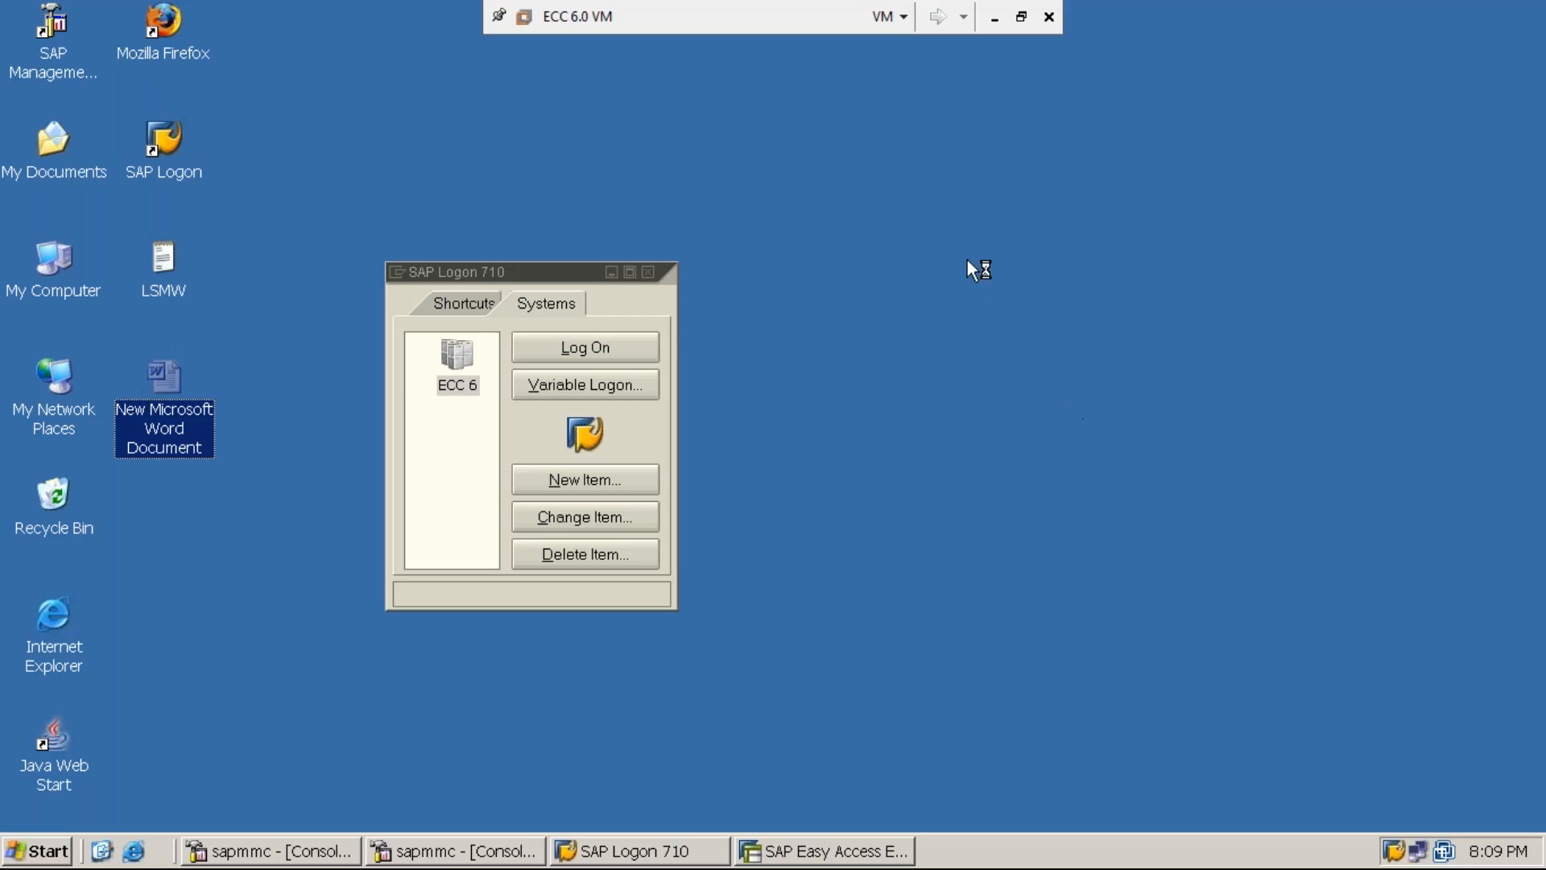
- Minimize the ECC 6.0 virtual machine so the host Windows 7 desktop shows
{"action": "left_click", "coordinate": [994, 19]}
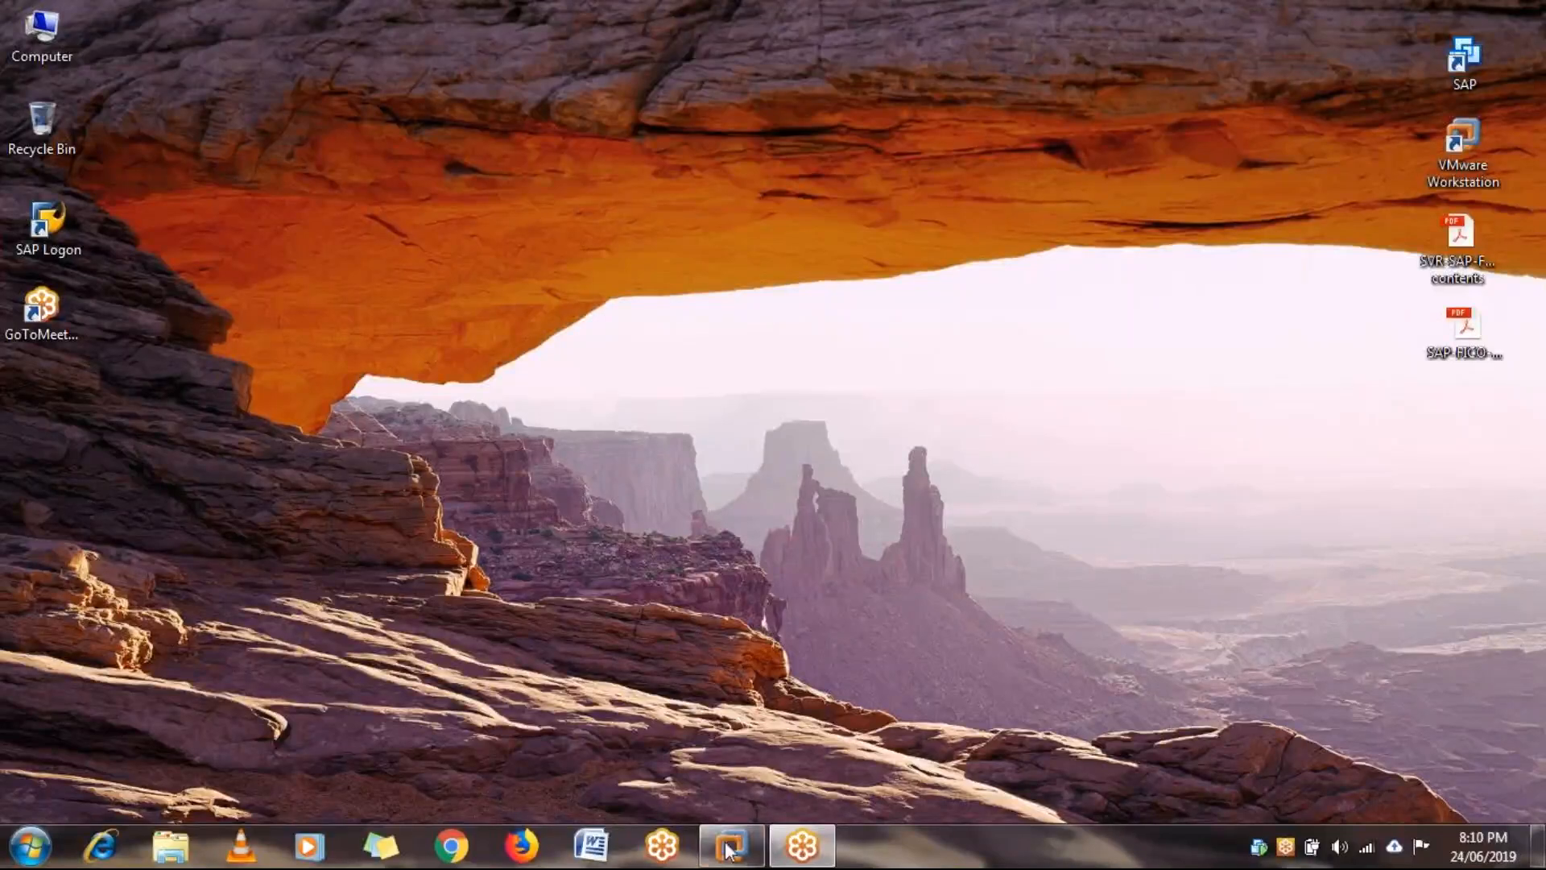
{"action": "mouse_move", "coordinate": [733, 854]}
{"action": "left_click", "coordinate": [762, 743]}
{"action": "left_click", "coordinate": [815, 770]}
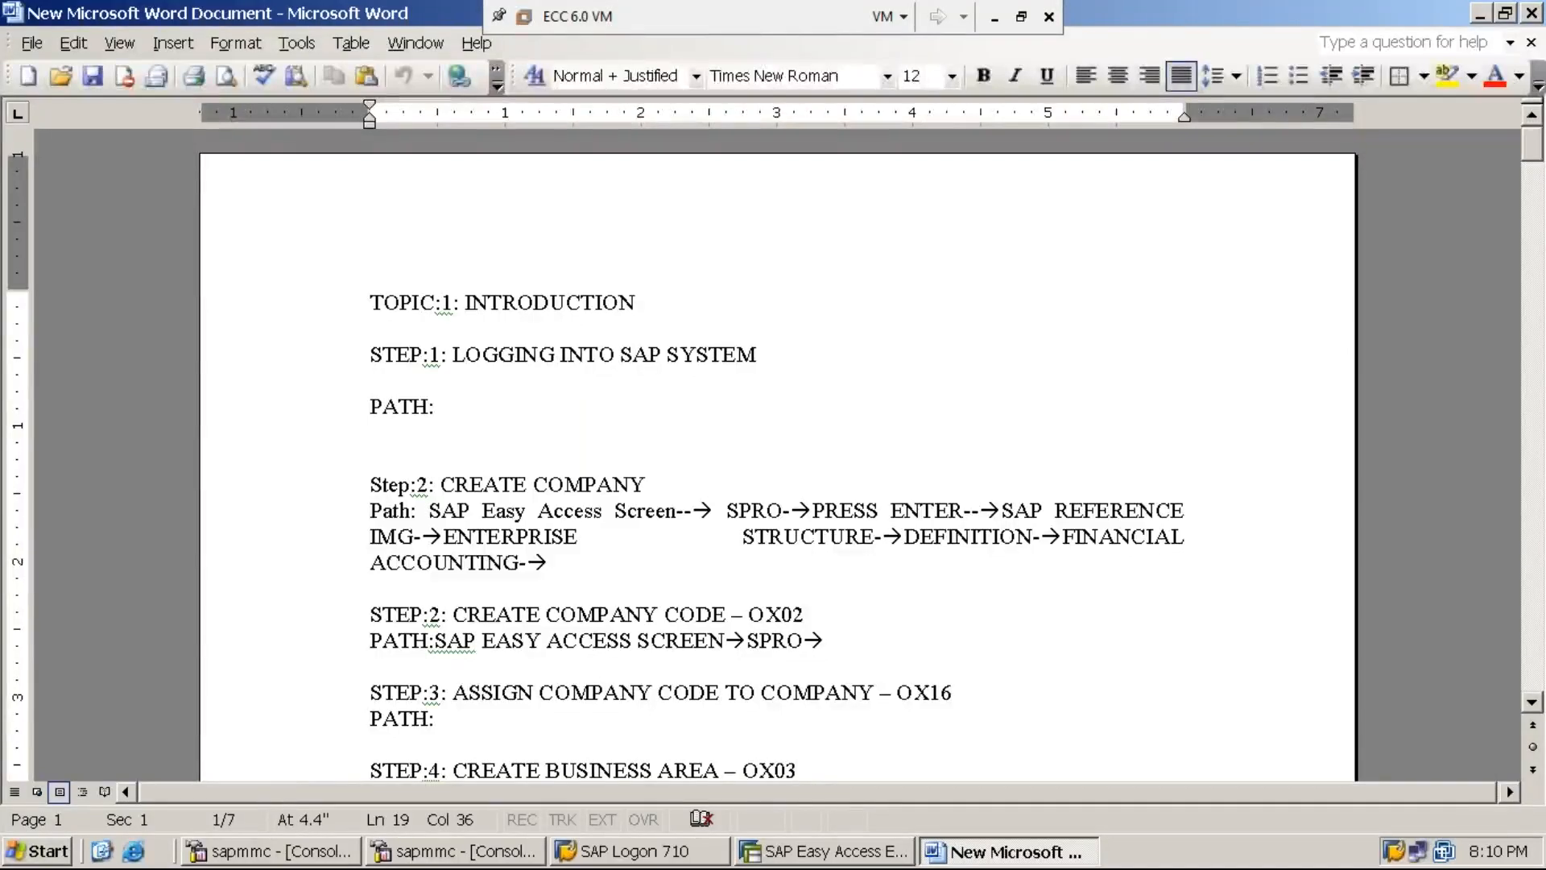
{"action": "key", "text": "ctrl+End"}
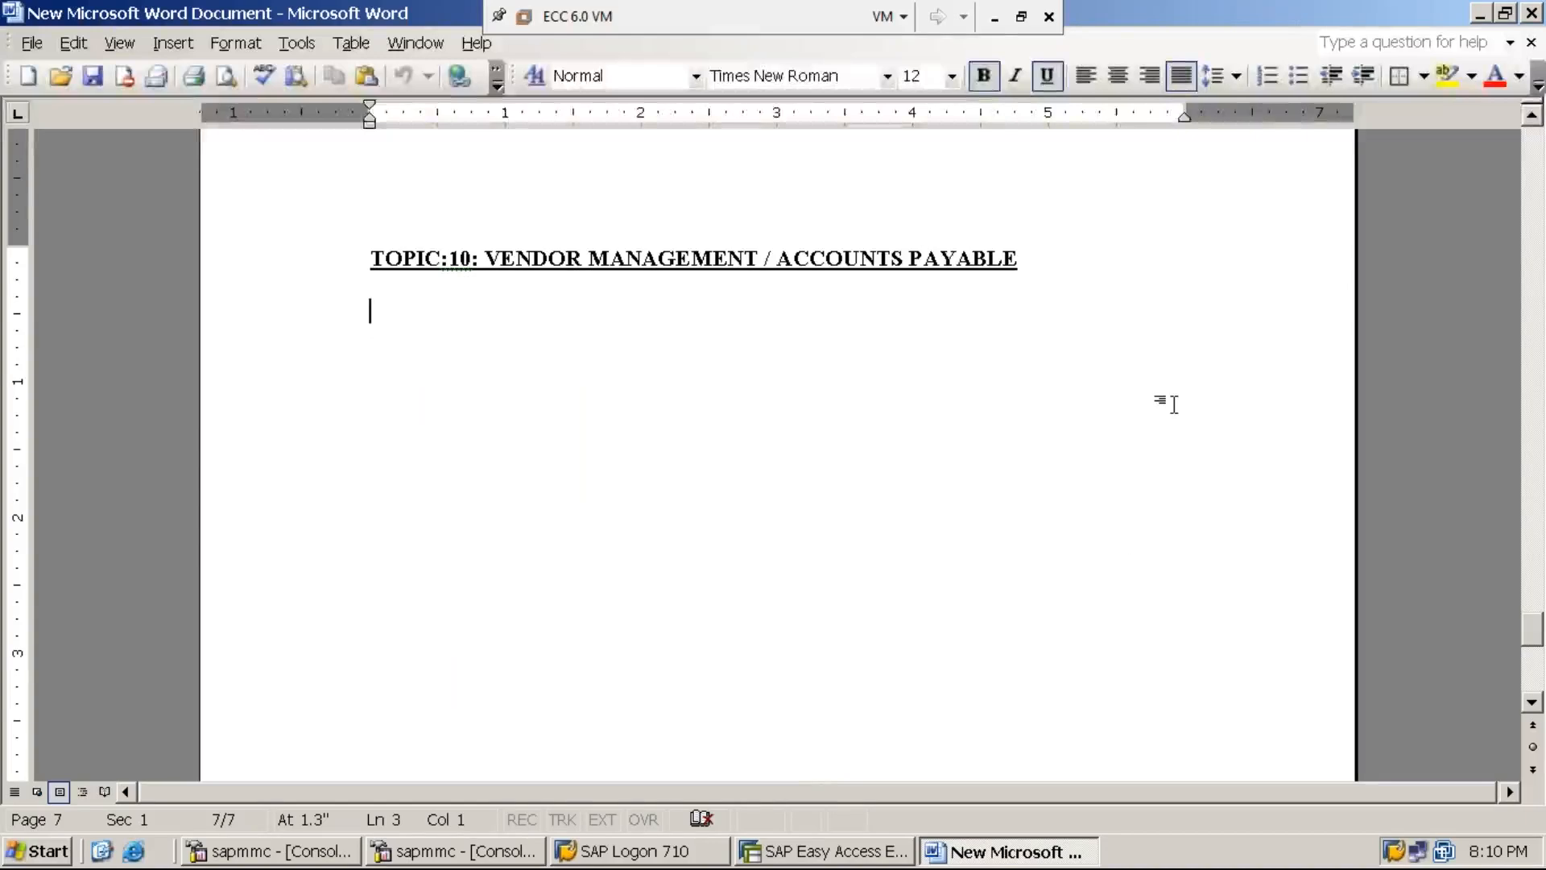
{"action": "left_click", "coordinate": [995, 17]}
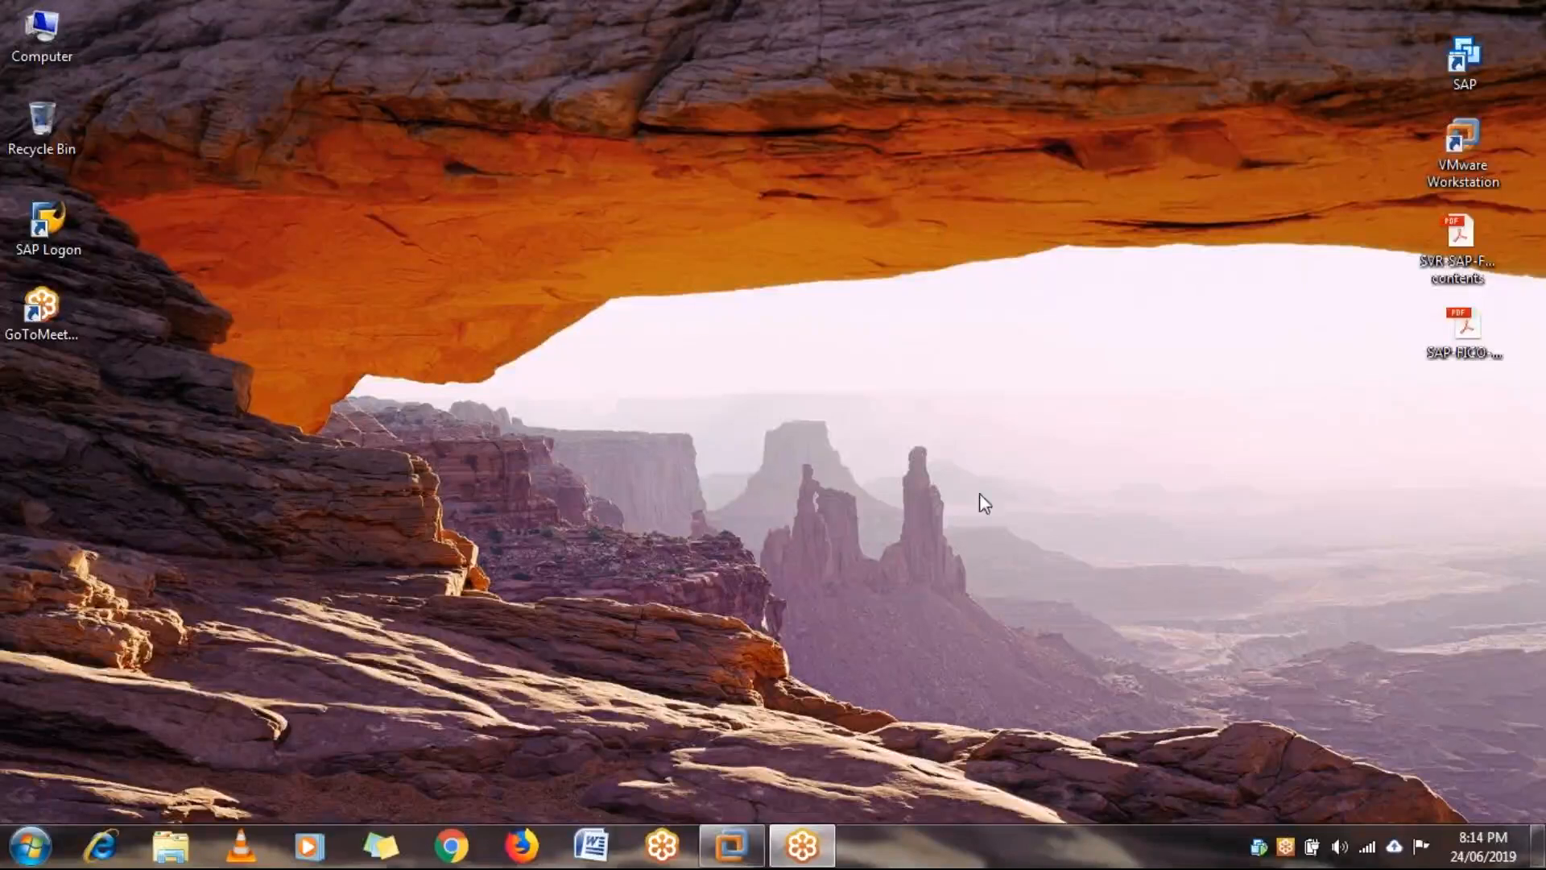
- Bring the ECC 6.0 VM's Word notes forward, with the cursor after the TOPIC:10 heading
{"action": "left_click", "coordinate": [734, 847]}
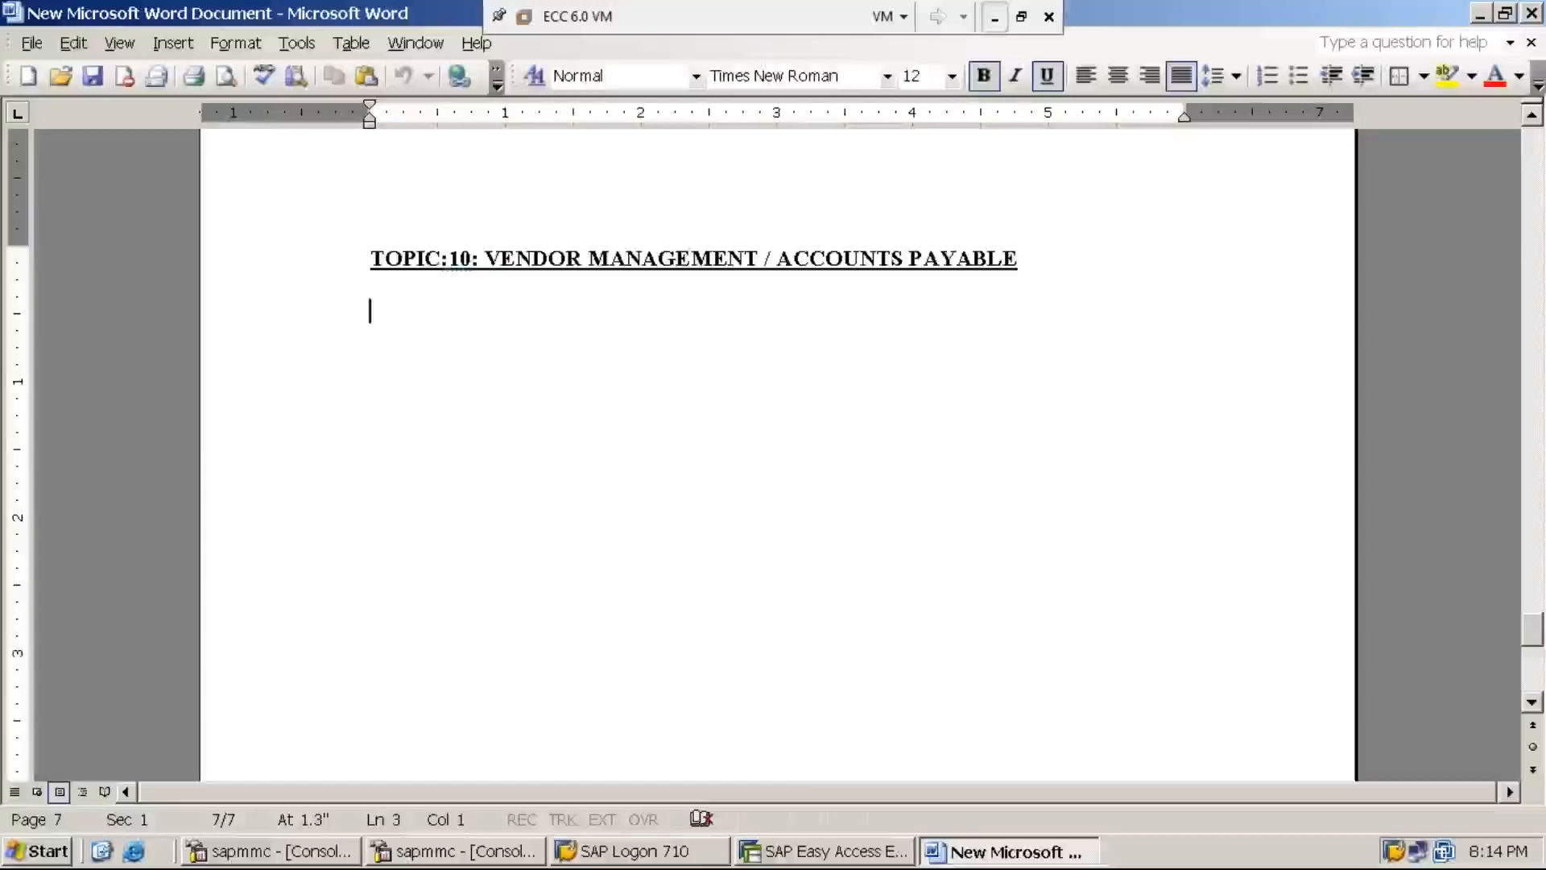
{"action": "left_click", "coordinate": [1019, 258]}
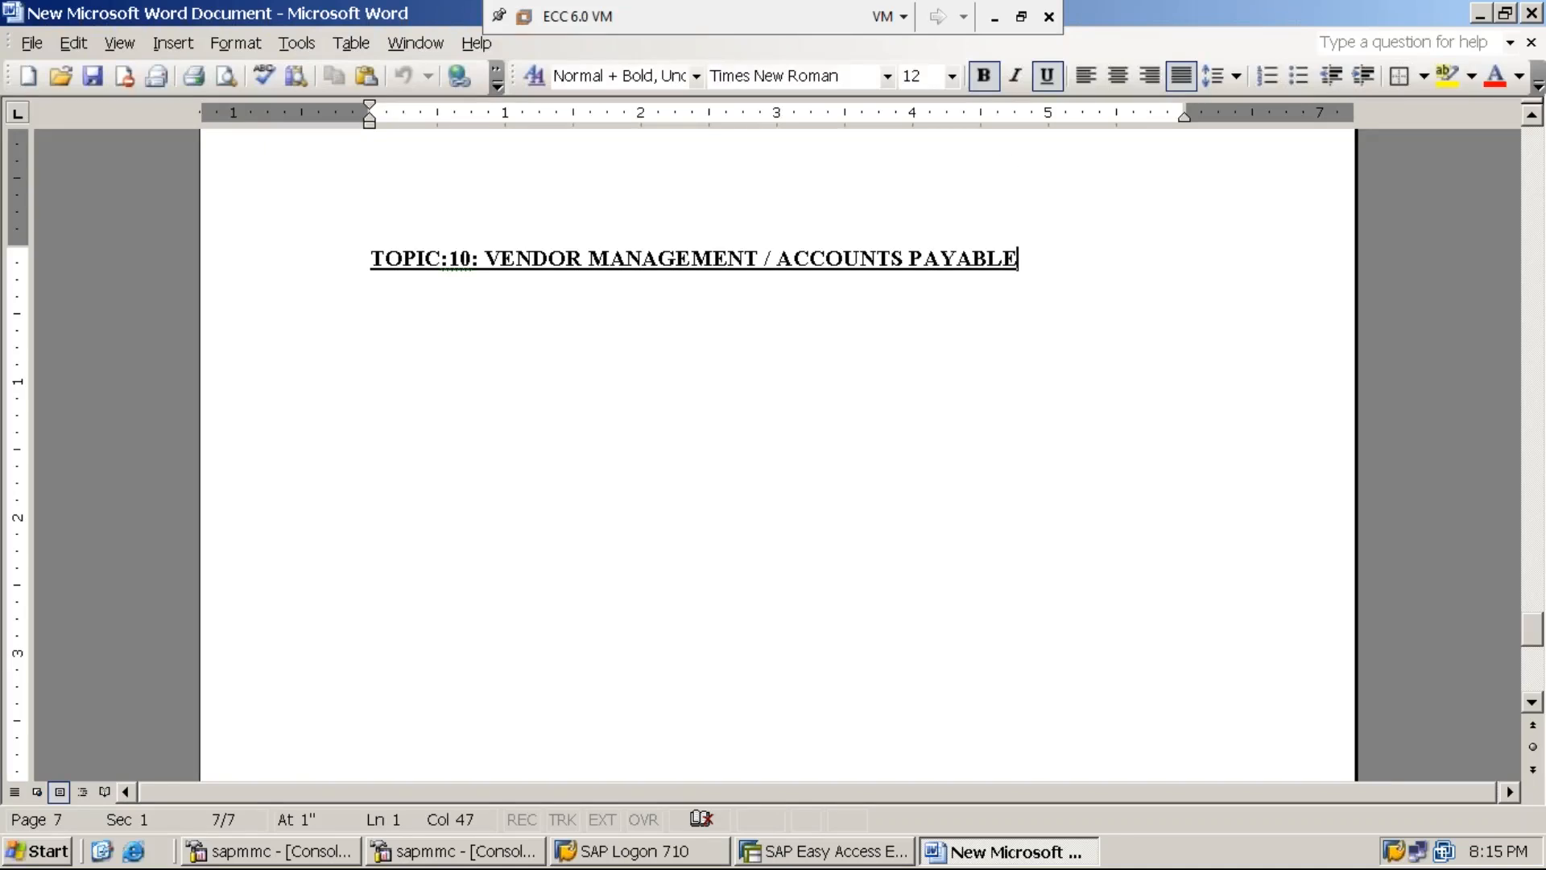
{"action": "left_click", "coordinate": [994, 17]}
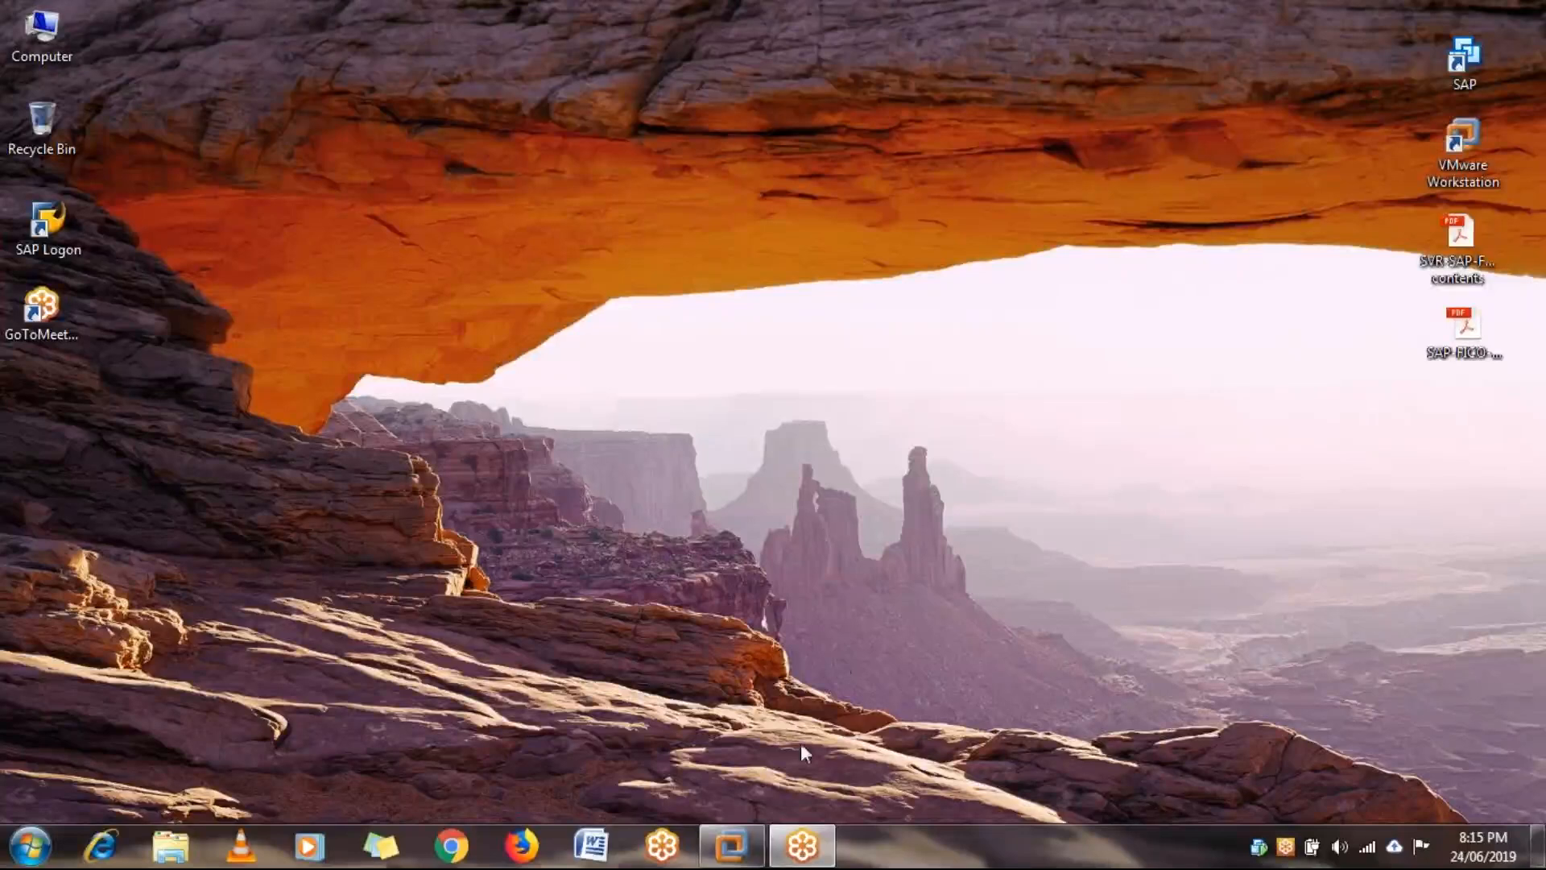
{"action": "mouse_move", "coordinate": [745, 850]}
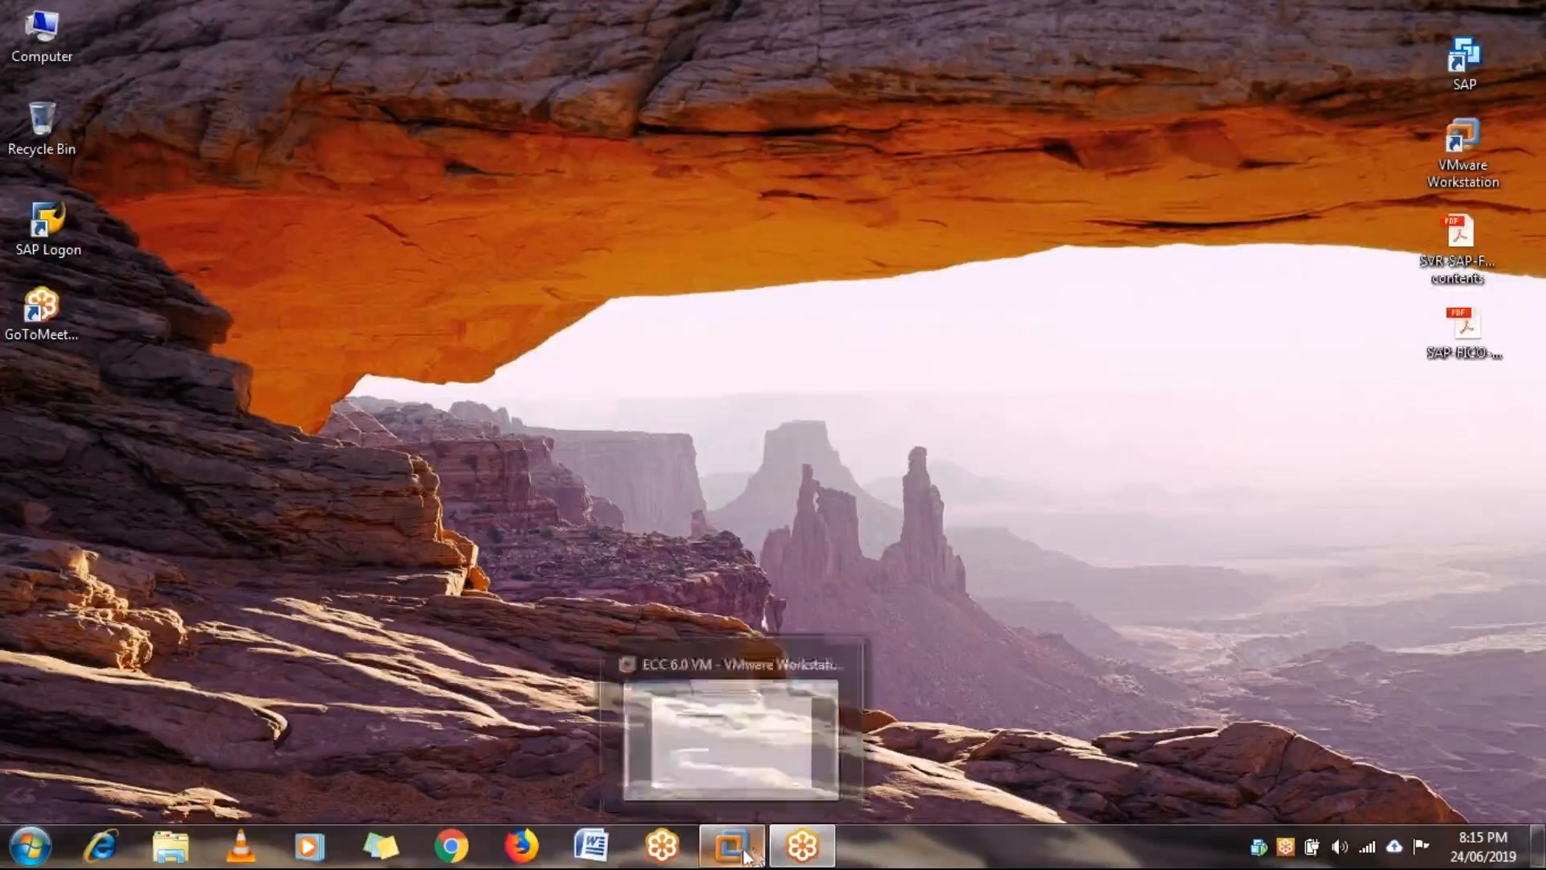
{"action": "left_click", "coordinate": [737, 747]}
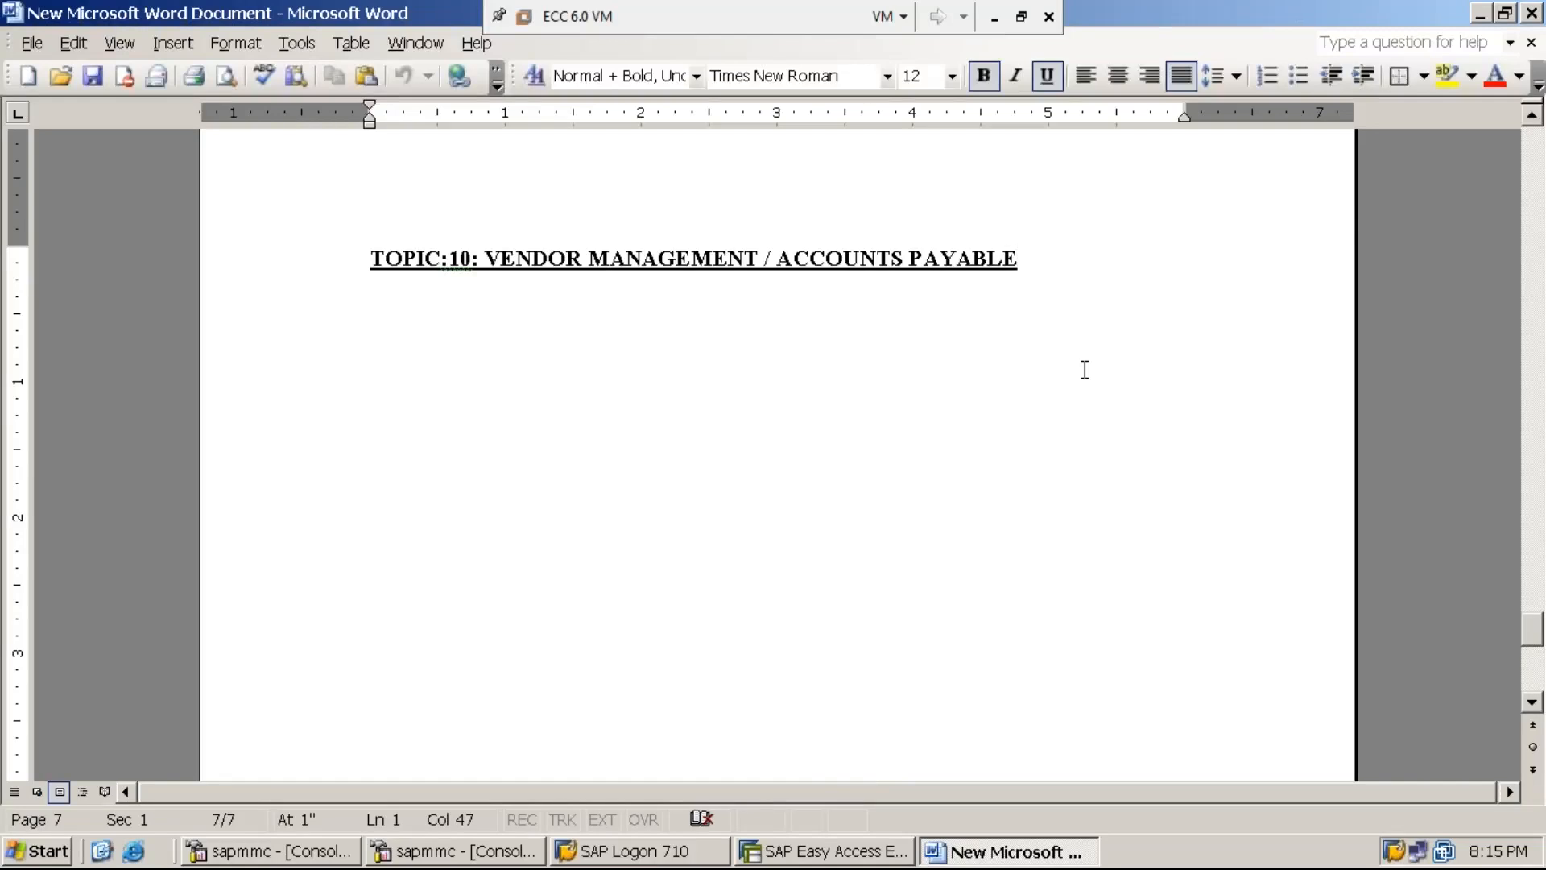
- Start item 1 below the heading with a plain, non-bold, non-underlined '1.' and a tab
{"action": "key", "text": "Return"}
{"action": "key", "text": "Return"}
{"action": "type", "text": "1."}
{"action": "key", "text": "shift+Home"}
{"action": "key", "text": "ctrl+u"}
{"action": "key", "text": "ctrl+b"}
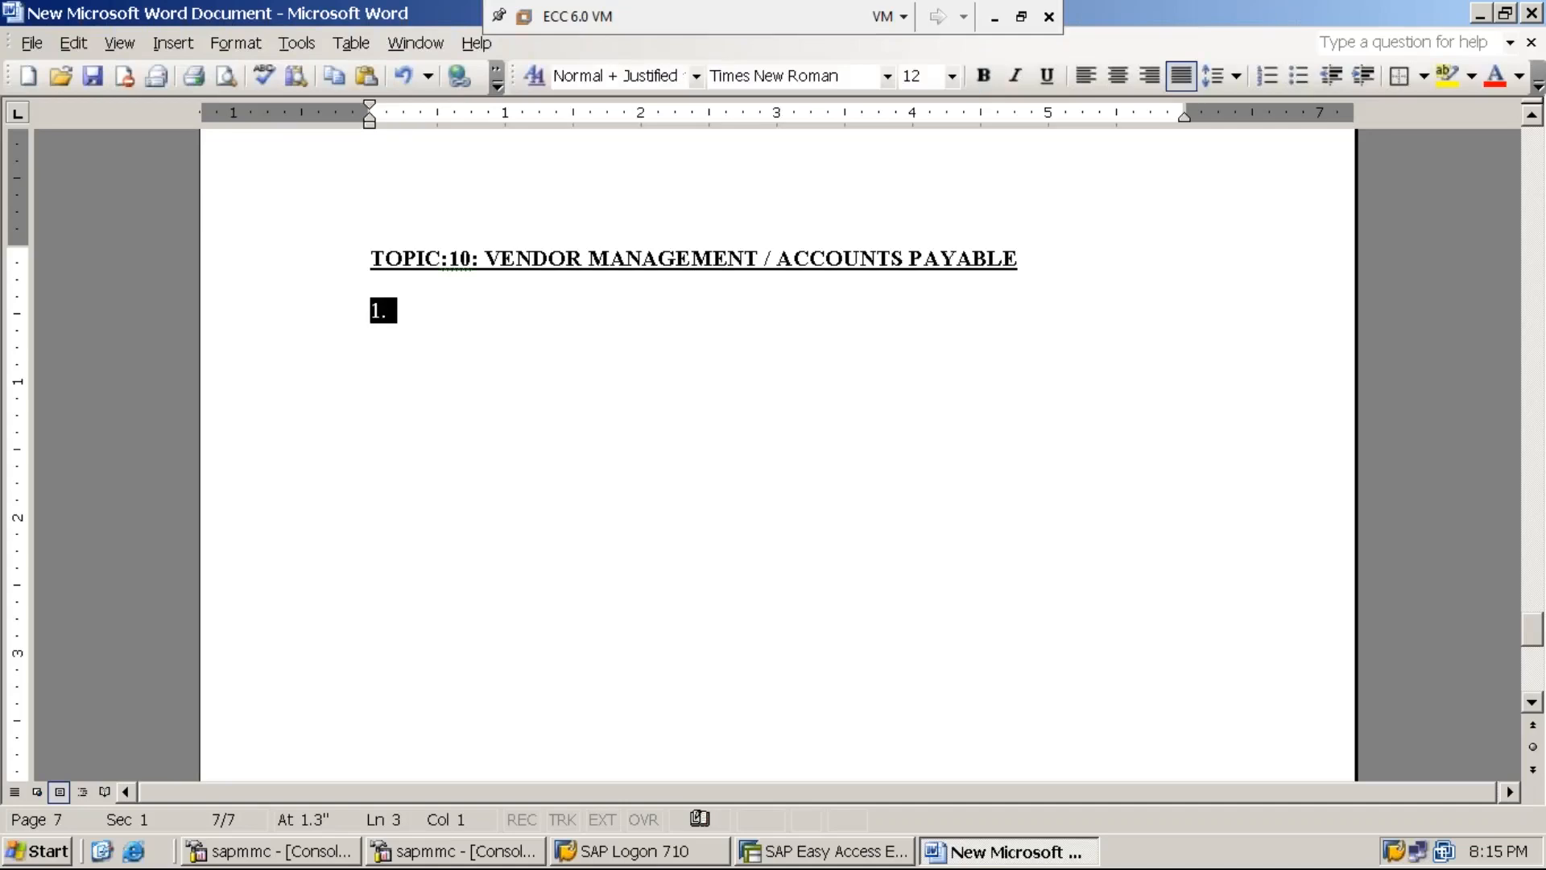
{"action": "key", "text": "End"}
{"action": "key", "text": "Tab"}
- Type 'VENDOR IN SIMPLIFIED TERMINOLOGY OF ACCOUNTING IS KNOW AS CREDITOR.', indenting the wrapped line
{"action": "type", "text": "VENDOR"}
{"action": "type", "text": "IN "}
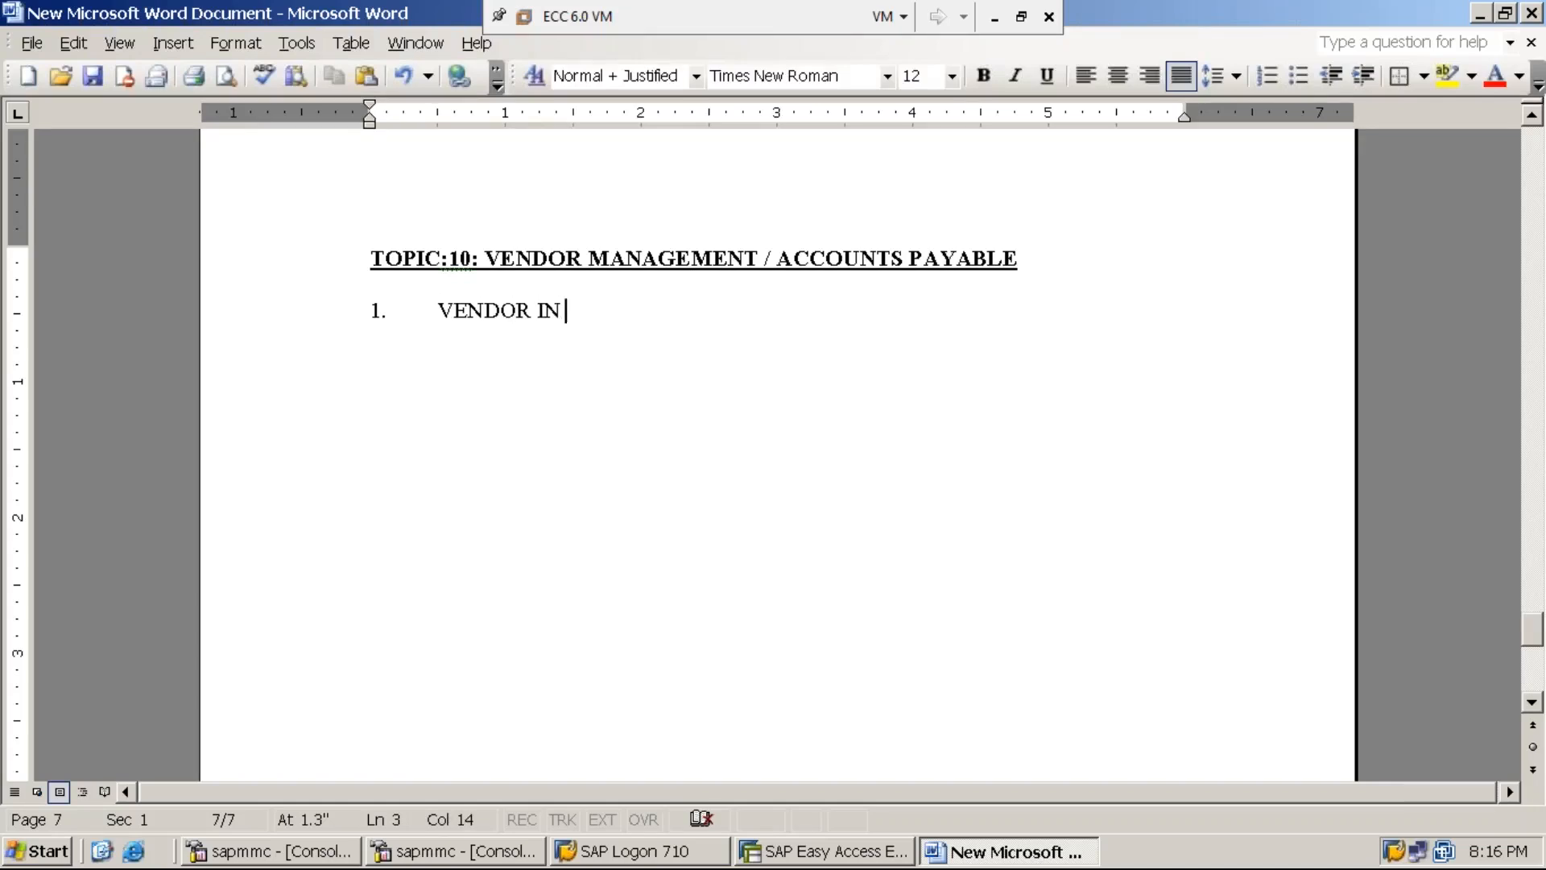
{"action": "type", "text": "SIMPL"}
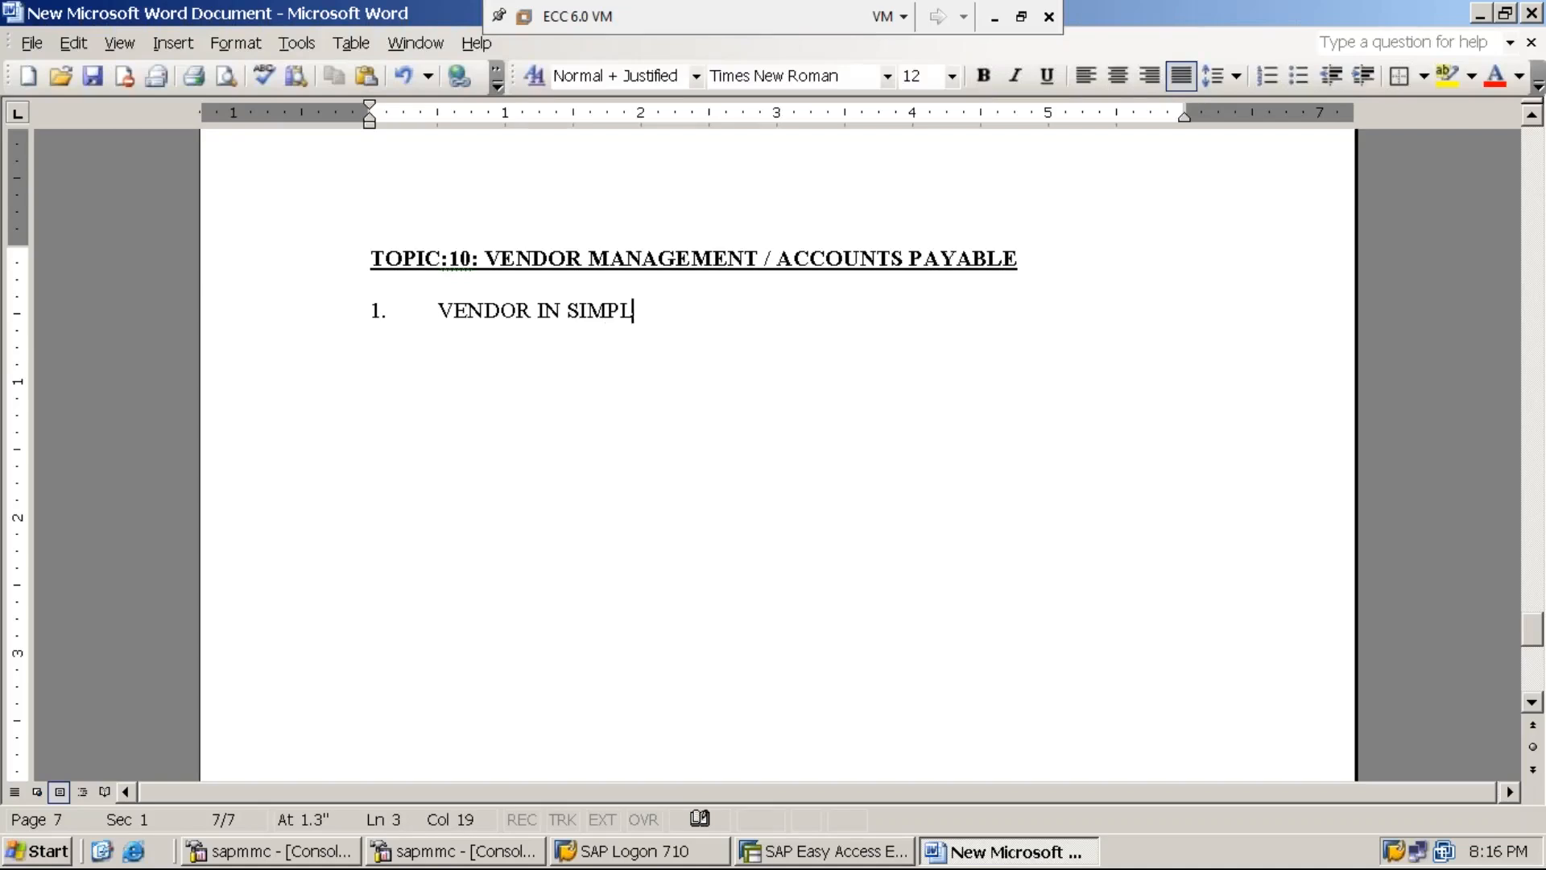
{"action": "type", "text": "IFIED TERMINOLI"}
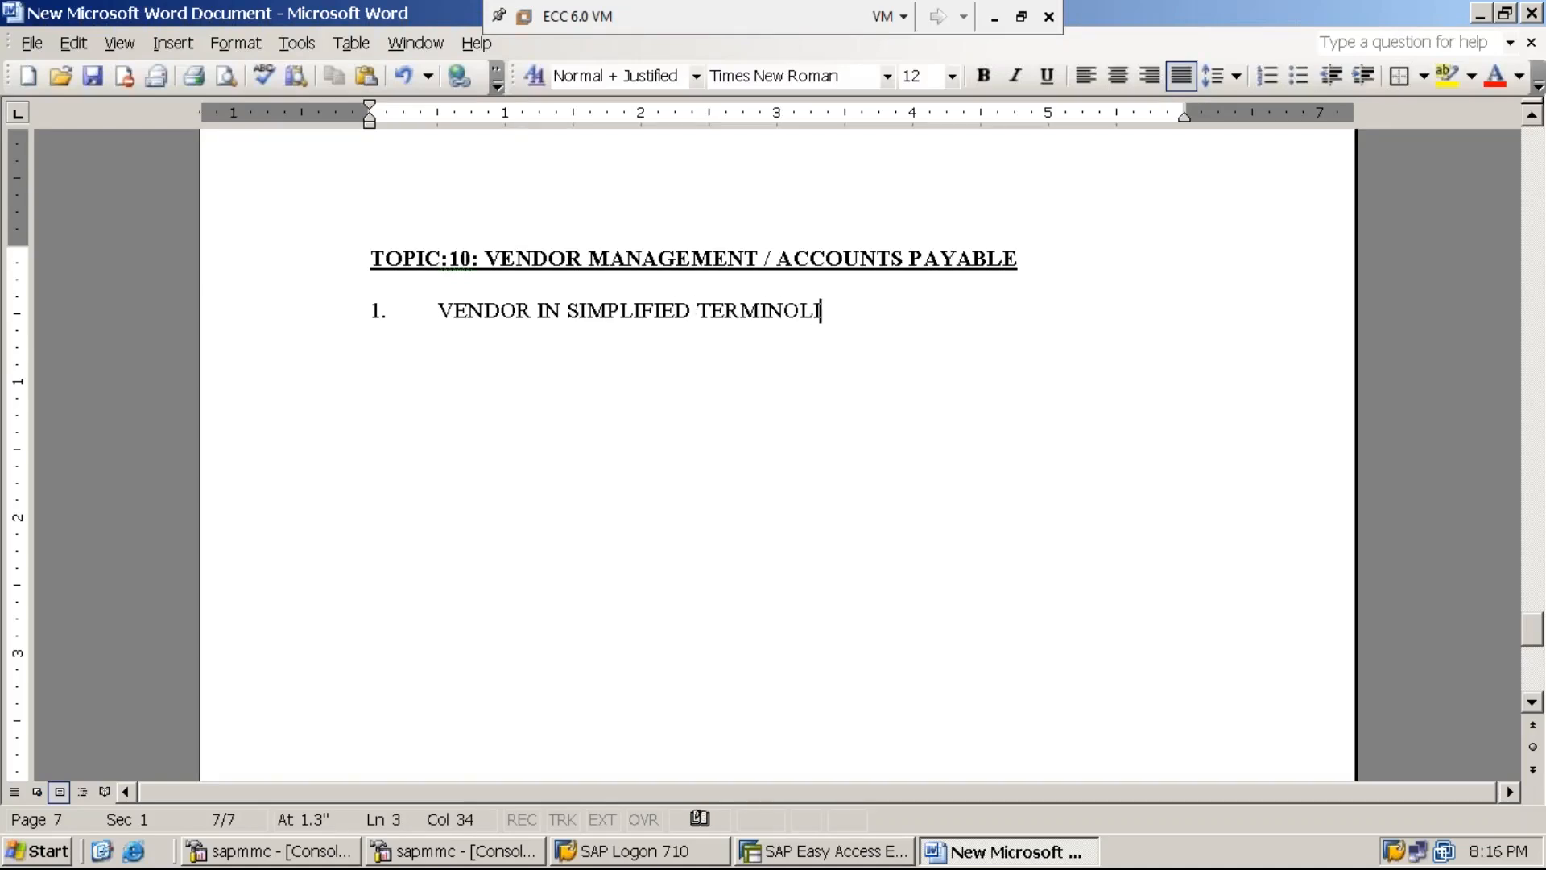
{"action": "key", "text": "BackSpace"}
{"action": "type", "text": "OGY OF ACC"}
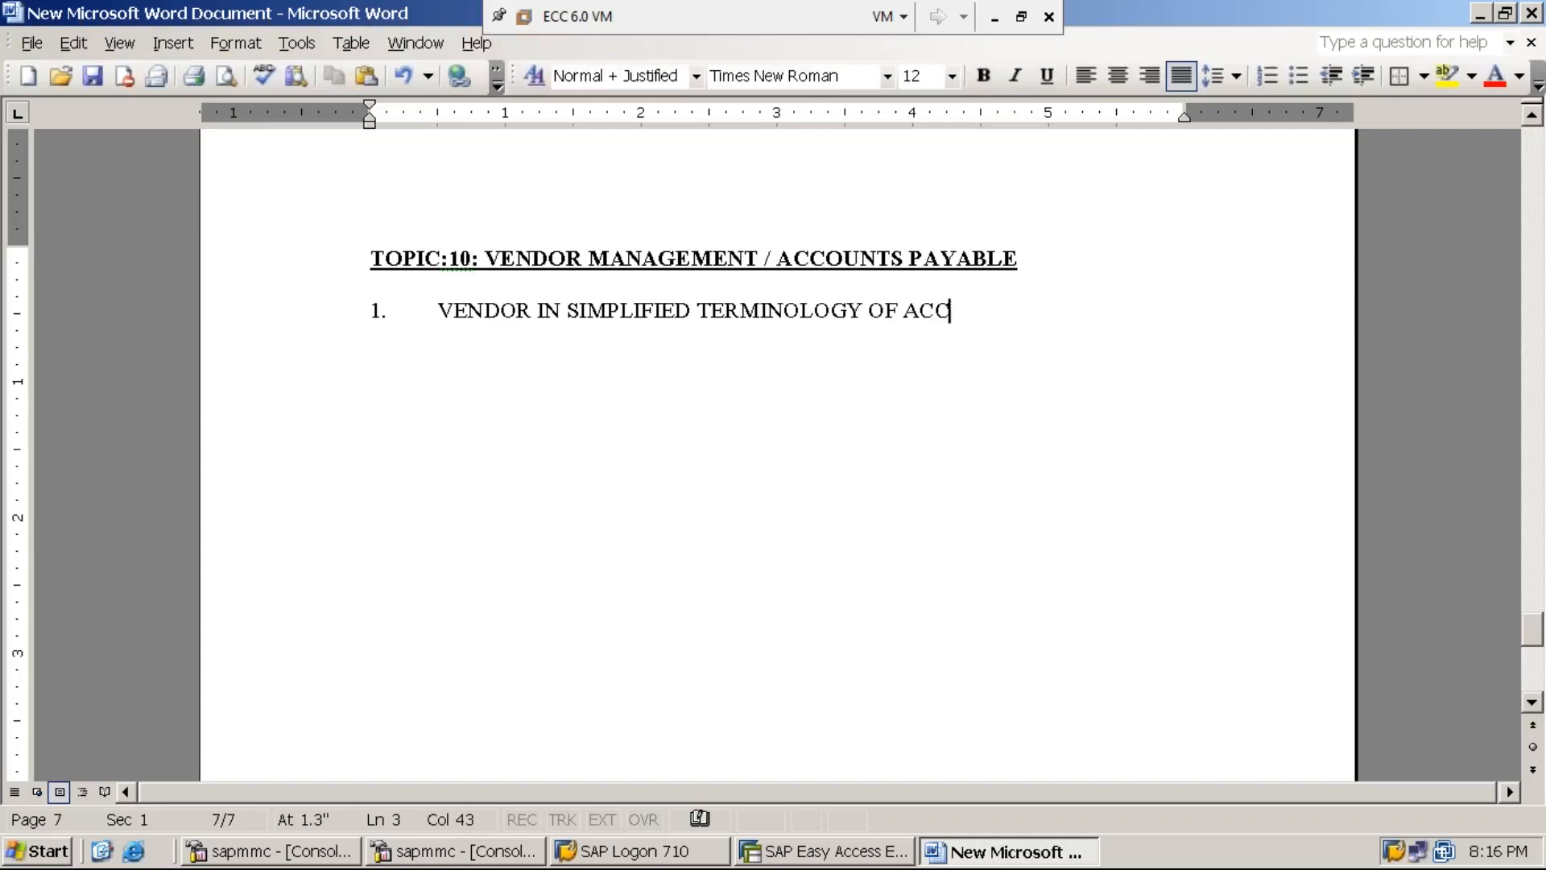
{"action": "type", "text": "OUNTING IS "}
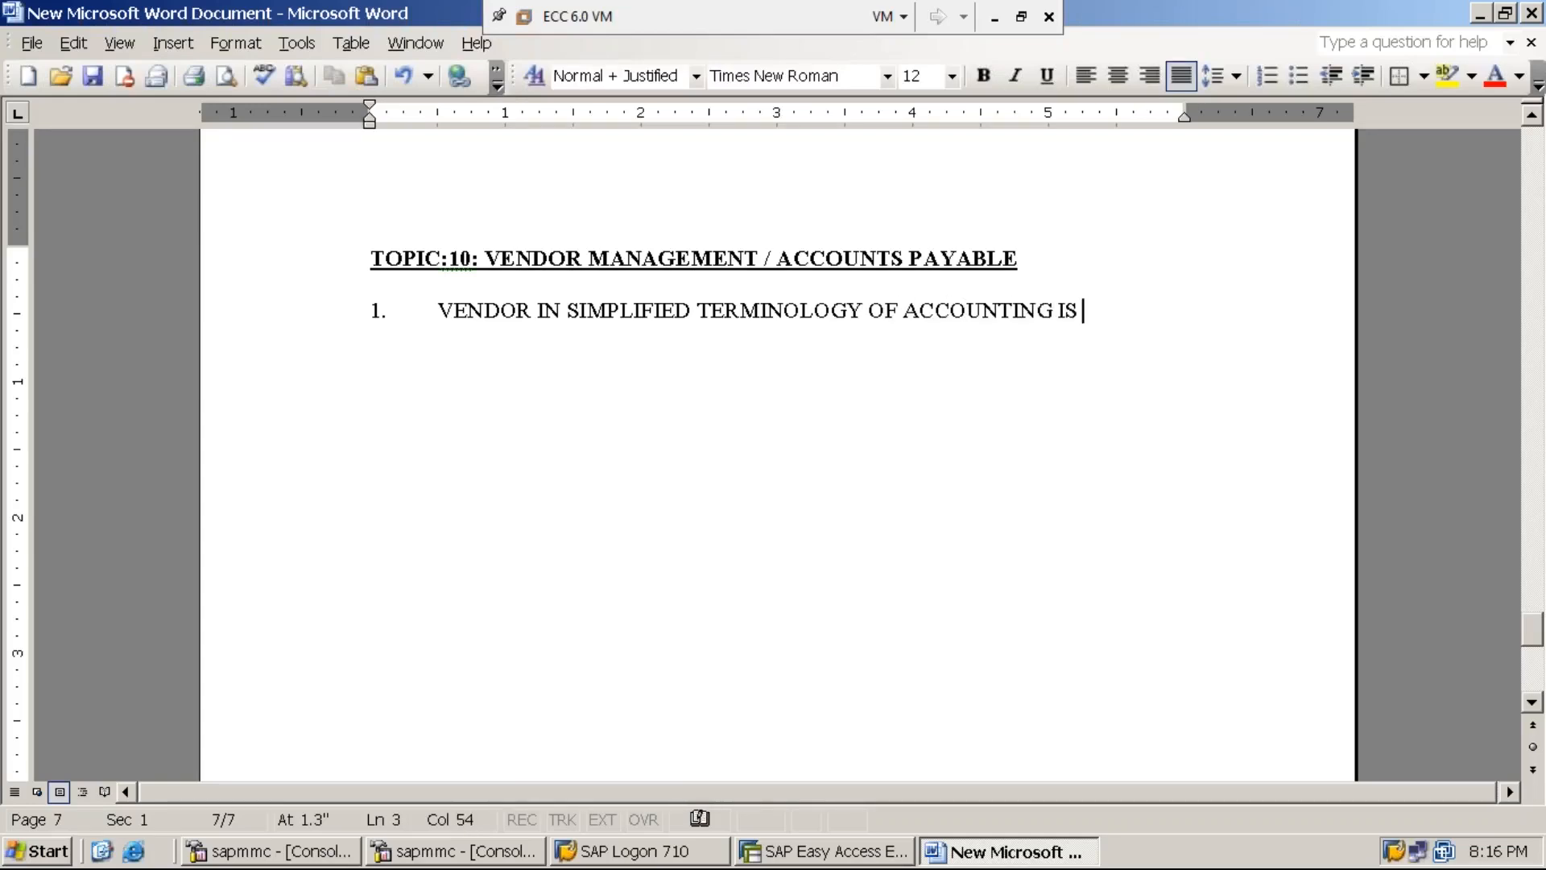
{"action": "type", "text": "KNOW AS"}
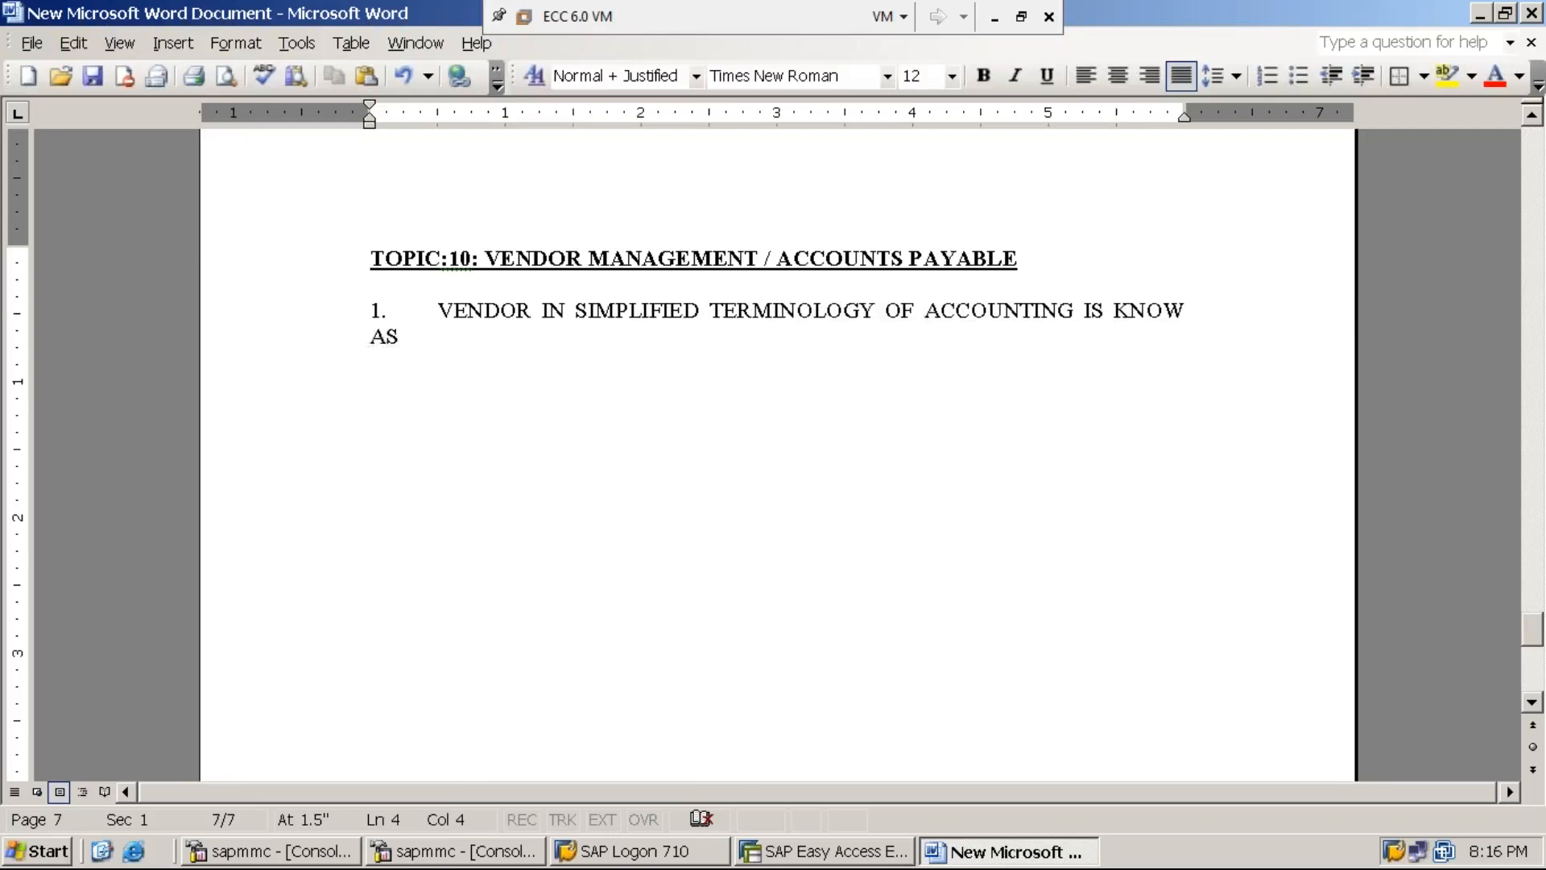
{"action": "key", "text": "Home"}
{"action": "key", "text": "Tab"}
{"action": "key", "text": "End"}
{"action": "type", "text": "CRE"}
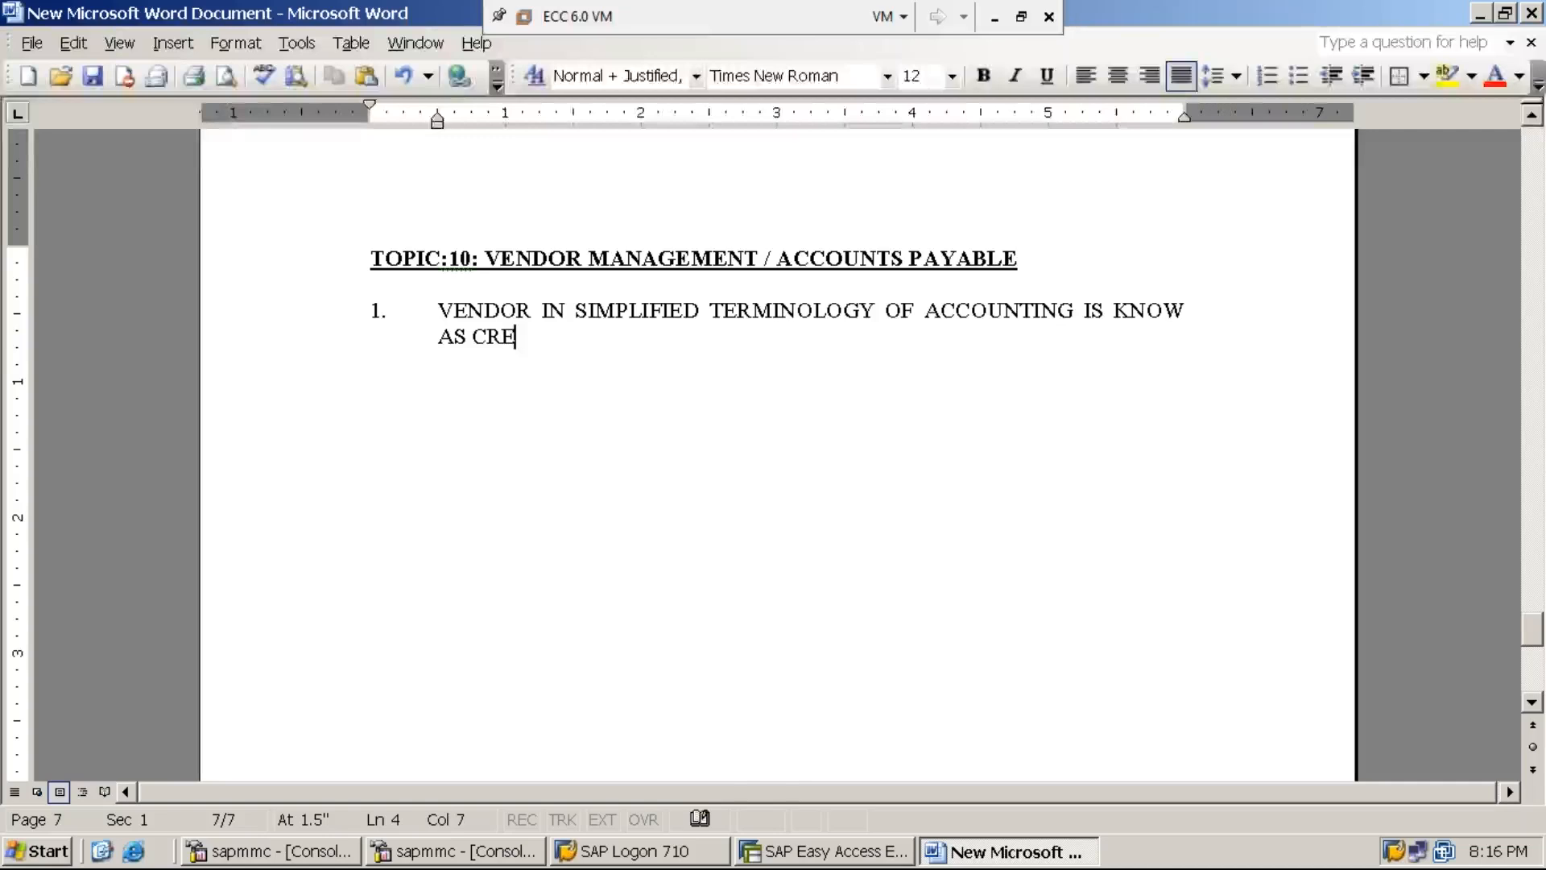
{"action": "type", "text": "DITOR."}
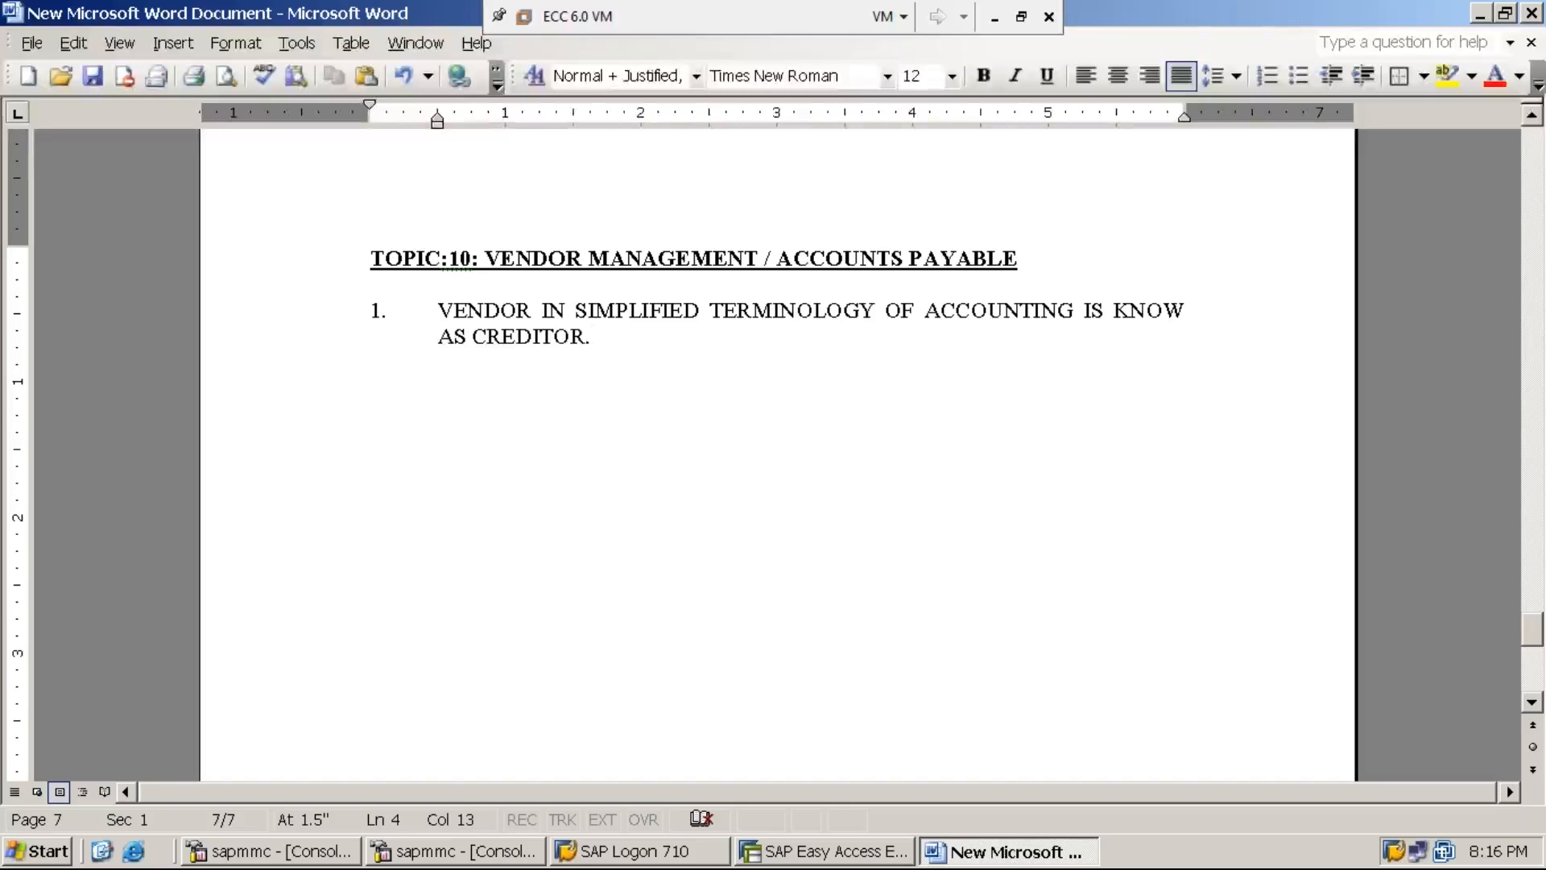
- Type item 2 'VENDOR IS A PERSON FROM WHOM EITHER MATERIAL… PURCHASED BY THE BUSINESS.' and begin item 3
{"action": "key", "text": "Return"}
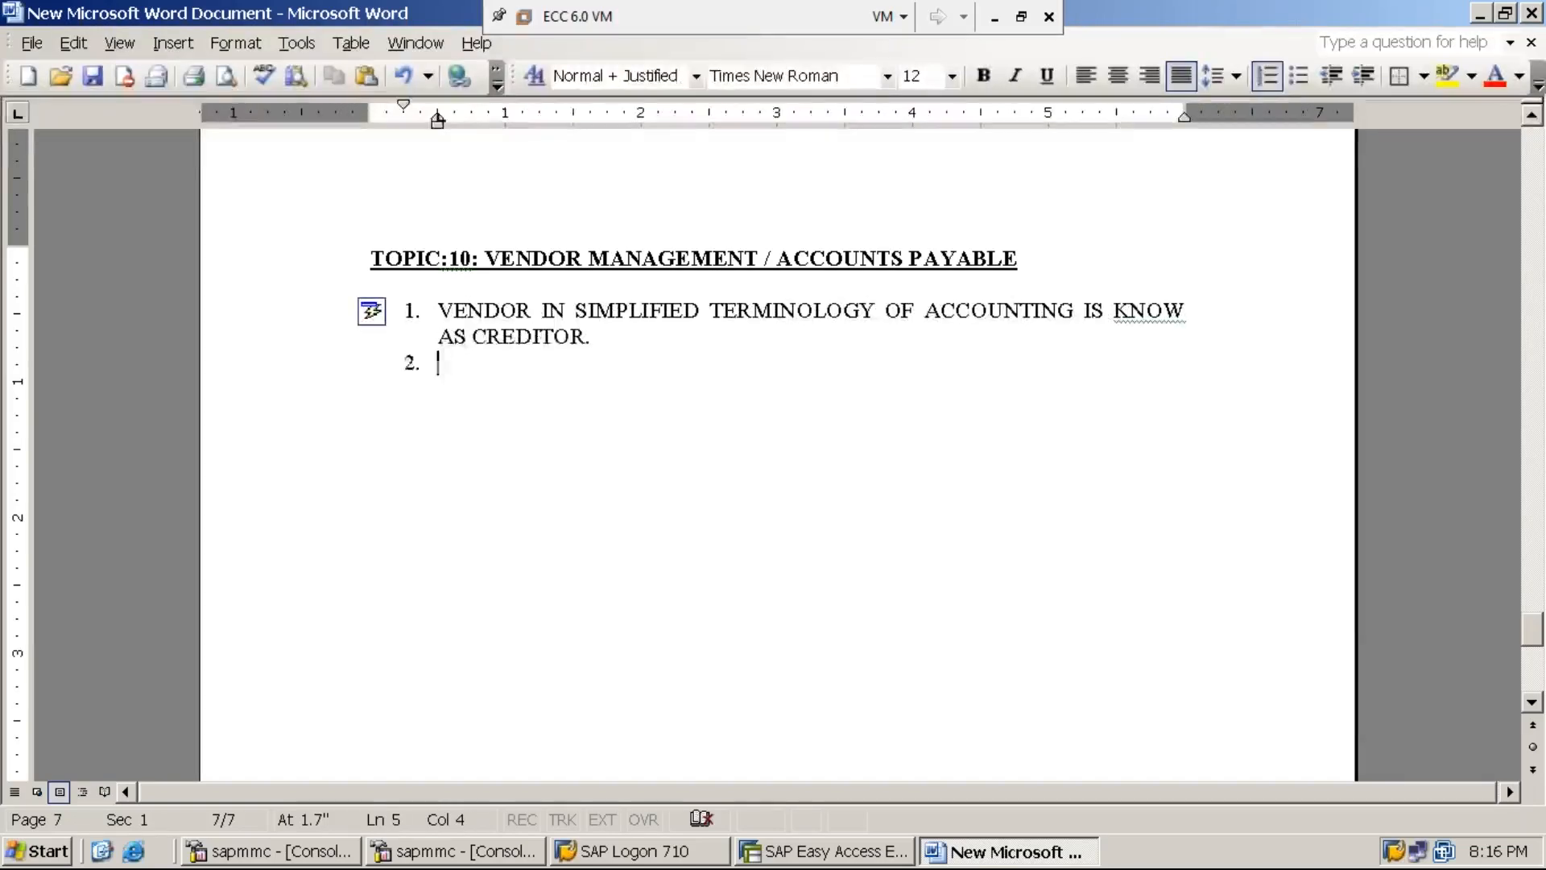
{"action": "type", "text": "VEN"}
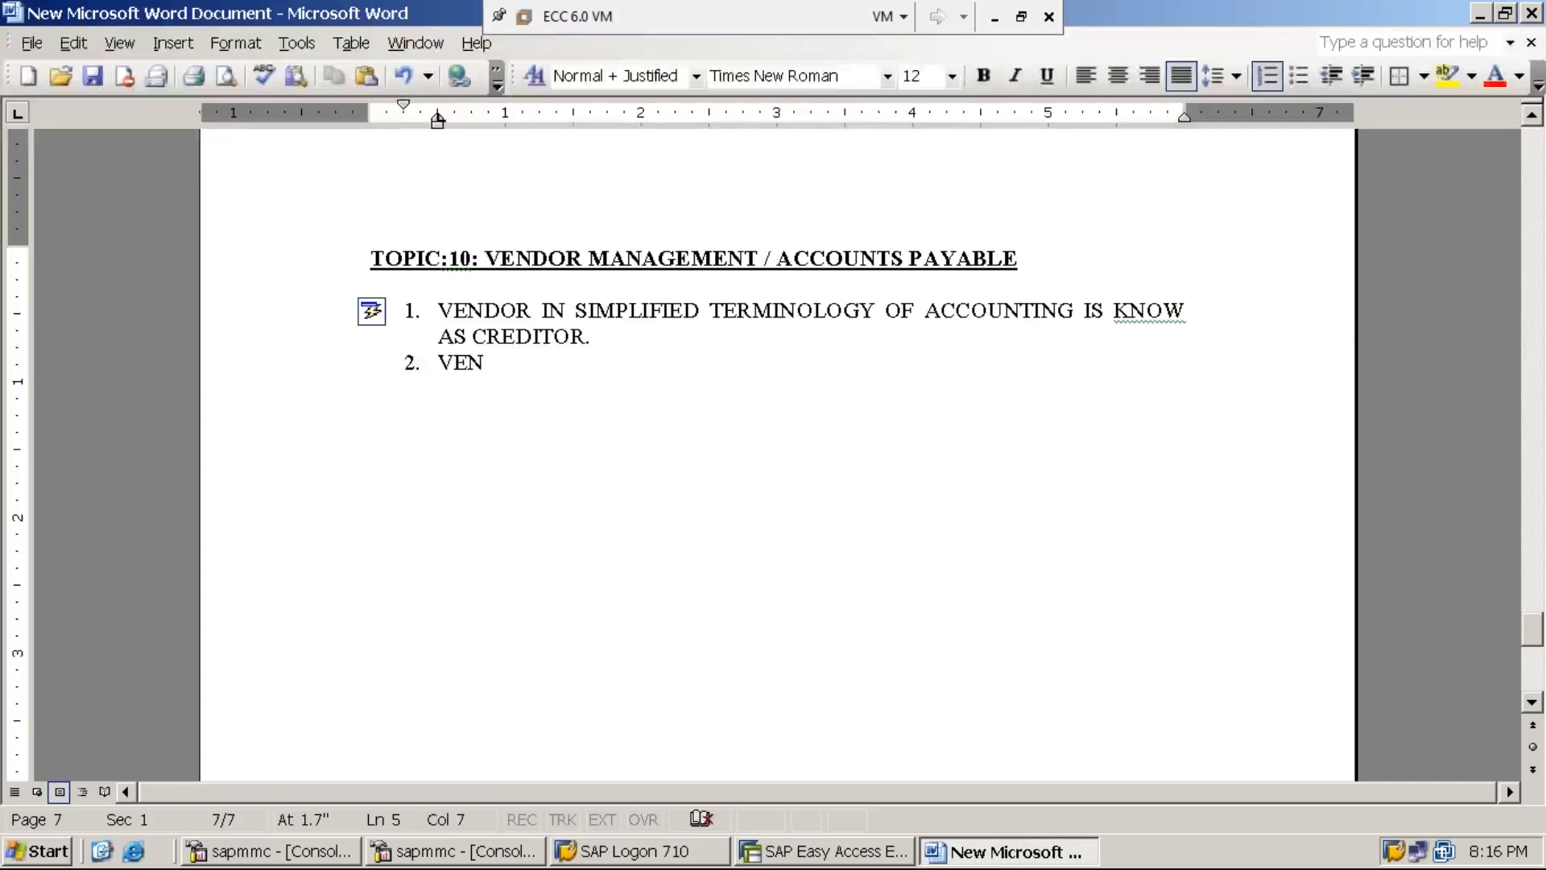
{"action": "type", "text": "DOR IS "}
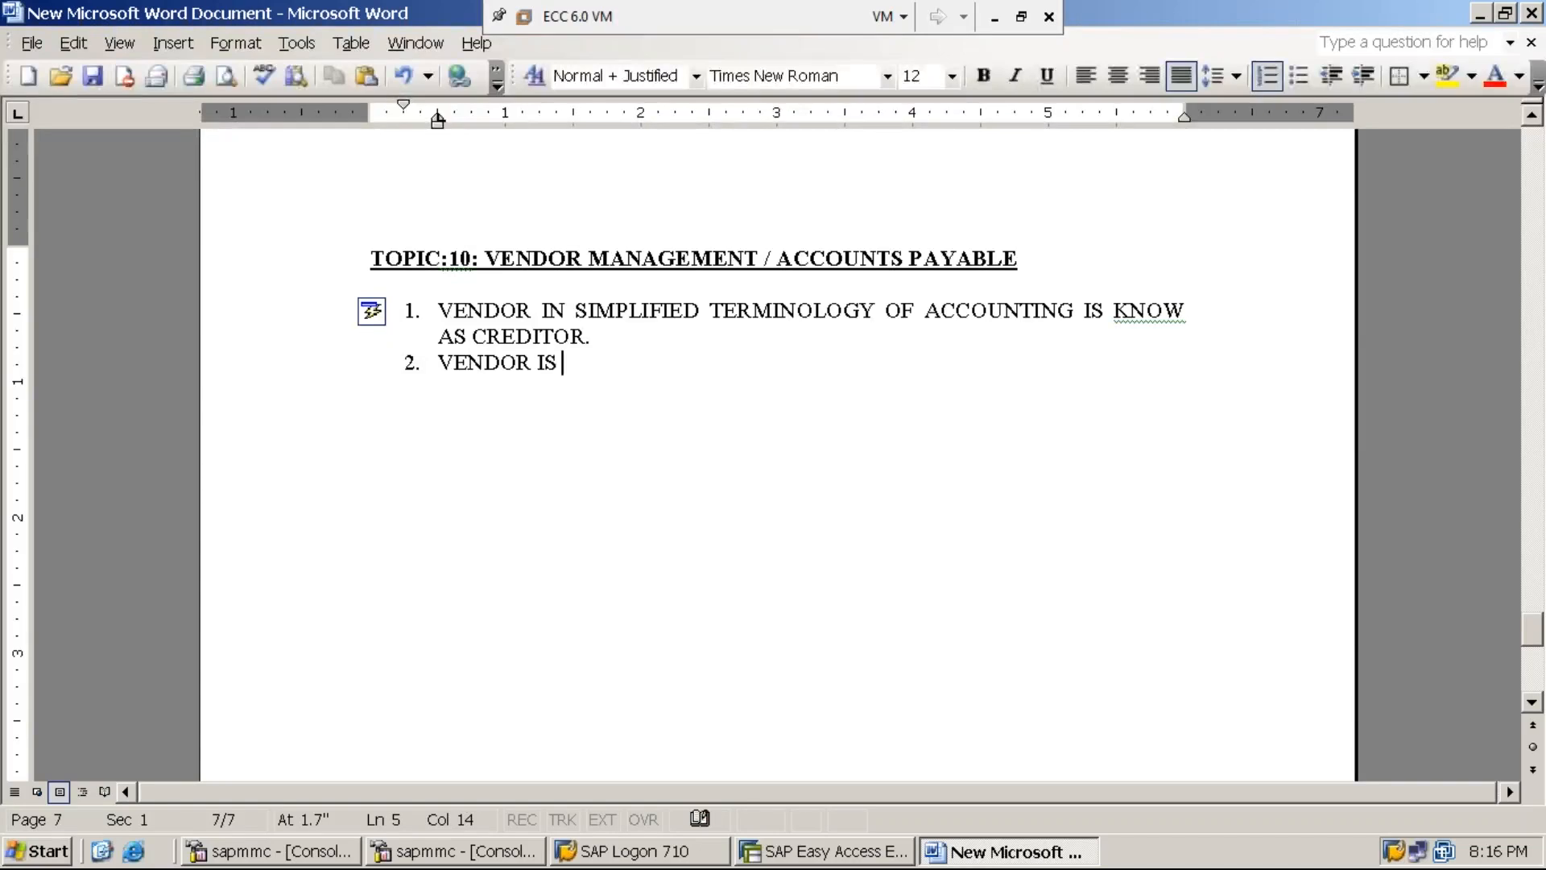
{"action": "type", "text": "A PERSON "}
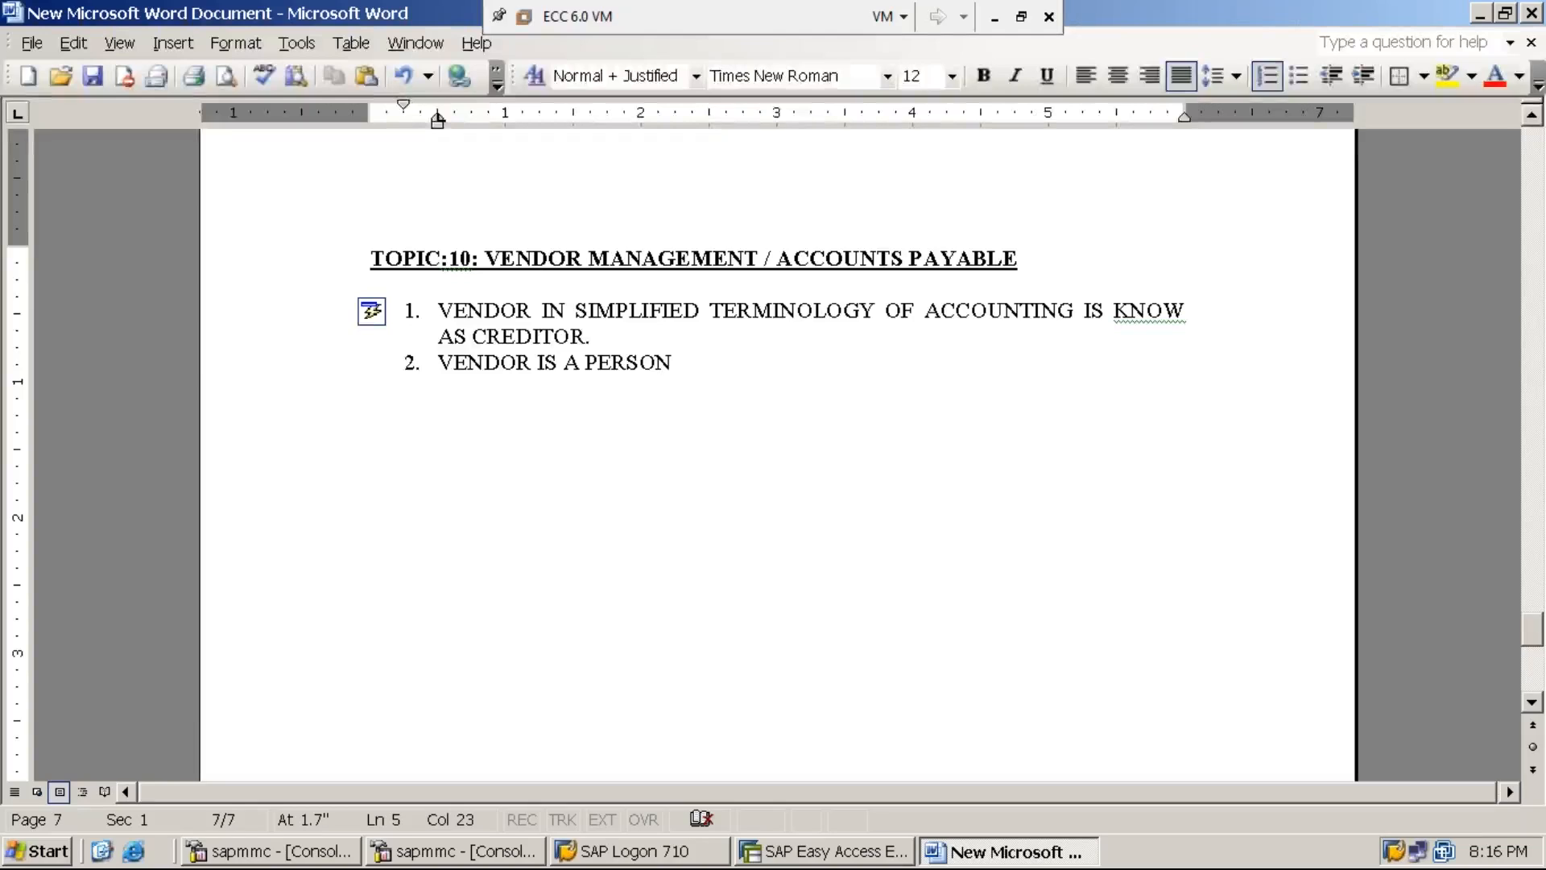
{"action": "type", "text": "FROM WHO"}
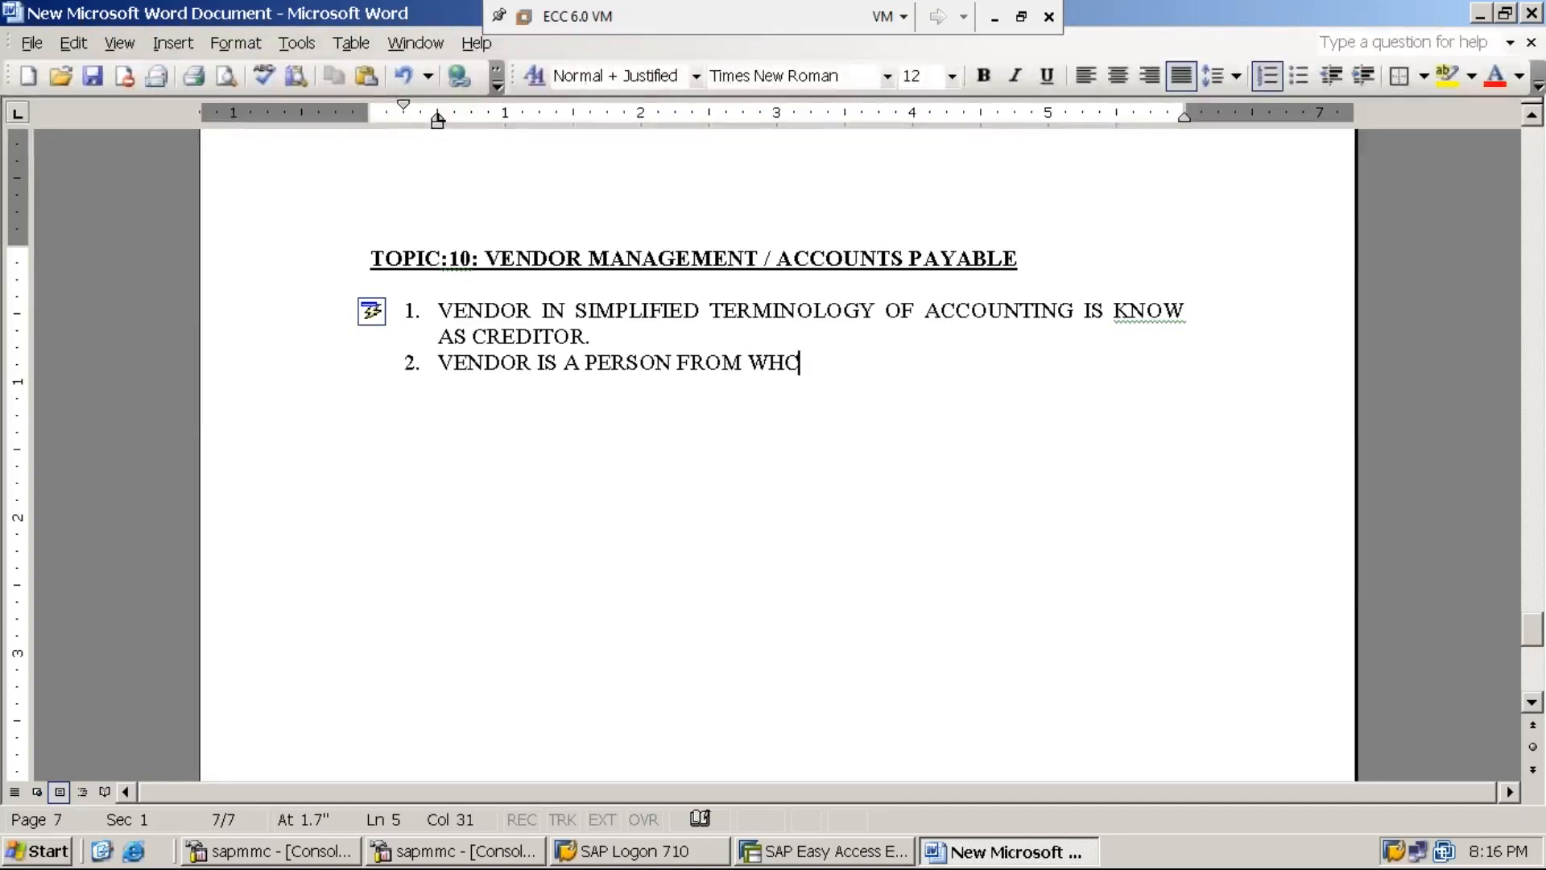
{"action": "key", "text": "BackSpace"}
{"action": "type", "text": "OM EITHER "}
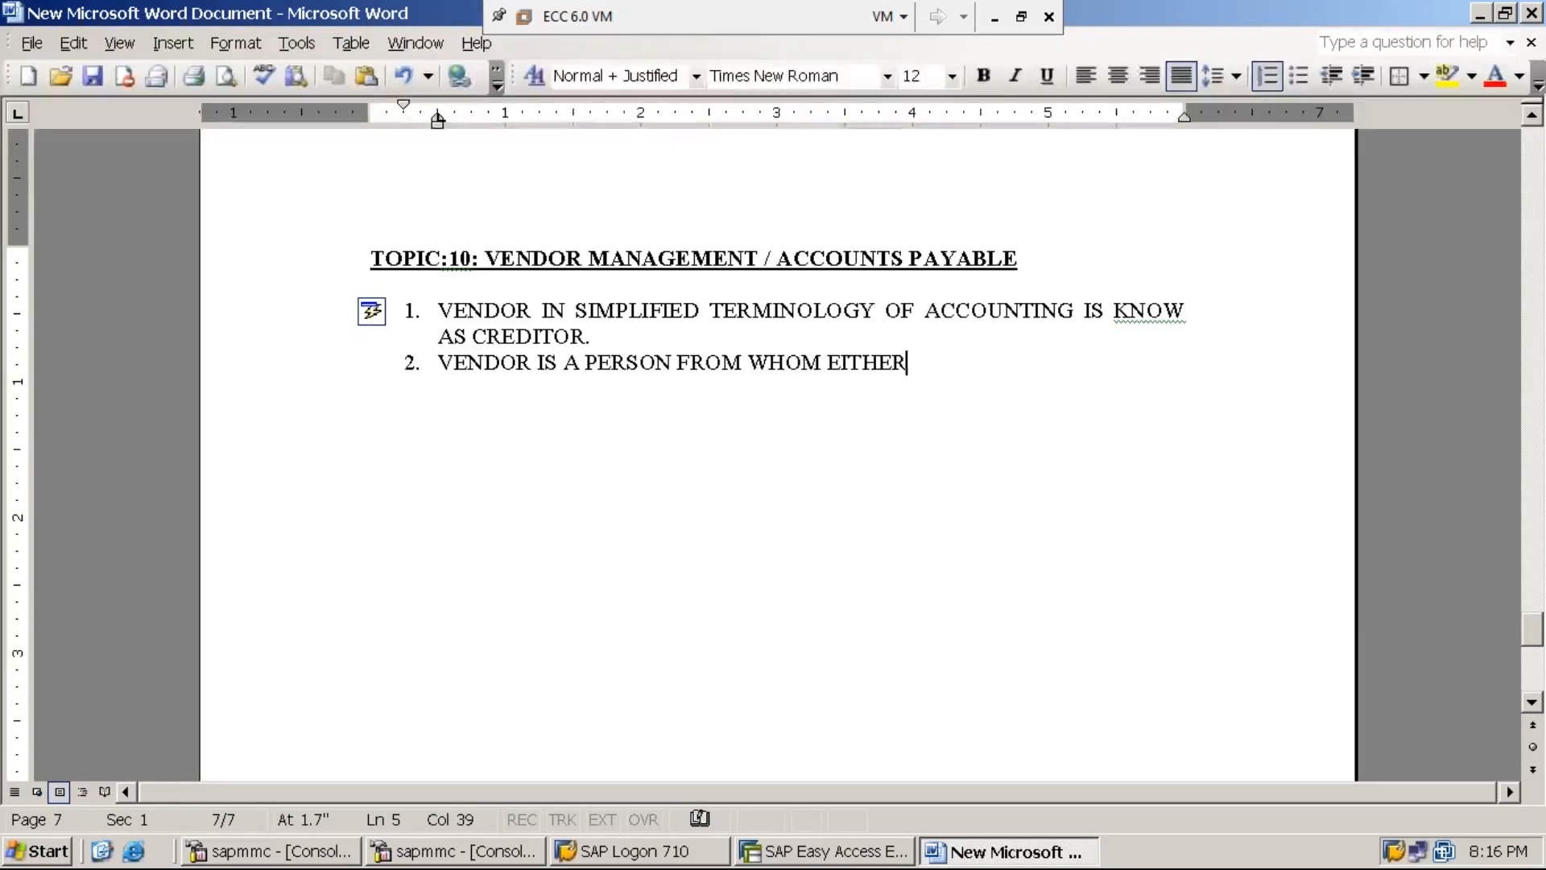
{"action": "type", "text": "MATER"}
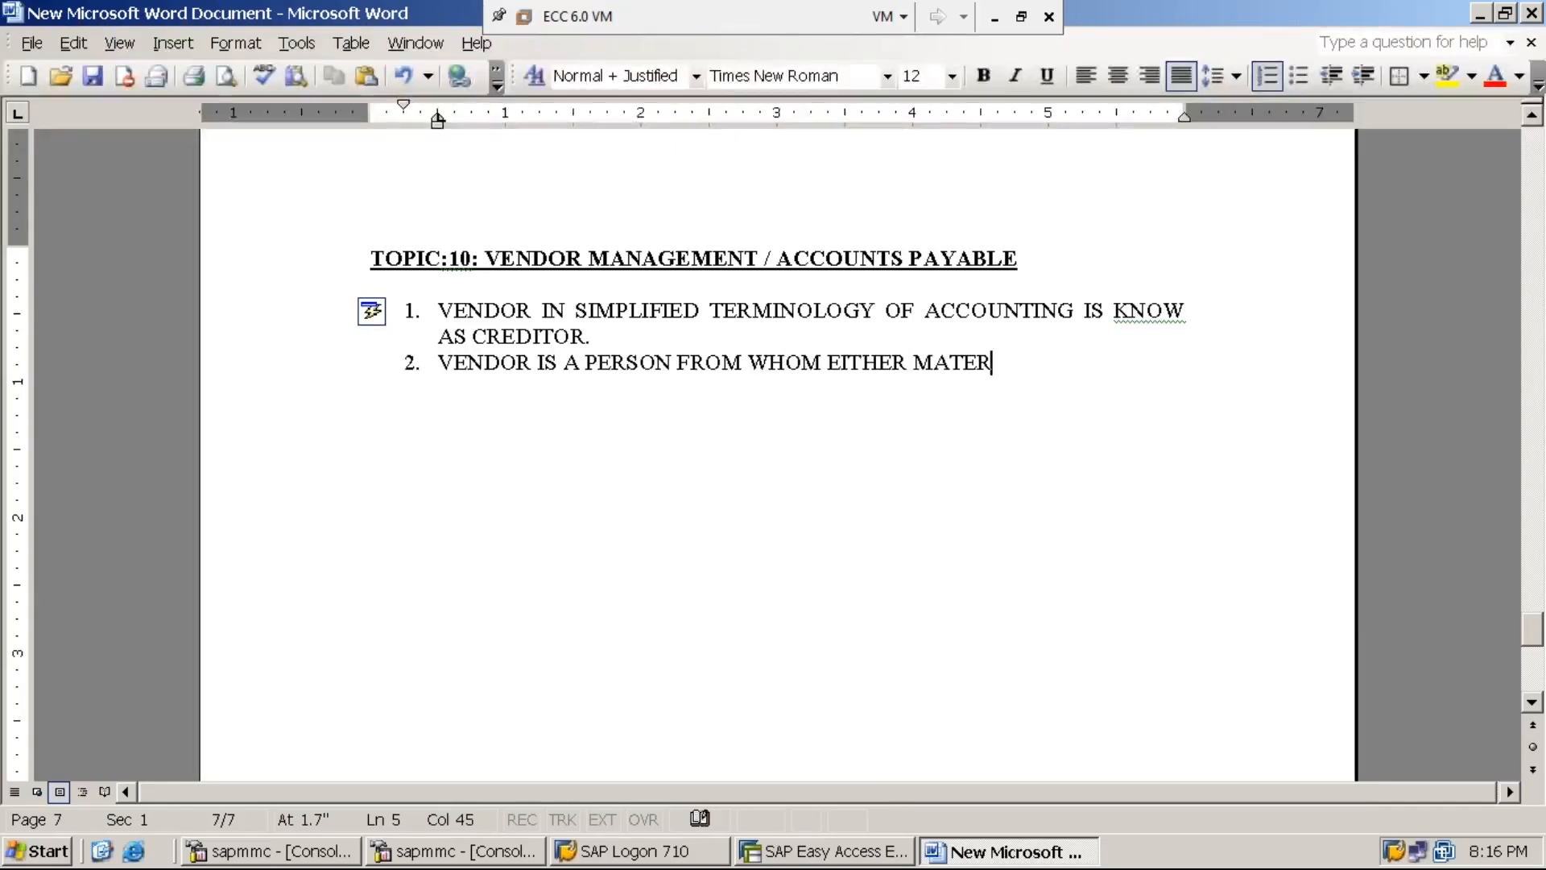
{"action": "type", "text": "IAL WIL"}
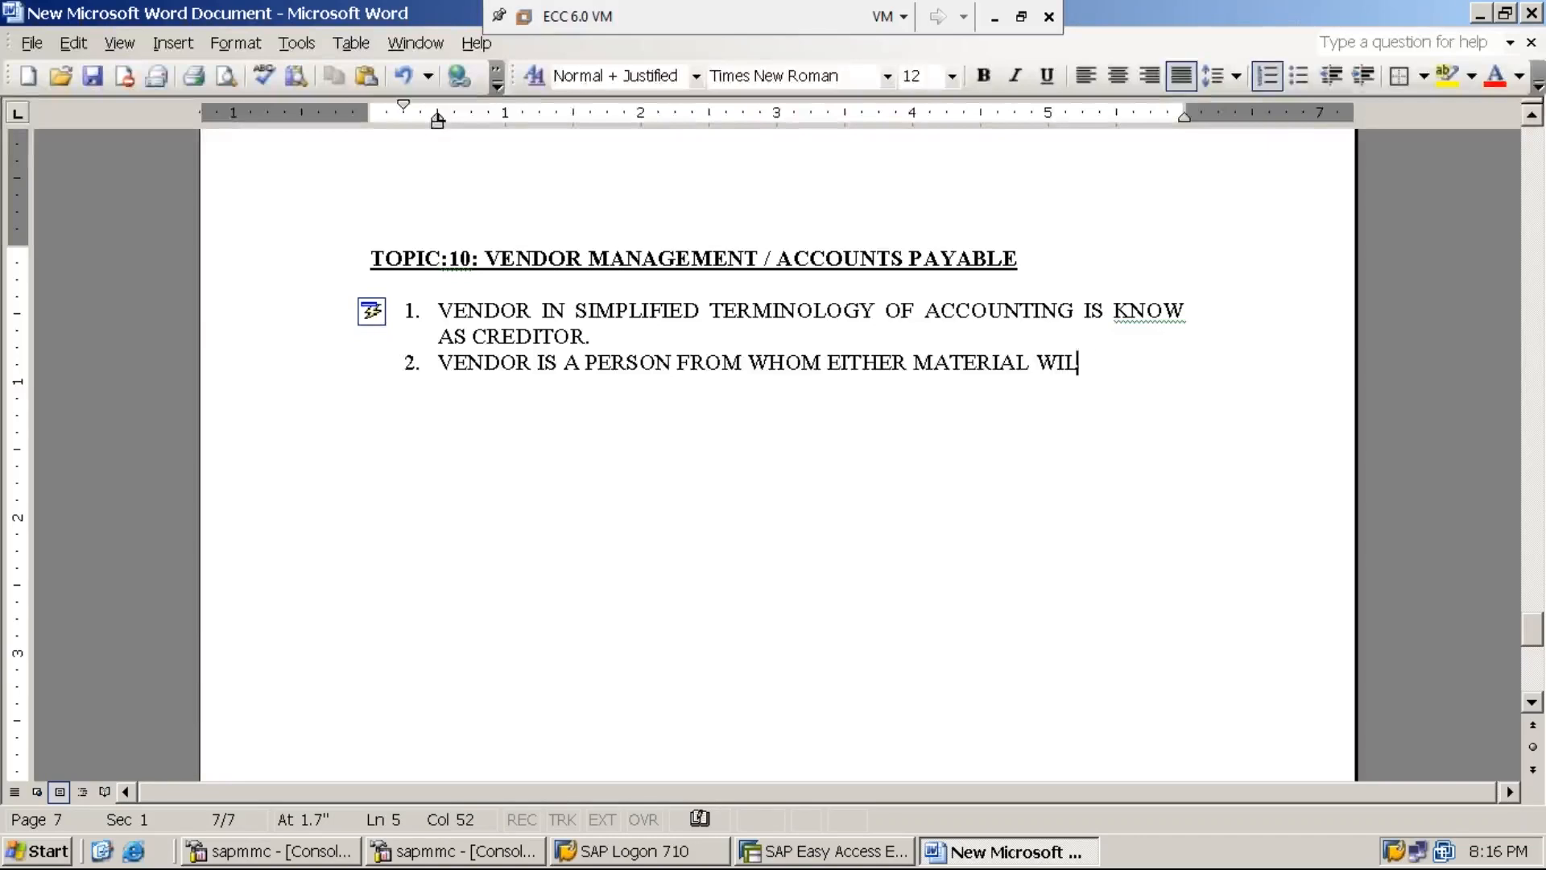
{"action": "type", "text": "L BE PURCHASED OR "}
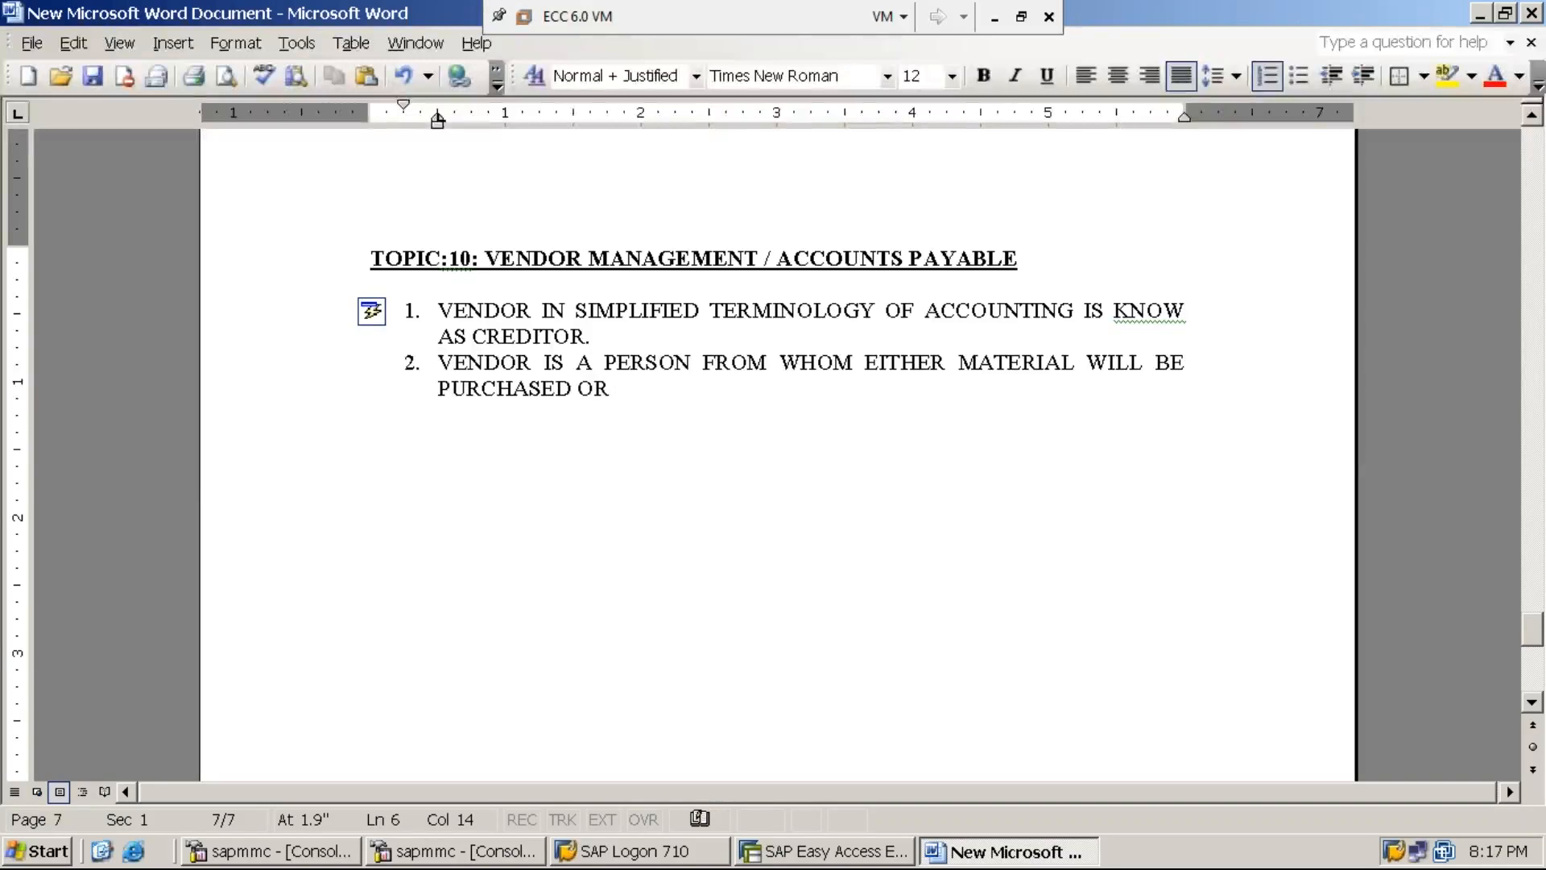
{"action": "type", "text": "SERVICE"}
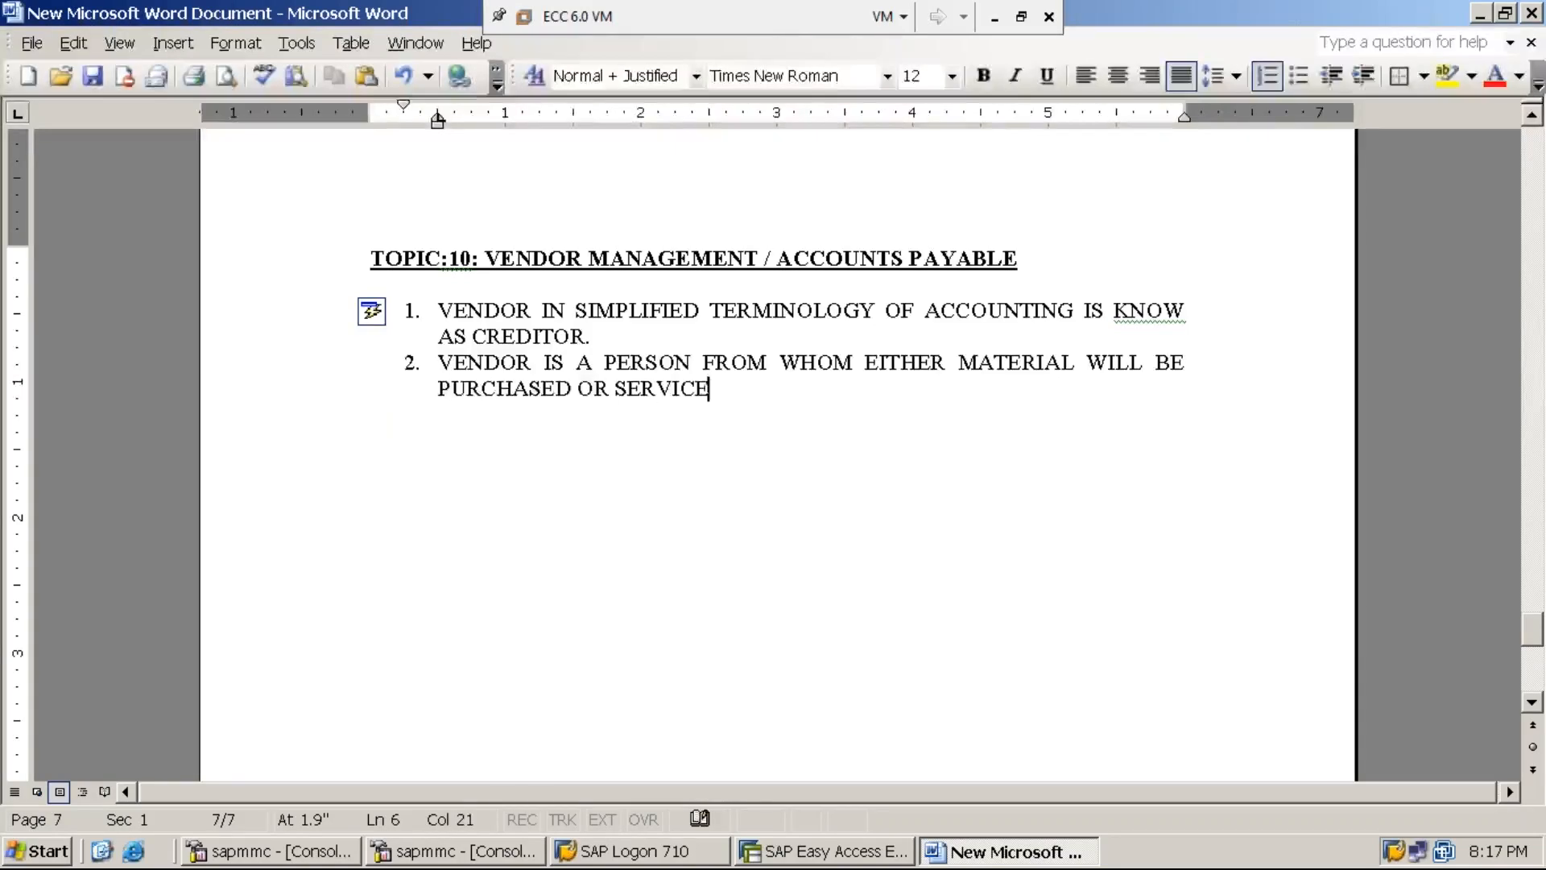
{"action": "type", "text": "S WILL BE"}
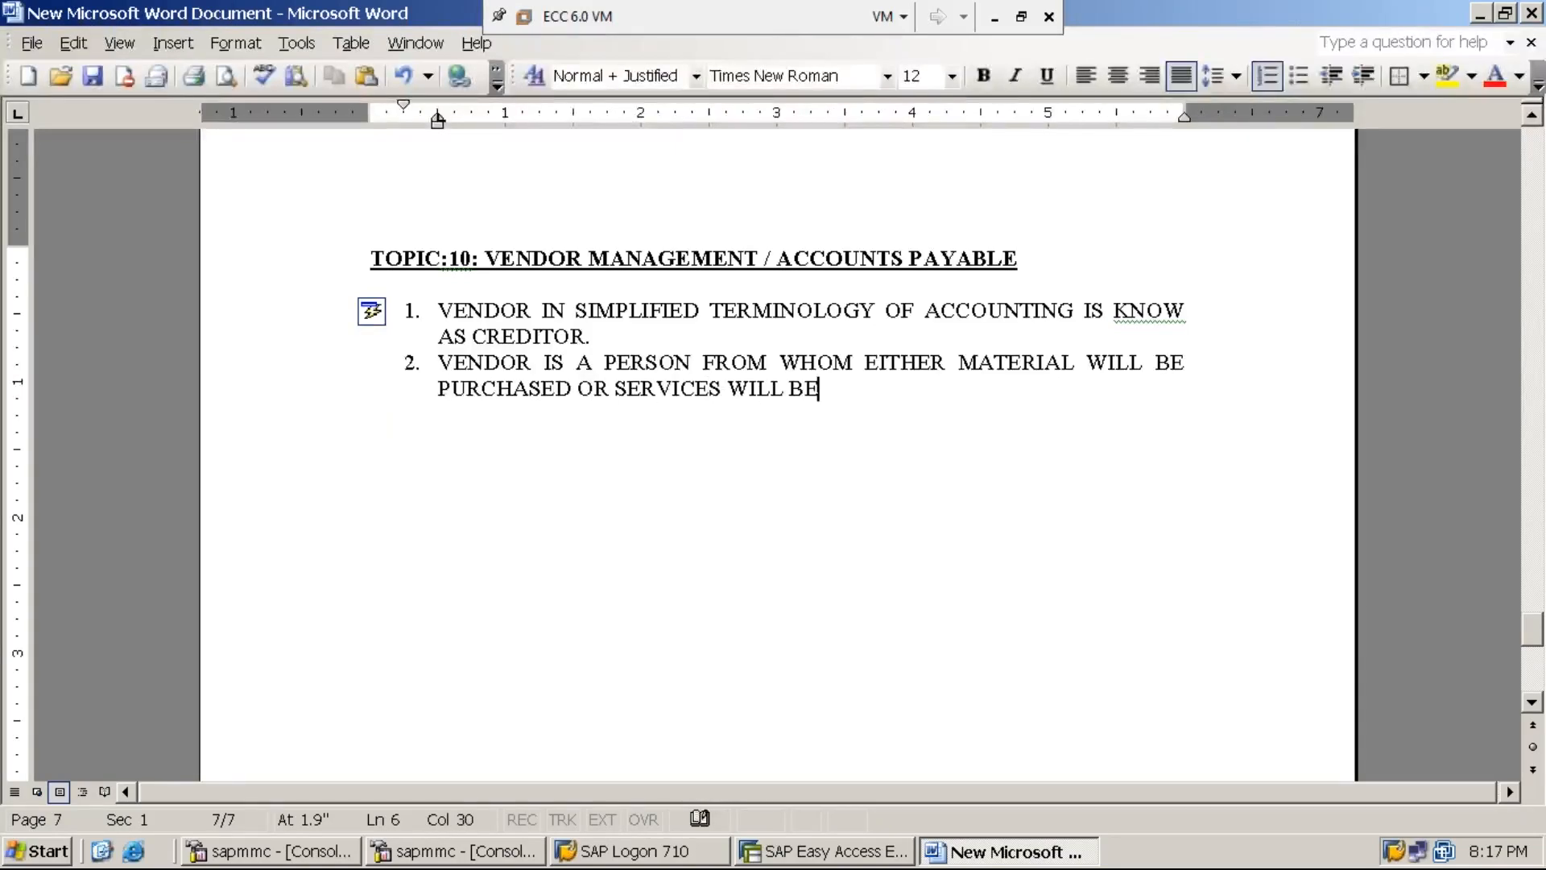
{"action": "type", "text": " PURCHASED "}
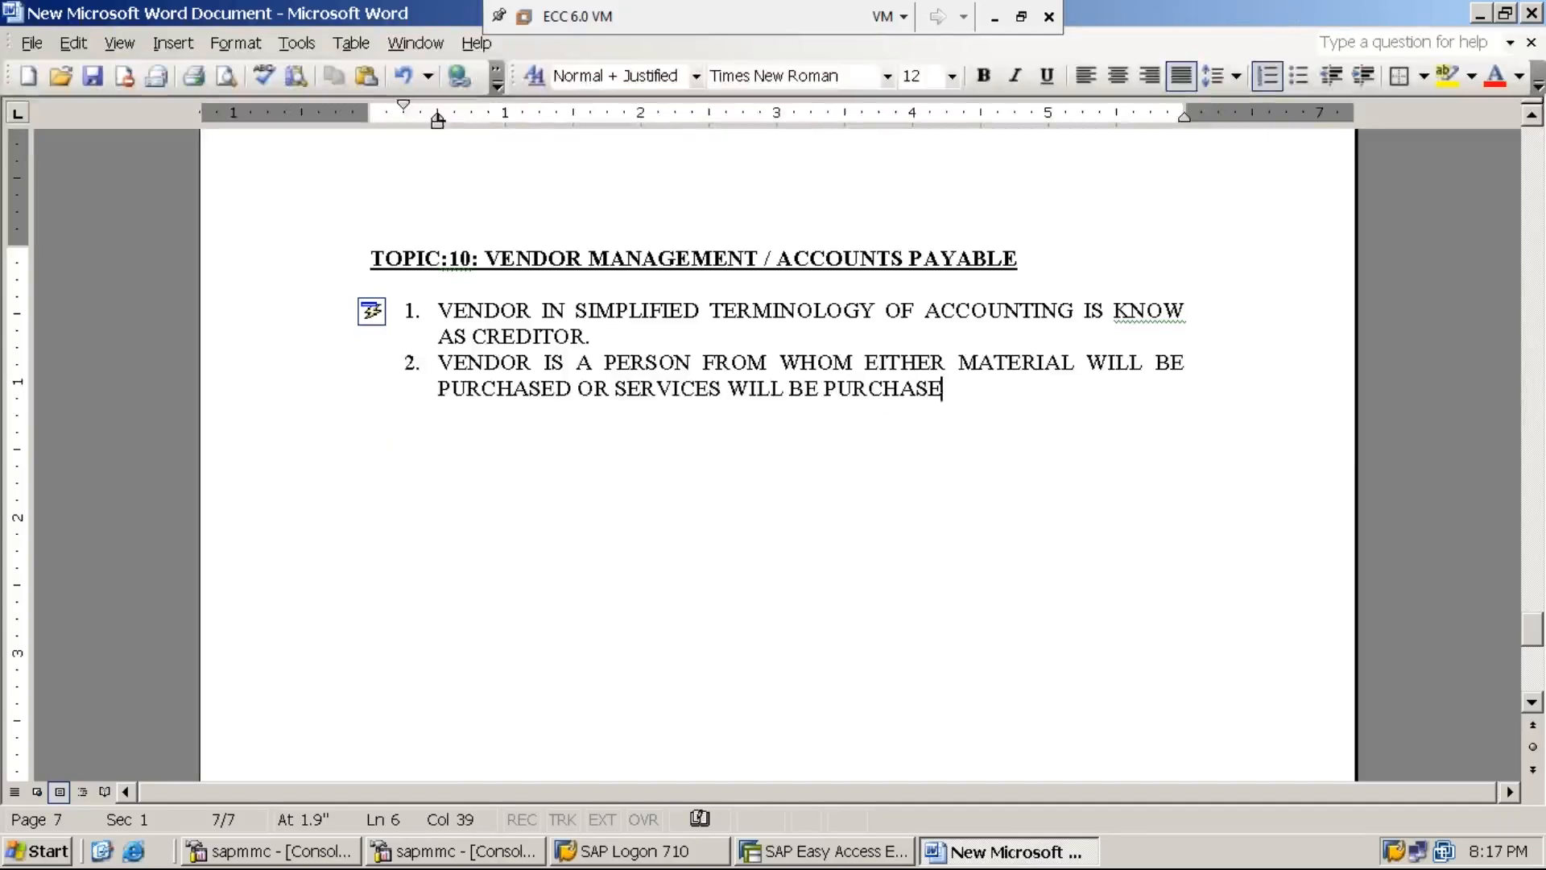
{"action": "type", "text": "BY THE BUSINESS"}
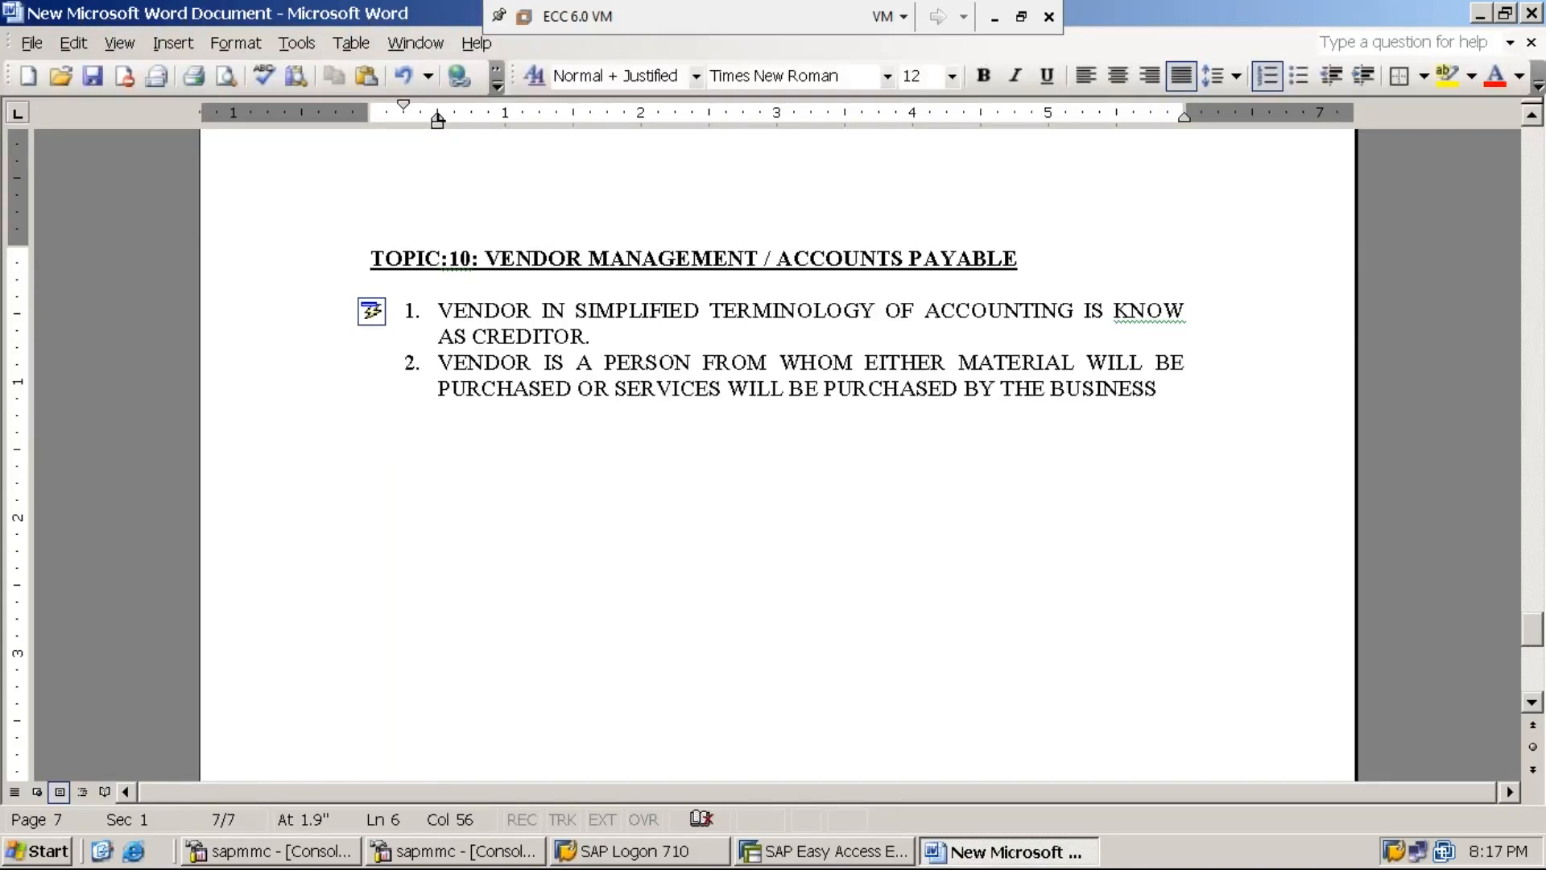
{"action": "type", "text": "."}
{"action": "key", "text": "Return"}
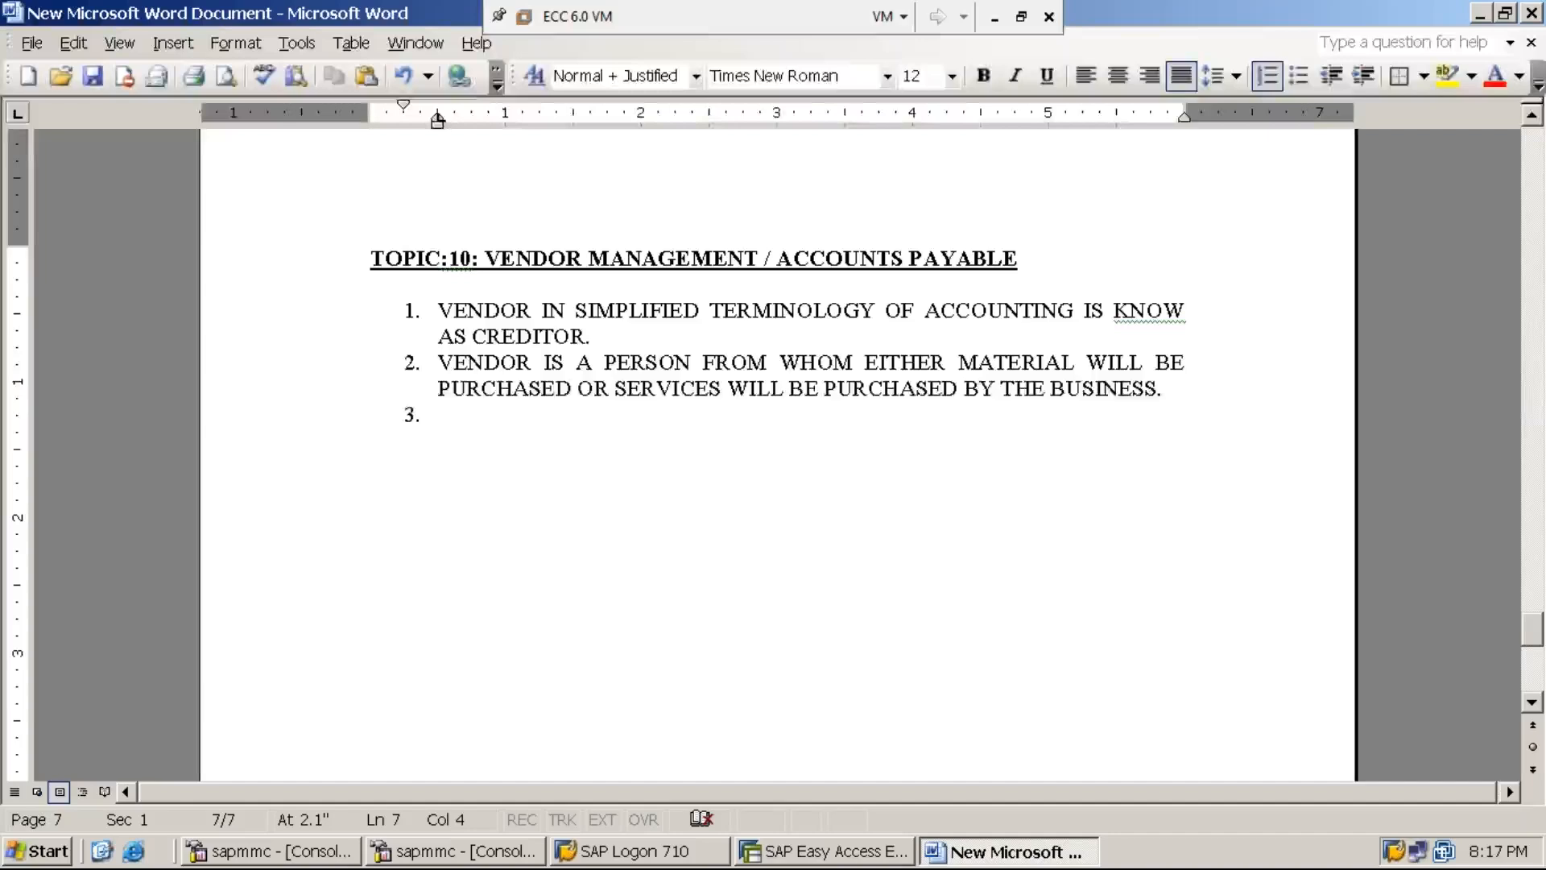
- Type item 3 '…TO WHOM BUSINESS HAS TO PAY AMOUNT FOR THE PURCHASE / PROCUREMNTS DONE.', tidying item 2's spacing
{"action": "type", "text": "VENDO"}
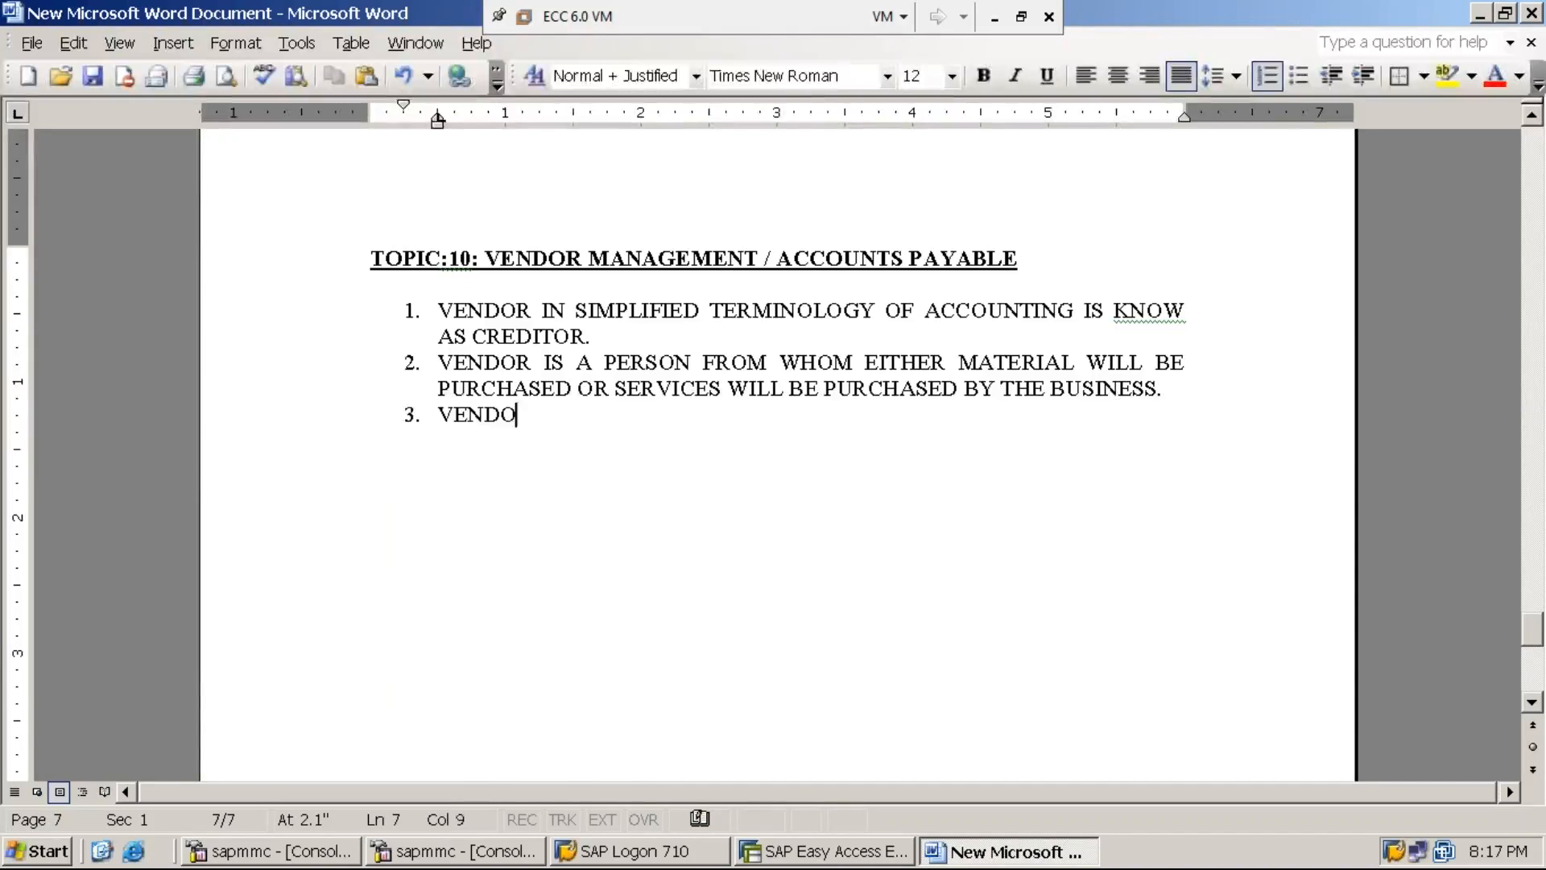
{"action": "type", "text": "R IS A PERSO"}
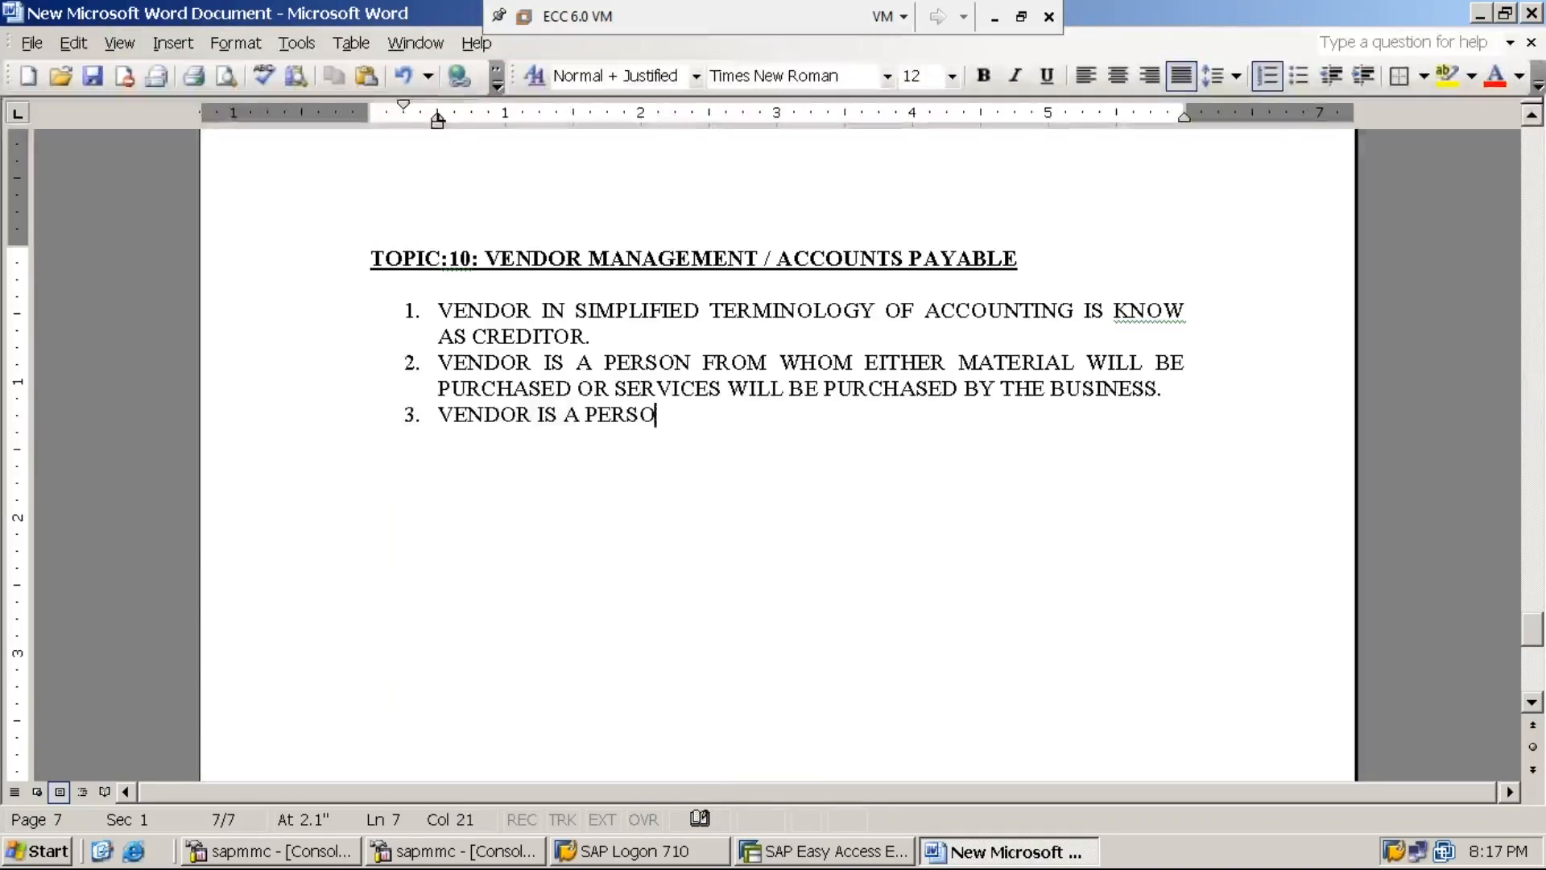
{"action": "type", "text": "N TO WH"}
{"action": "left_click", "coordinate": [1087, 364]}
{"action": "key", "text": "BackSpace"}
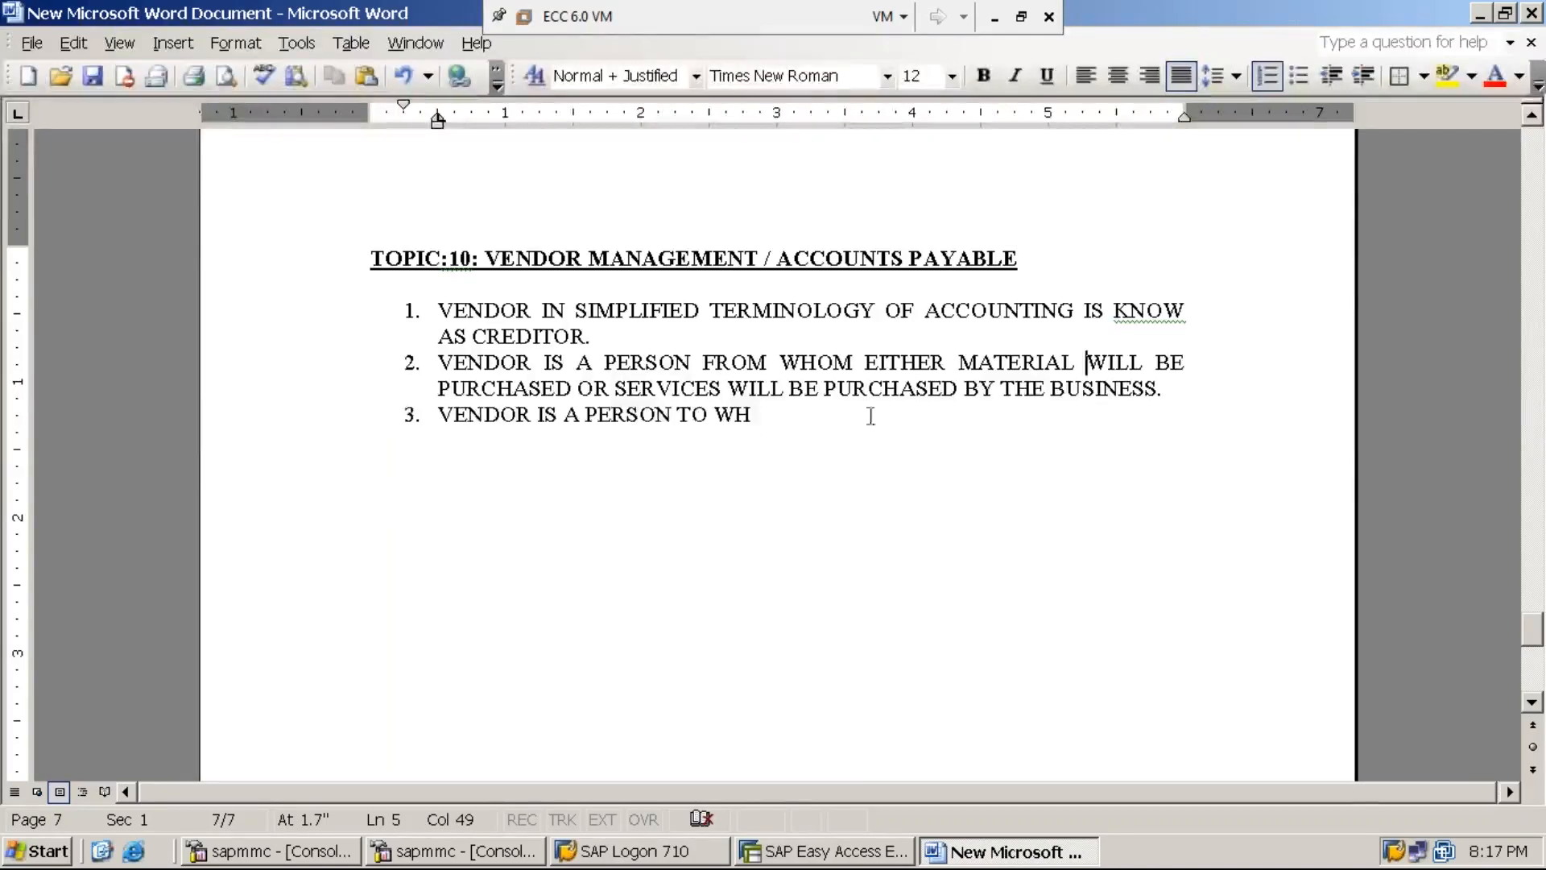
{"action": "left_click", "coordinate": [763, 416]}
{"action": "type", "text": "OM "}
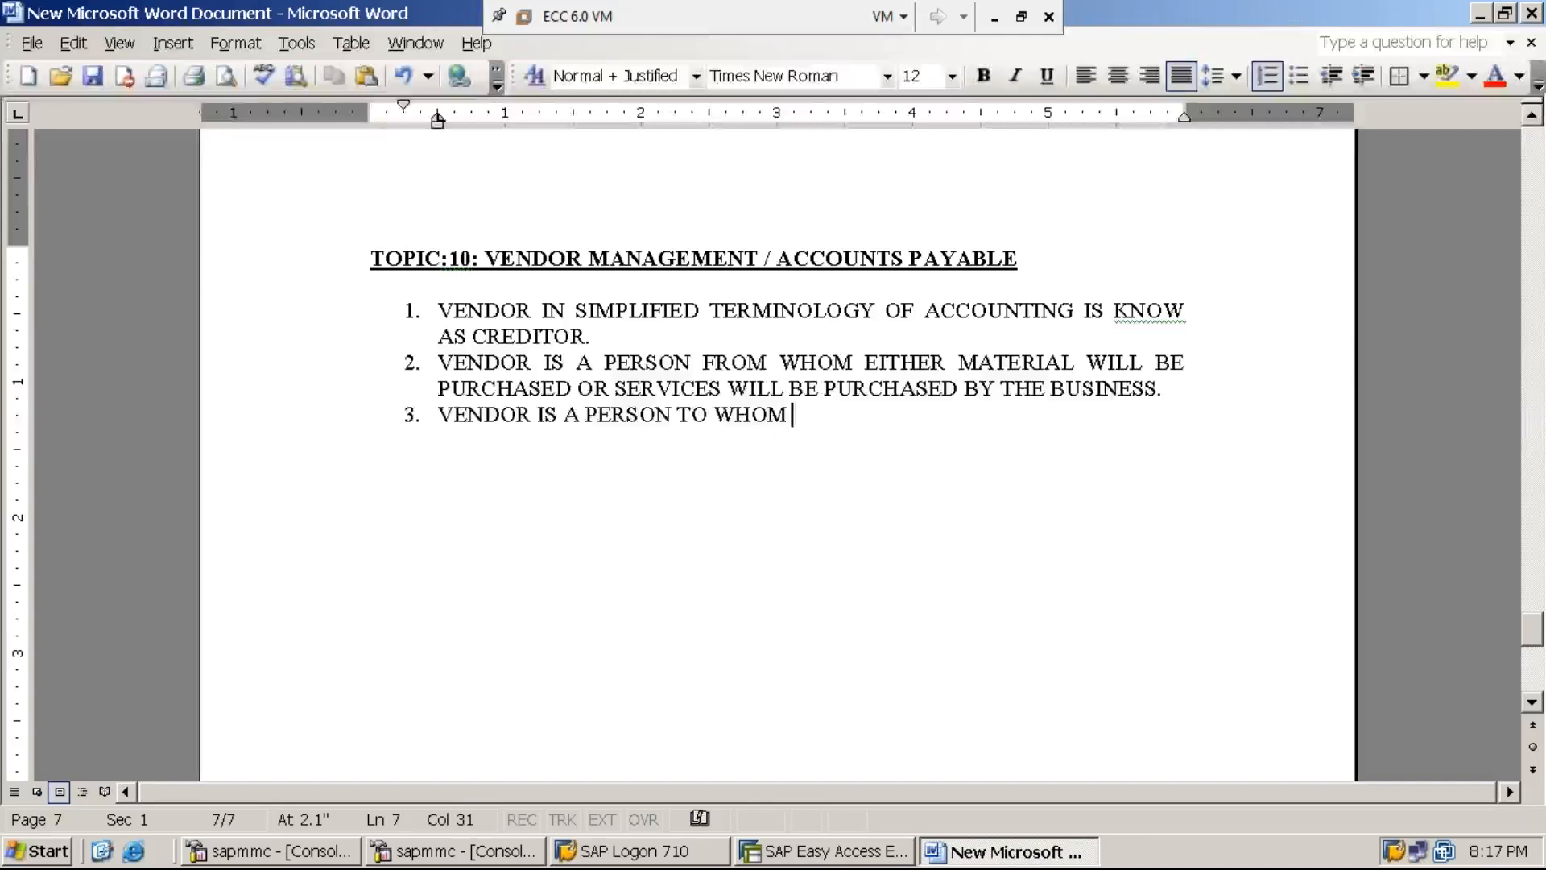
{"action": "type", "text": "BUSINESS HAS"}
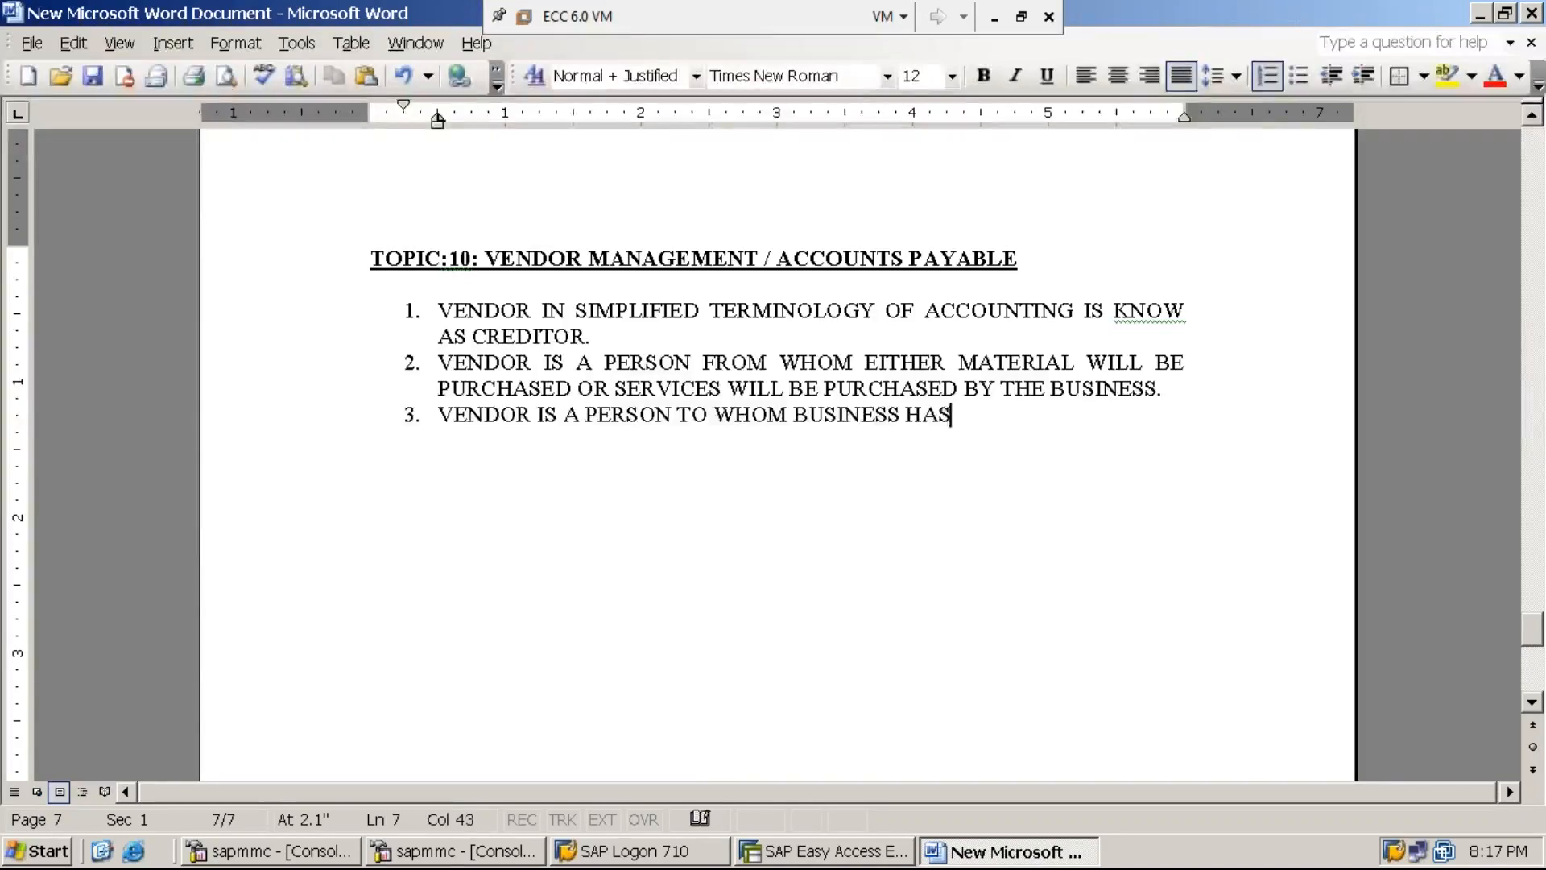
{"action": "type", "text": " TO PAY"}
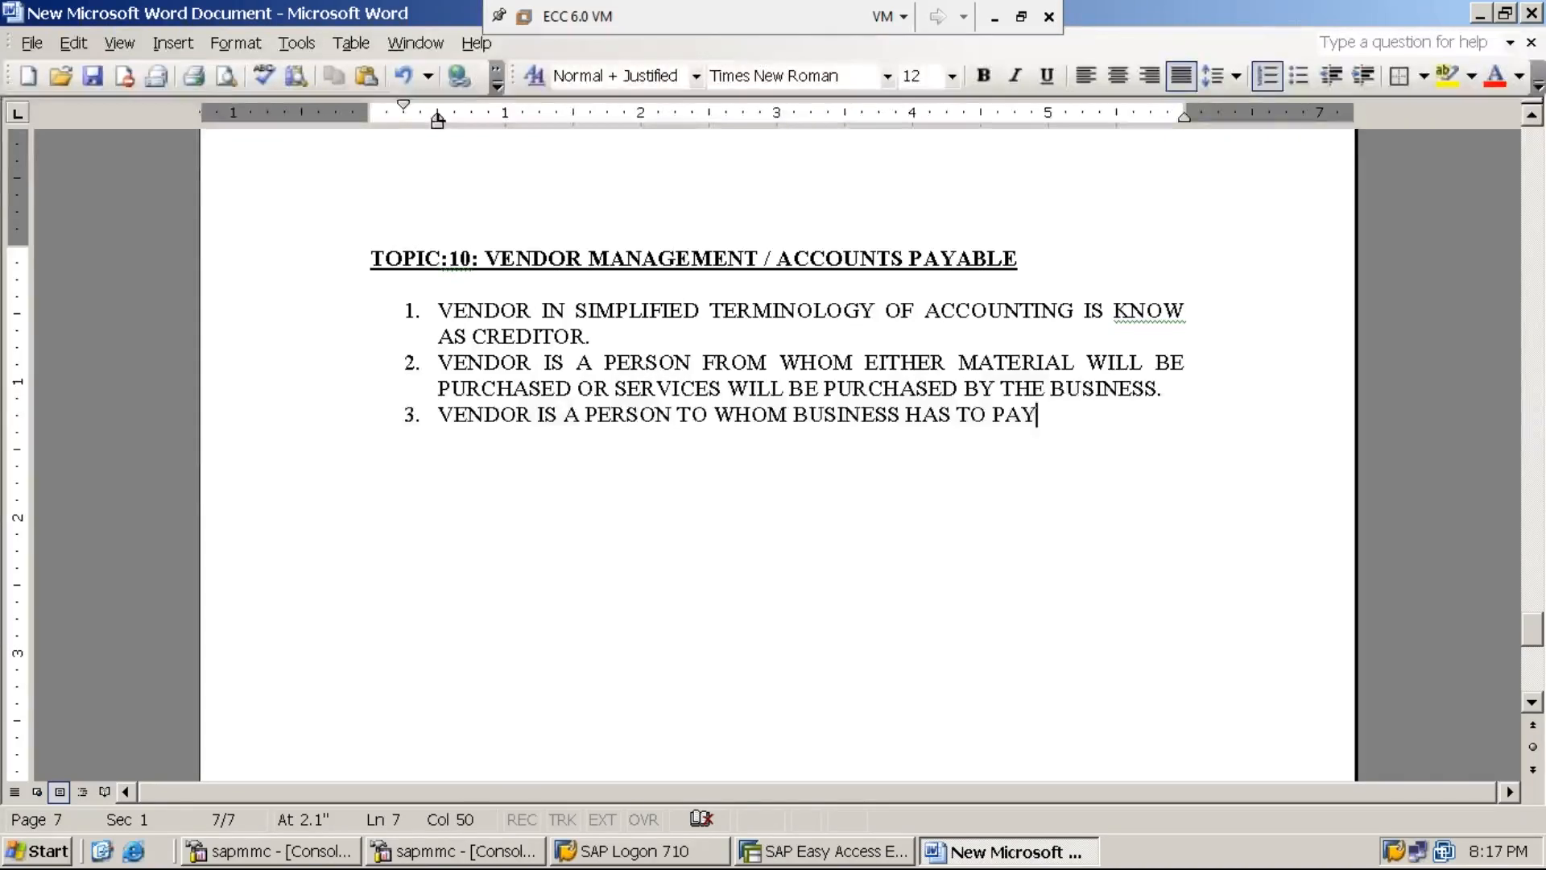
{"action": "type", "text": " AMOUNT FOR THE "}
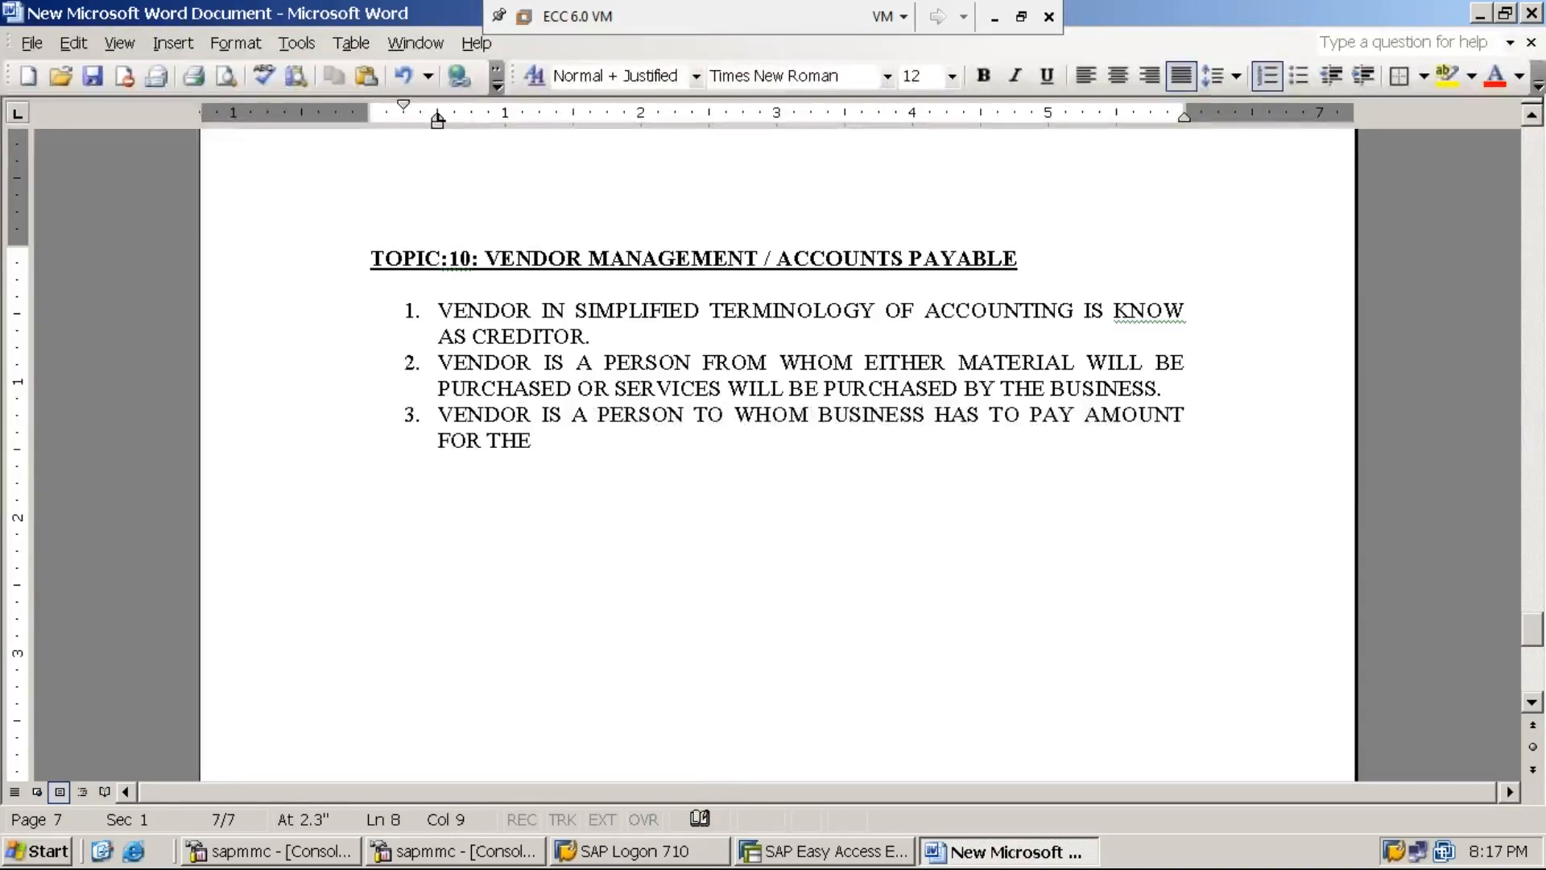
{"action": "type", "text": "PURCHASE /"}
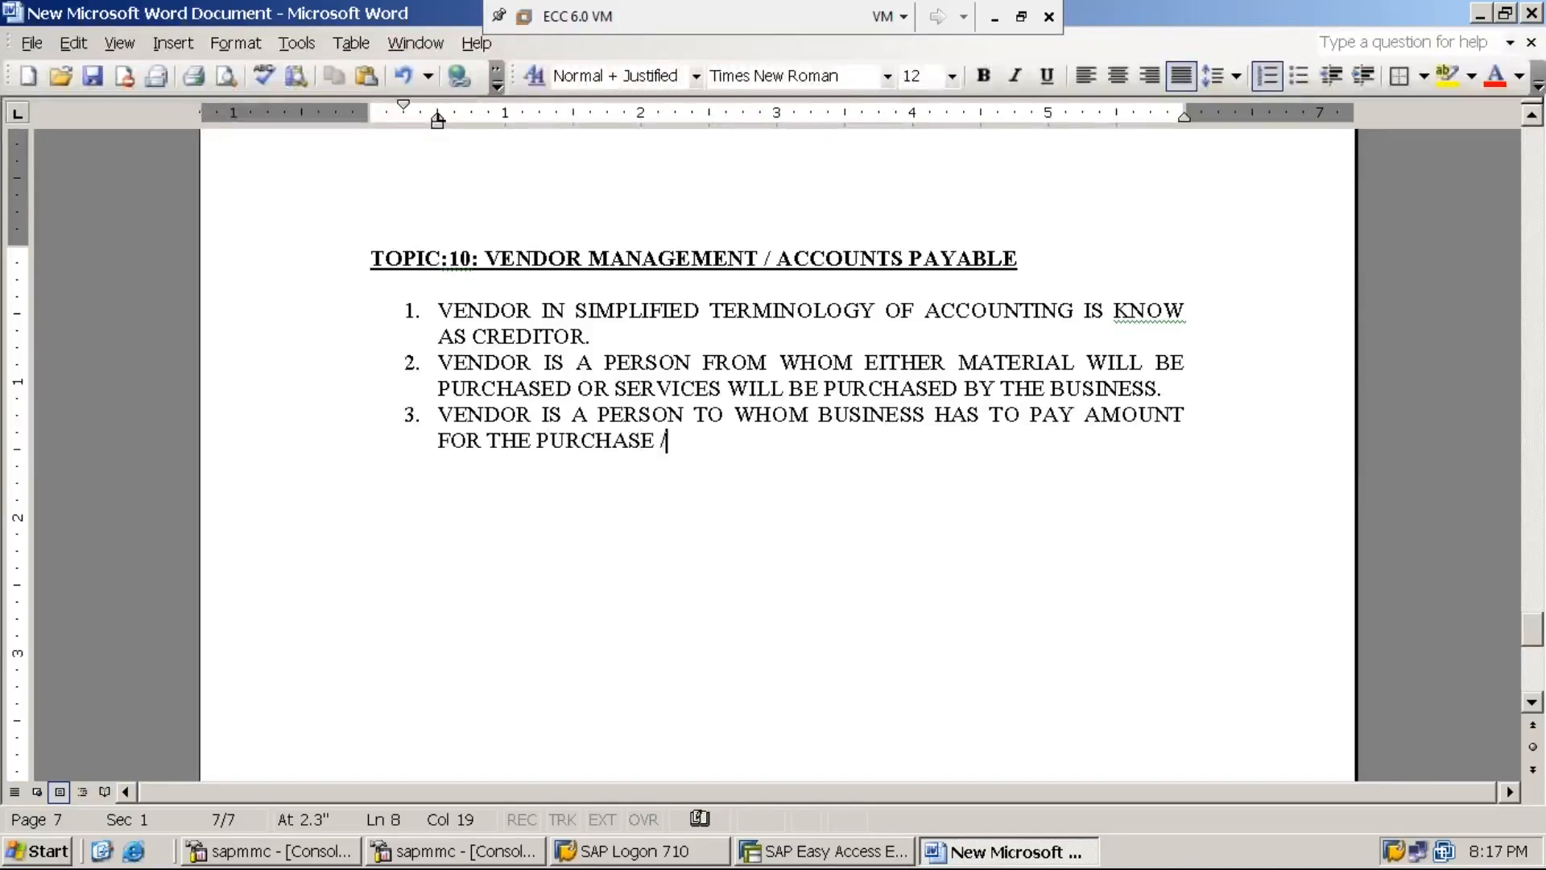
{"action": "type", "text": " PROCURE"}
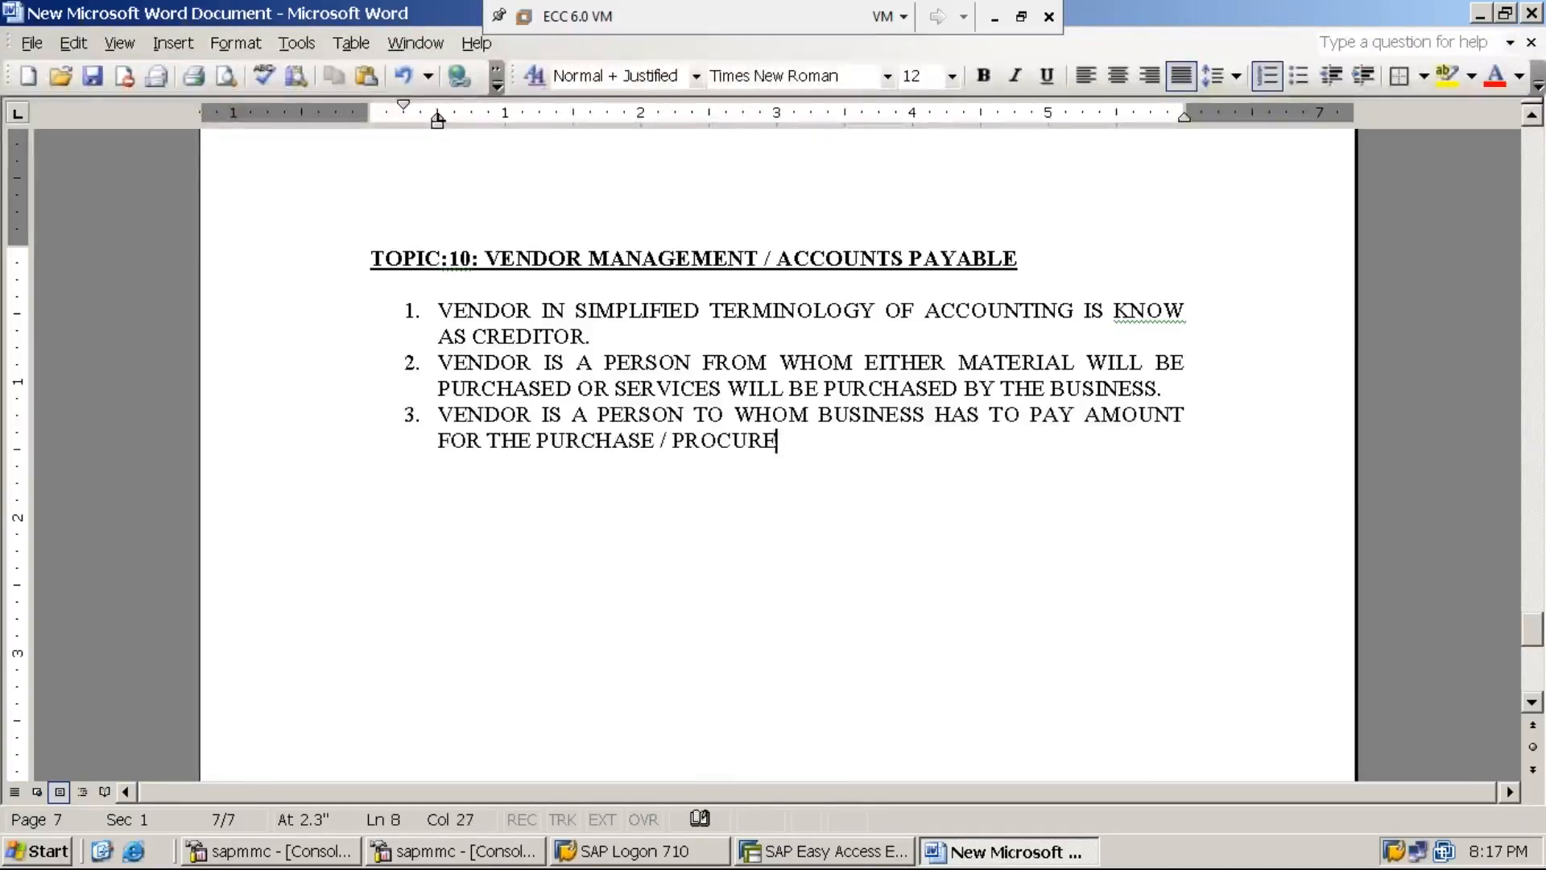
{"action": "type", "text": "MNTS DONE"}
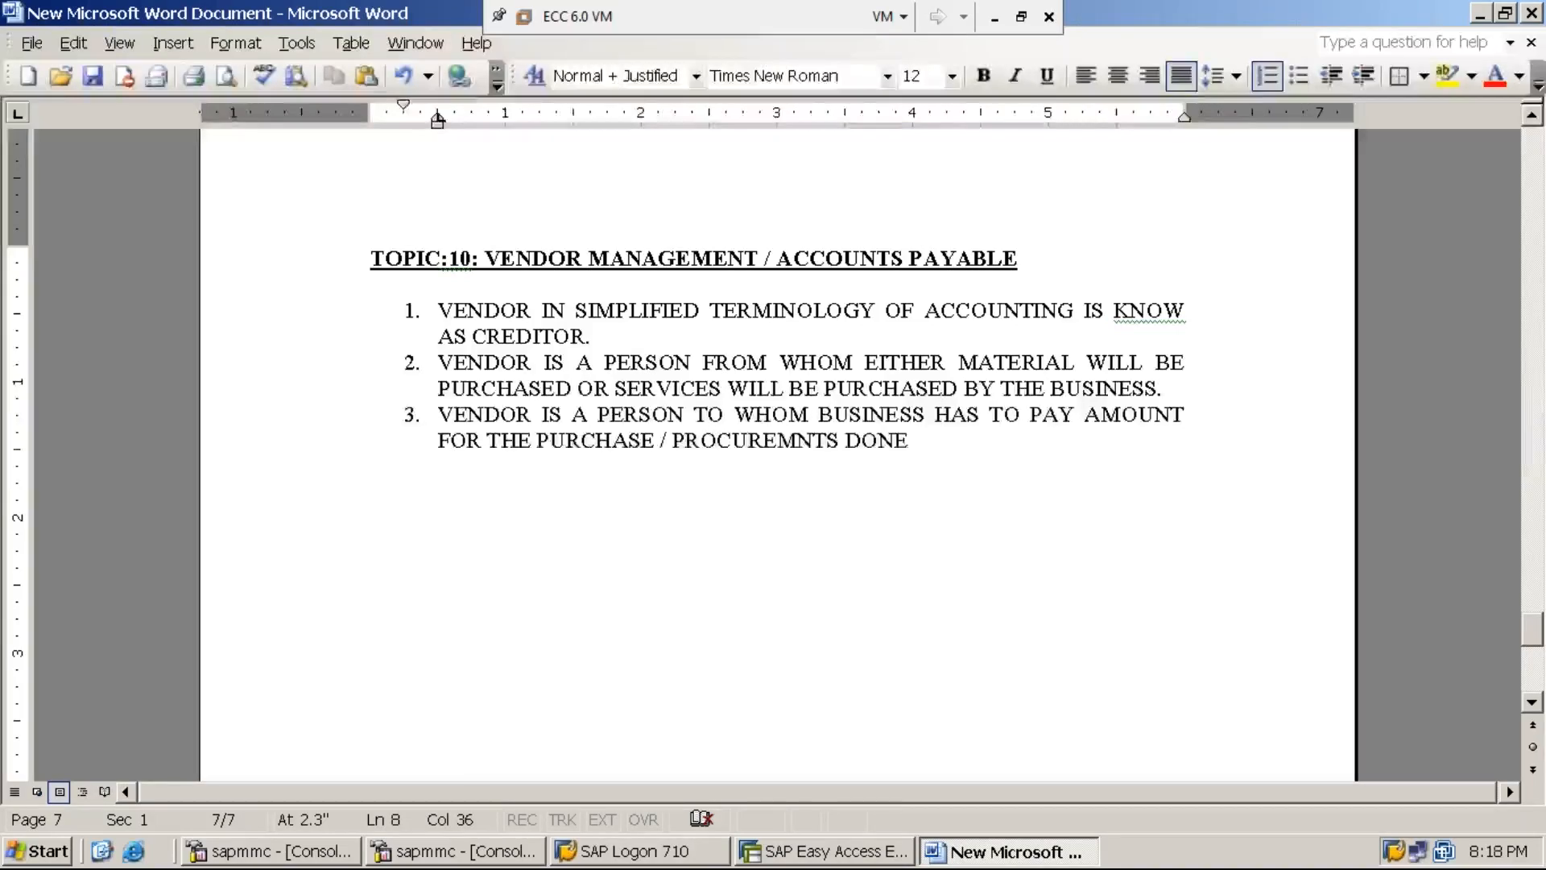
{"action": "type", "text": "."}
- Start item 4: 'UNDER THIS SUB-MODULE OF VENDOR MANAGEMENT, ENTIRE PROCUREMENT SCENARIO (i.e., Procuremnt of either services or goods,'
{"action": "key", "text": "Return"}
{"action": "type", "text": "UNDER THIS SUB-MODULE OF VENDOR MANAGME"}
{"action": "type", "text": "NT"}
{"action": "key", "text": "BackSpace"}
{"action": "key", "text": "BackSpace"}
{"action": "key", "text": "BackSpace"}
{"action": "key", "text": "BackSpace"}
{"action": "type", "text": "EMENT, "}
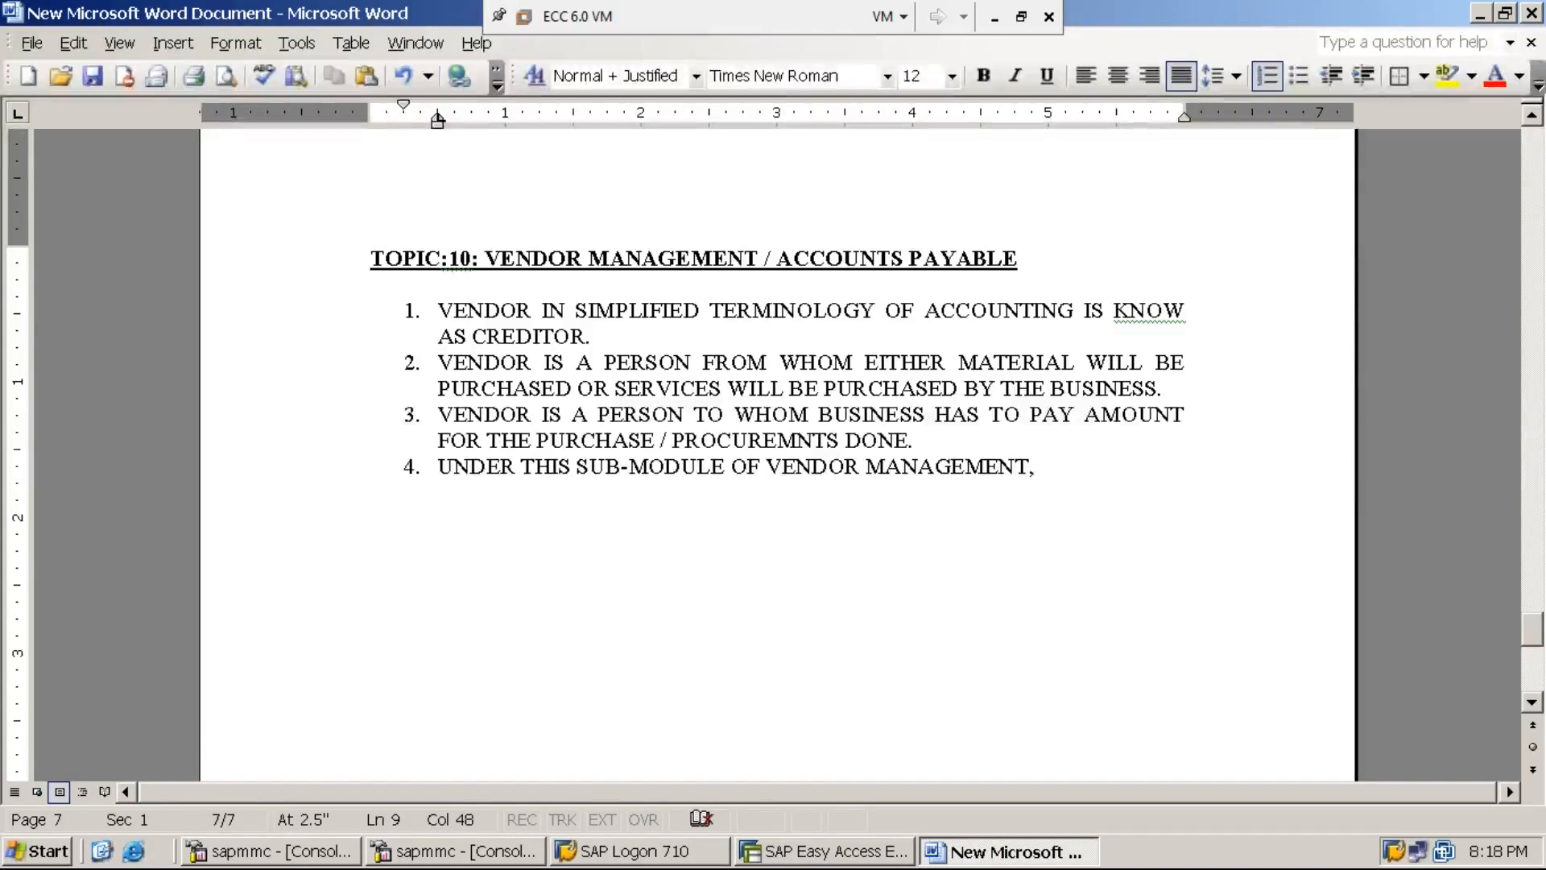
{"action": "type", "text": "ENTORE"}
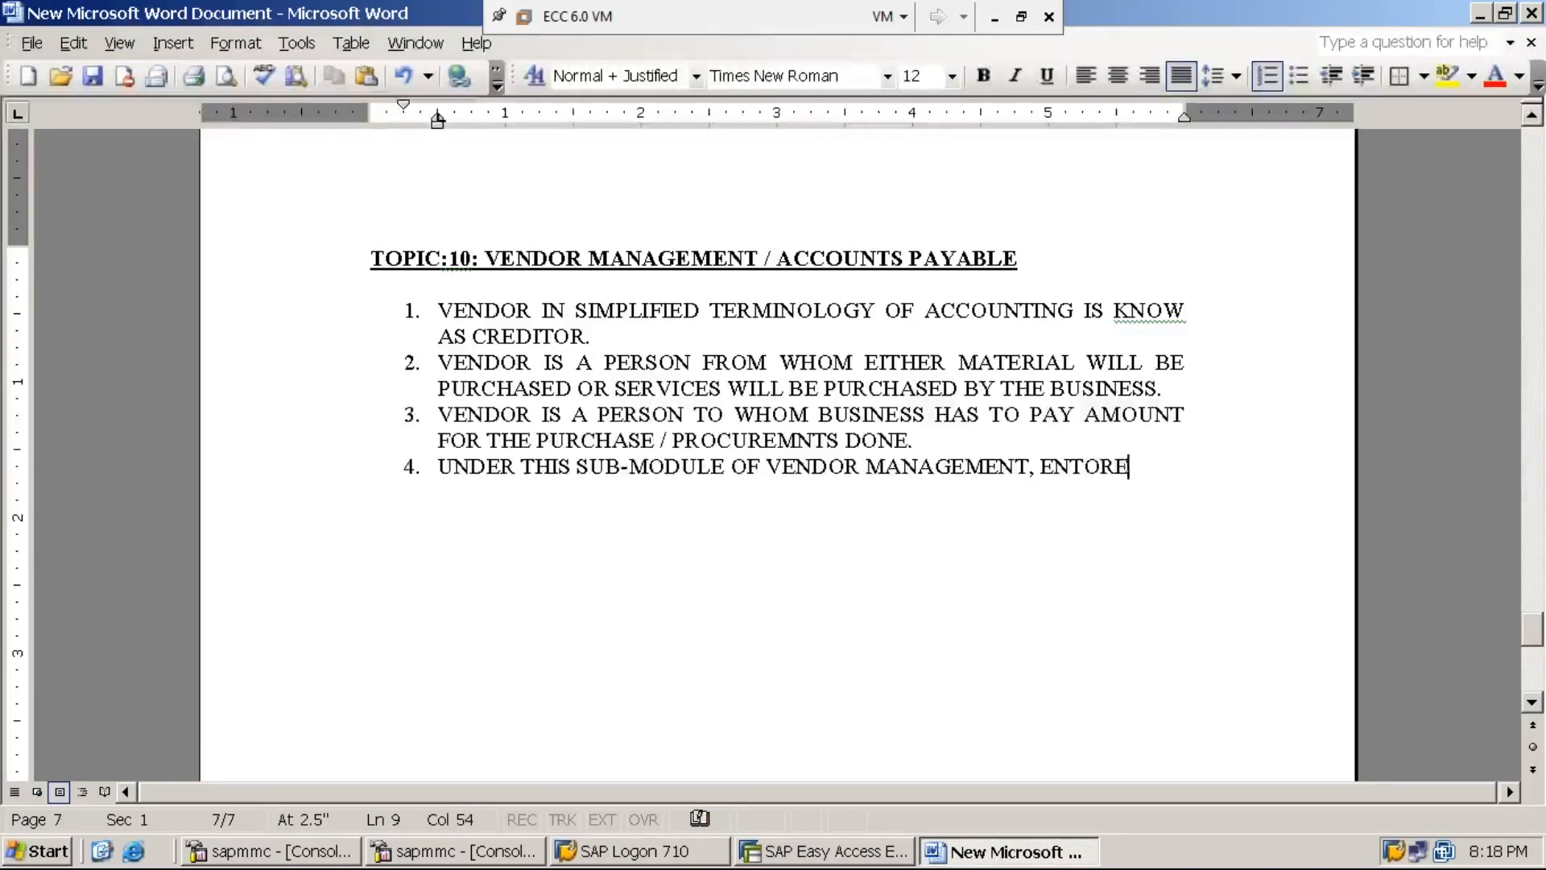
{"action": "key", "text": "BackSpace"}
{"action": "key", "text": "BackSpace"}
{"action": "key", "text": "BackSpace"}
{"action": "key", "text": "BackSpace"}
{"action": "type", "text": "IRE PRO"}
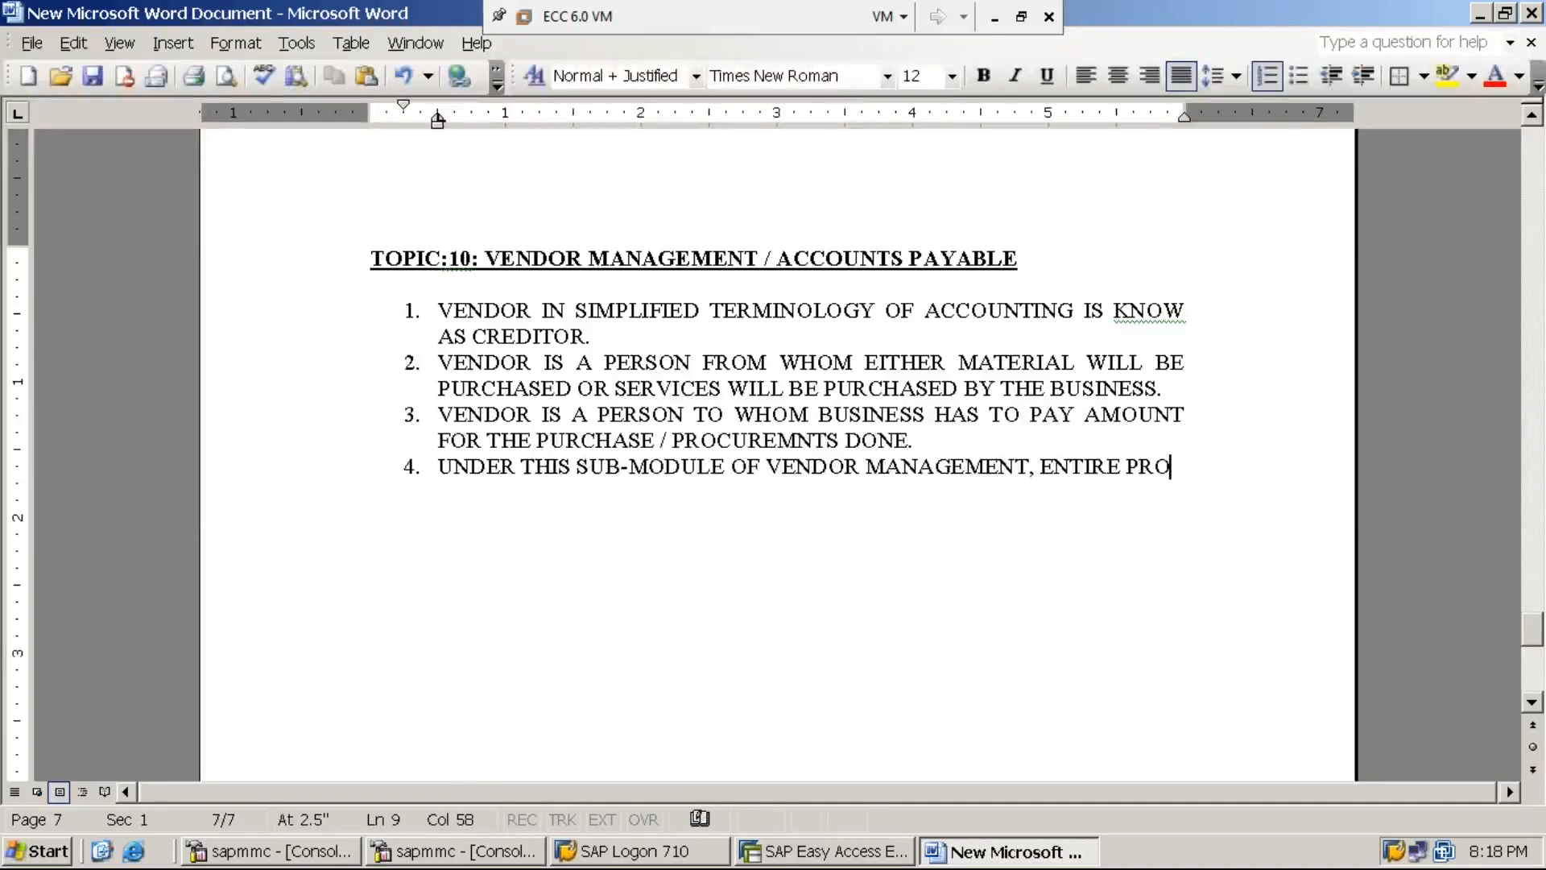
{"action": "type", "text": "CUREMENT SEC"}
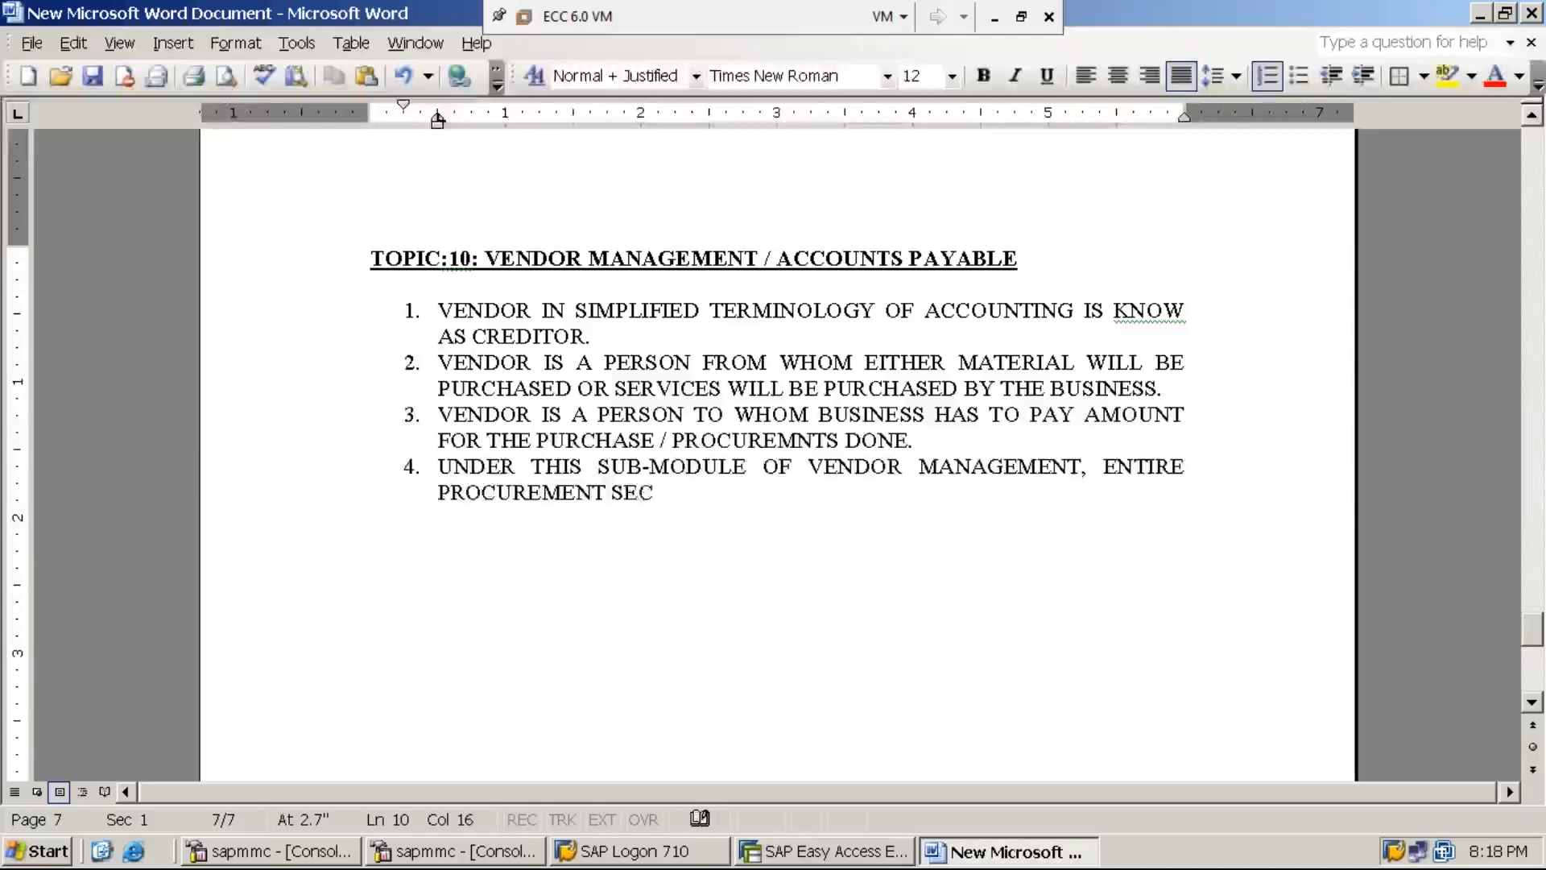
{"action": "key", "text": "BackSpace"}
{"action": "key", "text": "BackSpace"}
{"action": "type", "text": "CENARIO"}
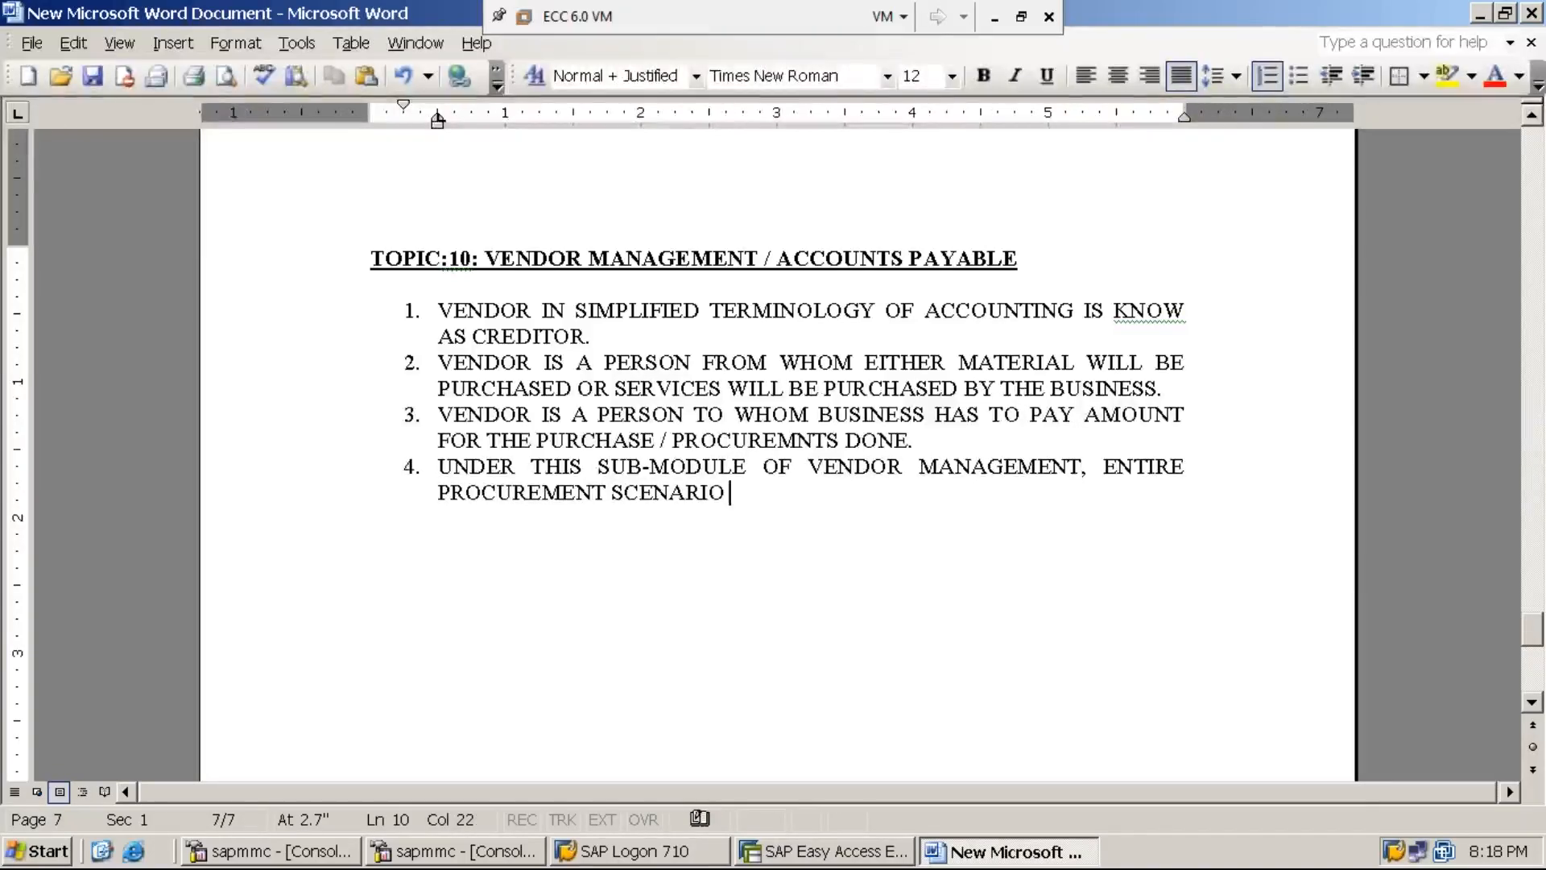
{"action": "type", "text": " ("}
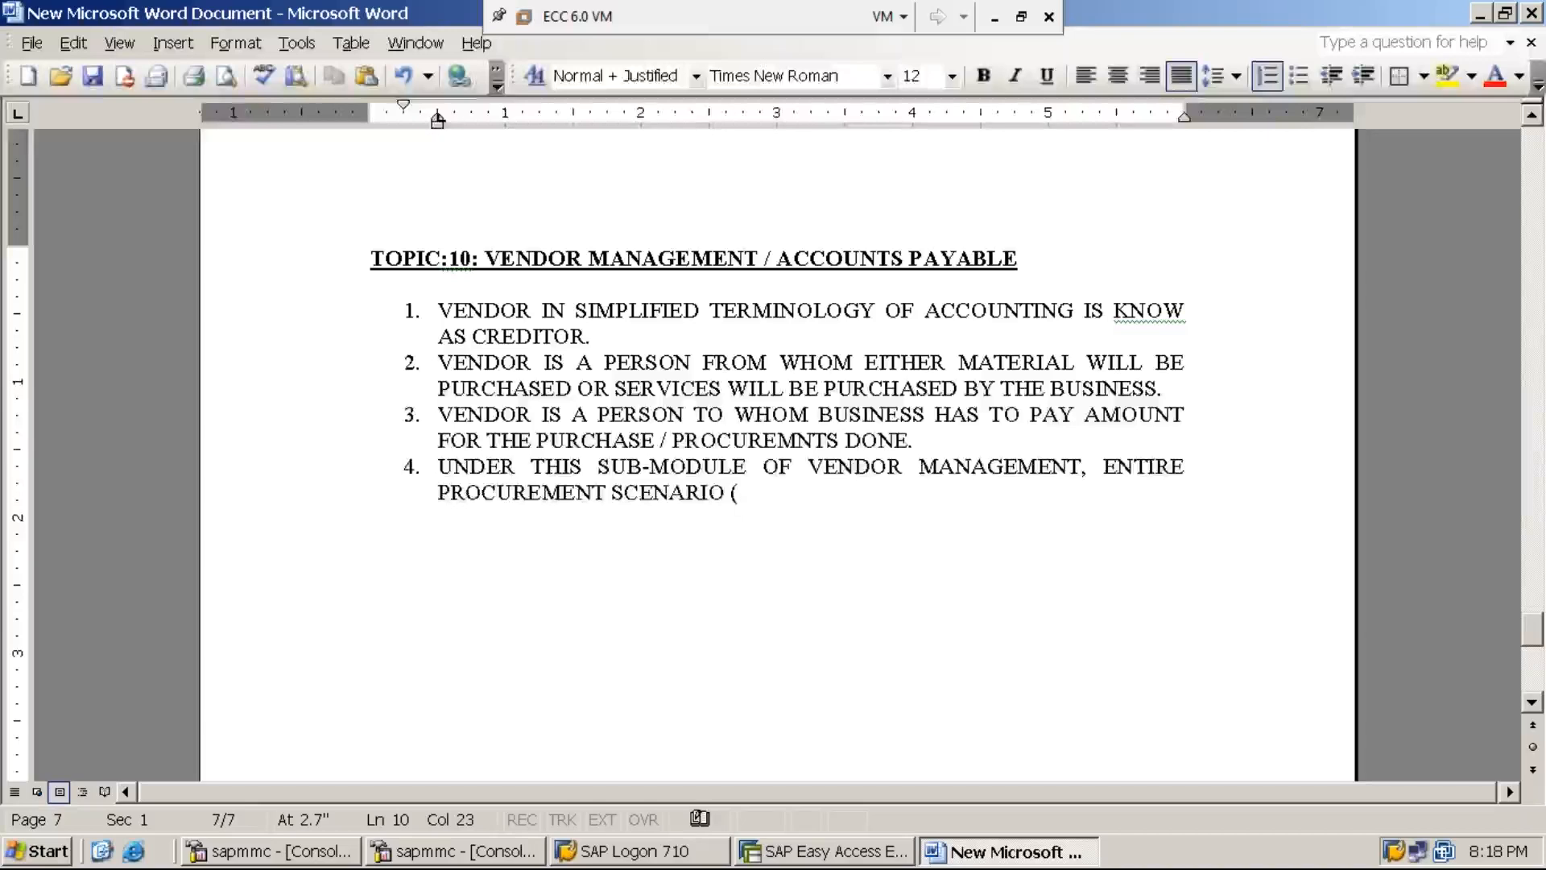
{"action": "type", "text": "i"}
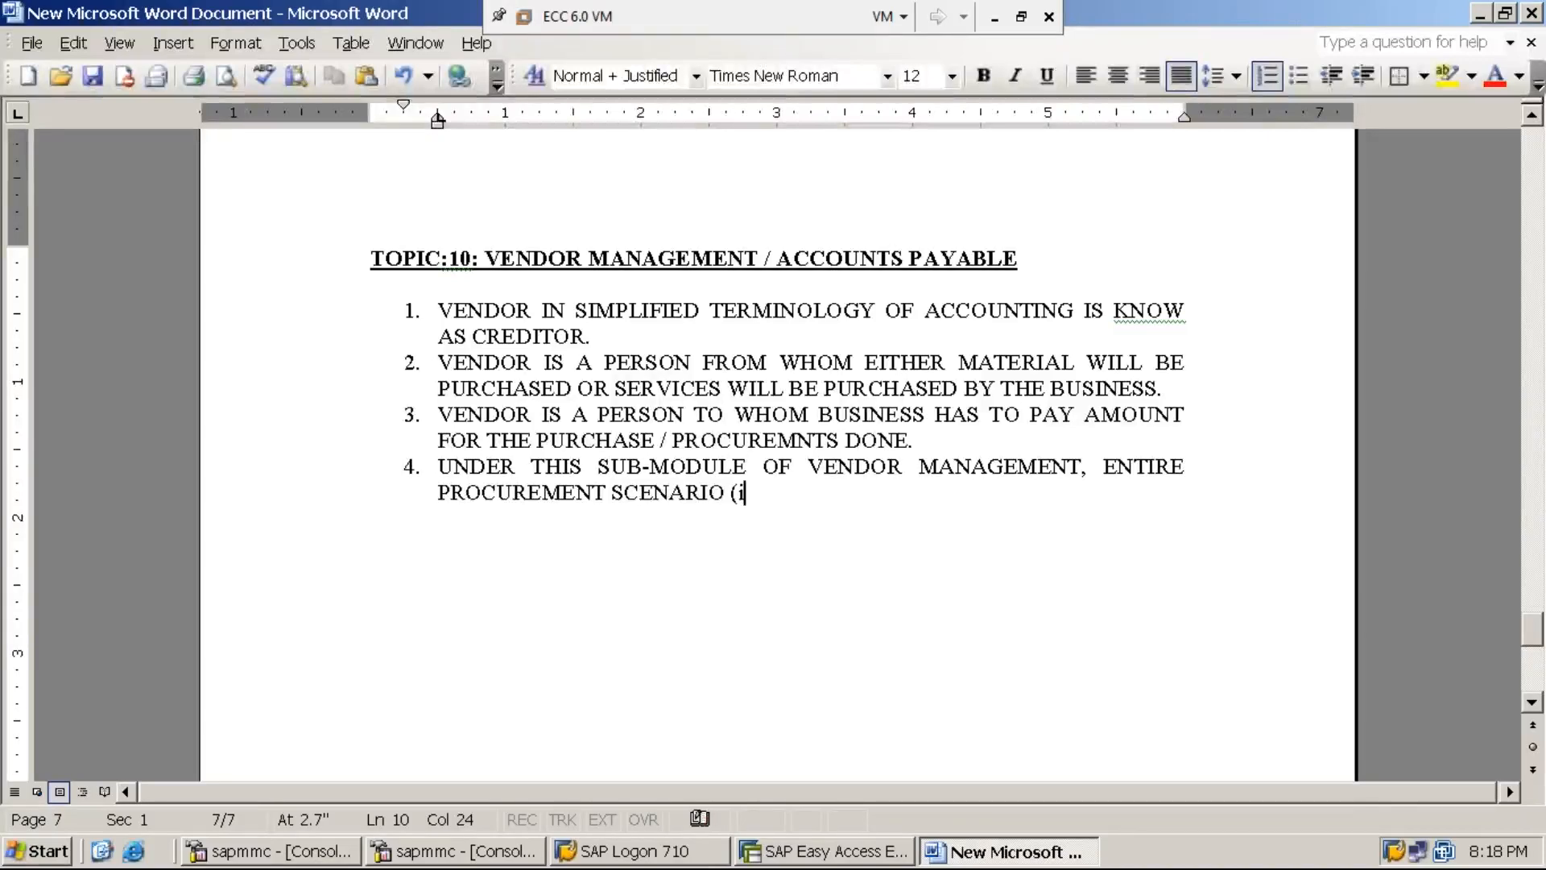
{"action": "type", "text": ".e., "}
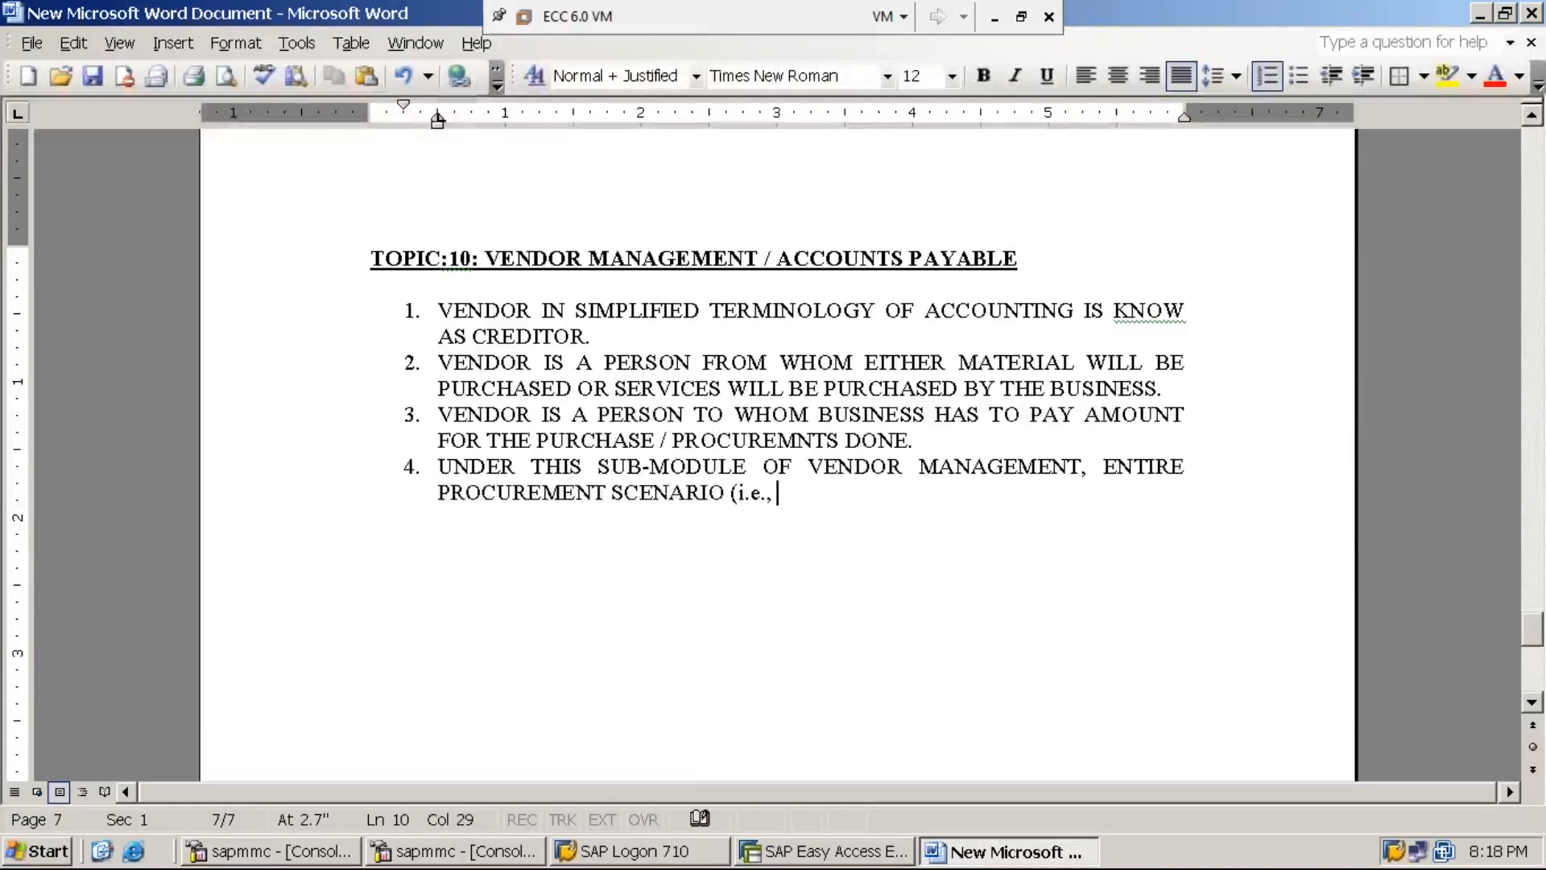
{"action": "type", "text": "Pro"}
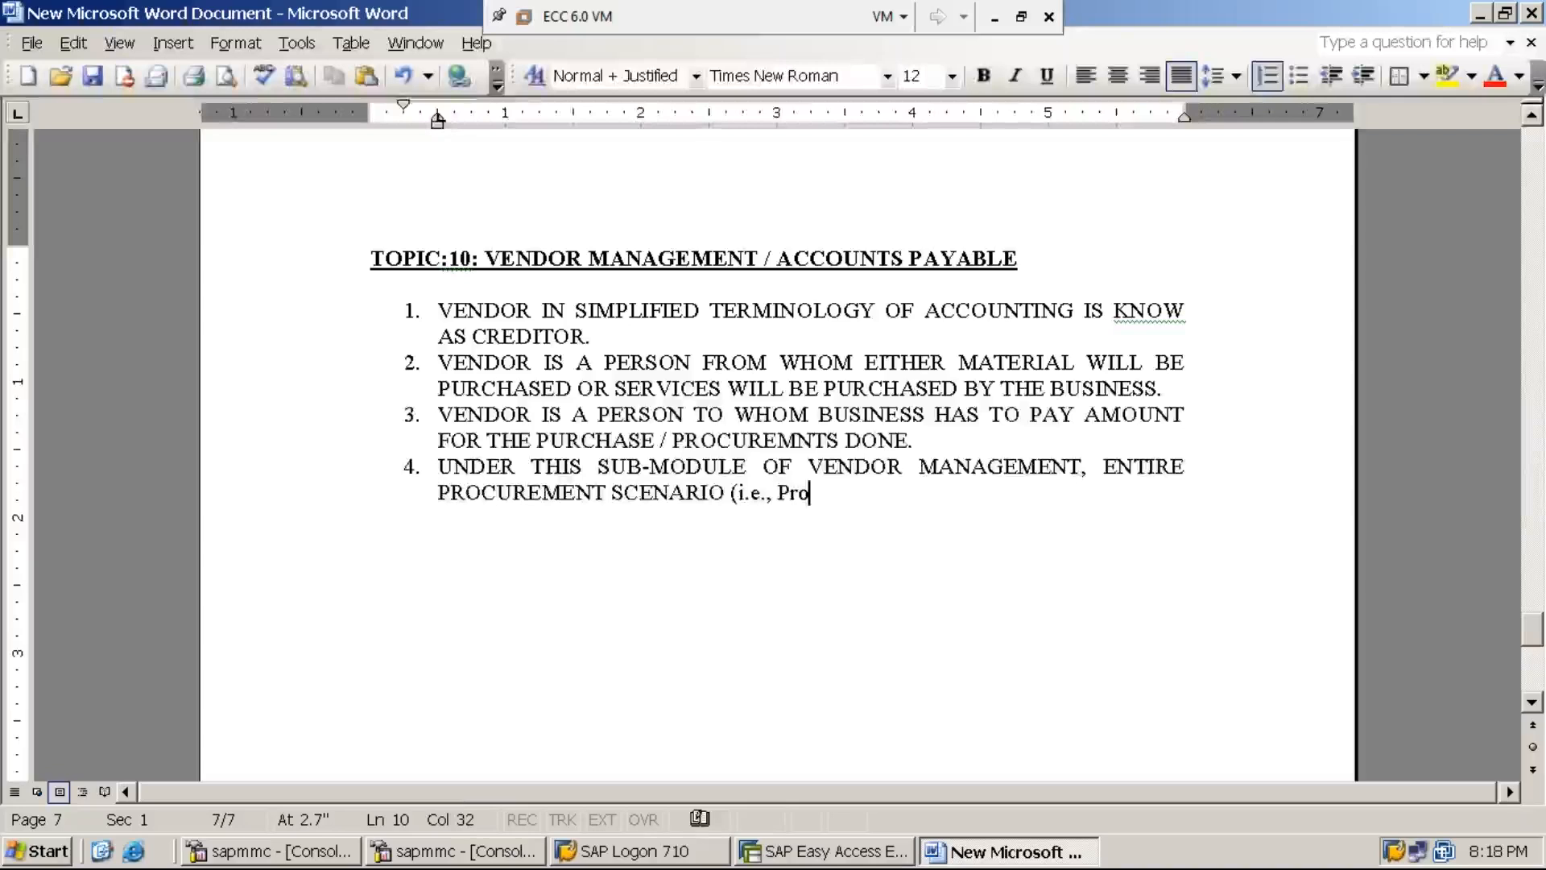
{"action": "type", "text": "curemnt of either services or  goods,"}
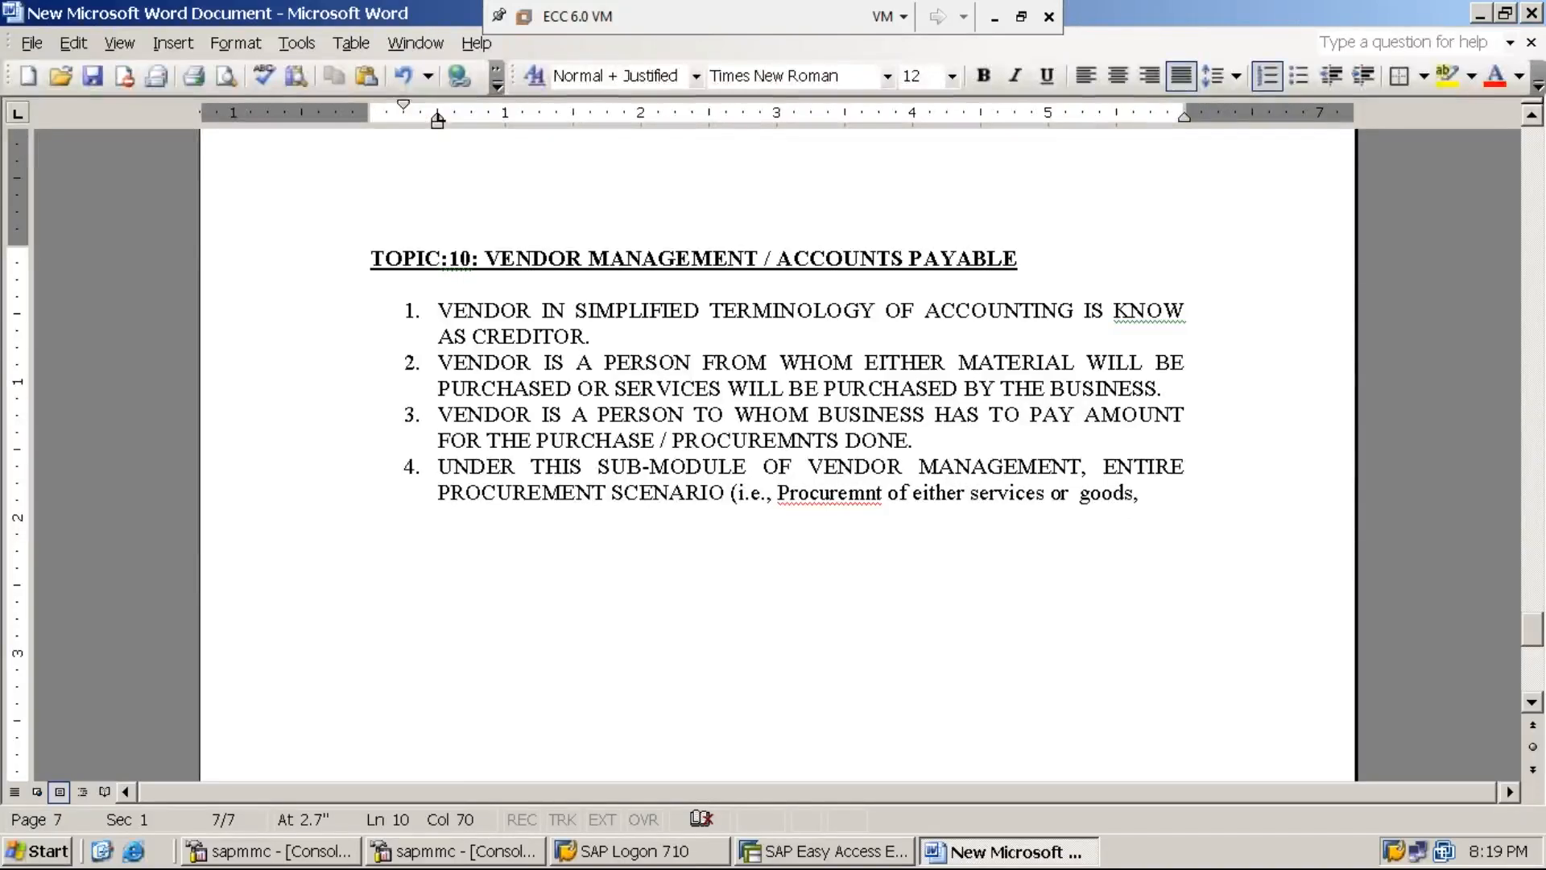
- Correct 'Procuremnt' to 'Procurement' in item 4's parenthetical
{"action": "key", "text": "Left"}
{"action": "key", "text": "Left"}
{"action": "key", "text": "Left"}
{"action": "key", "text": "Left"}
{"action": "key", "text": "Left"}
{"action": "key", "text": "Left"}
{"action": "key", "text": "Left"}
{"action": "key", "text": "Left"}
{"action": "key", "text": "Left"}
{"action": "key", "text": "Left"}
{"action": "key", "text": "Left"}
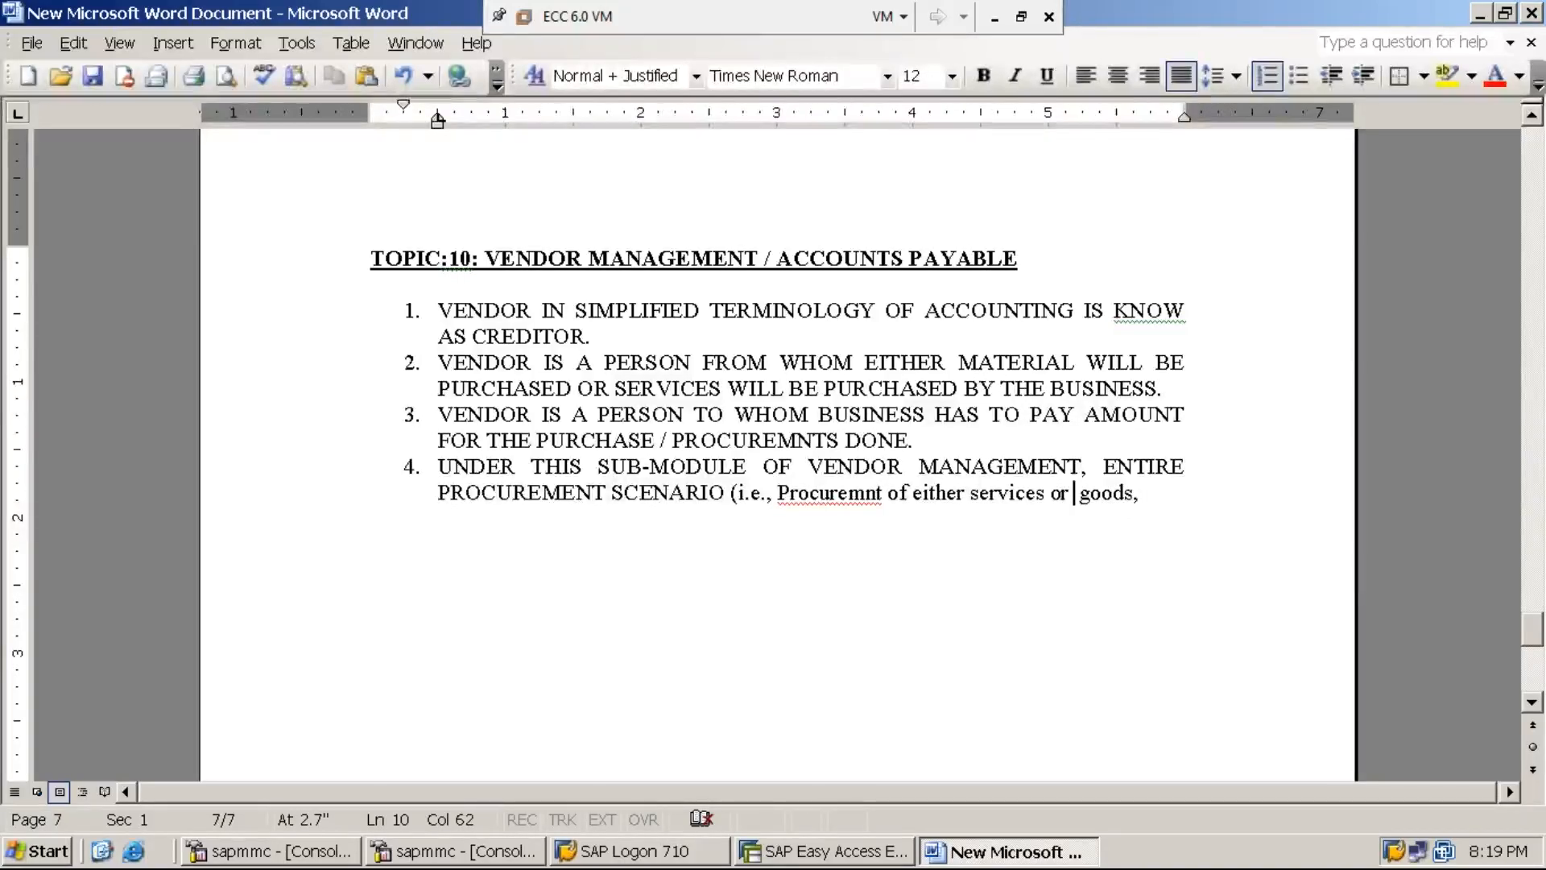
{"action": "key", "text": "Left"}
{"action": "key", "text": "Left"}
{"action": "key", "text": "Left"}
{"action": "key", "text": "Left"}
{"action": "key", "text": "Left"}
{"action": "key", "text": "Left"}
{"action": "key", "text": "Left"}
{"action": "key", "text": "Left"}
{"action": "key", "text": "Left"}
{"action": "key", "text": "Left"}
{"action": "key", "text": "Left"}
{"action": "key", "text": "Left"}
{"action": "key", "text": "Left"}
{"action": "key", "text": "Left"}
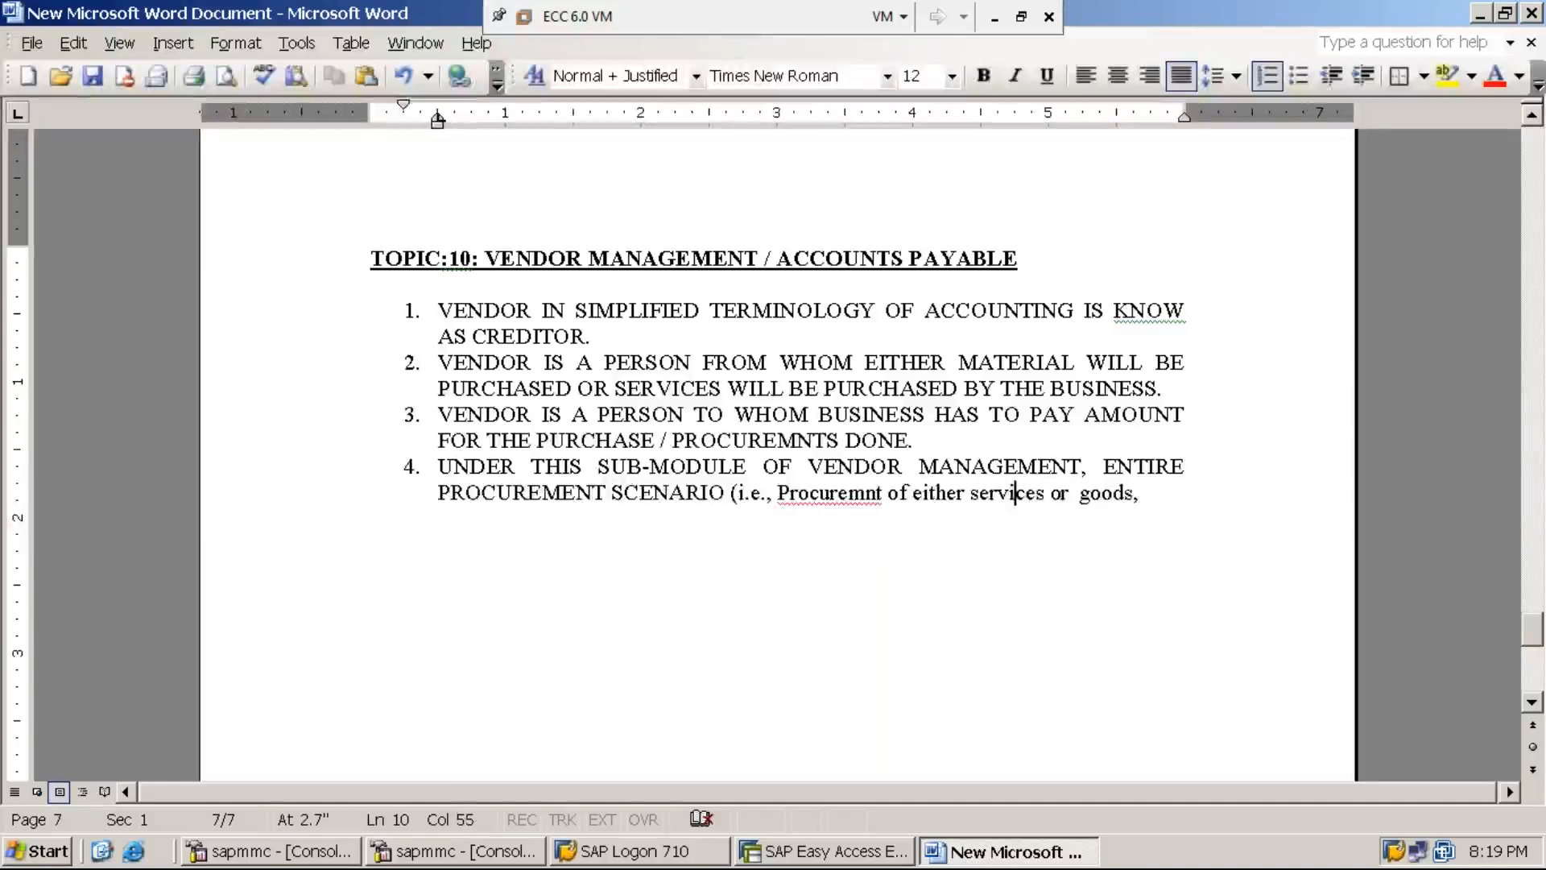
{"action": "key", "text": "Left"}
{"action": "key", "text": "Left"}
{"action": "key", "text": "Left"}
{"action": "key", "text": "Left"}
{"action": "key", "text": "Left"}
{"action": "key", "text": "Left"}
{"action": "key", "text": "Left"}
{"action": "key", "text": "Left"}
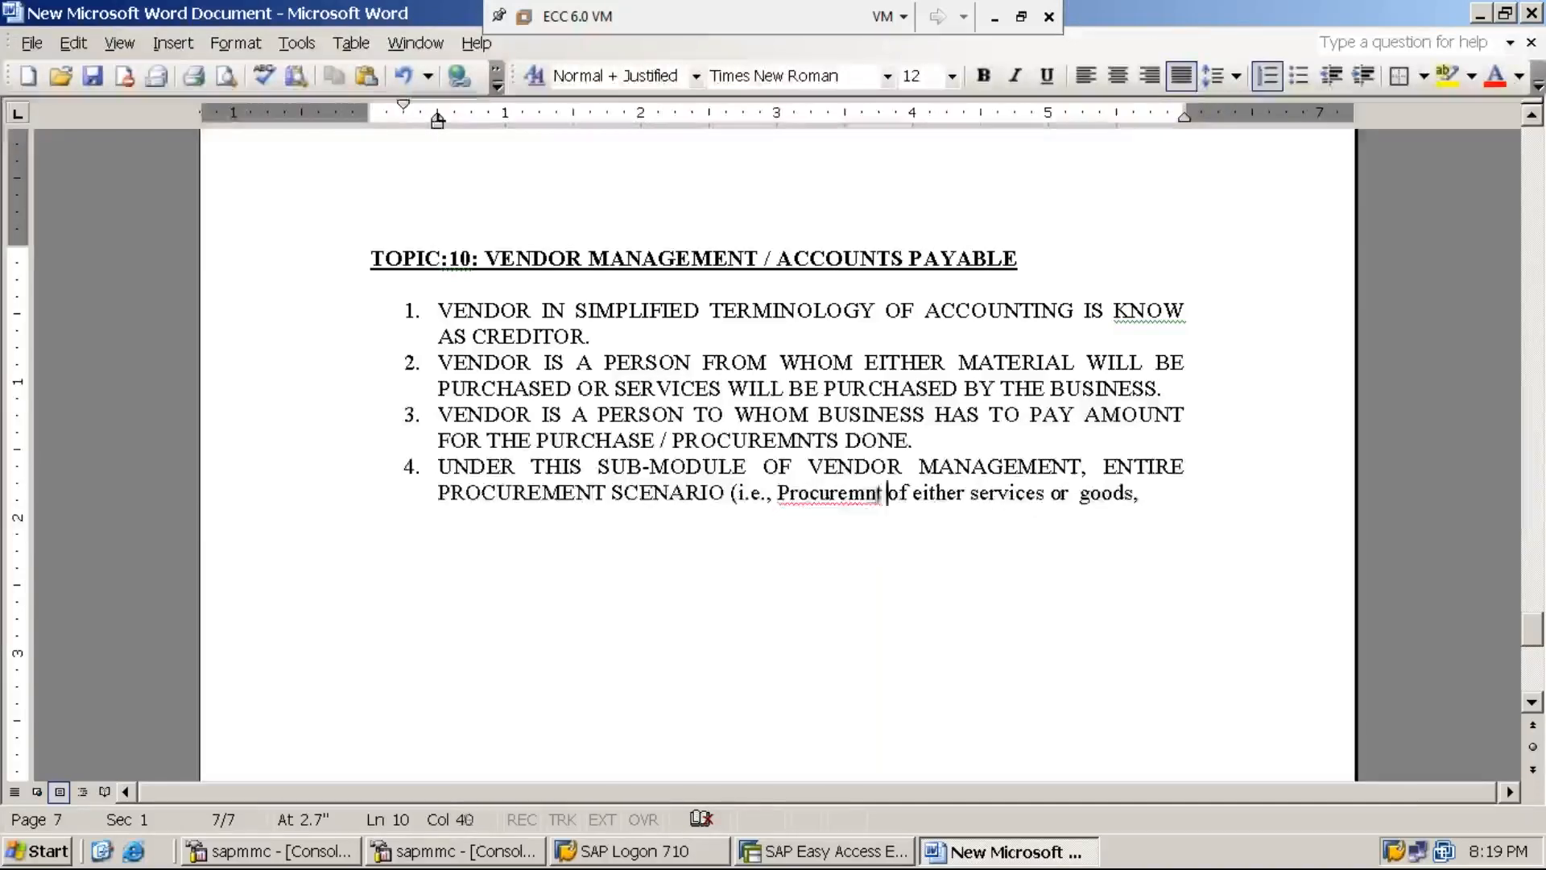
{"action": "type", "text": "e"}
{"action": "key", "text": "End"}
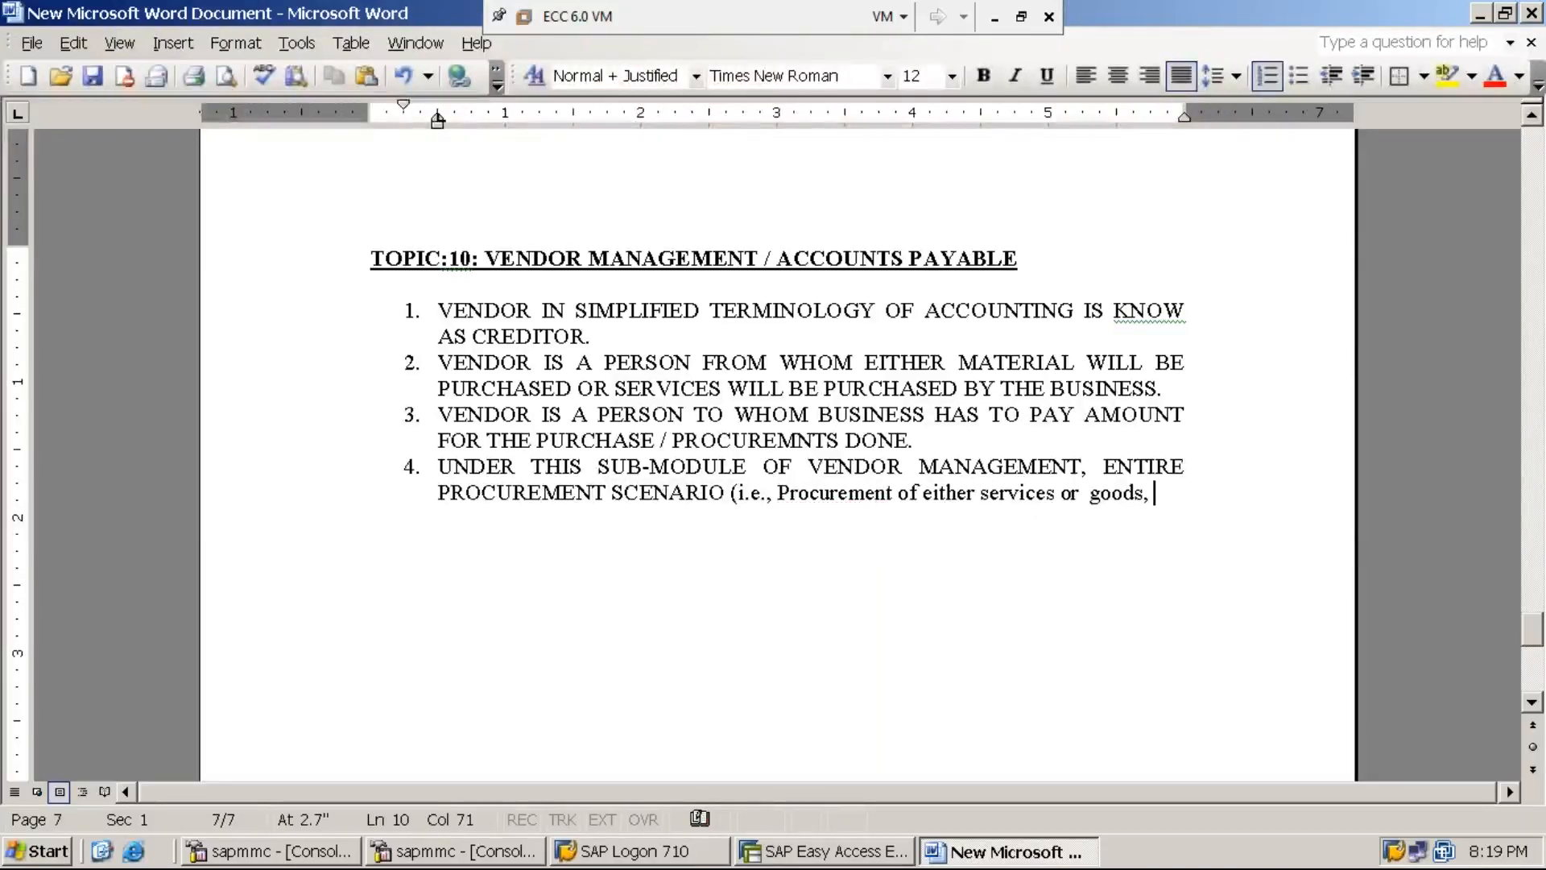
- Continue item 4 with 'Invoice processing of Procurements and Processing of different payment'
{"action": "type", "text": "In"}
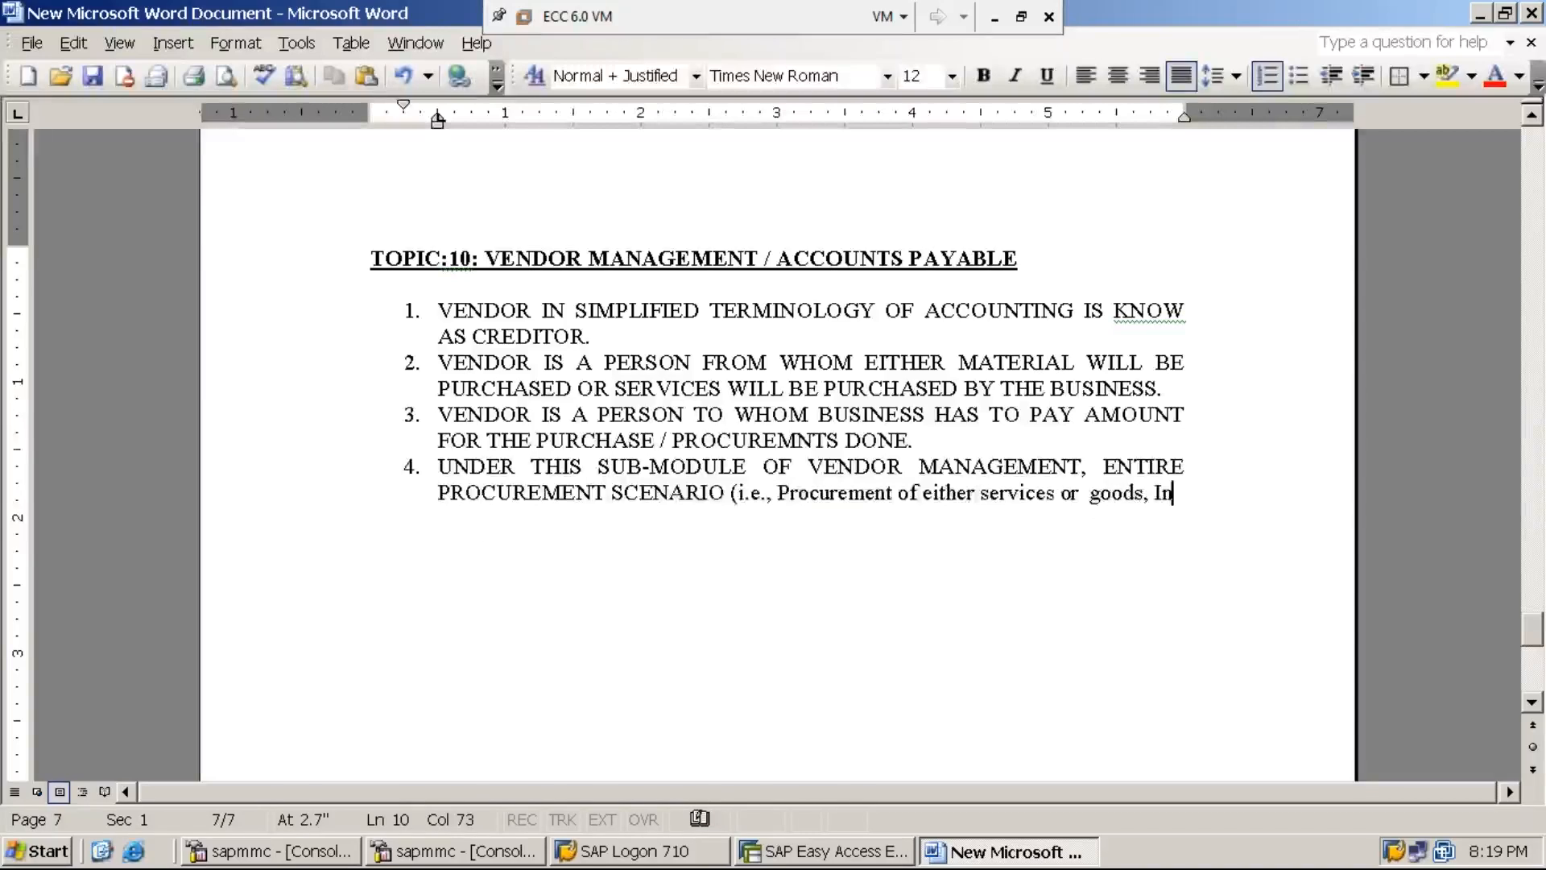
{"action": "type", "text": "voice processing "}
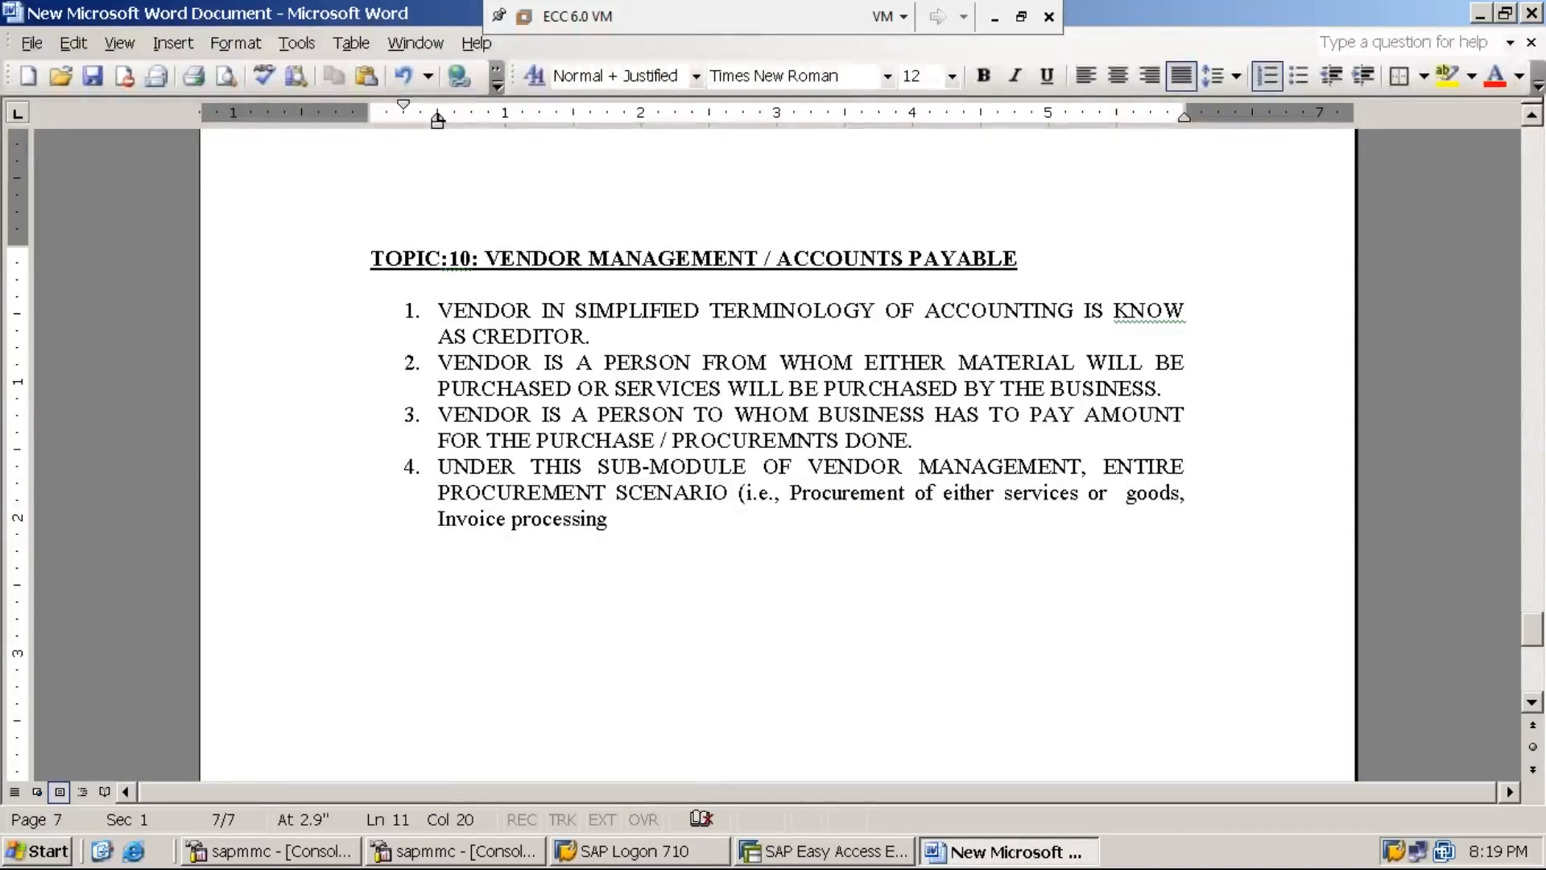
{"action": "type", "text": "of"}
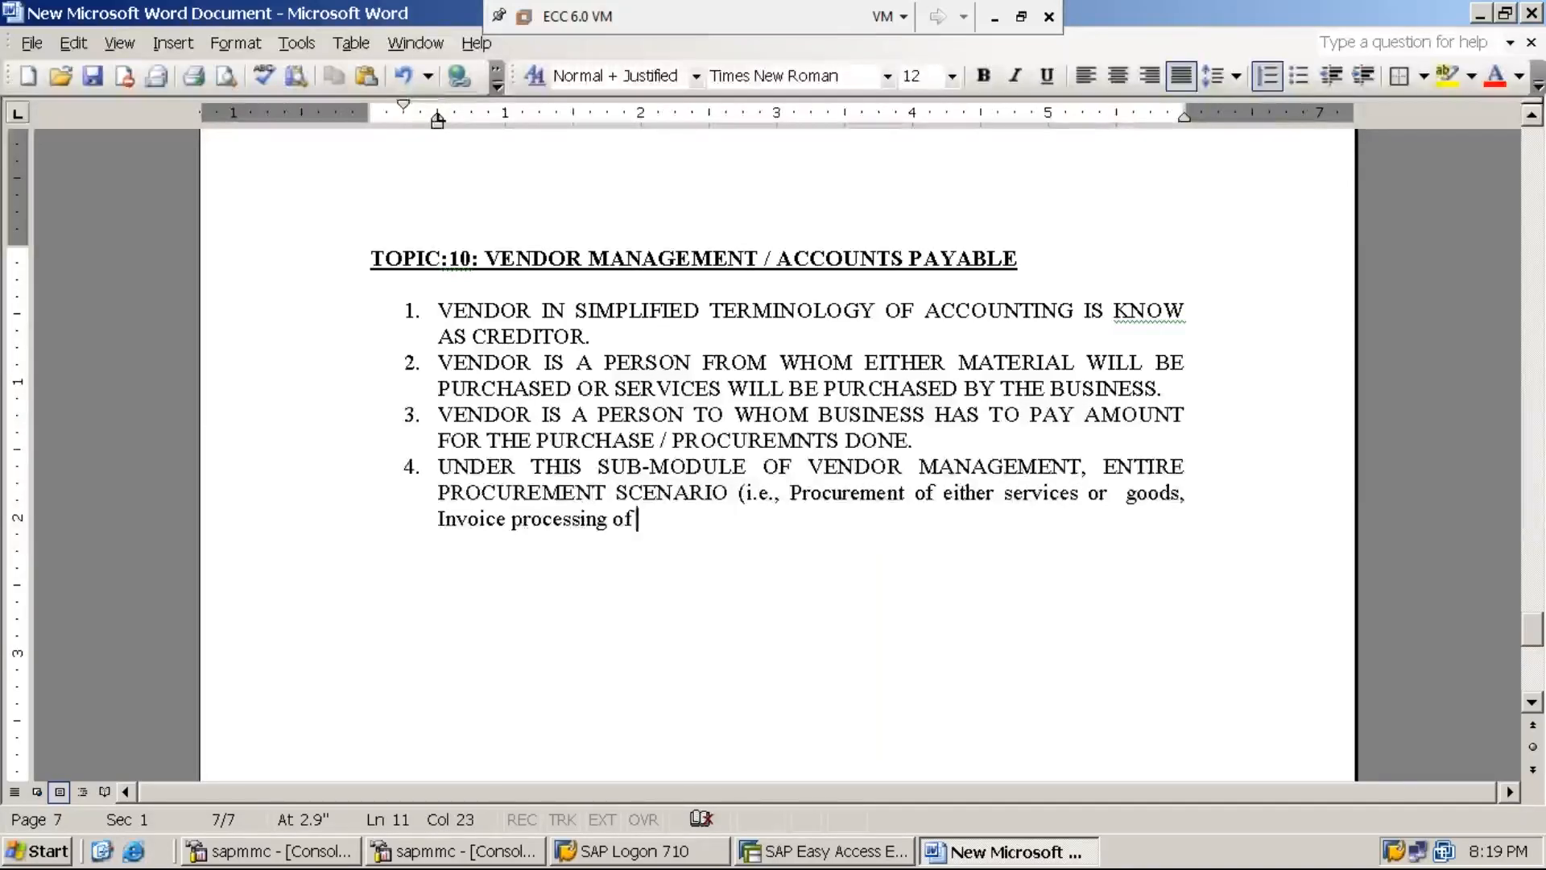
{"action": "type", "text": "Procurements"}
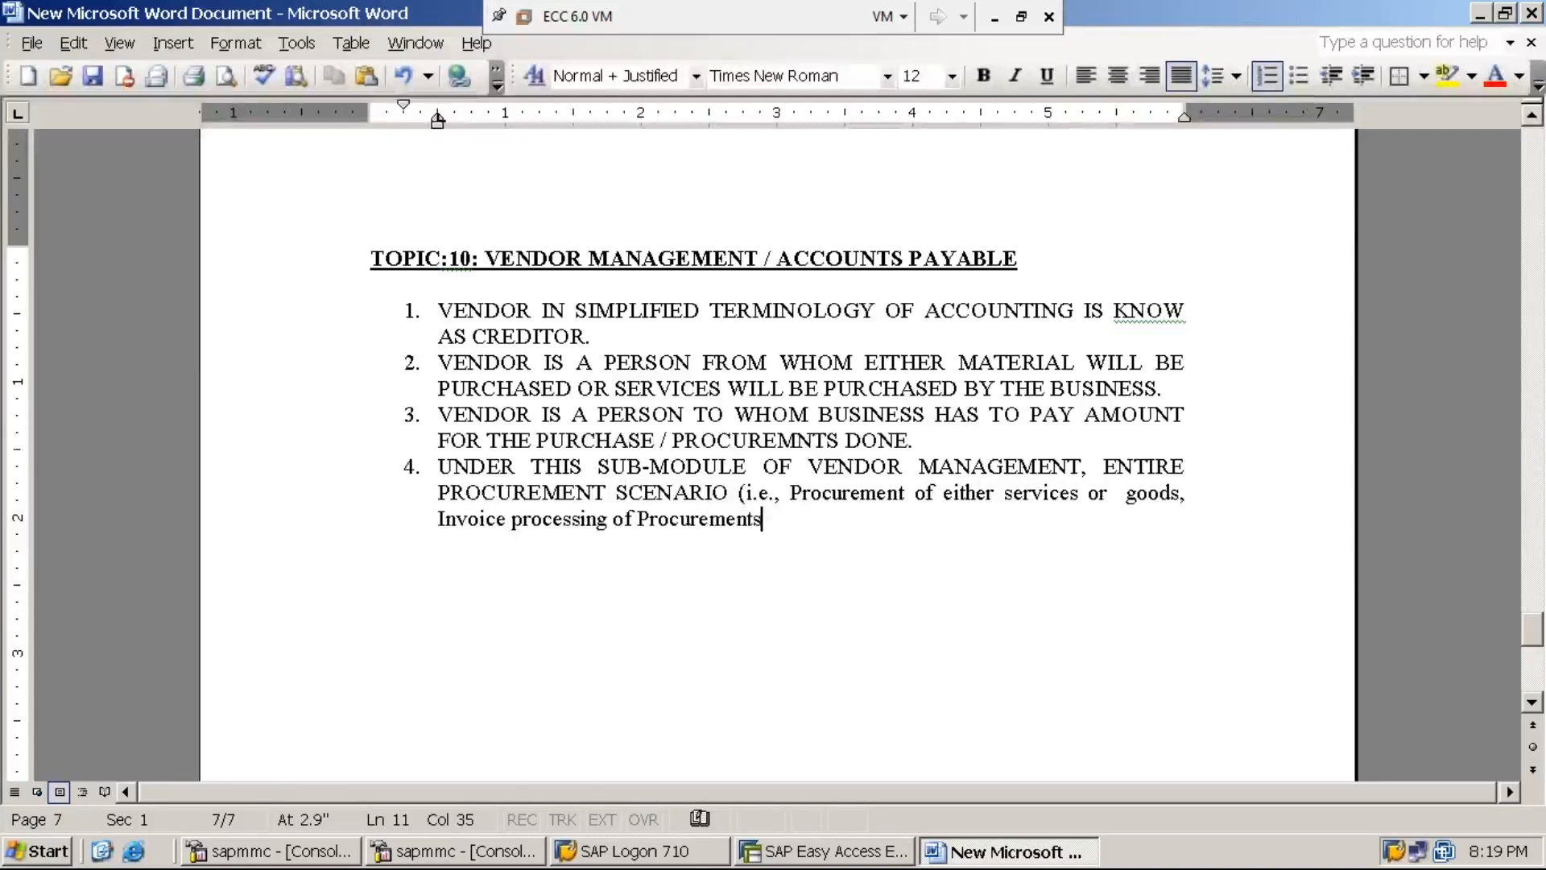
{"action": "type", "text": " and"}
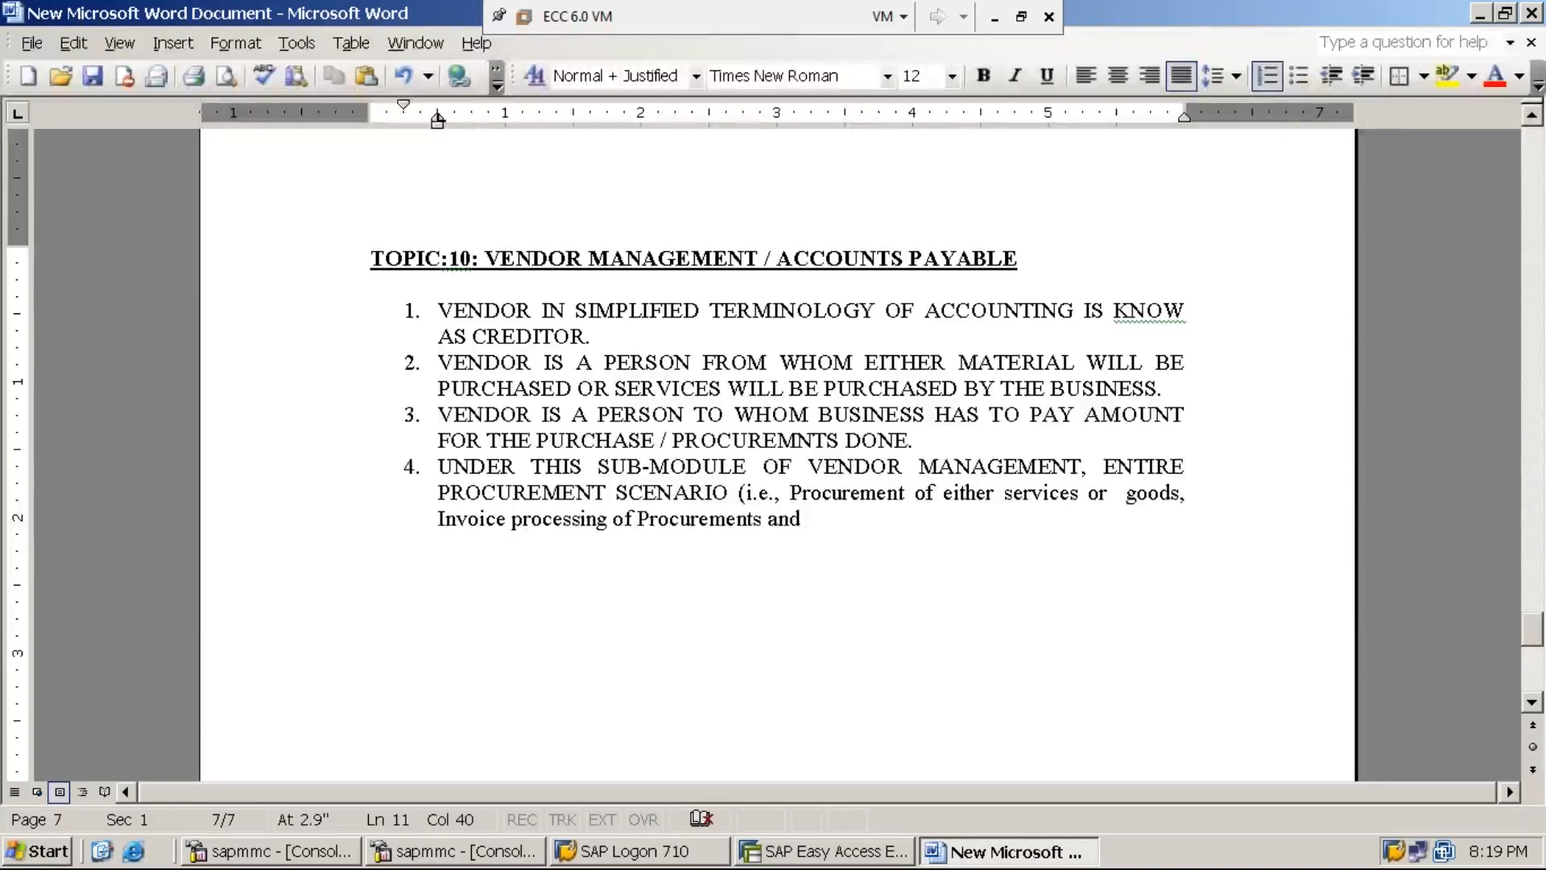
{"action": "type", "text": " Proce"}
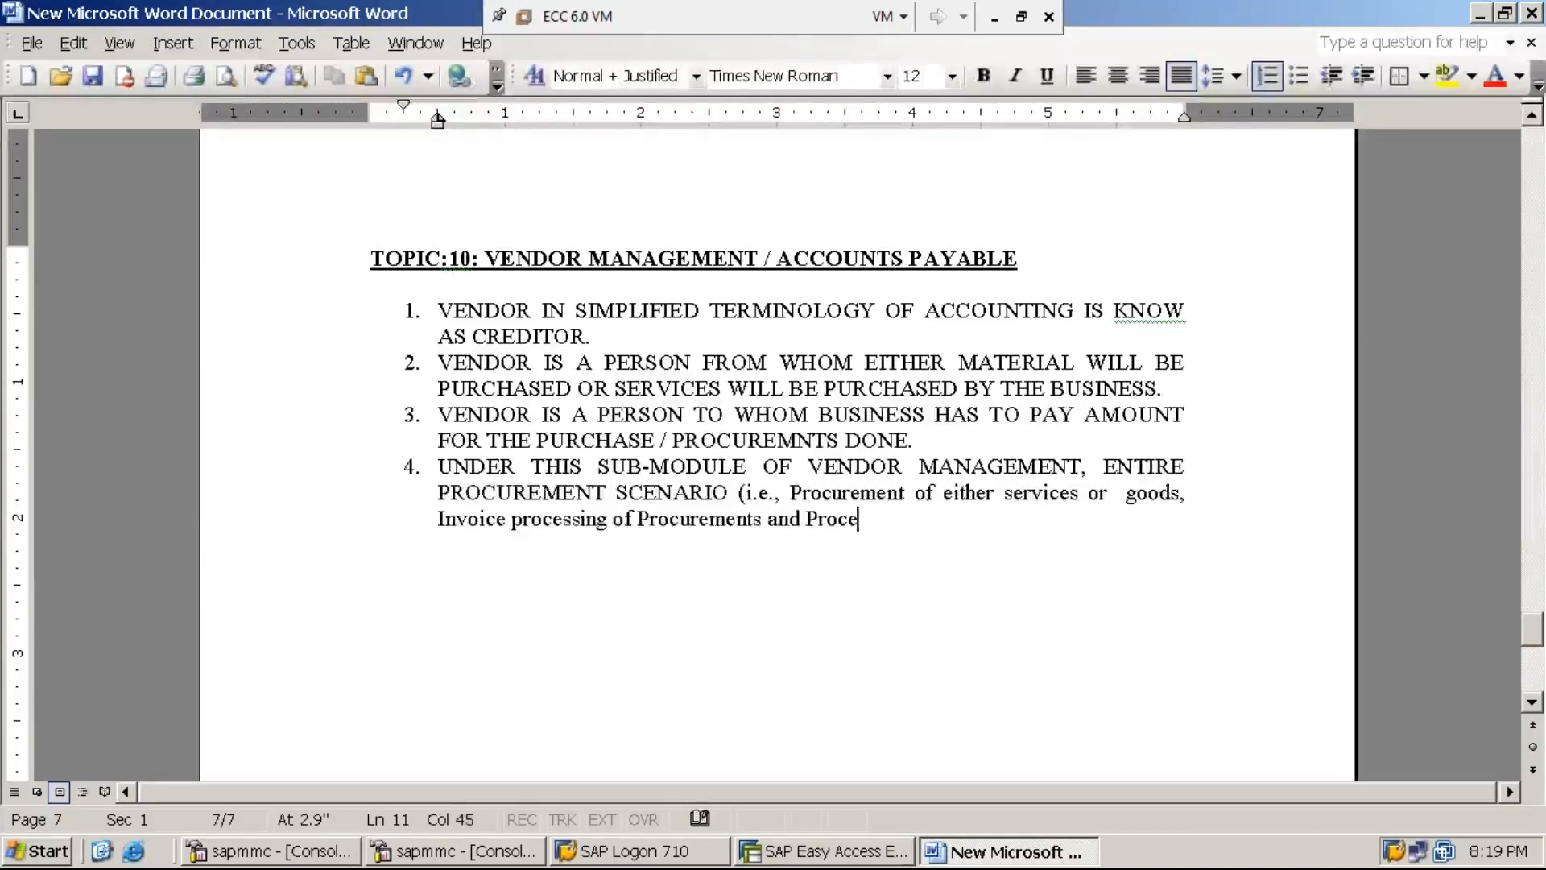
{"action": "type", "text": "ssing of "}
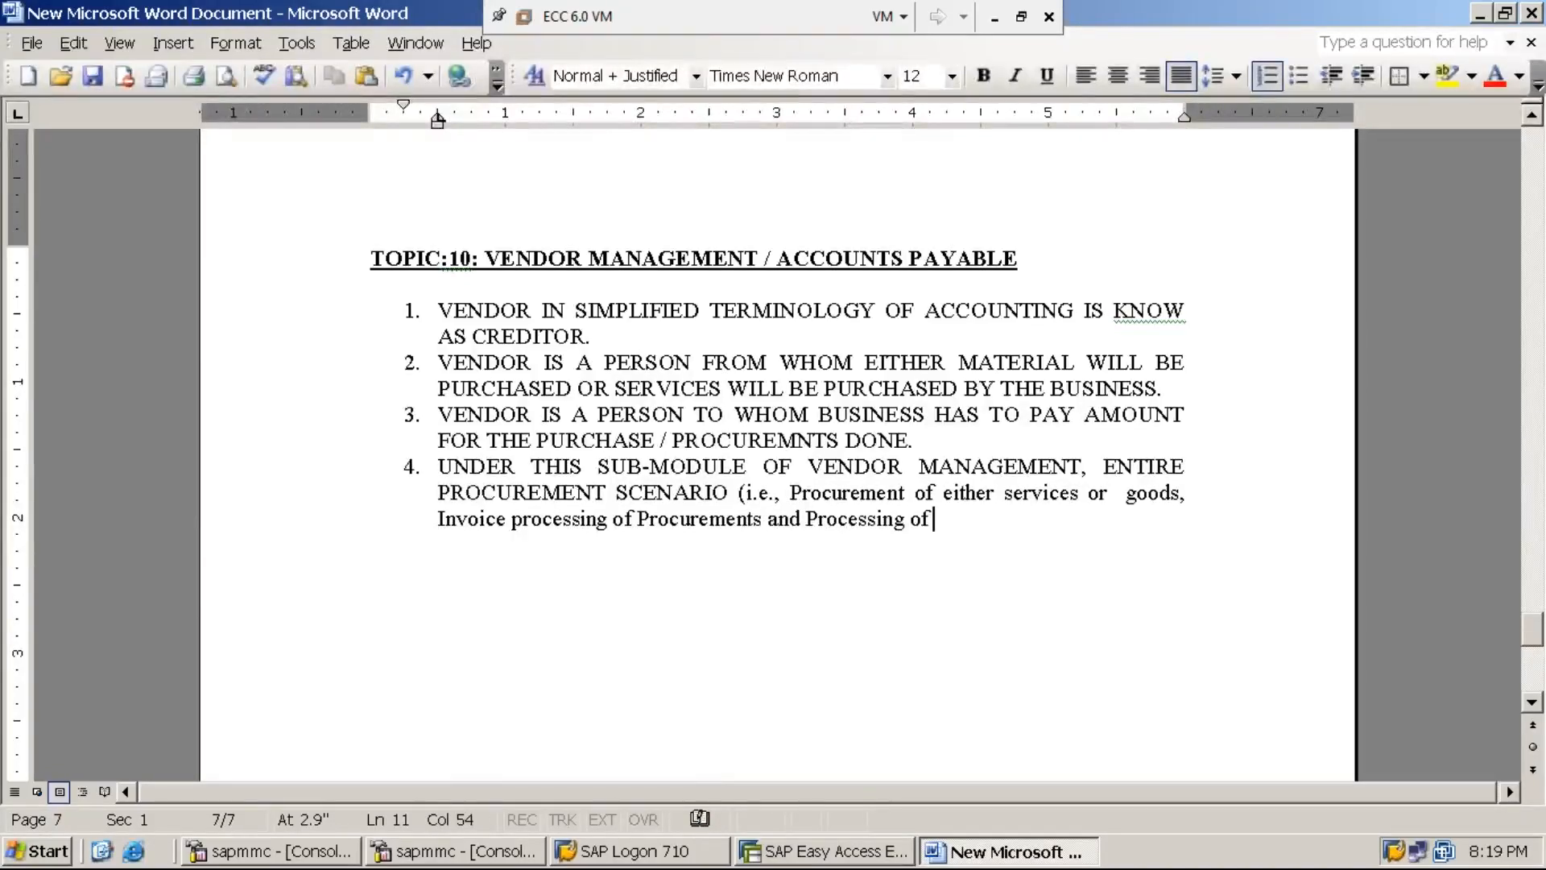
{"action": "type", "text": "payment"}
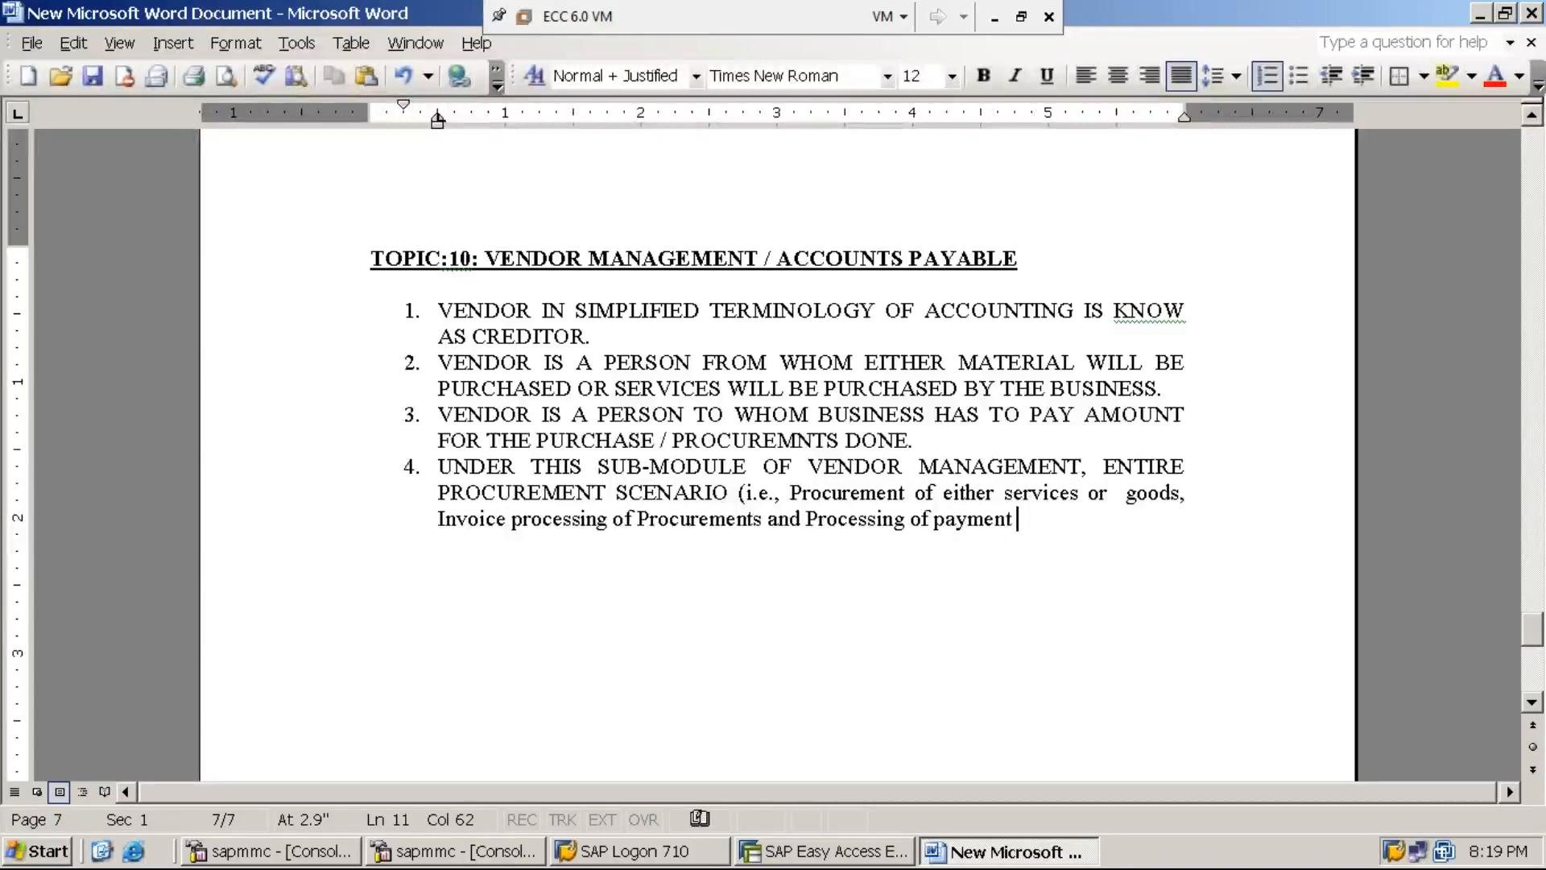
{"action": "key", "text": "Left"}
{"action": "key", "text": "Left"}
{"action": "key", "text": "Left"}
{"action": "key", "text": "Left"}
{"action": "key", "text": "Left"}
{"action": "key", "text": "Left"}
{"action": "key", "text": "Left"}
{"action": "key", "text": "Left"}
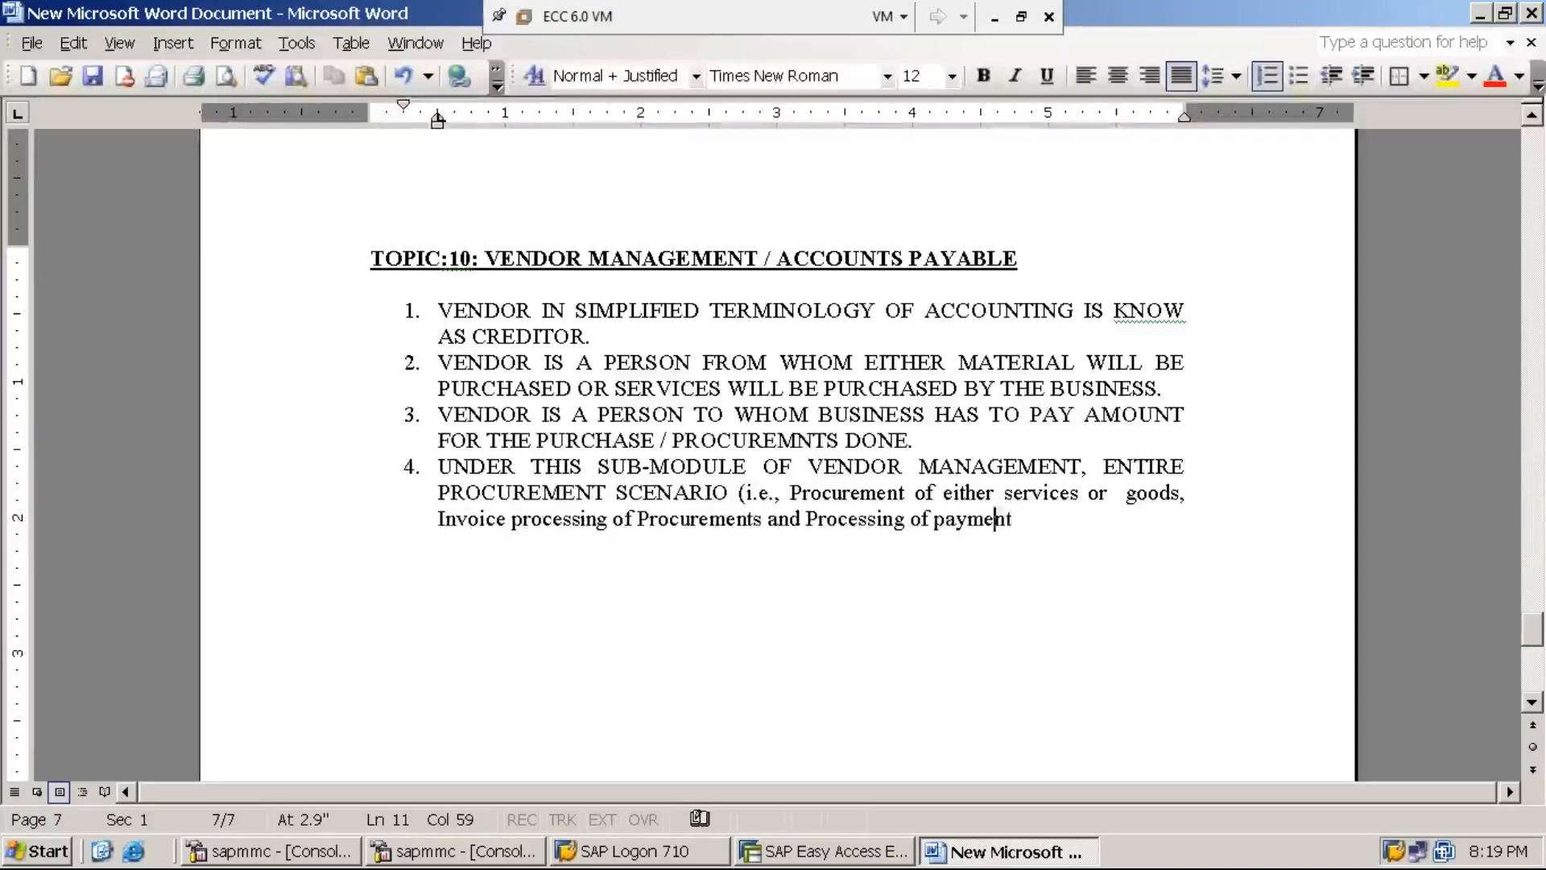
{"action": "type", "text": "different"}
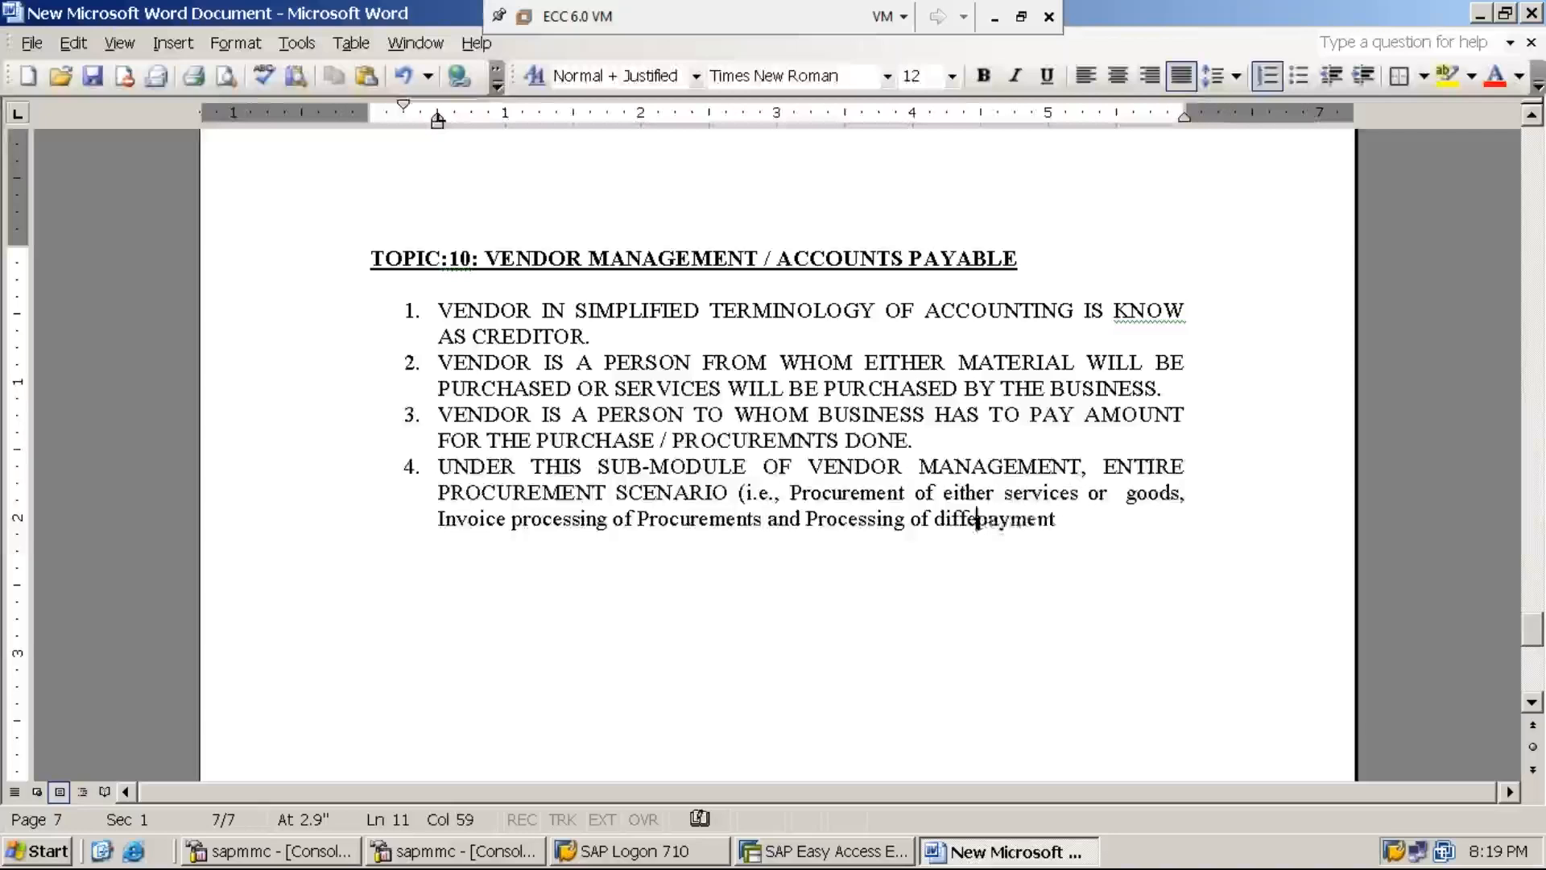
{"action": "key", "text": "BackSpace"}
{"action": "type", "text": "ent"}
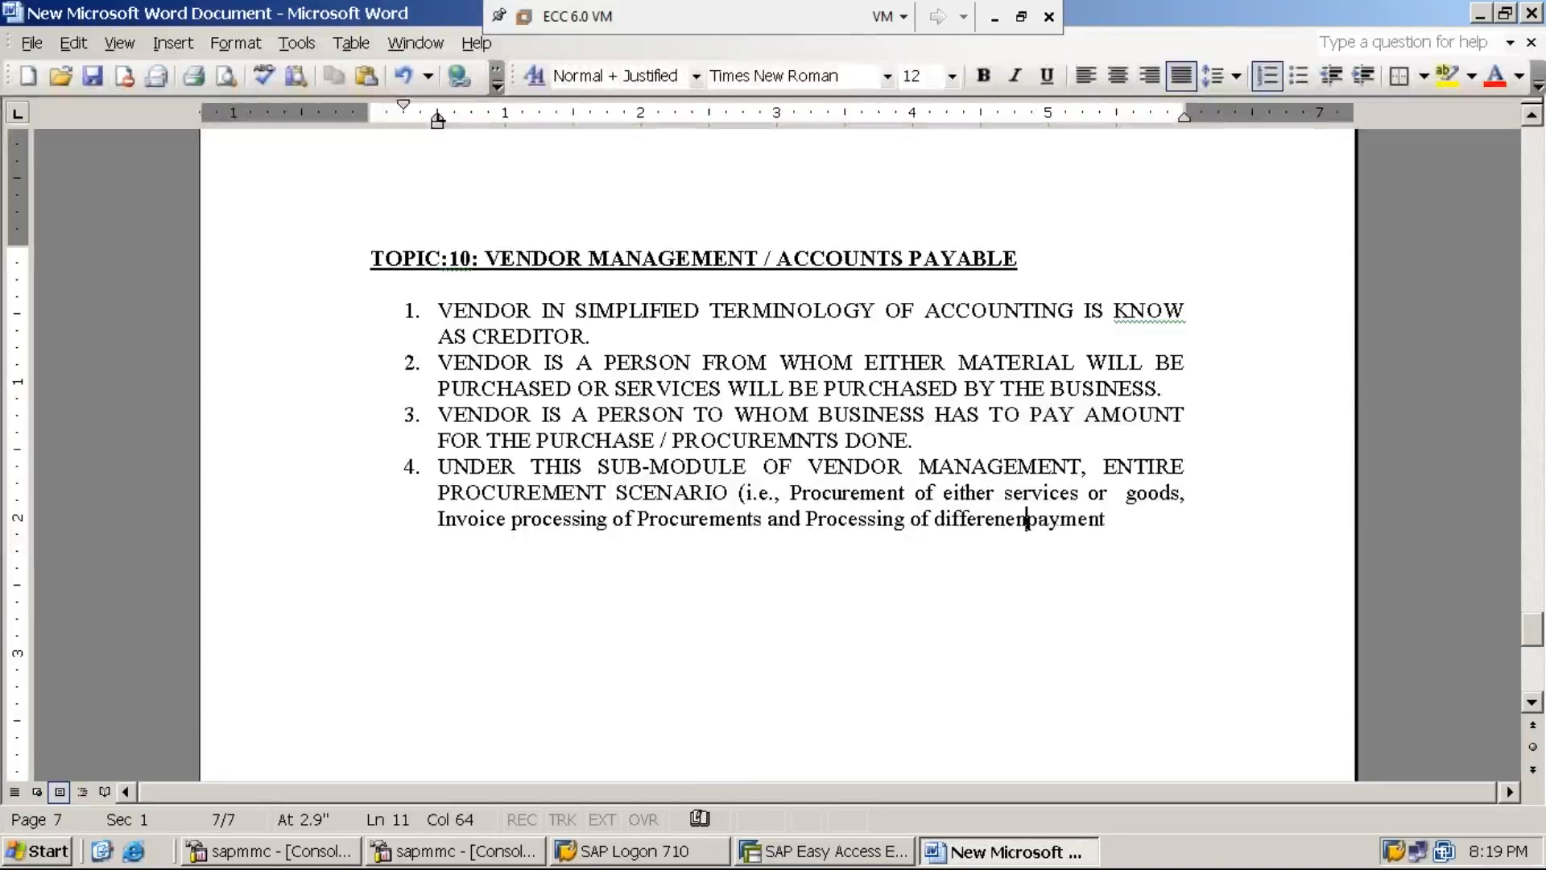
{"action": "key", "text": "End"}
{"action": "key", "text": "BackSpace"}
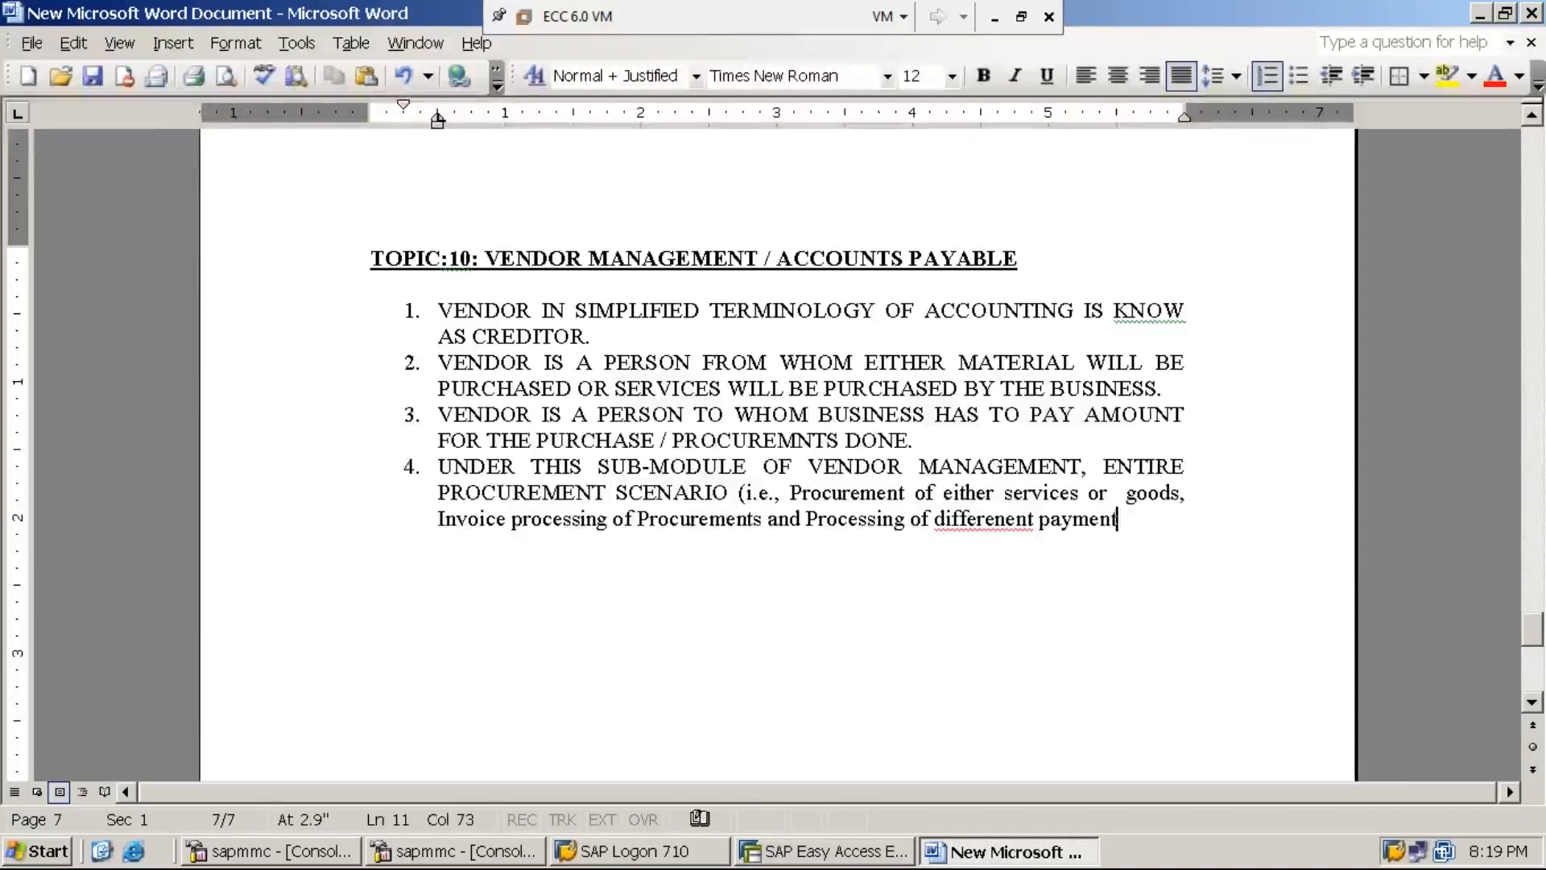
{"action": "left_click", "coordinate": [1006, 519]}
{"action": "key", "text": "BackSpace"}
{"action": "key", "text": "BackSpace"}
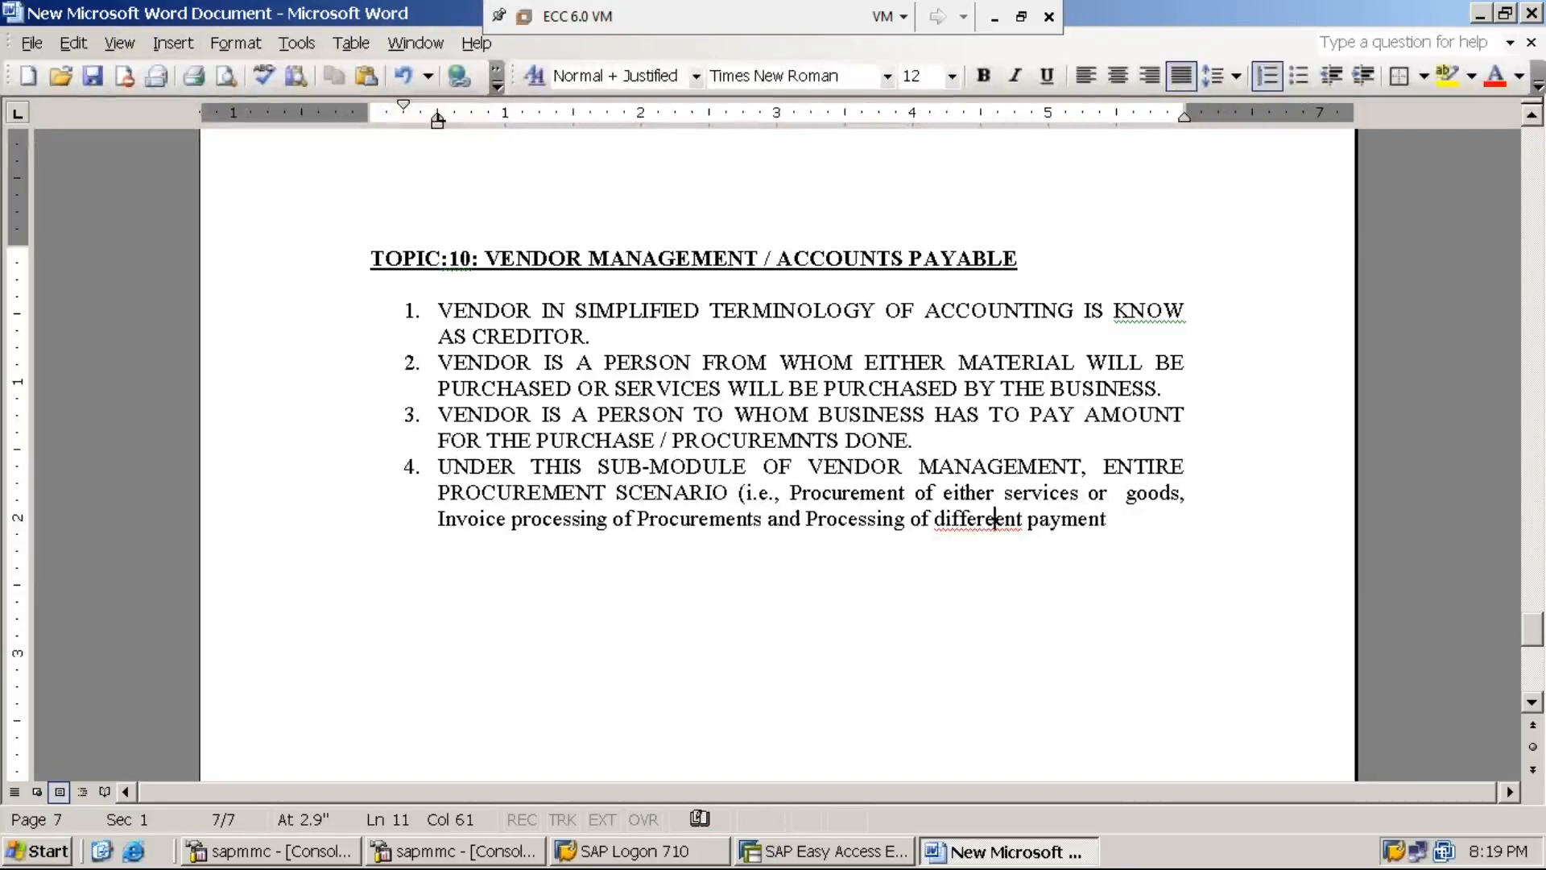
- Finish item 4 with 's made to the Vendors) WILL BE SEEN.'
{"action": "type", "text": "s "}
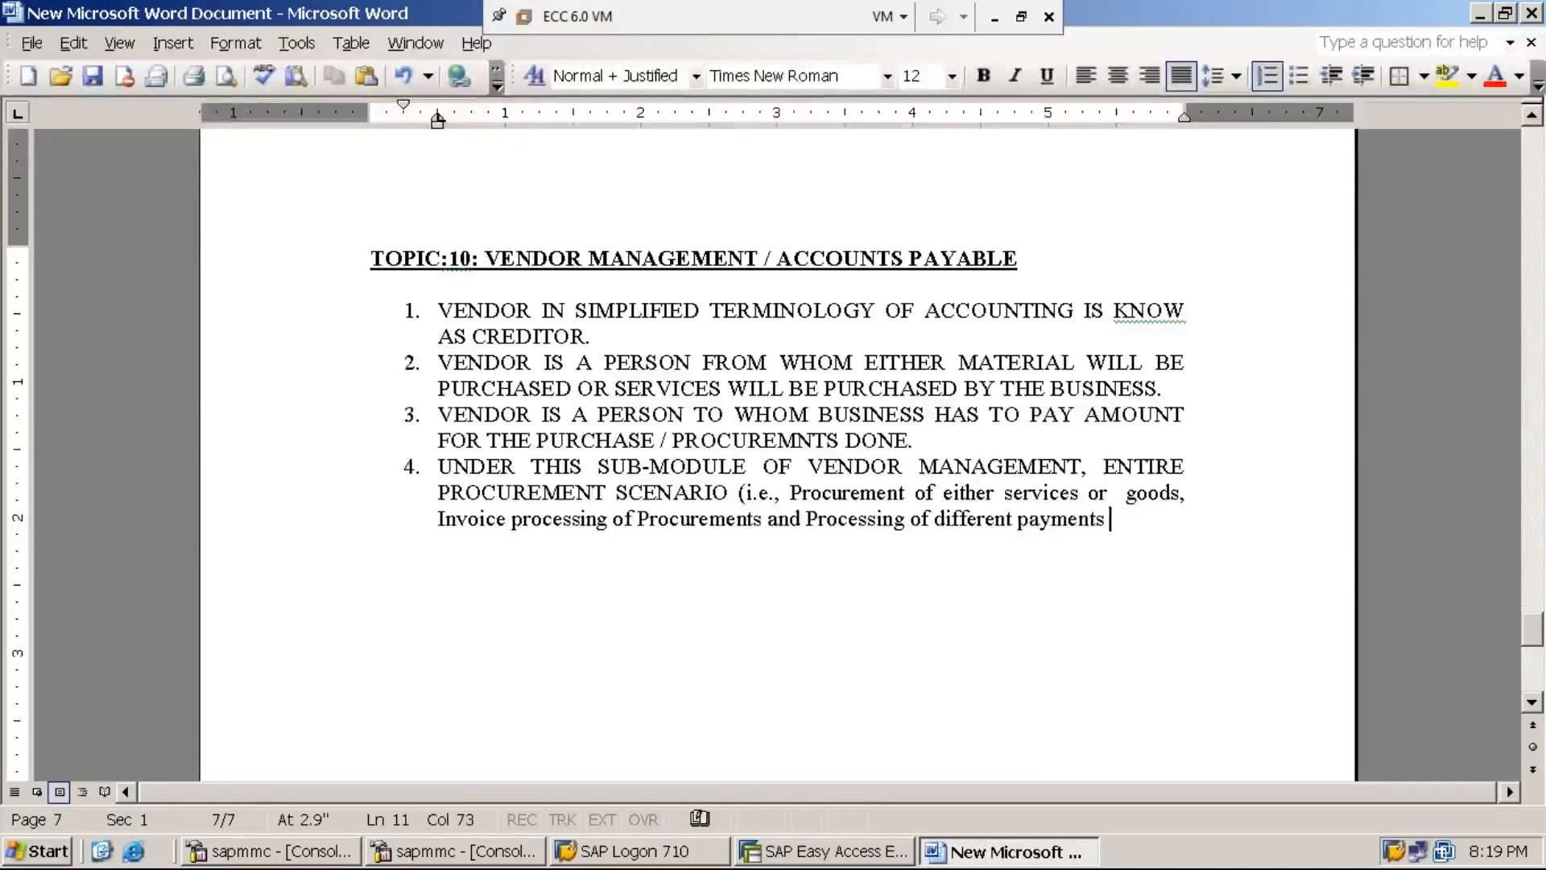
{"action": "type", "text": "made to the "}
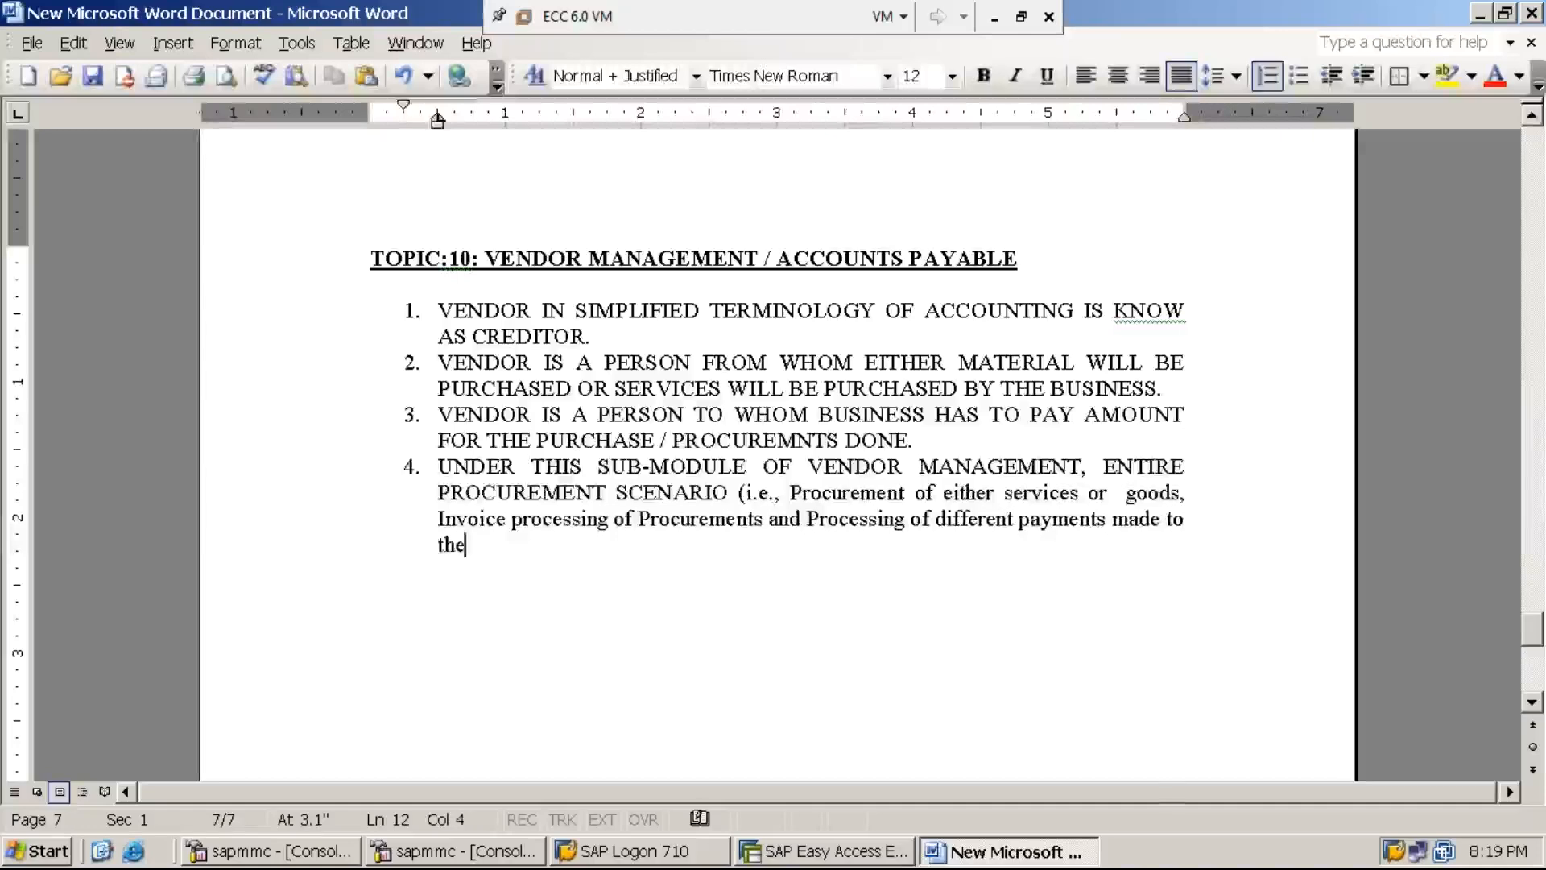
{"action": "type", "text": "Vendore"}
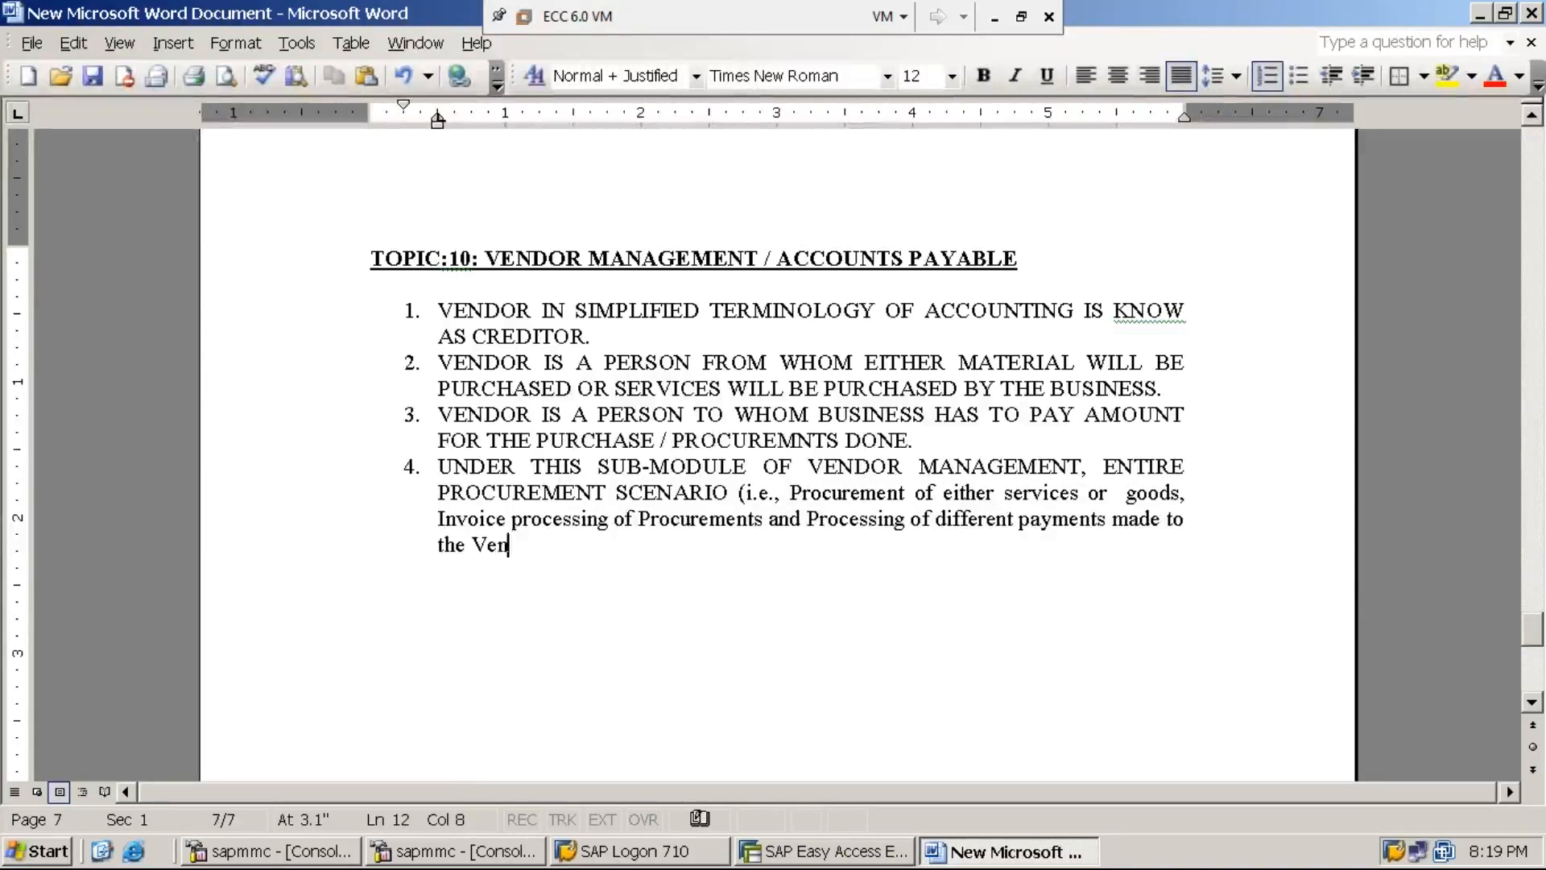
{"action": "key", "text": "BackSpace"}
{"action": "type", "text": "s) will"}
{"action": "key", "text": "BackSpace"}
{"action": "key", "text": "BackSpace"}
{"action": "key", "text": "BackSpace"}
{"action": "key", "text": "BackSpace"}
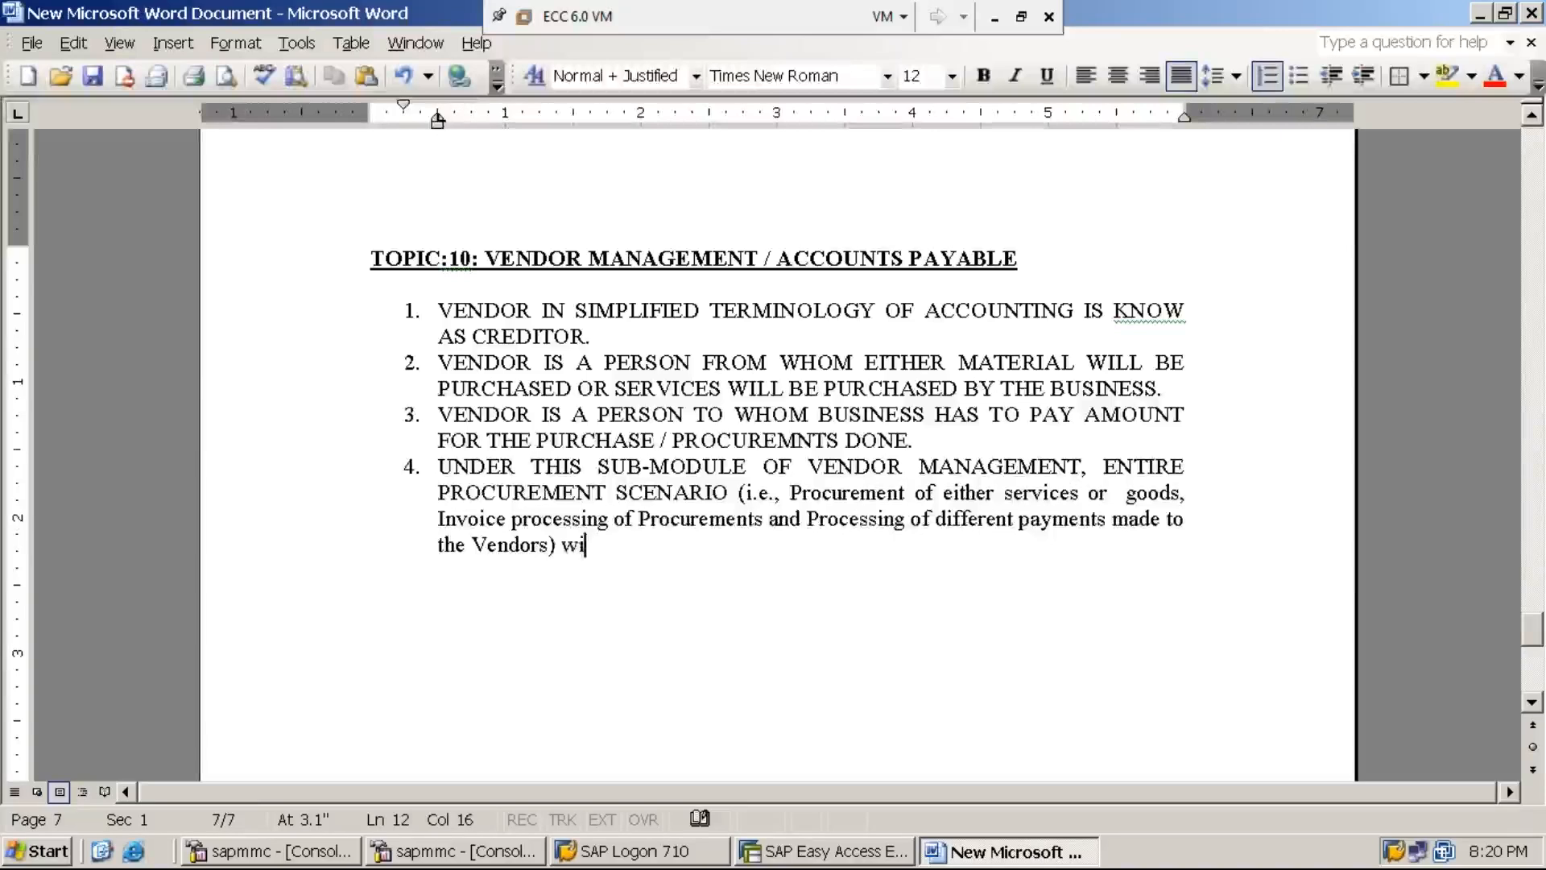
{"action": "type", "text": "WIL"}
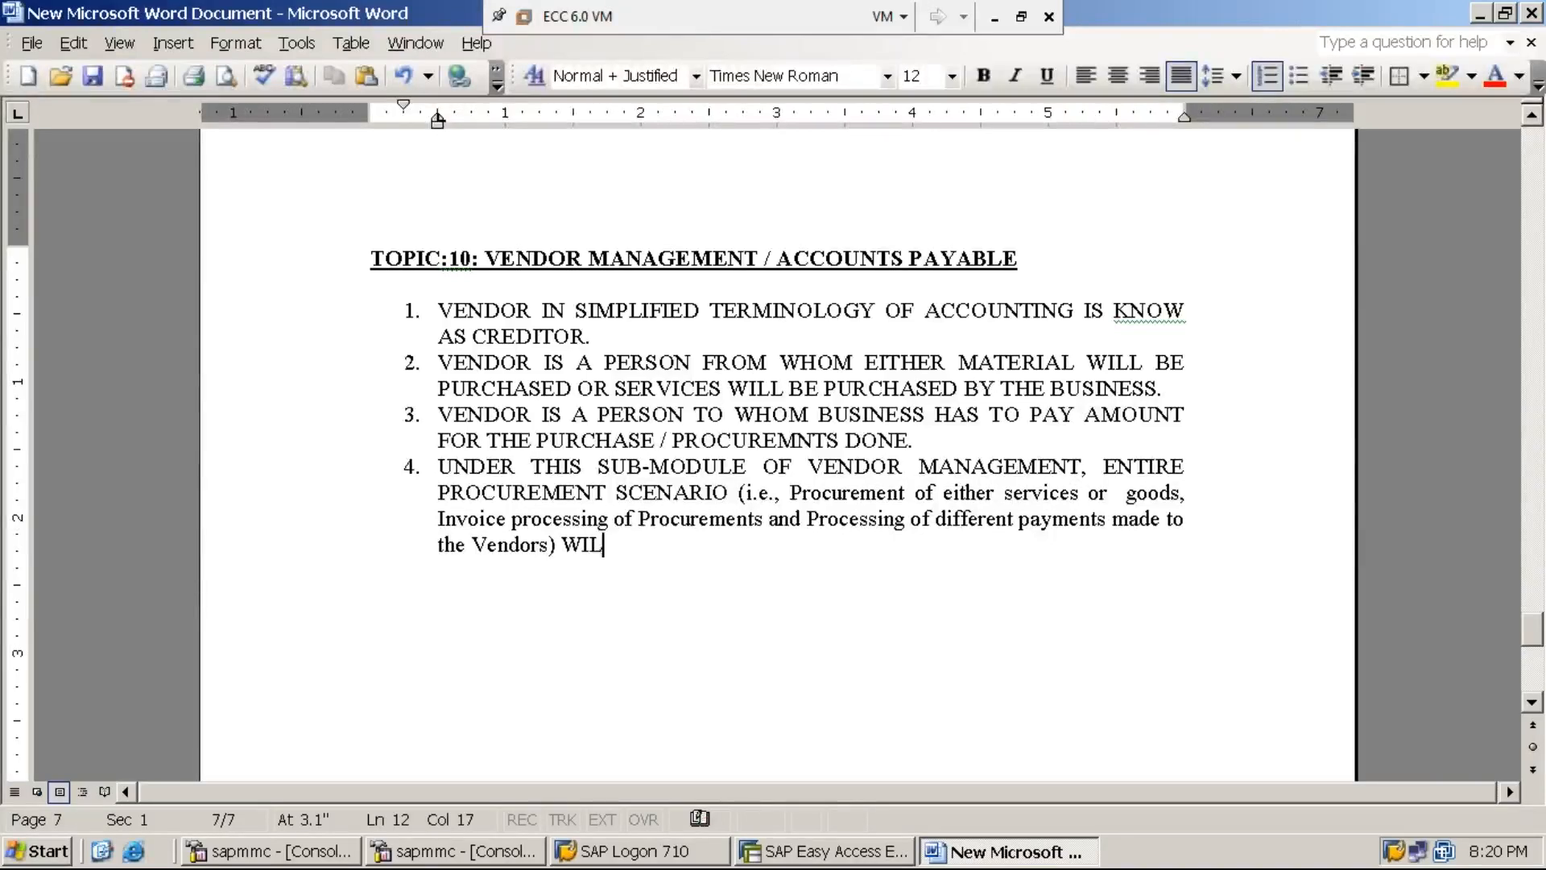
{"action": "type", "text": "L BE SEEN."}
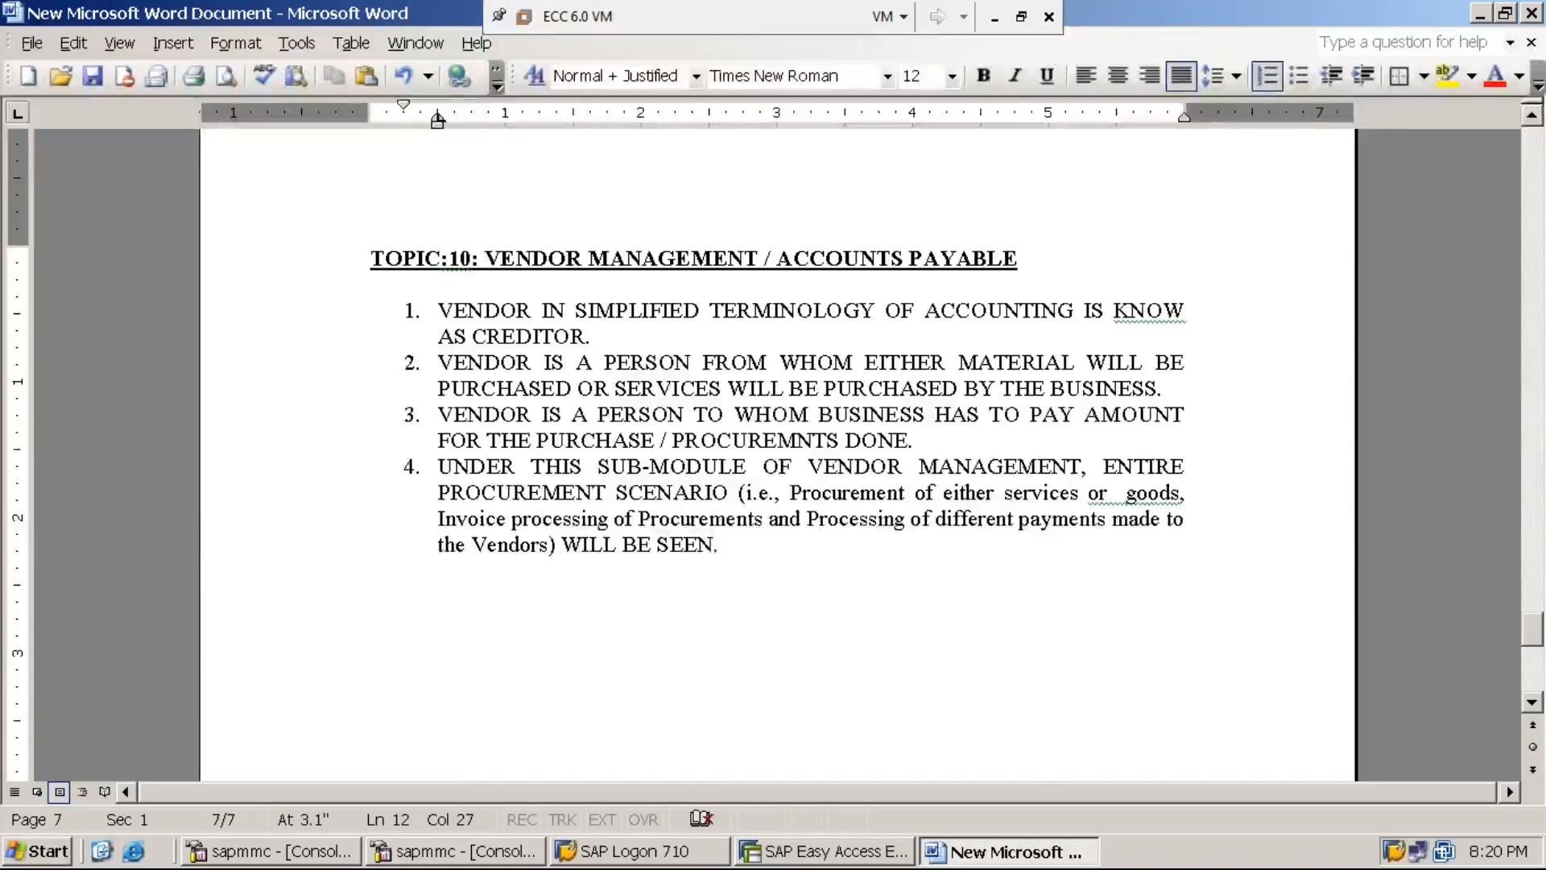
- Begin item 5 with 'ALSO, TH' and delete a stray character after 'different' in item 4
{"action": "key", "text": "Return"}
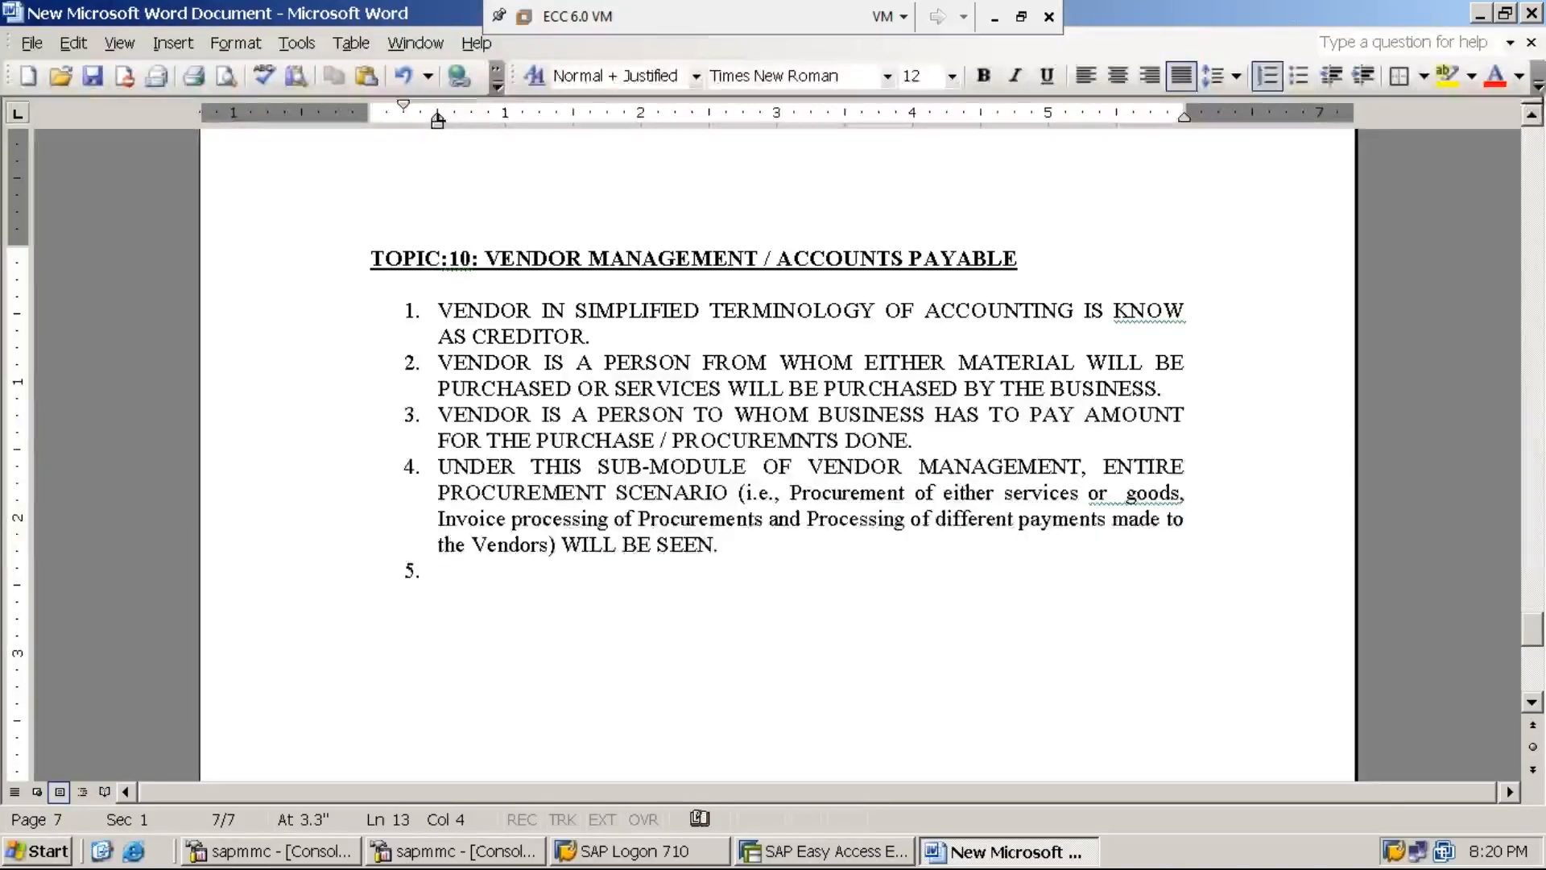
{"action": "type", "text": "ALSO, "}
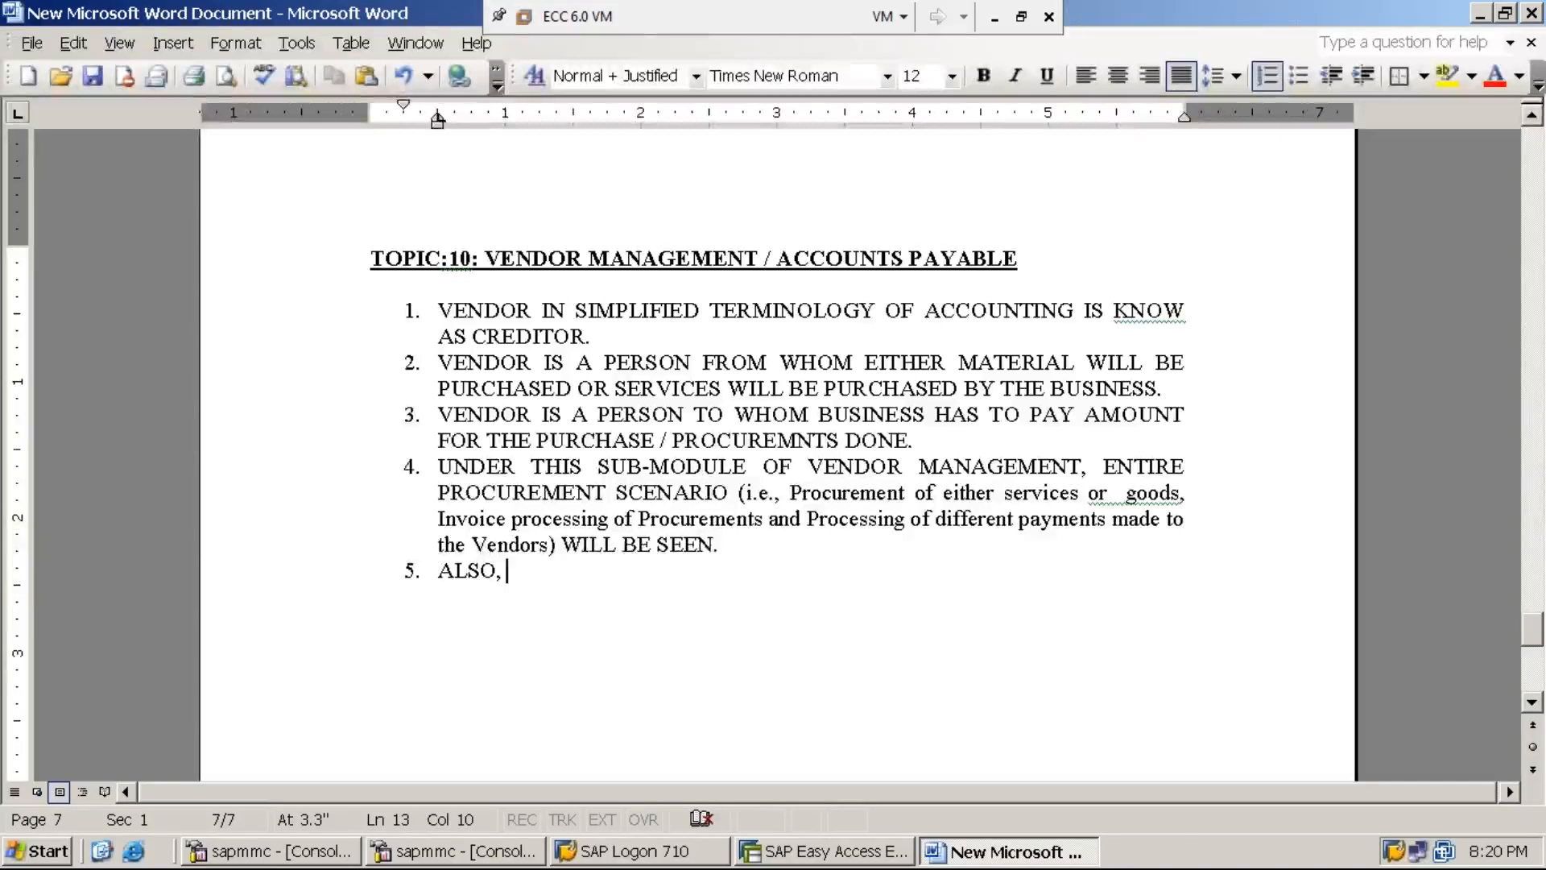
{"action": "type", "text": "TH"}
{"action": "left_click", "coordinate": [1029, 520]}
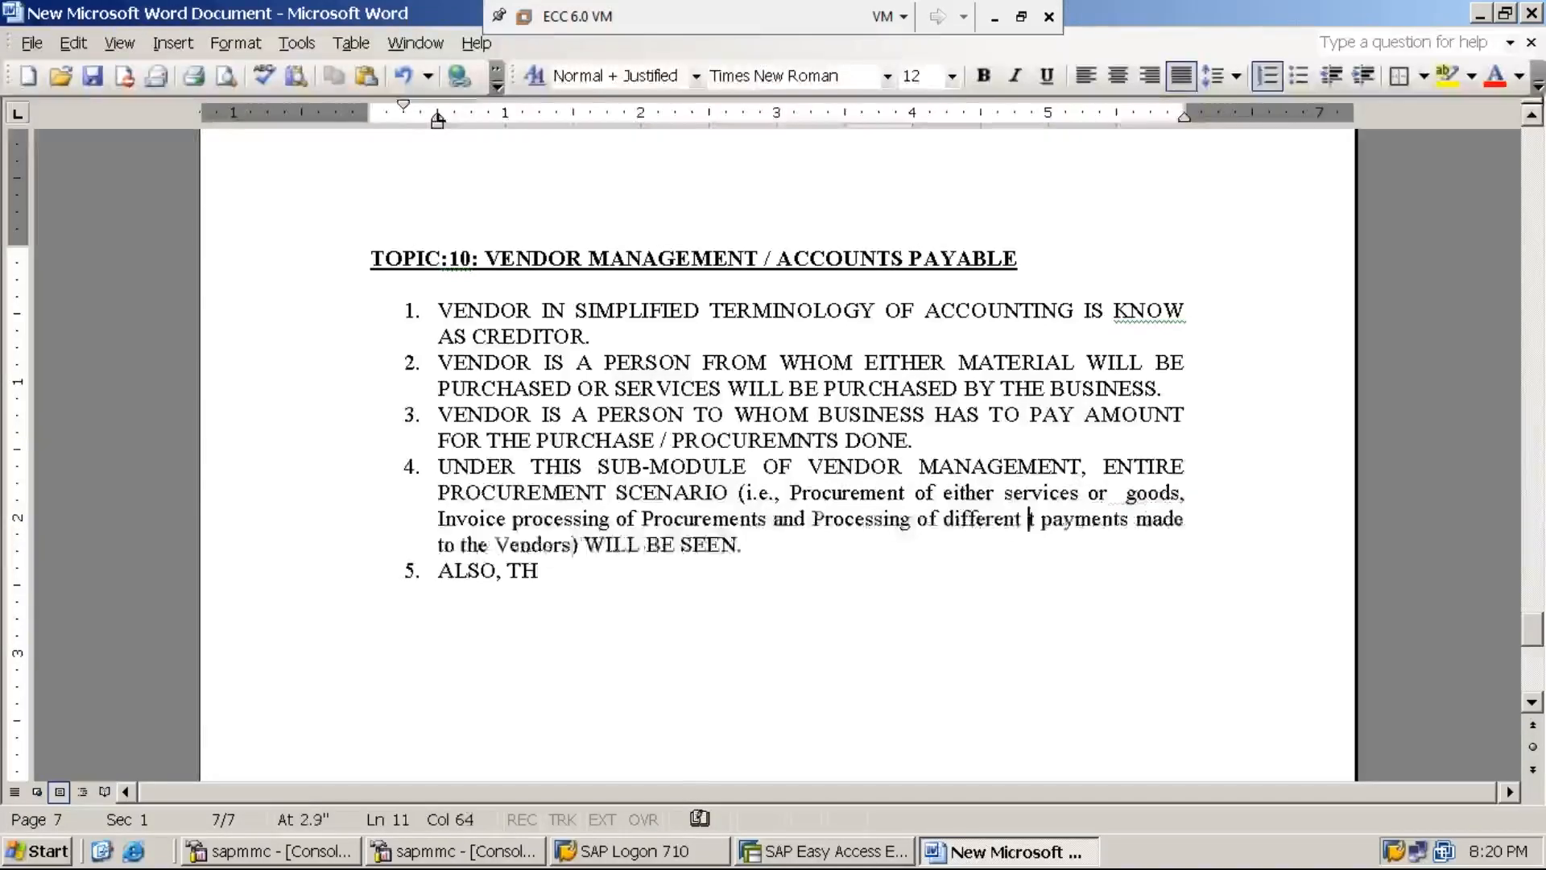
{"action": "key", "text": "BackSpace"}
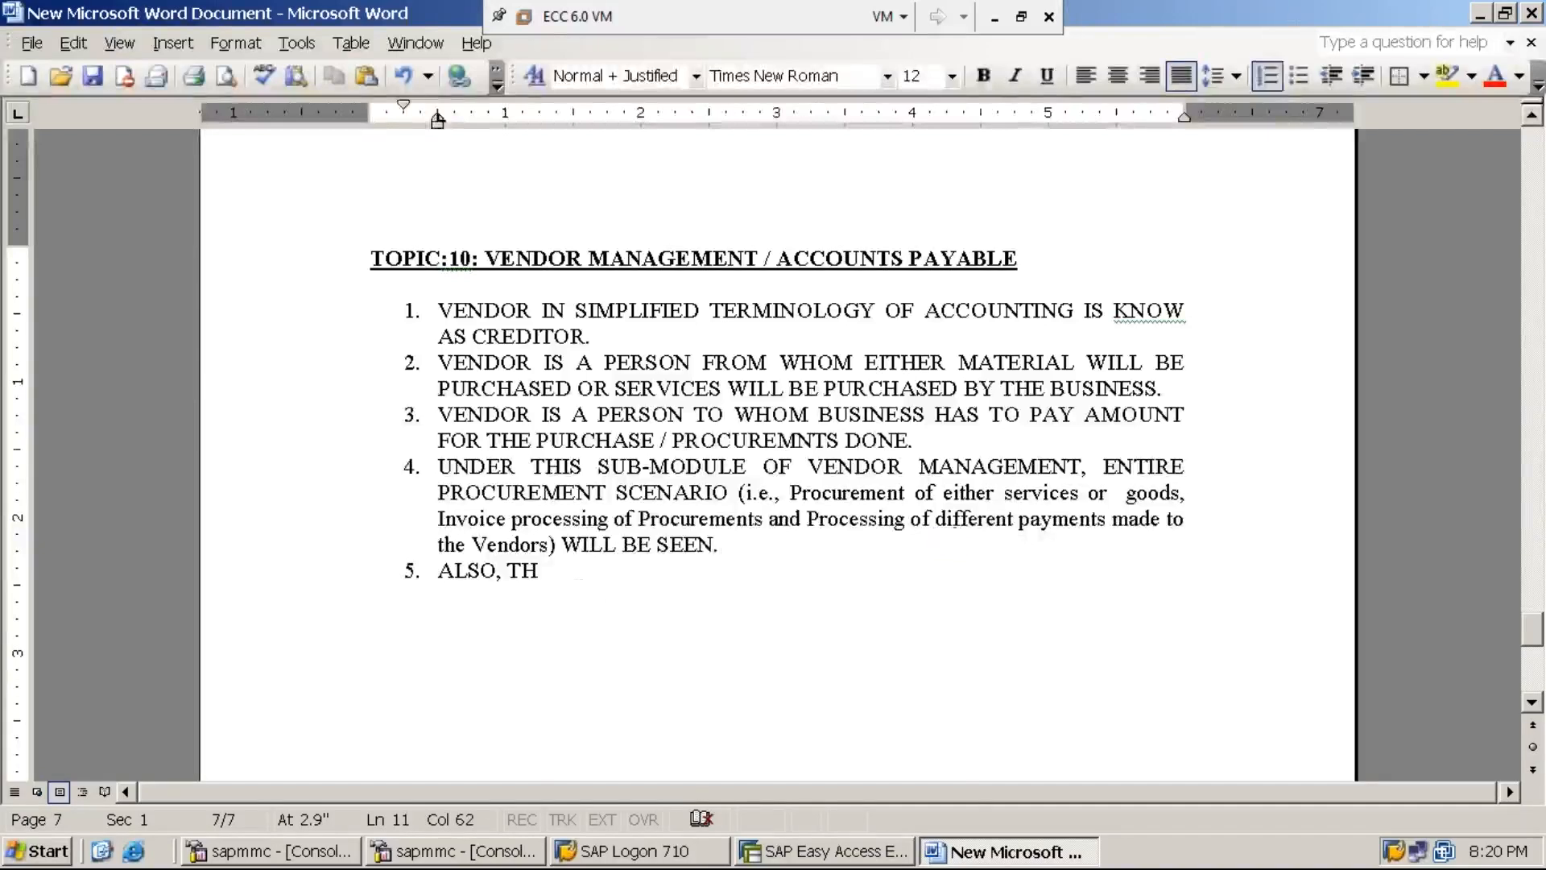
{"action": "left_click", "coordinate": [580, 592]}
{"action": "left_click", "coordinate": [540, 571]}
- Complete item 5 '…COVERS CONFIGURATIONAL SETTINGS WHICH ARE REQUIRED TO UNDERSTAND AND PROCESS THE PROCUREMNT SCENARIO.'
{"action": "type", "text": "IS SUB-"}
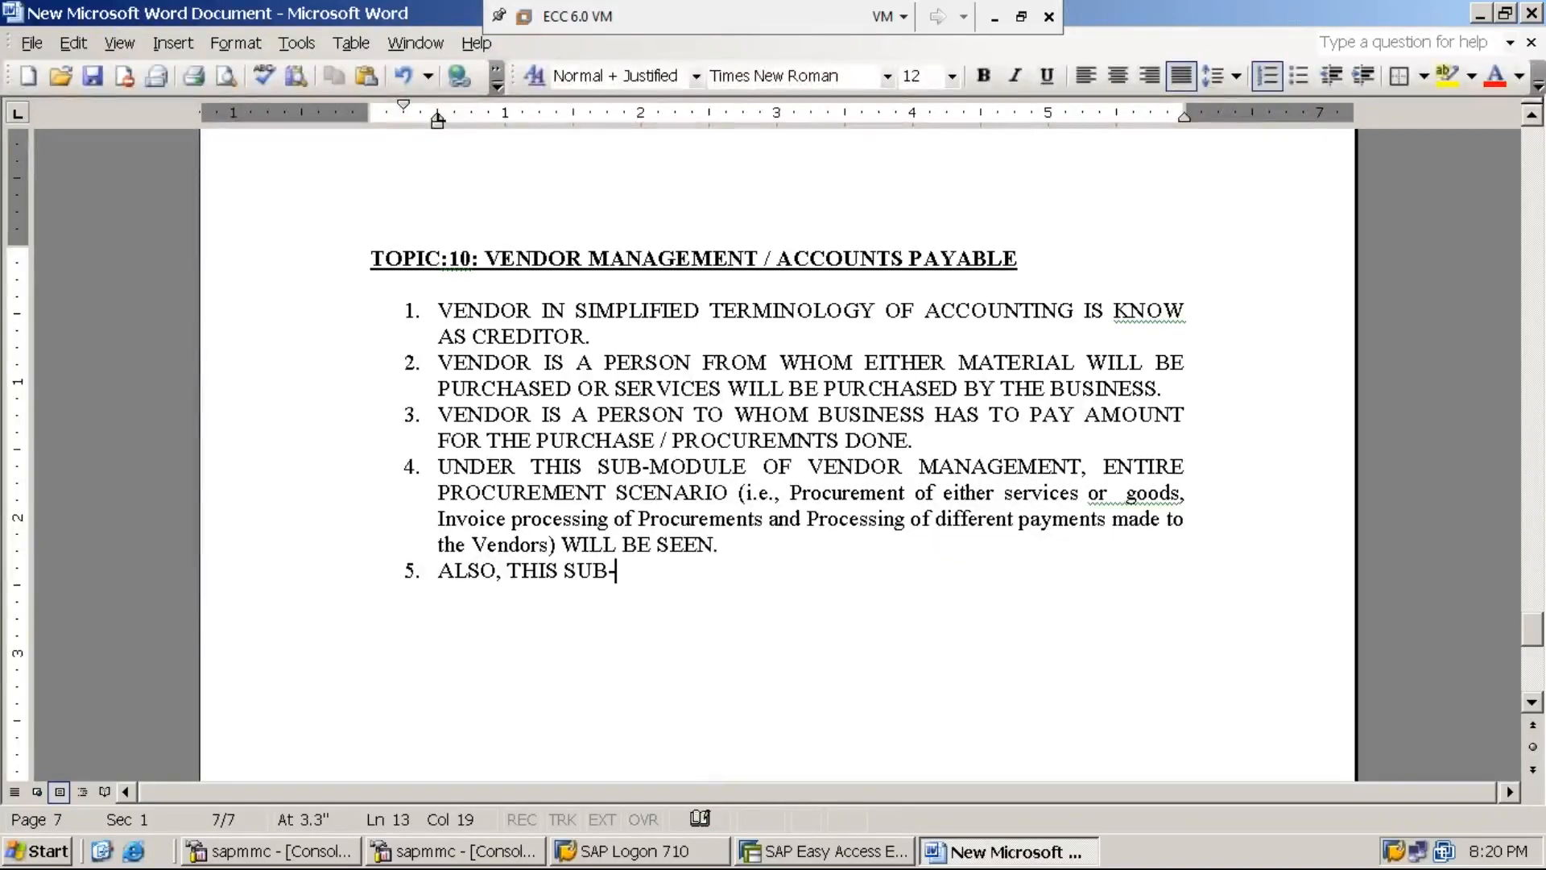
{"action": "type", "text": "MODUE"}
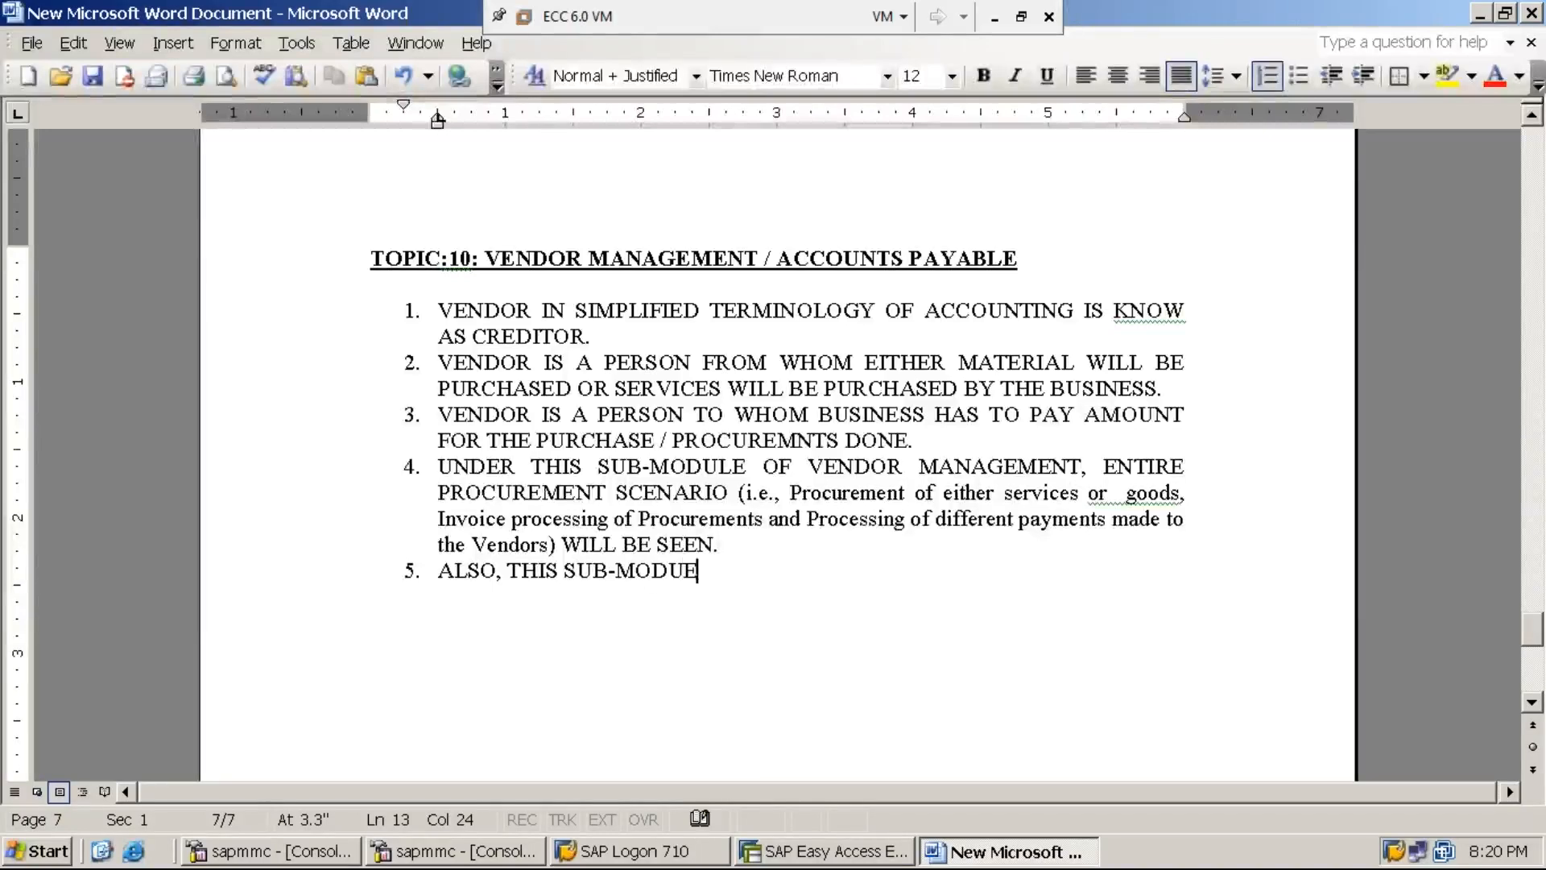
{"action": "key", "text": "BackSpace"}
{"action": "type", "text": "LE COVERS"}
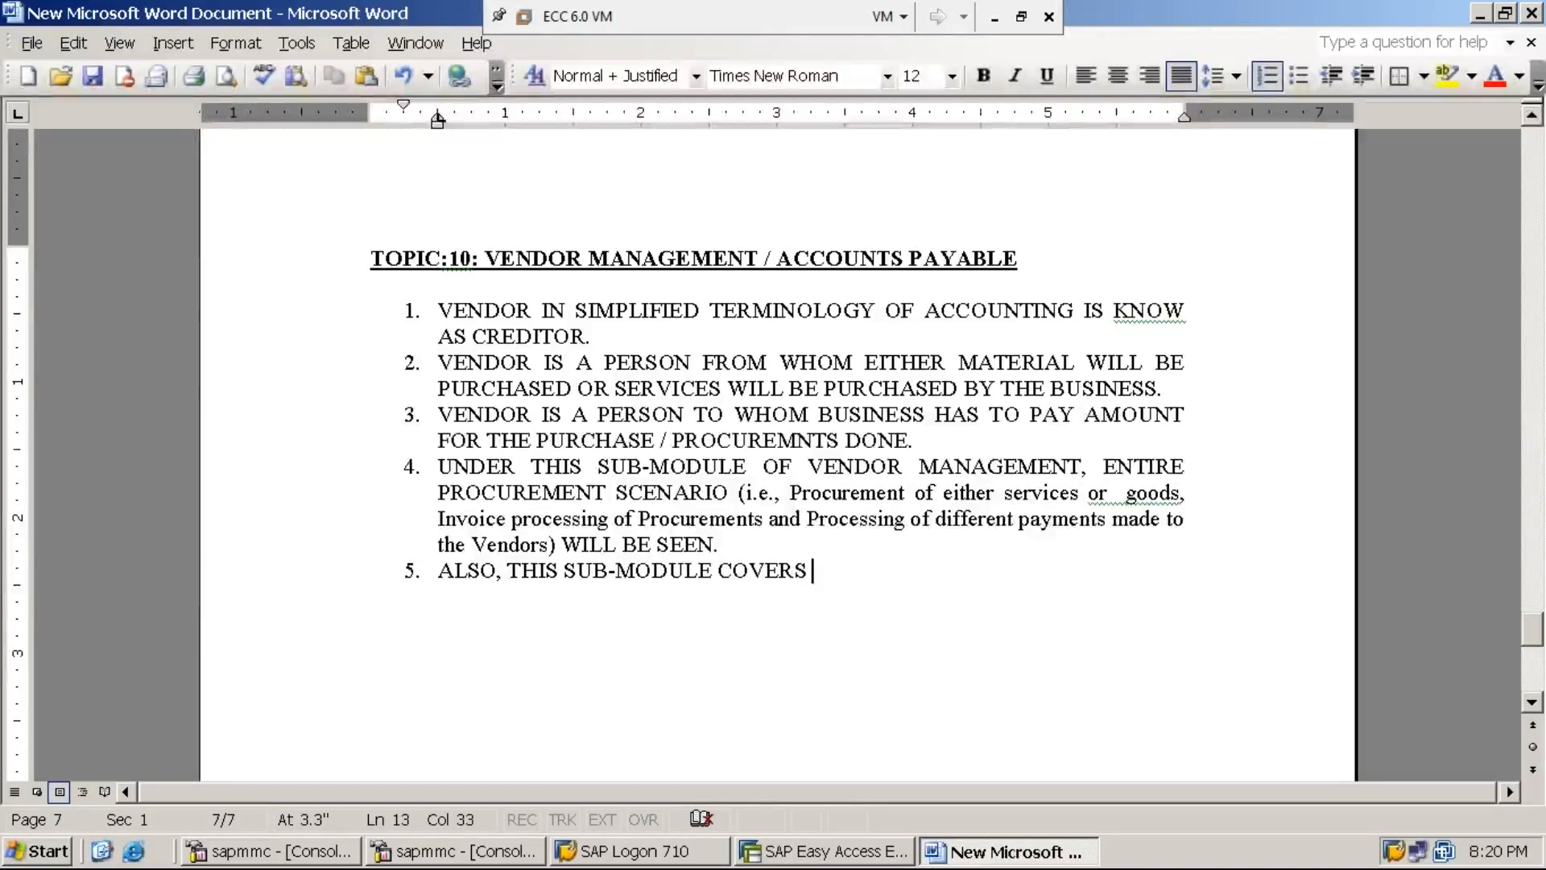
{"action": "type", "text": " CONFIGURATI"}
{"action": "type", "text": "ONAL S"}
{"action": "key", "text": "BackSpace"}
{"action": "type", "text": "AL SETTINGS"}
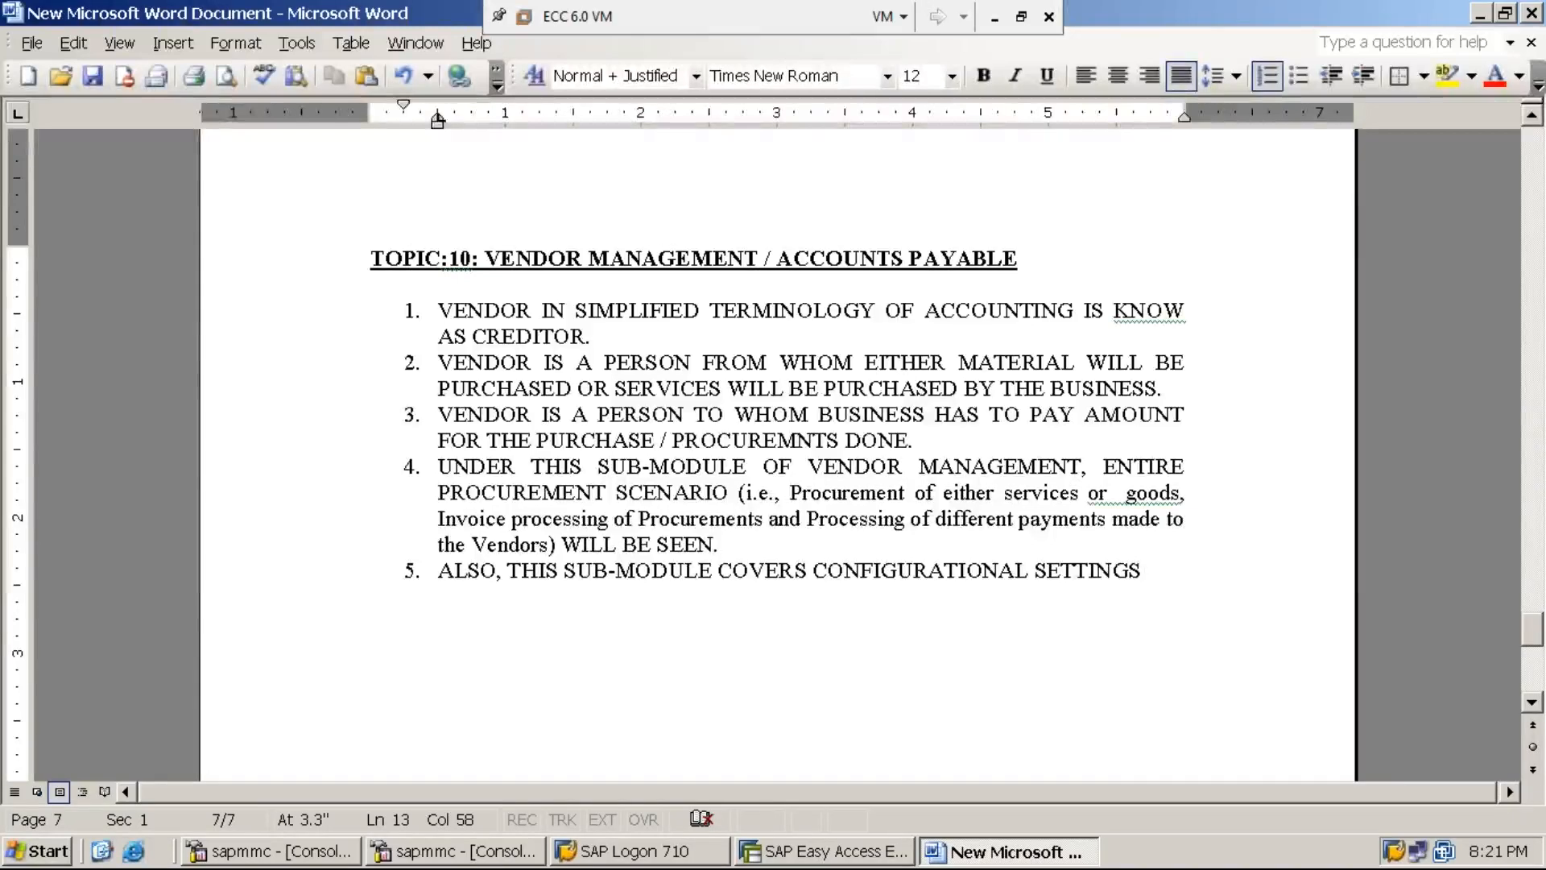
{"action": "type", "text": "W"}
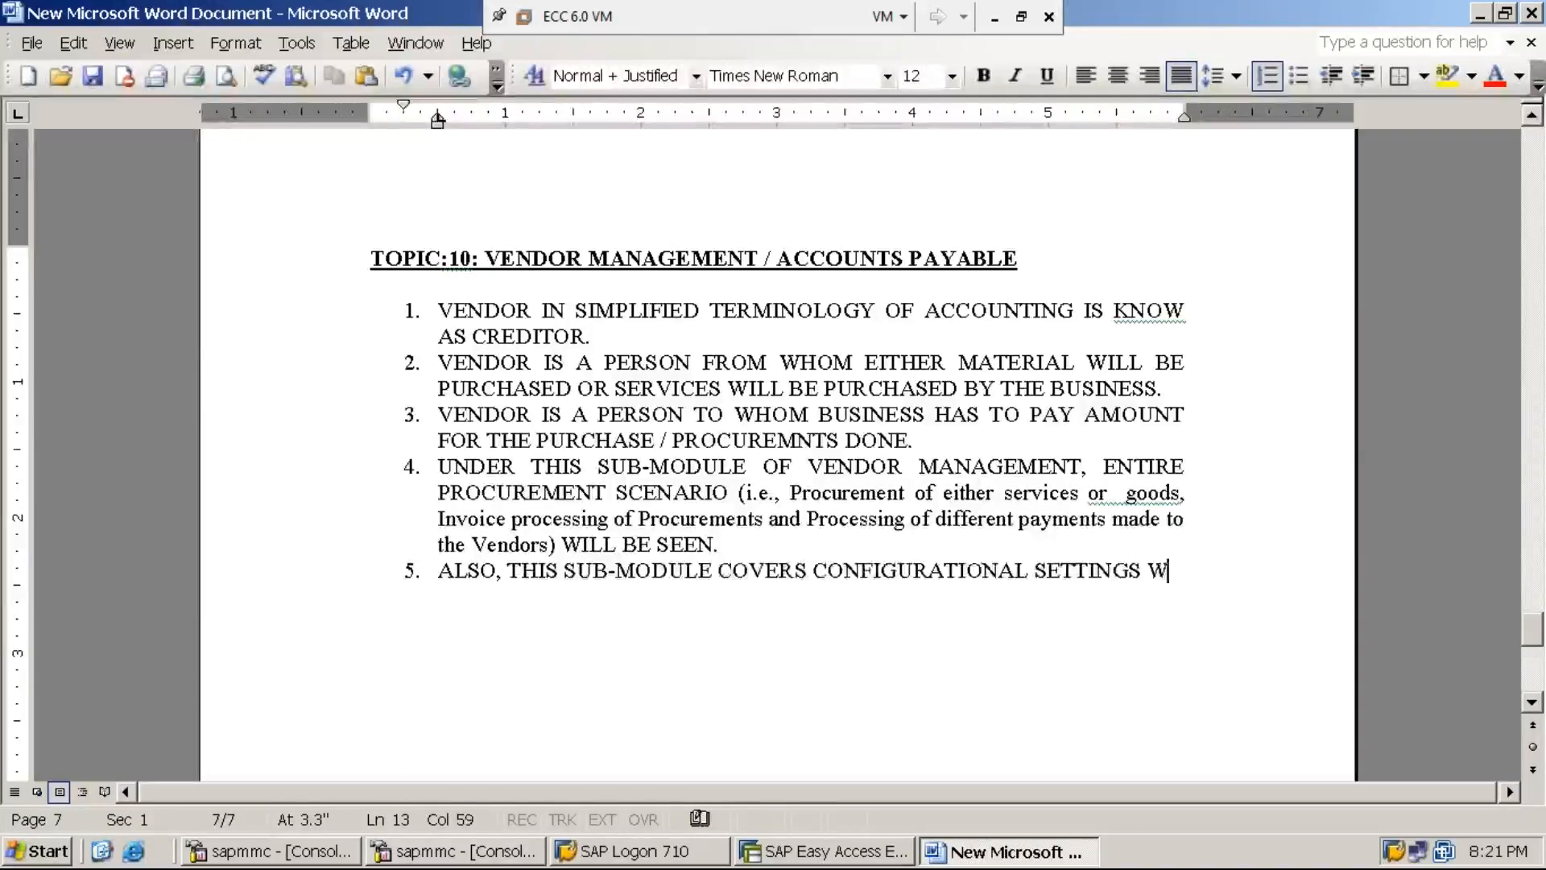
{"action": "type", "text": "H"}
{"action": "left_click", "coordinate": [547, 572]}
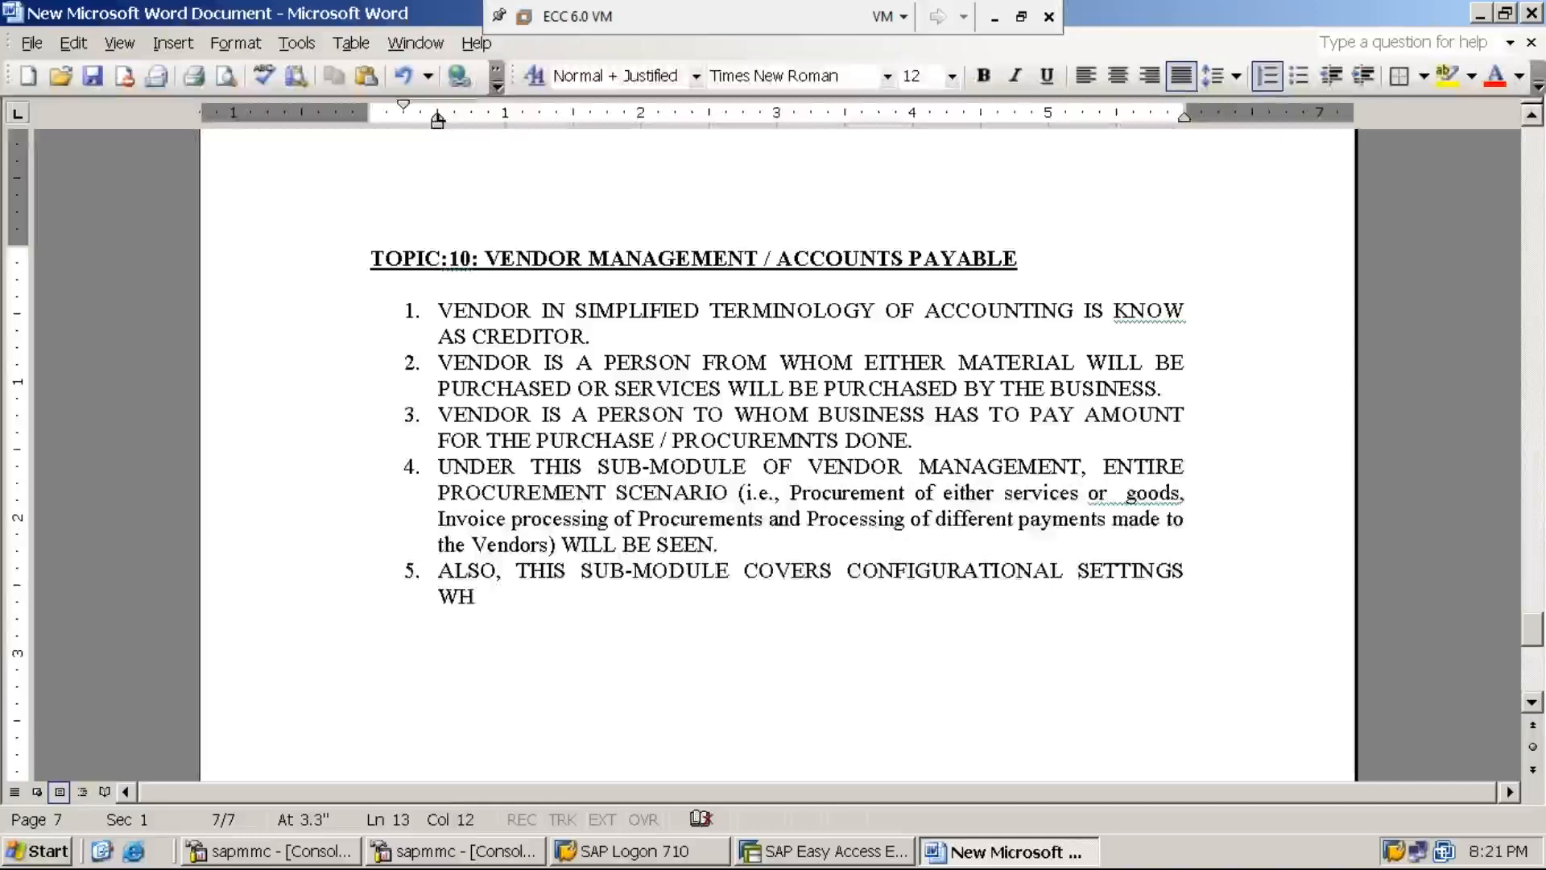
{"action": "left_click", "coordinate": [476, 597]}
{"action": "type", "text": "ICH ARE "}
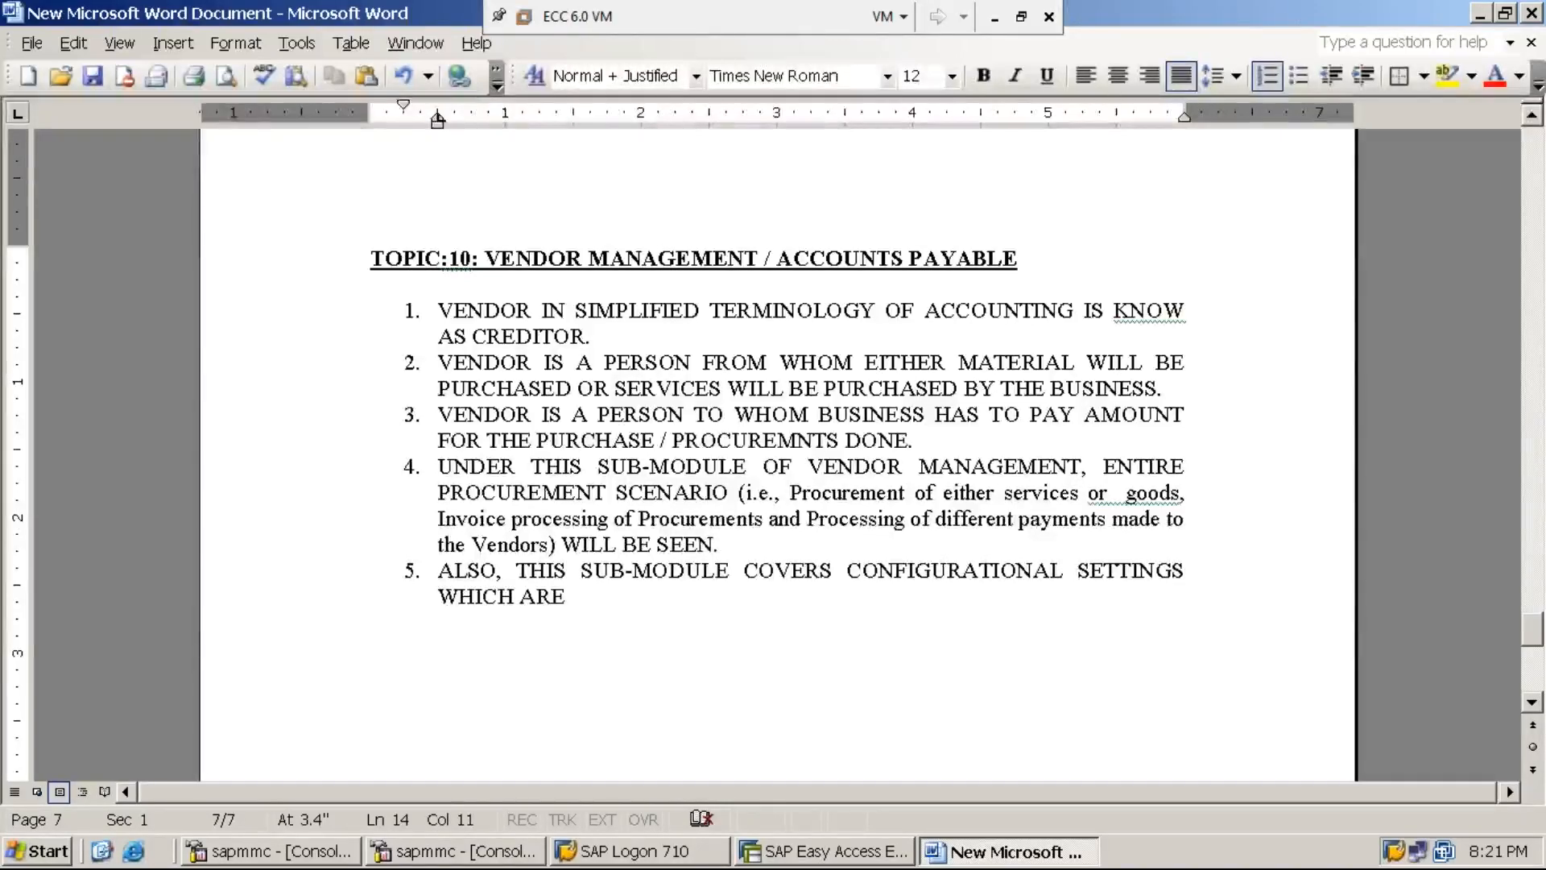
{"action": "type", "text": "REQUIRED"}
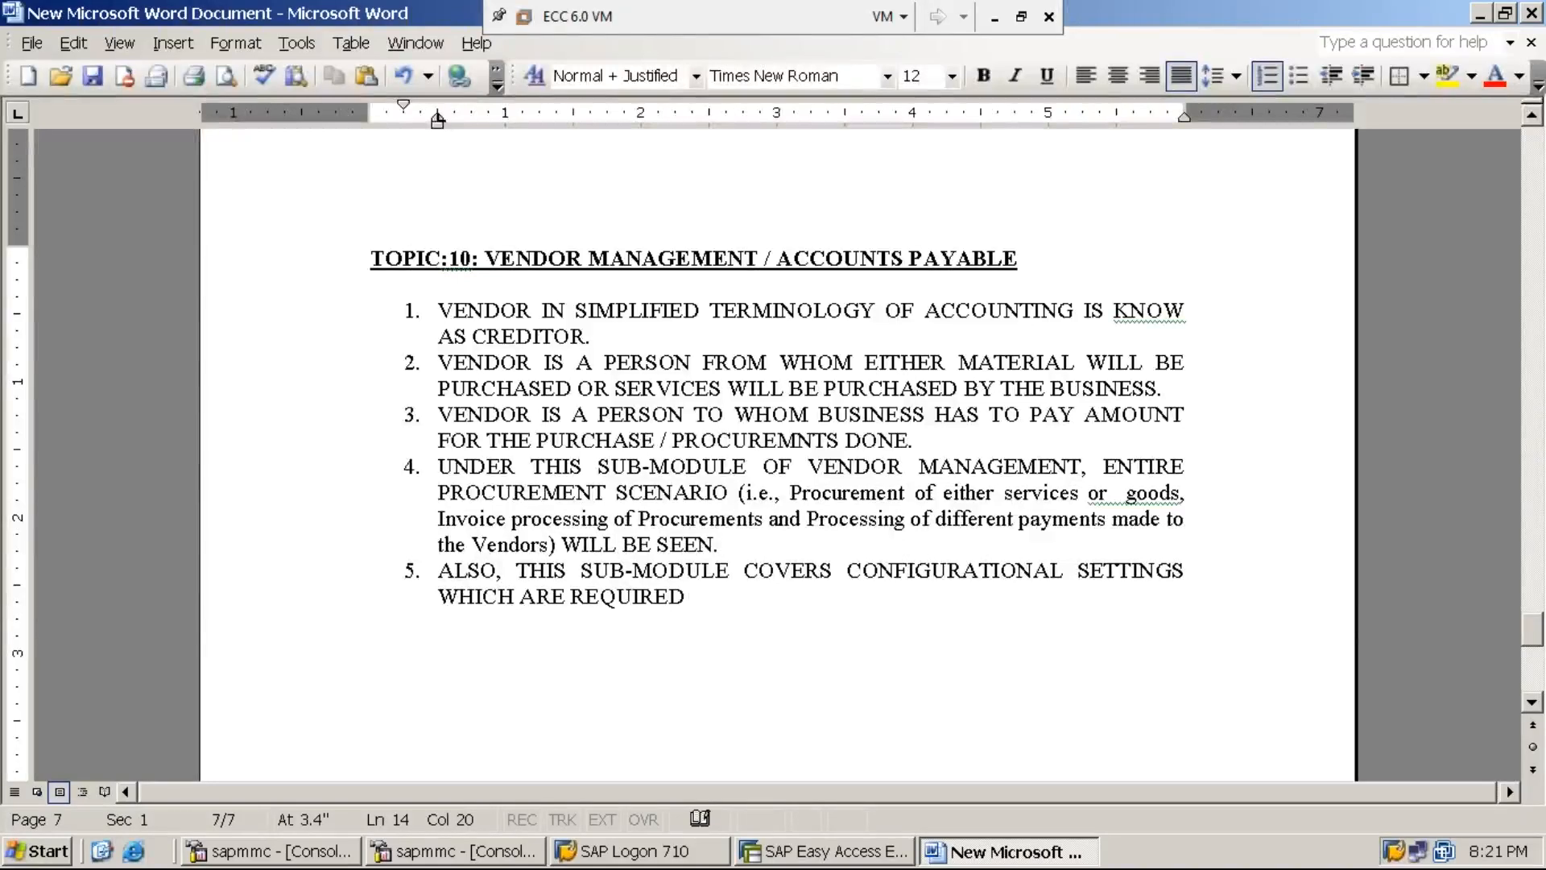
{"action": "type", "text": " TO UNDERSTAND"}
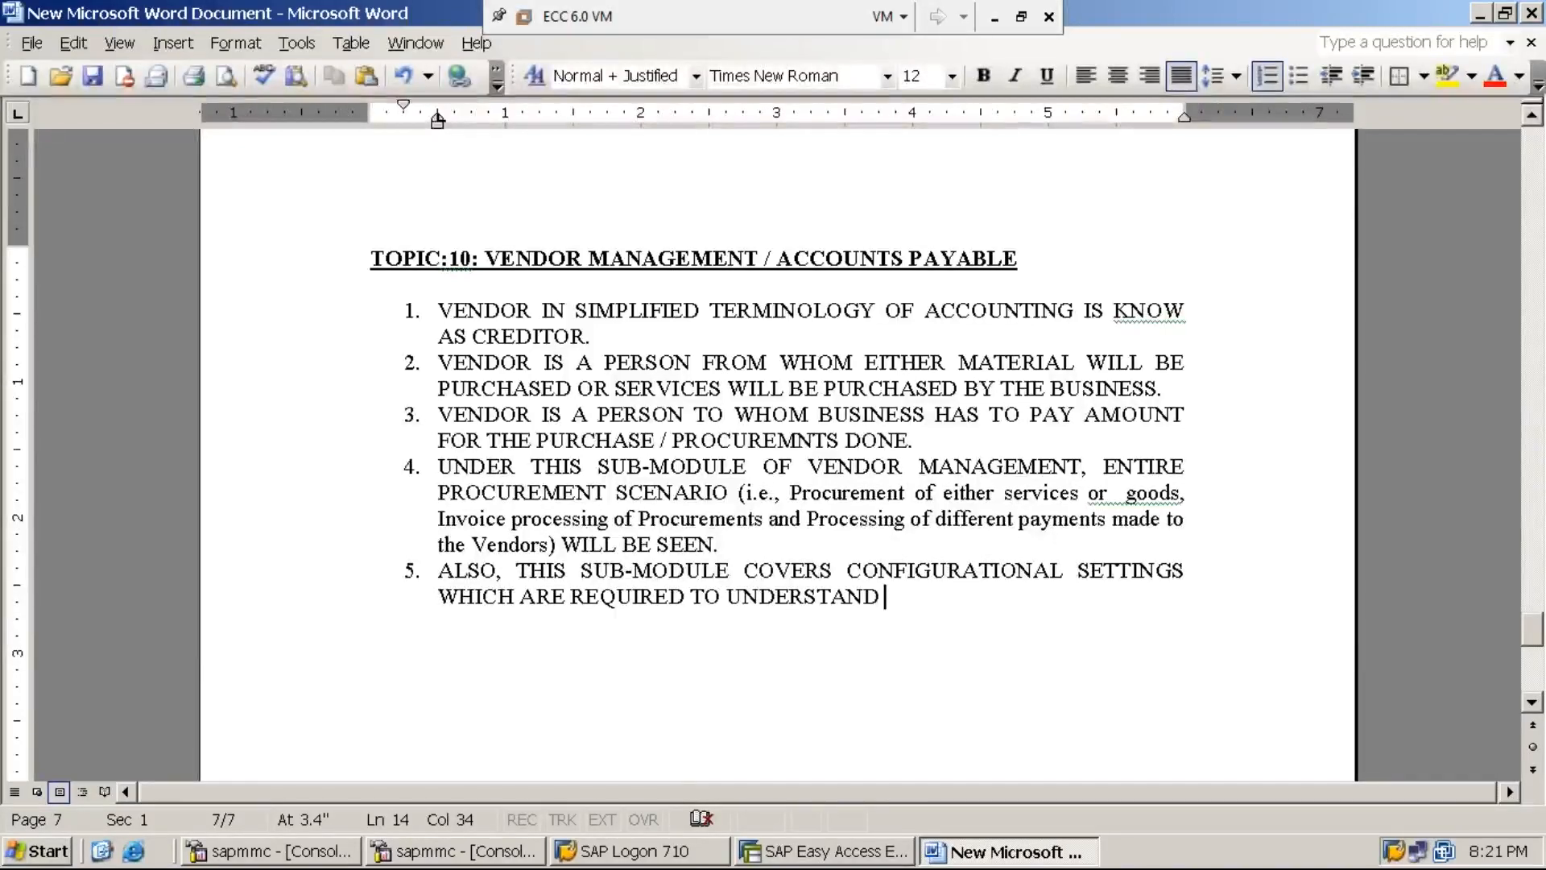
{"action": "type", "text": " AND PROCESS "}
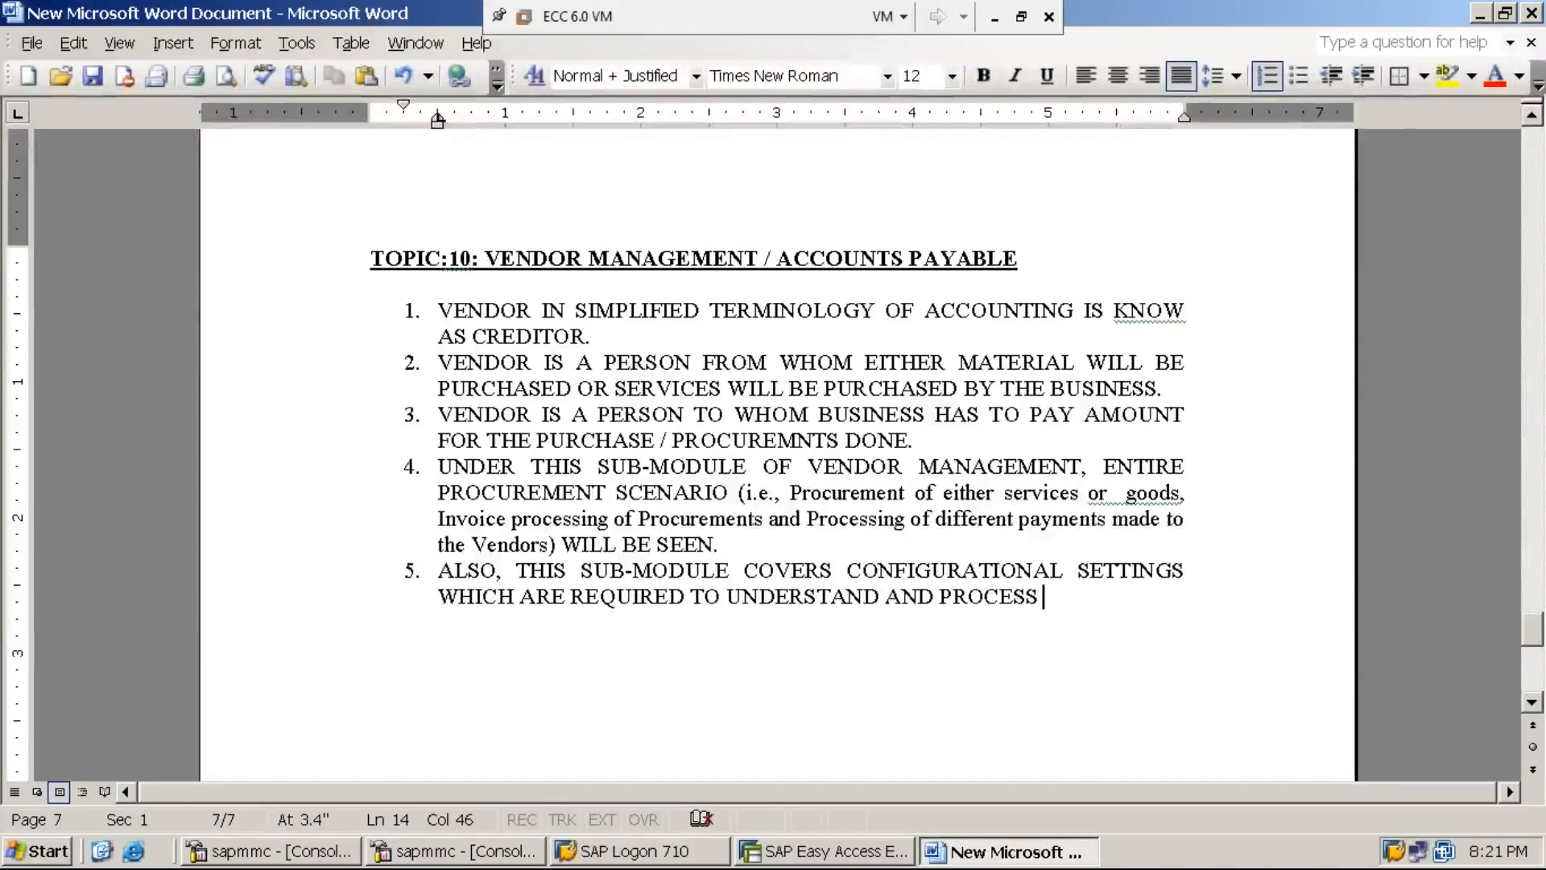
{"action": "type", "text": "THE "}
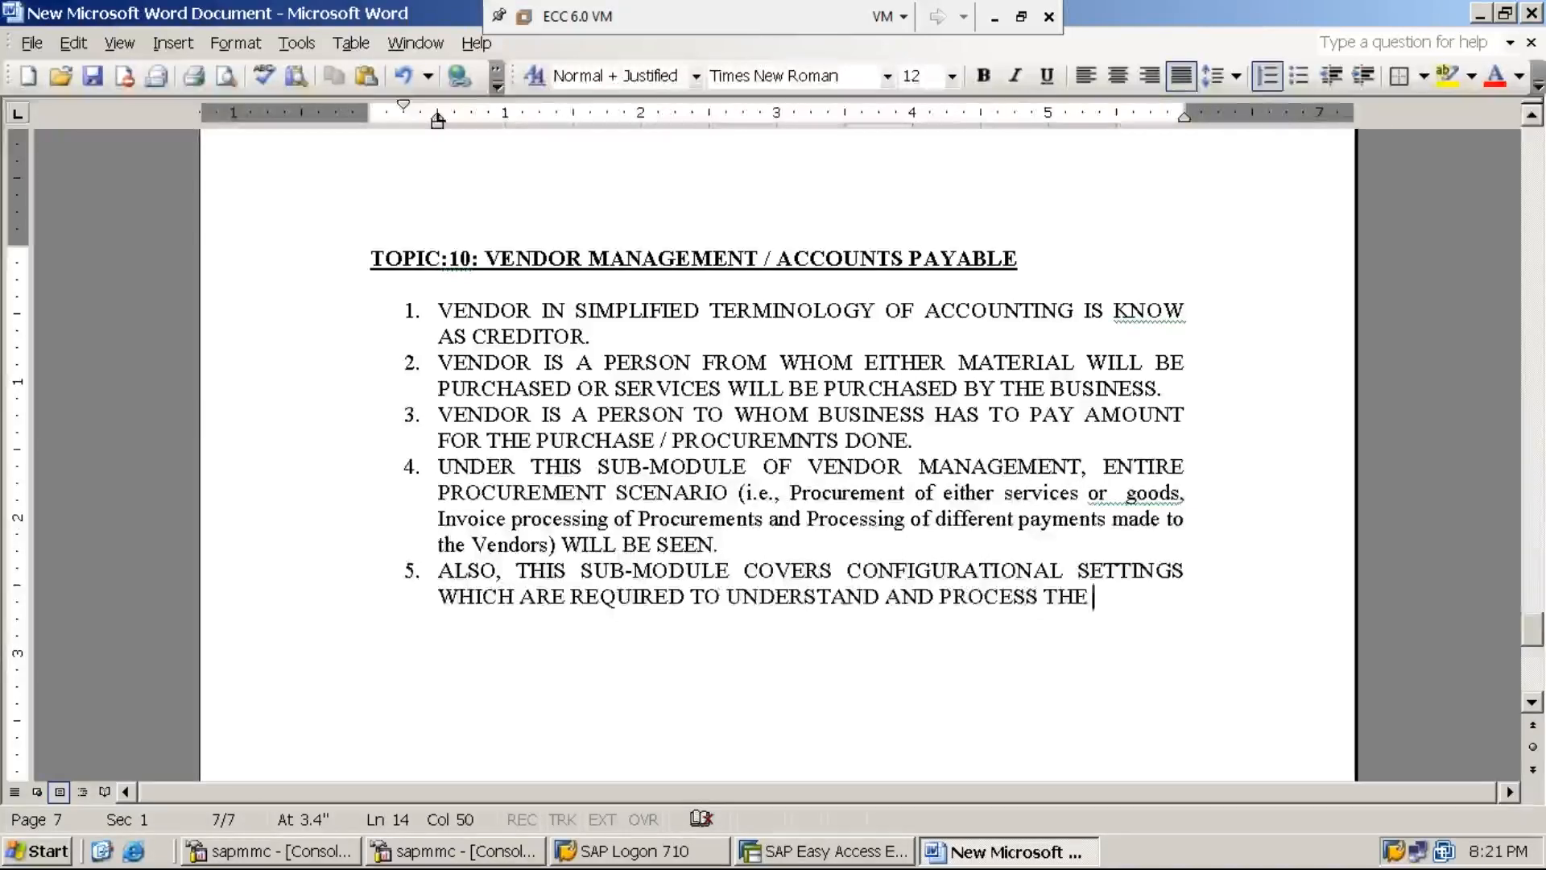
{"action": "type", "text": "PROCU"}
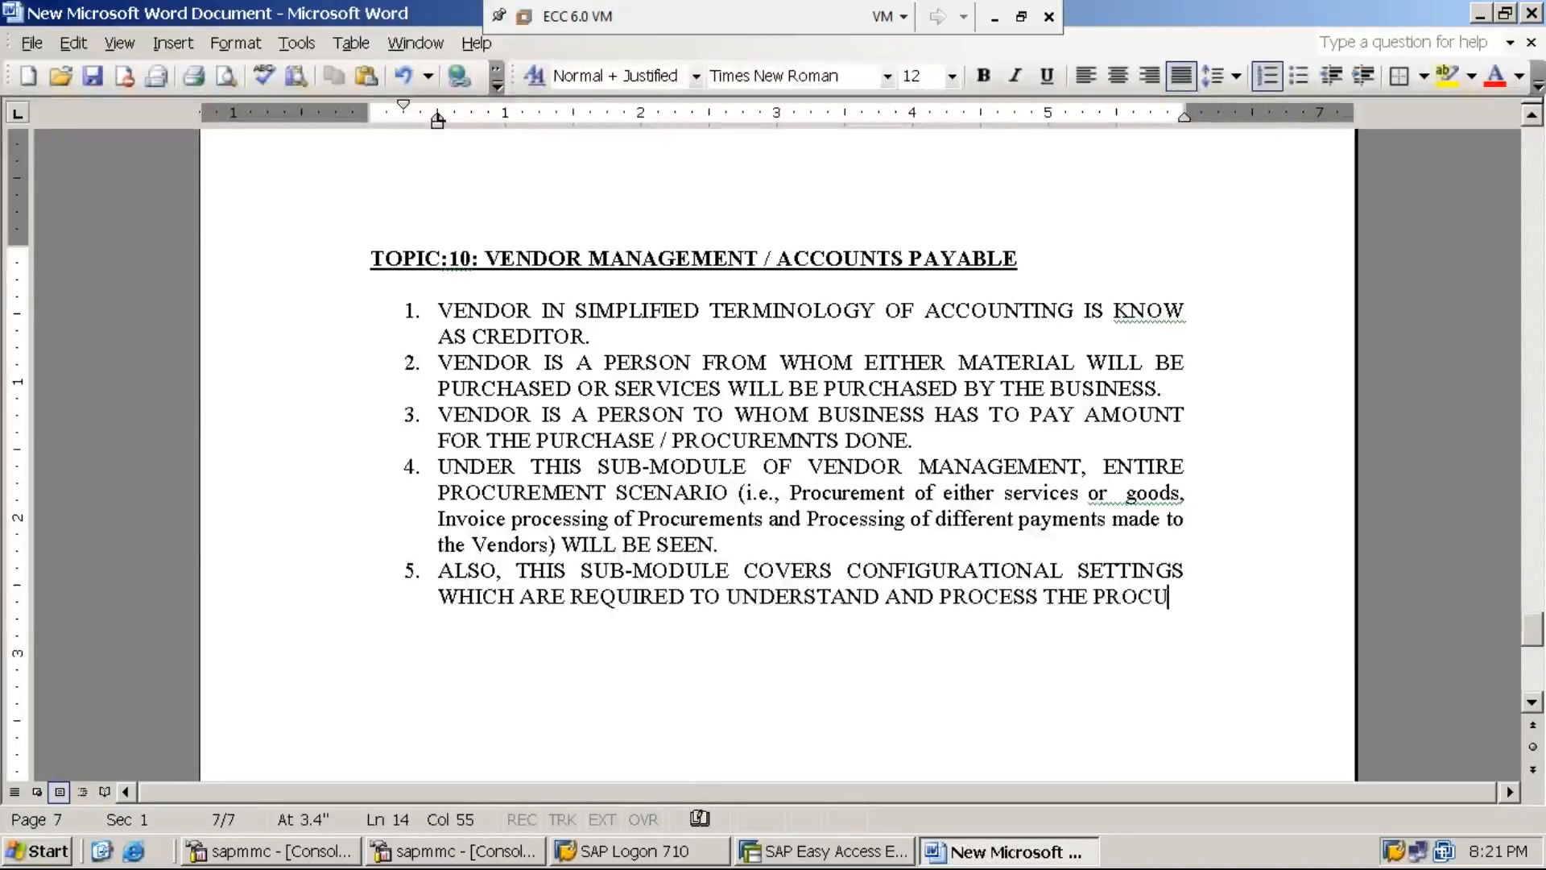
{"action": "type", "text": "REMNT SCE"}
{"action": "key", "text": "BackSpace"}
{"action": "type", "text": "CENARI"}
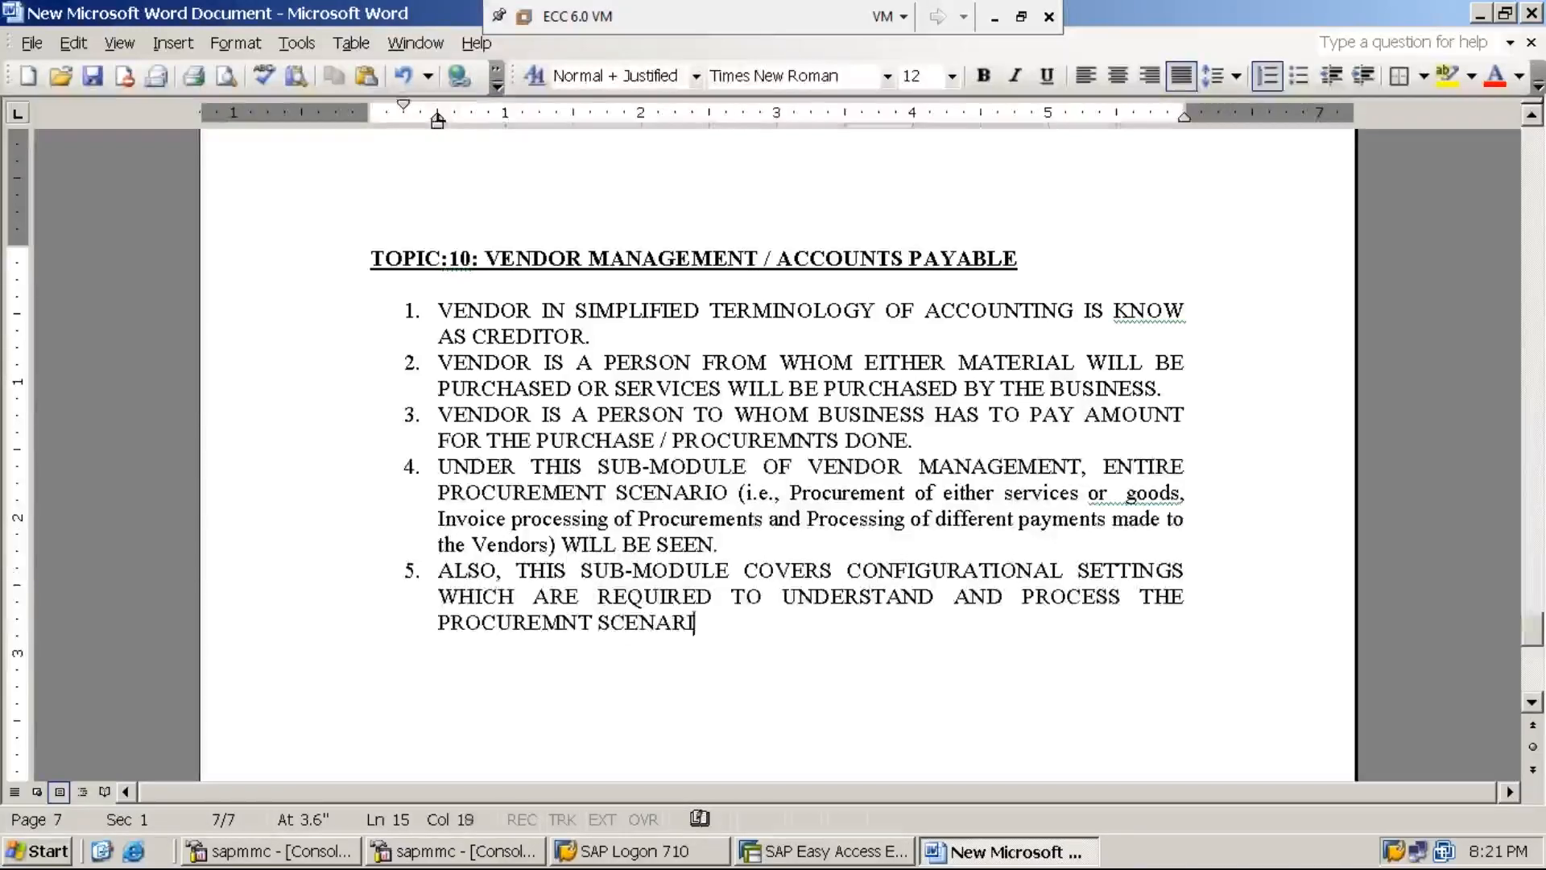
{"action": "type", "text": "O."}
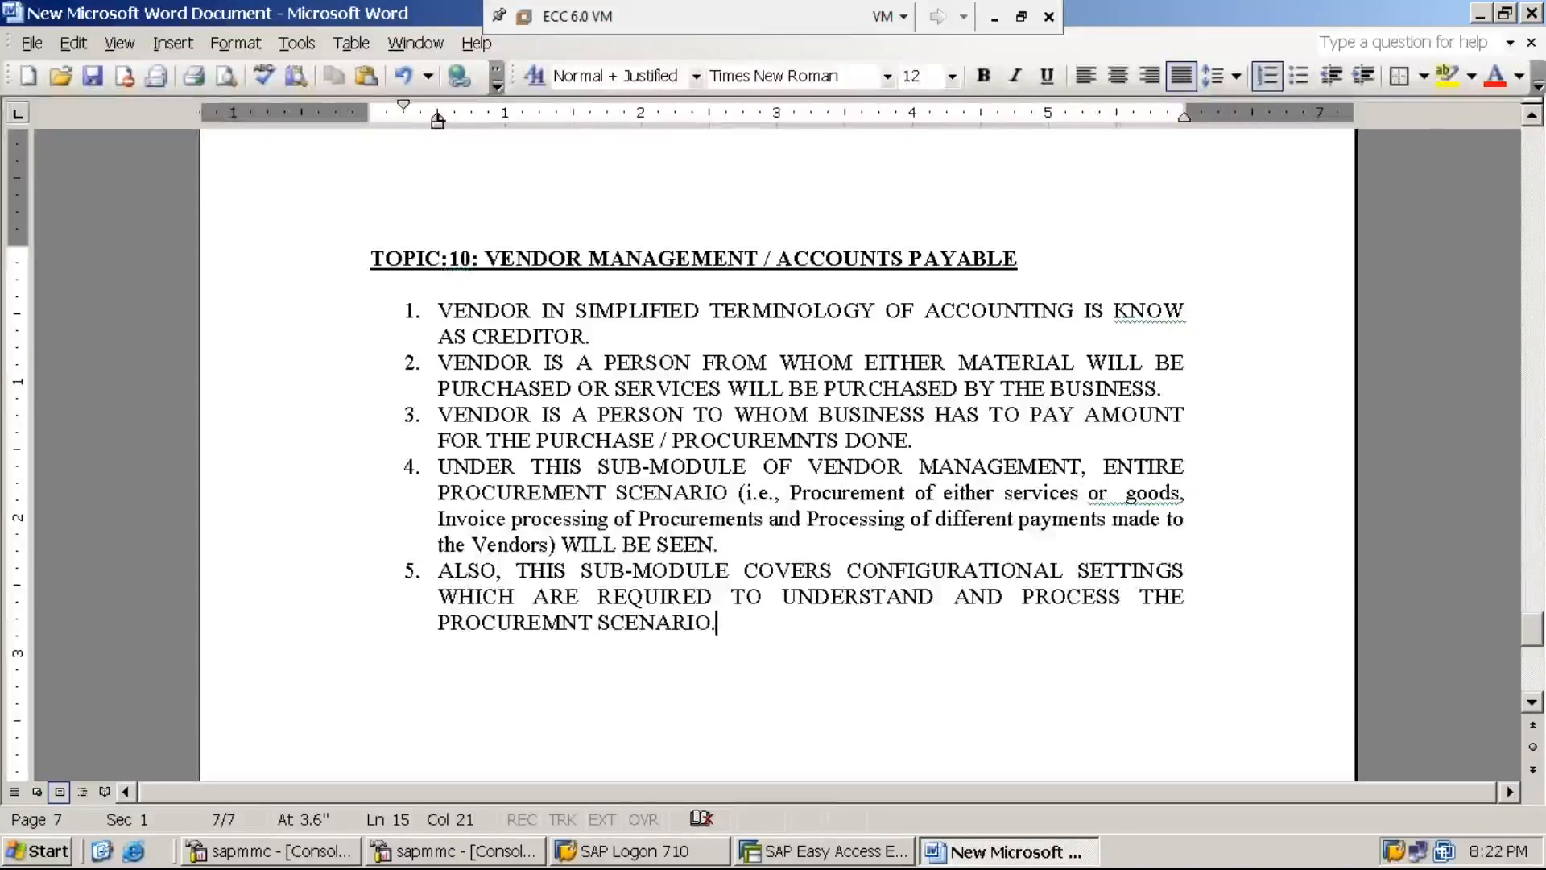
{"action": "key", "text": "Return"}
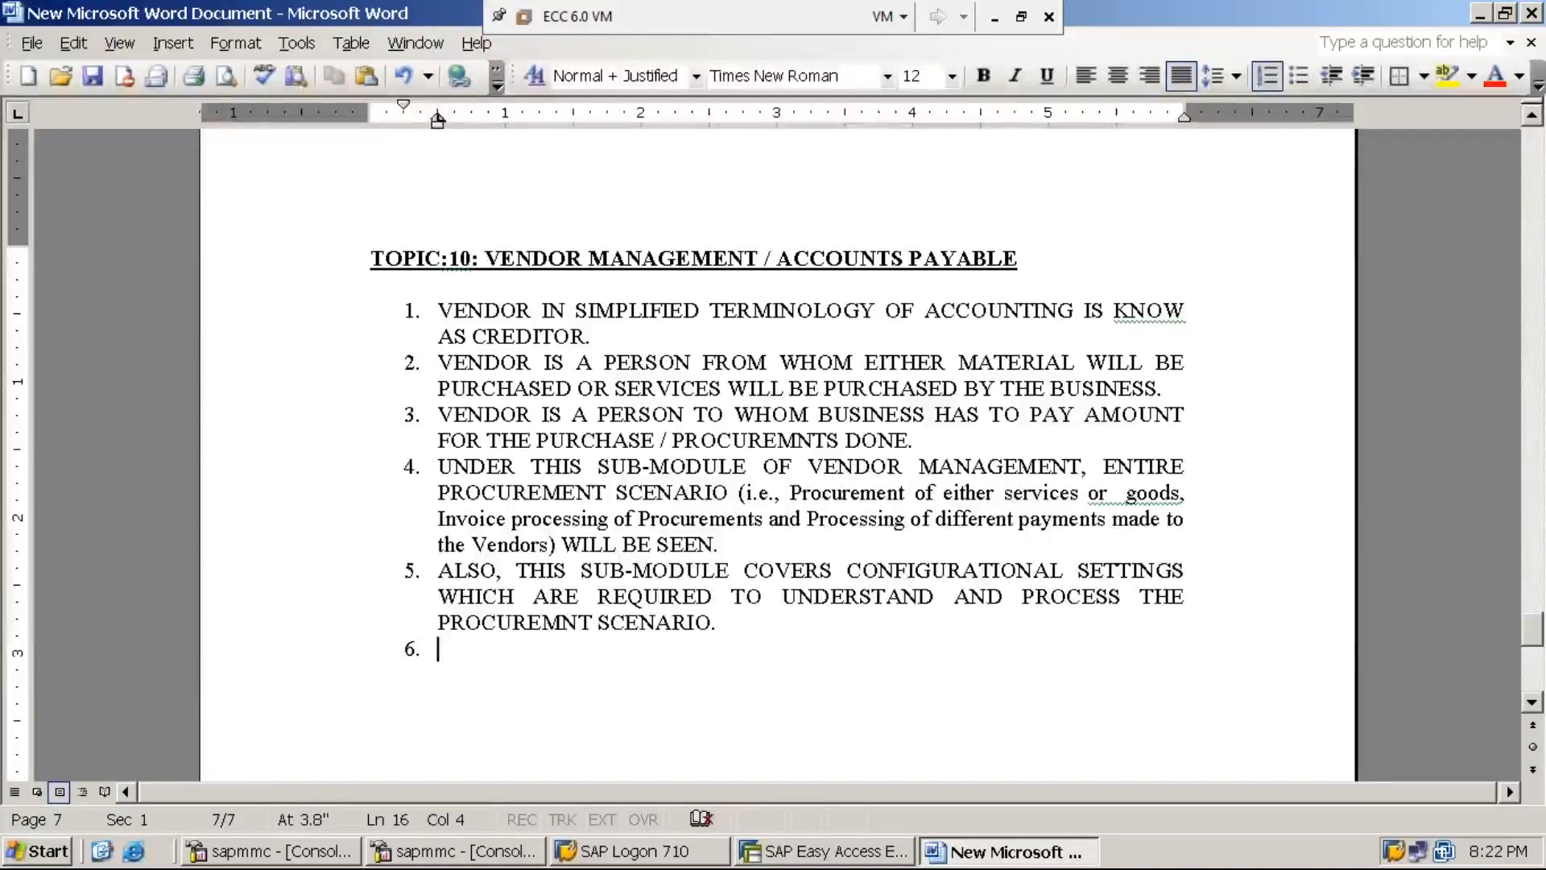
- End the numbered list after item 5 and type 'BASIC SETTINGS UNDER VENDOR MANAGEMENT:' below a blank line
{"action": "key", "text": "Return"}
{"action": "key", "text": "Return"}
{"action": "key", "text": "Return"}
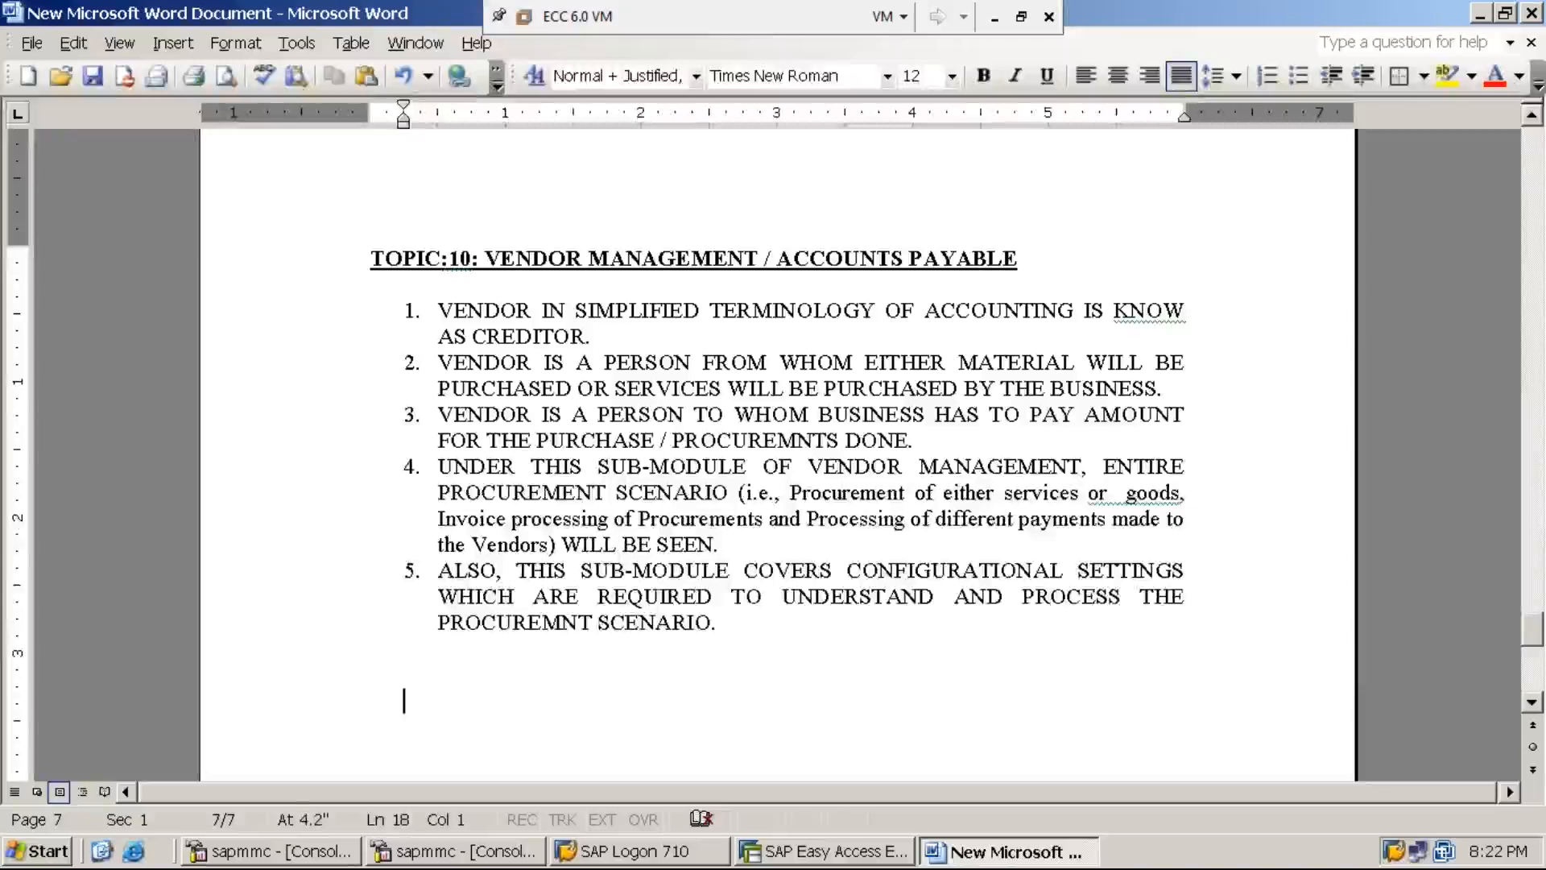
{"action": "key", "text": "BackSpace"}
{"action": "key", "text": "BackSpace"}
{"action": "key", "text": "BackSpace"}
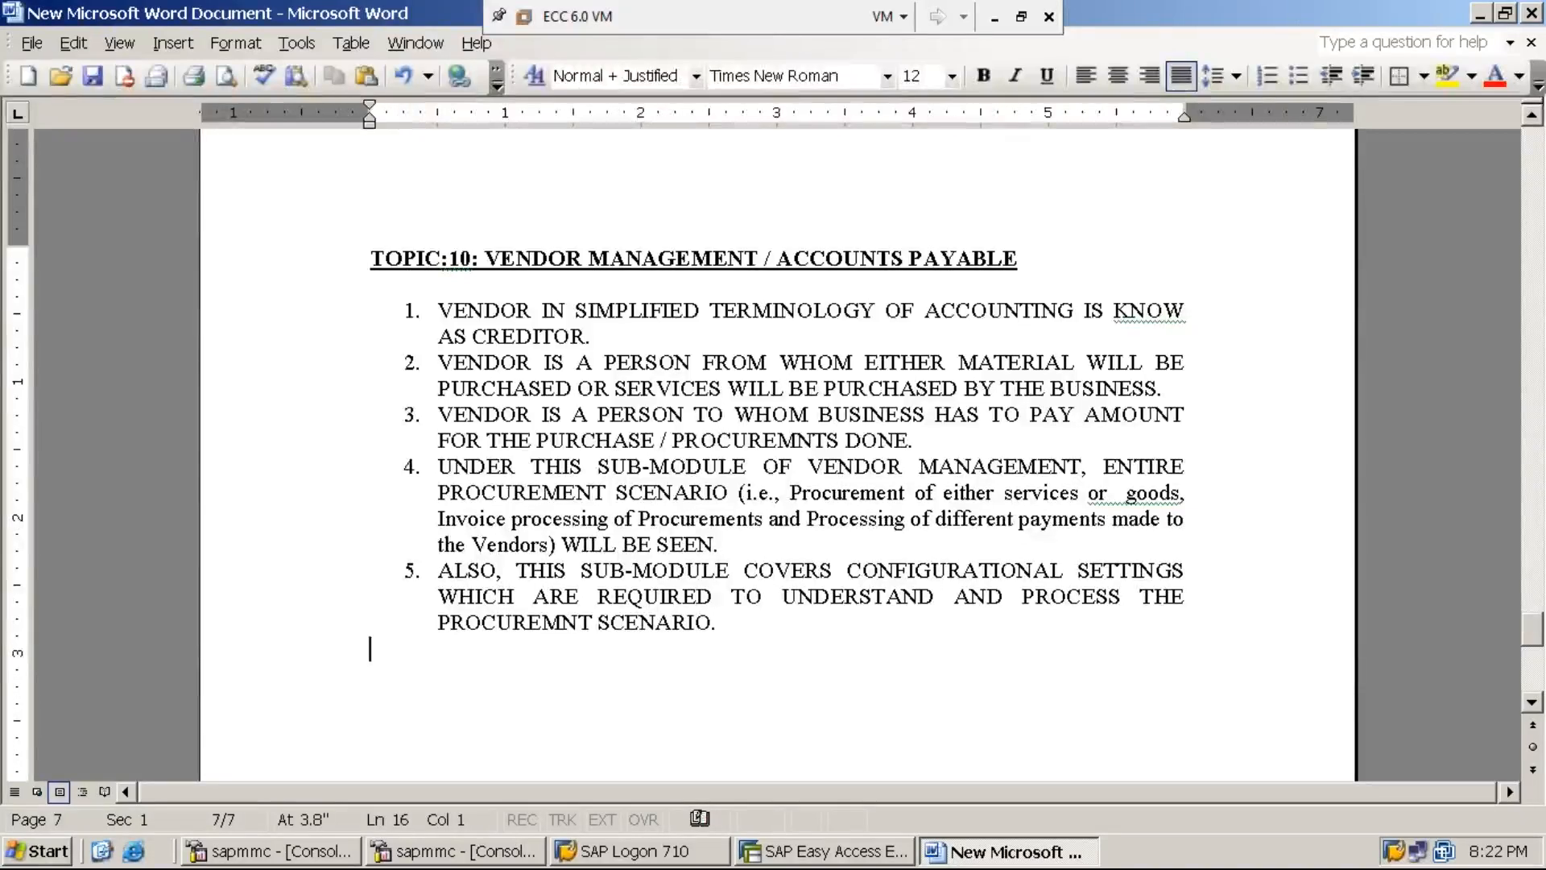
{"action": "key", "text": "Return"}
{"action": "key", "text": "Return"}
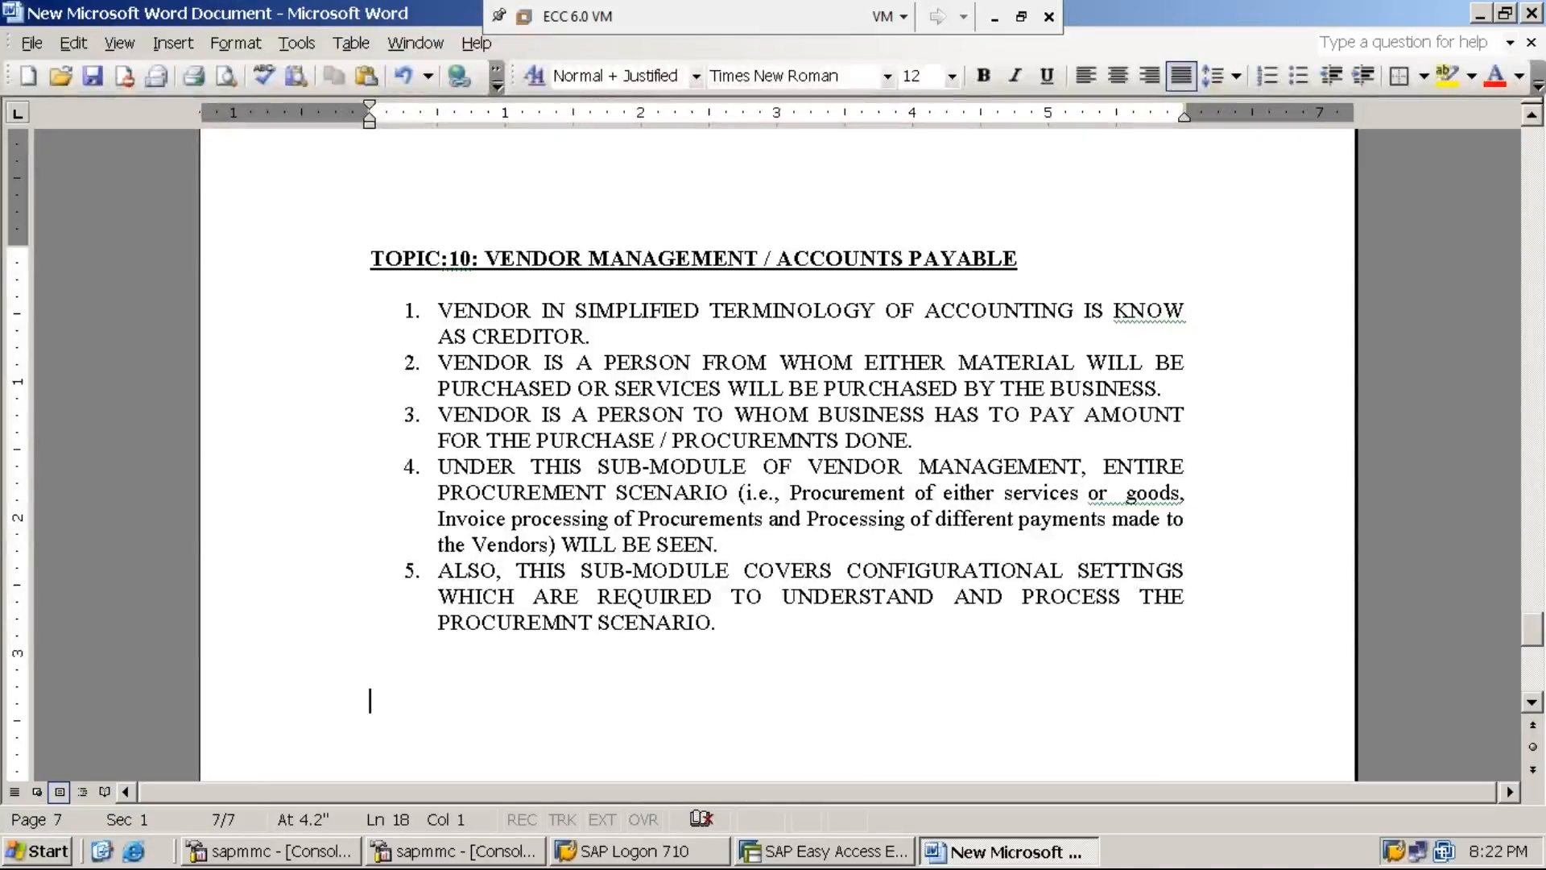
{"action": "type", "text": "BAS"}
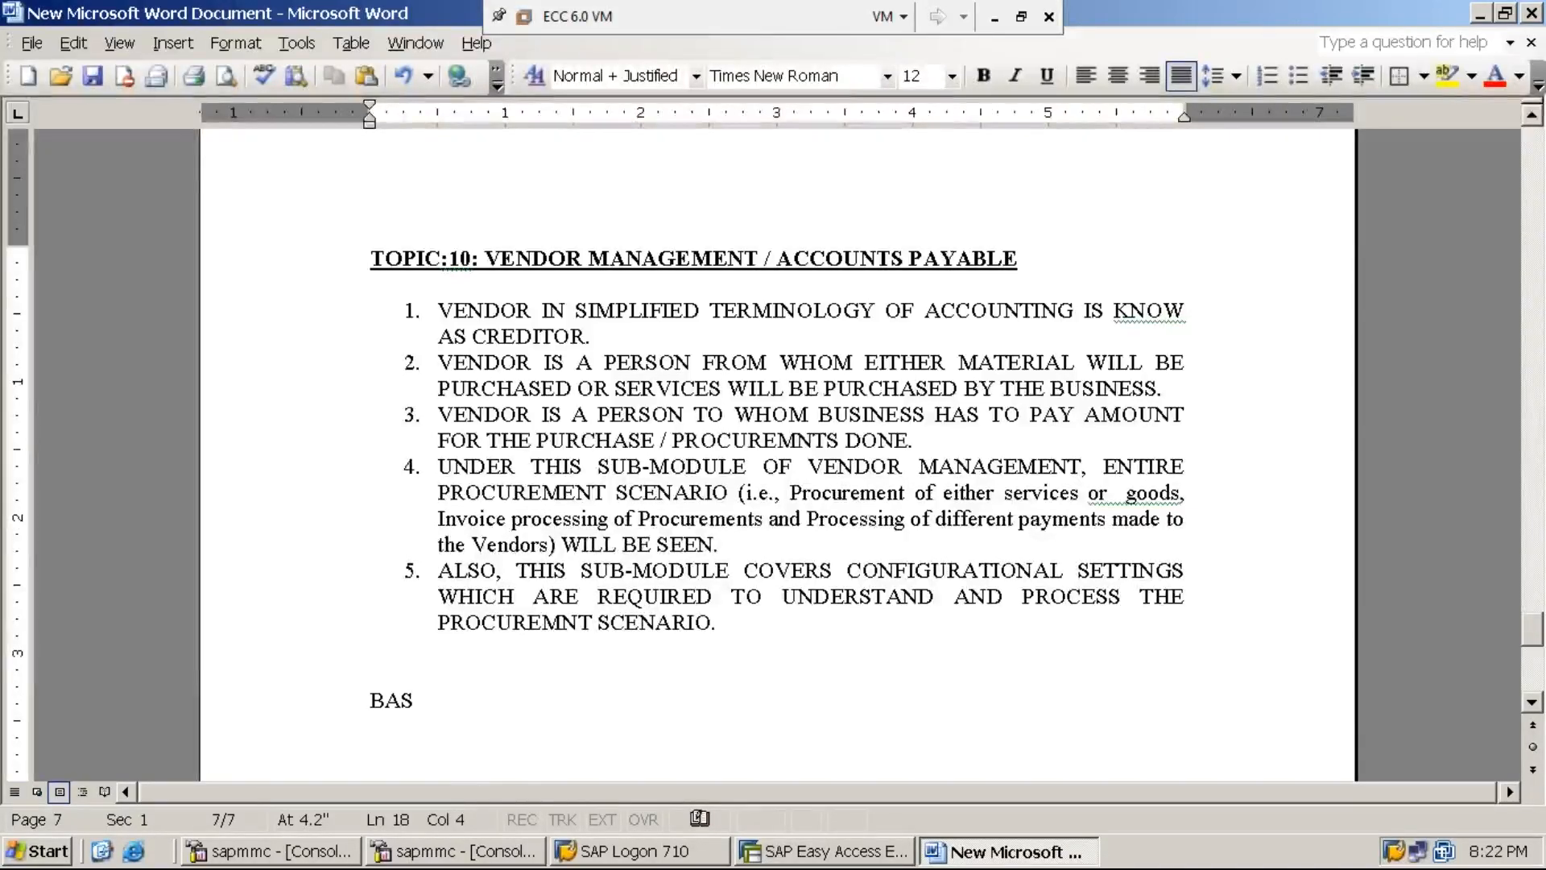
{"action": "type", "text": "IC SETTINGS "}
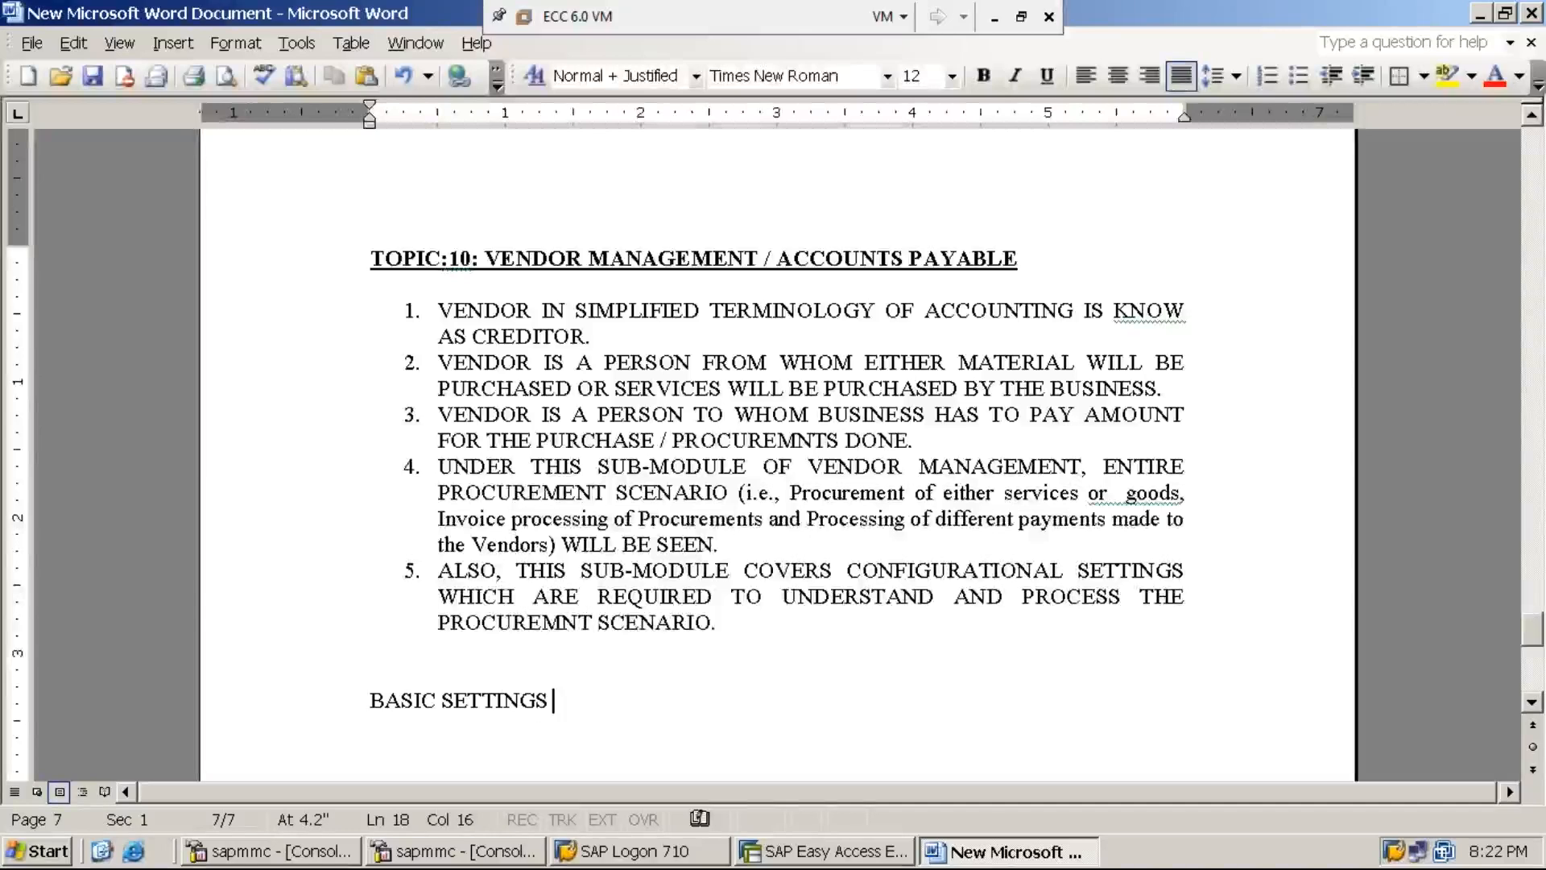
{"action": "type", "text": "UNDER "}
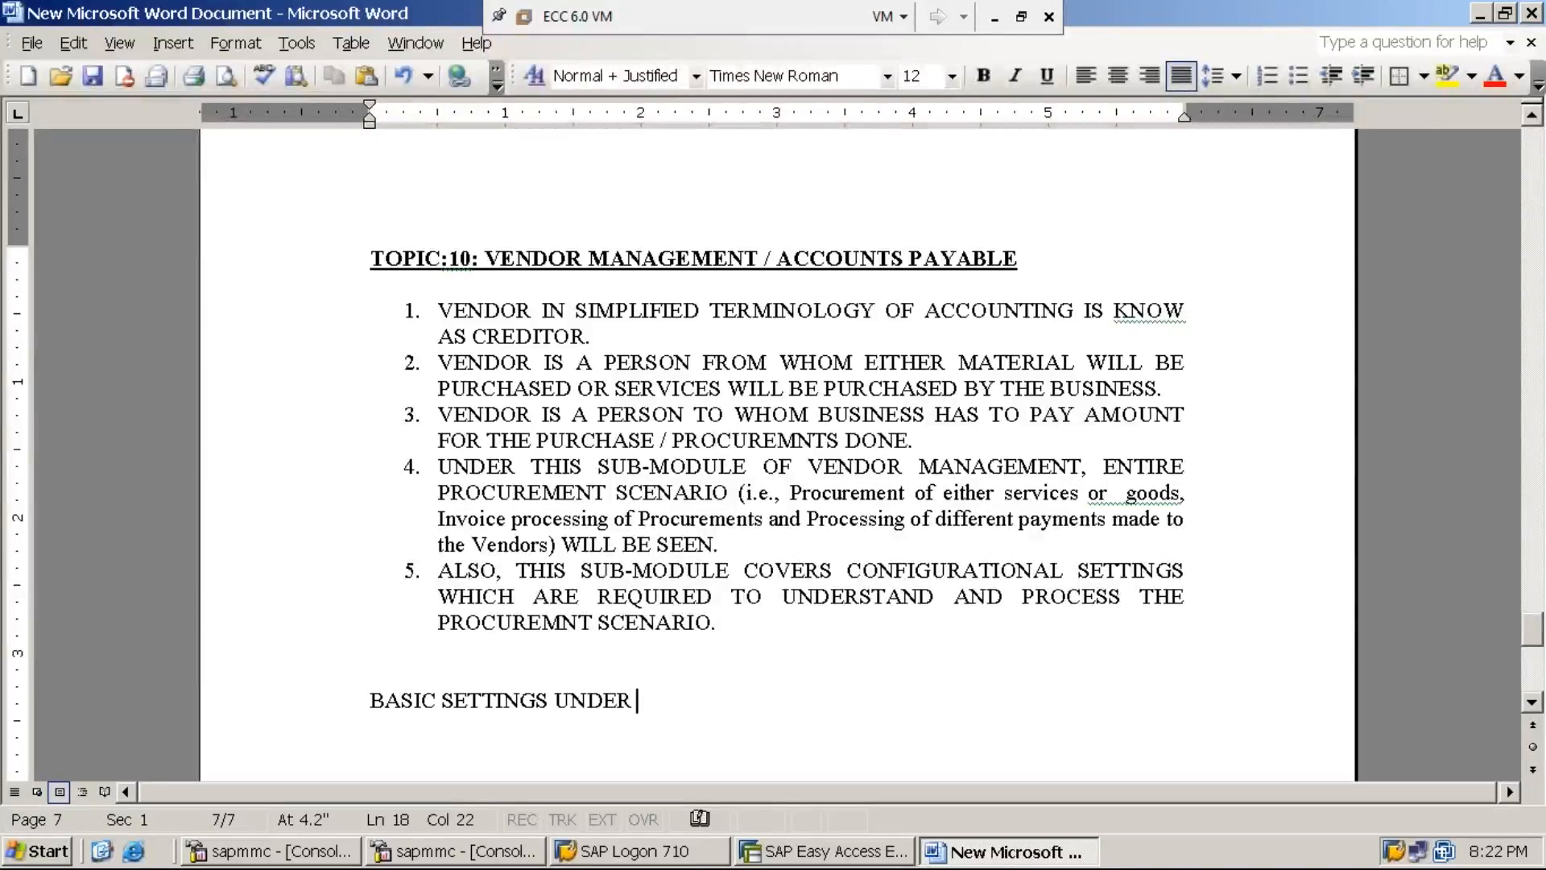
{"action": "type", "text": "VENDOR MAN"}
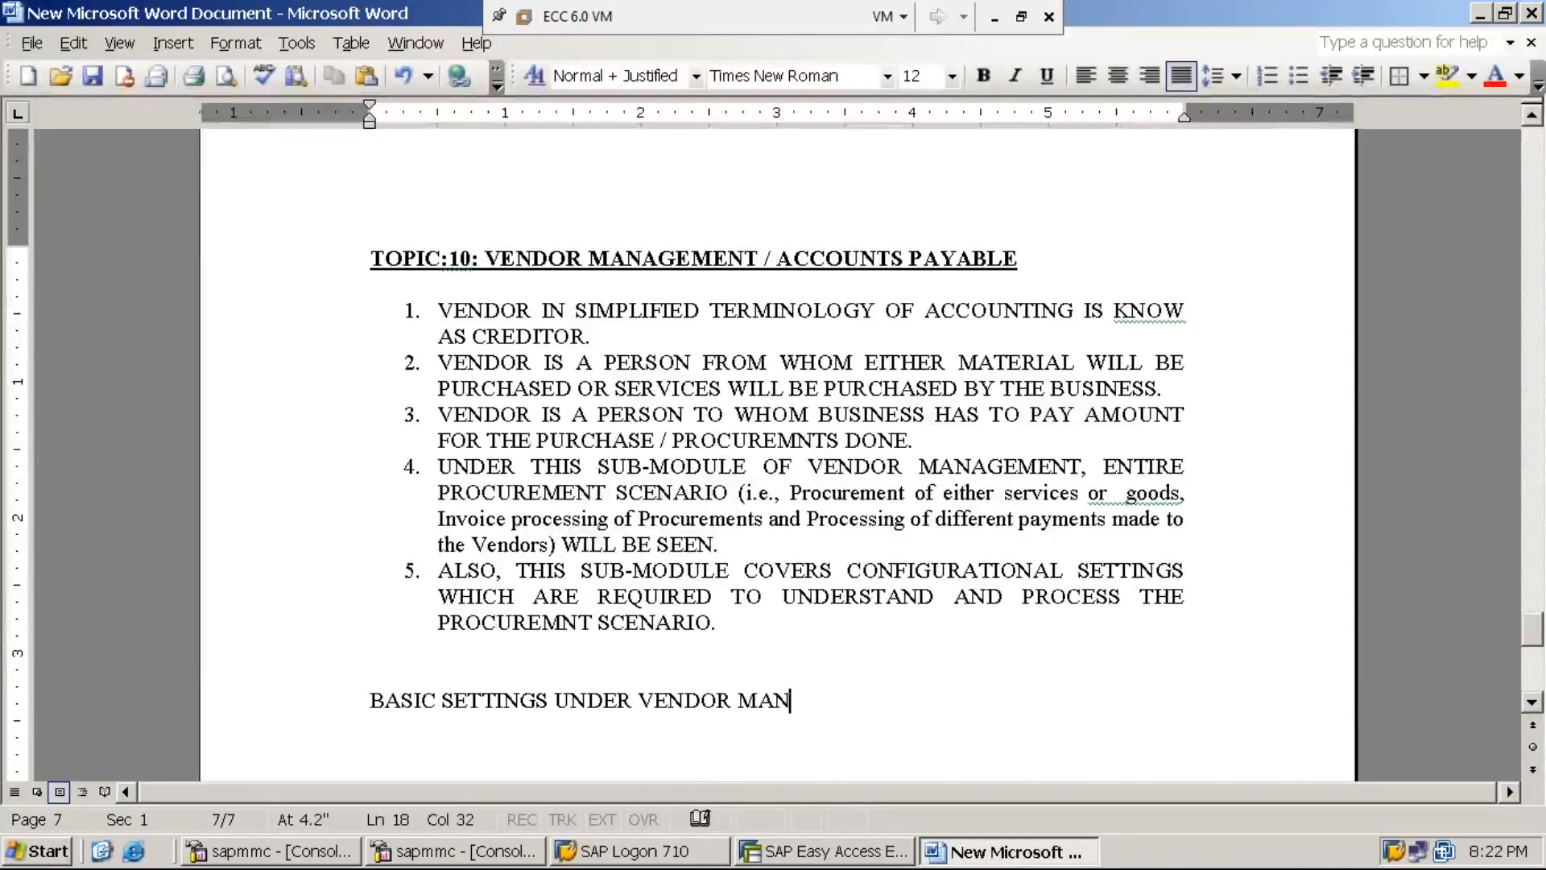
{"action": "type", "text": "AGEMENT:"}
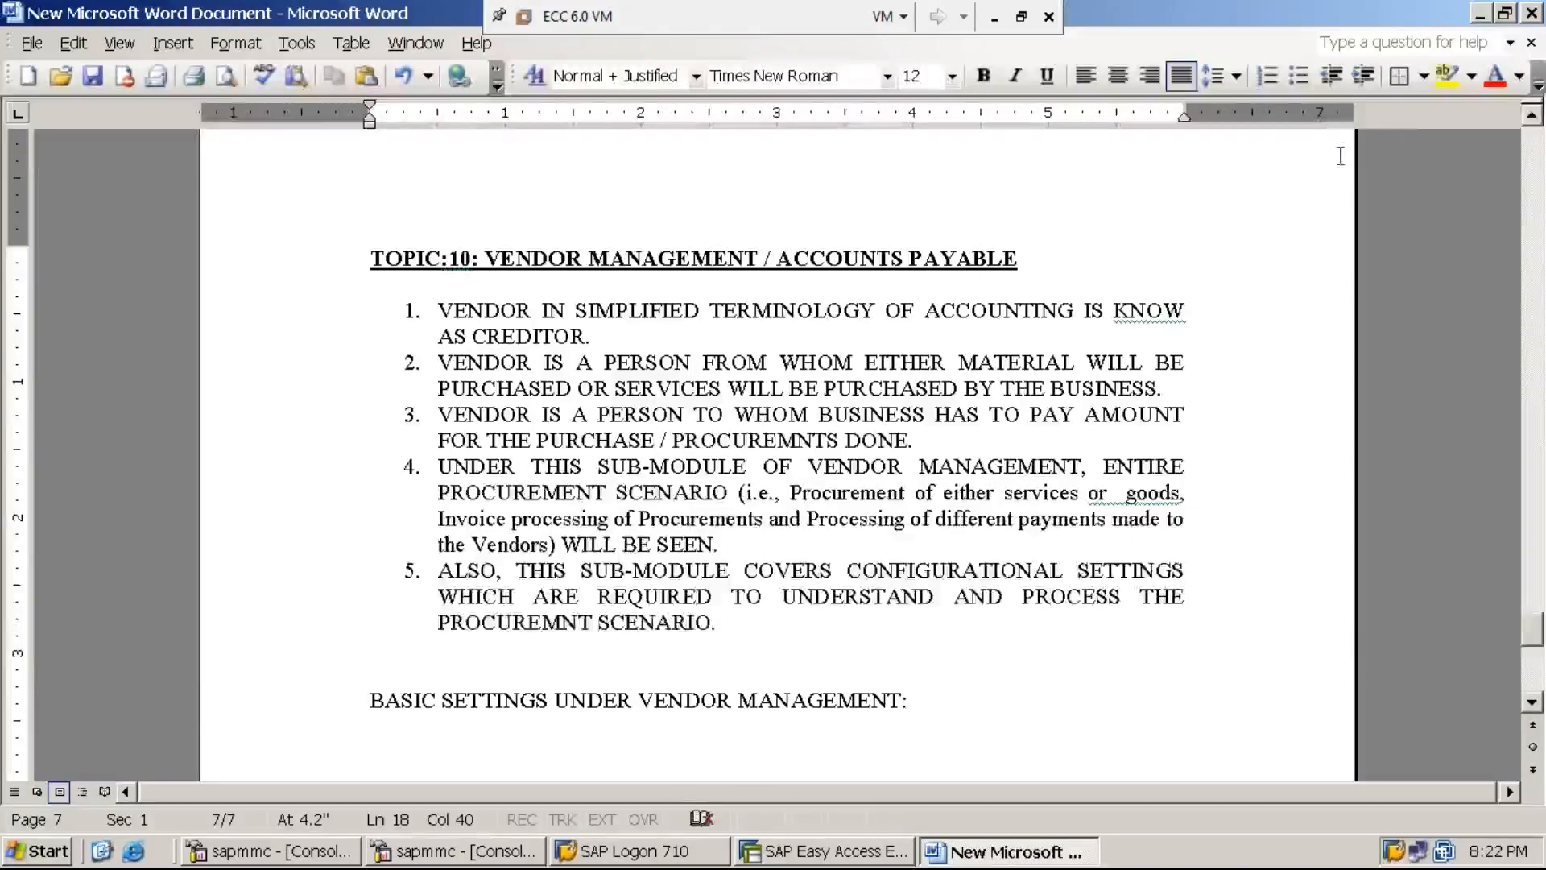
- Return to the Word notes in the ECC 6.0 VM and add a line after 'BASIC SETTINGS UNDER VENDOR MANAGEMENT:'
{"action": "left_click", "coordinate": [1483, 17]}
{"action": "left_click", "coordinate": [996, 17]}
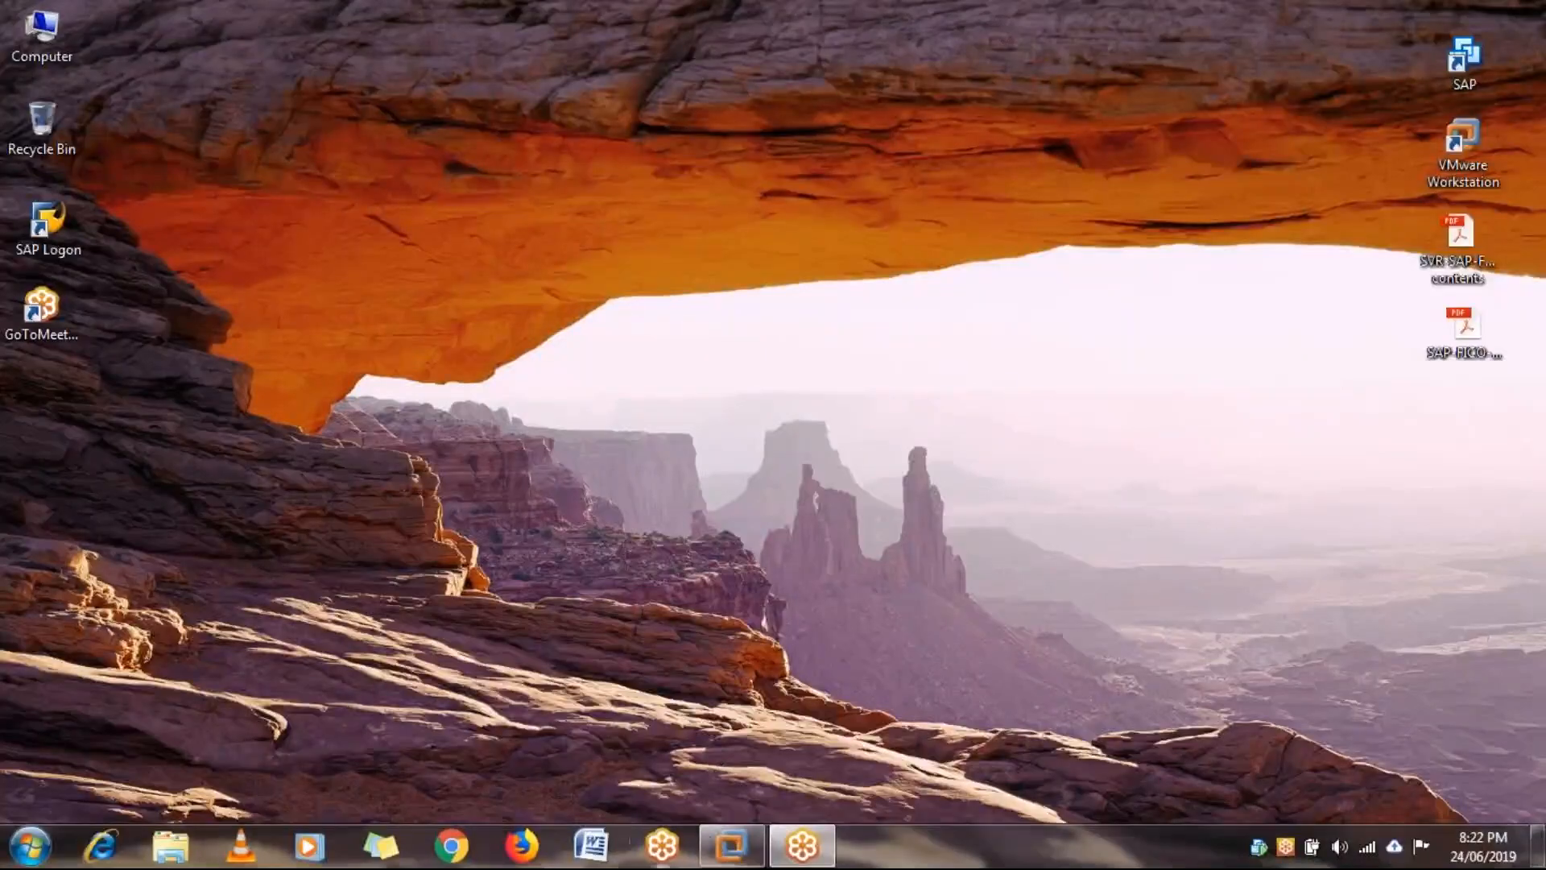
{"action": "mouse_move", "coordinate": [727, 851]}
{"action": "left_click", "coordinate": [778, 726]}
{"action": "left_click", "coordinate": [958, 851]}
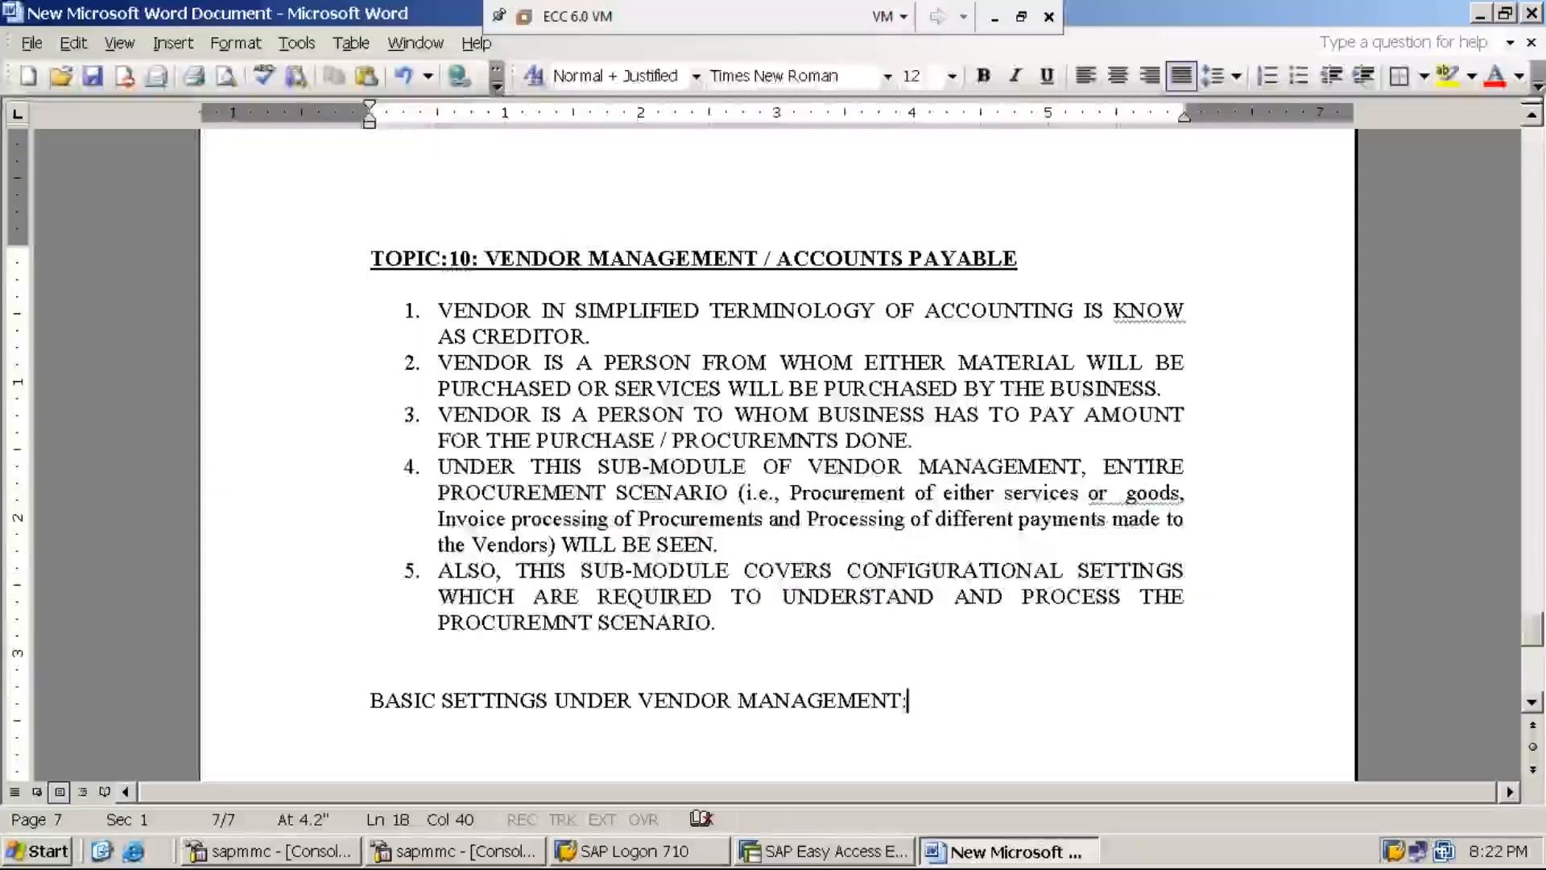
{"action": "key", "text": "Return"}
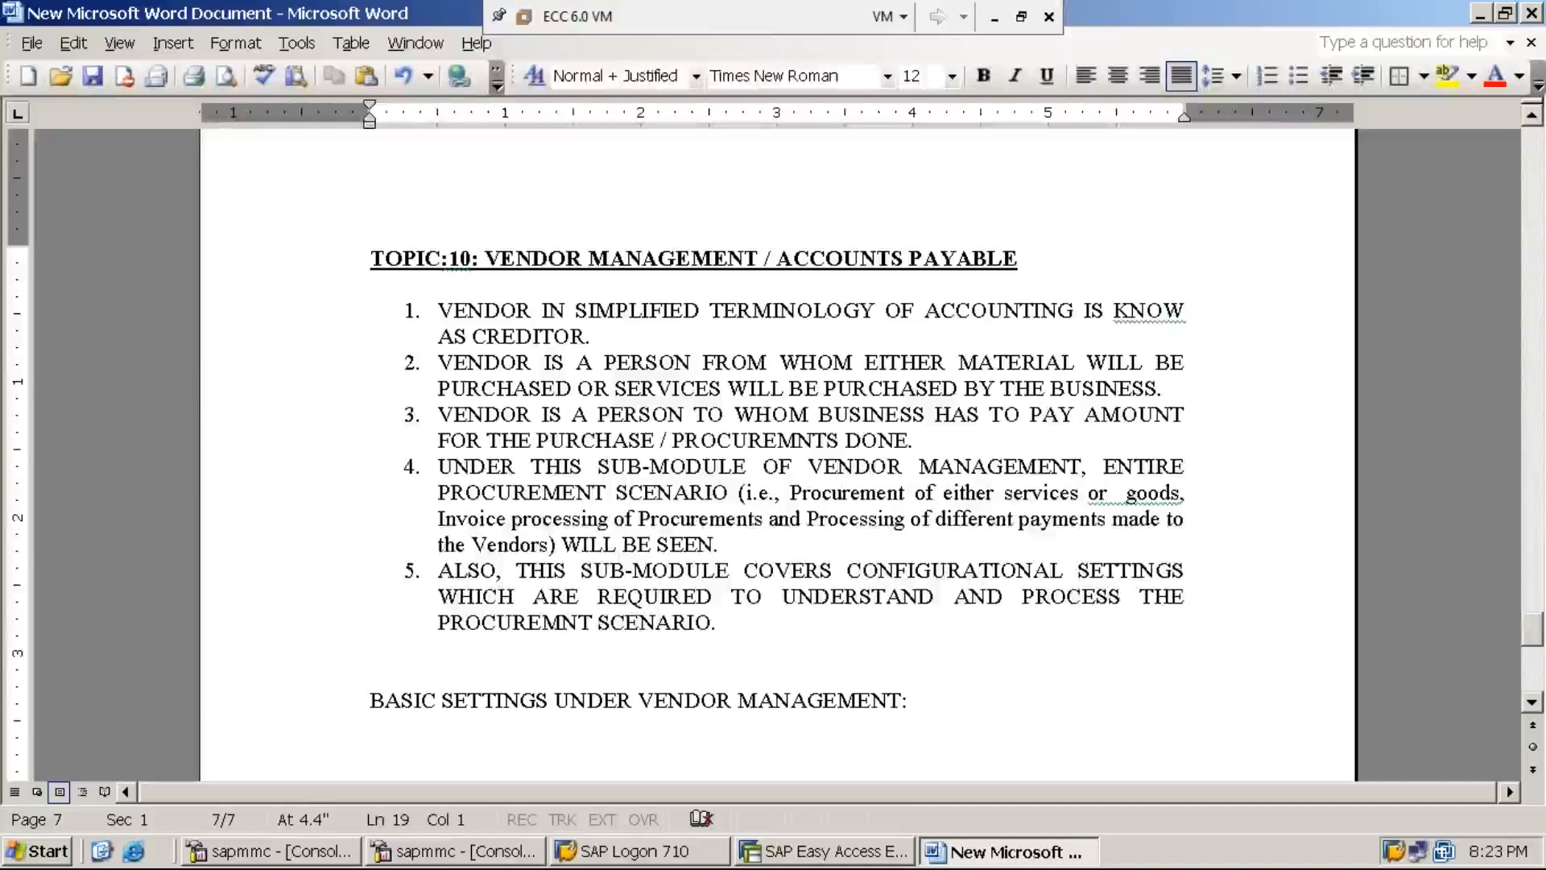
- Add a line below the heading reading 'STEP:1: CREATE / DEFINE VENDOR ACCOUNT GROUP USING OBD3'
{"action": "key", "text": "Return"}
{"action": "type", "text": "ST"}
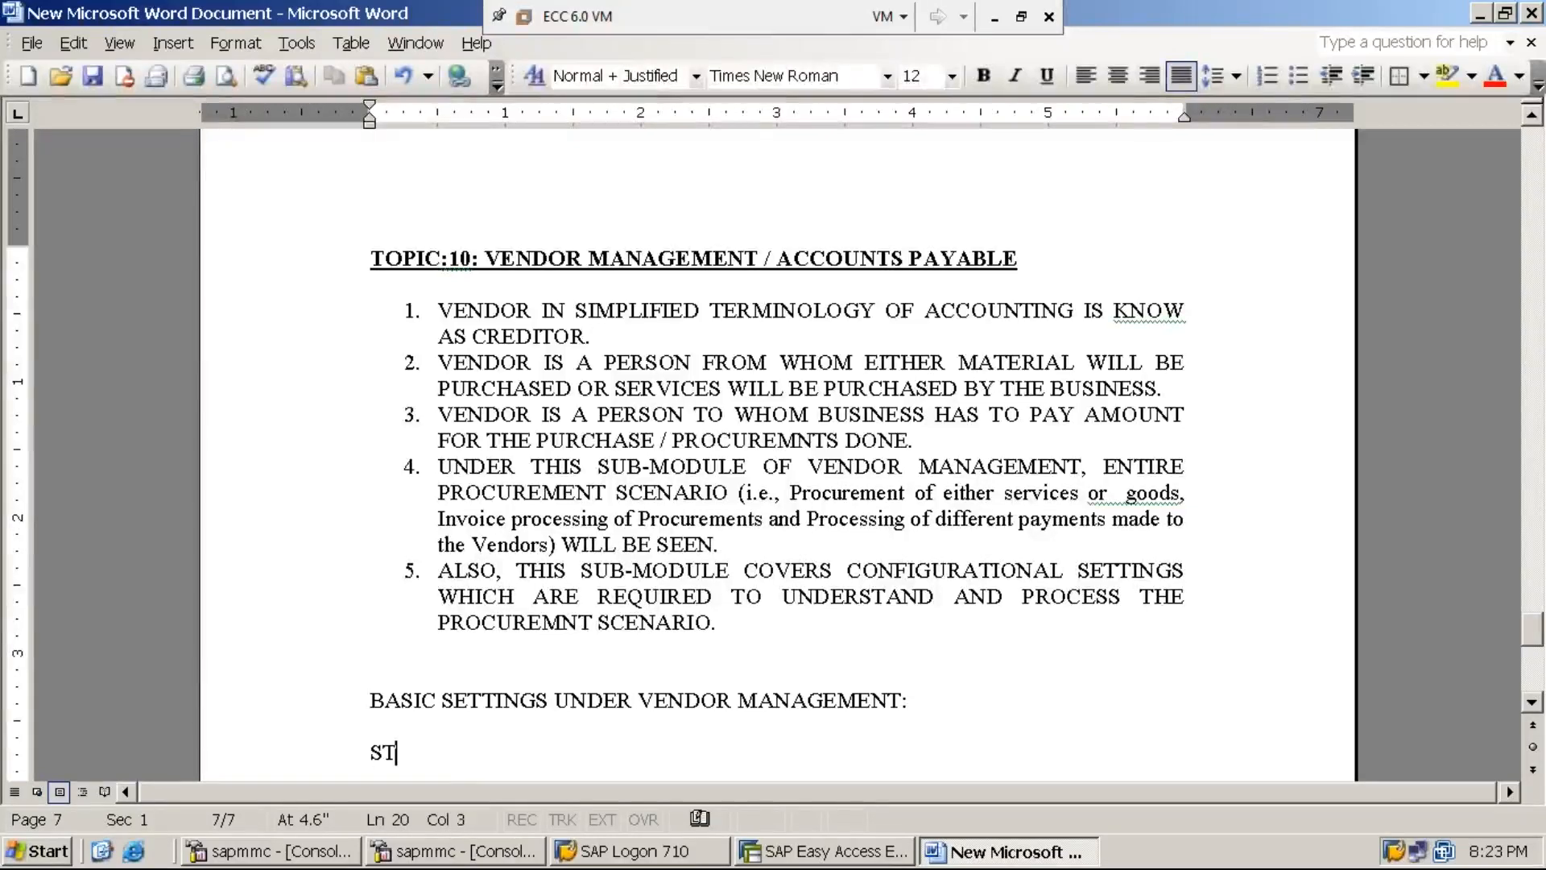
{"action": "type", "text": "EP:1:"}
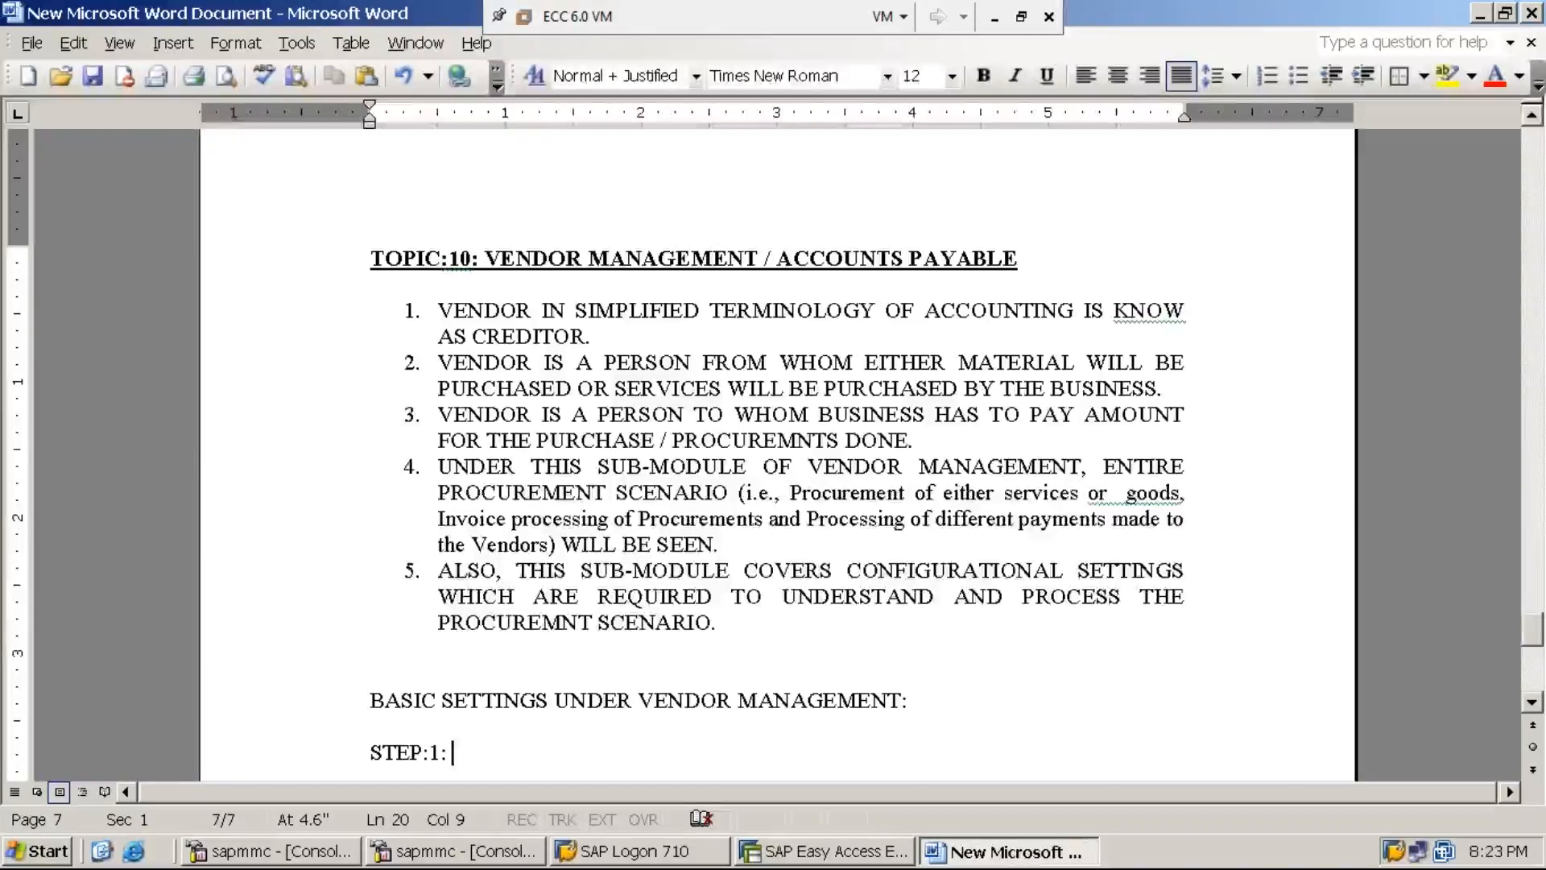
{"action": "type", "text": "CR"}
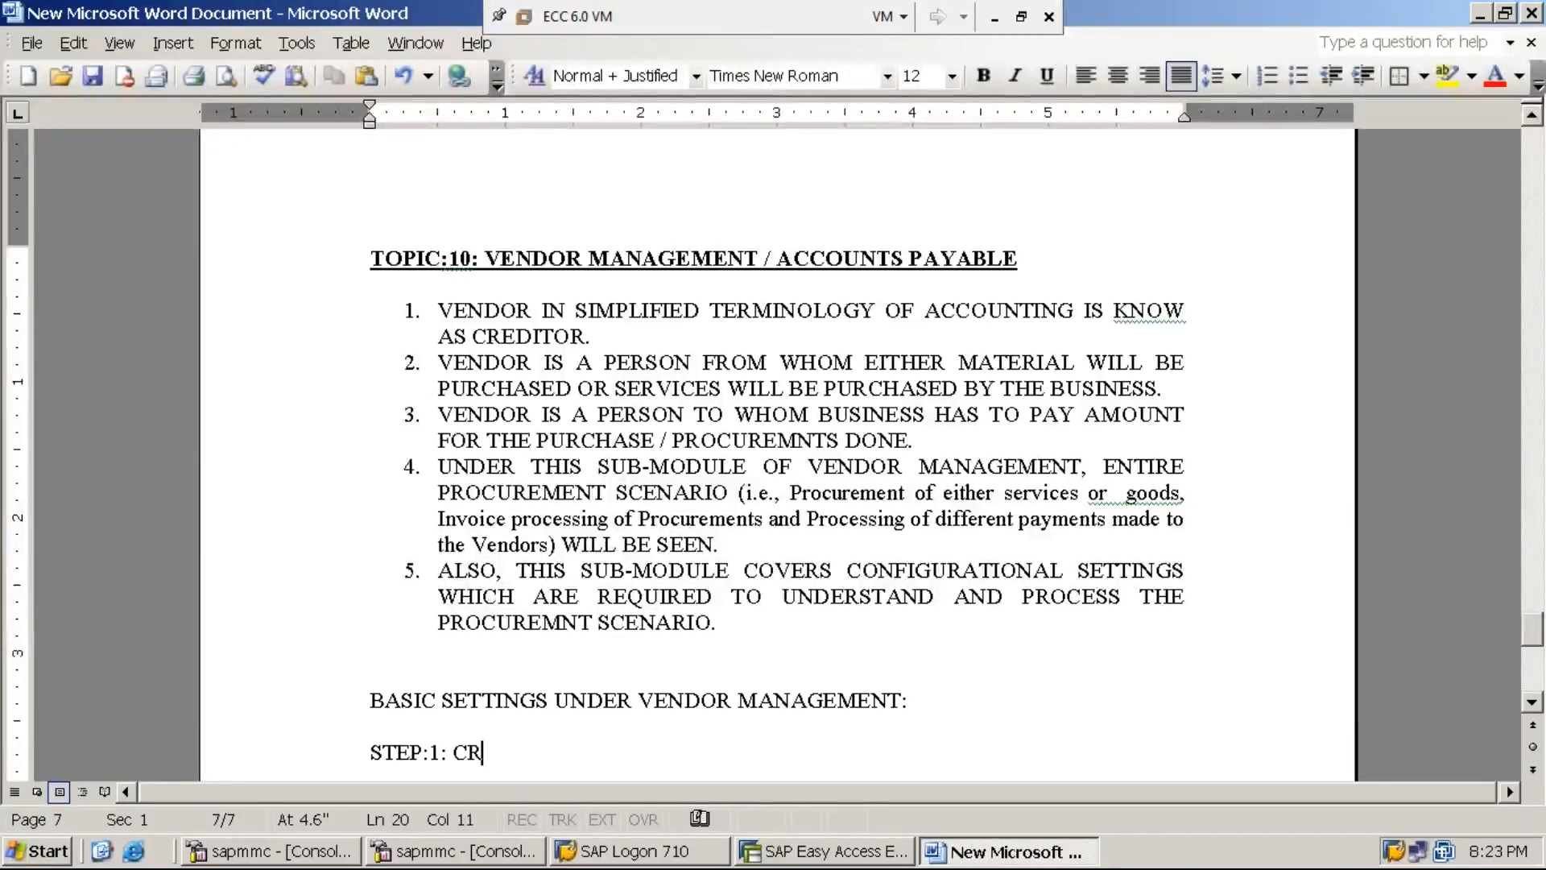
{"action": "type", "text": "EATE /"}
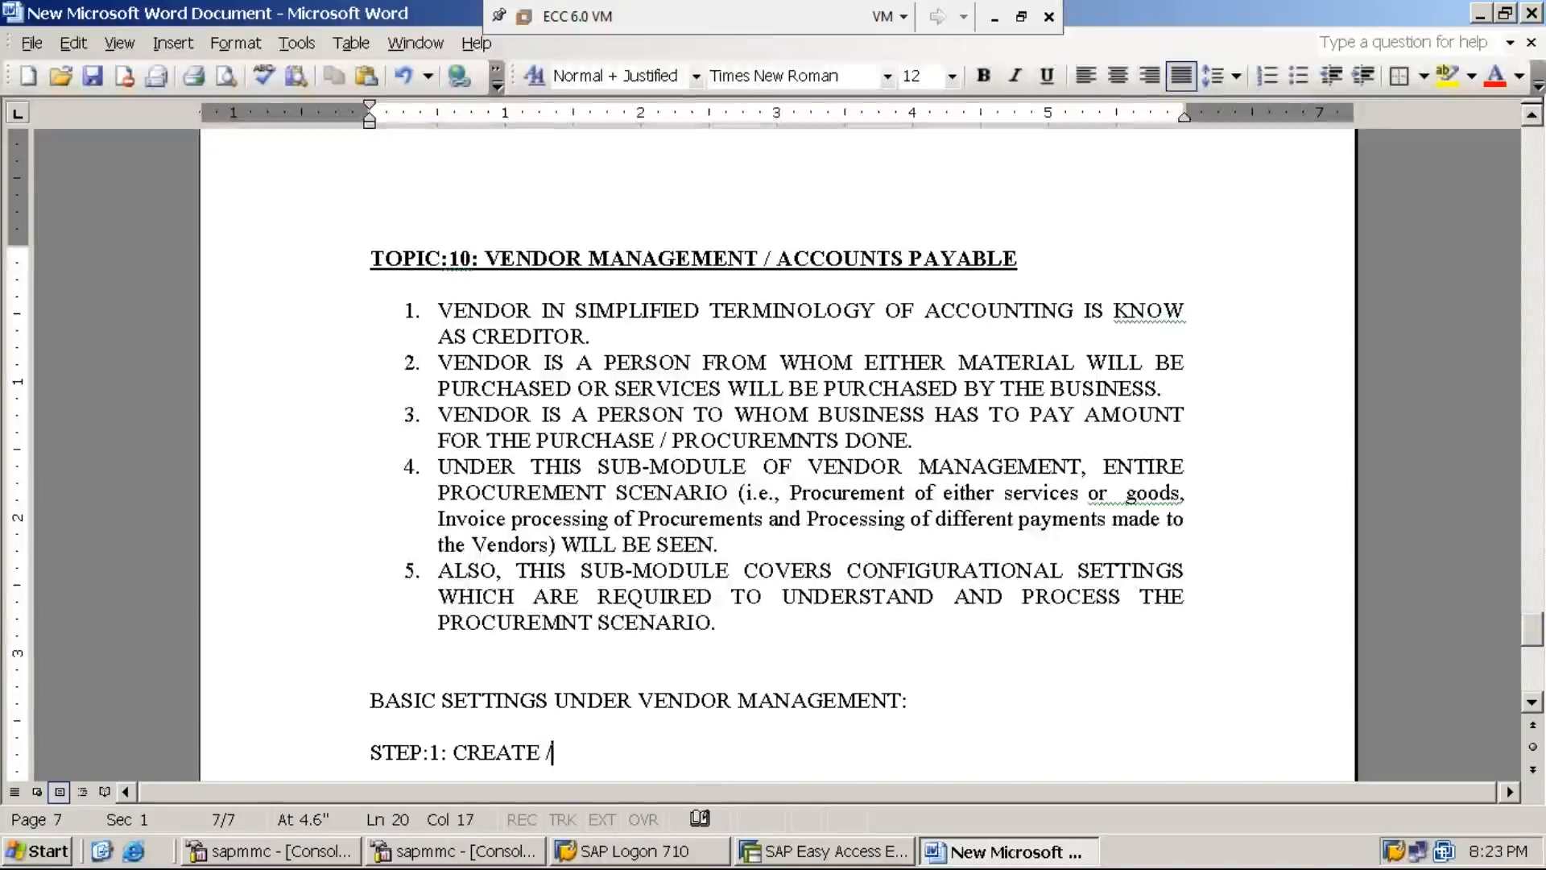
{"action": "type", "text": " DEFINE V"}
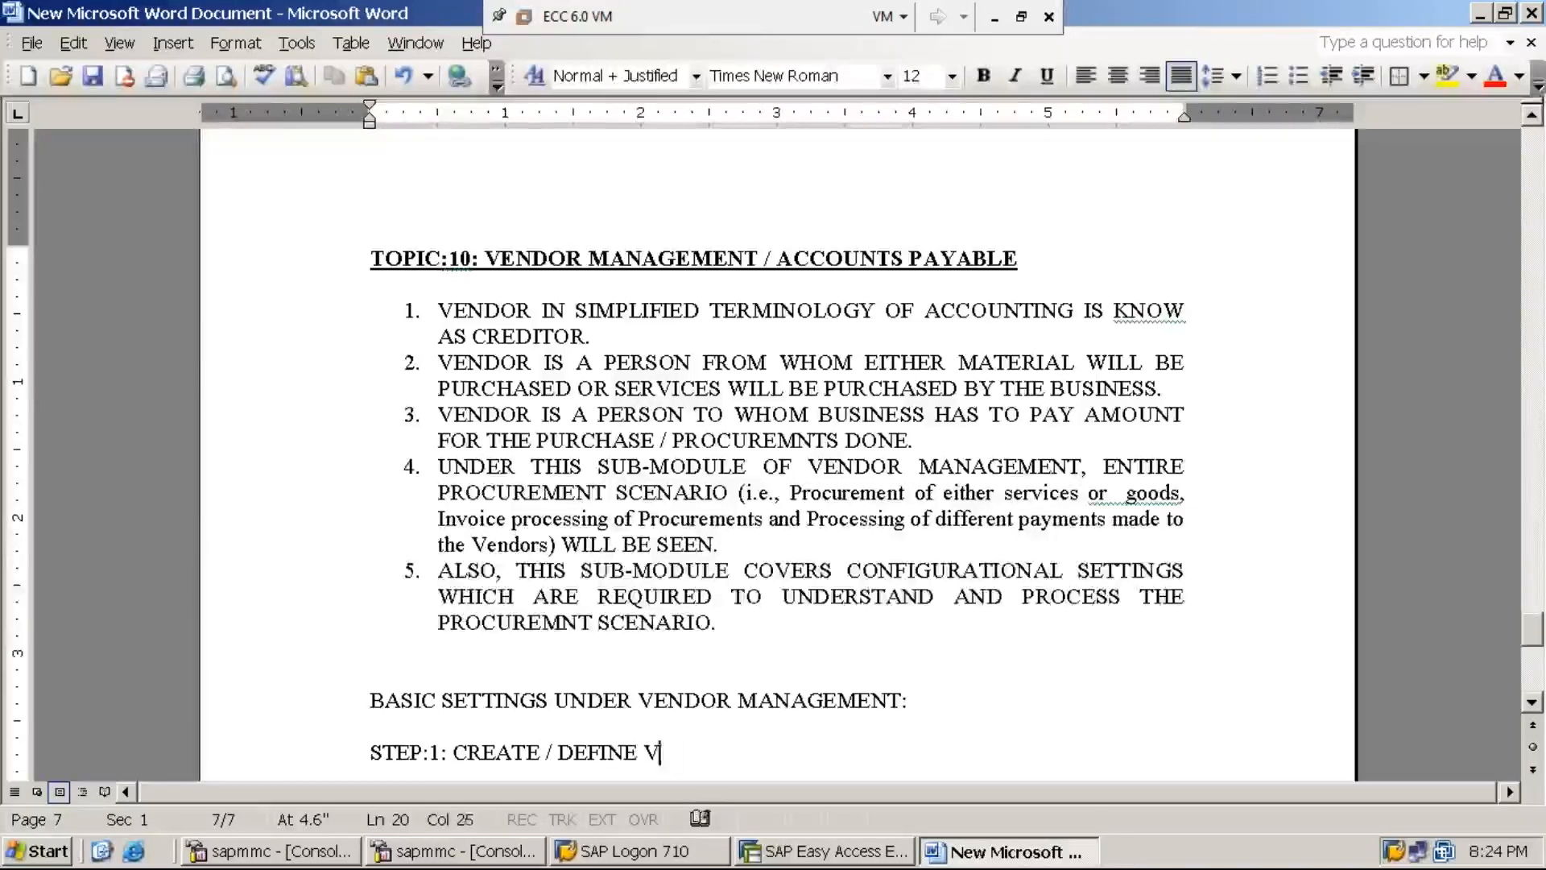
{"action": "type", "text": "ENDOR ACCO"}
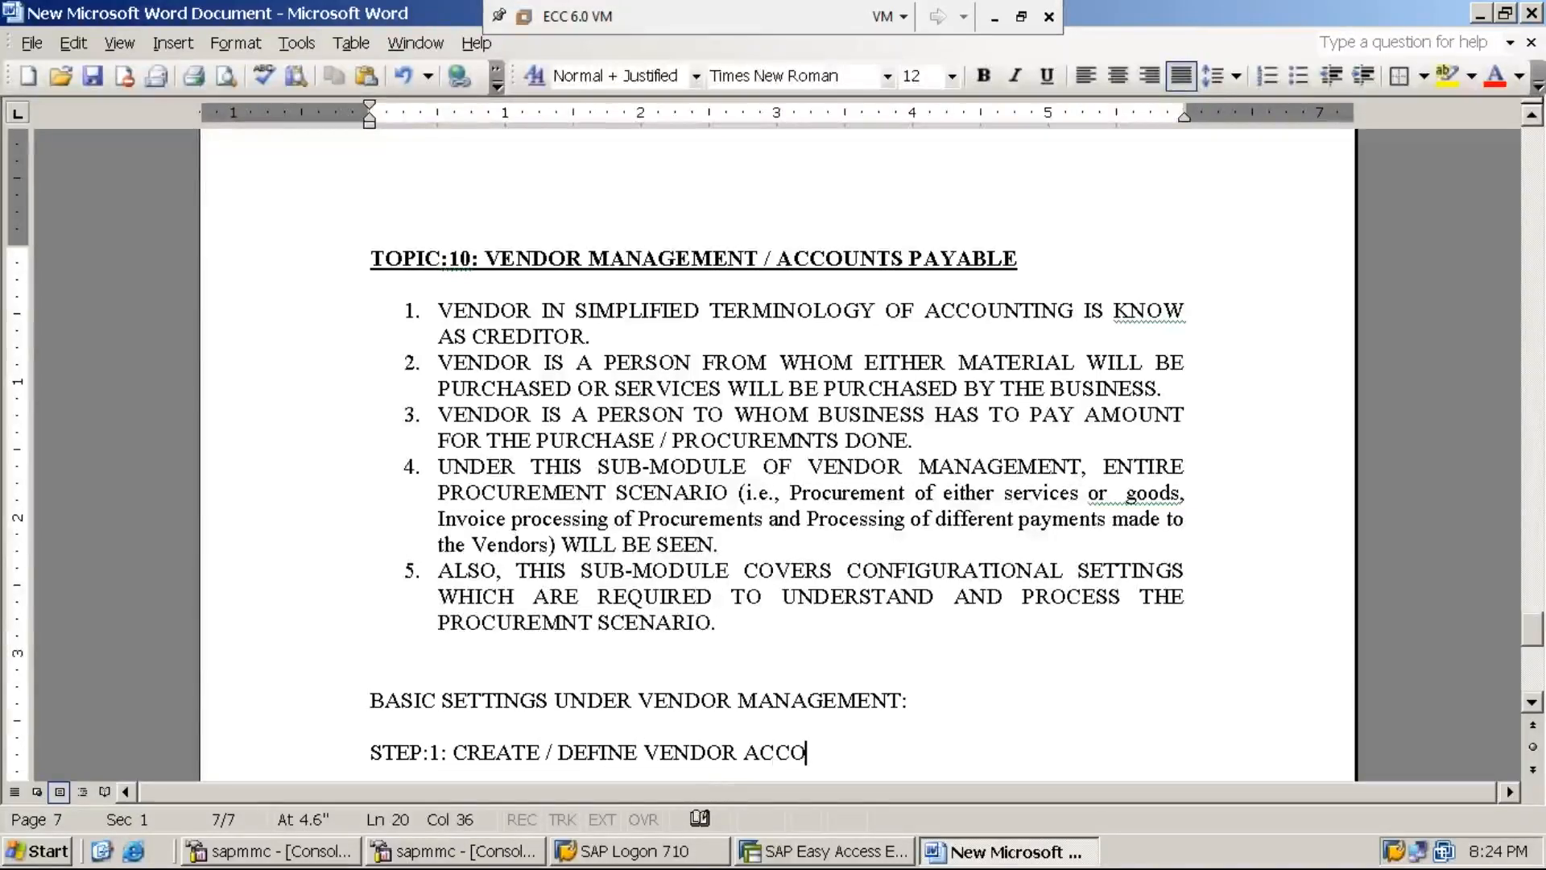
{"action": "type", "text": "UNT GROUP "}
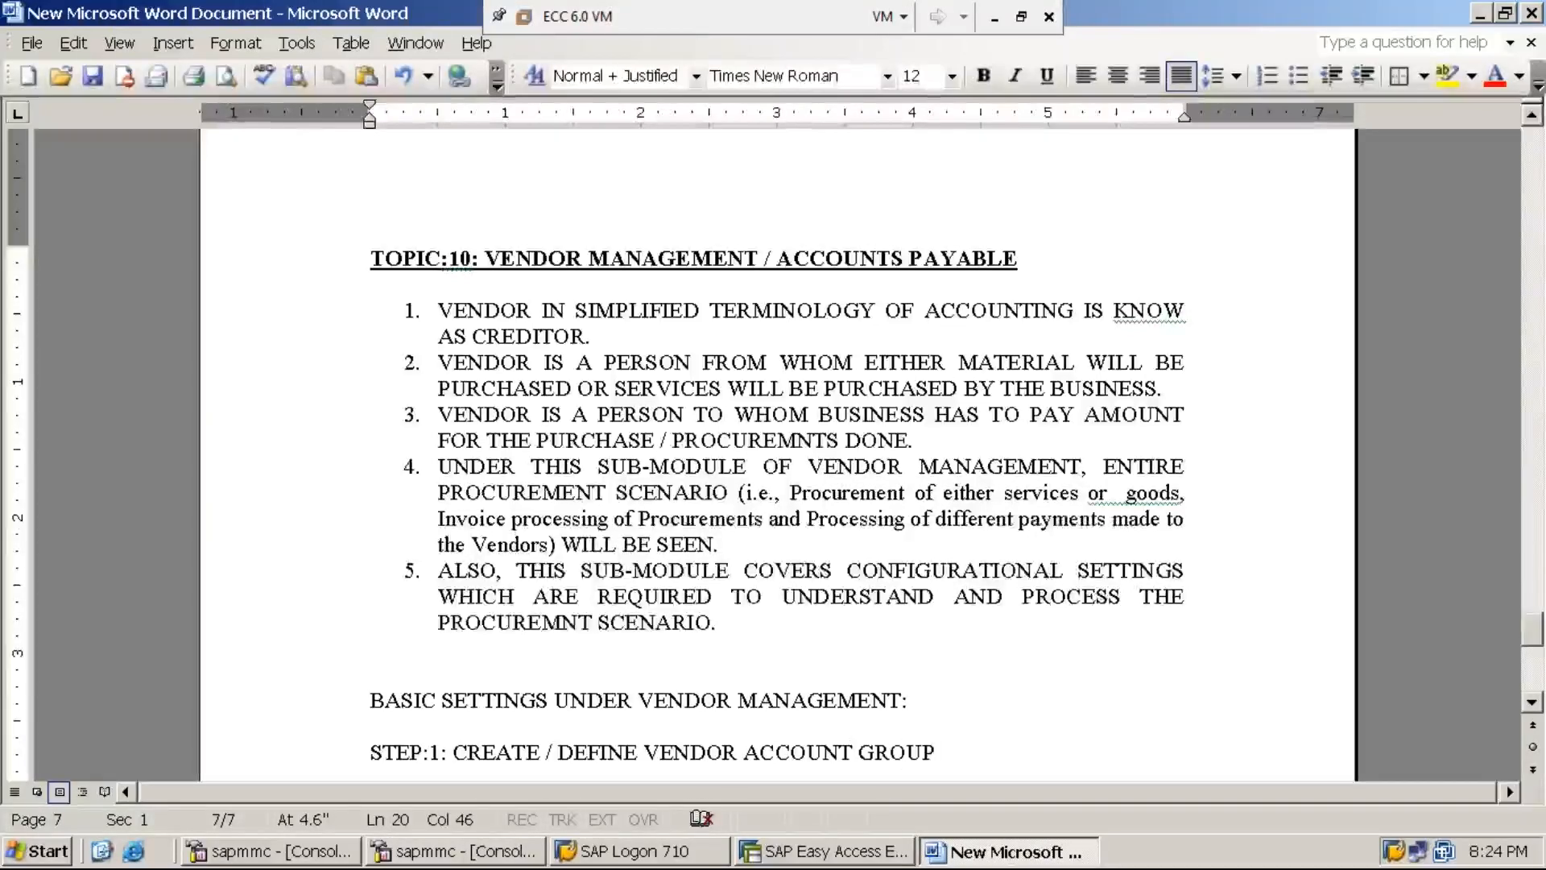
{"action": "type", "text": "USING "}
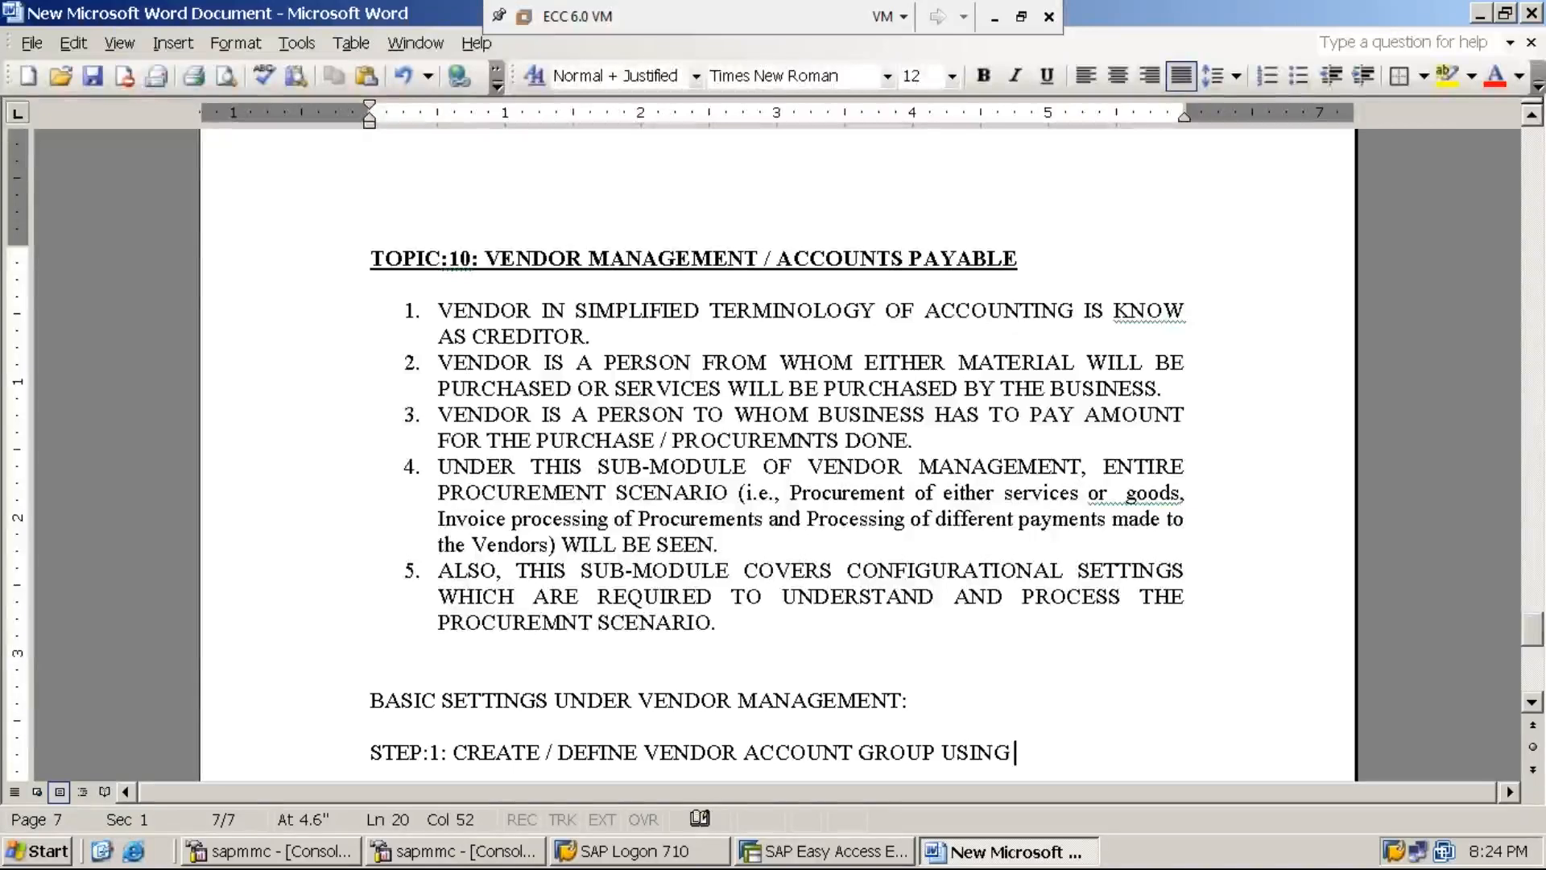
{"action": "type", "text": "OBD3"}
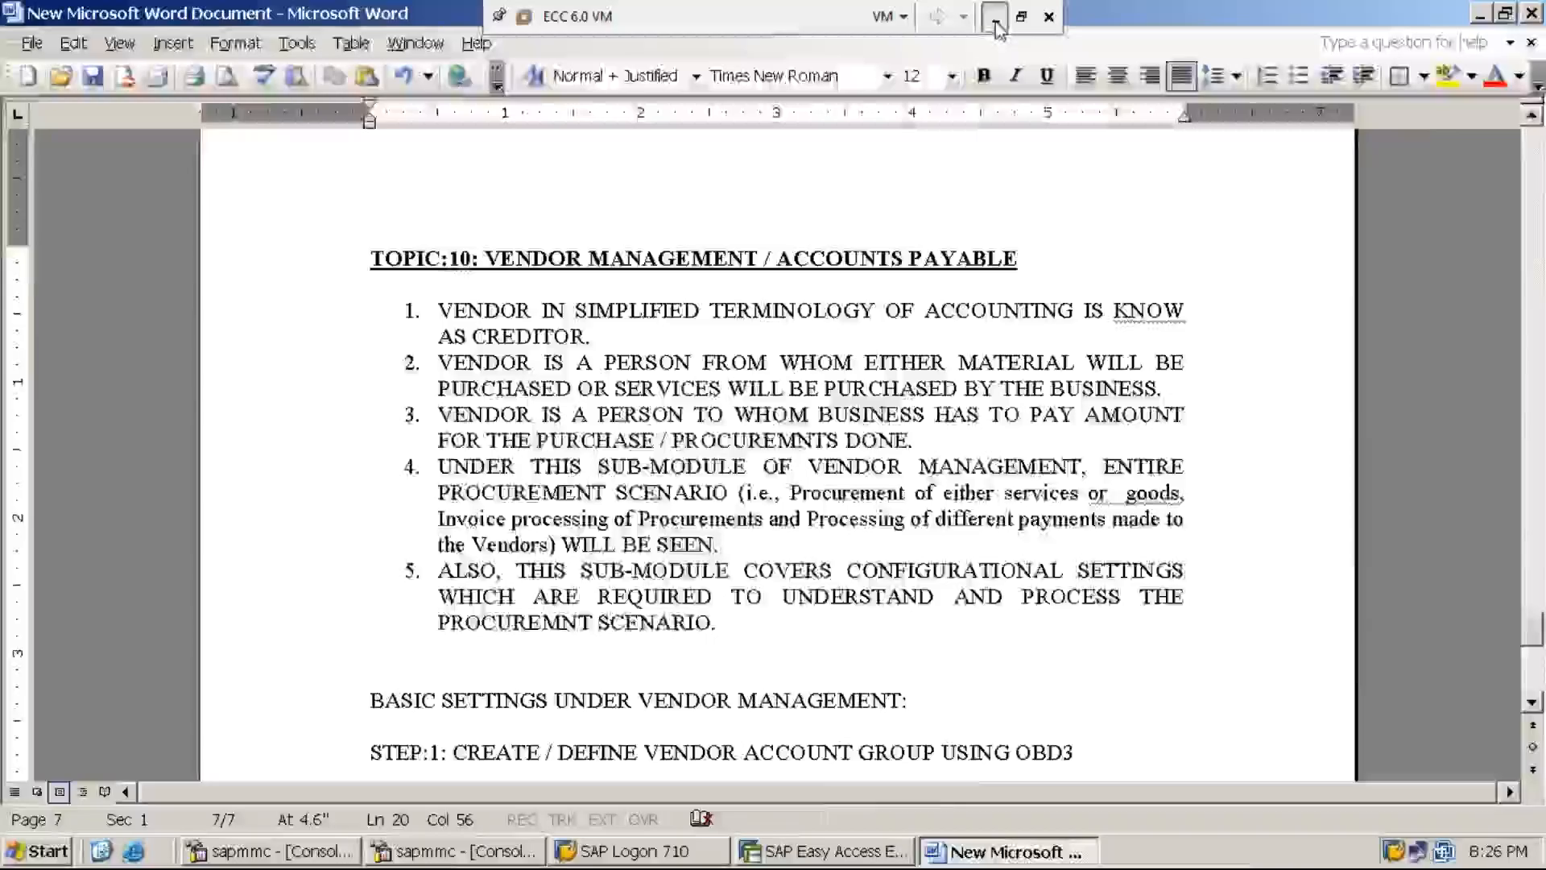
{"action": "left_click", "coordinate": [996, 18]}
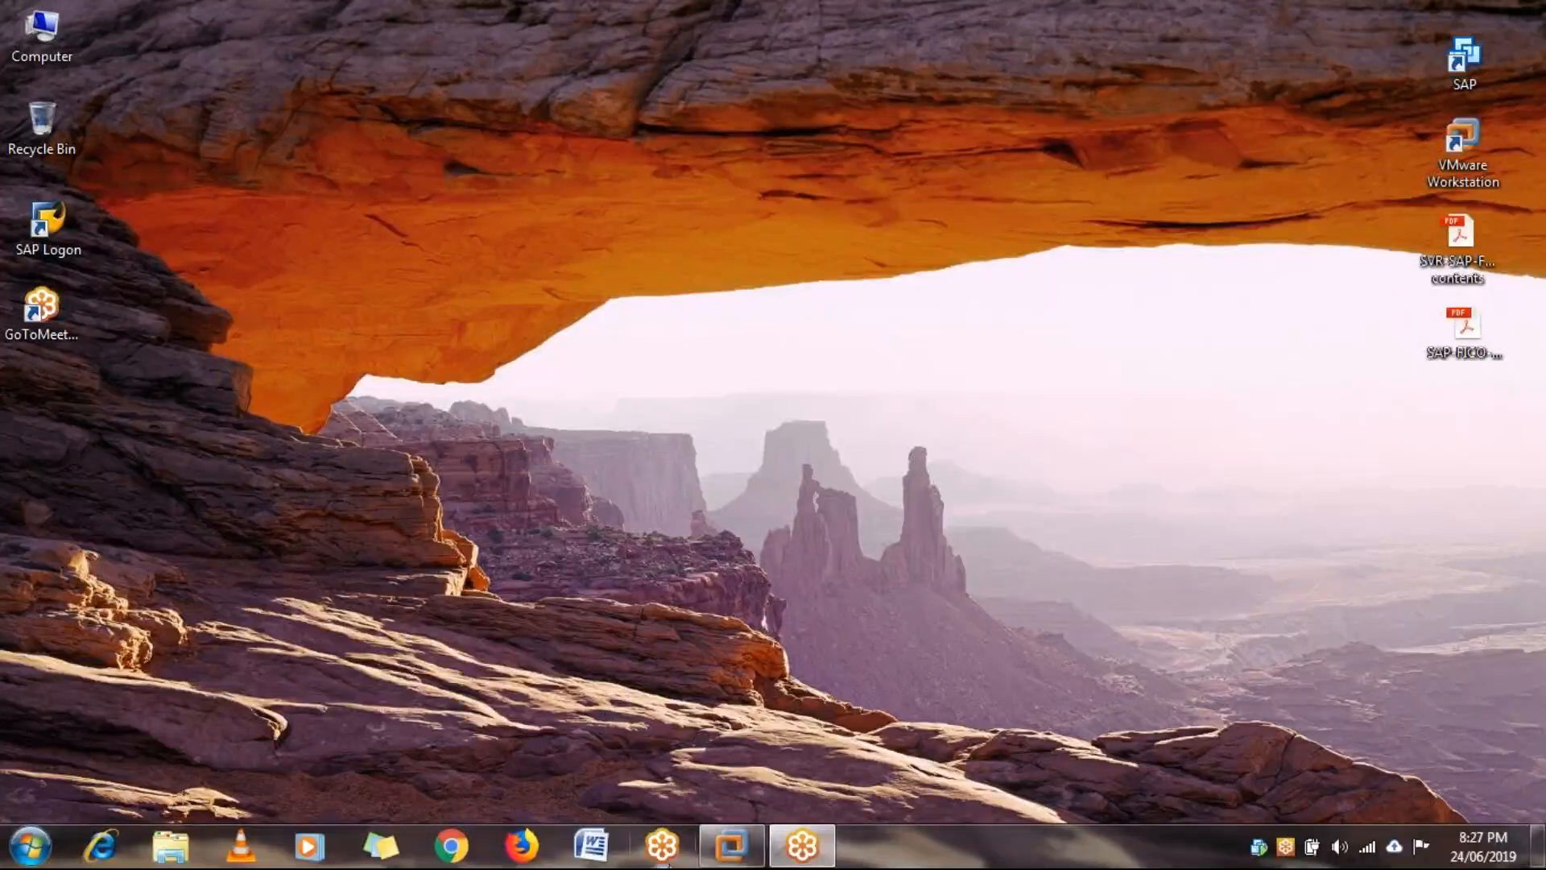
{"action": "left_click", "coordinate": [735, 850]}
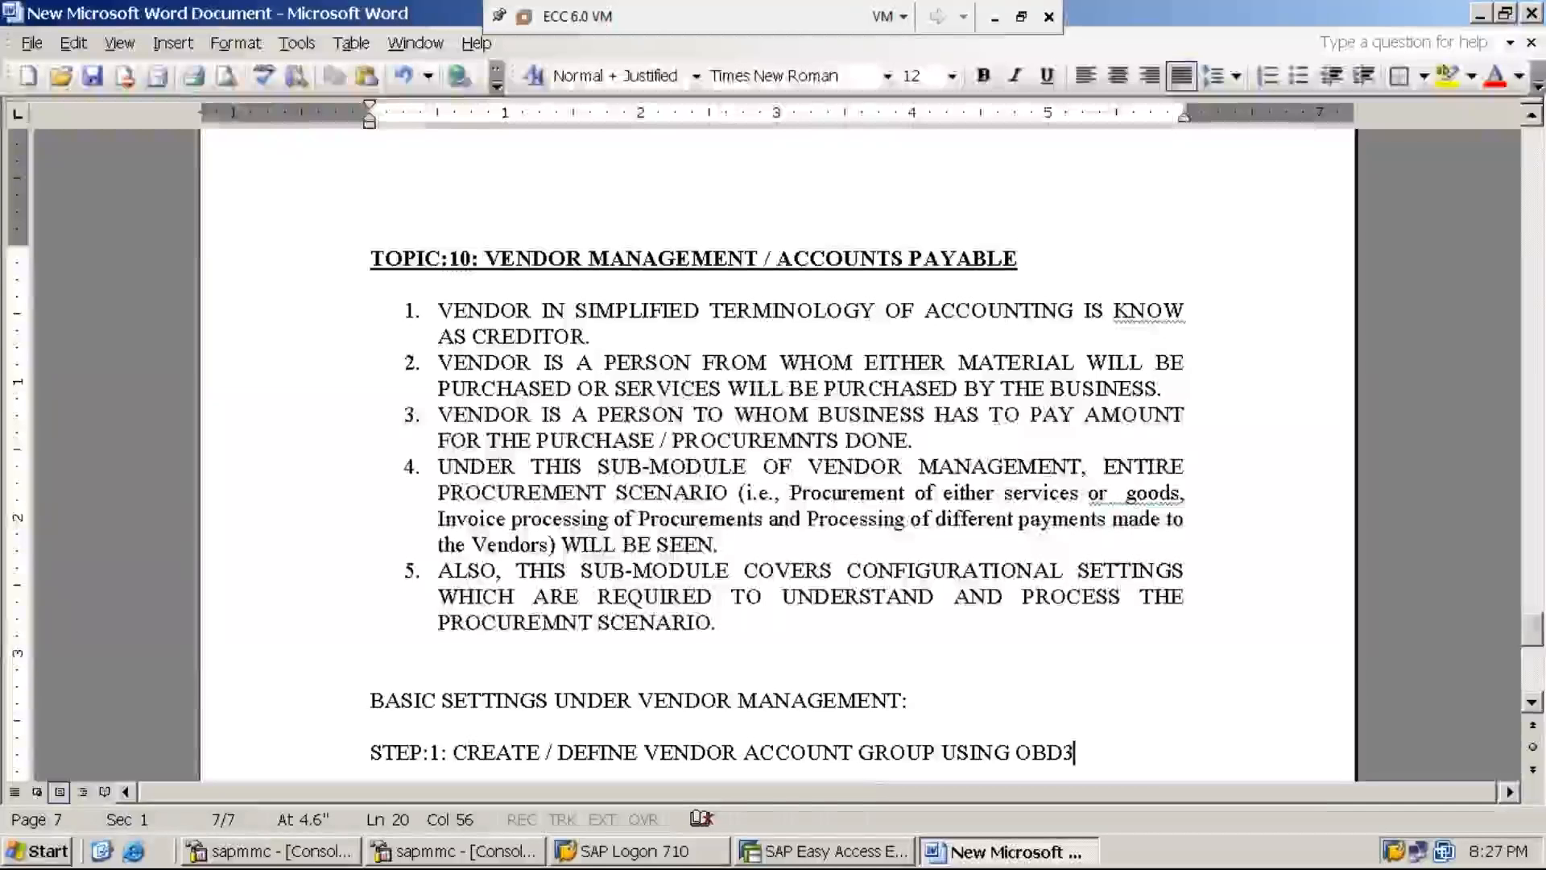
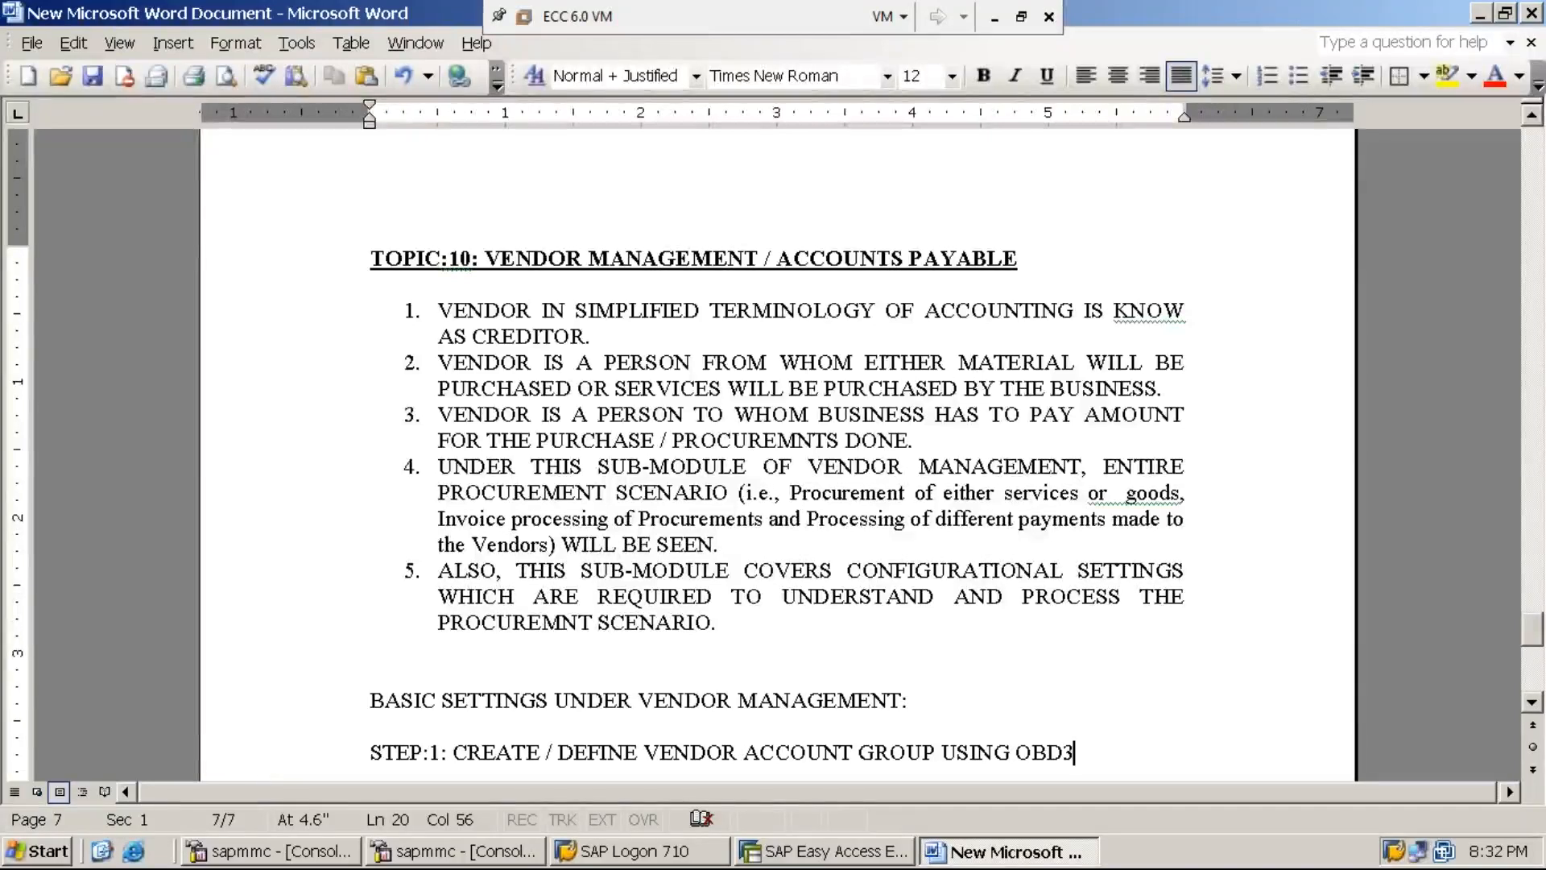
- Set the Word notes aside and bring the SAP Easy Access window to the front
{"action": "left_click", "coordinate": [1481, 17]}
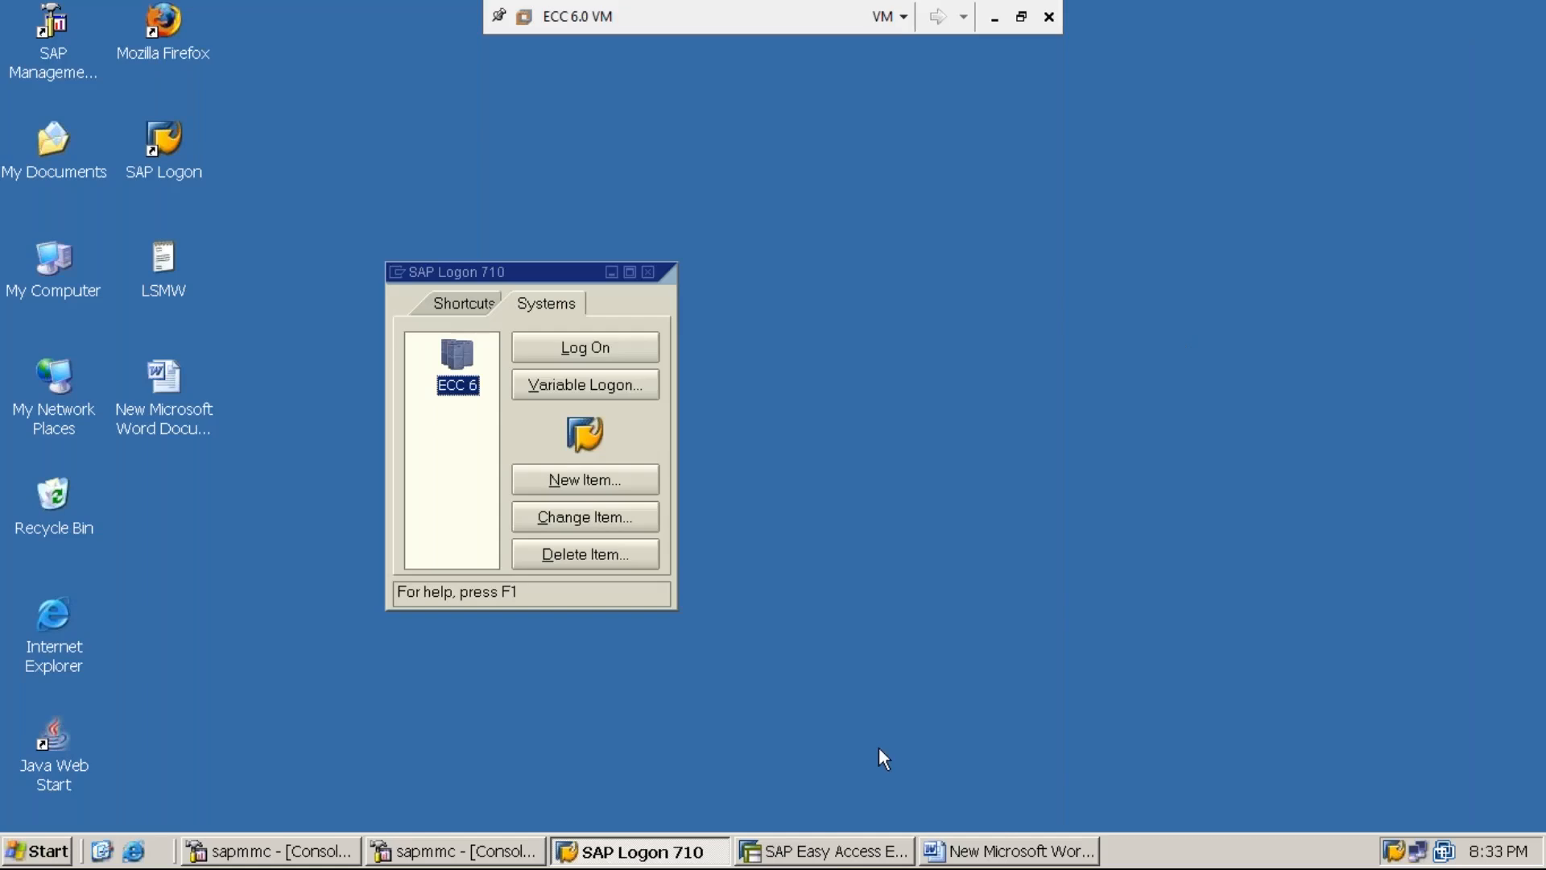
{"action": "left_click", "coordinate": [838, 851]}
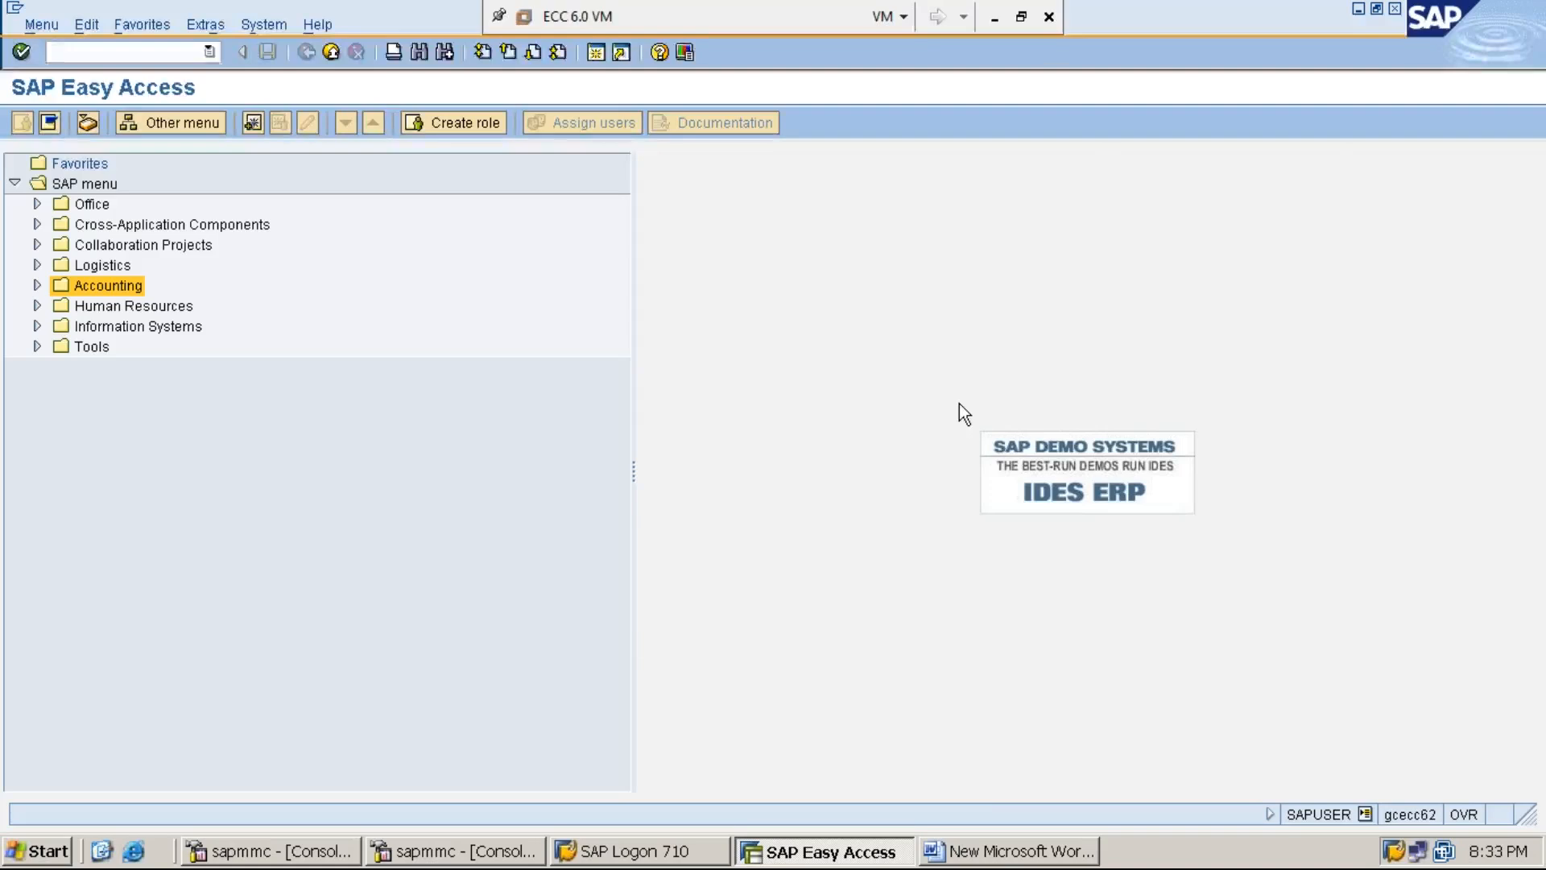
{"action": "left_click", "coordinate": [1008, 859]}
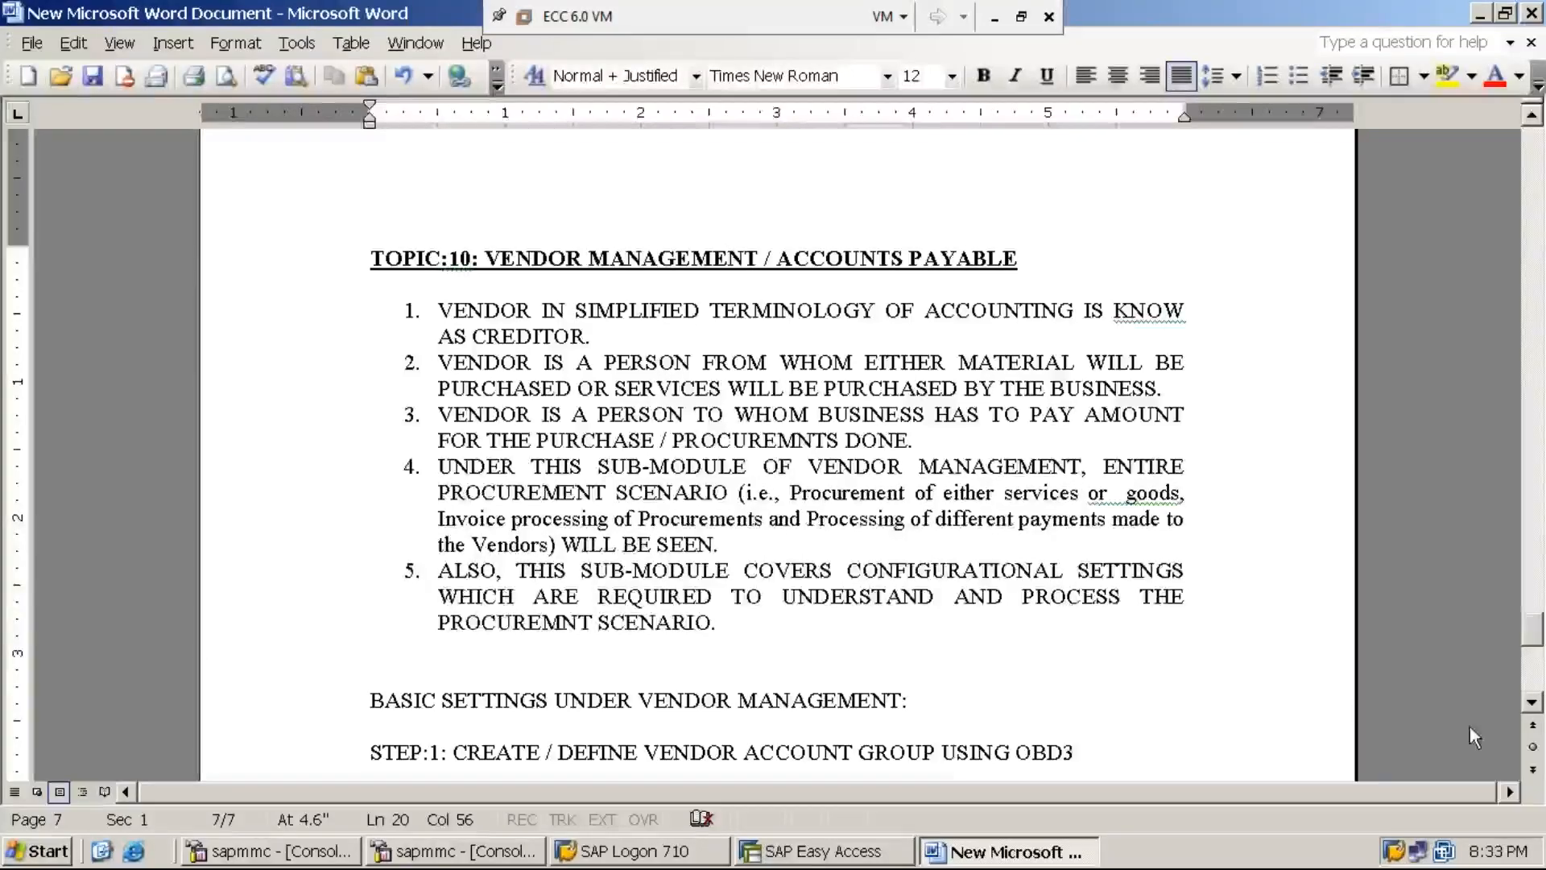
{"action": "left_click", "coordinate": [810, 856]}
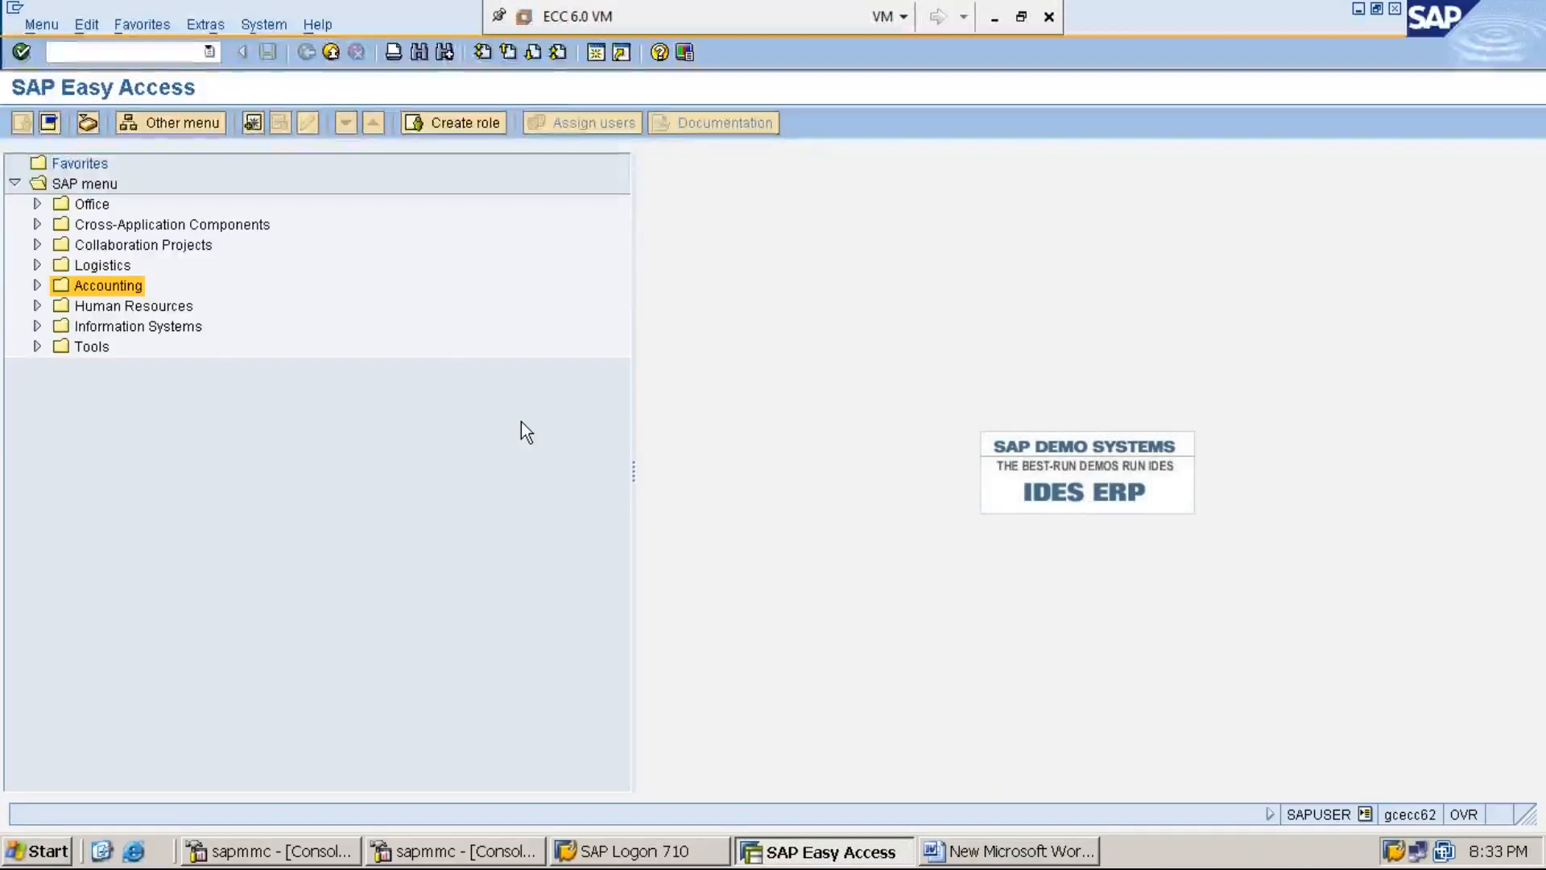
- Run transaction SPRO and request the SAP Reference IMG
{"action": "type", "text": "SPRO"}
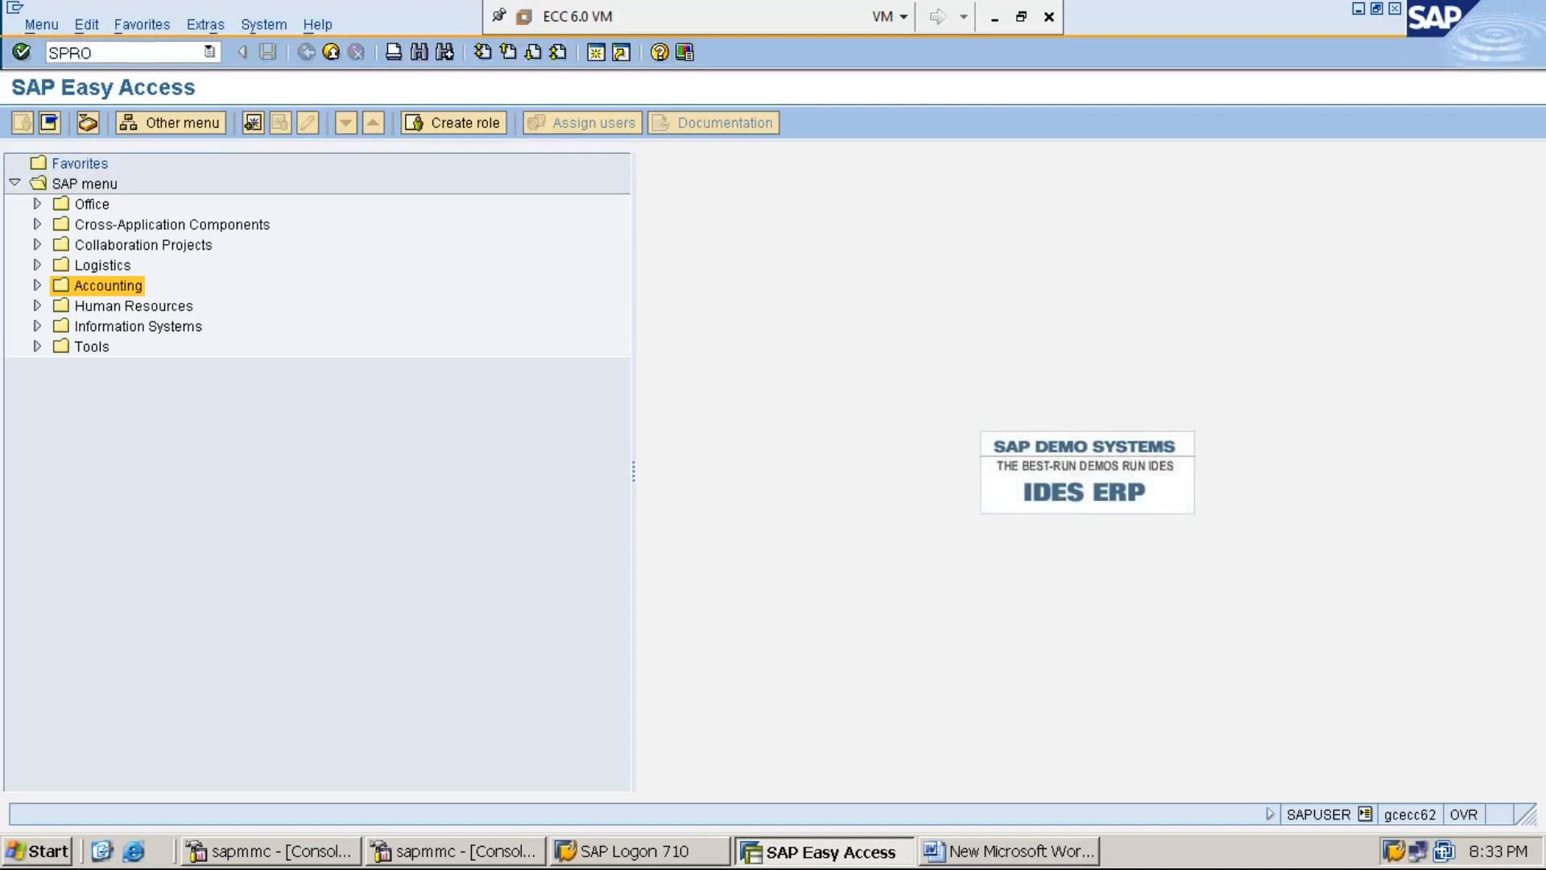
{"action": "key", "text": "Return"}
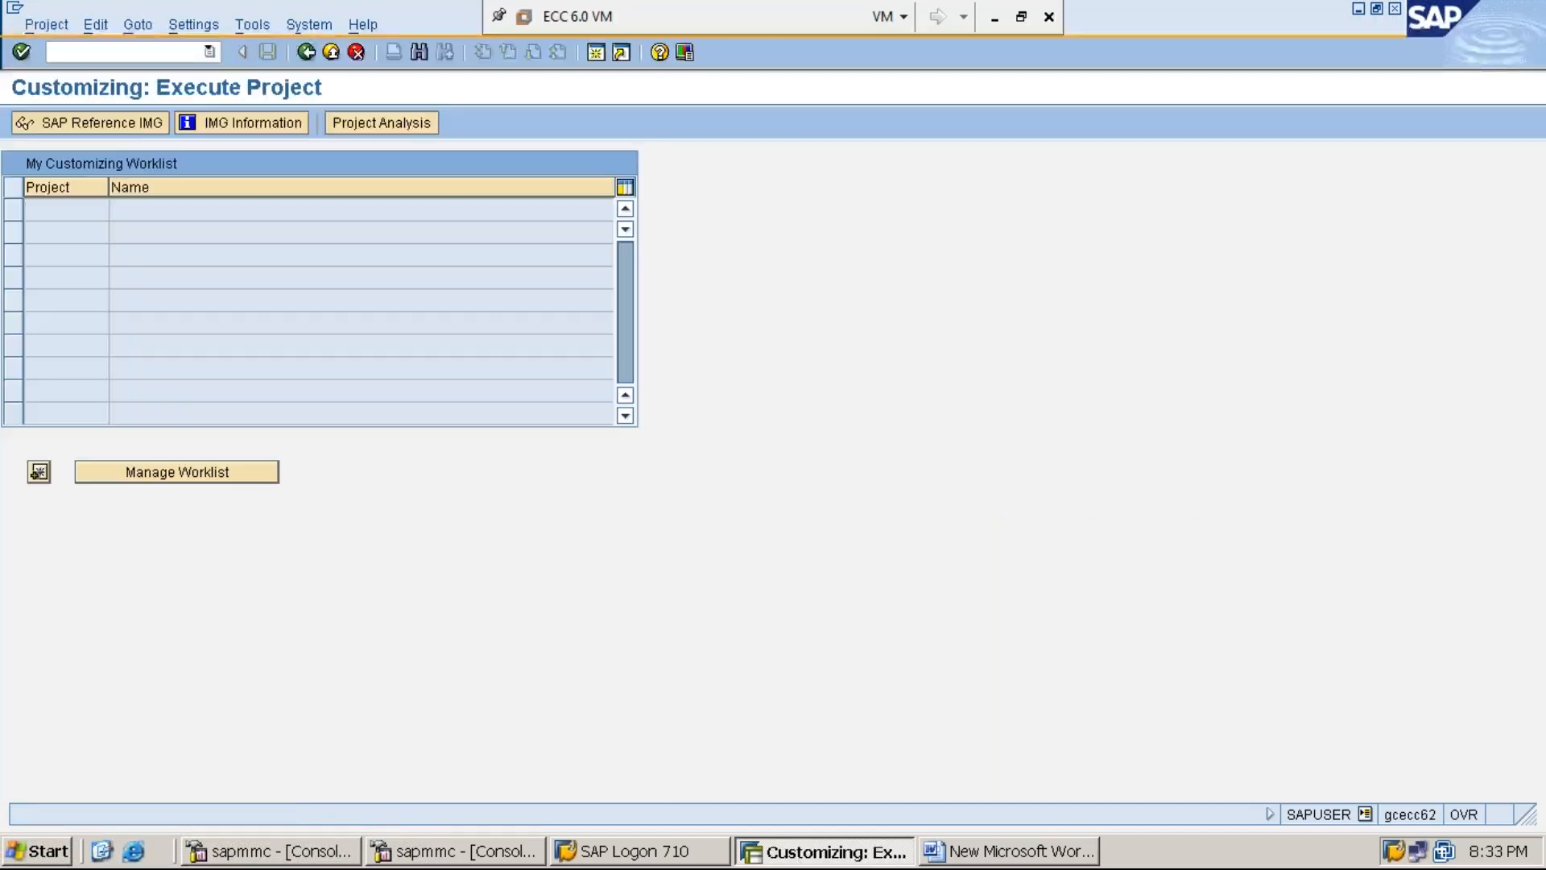
{"action": "left_click", "coordinate": [127, 128]}
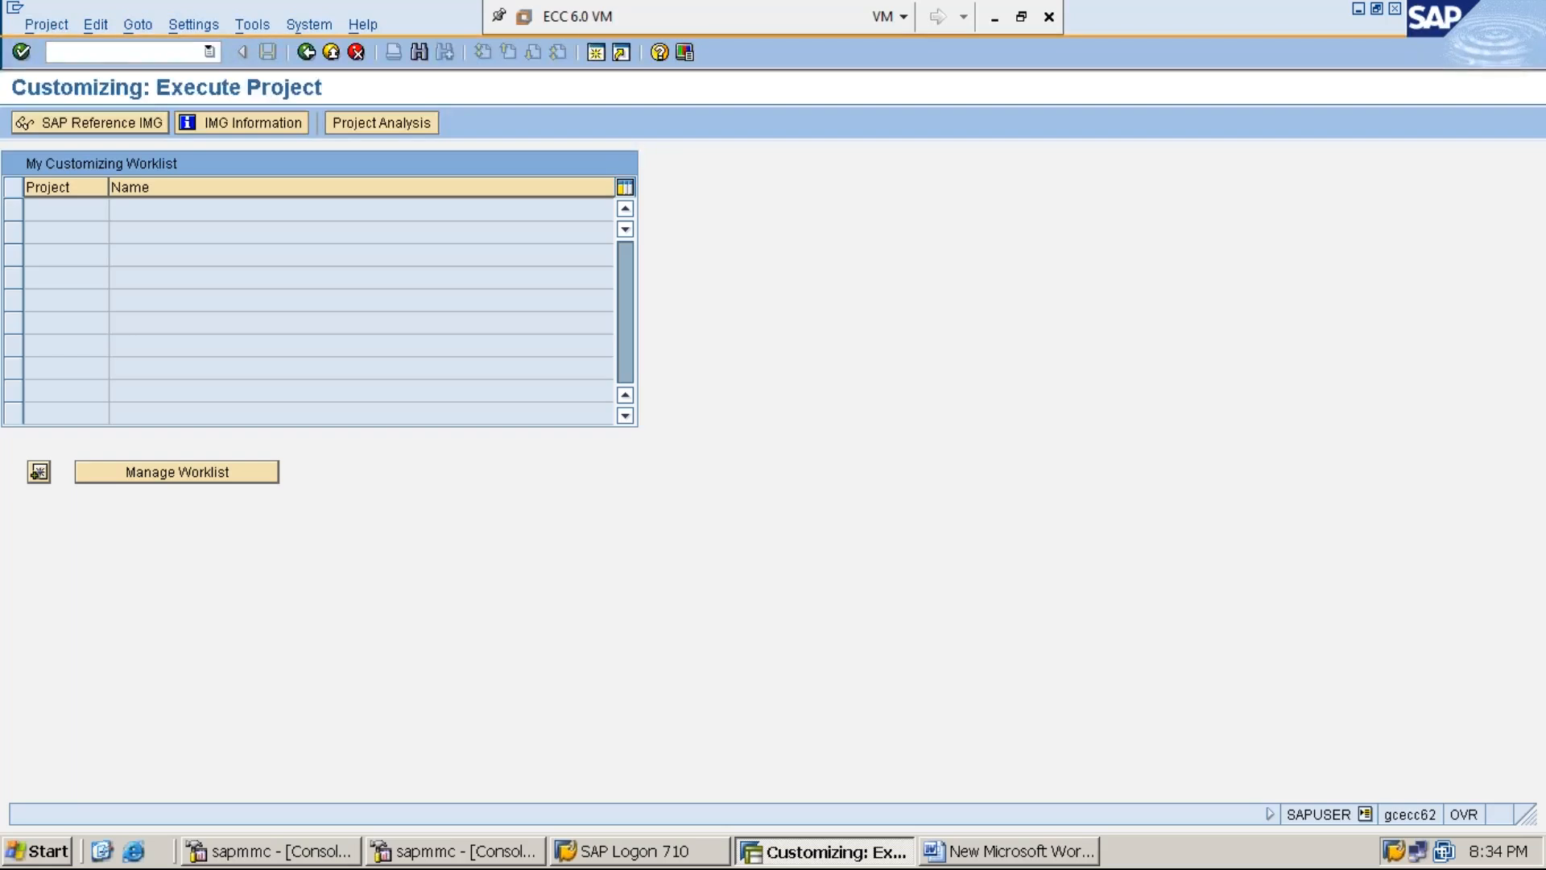
- Open the reference IMG and expand Financial Accounting to show its subareas
{"action": "key", "text": "F5"}
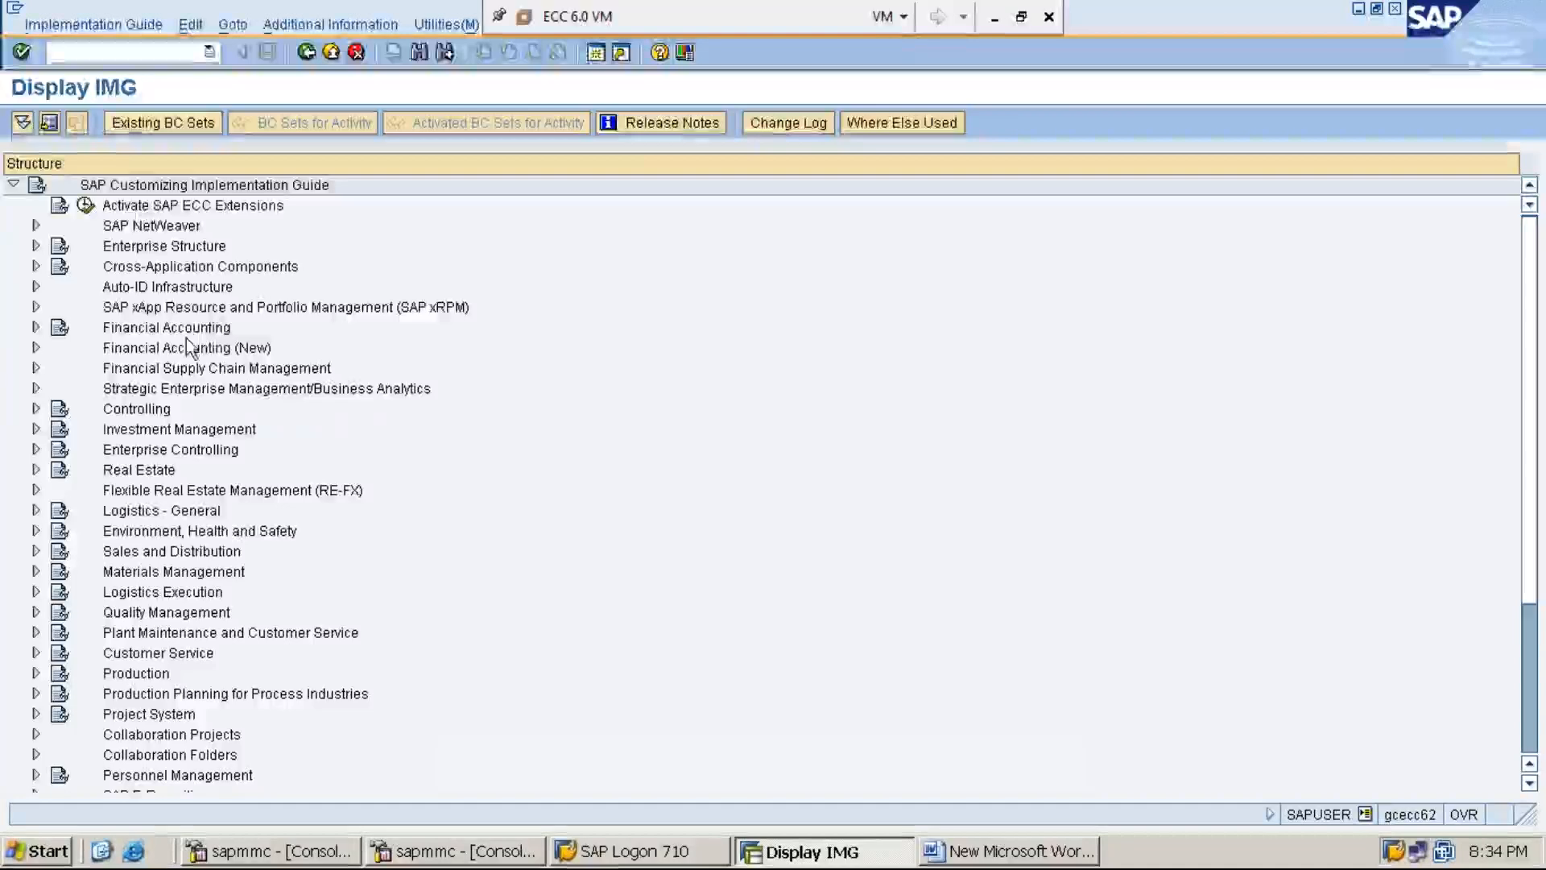
{"action": "left_click", "coordinate": [208, 328]}
{"action": "double_click", "coordinate": [207, 328]}
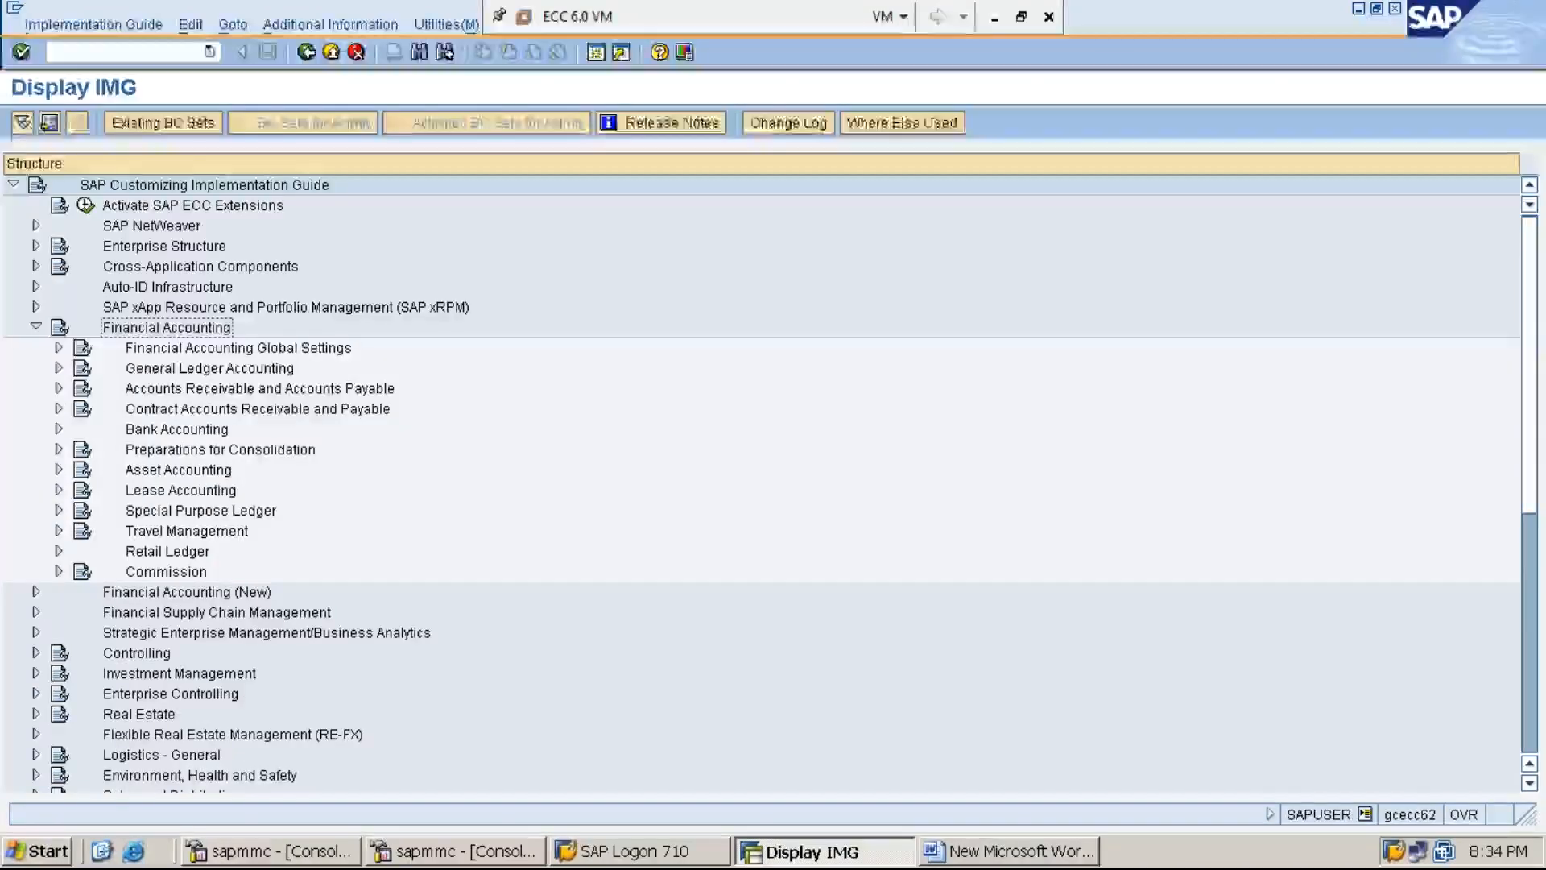
{"action": "left_click", "coordinate": [300, 392]}
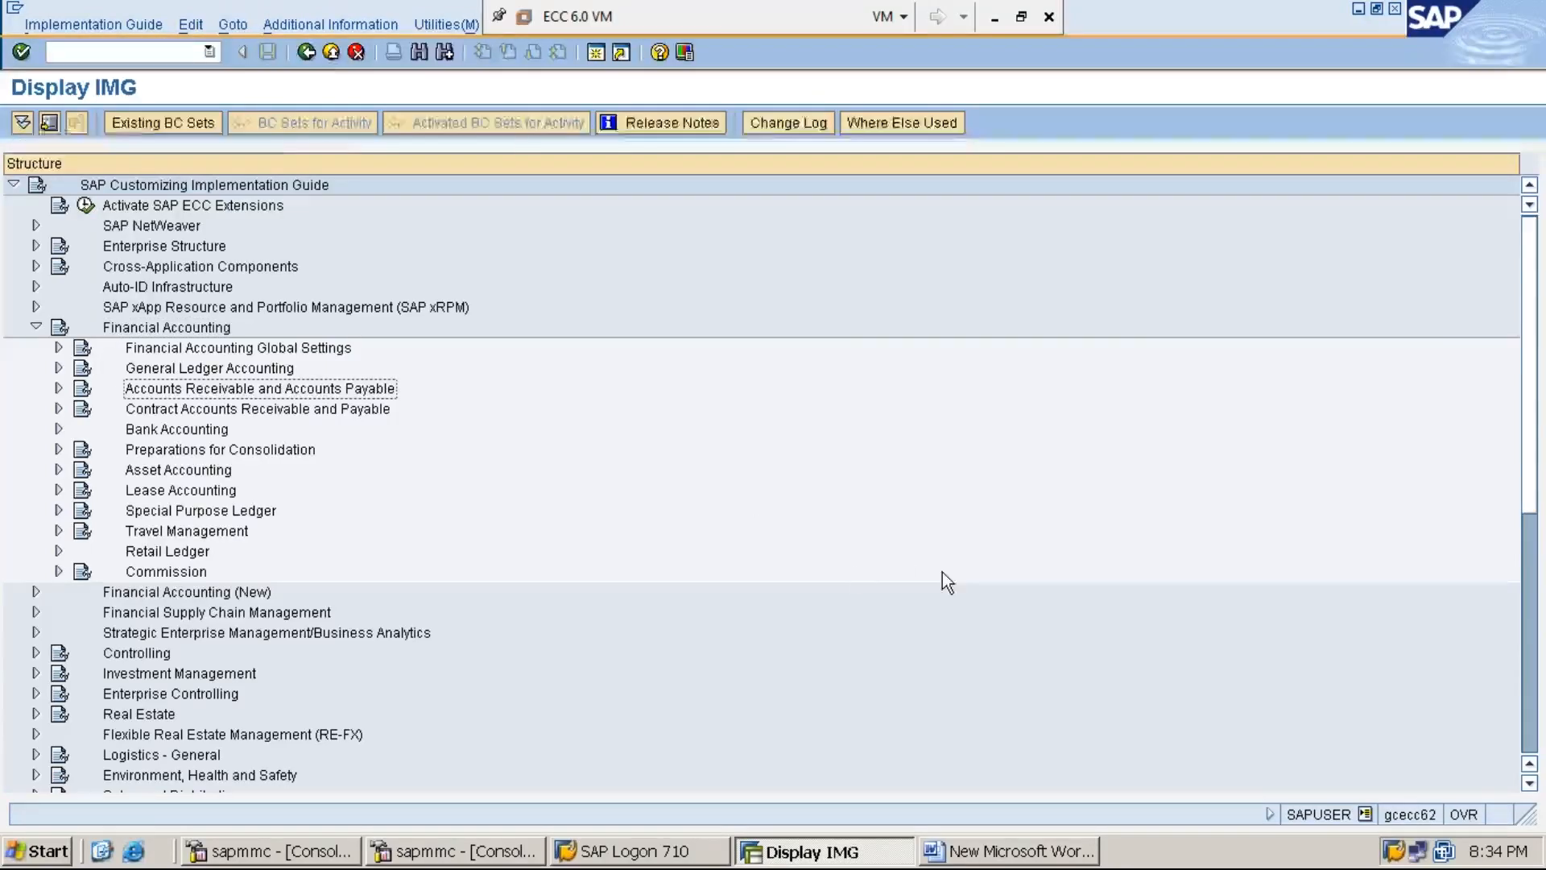
- Show the IMG Activity key as an extra column beside the tree
{"action": "left_click", "coordinate": [352, 24]}
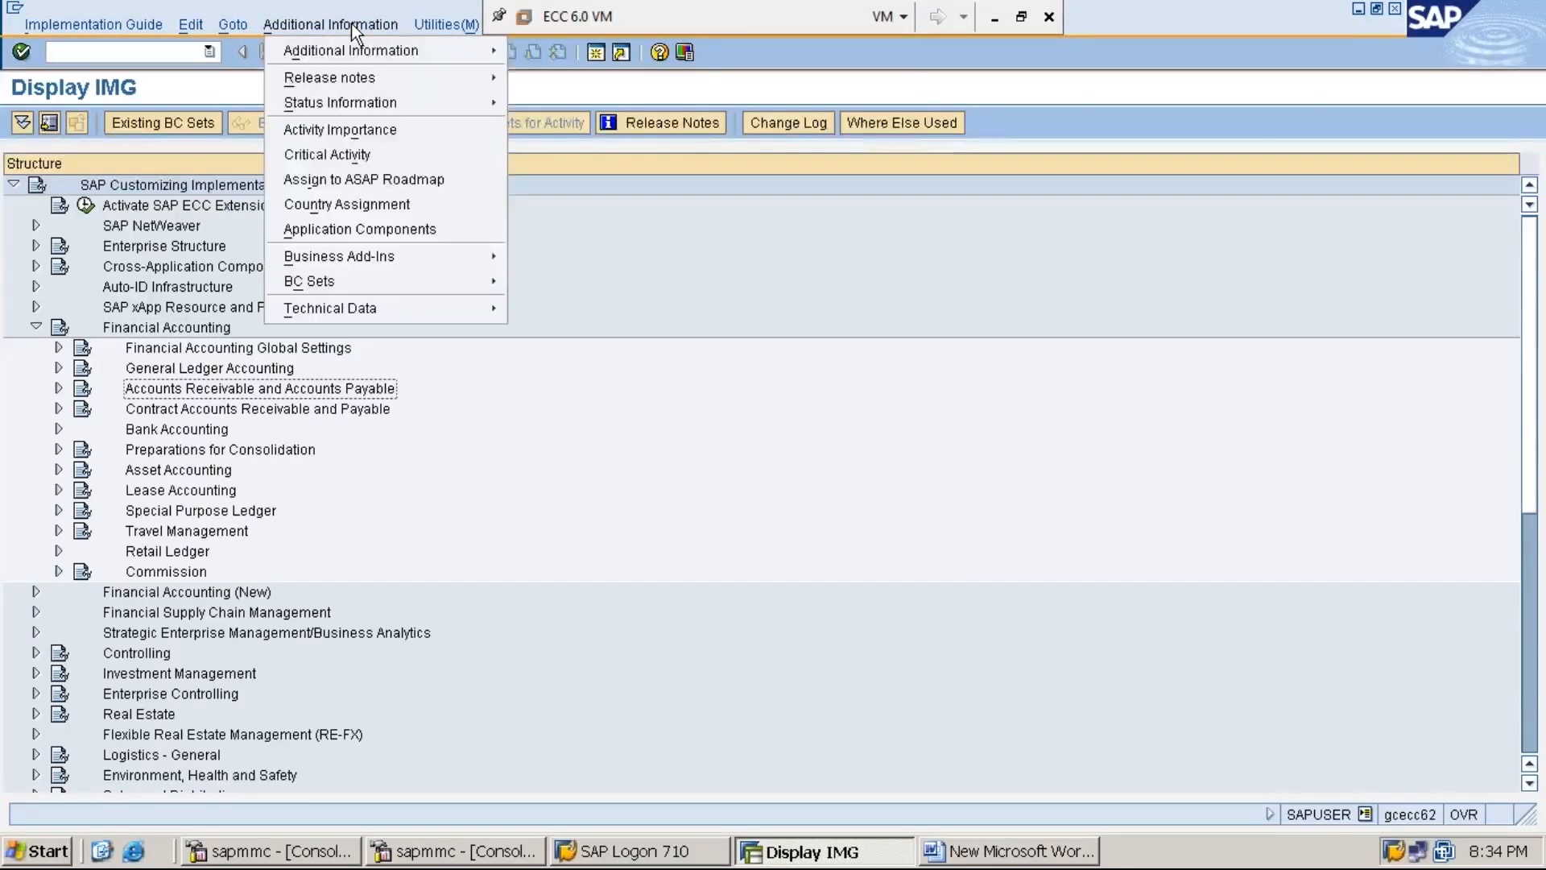
{"action": "key", "text": "Down"}
{"action": "key", "text": "Right"}
{"action": "key", "text": "Down"}
{"action": "key", "text": "Right"}
{"action": "key", "text": "Down"}
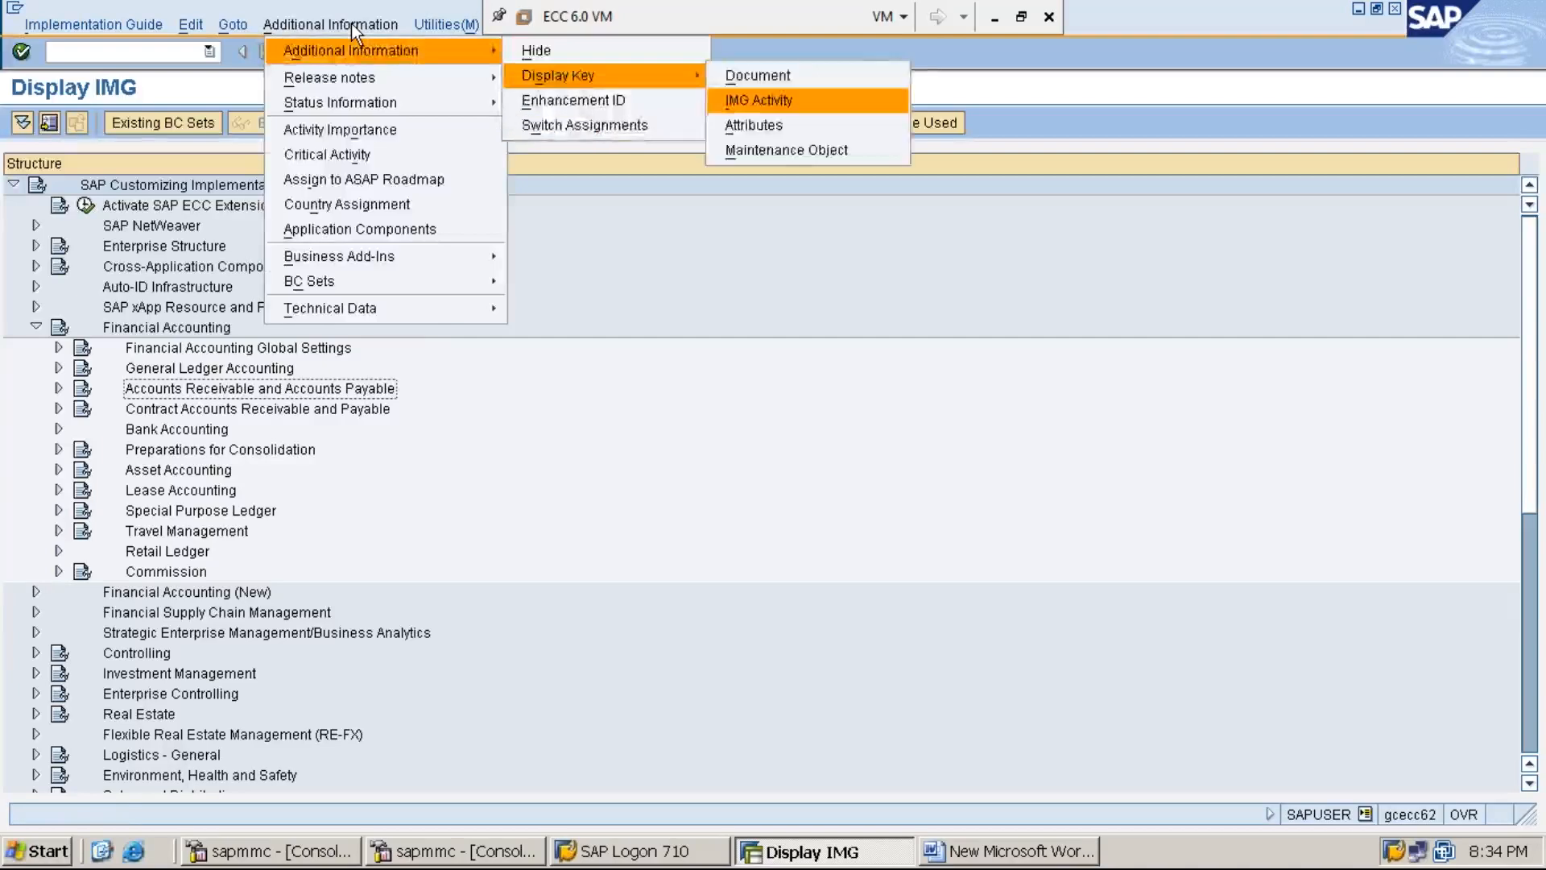
{"action": "key", "text": "Return"}
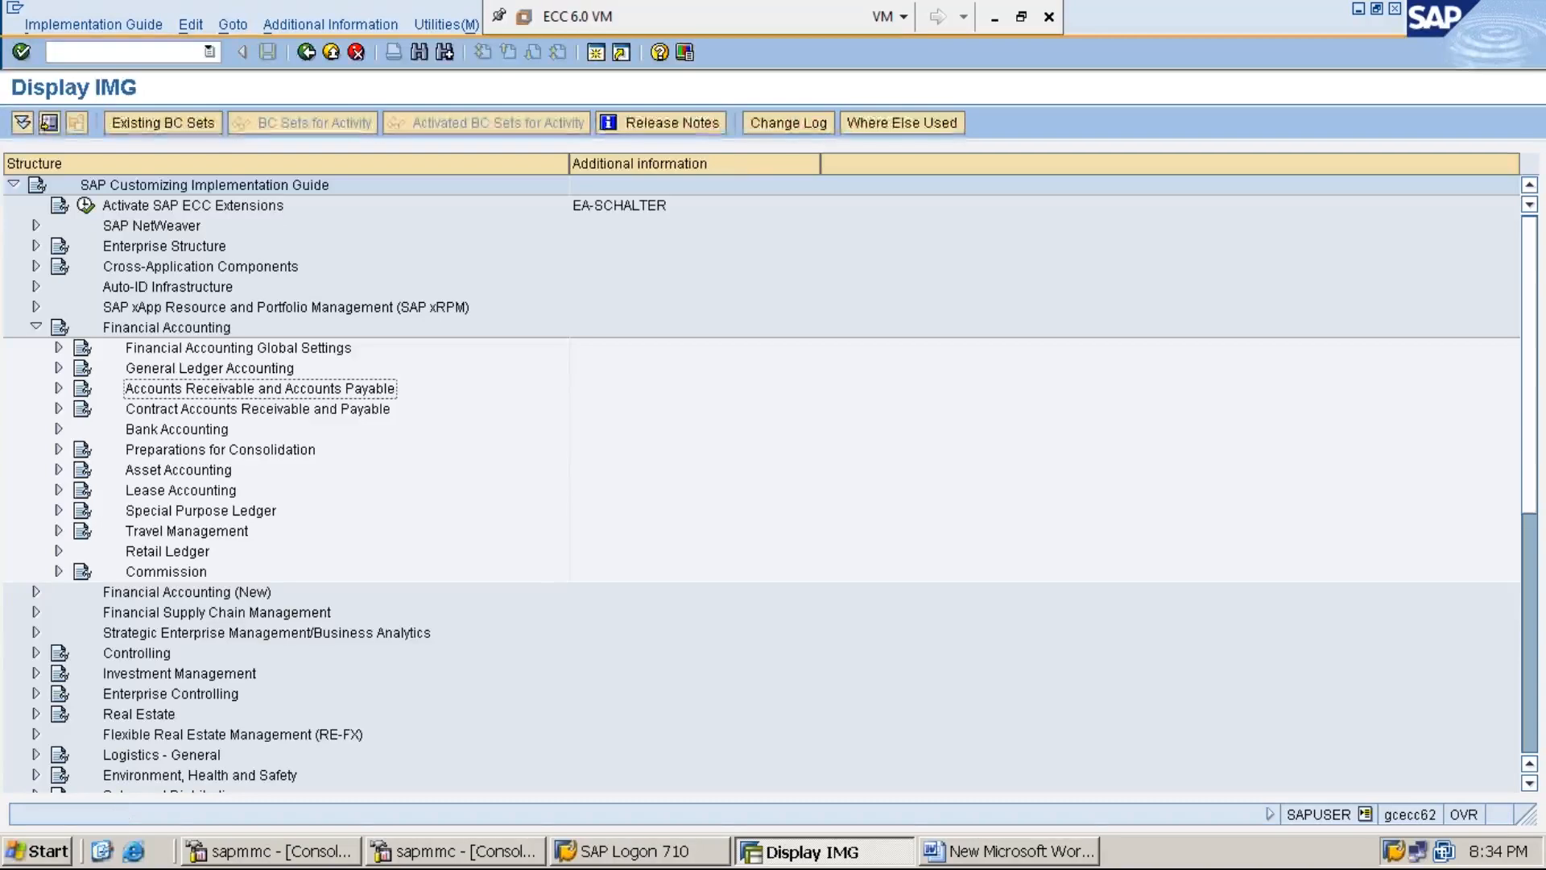
- Expand Accounts Receivable and Accounts Payable, then Vendor Accounts, then its Master Data branch
{"action": "left_click", "coordinate": [59, 388]}
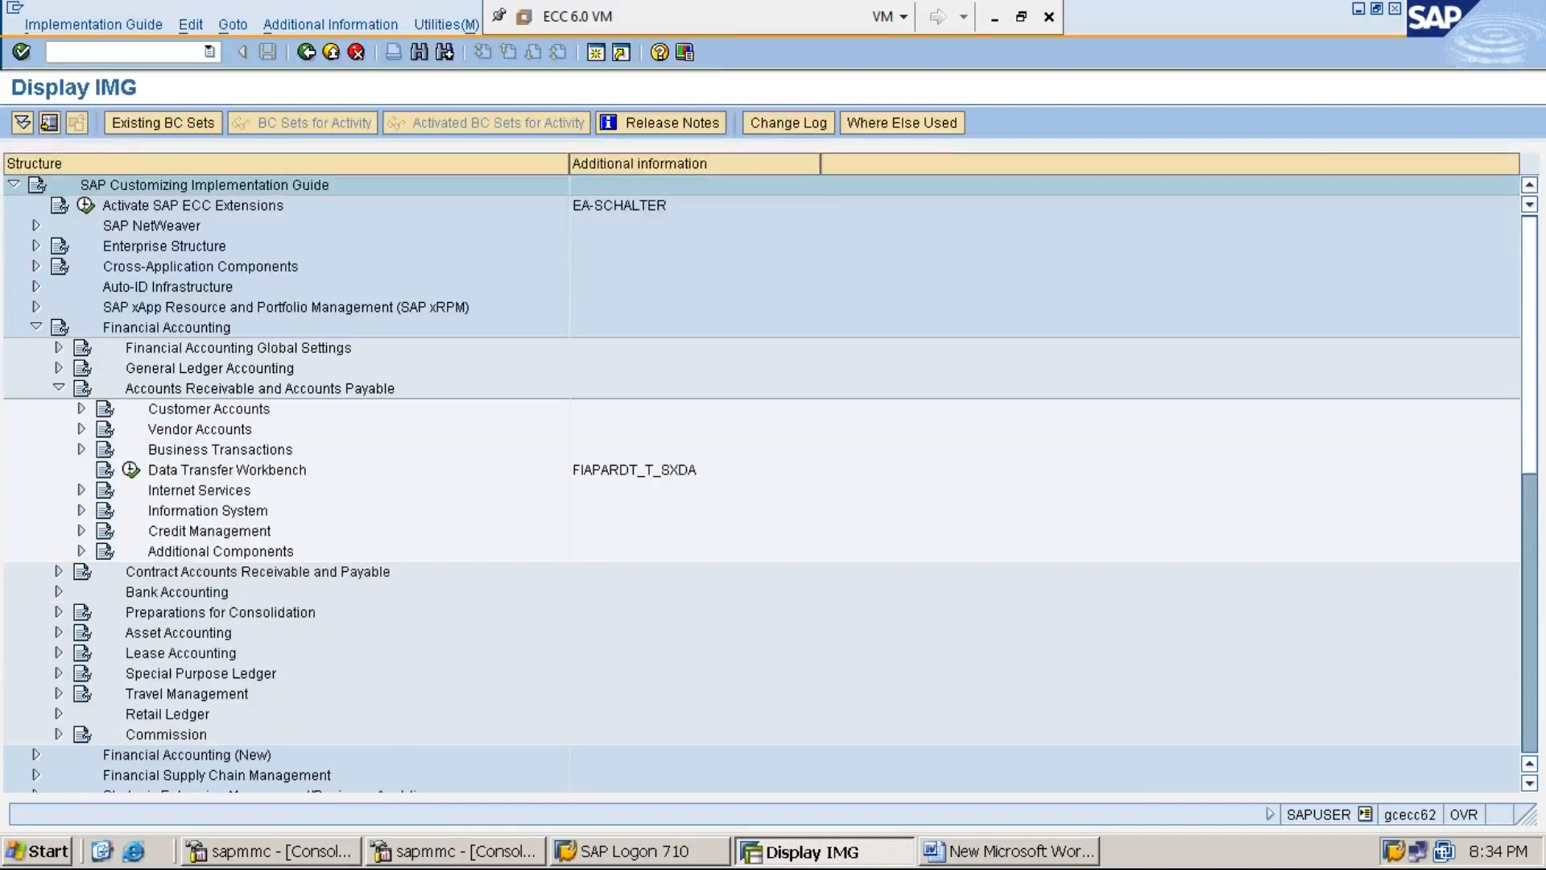
{"action": "key", "text": "Down"}
{"action": "key", "text": "Down"}
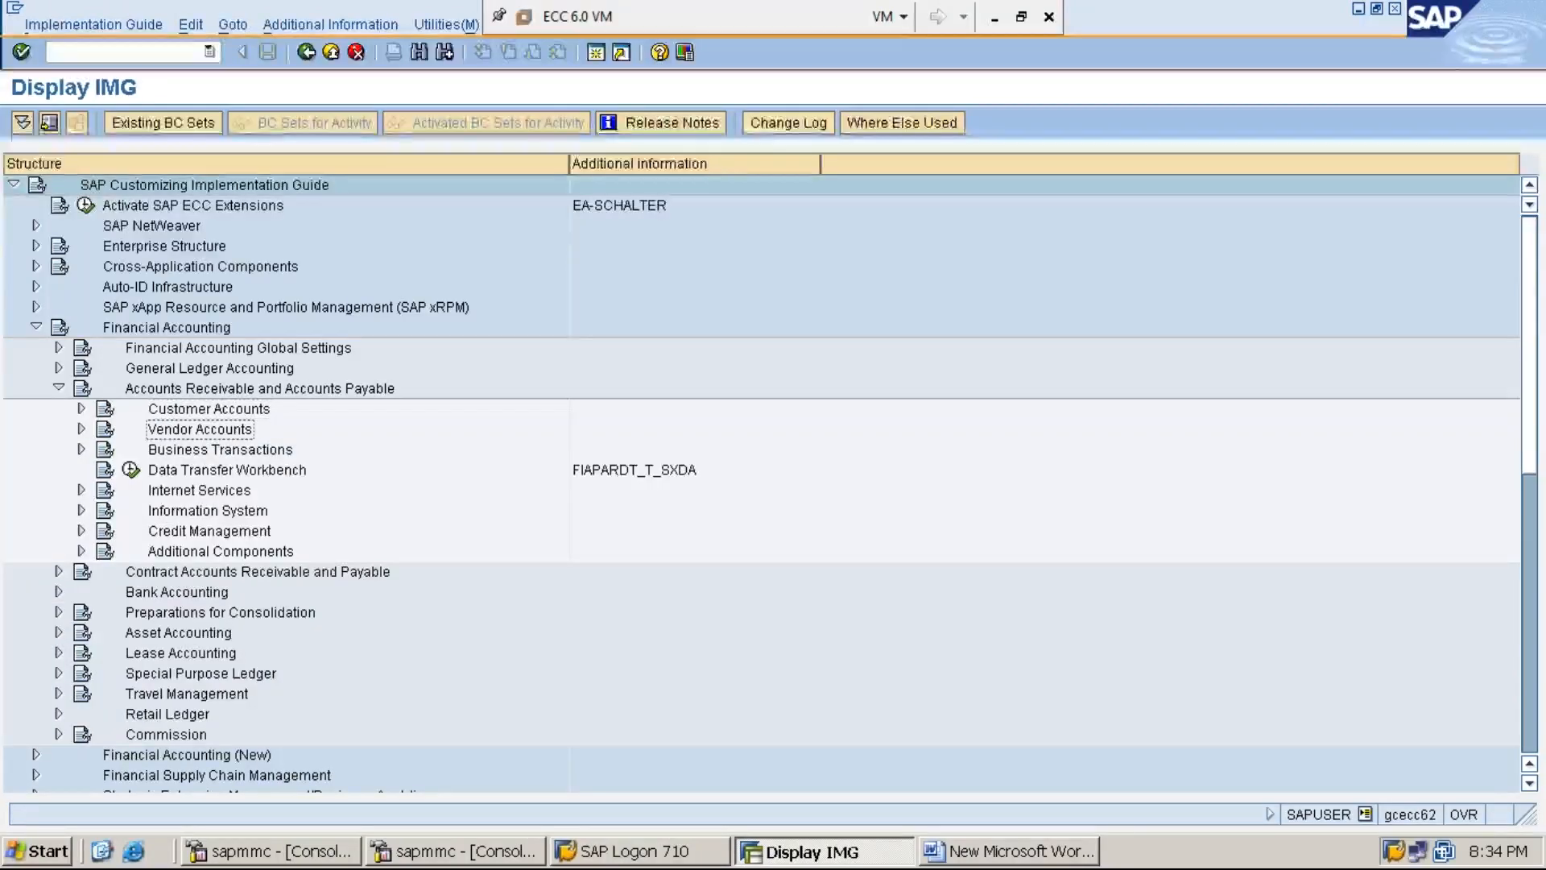
{"action": "key", "text": "Right"}
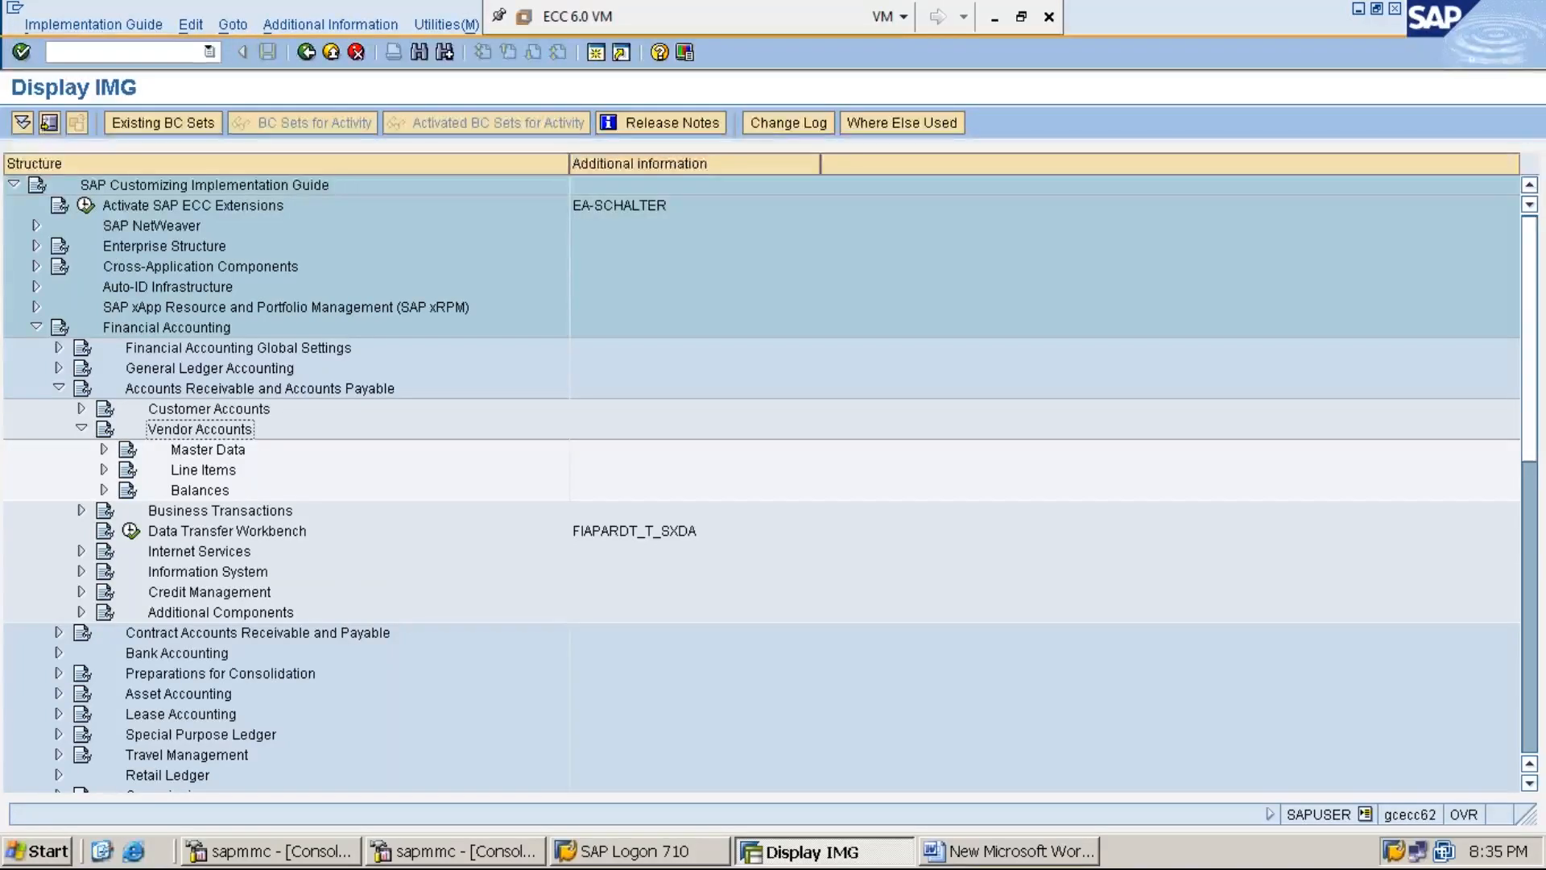
{"action": "left_click", "coordinate": [208, 450]}
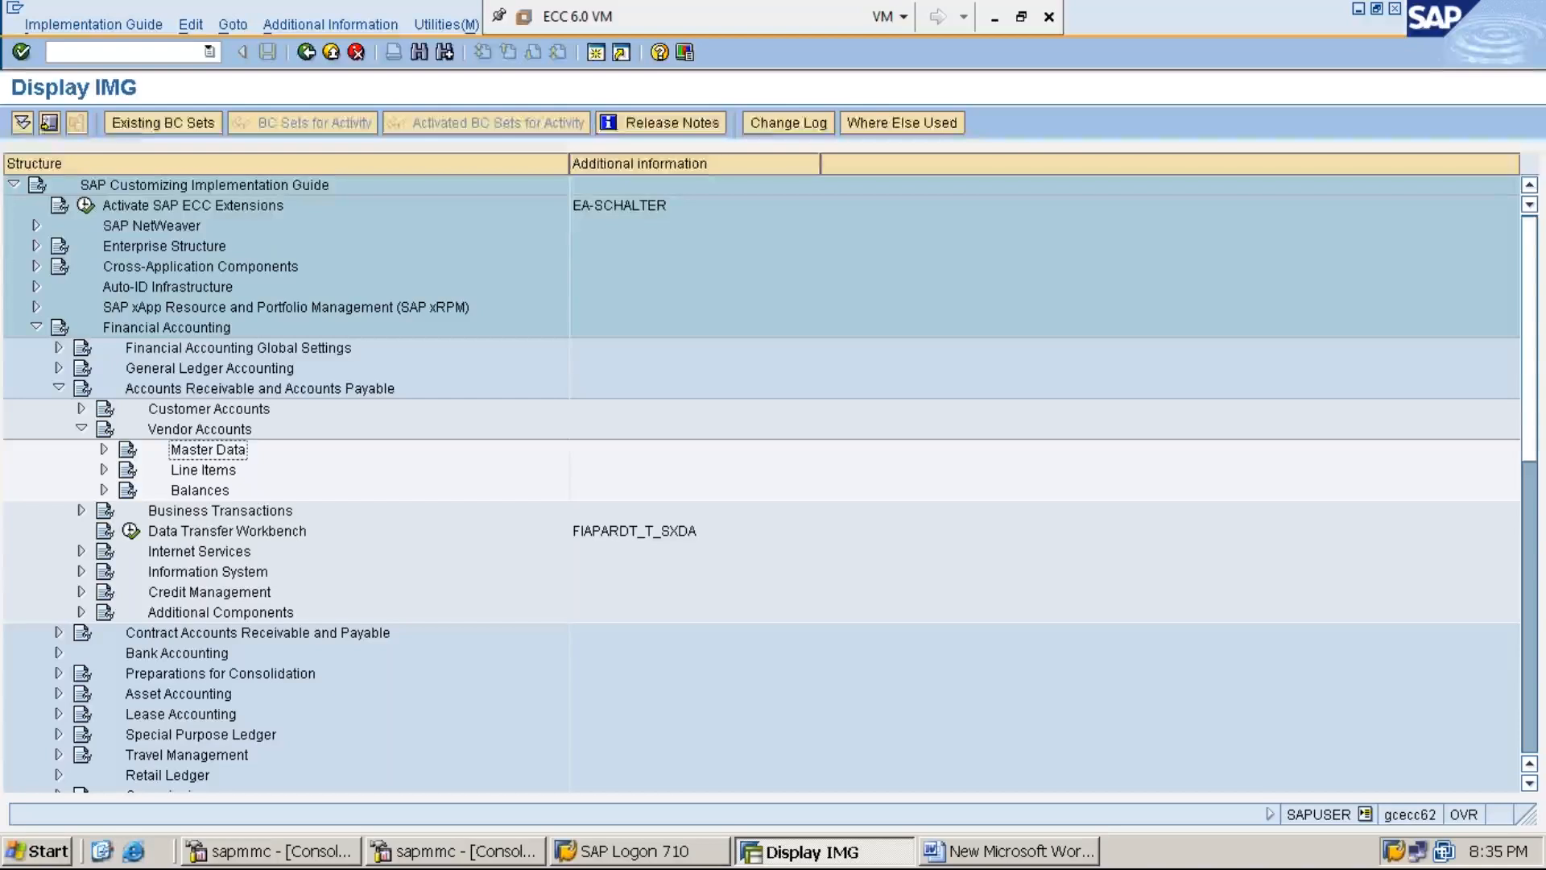
{"action": "key", "text": "Right"}
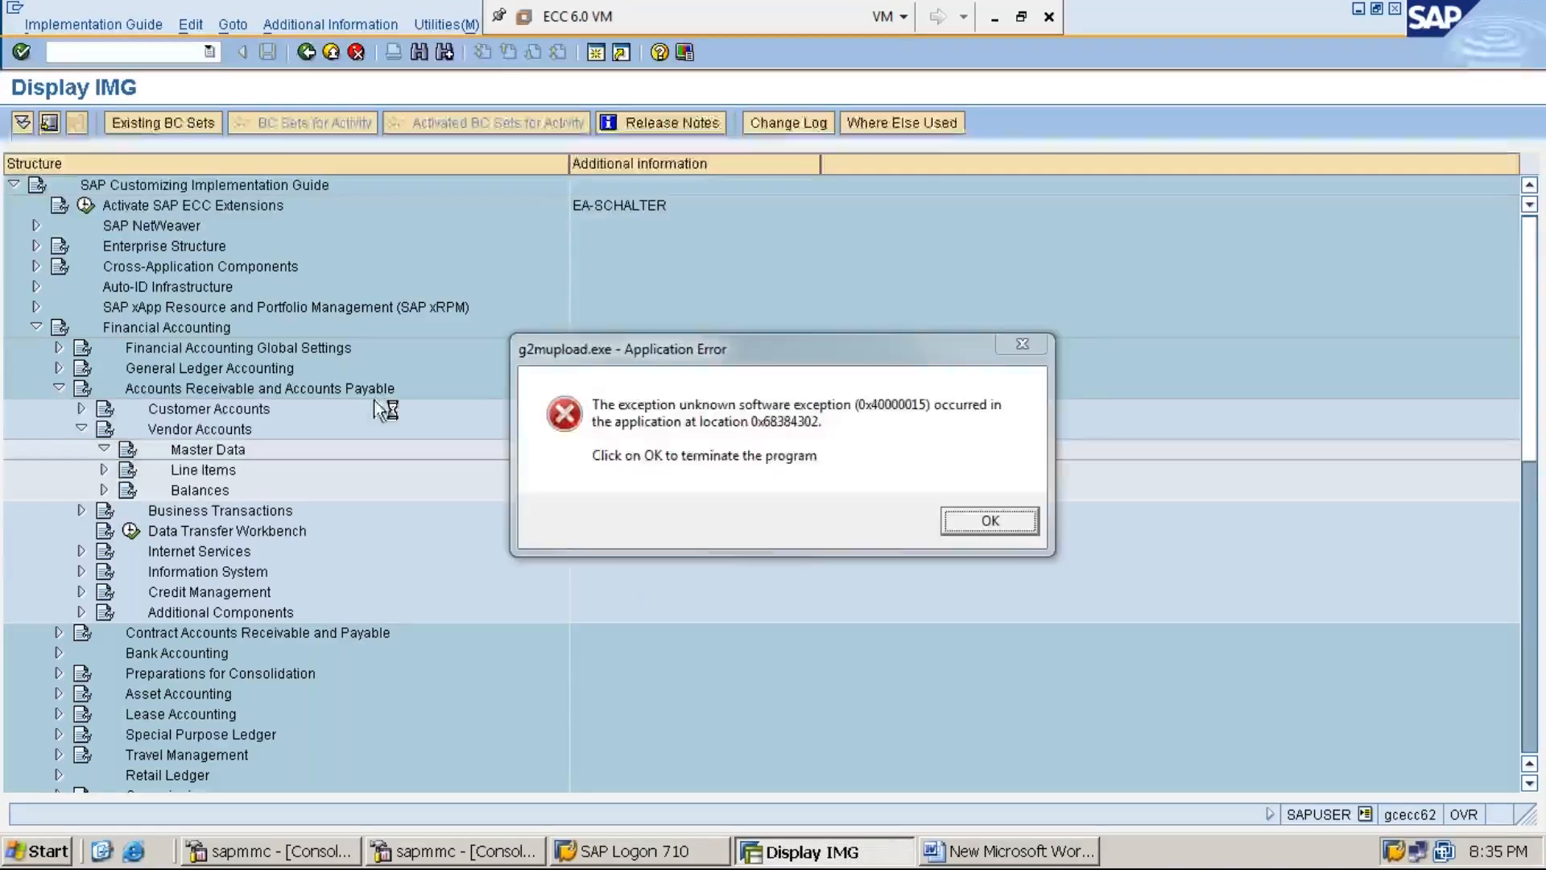
- Dismiss the g2mupload.exe error and expand Preparations for Creating Vendor Master Data
{"action": "left_click", "coordinate": [1007, 525]}
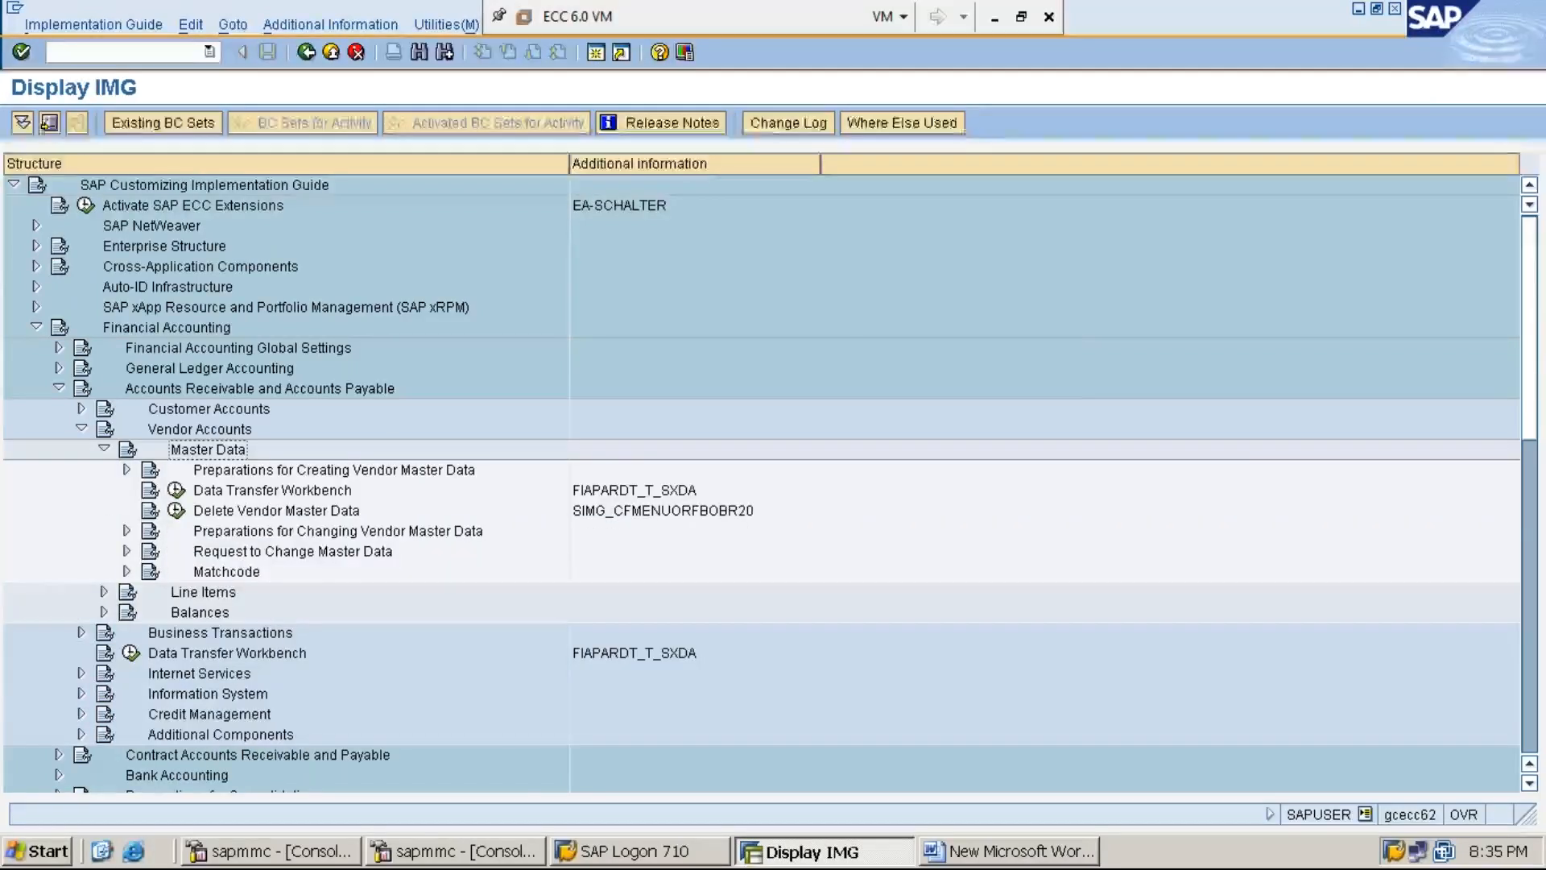
{"action": "left_click", "coordinate": [127, 470]}
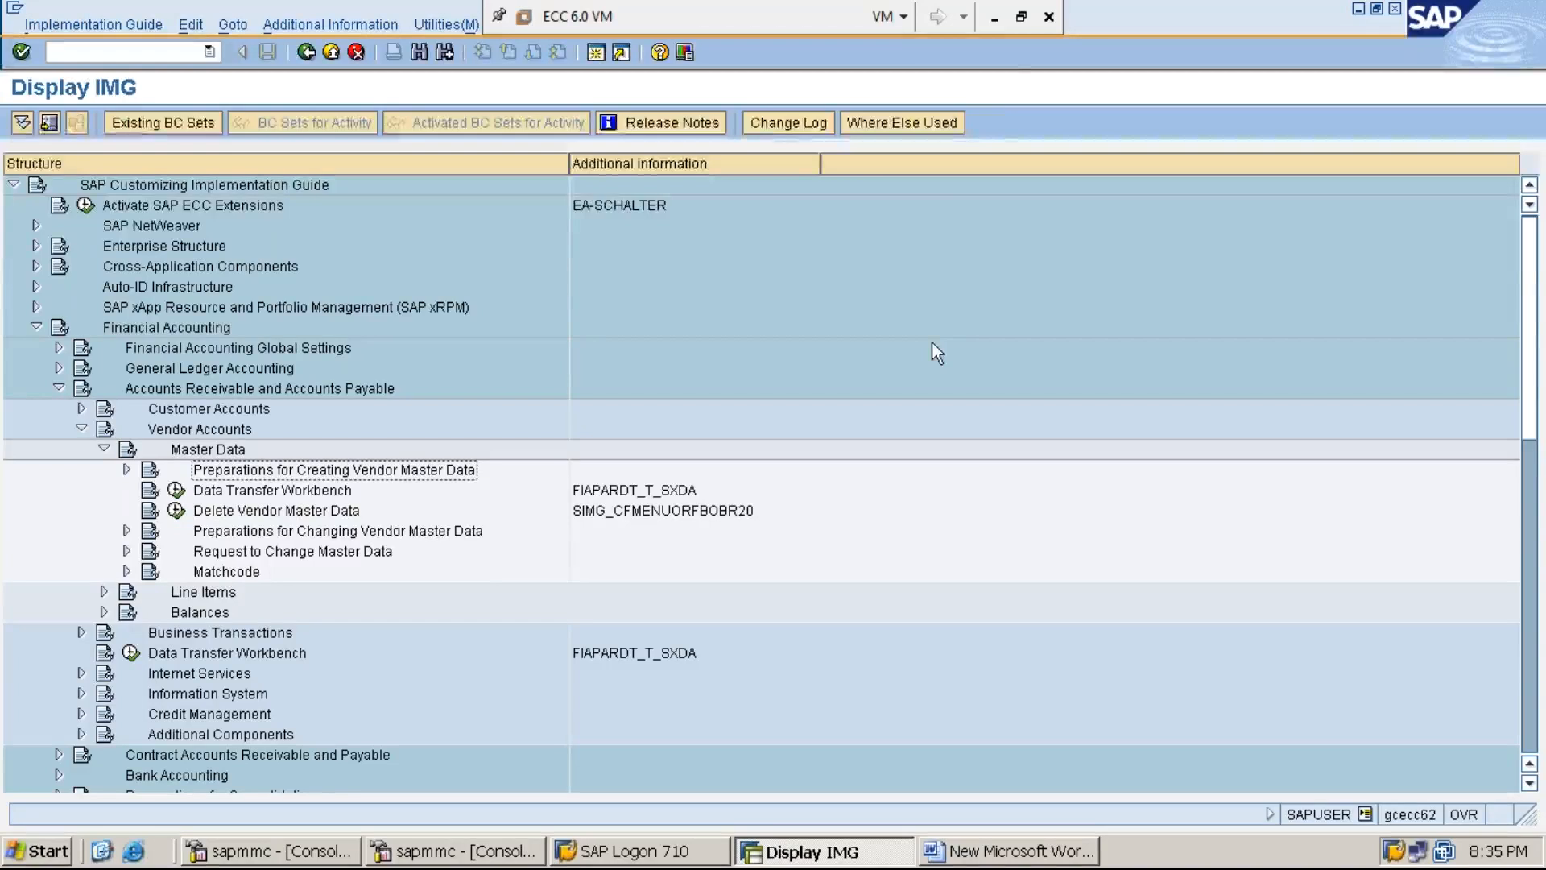
{"action": "left_click", "coordinate": [994, 19]}
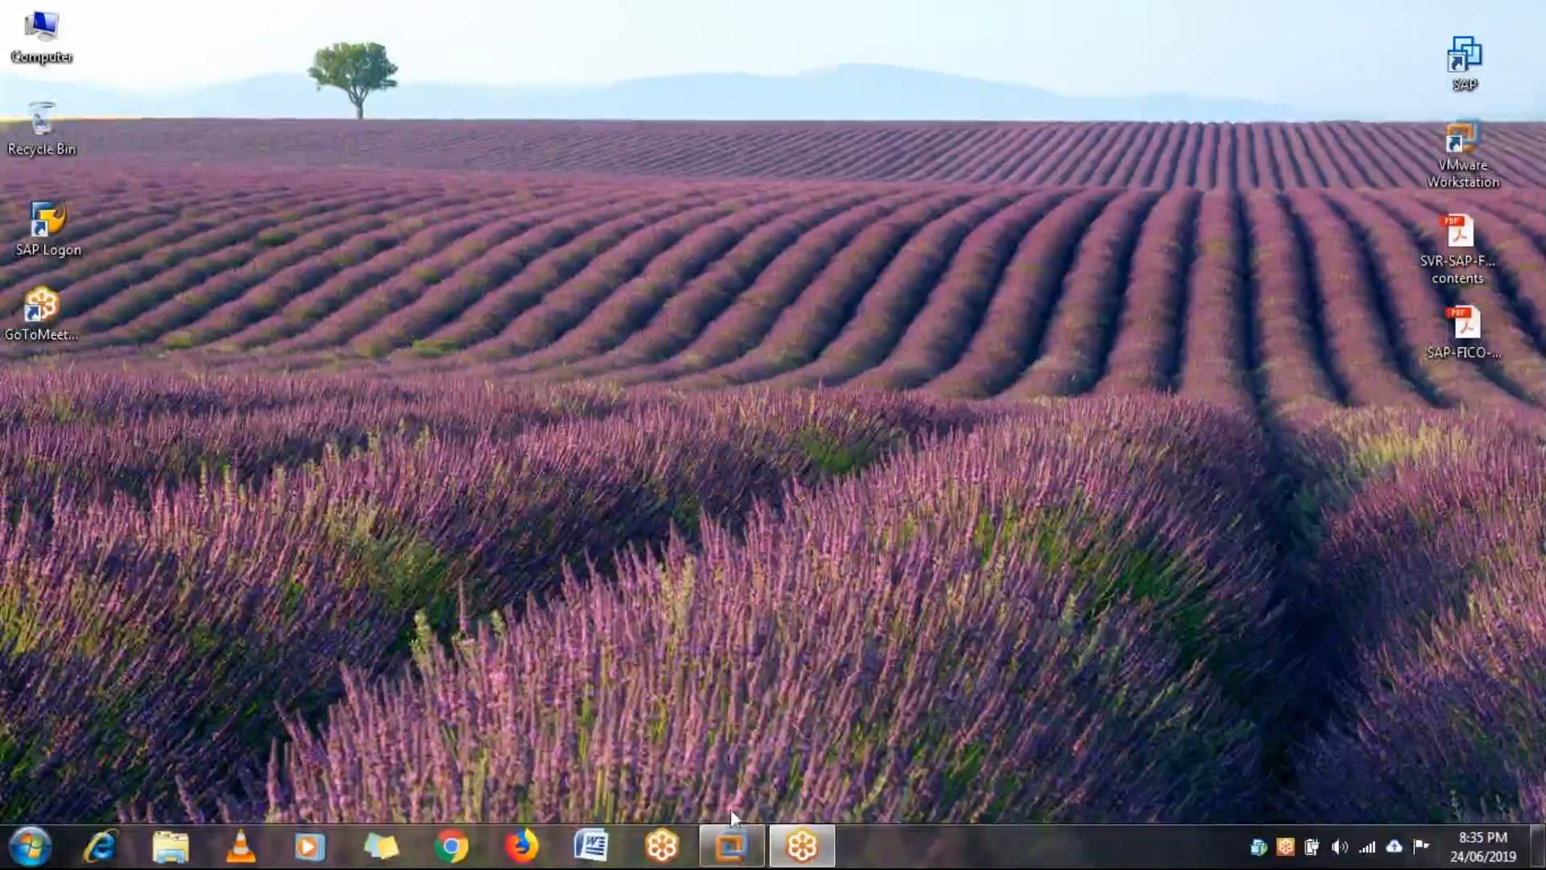
{"action": "mouse_move", "coordinate": [731, 842]}
{"action": "left_click", "coordinate": [798, 725]}
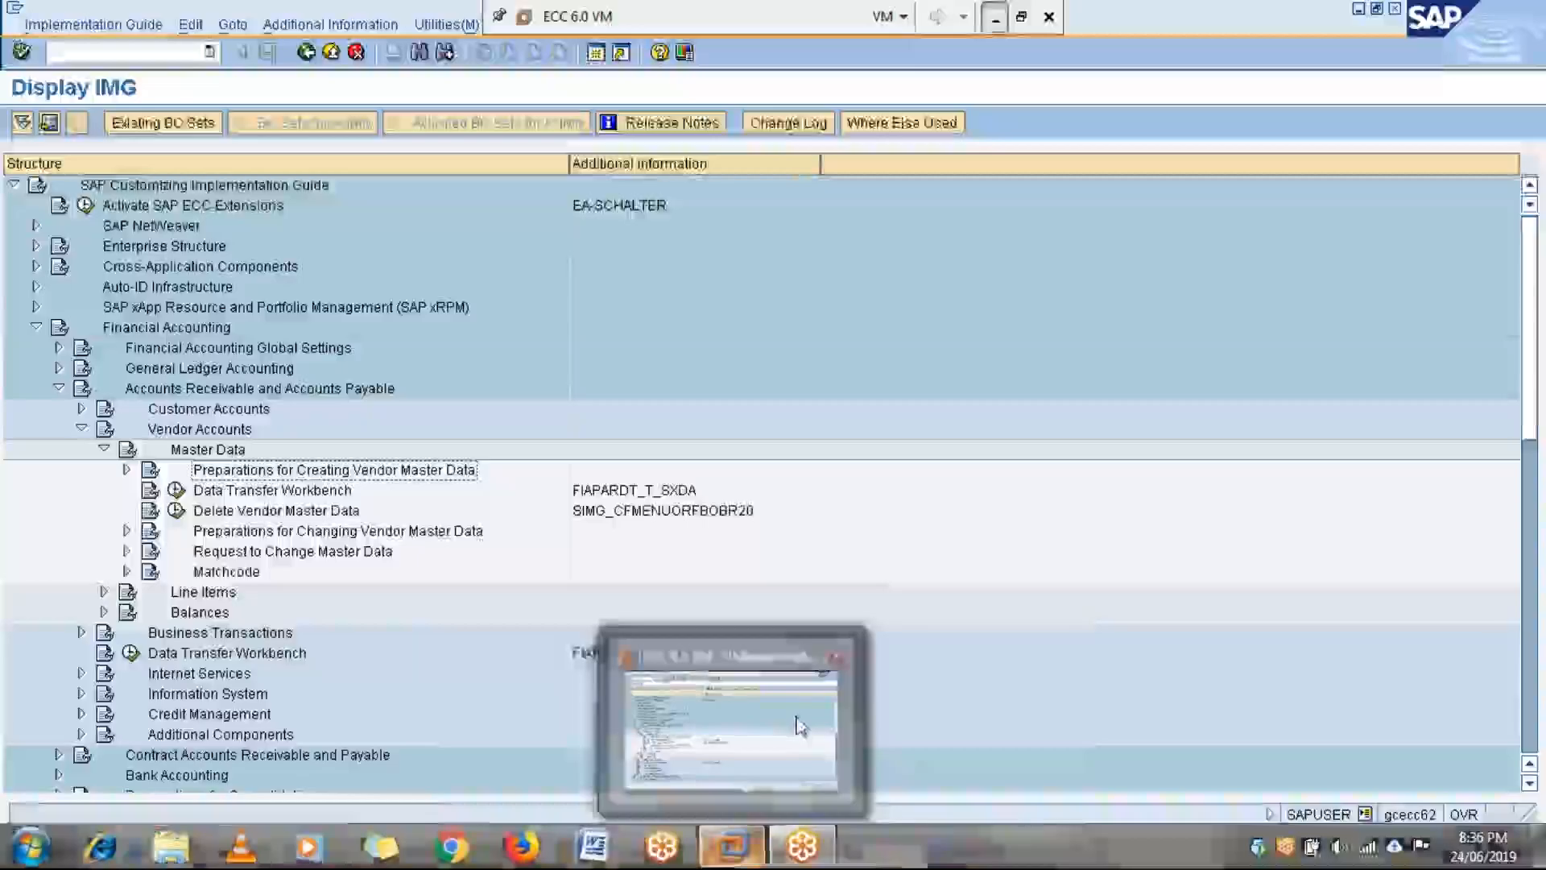
{"action": "key", "text": "Right"}
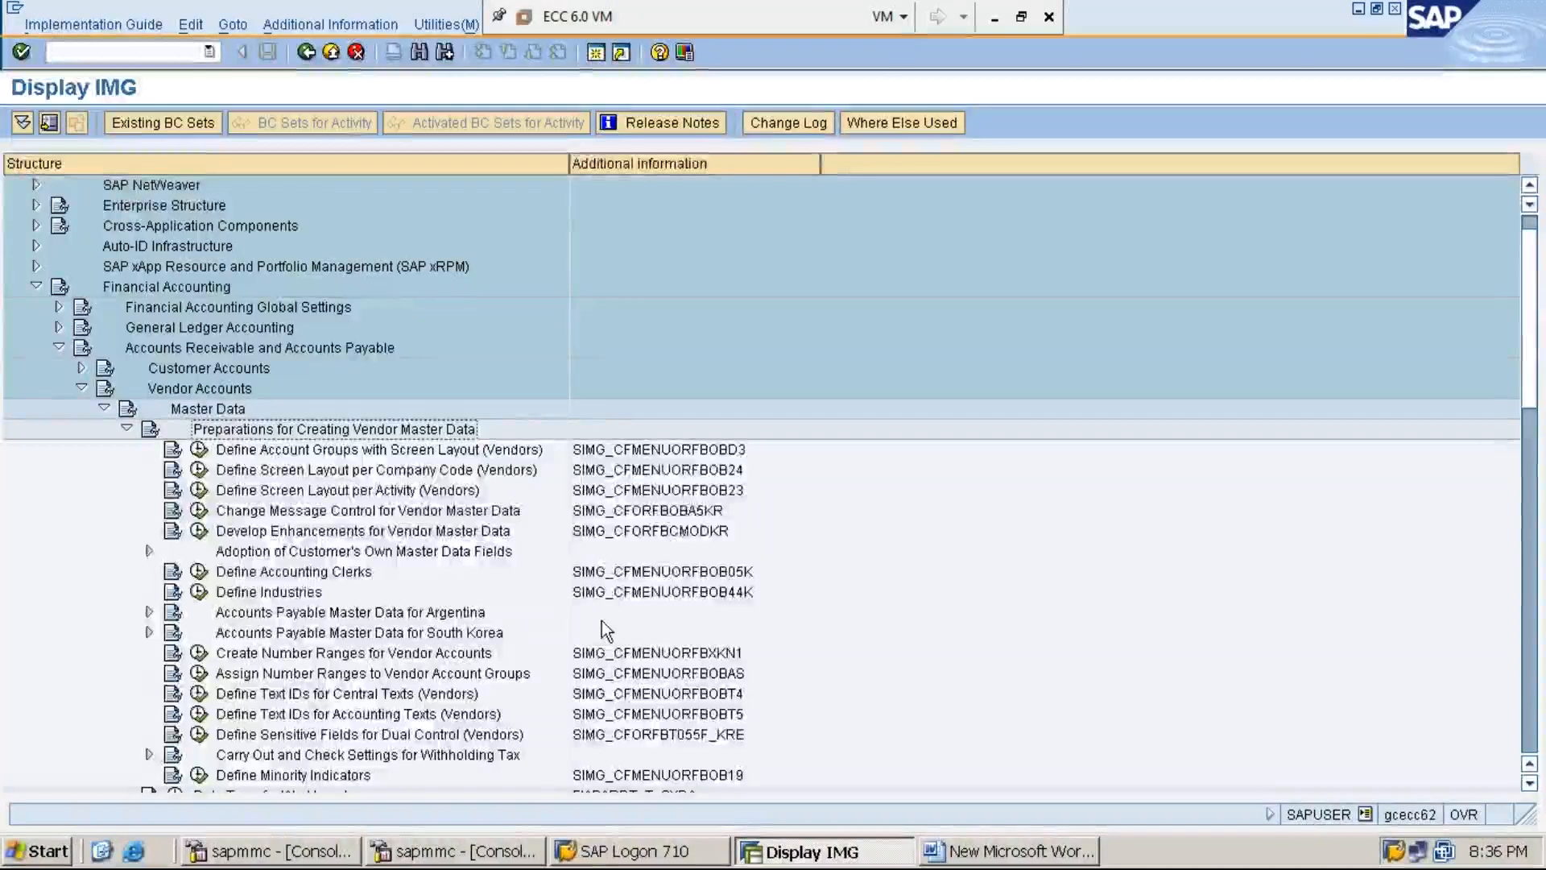
- Execute Define Account Groups with Screen Layout (Vendors) to list the vendor account groups
{"action": "key", "text": "Down"}
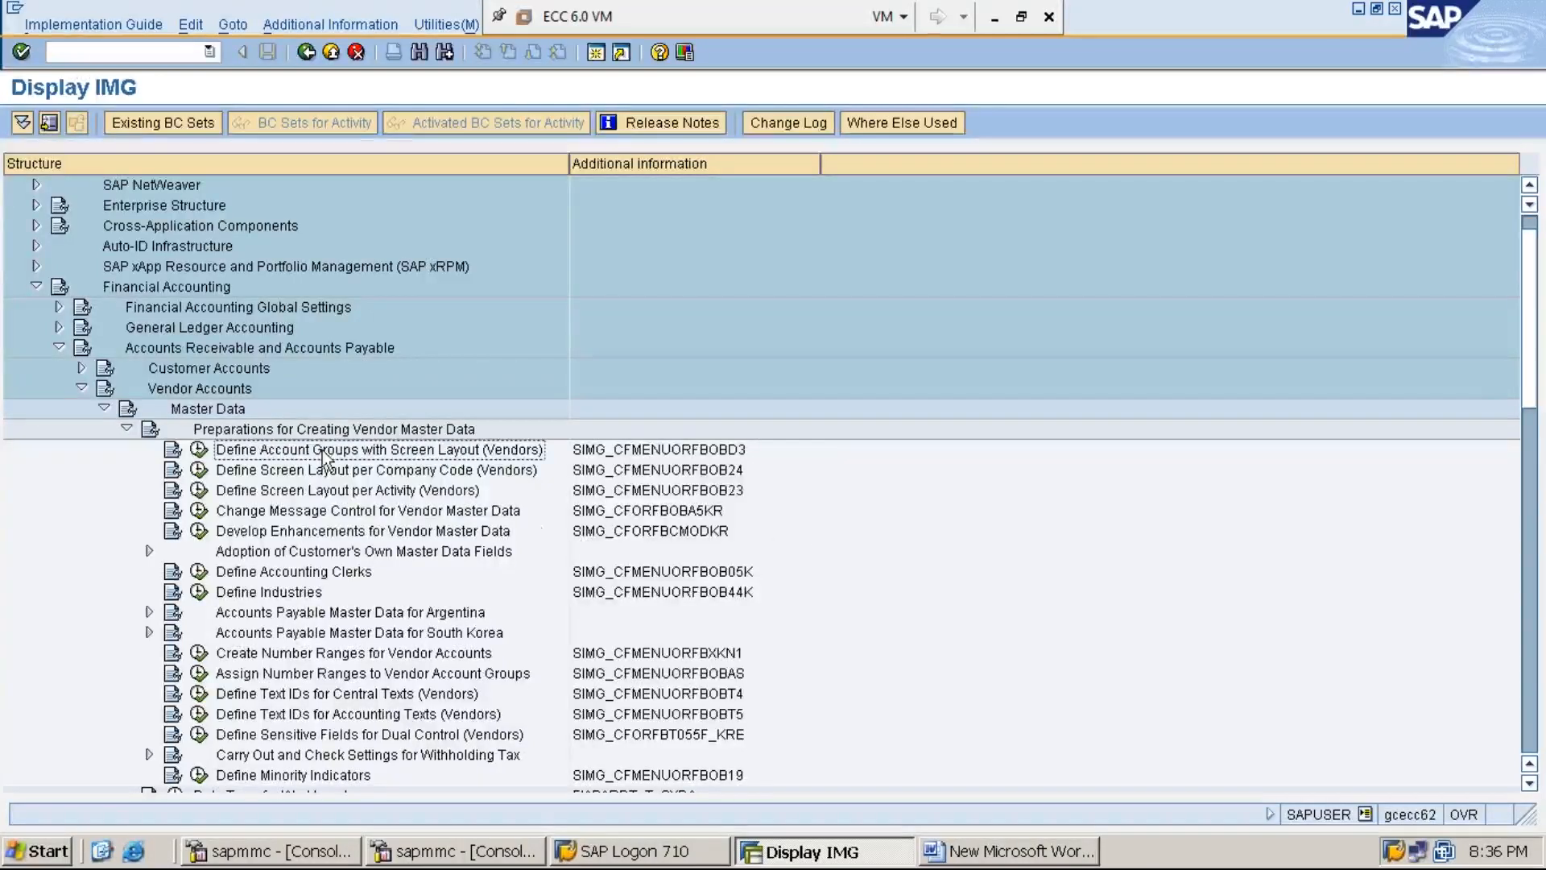
{"action": "left_click", "coordinate": [199, 451]}
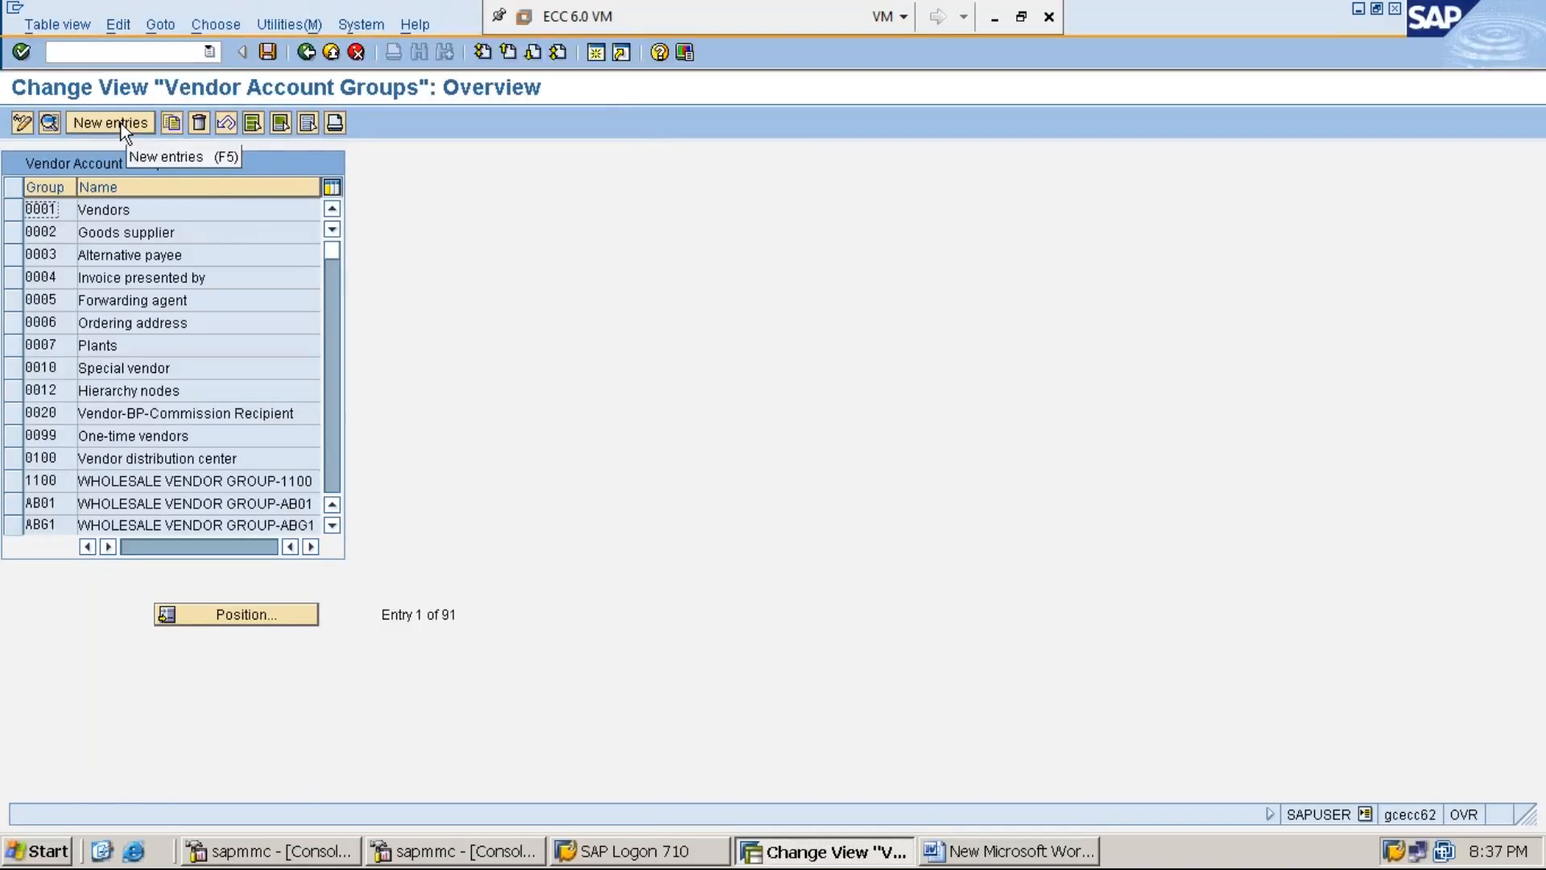
- Start a New Entries form for a vendor account group
{"action": "left_click", "coordinate": [120, 123]}
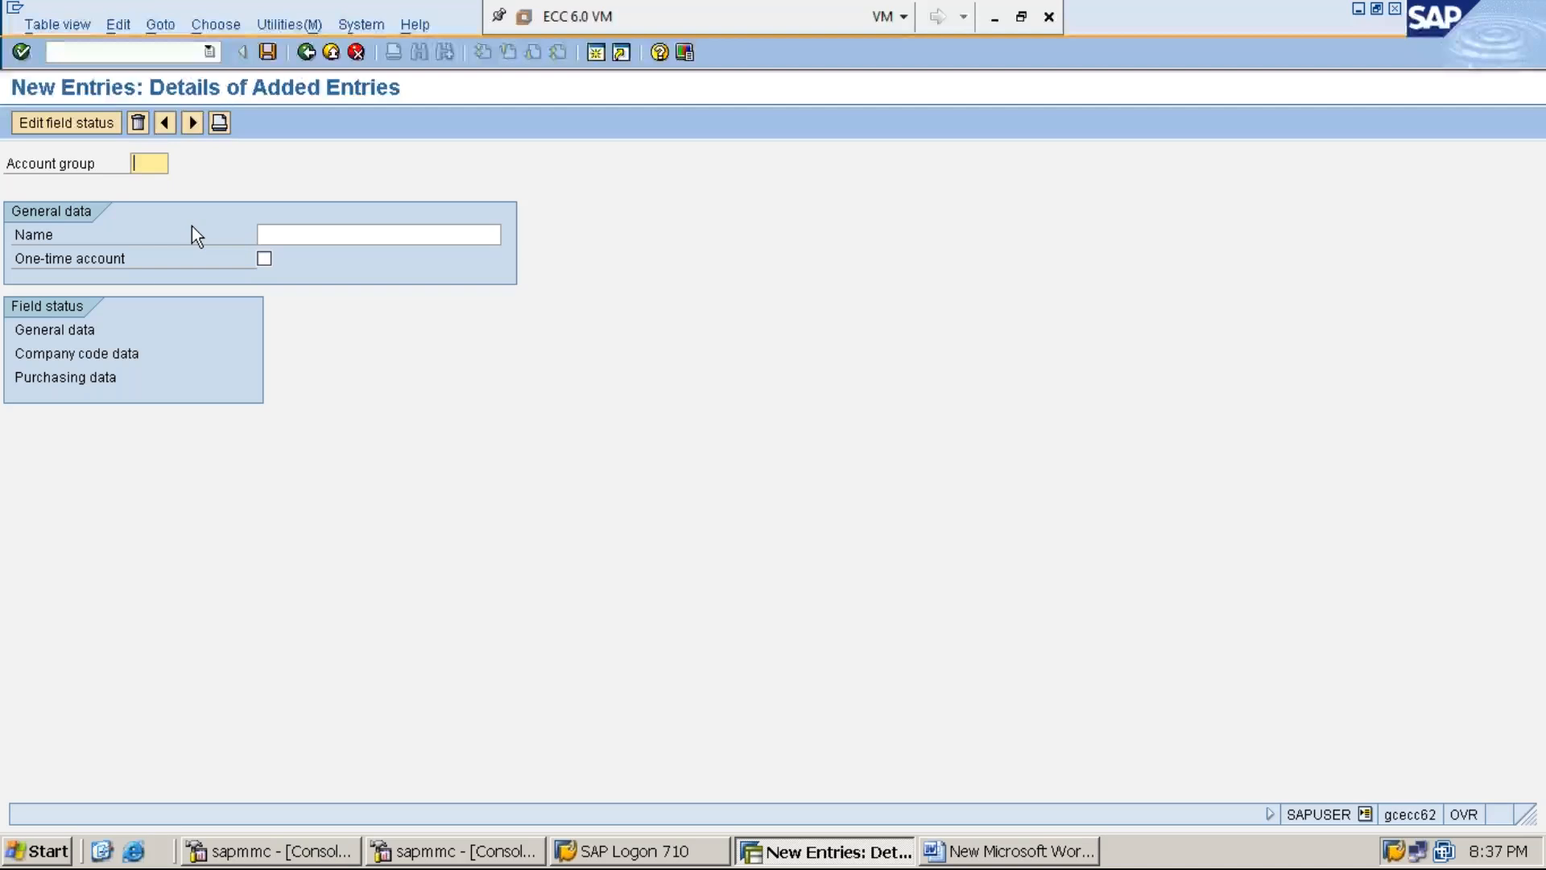
- Enter account group MMI1 named 'WHOLE SALE VENDORS GROUP' and save it
{"action": "type", "text": "MMI1"}
{"action": "left_click", "coordinate": [291, 235]}
{"action": "type", "text": "WHCSALE "}
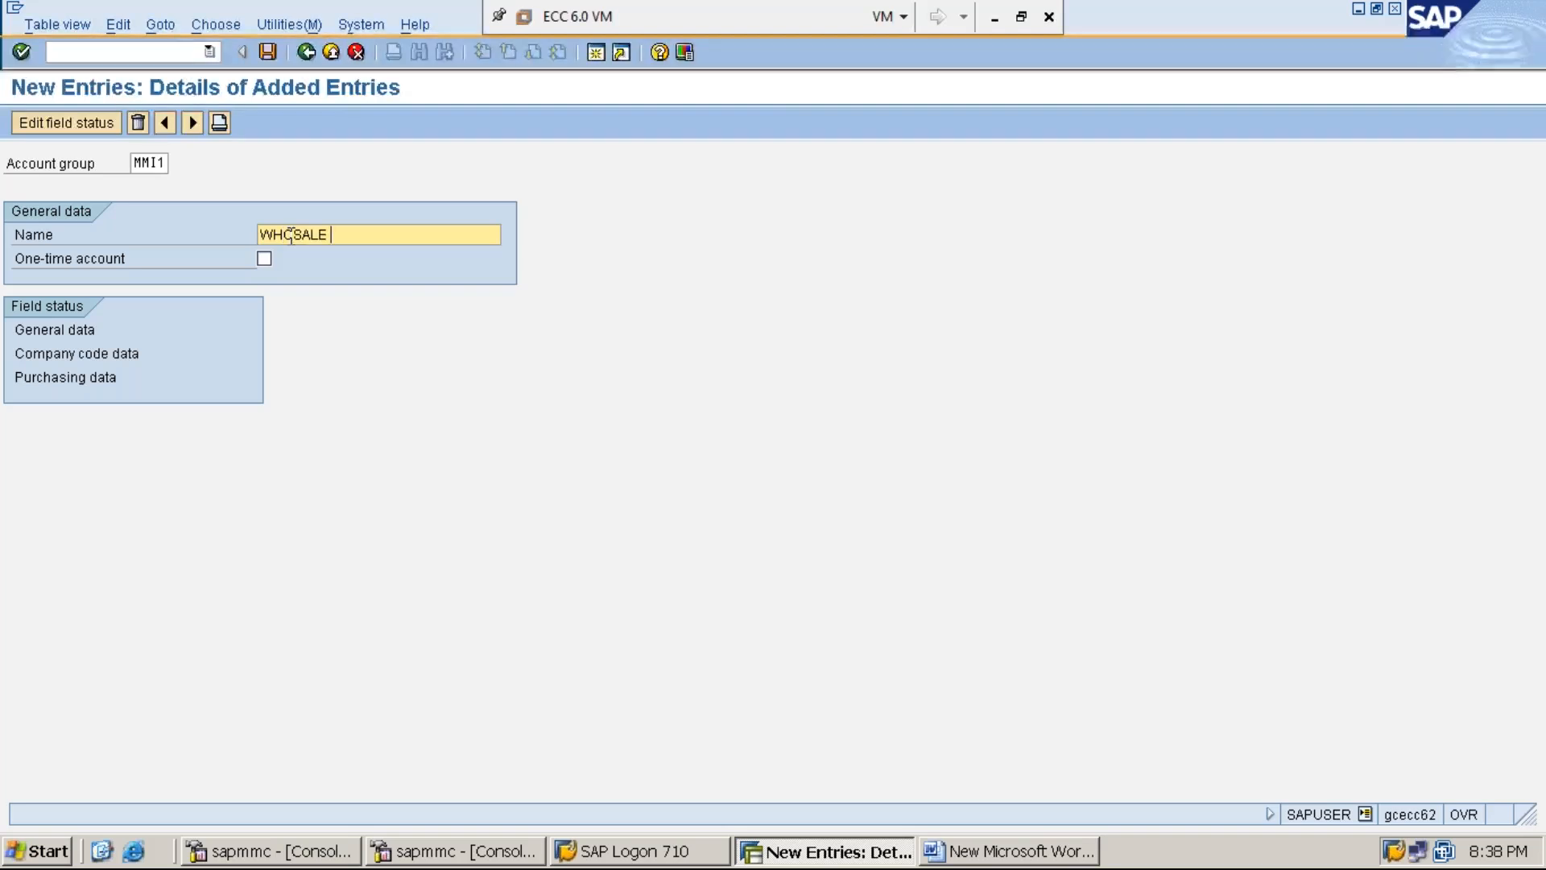
{"action": "type", "text": "VENDORS GROUP"}
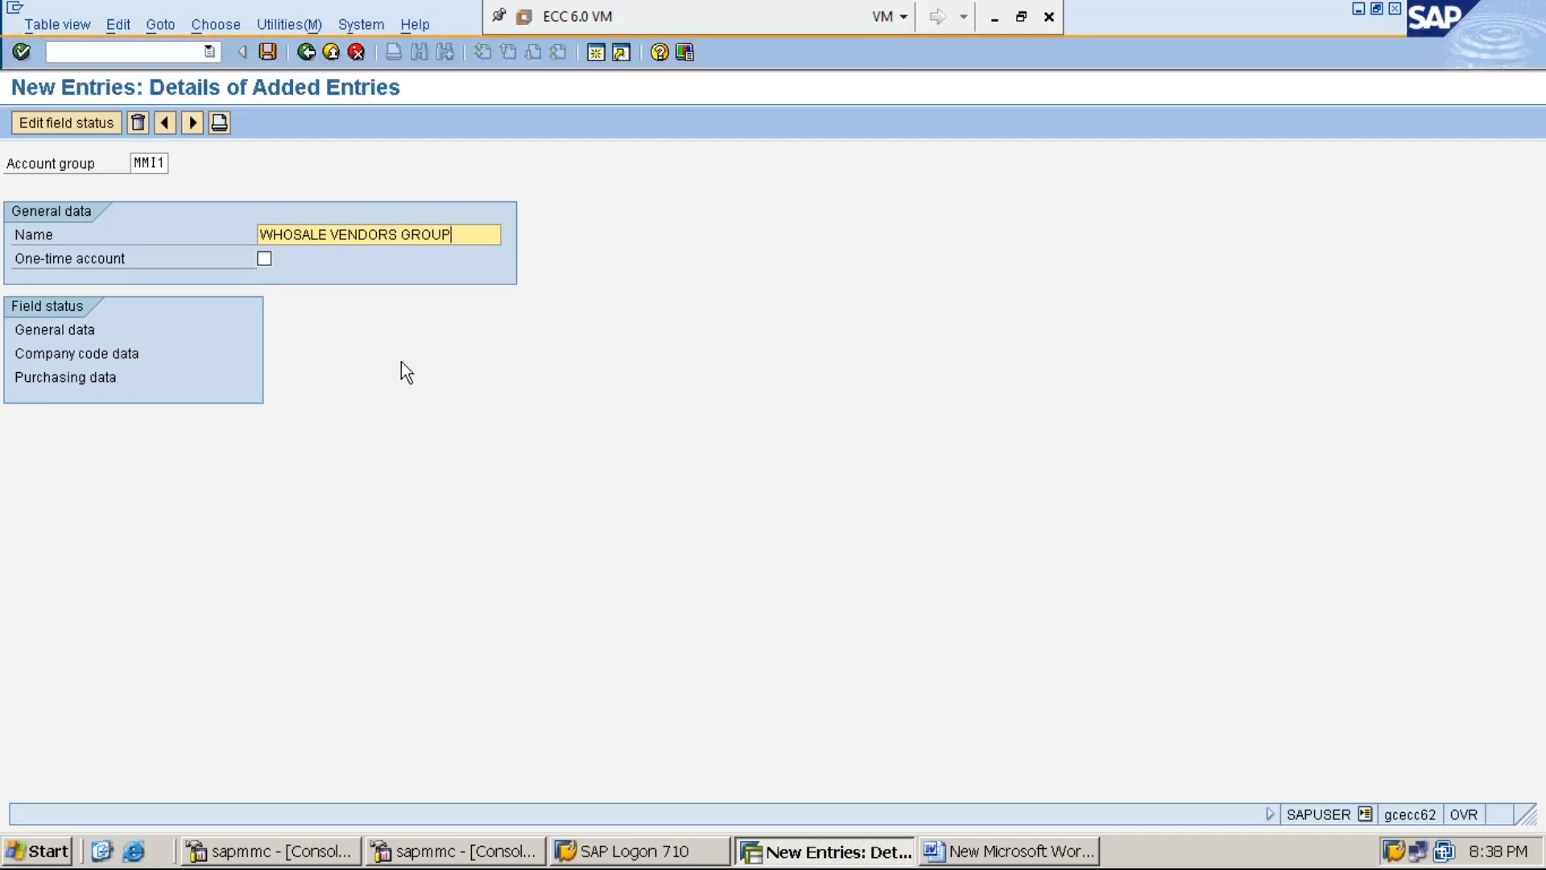
{"action": "left_click", "coordinate": [297, 235]}
{"action": "type", "text": "LE SALE"}
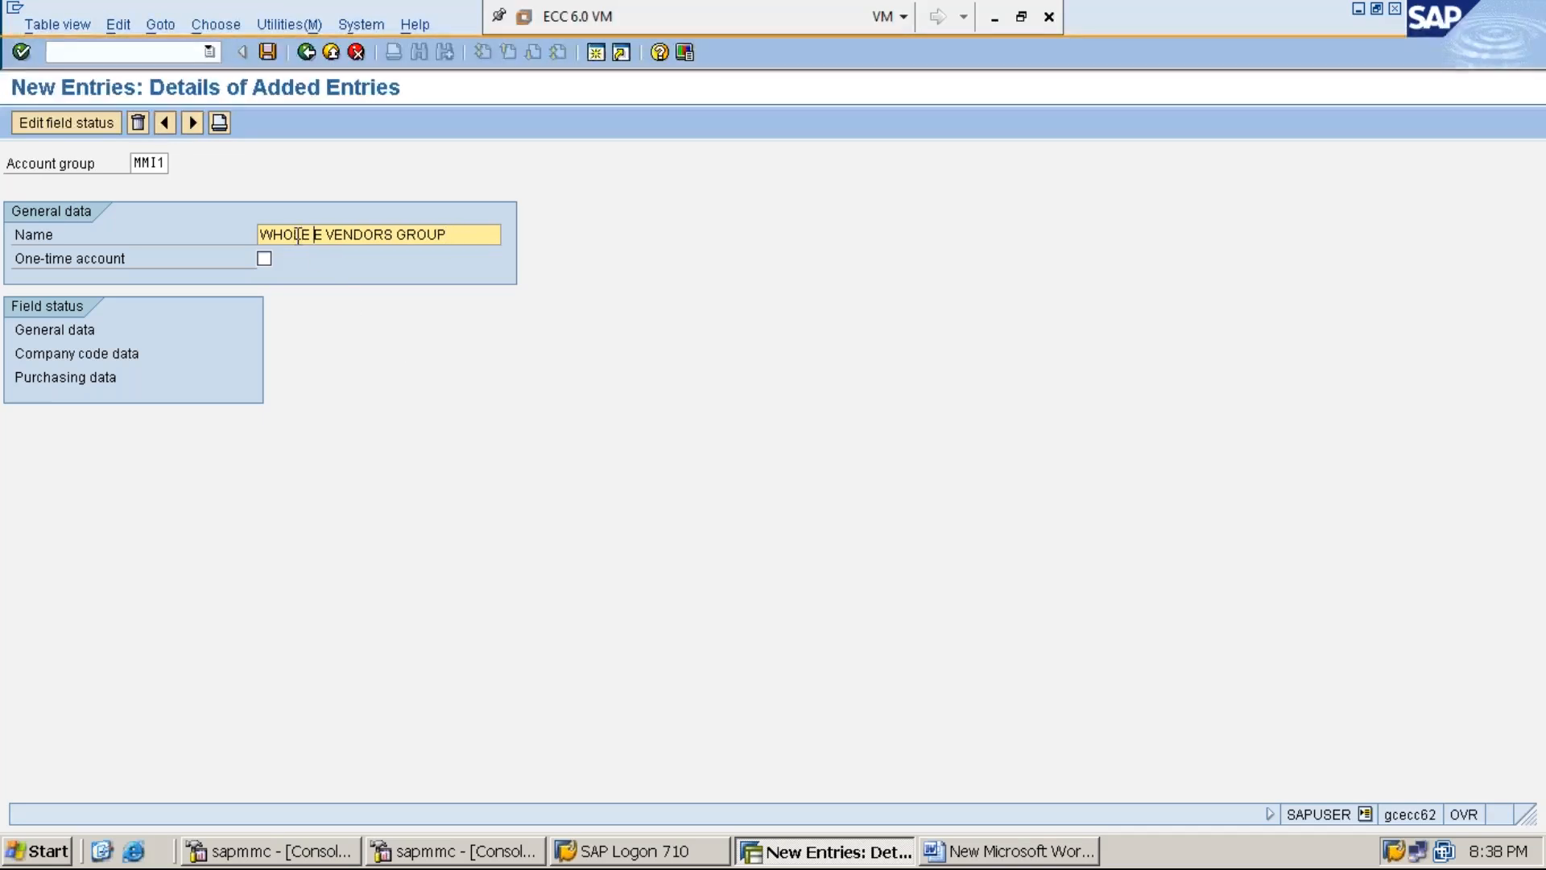
{"action": "type", "text": " VENDOR"}
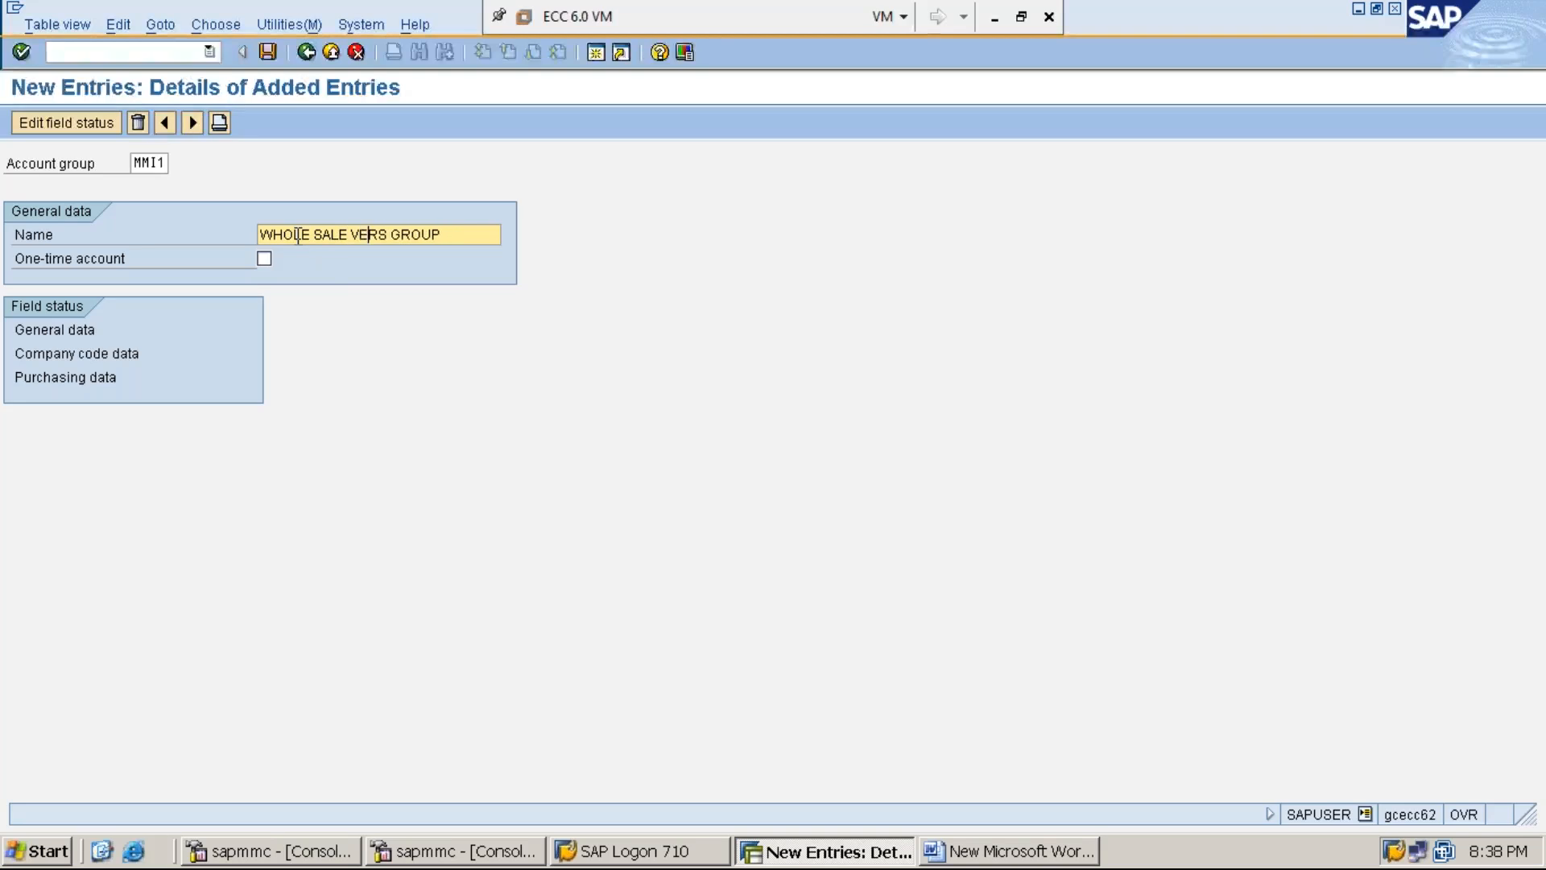
{"action": "type", "text": "S GRO"}
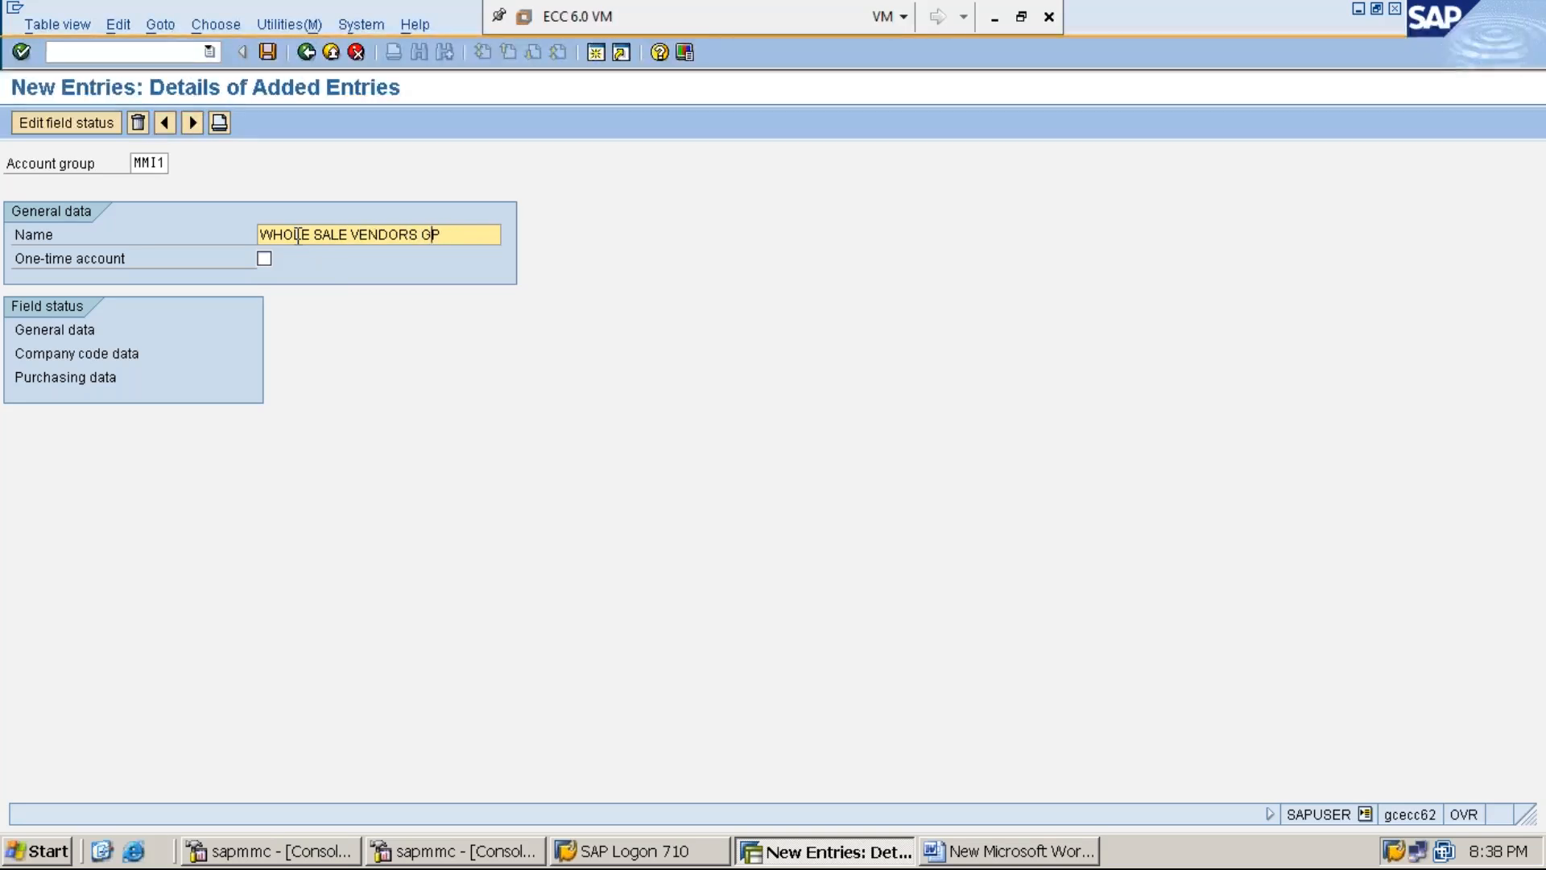
{"action": "type", "text": "UP"}
{"action": "left_click", "coordinate": [267, 51]}
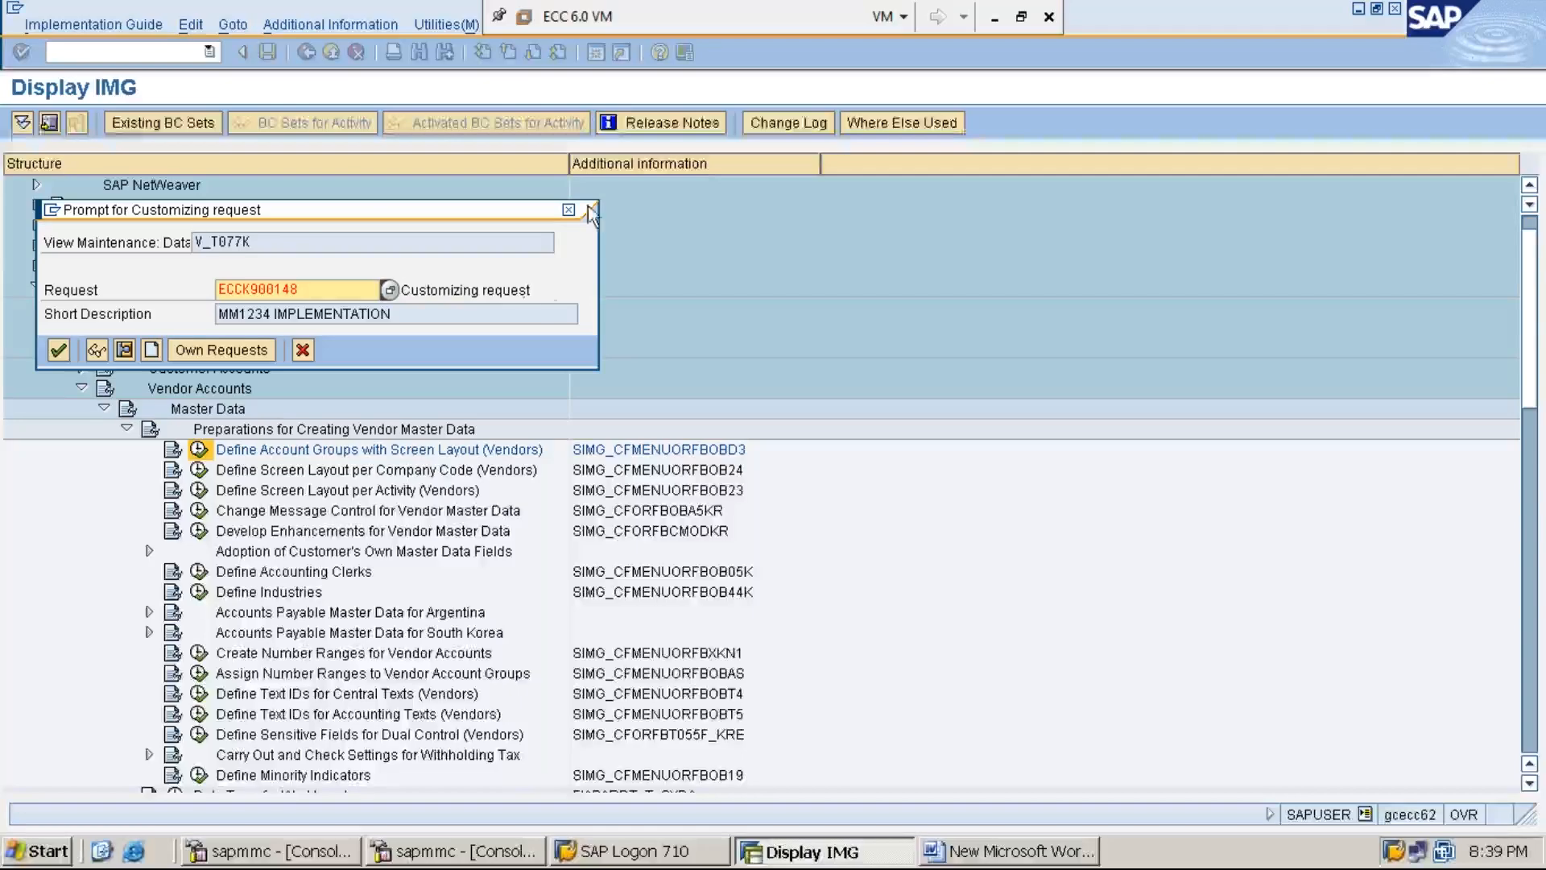
- Accept the MM1234 IMPLEMENTATION customizing request so MMI1 saves under ECCK900148
{"action": "key", "text": "Return"}
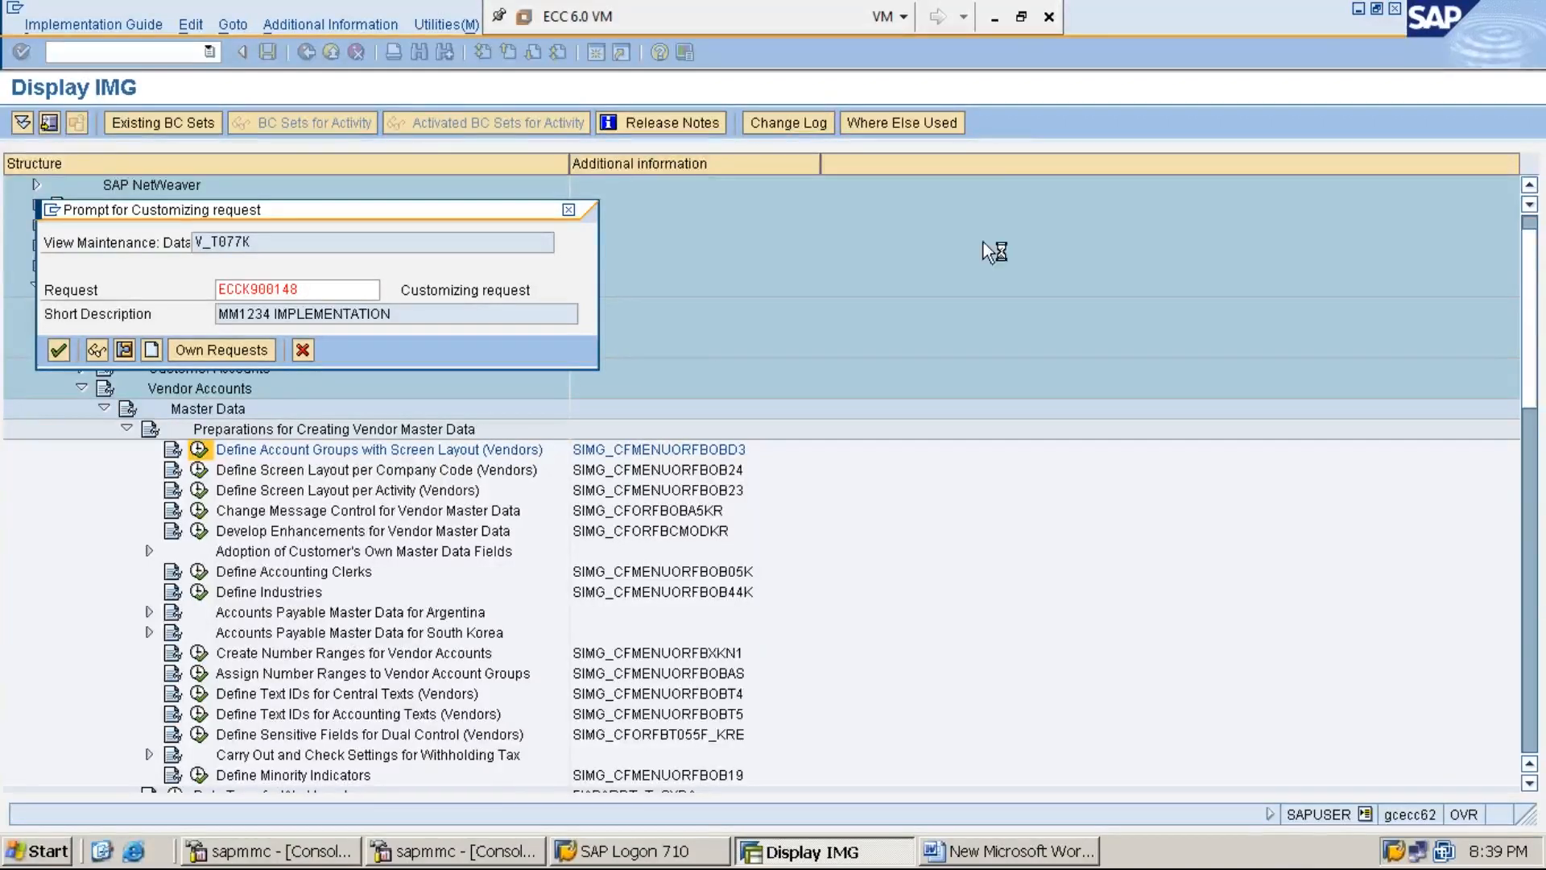
{"action": "left_click", "coordinate": [996, 20]}
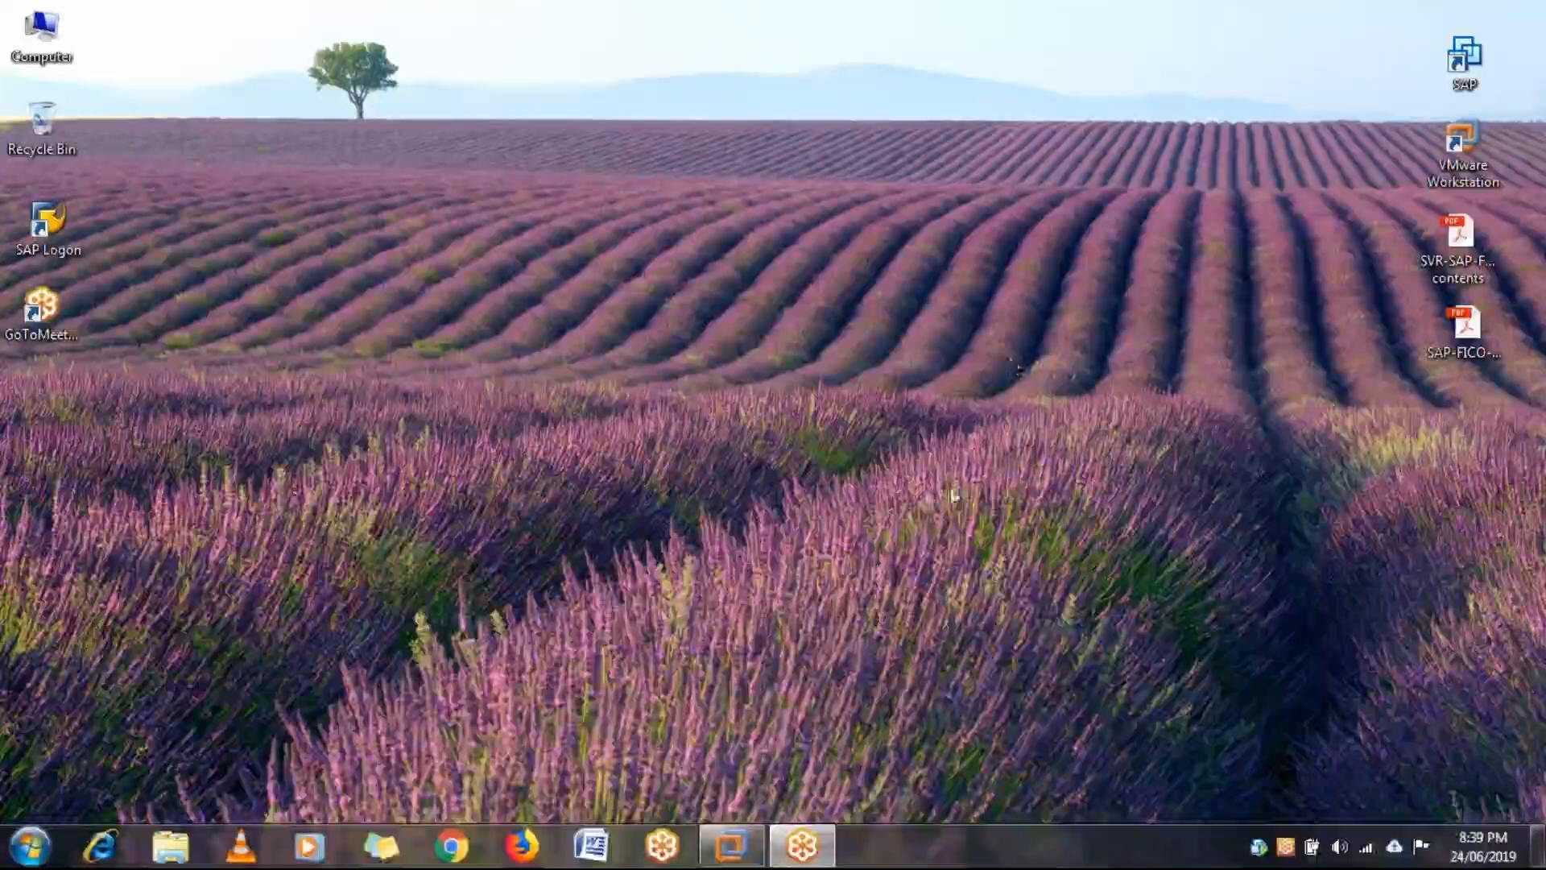
{"action": "left_click", "coordinate": [741, 852]}
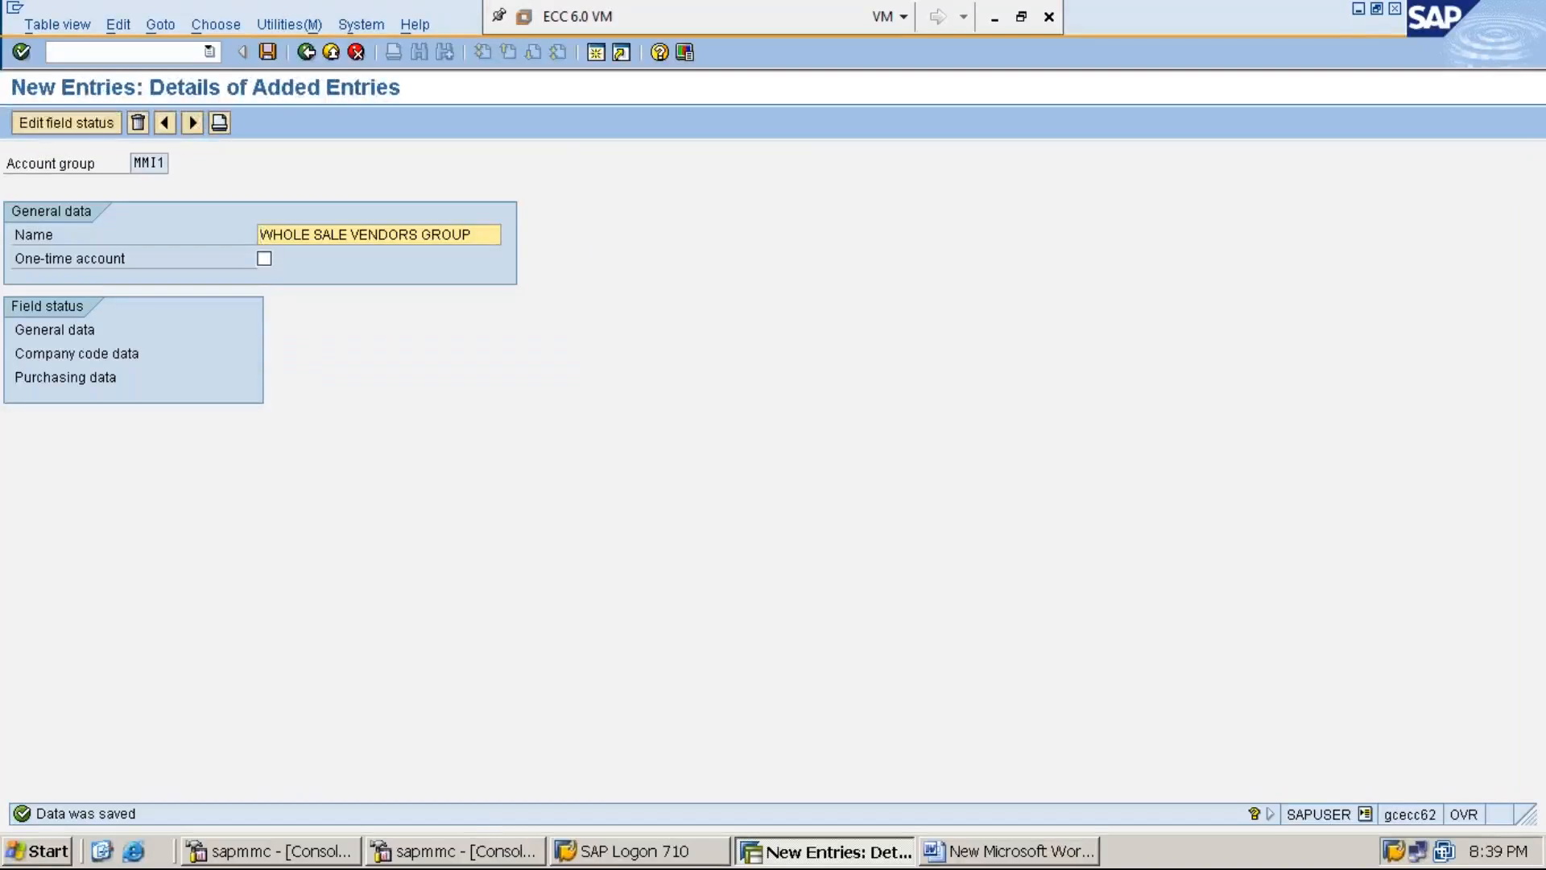
- Add the notes line 'STEP:2: CREATE NUMBER RANGE FOR VENDOR ACCOUNTS USING XKN1'
{"action": "left_click", "coordinate": [1358, 9]}
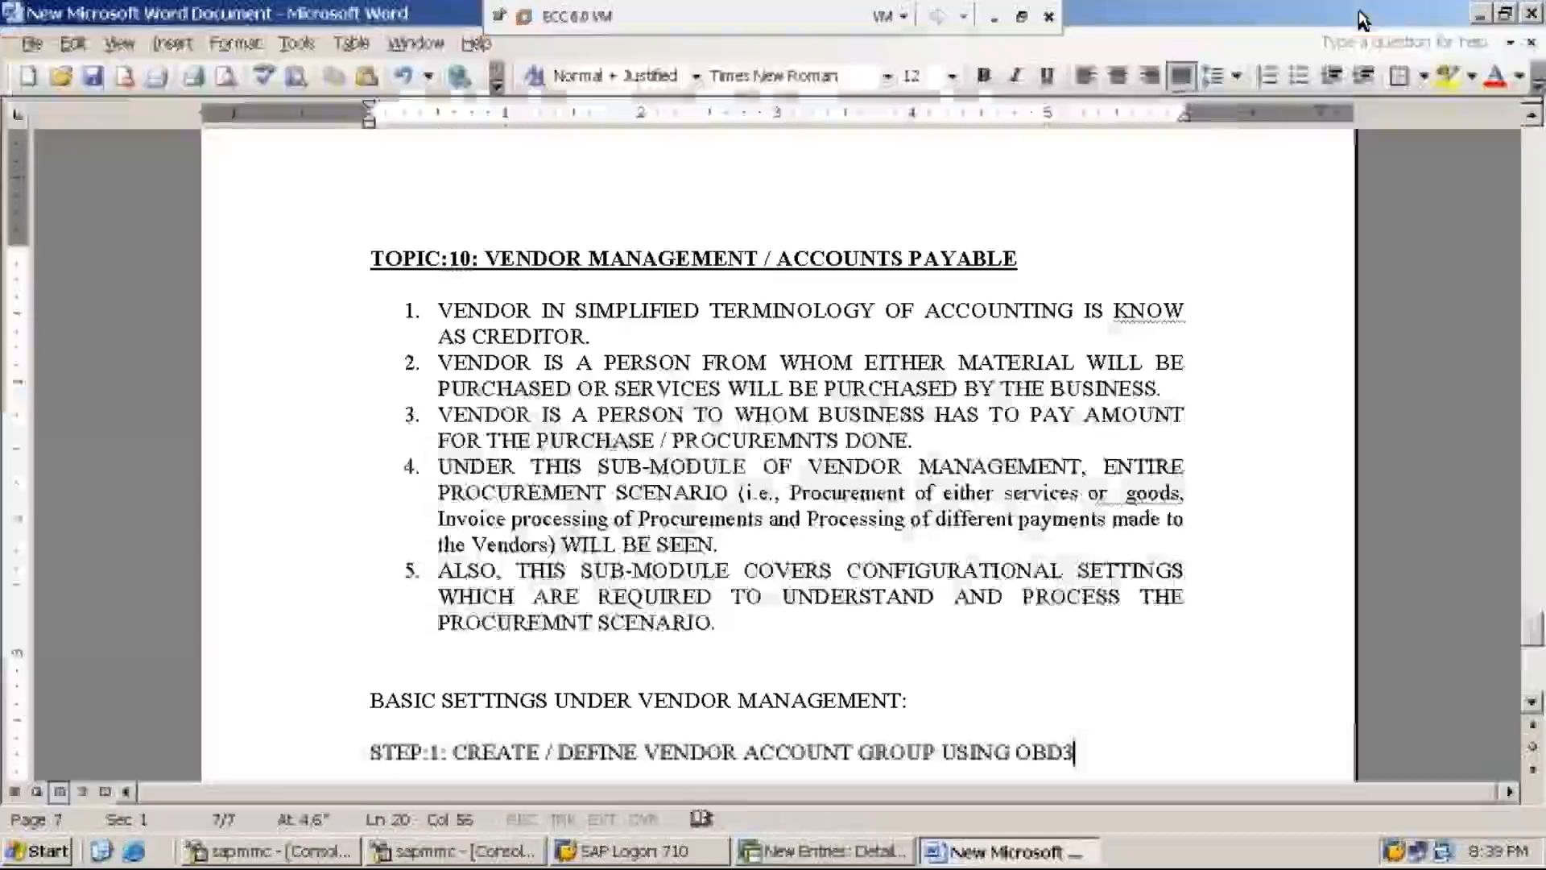
{"action": "type", "text": "S"}
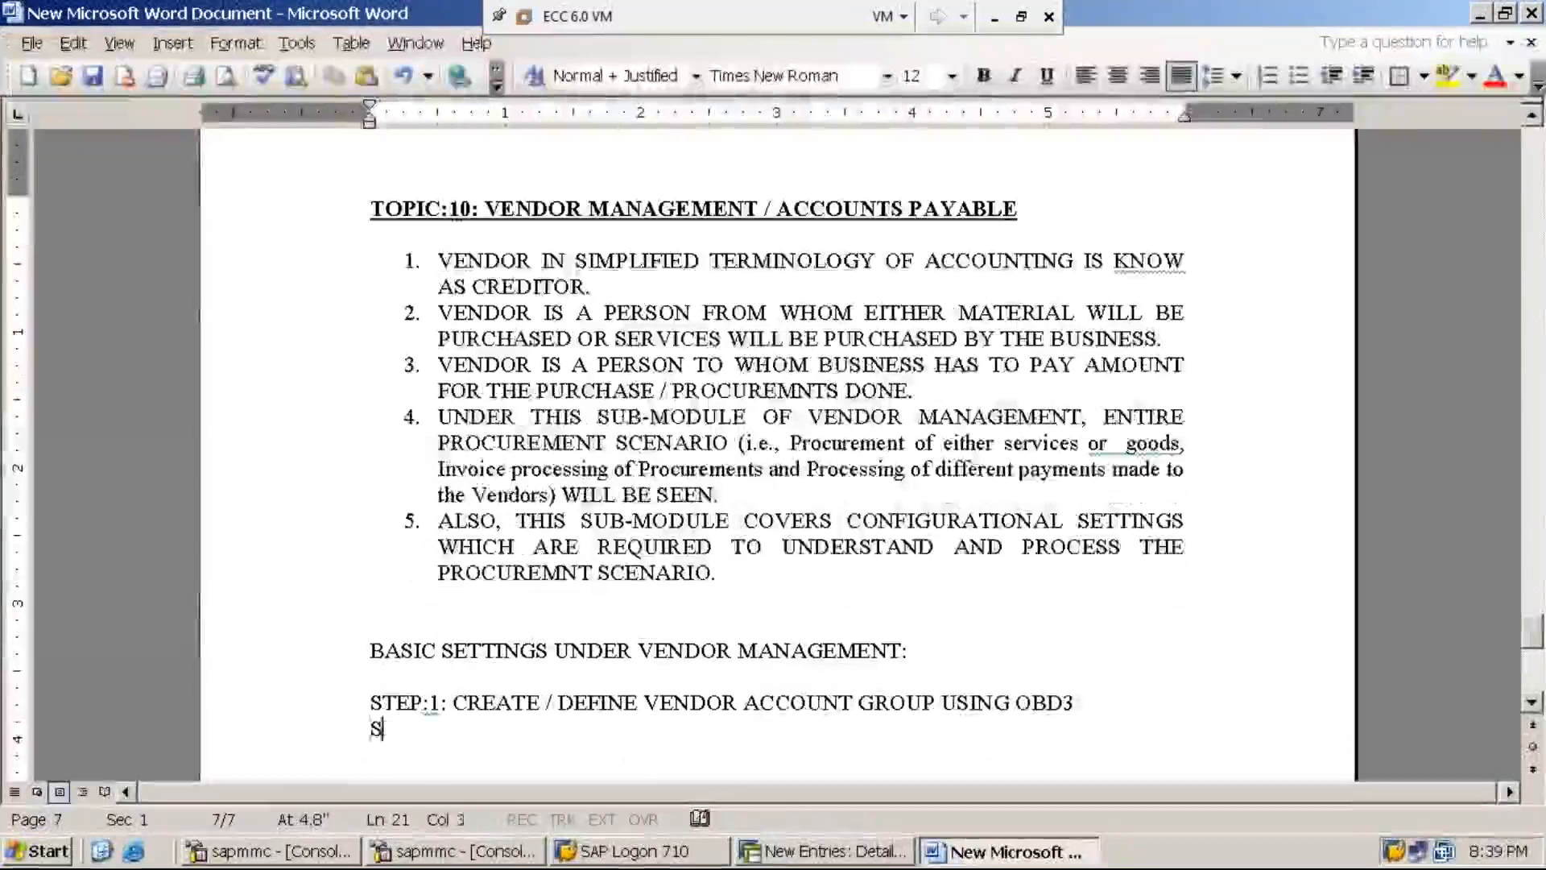
{"action": "type", "text": "TEP:2:"}
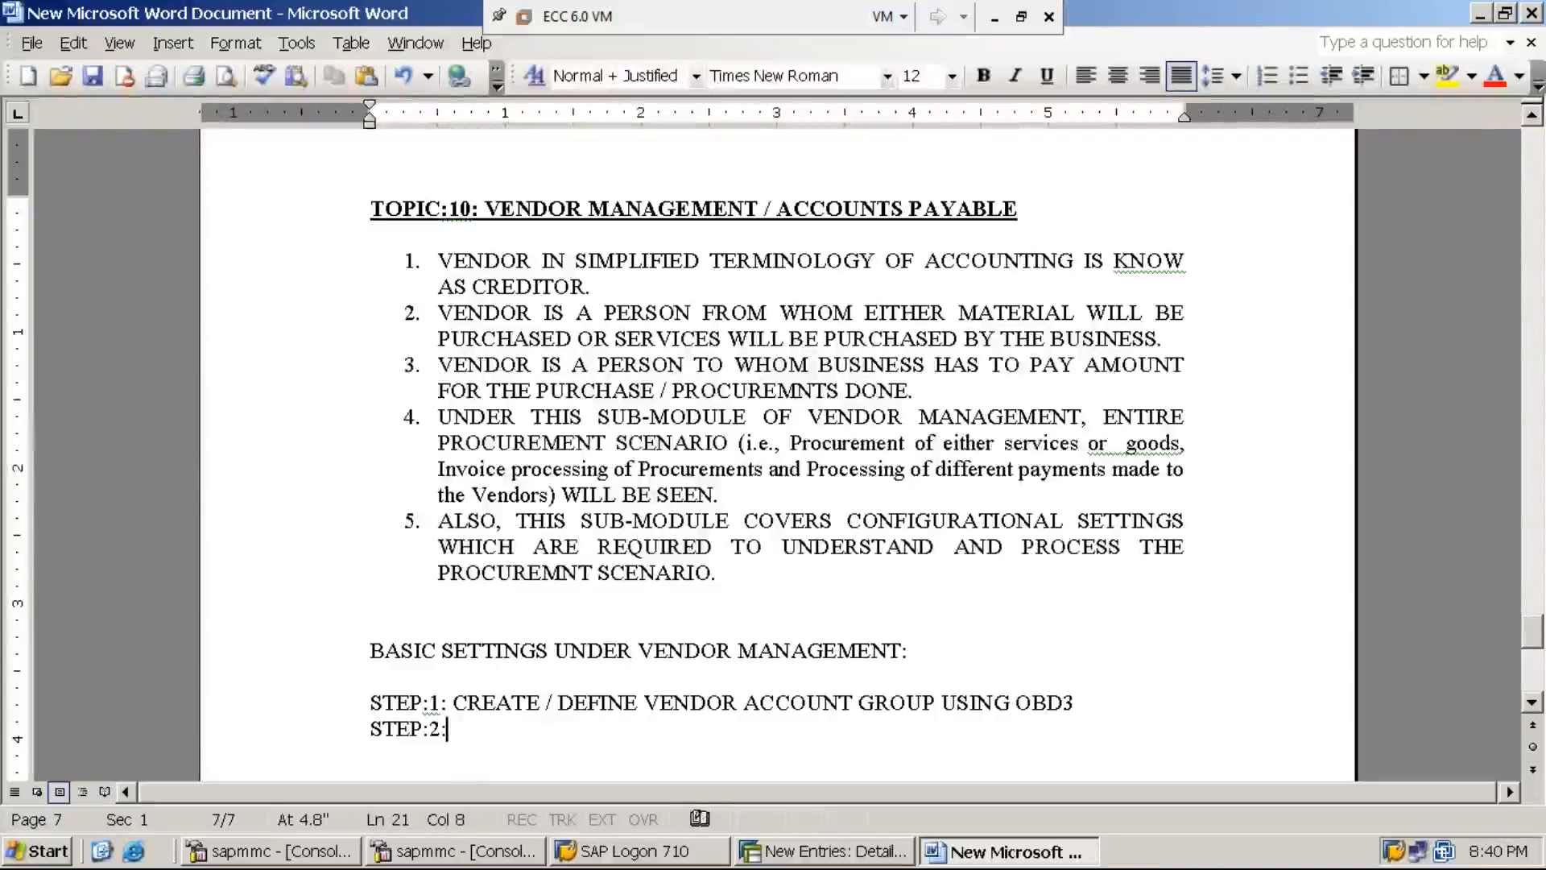
{"action": "type", "text": " CREATE "}
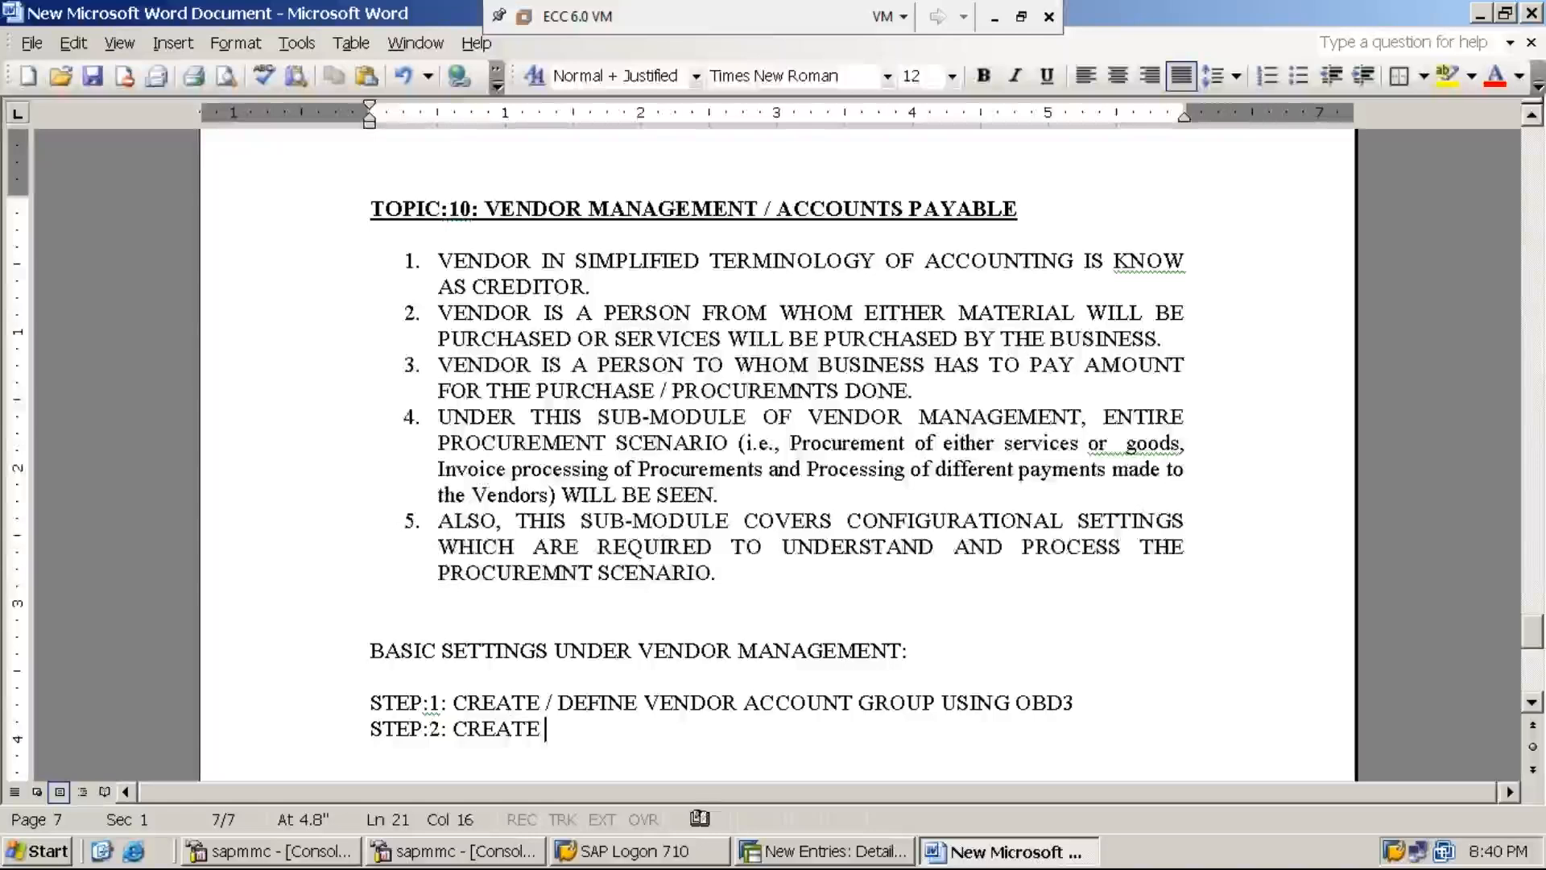
{"action": "type", "text": "NO"}
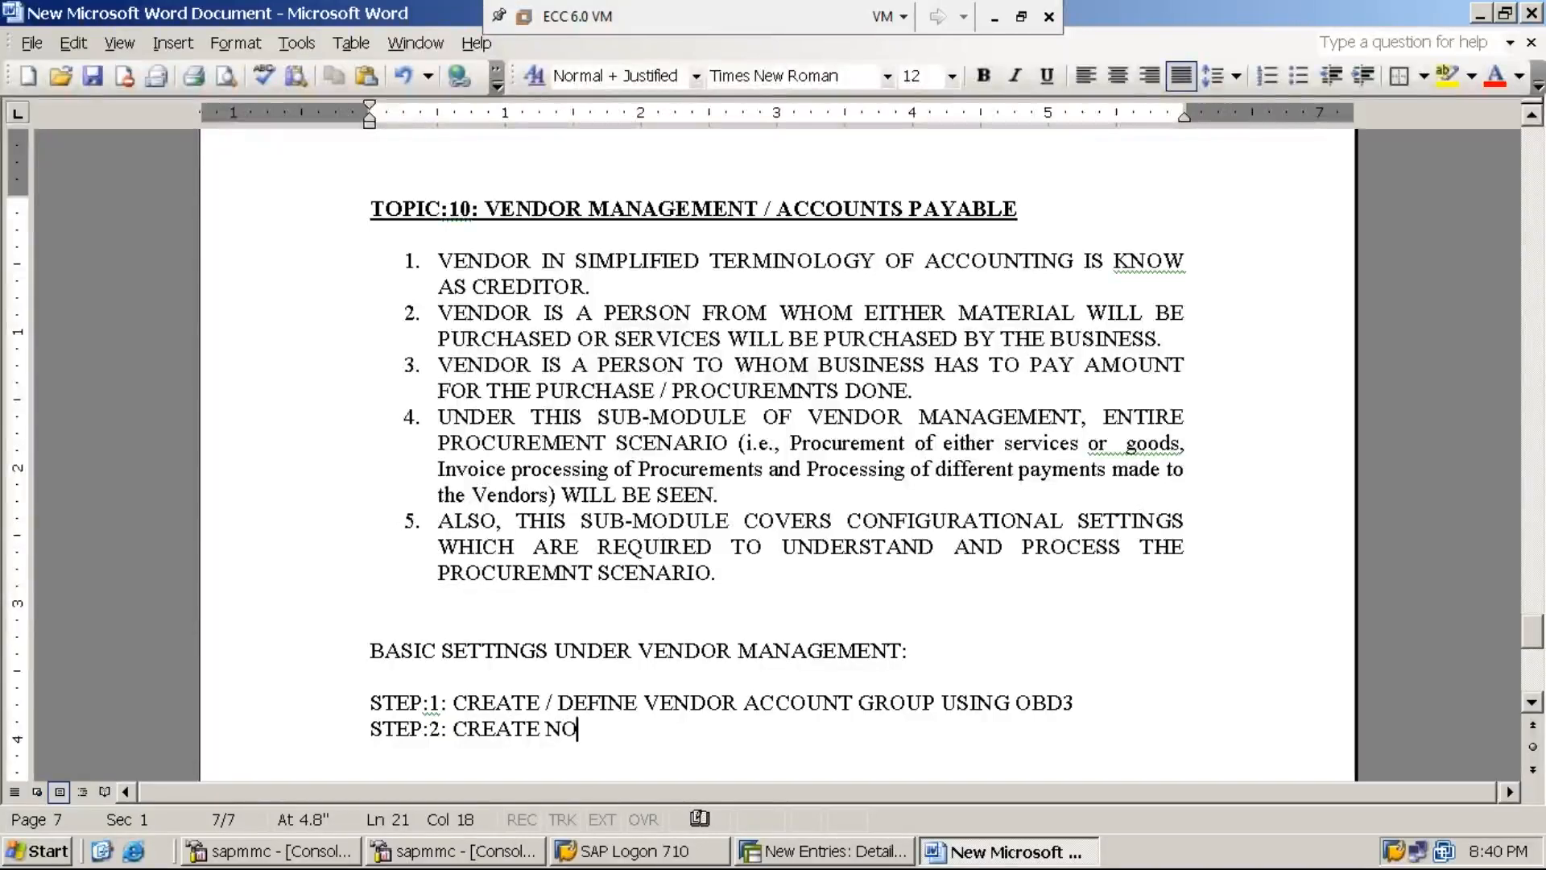
{"action": "key", "text": "BackSpace"}
{"action": "type", "text": "UM"}
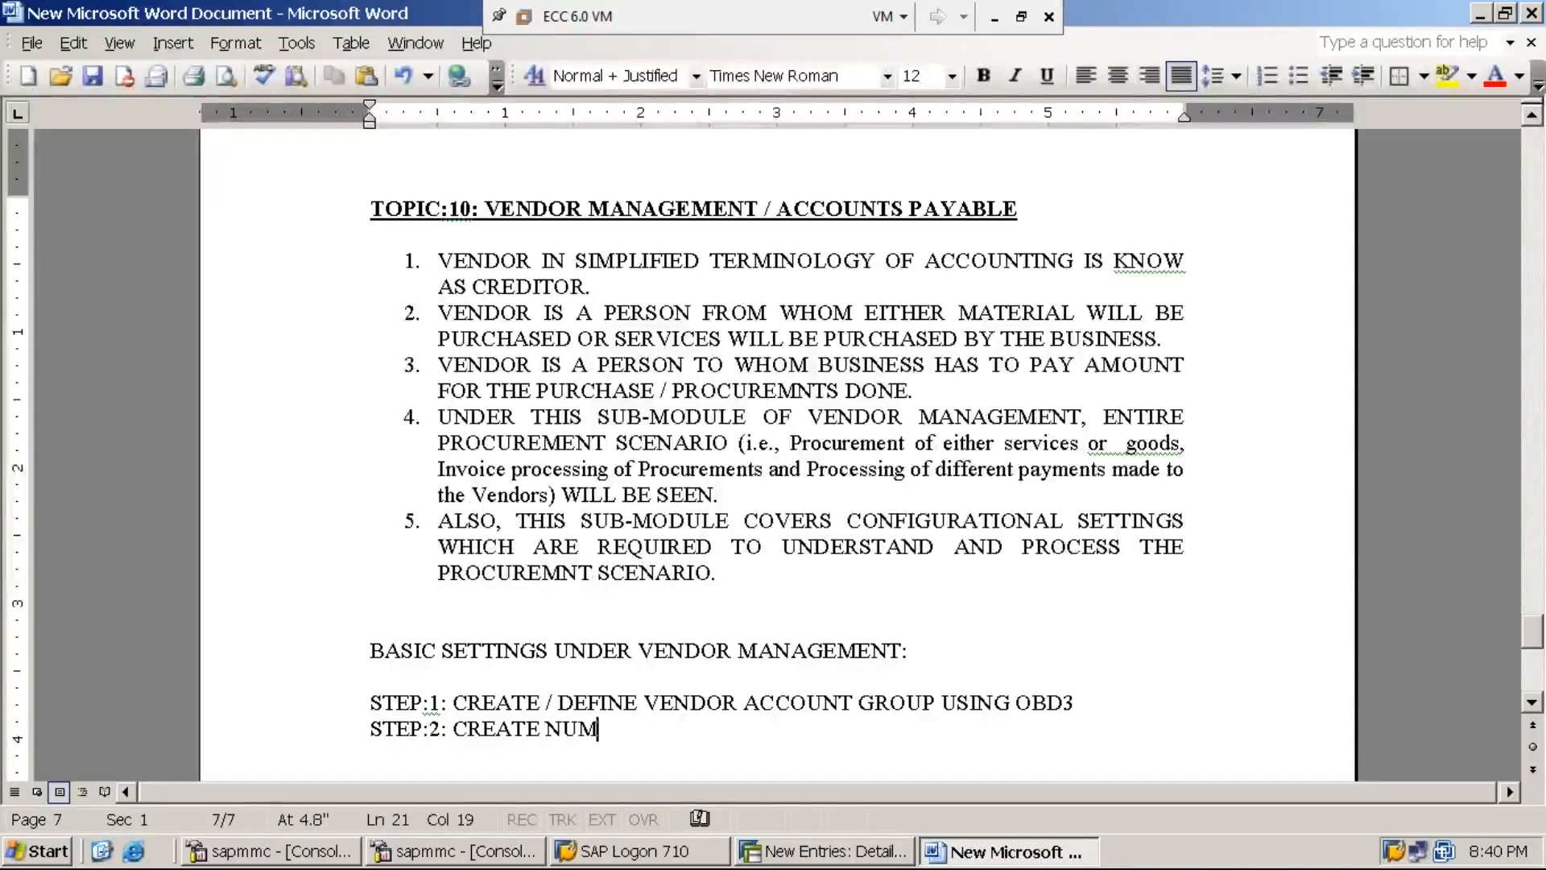
{"action": "type", "text": "BER RANGE"}
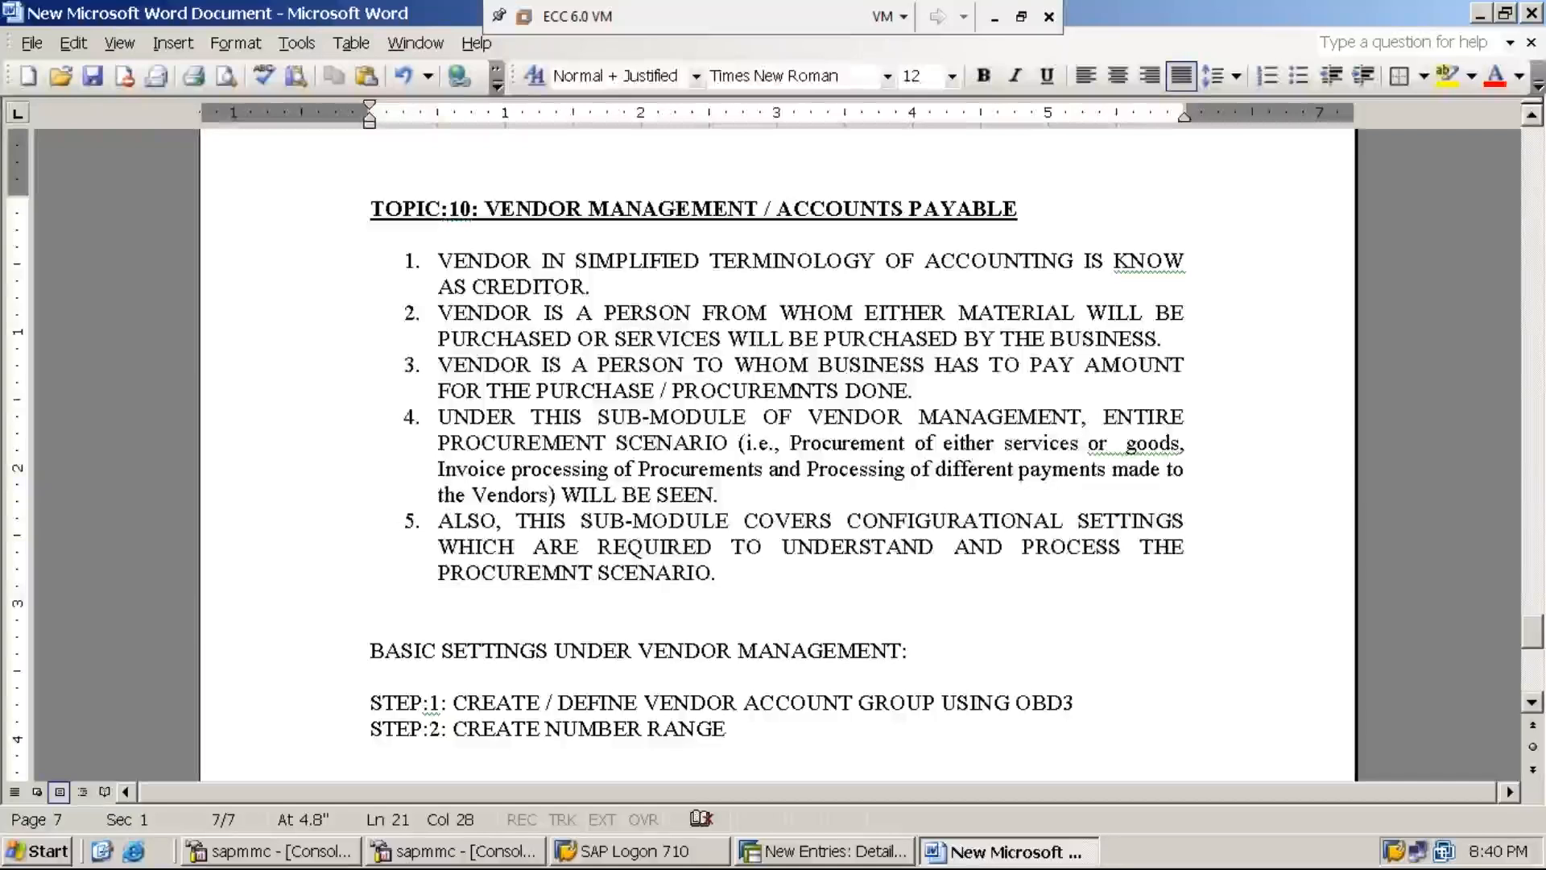
{"action": "type", "text": " FOR "}
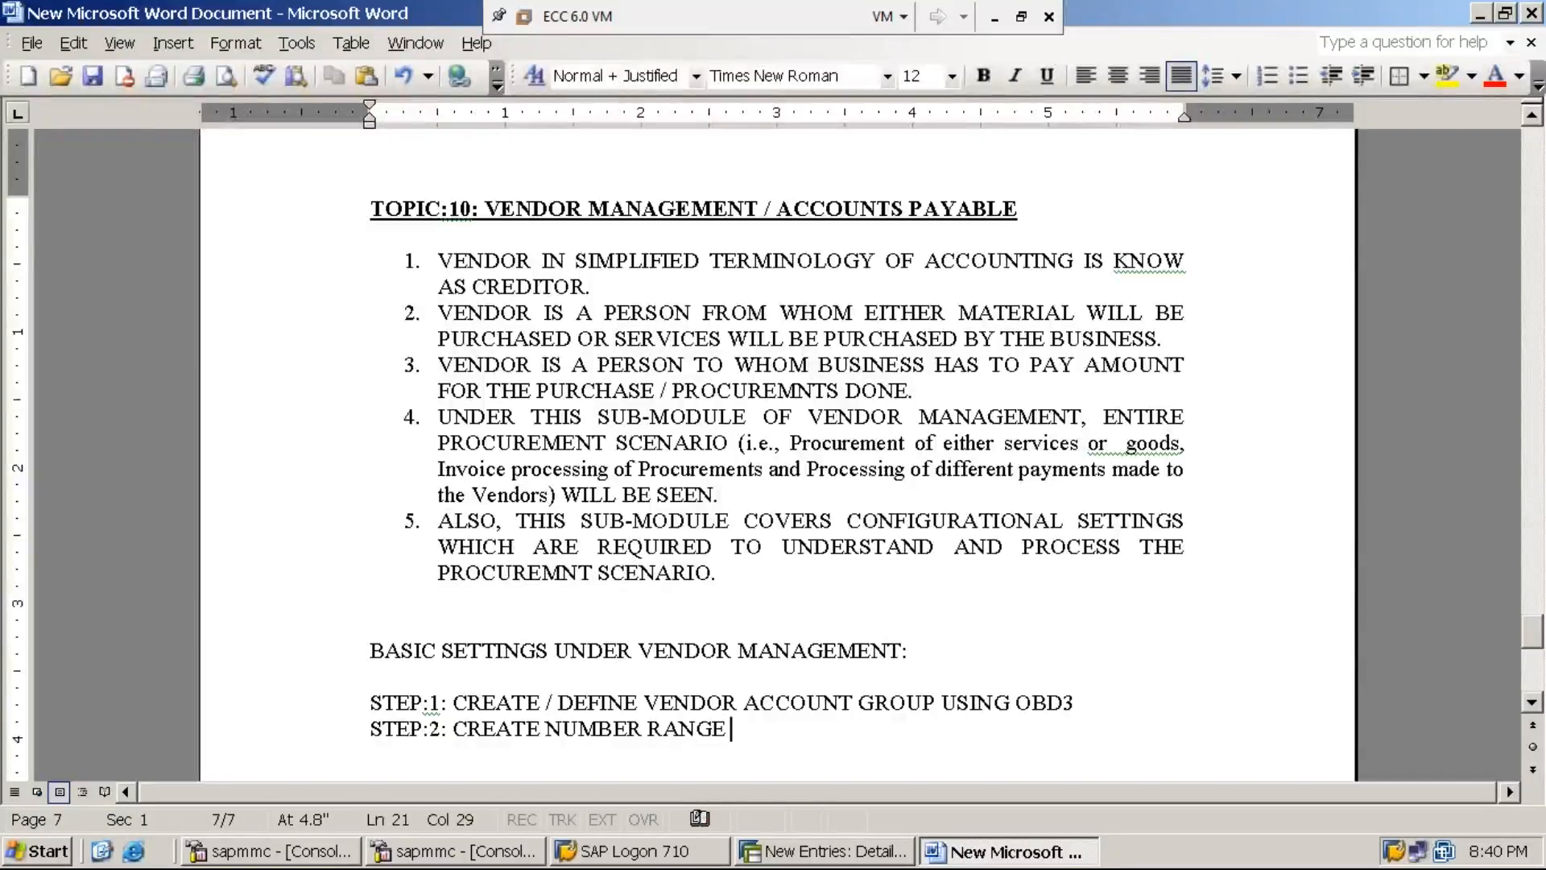
{"action": "type", "text": "VE"}
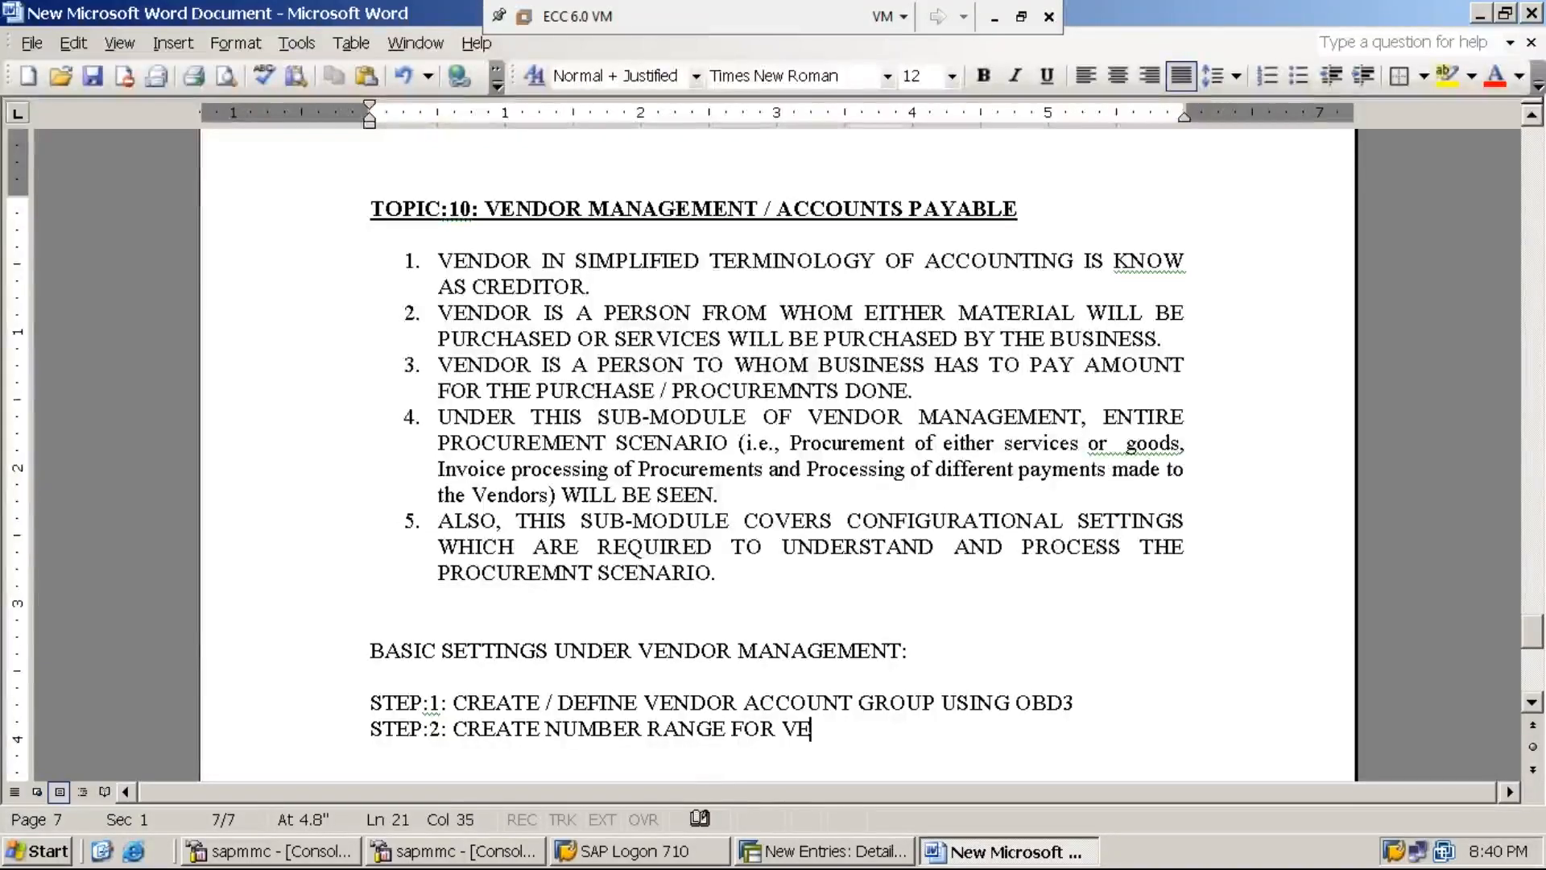
{"action": "type", "text": "NDOR ACCOUNT"}
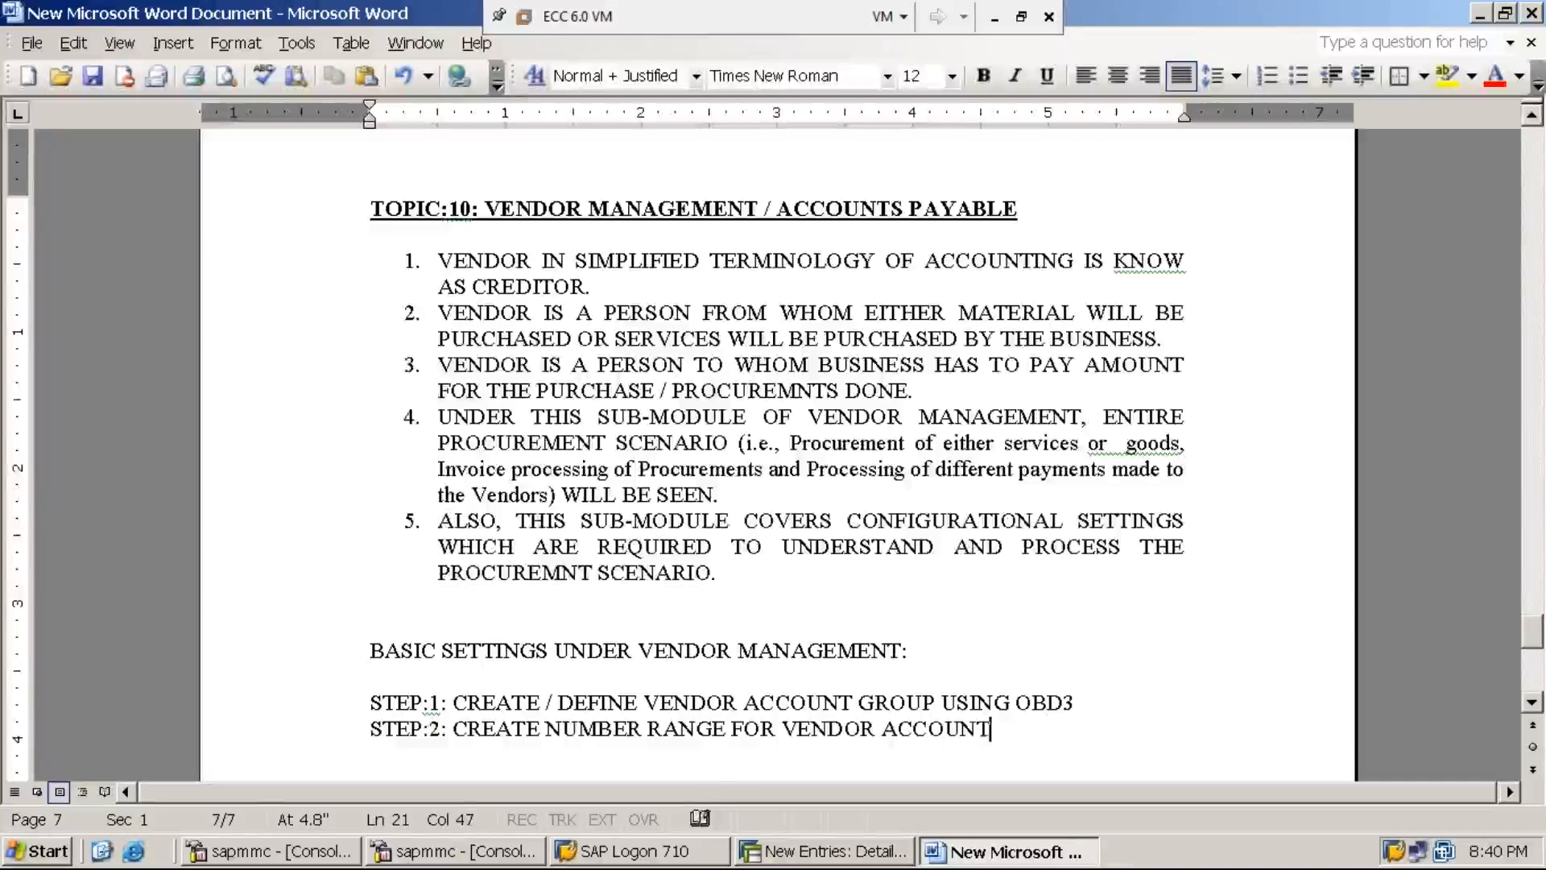
{"action": "type", "text": " GROUP"}
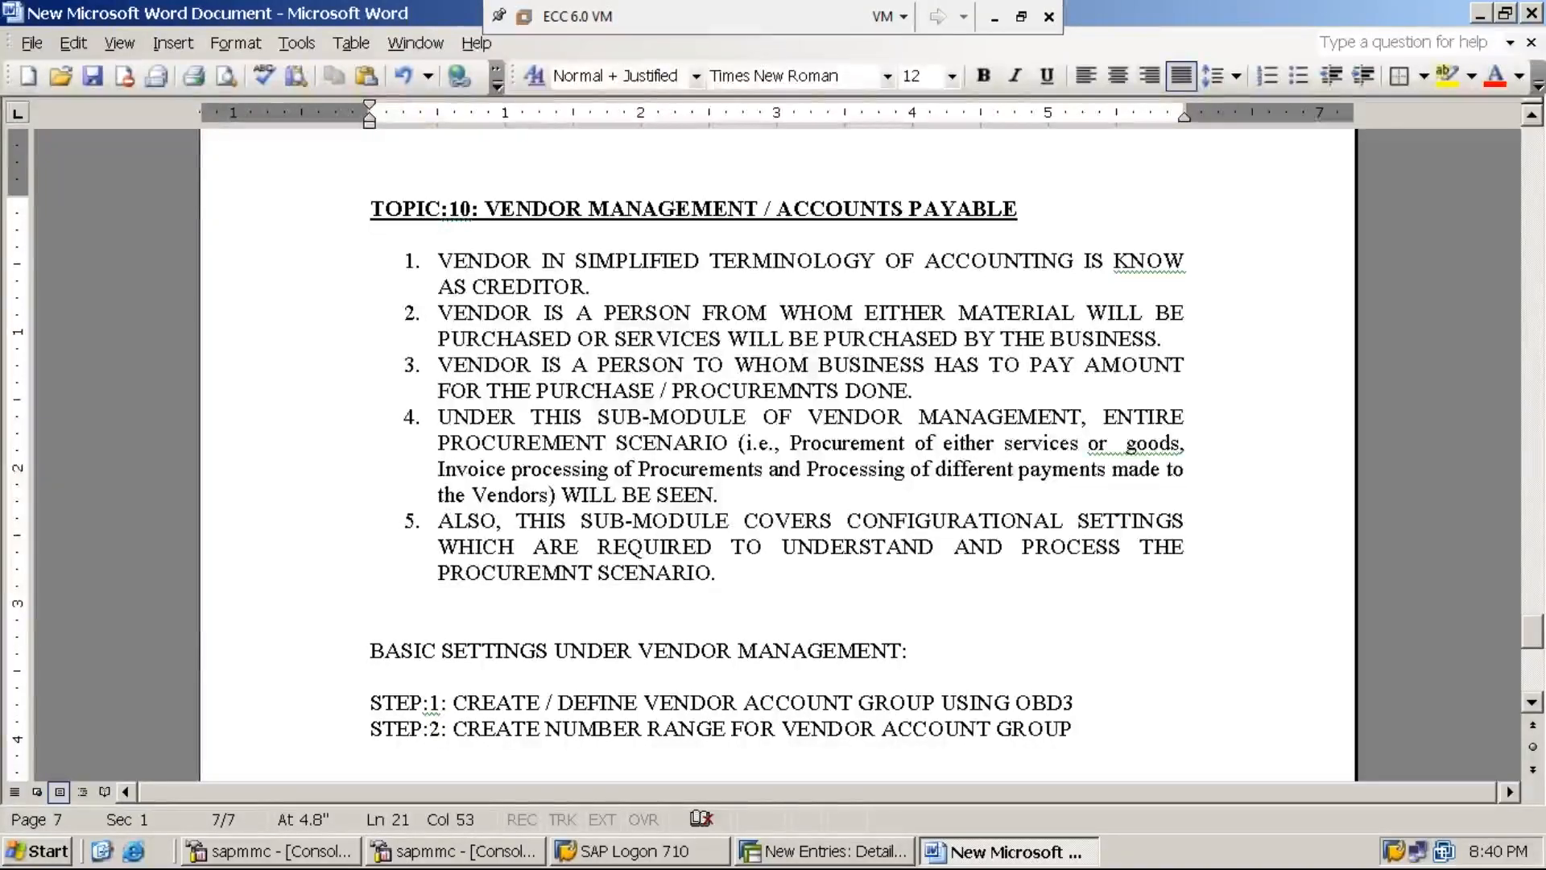
{"action": "key", "text": "BackSpace"}
{"action": "key", "text": "BackSpace"}
{"action": "key", "text": "BackSpace"}
{"action": "key", "text": "BackSpace"}
{"action": "key", "text": "BackSpace"}
{"action": "key", "text": "BackSpace"}
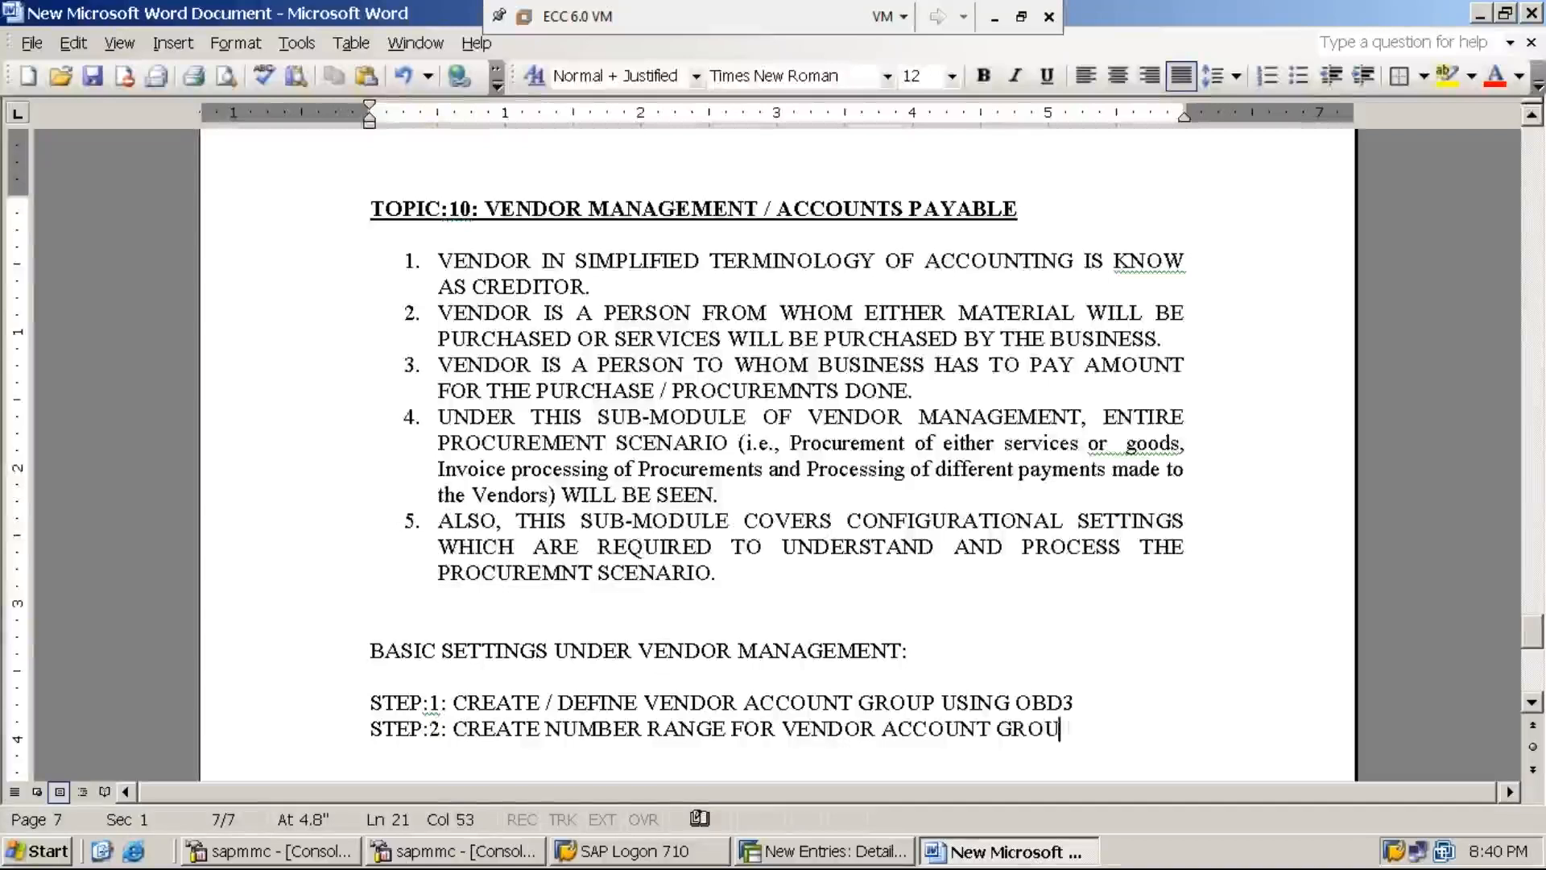
{"action": "type", "text": "S "}
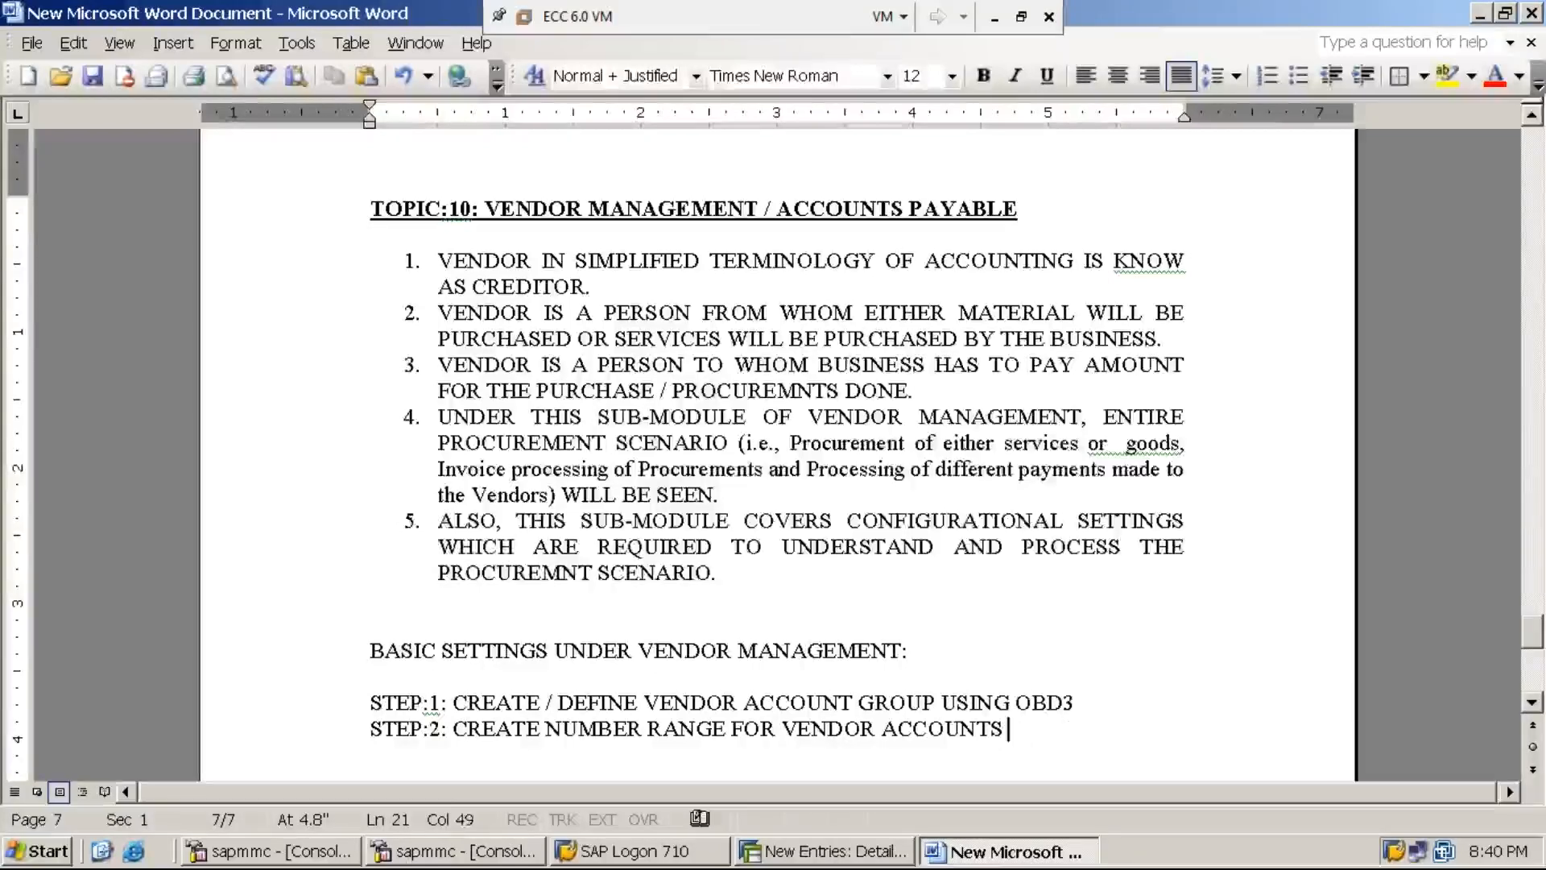
{"action": "type", "text": "USING "}
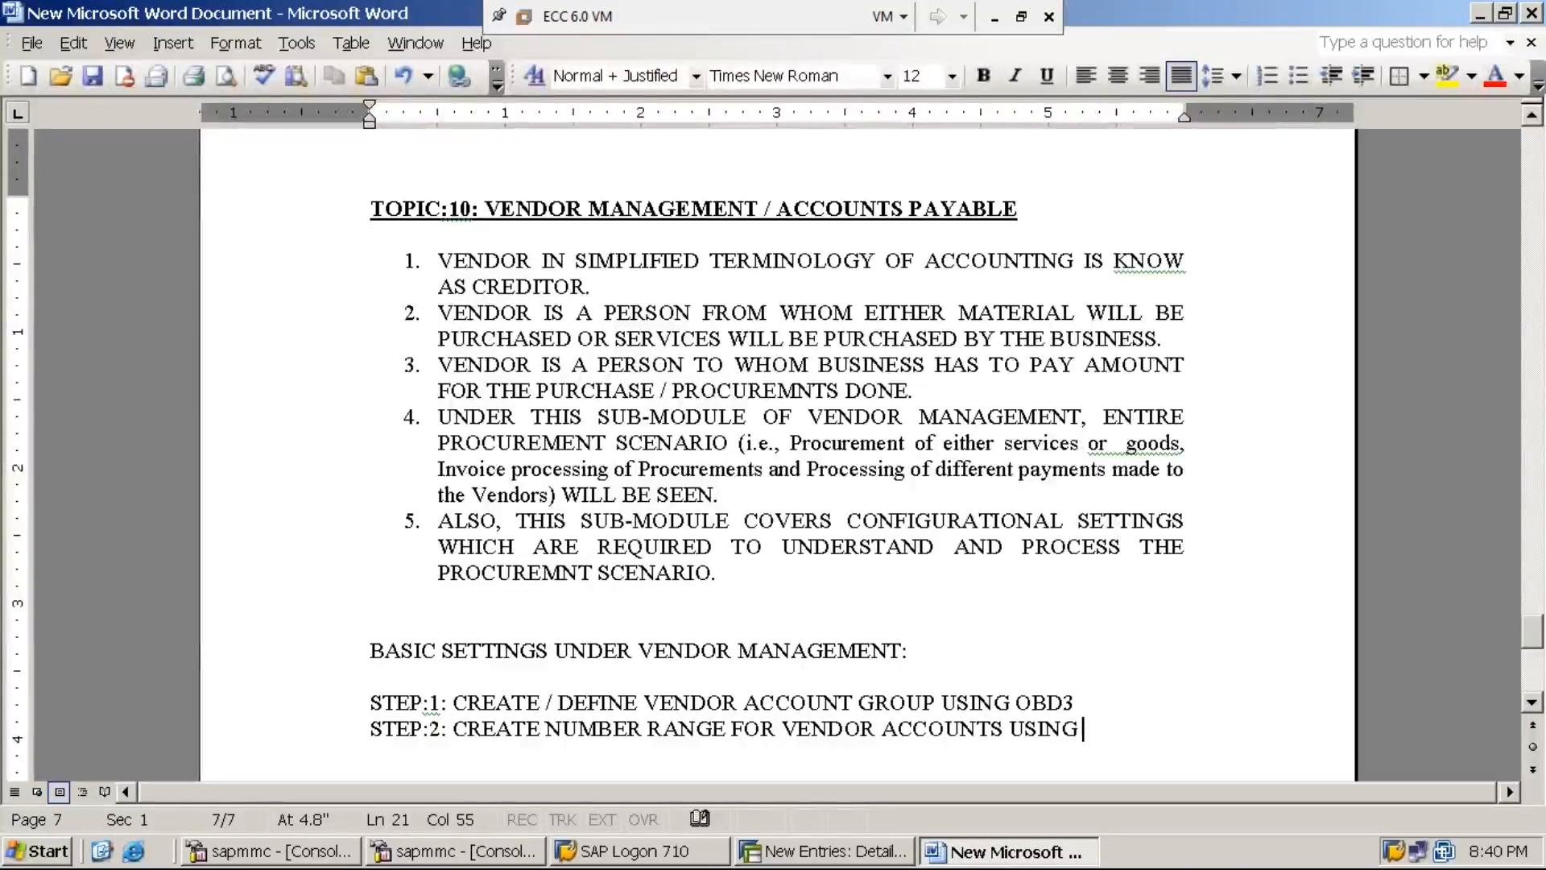
{"action": "type", "text": "XKN1"}
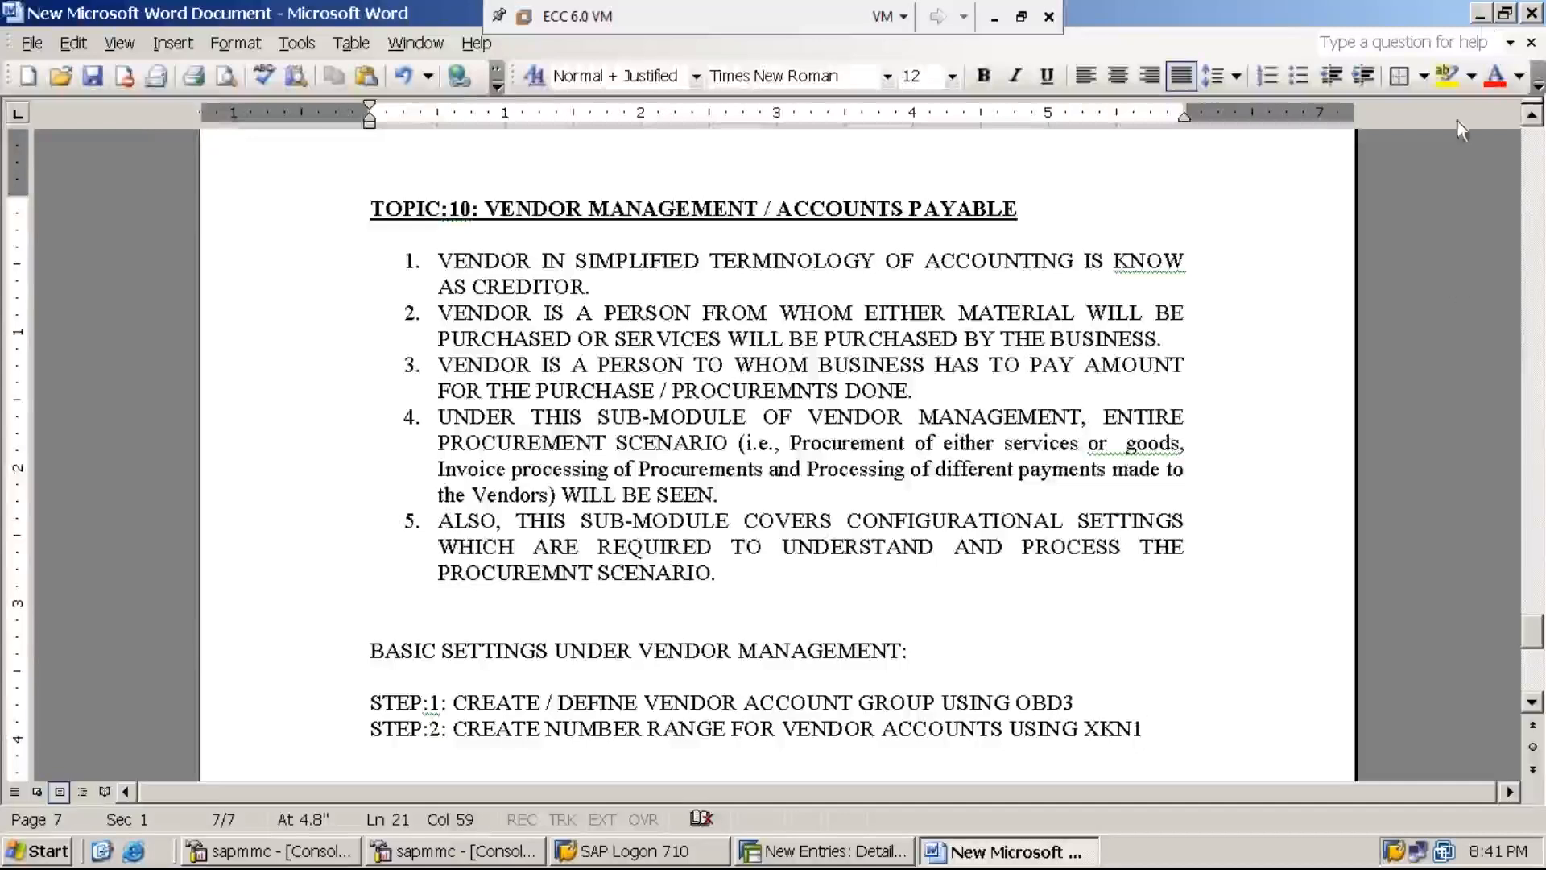
- Return from the Word notes to SAP and exit to the Easy Access menu with /n
{"action": "left_click", "coordinate": [1480, 14]}
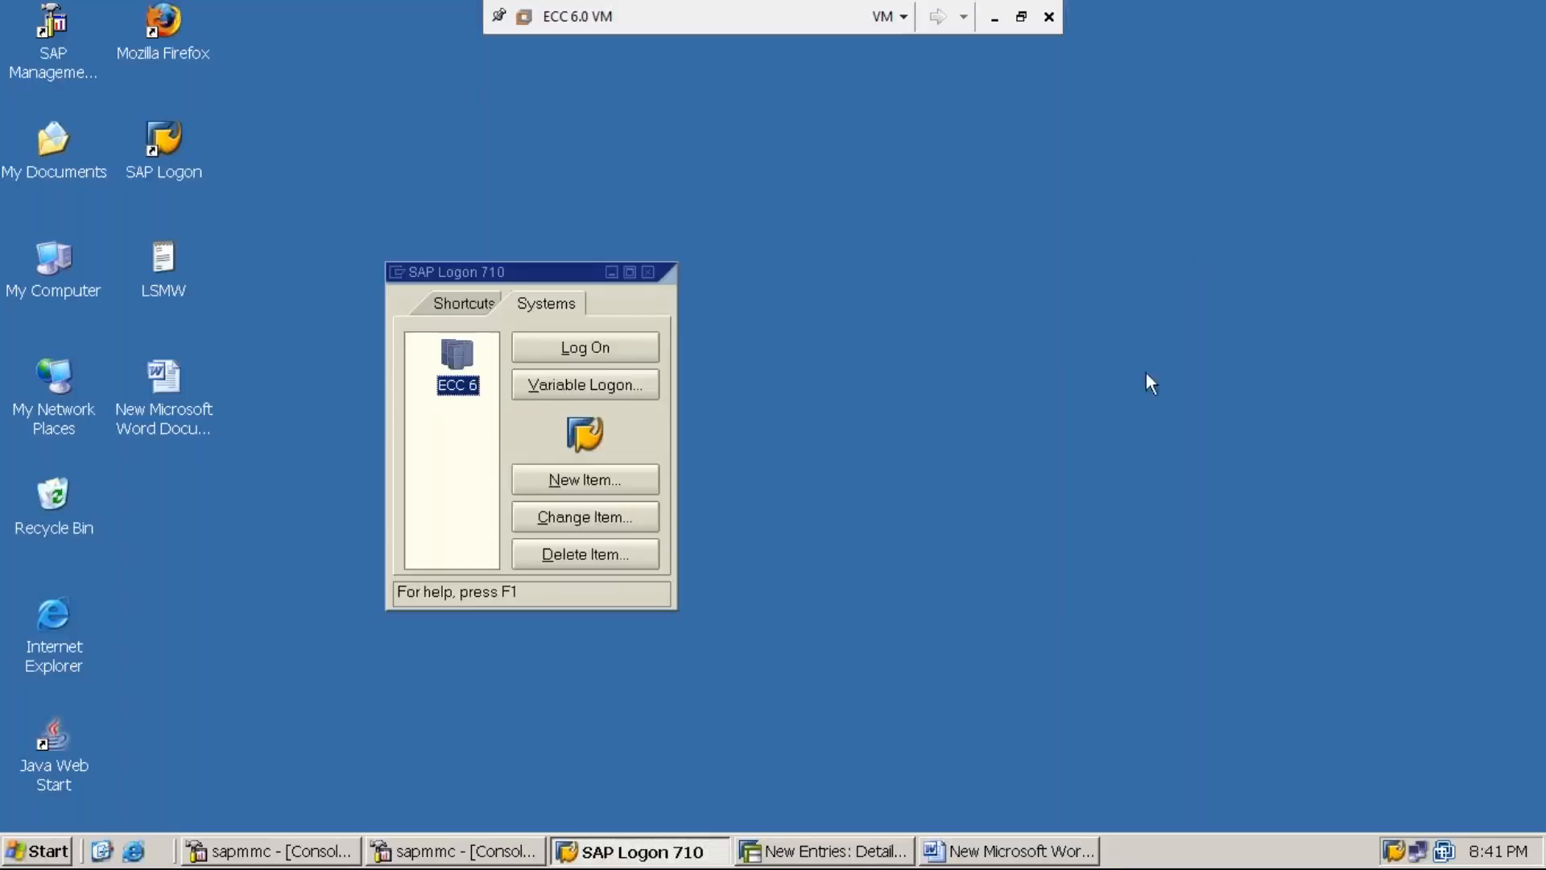
{"action": "left_click", "coordinate": [837, 859]}
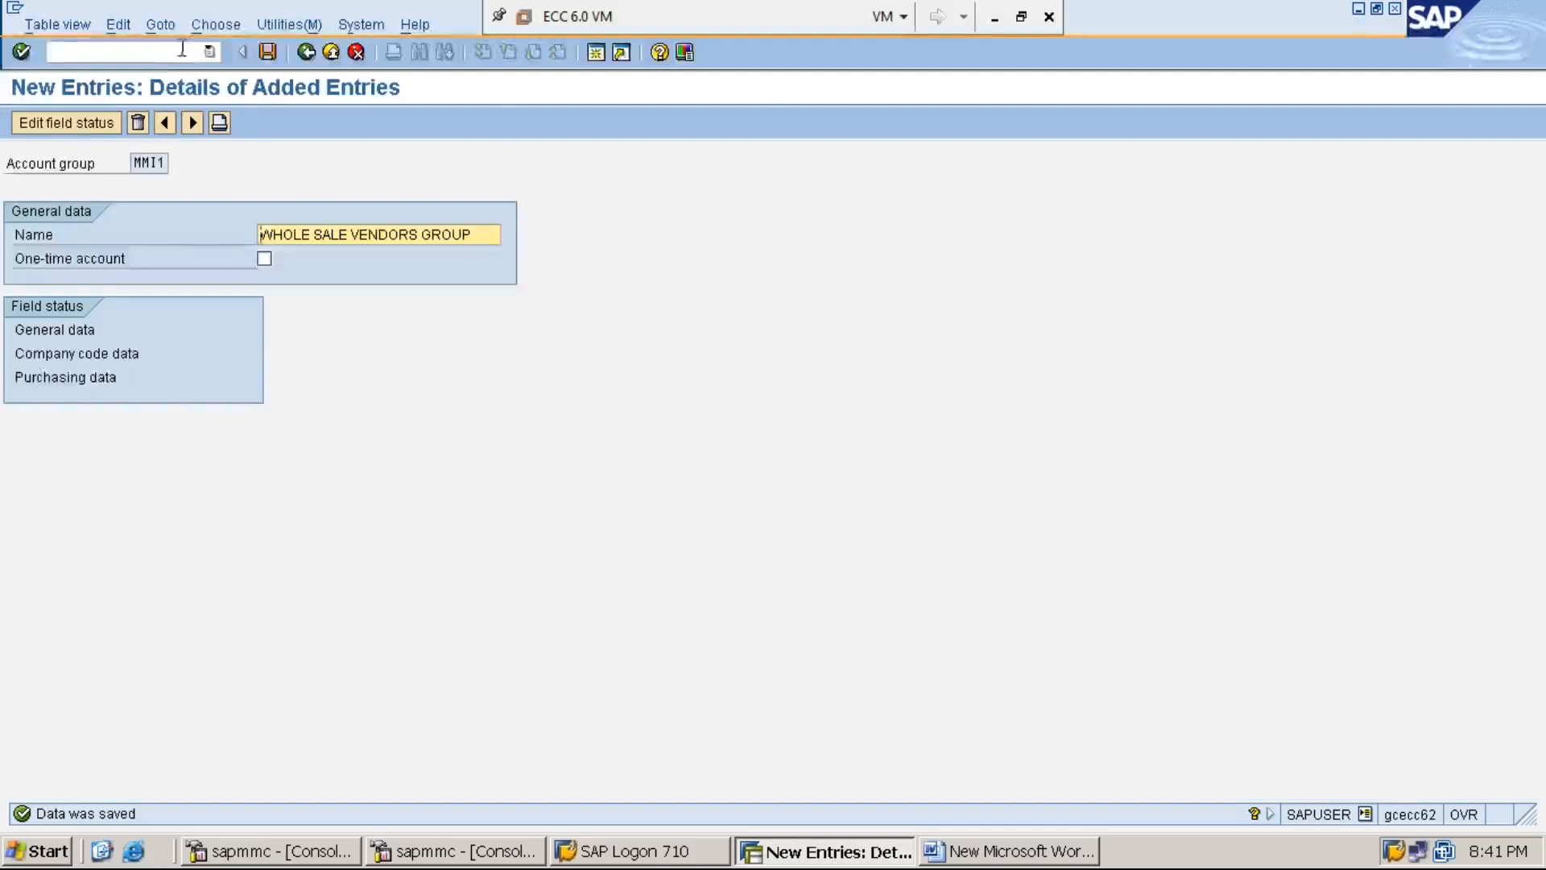
{"action": "left_click", "coordinate": [183, 50]}
{"action": "type", "text": "/n"}
{"action": "key", "text": "Return"}
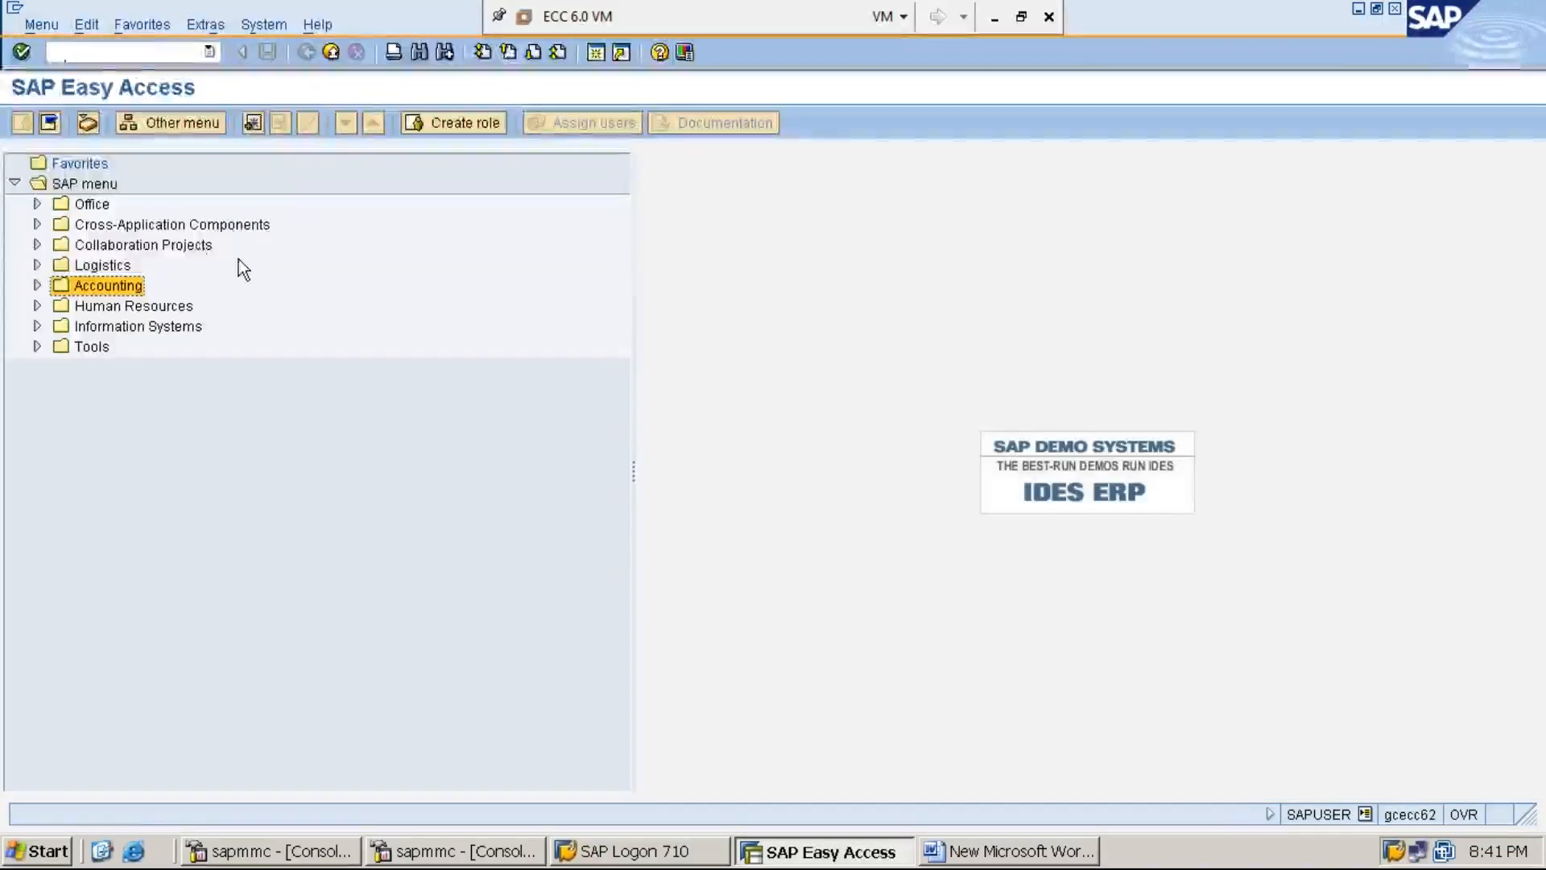
- Run transaction SPRO to reach the Customizing: Execute Project screen
{"action": "left_click", "coordinate": [167, 45]}
{"action": "type", "text": "SPRO"}
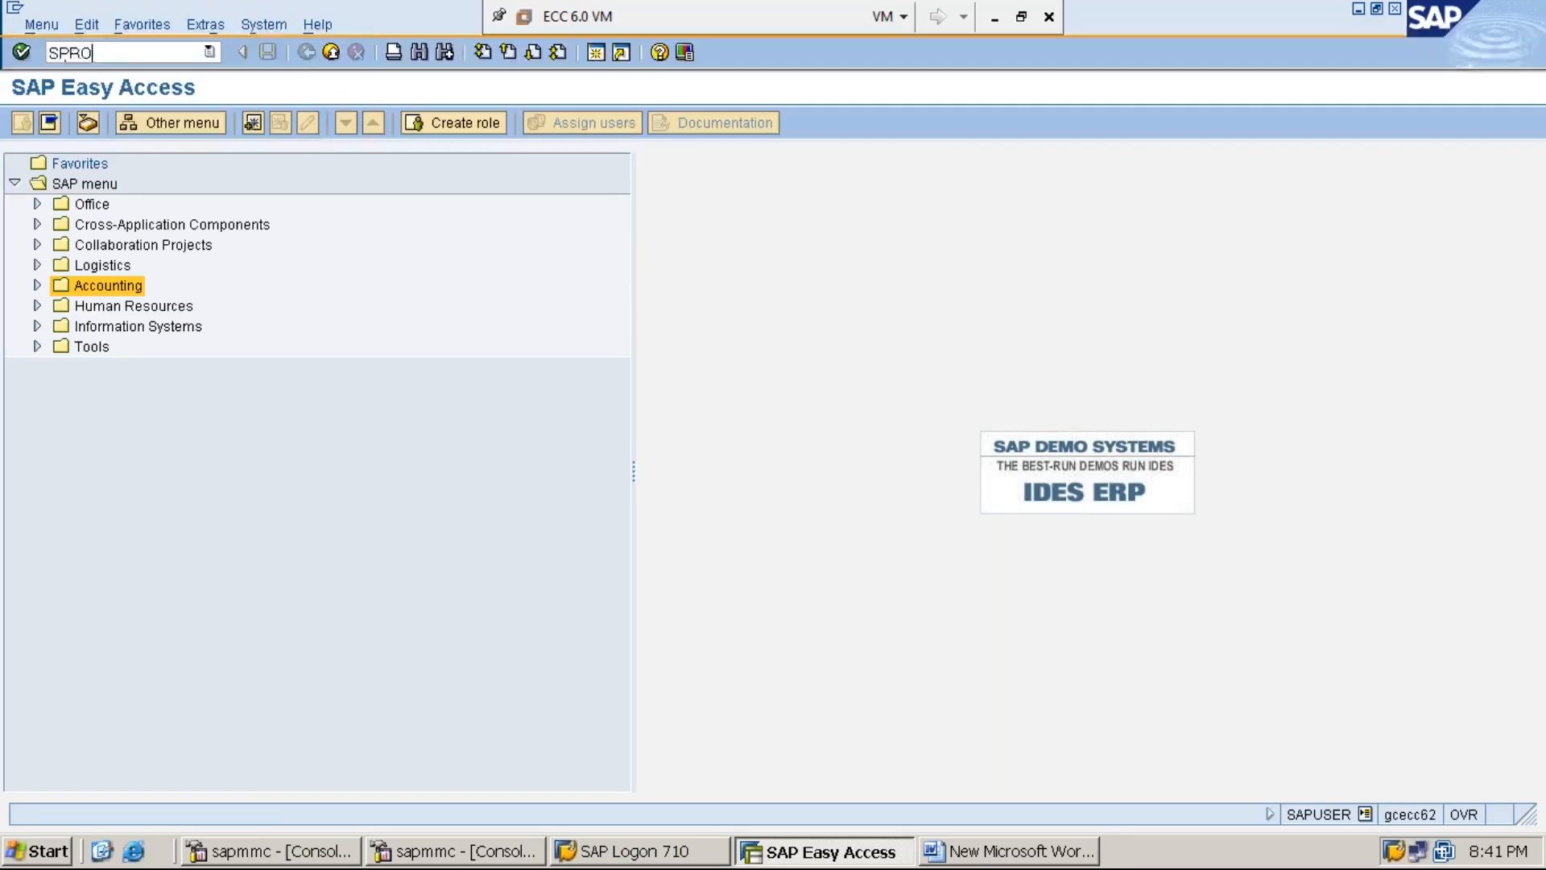
{"action": "key", "text": "Return"}
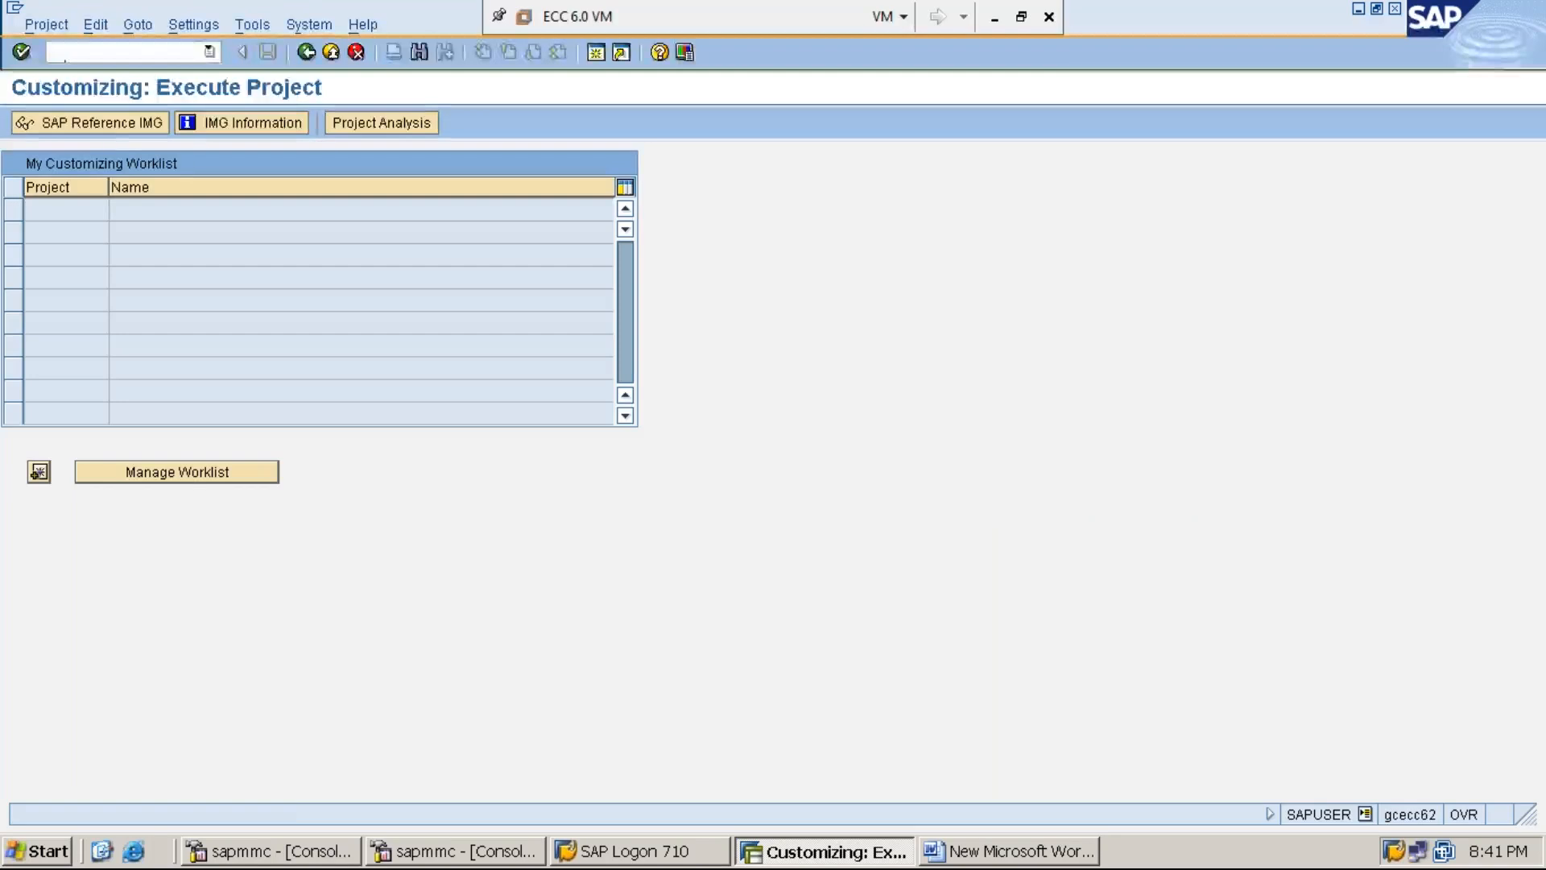
- Open the SAP Reference IMG with IMG activity keys displayed beside each node
{"action": "left_click", "coordinate": [122, 127]}
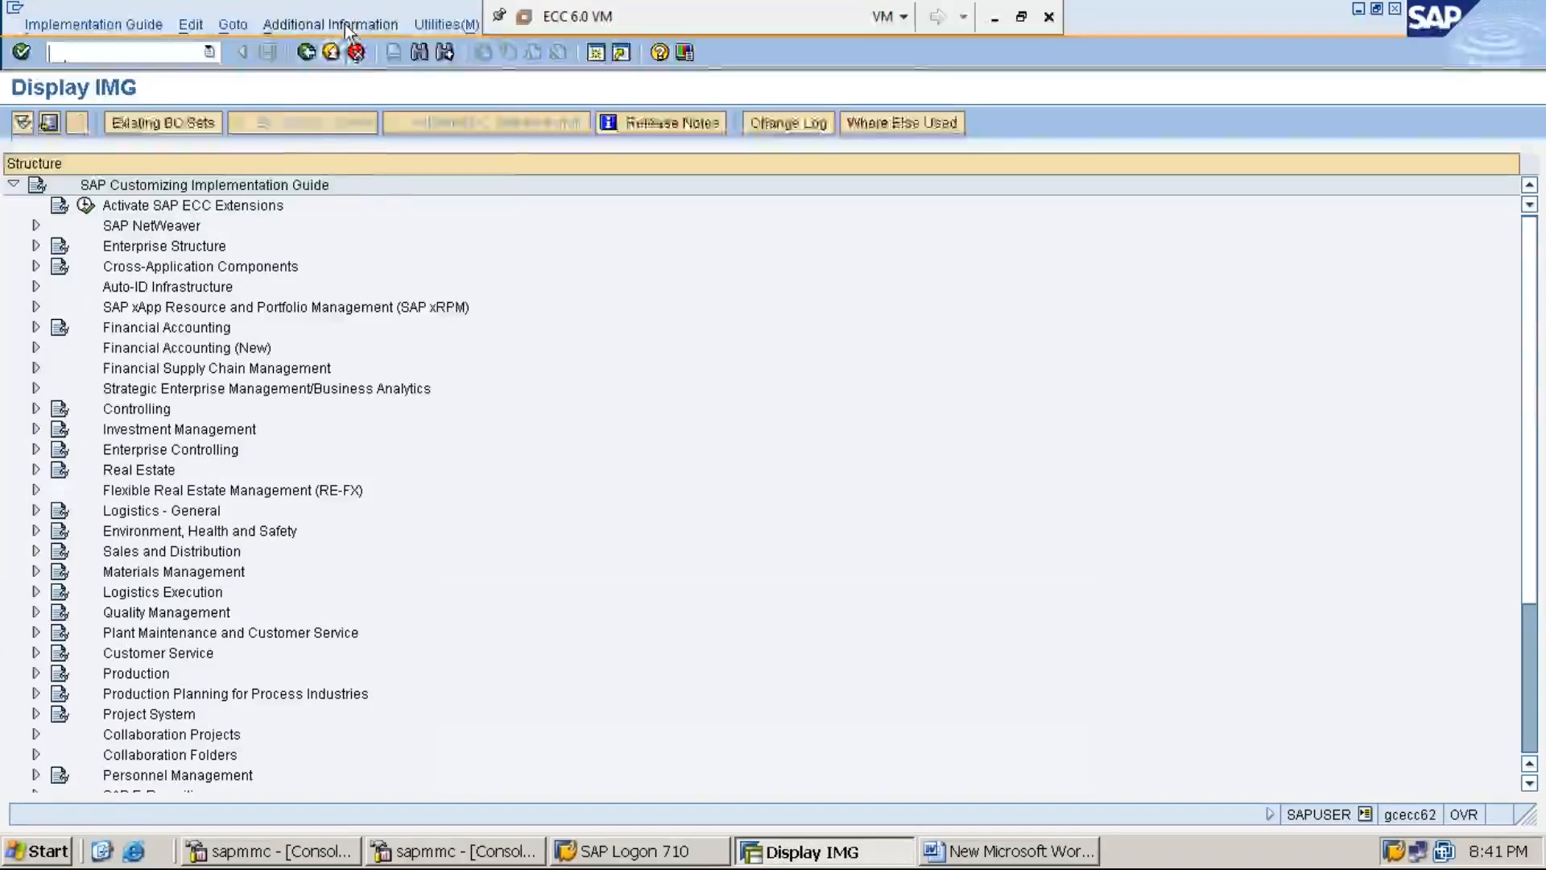
{"action": "left_click", "coordinate": [346, 25]}
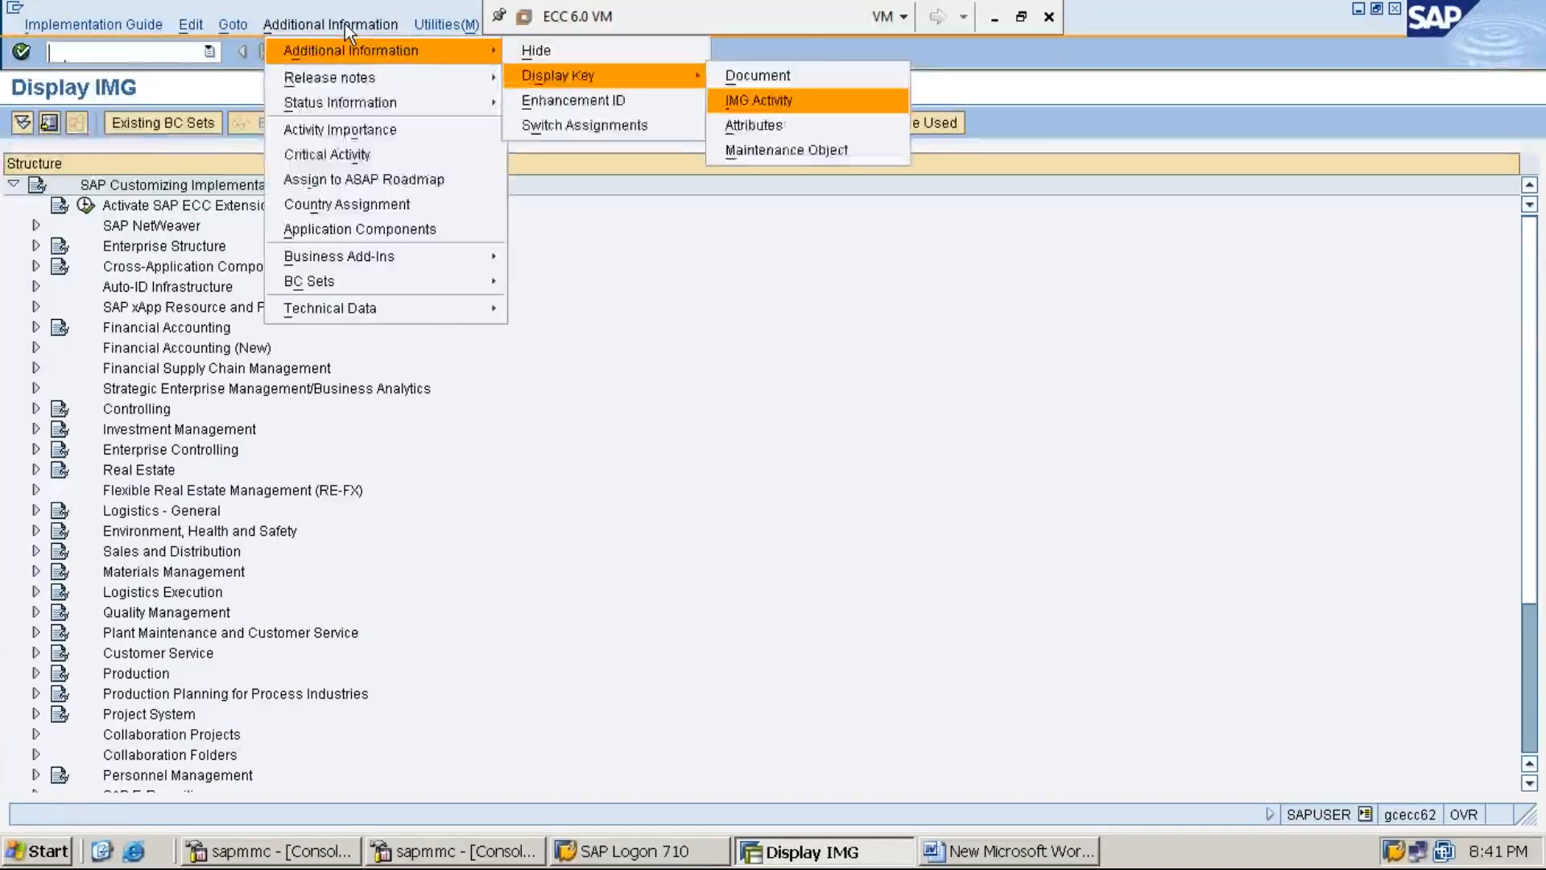
{"action": "left_click", "coordinate": [752, 100]}
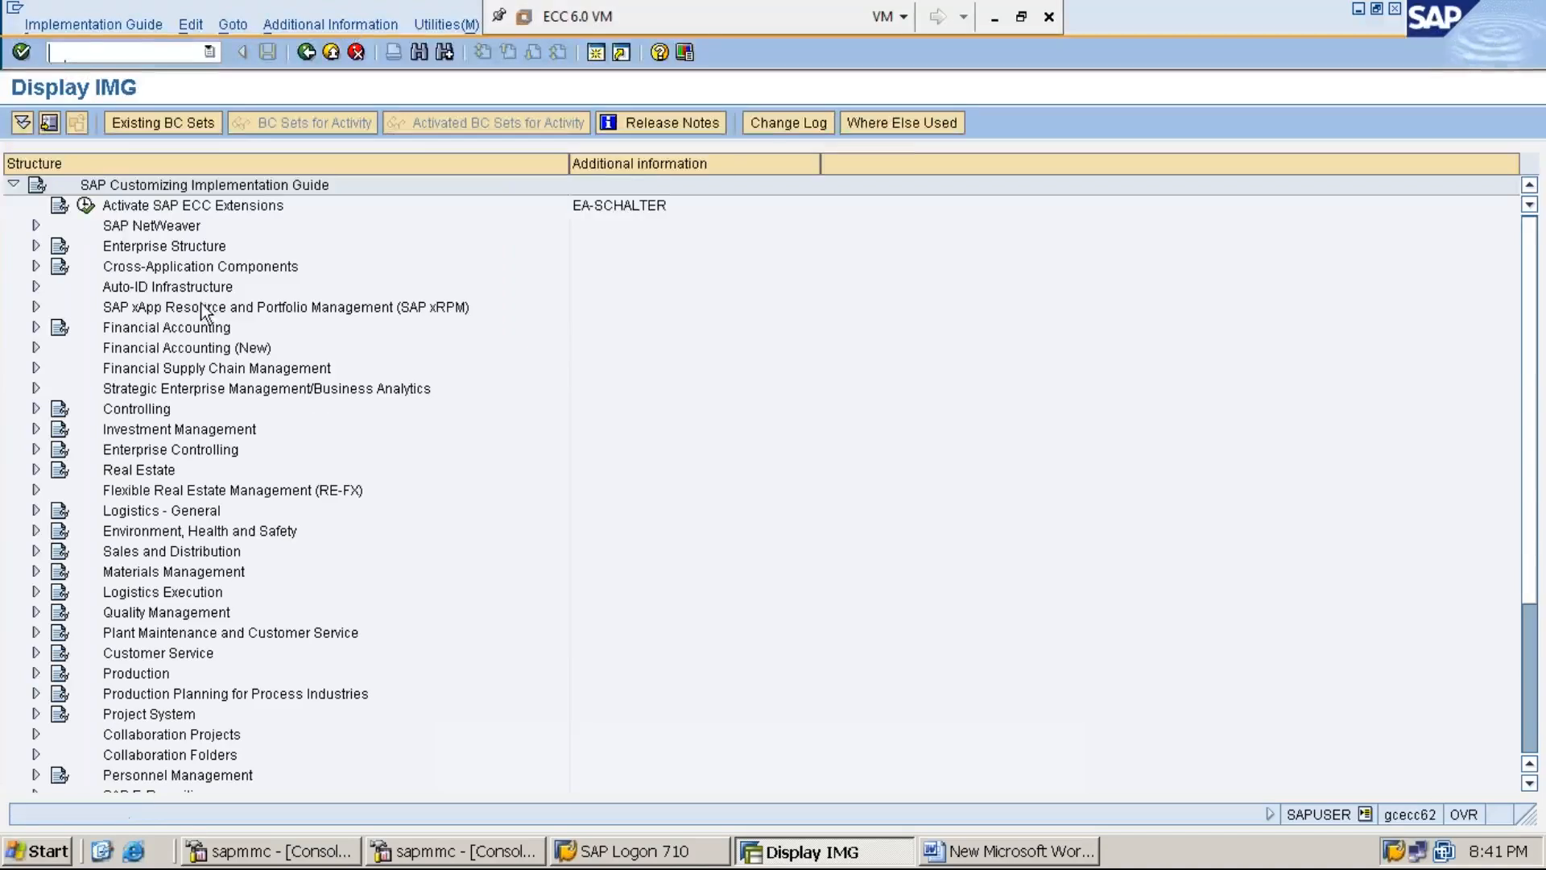
- Expand Financial Accounting > Accounts Receivable and Accounts Payable > Vendor Accounts > Master Data to Preparations for Creating Vendor Master Data
{"action": "double_click", "coordinate": [206, 334]}
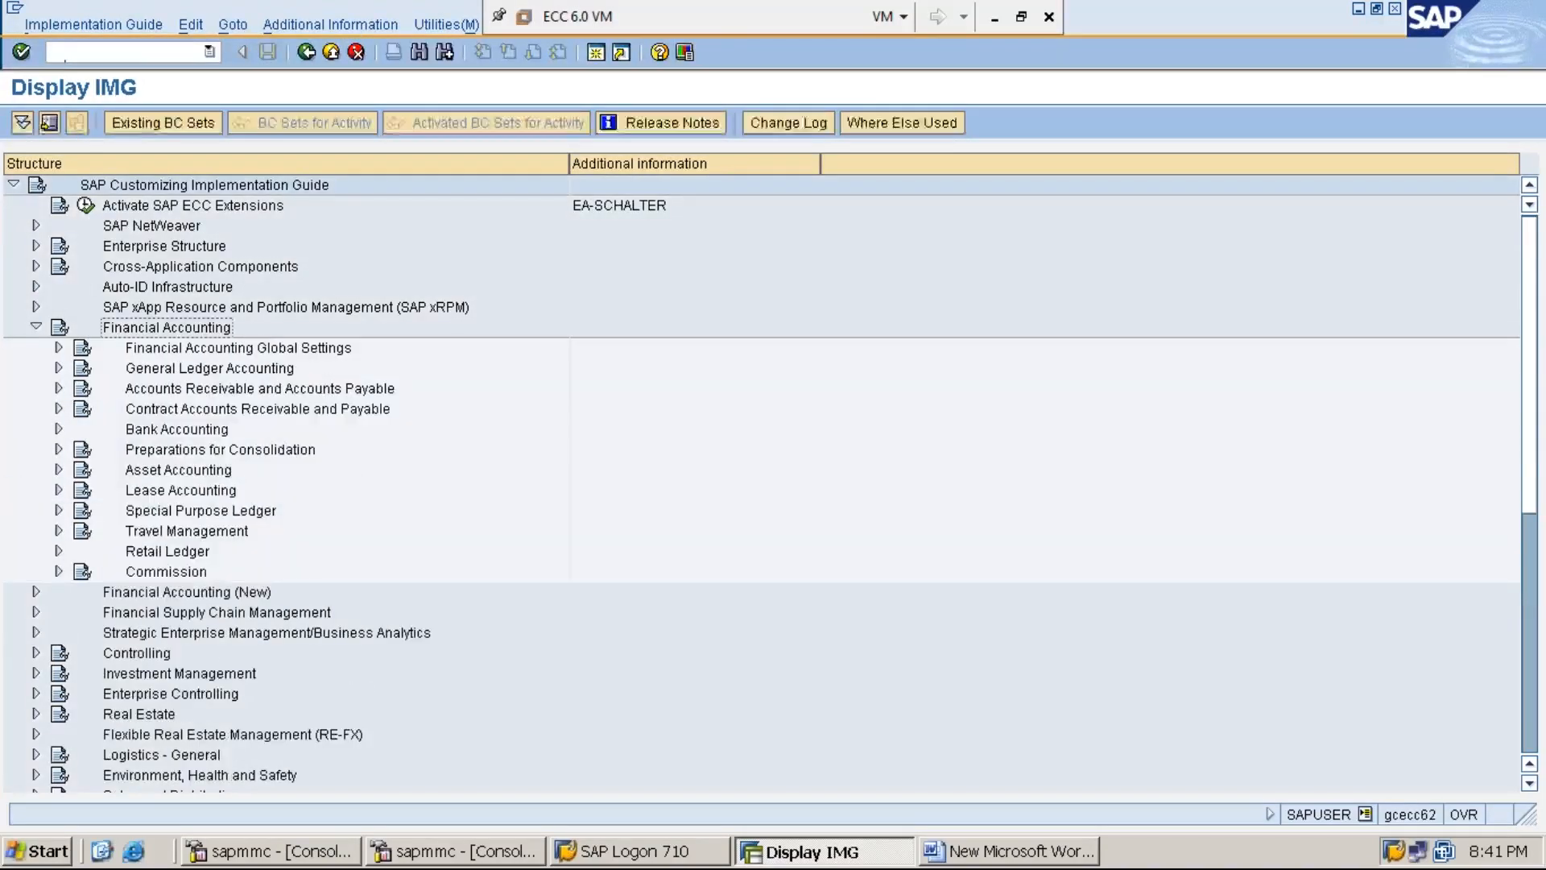
{"action": "key", "text": "Down"}
{"action": "key", "text": "Down"}
{"action": "key", "text": "Down"}
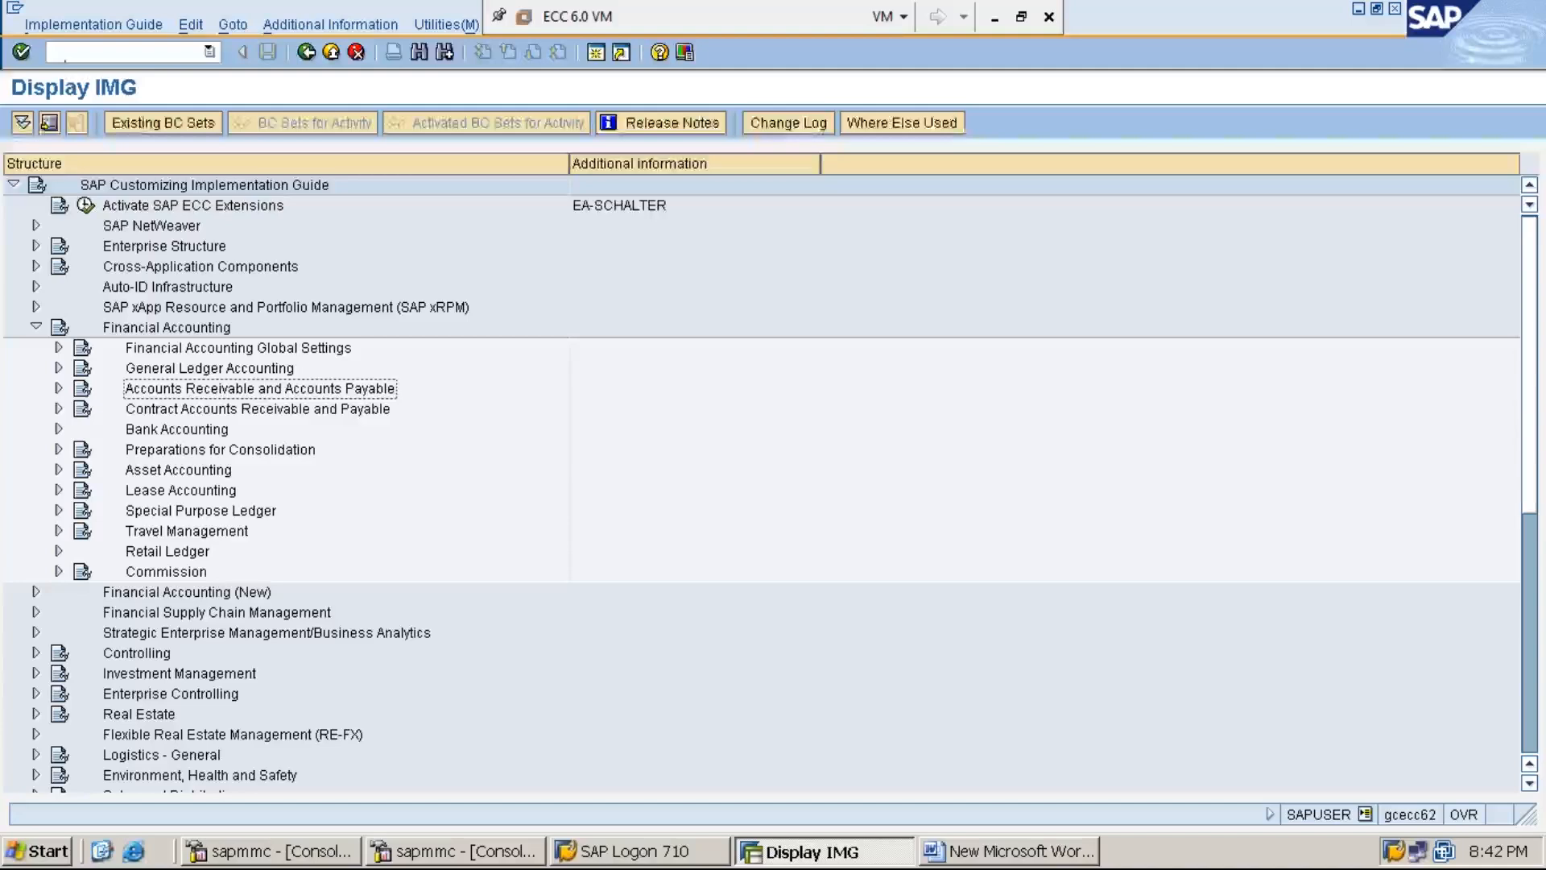
{"action": "key", "text": "Right"}
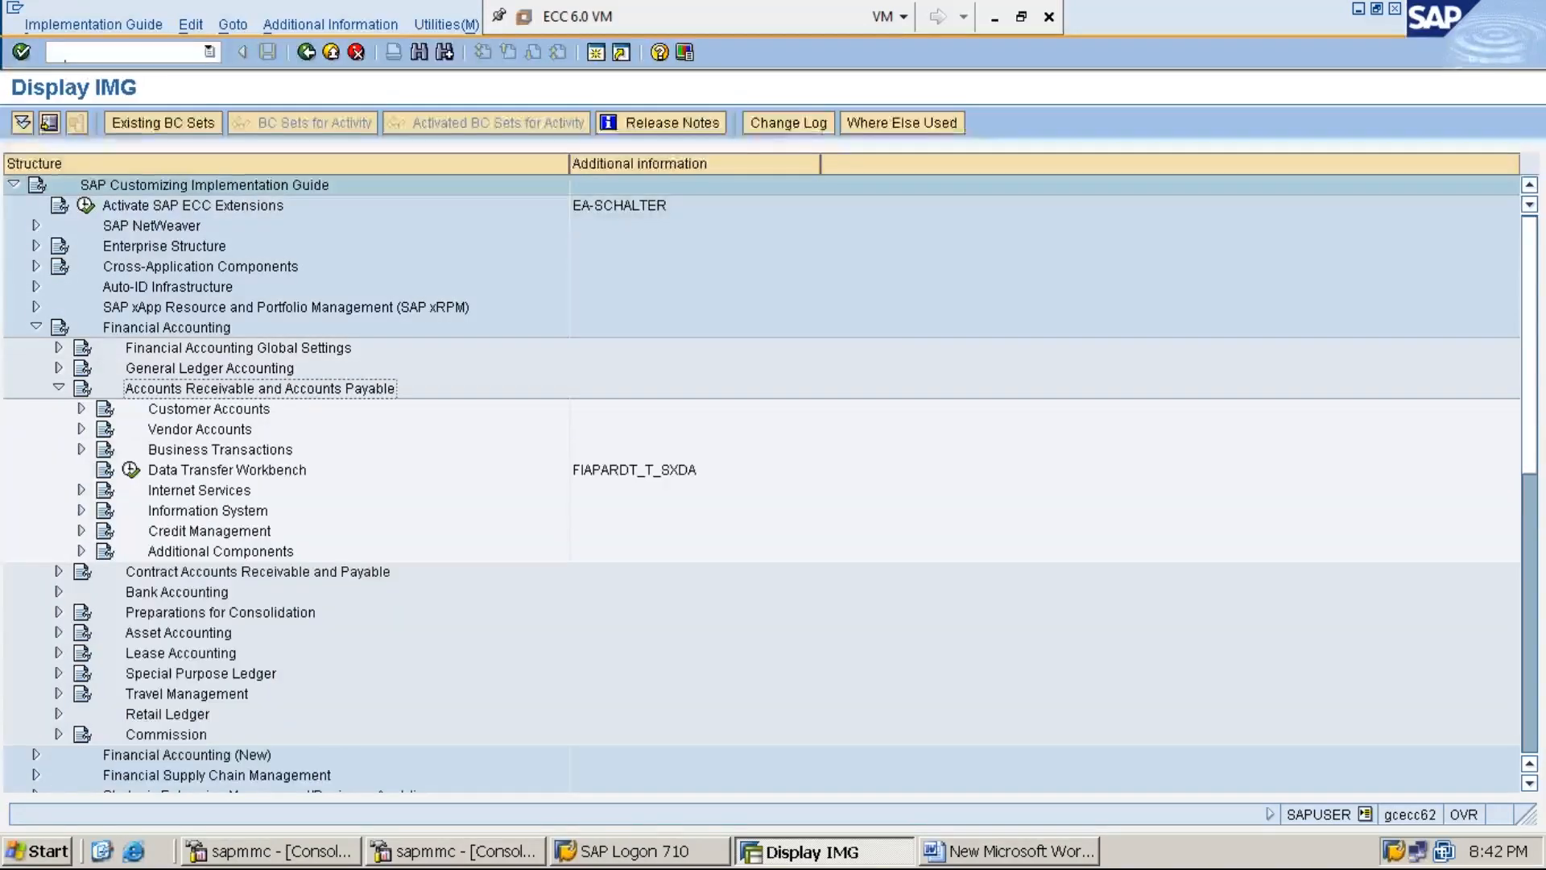
{"action": "key", "text": "Down"}
{"action": "key", "text": "Down"}
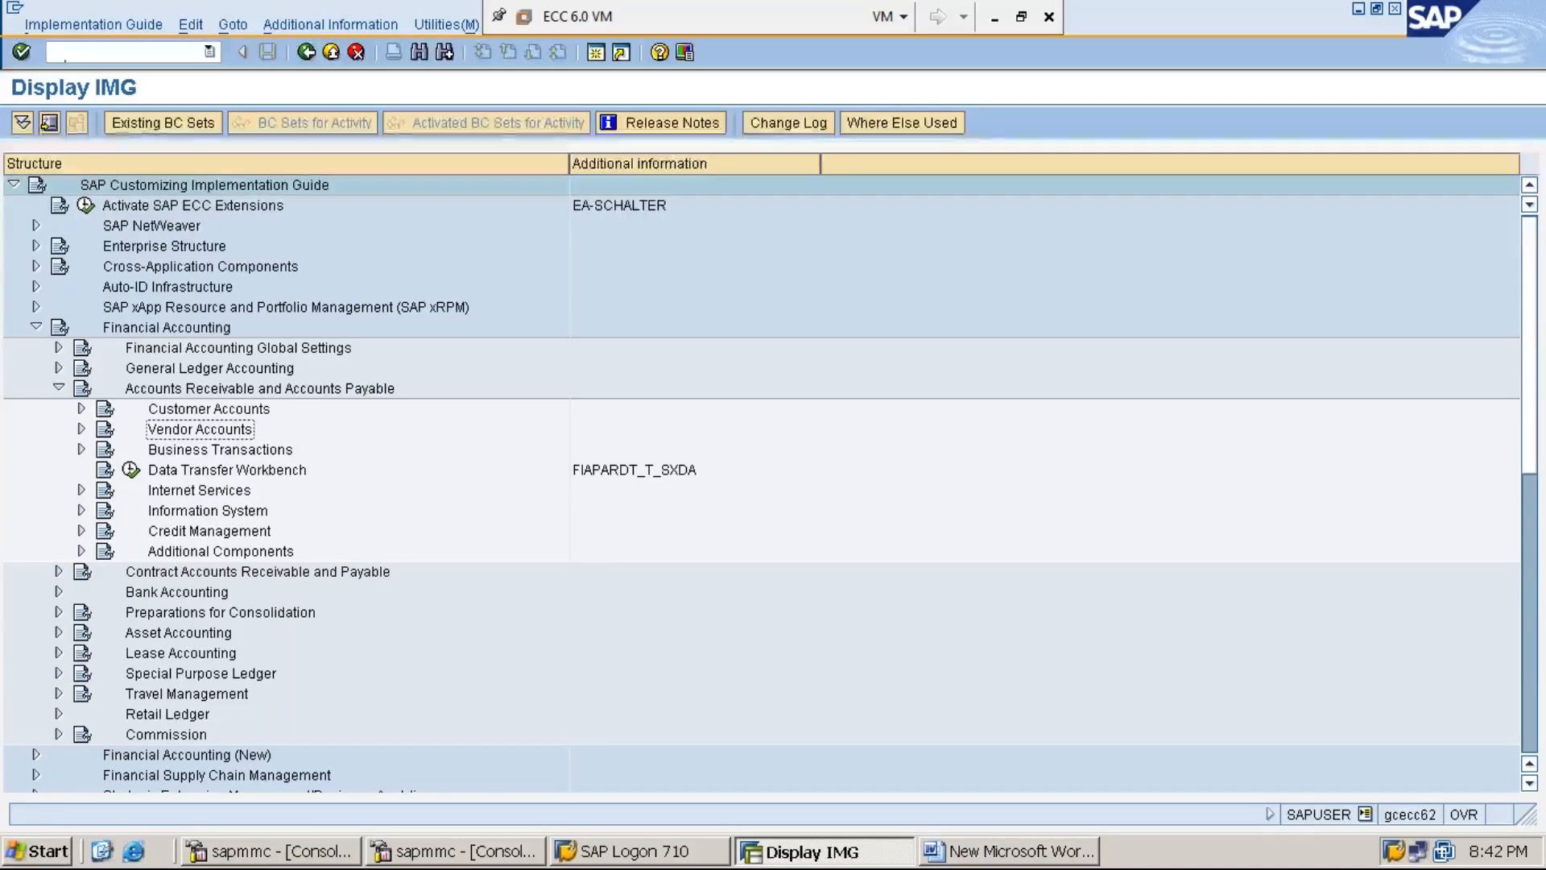
{"action": "key", "text": "Right"}
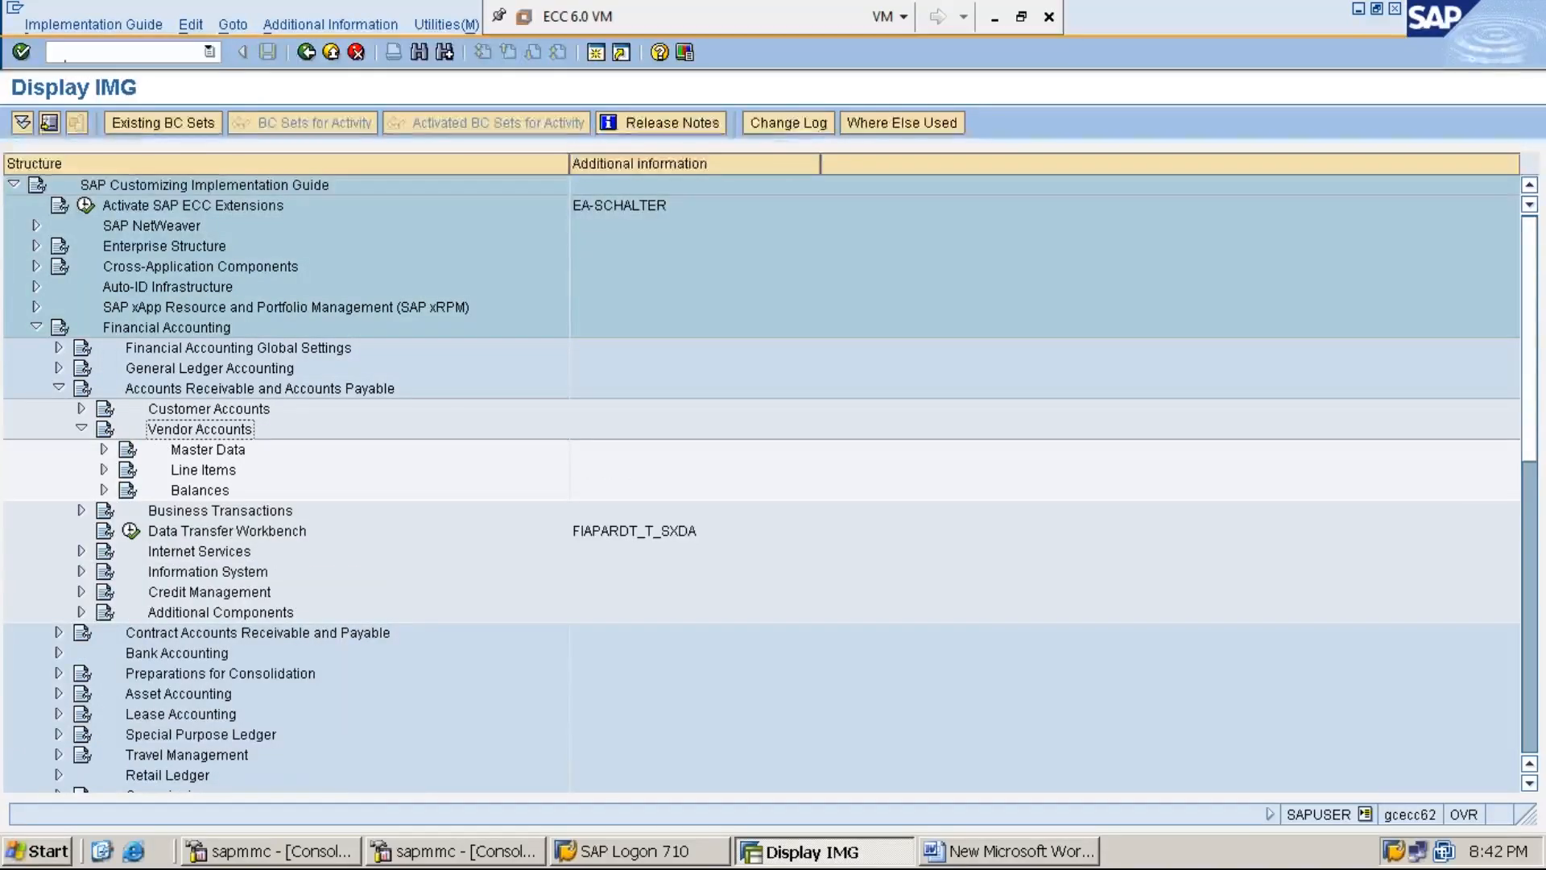
{"action": "key", "text": "Down"}
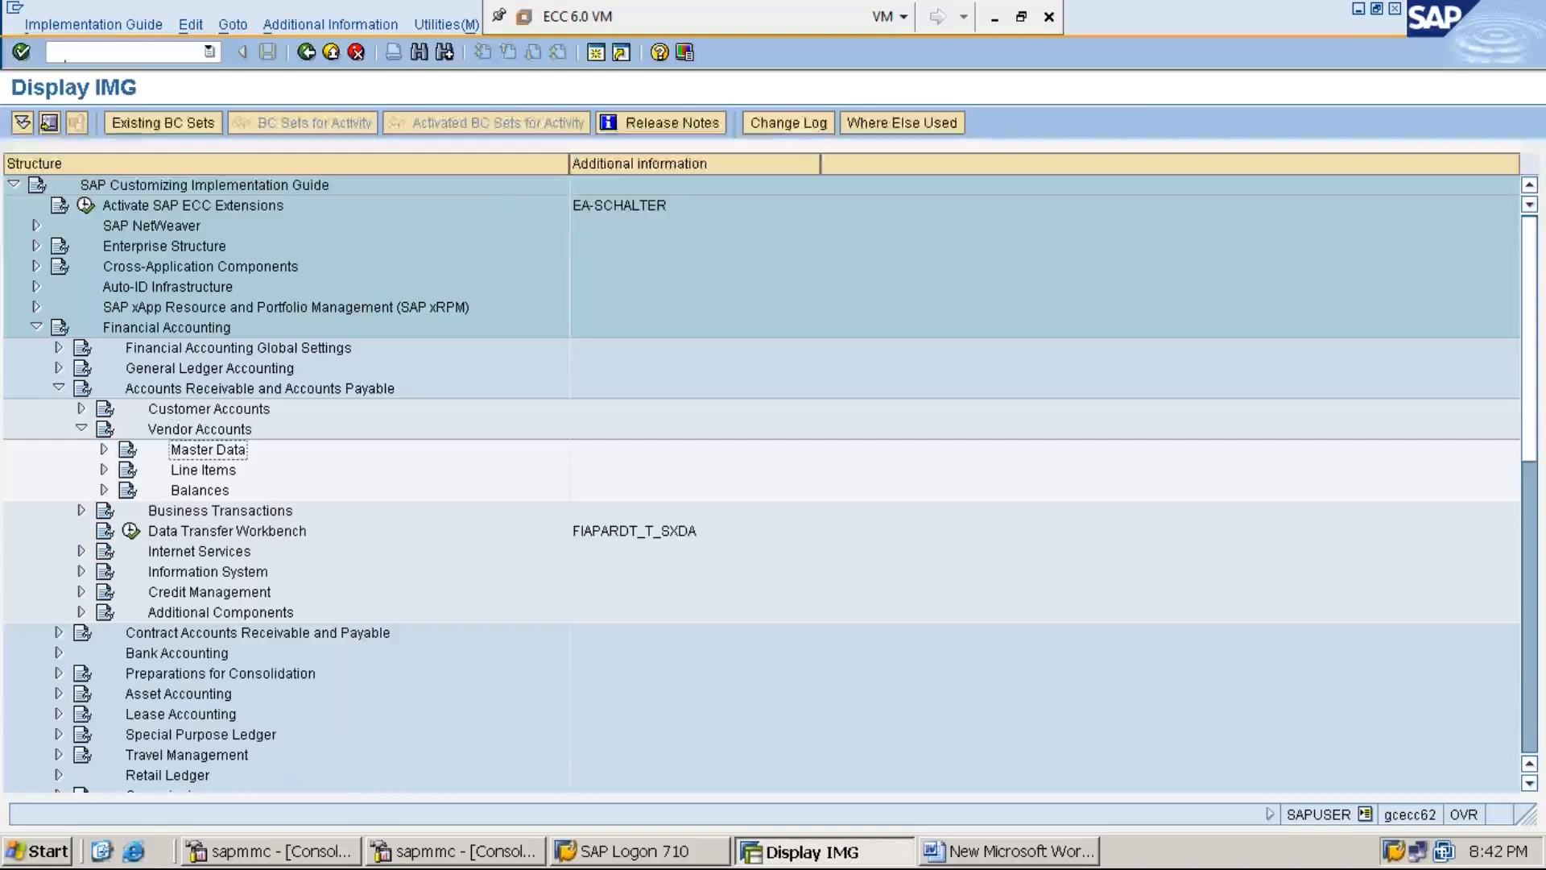
{"action": "key", "text": "Right"}
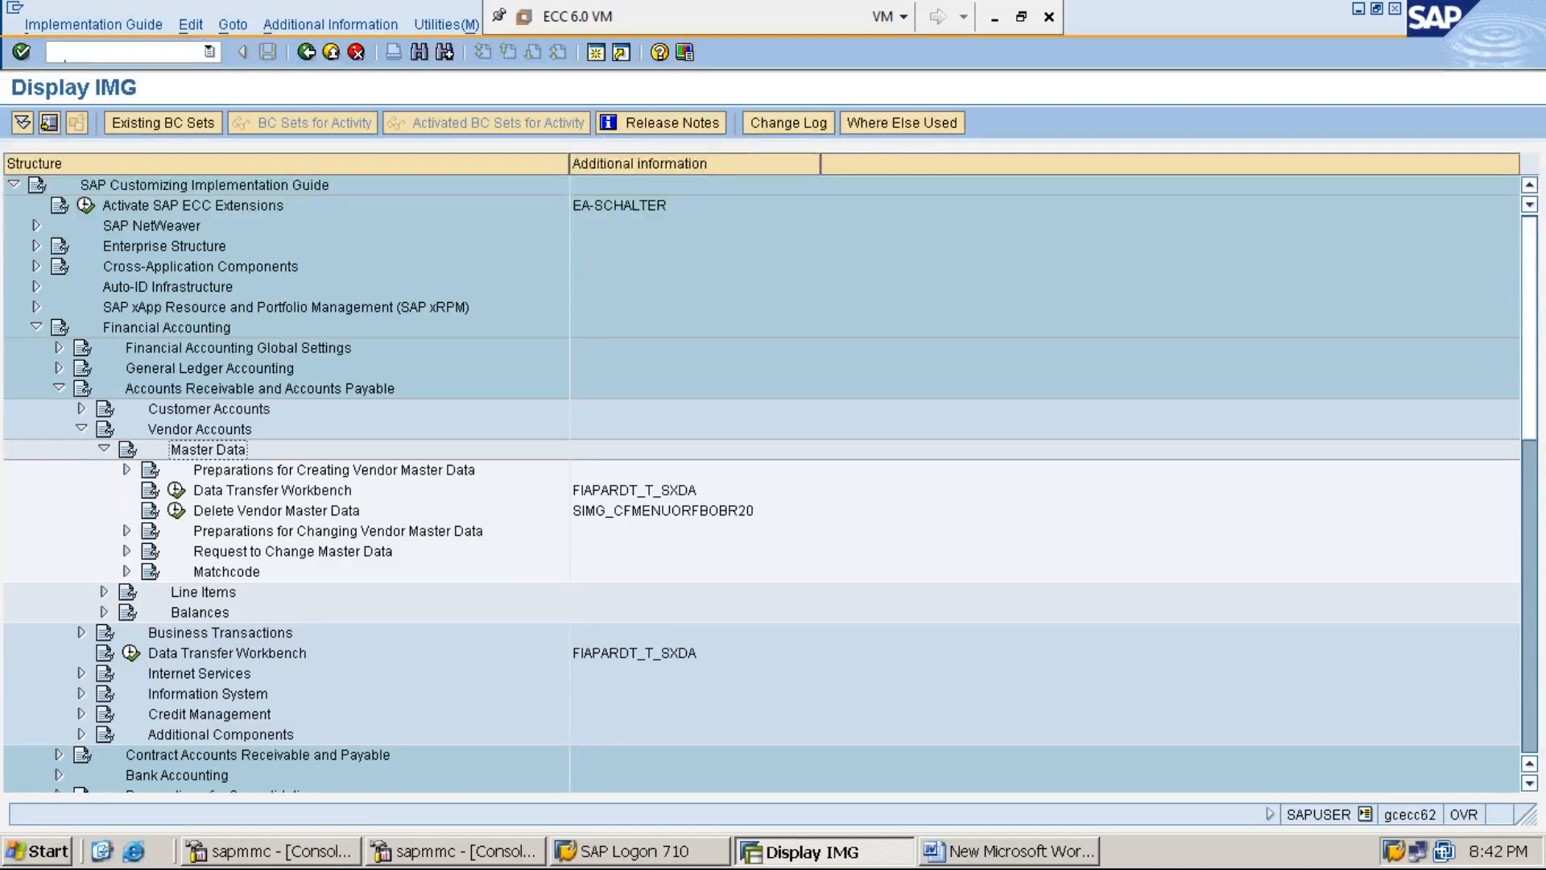
{"action": "left_click", "coordinate": [127, 470]}
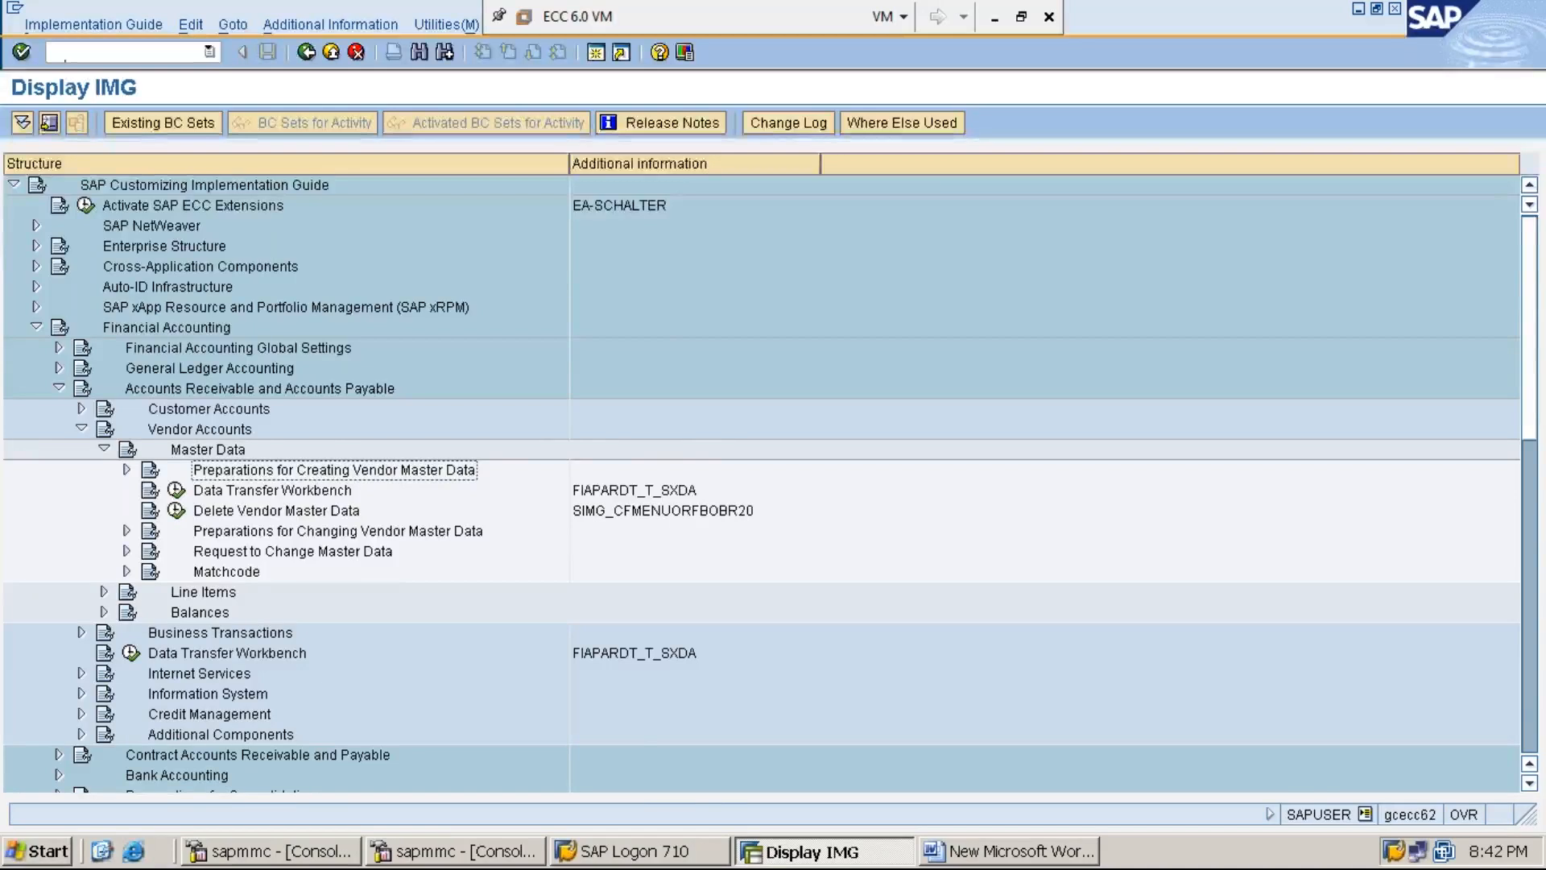
- Expand Preparations for Creating Vendor Master Data and execute Create Number Ranges for Vendor Accounts
{"action": "key", "text": "Right"}
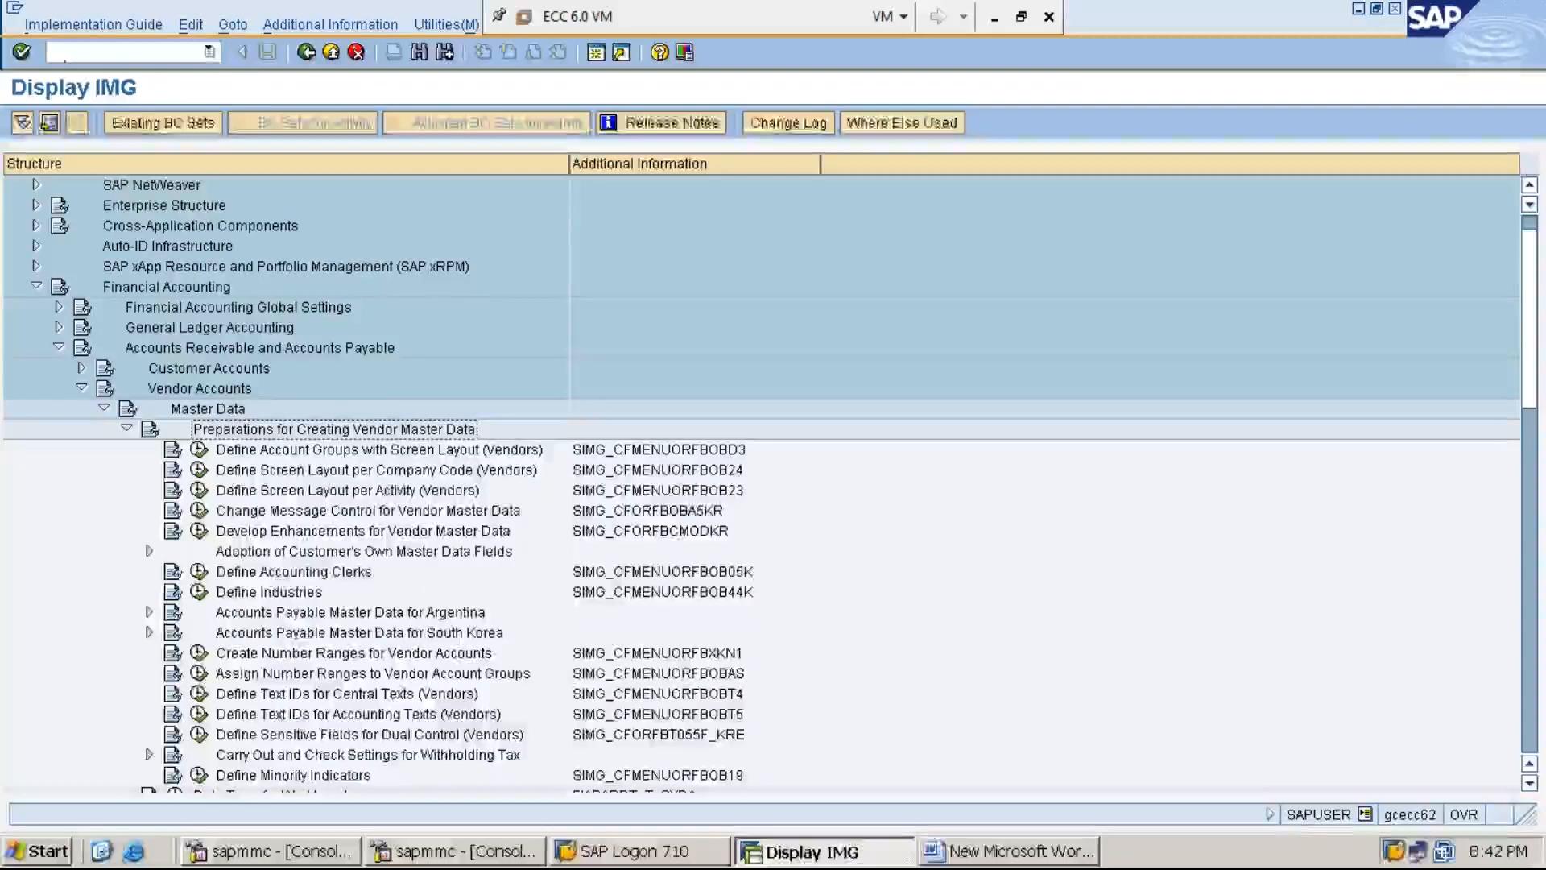
{"action": "key", "text": "Down"}
{"action": "key", "text": "Down"}
{"action": "key", "text": "Down"}
{"action": "key", "text": "Down"}
{"action": "key", "text": "Down"}
{"action": "key", "text": "Down"}
{"action": "key", "text": "Down"}
{"action": "key", "text": "Down"}
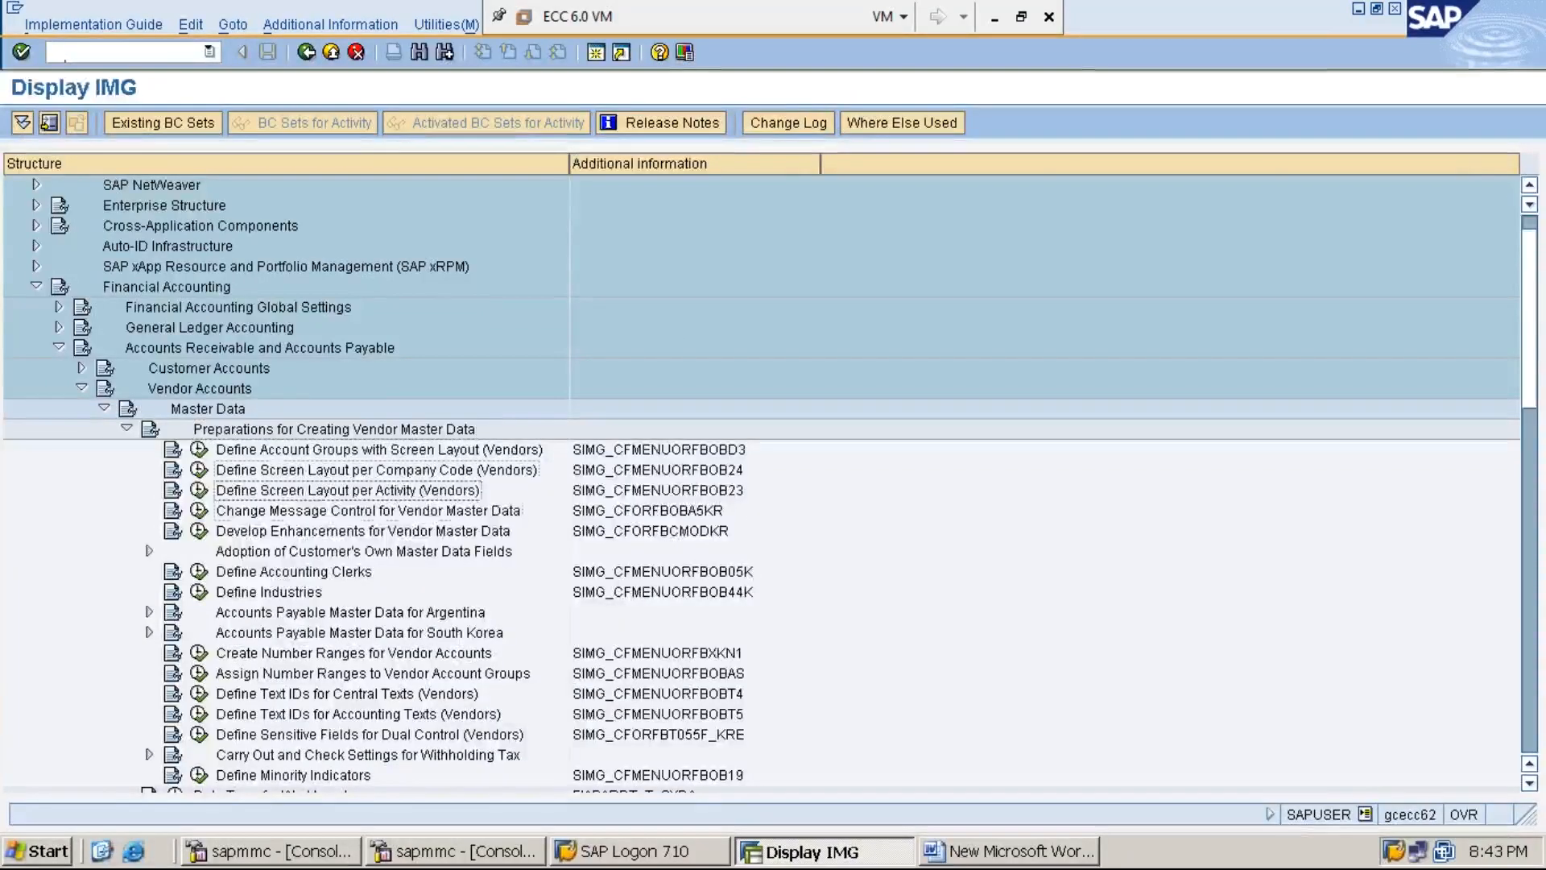
{"action": "key", "text": "Down"}
{"action": "key", "text": "Down"}
{"action": "key", "text": "Down"}
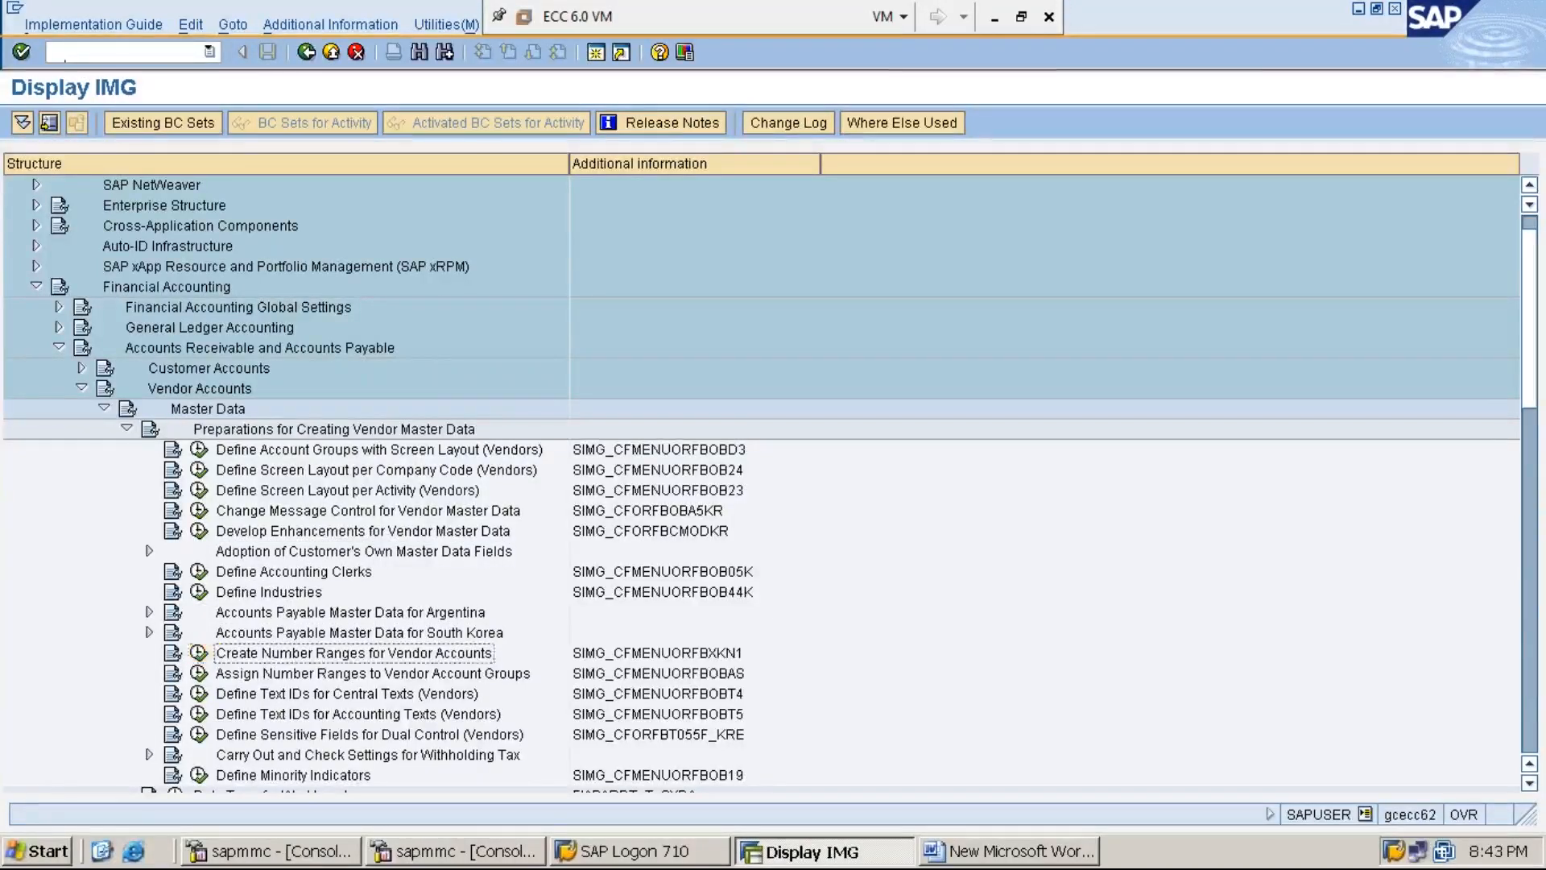
{"action": "left_click", "coordinate": [200, 653]}
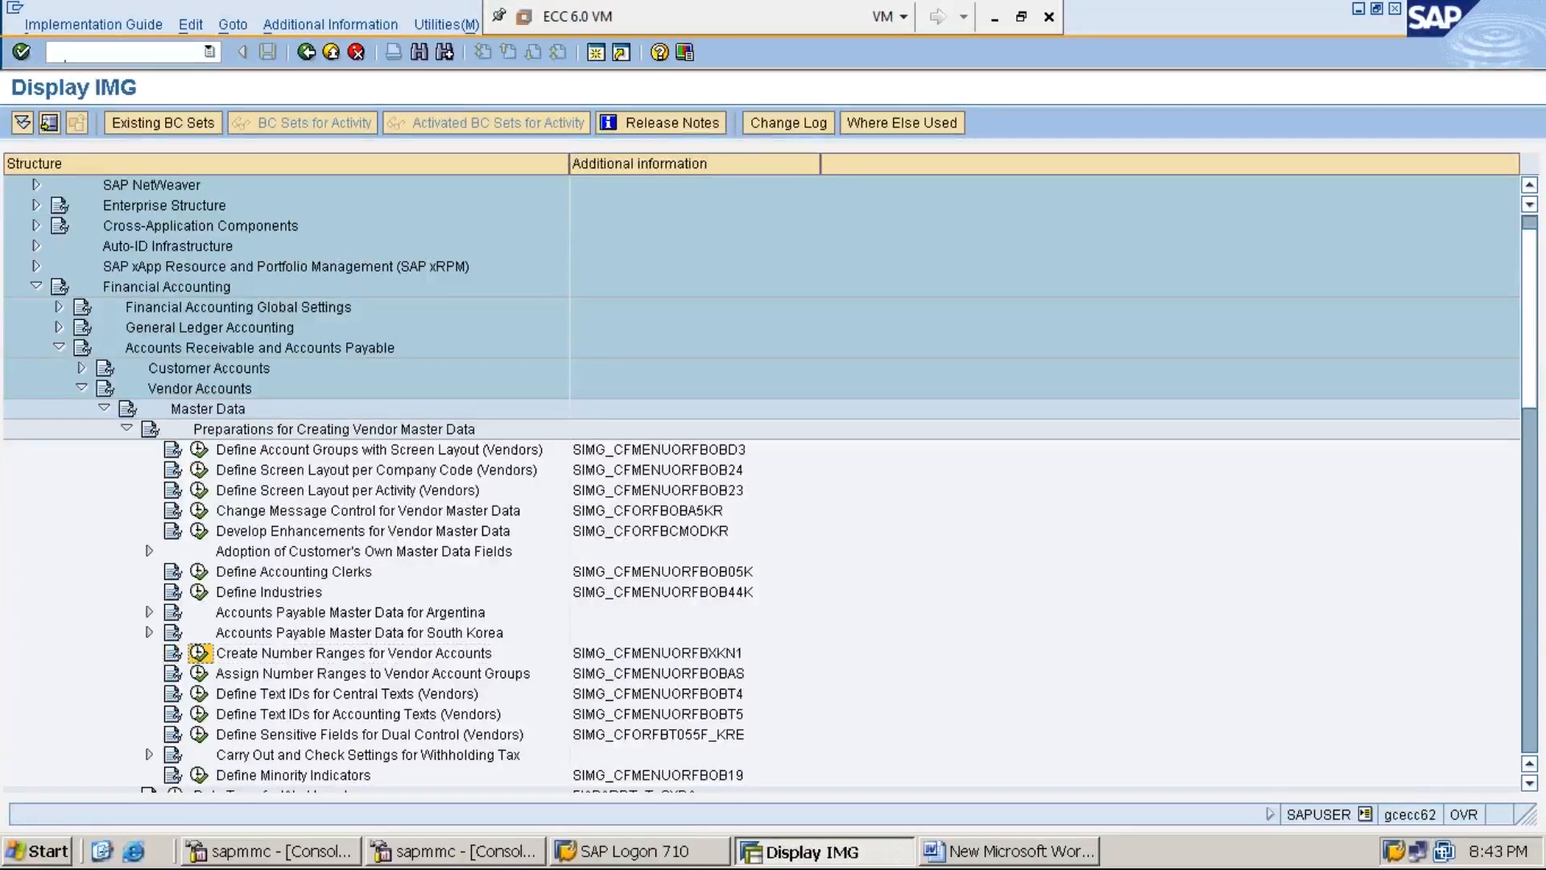
{"action": "left_click", "coordinate": [173, 653]}
{"action": "key", "text": "Right"}
{"action": "key", "text": "Right"}
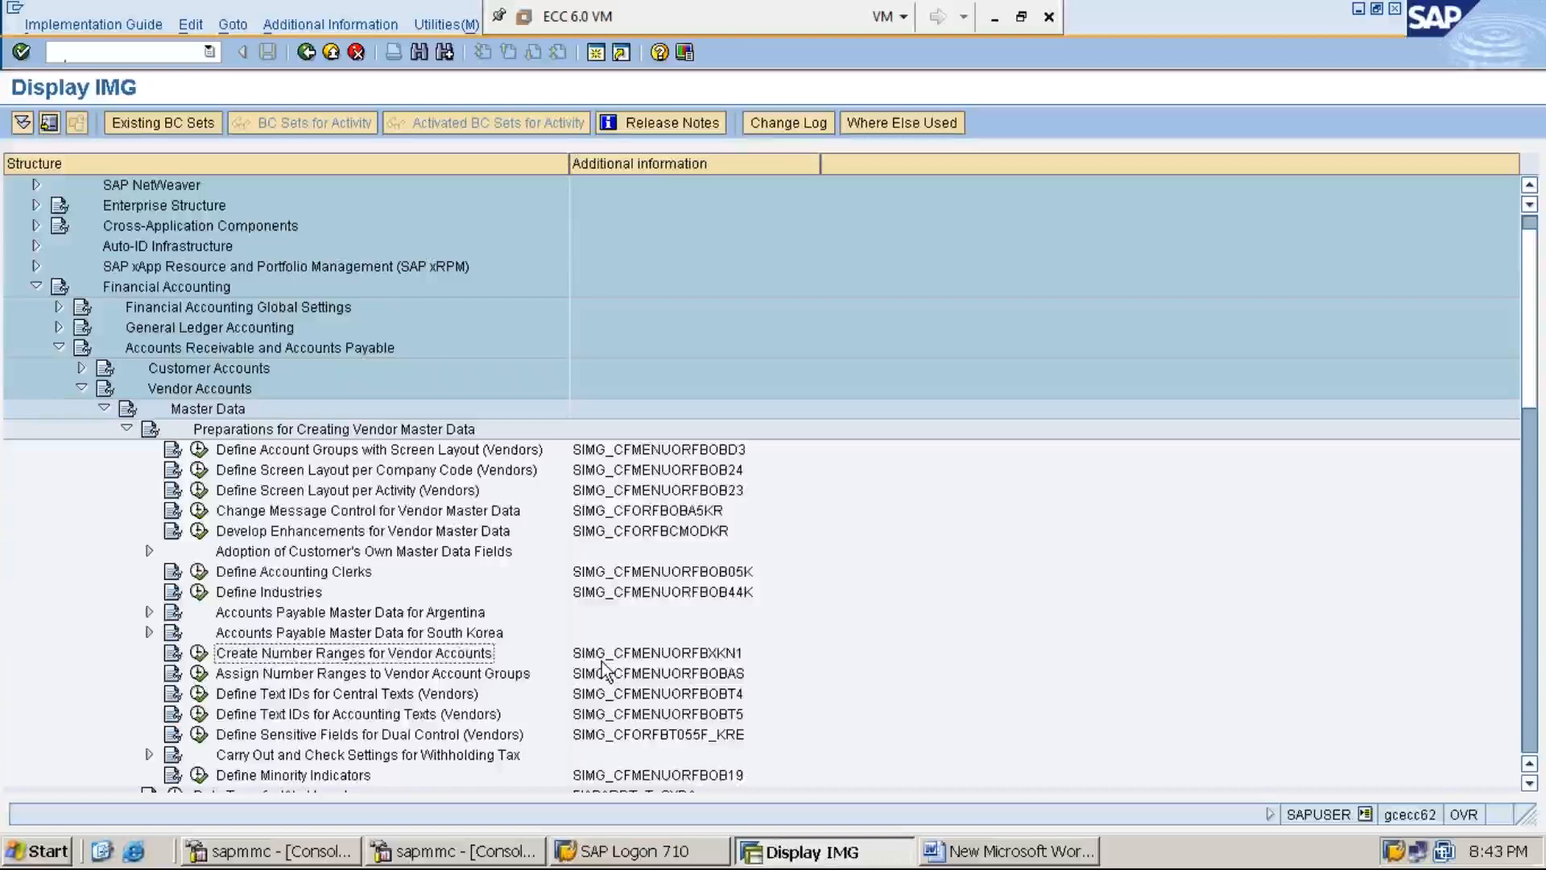
{"action": "key", "text": "Left"}
{"action": "key", "text": "Left"}
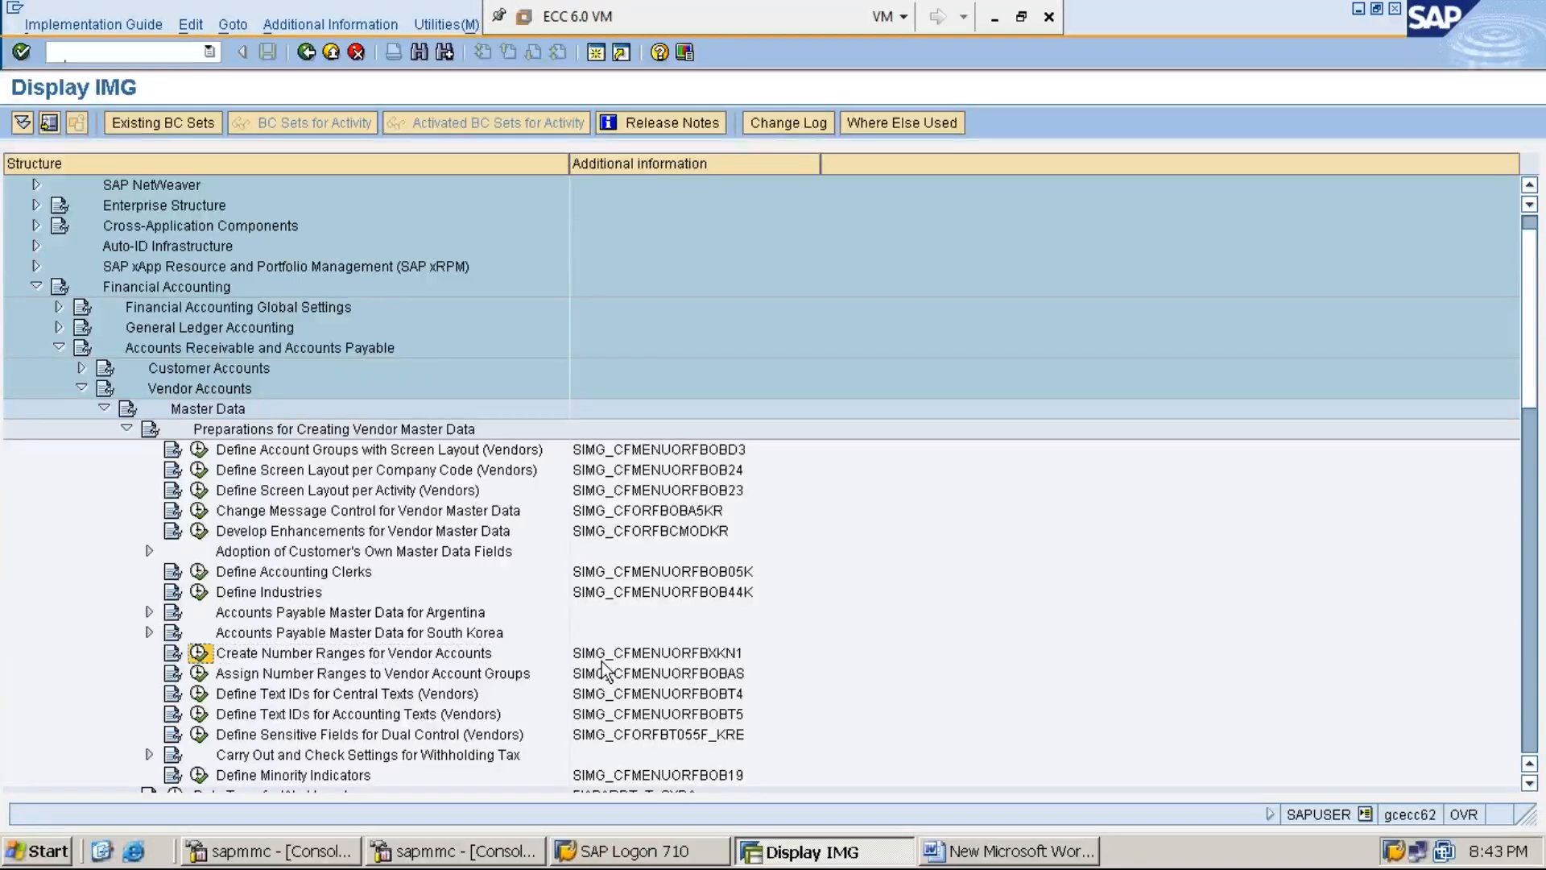
{"action": "key", "text": "Right"}
{"action": "key", "text": "Right"}
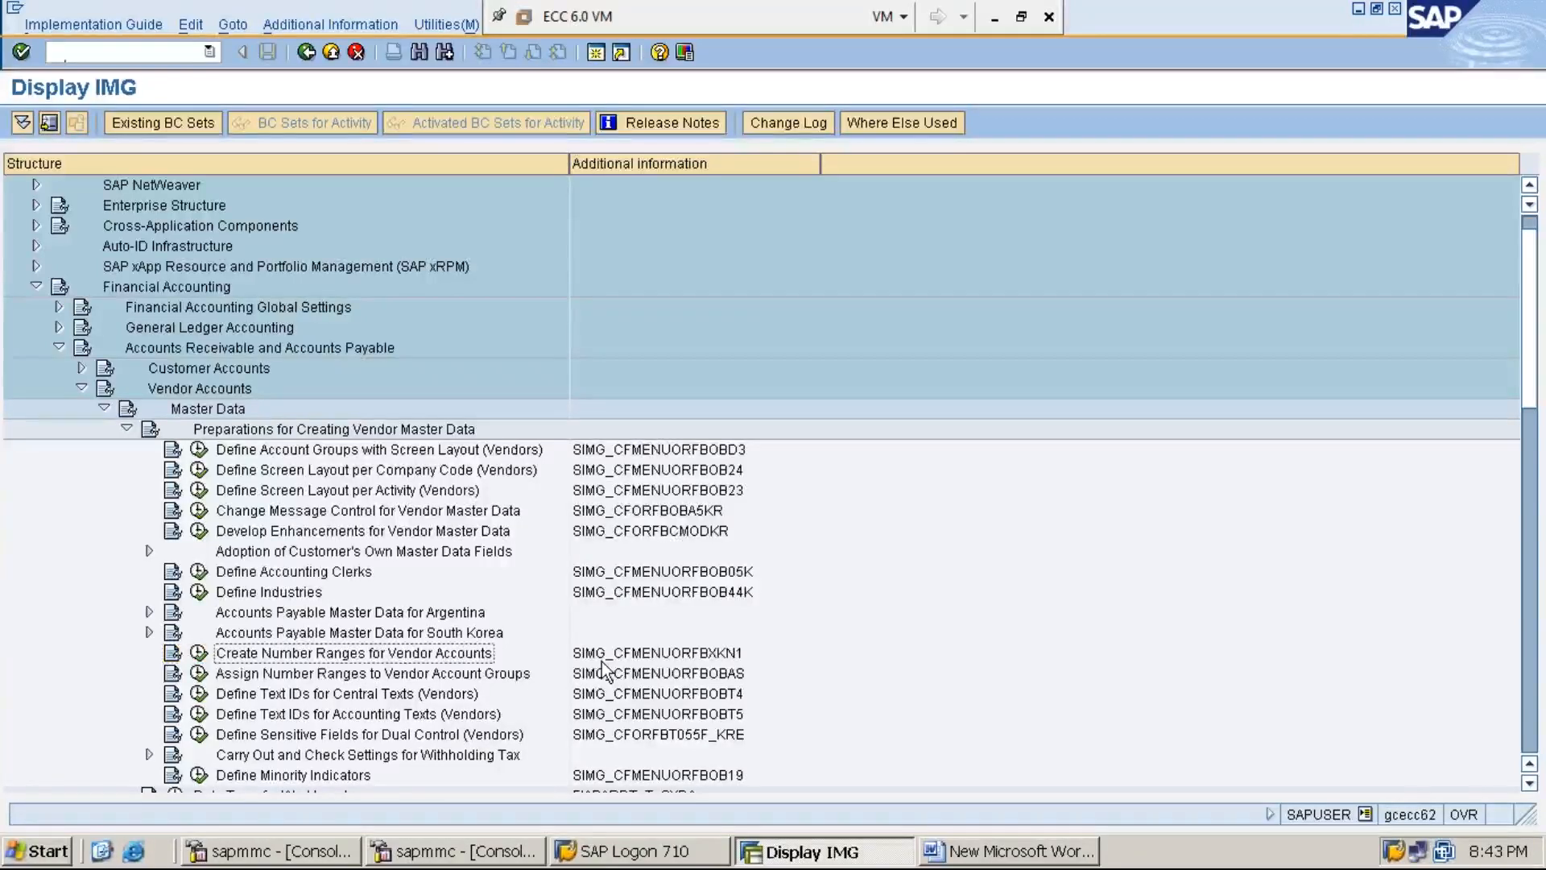
{"action": "key", "text": "Left"}
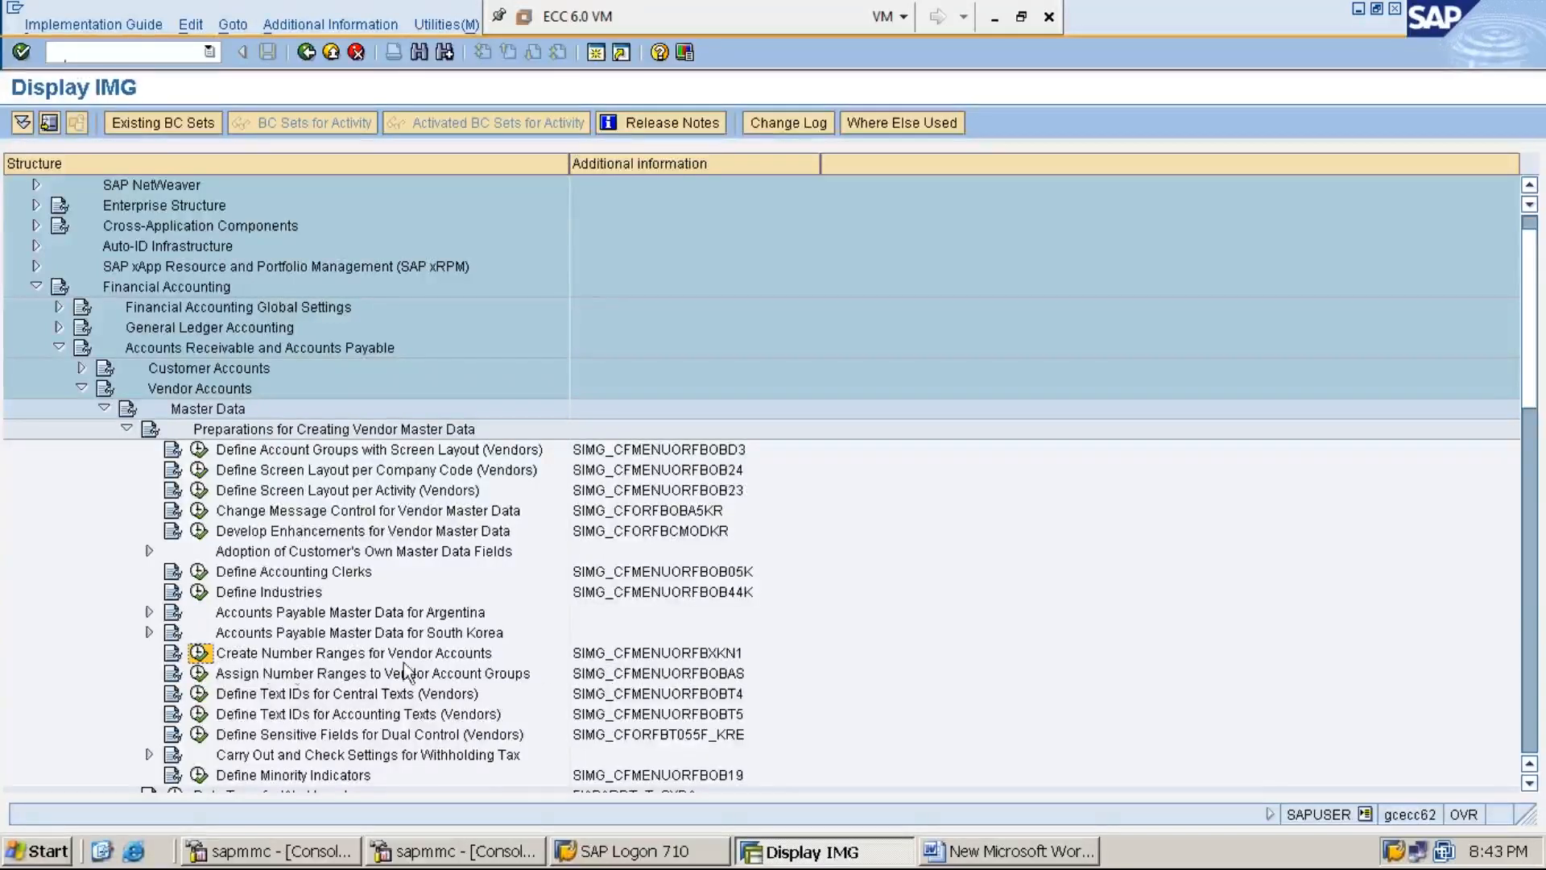
{"action": "left_click", "coordinate": [199, 654]}
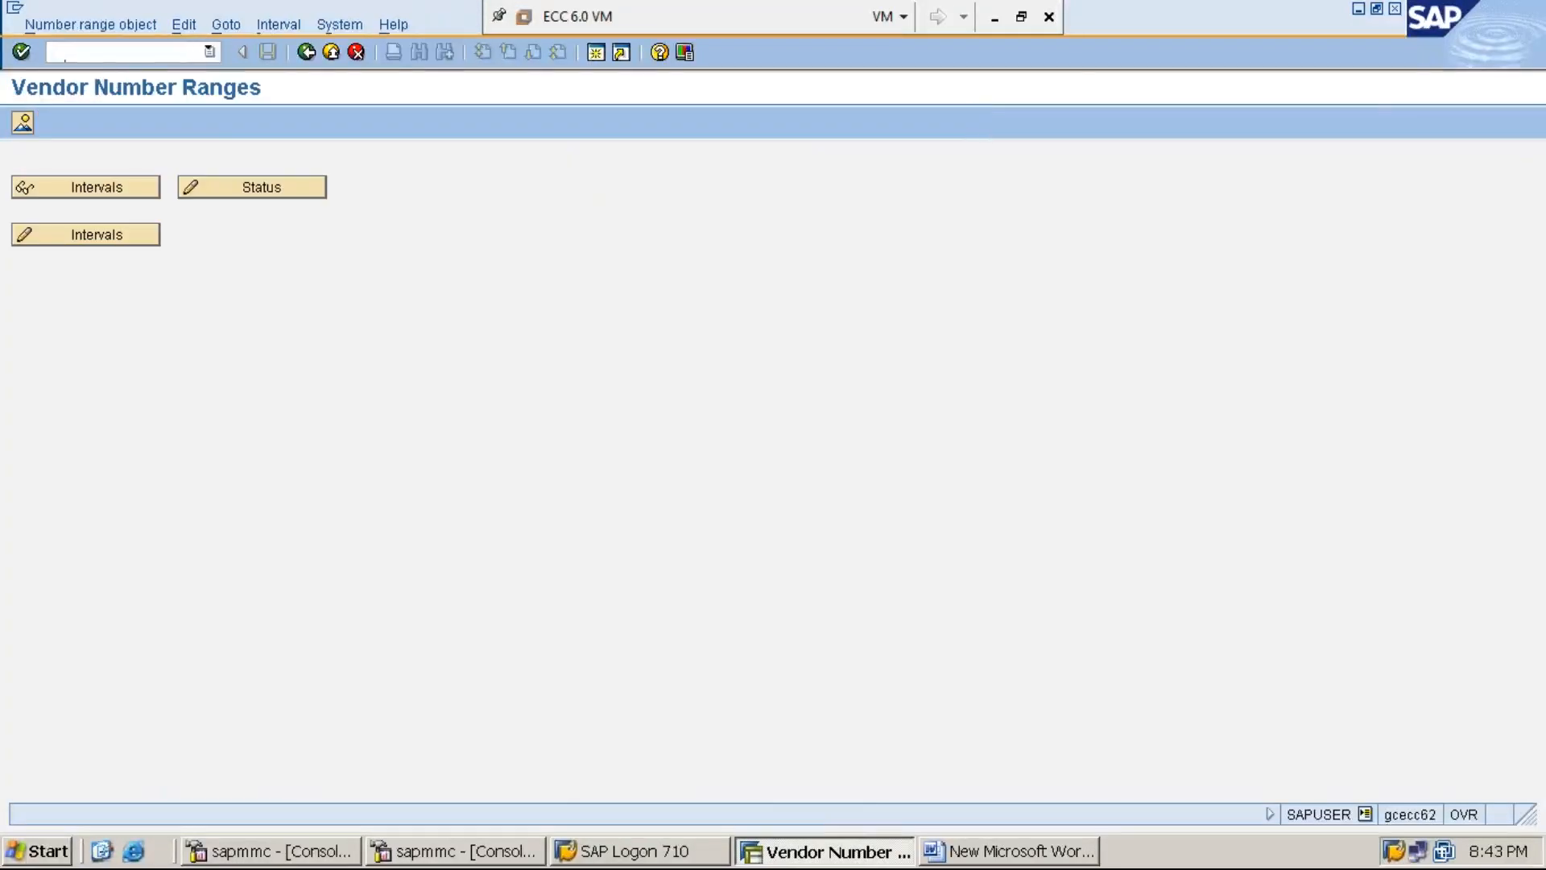
- Switch vendor number ranges to change mode, scroll through existing intervals, and begin inserting a new interval
{"action": "left_click", "coordinate": [100, 240]}
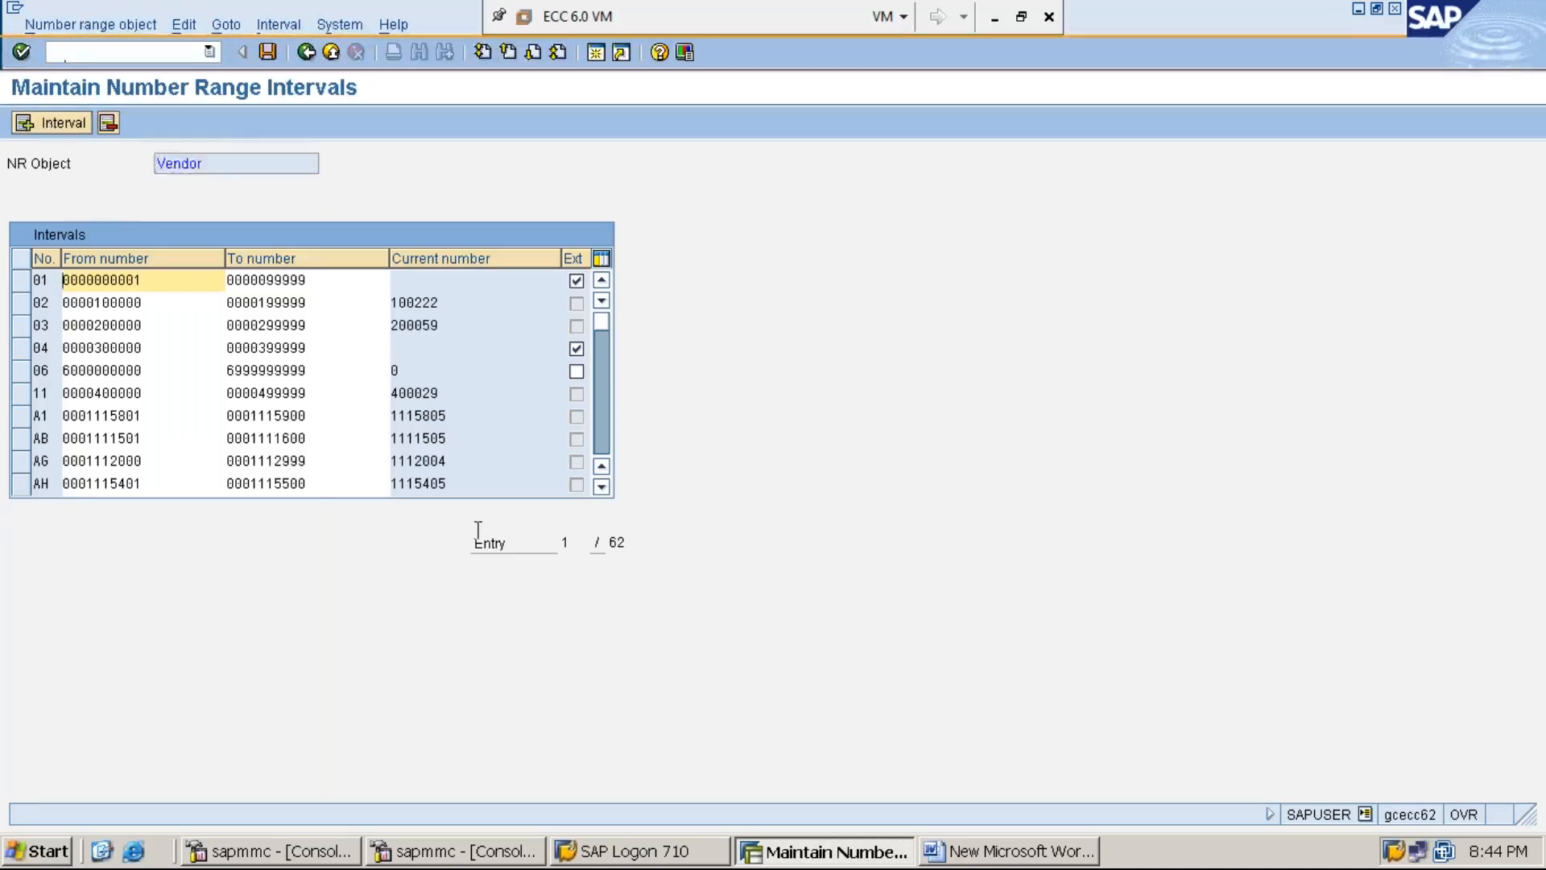
{"action": "left_click", "coordinate": [604, 492]}
{"action": "left_click", "coordinate": [605, 492]}
{"action": "left_click", "coordinate": [604, 492]}
{"action": "left_click", "coordinate": [604, 492]}
{"action": "left_click", "coordinate": [604, 492]}
{"action": "left_click", "coordinate": [604, 492]}
{"action": "left_click", "coordinate": [604, 492]}
{"action": "left_click", "coordinate": [604, 492]}
{"action": "left_click", "coordinate": [604, 487]}
{"action": "left_click", "coordinate": [604, 487]}
{"action": "left_click", "coordinate": [604, 487]}
{"action": "left_click", "coordinate": [604, 487]}
{"action": "left_click", "coordinate": [605, 487]}
{"action": "left_click", "coordinate": [604, 487]}
{"action": "left_click", "coordinate": [604, 487]}
{"action": "left_click", "coordinate": [604, 488]}
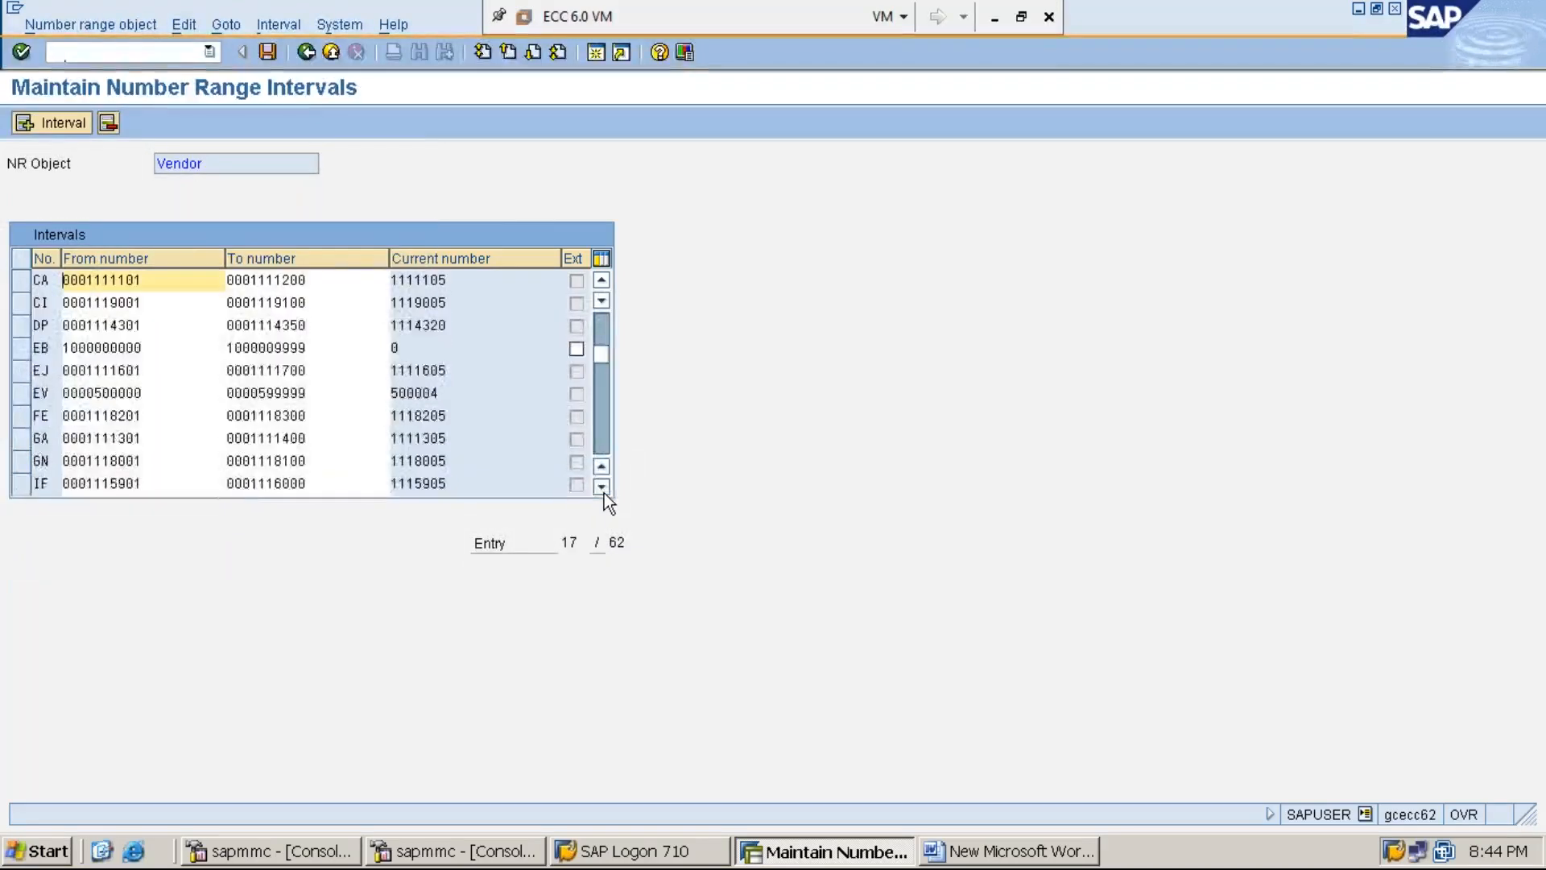
{"action": "left_click", "coordinate": [604, 491]}
{"action": "left_click", "coordinate": [604, 491]}
{"action": "left_click", "coordinate": [604, 492]}
{"action": "left_click", "coordinate": [602, 487]}
{"action": "left_click", "coordinate": [602, 487]}
{"action": "left_click", "coordinate": [602, 487]}
{"action": "left_click", "coordinate": [602, 487]}
{"action": "left_click", "coordinate": [602, 488]}
{"action": "left_click", "coordinate": [602, 487]}
{"action": "left_click", "coordinate": [602, 487]}
{"action": "left_click", "coordinate": [602, 487]}
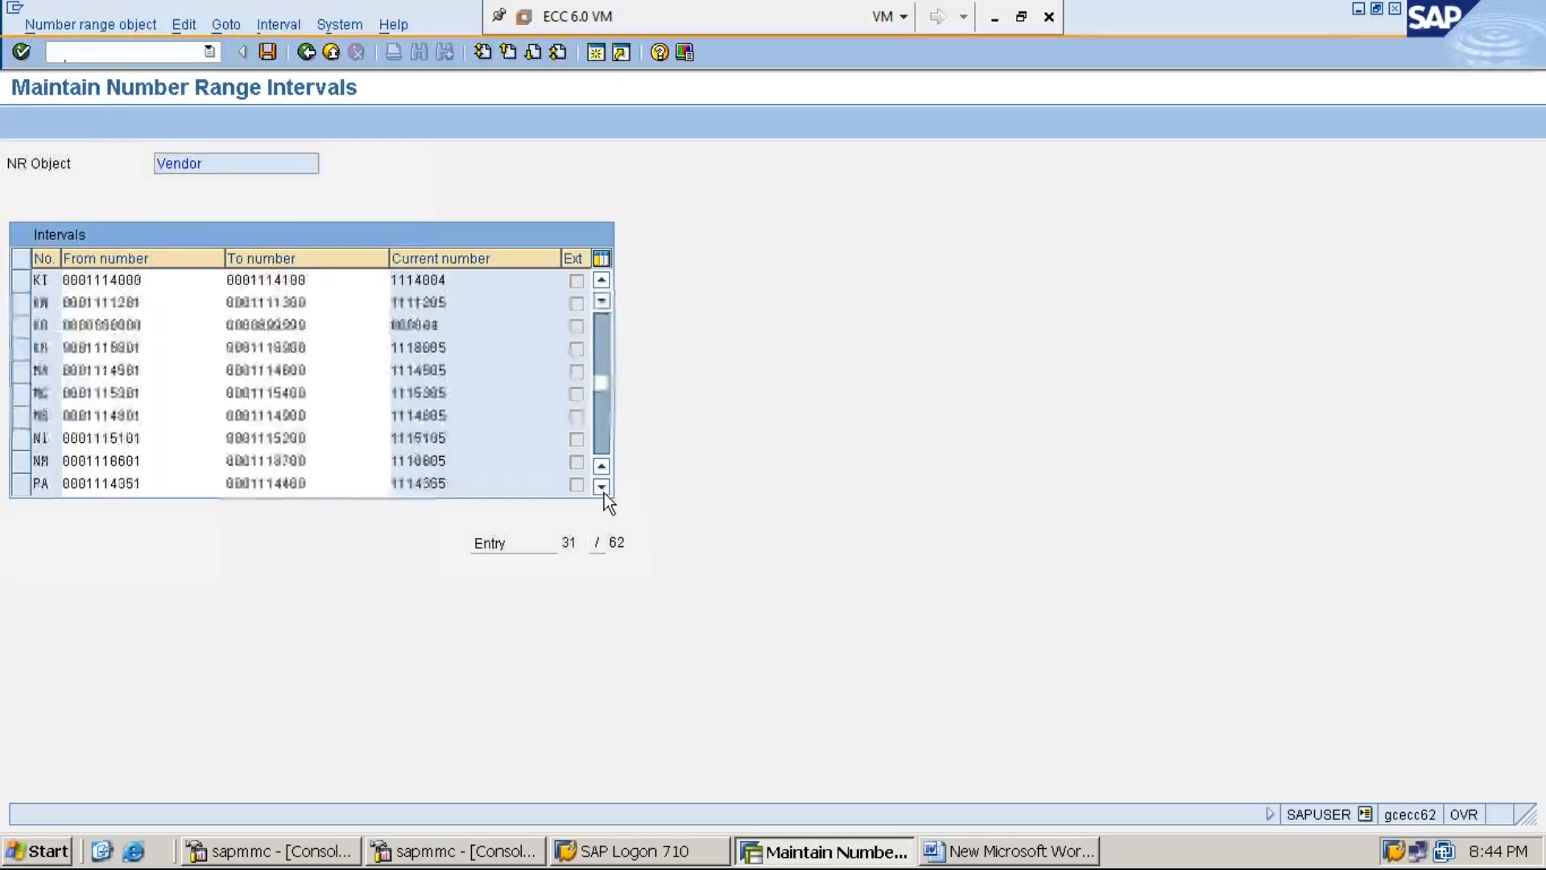
{"action": "left_click", "coordinate": [604, 491]}
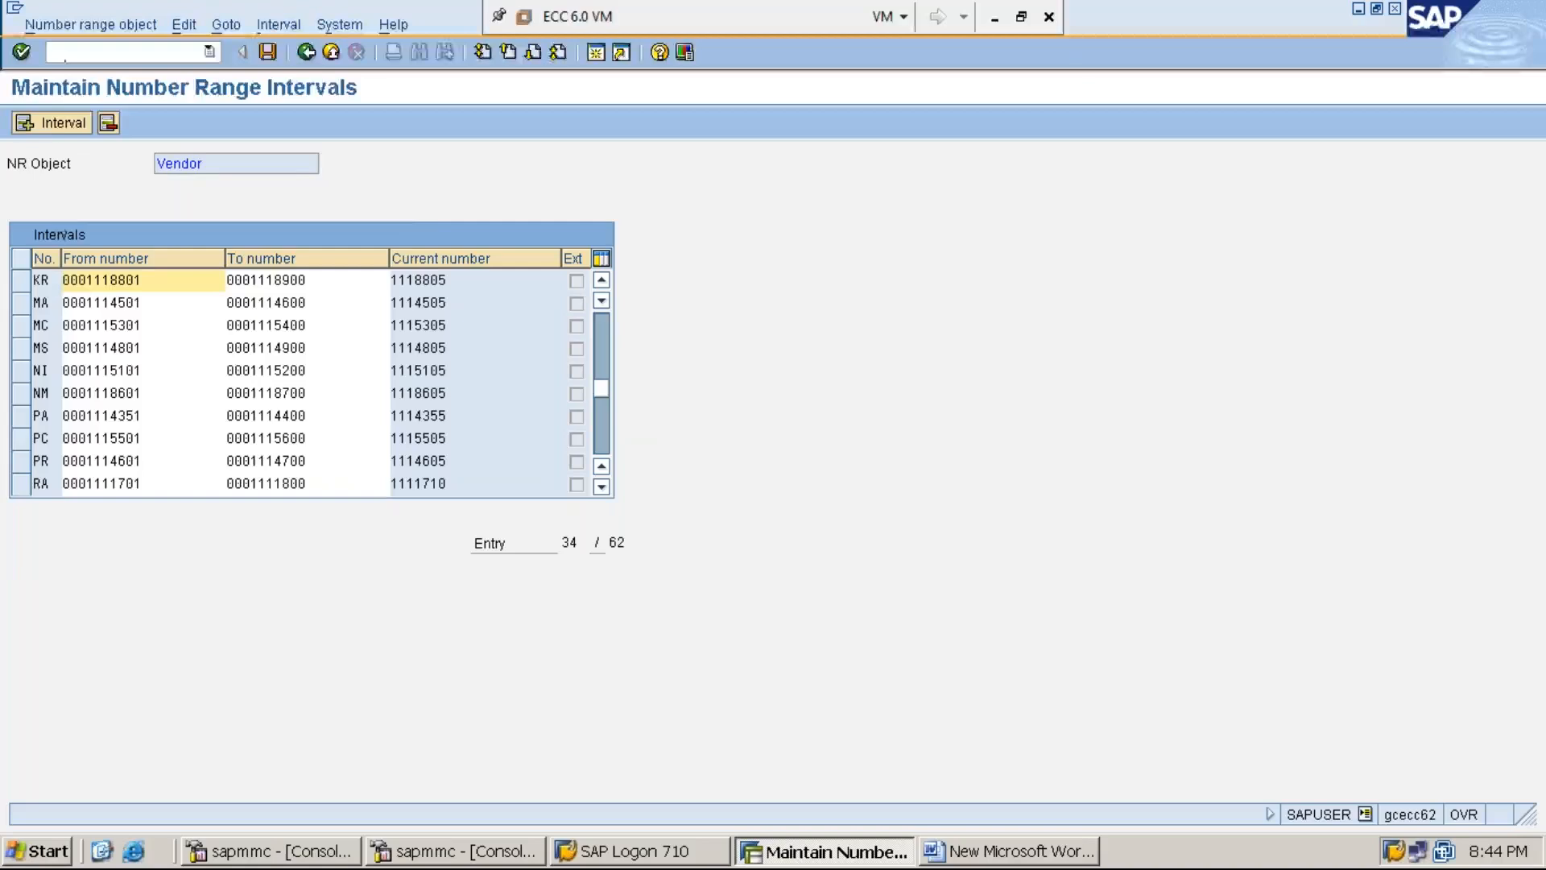
{"action": "left_click", "coordinate": [58, 128]}
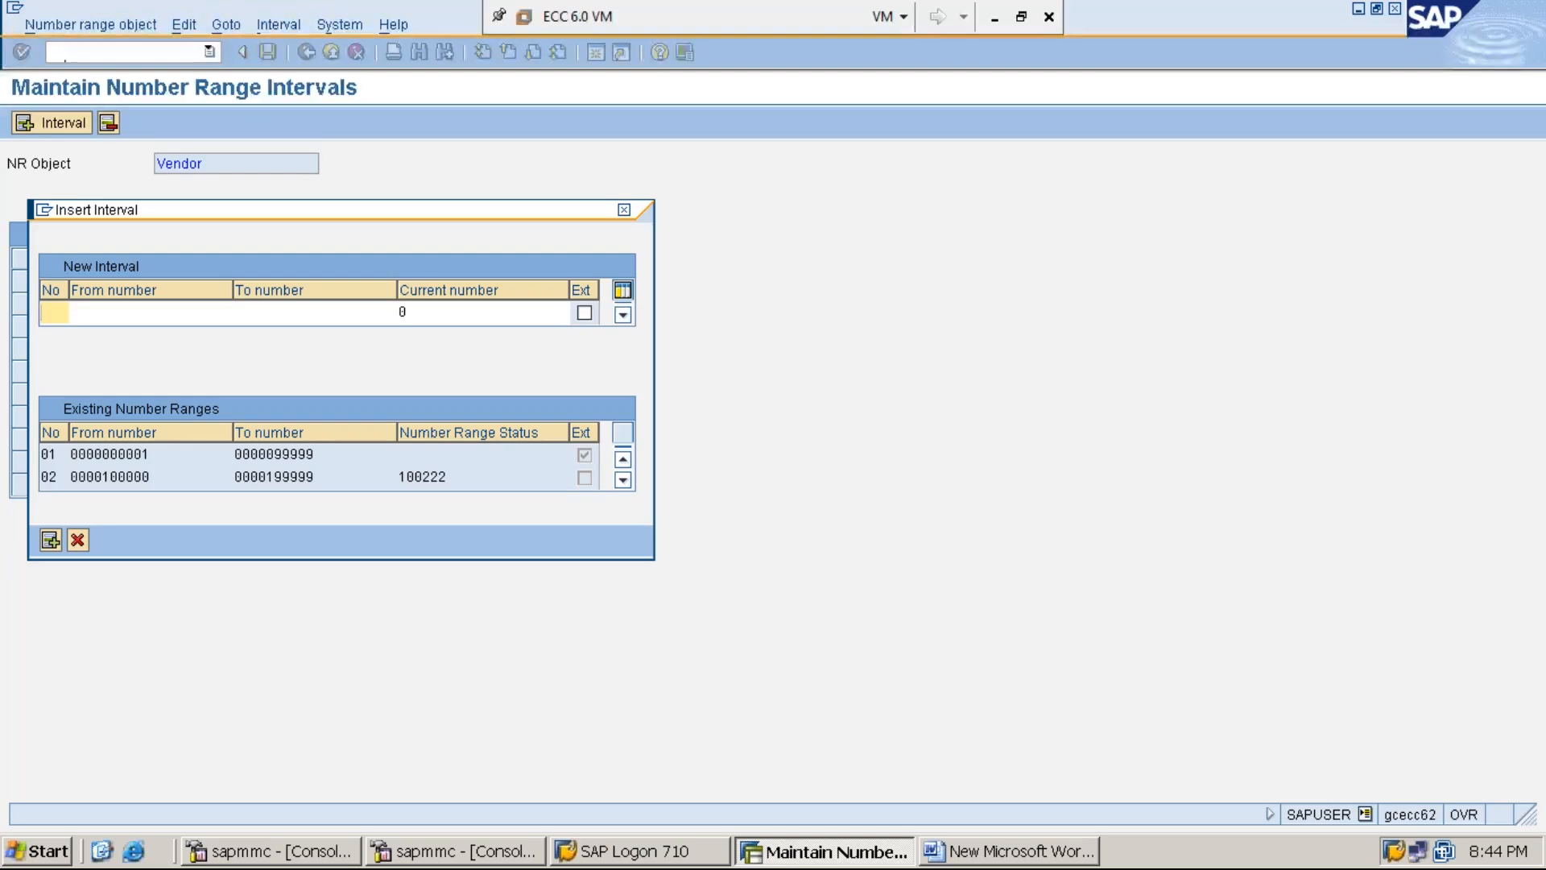
- Enter MM as the new interval number and list the free vendor number ranges for its From number
{"action": "type", "text": "MM"}
{"action": "key", "text": "Tab"}
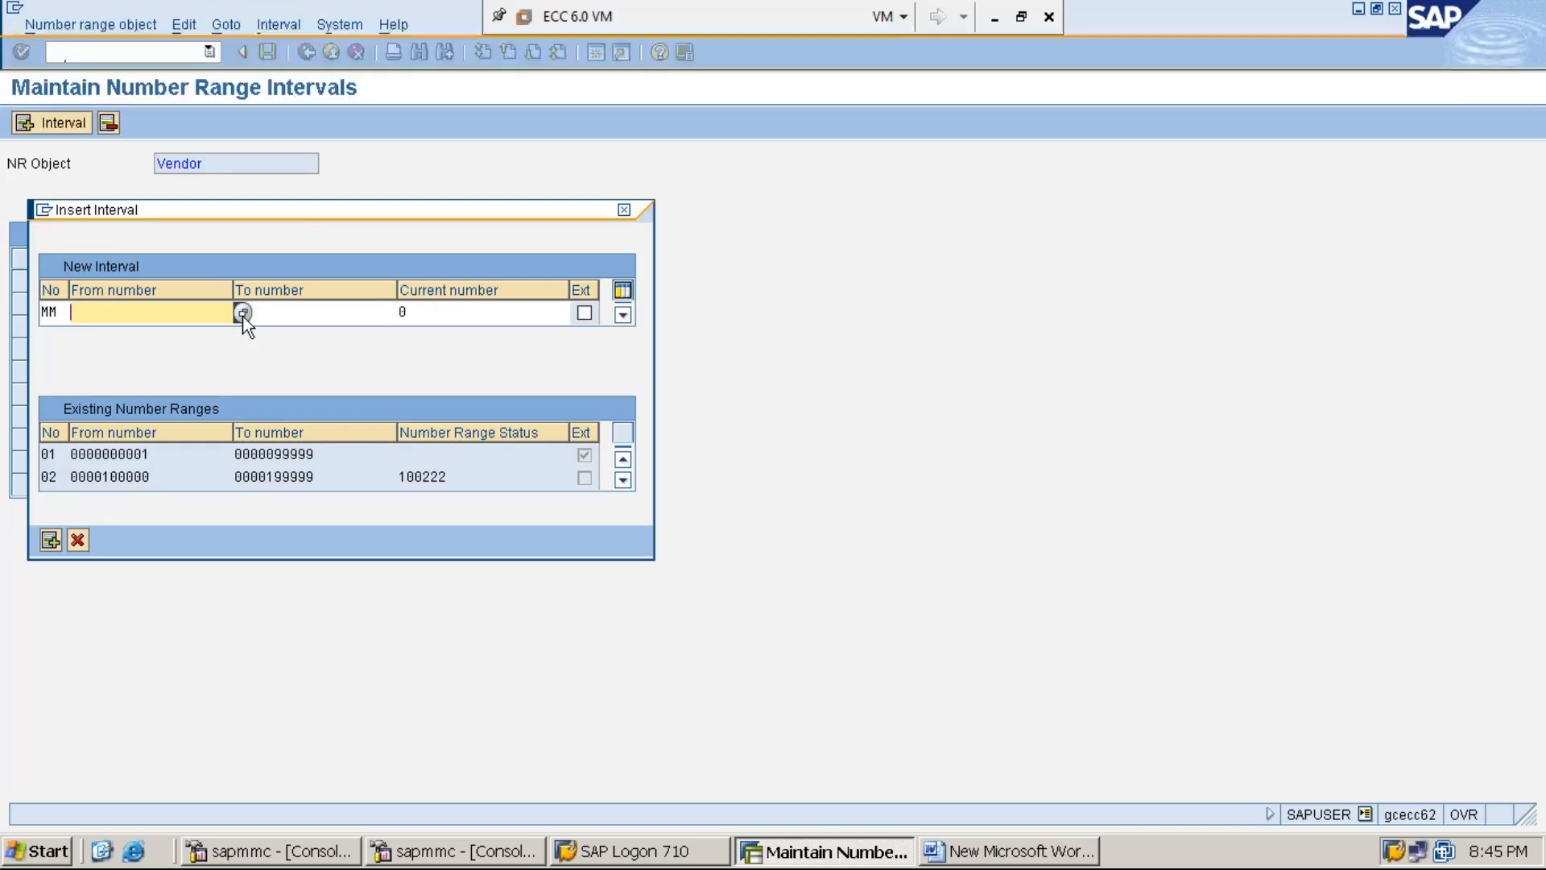
{"action": "left_click_drag", "start_coordinate": [300, 218], "coordinate": [840, 278]}
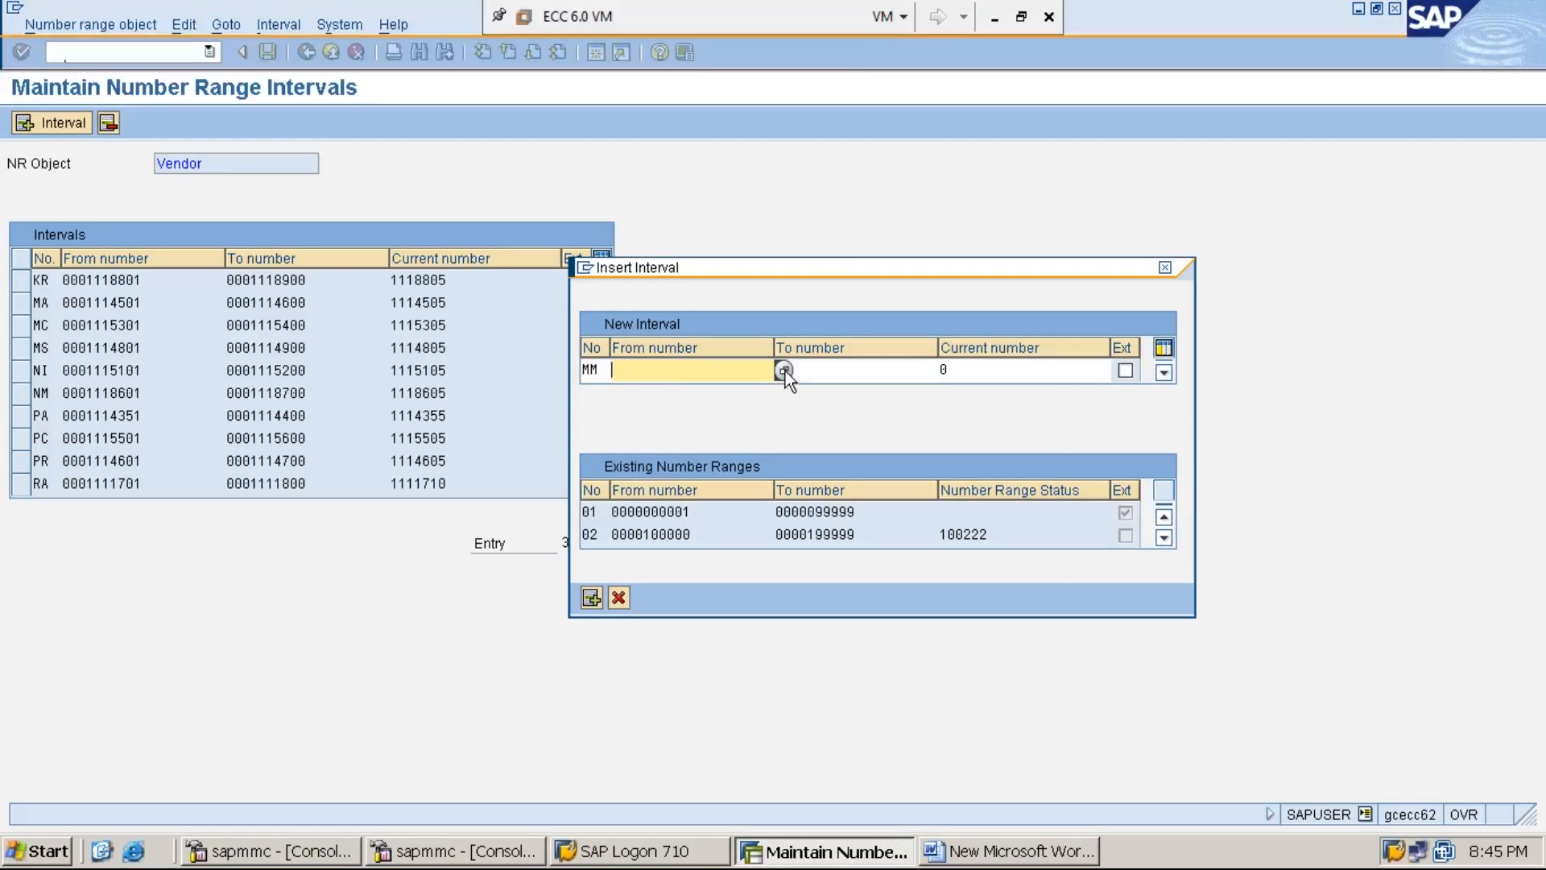
{"action": "left_click", "coordinate": [600, 370]}
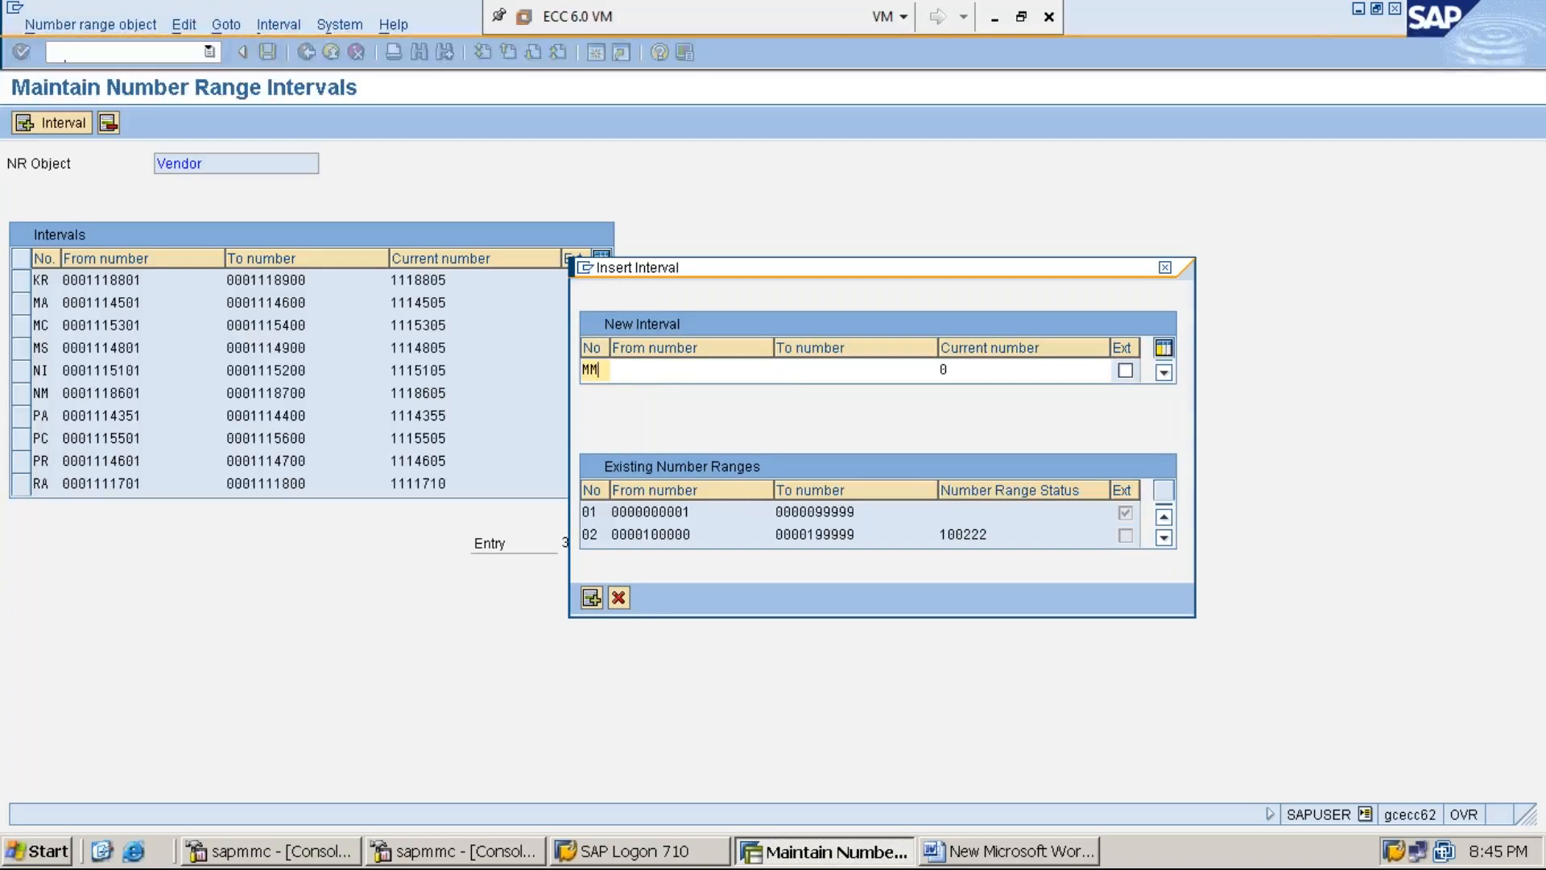
{"action": "left_click", "coordinate": [674, 371]}
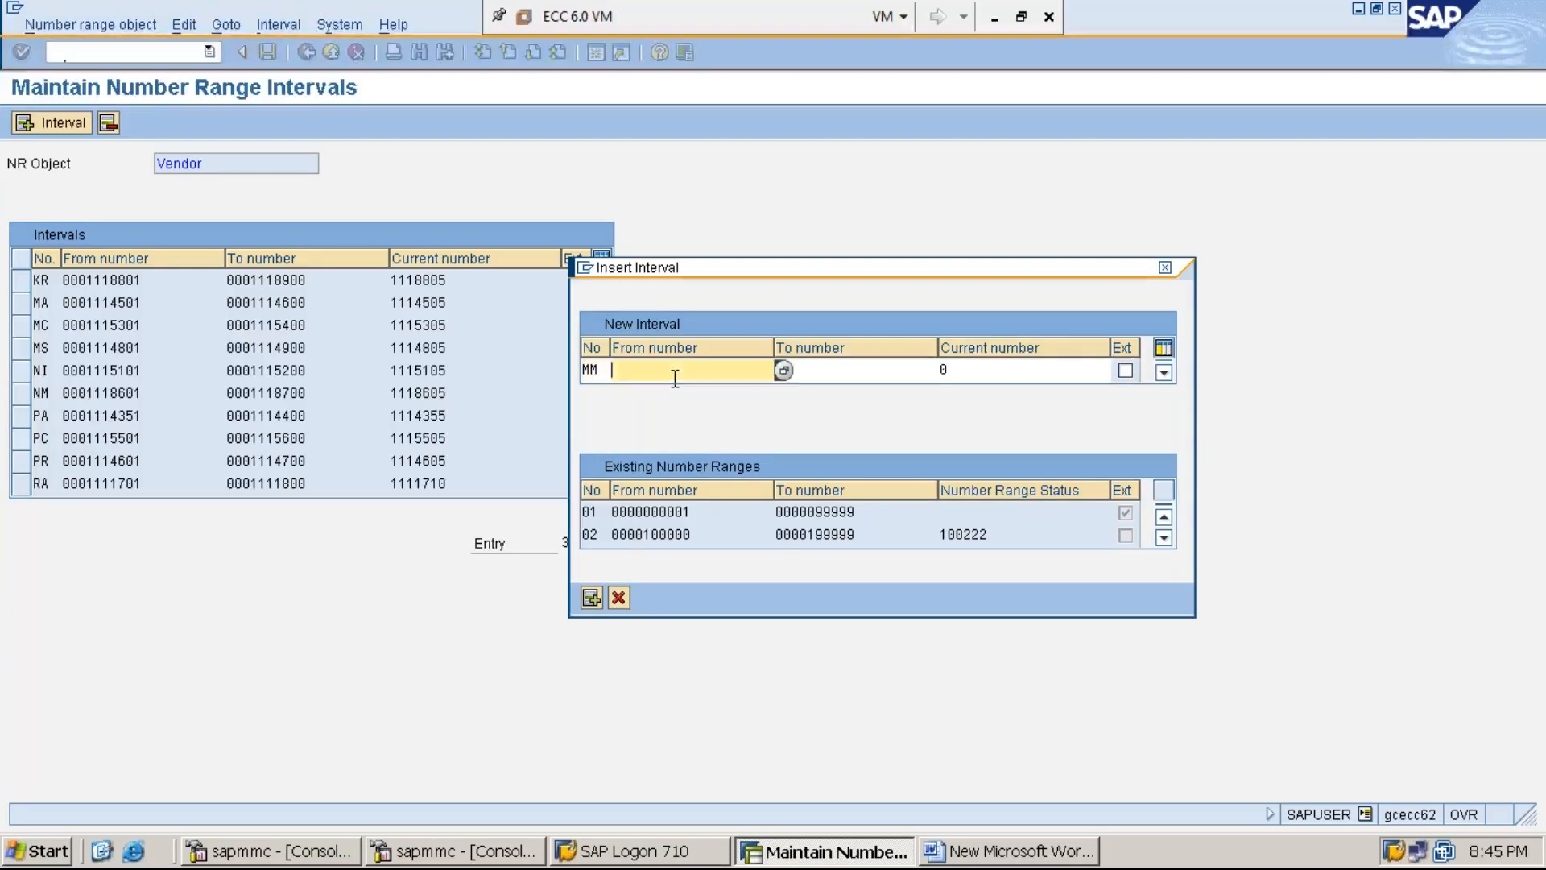
{"action": "left_click", "coordinate": [783, 372]}
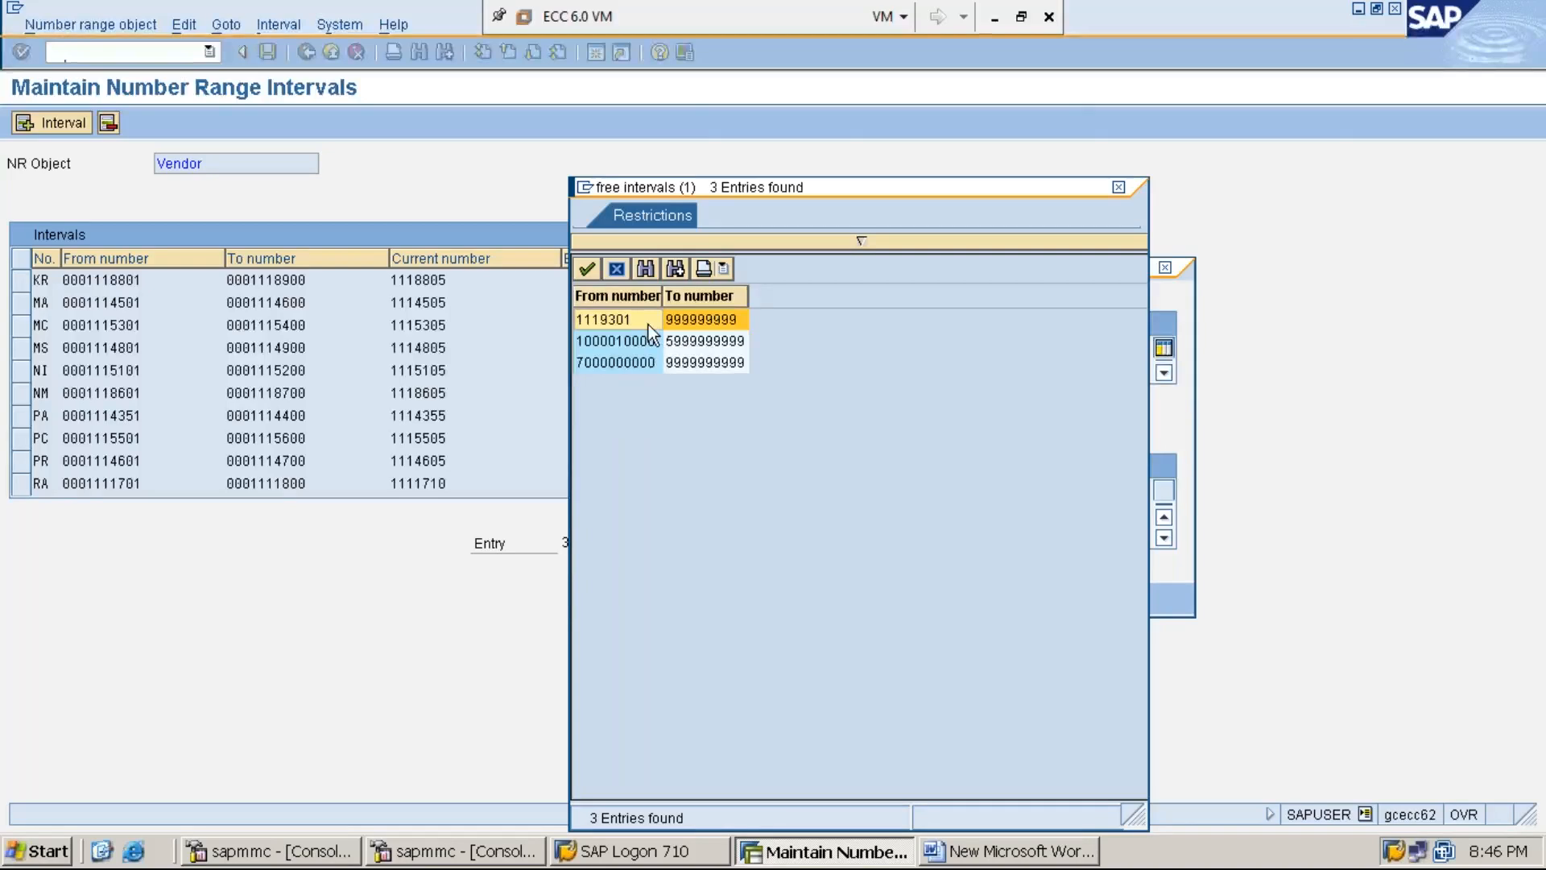
- Take the free range starting 1119301, set the To number to 1119400, and insert interval MM
{"action": "double_click", "coordinate": [649, 326]}
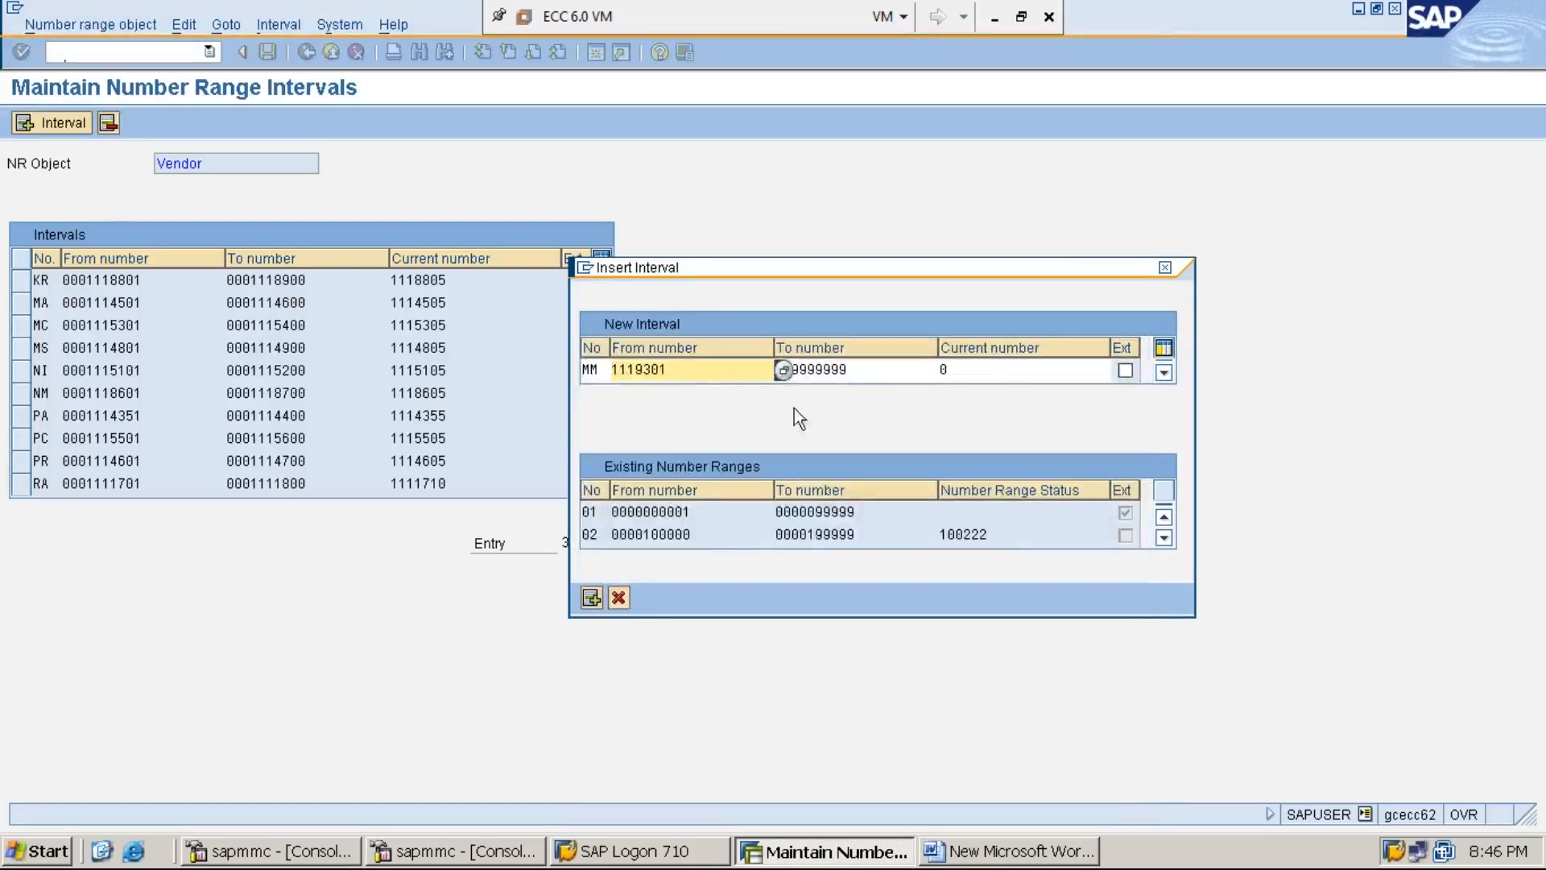
{"action": "left_click", "coordinate": [870, 370]}
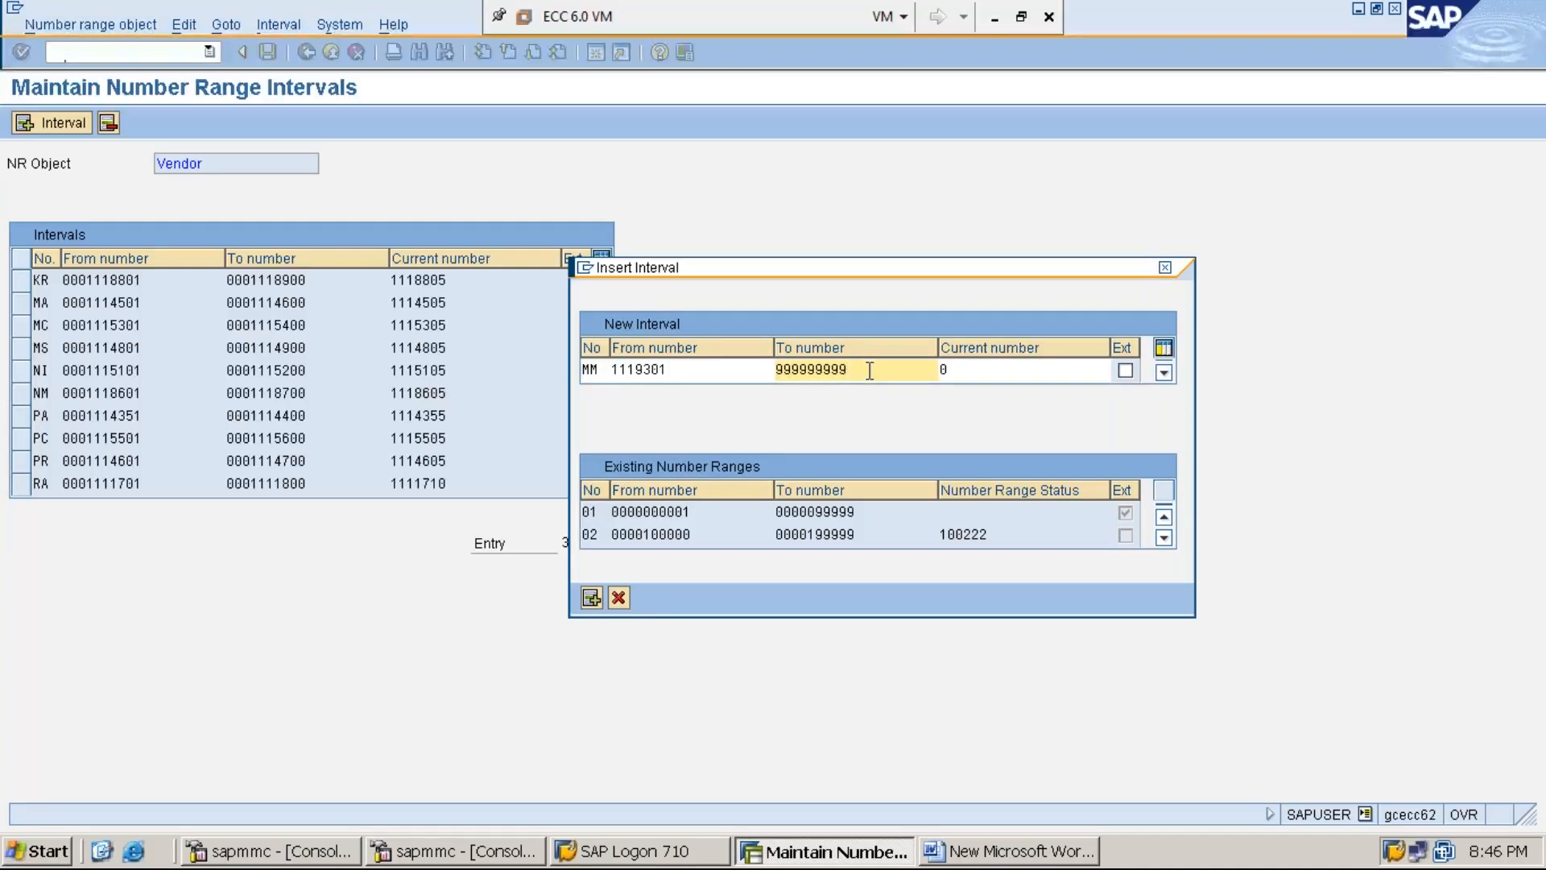
{"action": "key", "text": "BackSpace"}
{"action": "key", "text": "BackSpace"}
{"action": "key", "text": "BackSpace"}
{"action": "key", "text": "BackSpace"}
{"action": "key", "text": "BackSpace"}
{"action": "key", "text": "BackSpace"}
{"action": "key", "text": "BackSpace"}
{"action": "key", "text": "BackSpace"}
{"action": "key", "text": "BackSpace"}
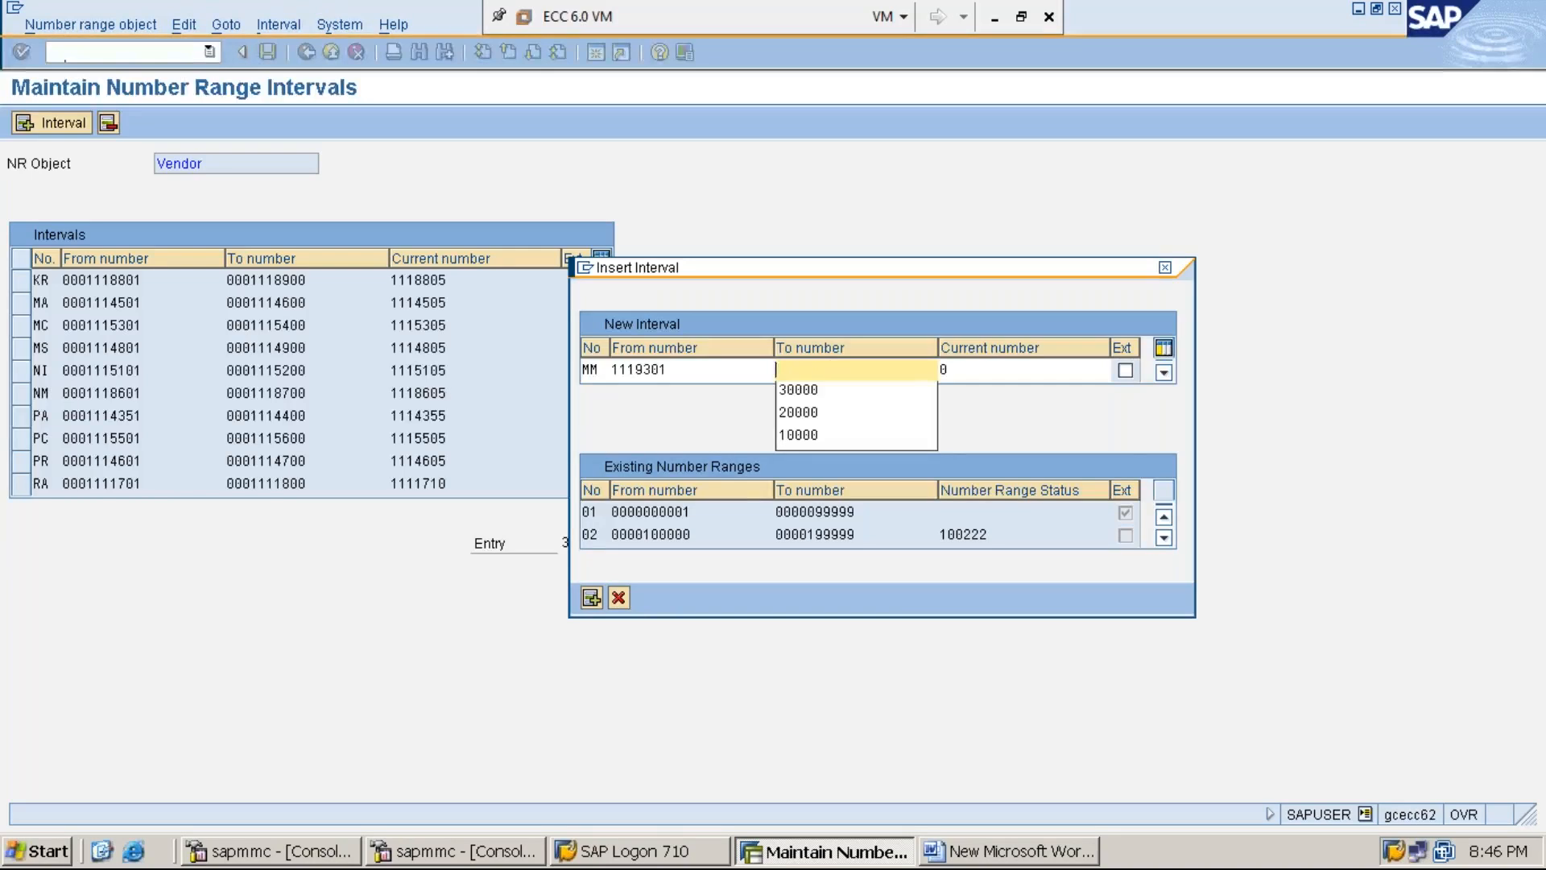
{"action": "type", "text": "1119400"}
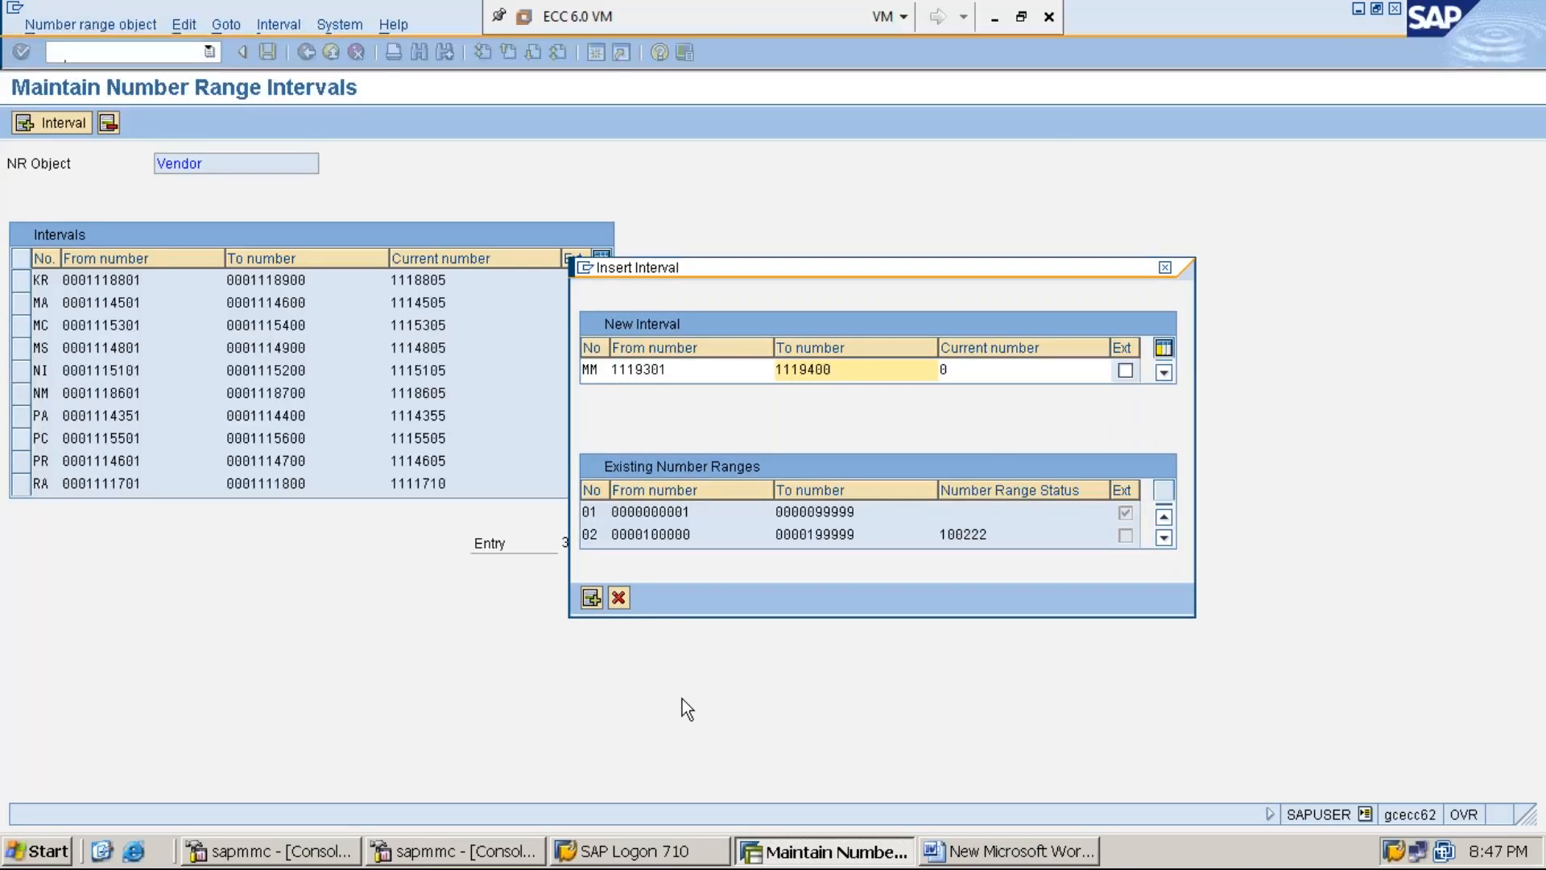
{"action": "key", "text": "Return"}
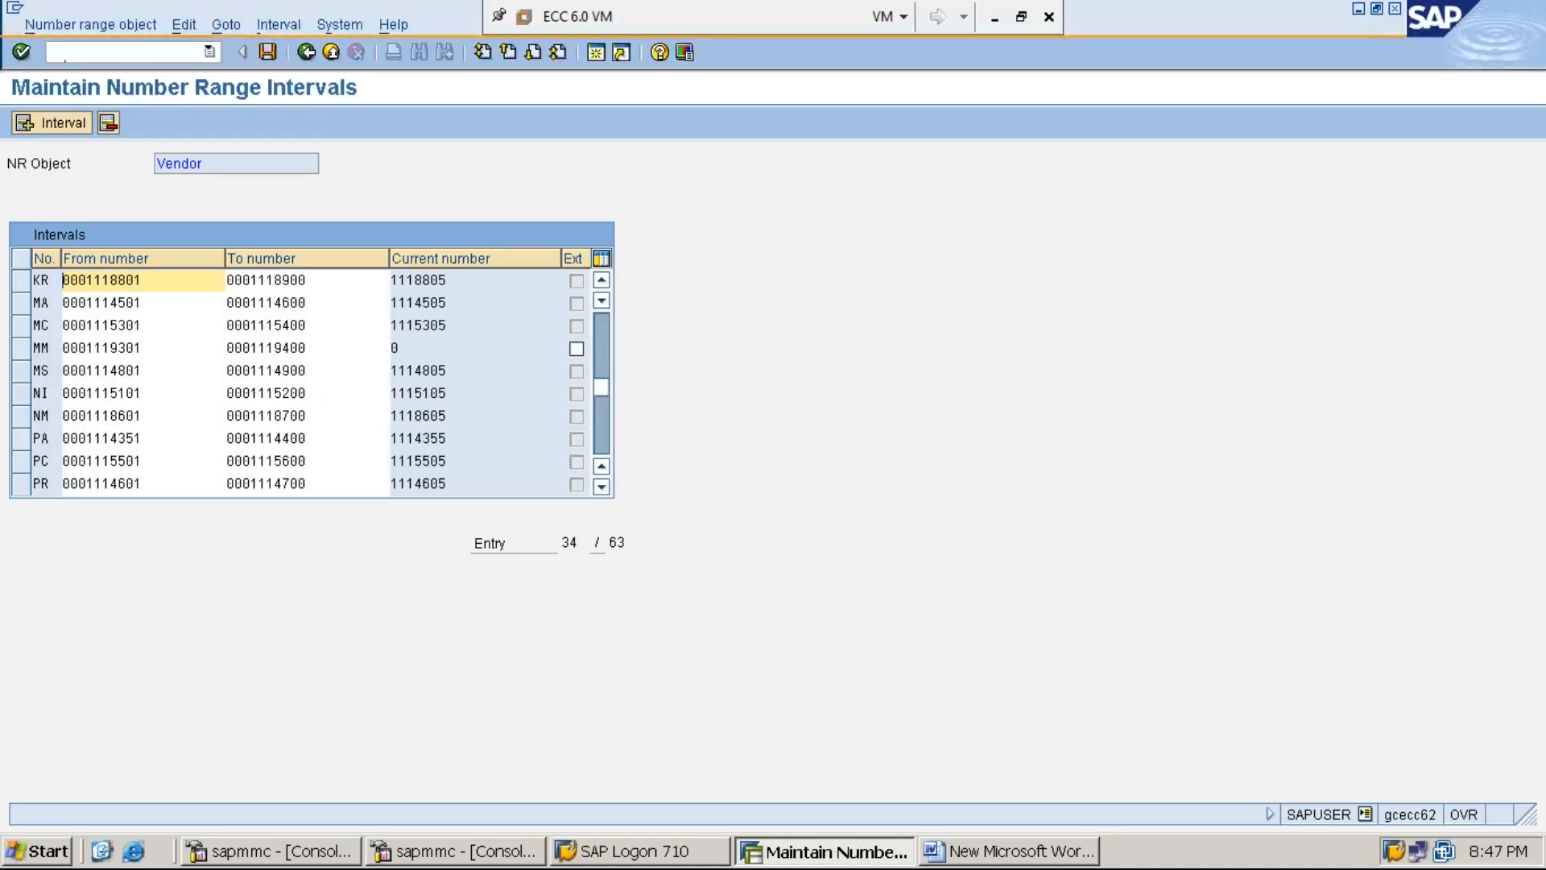
- Save the MM interval, acknowledge the transport notice, and select the MM row
{"action": "left_click", "coordinate": [268, 53]}
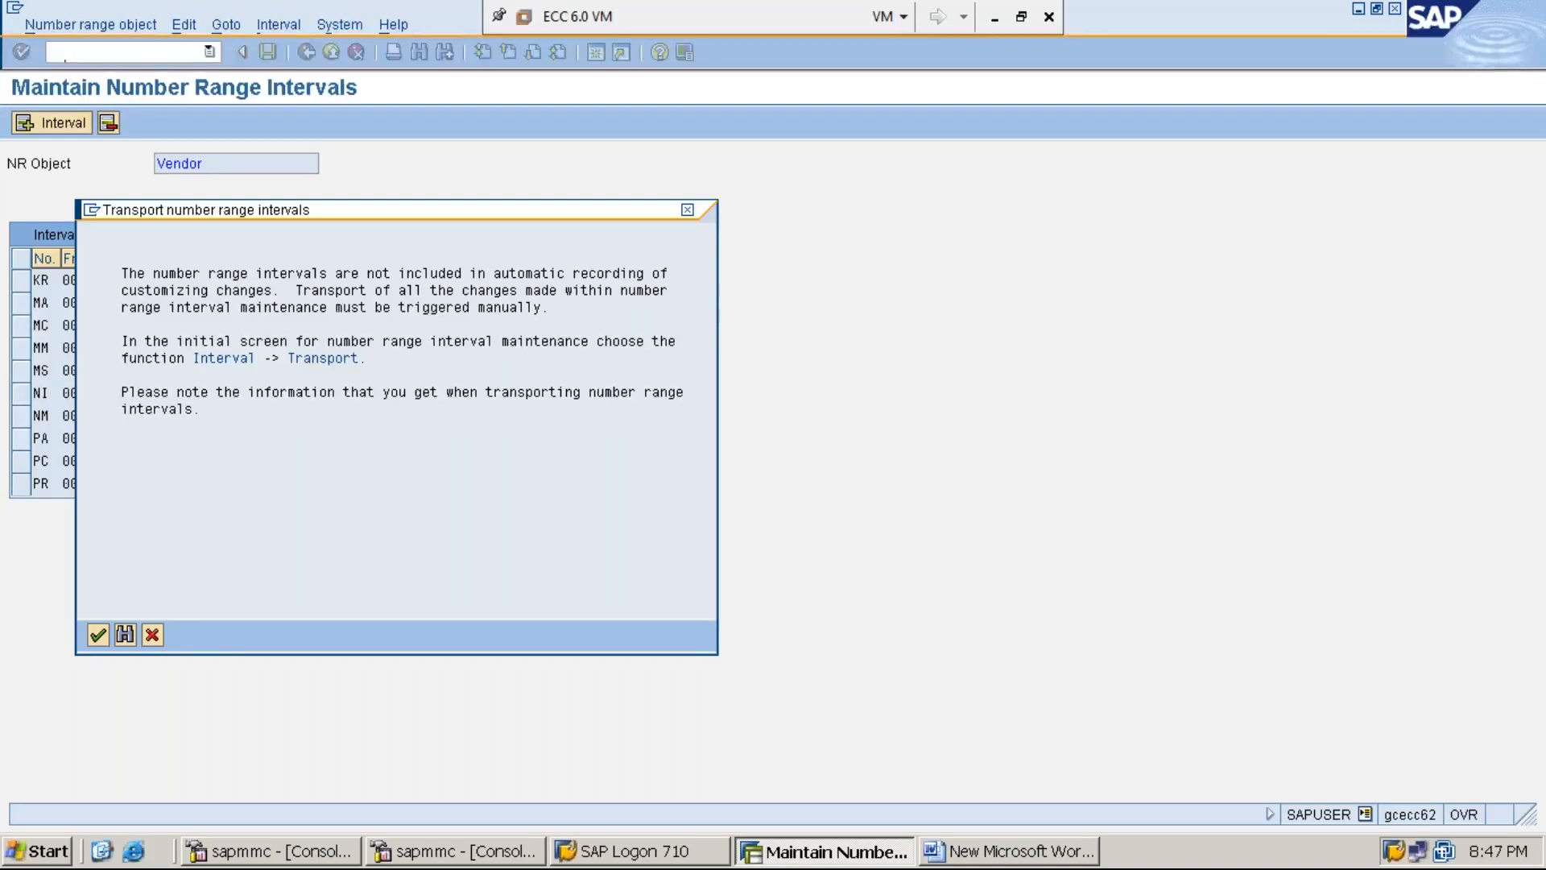
{"action": "key", "text": "Return"}
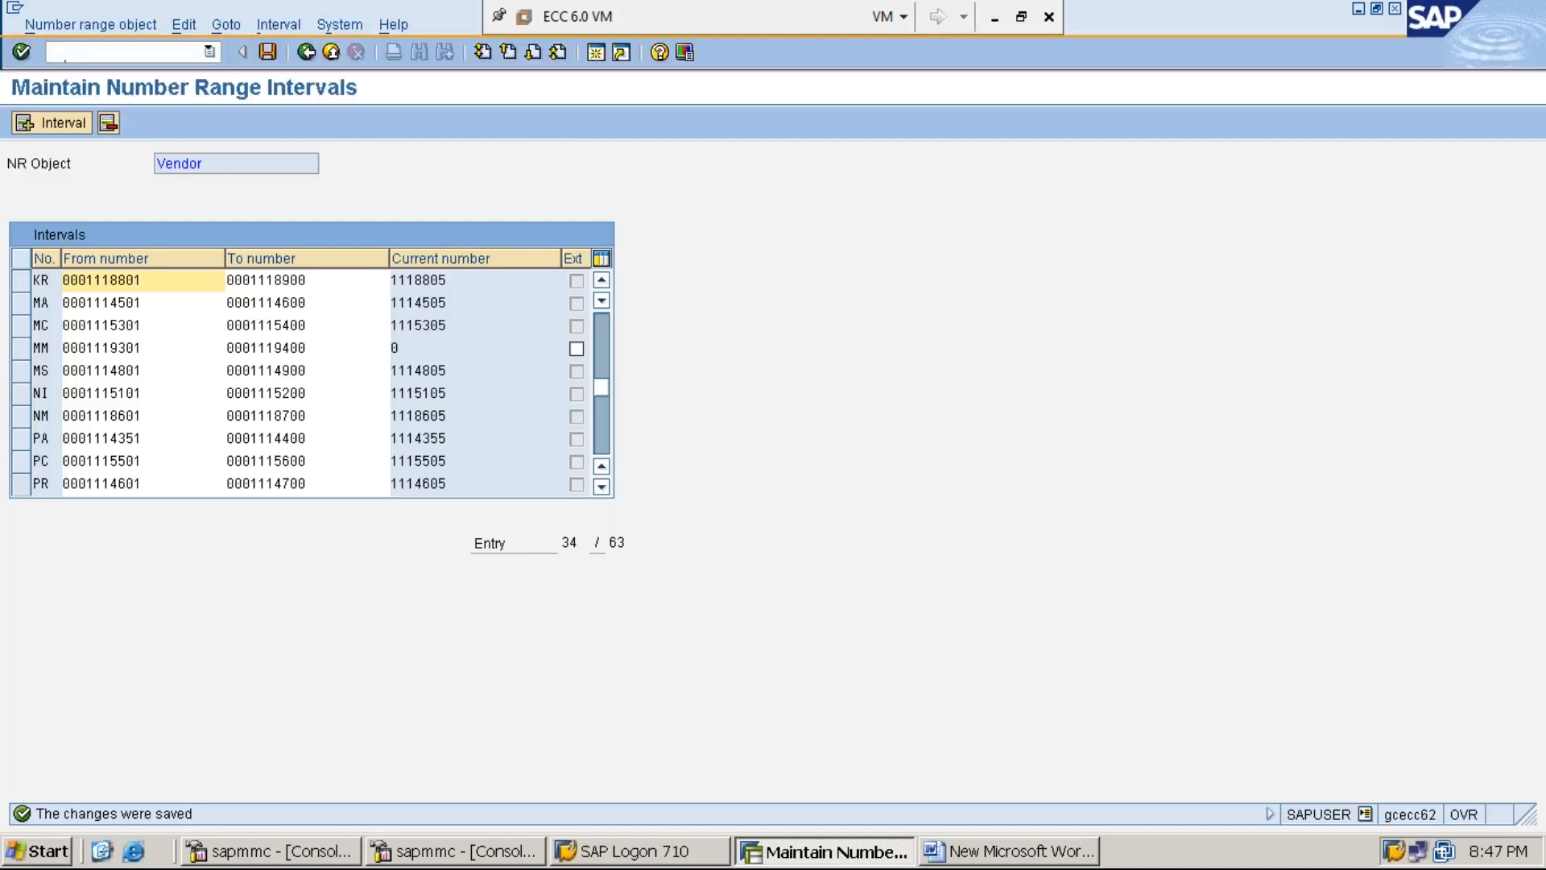
{"action": "left_click", "coordinate": [26, 350]}
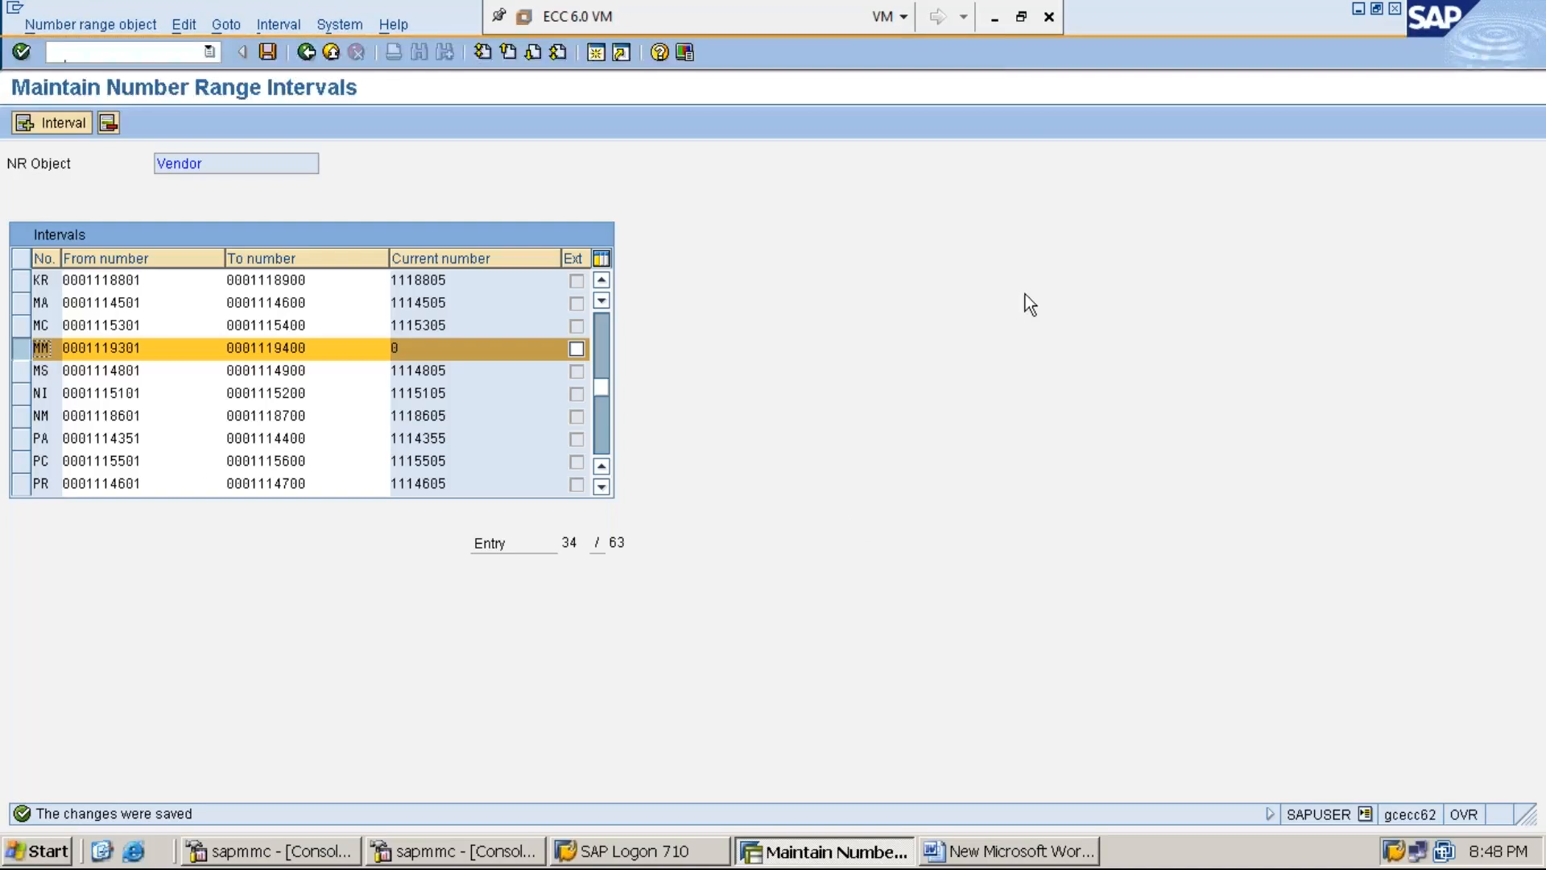
- Type '*STEP:3: ASSIGN NUMBER RANGE-MM TO VENDOR ACCOUNT GROUP-MMI1 USING OBAS' below step 2 in Word, then return to SAP
{"action": "left_click", "coordinate": [1361, 10]}
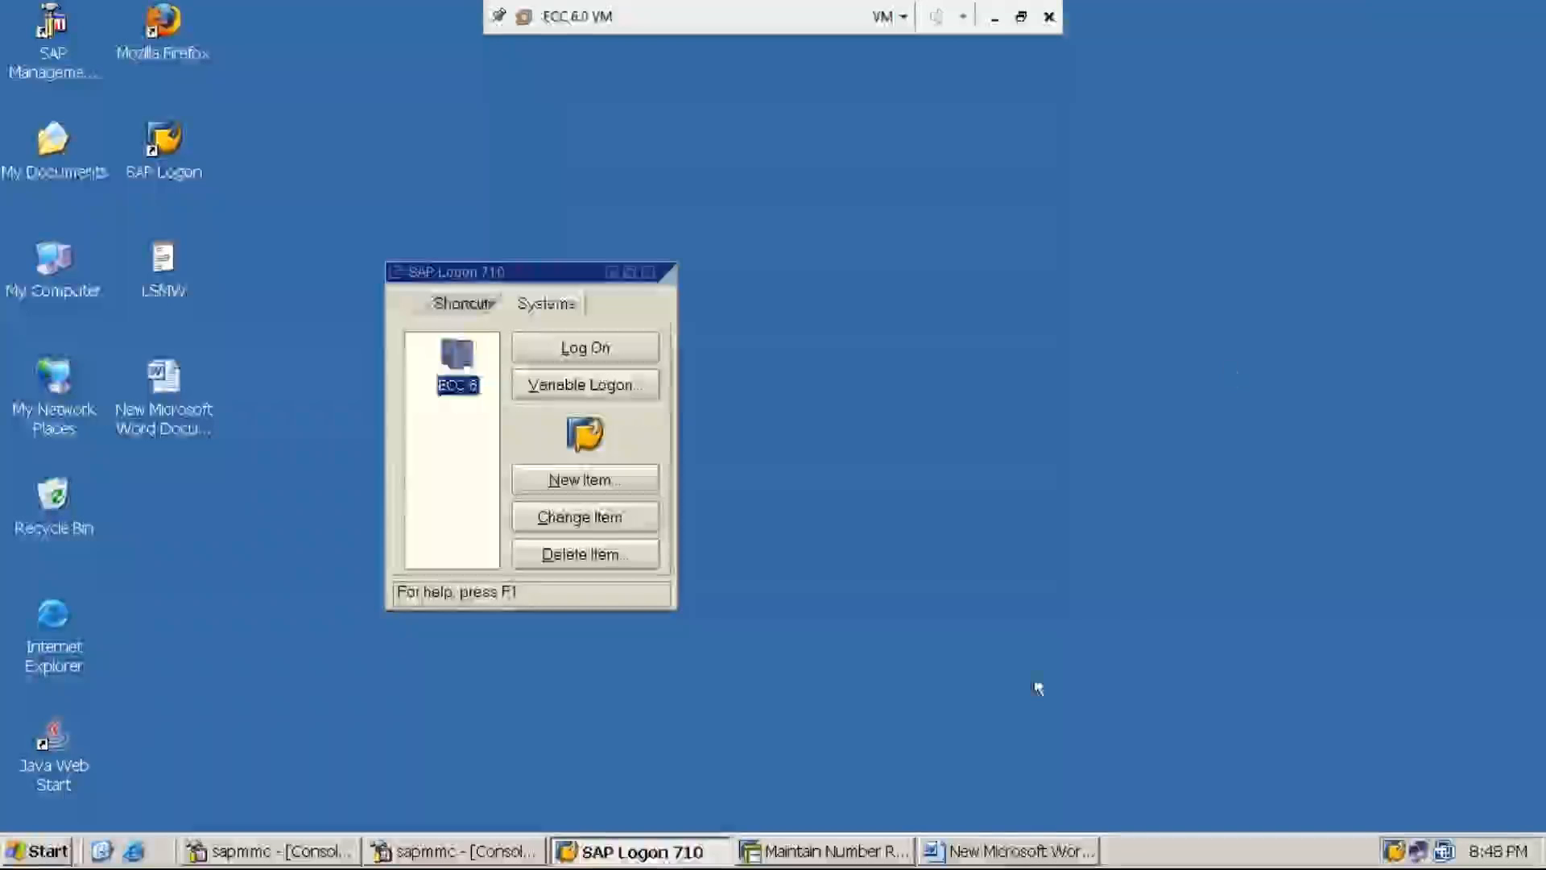
{"action": "left_click", "coordinate": [1007, 858]}
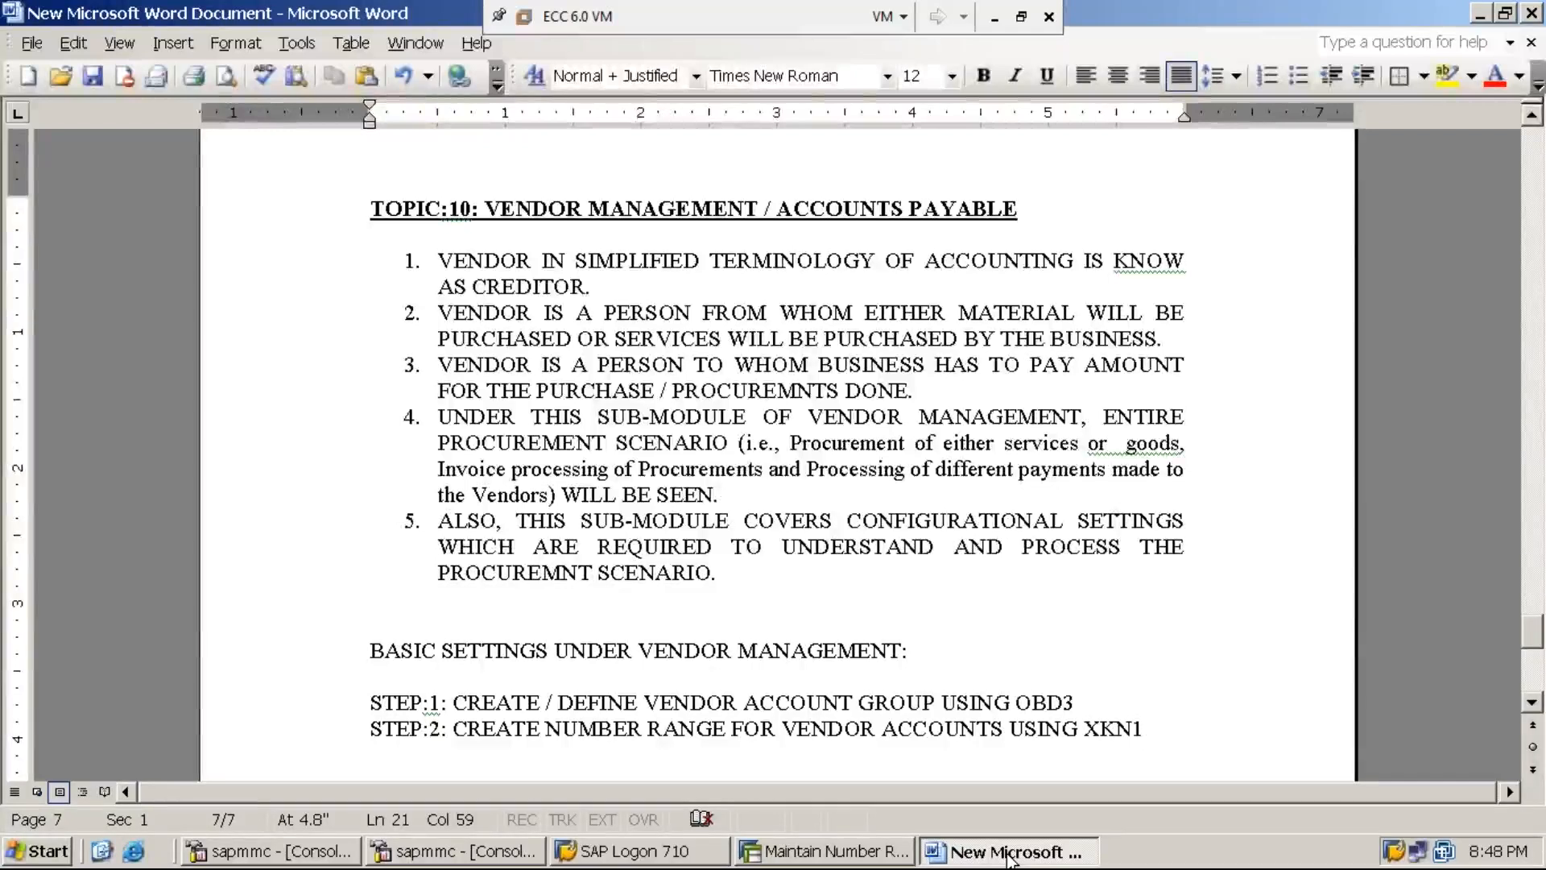
{"action": "key", "text": "Return"}
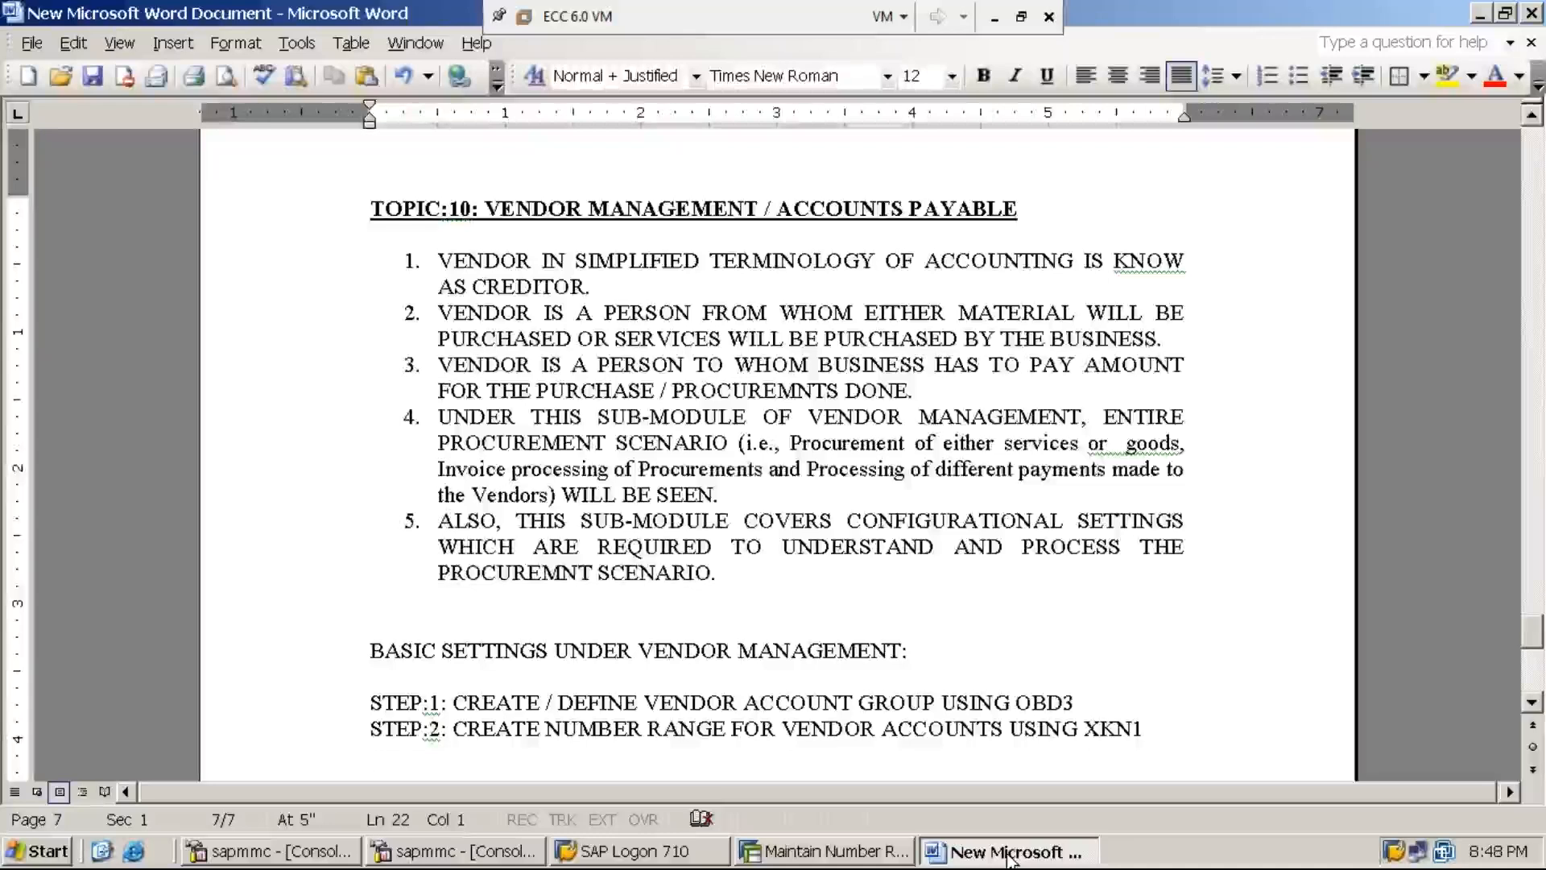
{"action": "type", "text": "*STEP"}
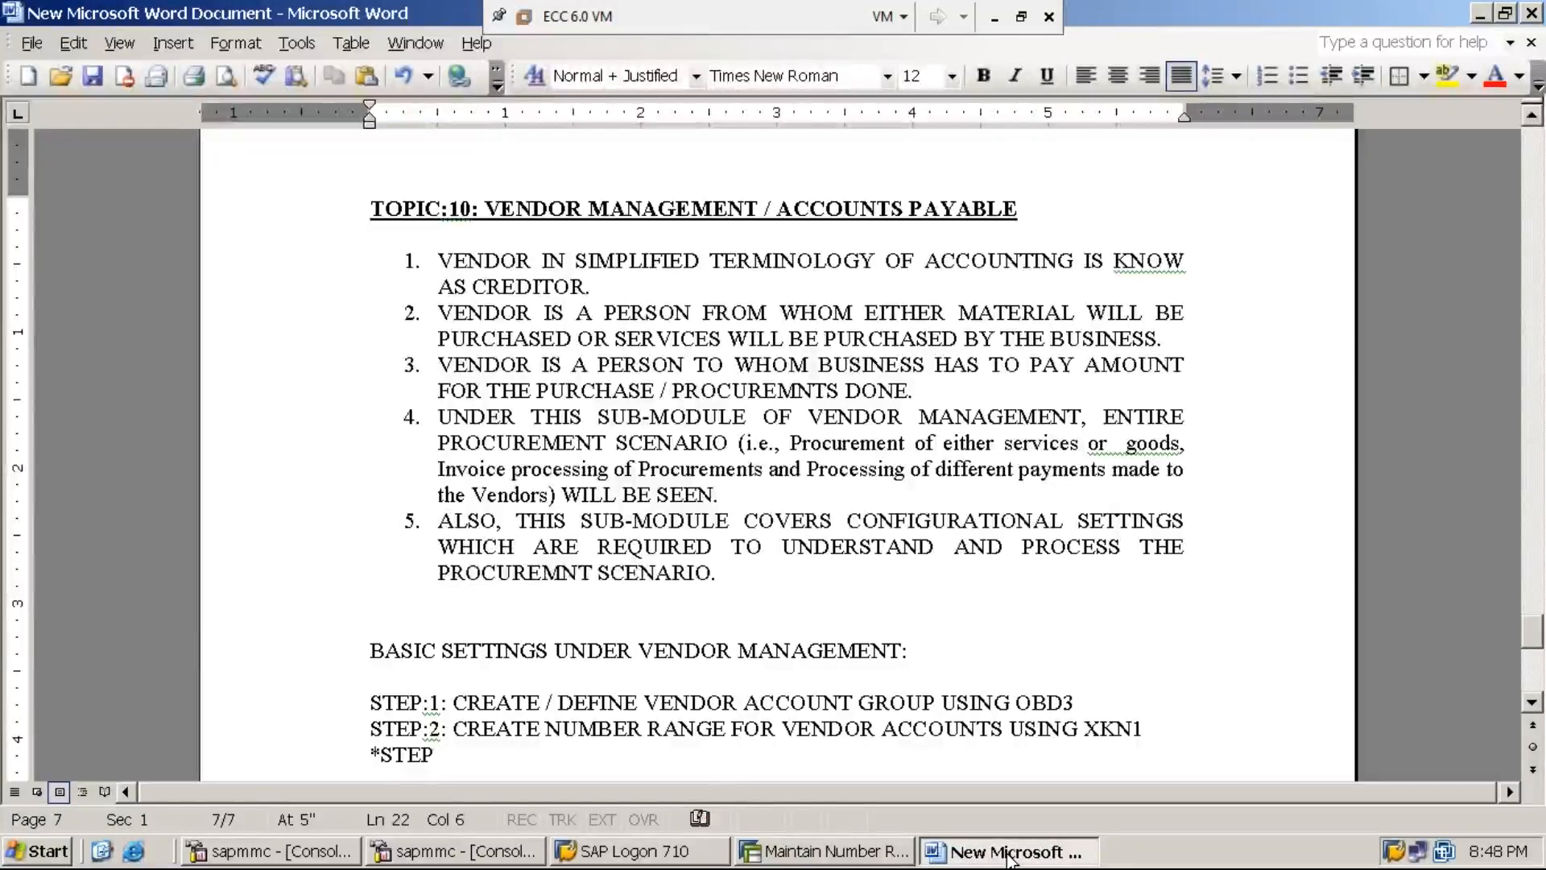
{"action": "type", "text": ":3: A"}
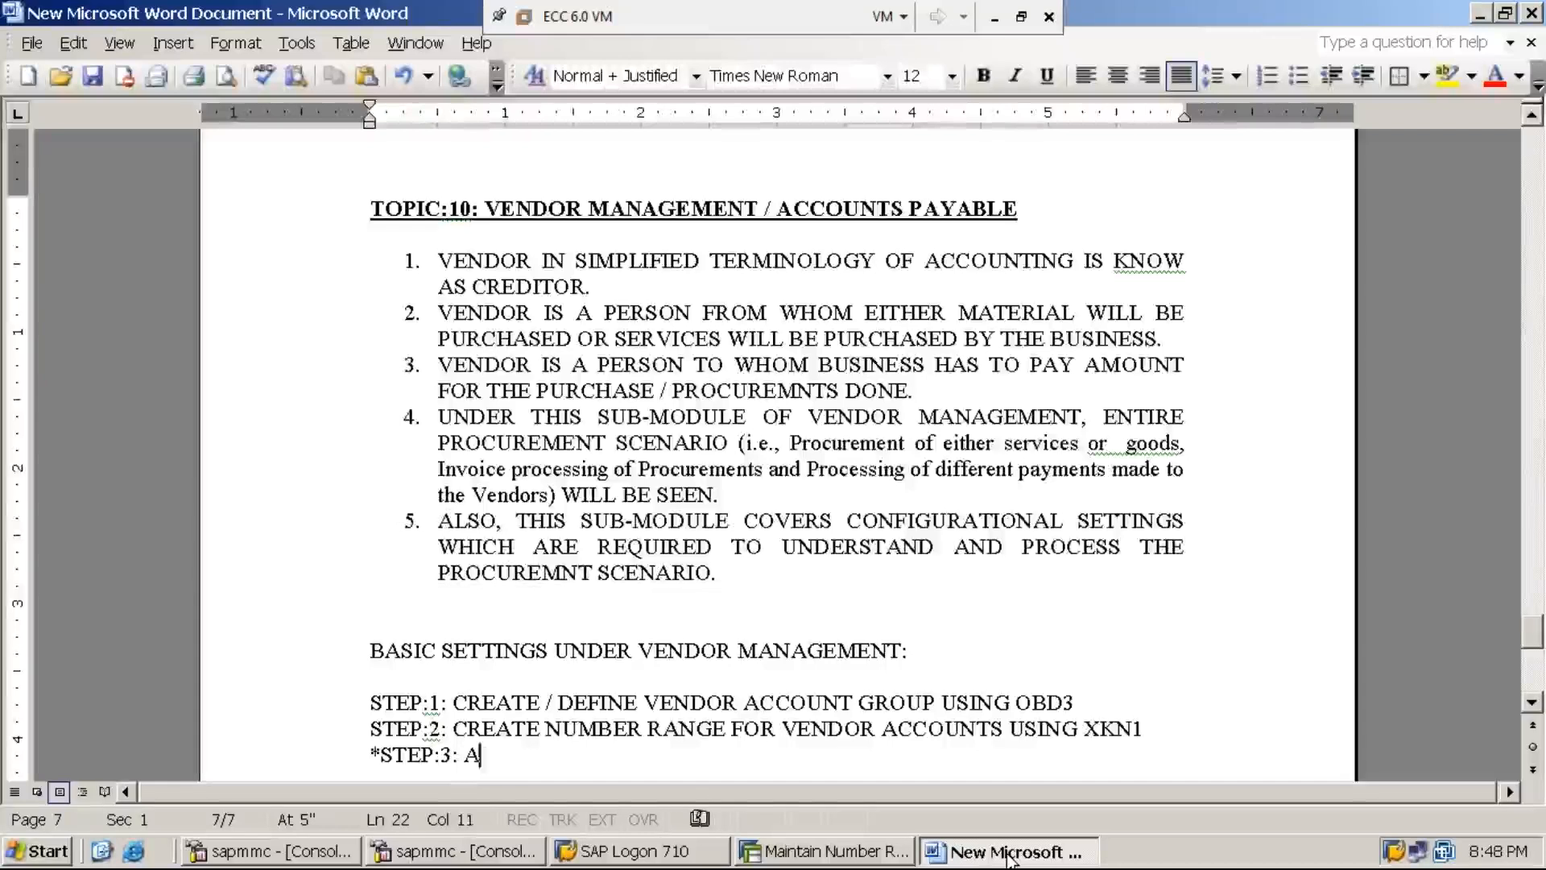
{"action": "type", "text": "SSIGN"}
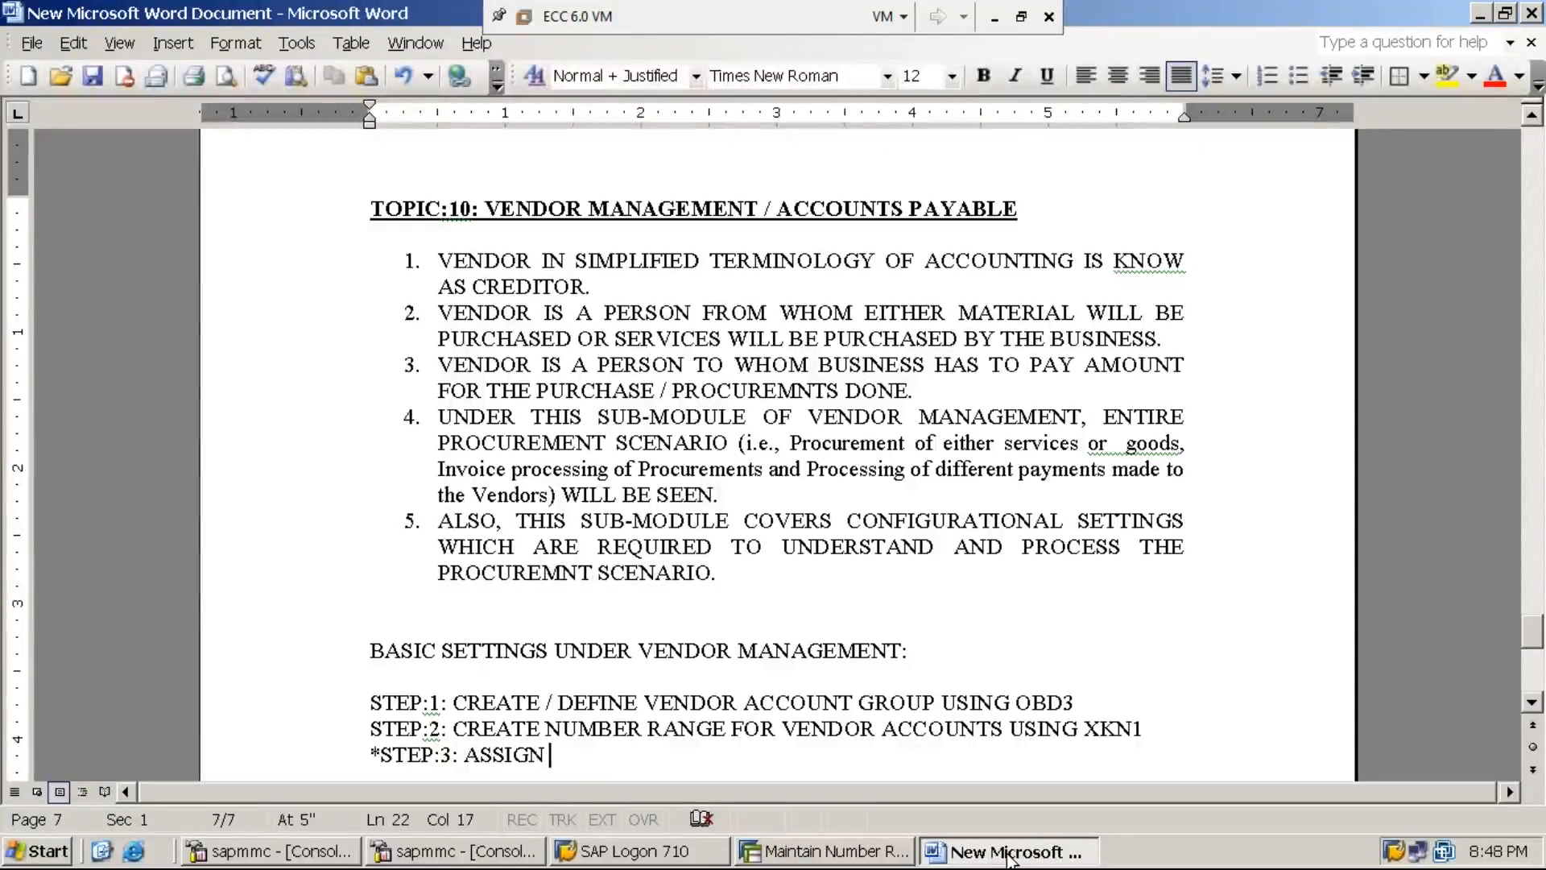
{"action": "type", "text": " NUMB"}
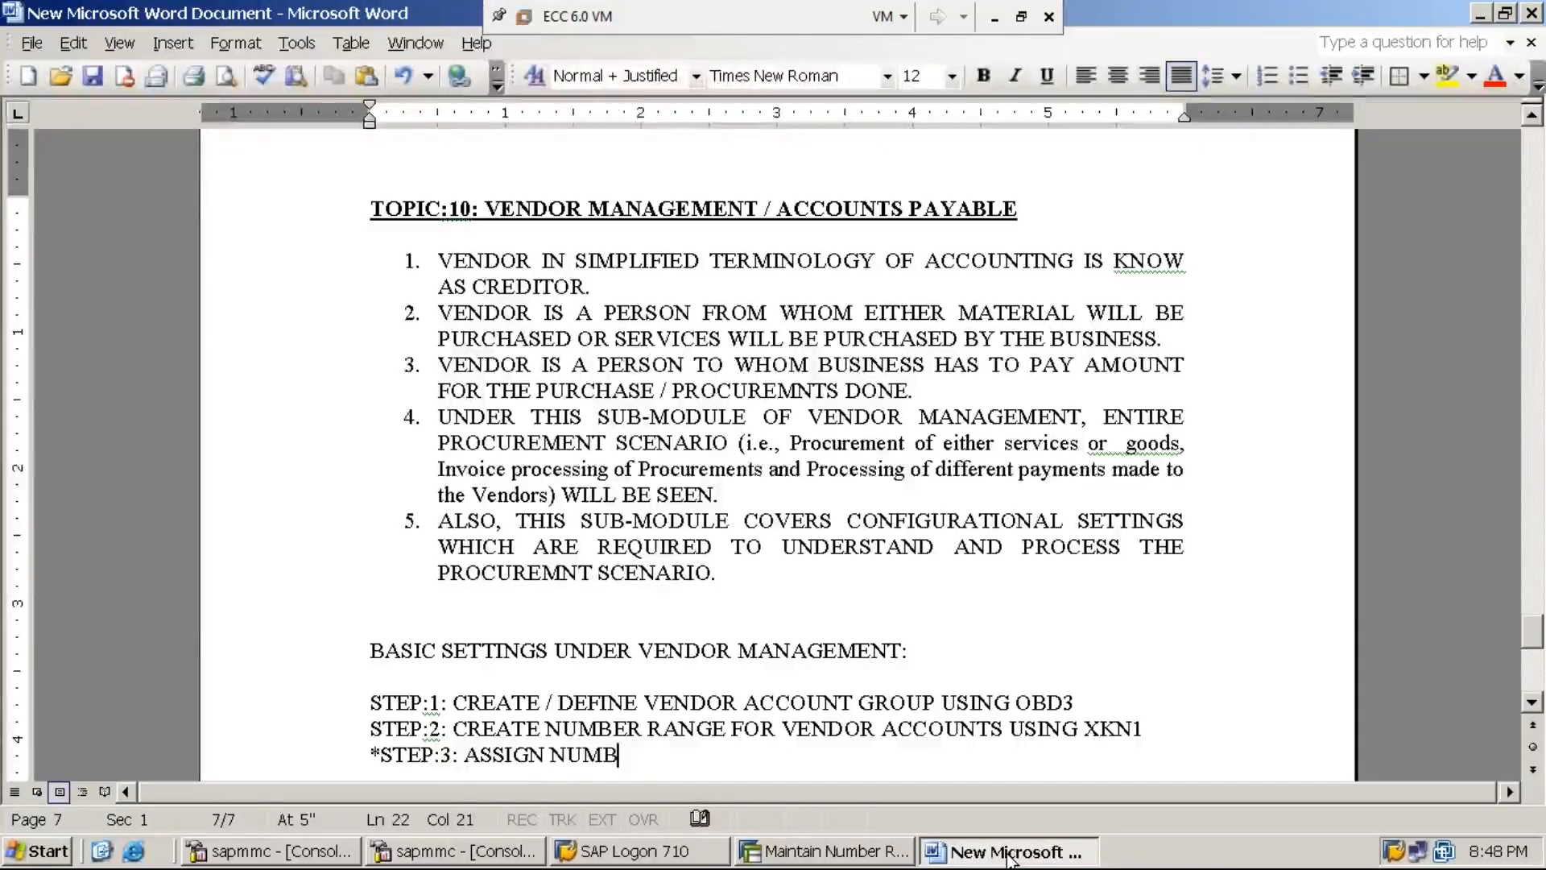
{"action": "type", "text": "ER RANGE"}
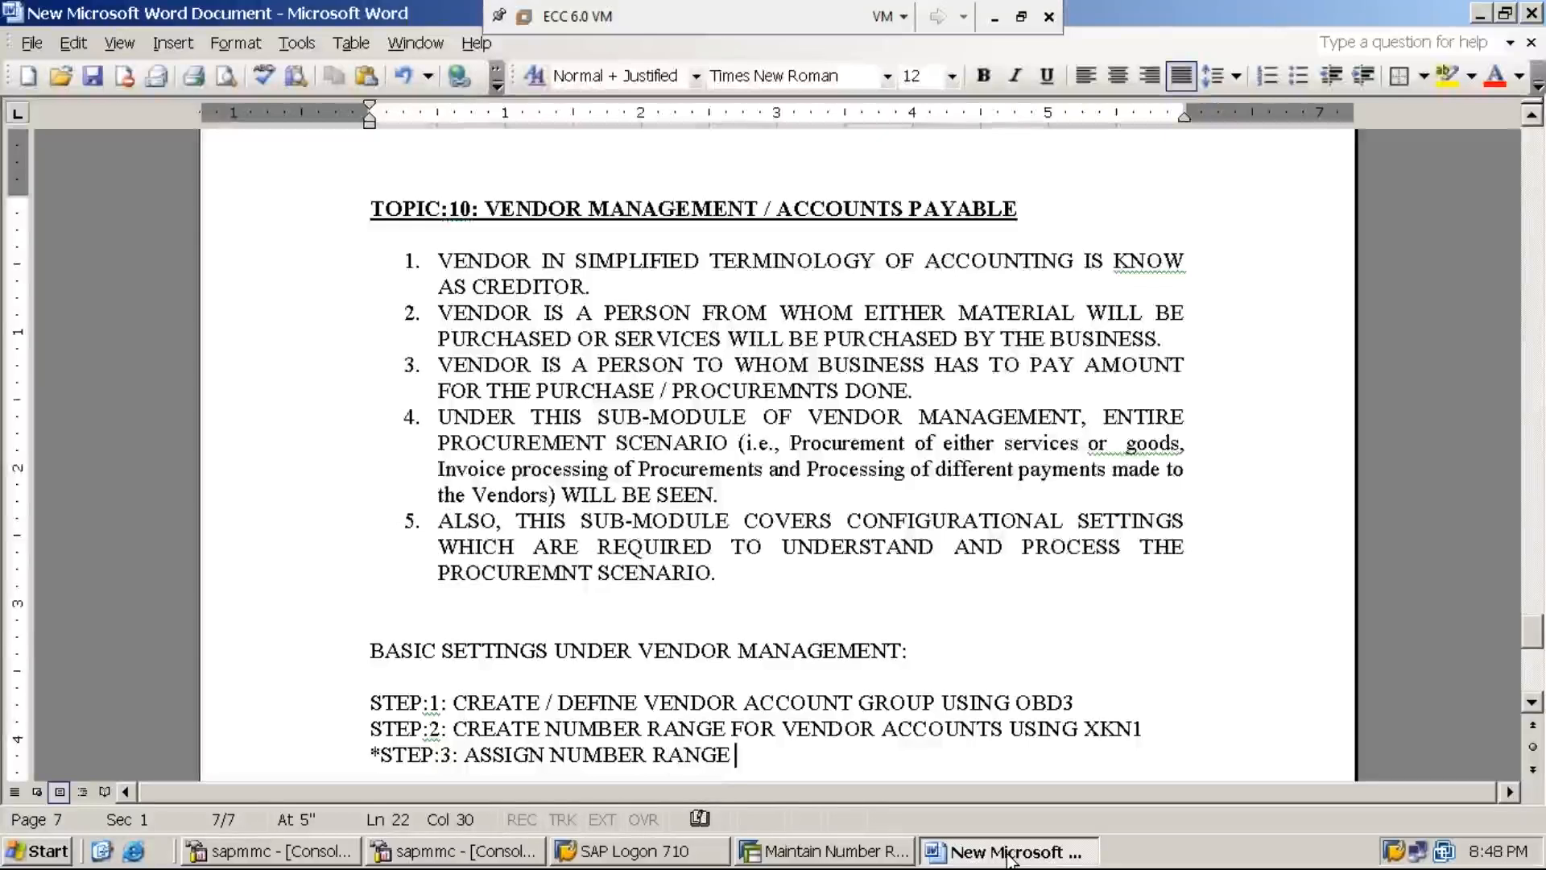
{"action": "key", "text": "BackSpace"}
{"action": "type", "text": "-"}
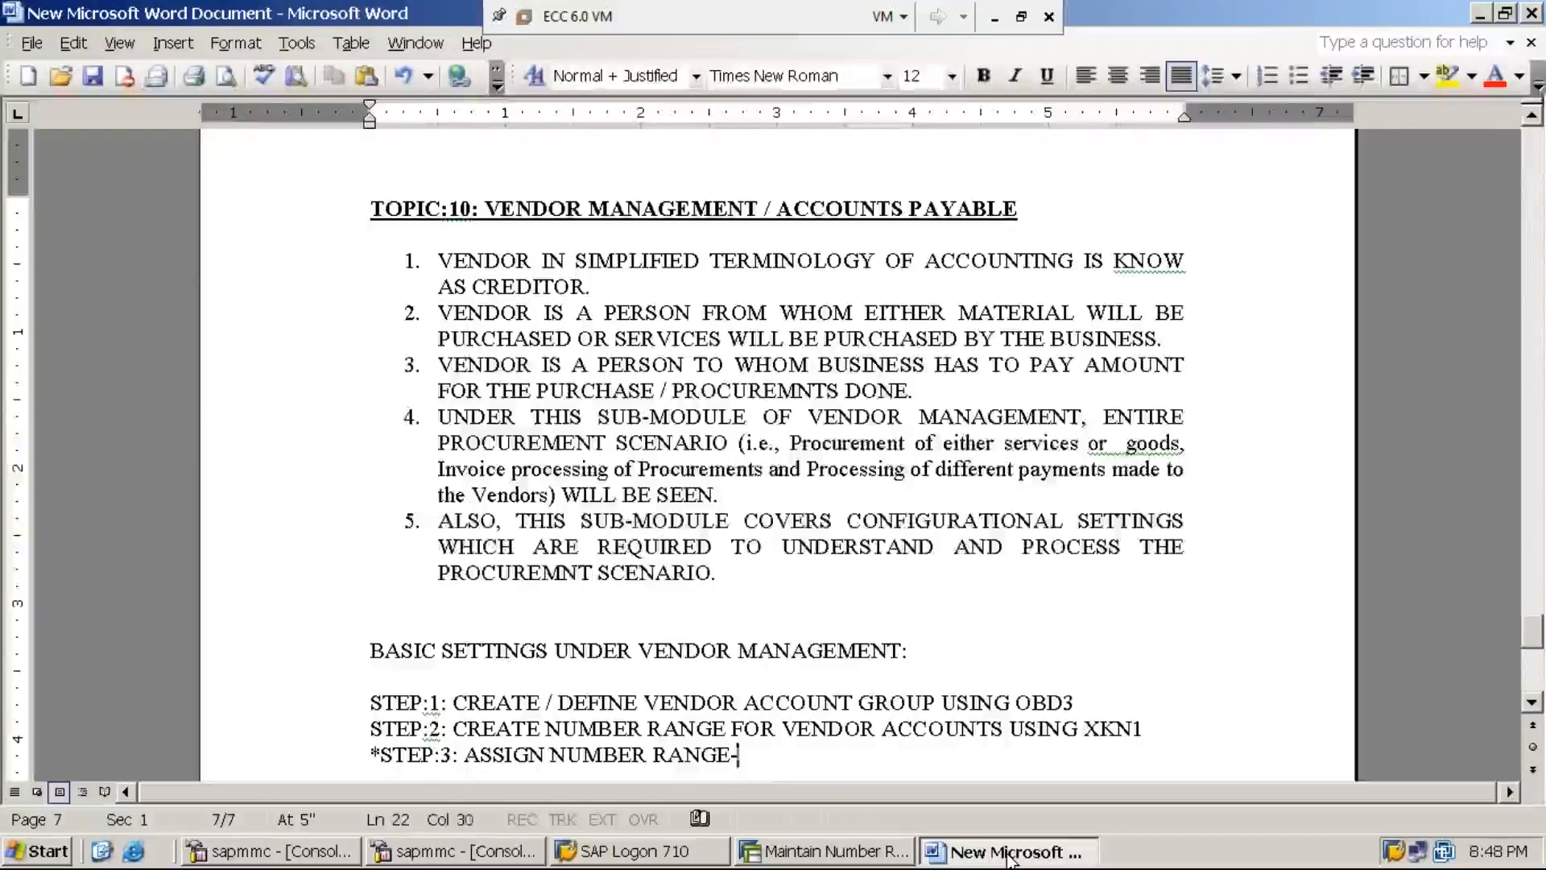
{"action": "type", "text": "MM"}
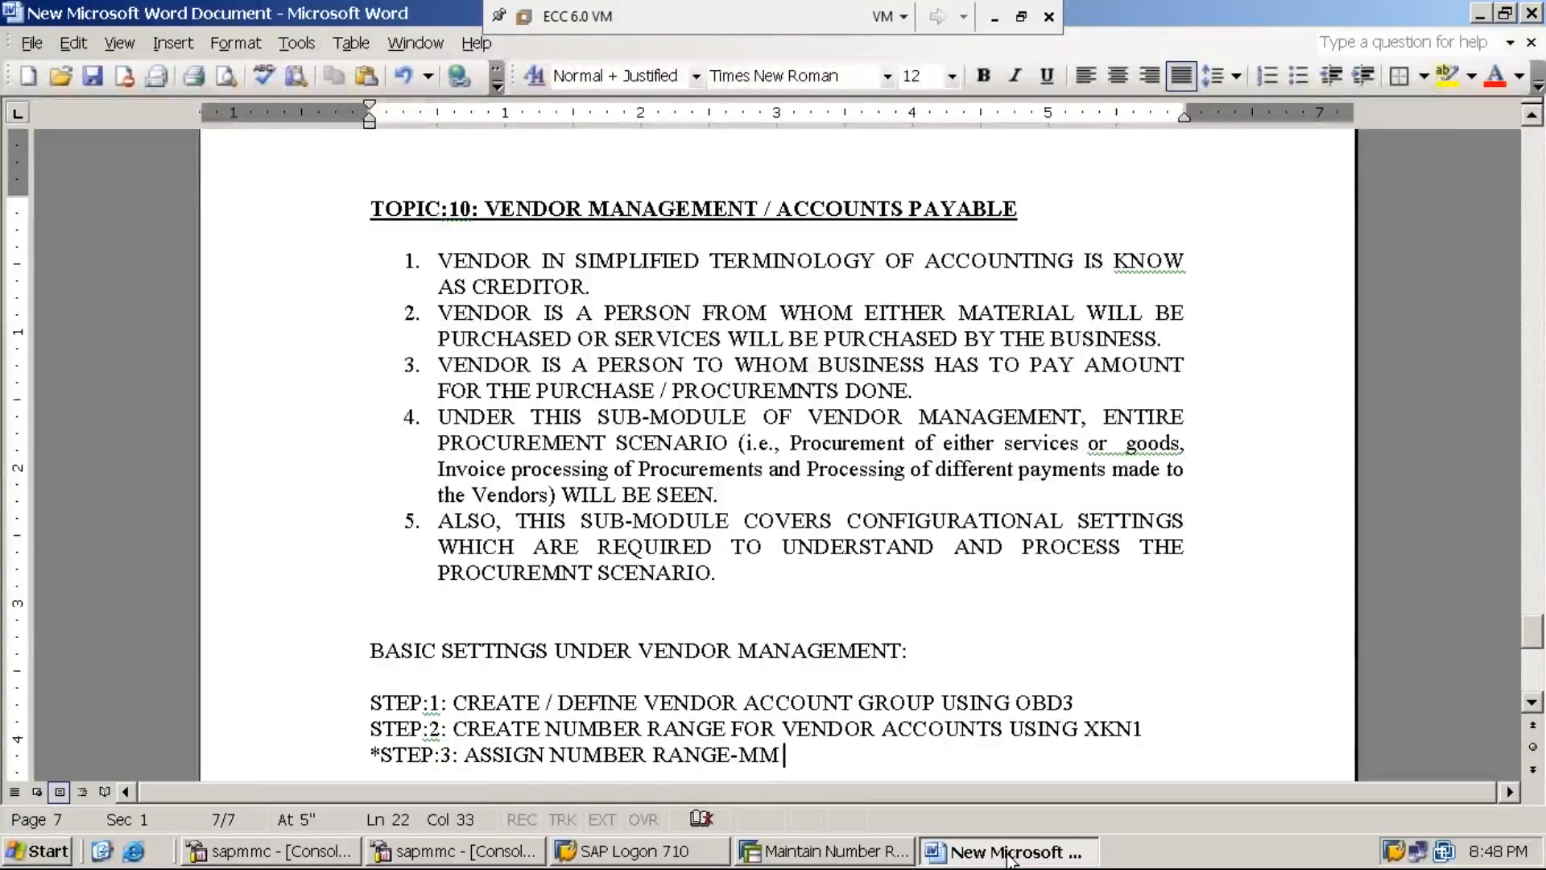
{"action": "type", "text": "TO VE"}
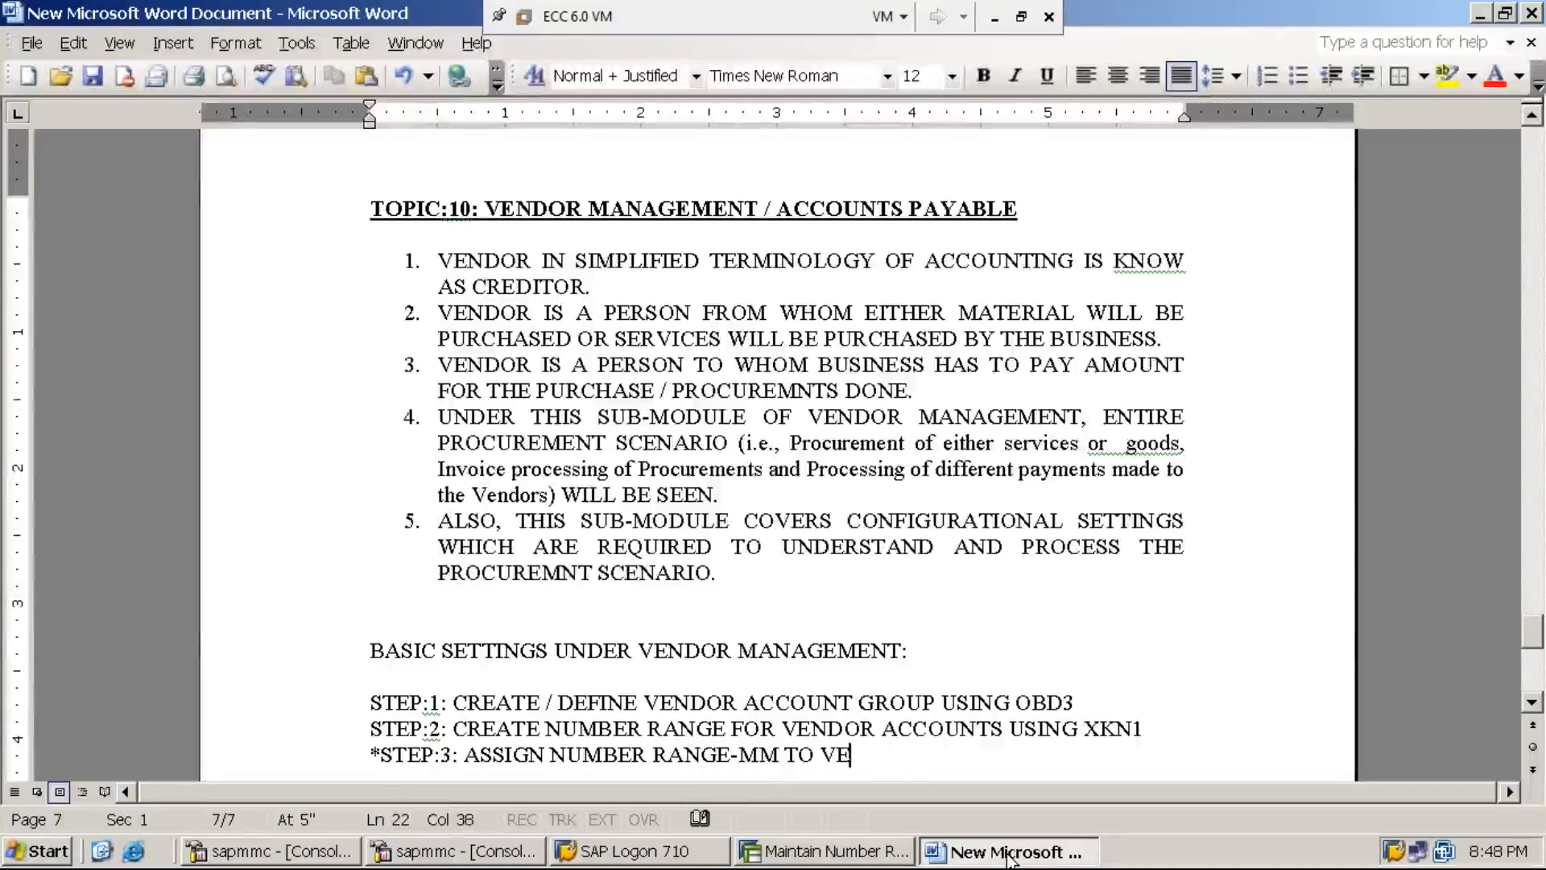
{"action": "type", "text": "NDOR ACCO"}
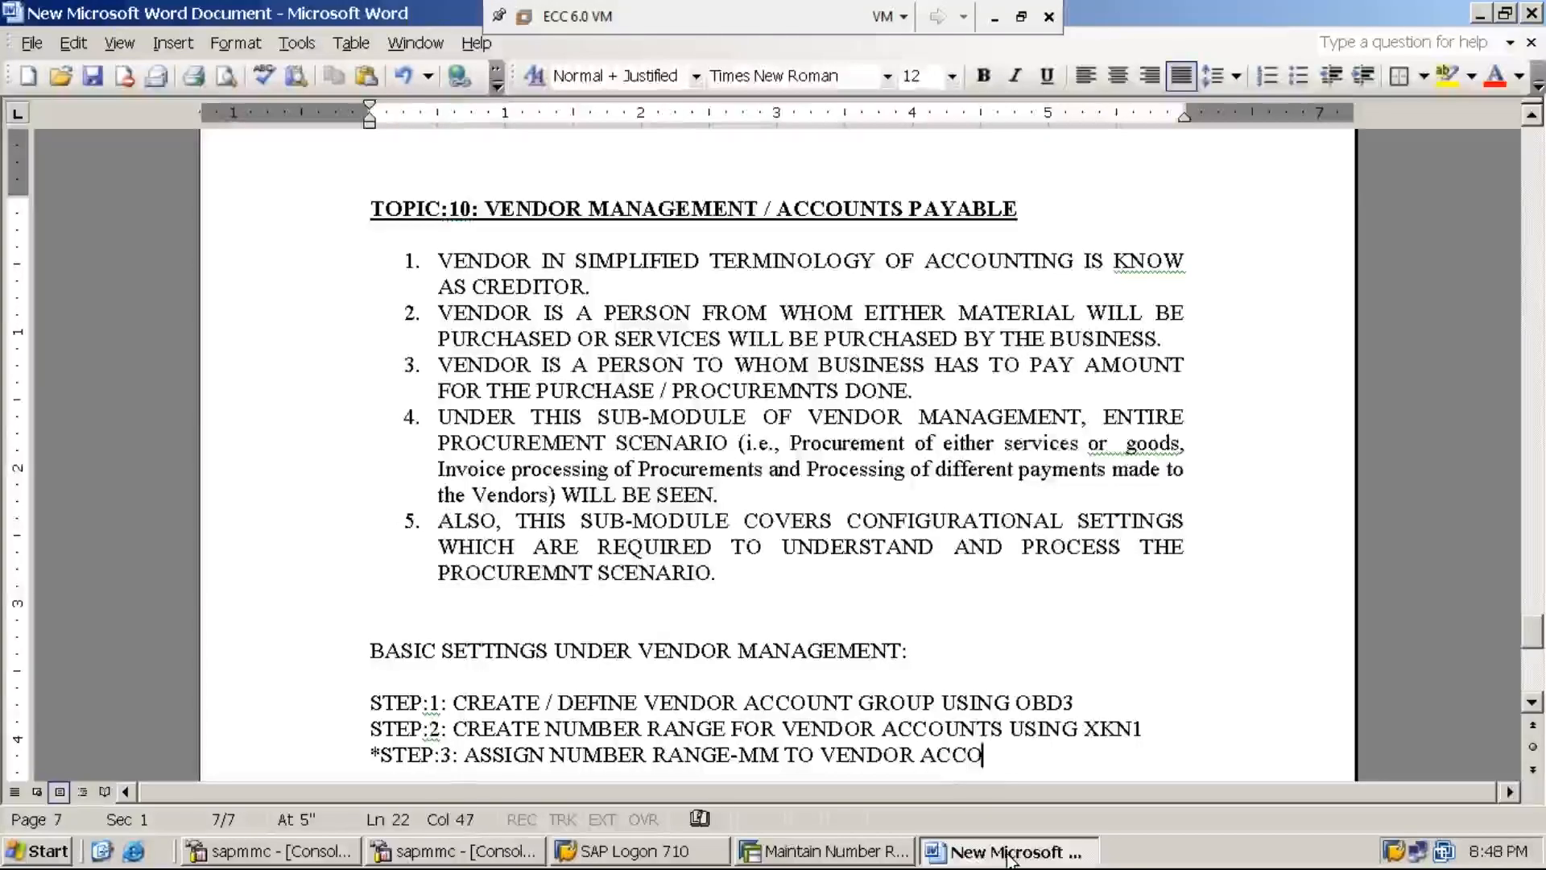
{"action": "type", "text": "UNT GROUP-MMI1"}
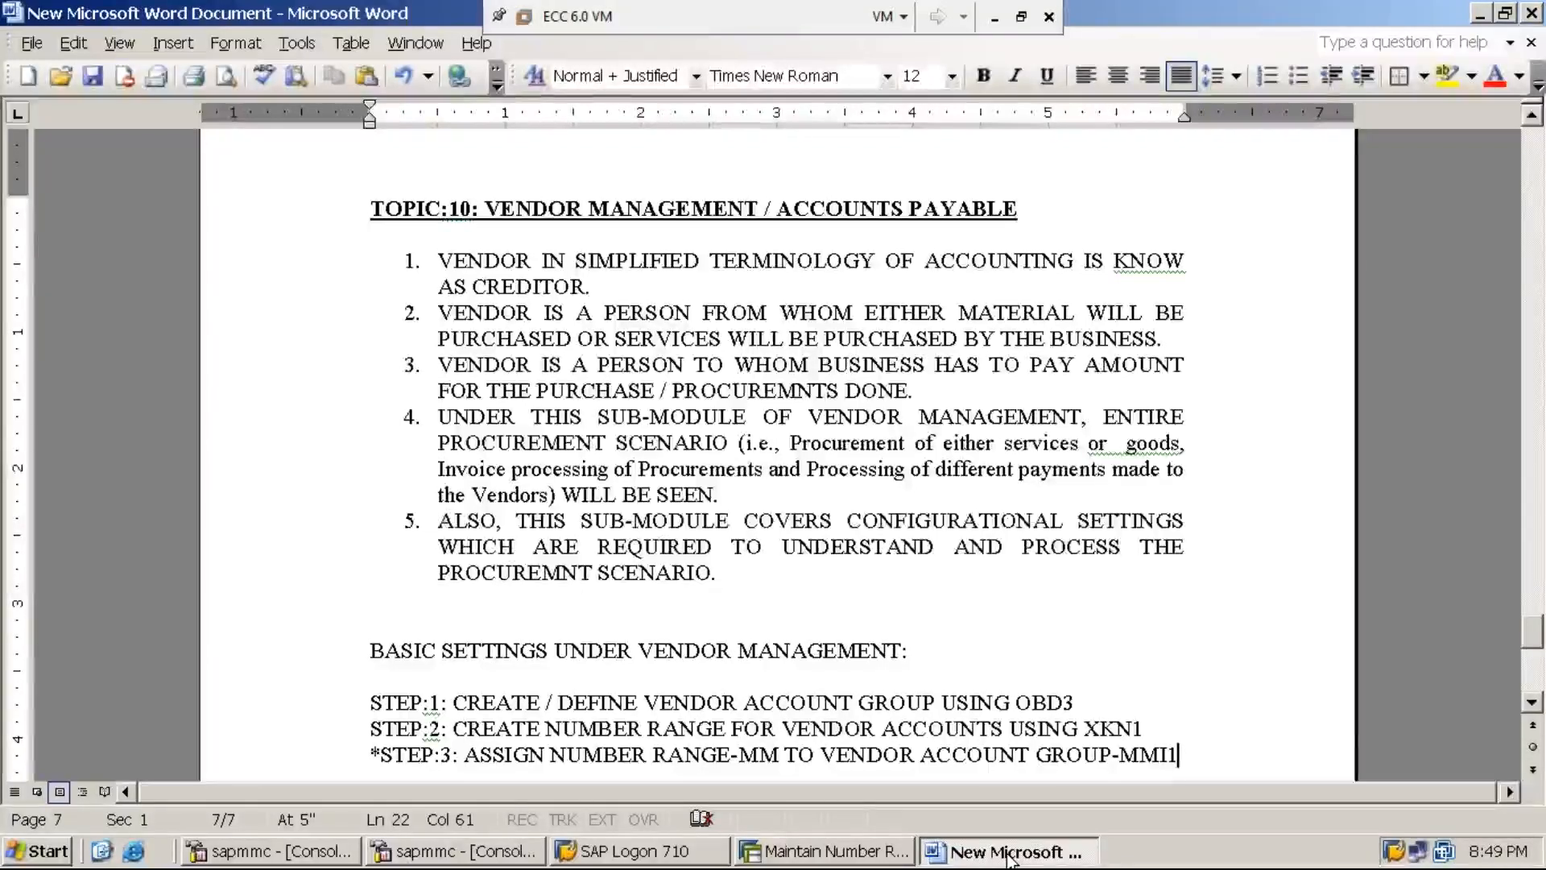
{"action": "type", "text": "USING"}
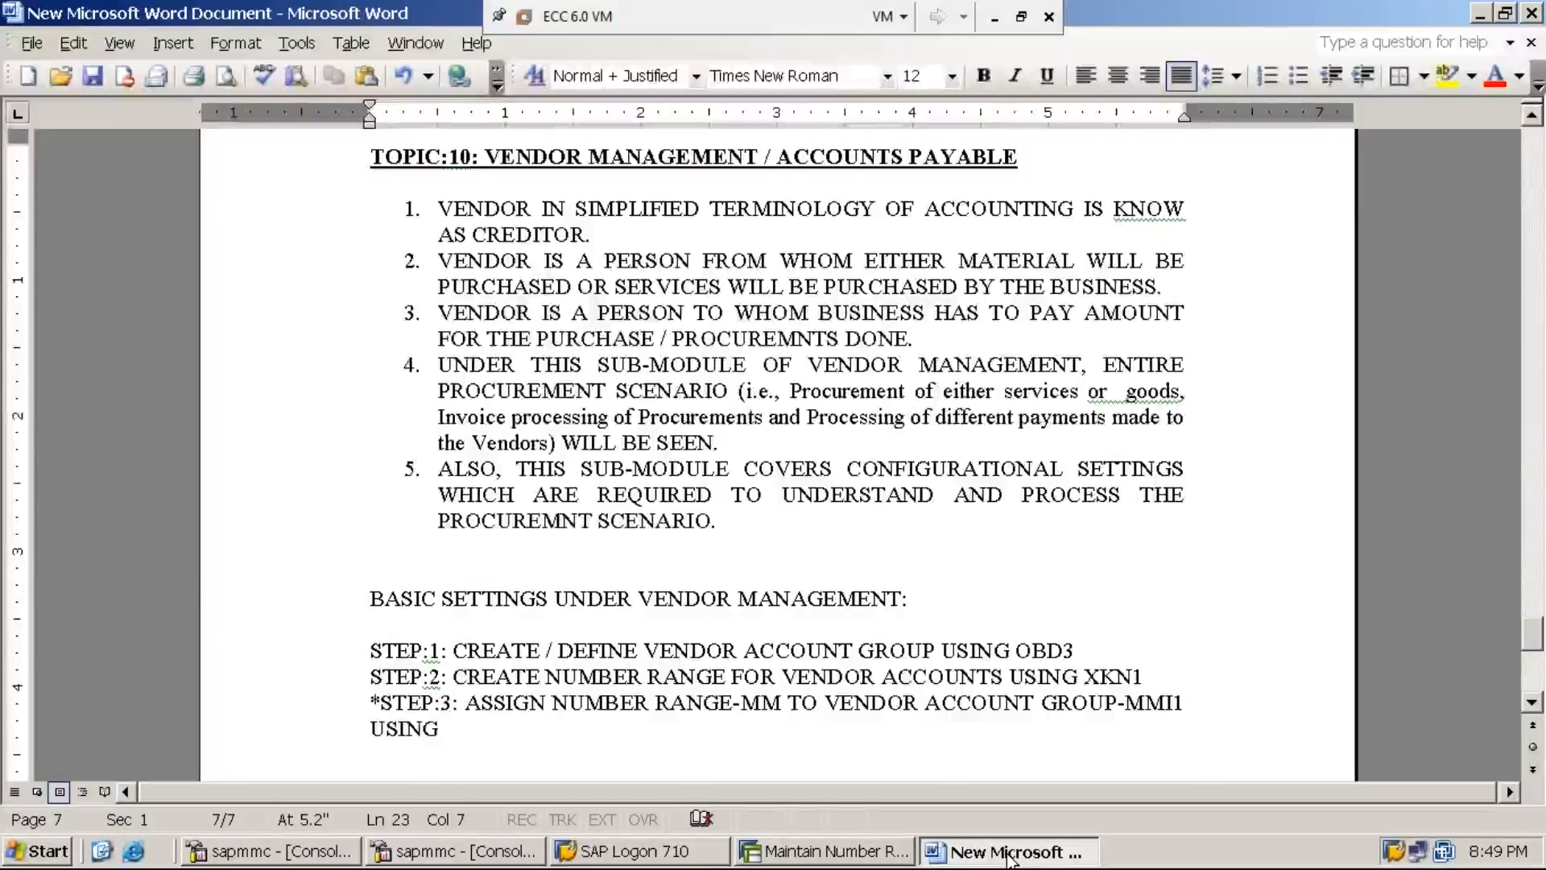
{"action": "type", "text": " OBAS"}
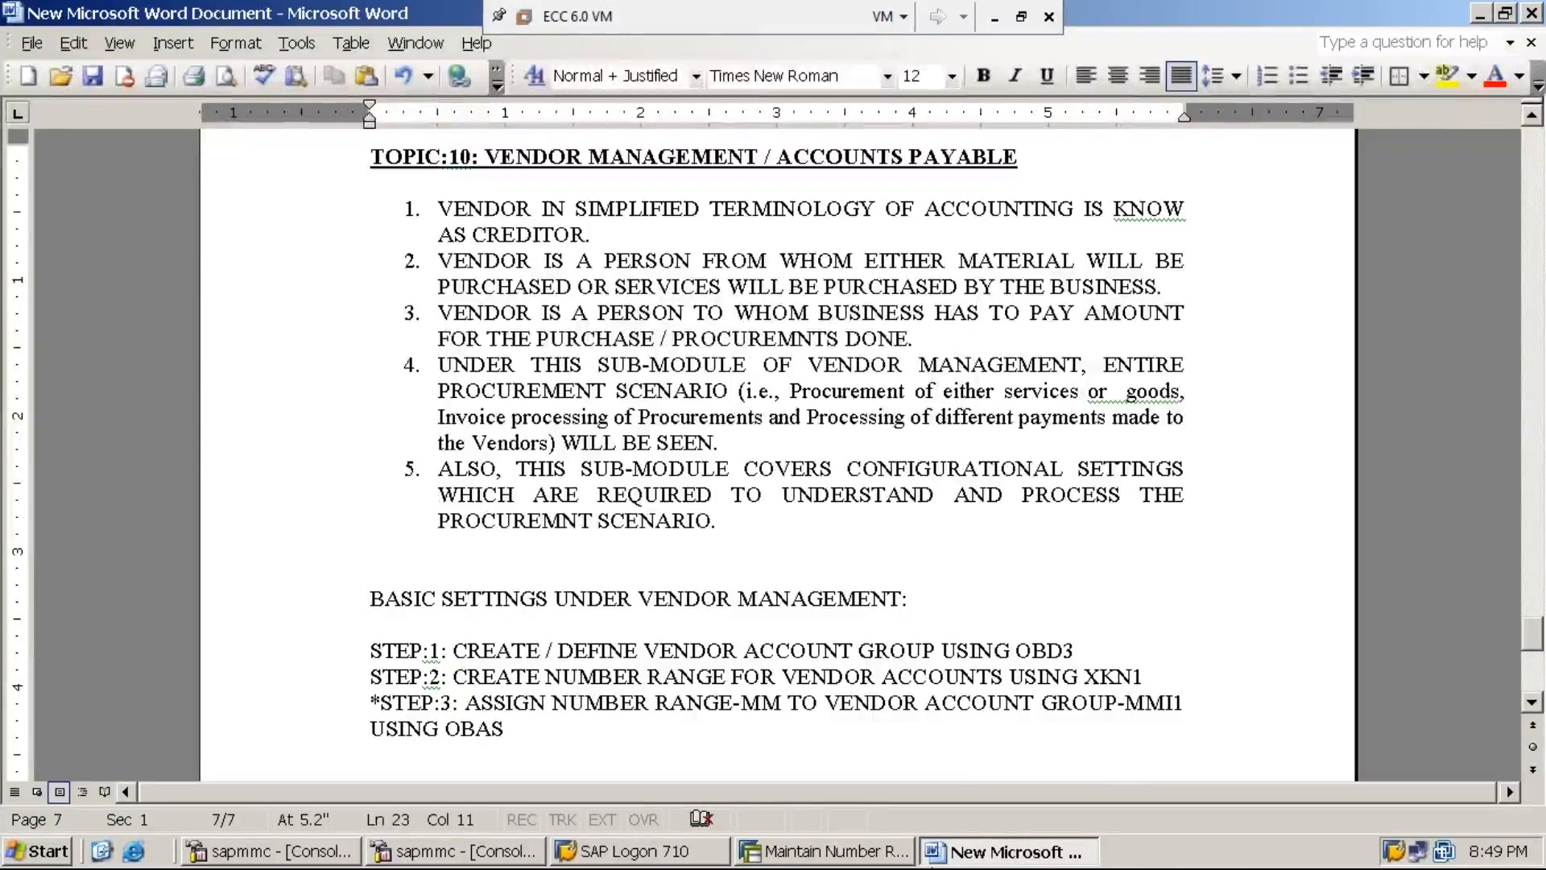
{"action": "left_click", "coordinate": [820, 854]}
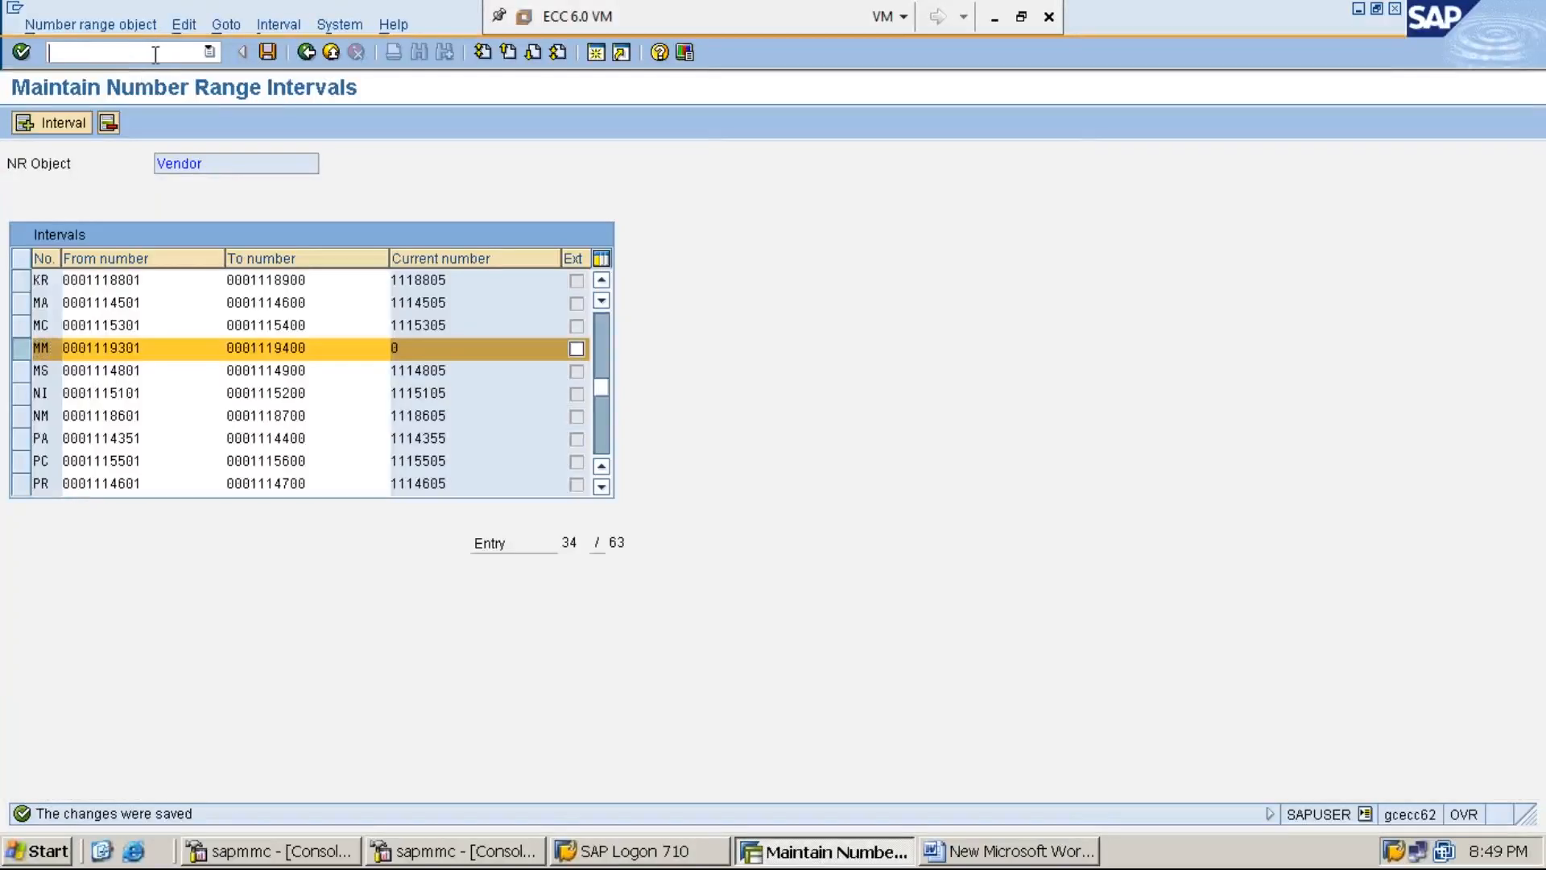
- Exit number range maintenance with /N and start transaction SPRO
{"action": "type", "text": "/N"}
{"action": "key", "text": "Return"}
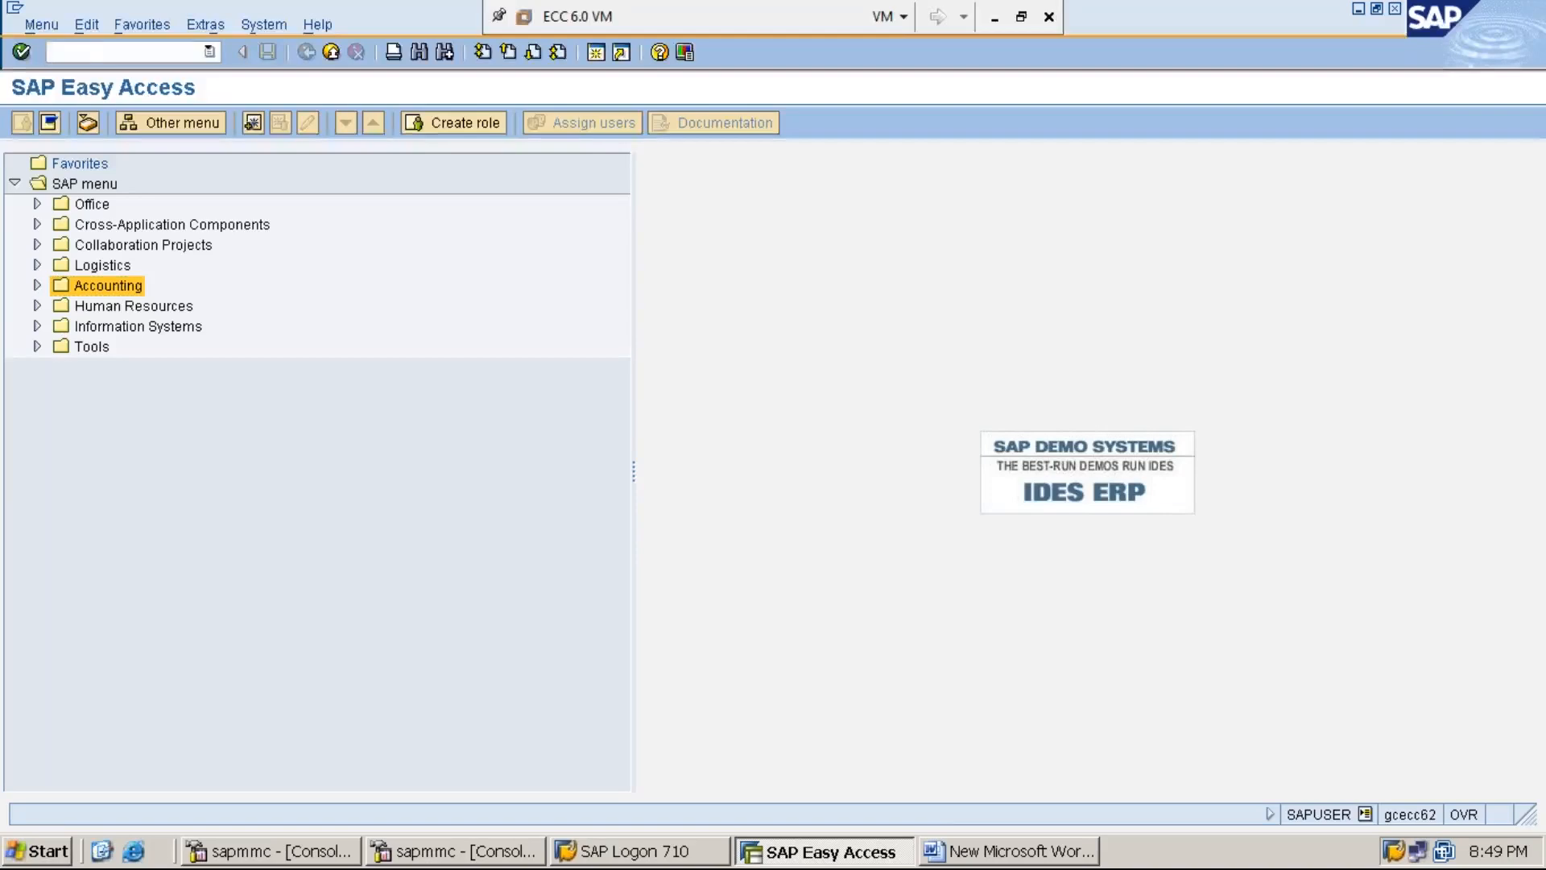
{"action": "type", "text": "SPRO"}
{"action": "key", "text": "Return"}
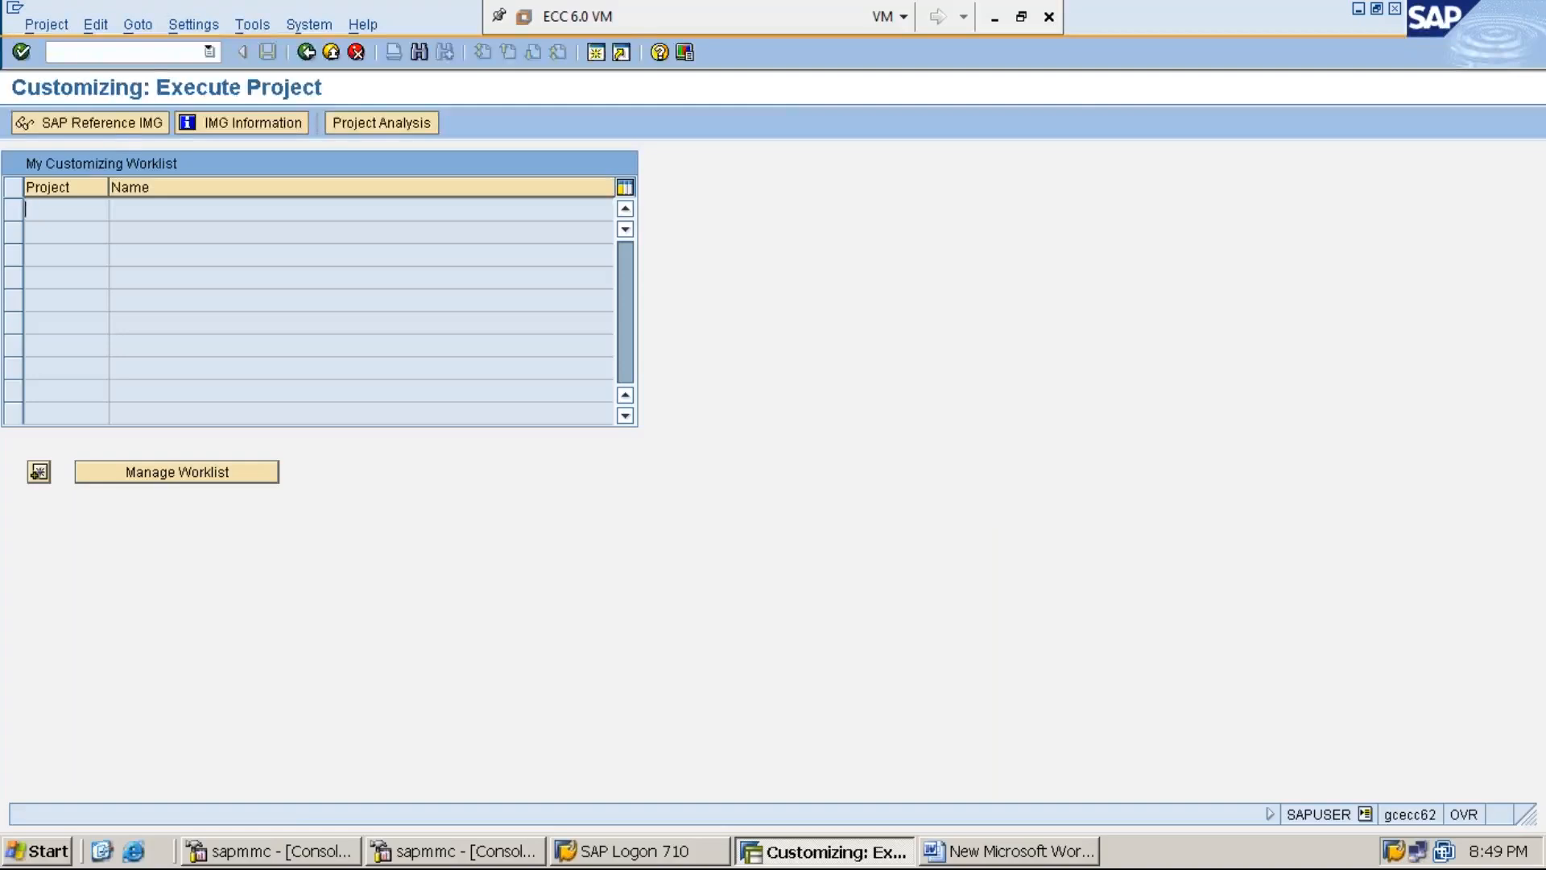
- Open the SAP Reference IMG, expand Financial Accounting, and display IMG activity keys
{"action": "left_click", "coordinate": [137, 127]}
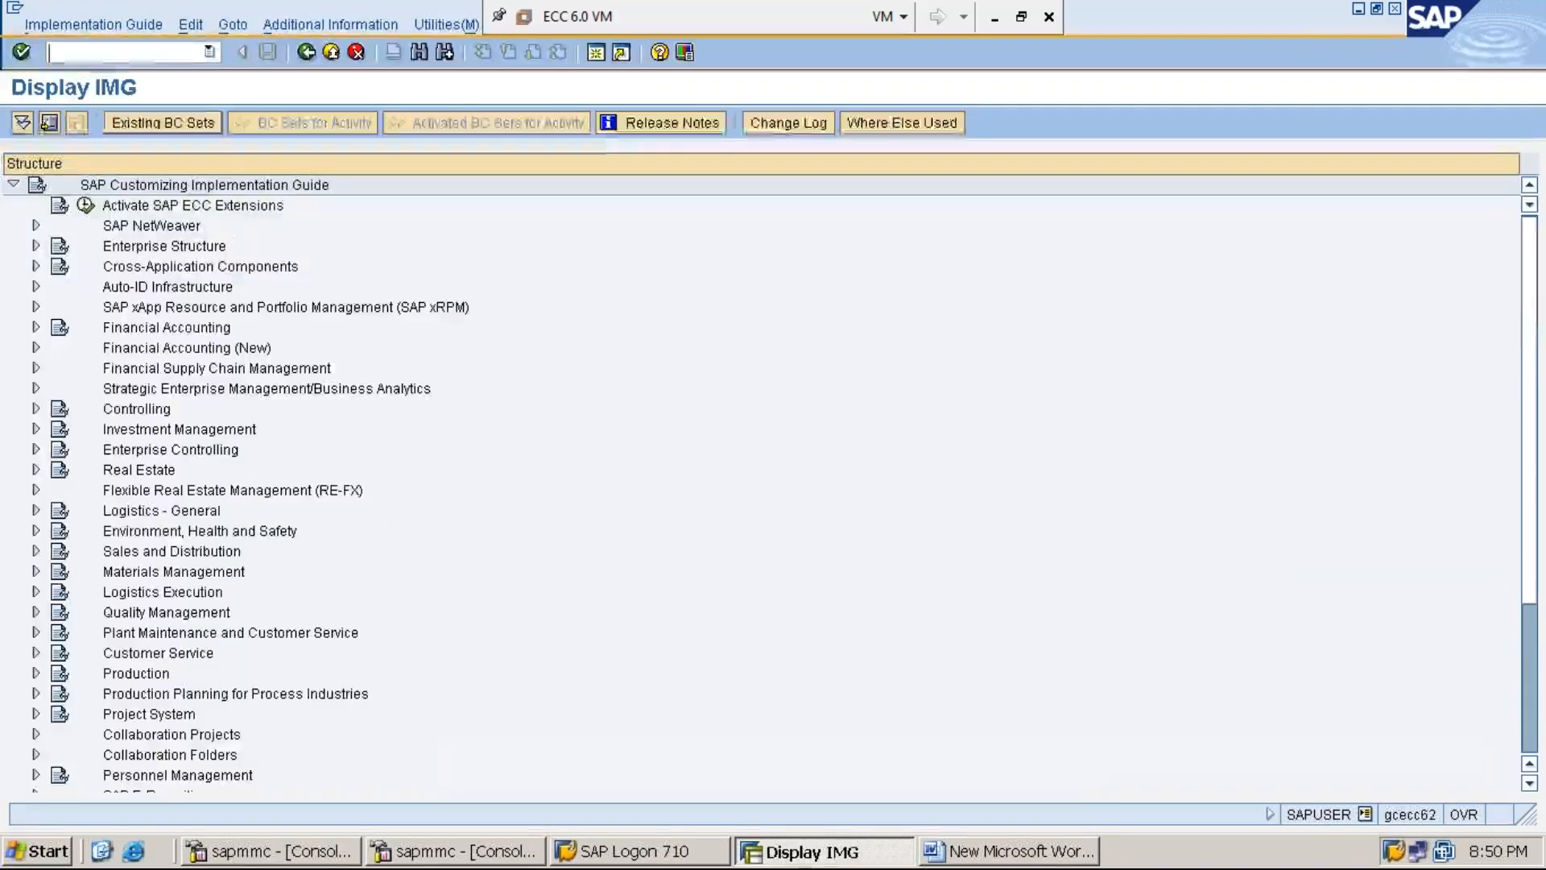
{"action": "left_click", "coordinate": [211, 330]}
{"action": "double_click", "coordinate": [211, 329]}
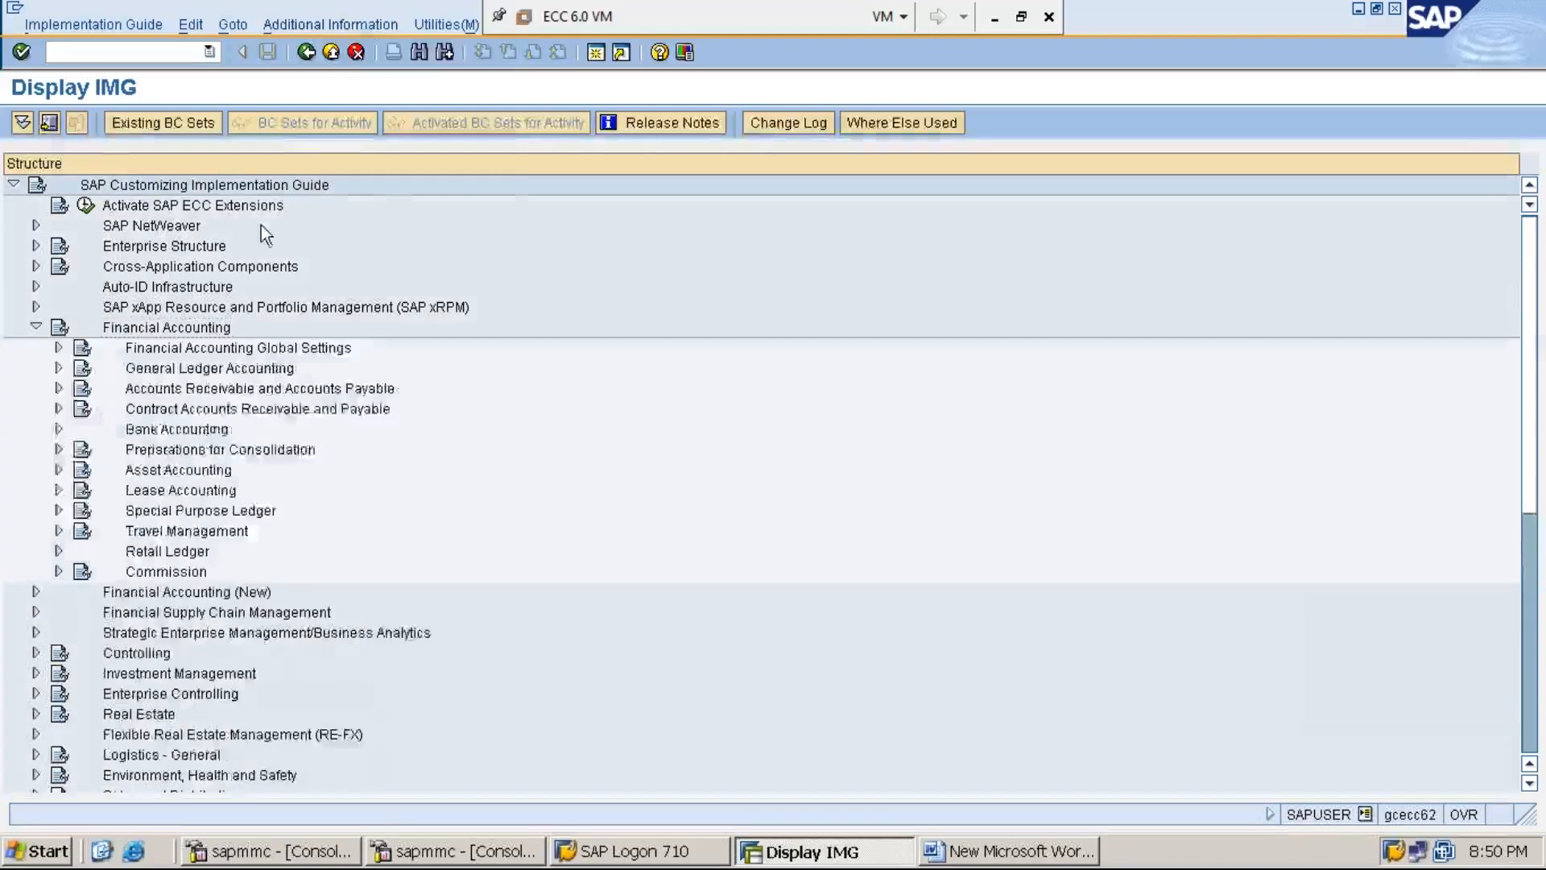
{"action": "left_click", "coordinate": [370, 26]}
{"action": "mouse_move", "coordinate": [386, 51]}
{"action": "mouse_move", "coordinate": [564, 76]}
{"action": "left_click", "coordinate": [759, 101]}
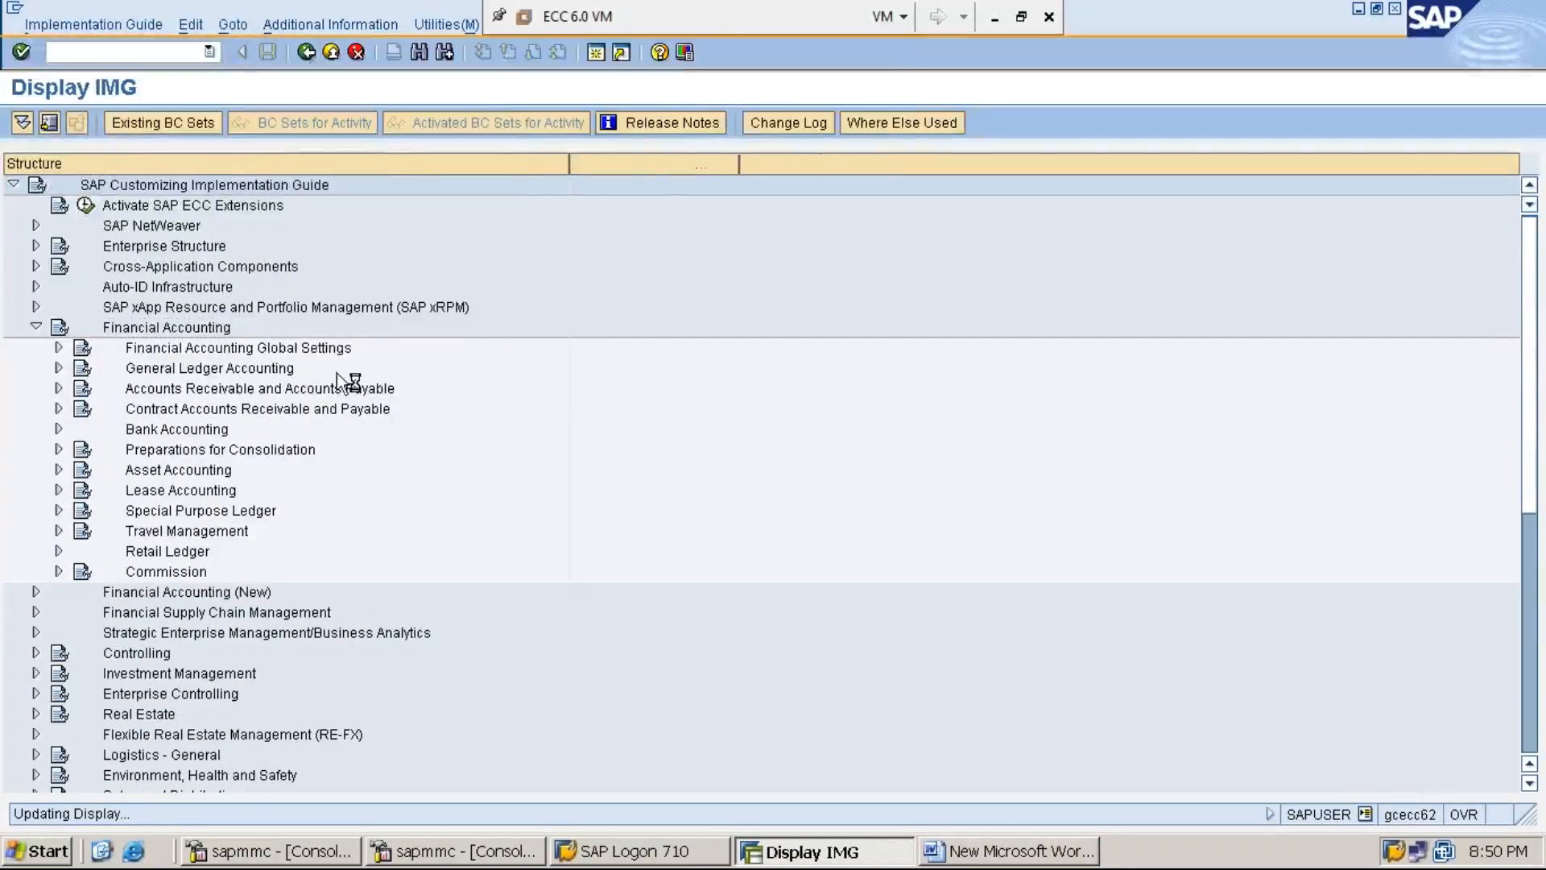
- Drill down through Accounts Receivable and Accounts Payable > Vendor Accounts > Master Data to Preparations for Creating Vendor Master Data
{"action": "key", "text": "Down"}
{"action": "key", "text": "Down"}
{"action": "key", "text": "Down"}
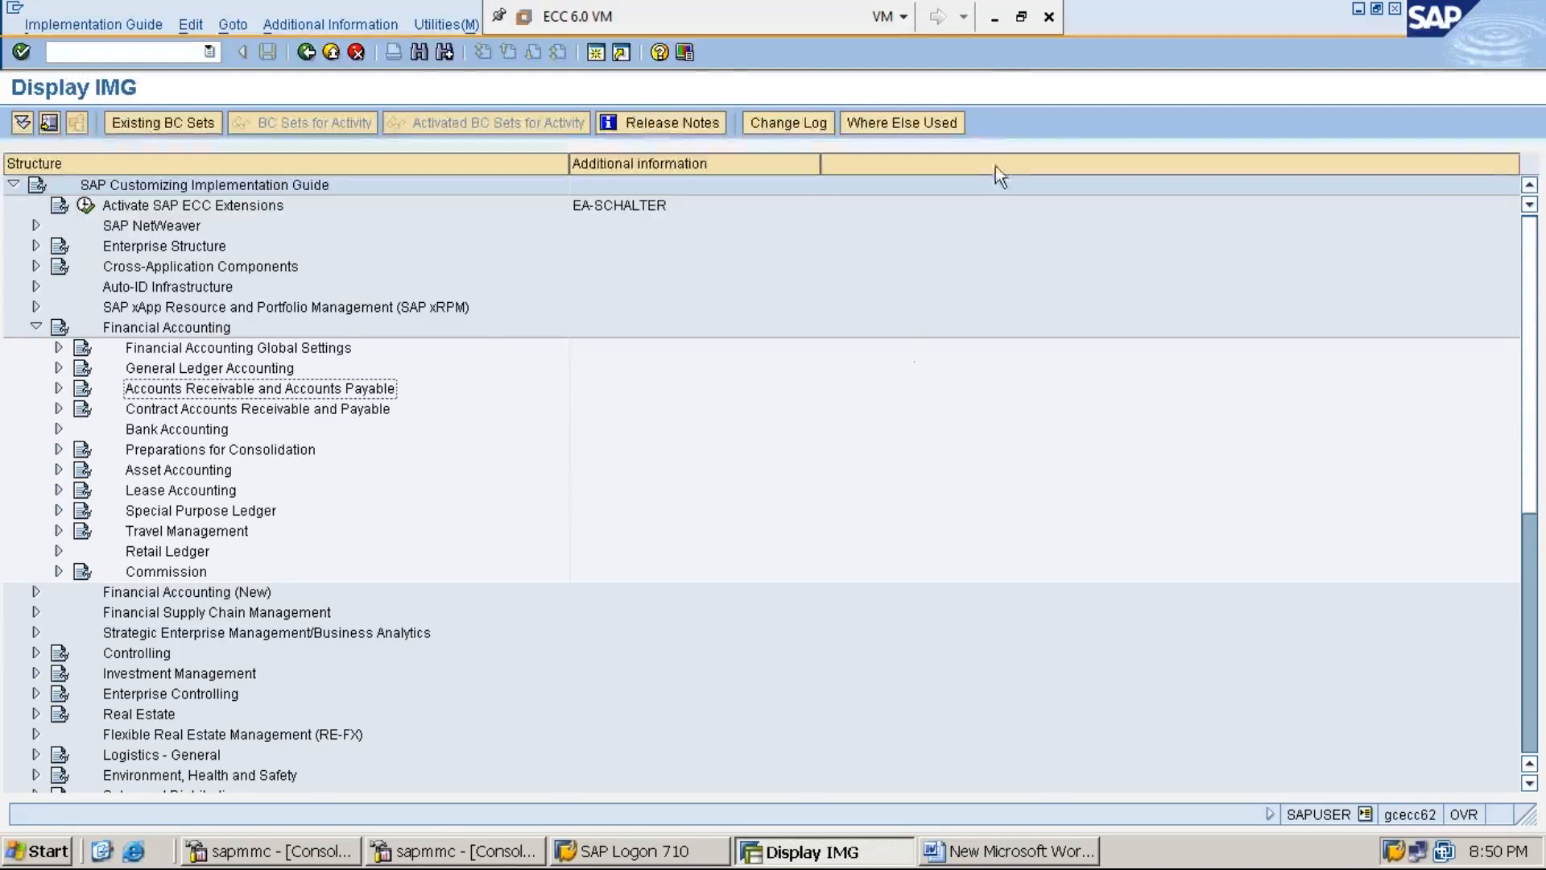
{"action": "left_click", "coordinate": [995, 19]}
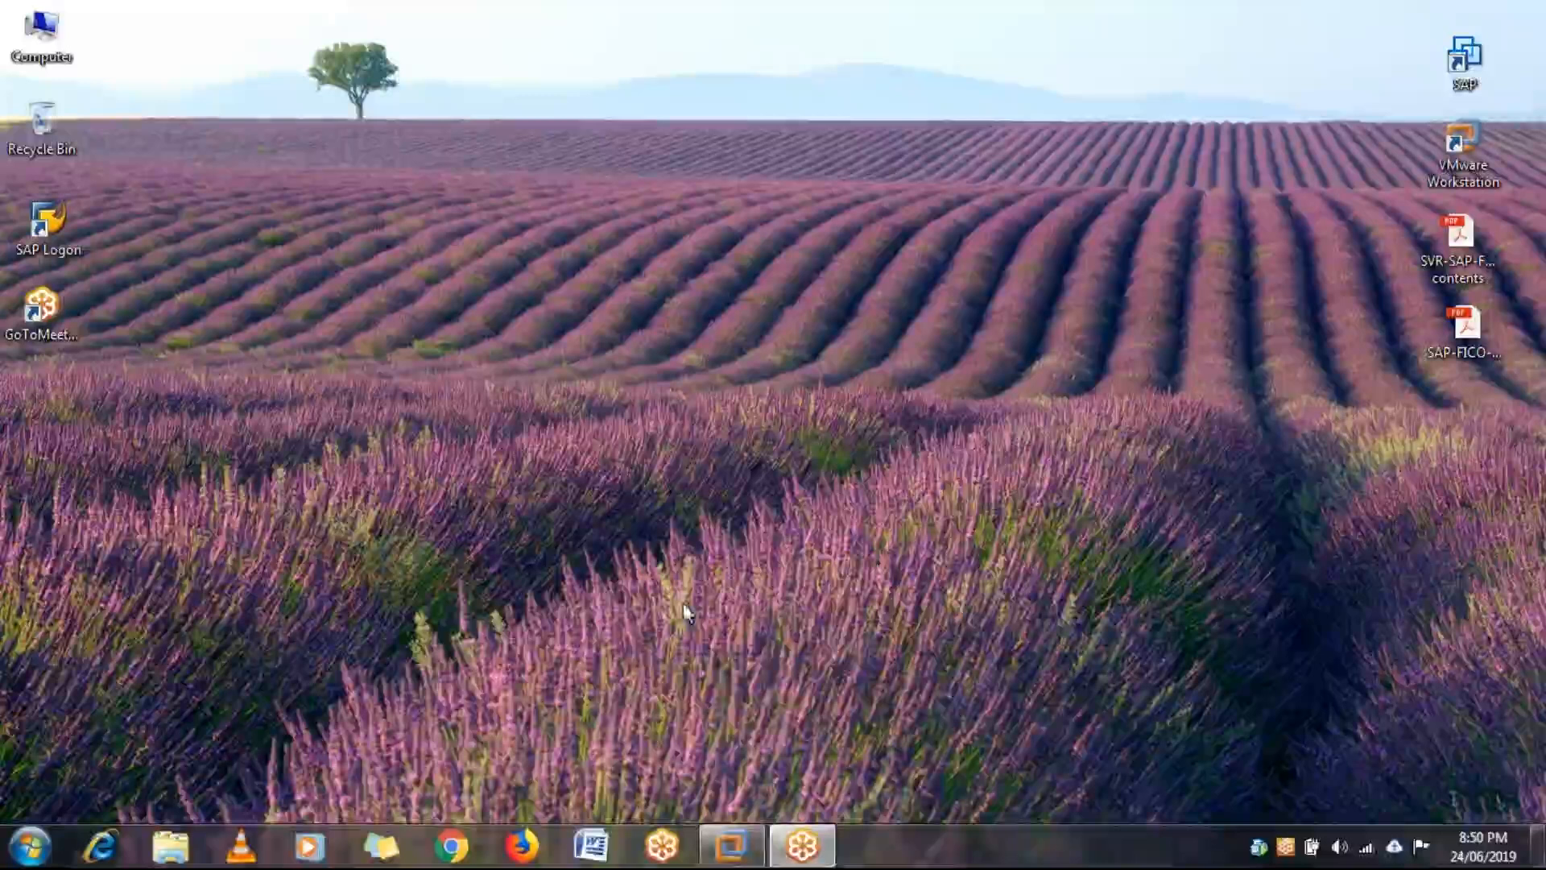
{"action": "mouse_move", "coordinate": [731, 846]}
{"action": "left_click", "coordinate": [771, 721]}
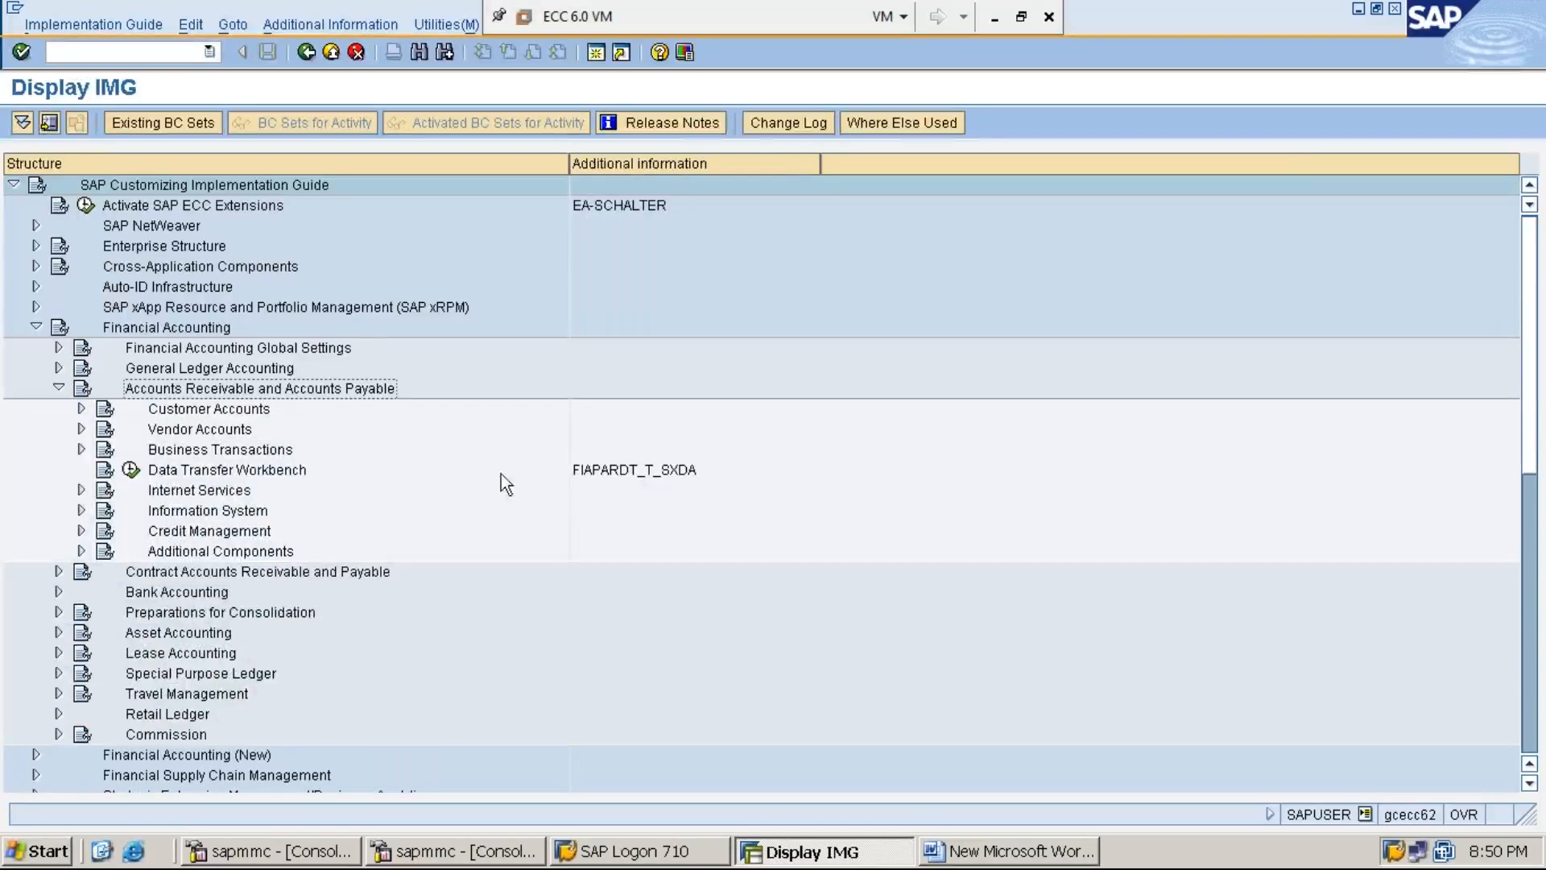
{"action": "key", "text": "Down"}
{"action": "key", "text": "Down"}
{"action": "key", "text": "Right"}
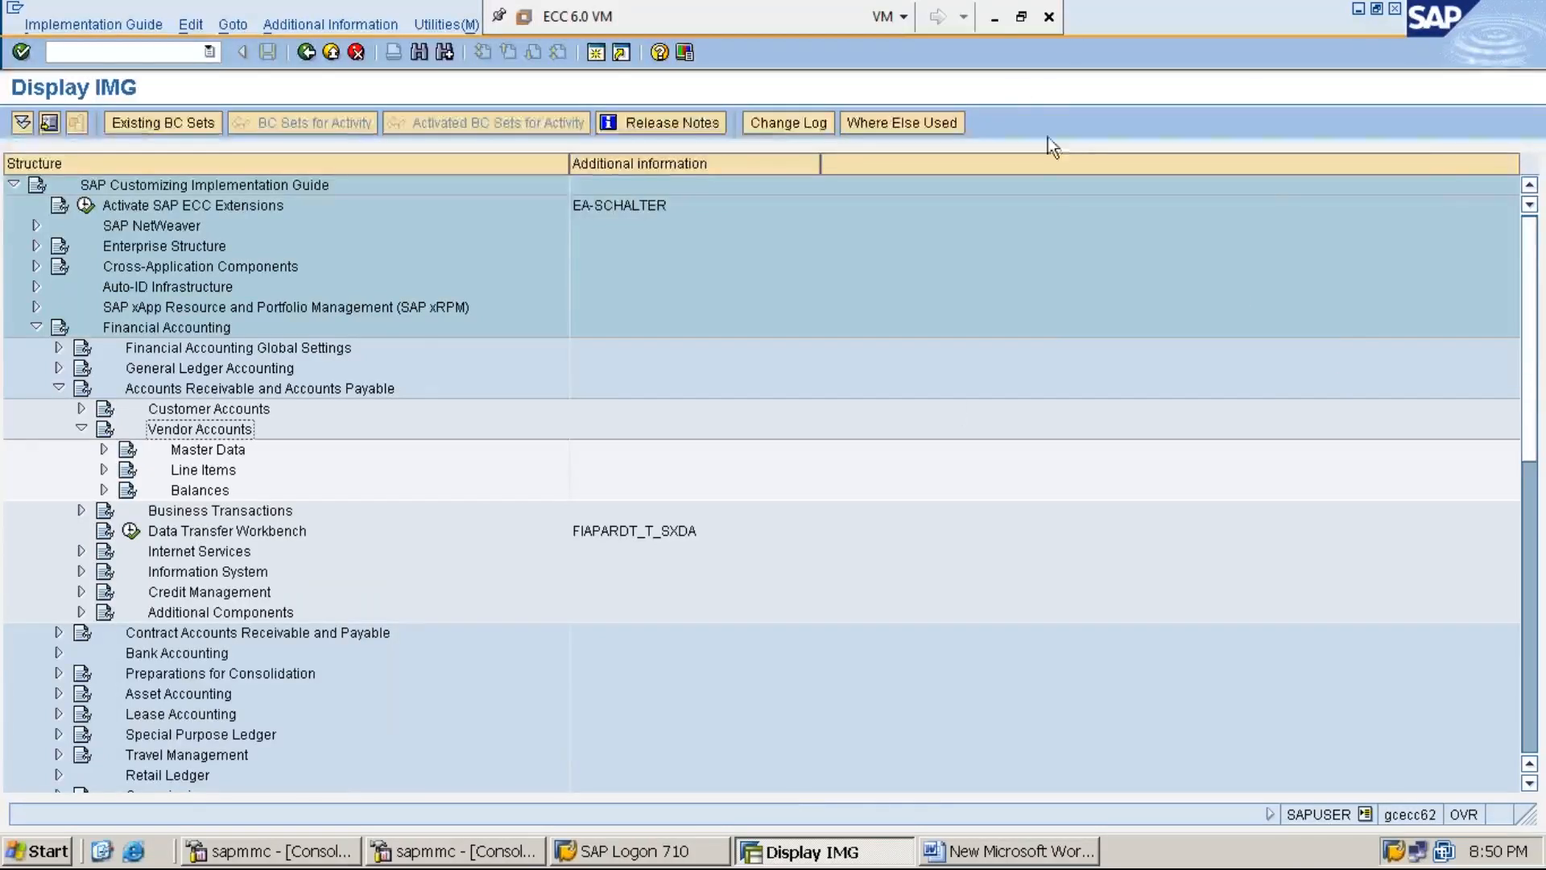
{"action": "left_click", "coordinate": [995, 17]}
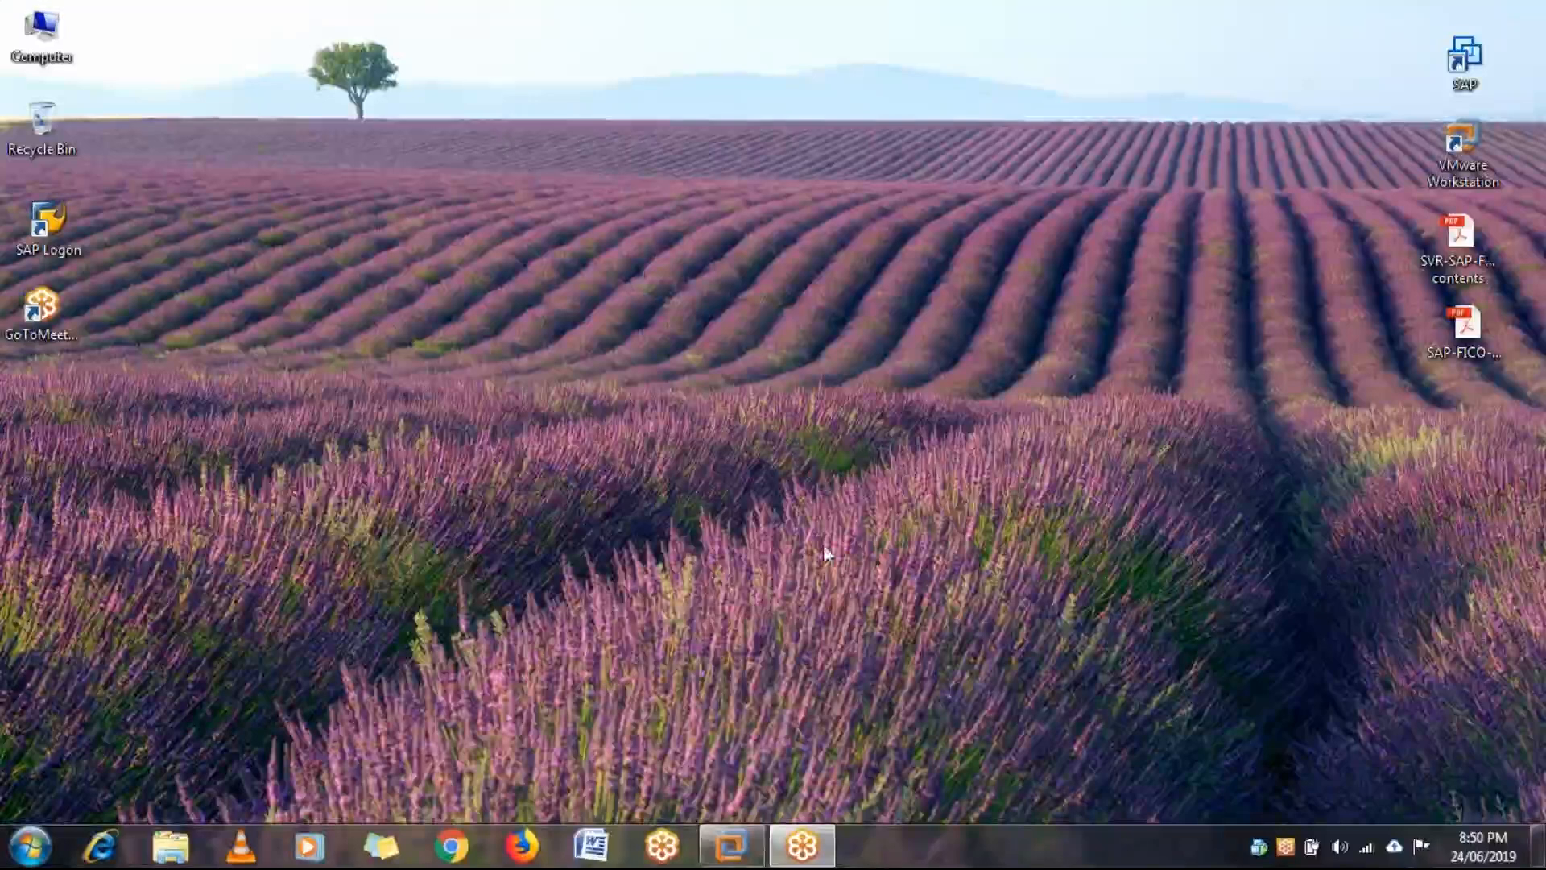
{"action": "left_click", "coordinate": [731, 846]}
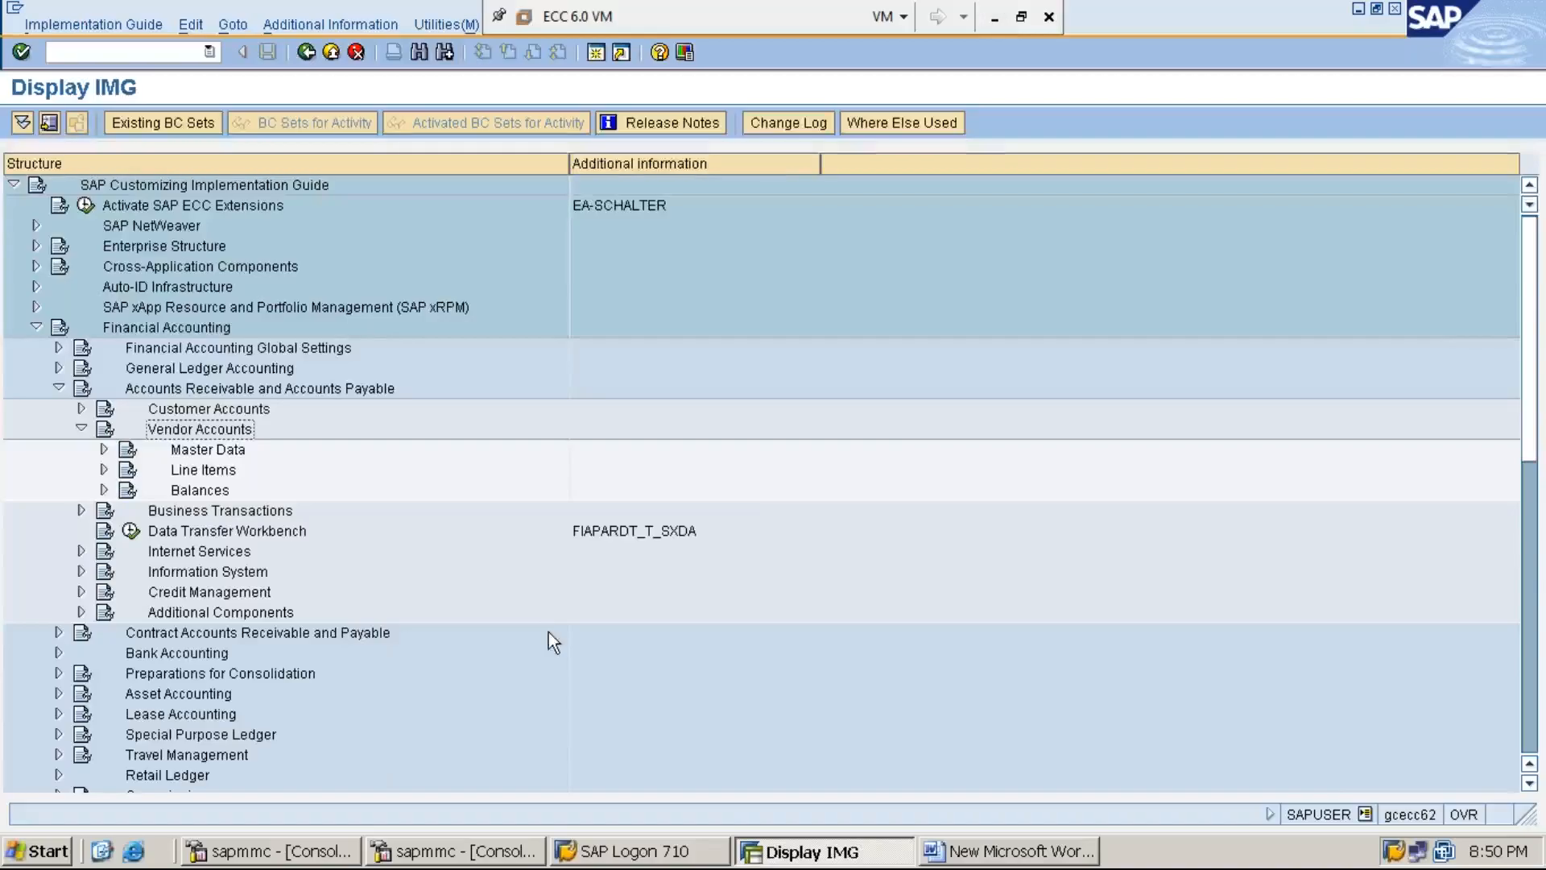
{"action": "key", "text": "Down"}
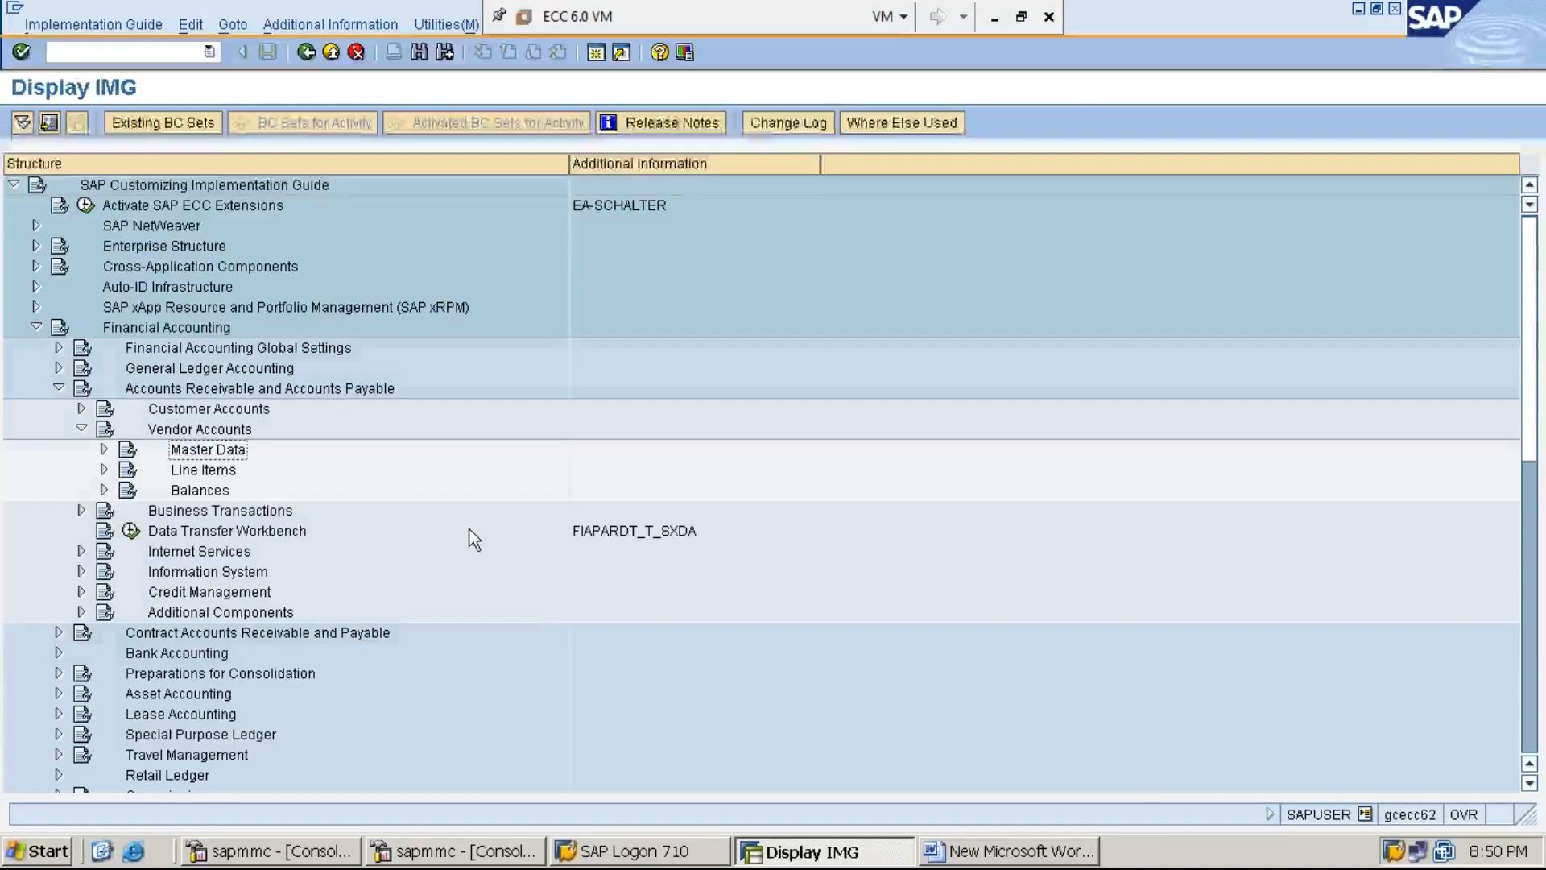
{"action": "key", "text": "Right"}
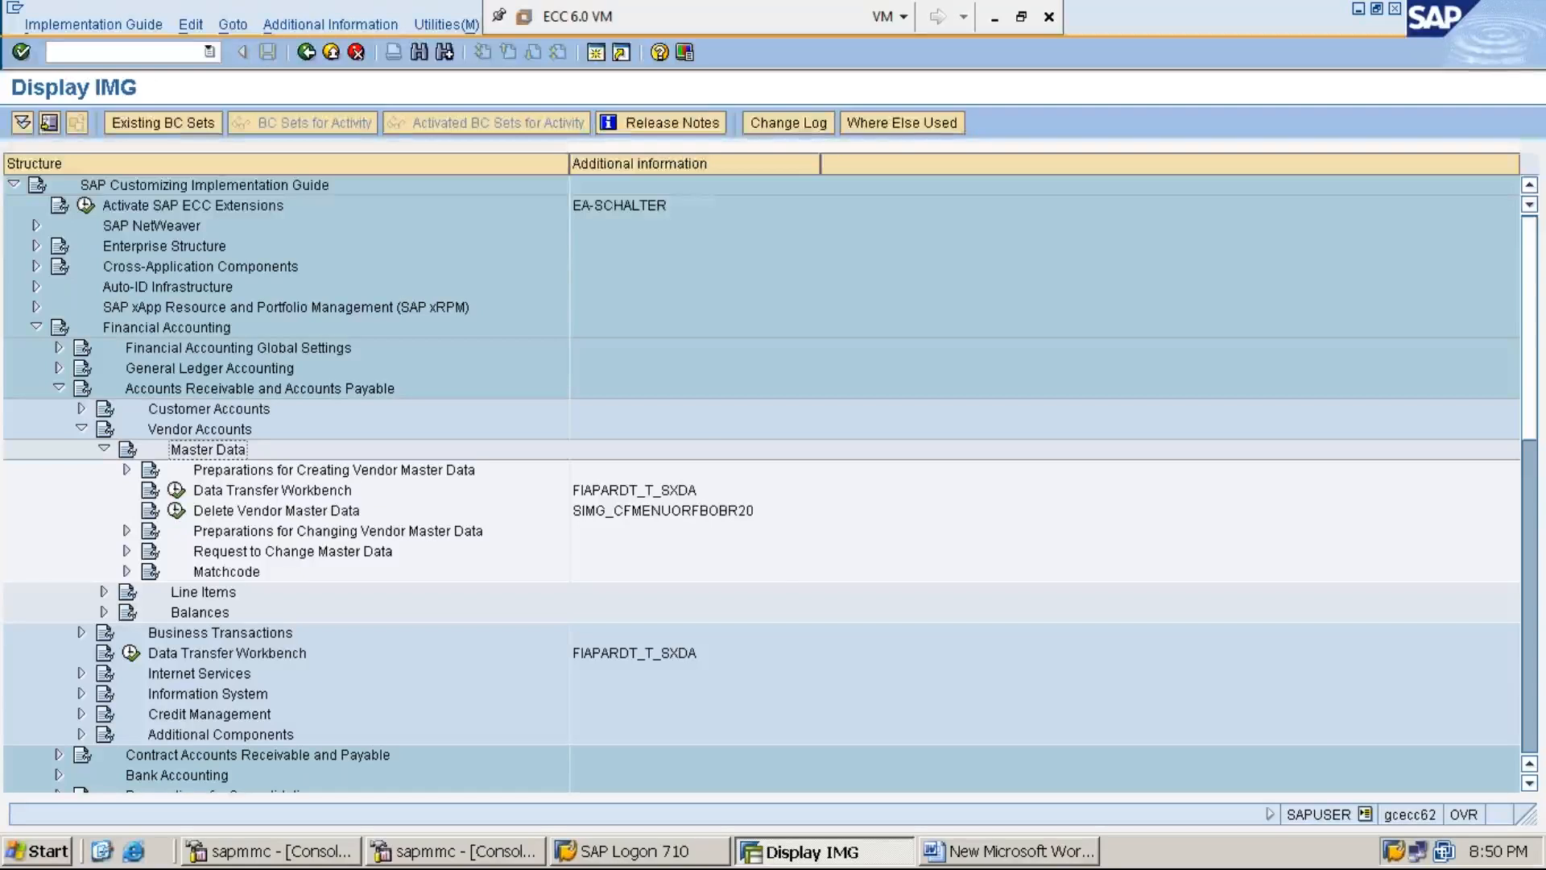
{"action": "left_click", "coordinate": [127, 469]}
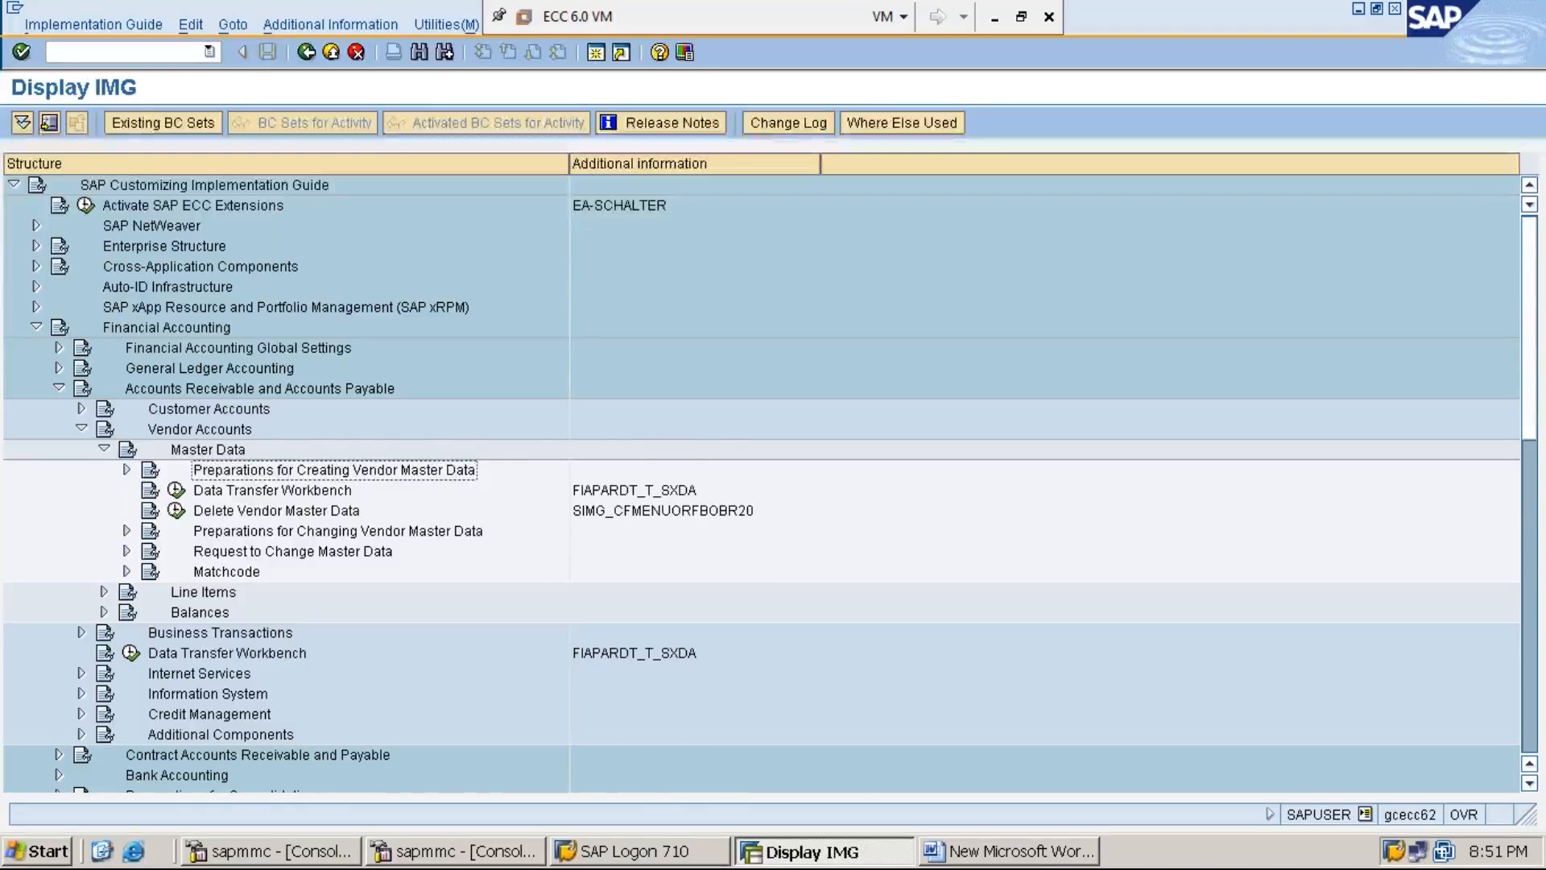
- Expand Preparations for Creating Vendor Master Data and select Assign Number Ranges to Vendor Account Groups
{"action": "key", "text": "Right"}
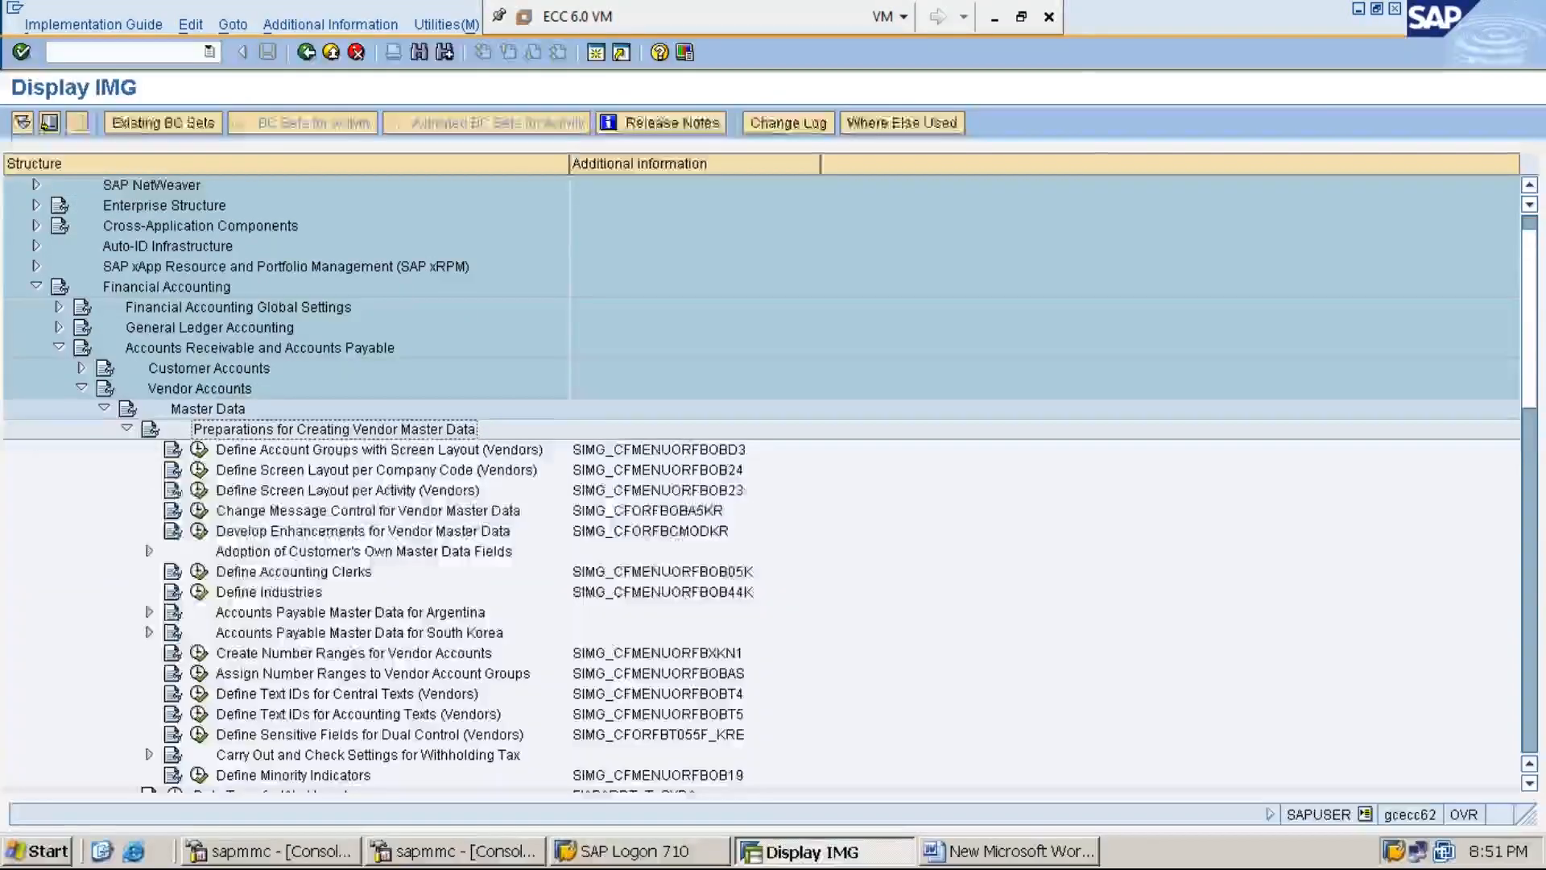
{"action": "key", "text": "Down"}
{"action": "key", "text": "Down"}
{"action": "key", "text": "Down"}
{"action": "key", "text": "Down"}
{"action": "key", "text": "Down"}
{"action": "key", "text": "Down"}
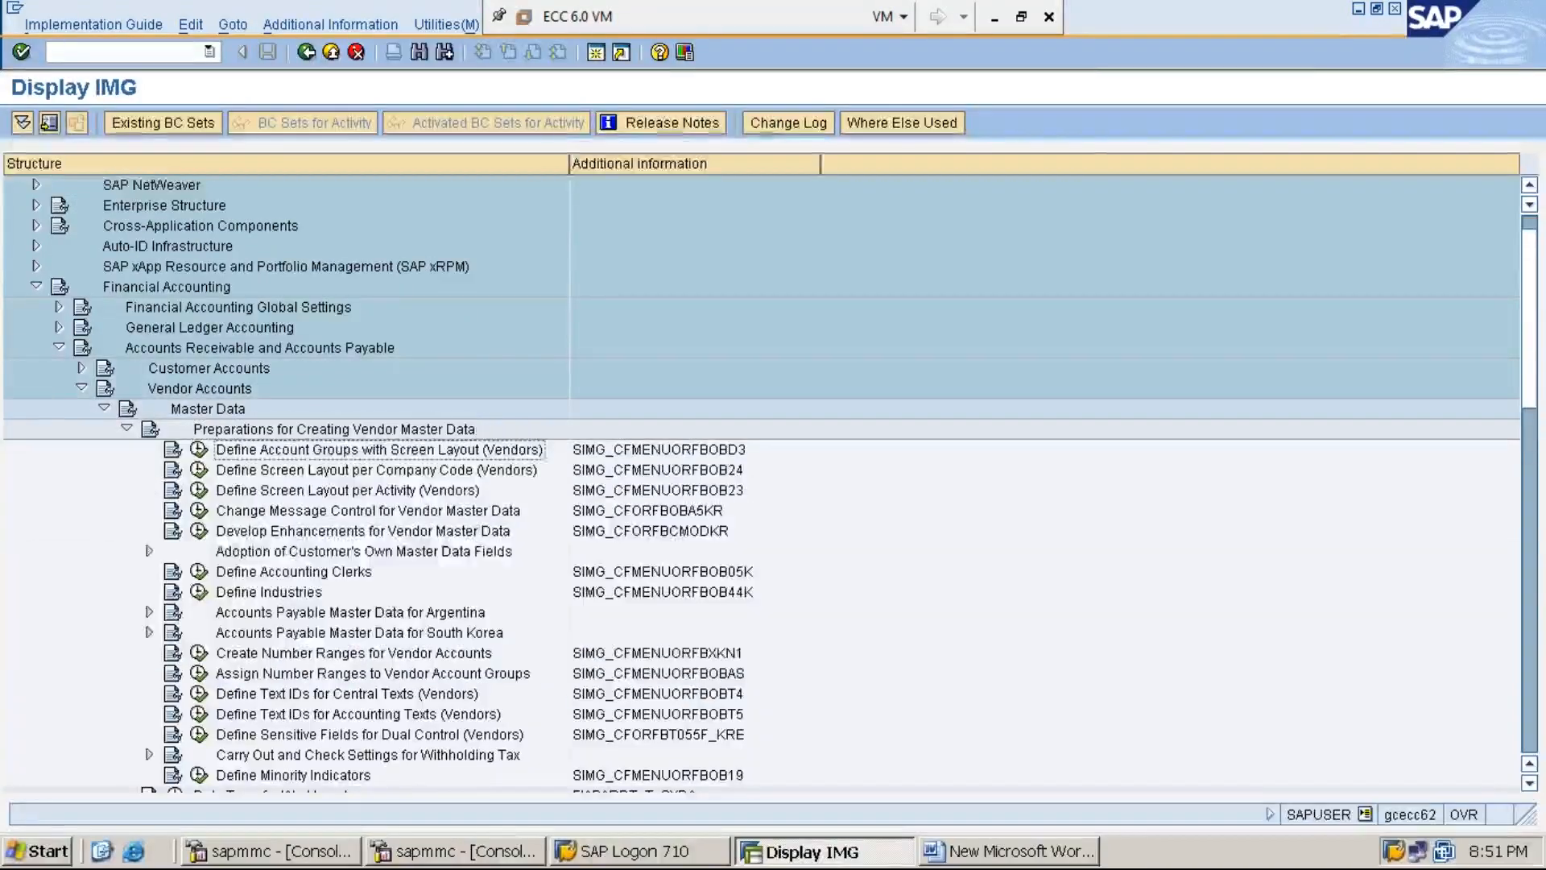
{"action": "key", "text": "Down"}
{"action": "key", "text": "Down"}
{"action": "key", "text": "Down"}
{"action": "key", "text": "Down"}
{"action": "key", "text": "Down"}
{"action": "key", "text": "Down"}
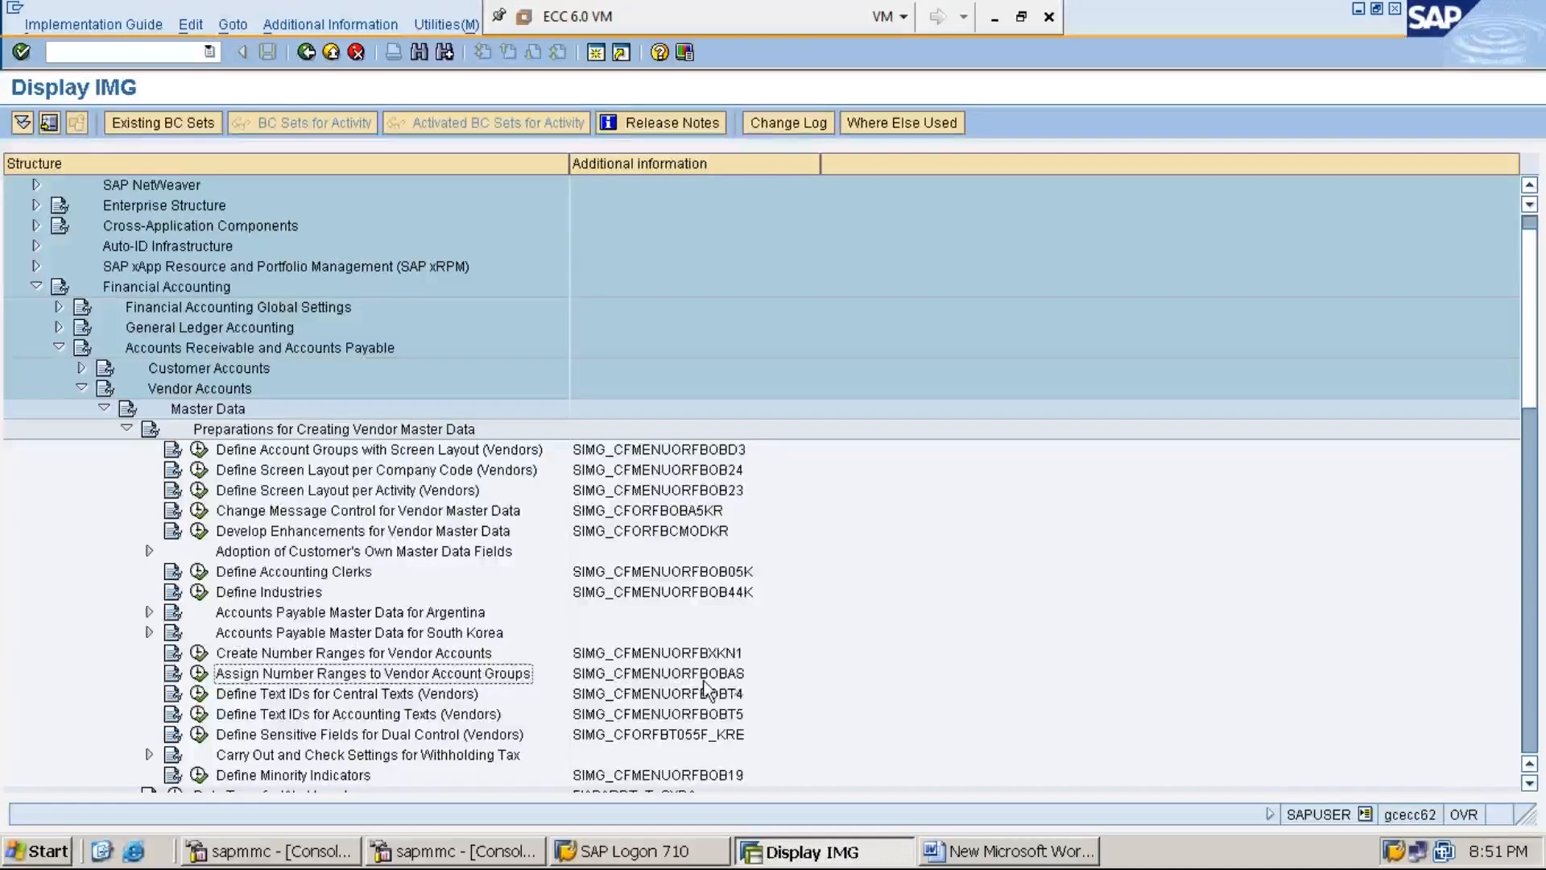
- Inspect the activity's technical name SIMG_CFMENUORFBOBAS and the icons along its row
{"action": "left_click", "coordinate": [730, 680]}
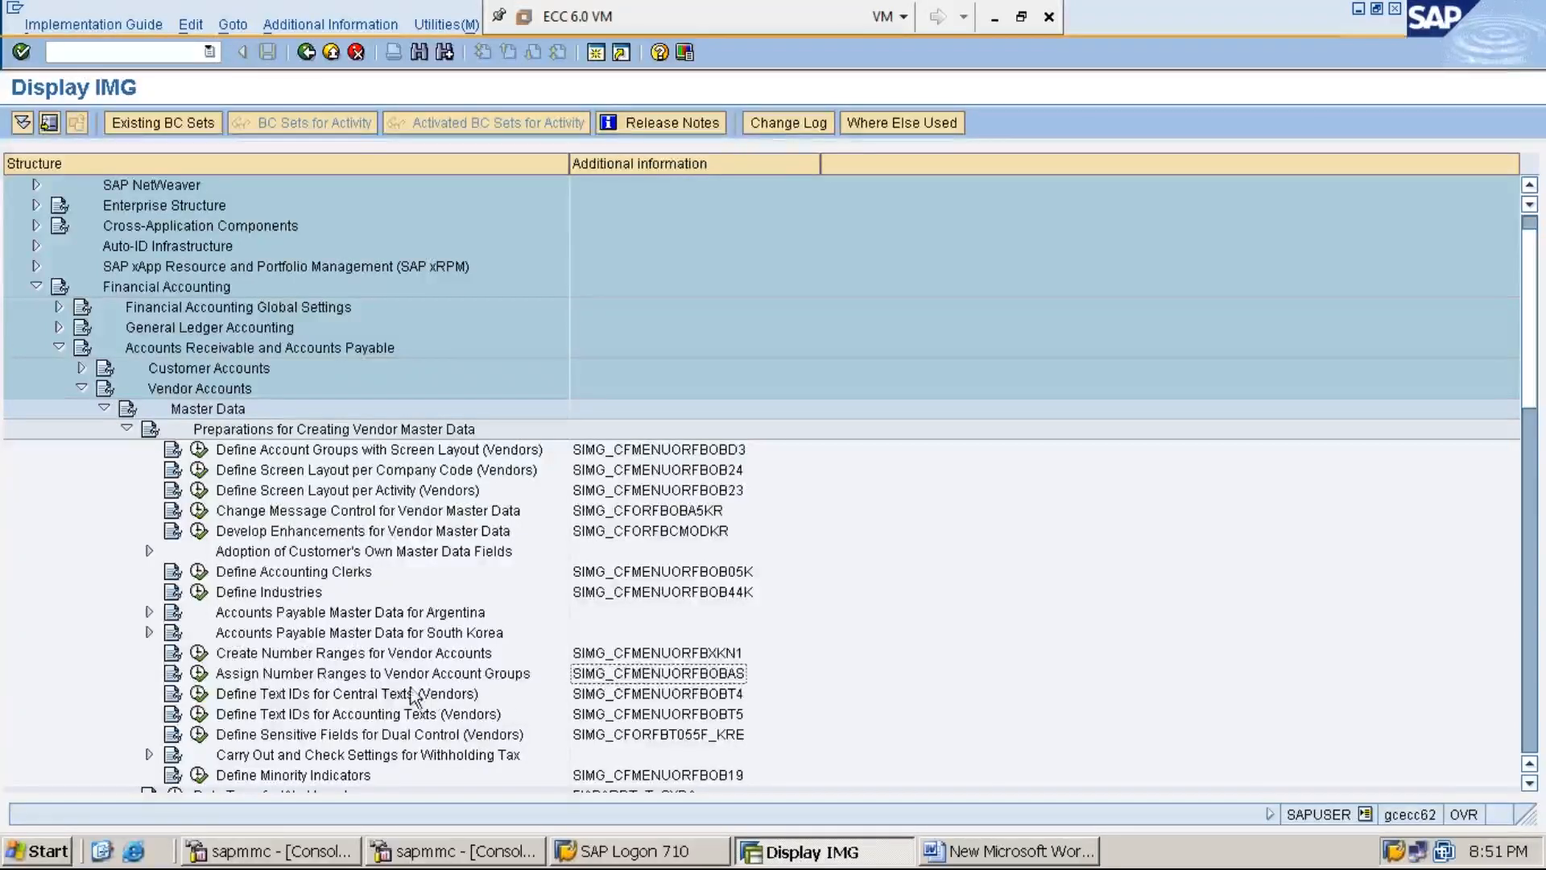
{"action": "left_click", "coordinate": [378, 681]}
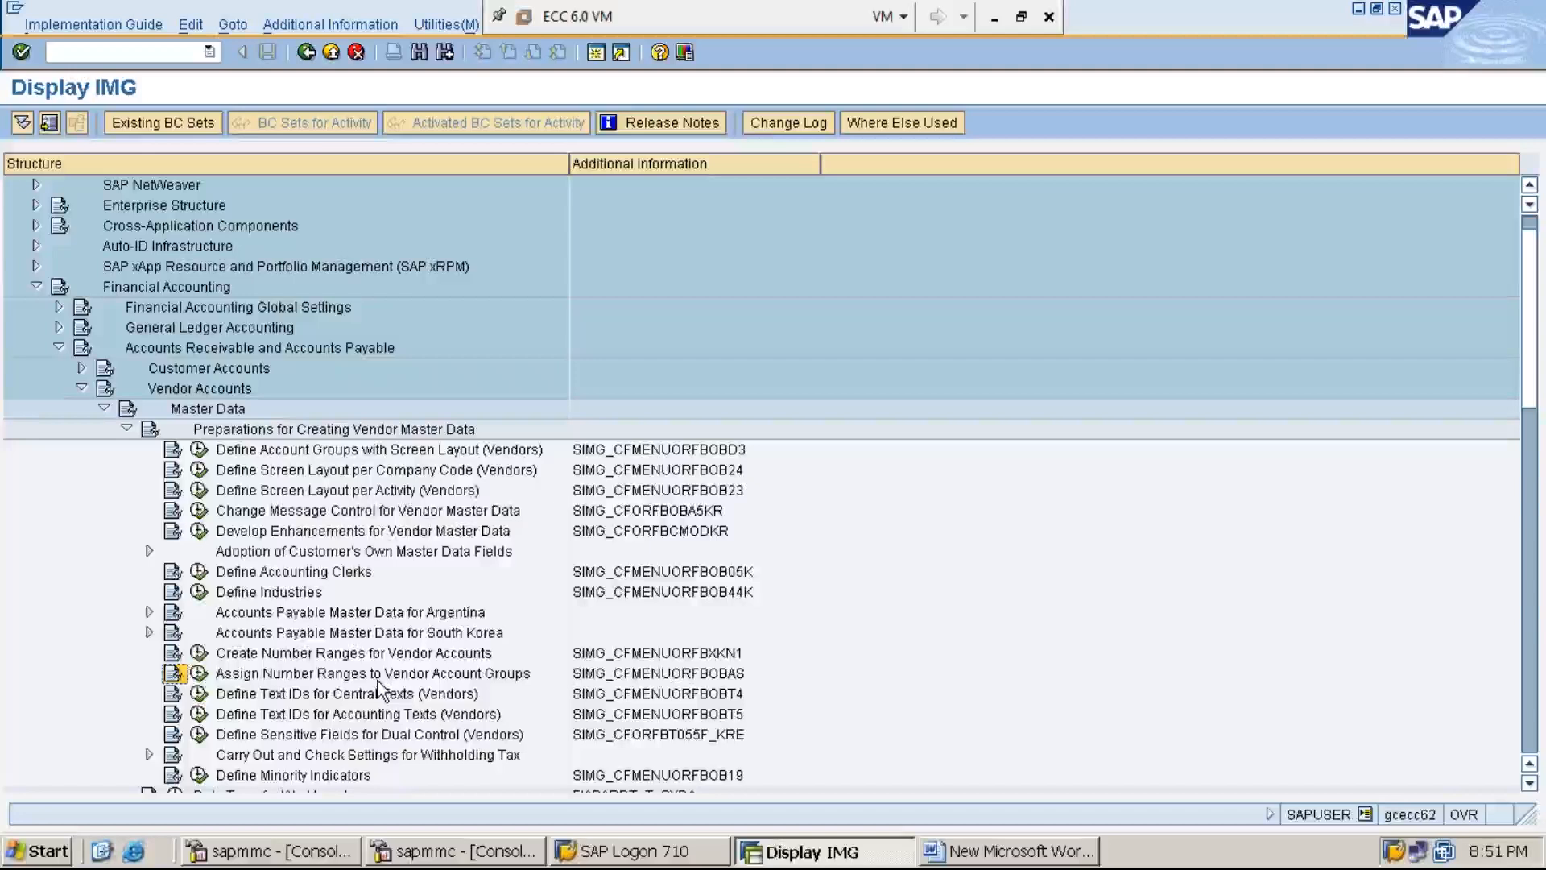
{"action": "key", "text": "Right"}
{"action": "key", "text": "Left"}
{"action": "key", "text": "Left"}
{"action": "key", "text": "Left"}
{"action": "key", "text": "Right"}
{"action": "key", "text": "Right"}
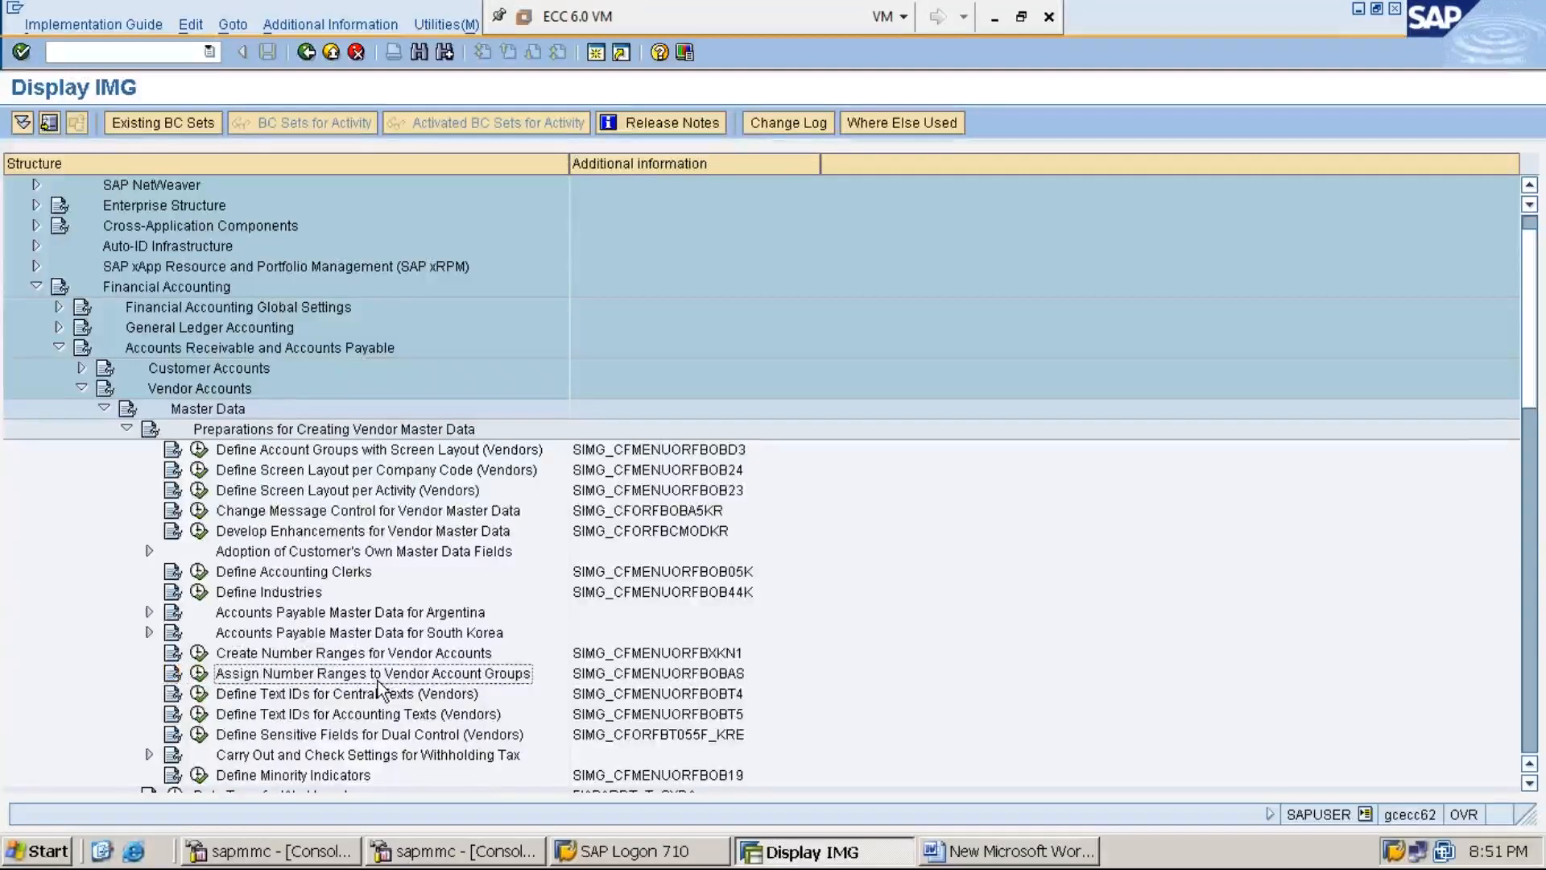
{"action": "key", "text": "Left"}
{"action": "key", "text": "Left"}
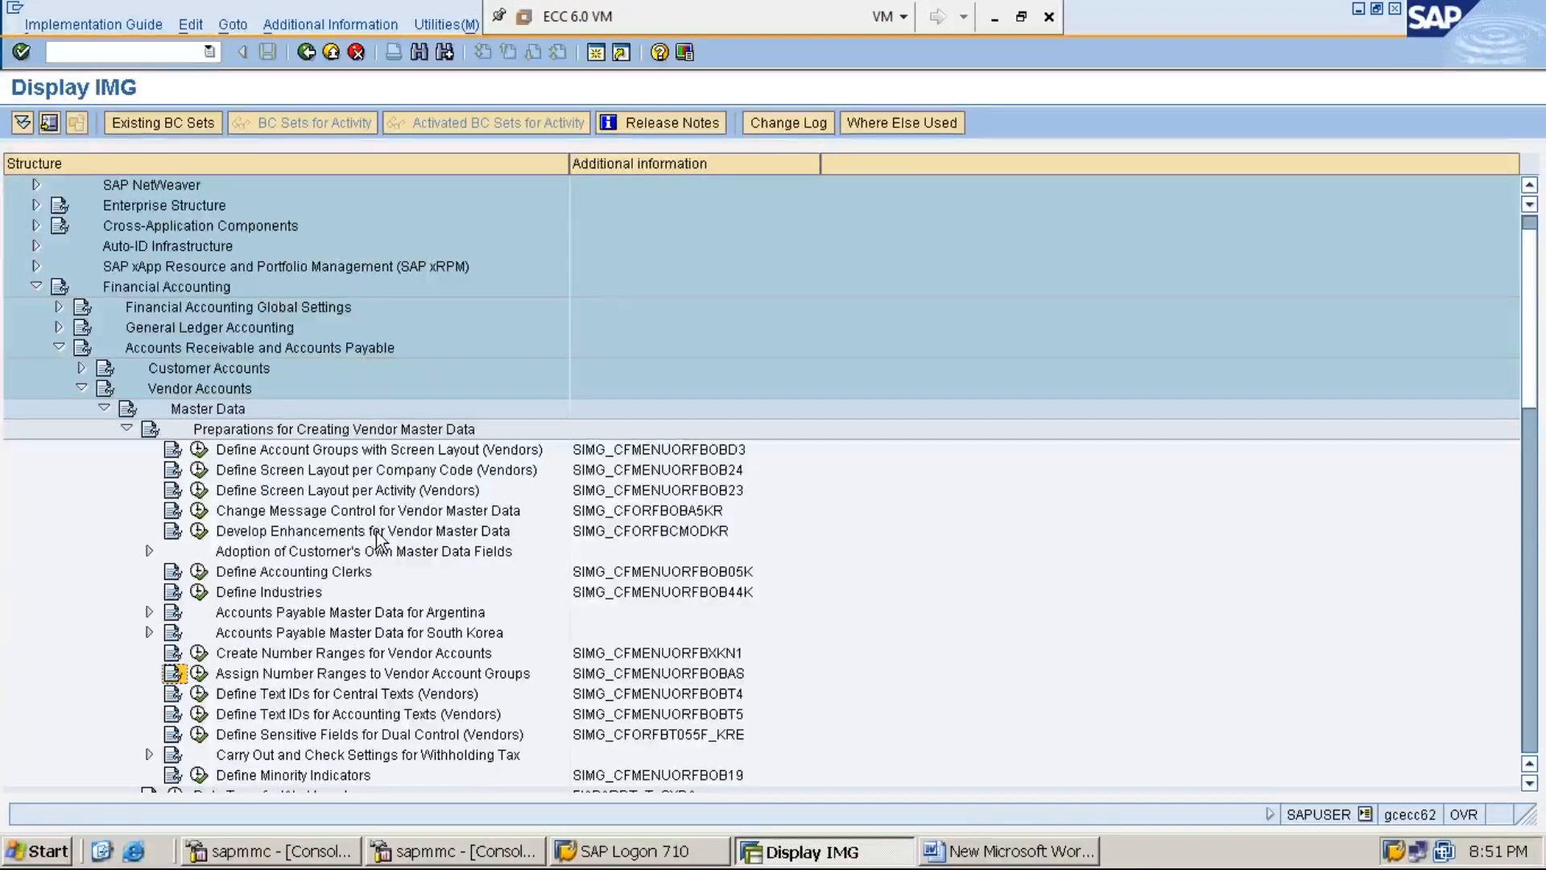
{"action": "key", "text": "Right"}
{"action": "key", "text": "Right"}
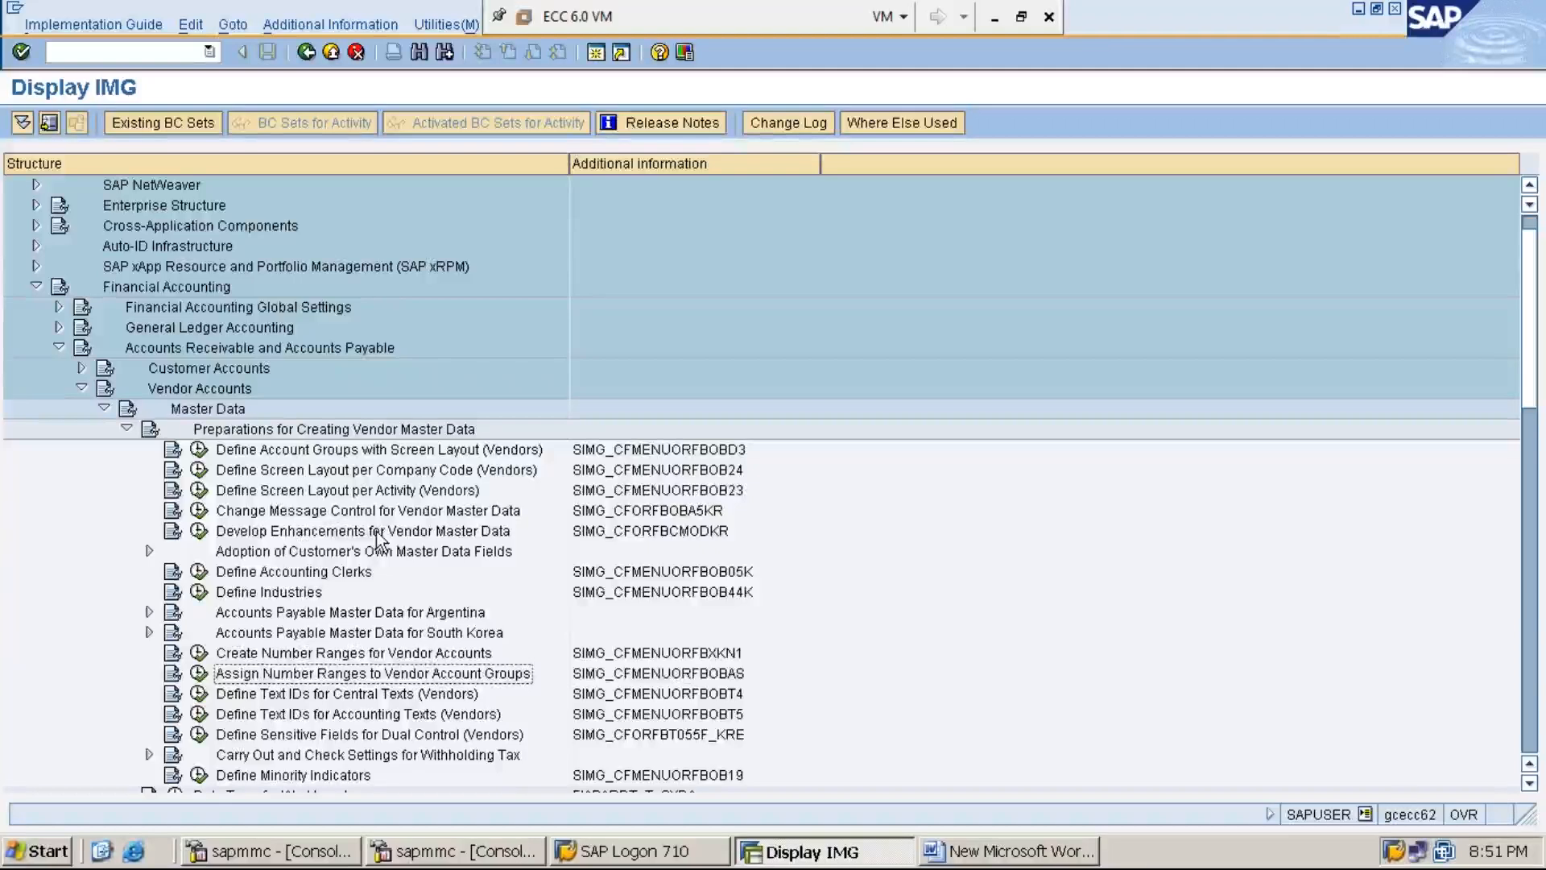
{"action": "key", "text": "Left"}
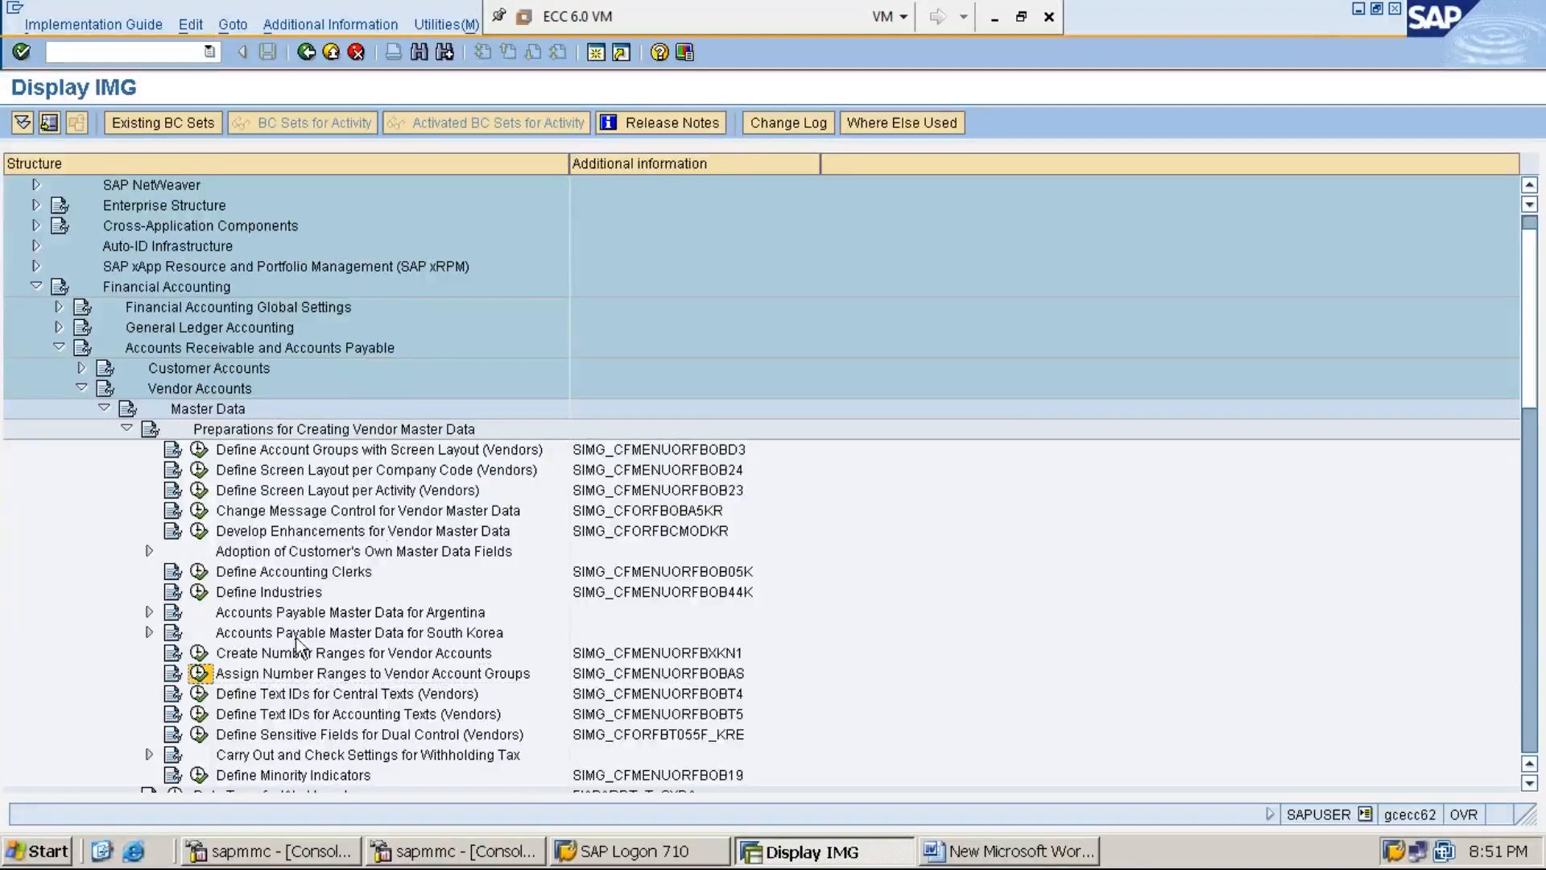
- Run Assign Number Ranges to Vendor Account Groups and position the table on account group MMI1
{"action": "left_click", "coordinate": [201, 679]}
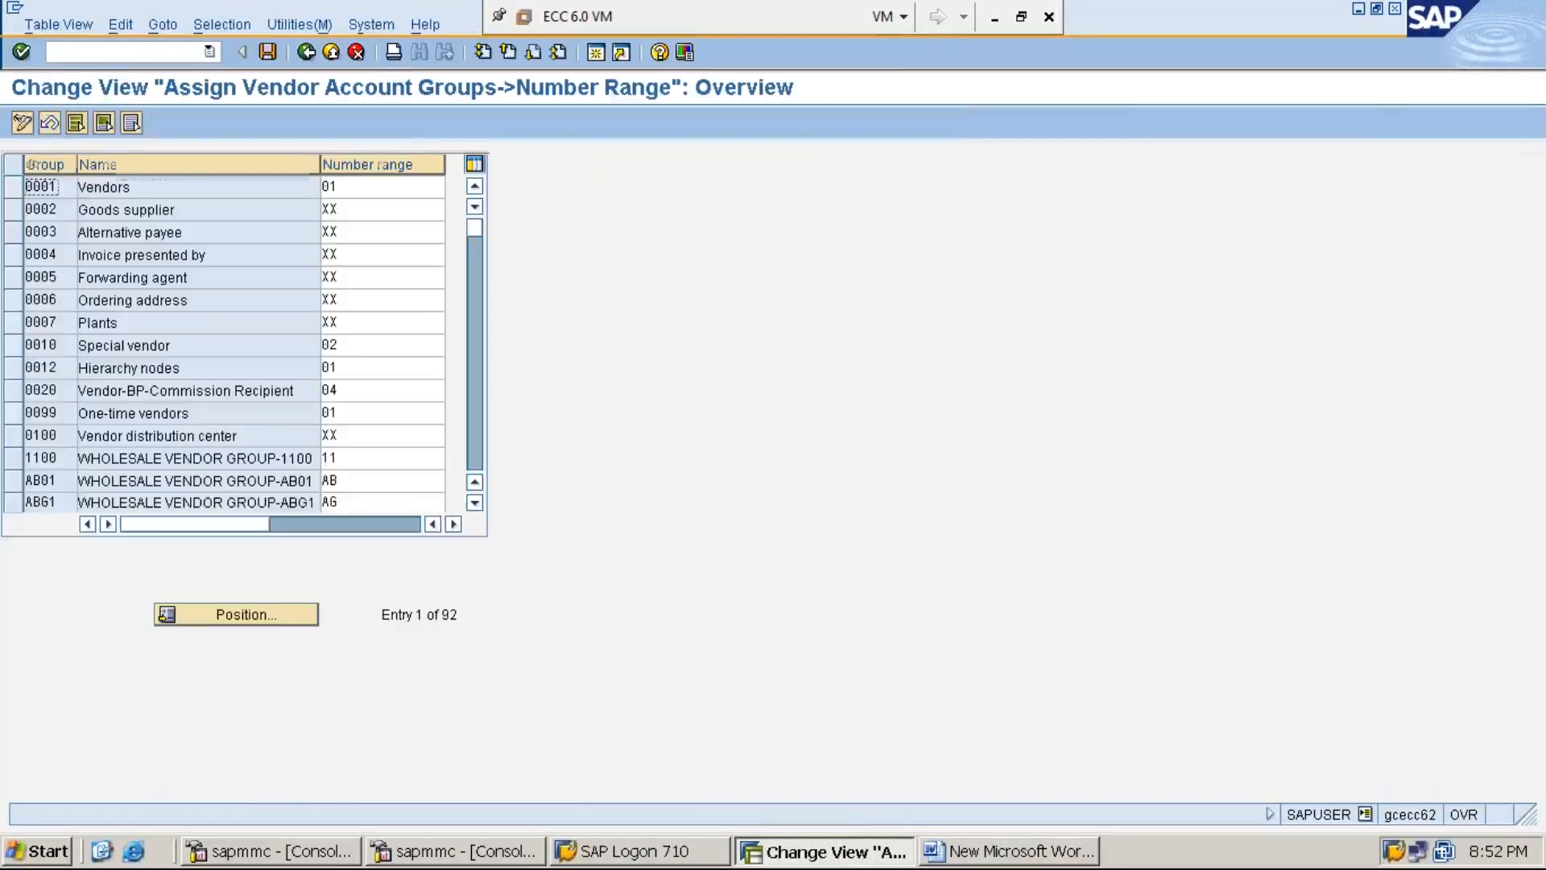
{"action": "left_click", "coordinate": [261, 616]}
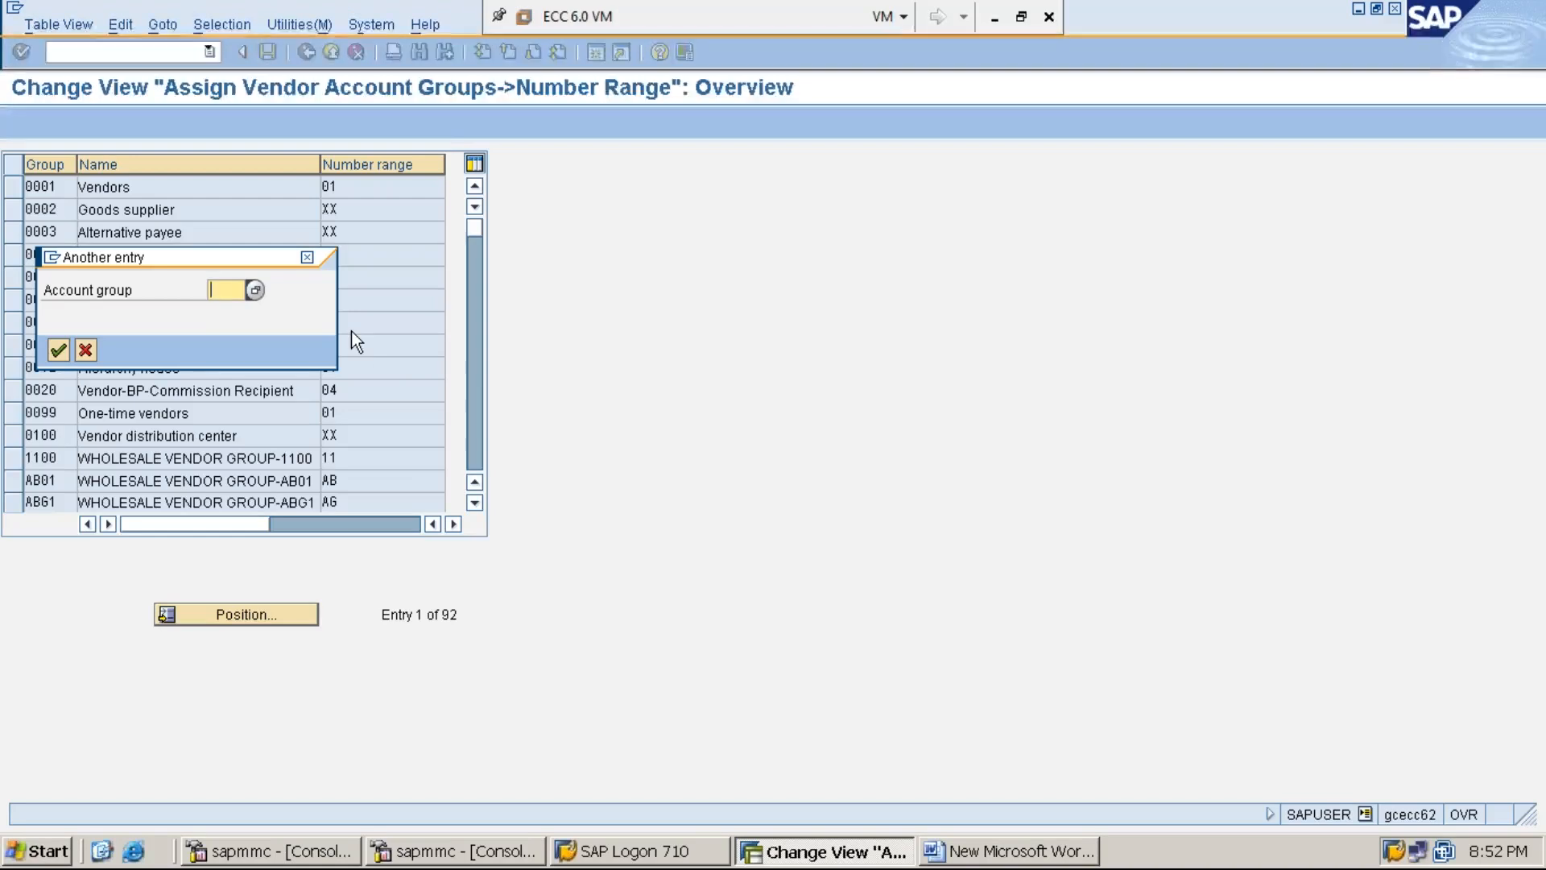
{"action": "type", "text": "MMI1"}
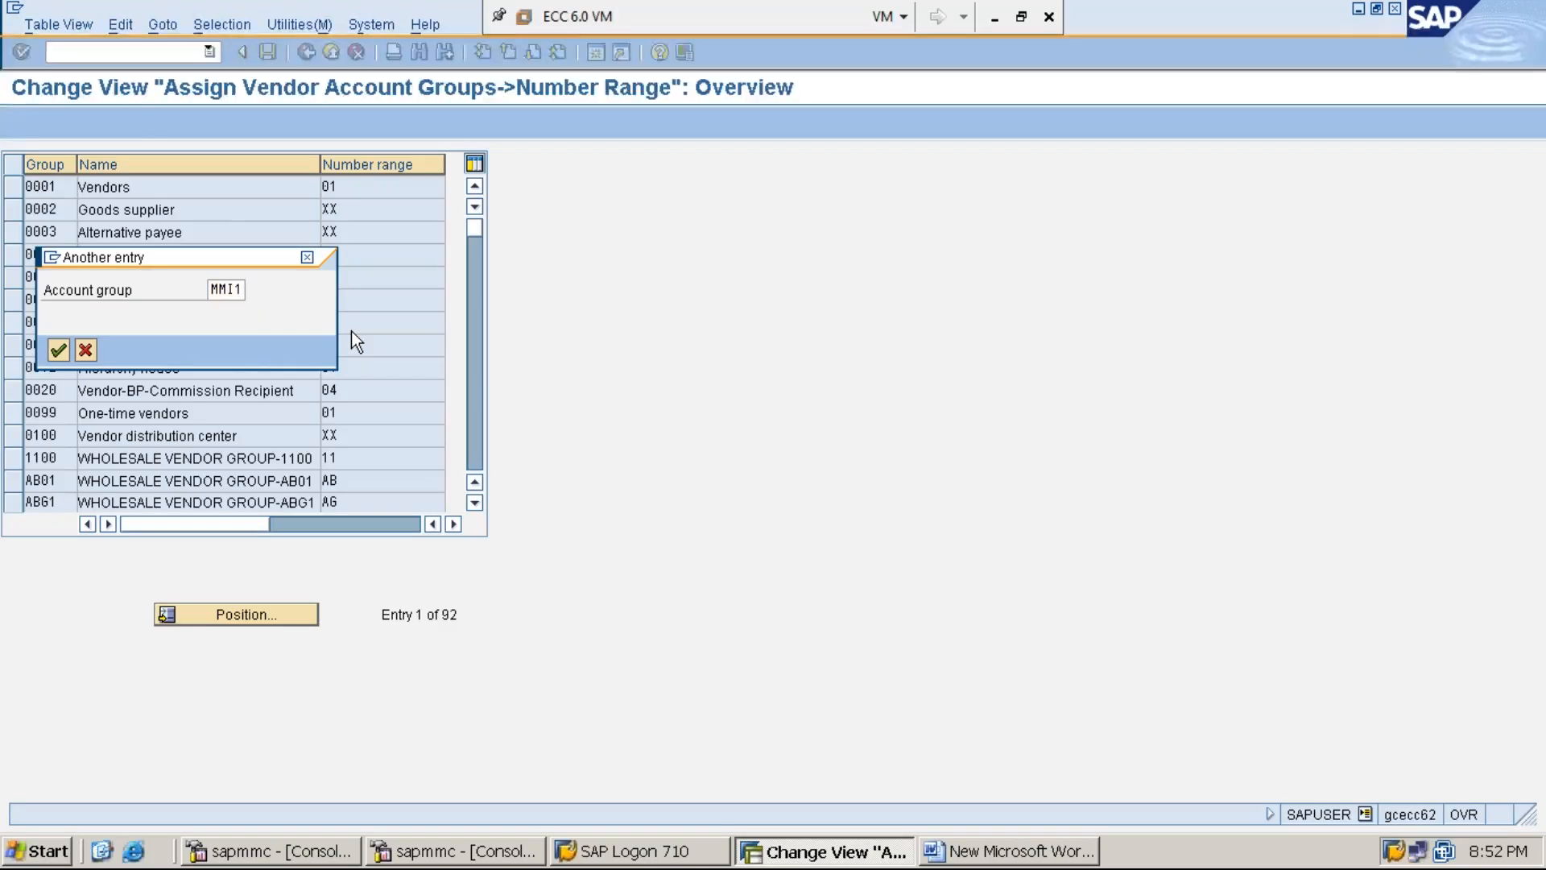
{"action": "key", "text": "Return"}
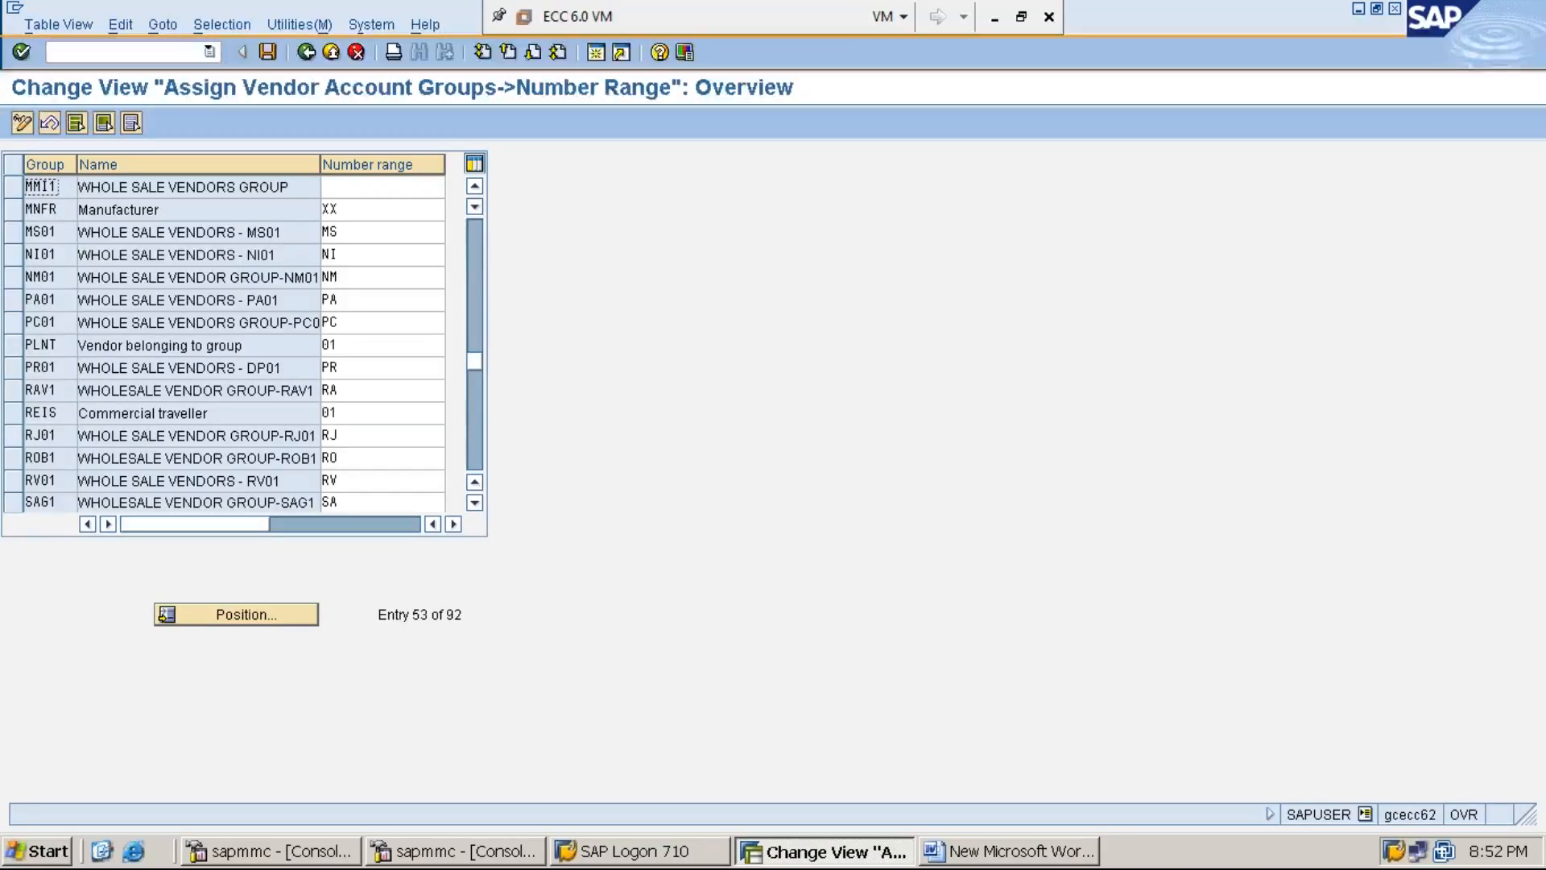
- Enter number range MM for account group MMI1 and save it under the customizing request
{"action": "left_click", "coordinate": [378, 189]}
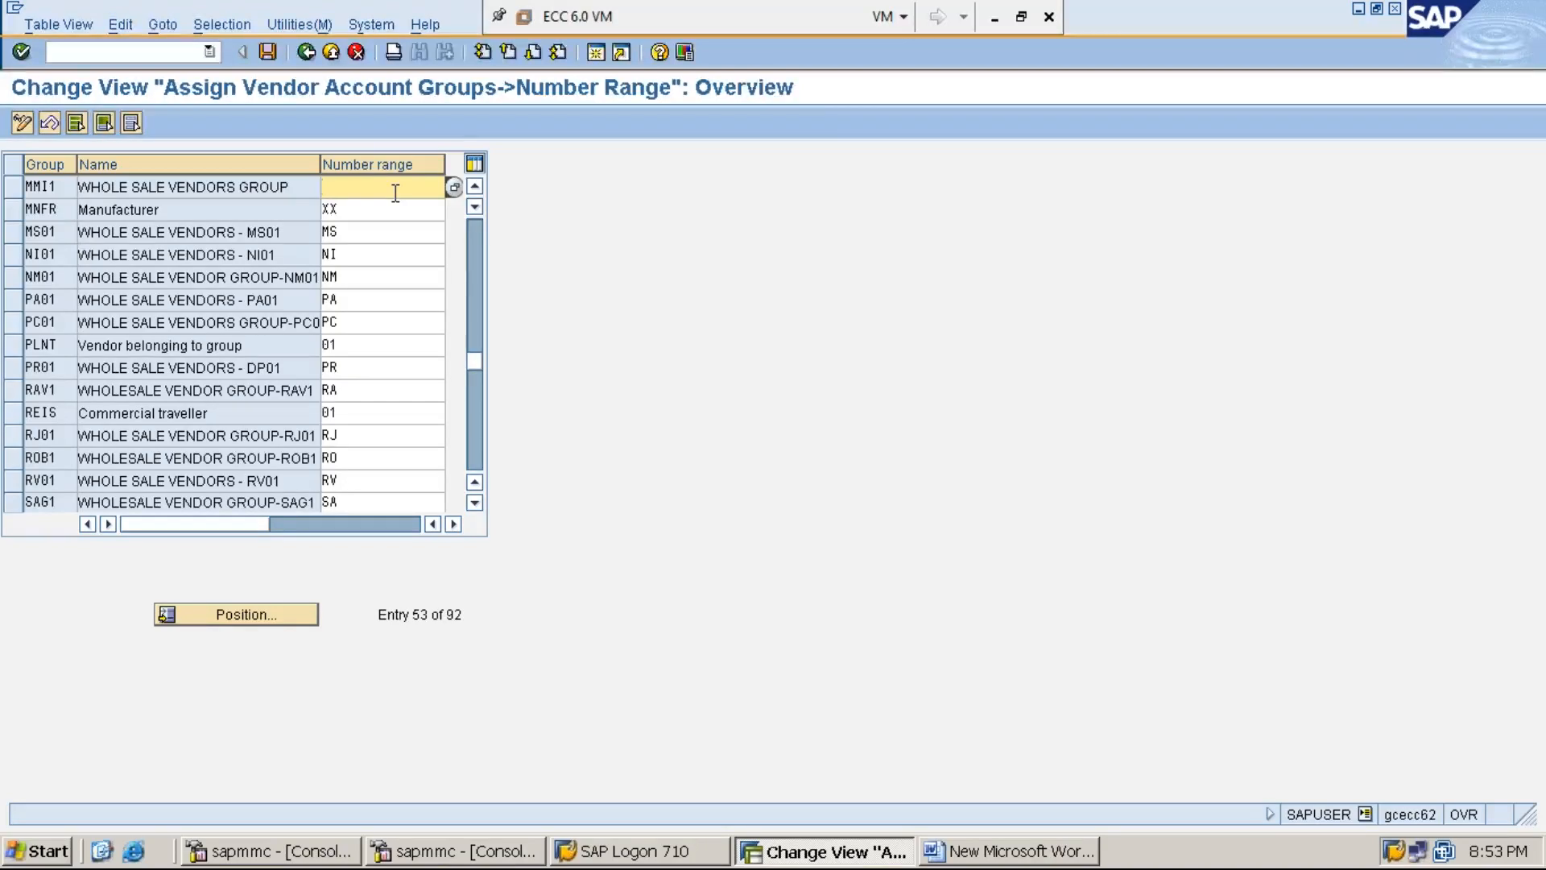
{"action": "type", "text": "MM"}
{"action": "left_click", "coordinate": [267, 52]}
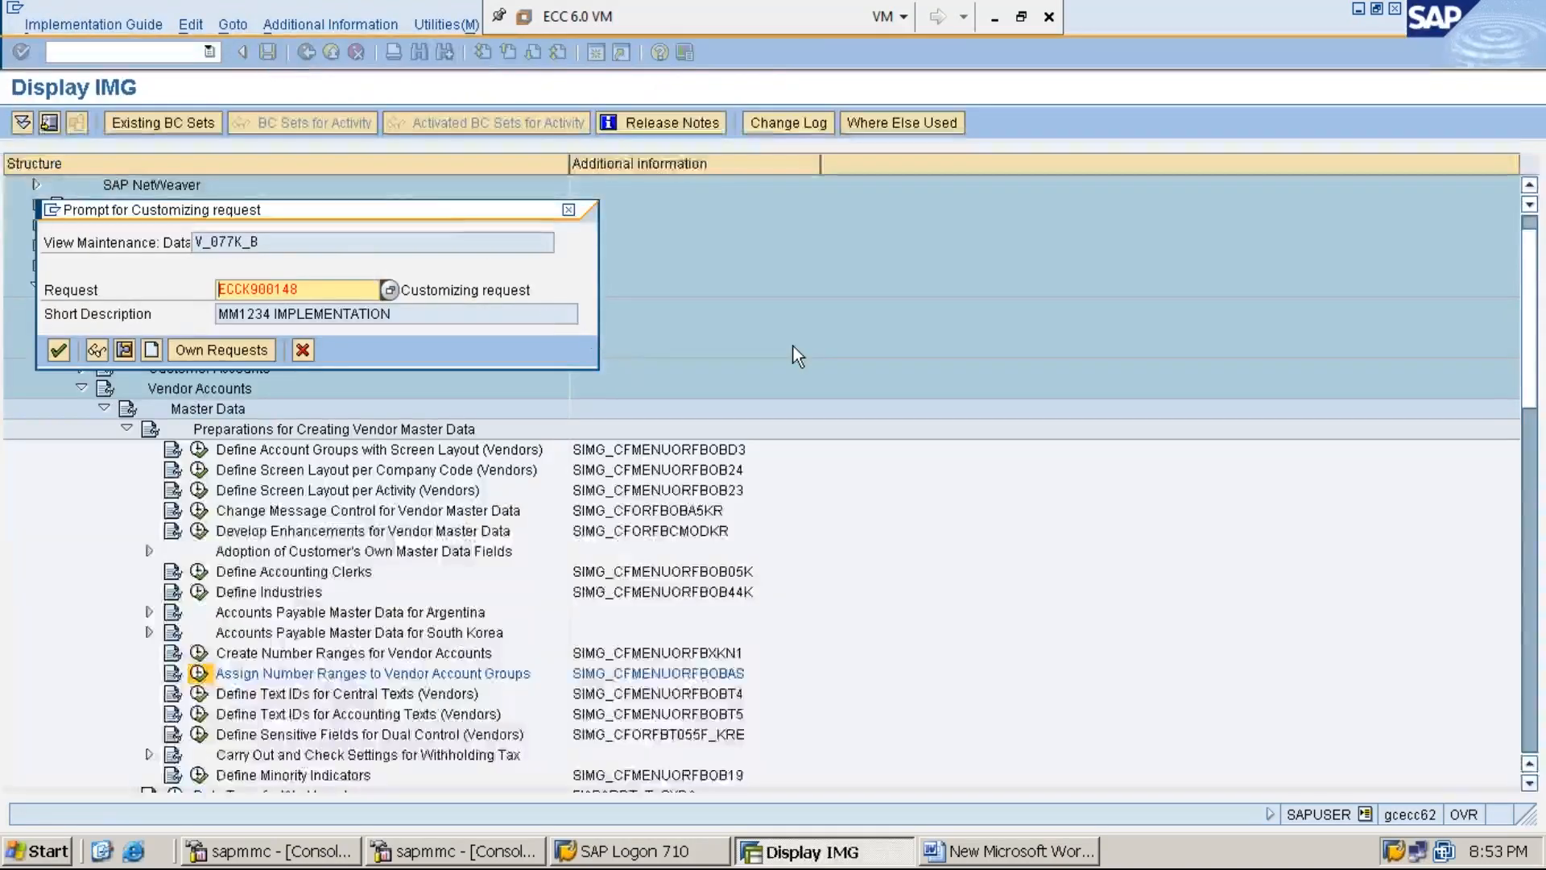
{"action": "key", "text": "Return"}
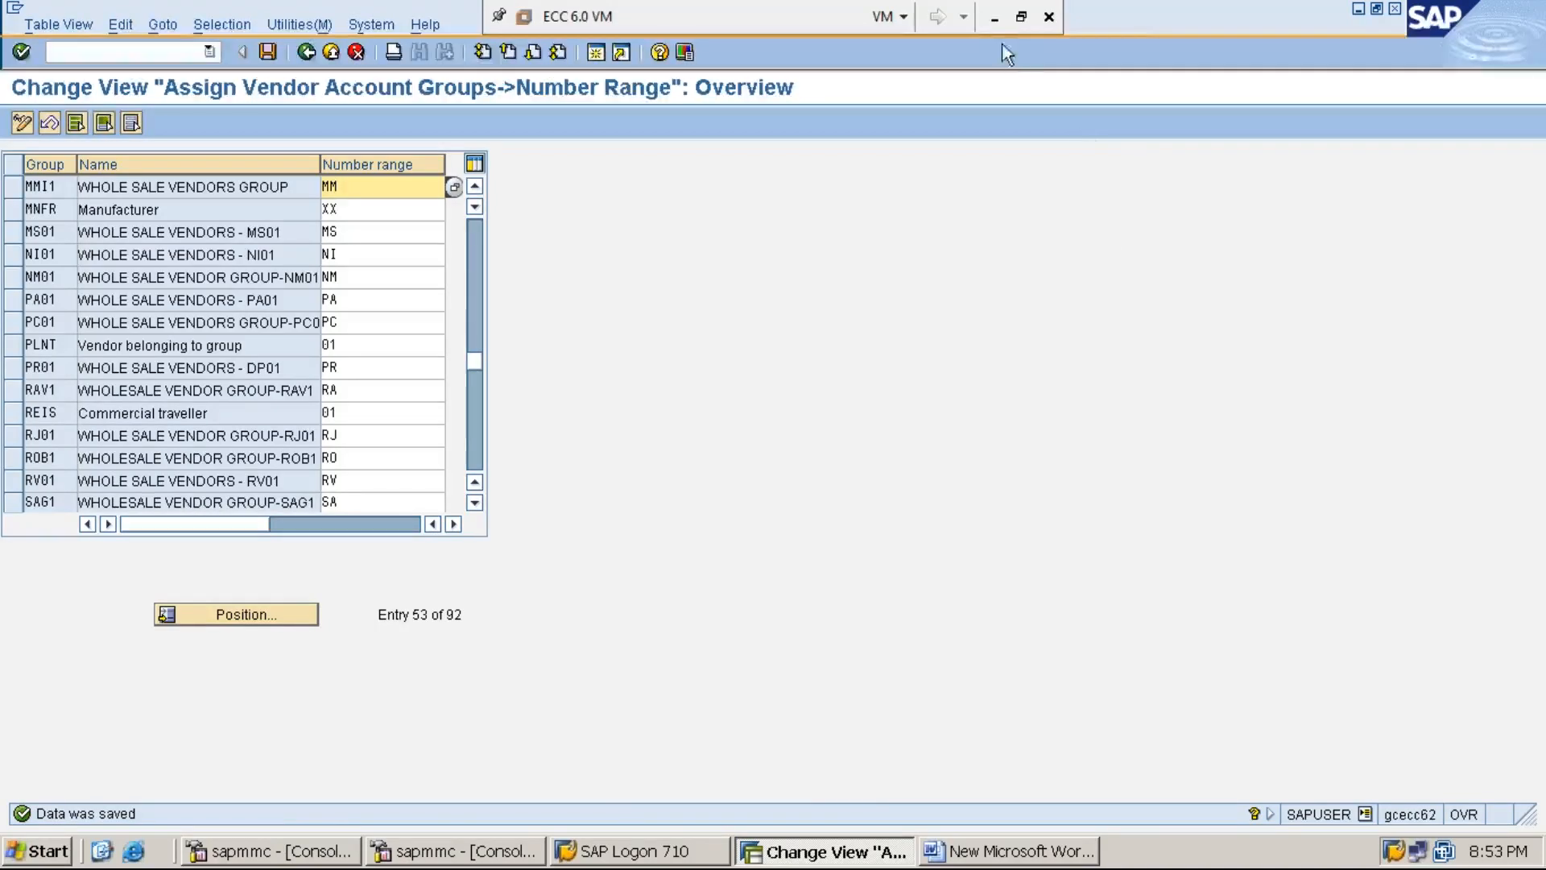
- Switch from SAP to the Word notes and start a new line below step 3
{"action": "left_click", "coordinate": [996, 19]}
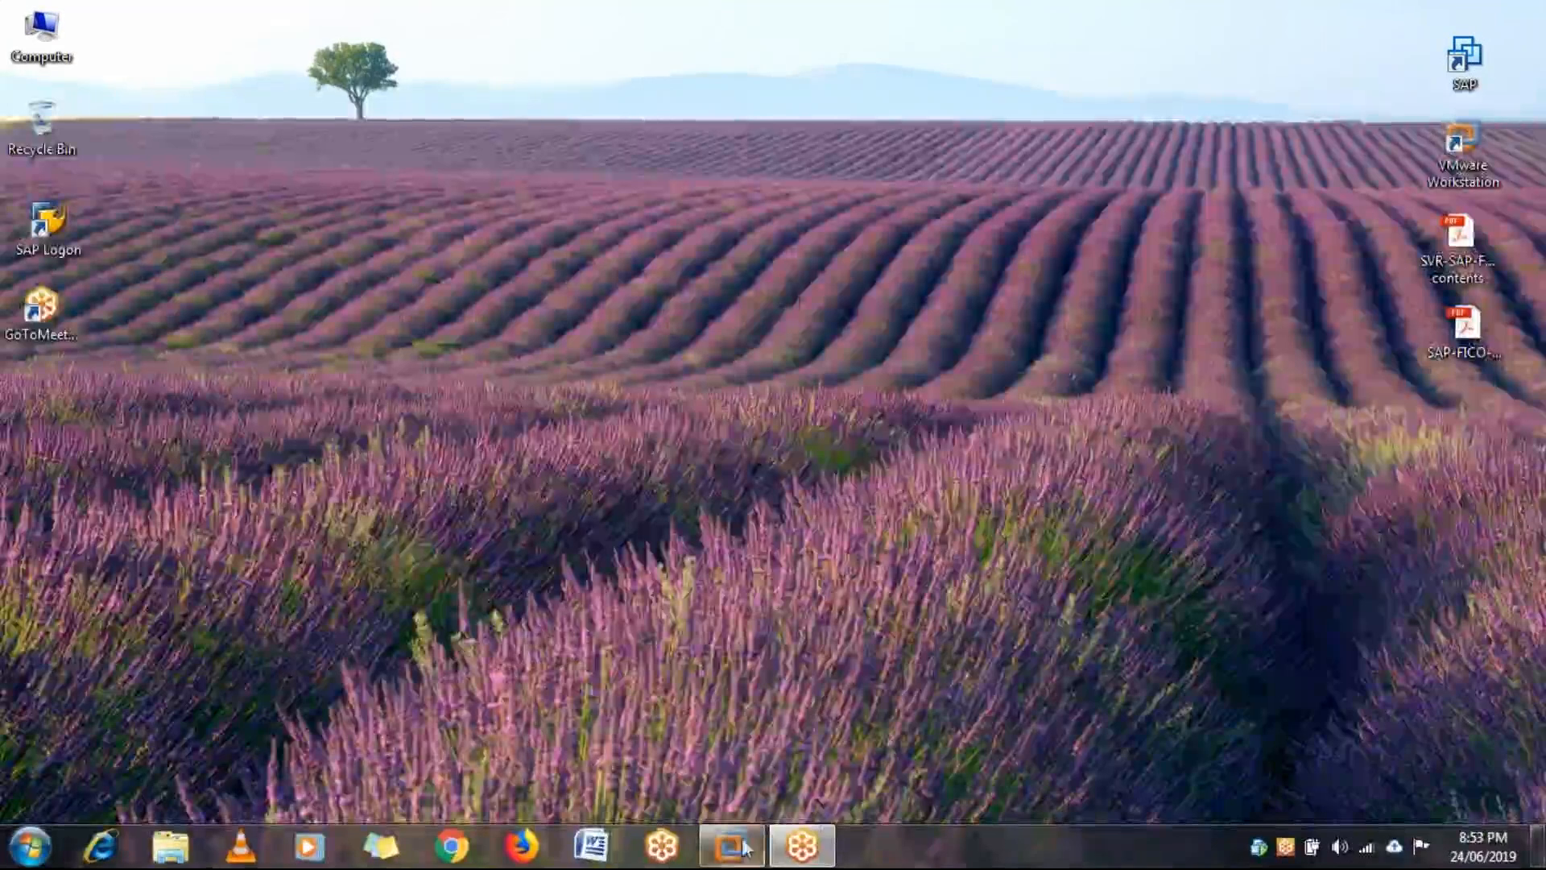
{"action": "mouse_move", "coordinate": [741, 860]}
{"action": "left_click", "coordinate": [801, 741]}
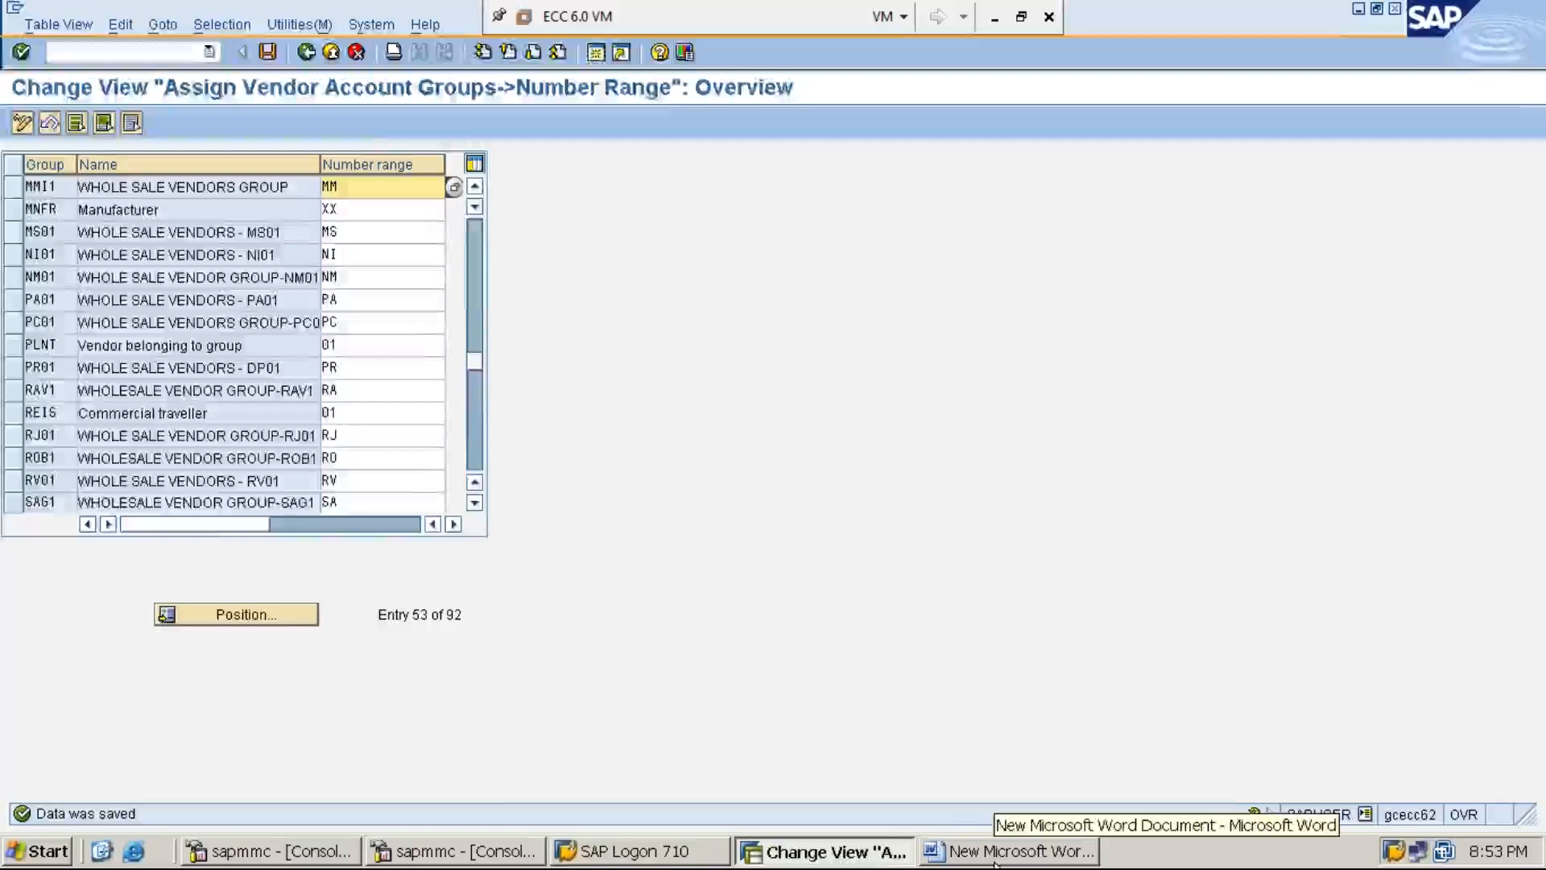
{"action": "left_click", "coordinate": [995, 860]}
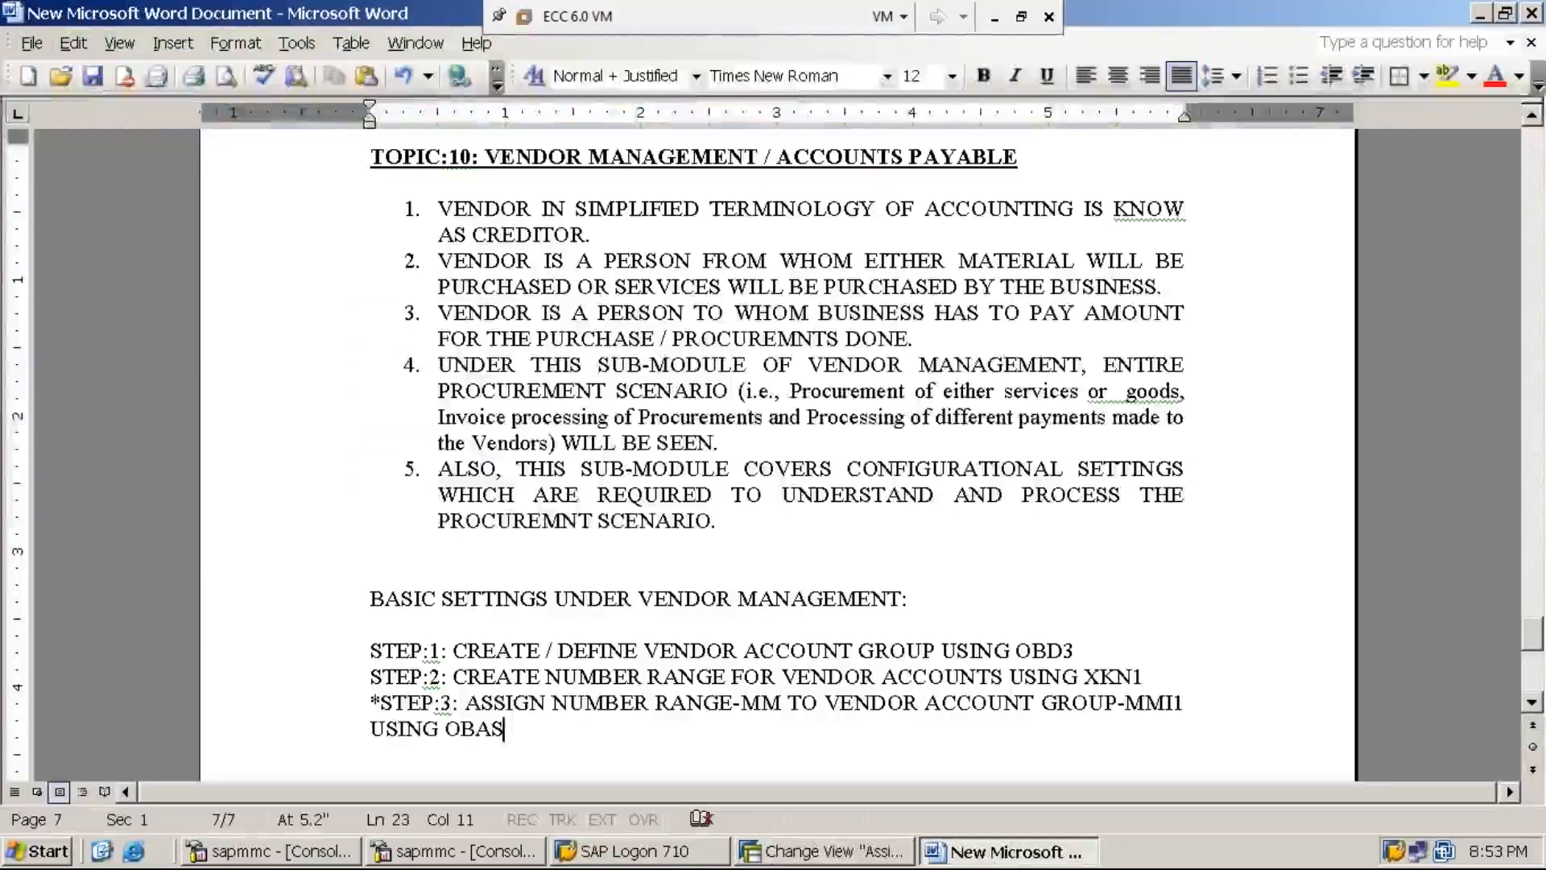
{"action": "key", "text": "Return"}
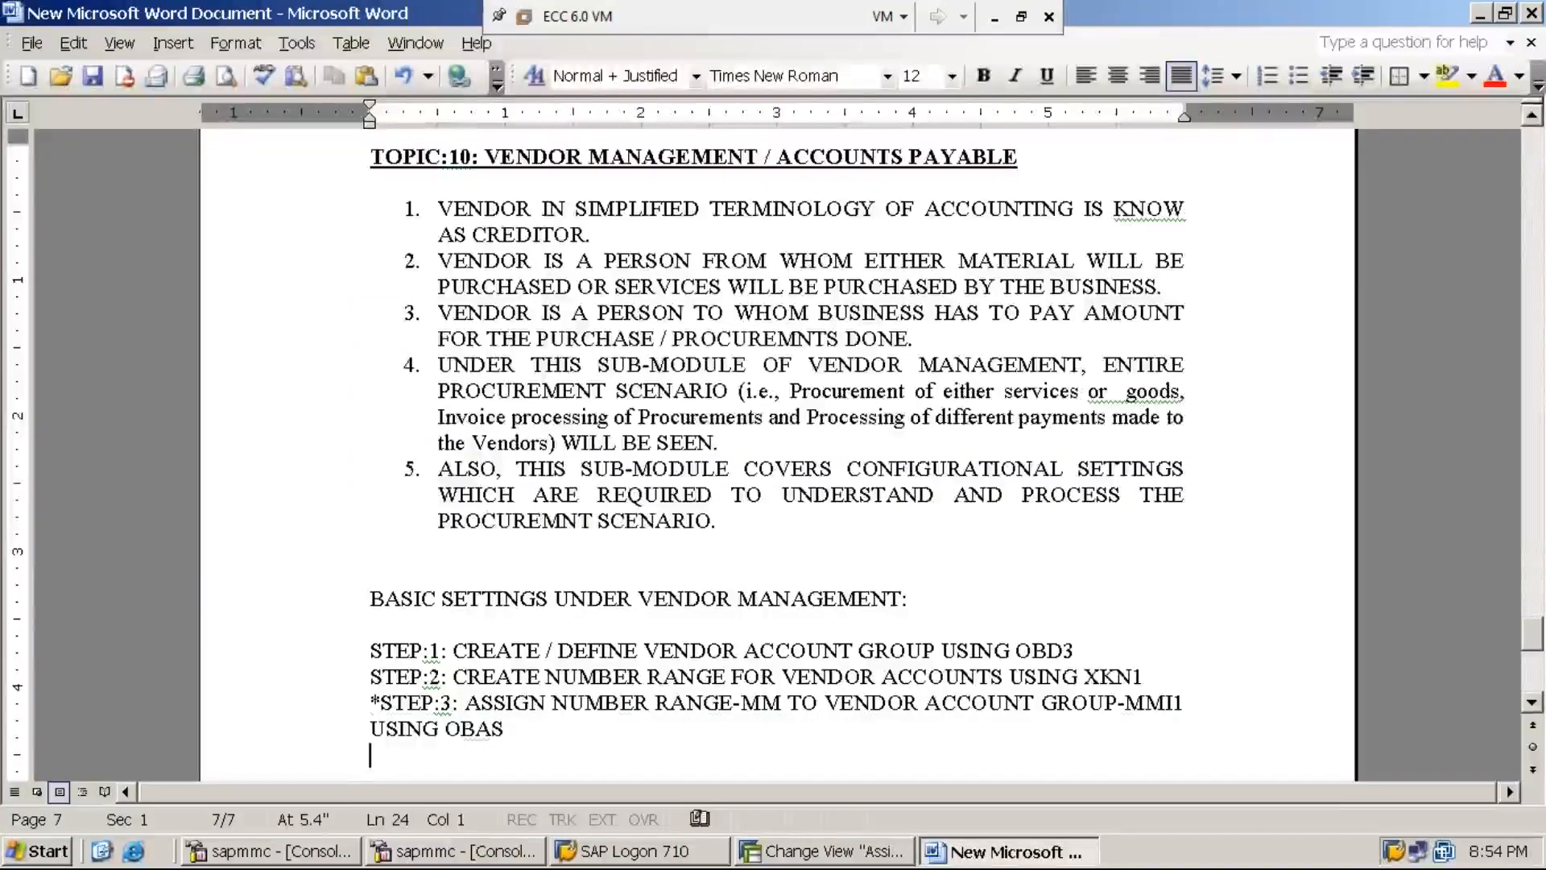
- Add 'STEP:4: CREATE PURCHASES GL ACCOUNT UNDER THE ACCOUNT GROUP EXPENSES USING FS00', fixing the EXXPENSES typo
{"action": "type", "text": "STEP"}
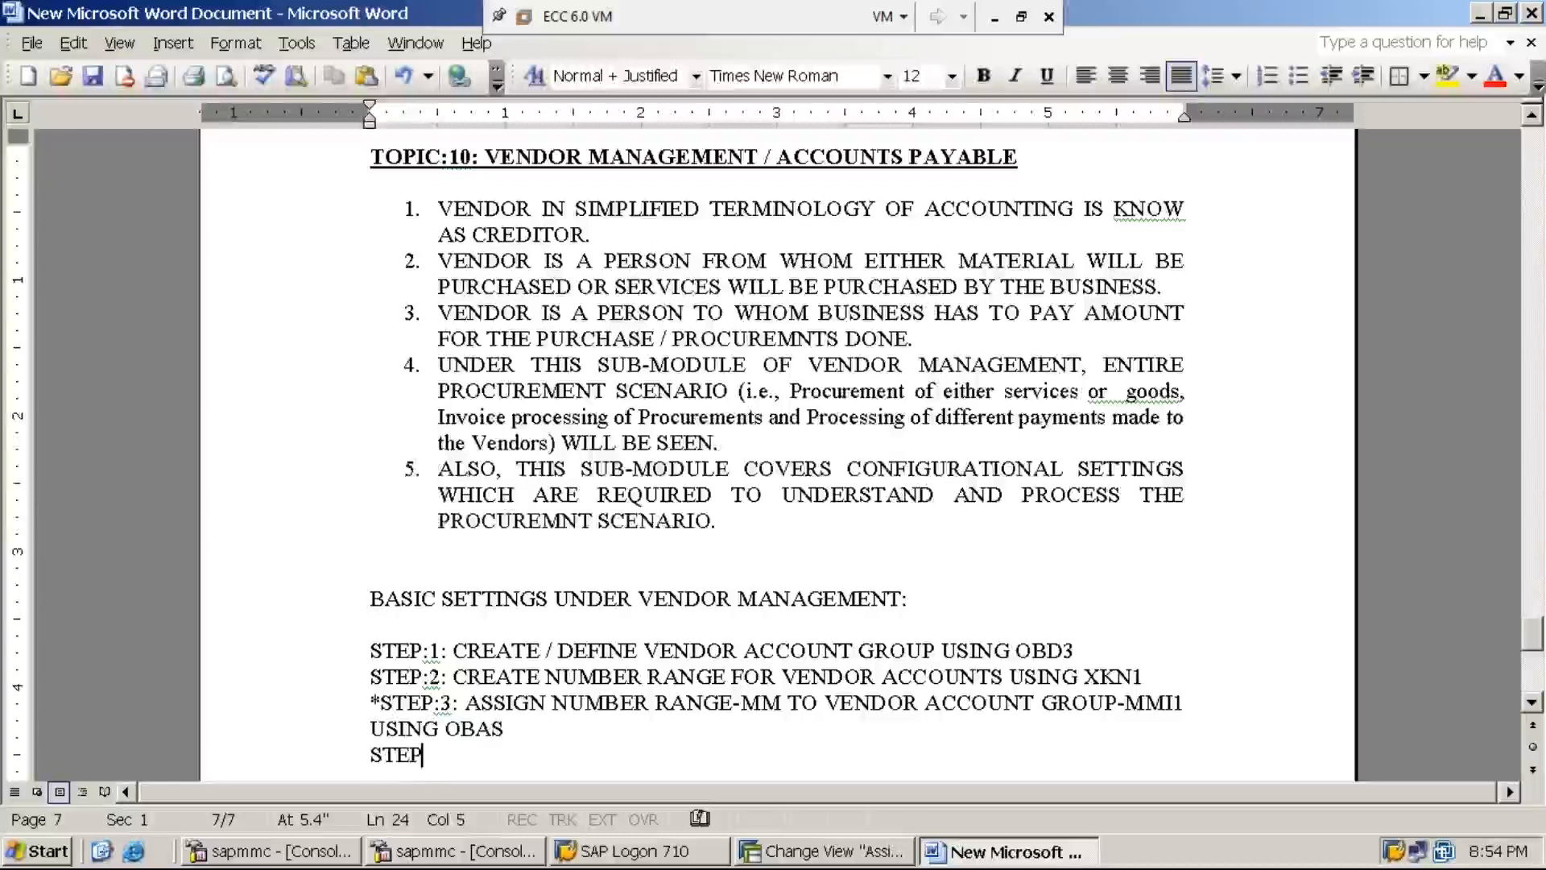
{"action": "type", "text": ":4: CREATE"}
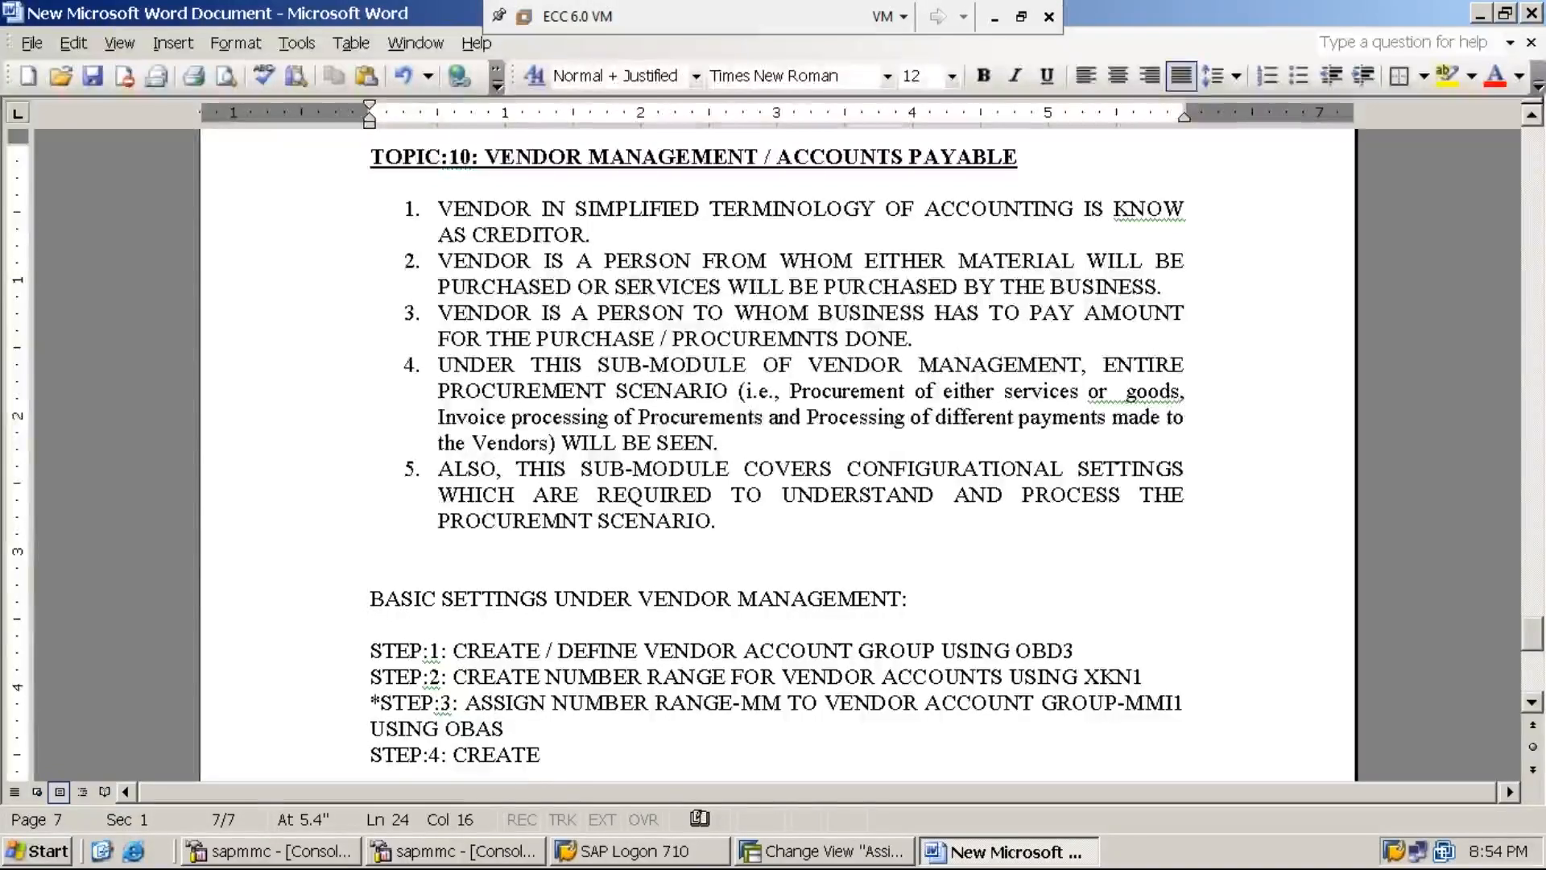
{"action": "type", "text": " PUR"}
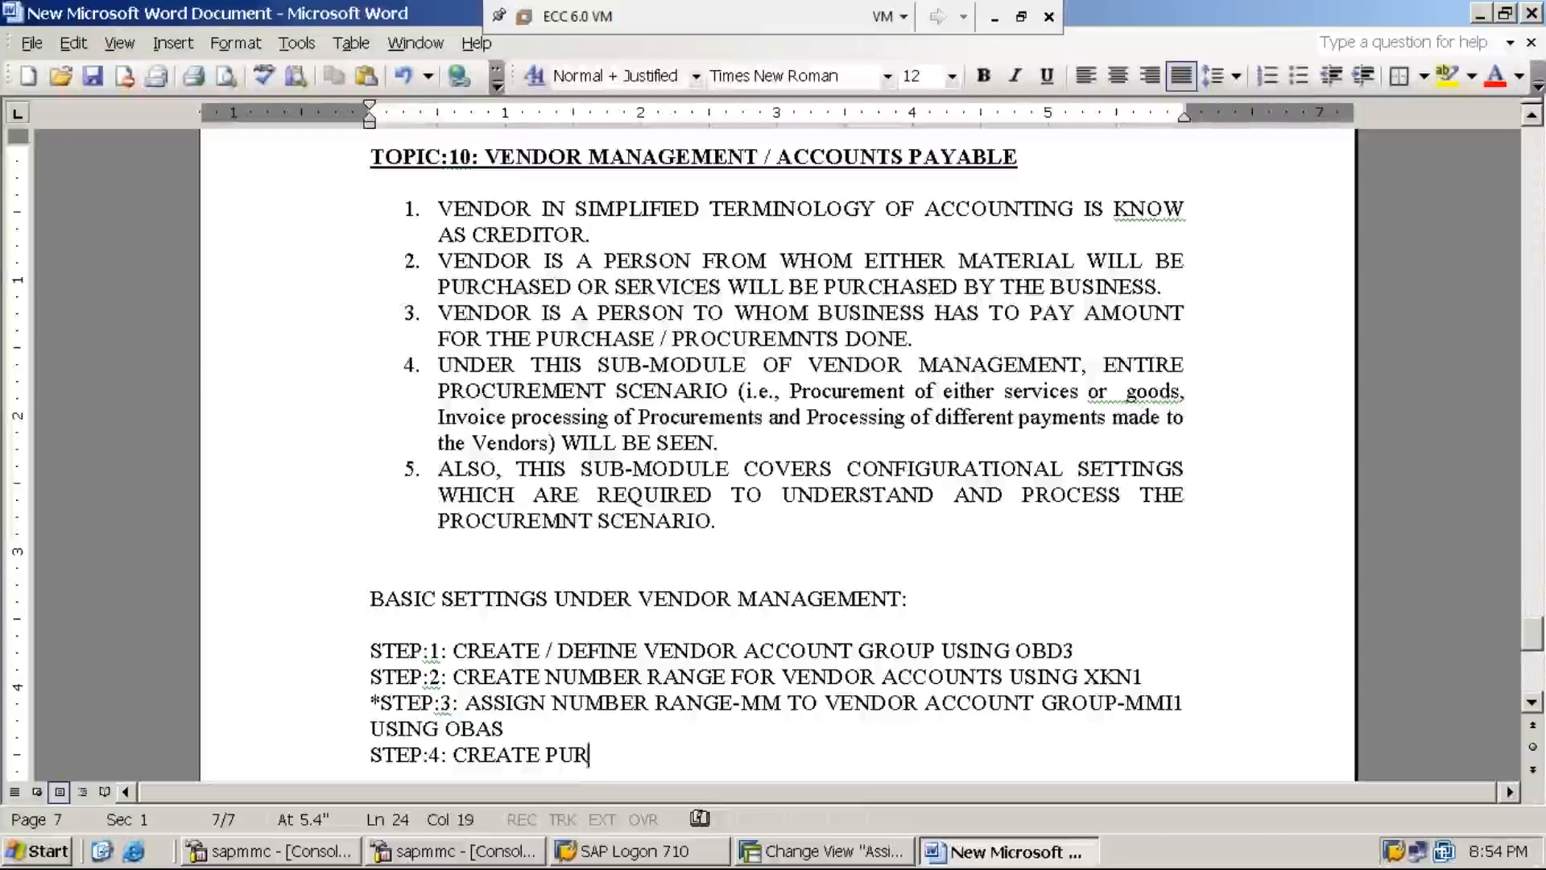
{"action": "type", "text": "CHASES "}
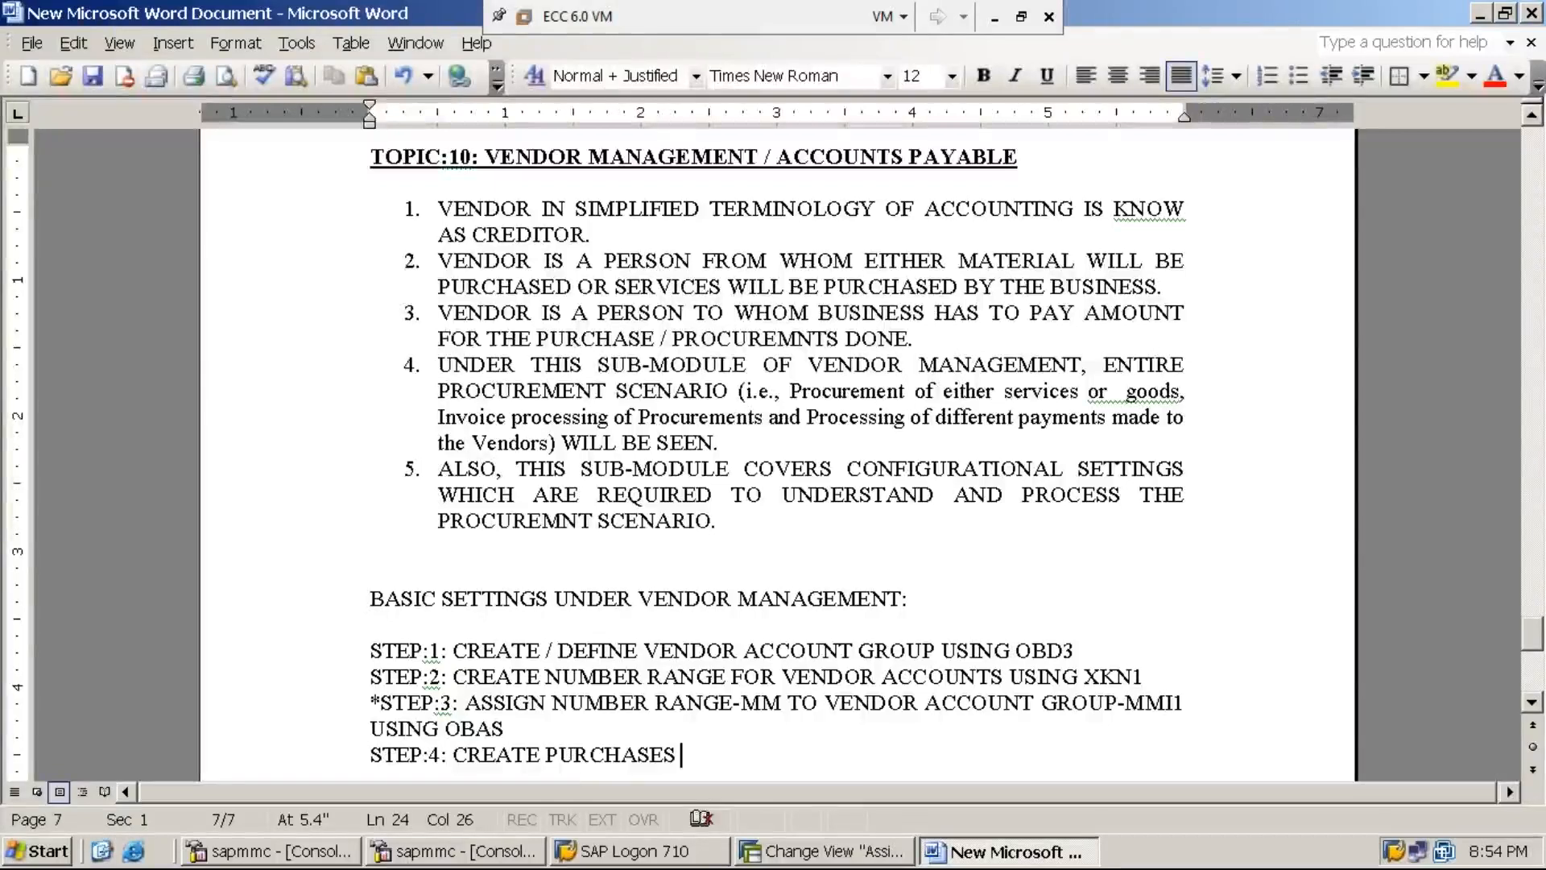
{"action": "type", "text": "GL ACCOUNT"}
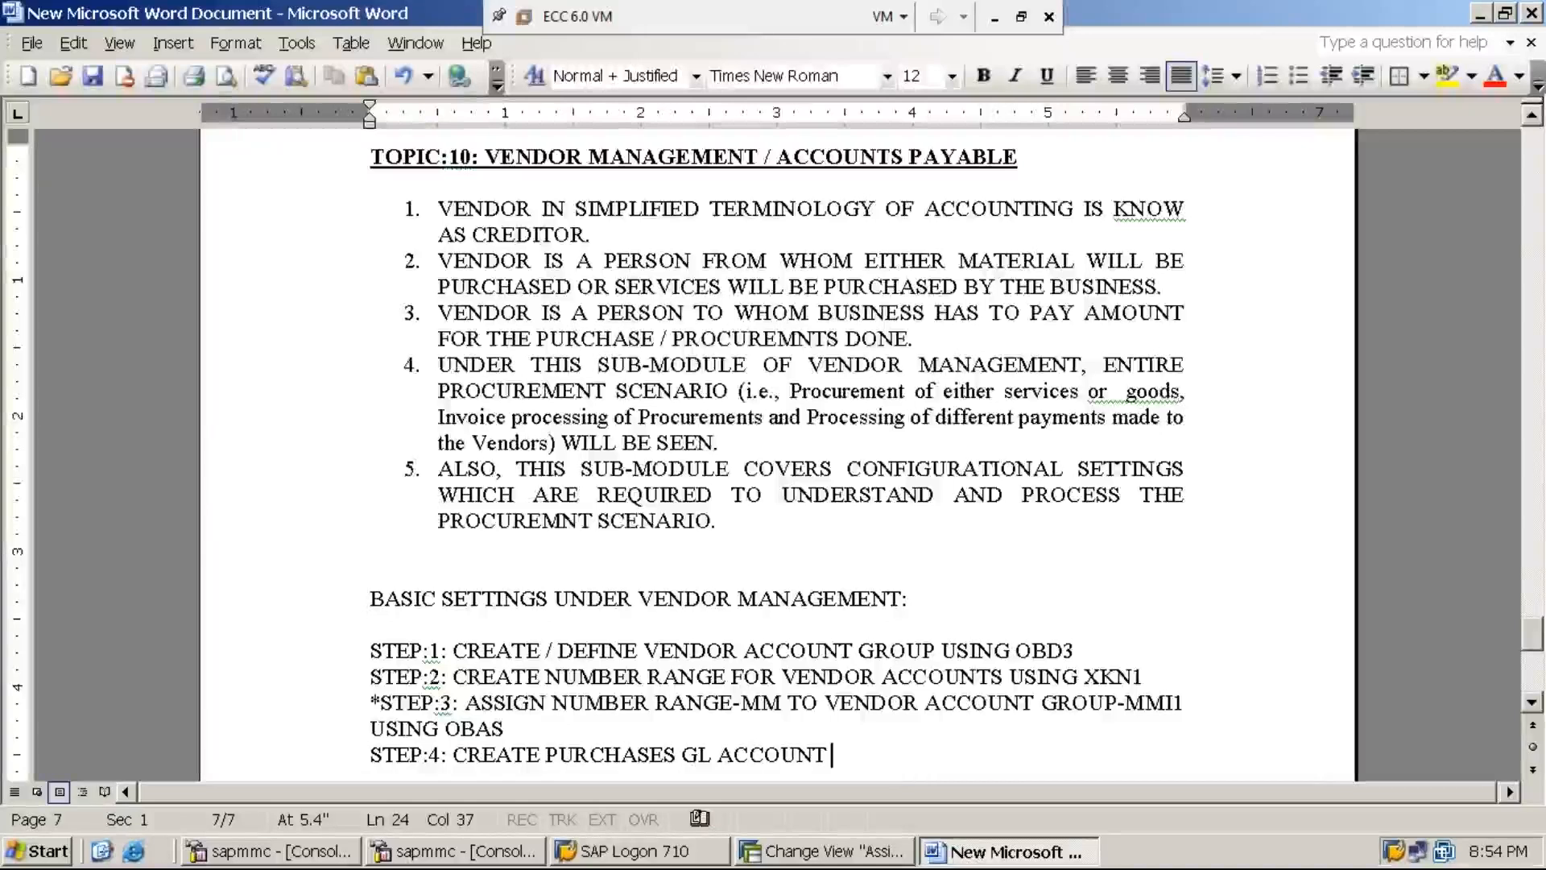
{"action": "type", "text": "UNDER "}
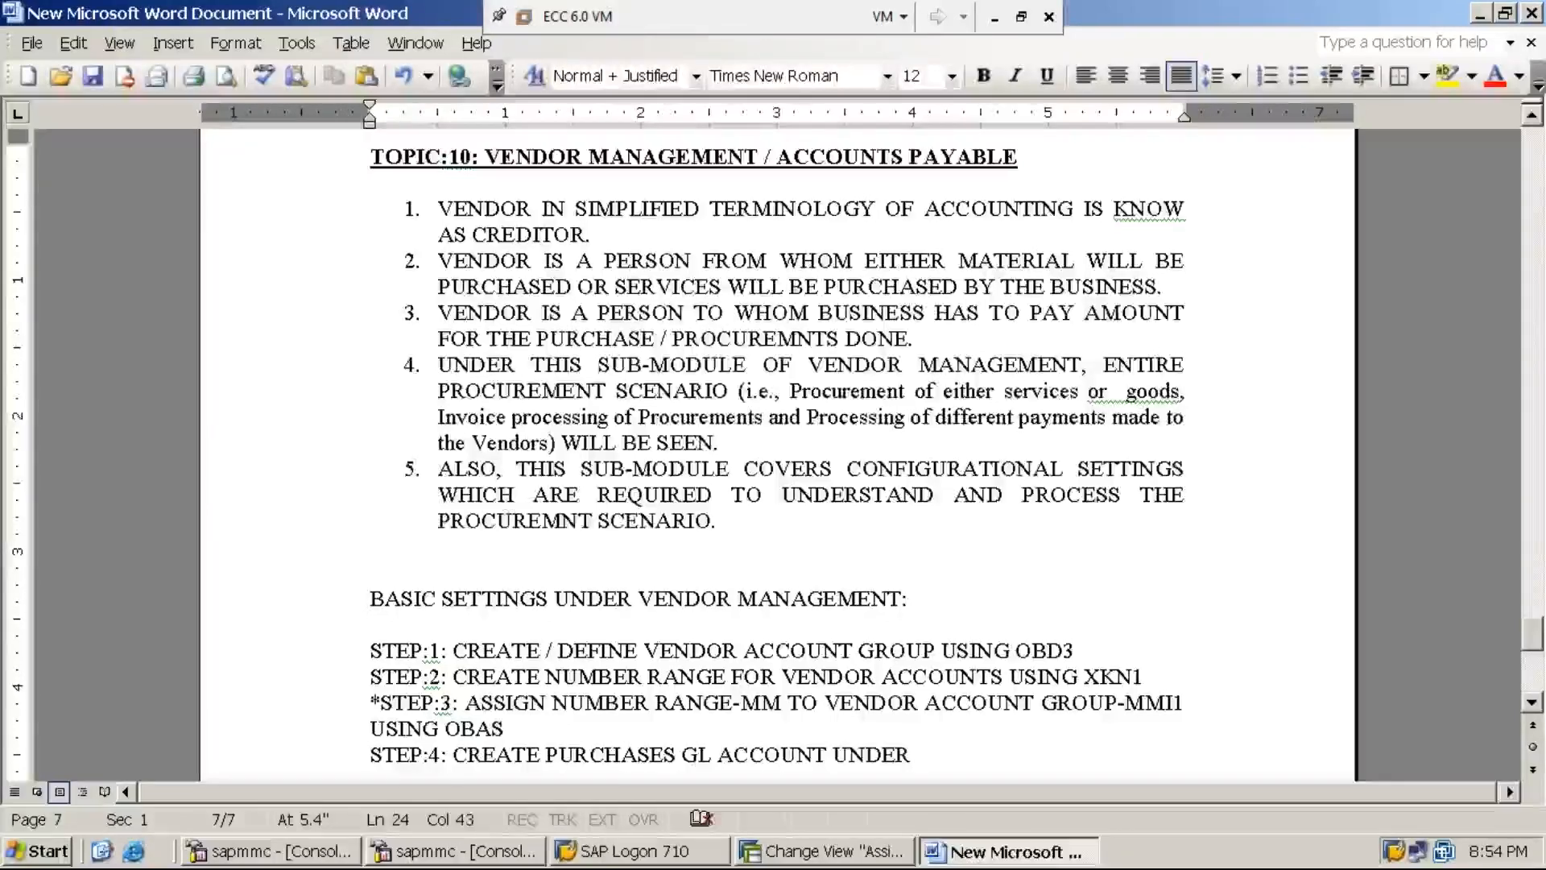
{"action": "type", "text": "THE ACCOUNT GROUP E"}
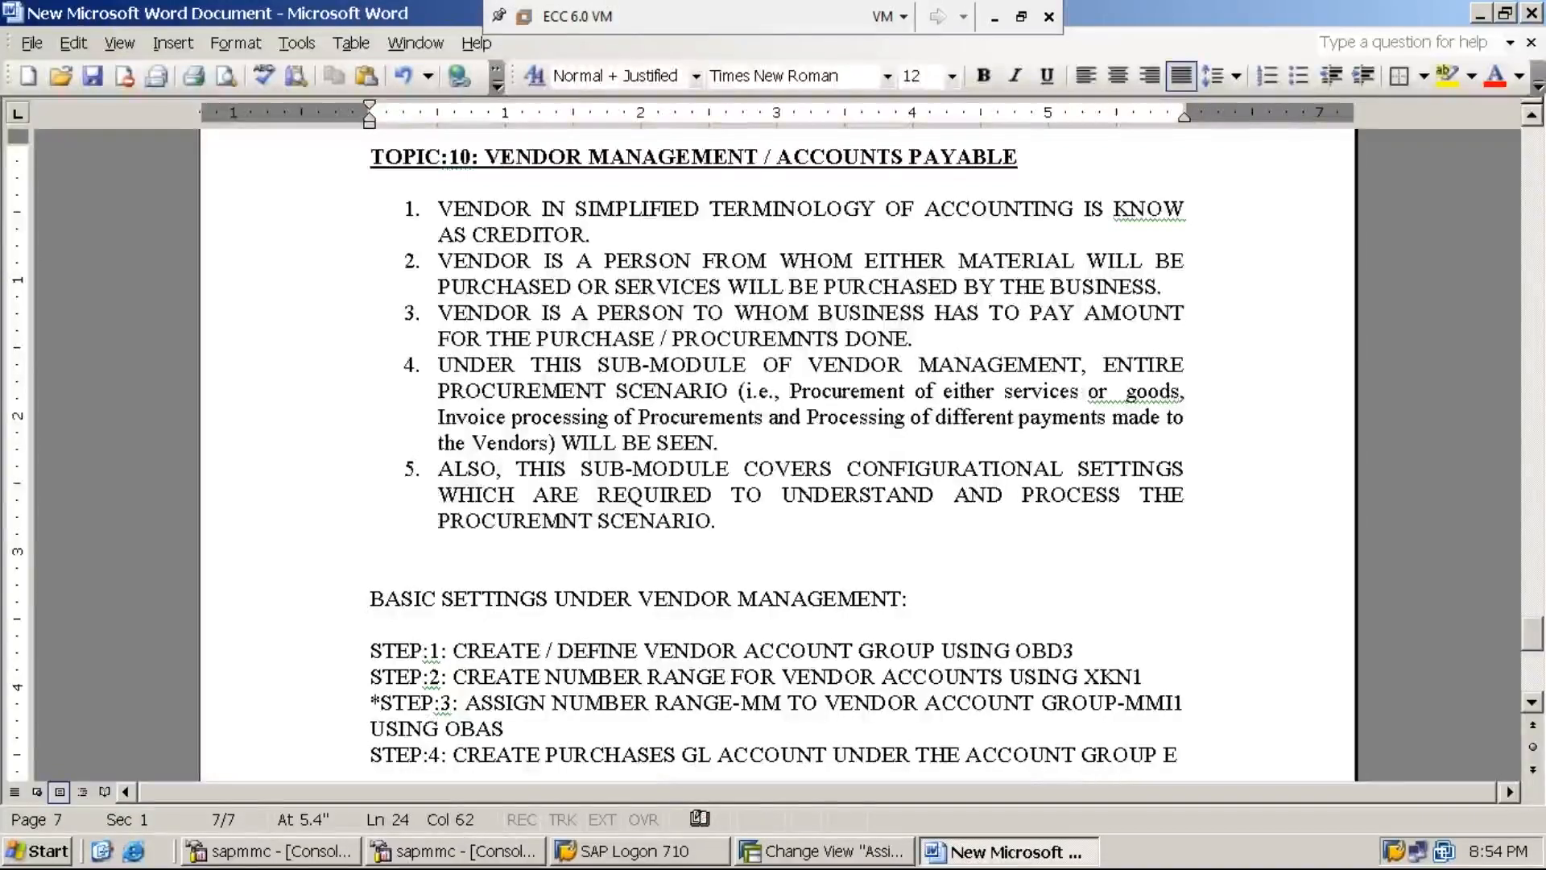
{"action": "type", "text": "XXPENSES"}
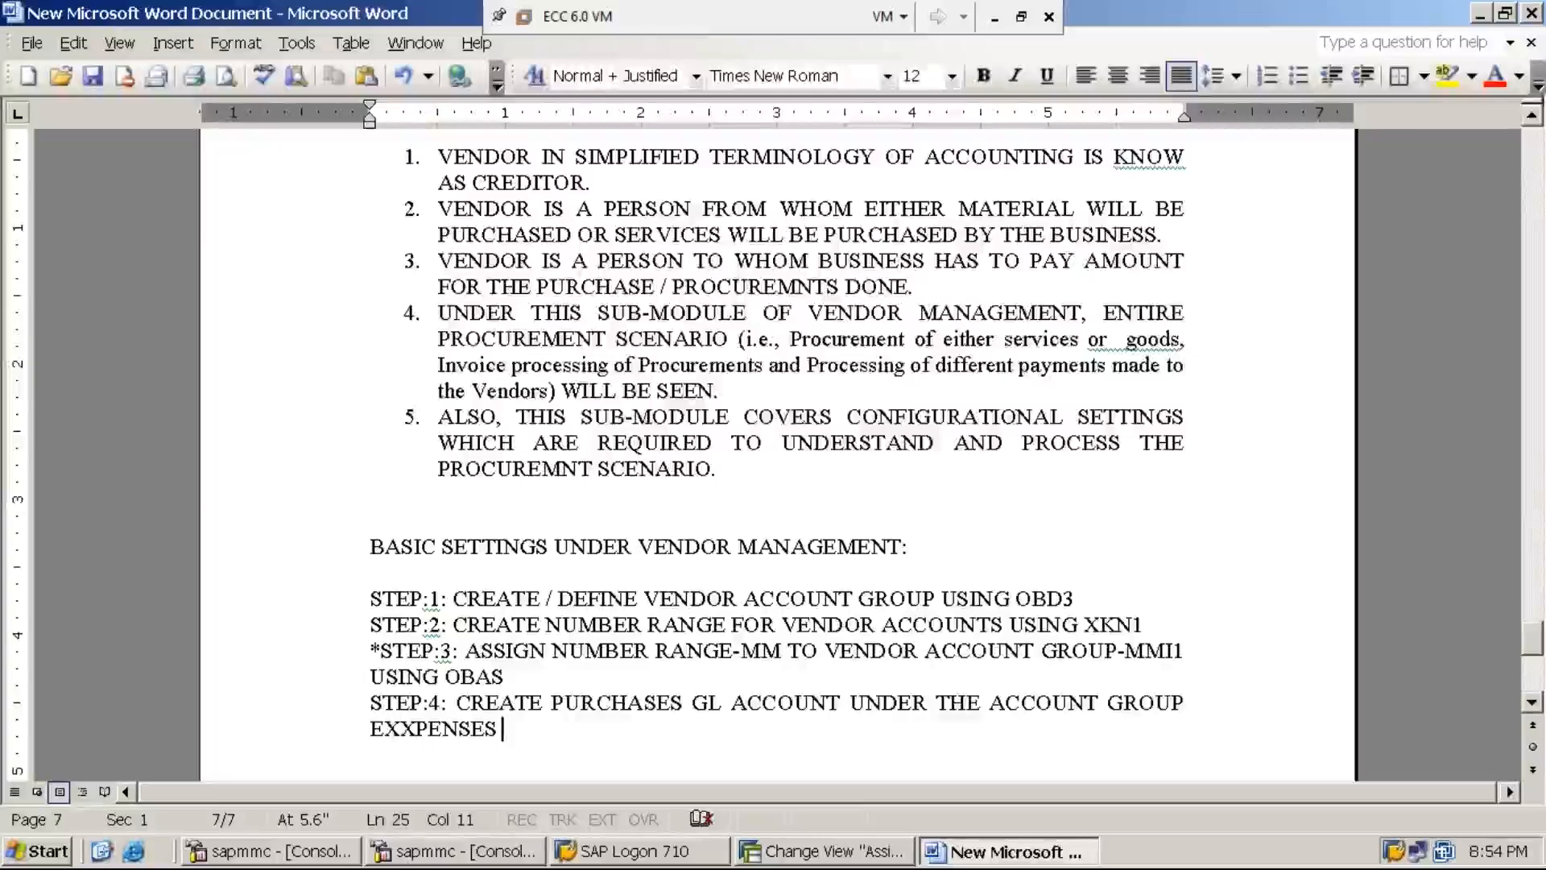
{"action": "key", "text": "Left"}
{"action": "key", "text": "Left"}
{"action": "key", "text": "Left"}
{"action": "key", "text": "Left"}
{"action": "key", "text": "Left"}
{"action": "key", "text": "Left"}
{"action": "key", "text": "Left"}
{"action": "key", "text": "BackSpace"}
{"action": "key", "text": "End"}
{"action": "type", "text": "U"}
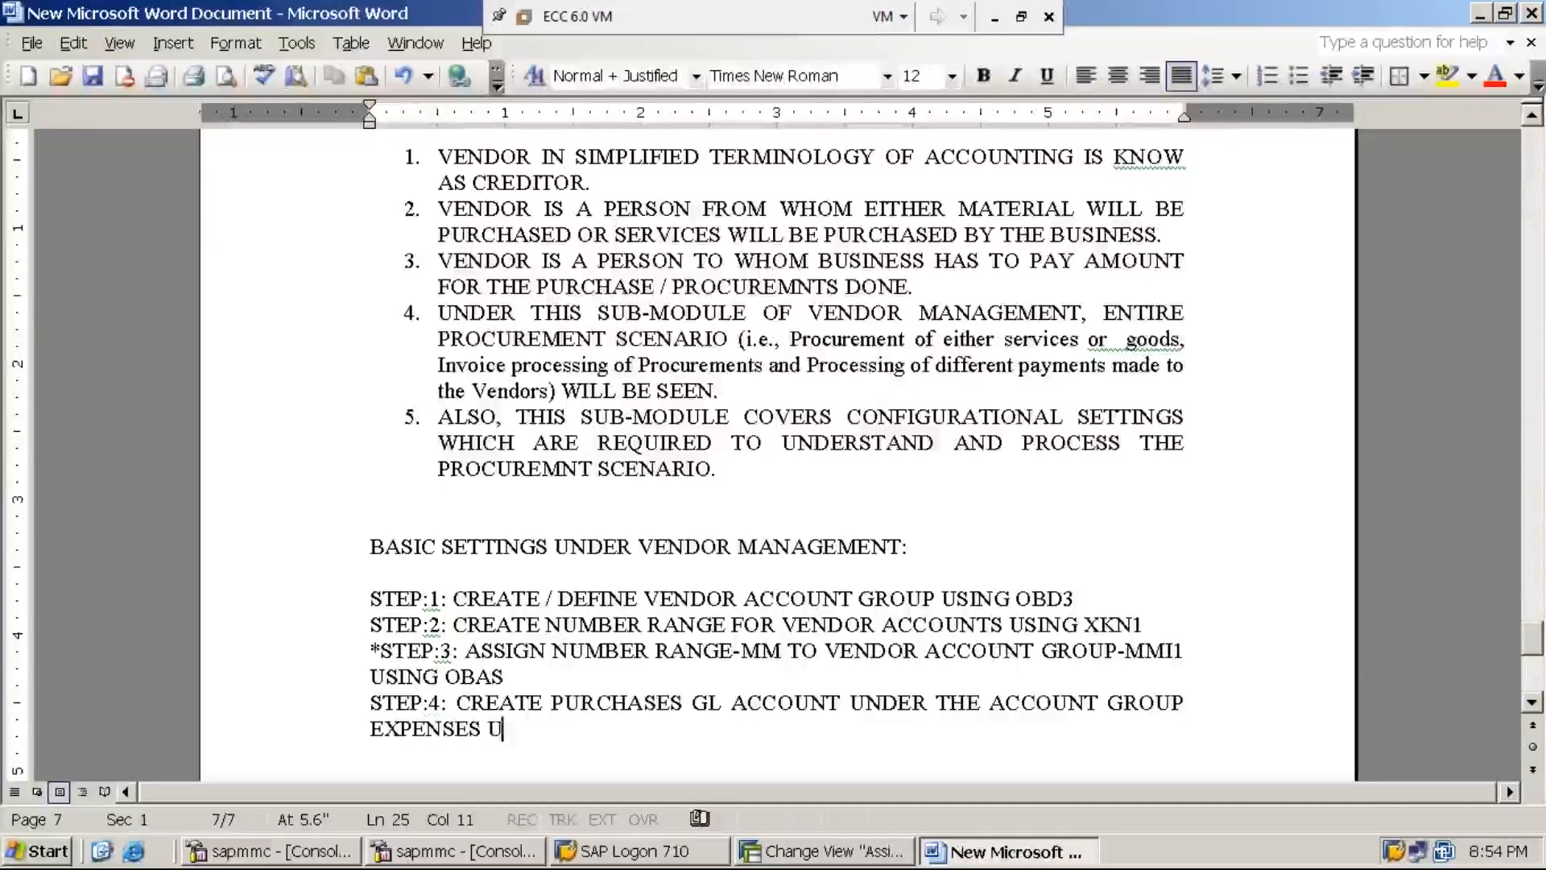
{"action": "type", "text": "SING"}
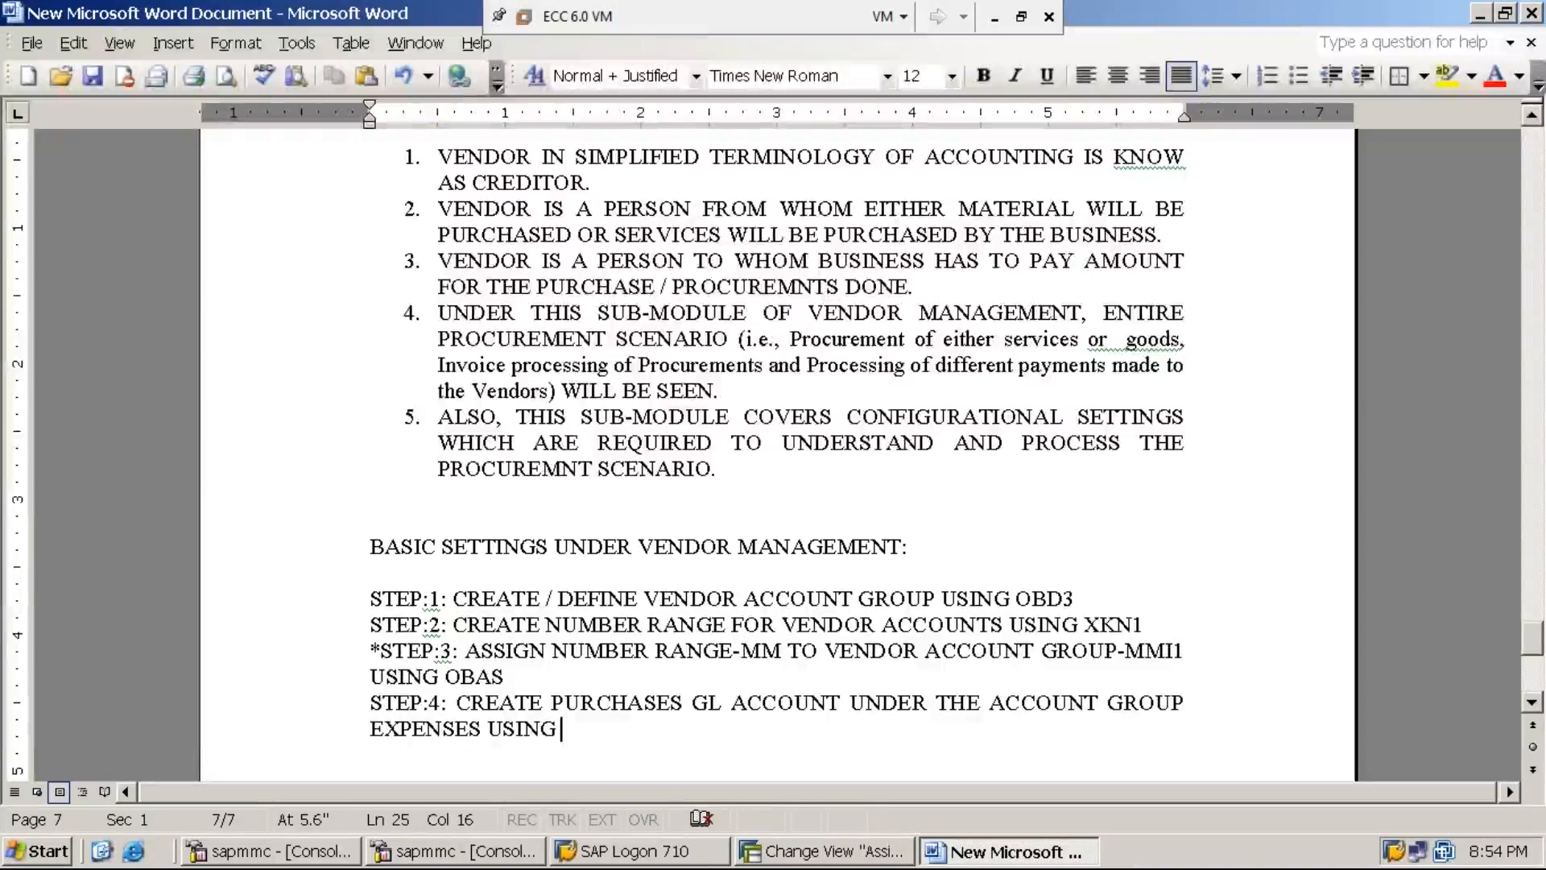
{"action": "type", "text": "FS00"}
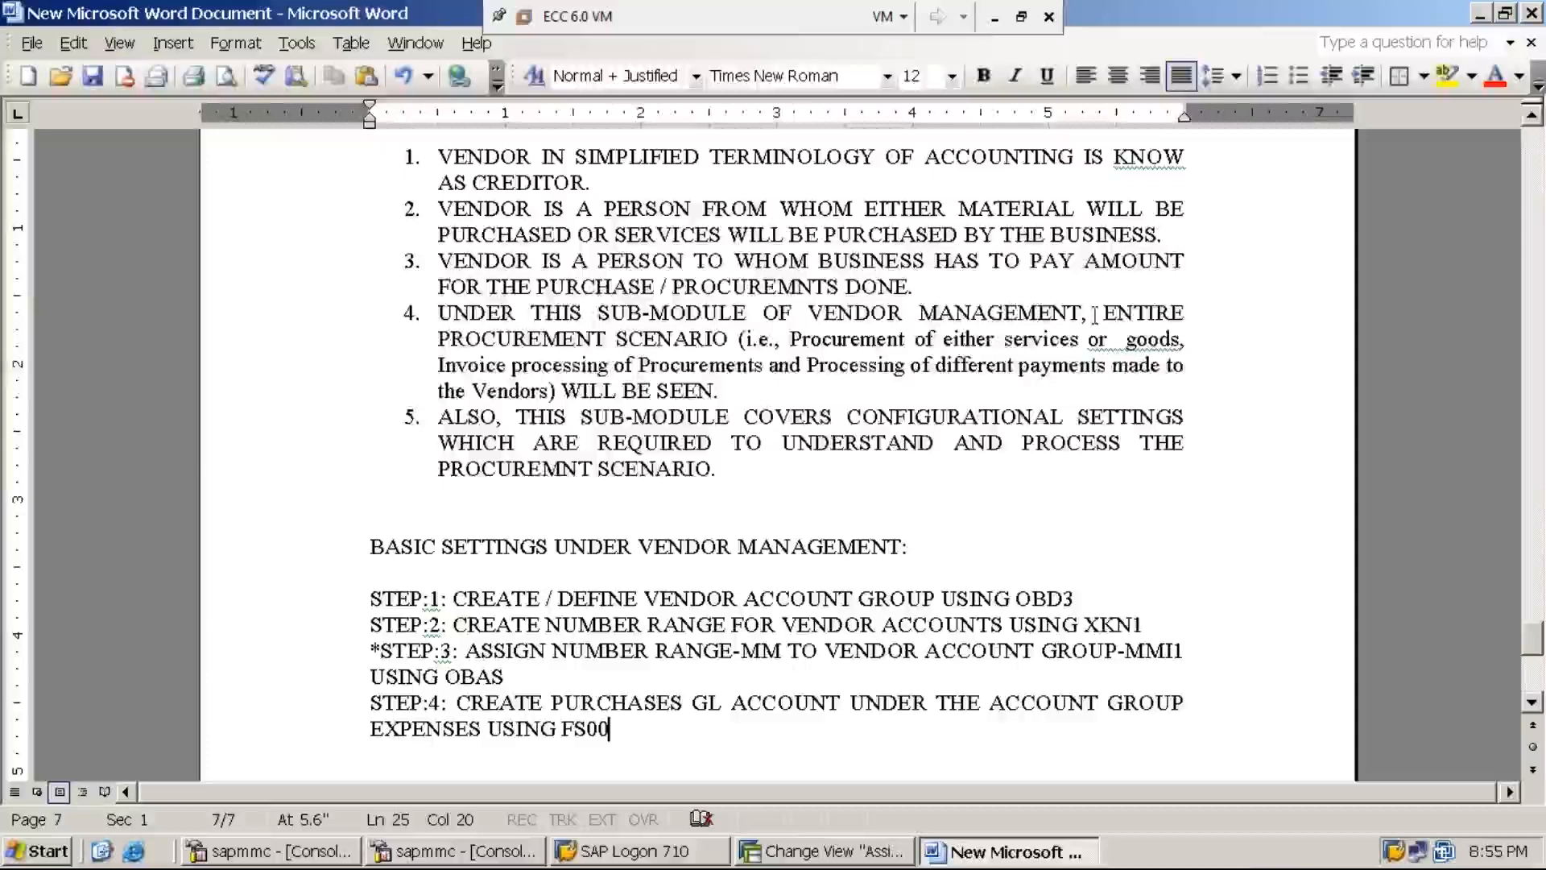
{"action": "left_click", "coordinate": [995, 18]}
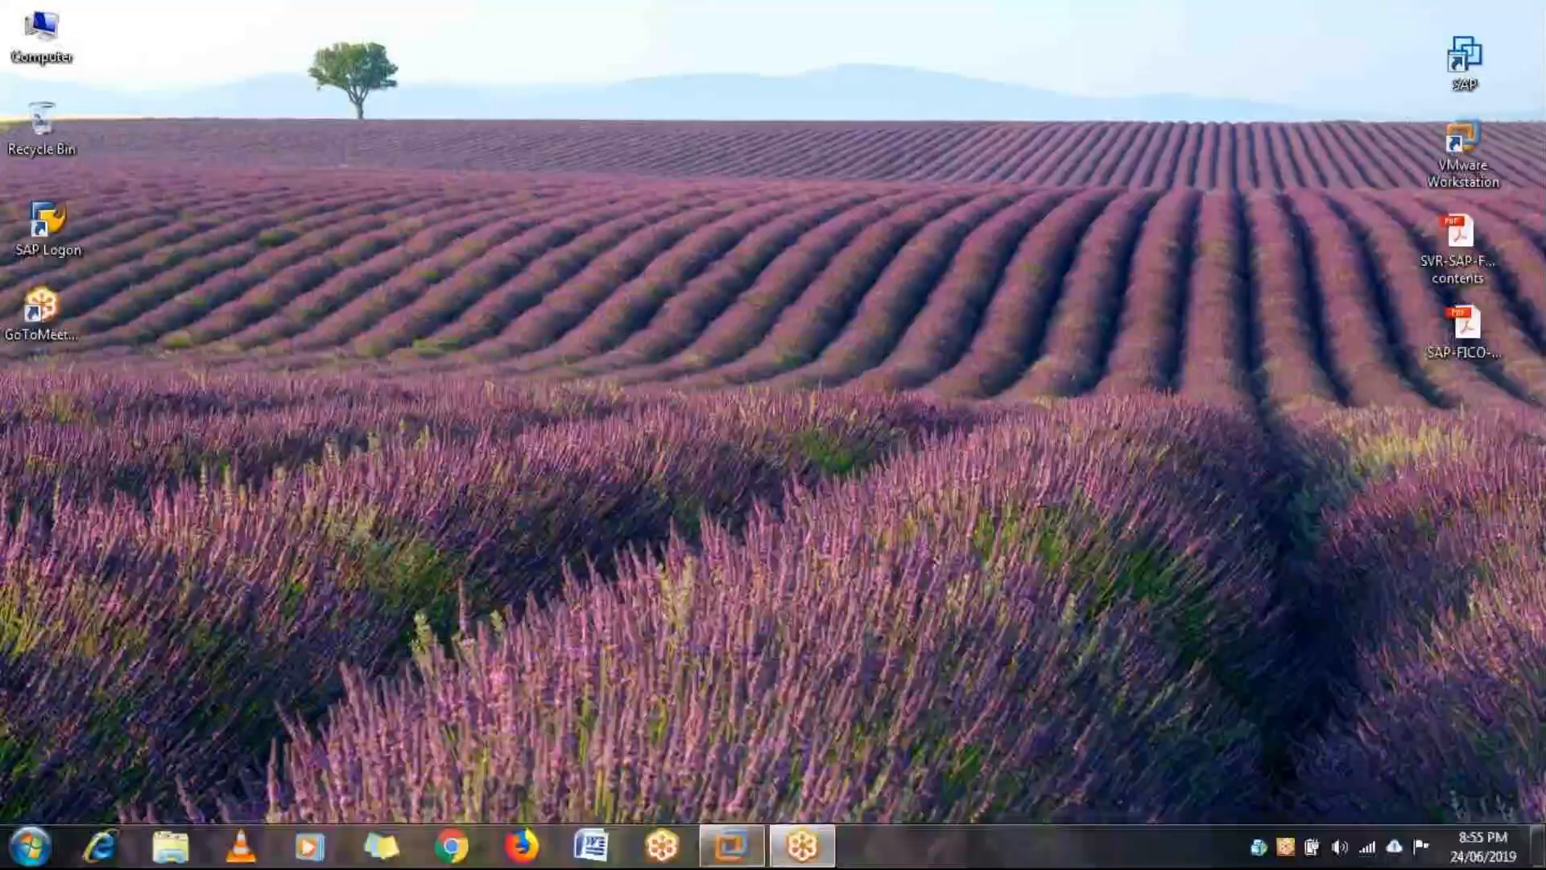
- Restore the SAP window, run FS00, and expand the EXPENSES group in the account tree
{"action": "left_click", "coordinate": [731, 846]}
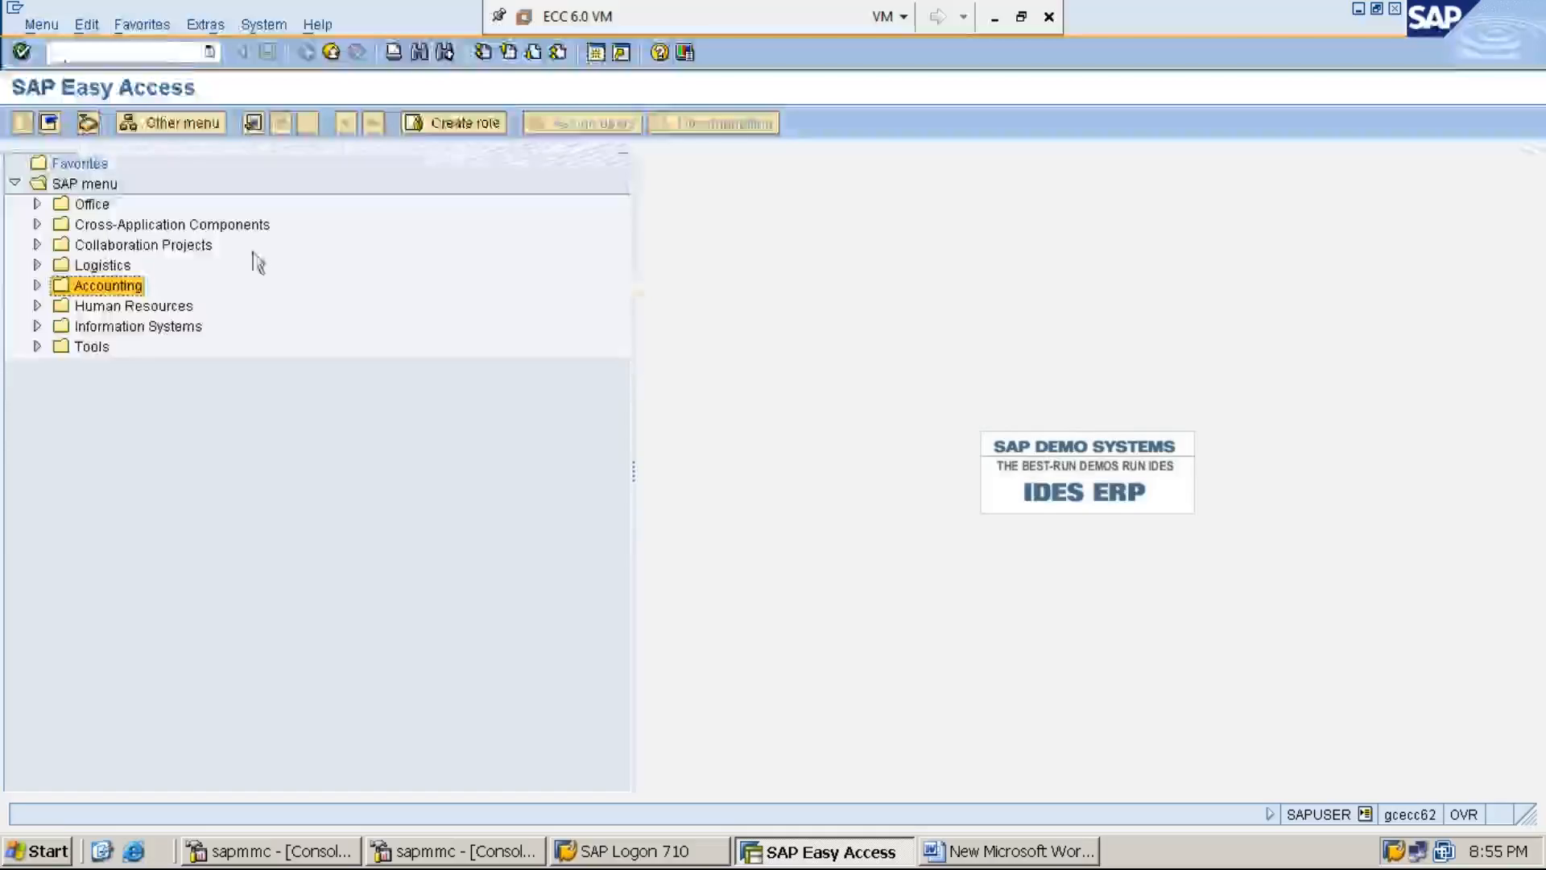
{"action": "left_click", "coordinate": [186, 55]}
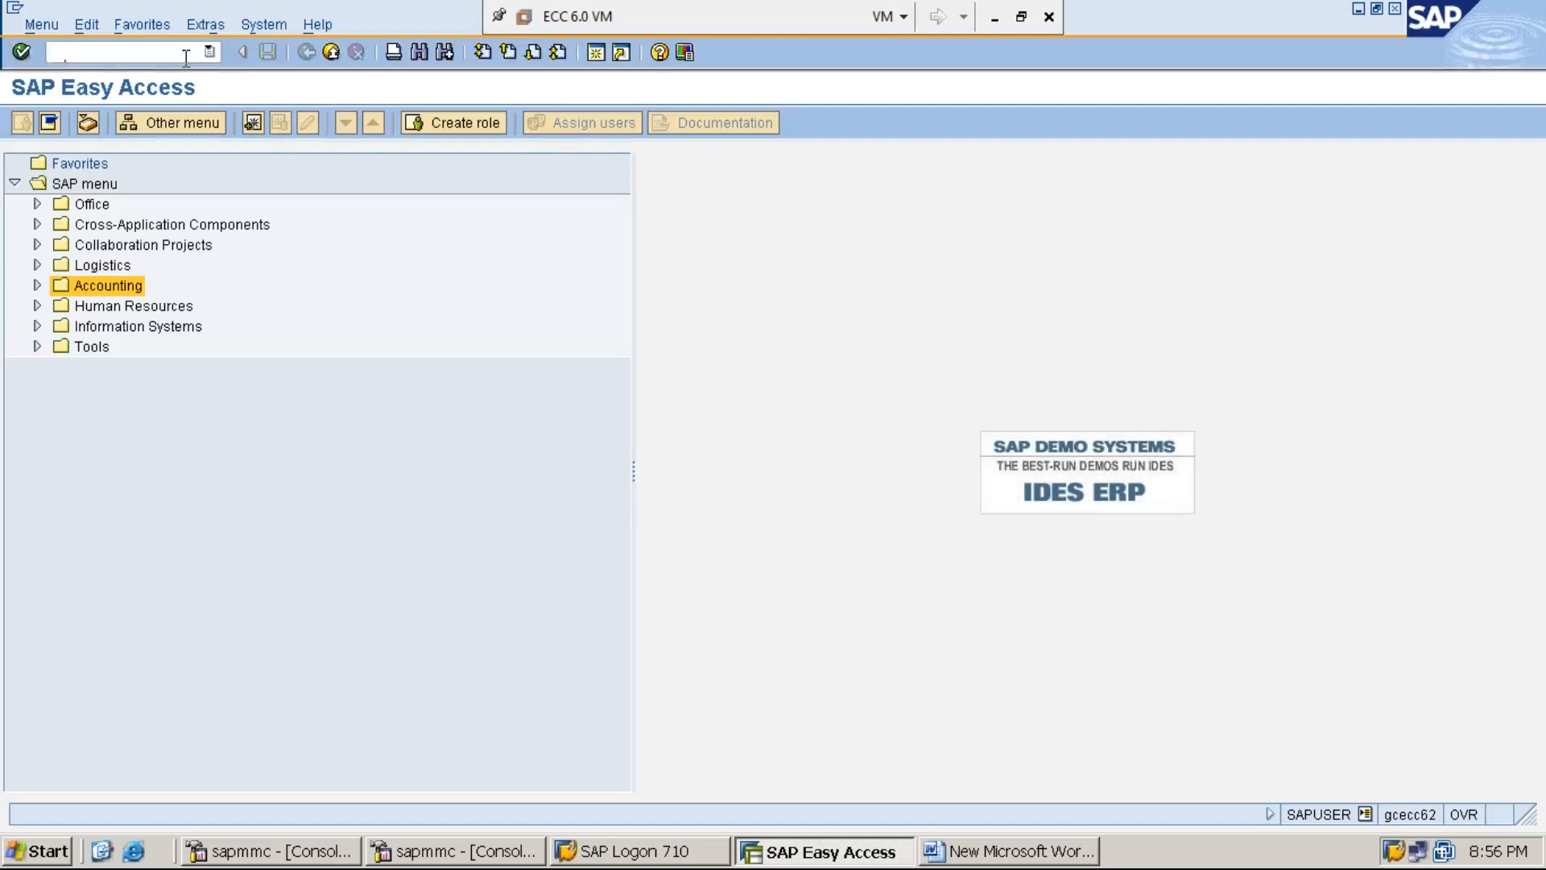
{"action": "type", "text": "FS00"}
{"action": "key", "text": "Return"}
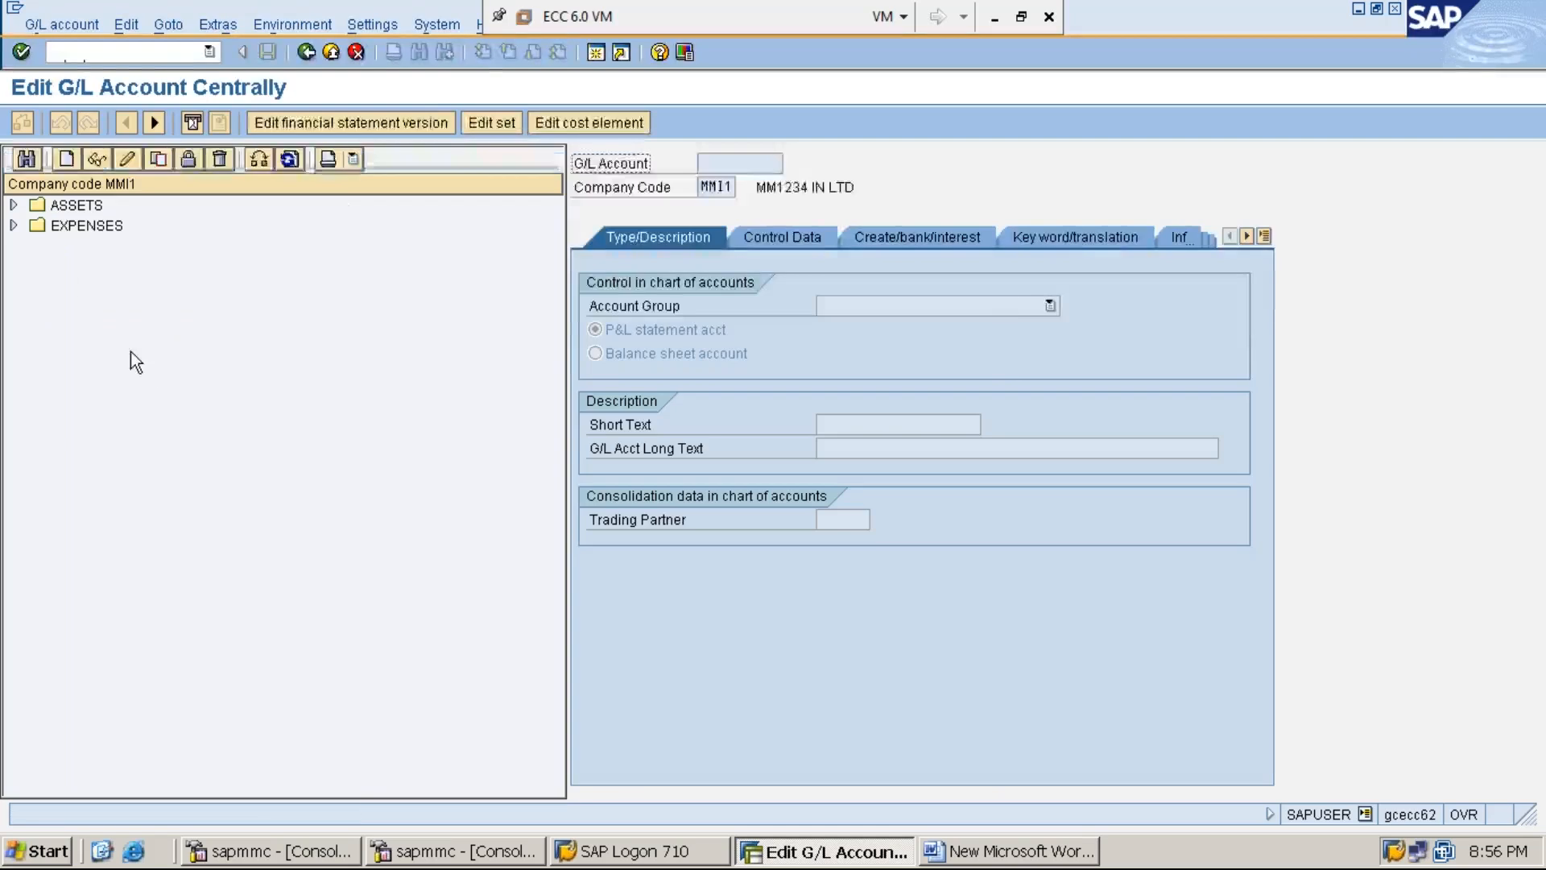
{"action": "left_click", "coordinate": [13, 226]}
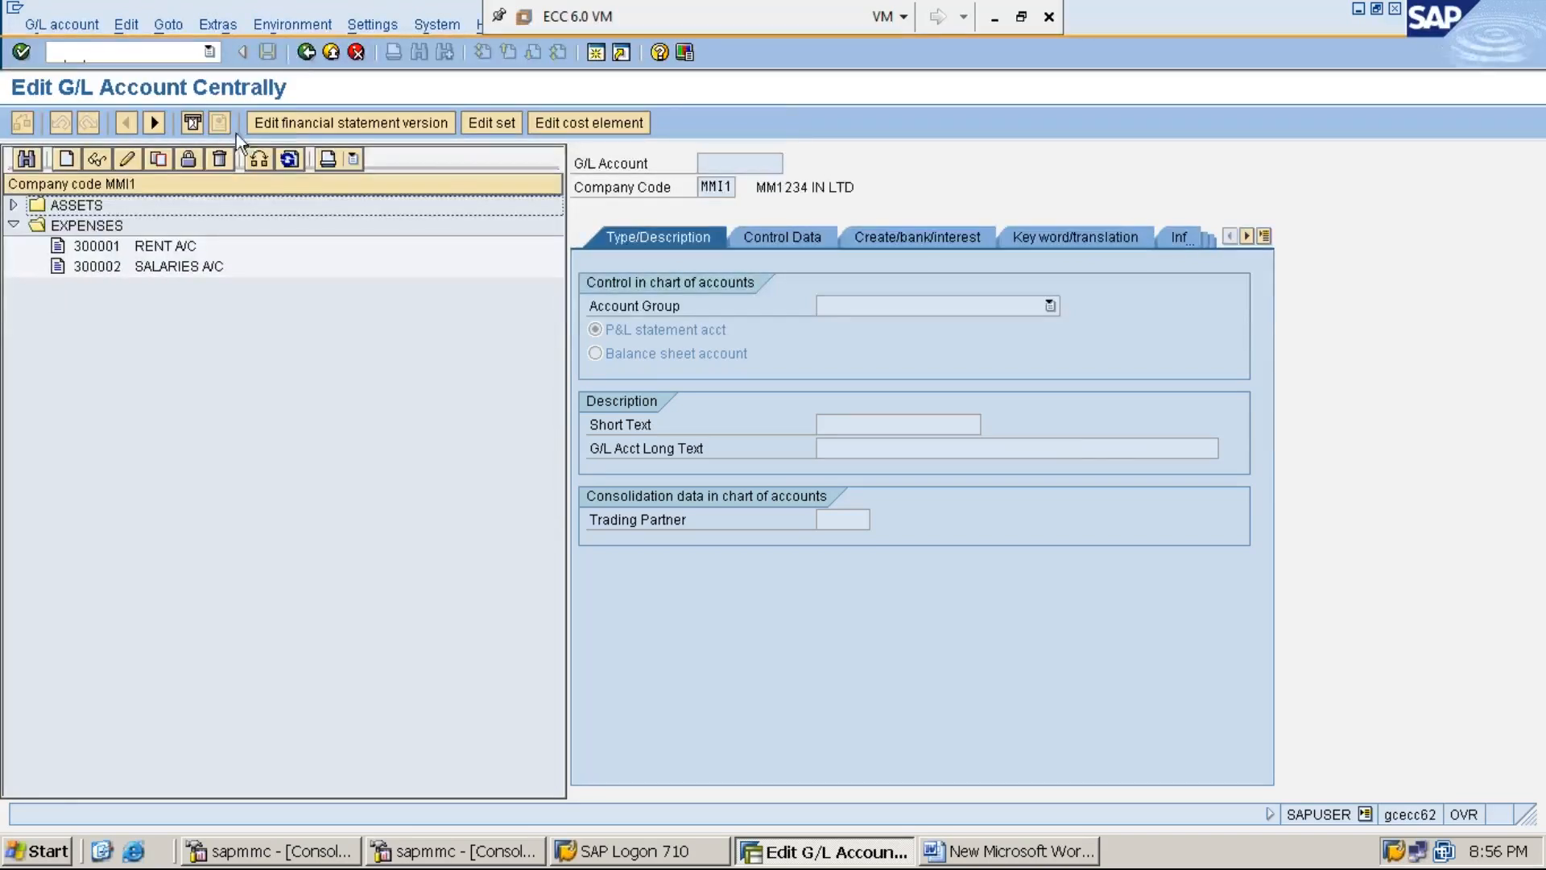
- Rerun FS00 from Easy Access and expand EXPENSES to show 300001 RENT A/C and 300002 SALARIES A/C
{"action": "left_click", "coordinate": [306, 54]}
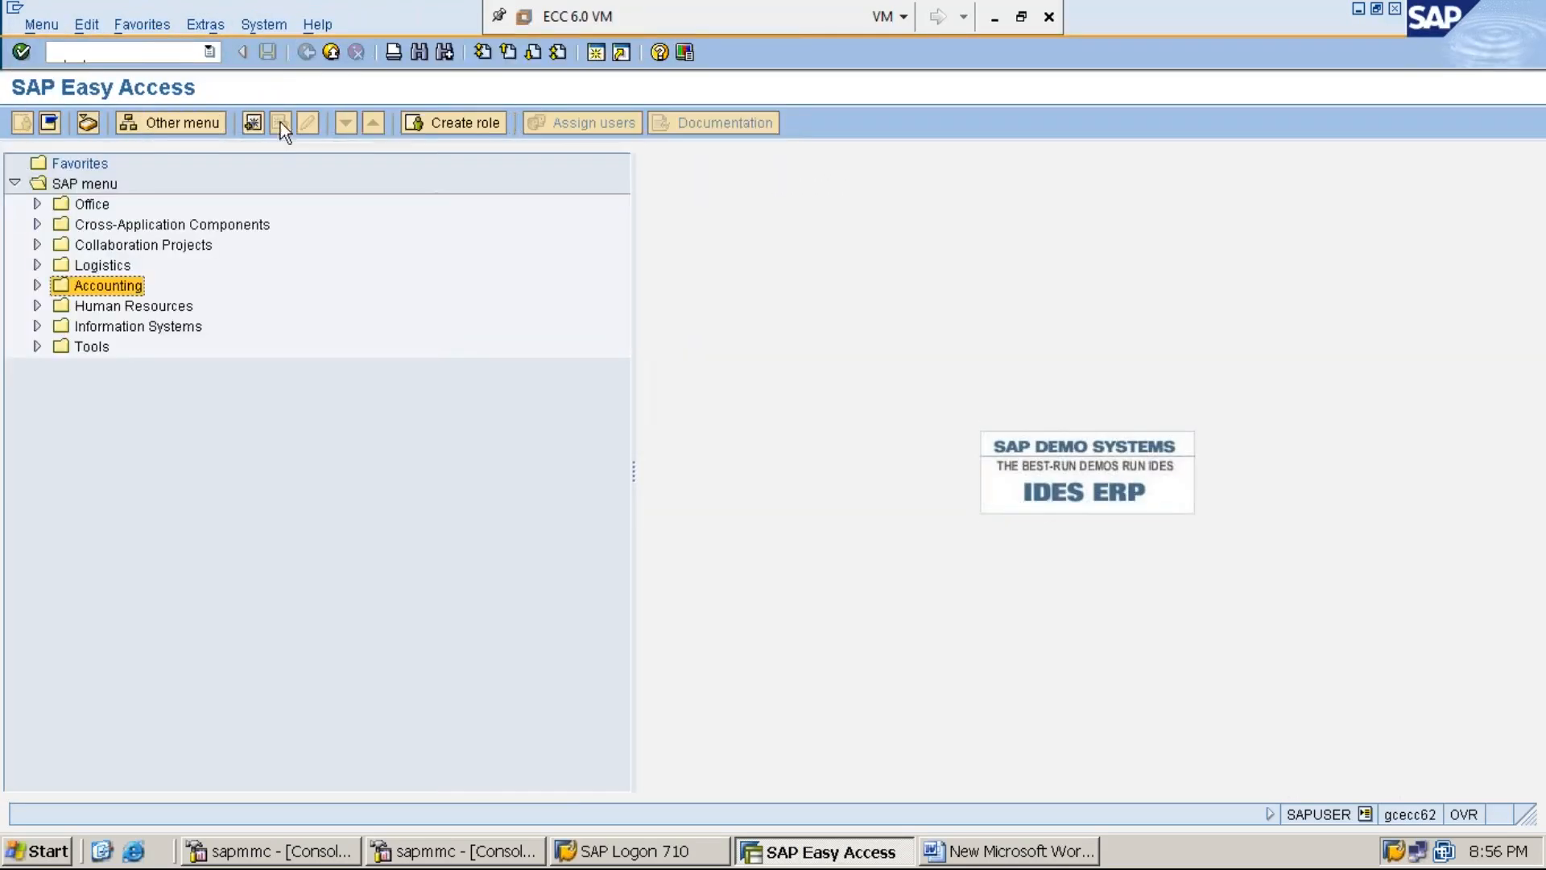
{"action": "left_click", "coordinate": [148, 54]}
{"action": "type", "text": "FS00"}
{"action": "key", "text": "Return"}
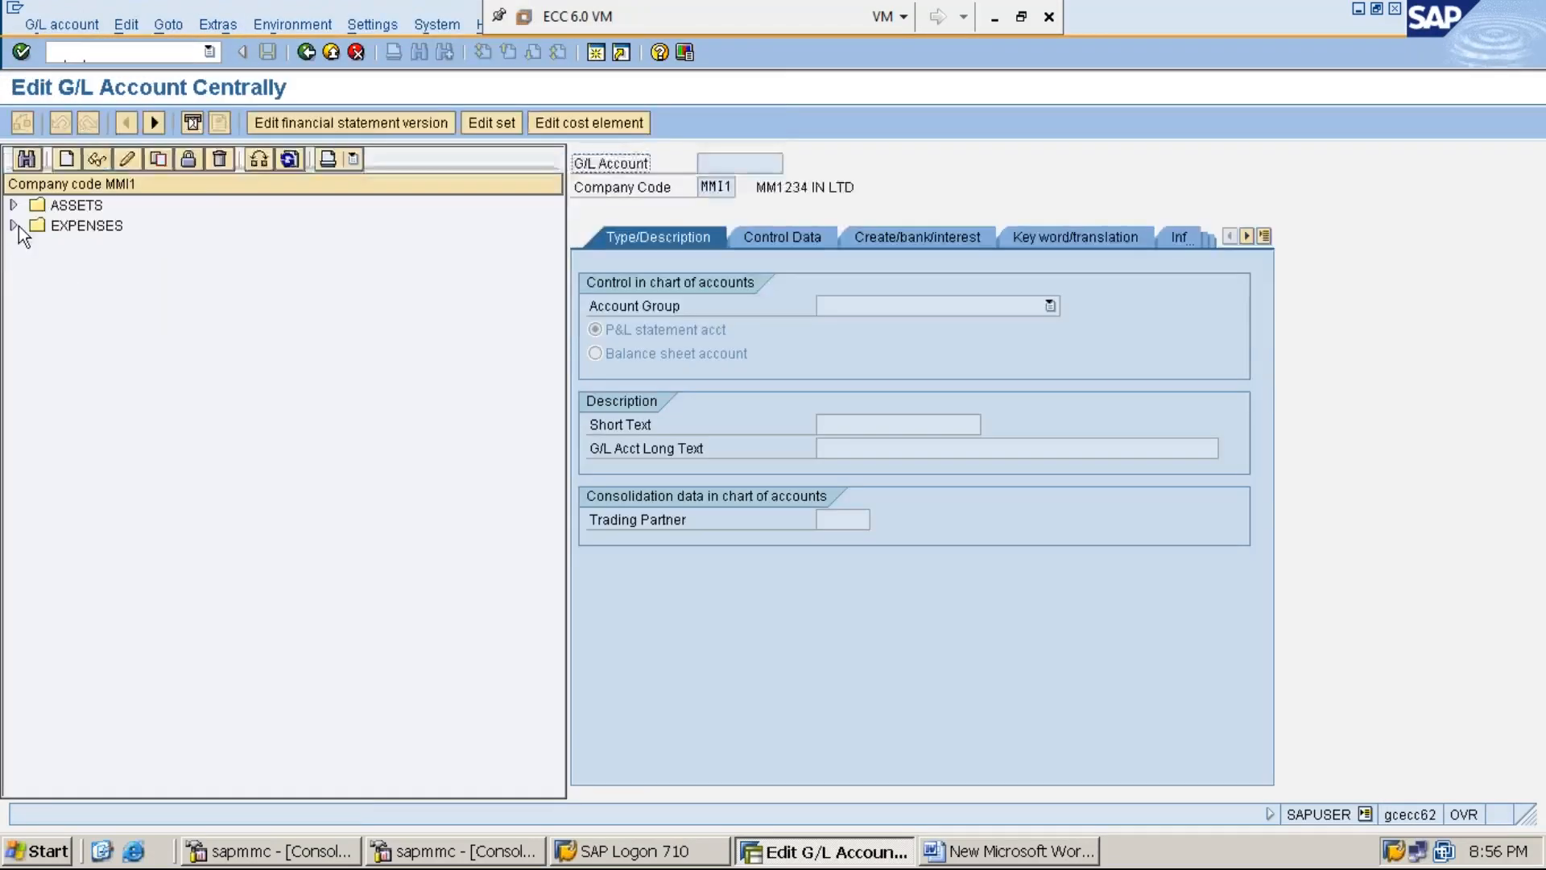
{"action": "left_click", "coordinate": [14, 225]}
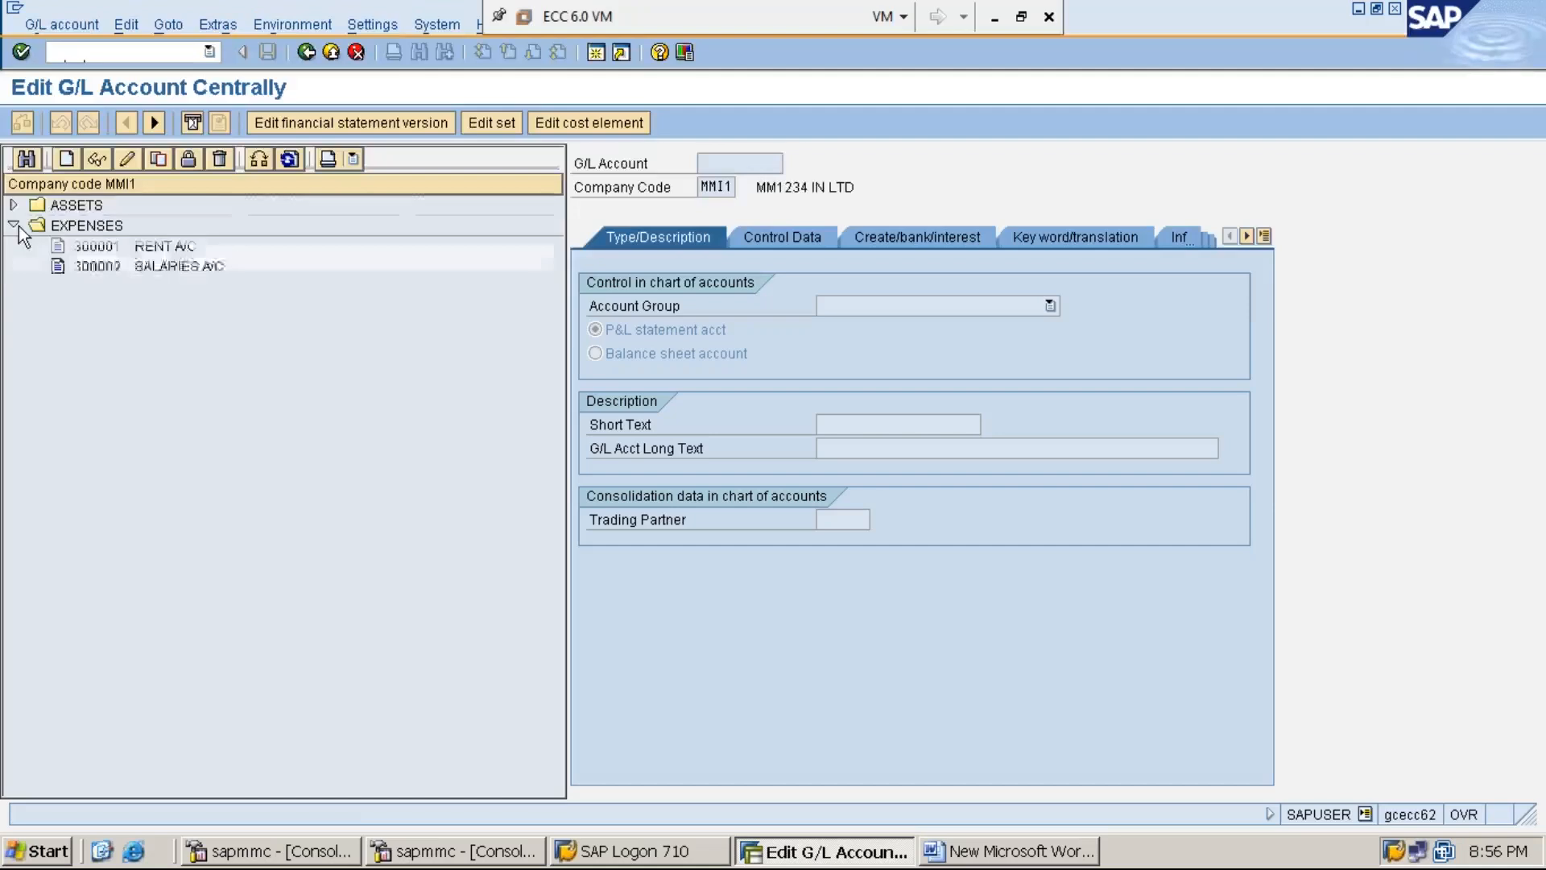
- Create new G/L account 300003 for company code MMI1, choosing the number from the suggestions
{"action": "left_click", "coordinate": [68, 160]}
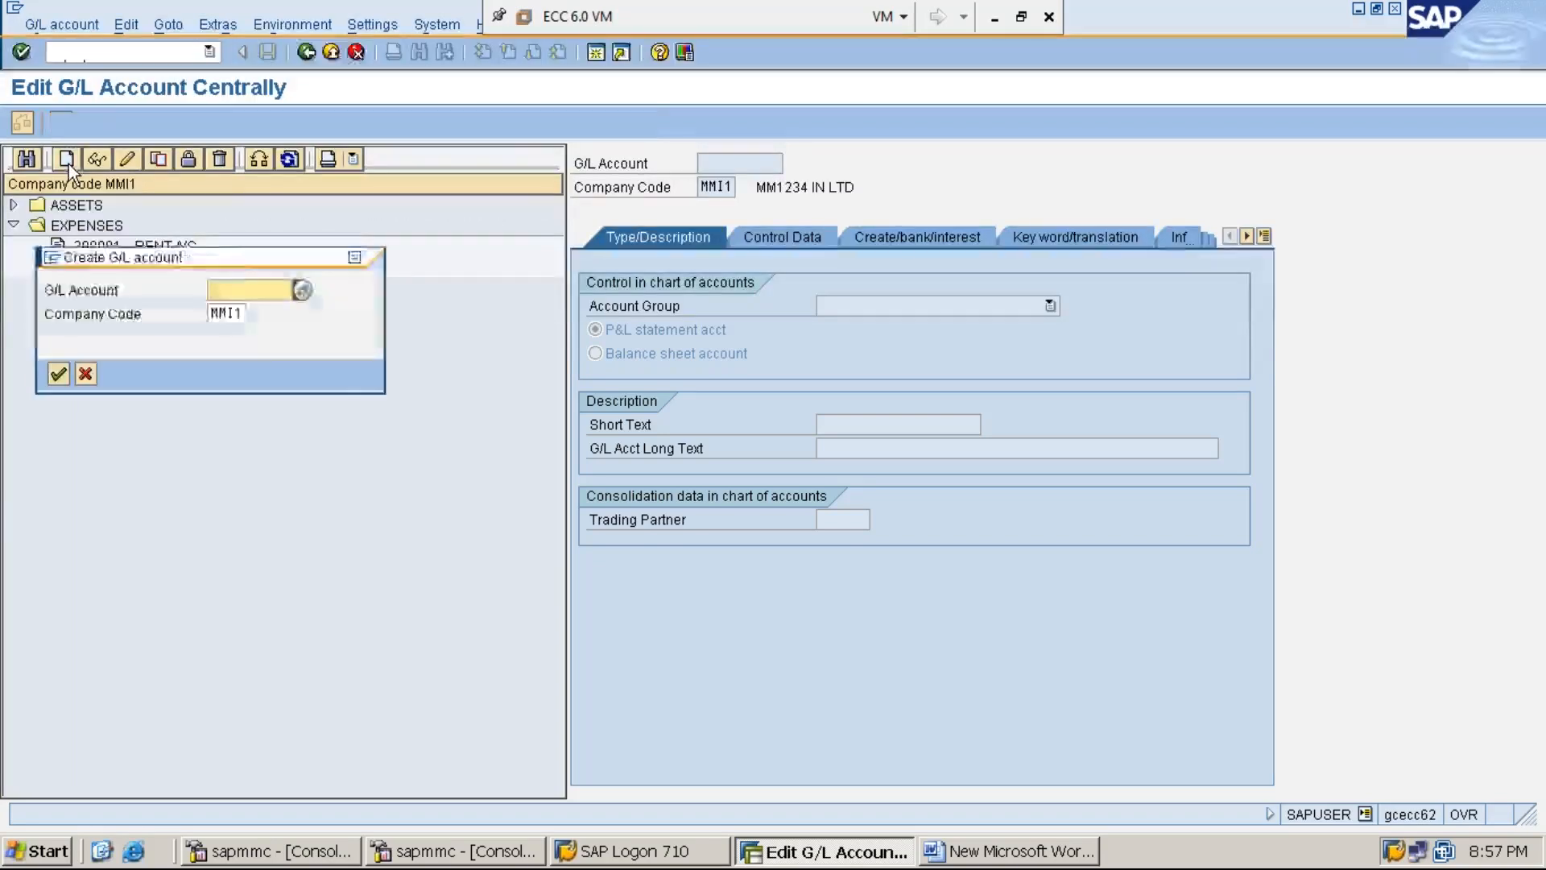
{"action": "left_click_drag", "start_coordinate": [231, 253], "coordinate": [345, 362]}
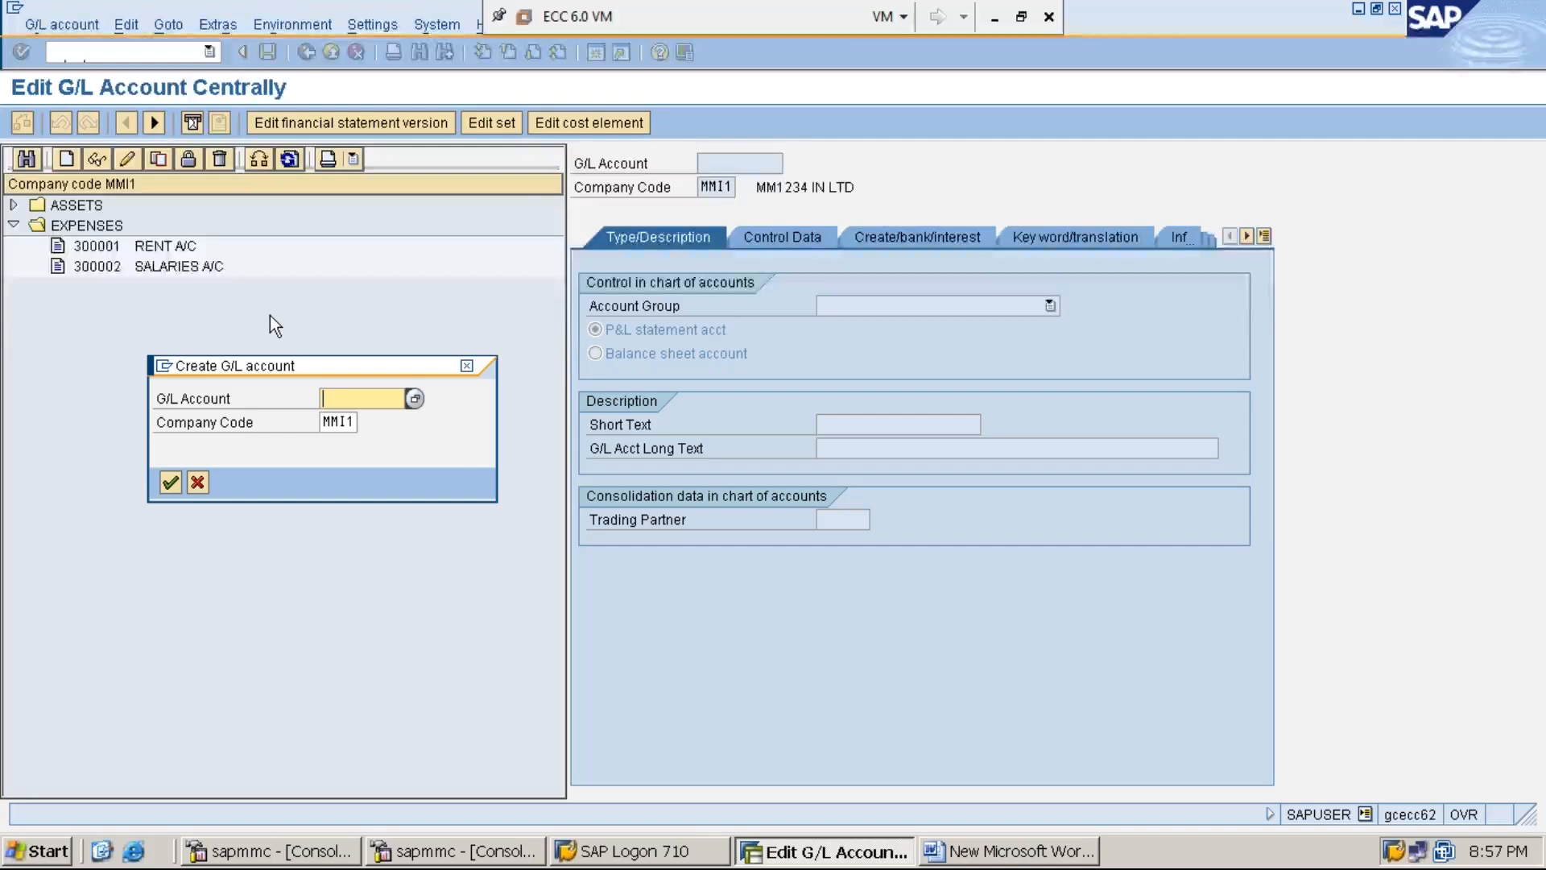
{"action": "type", "text": "3"}
{"action": "key", "text": "Down"}
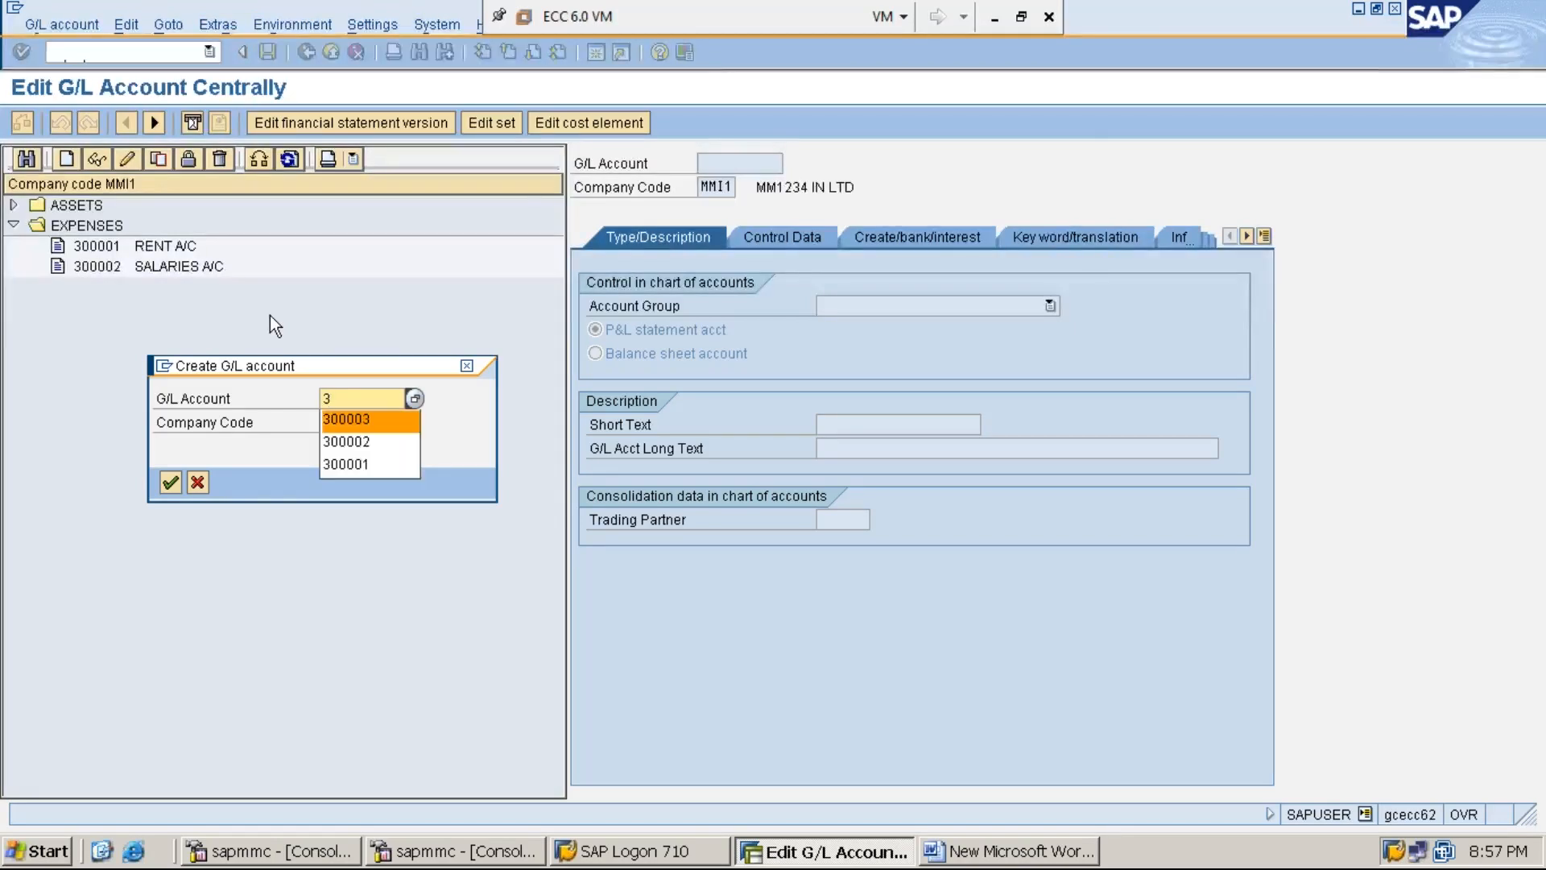
{"action": "key", "text": "Return"}
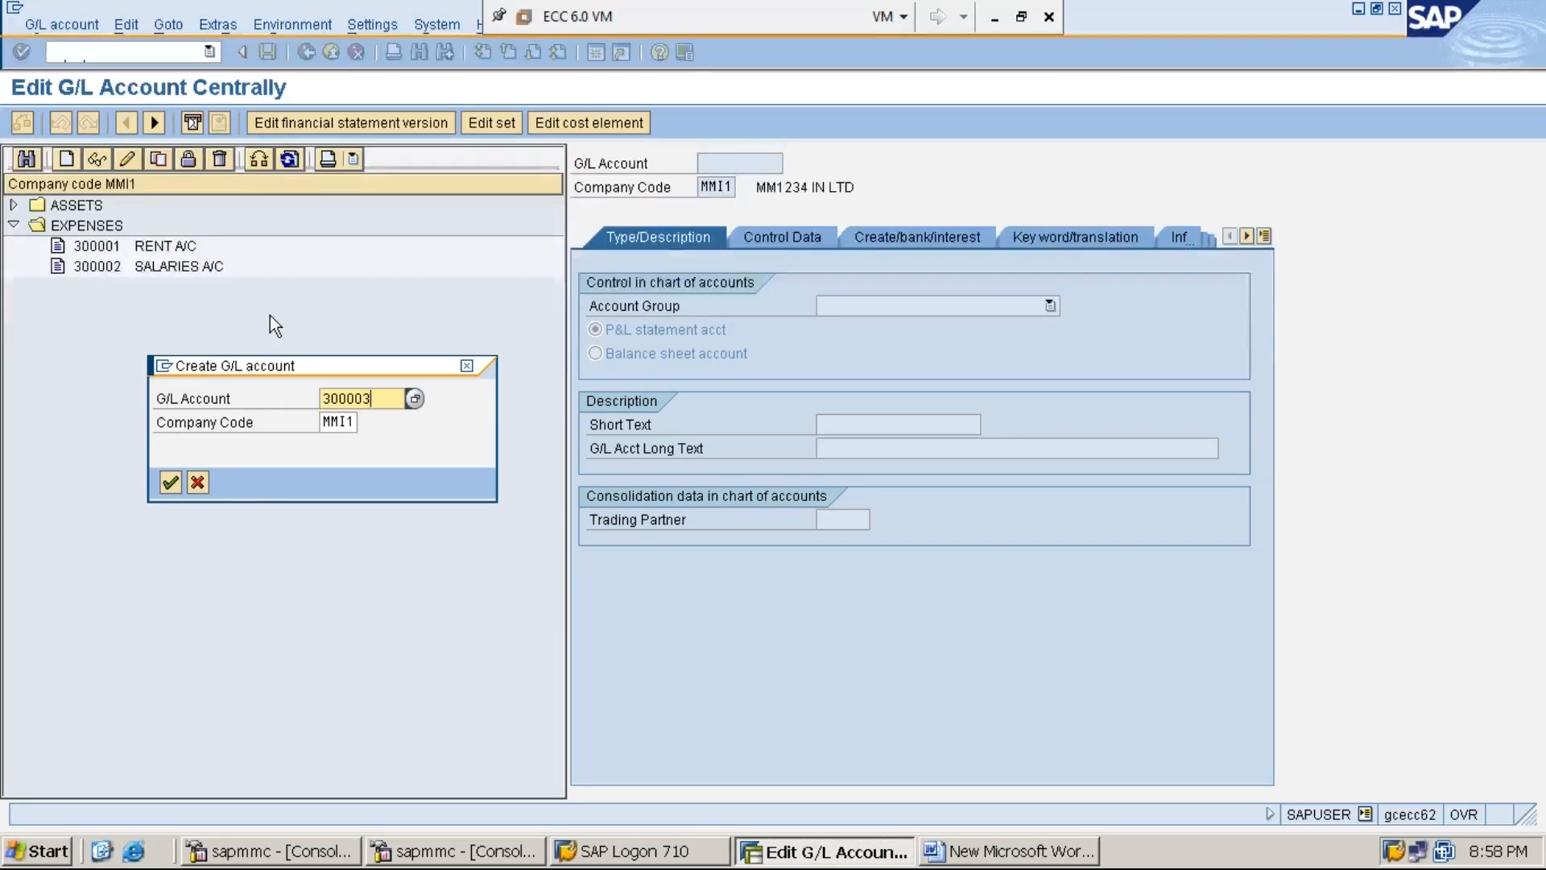
{"action": "key", "text": "Tab"}
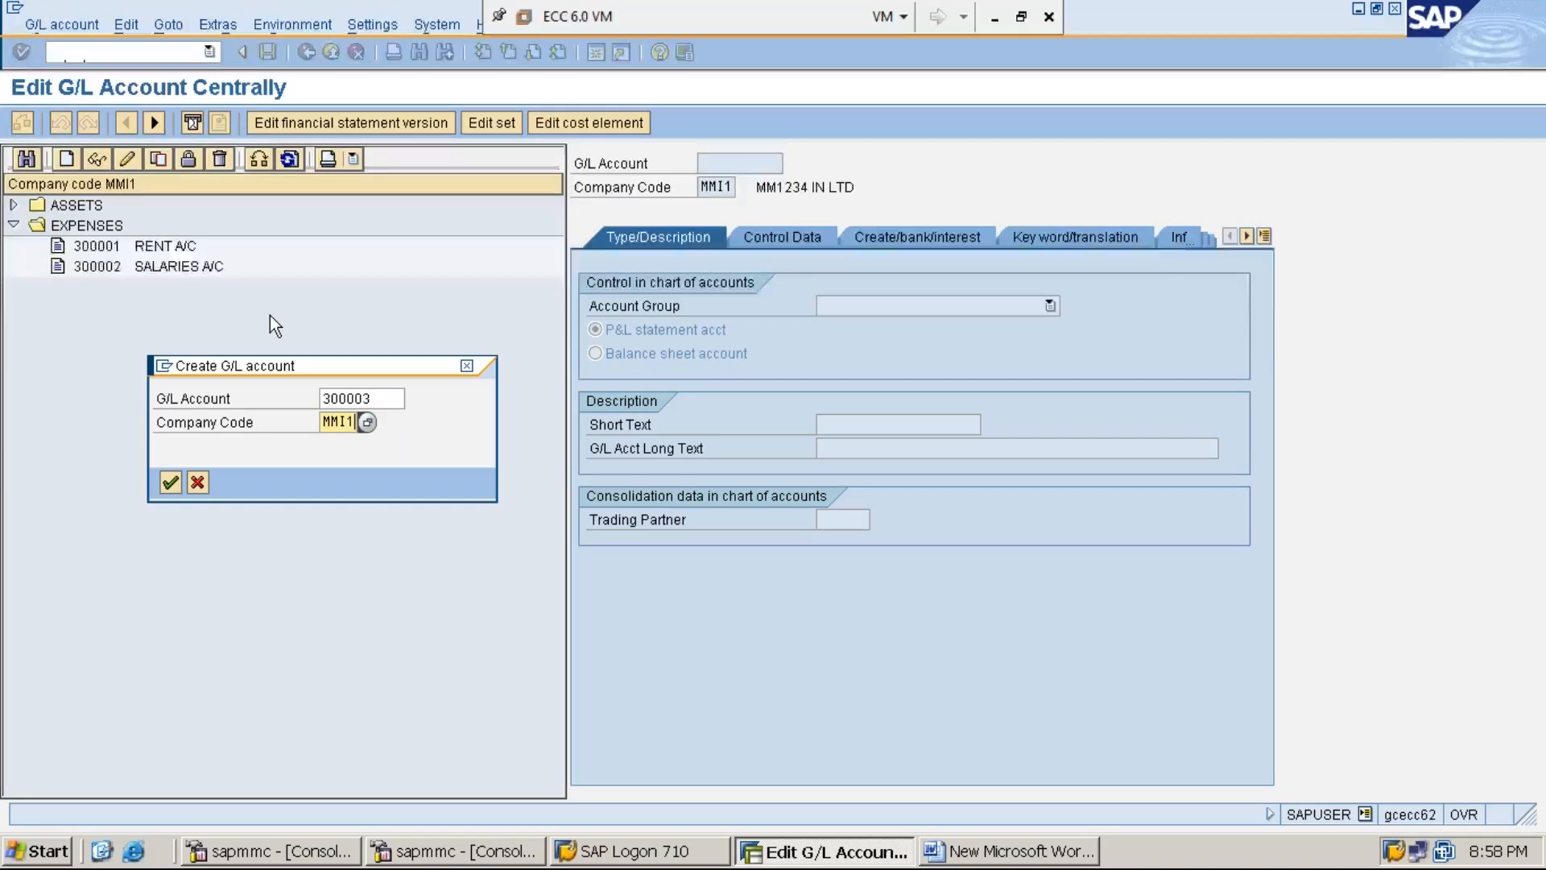
{"action": "key", "text": "Return"}
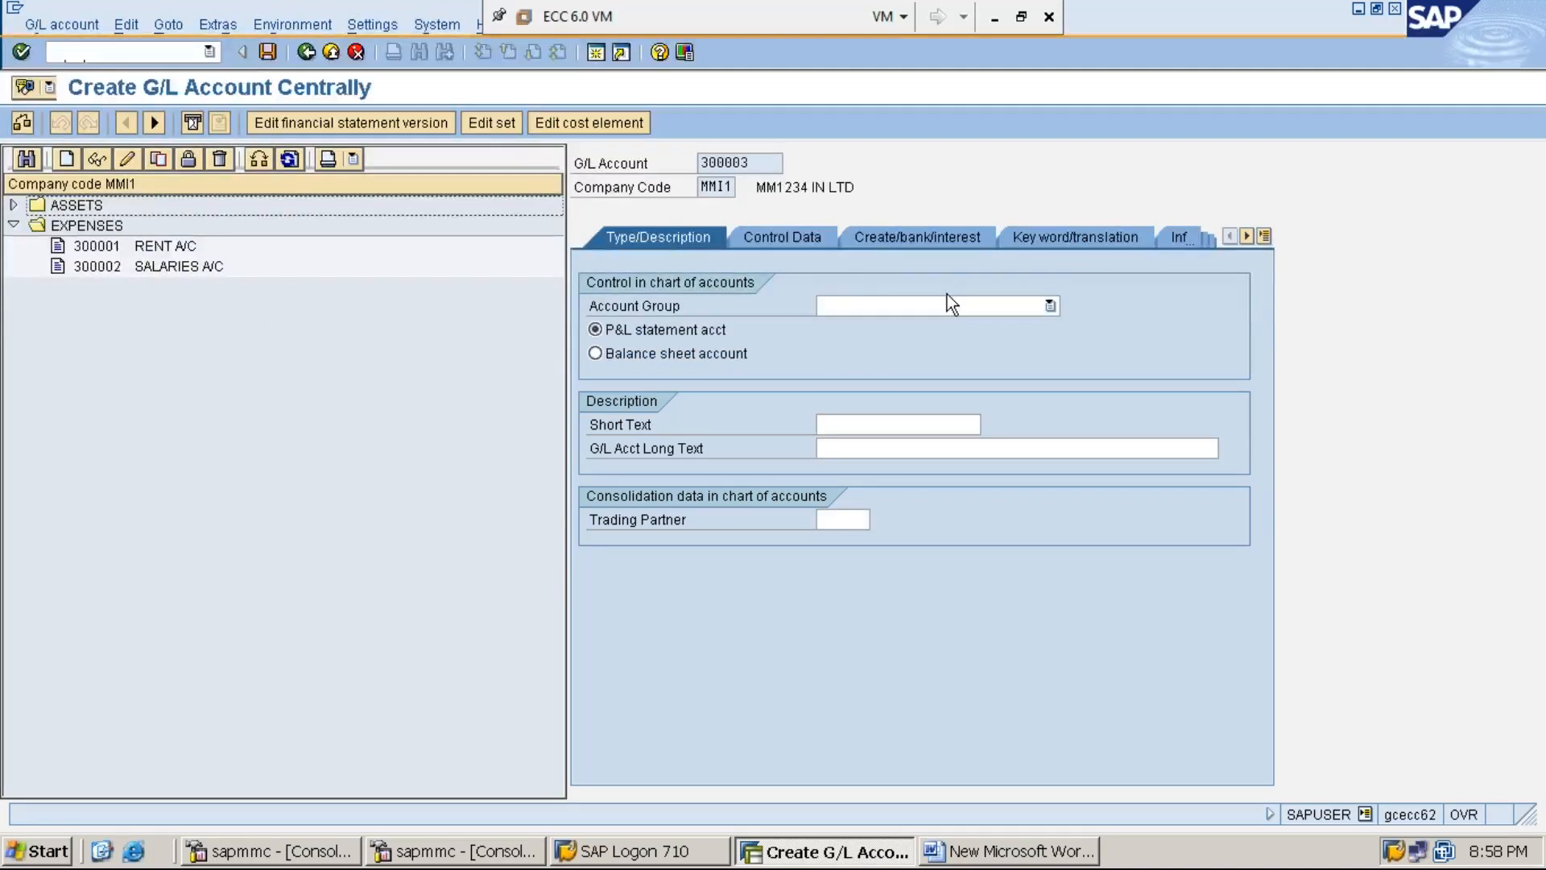
- Give account 300003 account group EXPENSES, short text PURCHASES A/C and long text PURCHASES ACCOUNT
{"action": "left_click", "coordinate": [1051, 306]}
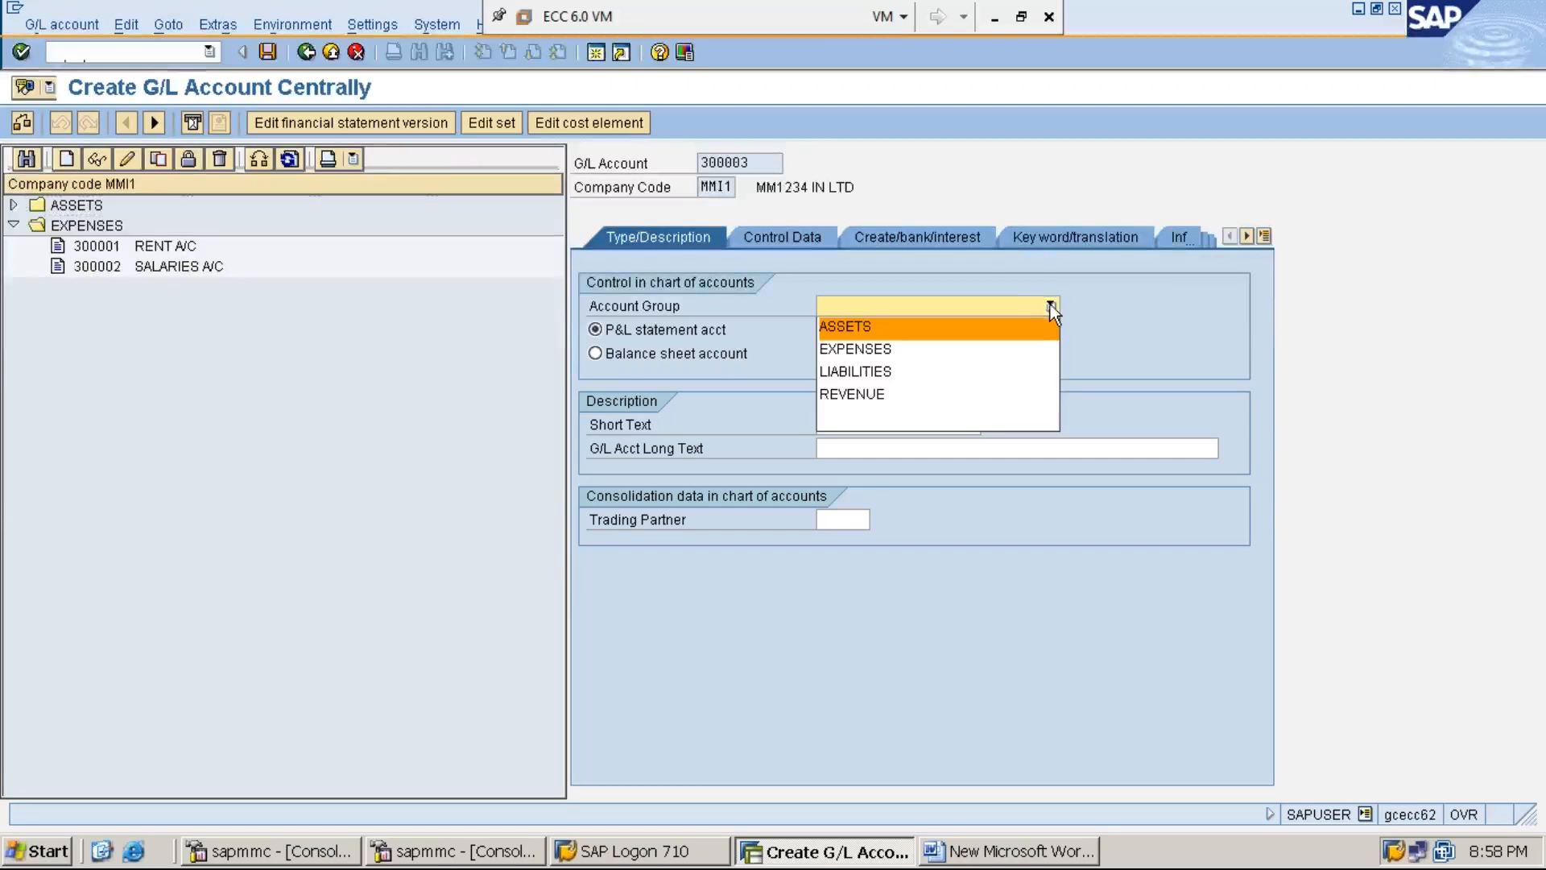
{"action": "left_click", "coordinate": [1036, 351]}
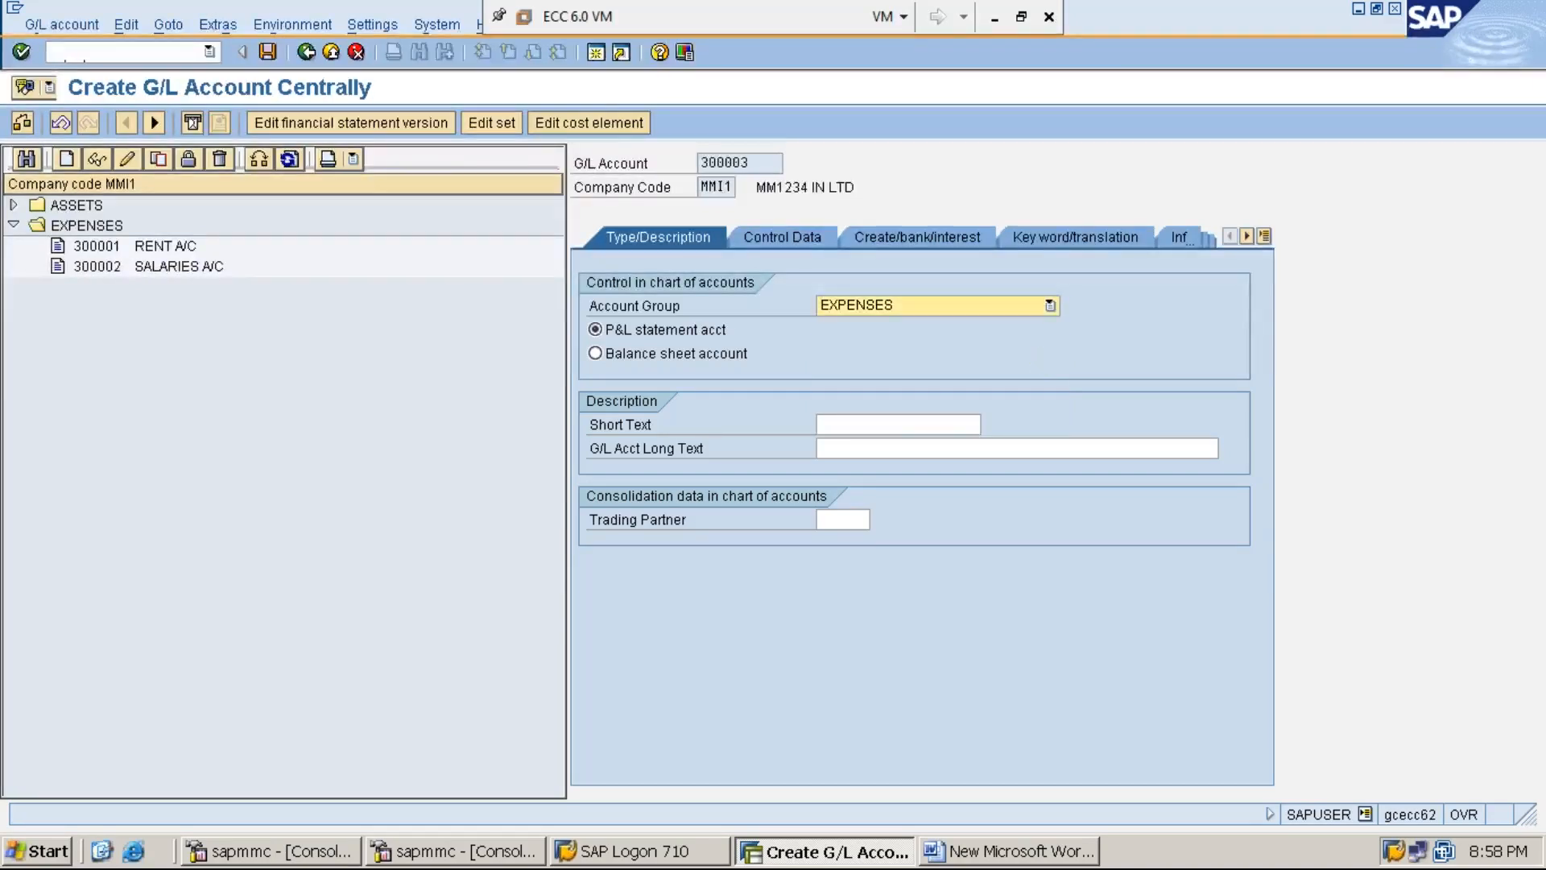
{"action": "left_click", "coordinate": [893, 429]}
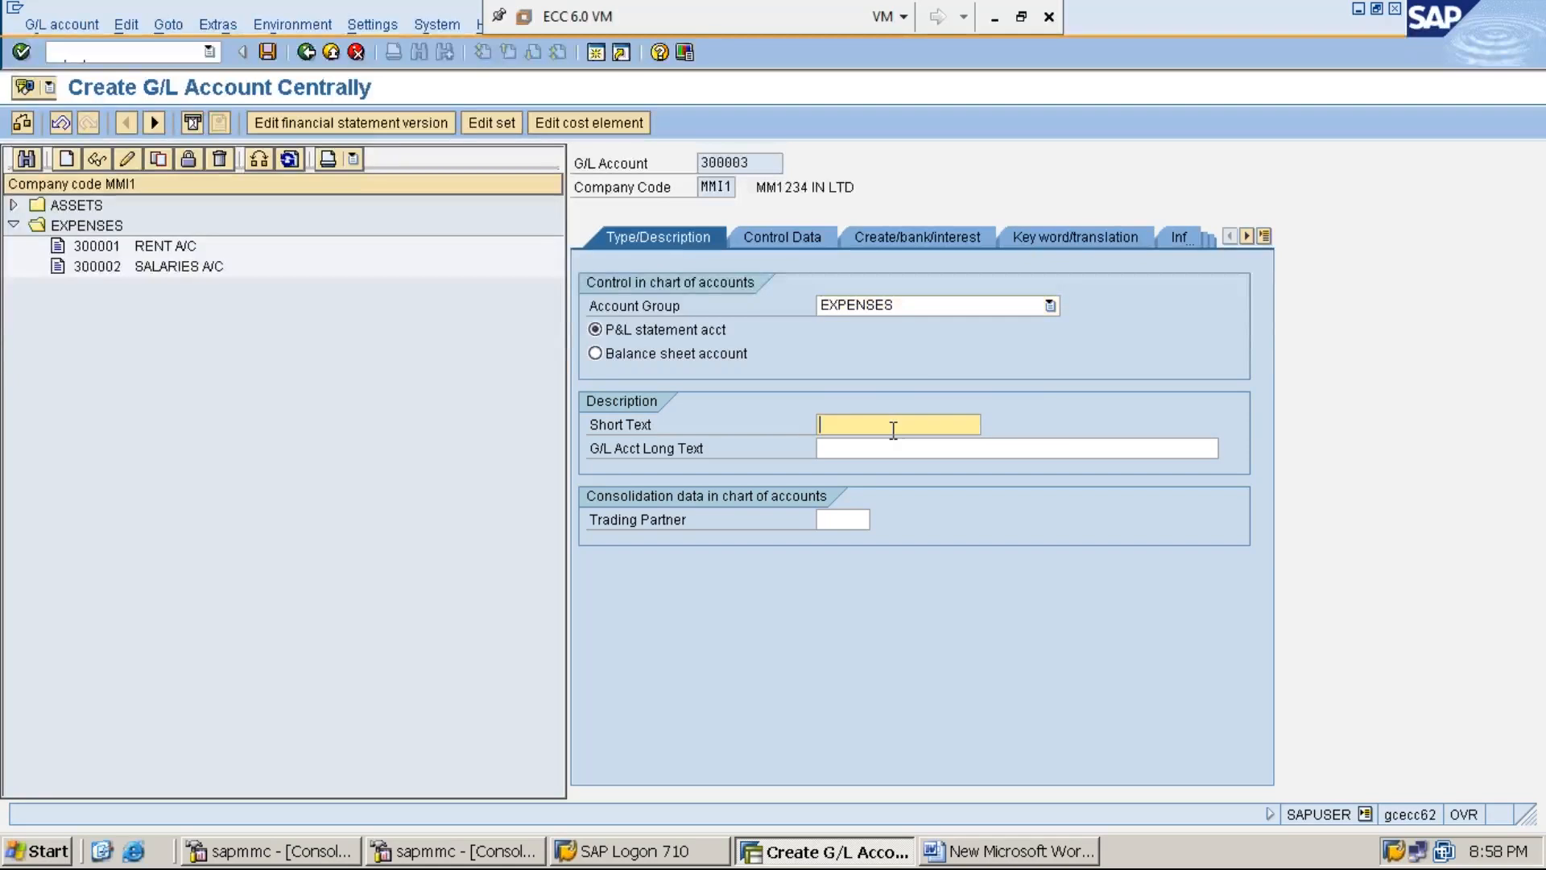
{"action": "type", "text": "PU"}
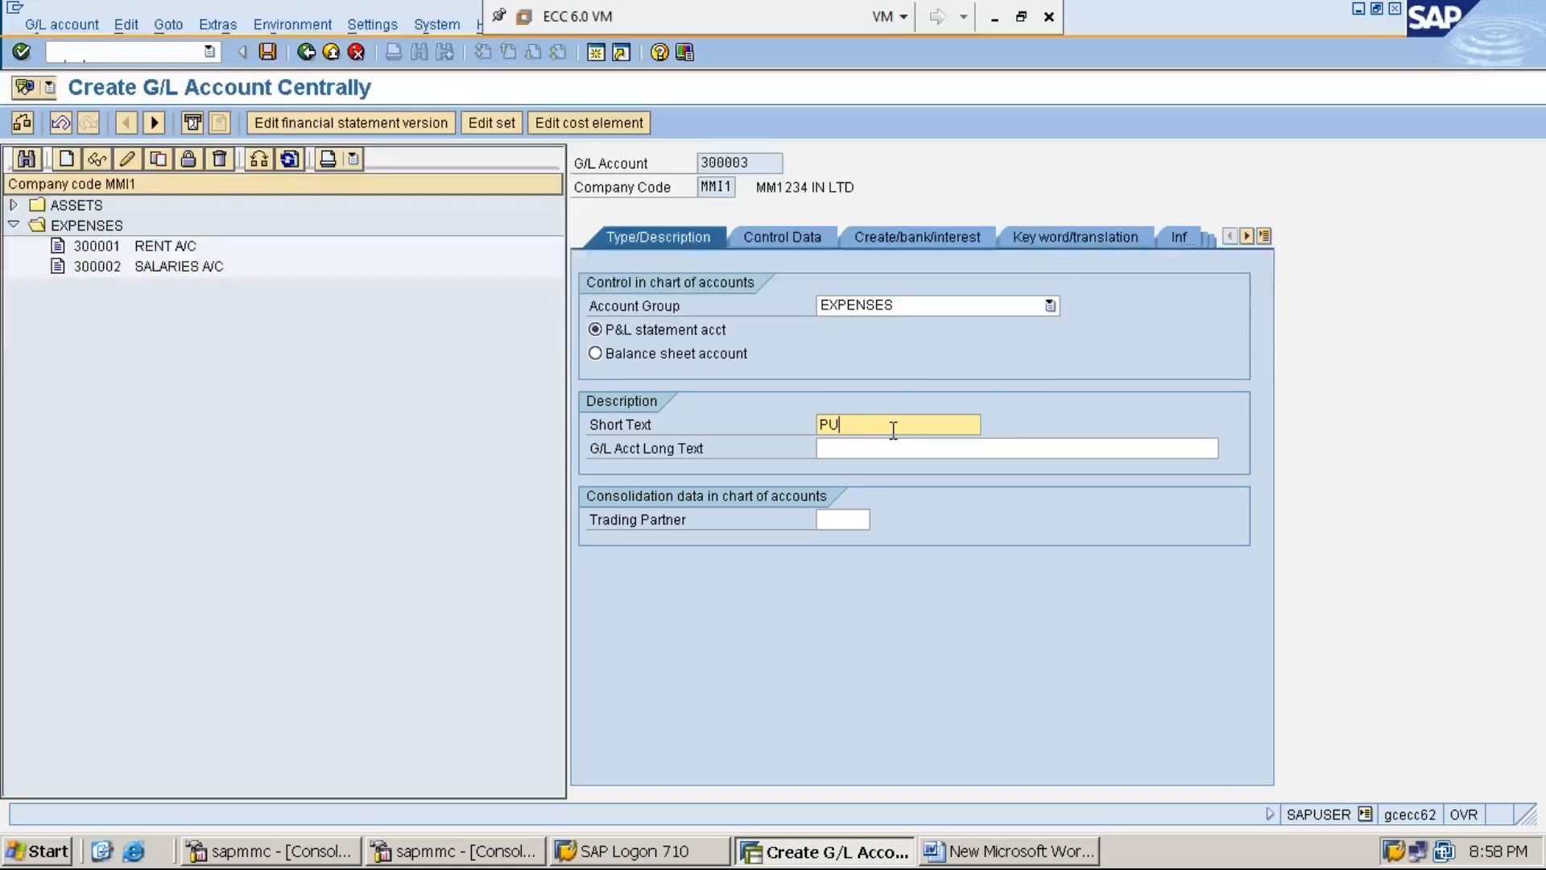
{"action": "type", "text": "RCHASES A/C"}
{"action": "left_click", "coordinate": [907, 449]}
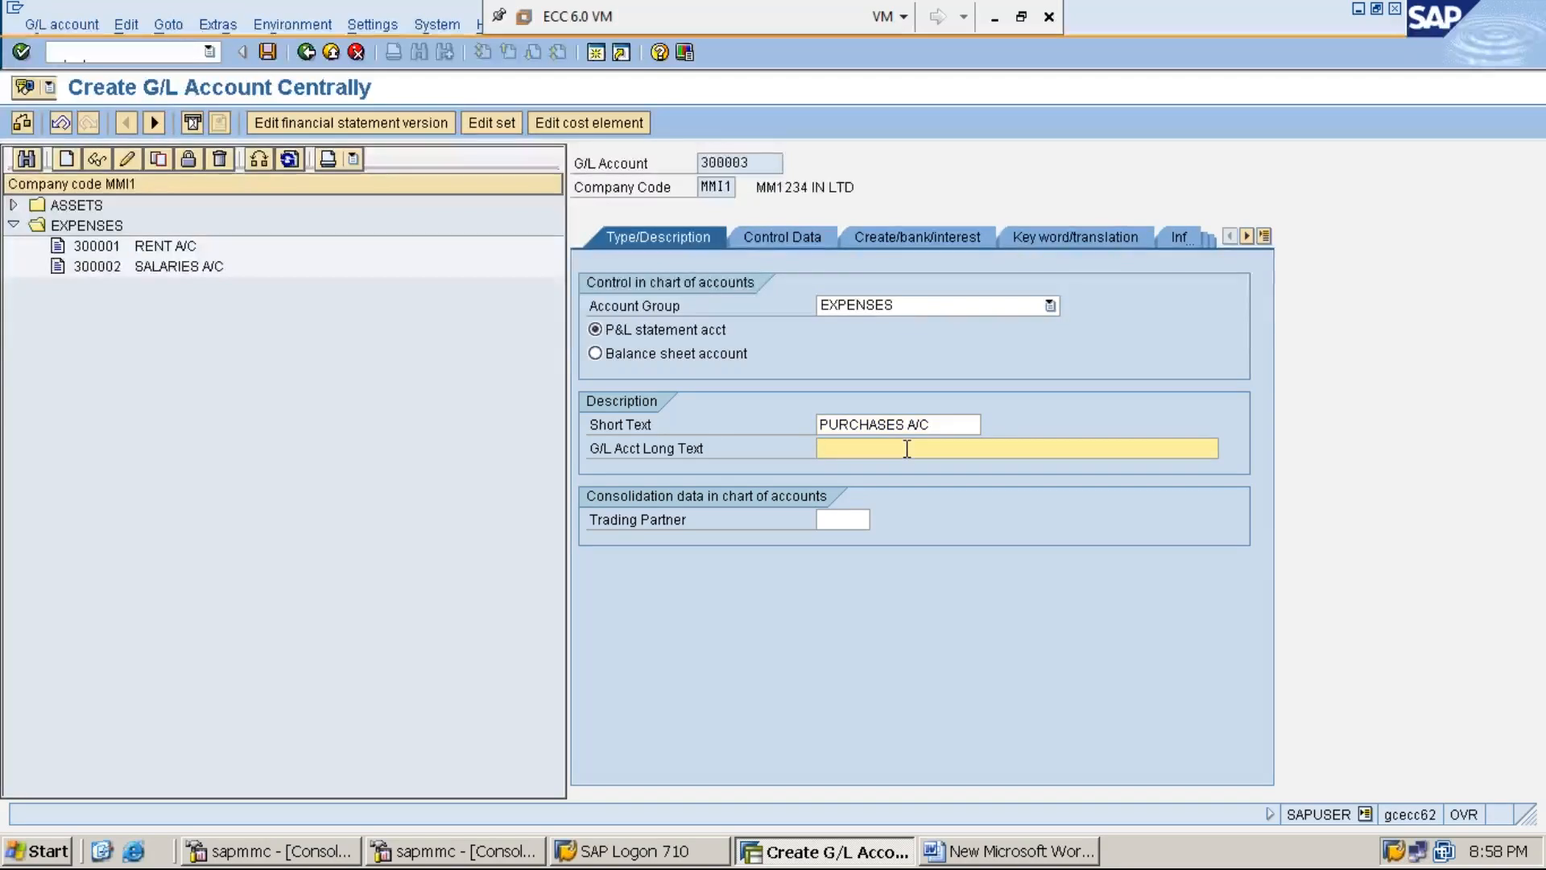
{"action": "type", "text": "P"}
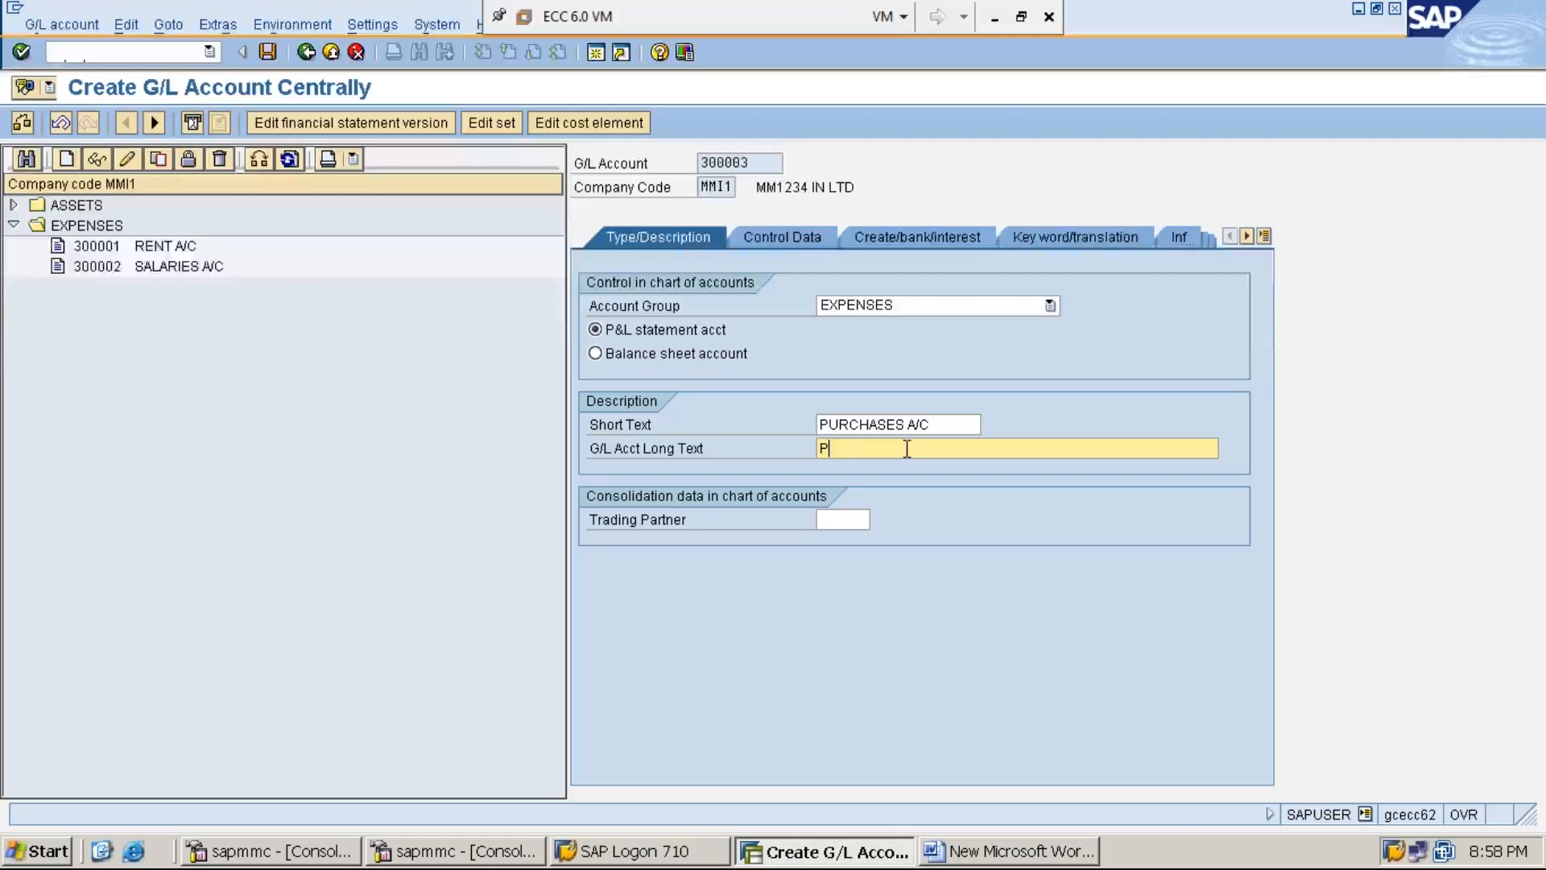
{"action": "type", "text": "URCHASES ACCOUNT"}
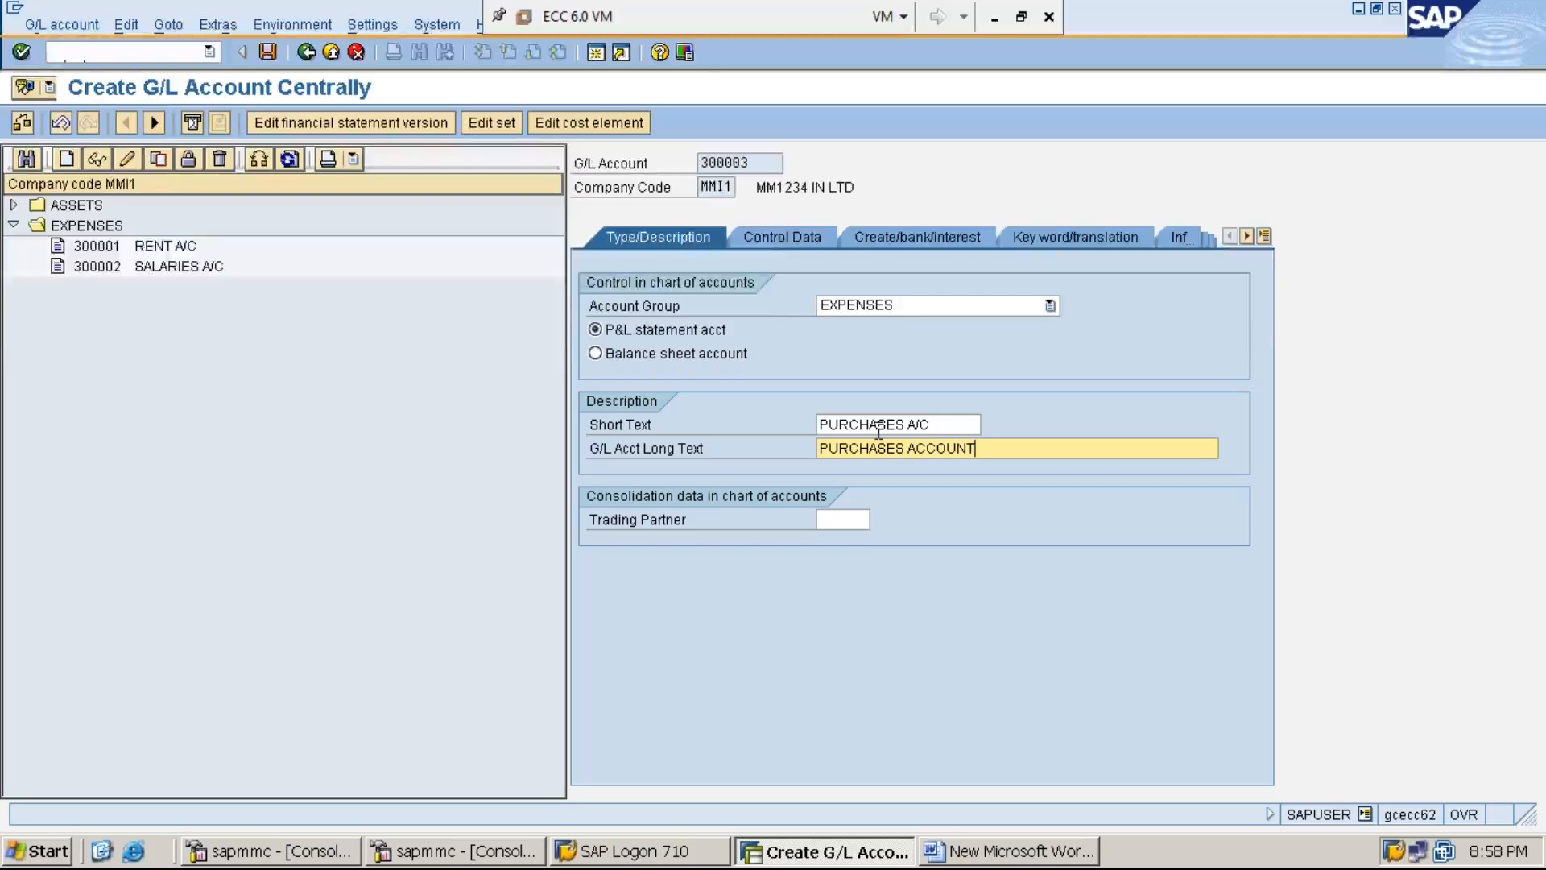
{"action": "left_click", "coordinate": [790, 238]}
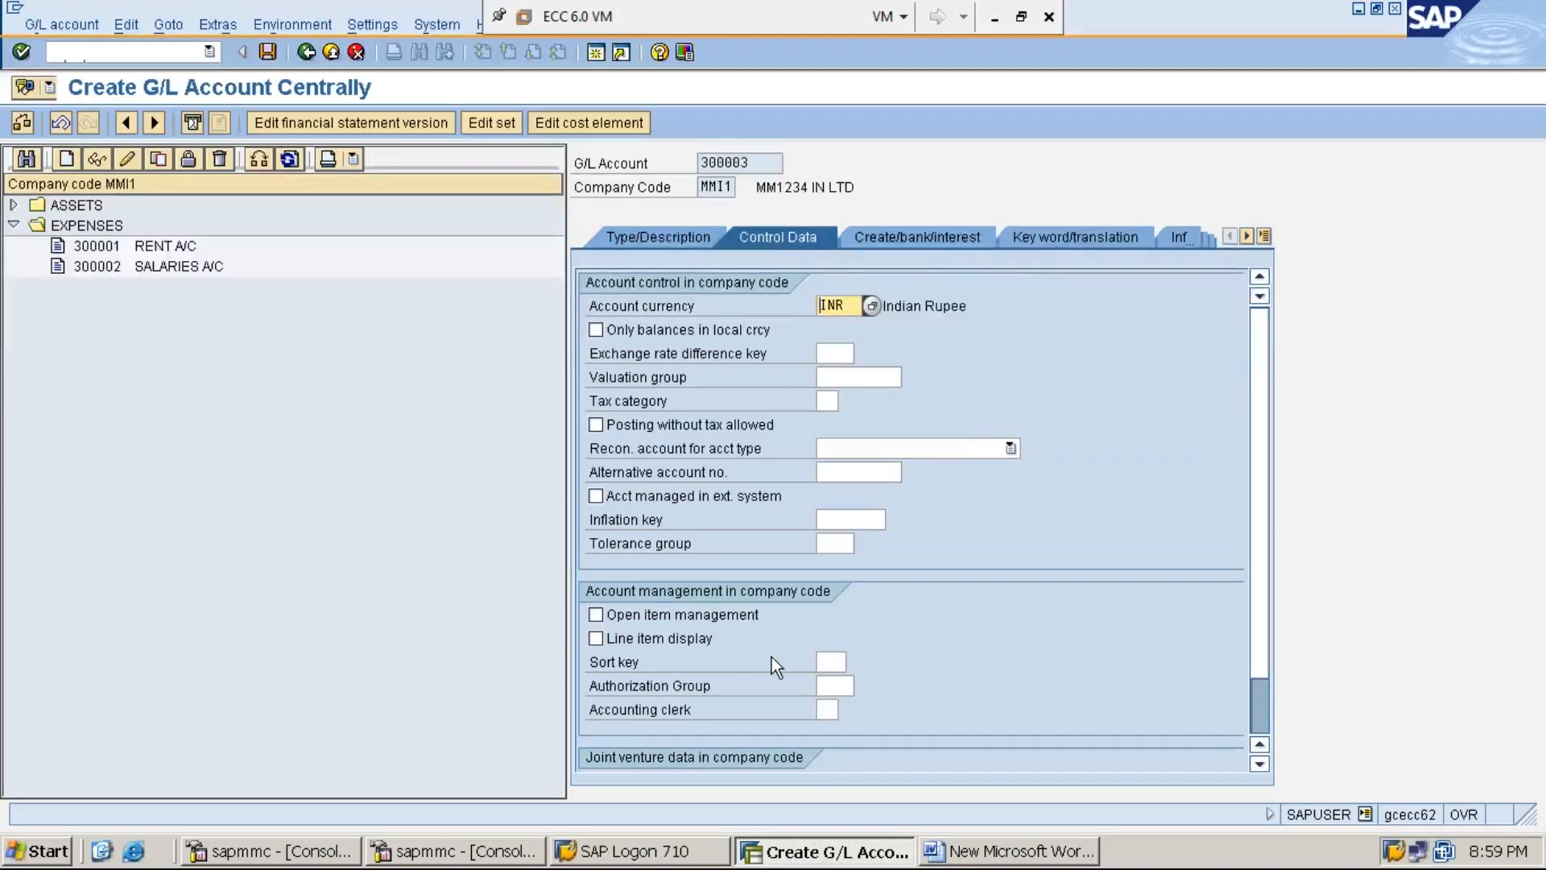
- Enable line item display and set sort key 012 Vendor number for account 300003
{"action": "left_click", "coordinate": [712, 660]}
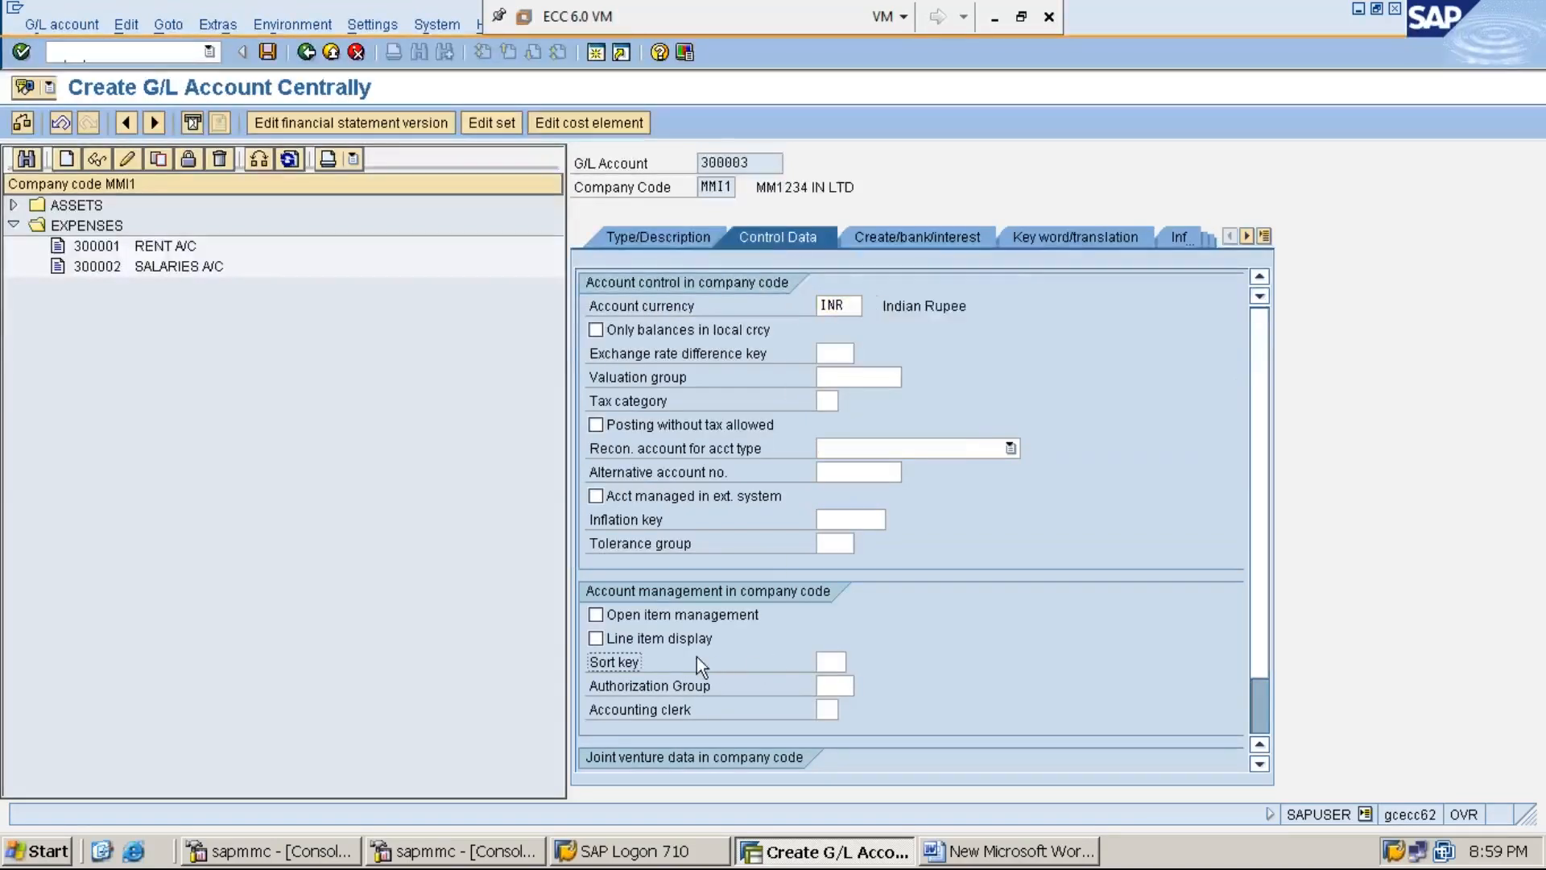
{"action": "left_click", "coordinate": [596, 639]}
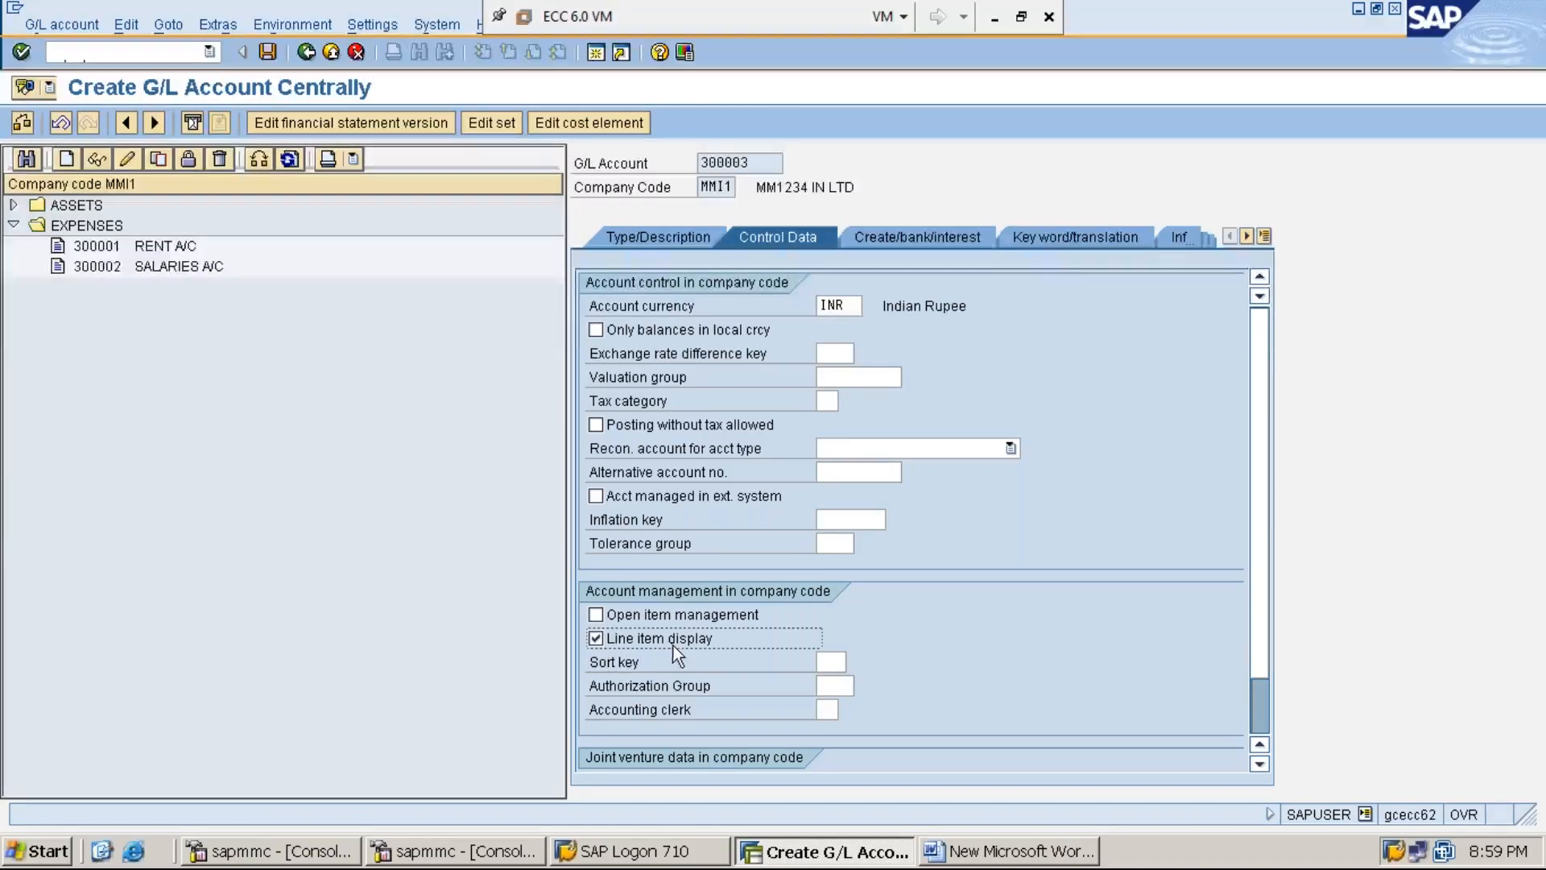
{"action": "left_click", "coordinate": [831, 662]}
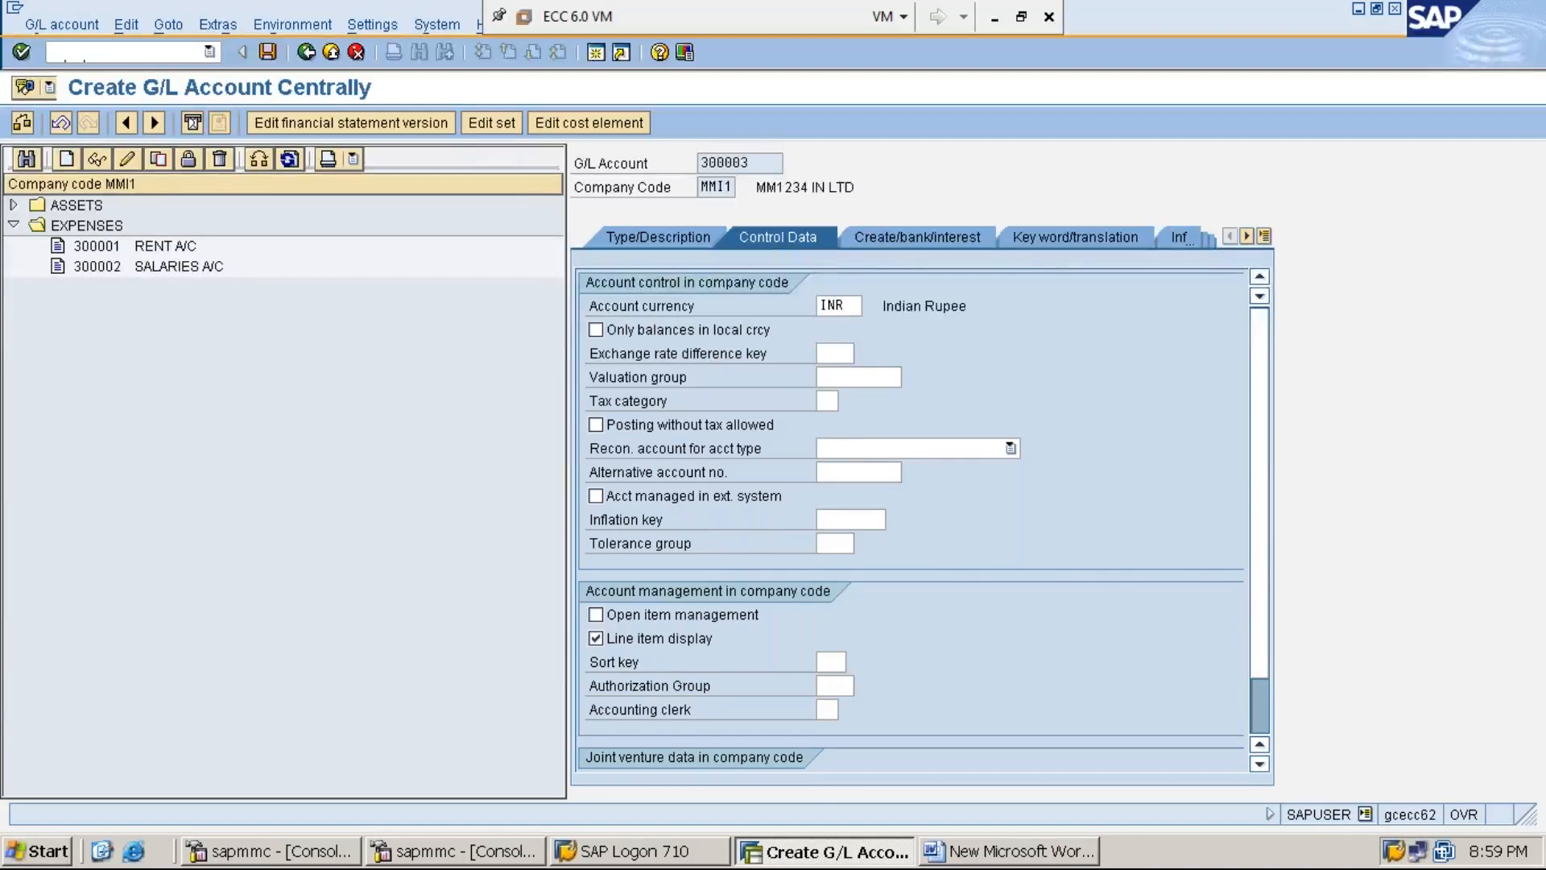
{"action": "key", "text": "F4"}
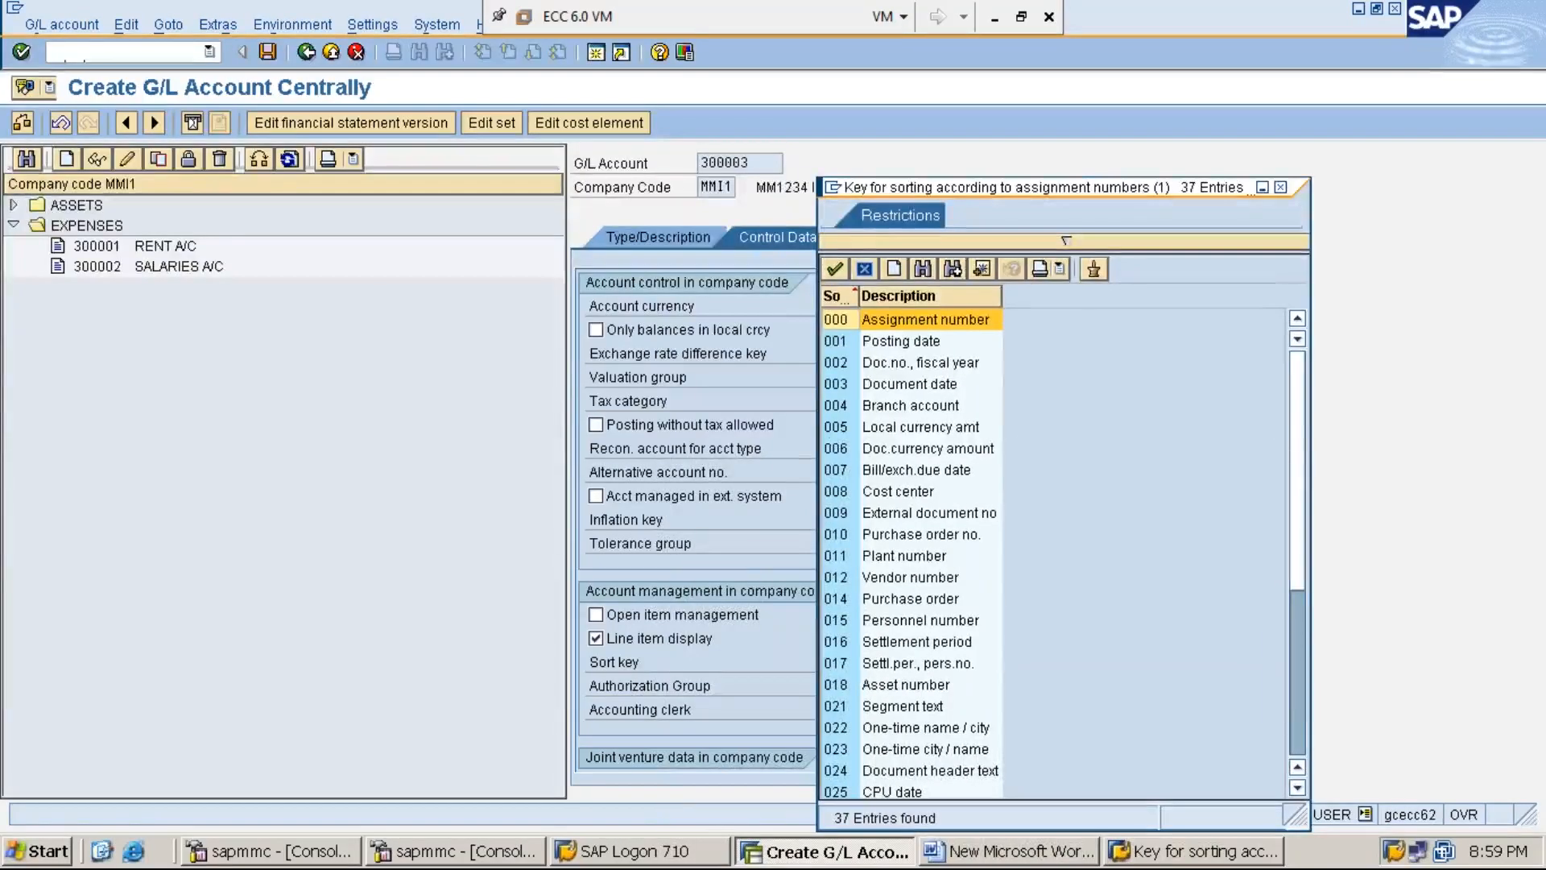
{"action": "left_click", "coordinate": [901, 578]}
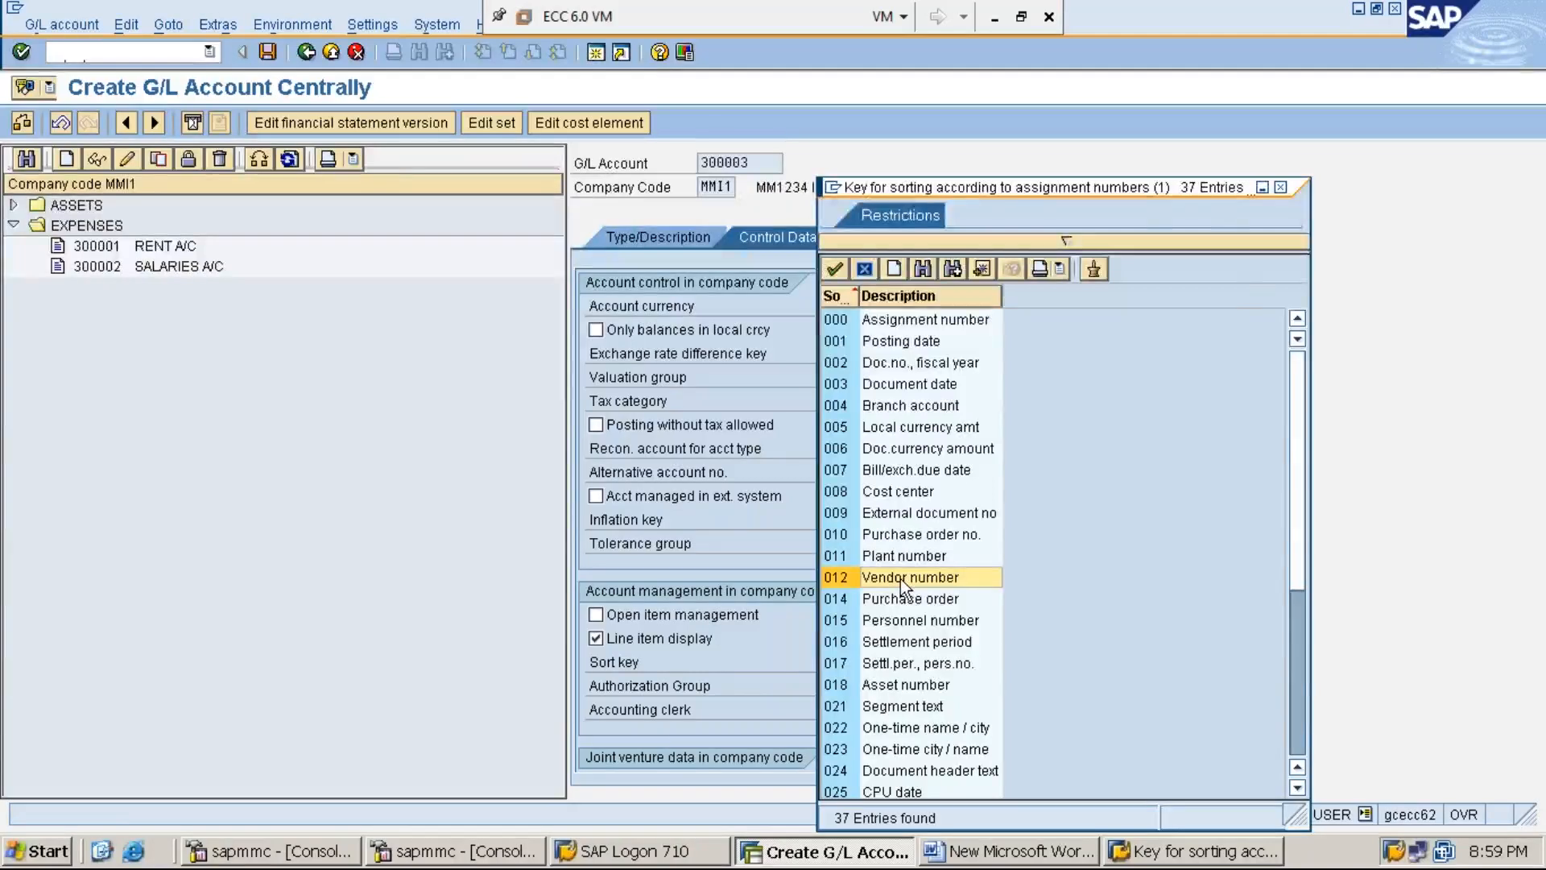
{"action": "double_click", "coordinate": [900, 578]}
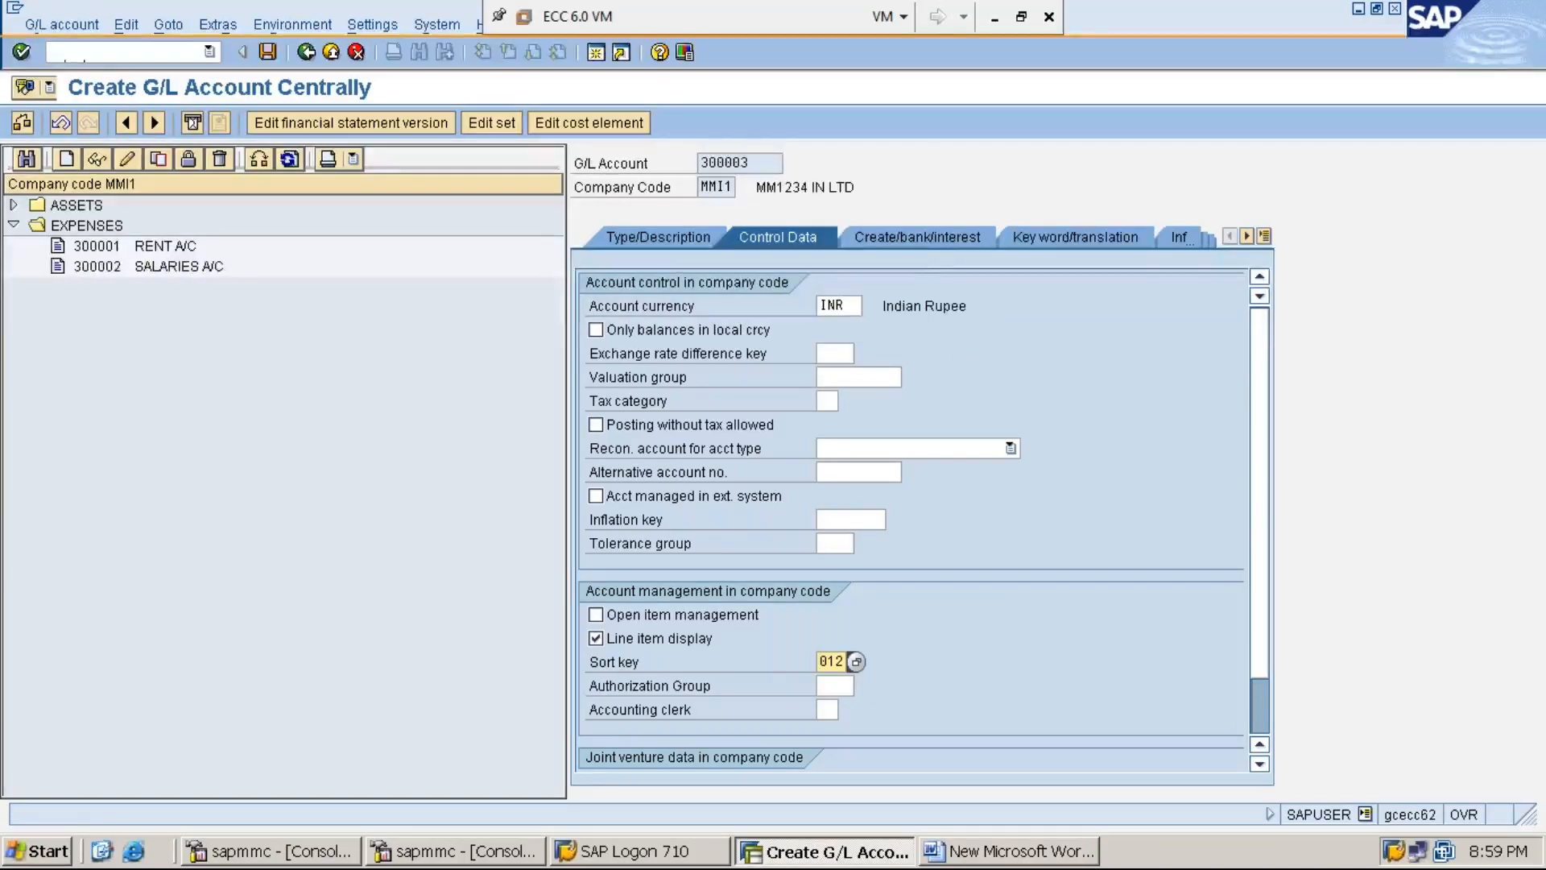
{"action": "left_click", "coordinate": [915, 240]}
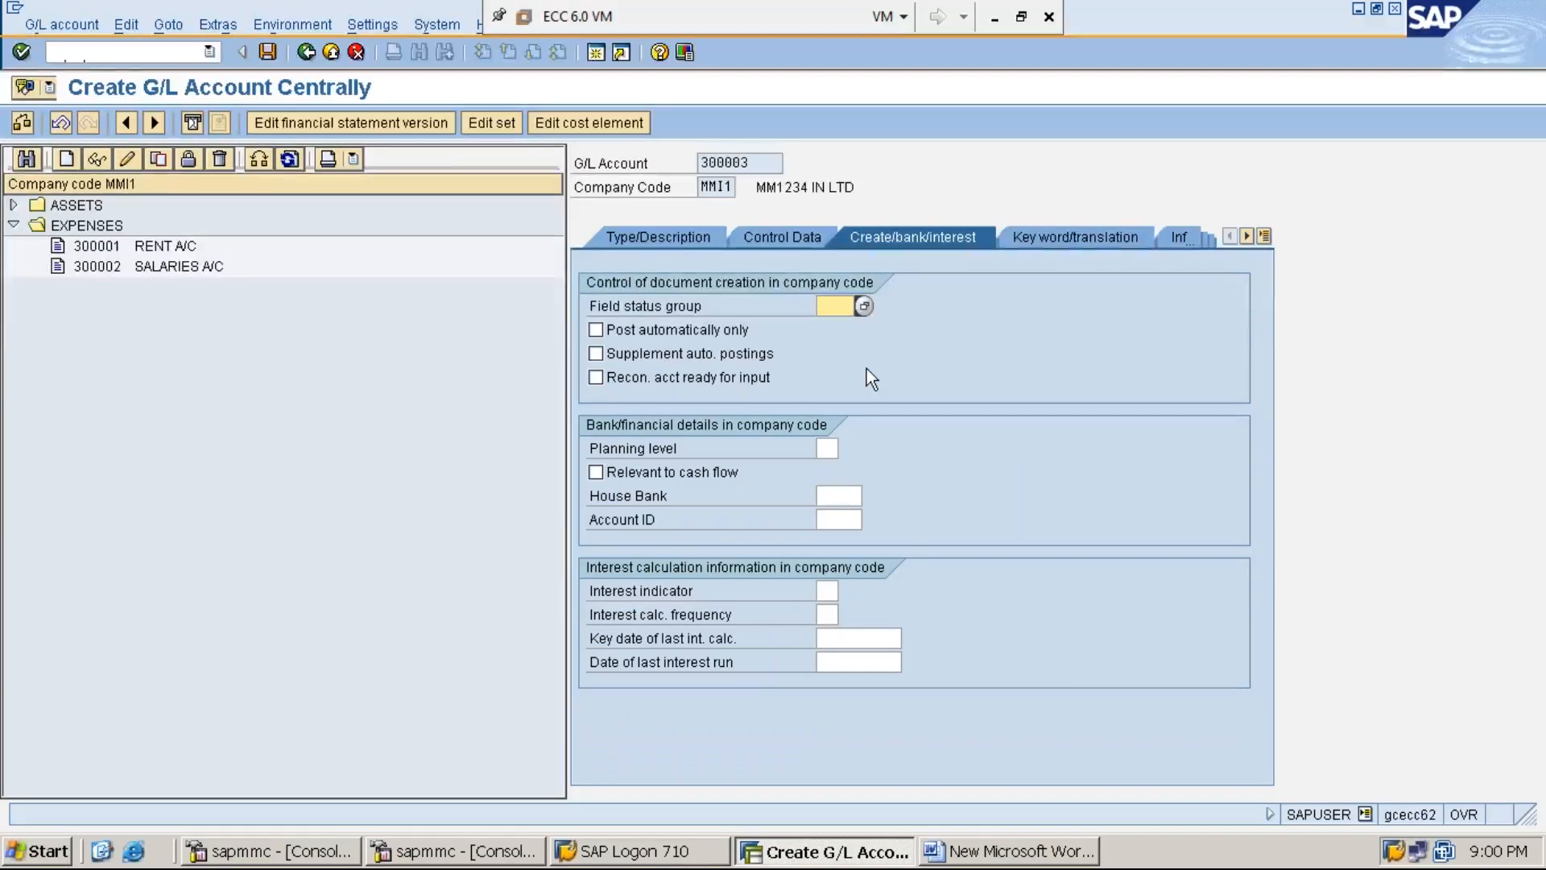
- Enter field status group G001 and save account 300003 PURCHASES A/C
{"action": "type", "text": "G"}
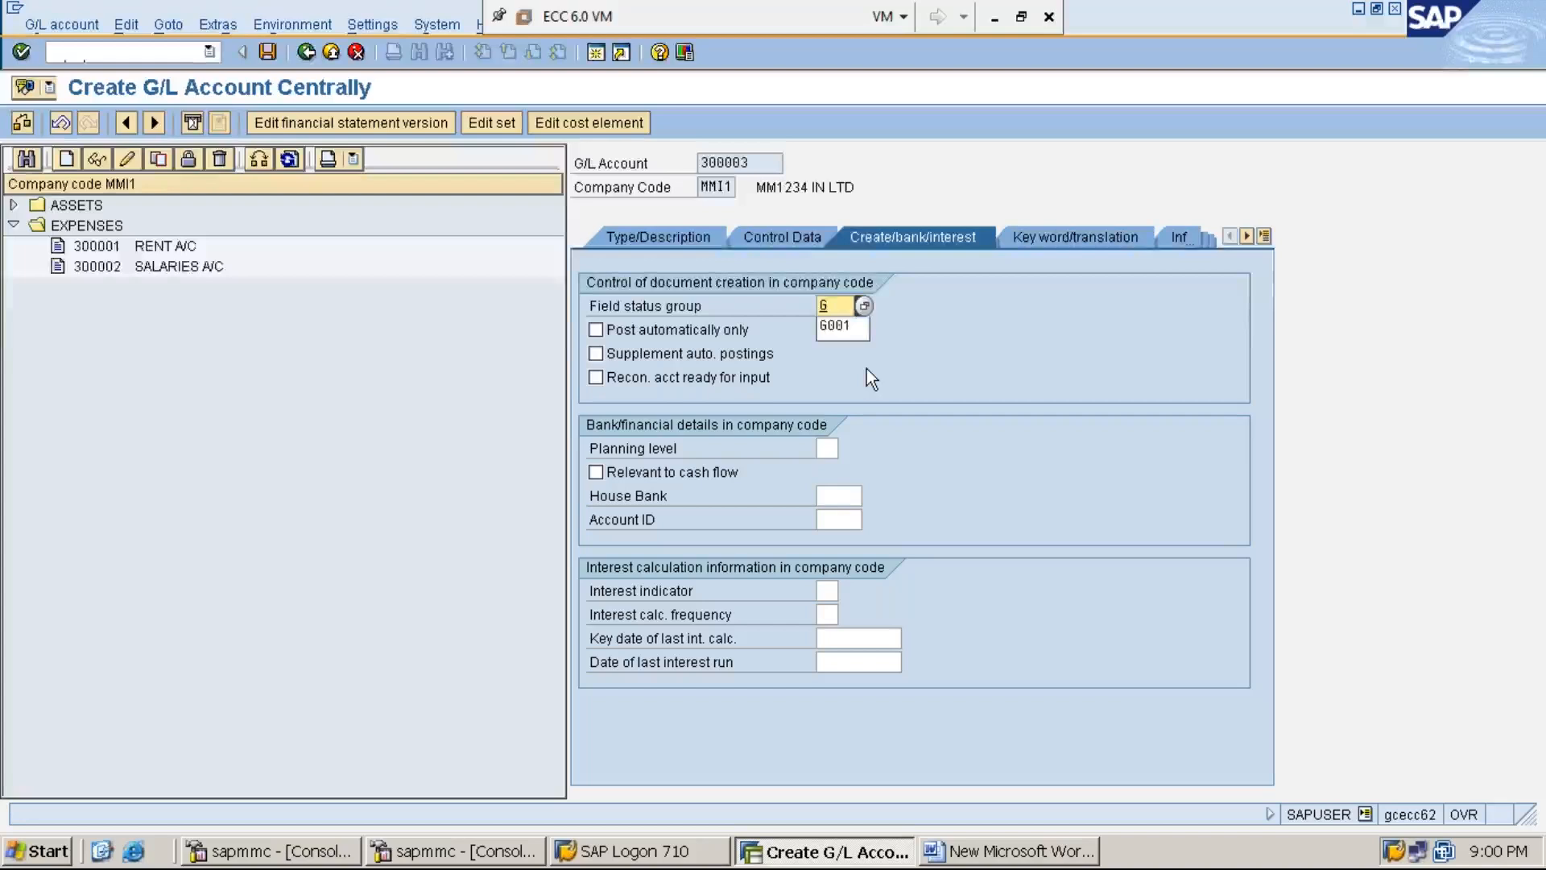
{"action": "type", "text": "001"}
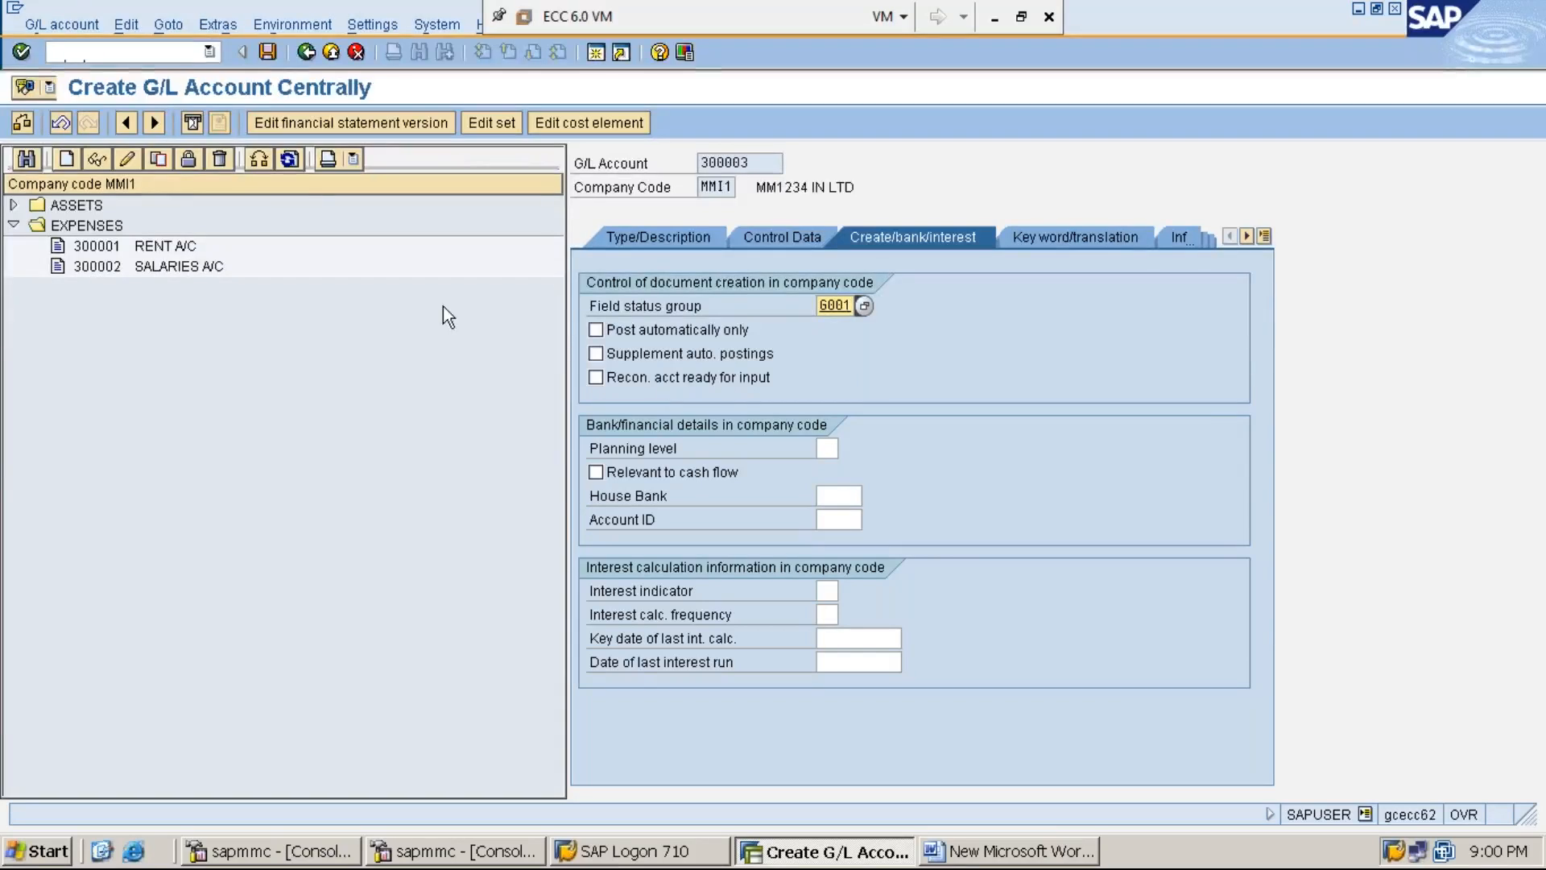
{"action": "left_click", "coordinate": [268, 54]}
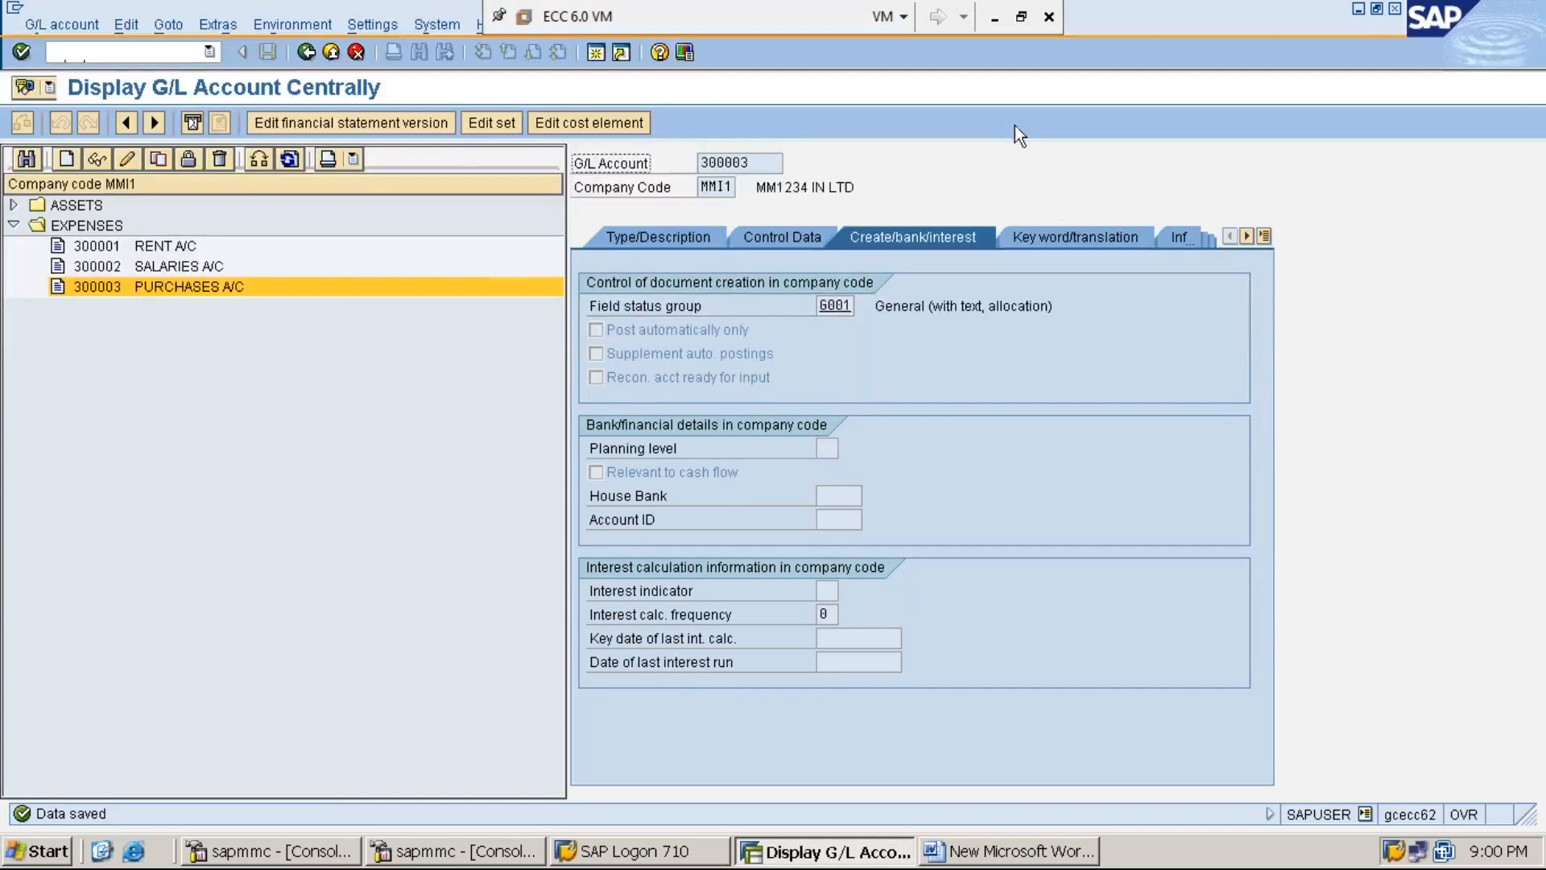
- Type '*STEP:5 CREATE VENDOR RECONCILIATION GL ACCOUNT' on a new line after step 4 in Word
{"action": "left_click", "coordinate": [1359, 11]}
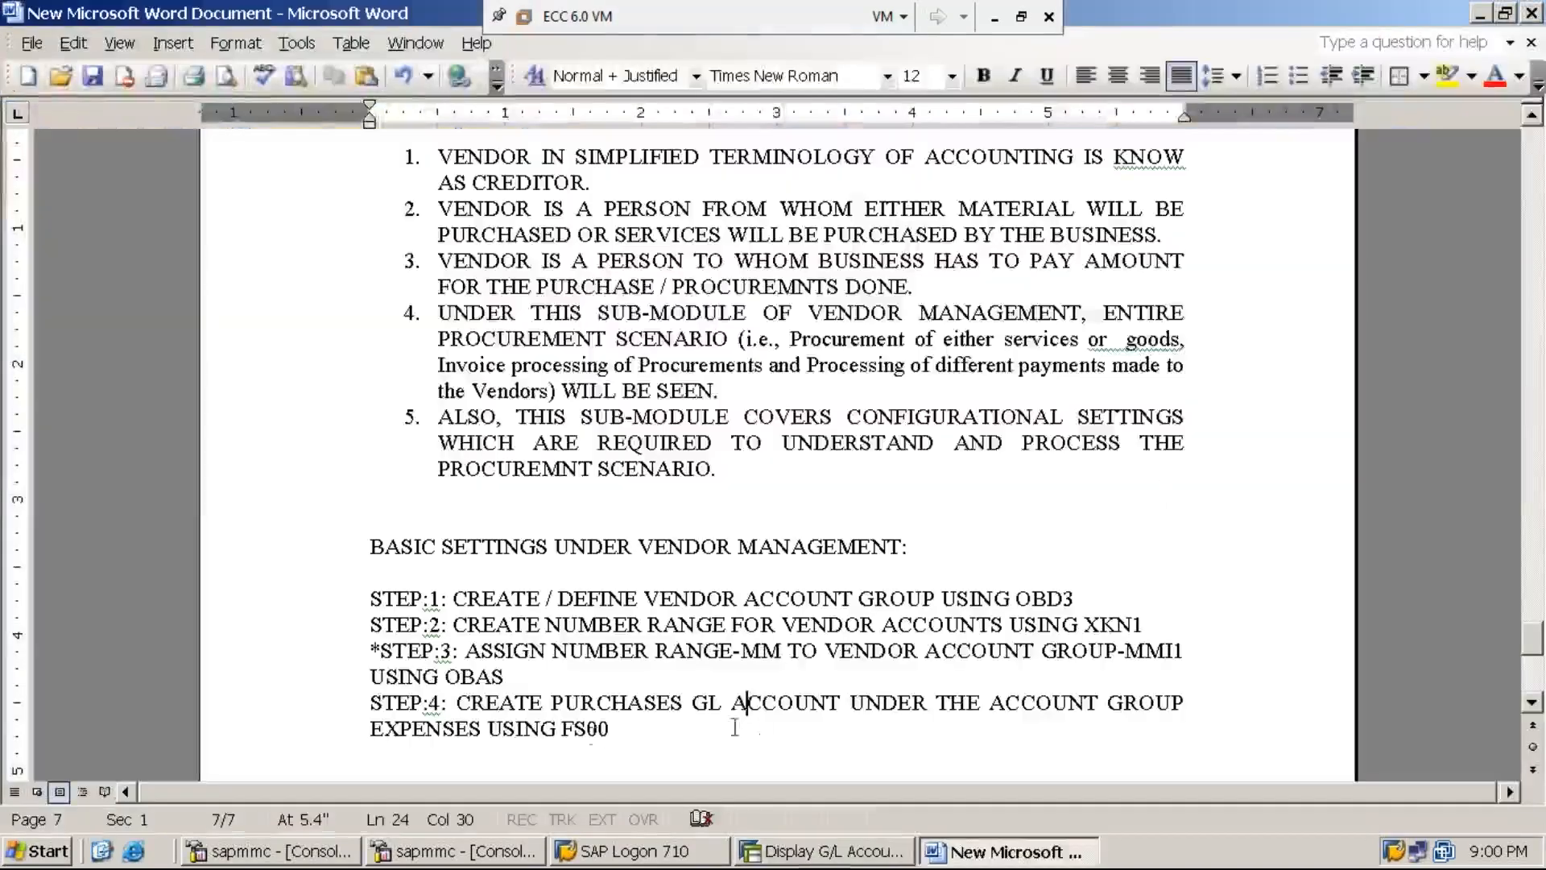
{"action": "left_click", "coordinate": [619, 731]}
{"action": "key", "text": "Return"}
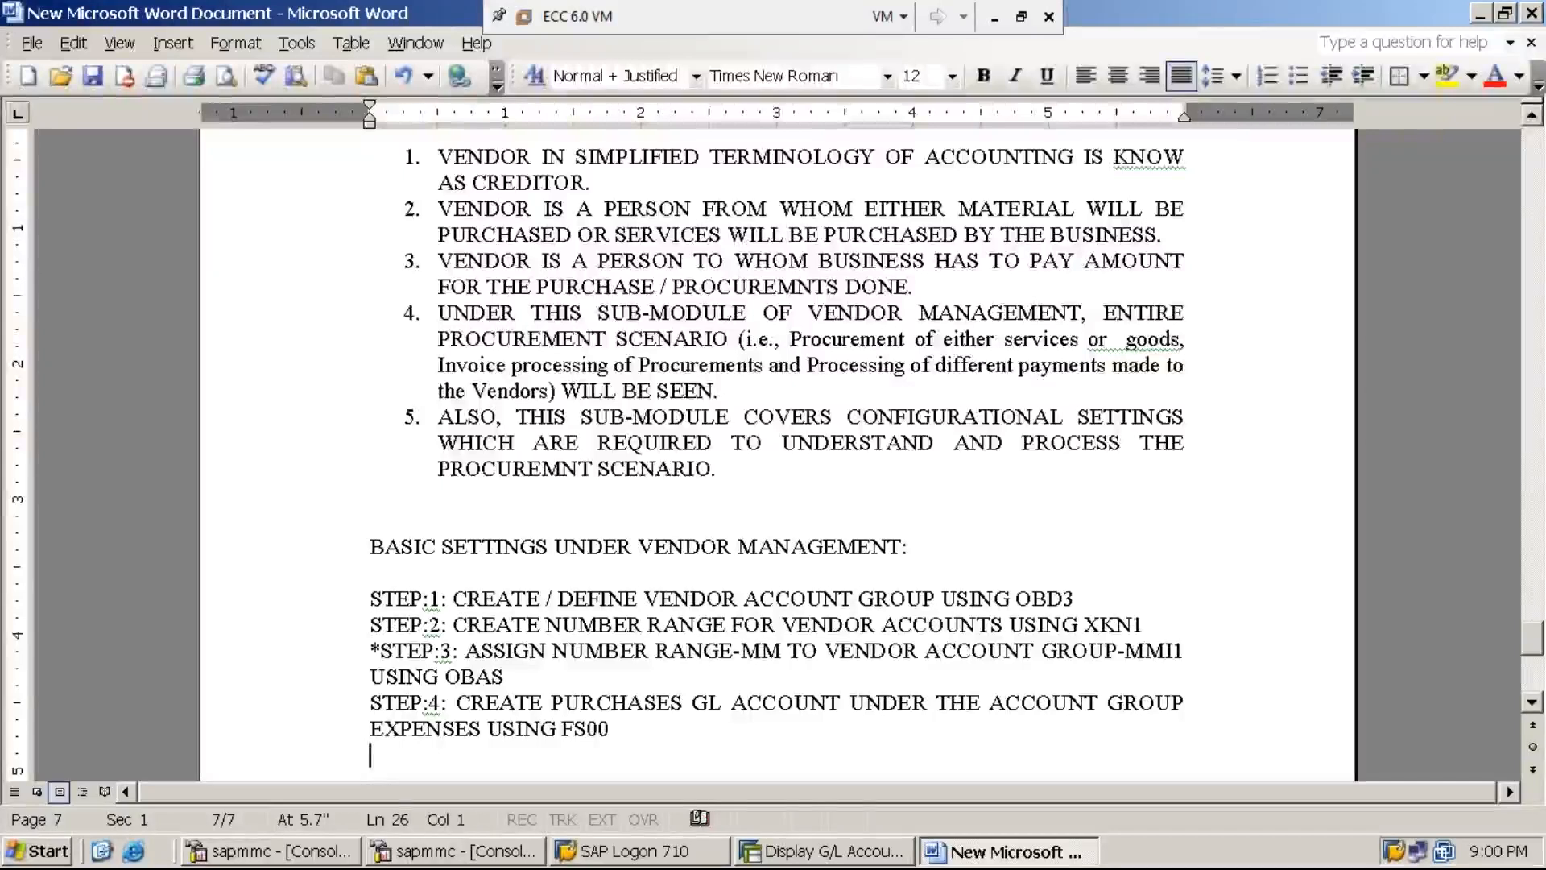
{"action": "type", "text": "STEP"}
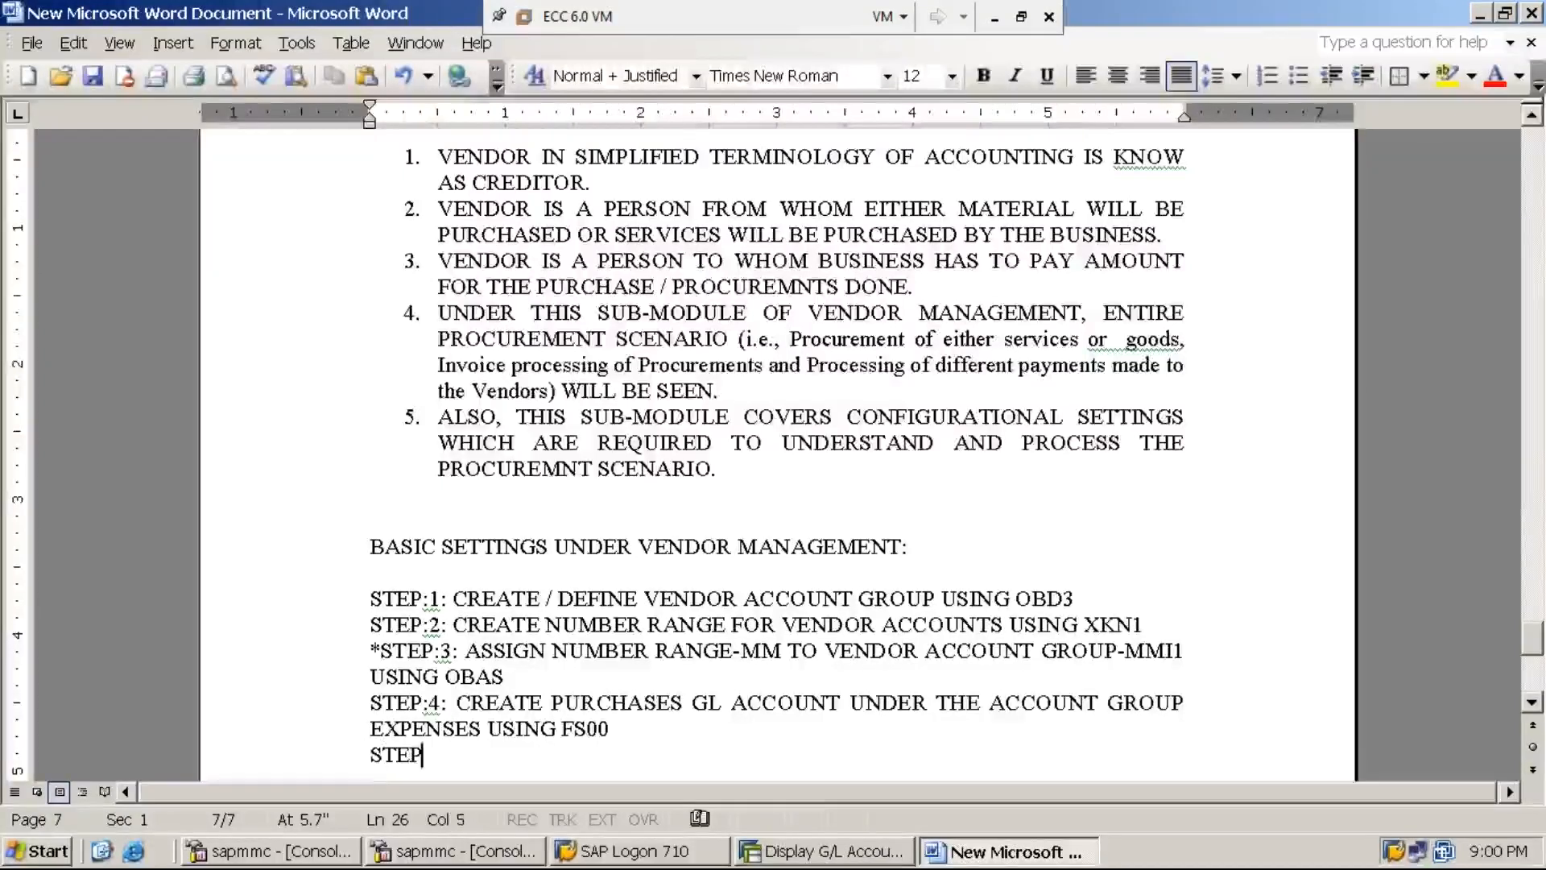
{"action": "type", "text": ":5"}
{"action": "key", "text": "Home"}
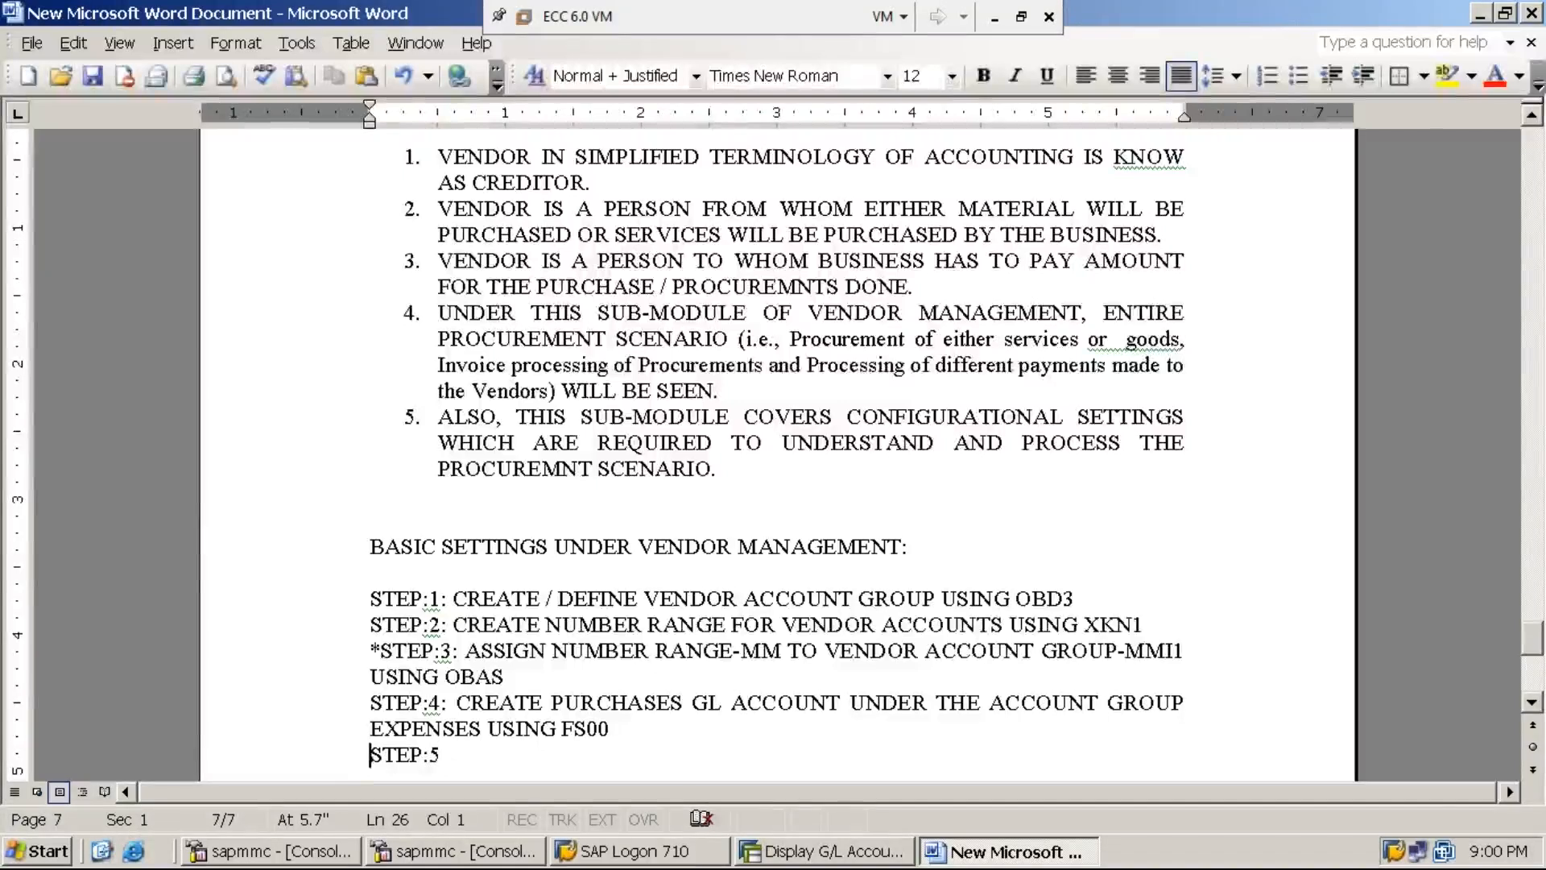
{"action": "type", "text": "*"}
{"action": "key", "text": "End"}
{"action": "type", "text": "CRE"}
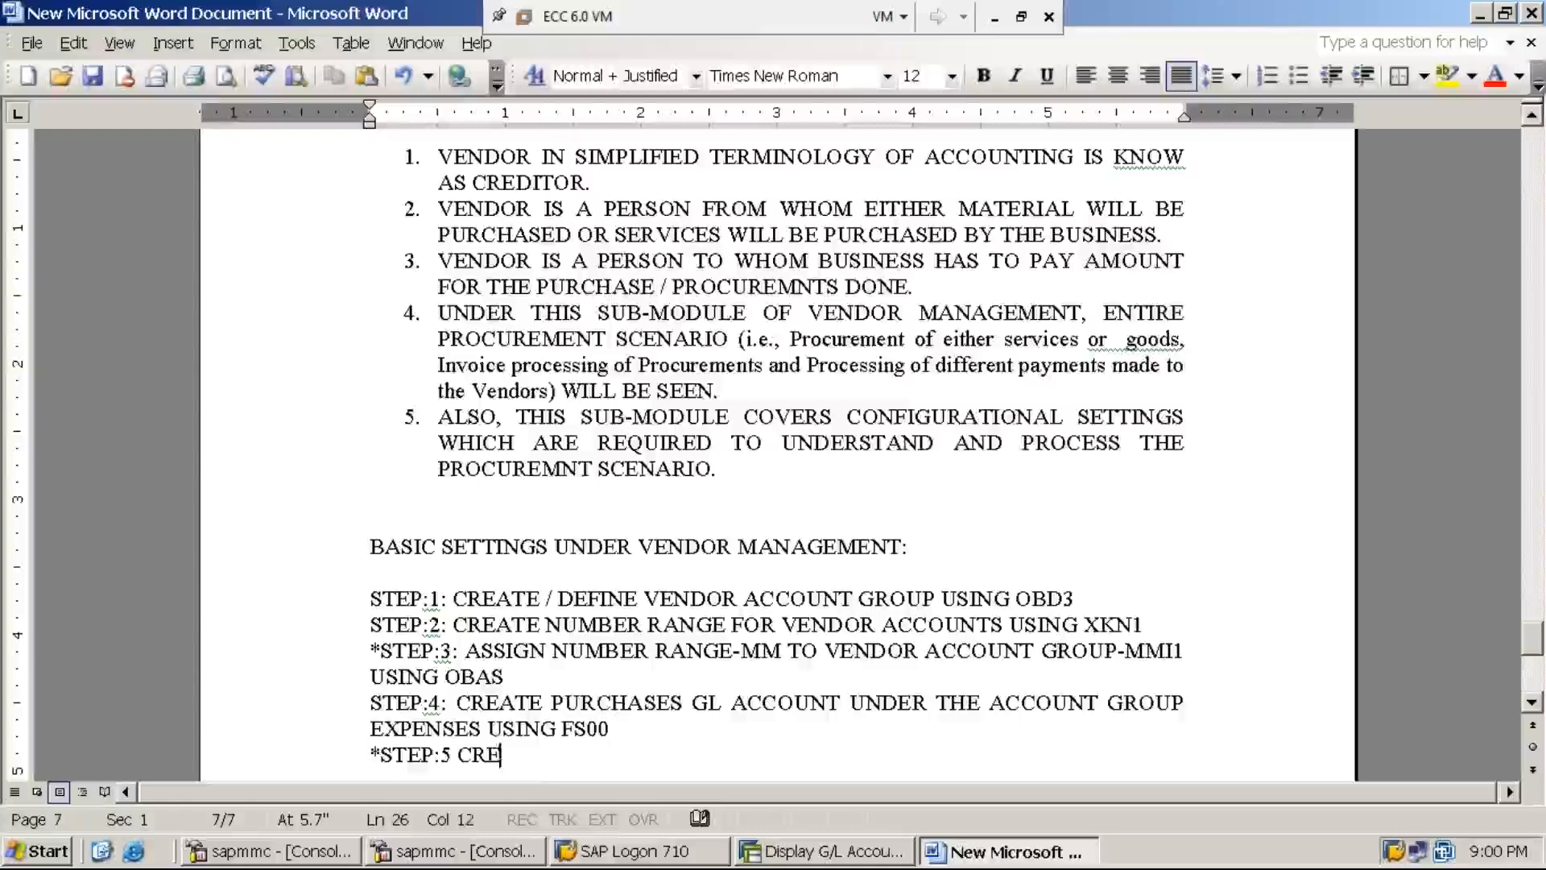
{"action": "type", "text": "ATE VENDO"}
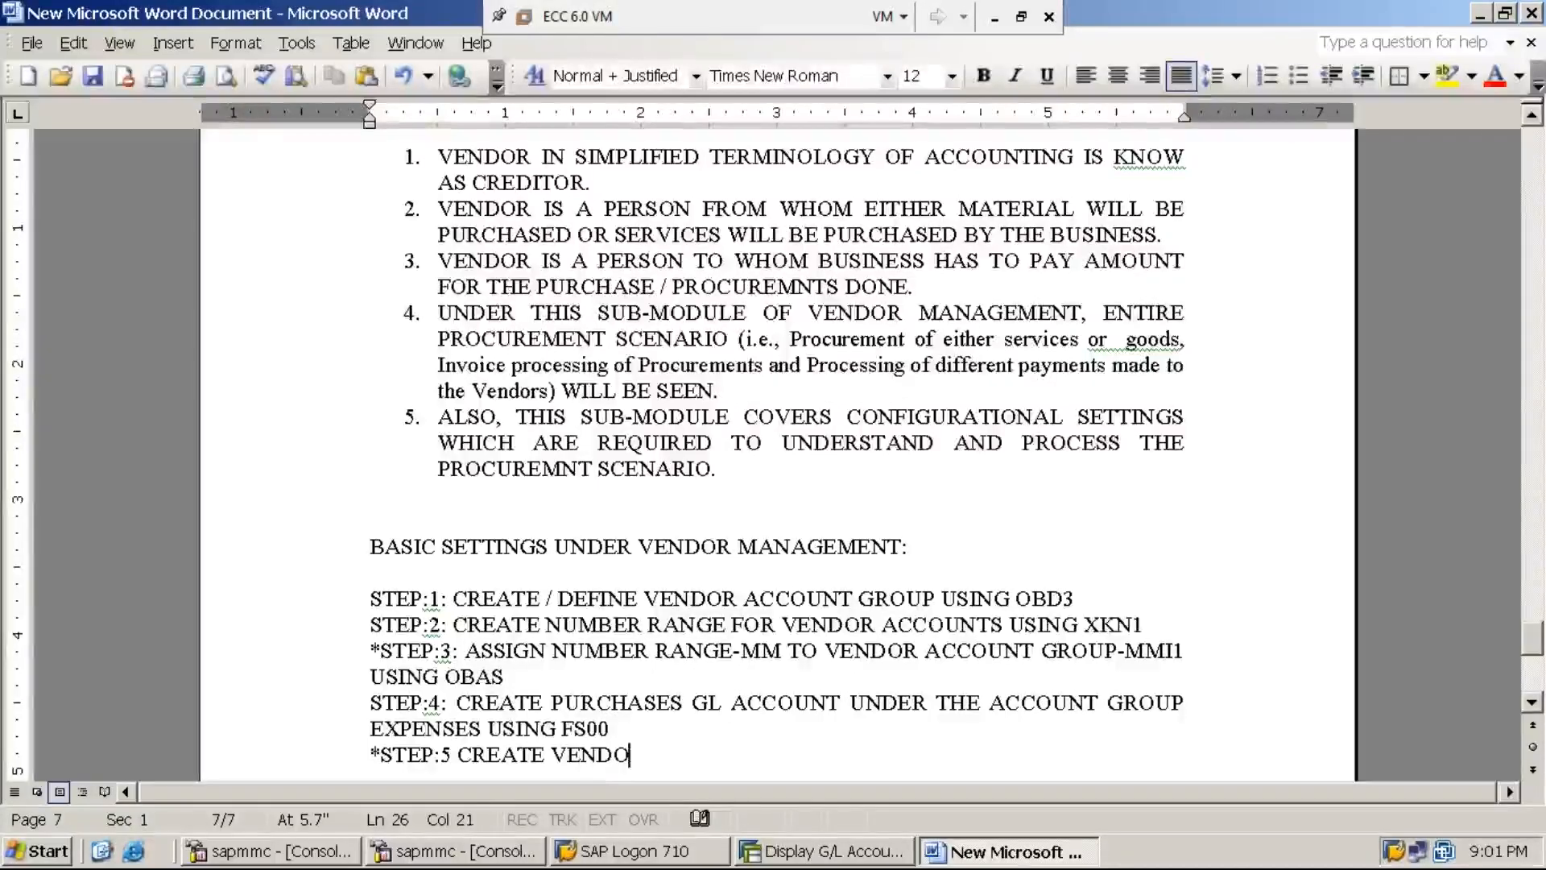
{"action": "type", "text": "R RECONCILIATION GL ACCOU"}
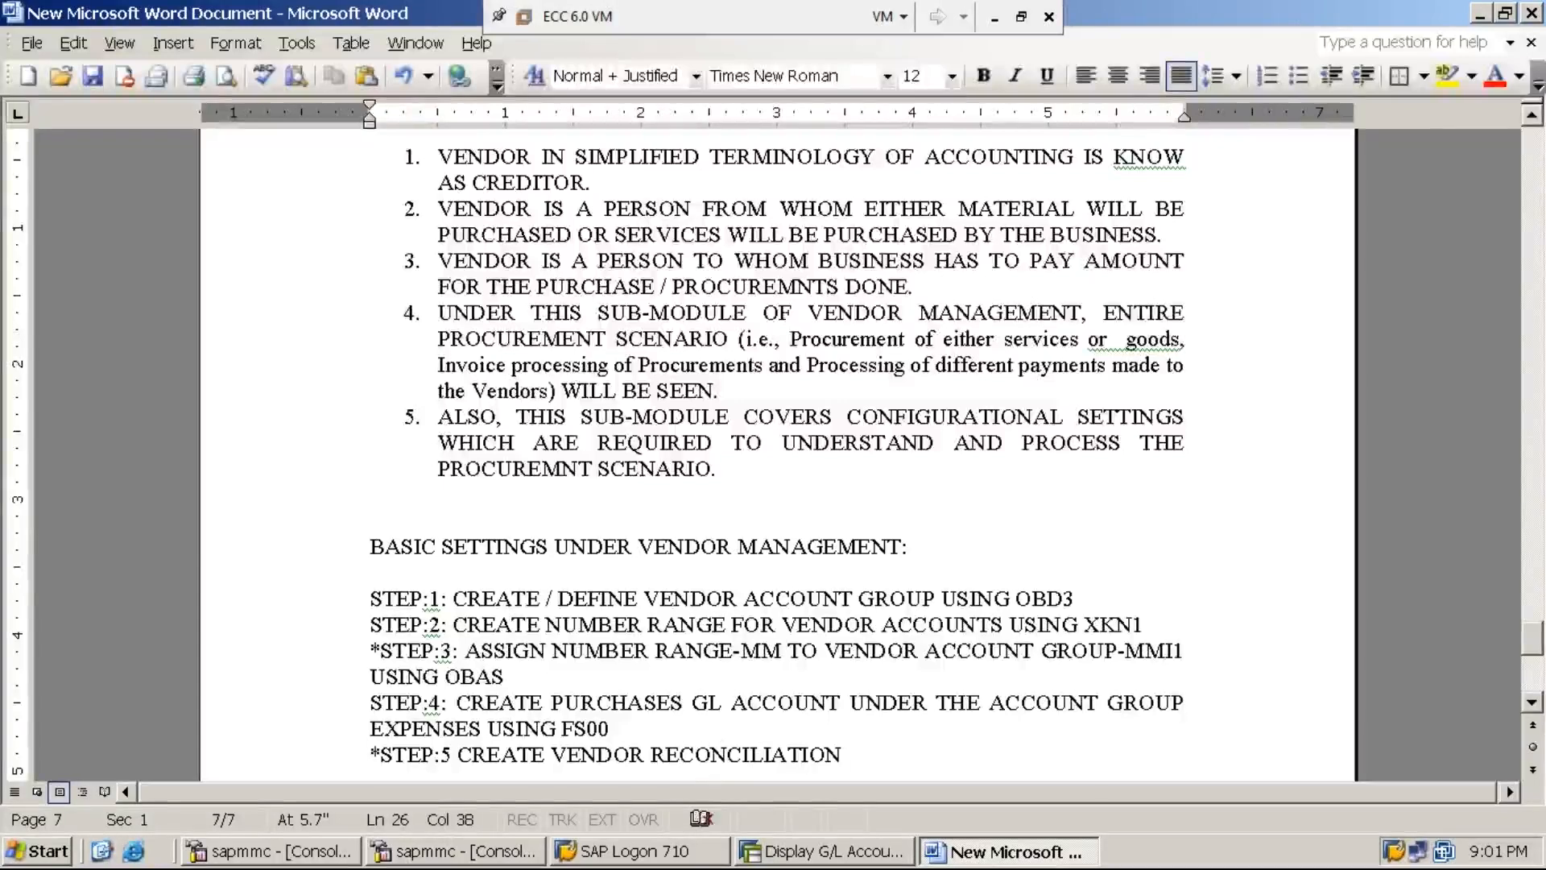
{"action": "type", "text": "NT"}
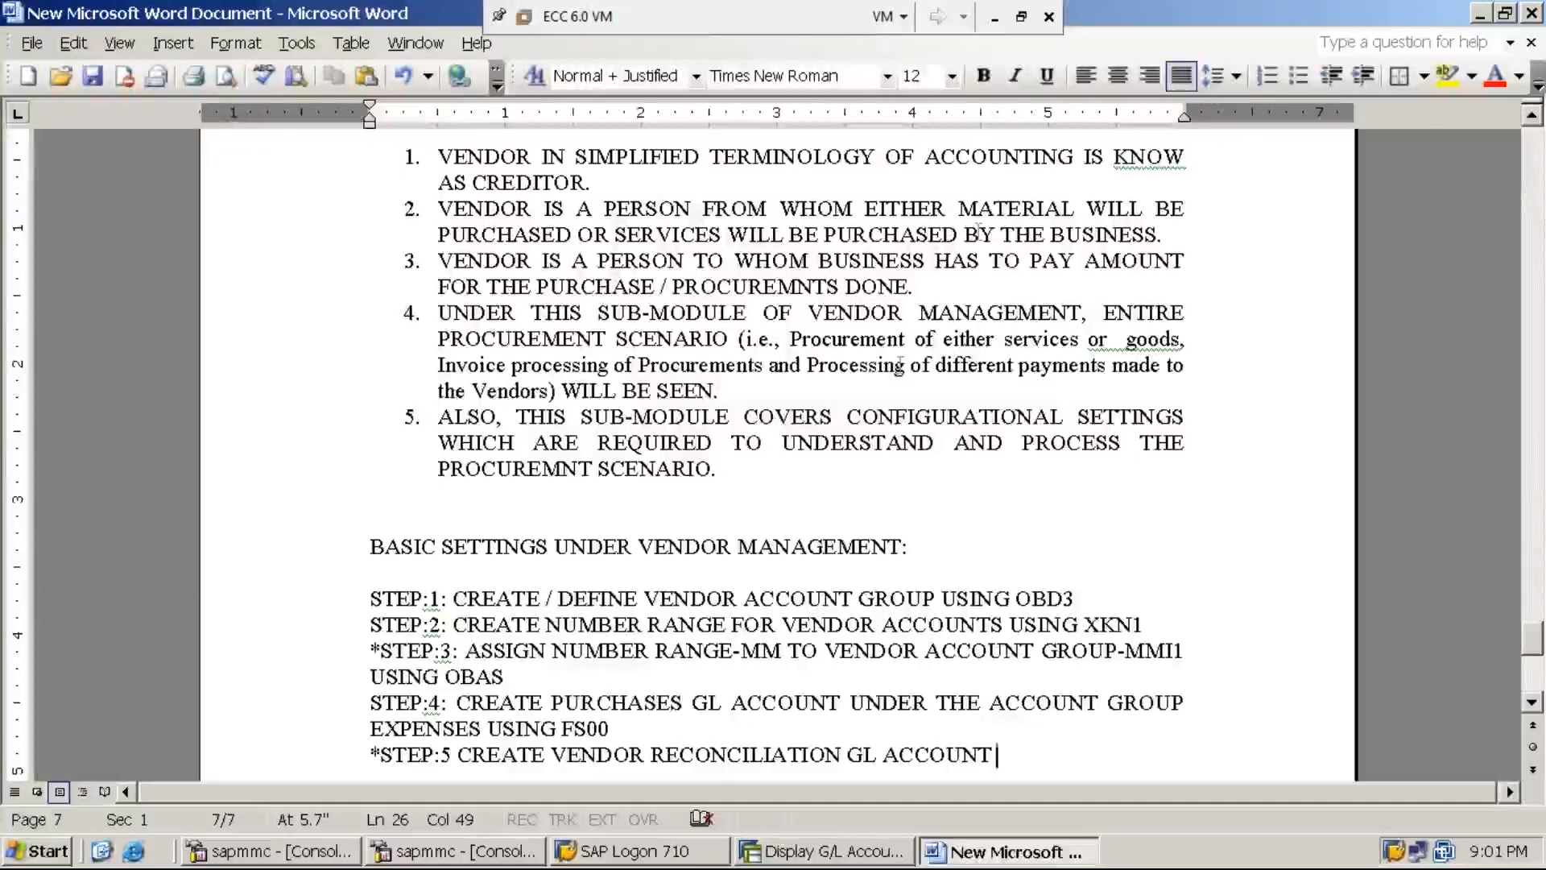
{"action": "left_click", "coordinate": [996, 30]}
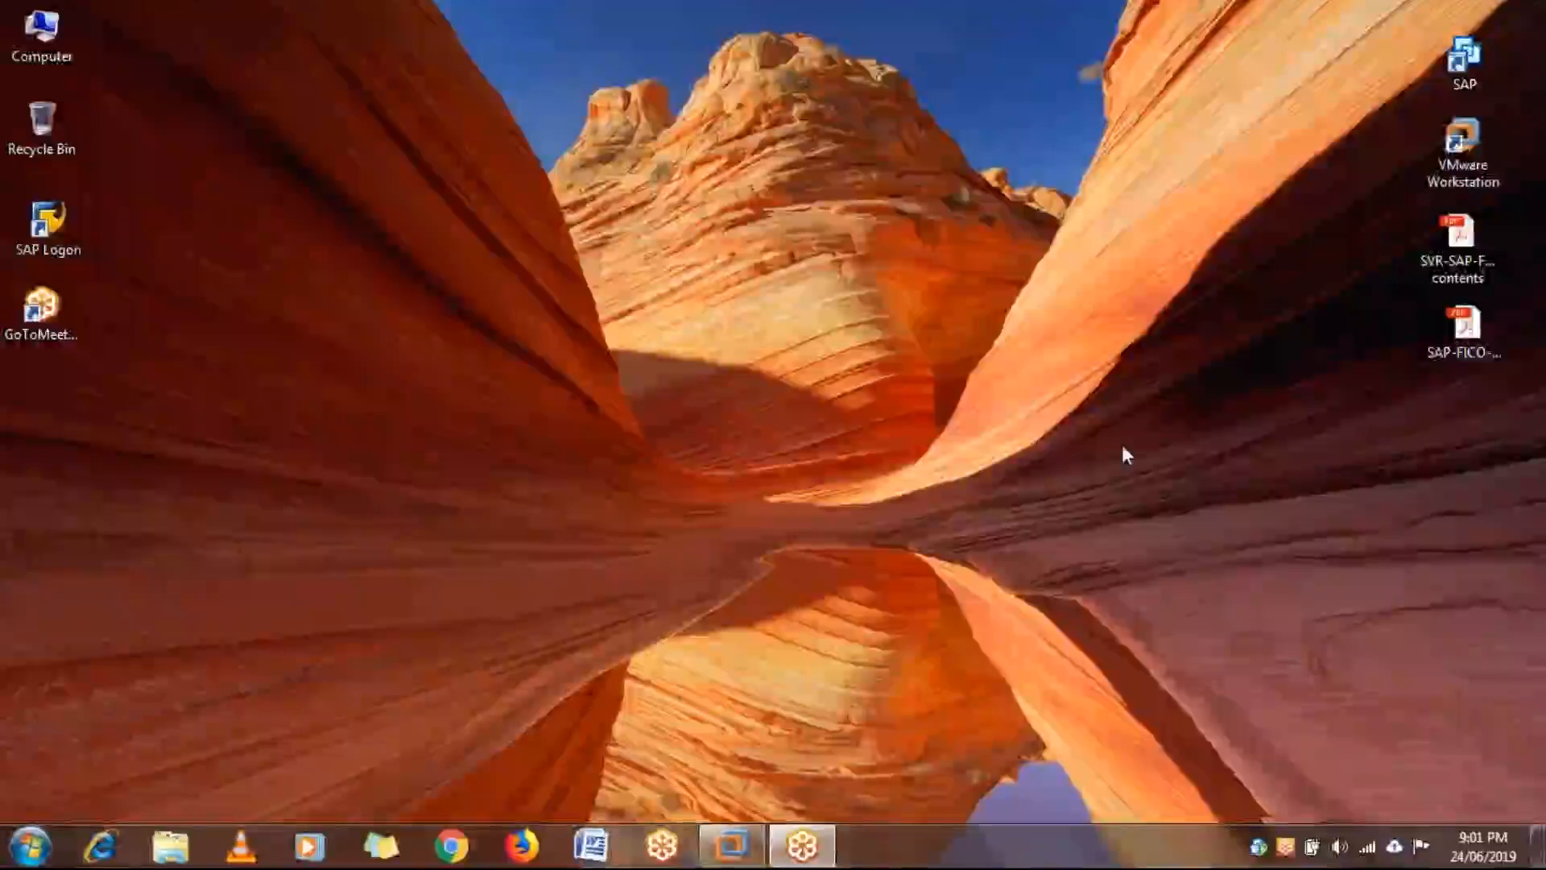
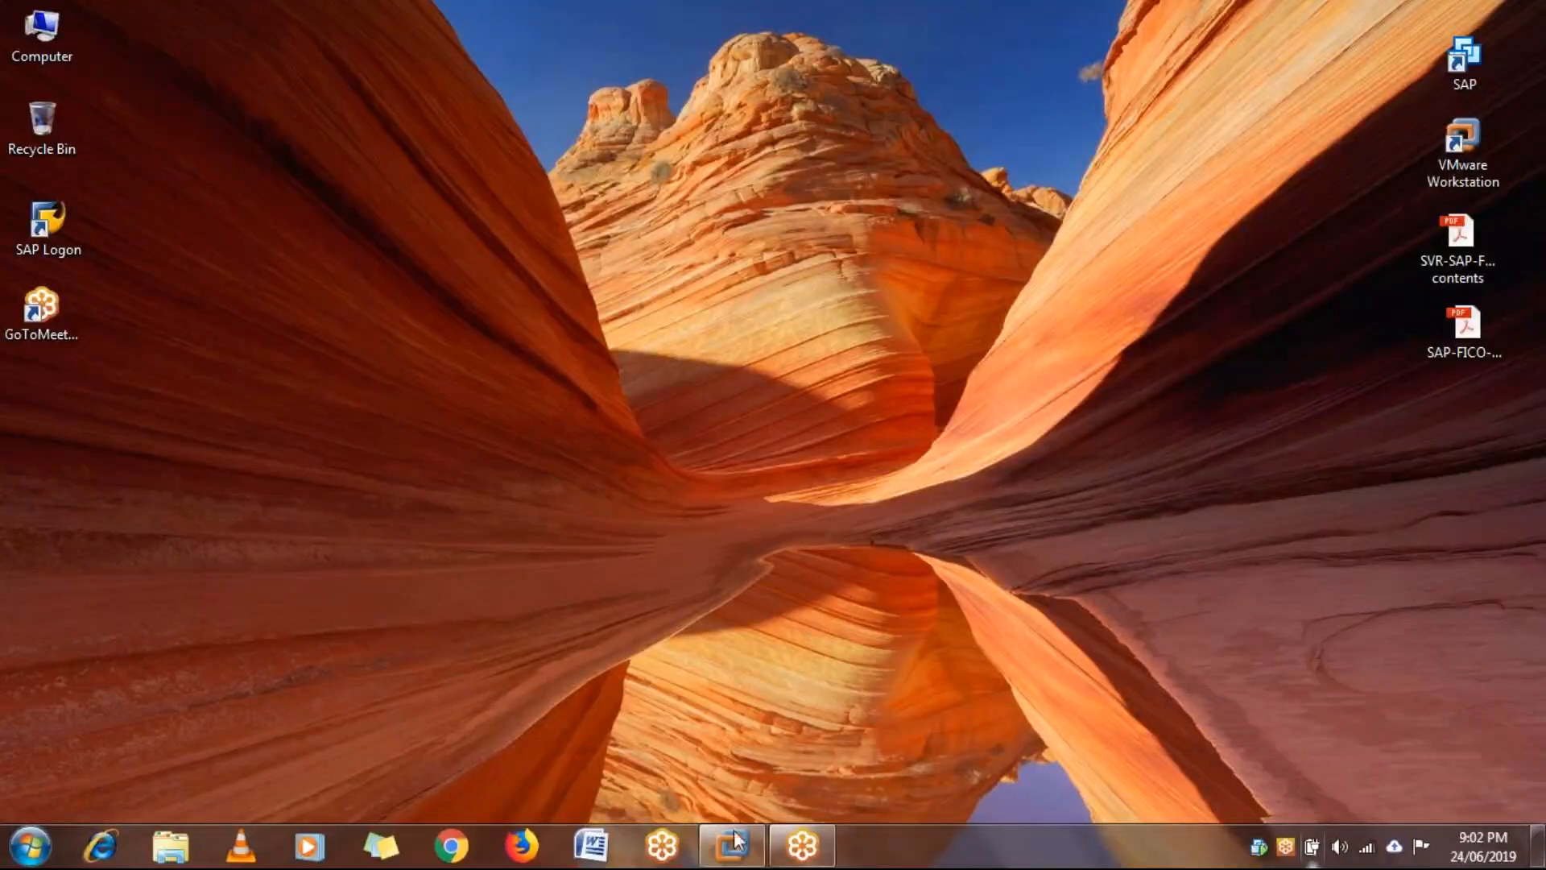
- Bring the ECC 6.0 VM window to the front to show the Word vendor-management notes
{"action": "mouse_move", "coordinate": [735, 849]}
{"action": "left_click", "coordinate": [785, 758]}
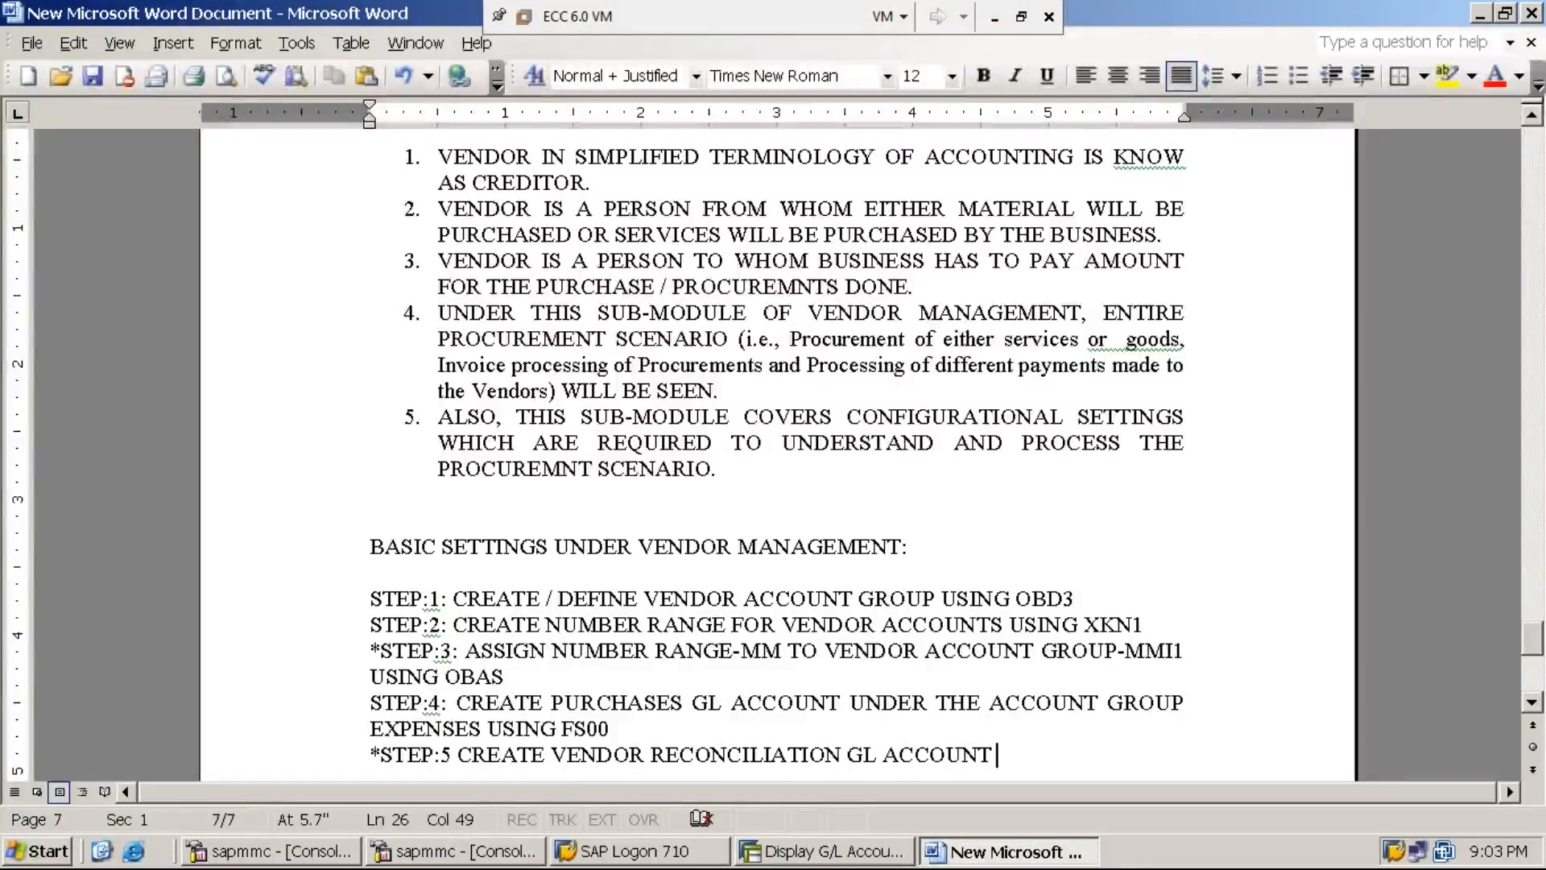
- Scroll the Word notes down a few lines so the STEP:5 area sits higher on the page
{"action": "left_click", "coordinate": [1532, 703]}
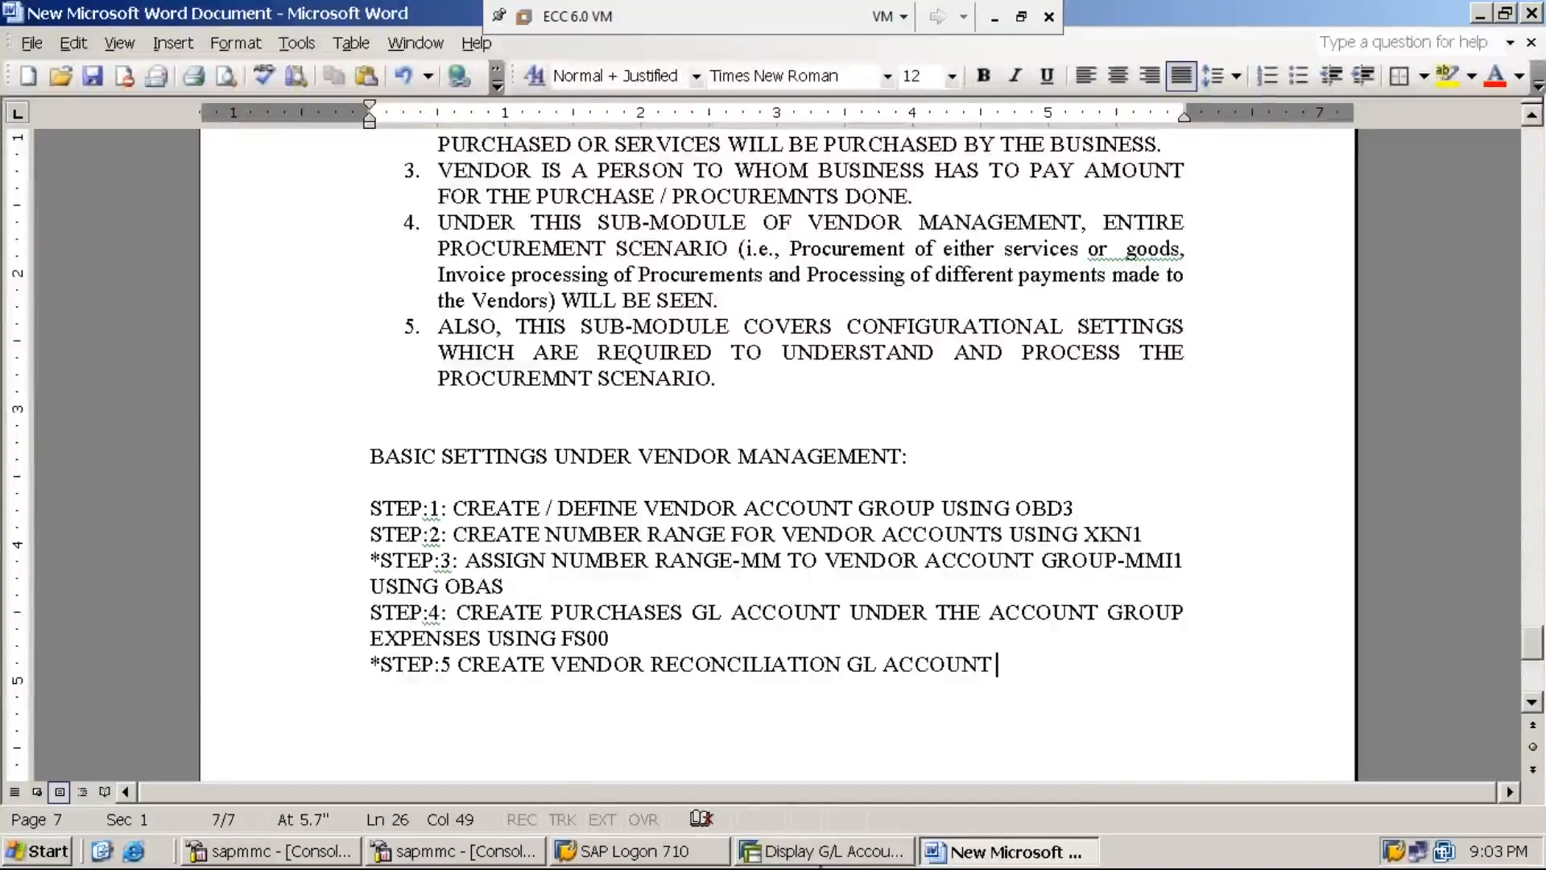
- In the MMI1 G/L display, select accounts 300001–300003, then expand ASSETS to select 100001 and 100002
{"action": "left_click", "coordinate": [840, 860]}
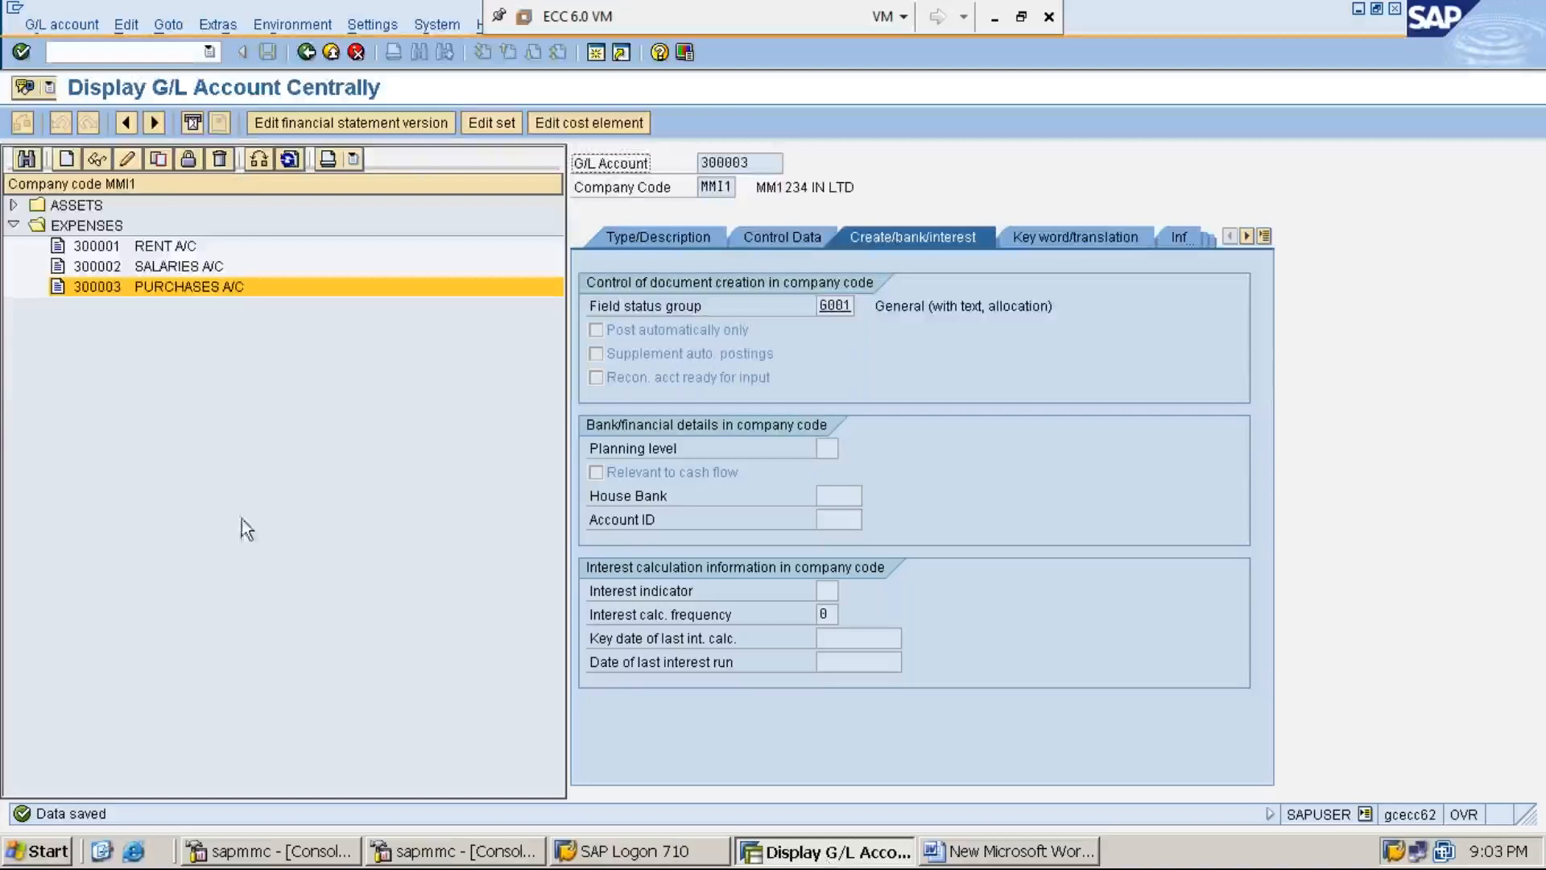
{"action": "left_click", "coordinate": [168, 246]}
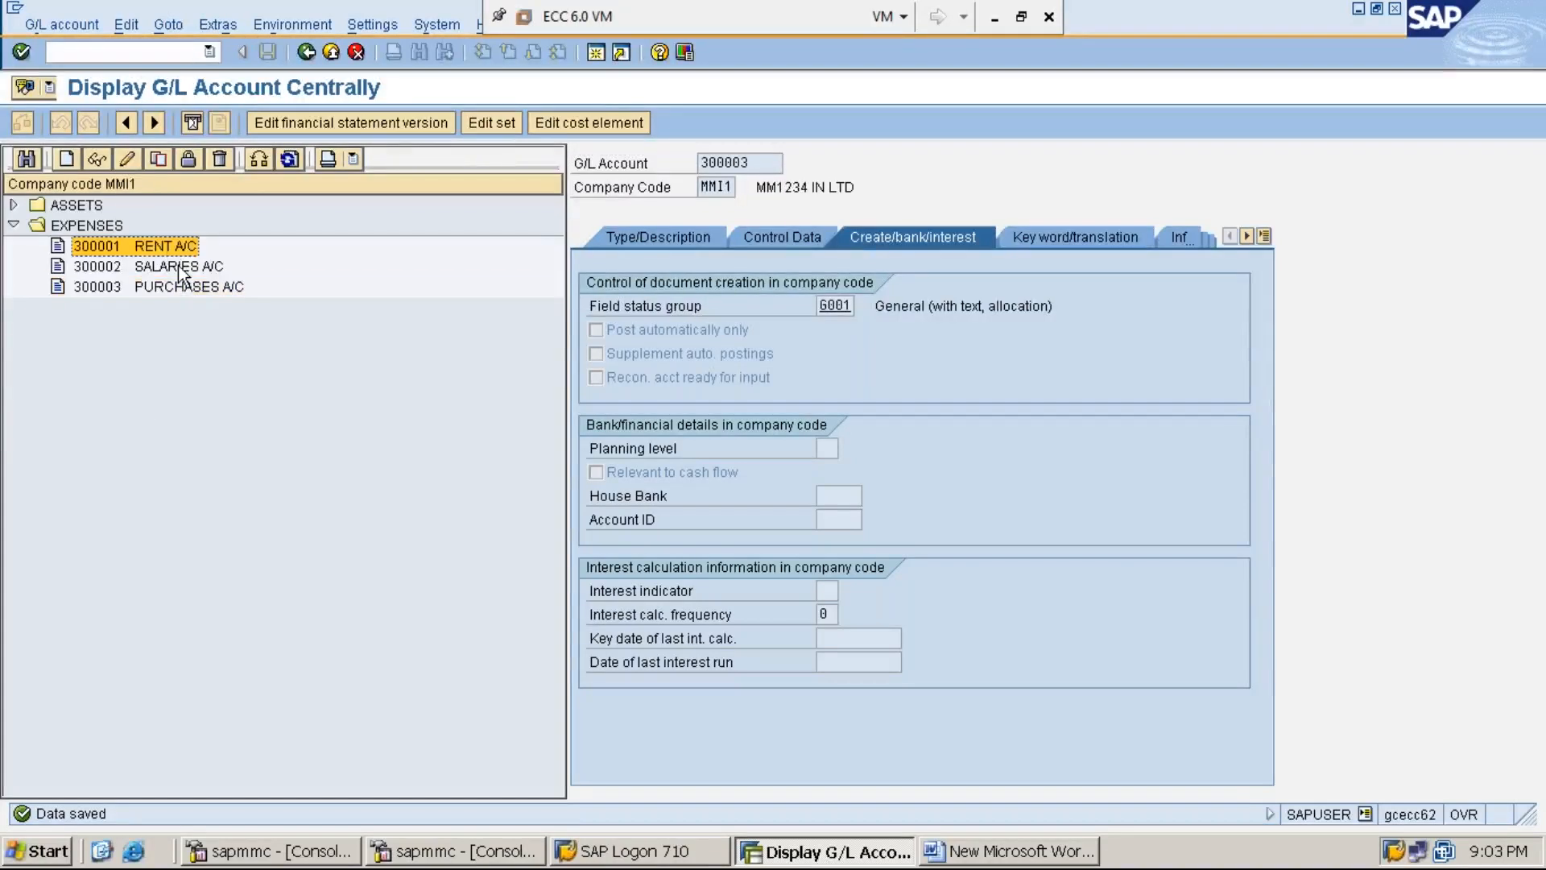
{"action": "left_click", "coordinate": [179, 269]}
{"action": "left_click", "coordinate": [190, 284]}
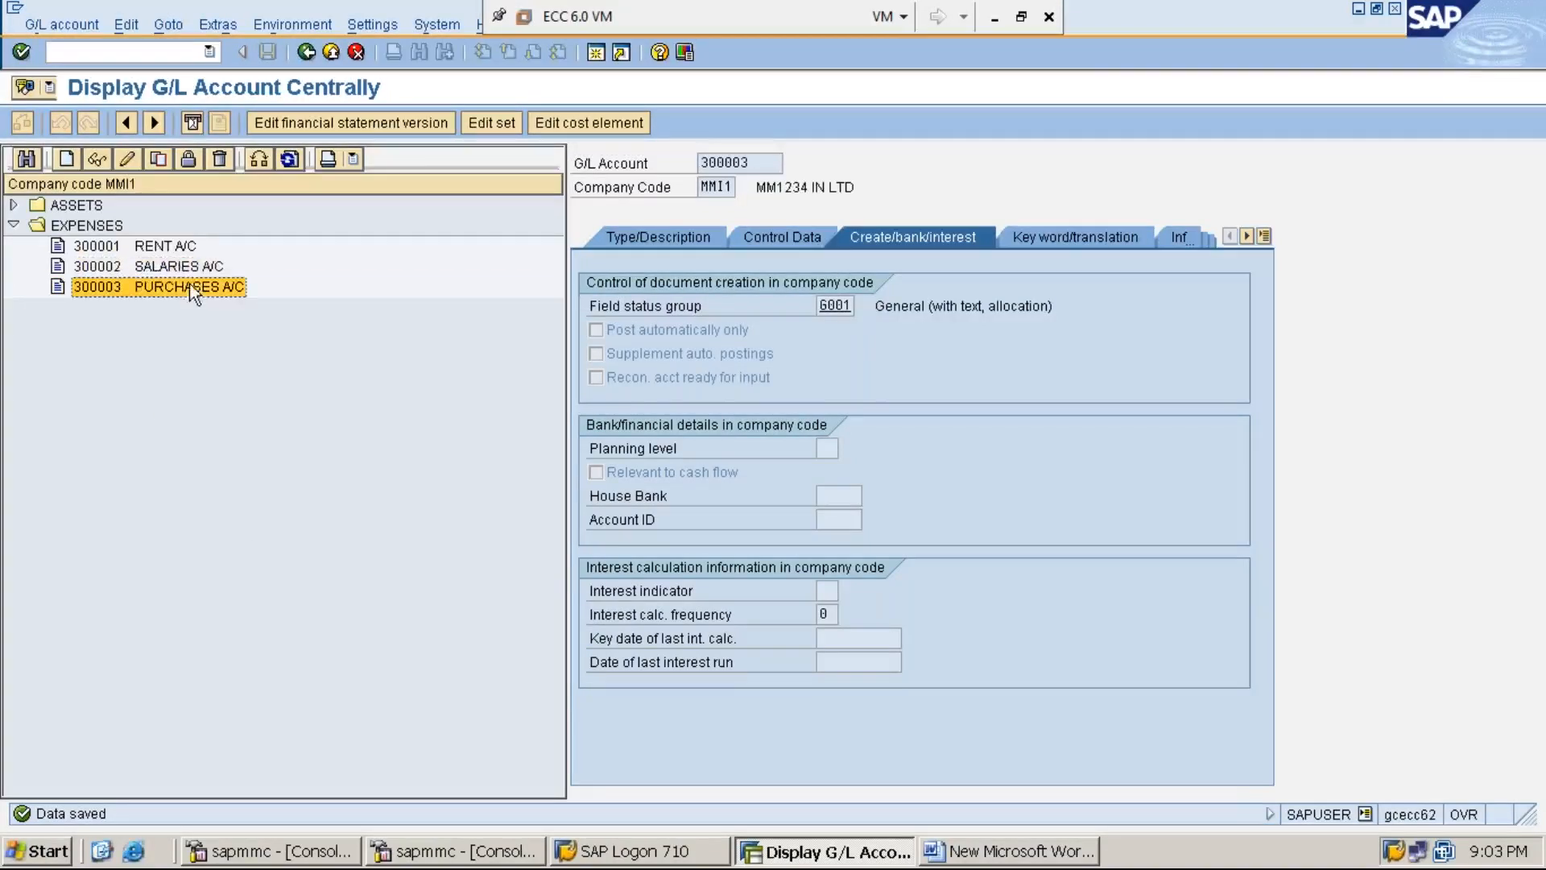
{"action": "left_click", "coordinate": [15, 206]}
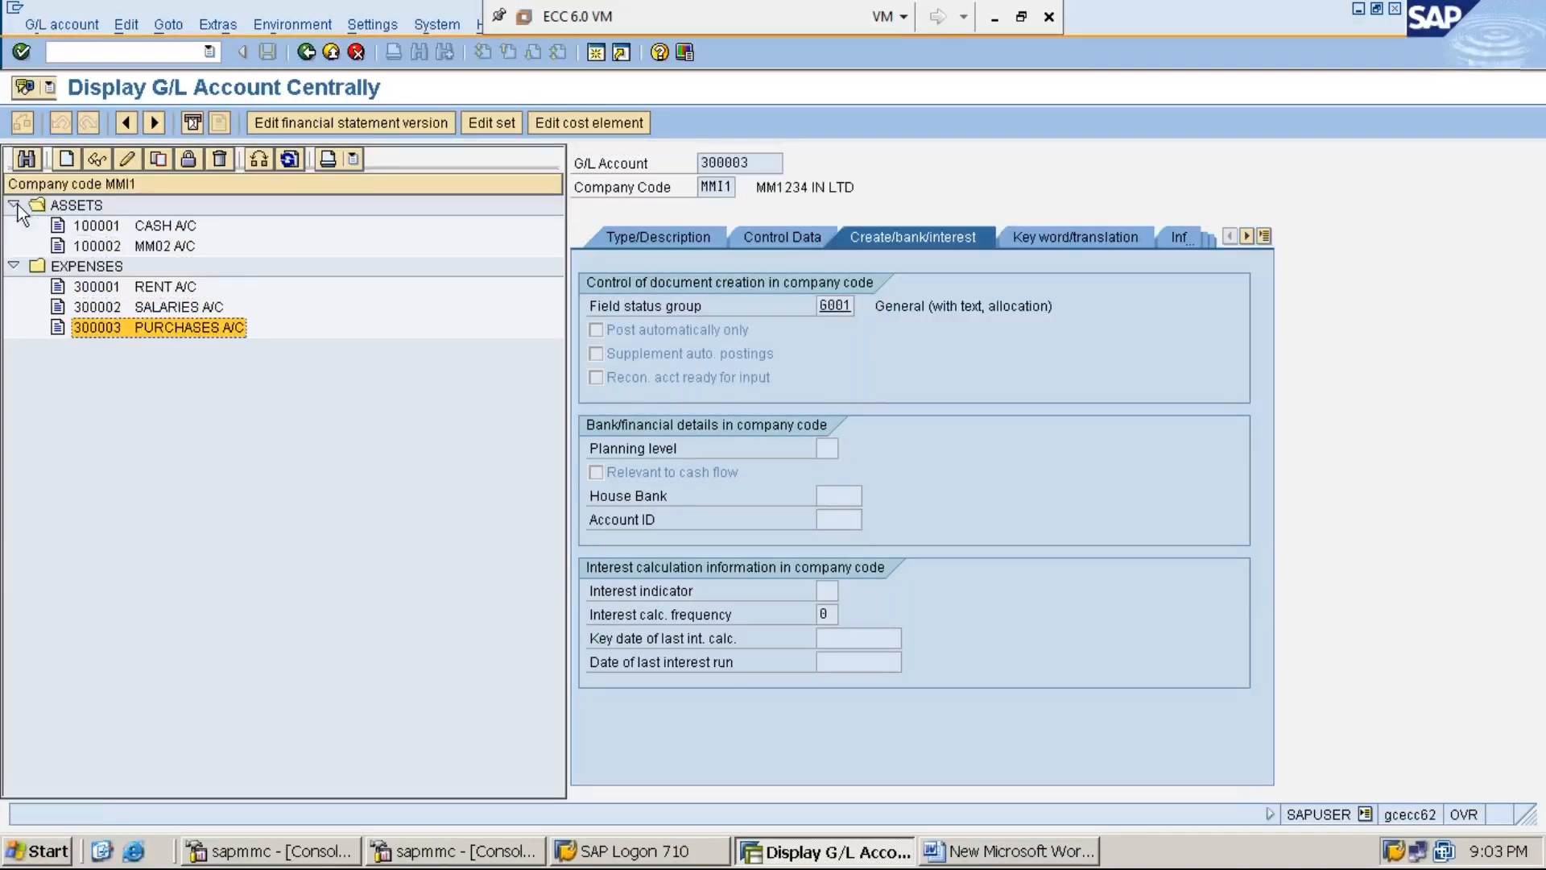
{"action": "left_click", "coordinate": [145, 232]}
{"action": "left_click", "coordinate": [161, 245]}
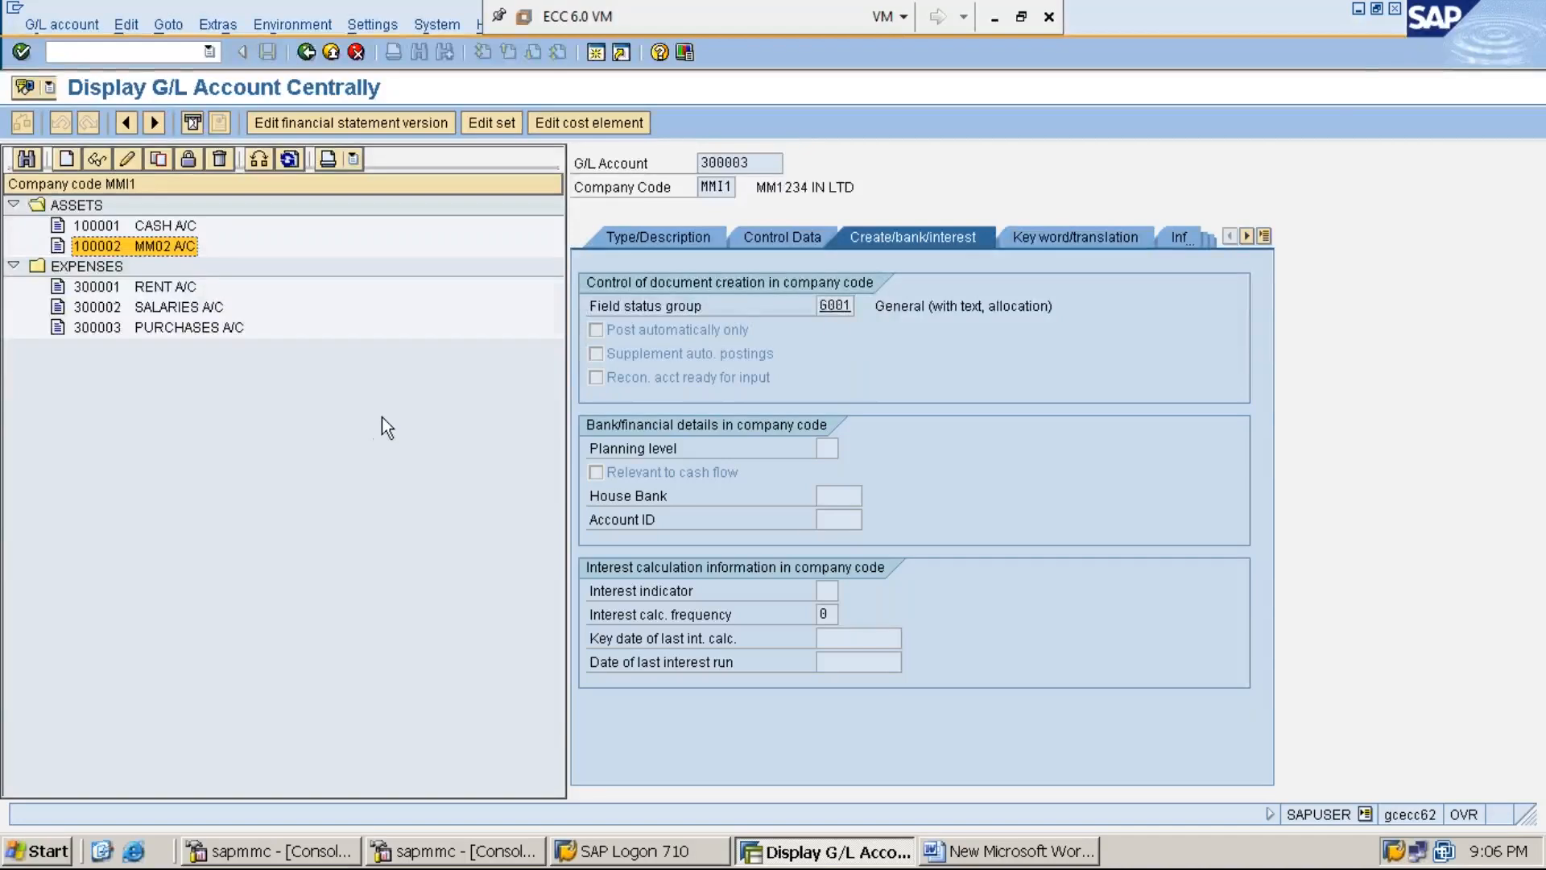
- Save the notes and finish STEP:5 with 'UNDER THE ACCOUNT GROUP LIABILITIES USING FS00'
{"action": "left_click", "coordinate": [1360, 10]}
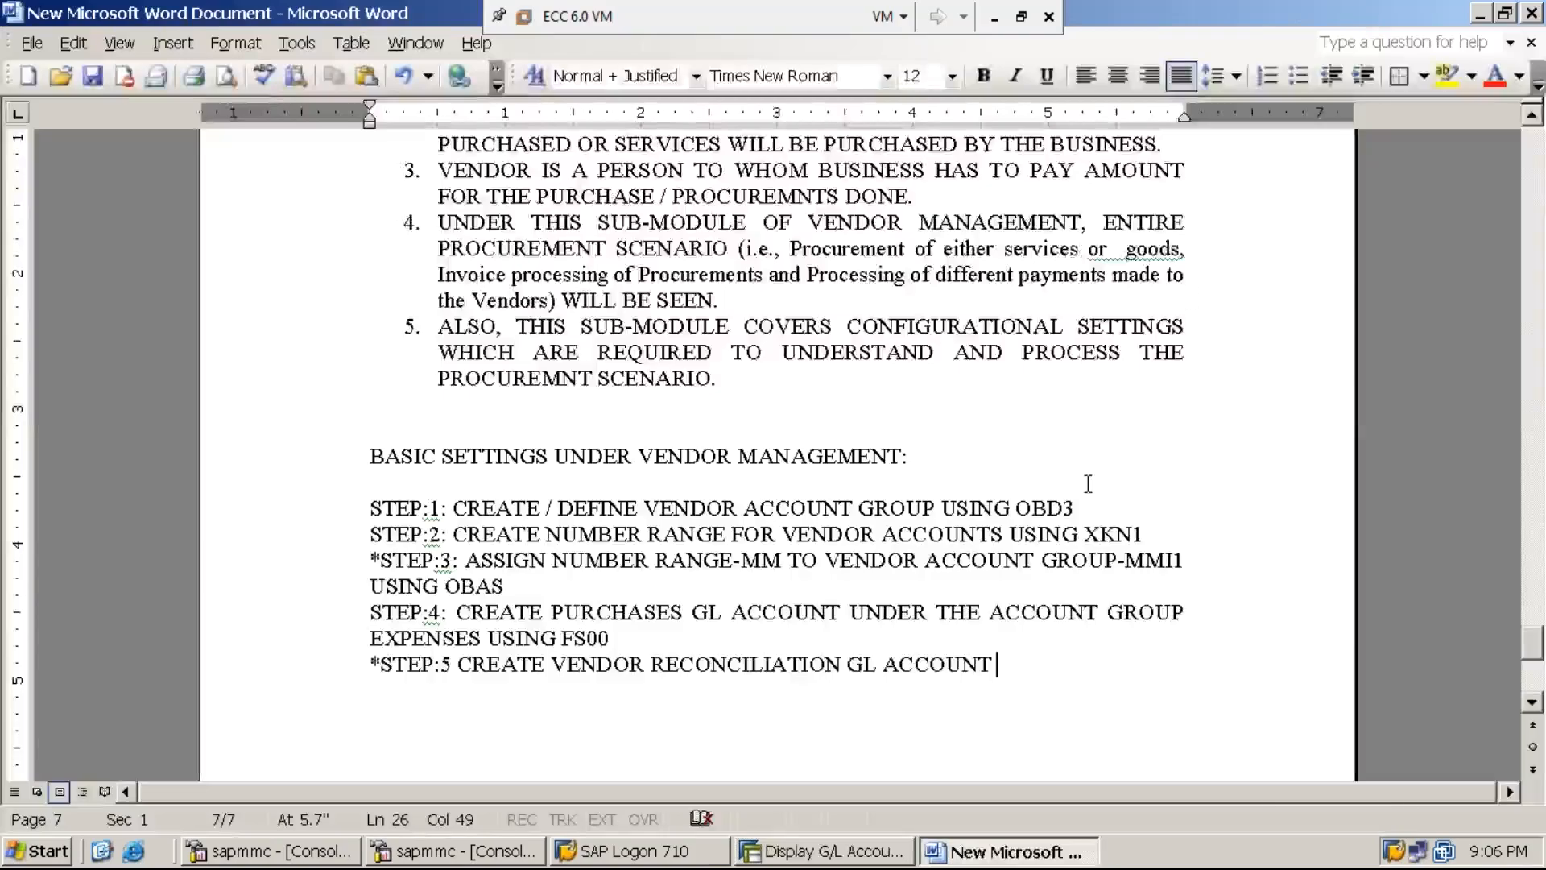
{"action": "key", "text": "ctrl+s"}
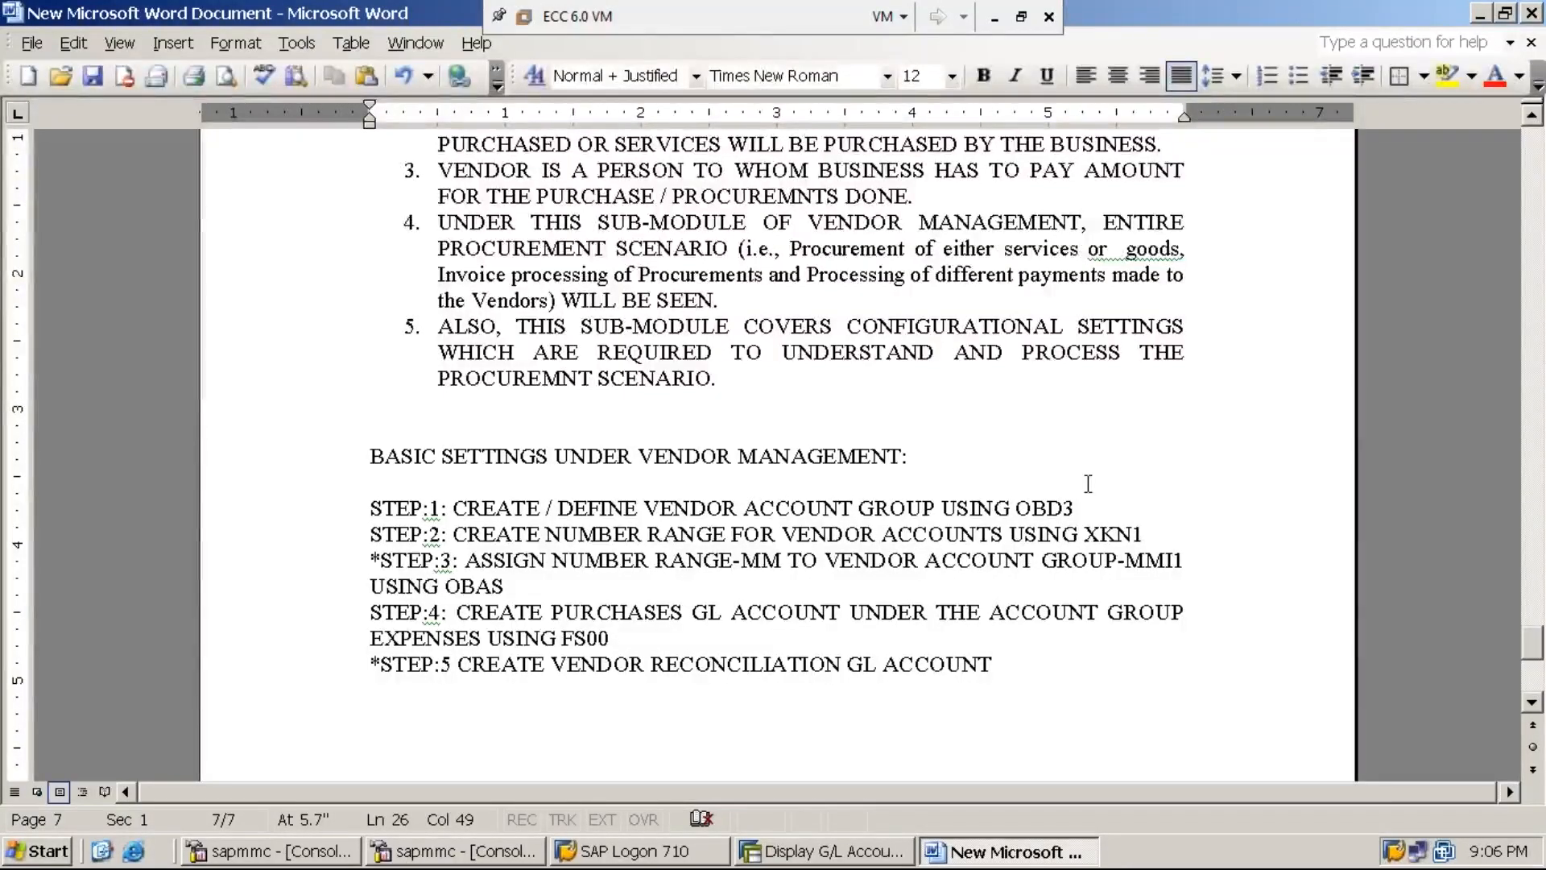
{"action": "type", "text": "UN"}
{"action": "type", "text": "DER "}
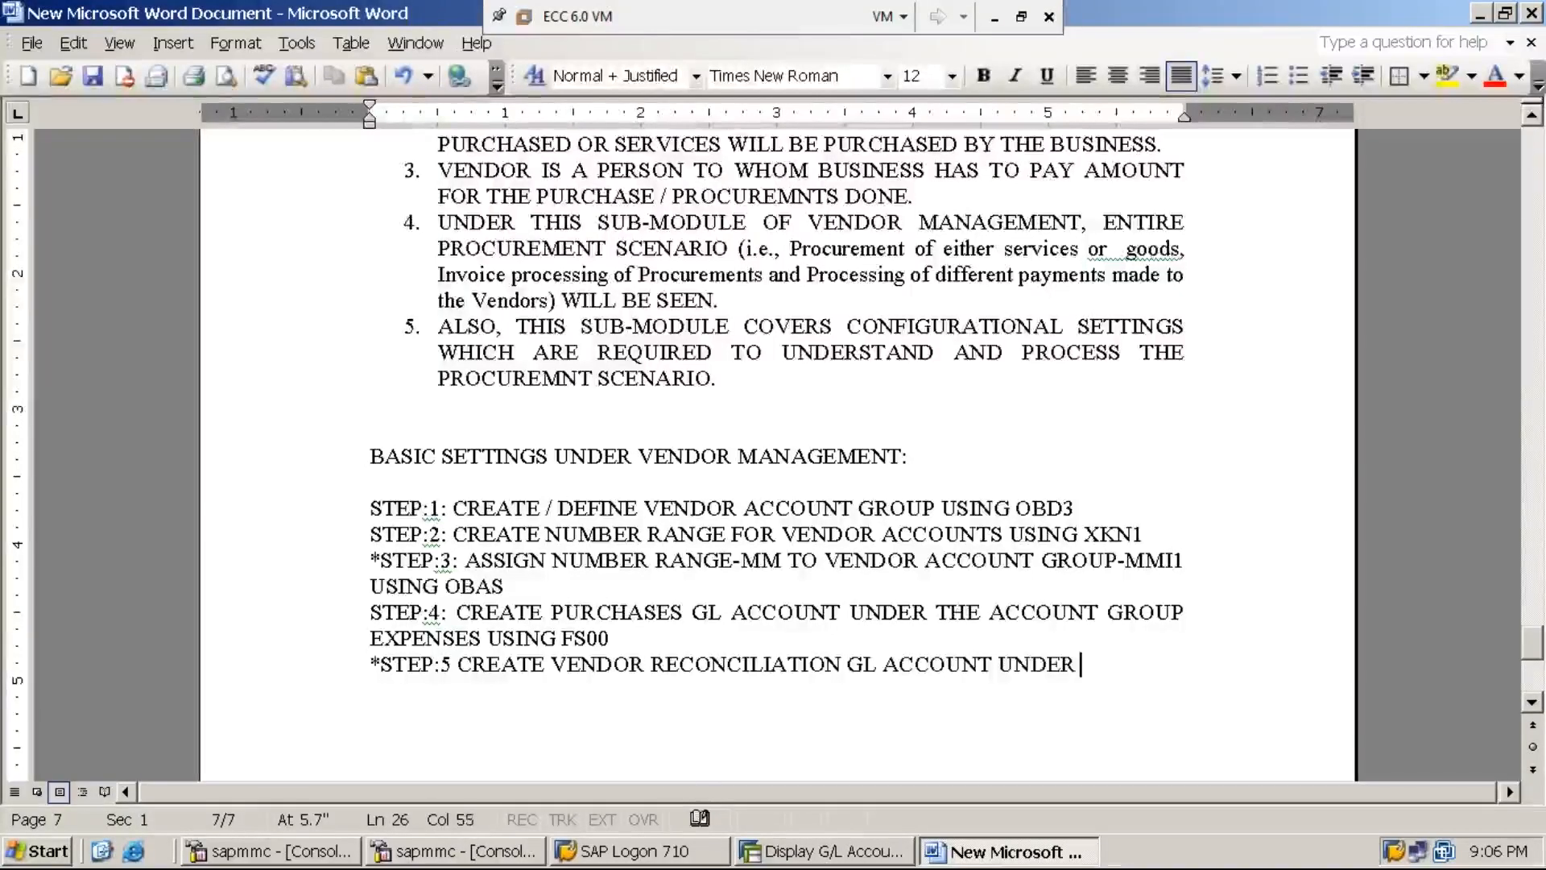
{"action": "type", "text": "THE ACCOUNT"}
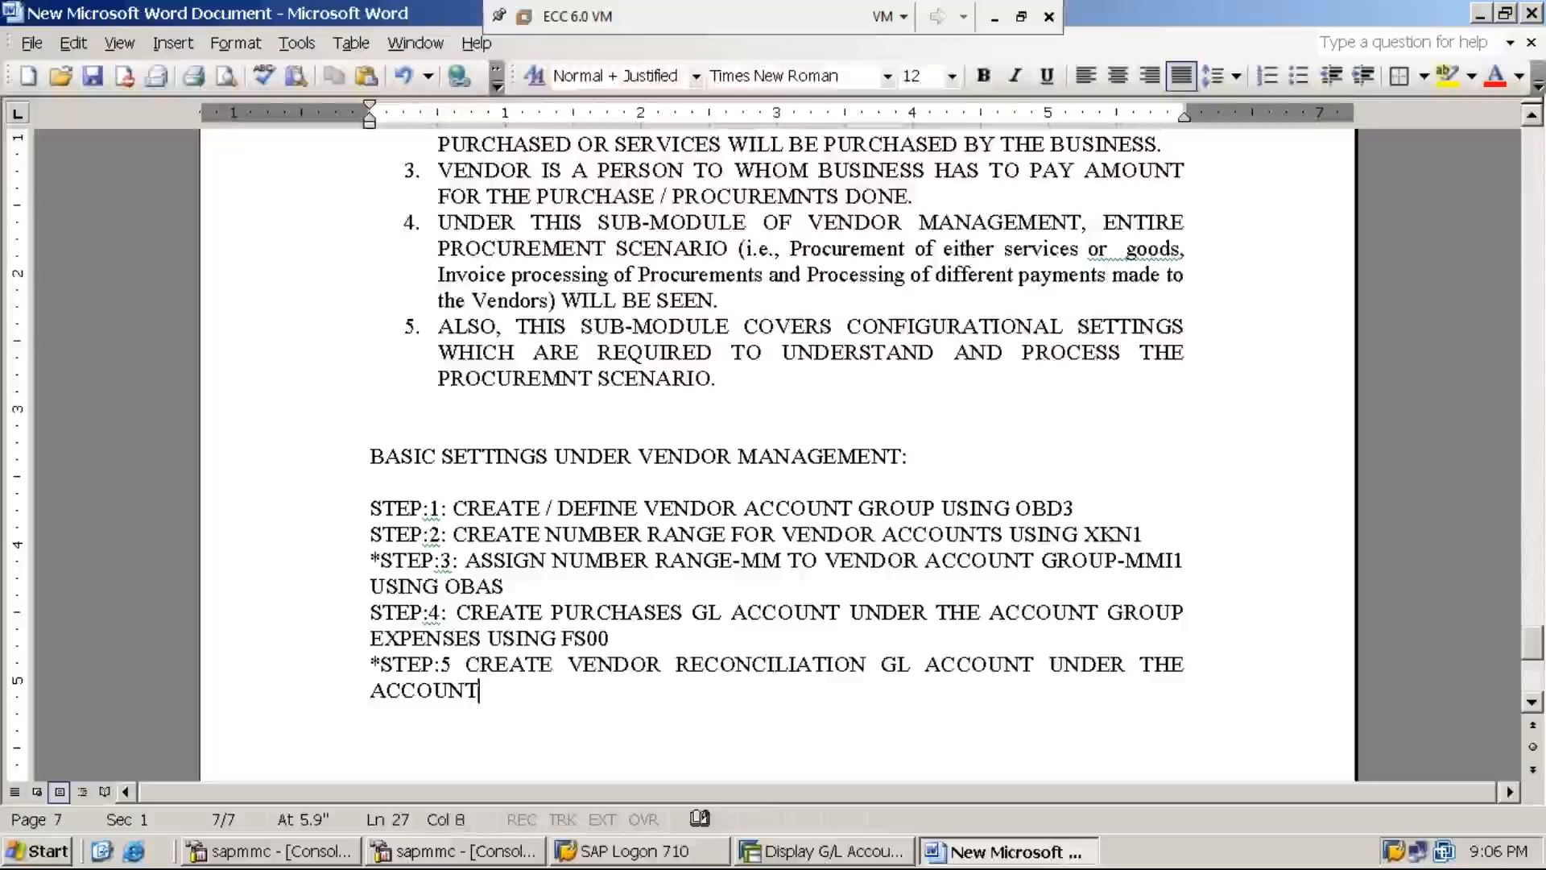
{"action": "type", "text": " GROUP"}
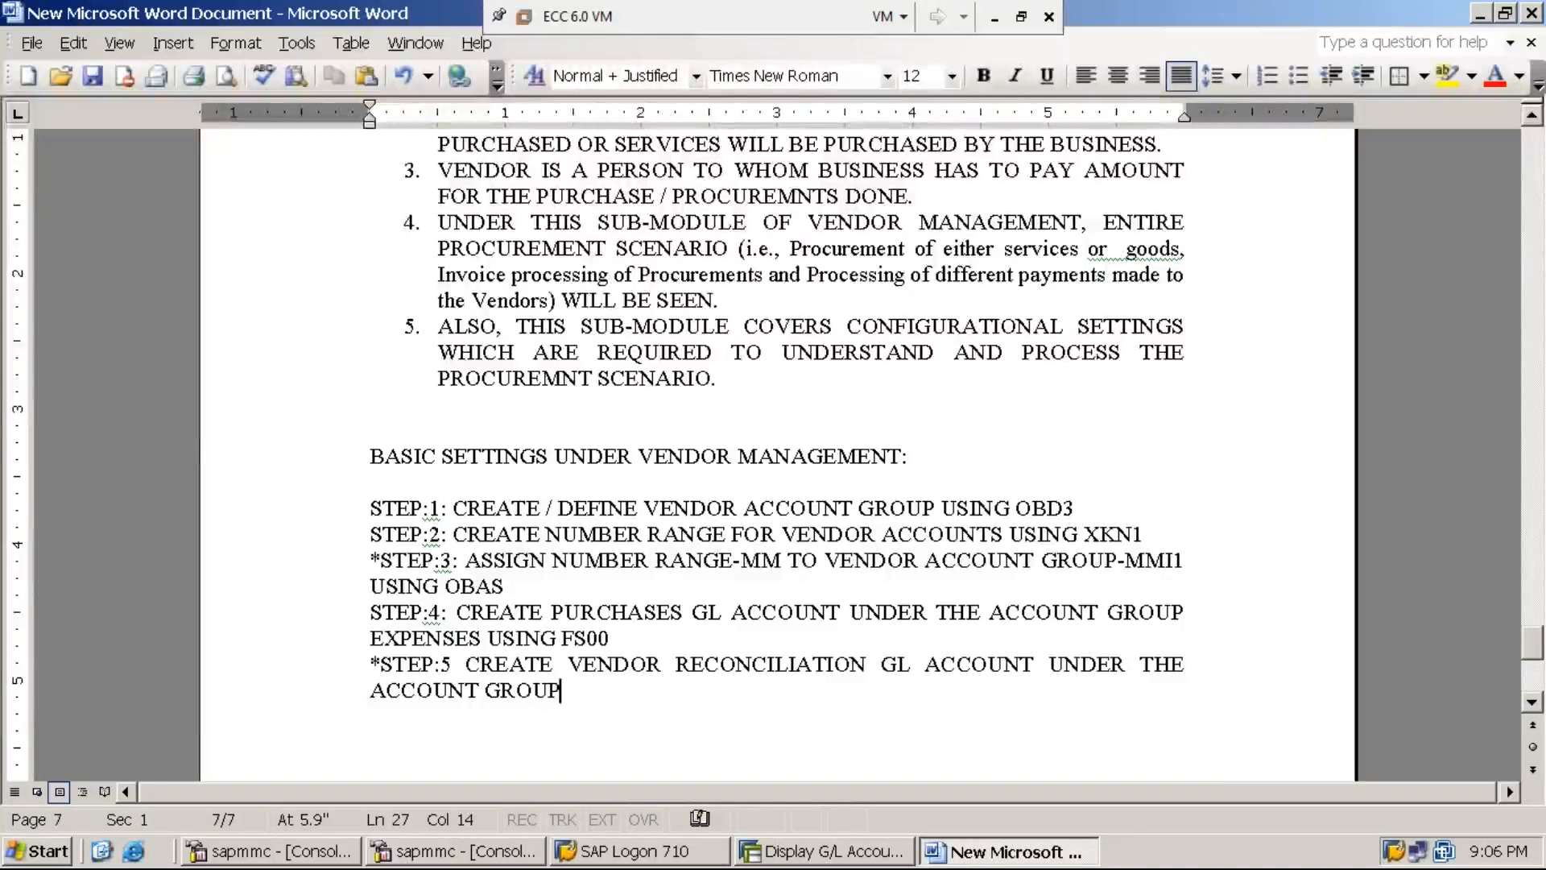
{"action": "type", "text": " LIABILITIES"}
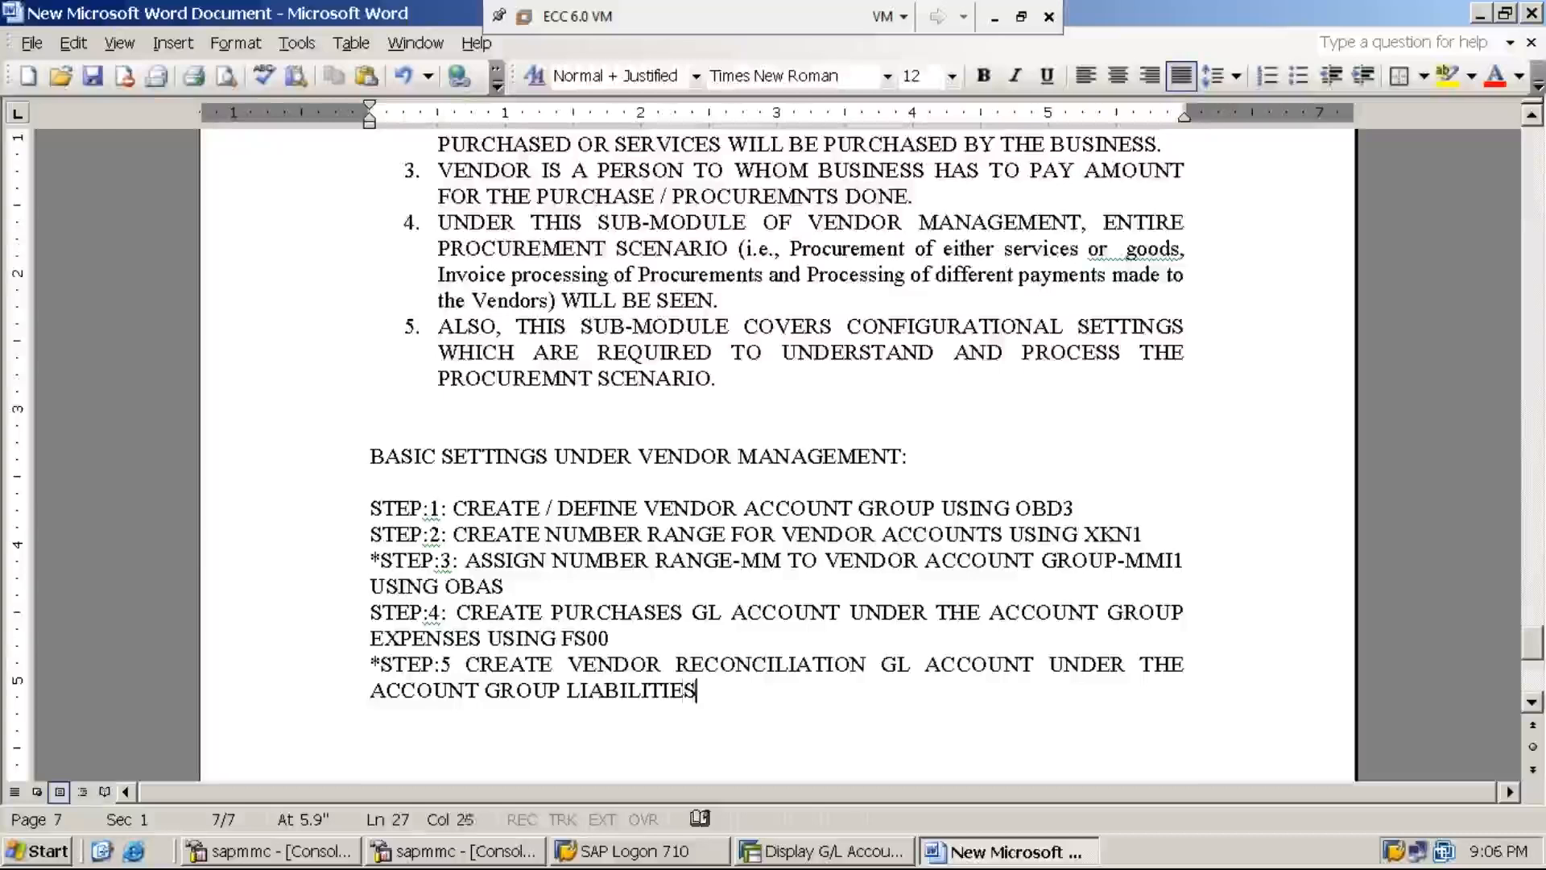
{"action": "type", "text": " USIN"}
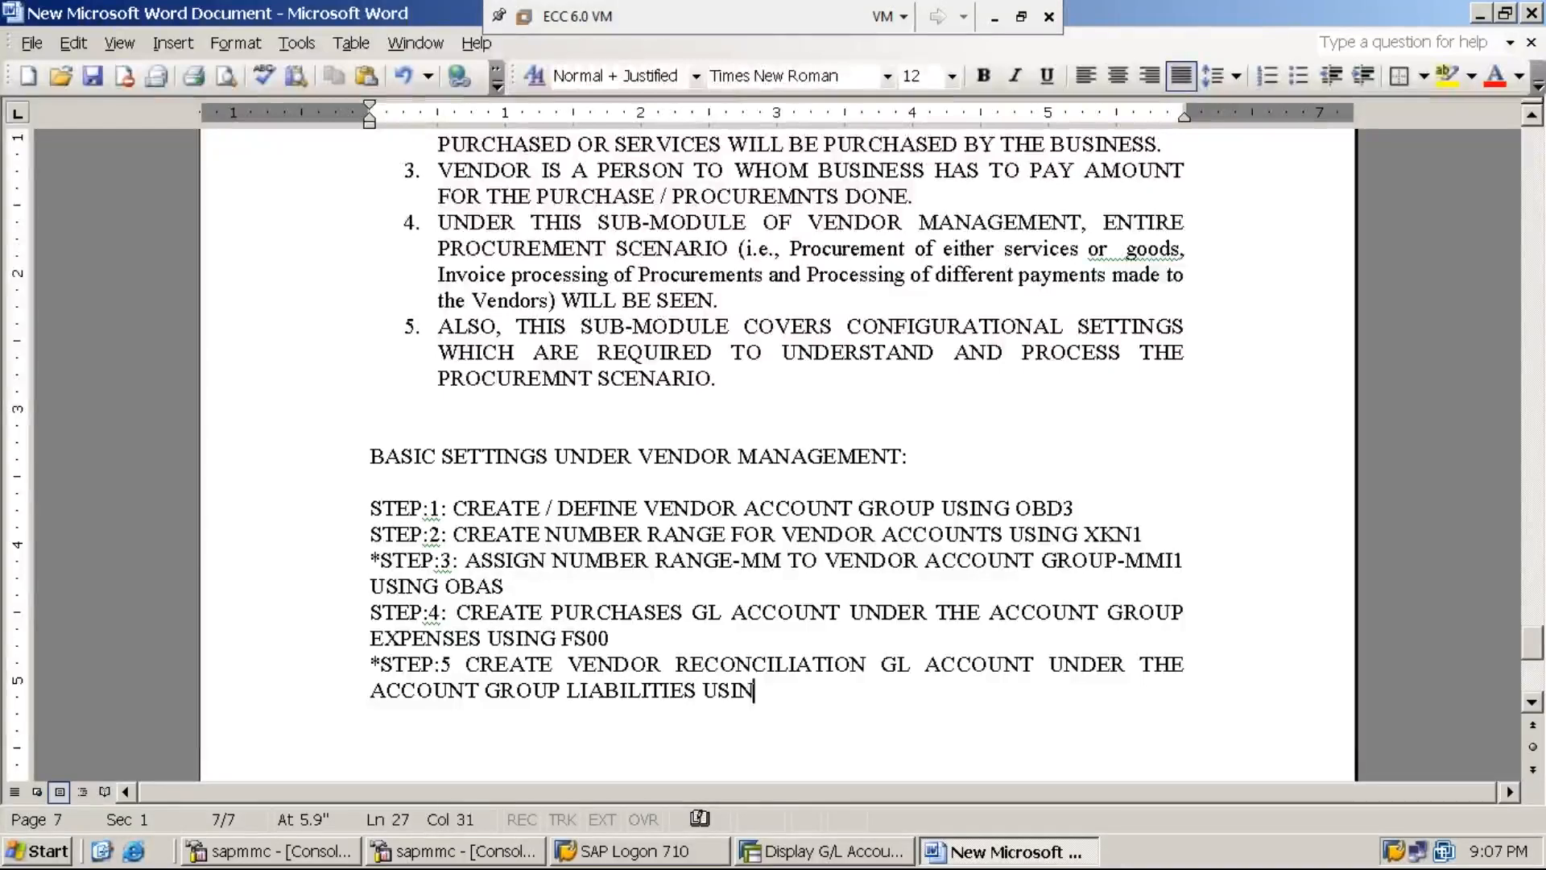
{"action": "type", "text": "G FS00"}
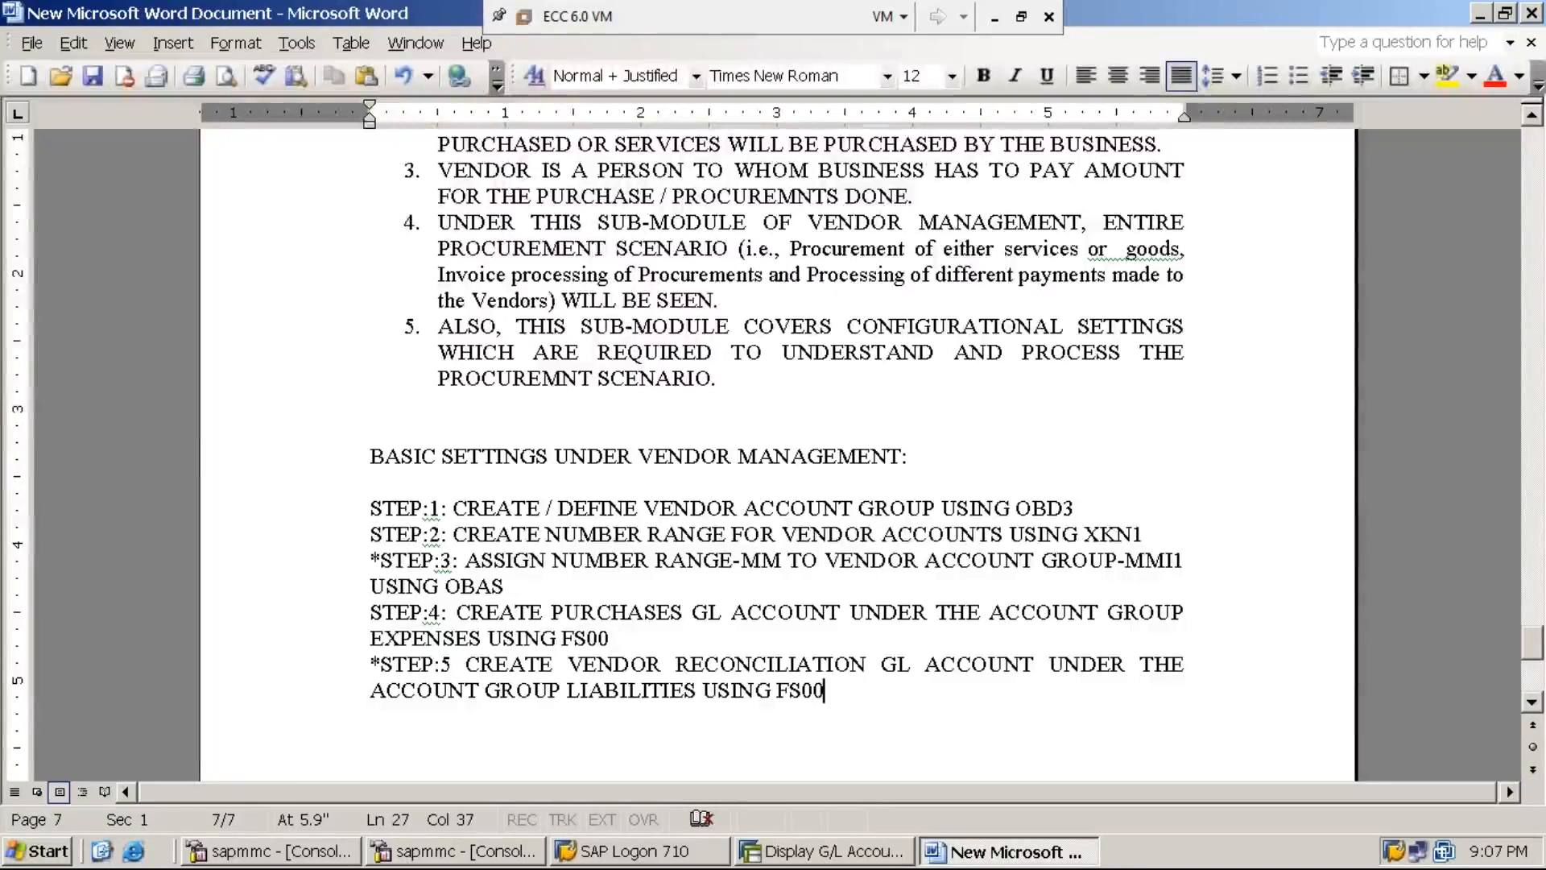
{"action": "key", "text": "Return"}
{"action": "key", "text": "Return"}
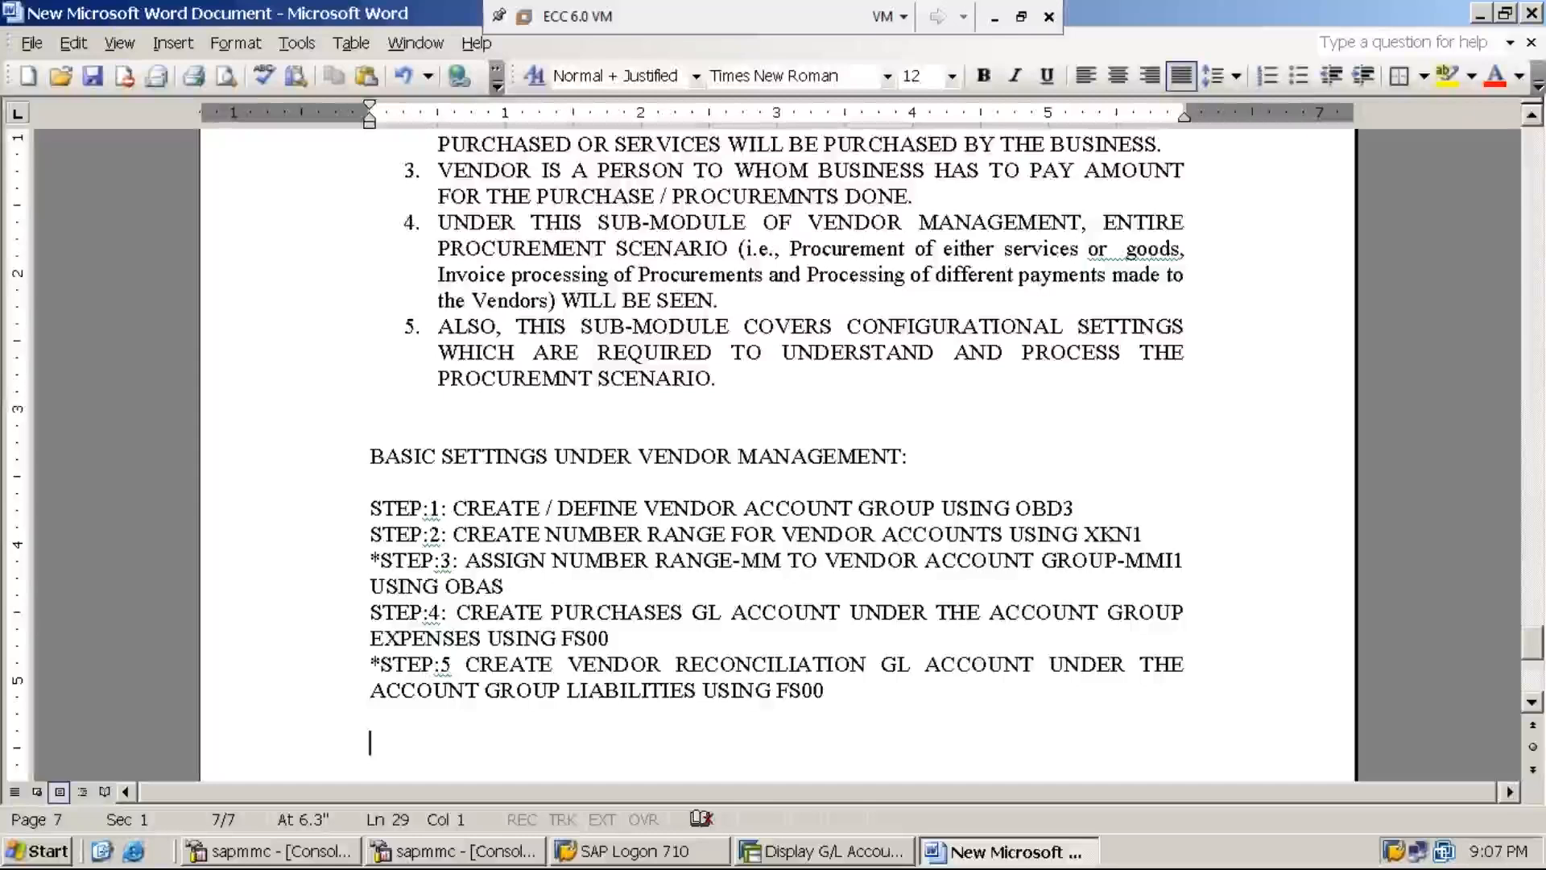
- Add list item i. reading 'GL ACCOUNTS ARE OF TWO TYPES:'
{"action": "type", "text": "I"}
{"action": "key", "text": "BackSpace"}
{"action": "type", "text": "i."}
{"action": "key", "text": "BackSpace"}
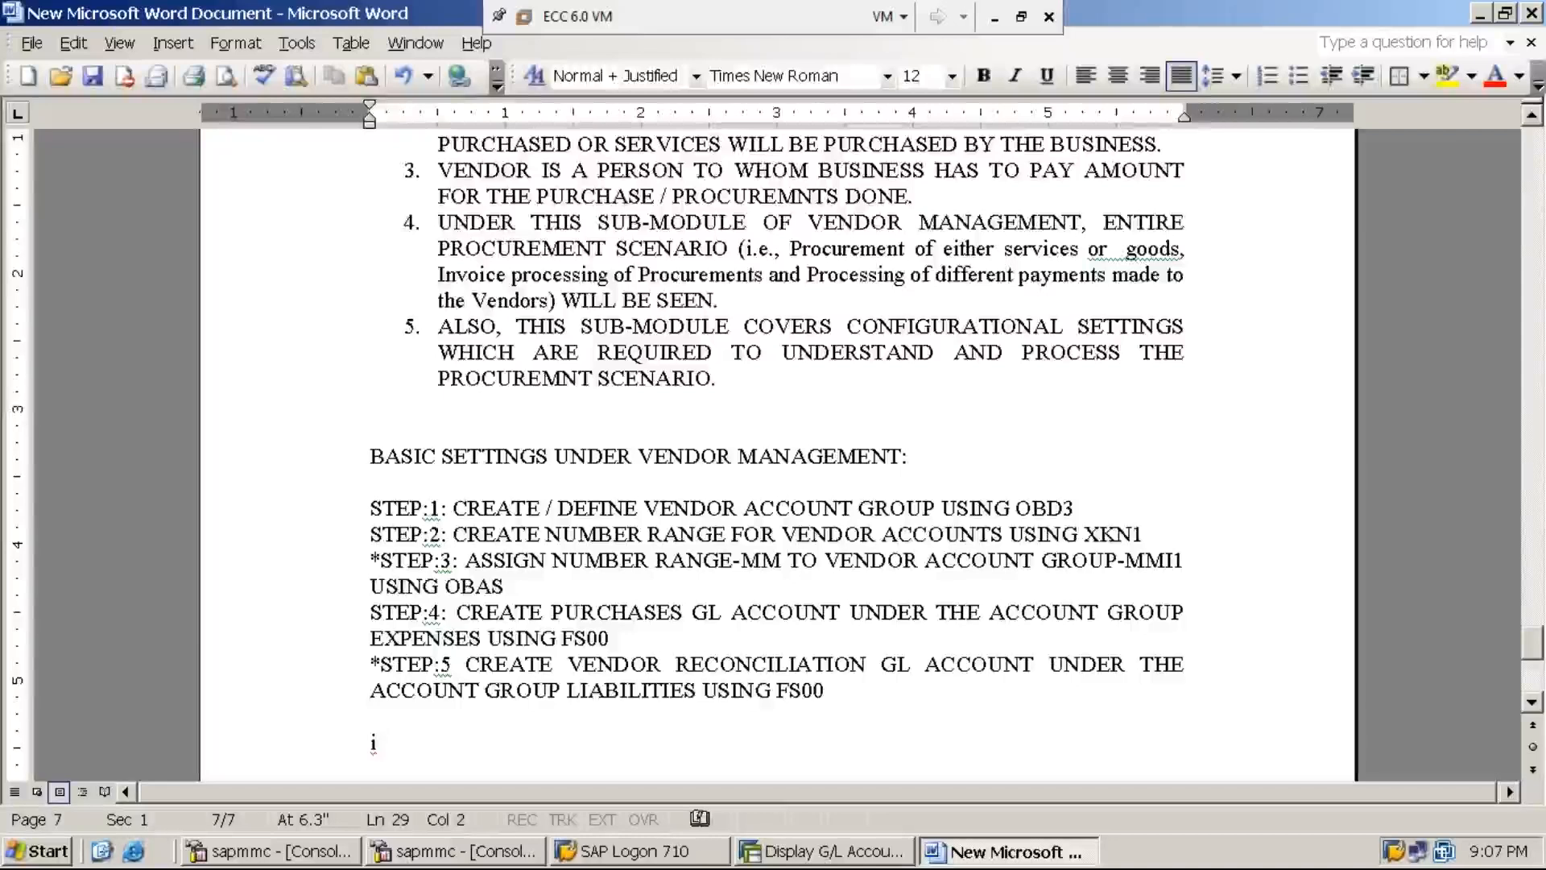
{"action": "type", "text": "."}
{"action": "key", "text": "Tab"}
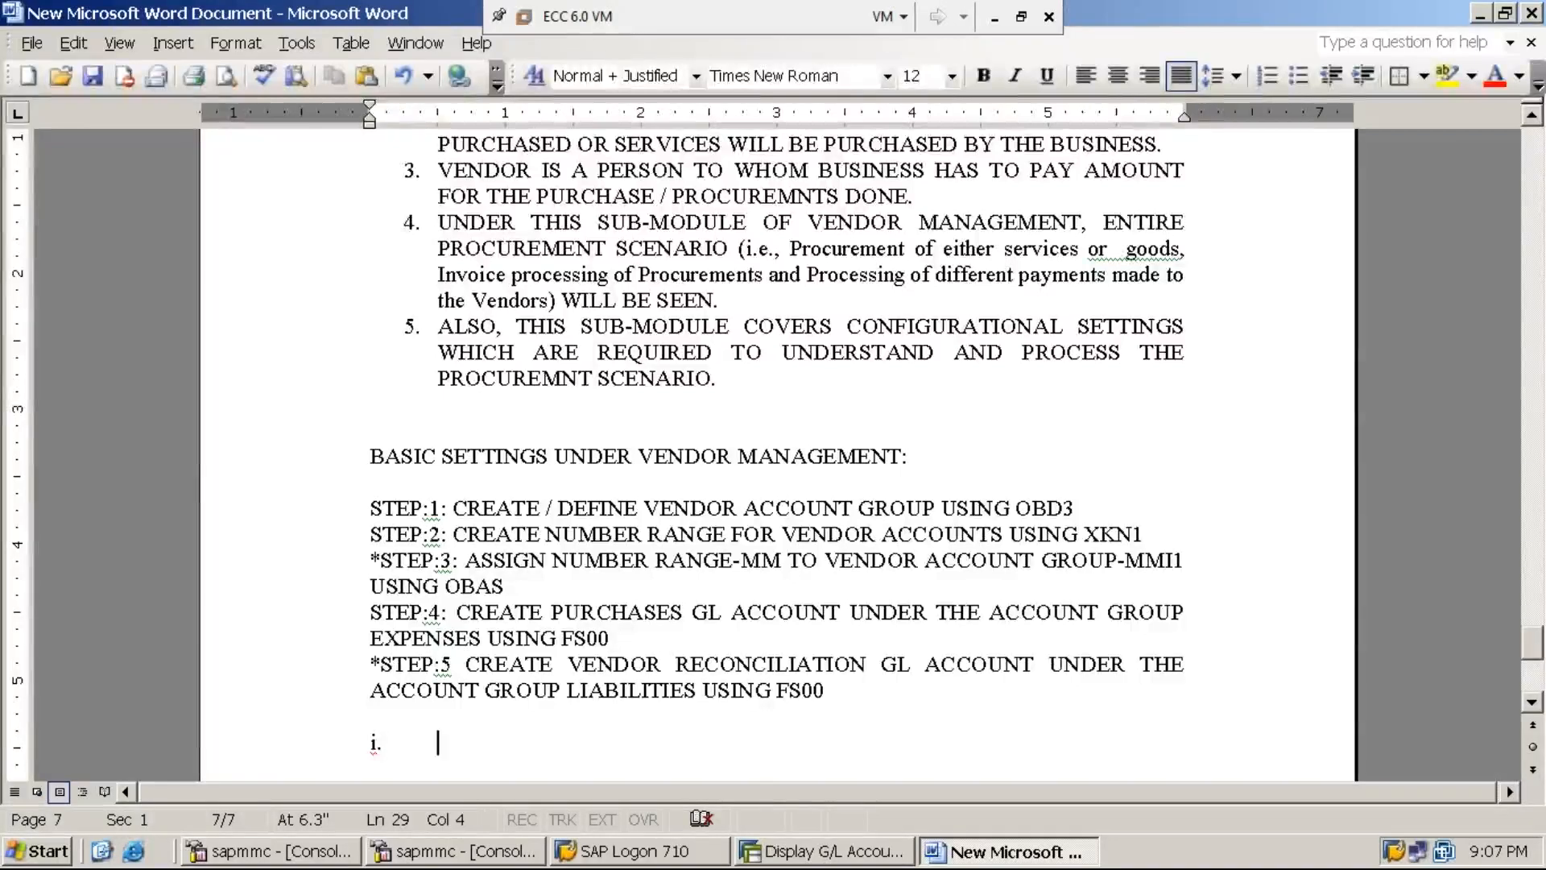
{"action": "type", "text": "GL "}
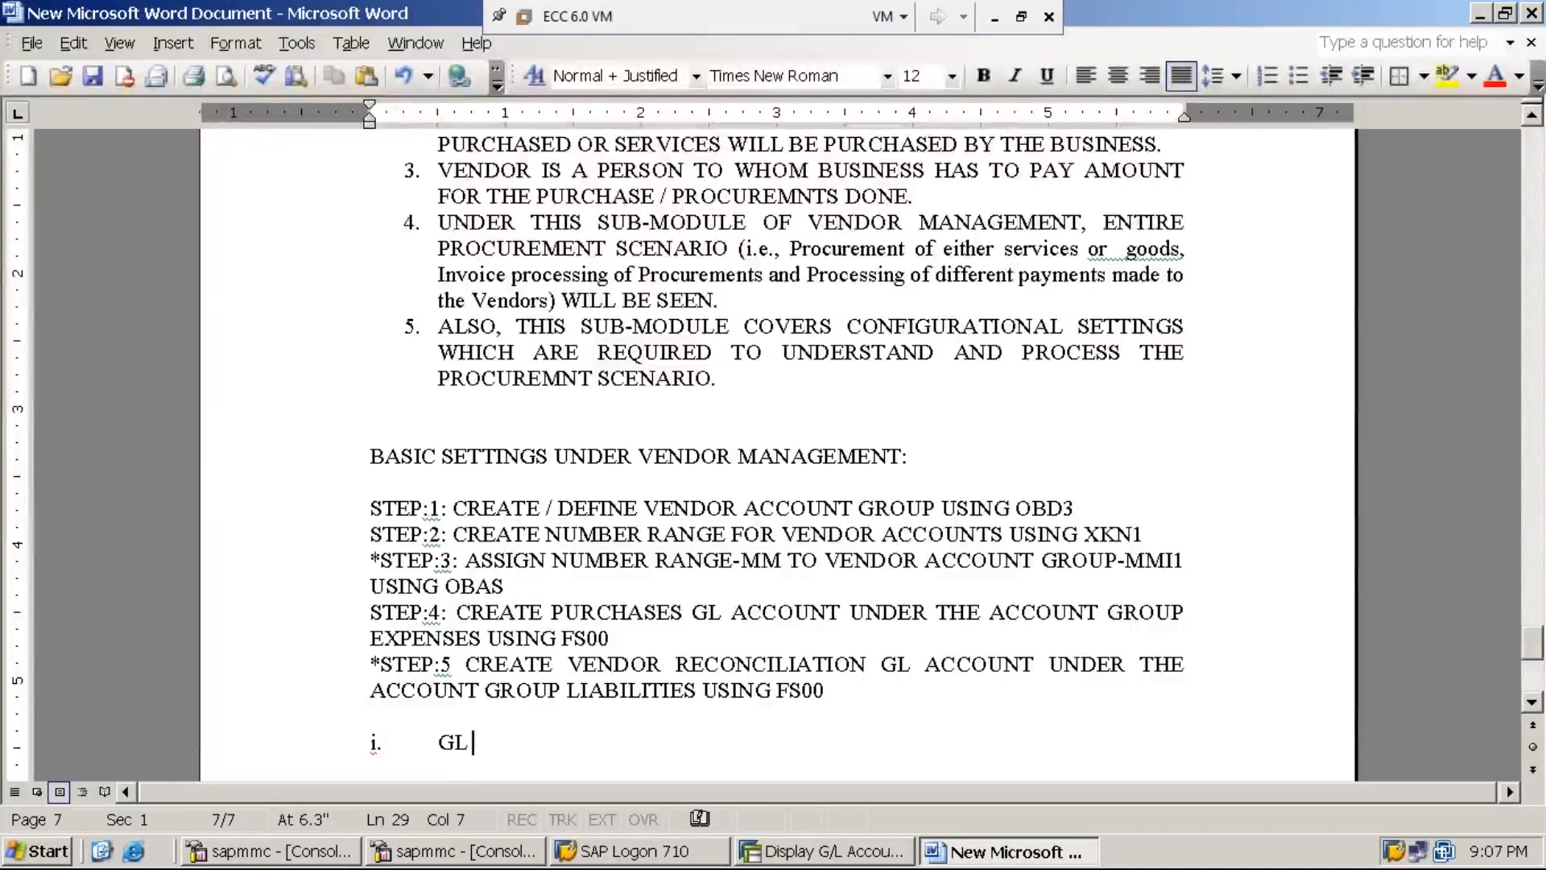
{"action": "type", "text": "ACCO"}
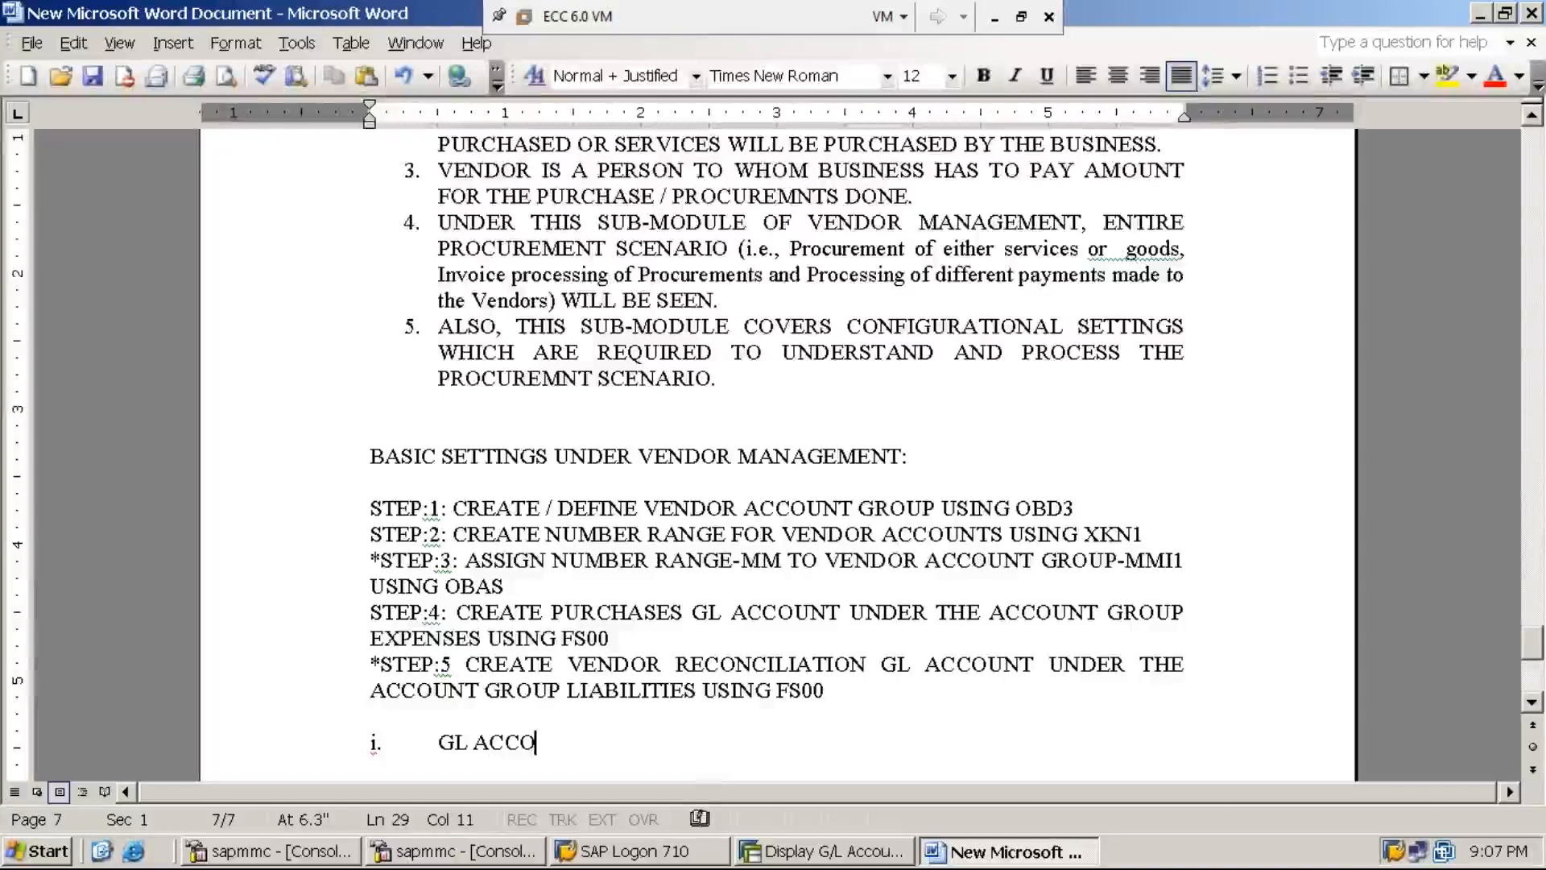
{"action": "type", "text": "UNTS ARE"}
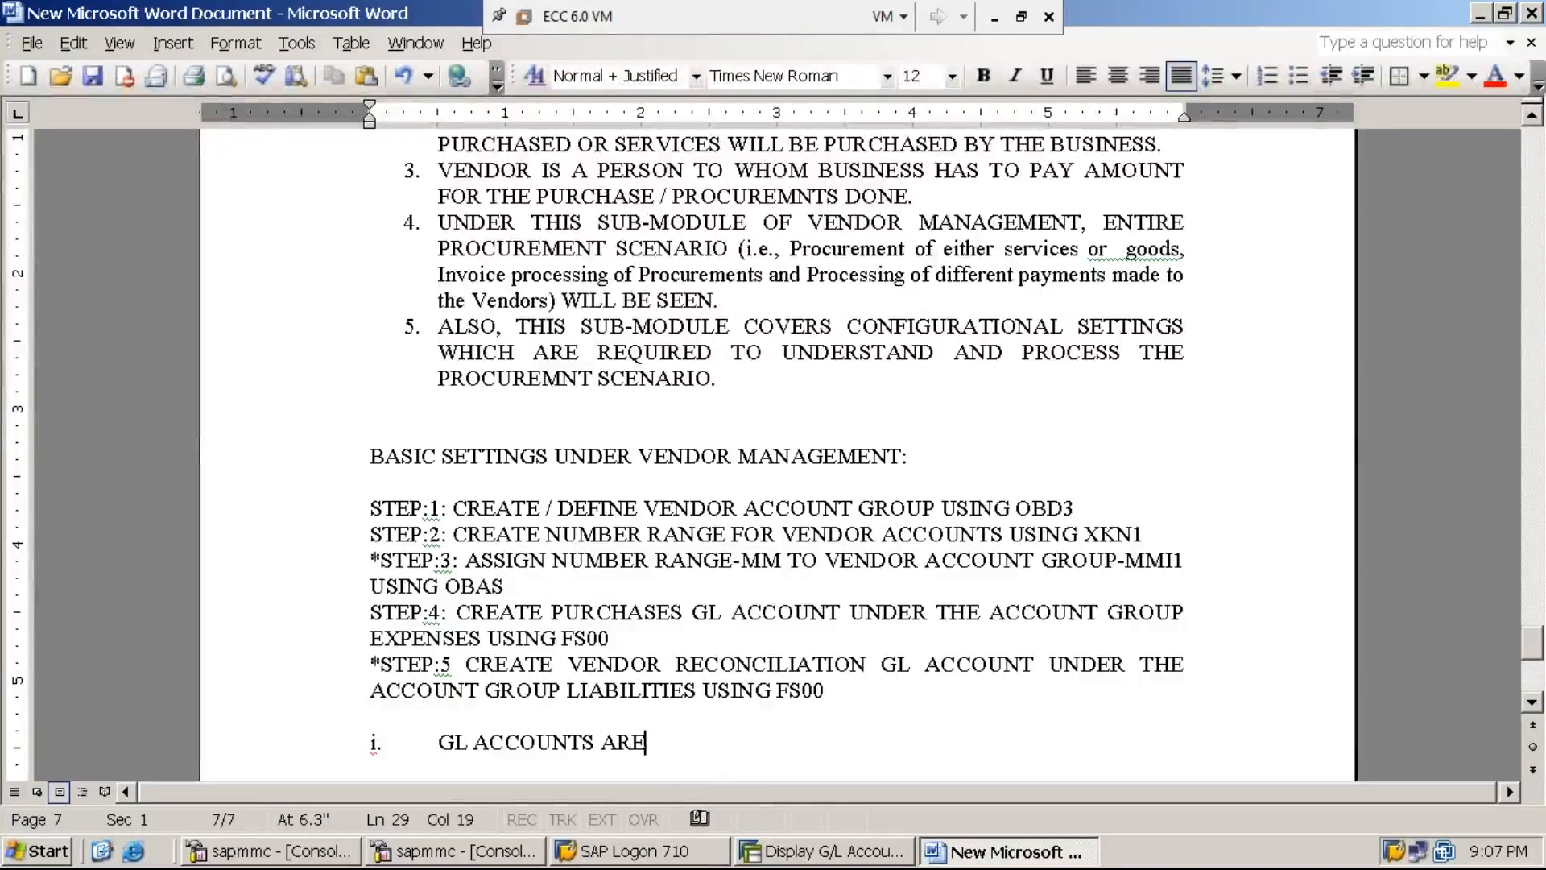
{"action": "type", "text": " OF TWO T"}
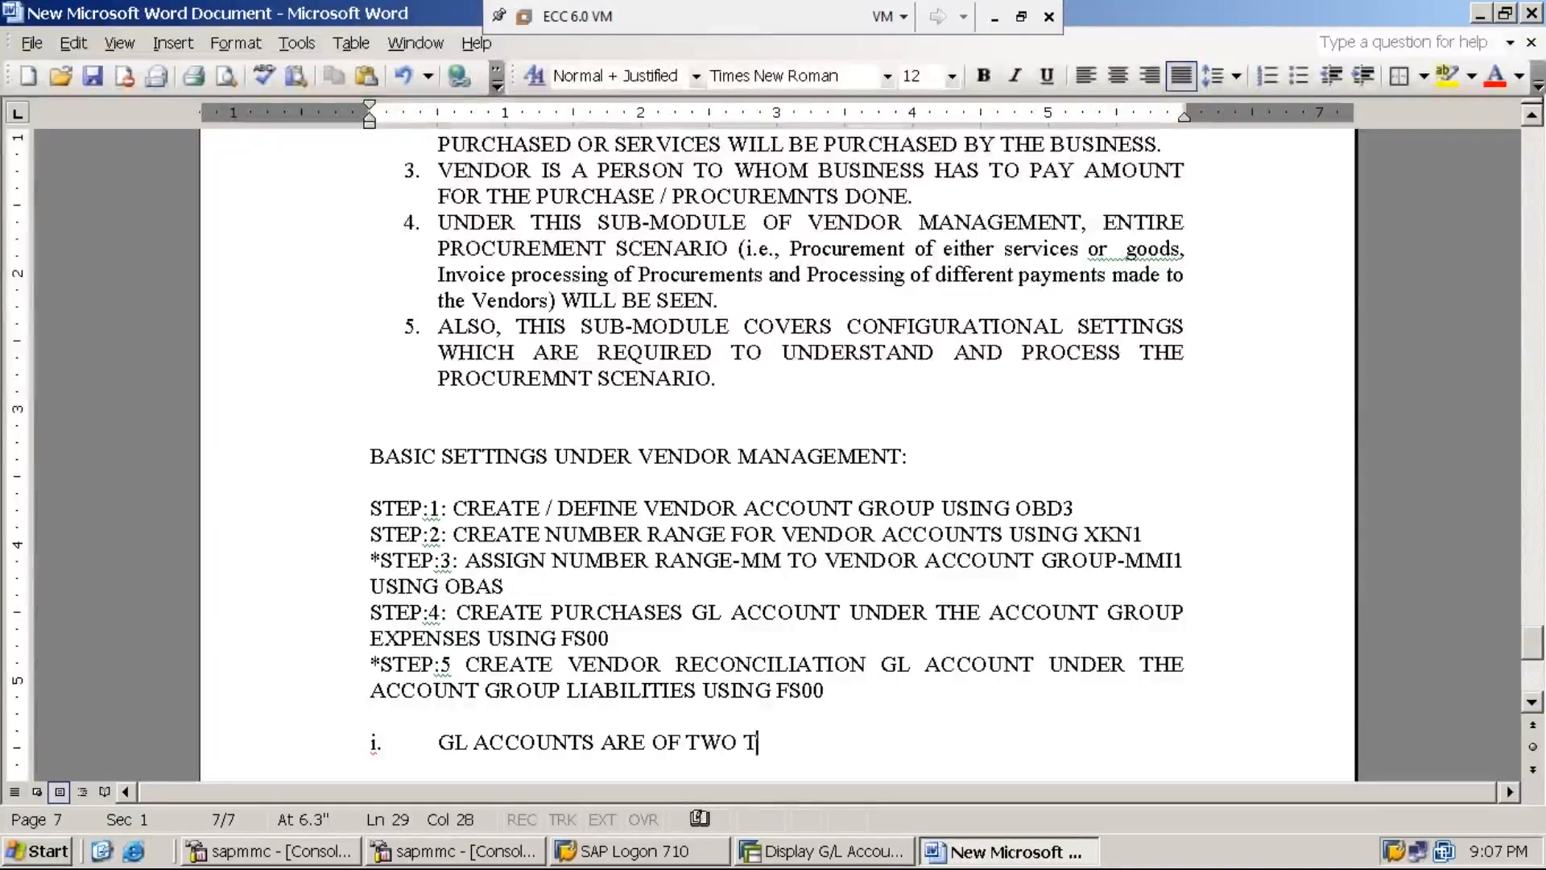
{"action": "type", "text": "YPES"}
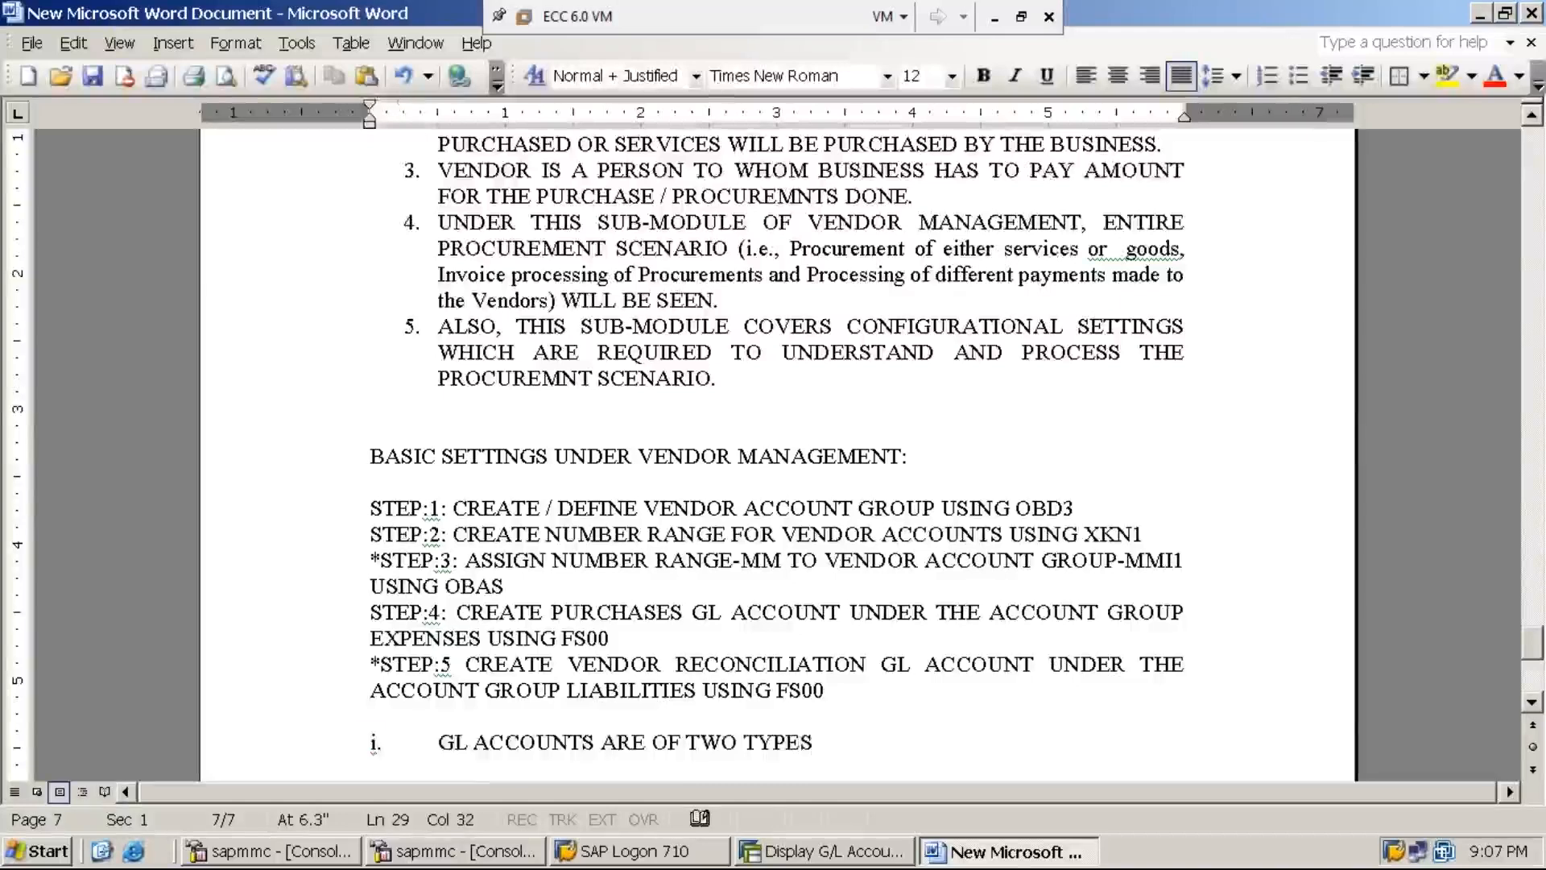
{"action": "key", "text": "Return"}
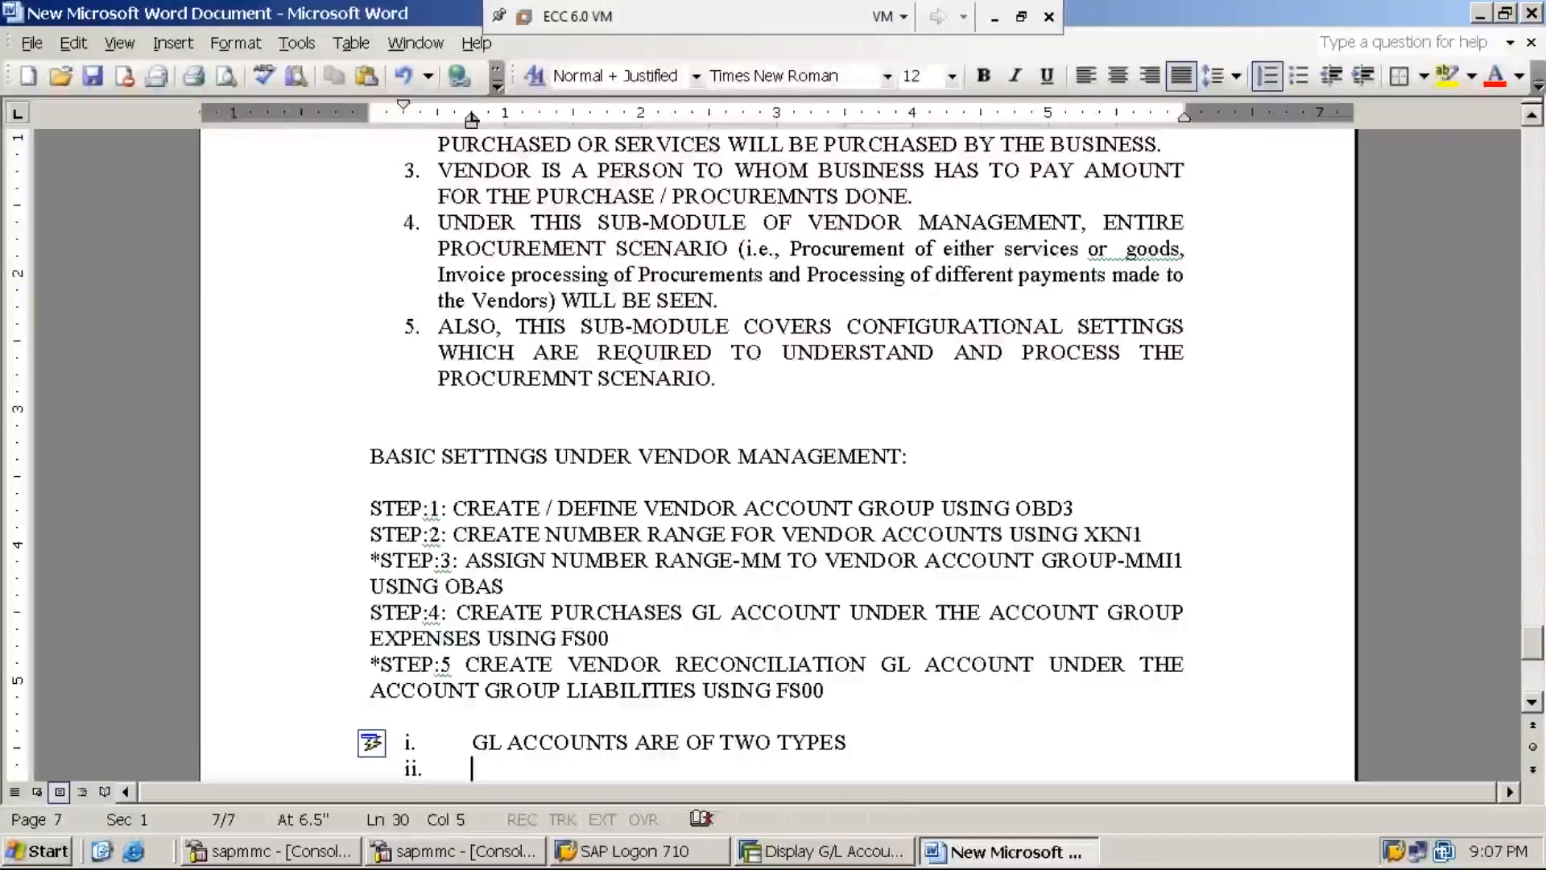
{"action": "left_click", "coordinate": [854, 745]}
{"action": "type", "text": ":"}
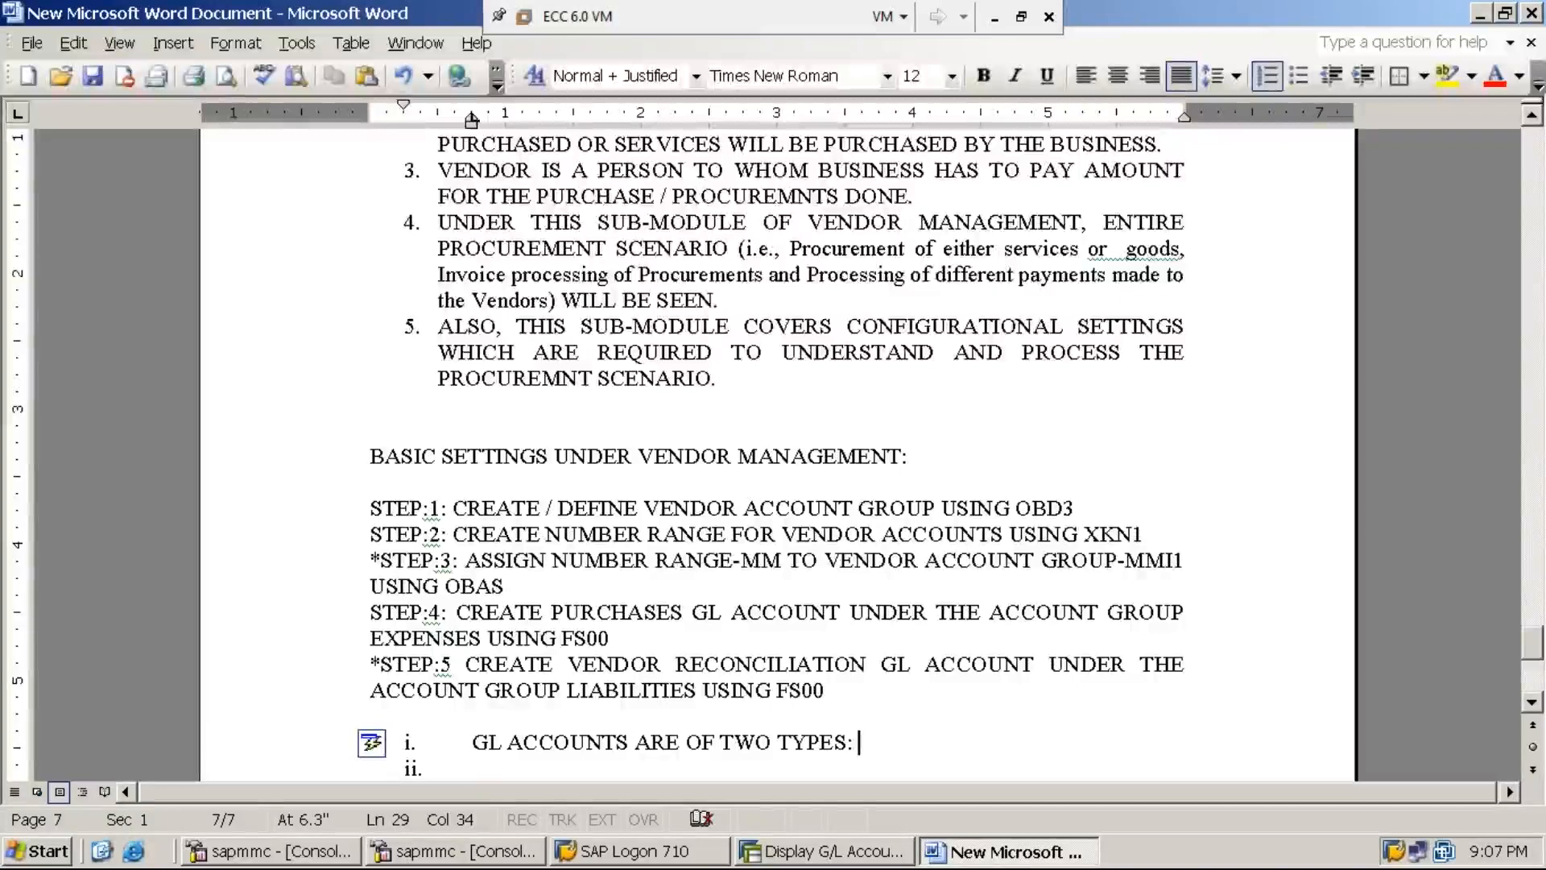
{"action": "key", "text": "Down"}
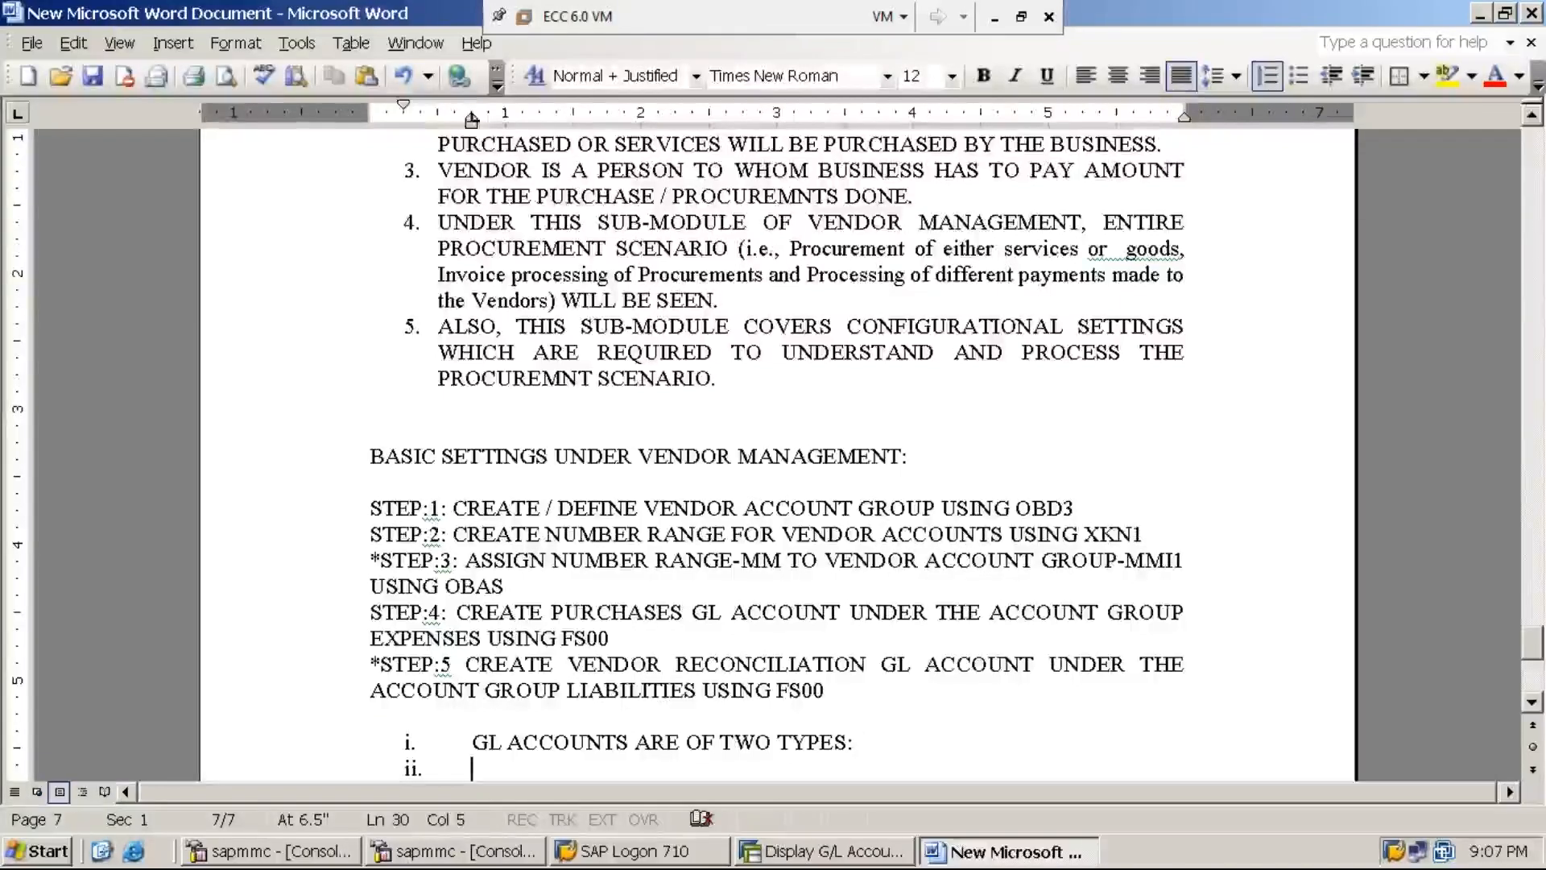
- Add sub-item a. 'REGULAR GL ACCOUNTS / NORMAL GL ACCOUNTS / ROUTINE GL ACCOUNTS / NON-RECONCILIATION GL ACCOUNTS.'
{"action": "left_click", "coordinate": [1533, 702]}
{"action": "left_click", "coordinate": [1532, 700]}
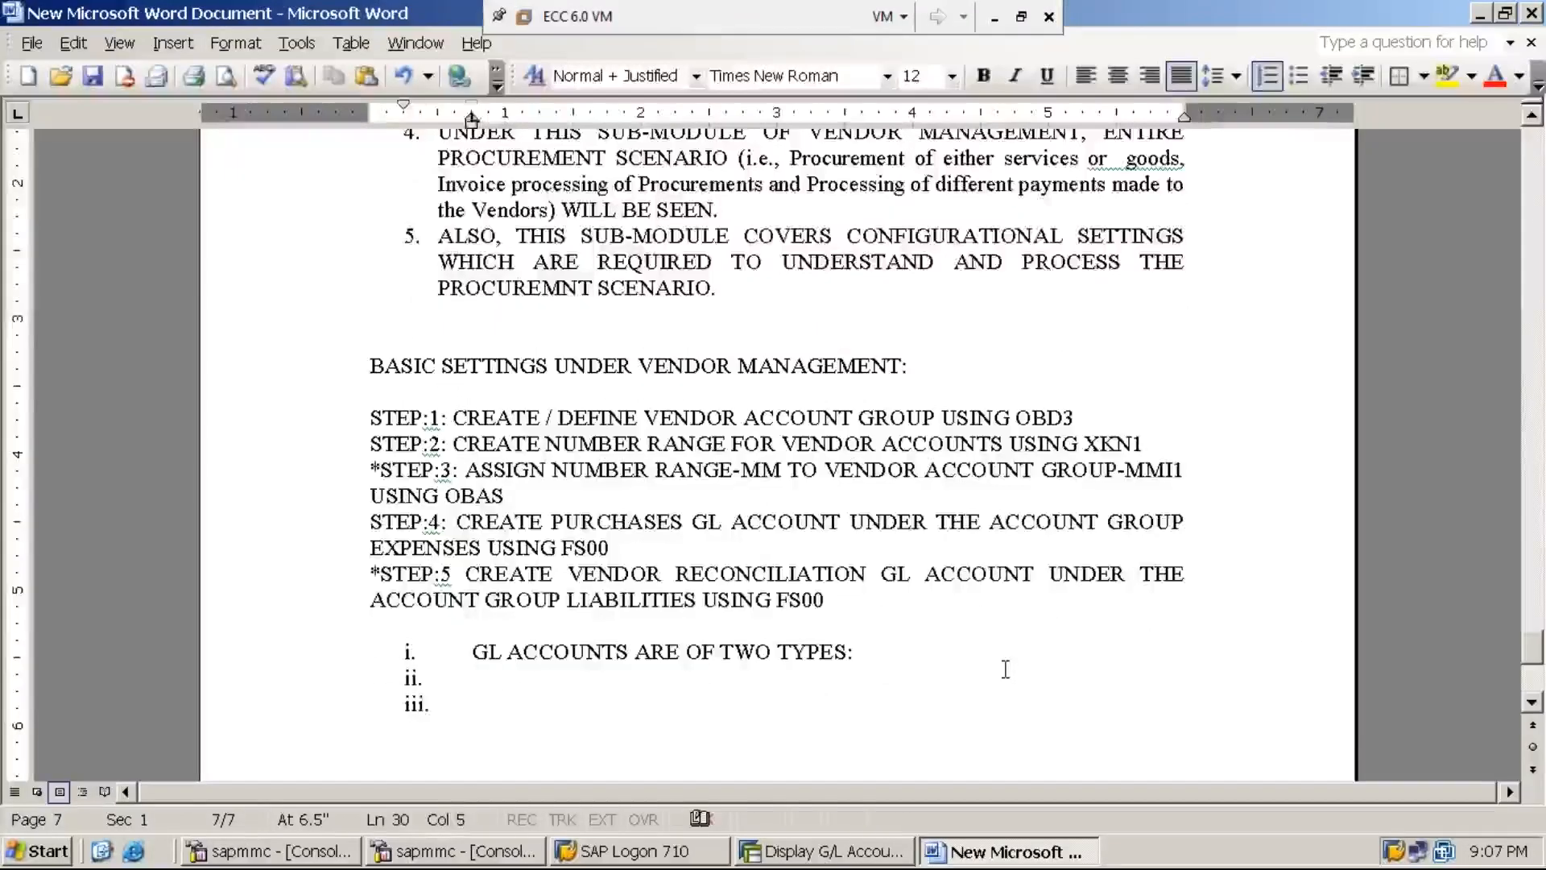
{"action": "key", "text": "Tab"}
{"action": "key", "text": "Tab"}
{"action": "key", "text": "Tab"}
{"action": "key", "text": "Tab"}
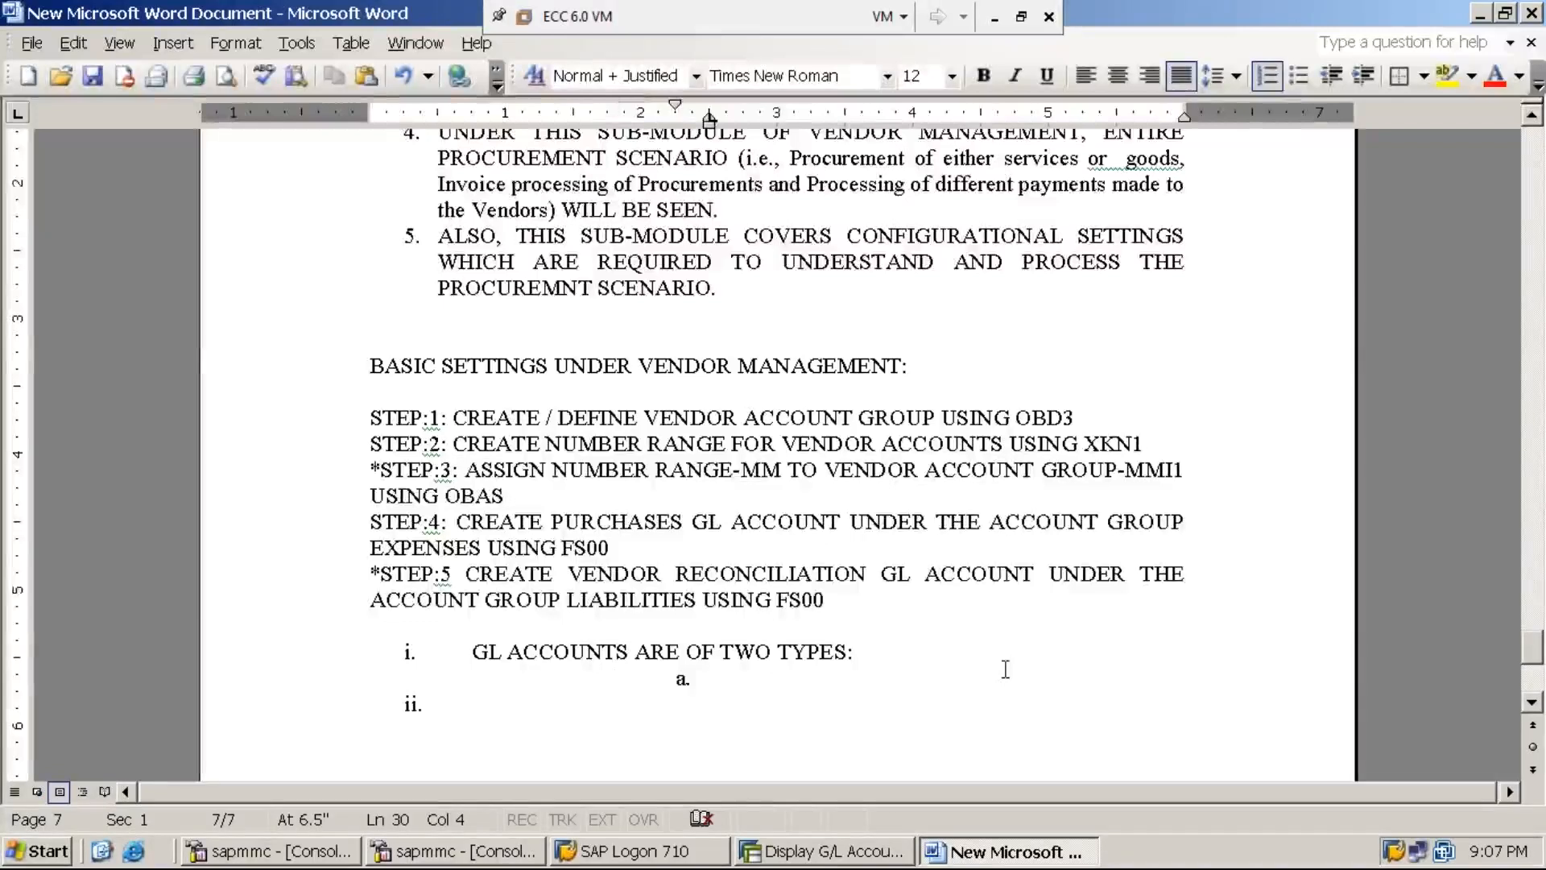
{"action": "type", "text": "REG"}
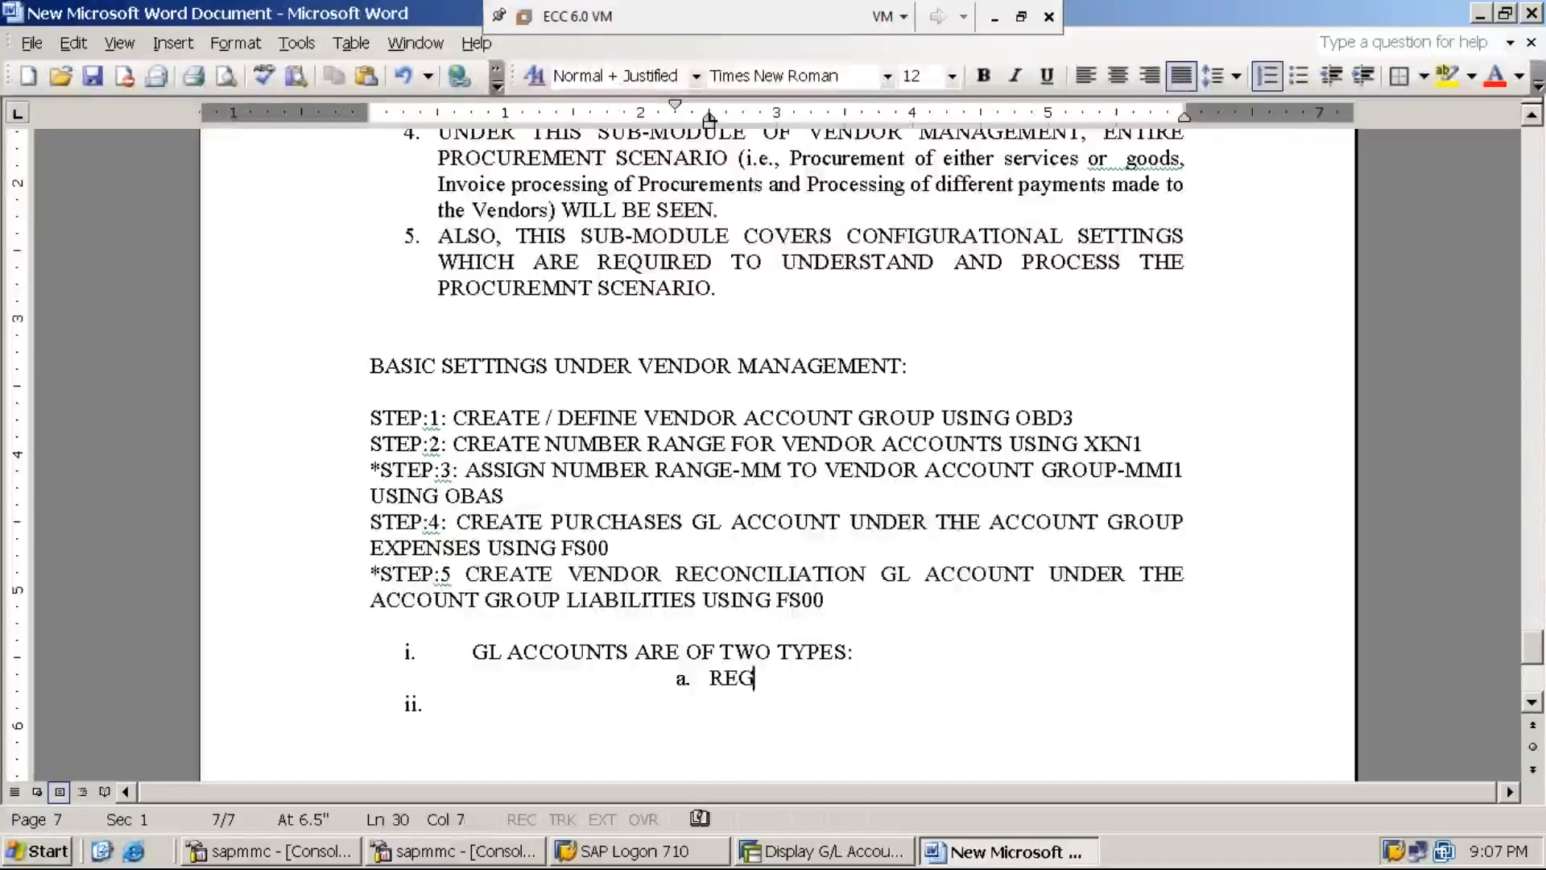
{"action": "type", "text": "ULAR GL"}
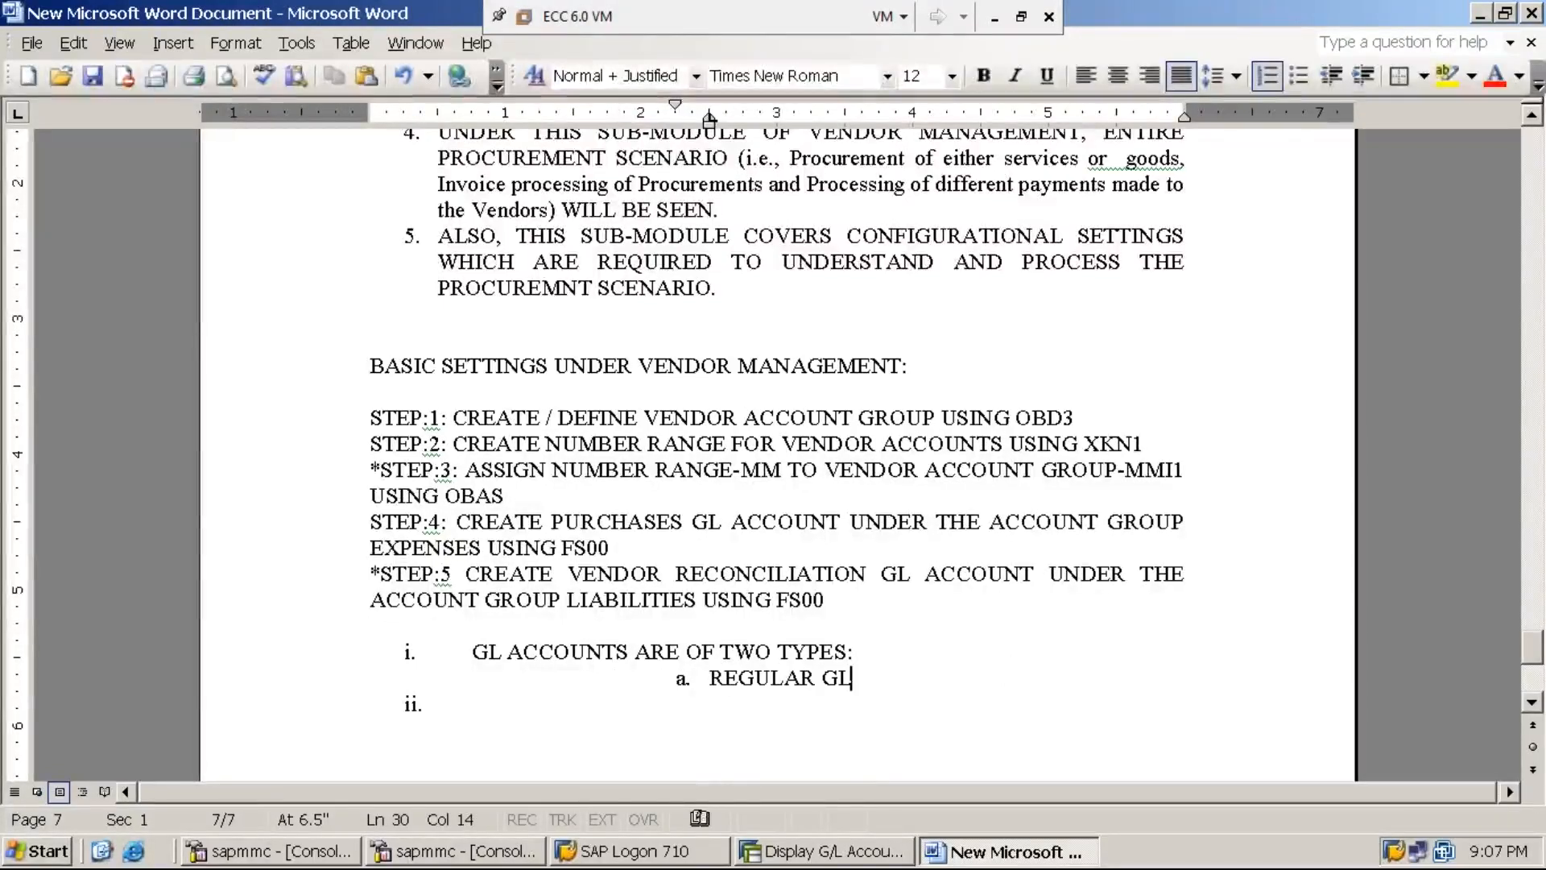
{"action": "type", "text": " ACCOUNTS"}
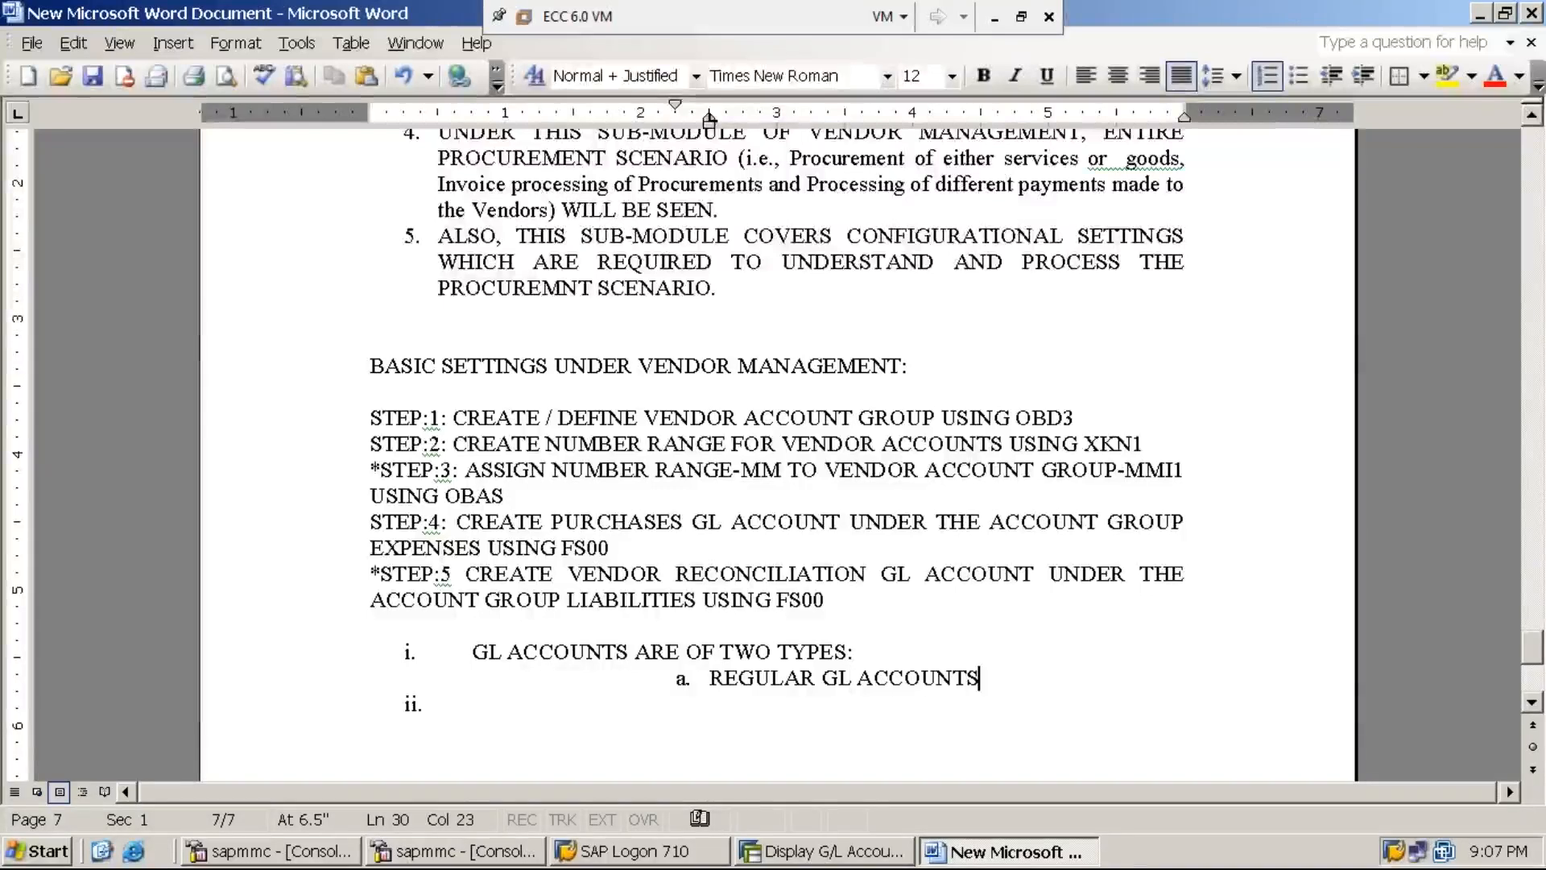
{"action": "type", "text": " / "}
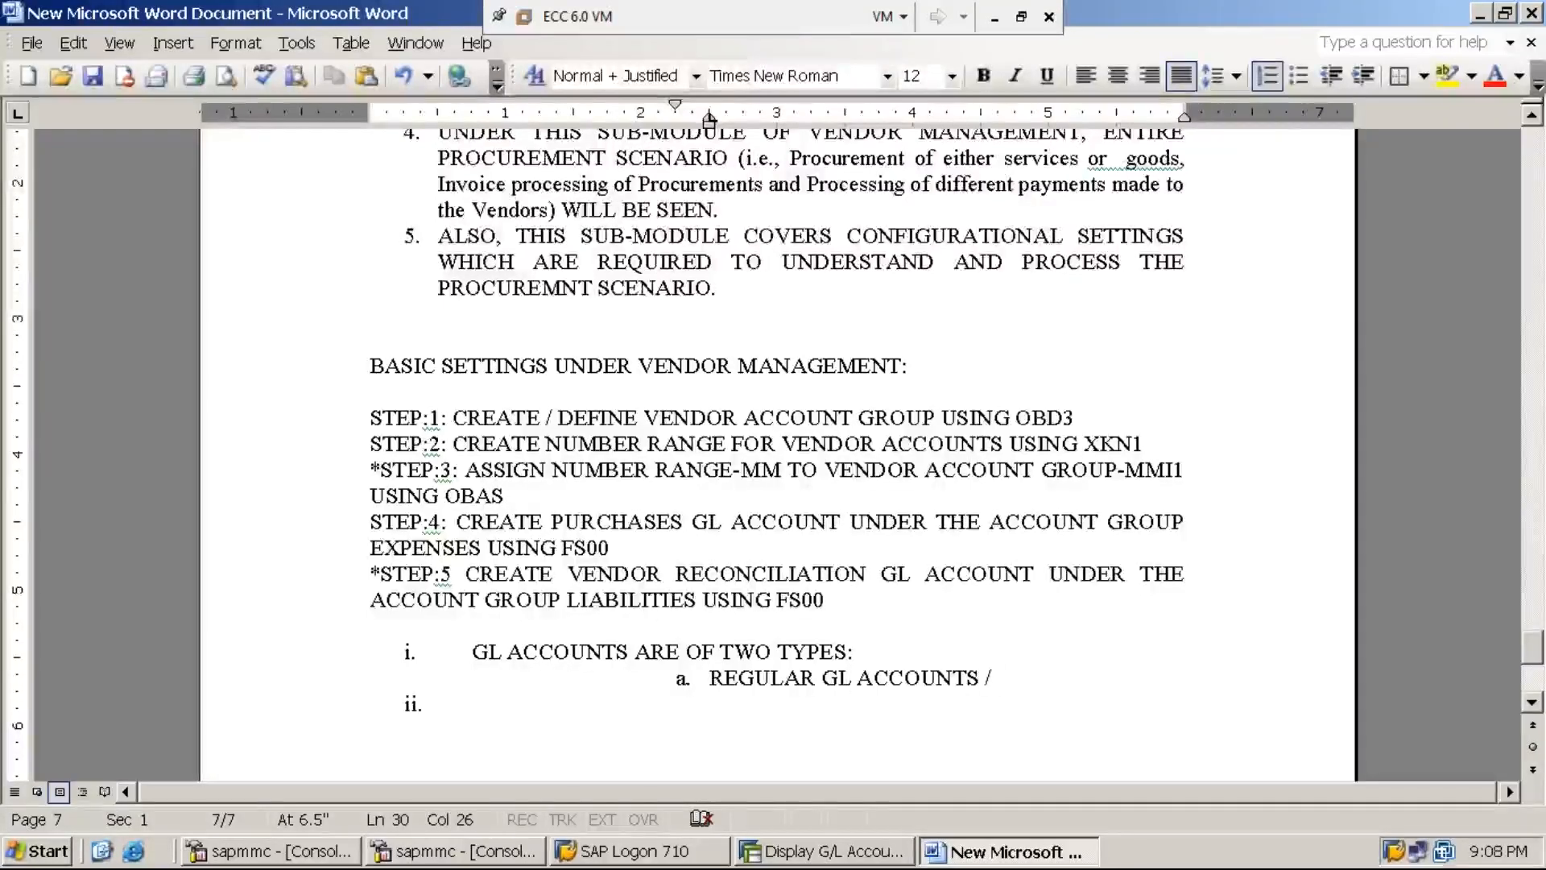
{"action": "type", "text": "NOR"}
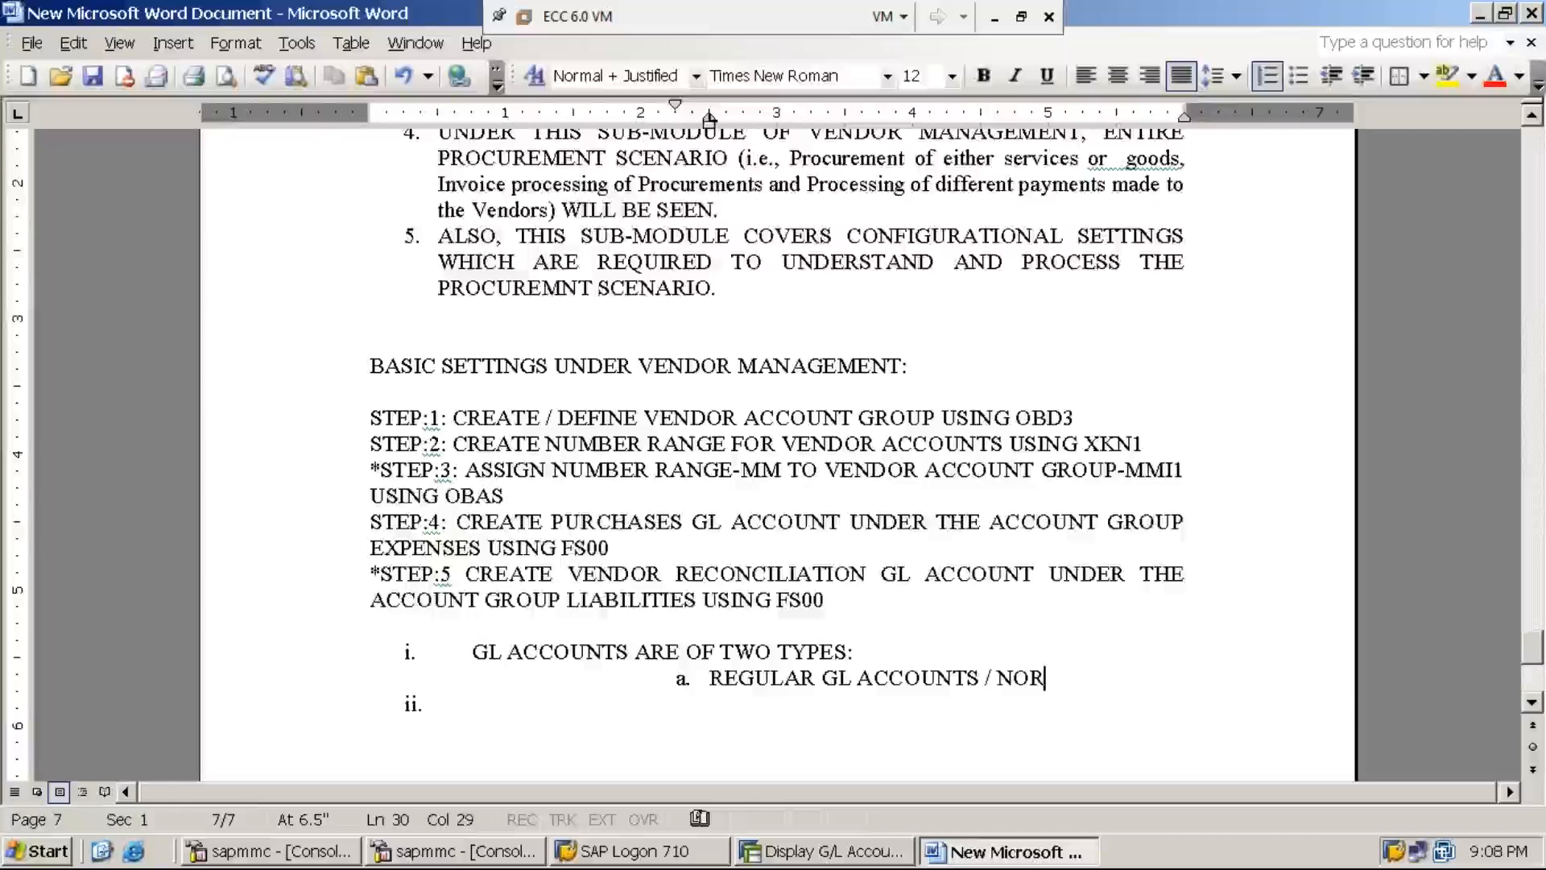
{"action": "type", "text": "AM"}
{"action": "key", "text": "BackSpace"}
{"action": "key", "text": "BackSpace"}
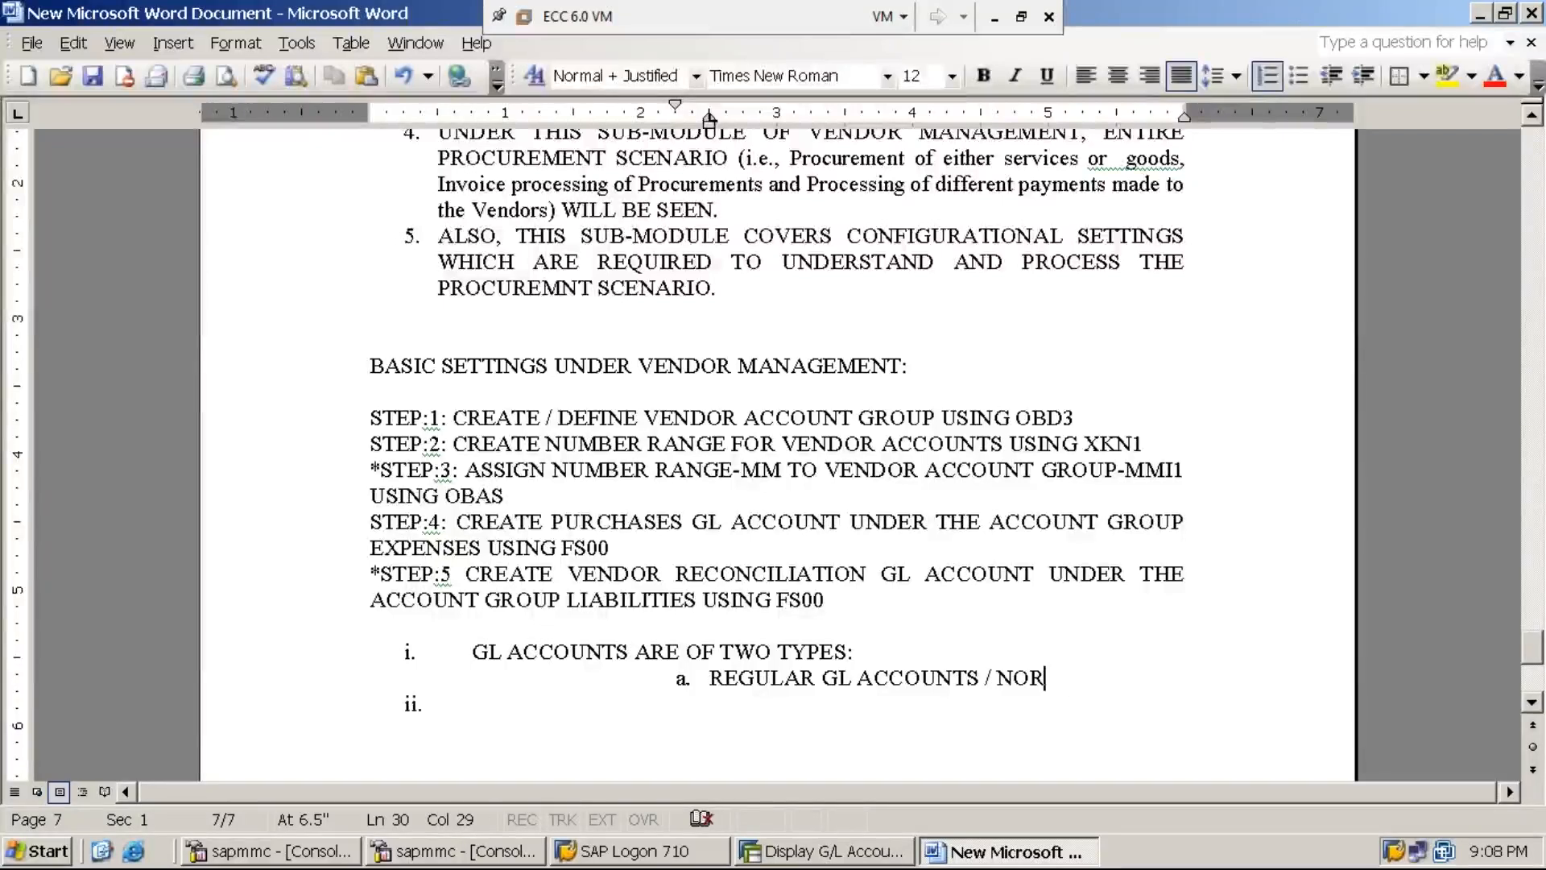
{"action": "type", "text": "M"}
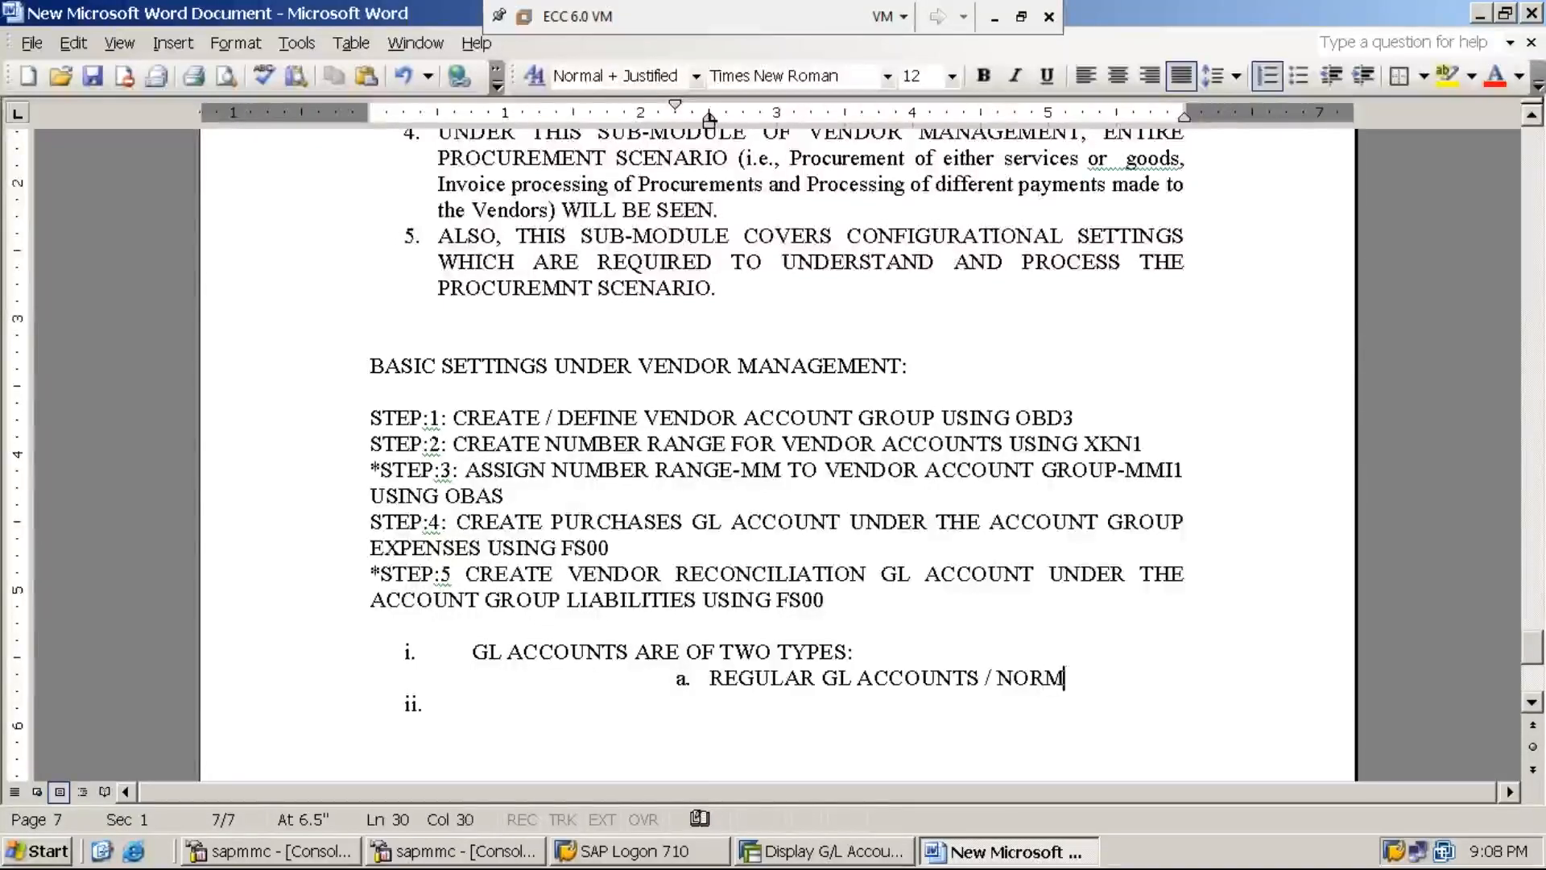
{"action": "type", "text": "AL GL AC"}
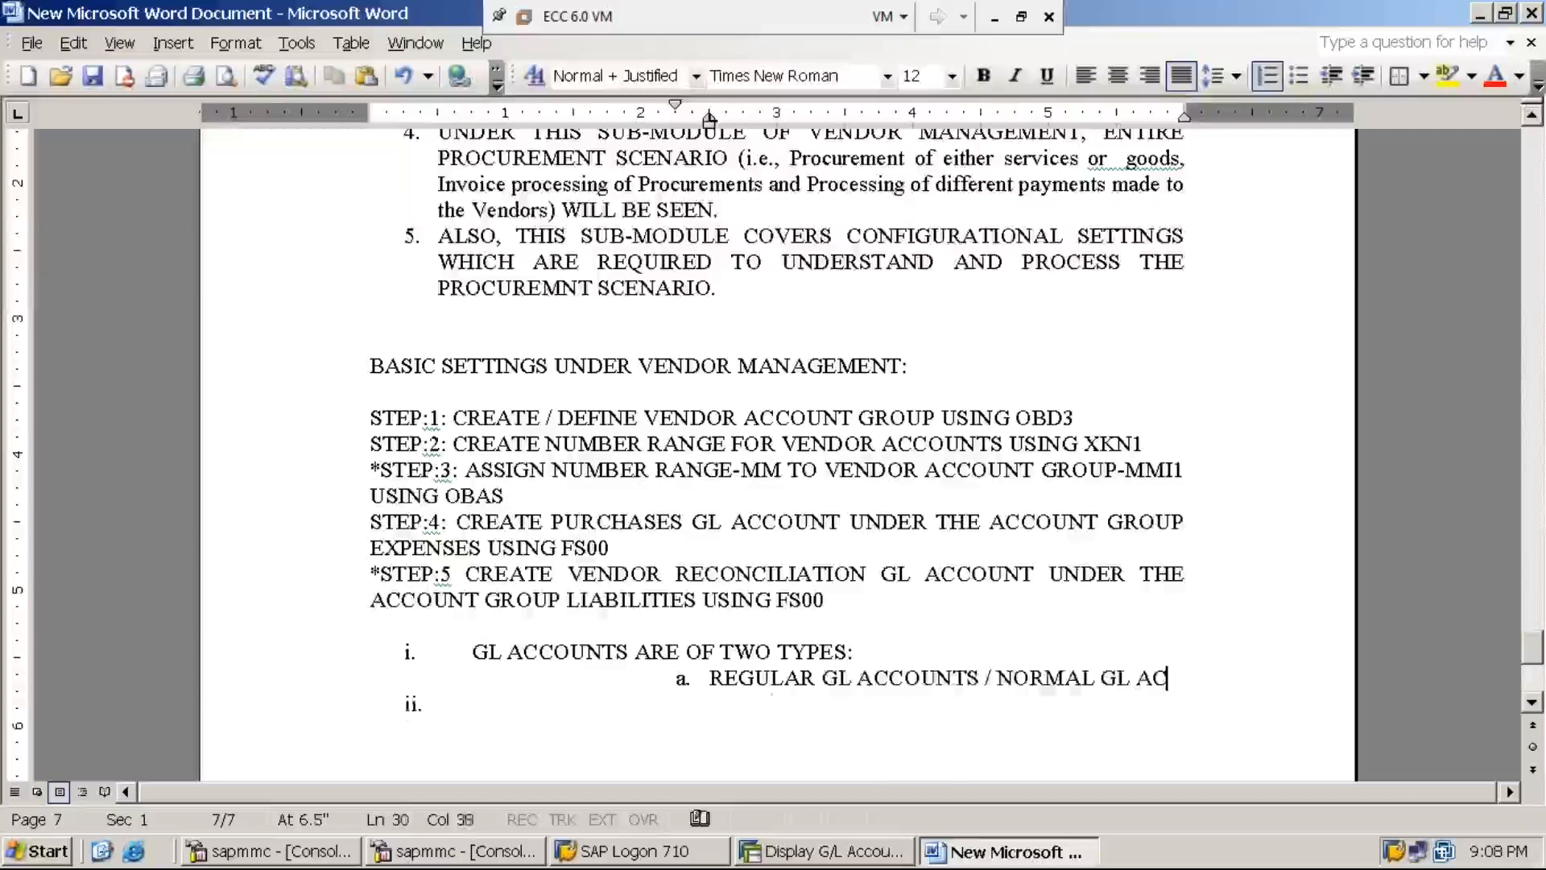
{"action": "type", "text": "COUNTS / "}
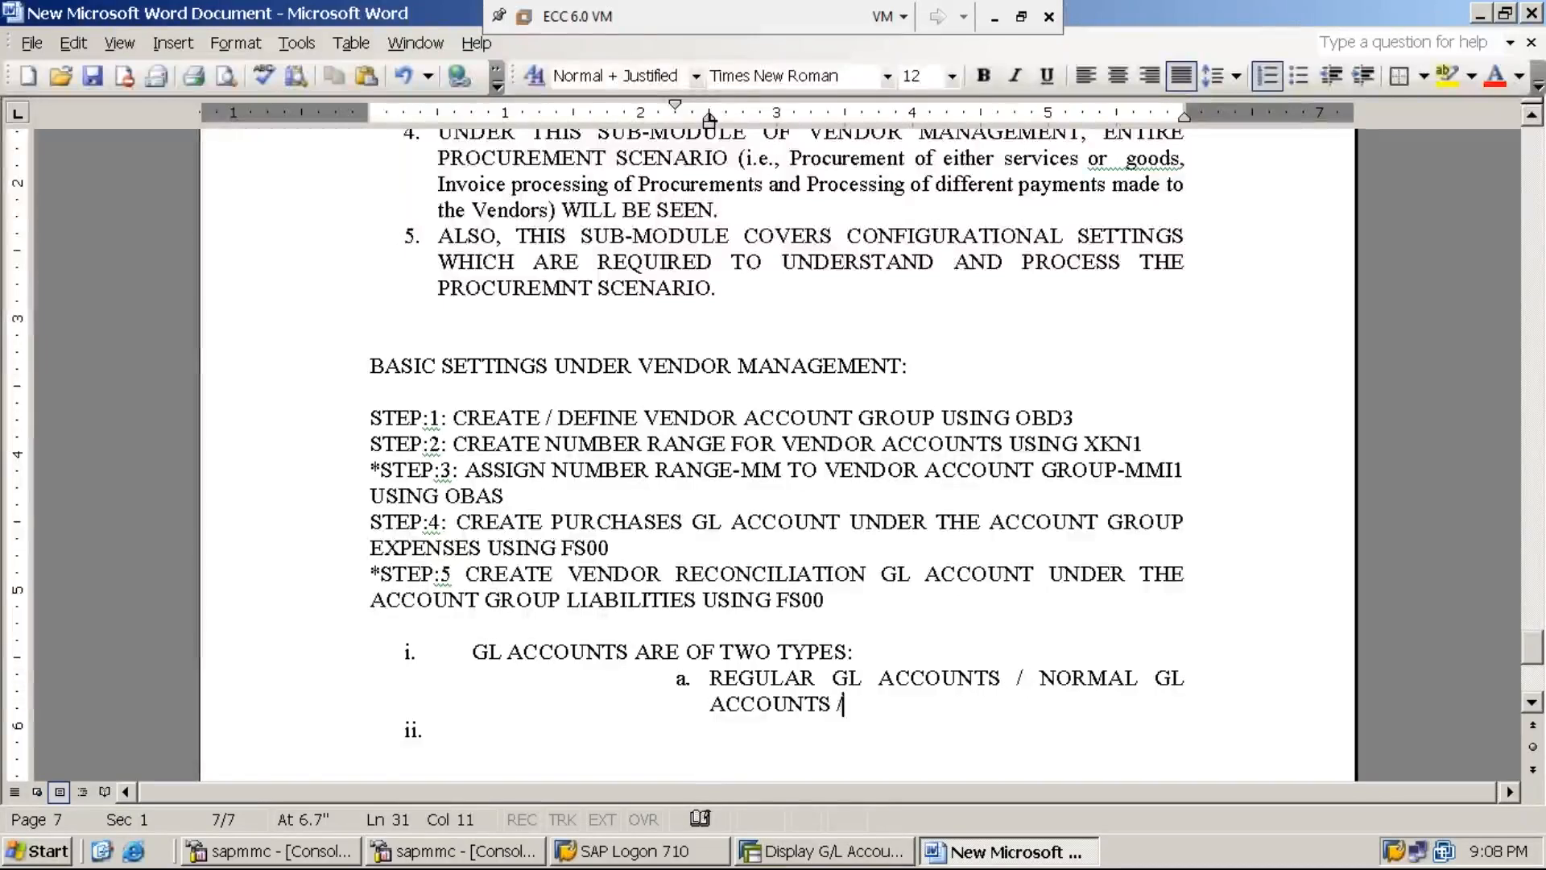
{"action": "type", "text": "ROUTINE GL ACCOUNTS"}
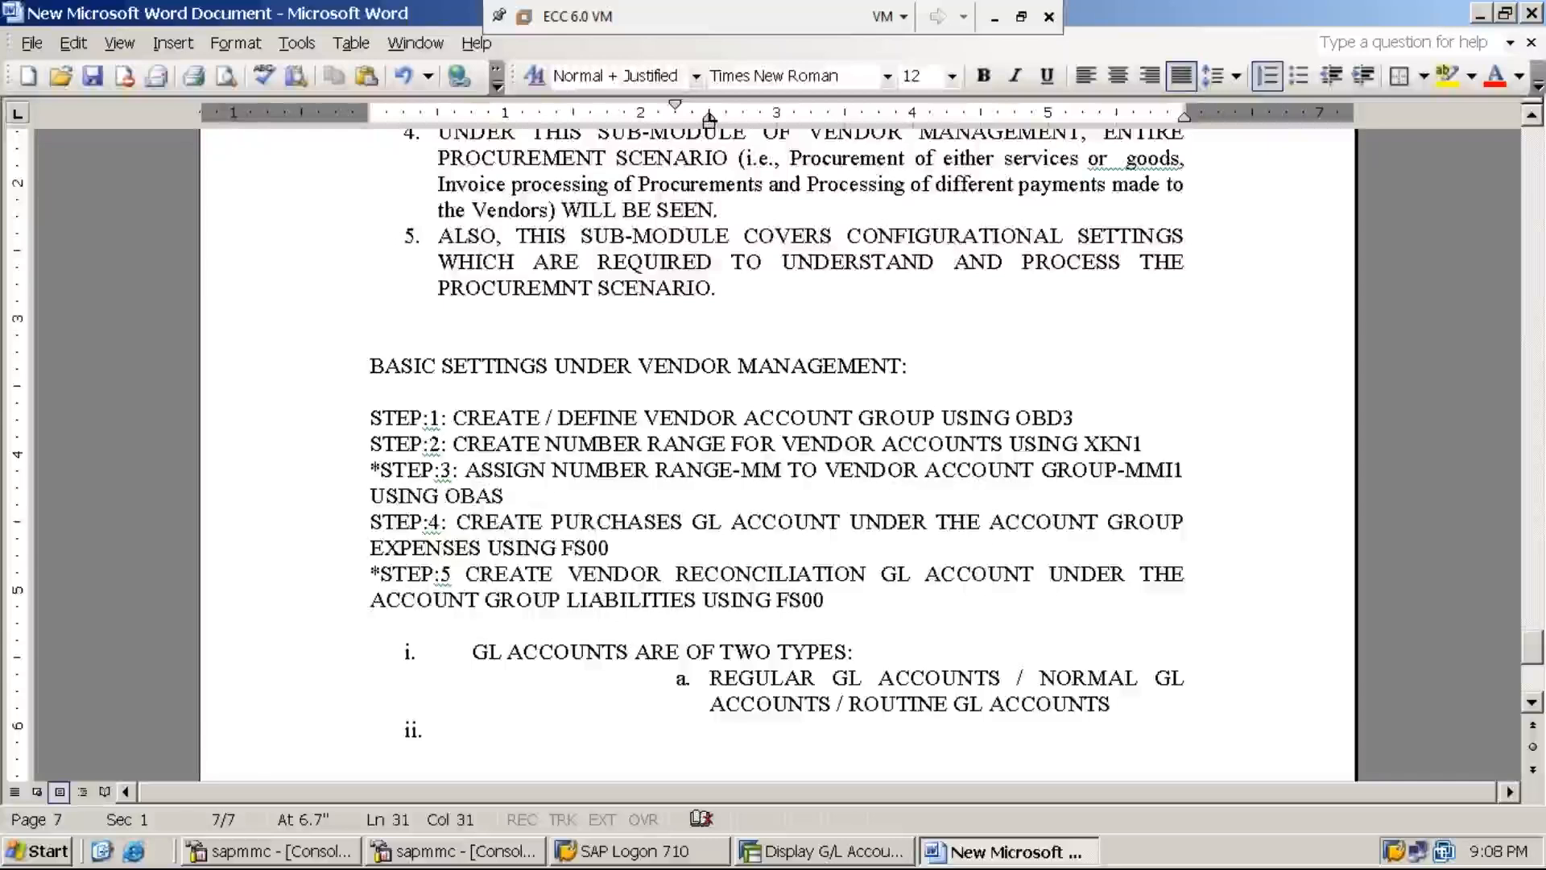
{"action": "type", "text": " / "}
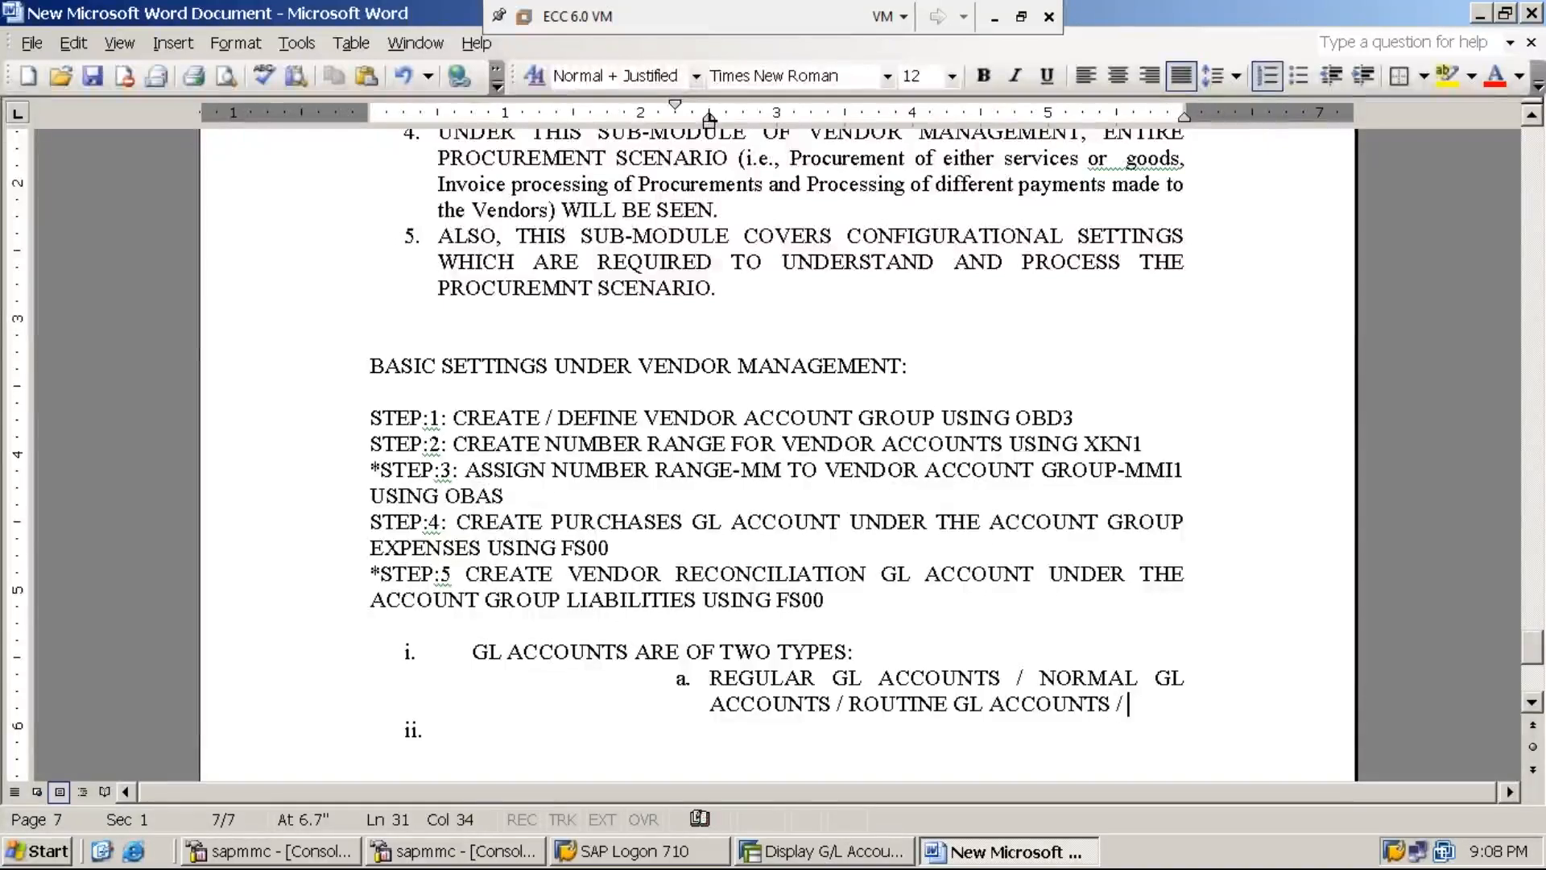
{"action": "type", "text": "NON-"}
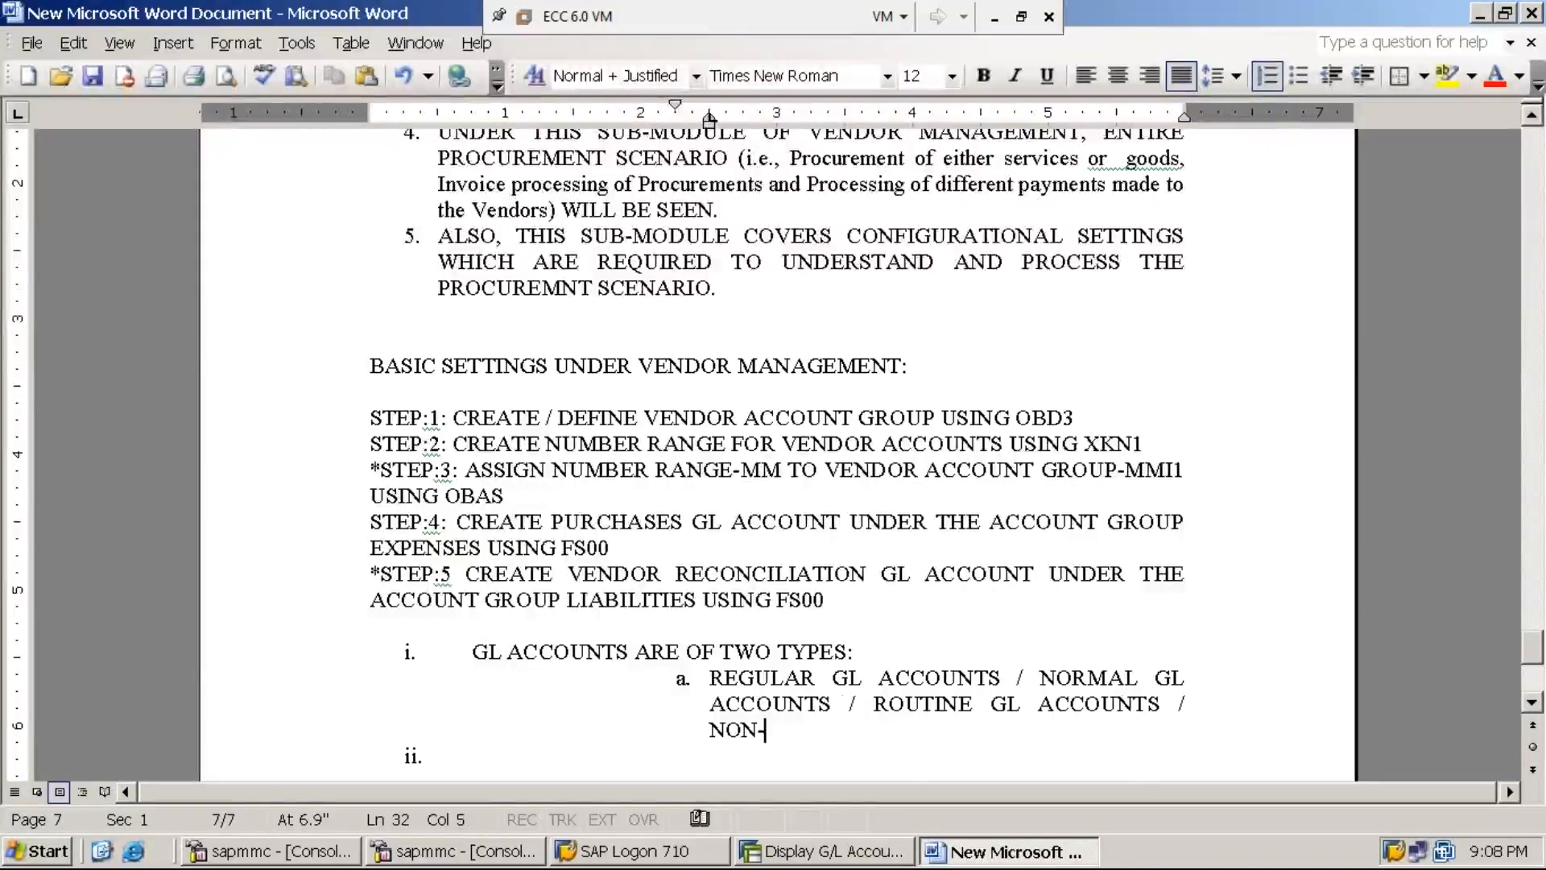
{"action": "type", "text": "RE"}
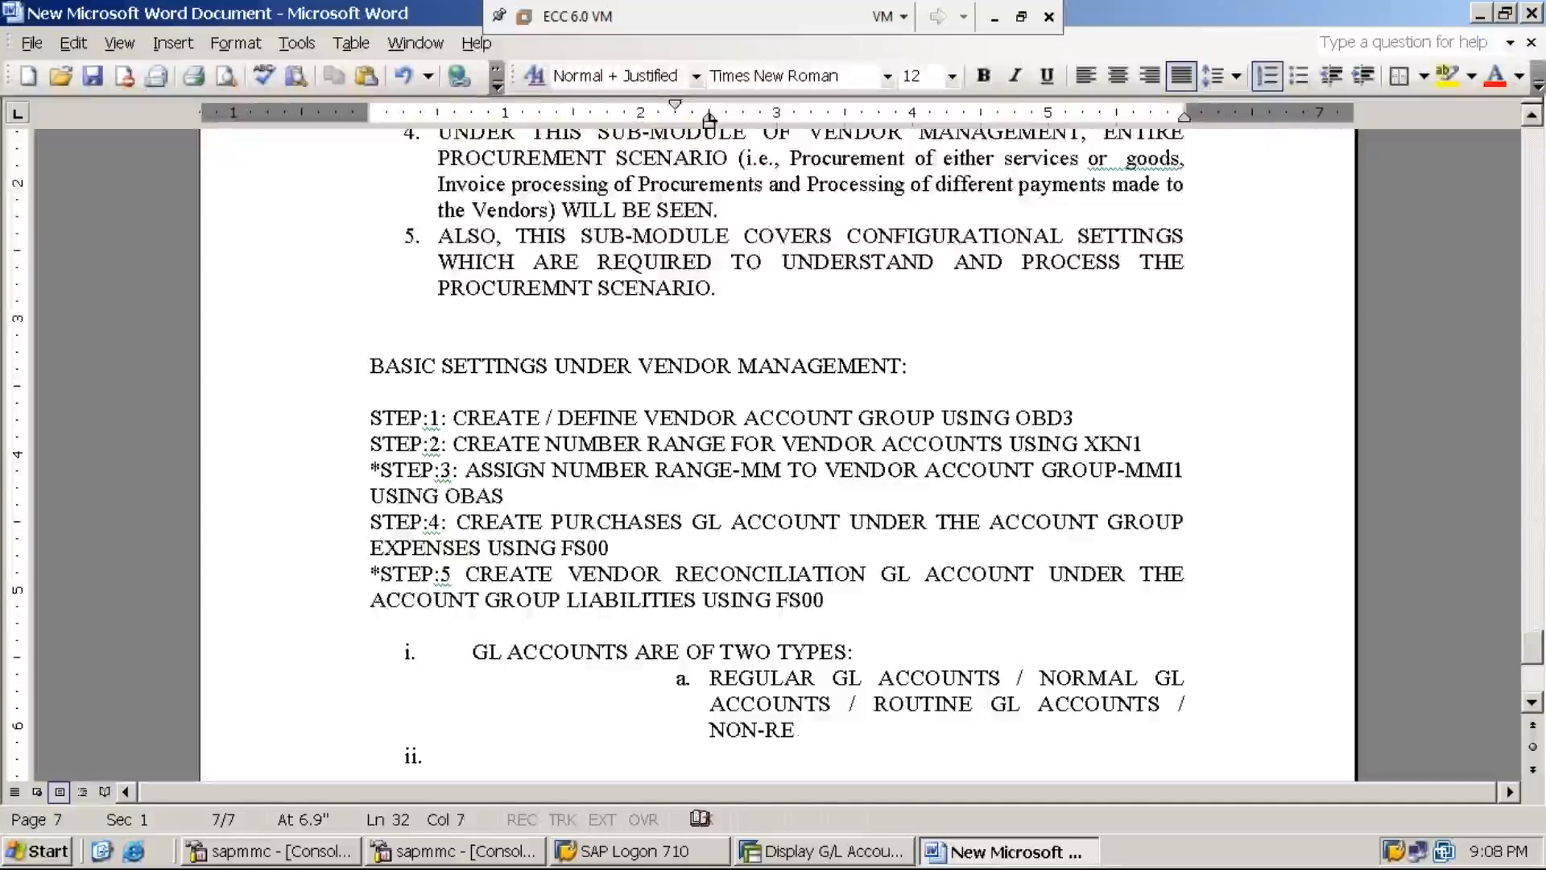
{"action": "type", "text": "CONCILIATIO"}
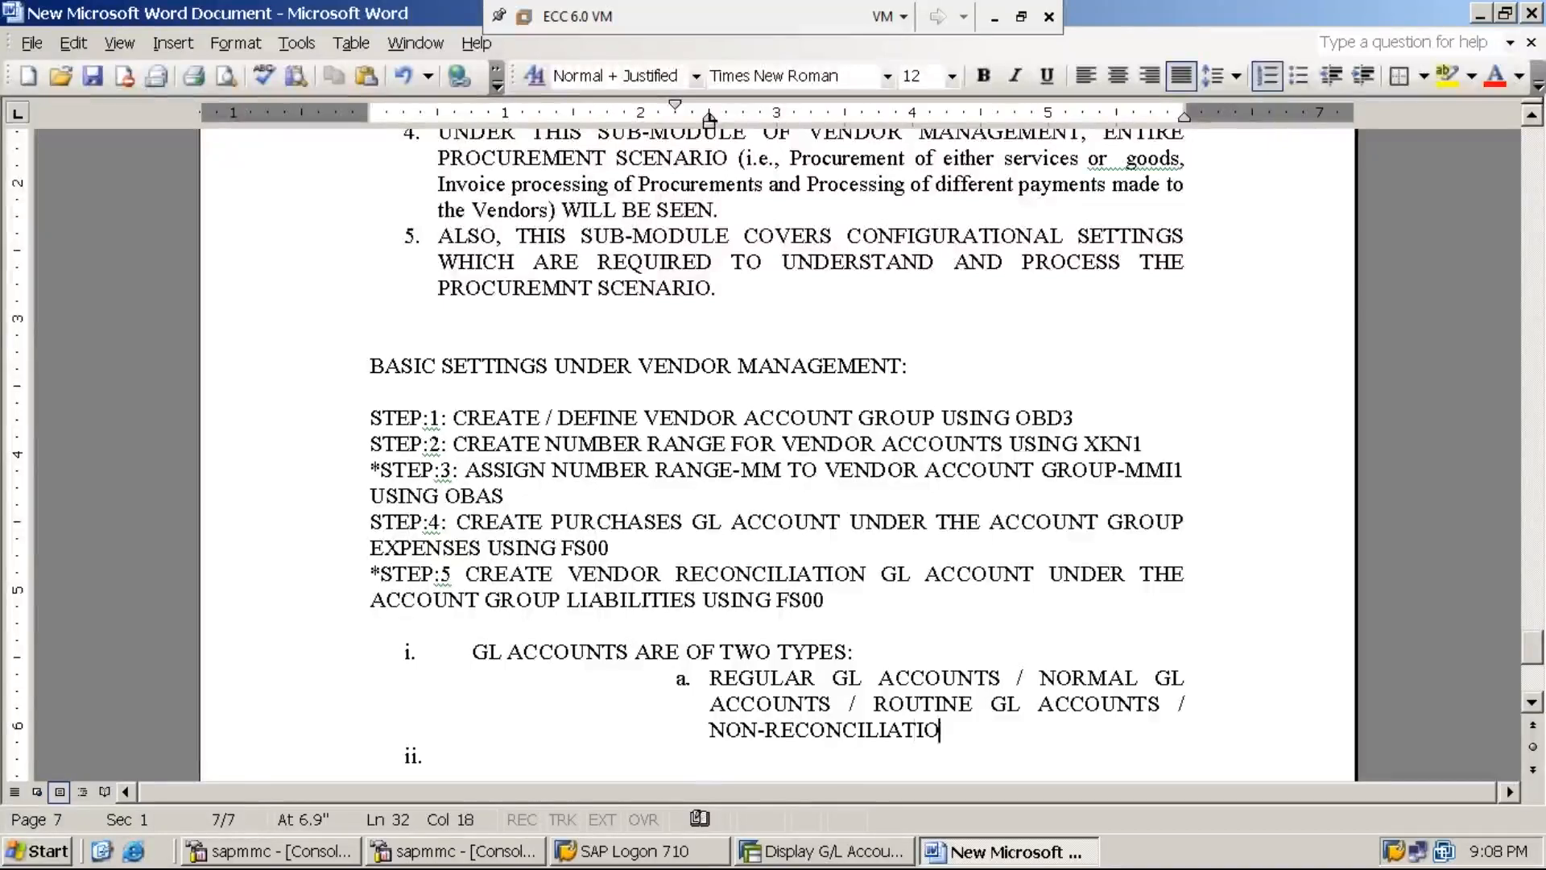
{"action": "type", "text": "N GL ACCOUNTS"}
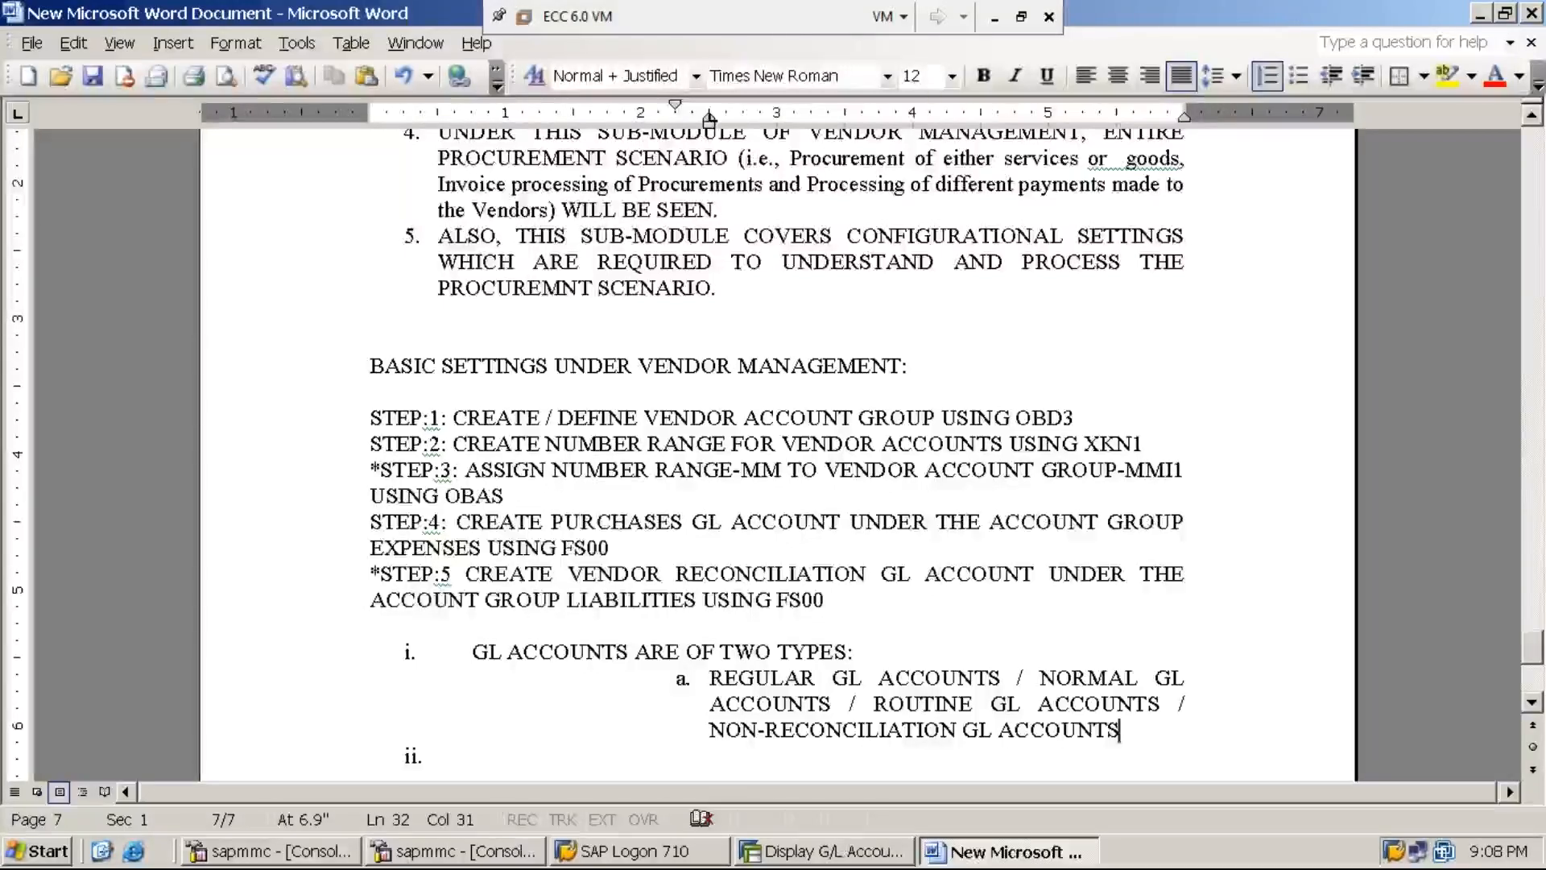
{"action": "type", "text": "."}
- Add sub-item b. 'RECONCILIATION GL ACCOUNTS' and move down to empty point ii
{"action": "key", "text": "Return"}
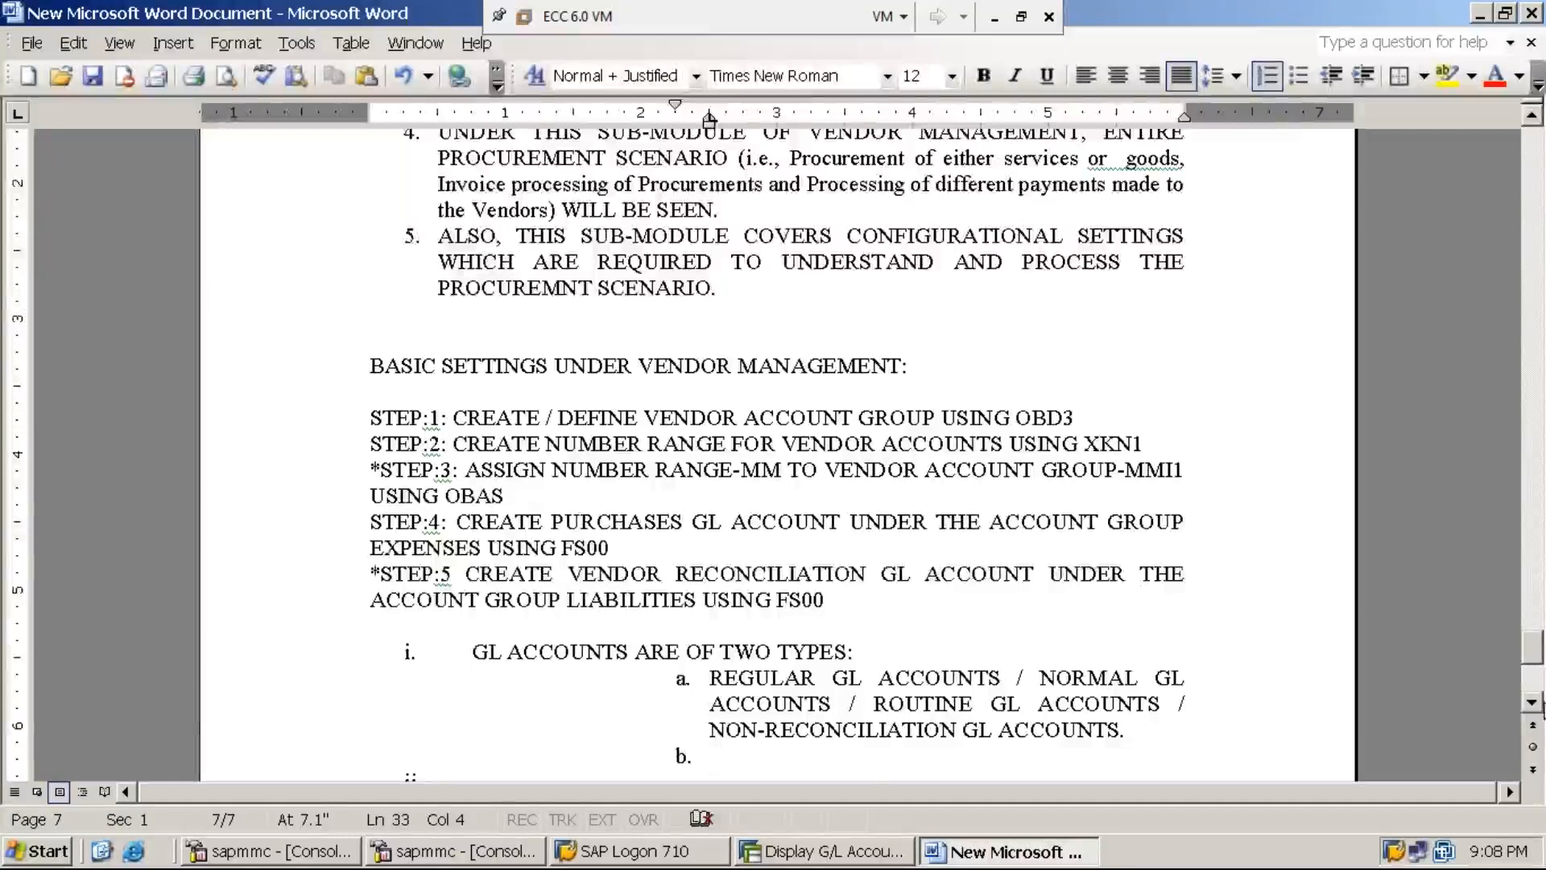
{"action": "left_click", "coordinate": [1532, 702]}
{"action": "type", "text": "RE"}
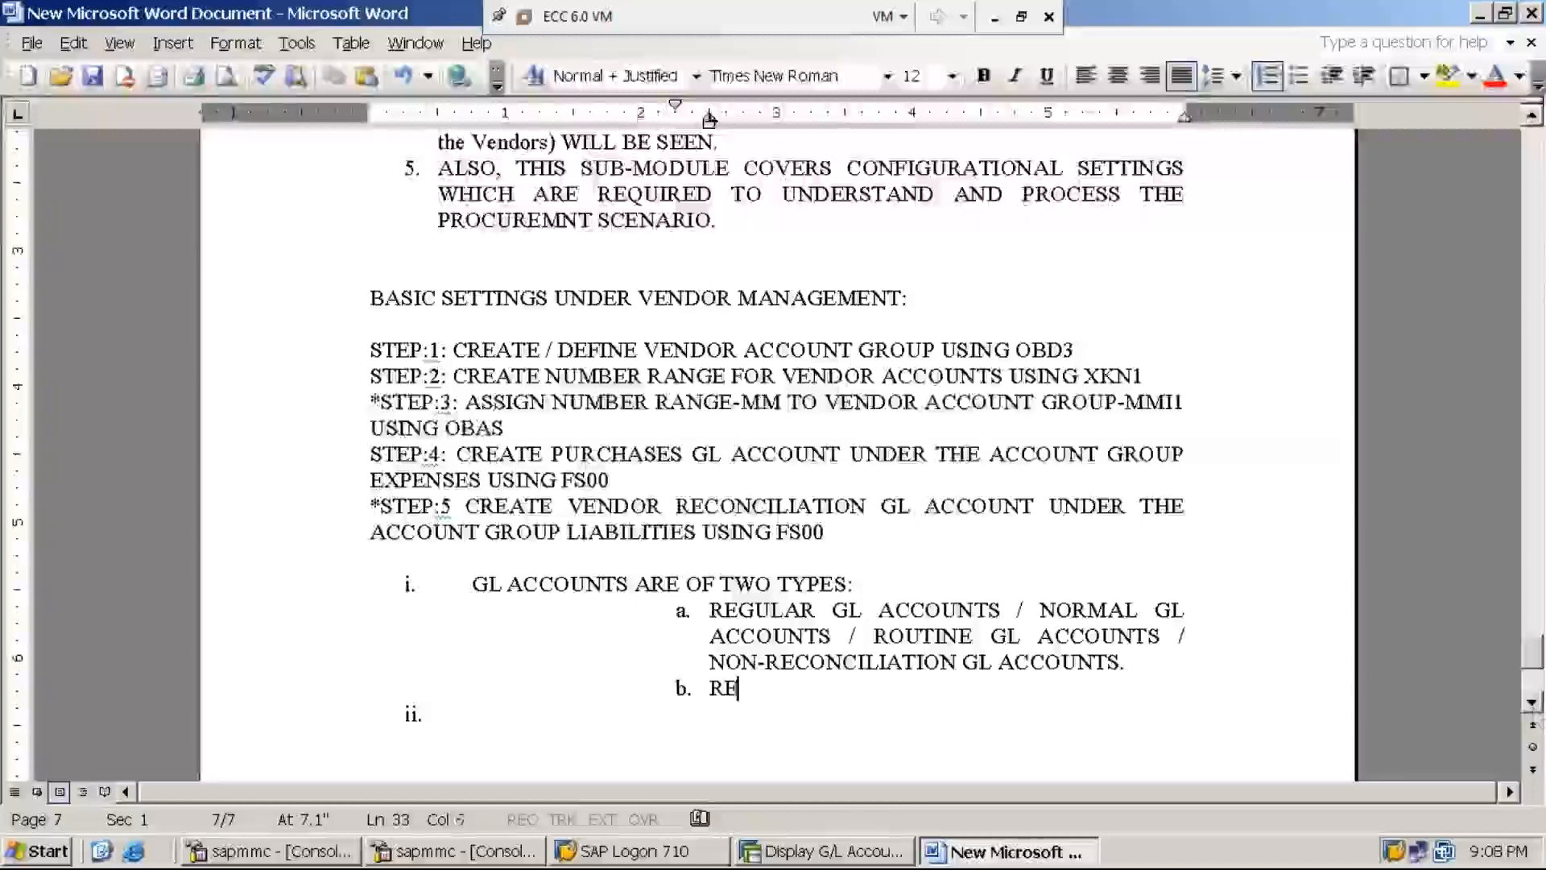
{"action": "type", "text": "CONCILIATION GL ACCOUNTS"}
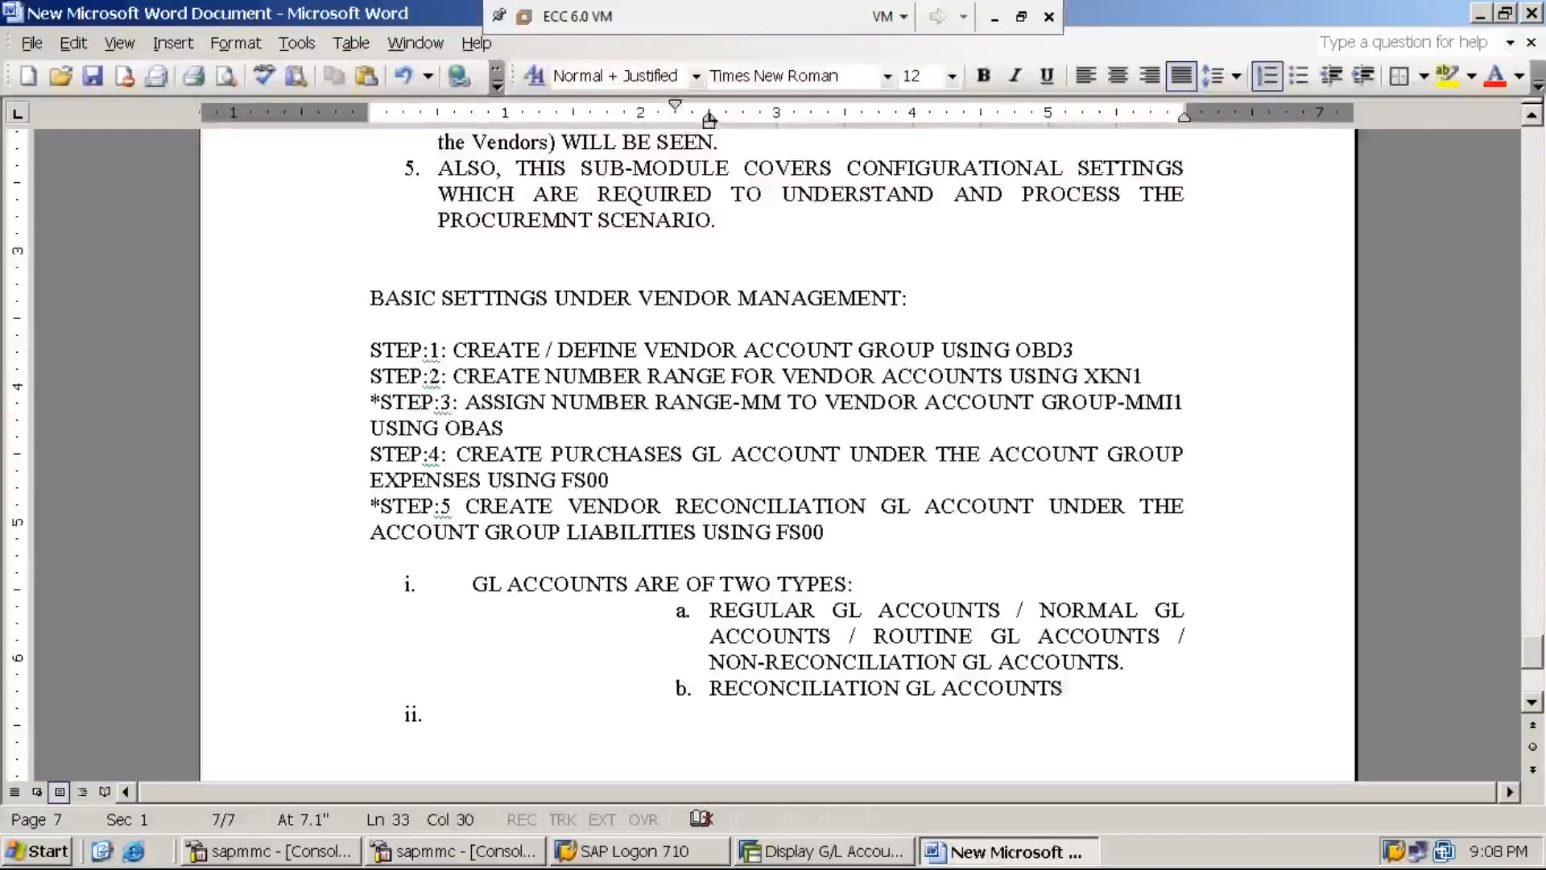
{"action": "key", "text": "Down"}
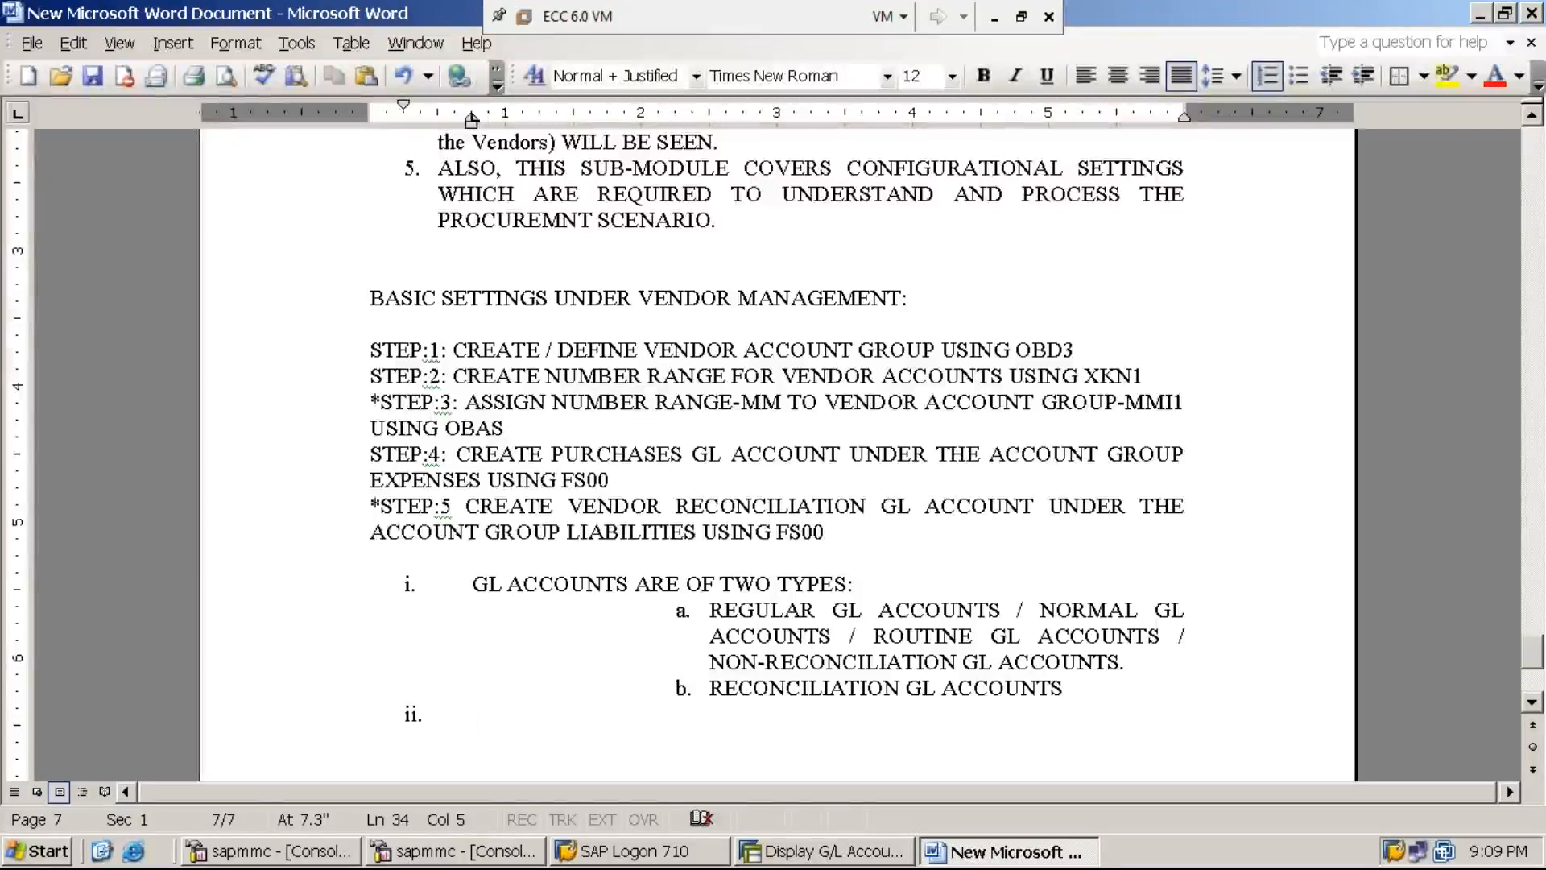
- Write point ii defining regular GL accounts as those end users use for business transactions, then start iii 'RECONCILA'
{"action": "type", "text": "REGU"}
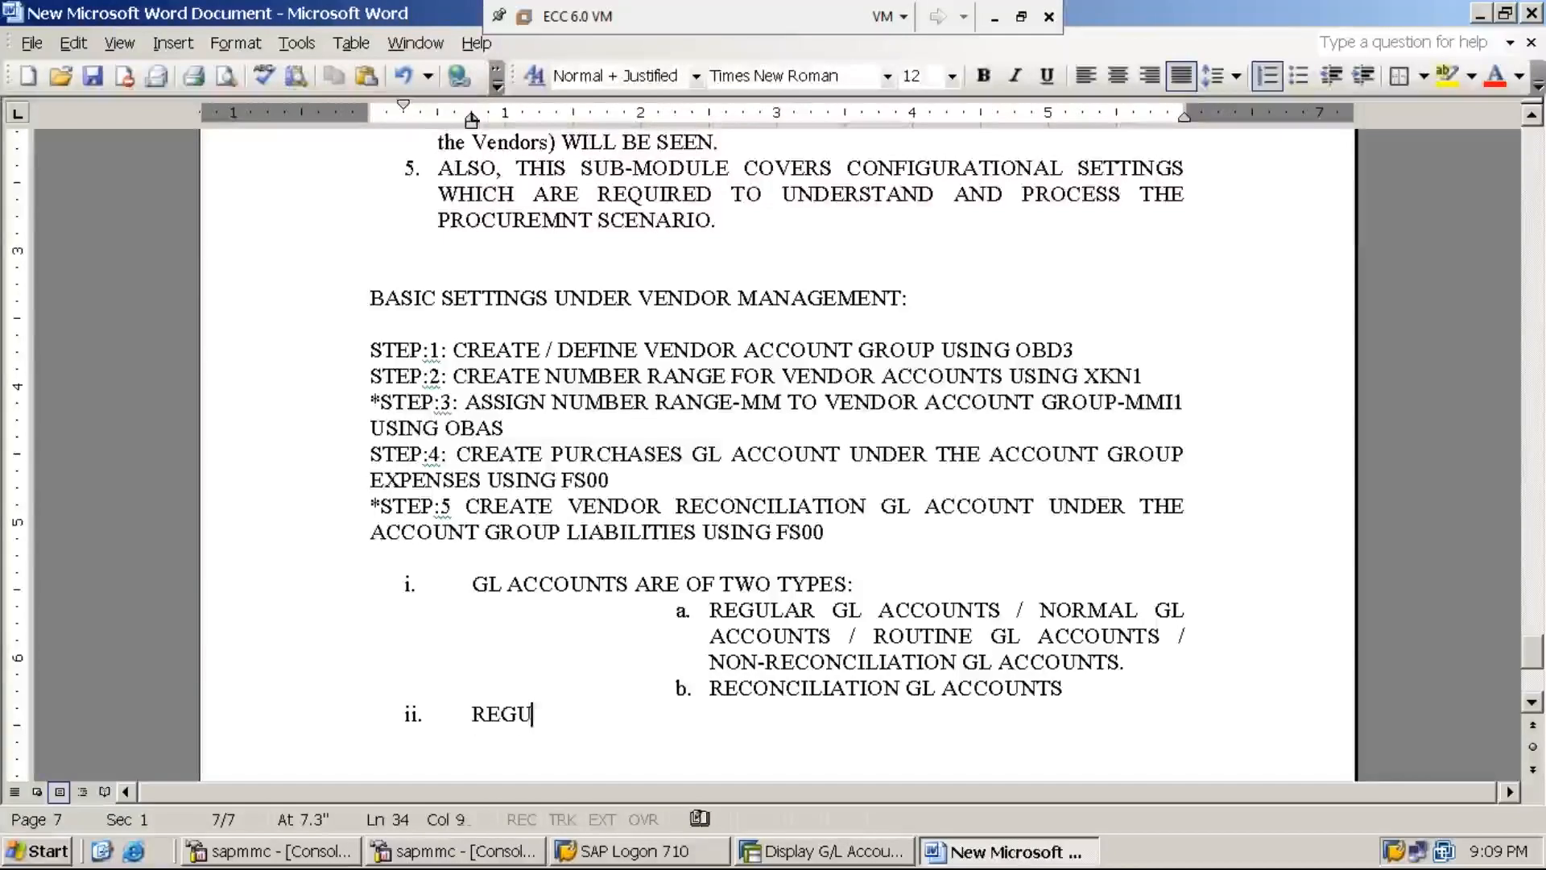
{"action": "type", "text": "LAR GL ACCO"}
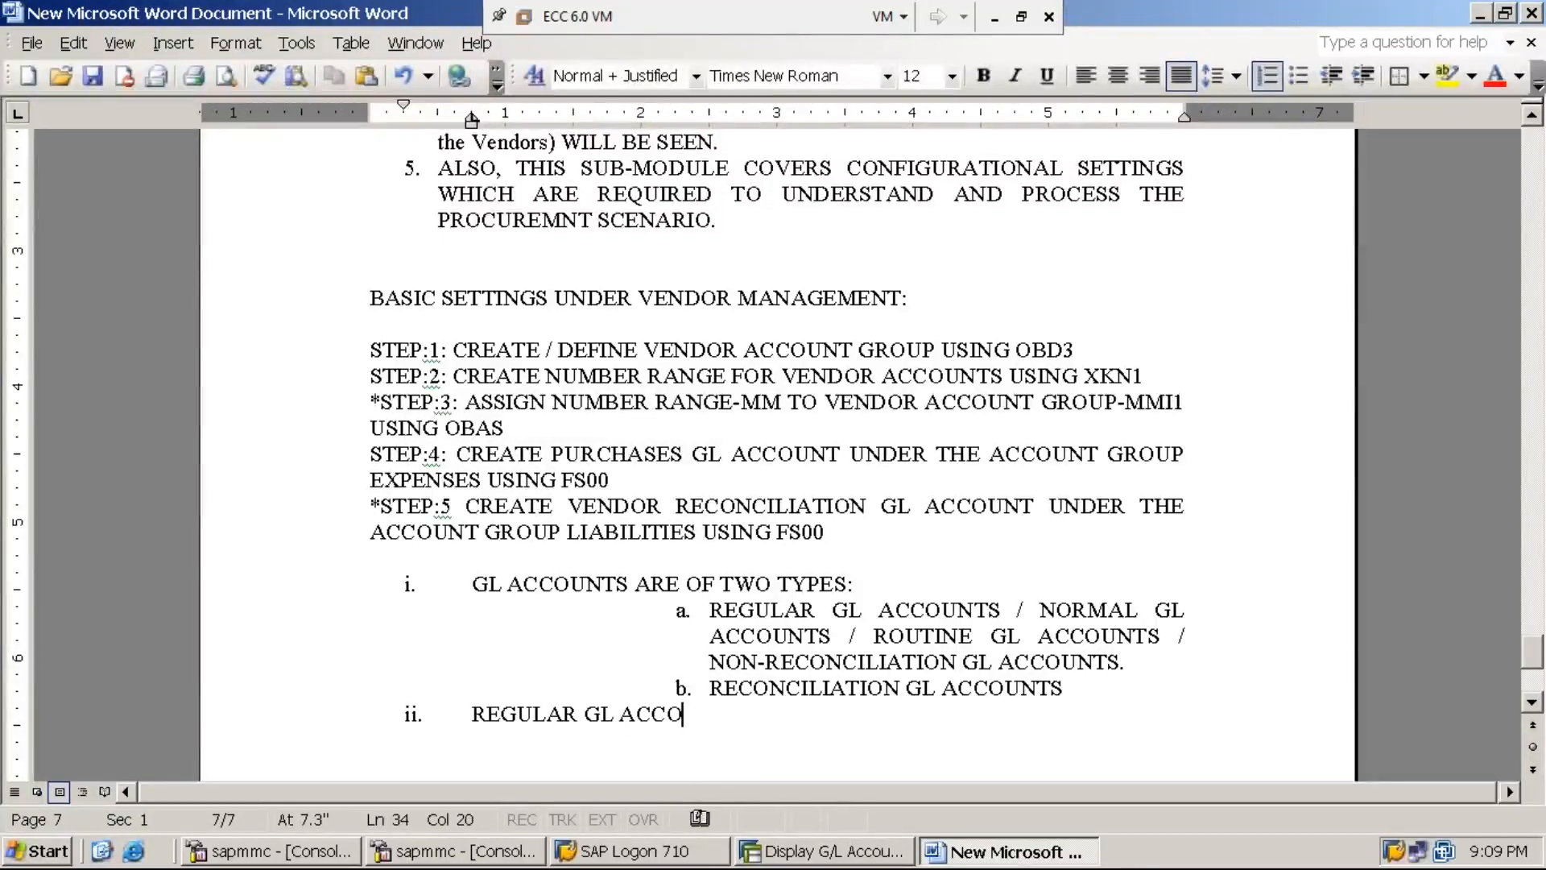
{"action": "type", "text": "UNTS ARE T"}
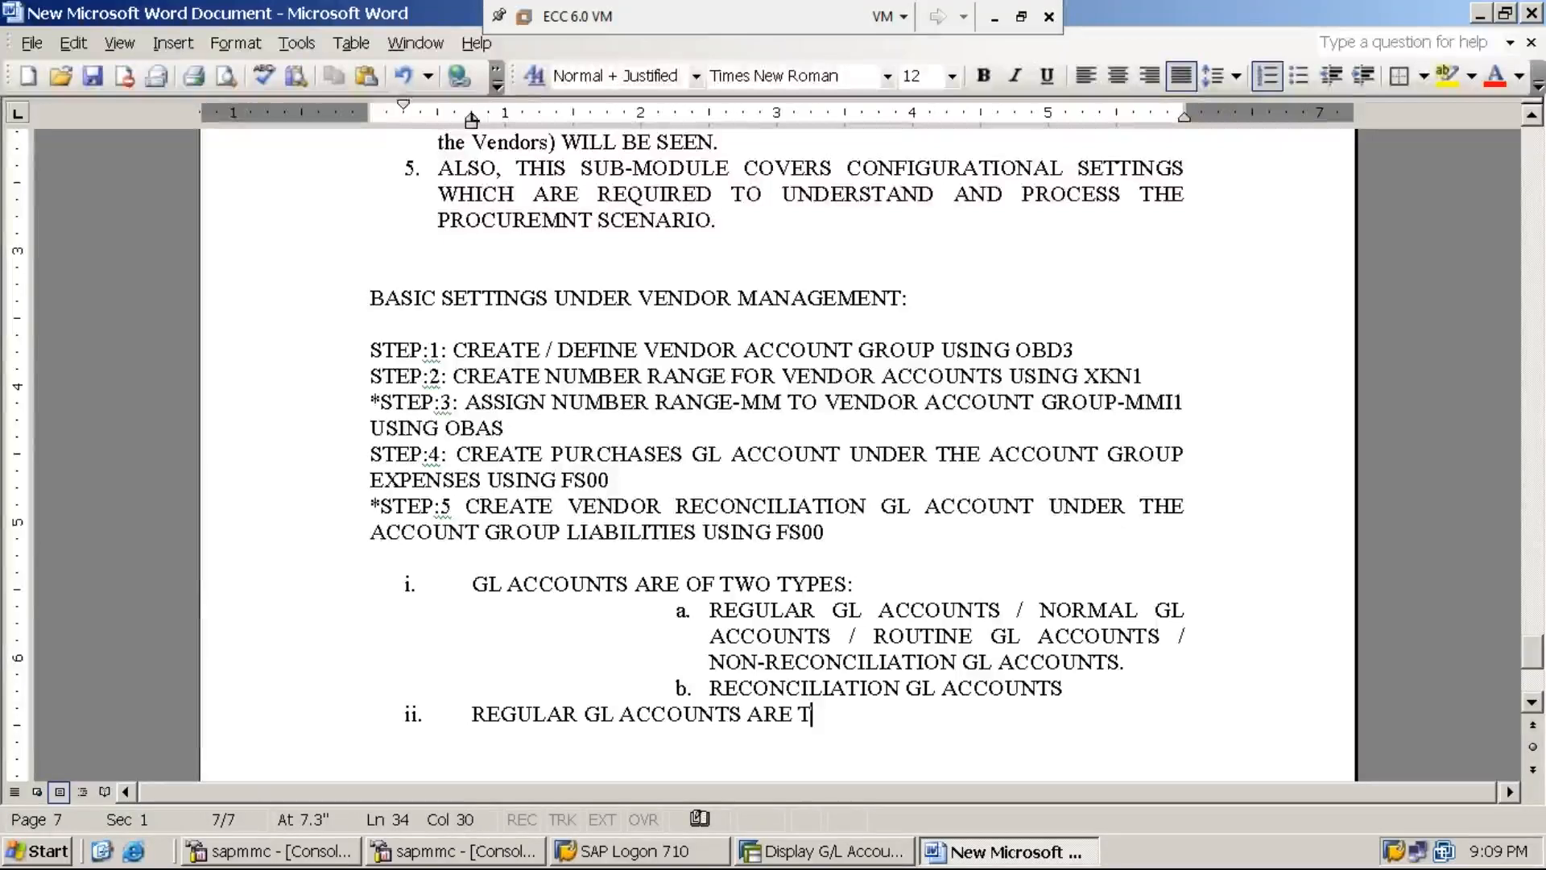
{"action": "type", "text": "HOSE GL A"}
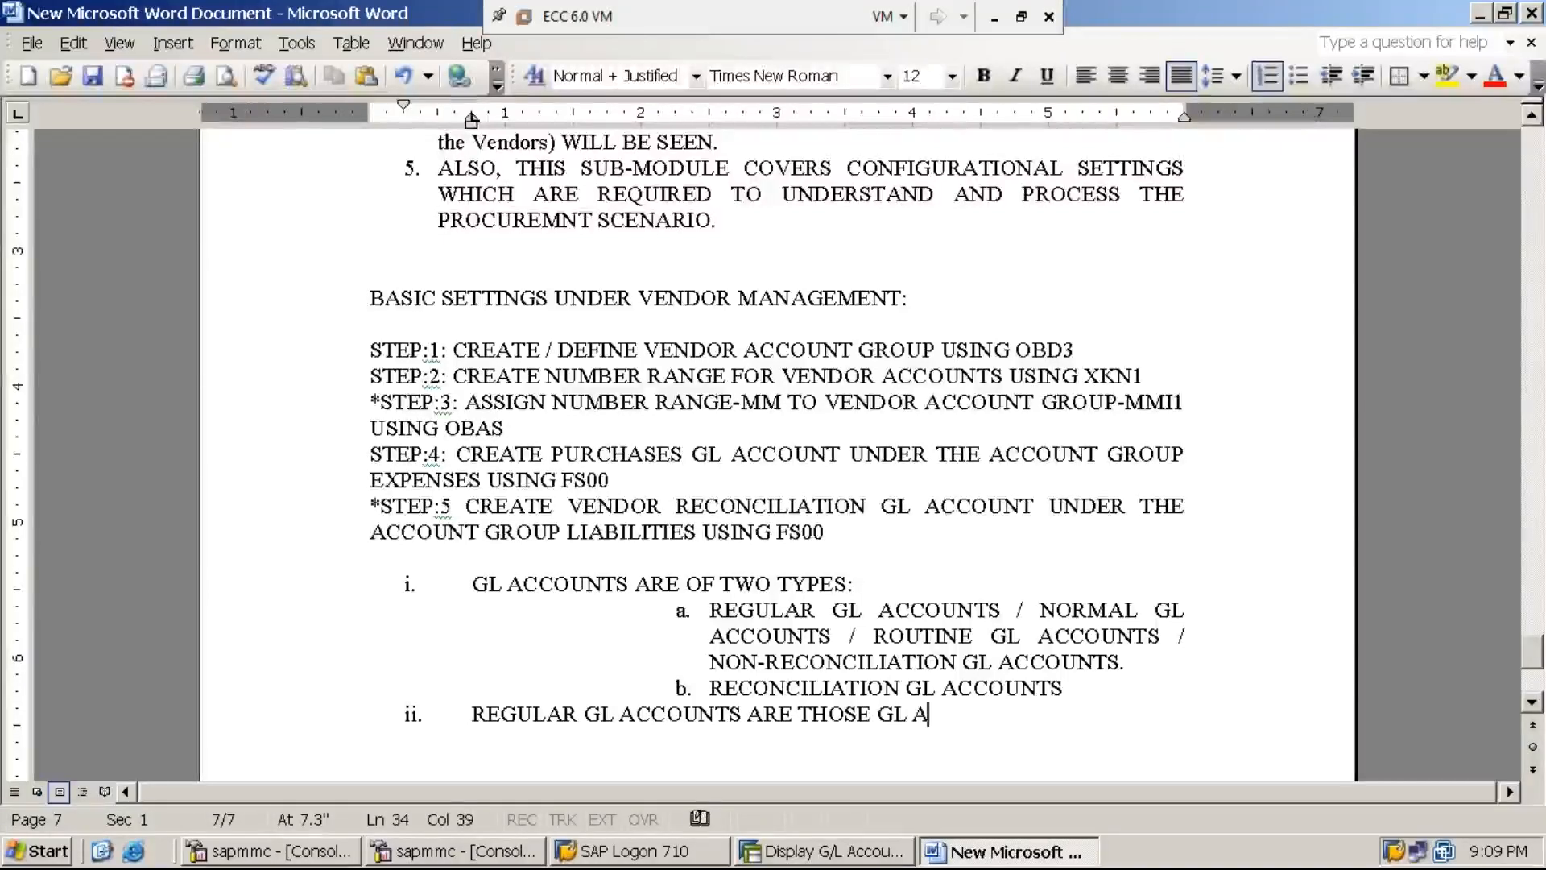
{"action": "type", "text": "CCOUNTS W"}
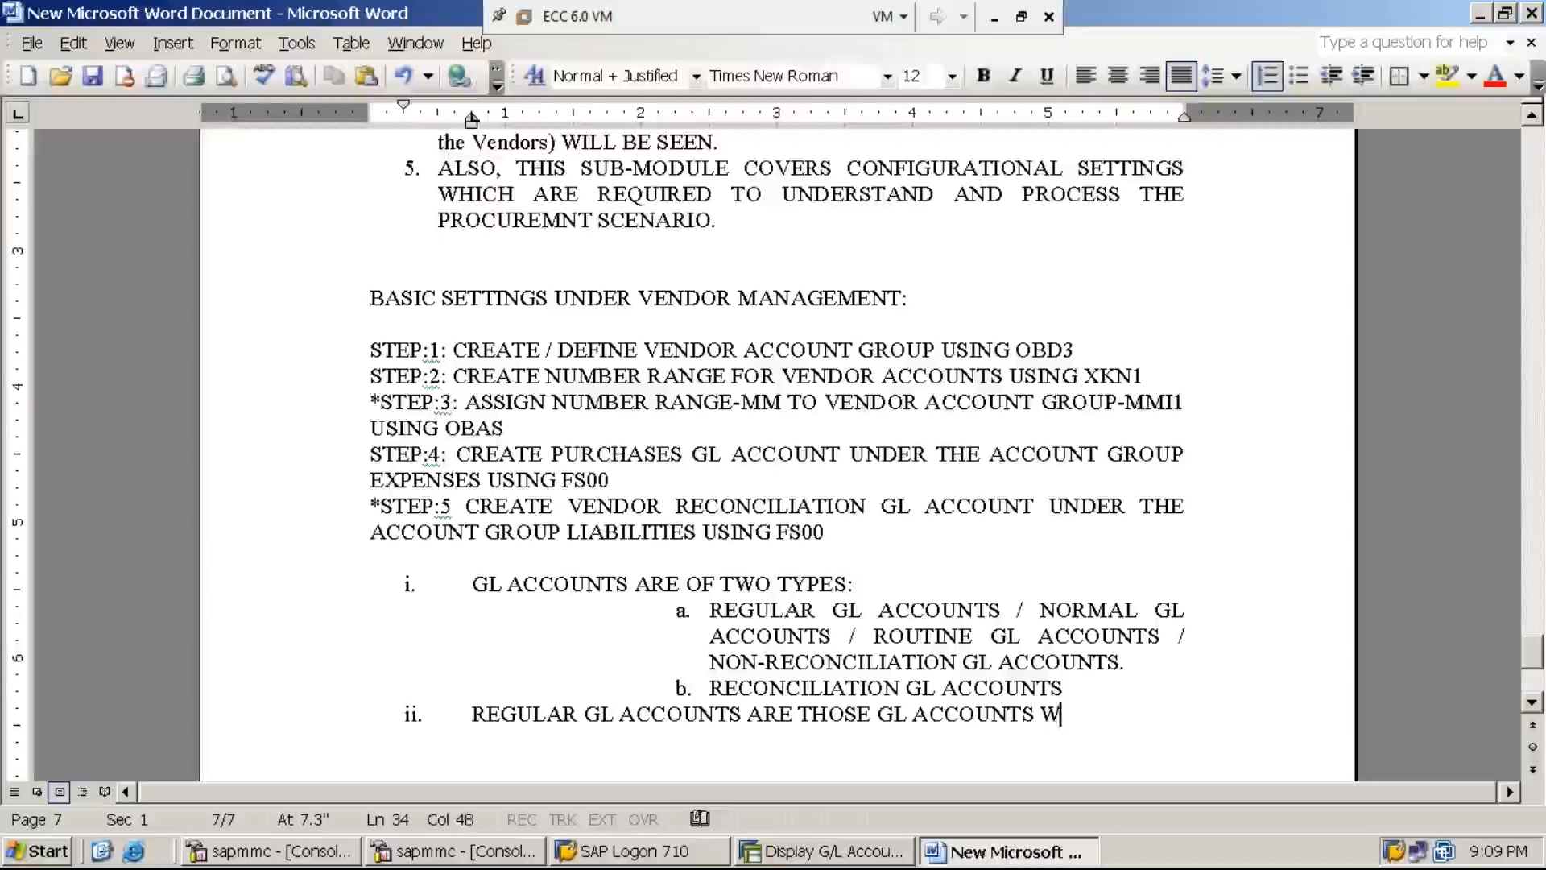
{"action": "type", "text": "HICH WILL BE U"}
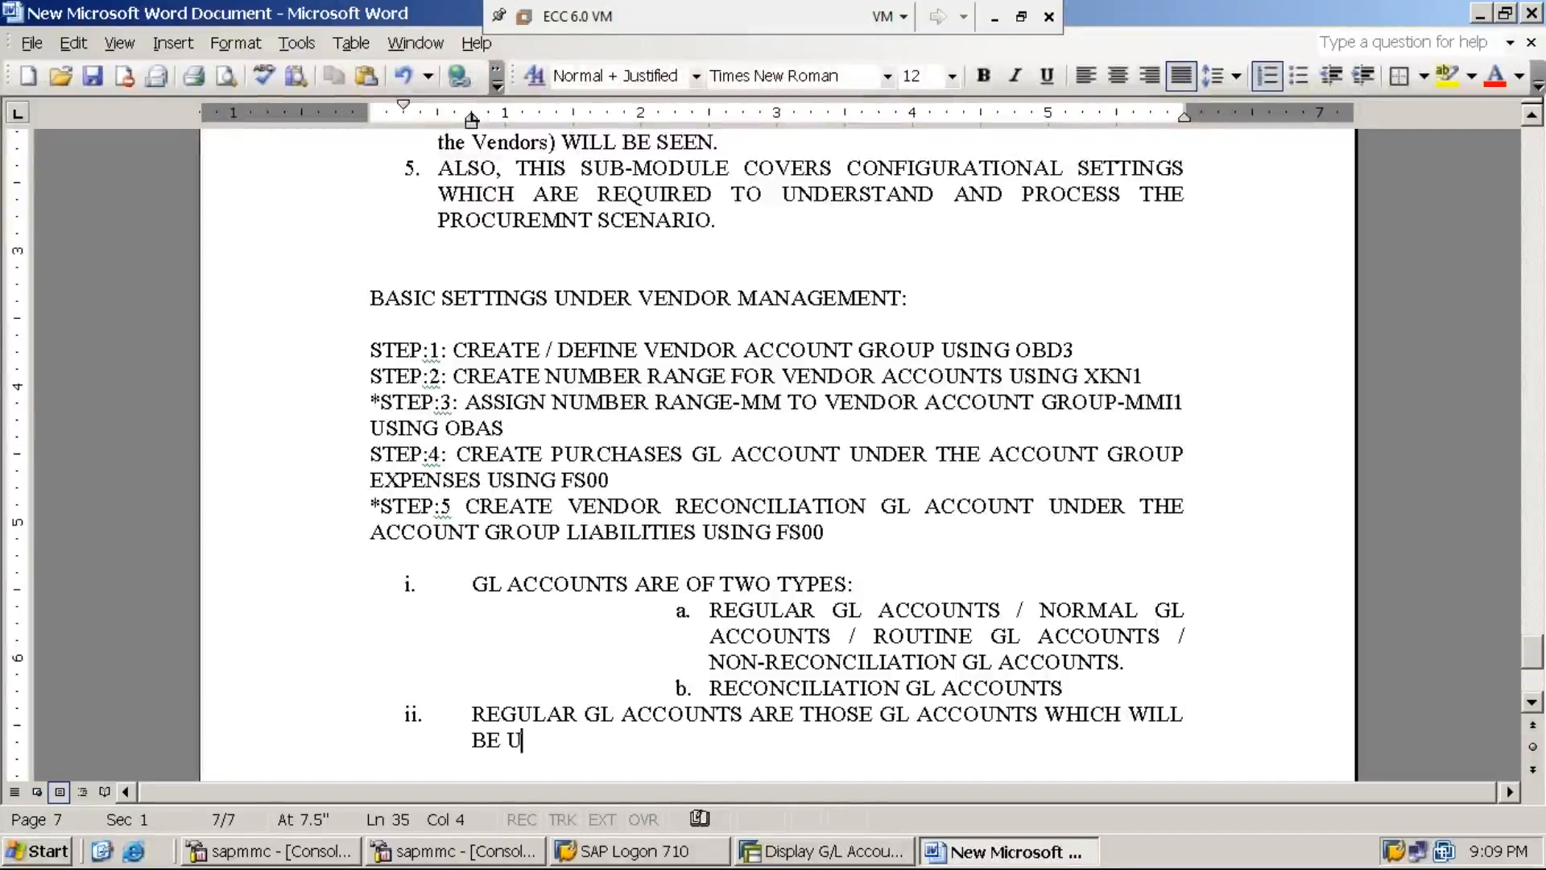
{"action": "type", "text": "SED BY THE END"}
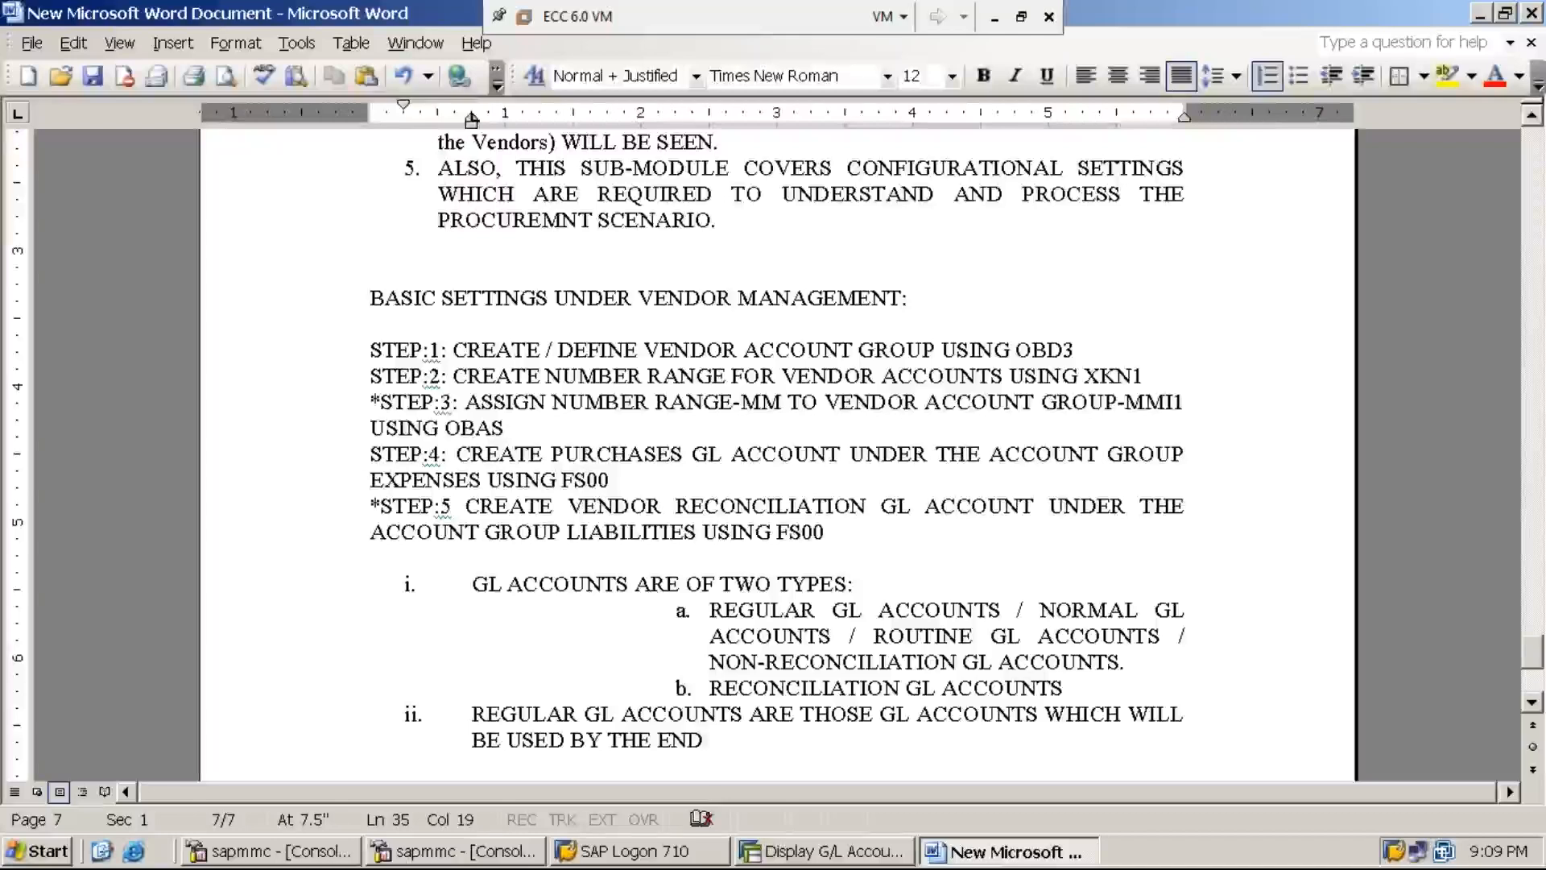
{"action": "type", "text": "USERS WHI"}
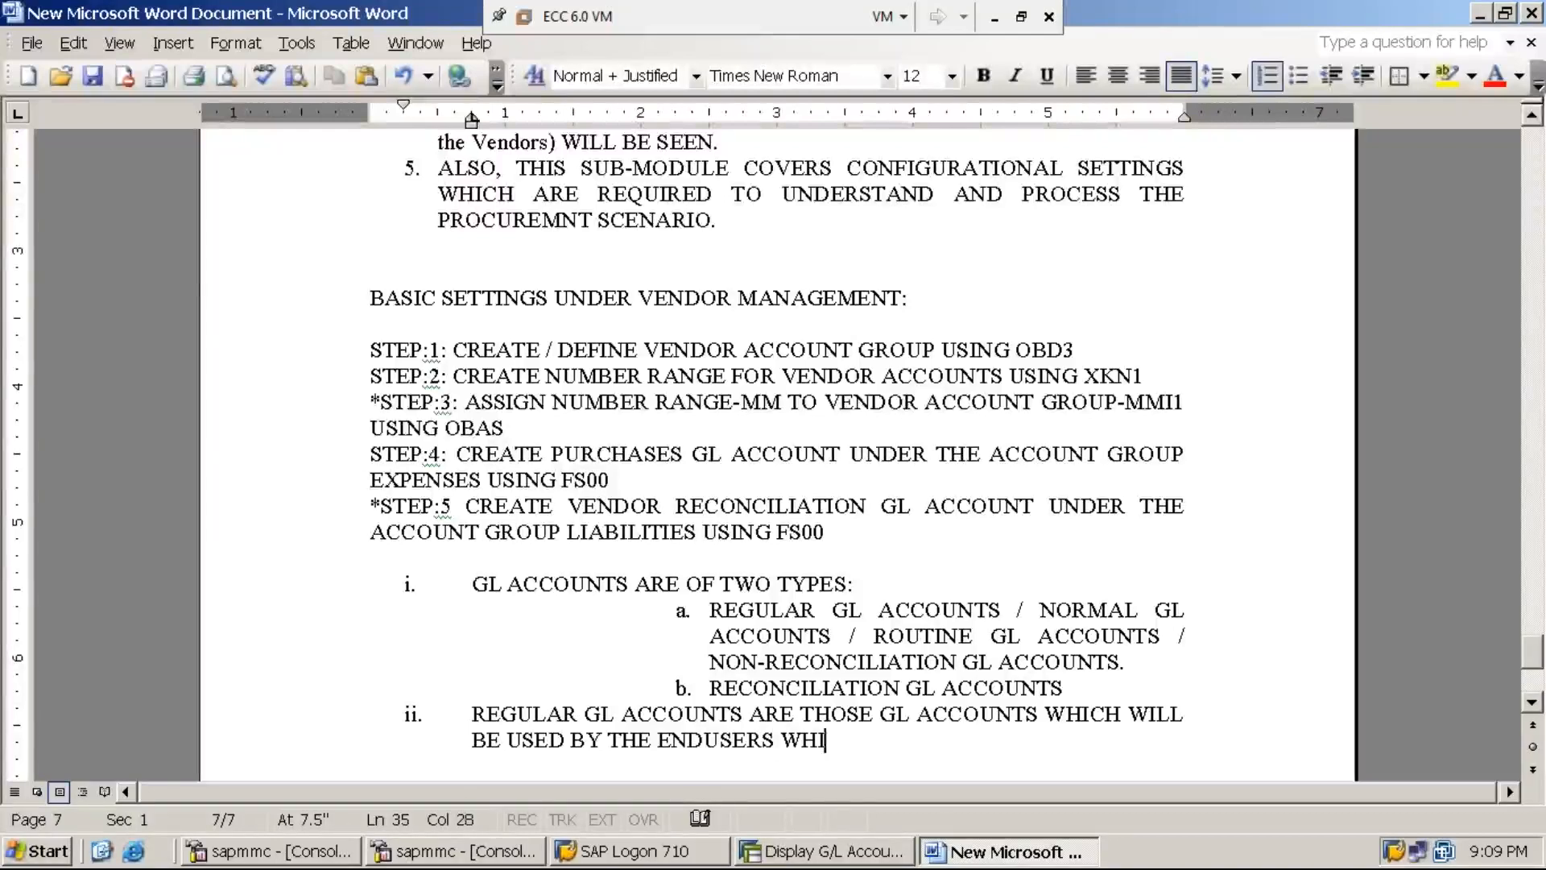
{"action": "type", "text": "LE PROCESSING TH"}
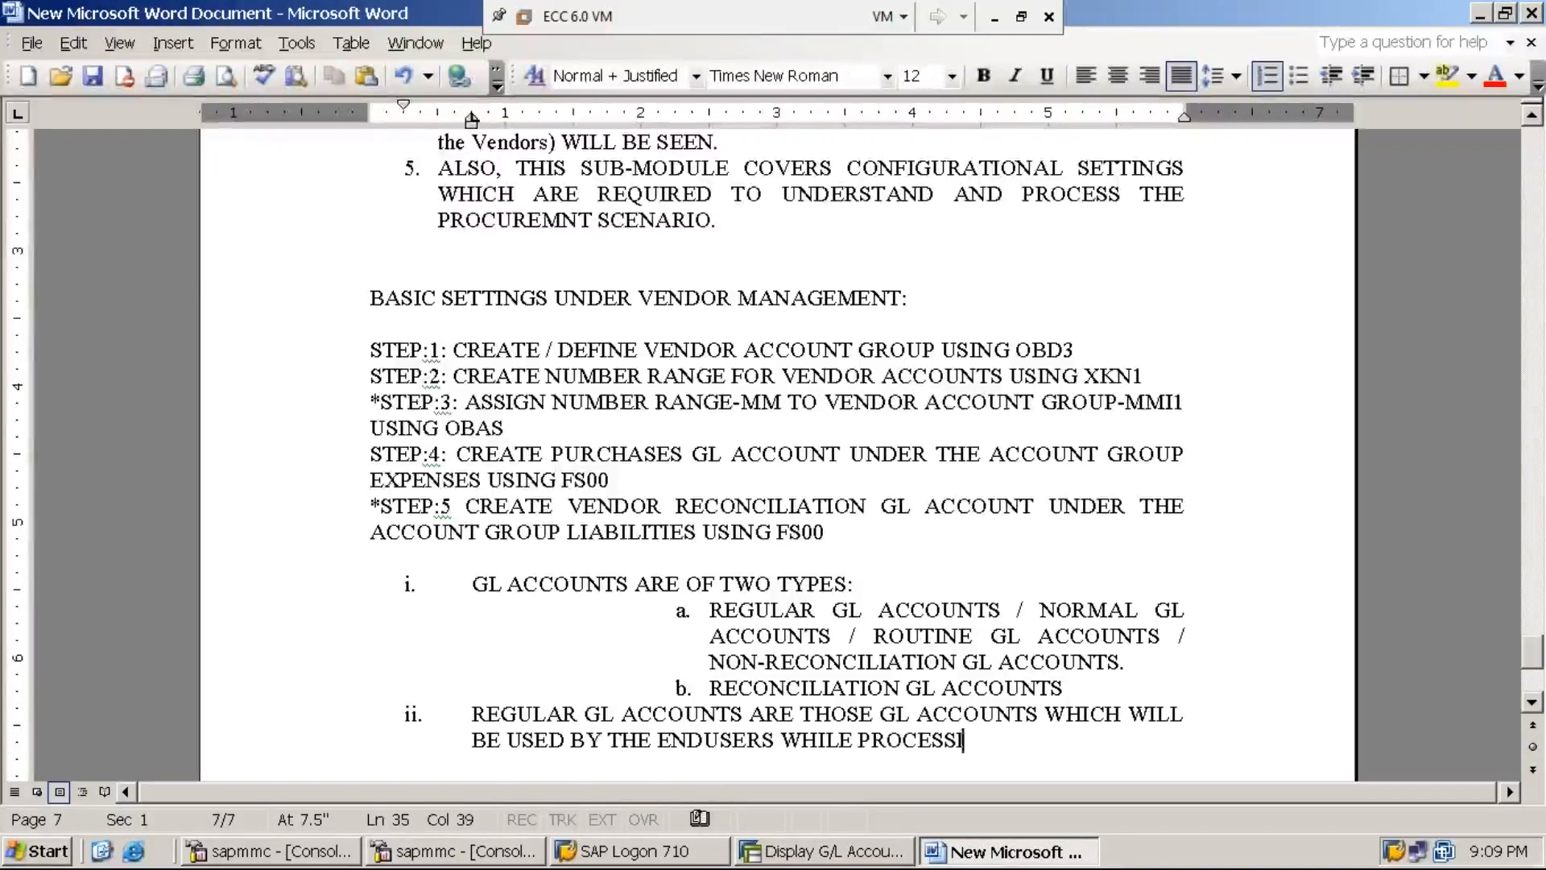
{"action": "type", "text": "BUSINESS TRANSCA"}
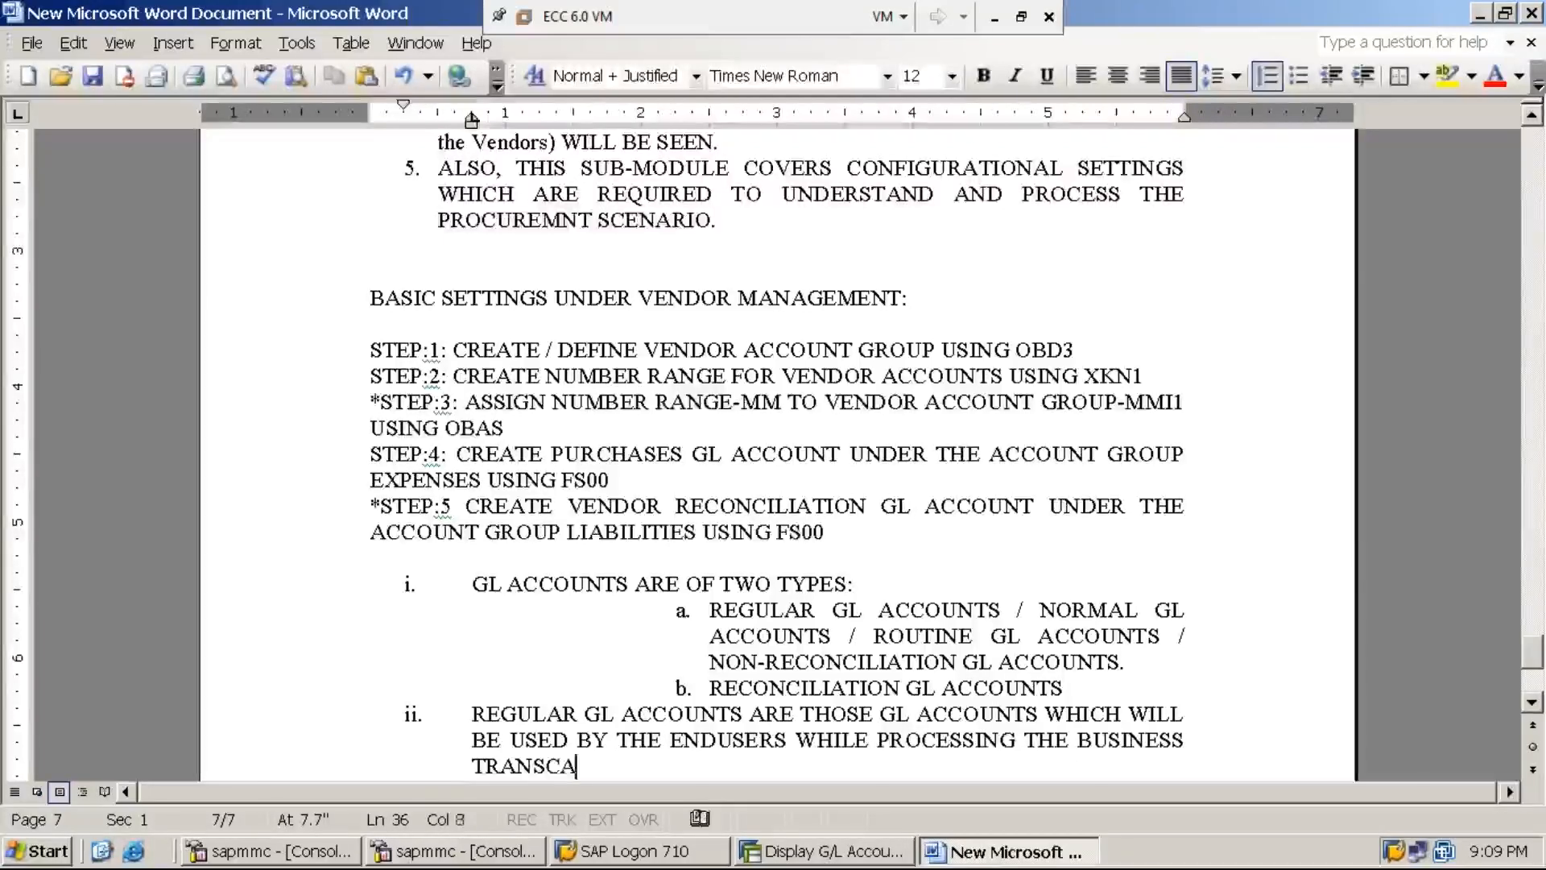
{"action": "key", "text": "BackSpace"}
{"action": "key", "text": "BackSpace"}
{"action": "type", "text": "ANSAC"}
{"action": "key", "text": "BackSpace"}
{"action": "key", "text": "BackSpace"}
{"action": "type", "text": "CTI"}
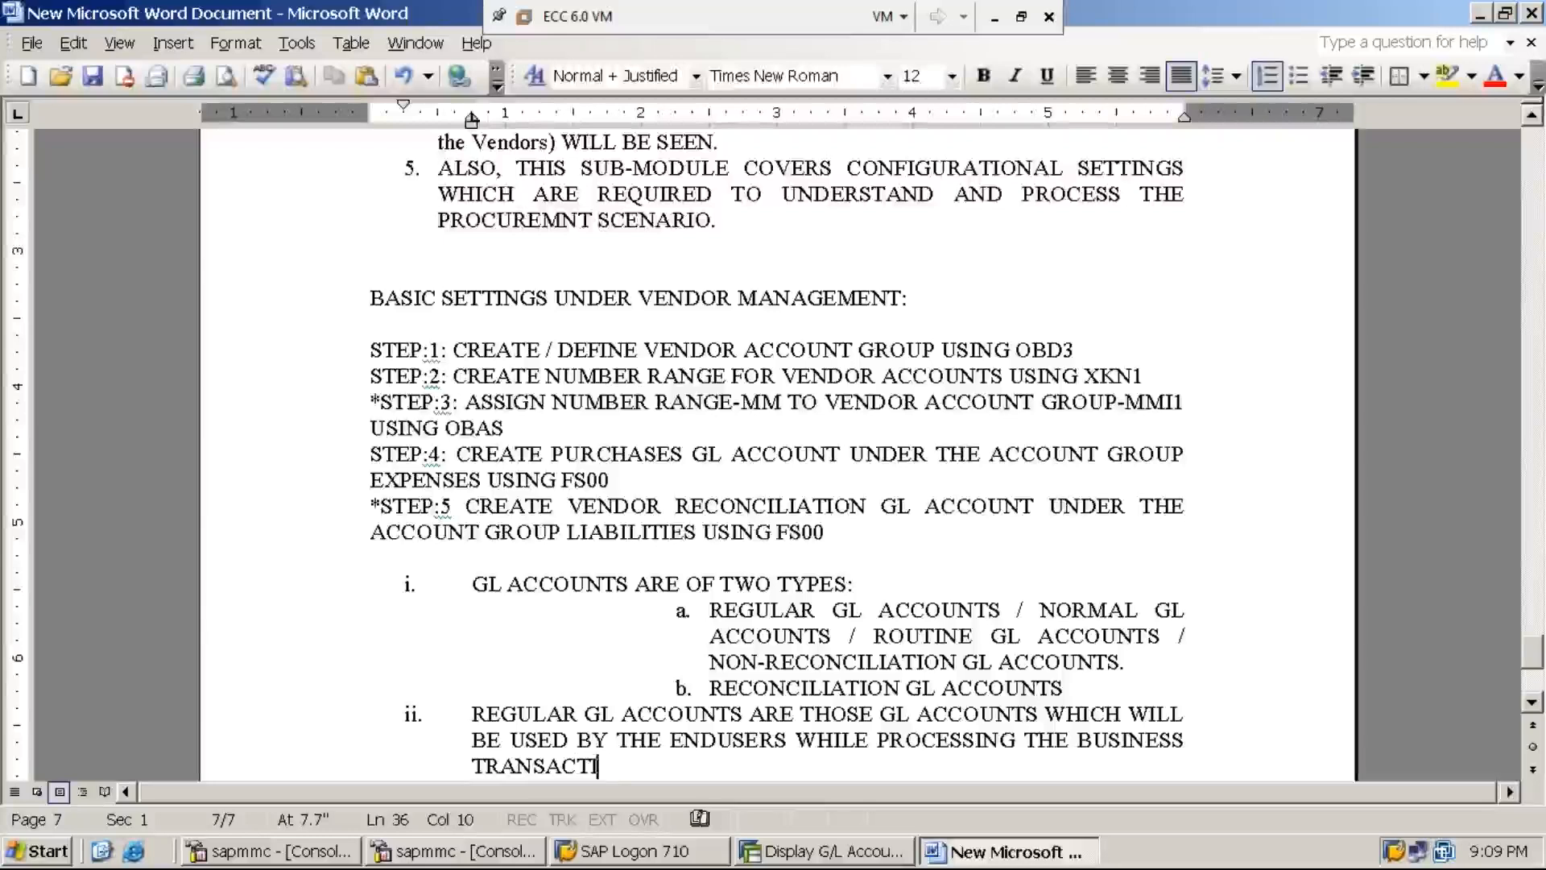
{"action": "type", "text": "ONS IN TO THE SU"}
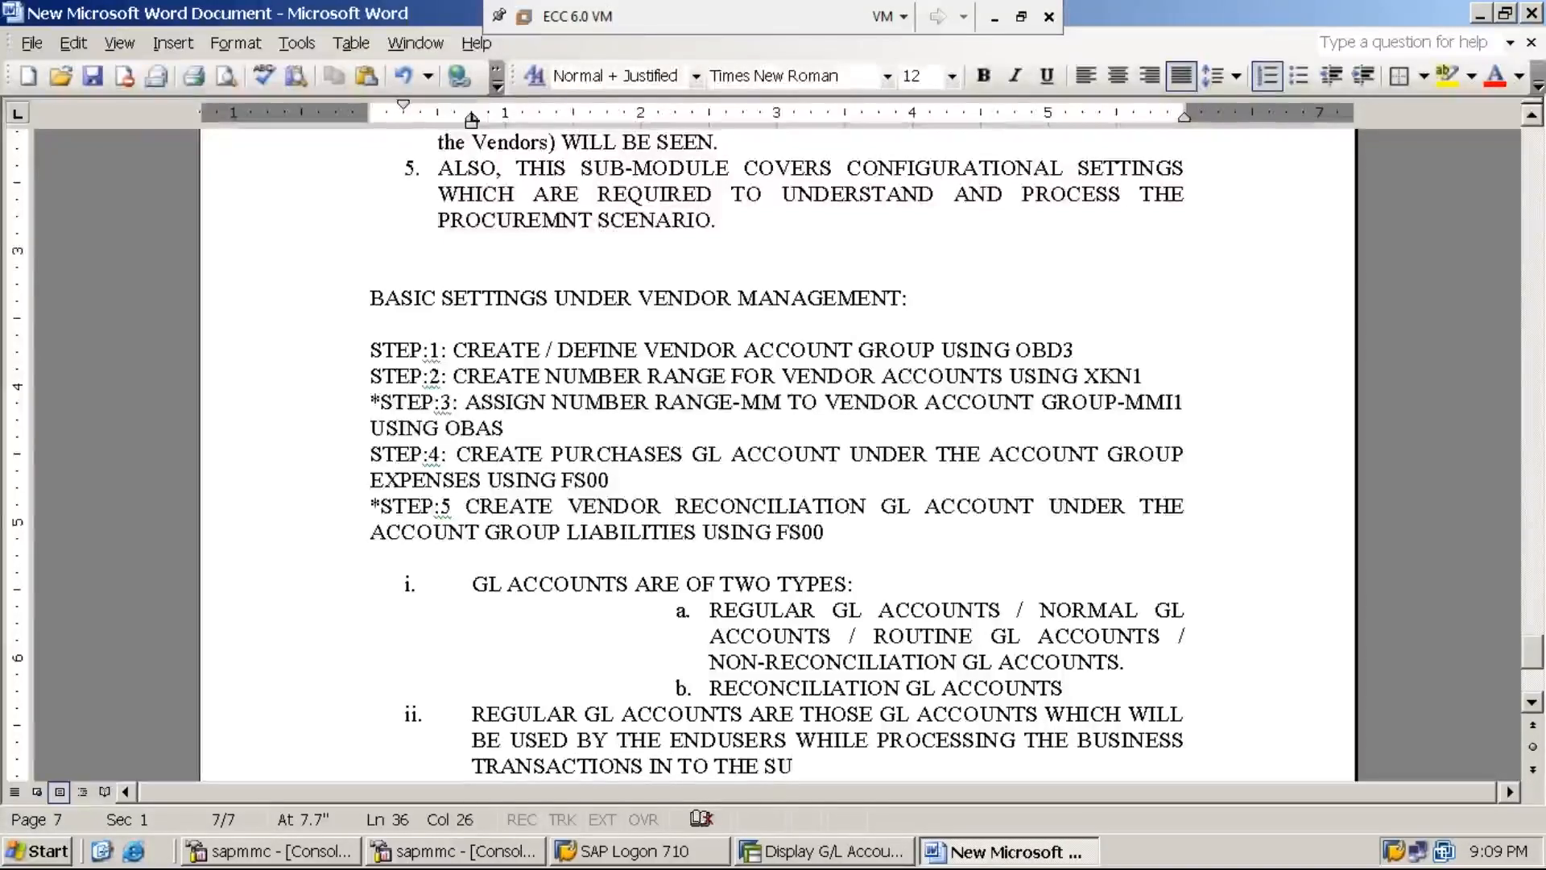
{"action": "key", "text": "BackSpace"}
{"action": "type", "text": "YSTEM."}
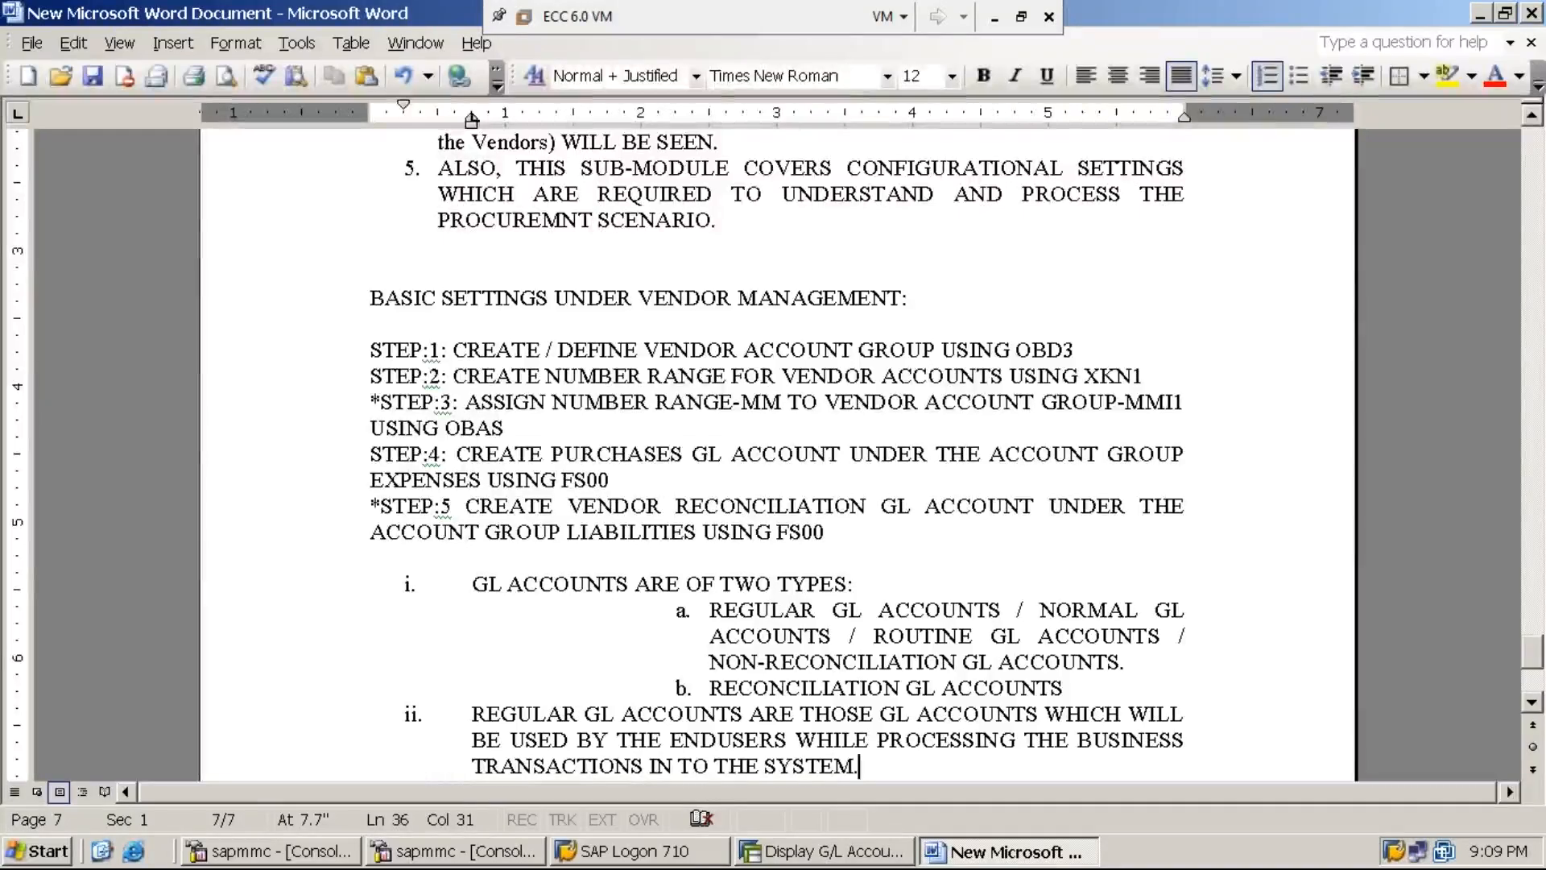
{"action": "key", "text": "Return"}
{"action": "type", "text": "RECONCILA"}
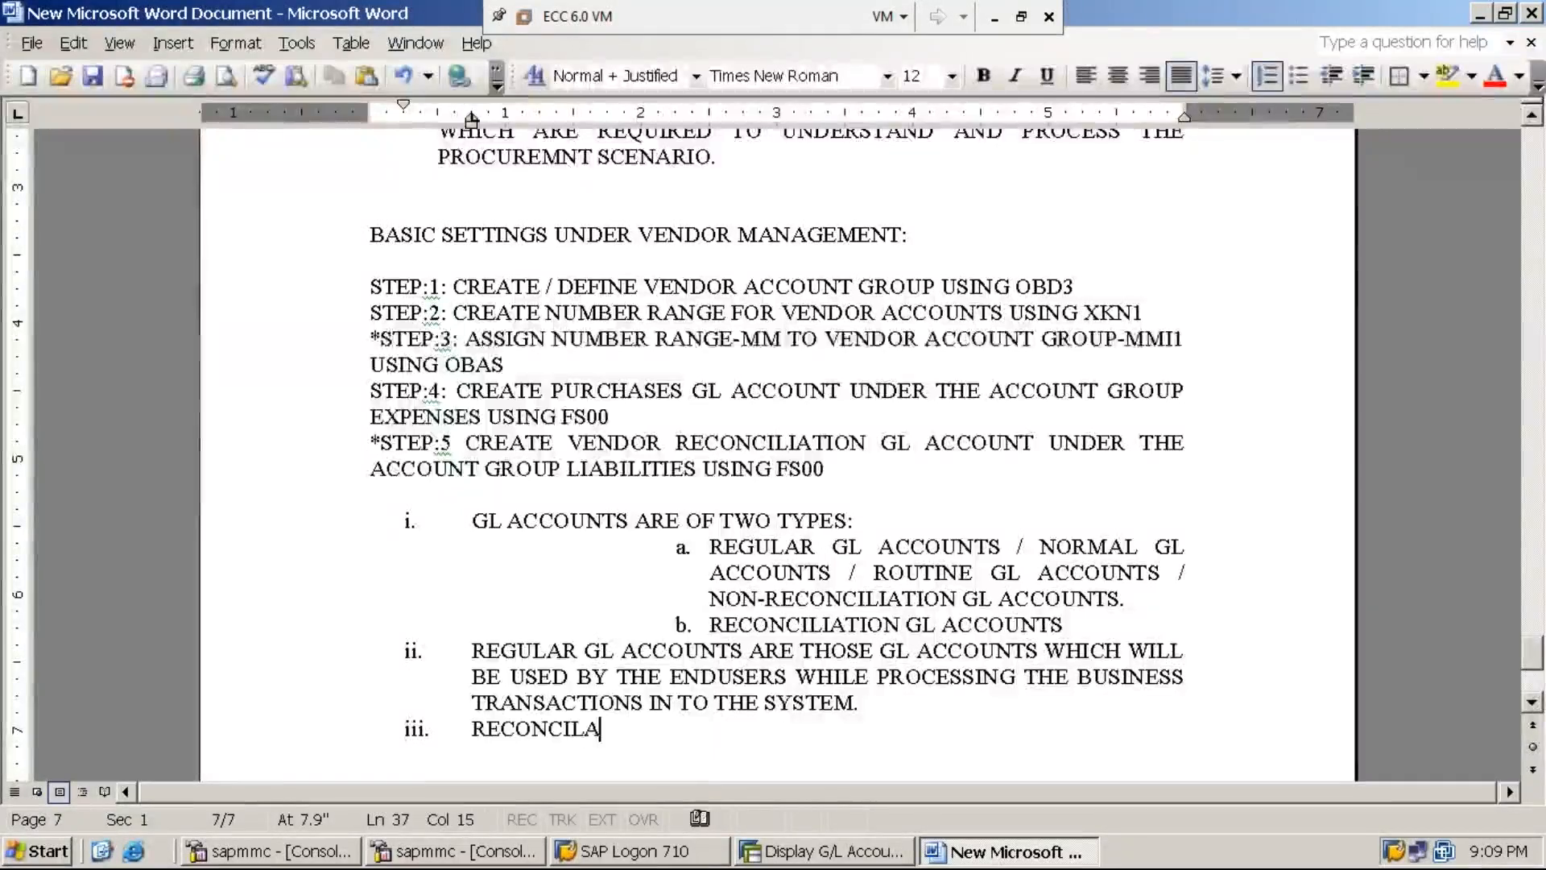
- Type 'RECONCILIATON GL ACCOUNTS ARE THOSE GL ACCOUNT WHICH WILL NOT BE', making 'WILL NOT BE' bold and underlined
{"action": "key", "text": "BackSpace"}
{"action": "type", "text": "IATON GL ACCOUNTS ARE THOSE GL ACCOUNT WHICH WILL NOT BE"}
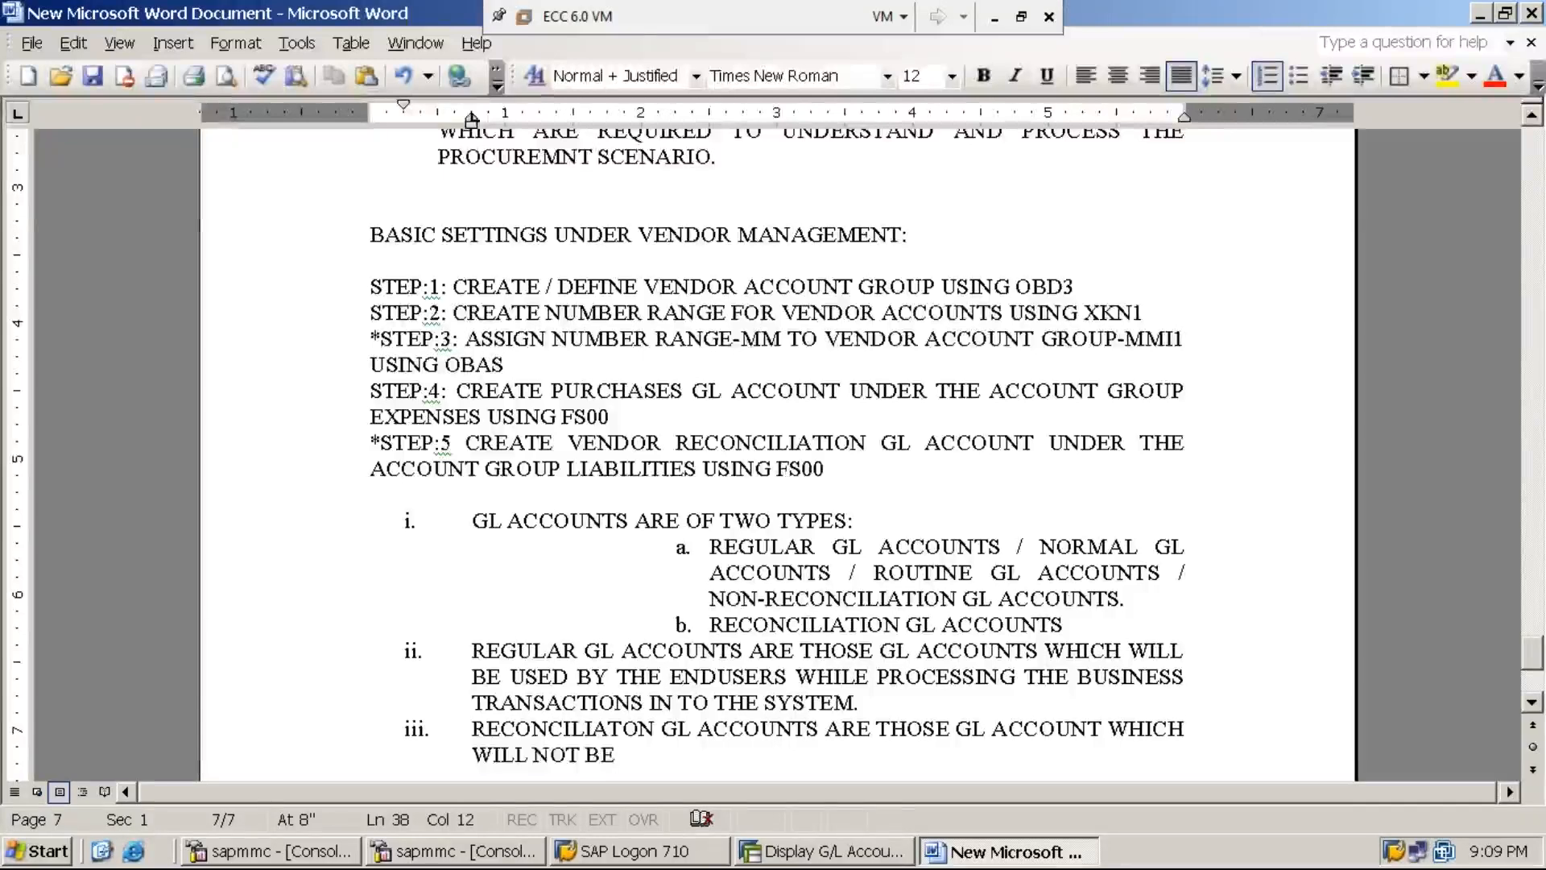
{"action": "key", "text": "shift+Home"}
{"action": "key", "text": "ctrl+u"}
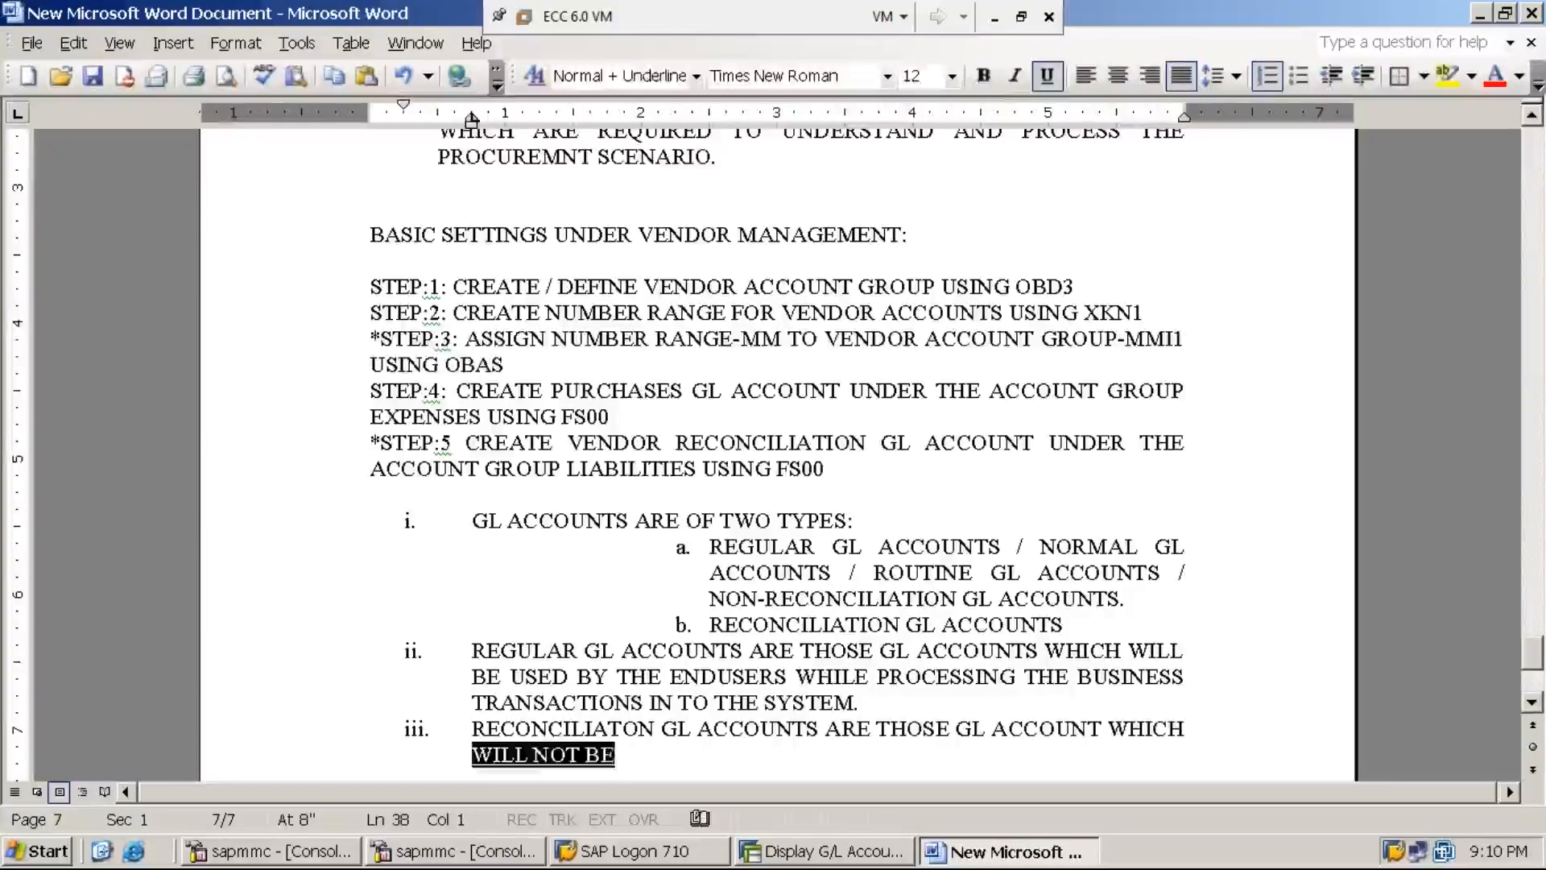
{"action": "key", "text": "ctrl+b"}
{"action": "key", "text": "End"}
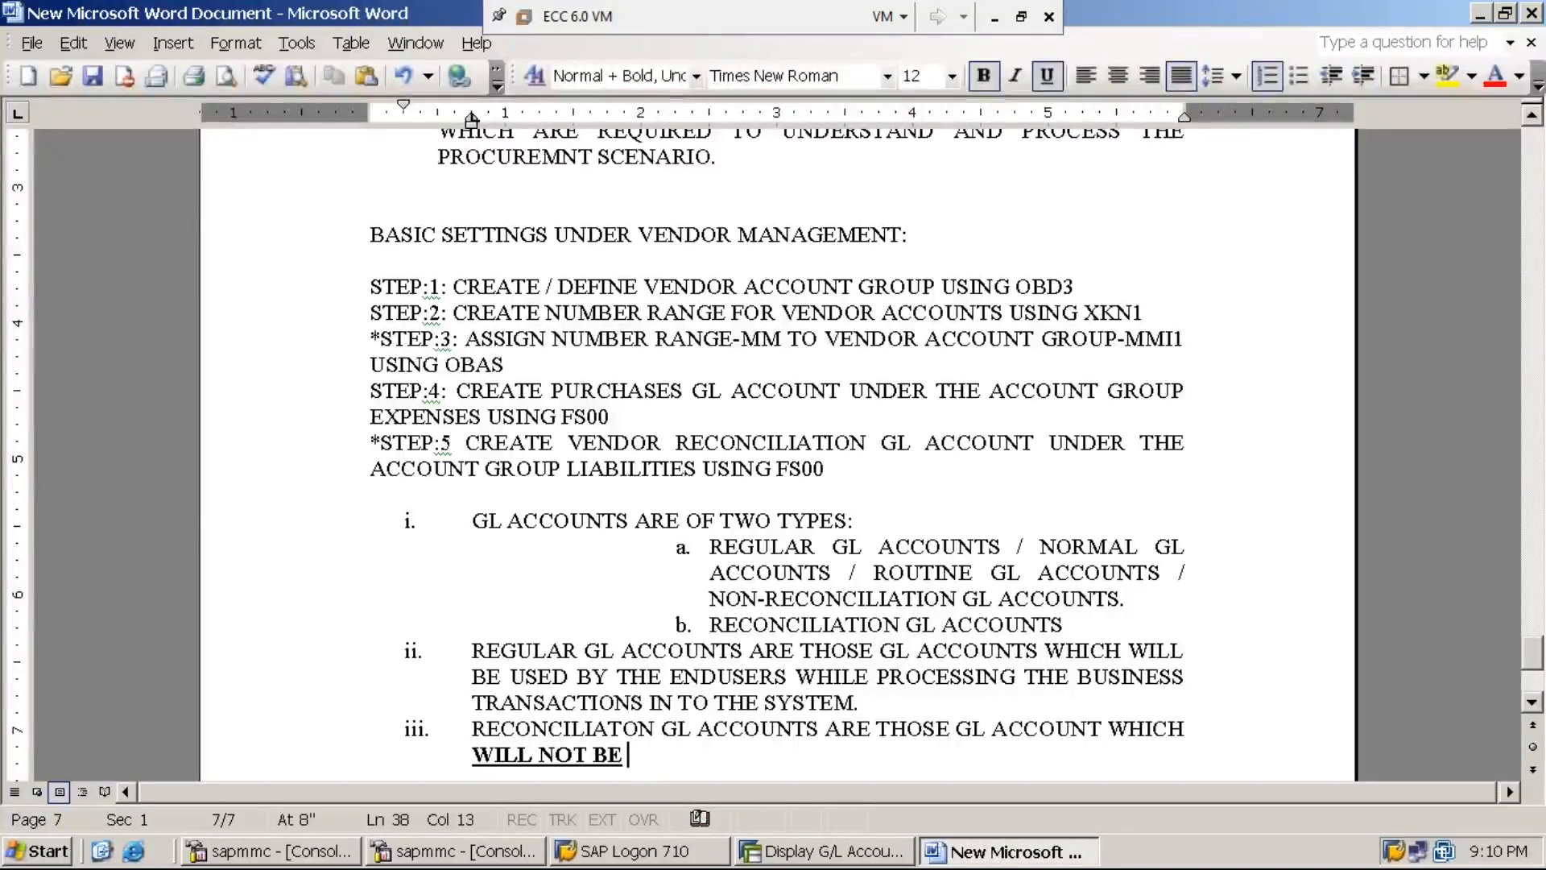
{"action": "key", "text": "ctrl+u"}
{"action": "key", "text": "ctrl+b"}
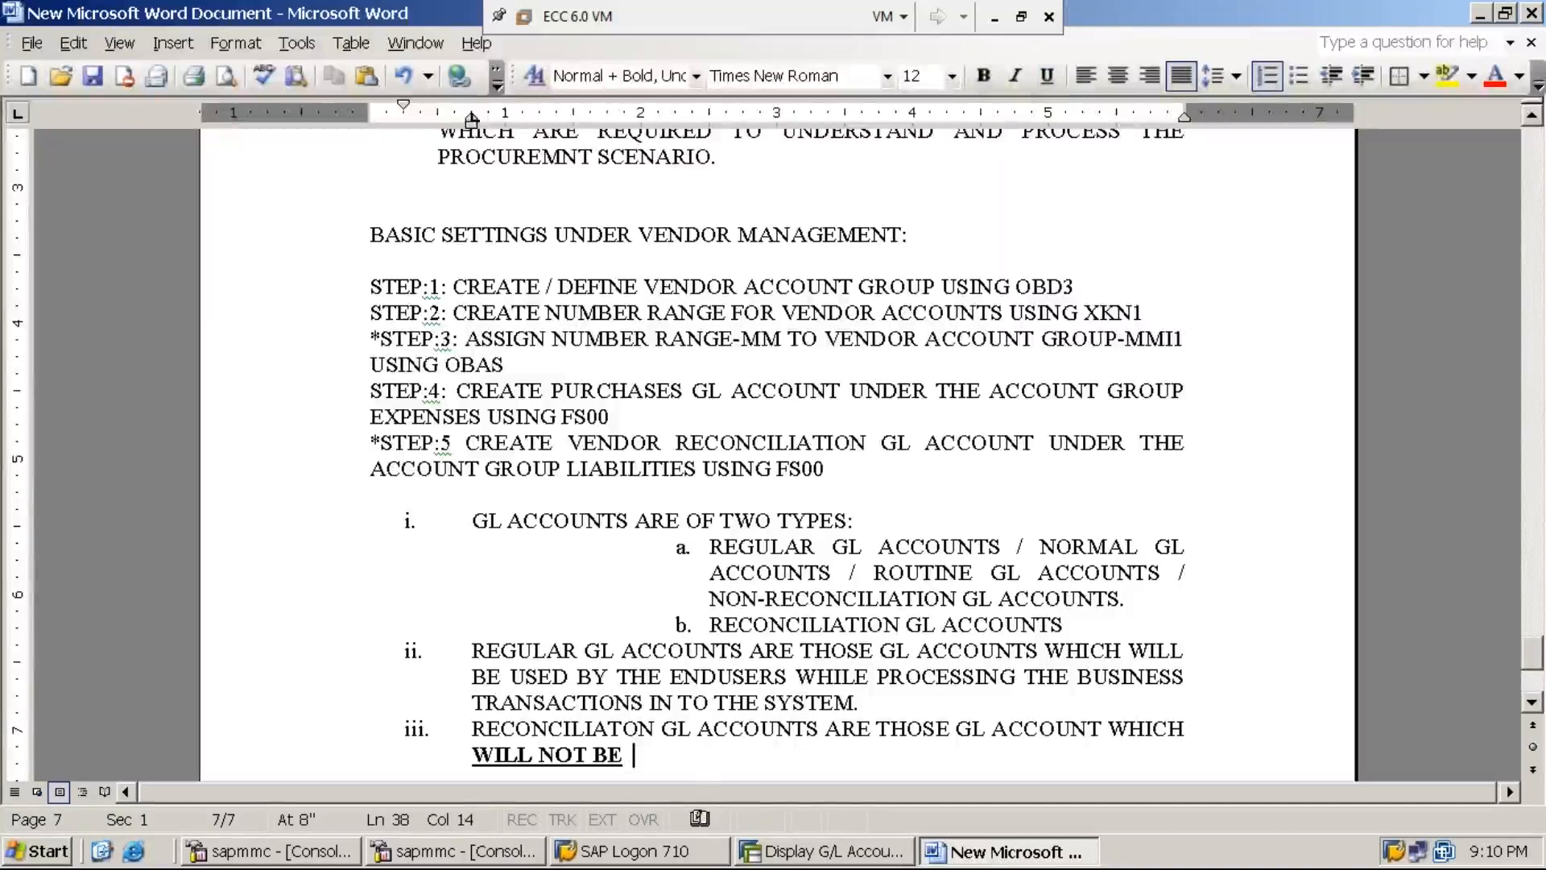
- Finish point iii: the system uses reconciliation GL accounts to update information for reports used in analysis
{"action": "type", "text": "USED"}
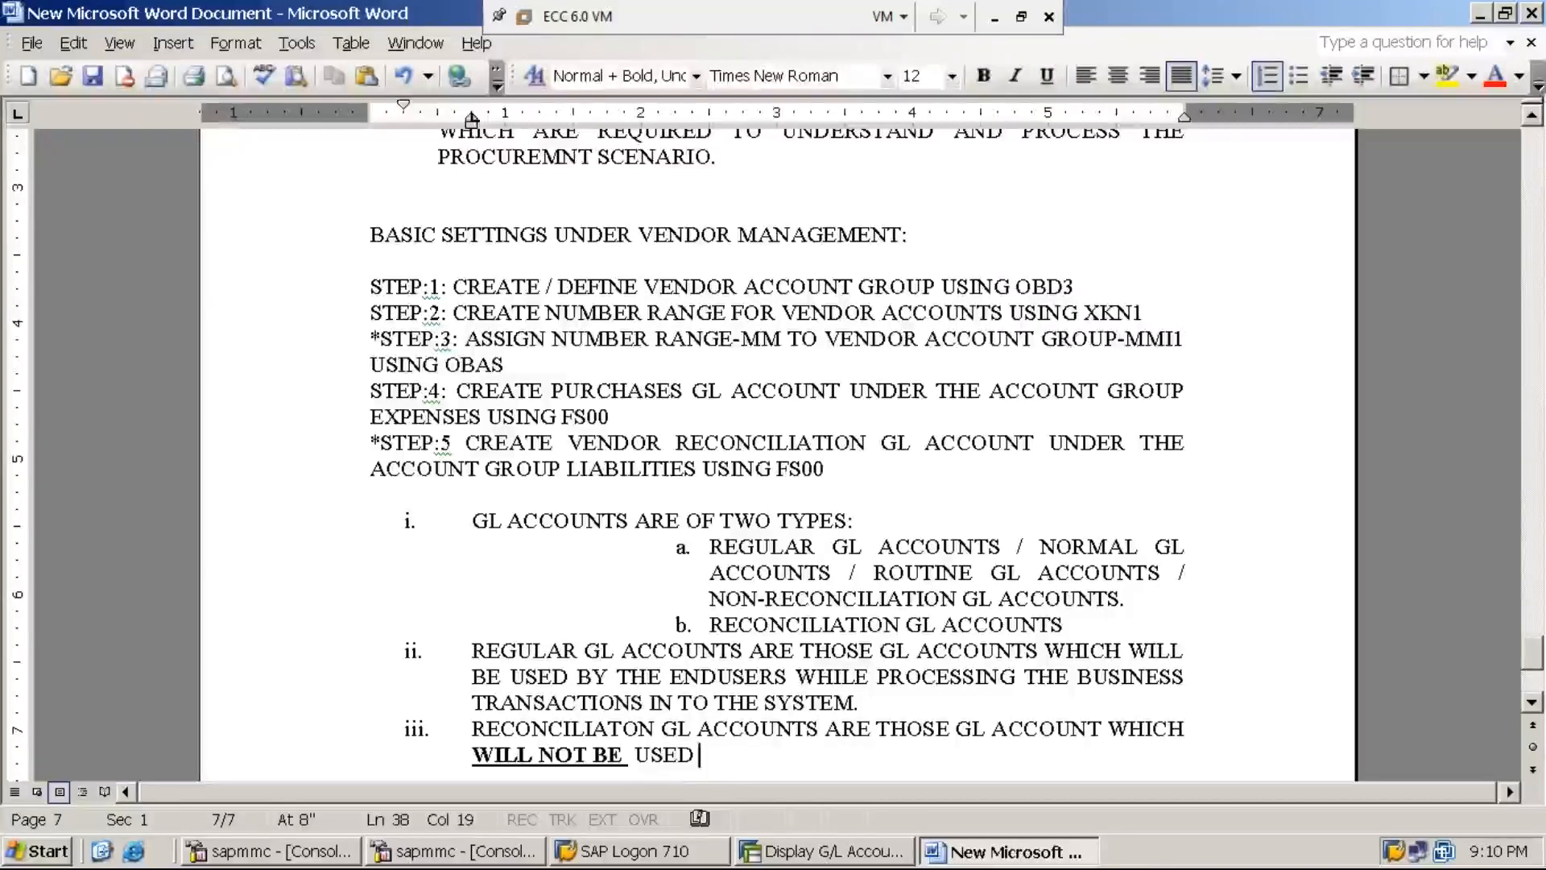
{"action": "type", "text": " BY THE END USER"}
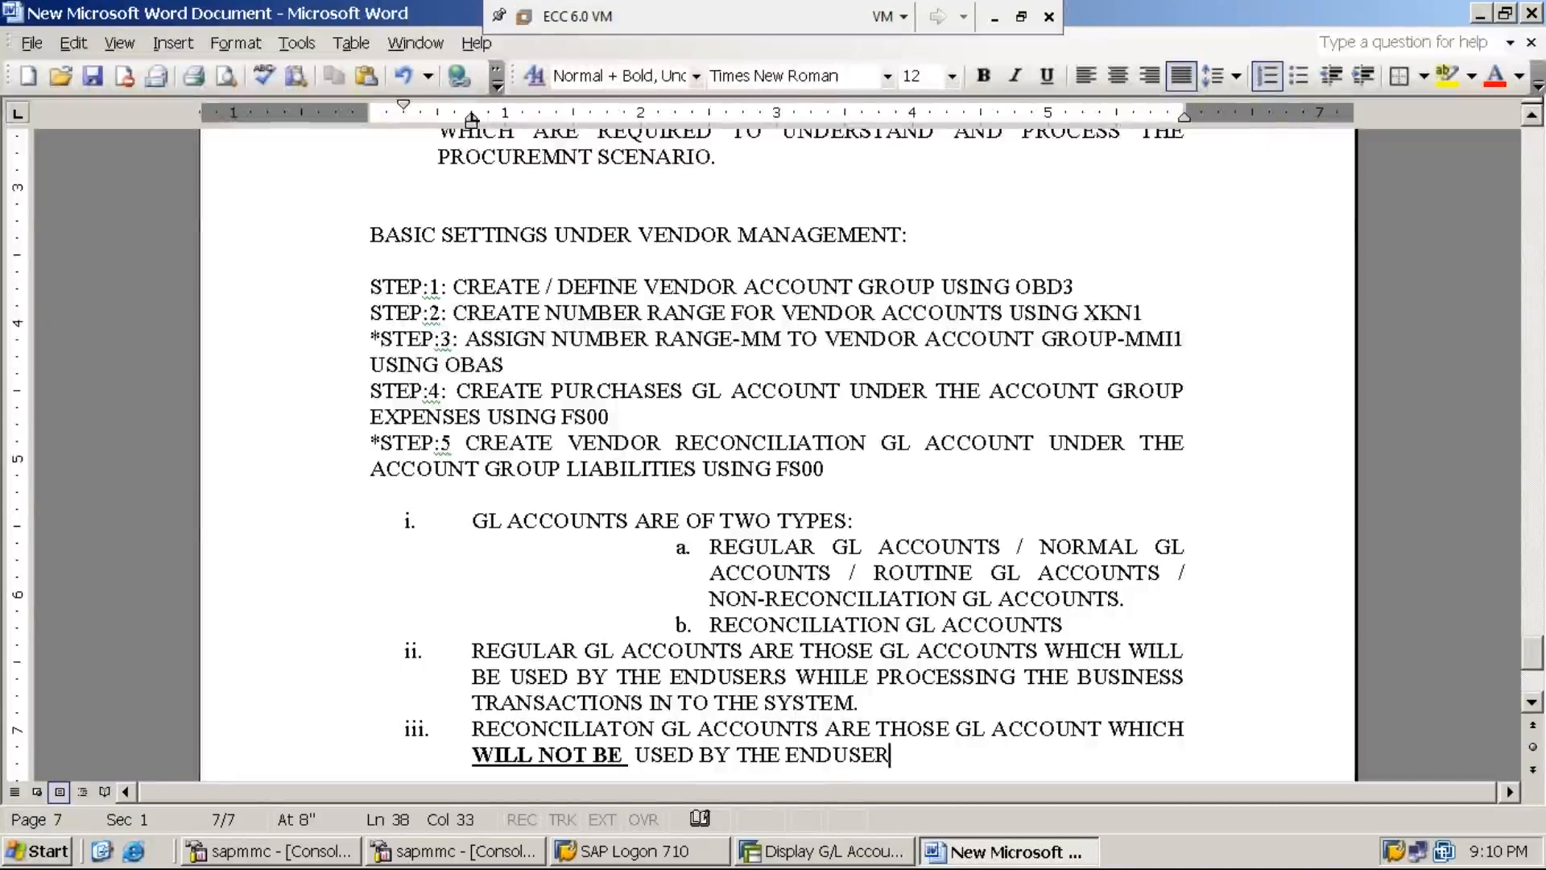
{"action": "type", "text": "S WHLE ="}
{"action": "key", "text": "BackSpace"}
{"action": "key", "text": "BackSpace"}
{"action": "key", "text": "BackSpace"}
{"action": "key", "text": "BackSpace"}
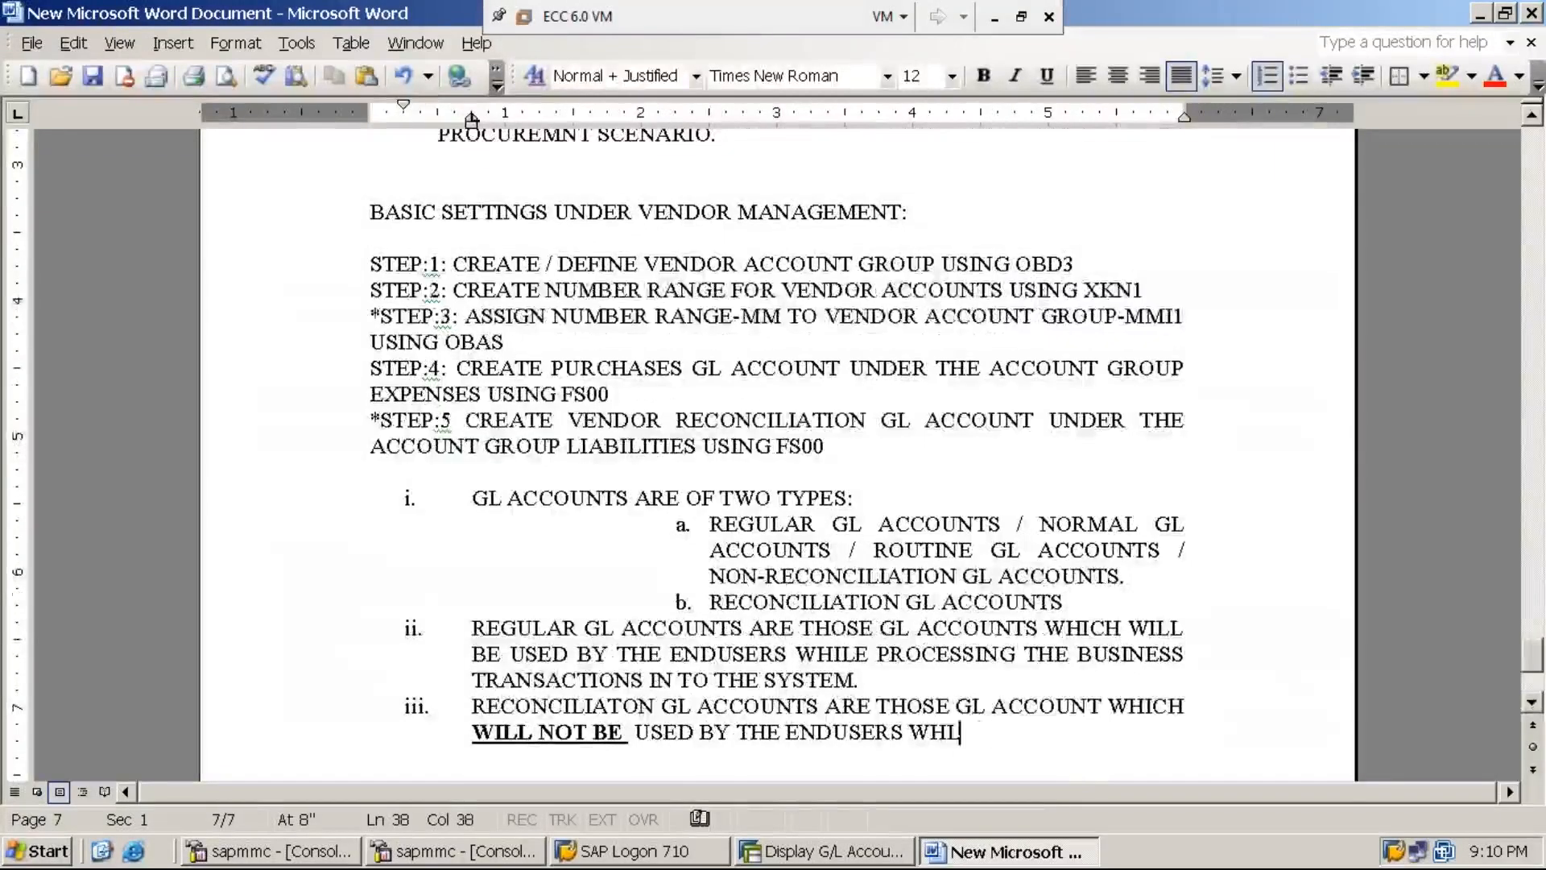
{"action": "type", "text": "ILE PROCE"}
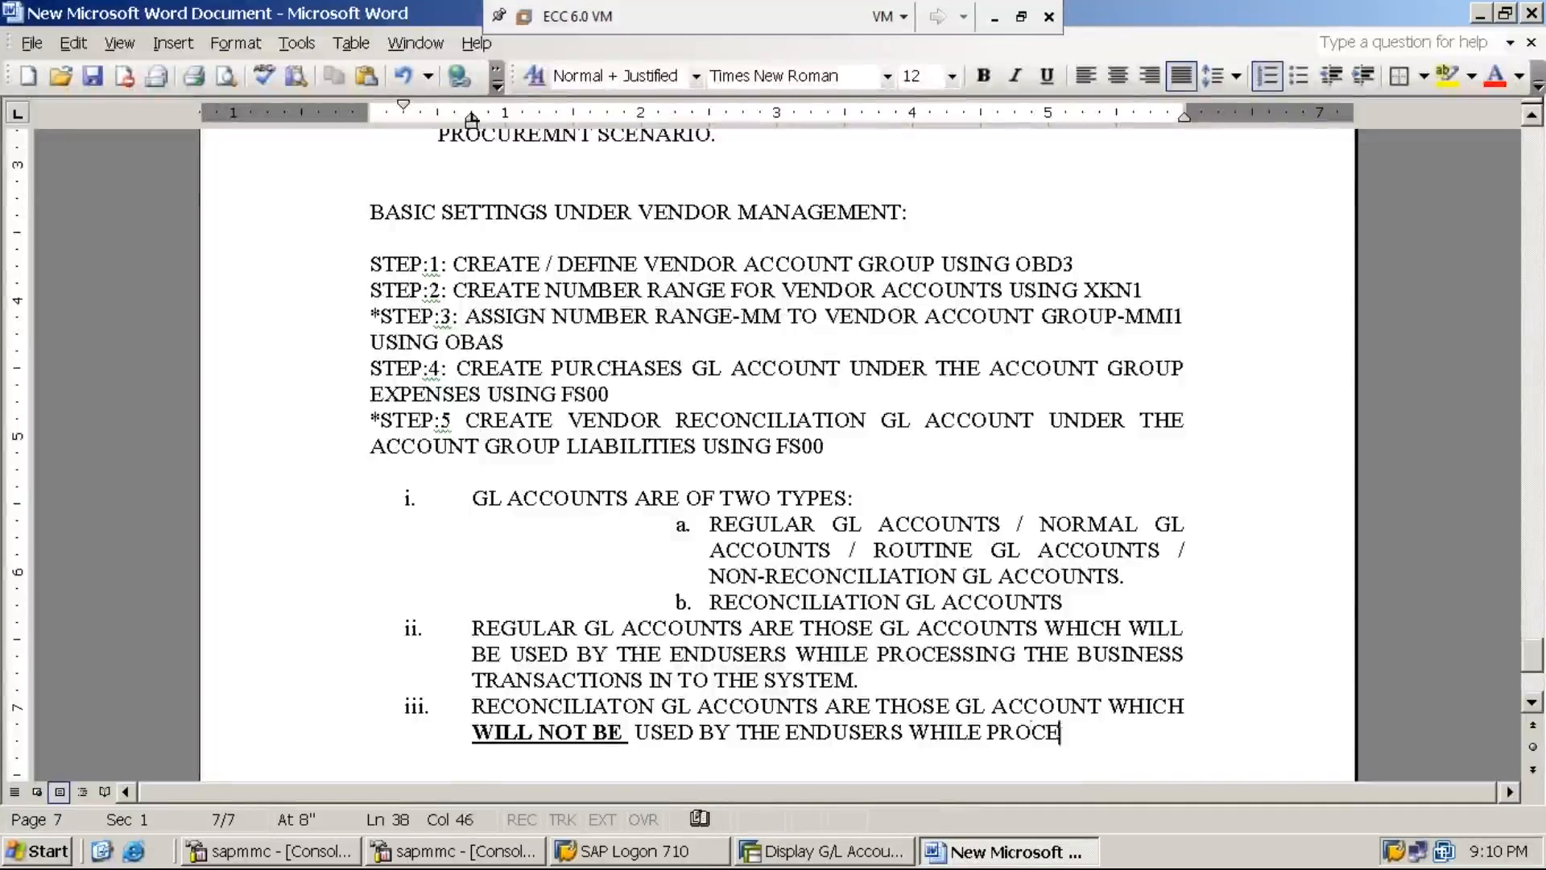
{"action": "type", "text": "SSING THE BU"}
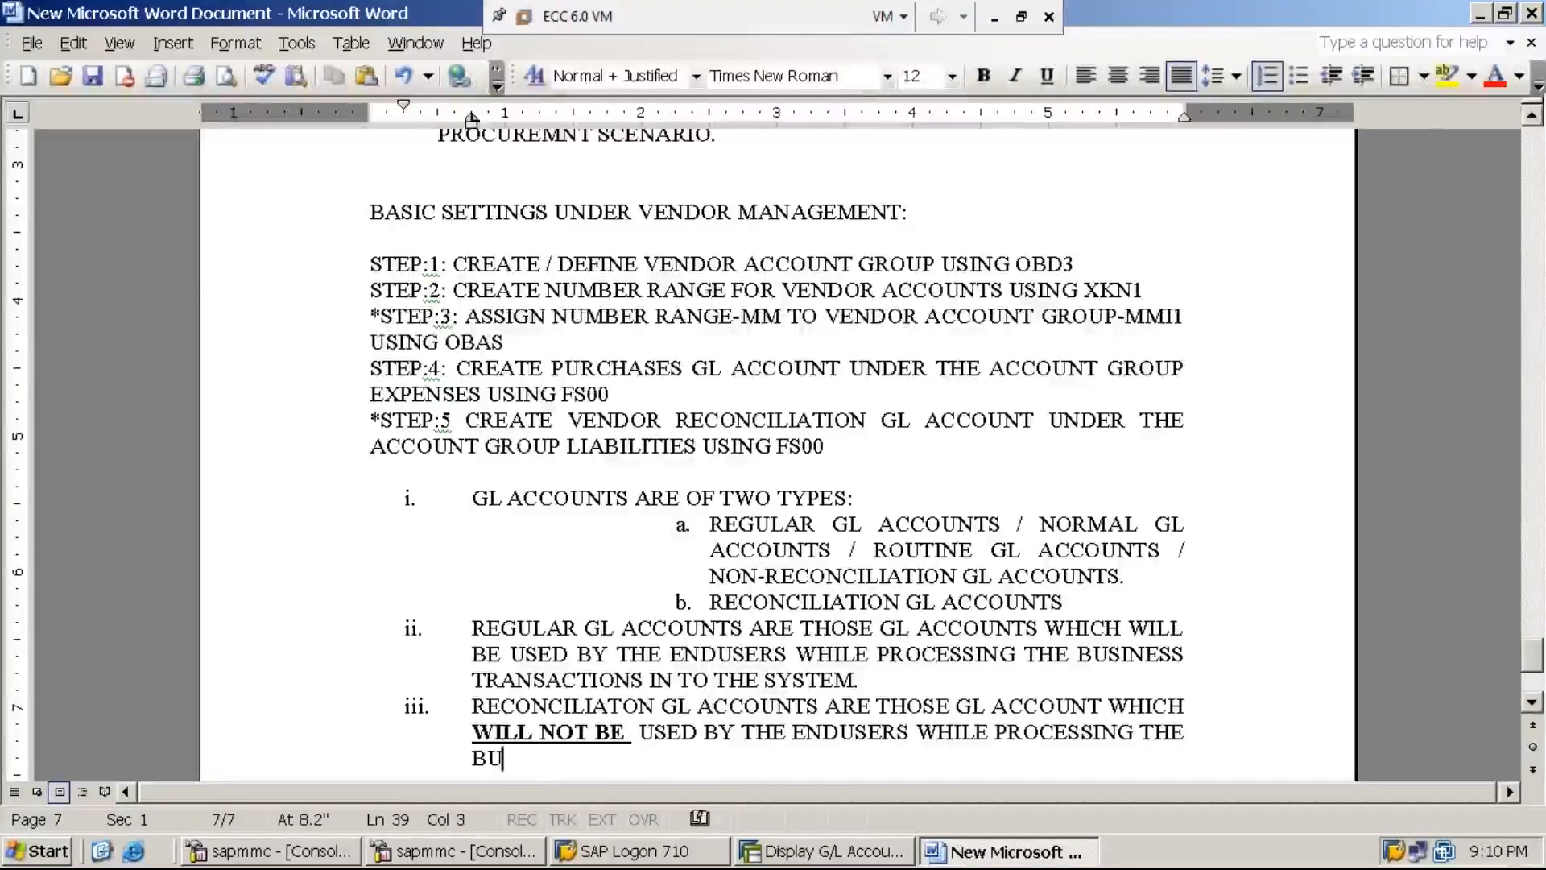
{"action": "type", "text": "SINESS TR"}
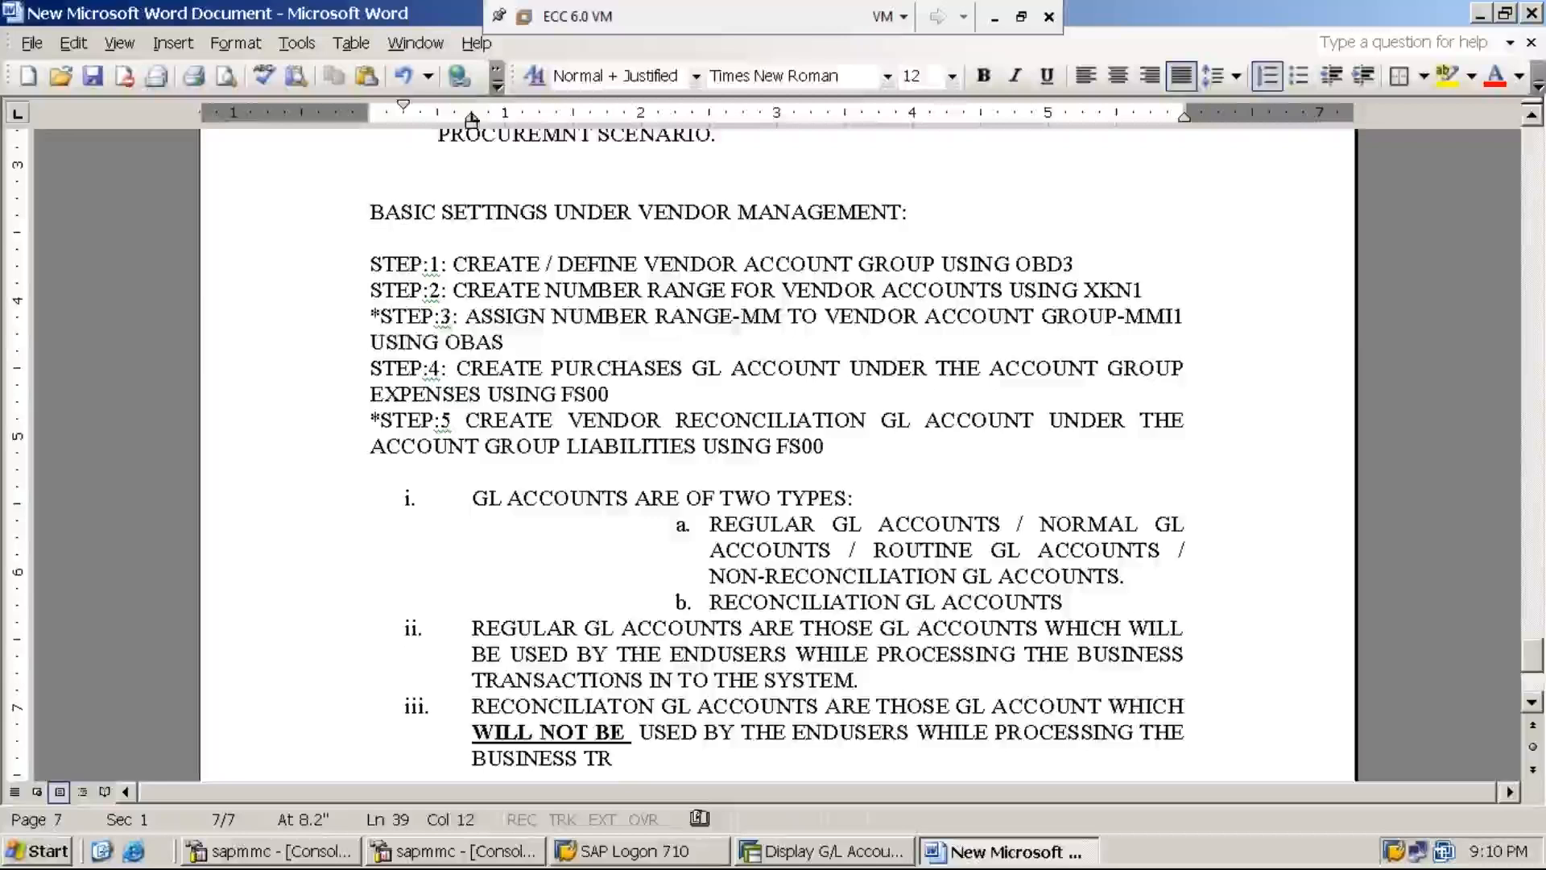
{"action": "type", "text": "ANSACTIO"}
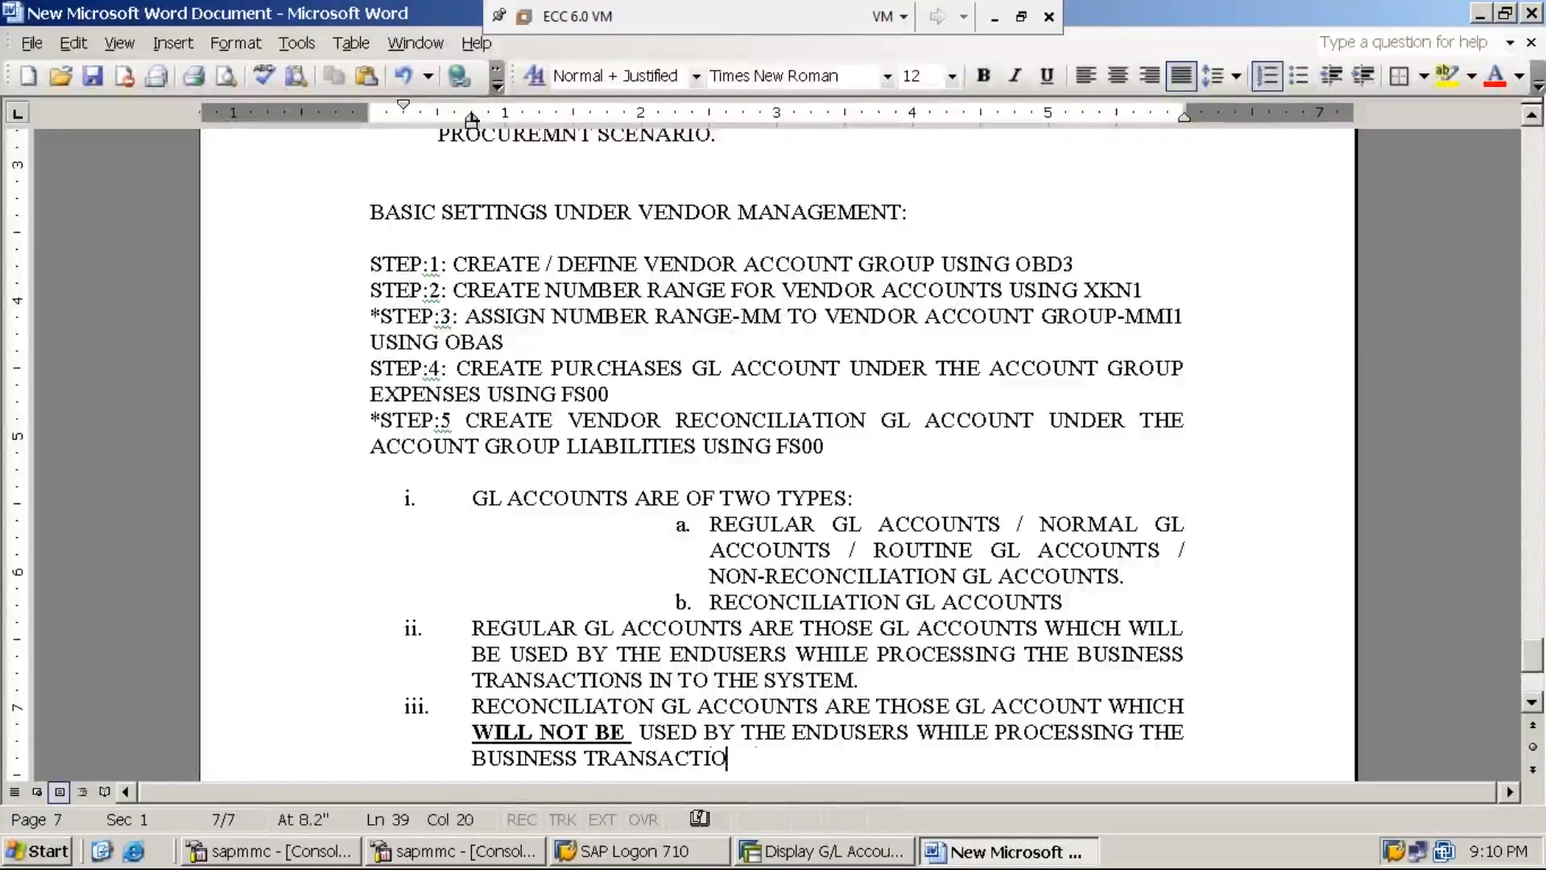
{"action": "type", "text": "NS IN TO THE SS"}
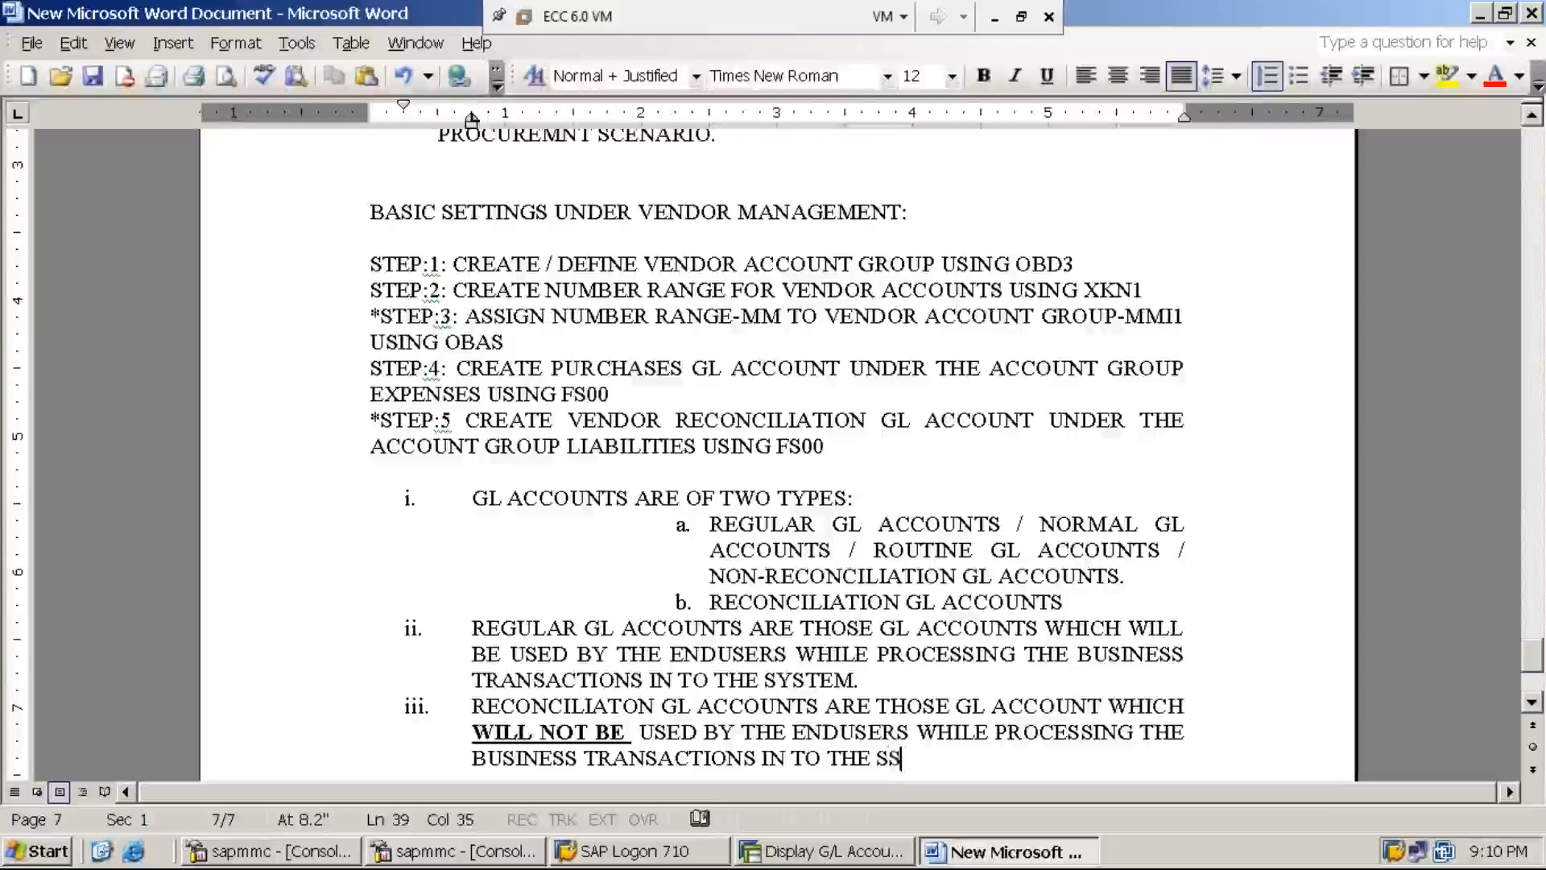
{"action": "key", "text": "BackSpace"}
{"action": "type", "text": "YSTEM. RATHER, "}
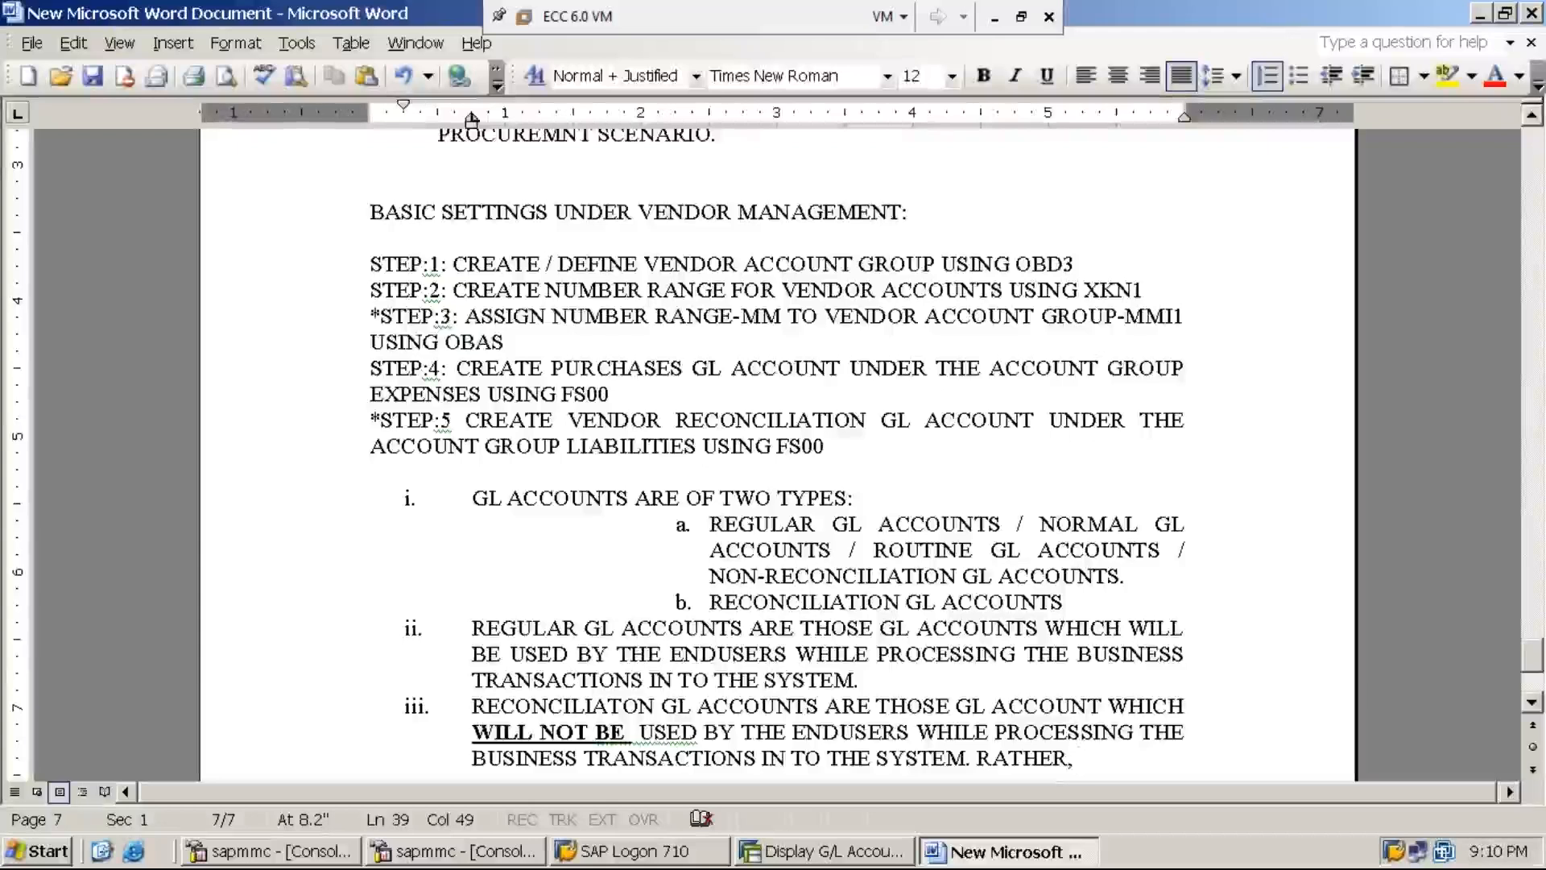
{"action": "type", "text": "SY"}
{"action": "type", "text": "STEM "}
{"action": "type", "text": "WILL USE THO"}
{"action": "type", "text": "SE GL ACCOUNT"}
{"action": "type", "text": "S "}
{"action": "type", "text": "T"}
{"action": "type", "text": "O UPDATE "}
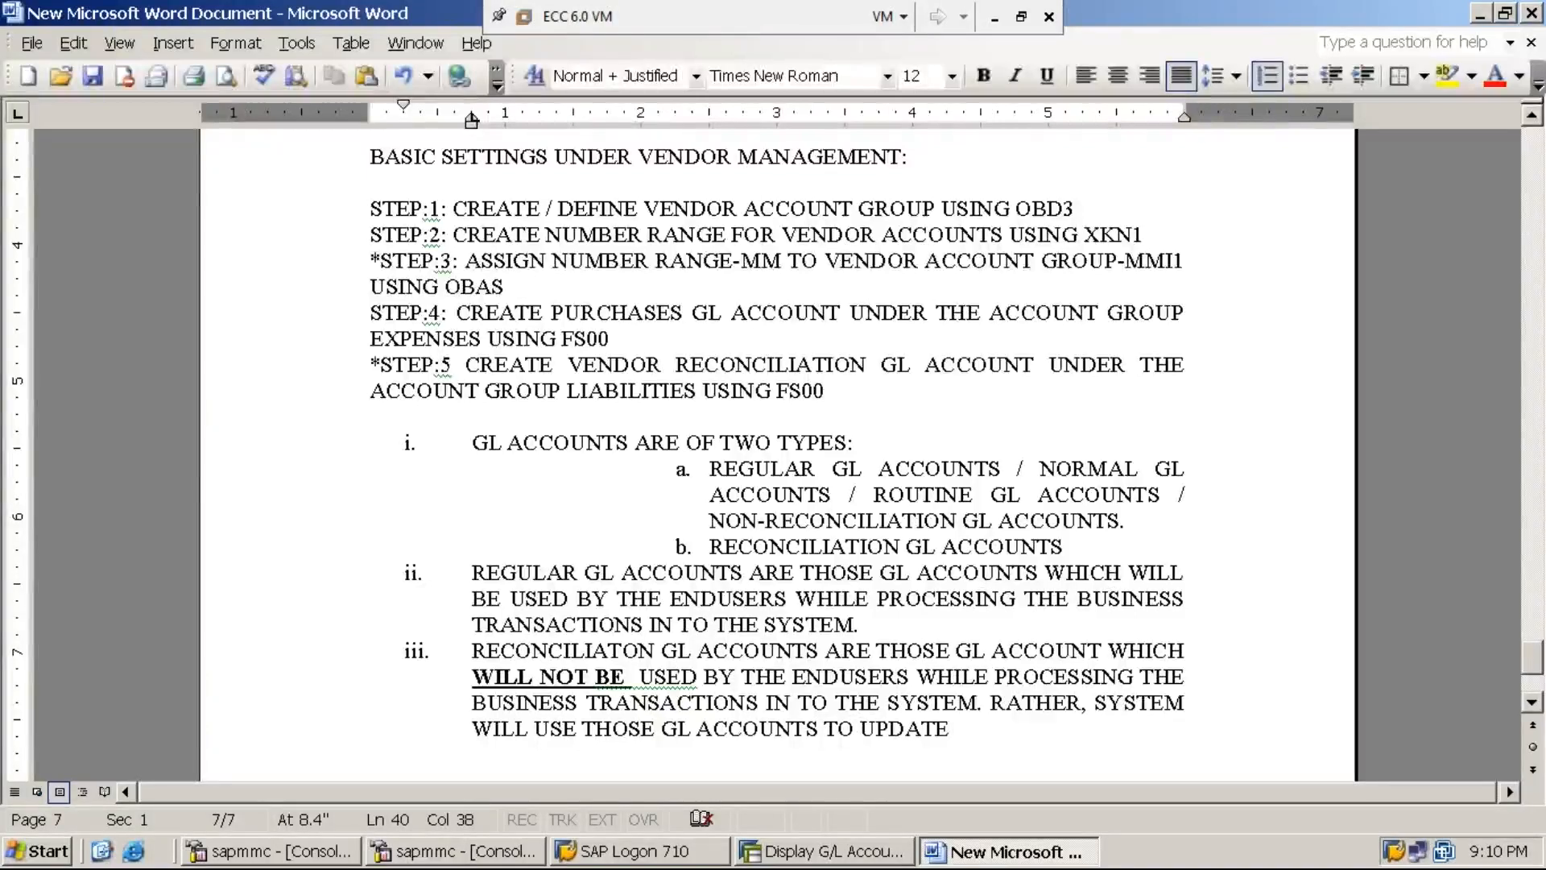
{"action": "type", "text": "THE RE"}
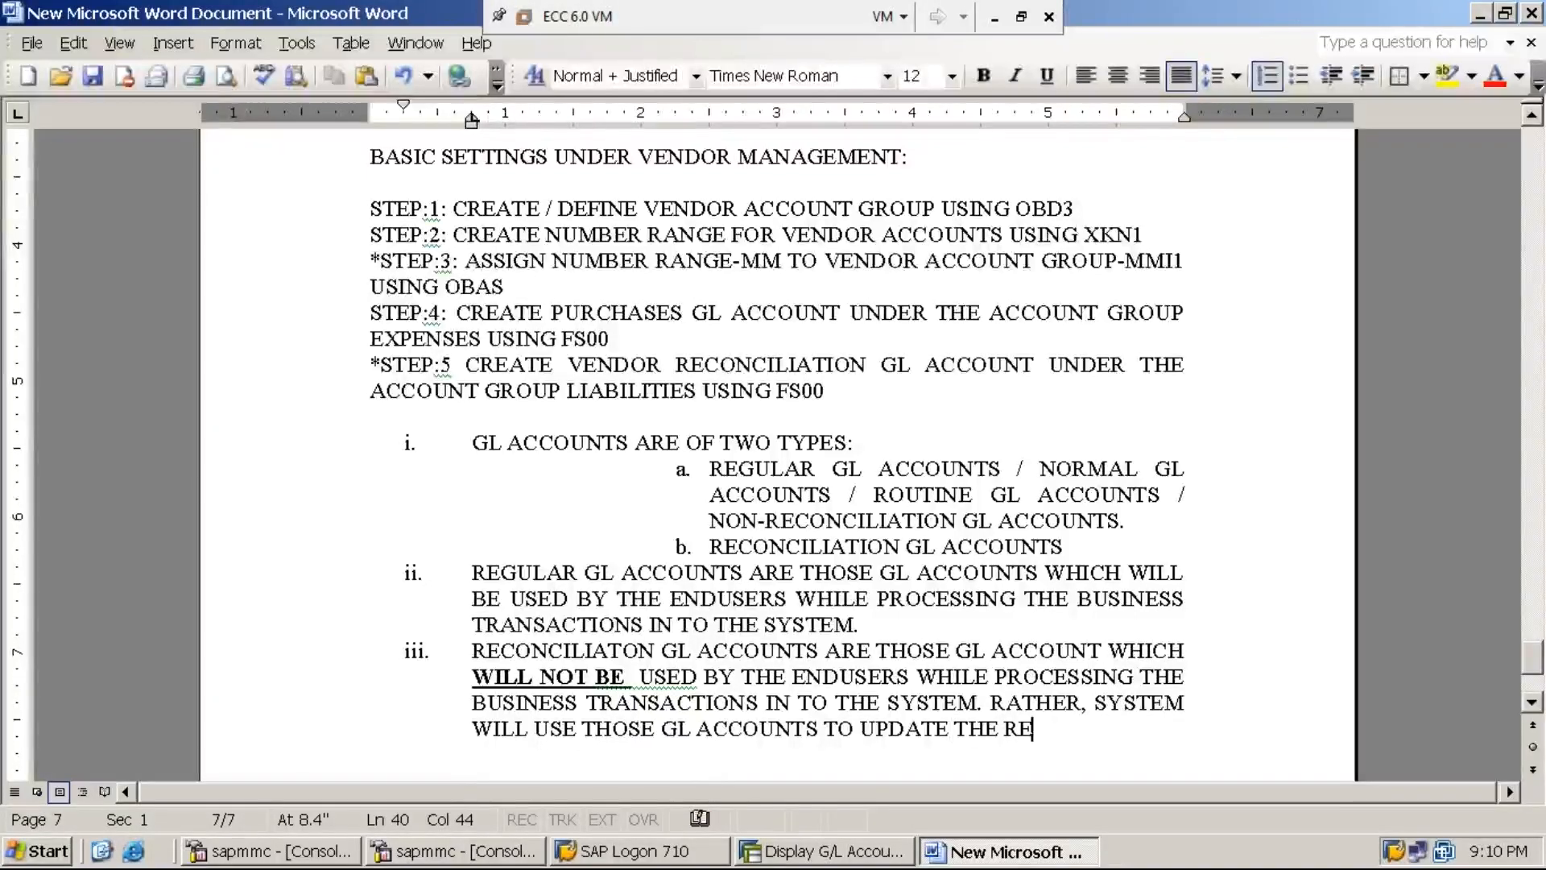
{"action": "type", "text": "QUIRED "}
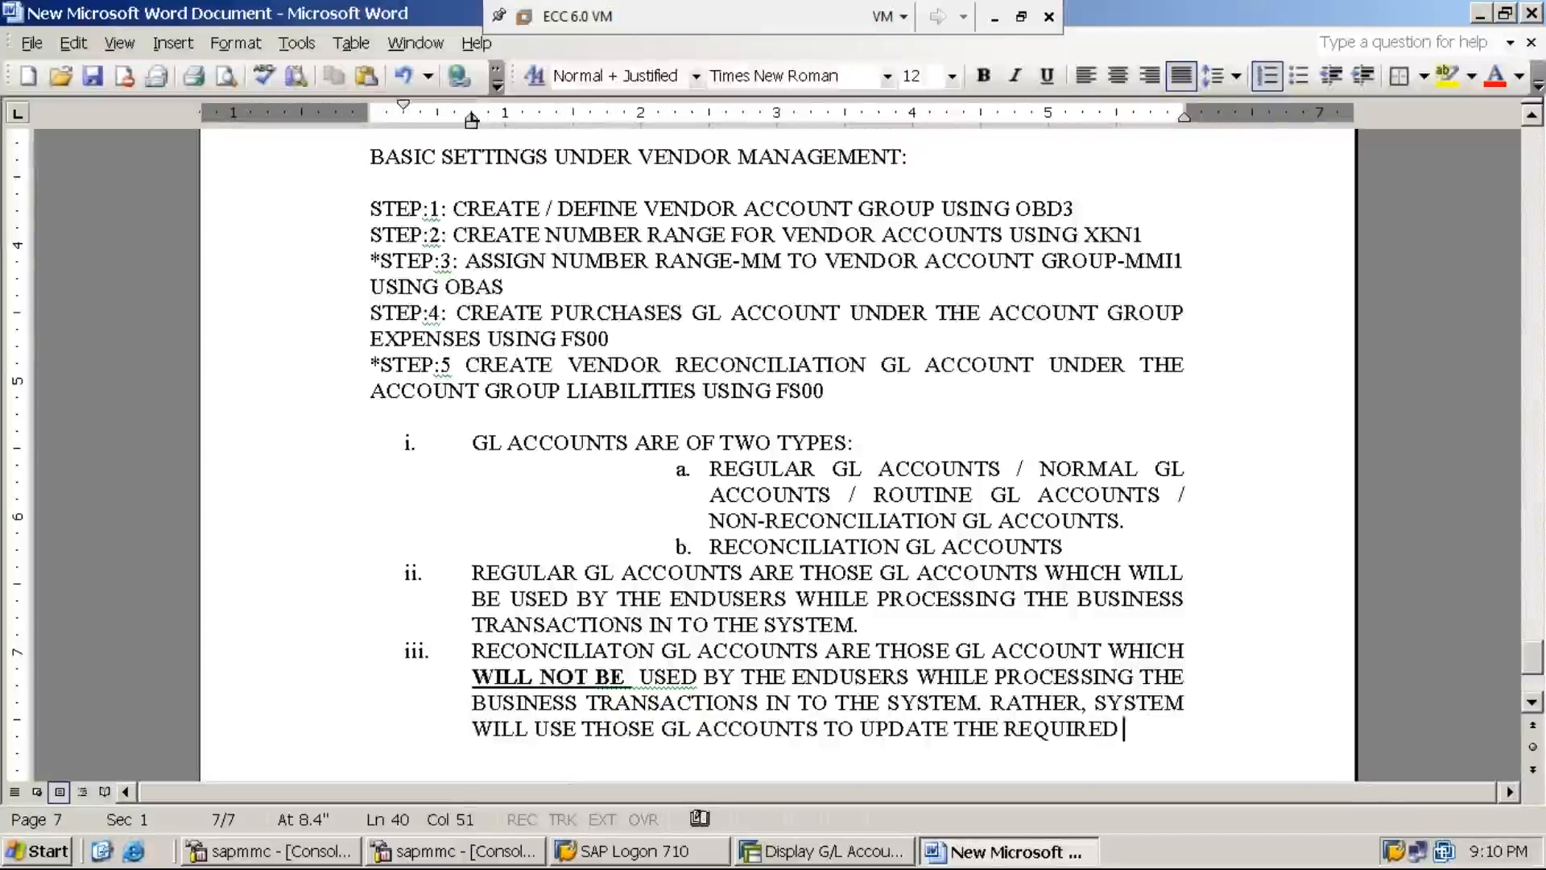
{"action": "type", "text": "INFORMATION"}
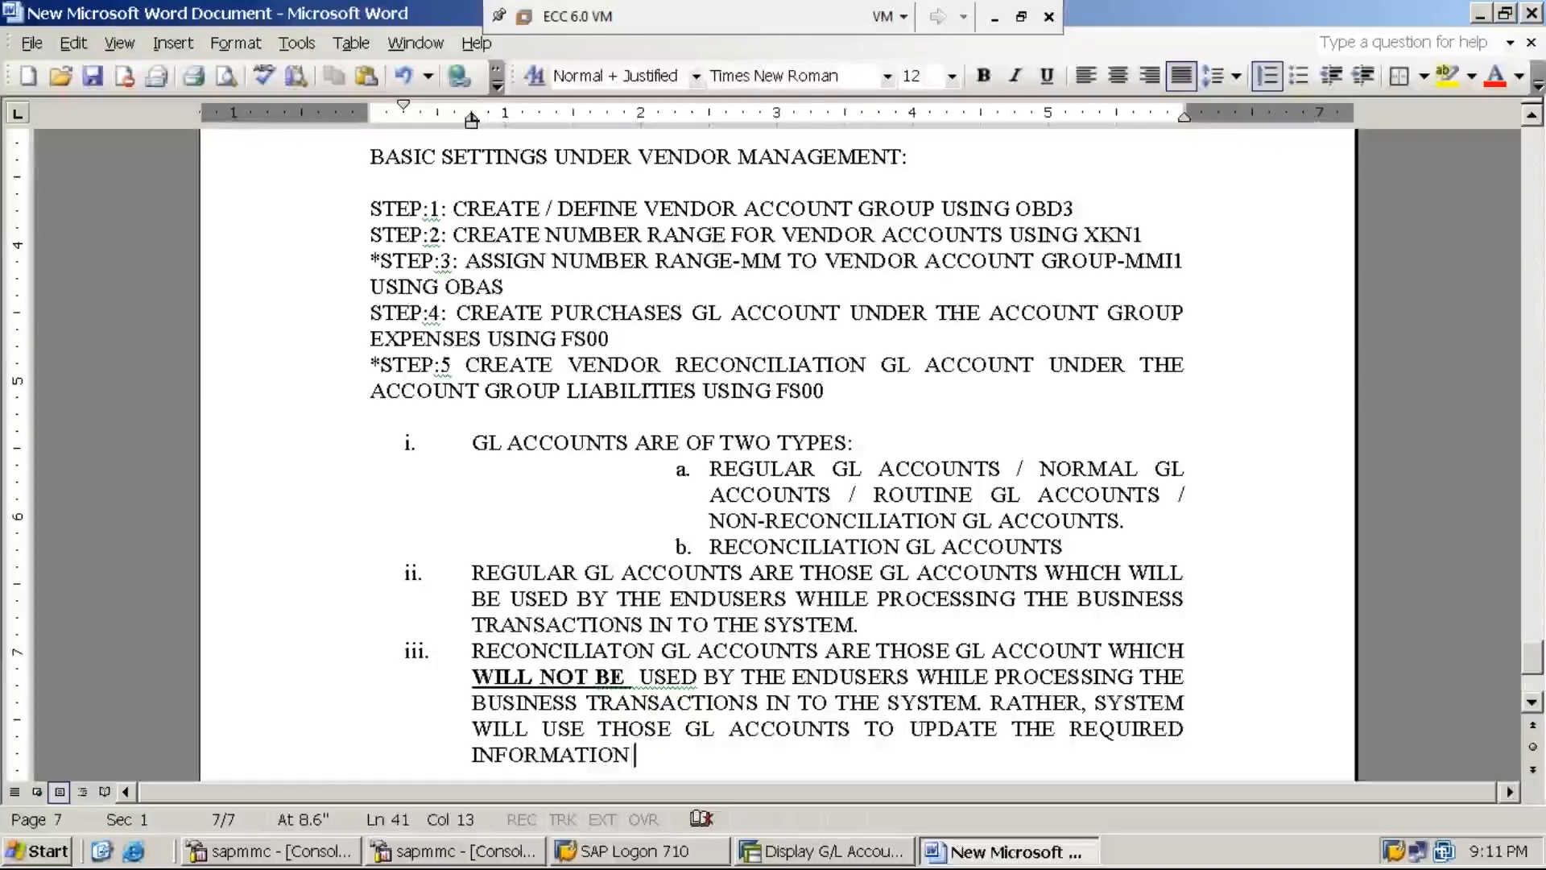
{"action": "type", "text": "WITH WI"}
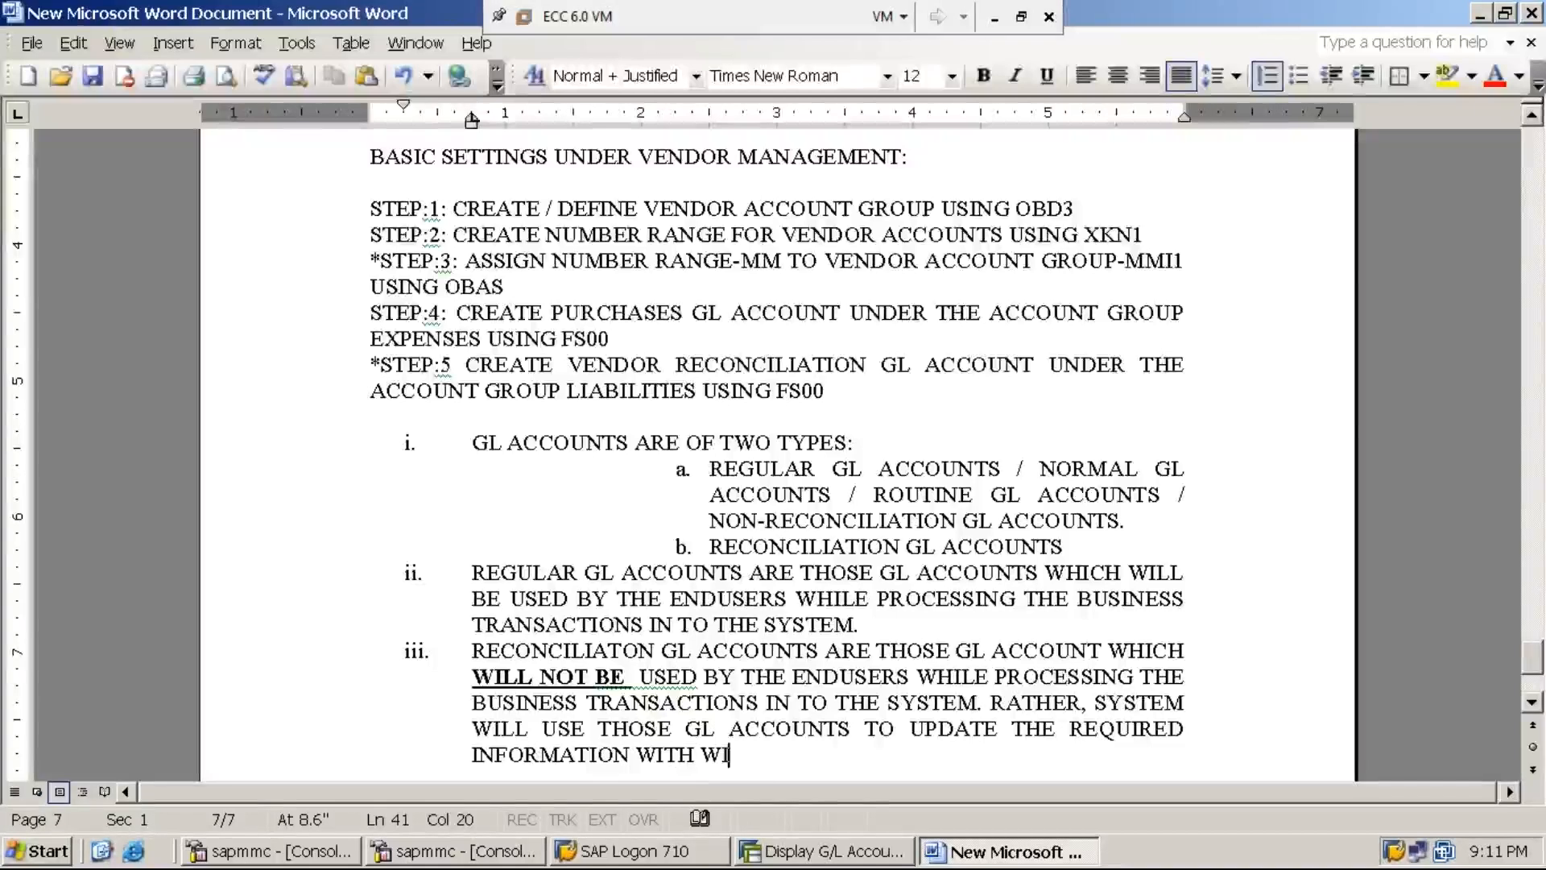
{"action": "key", "text": "BackSpace"}
{"action": "type", "text": "HICH "}
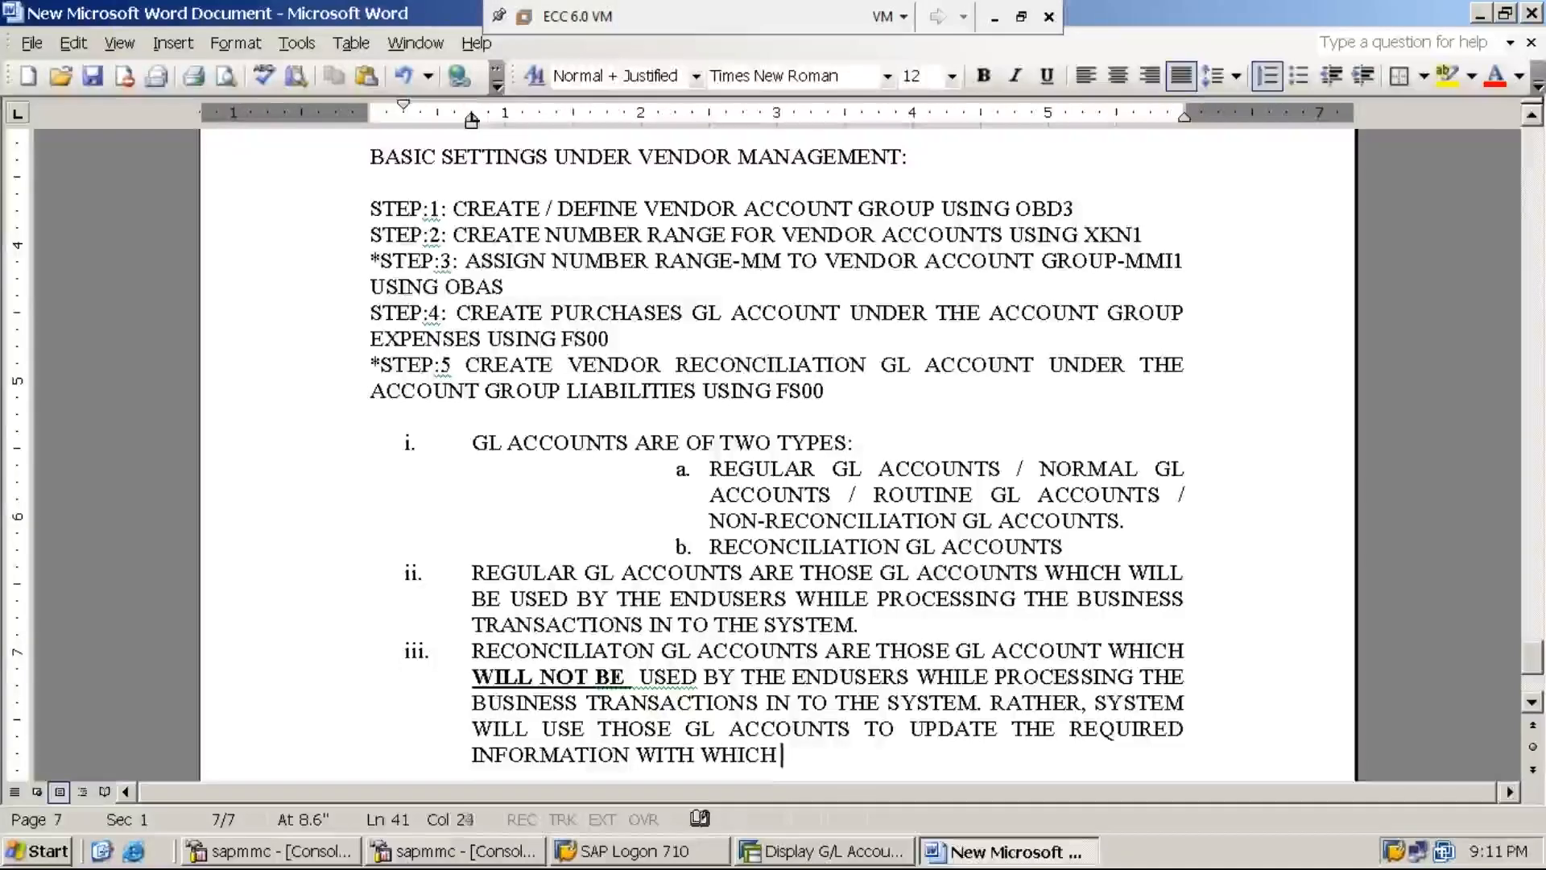
{"action": "type", "text": "REP"}
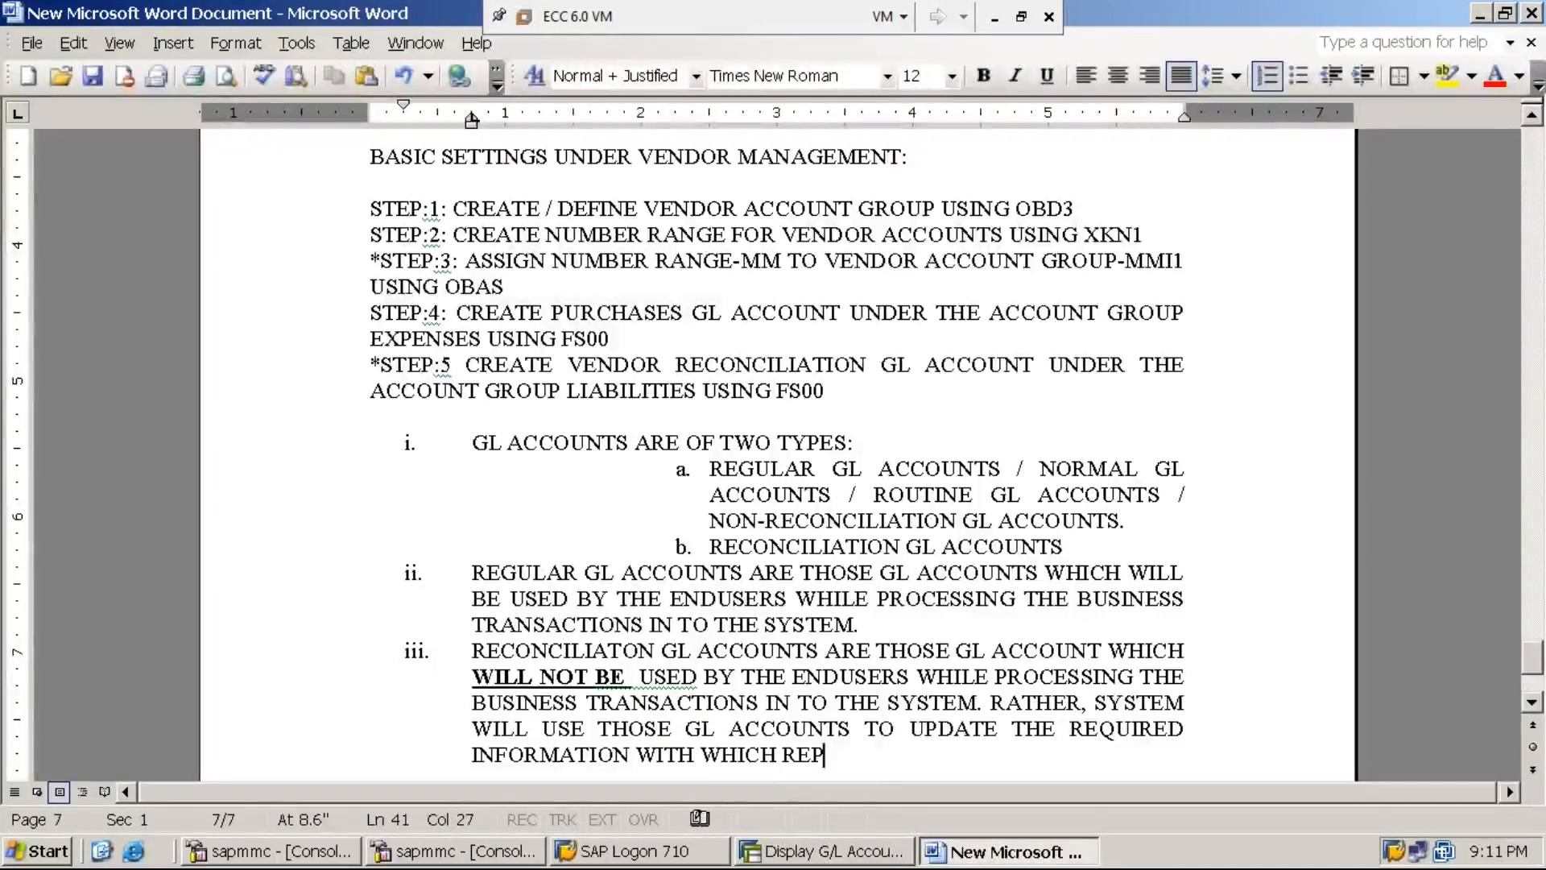
{"action": "type", "text": "ORTS WILL BE "}
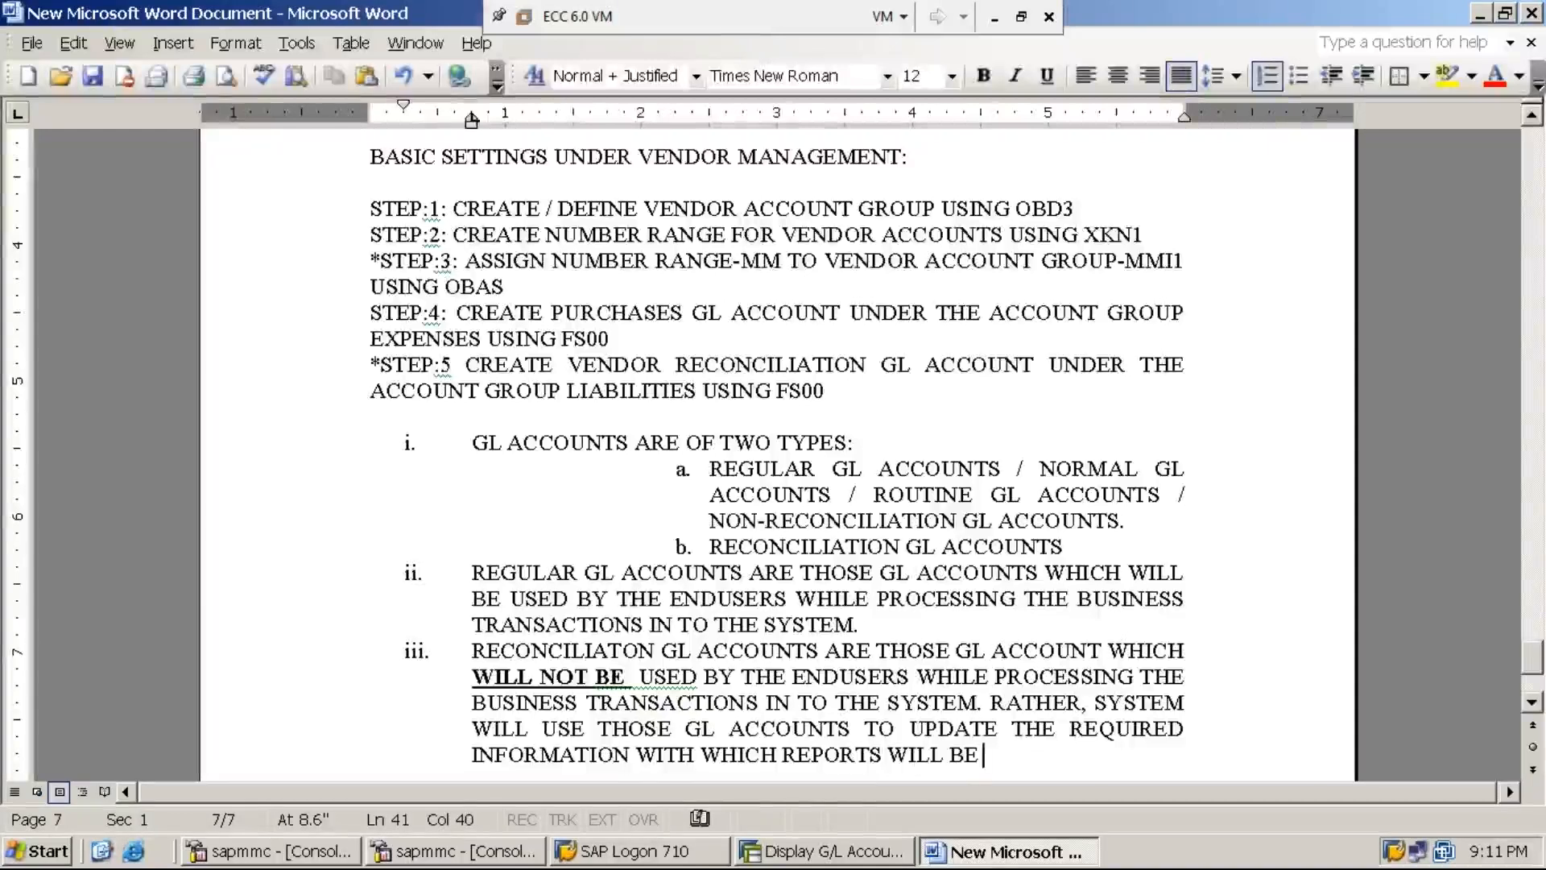
{"action": "type", "text": "GENERATED"}
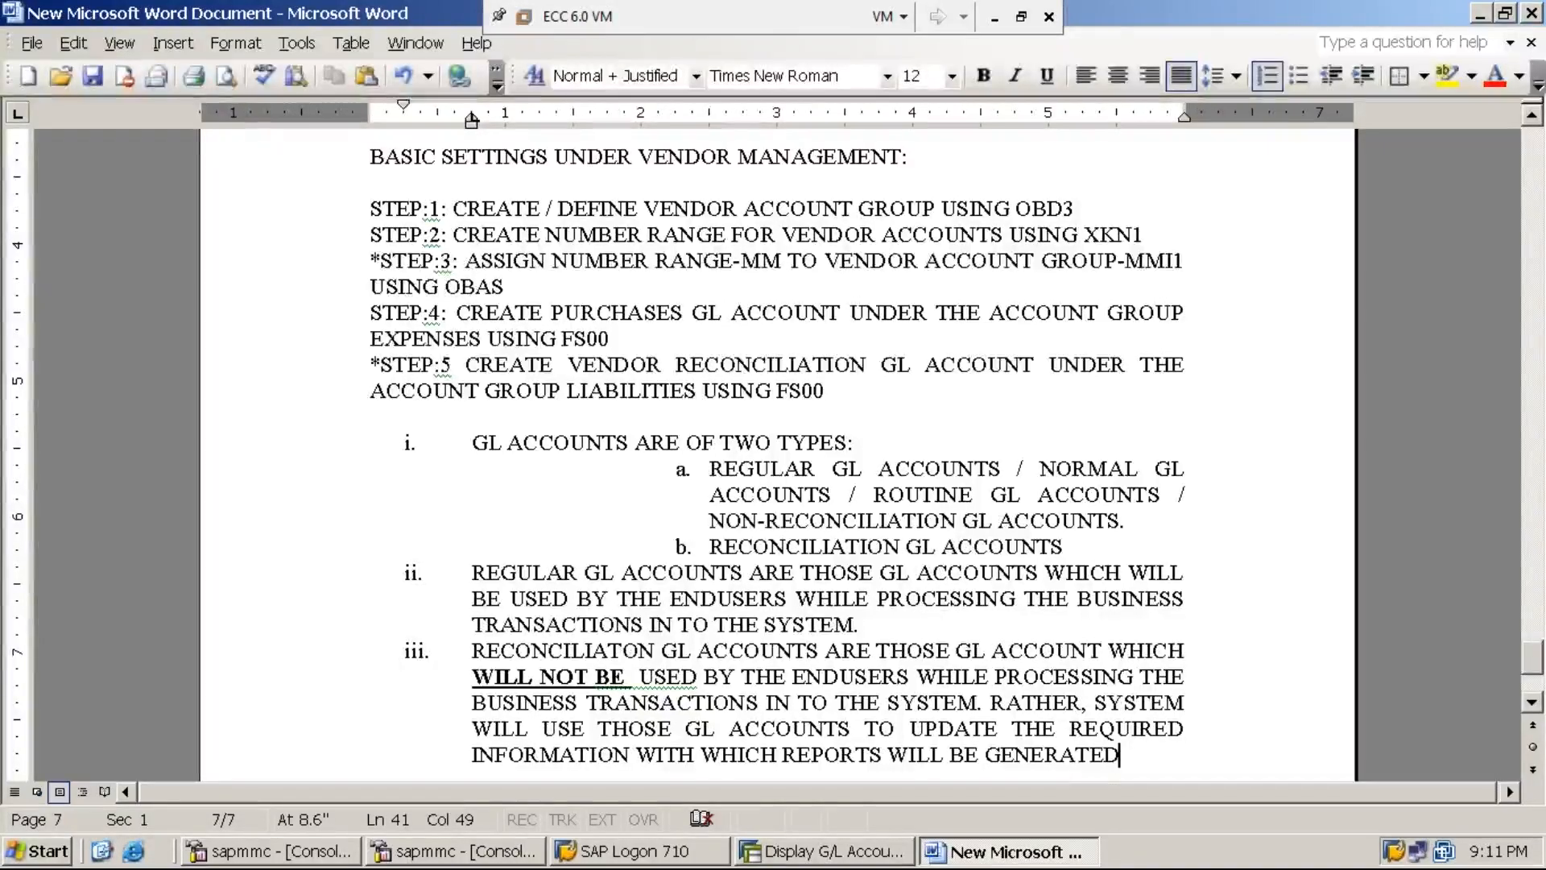
{"action": "type", "text": " WHI"}
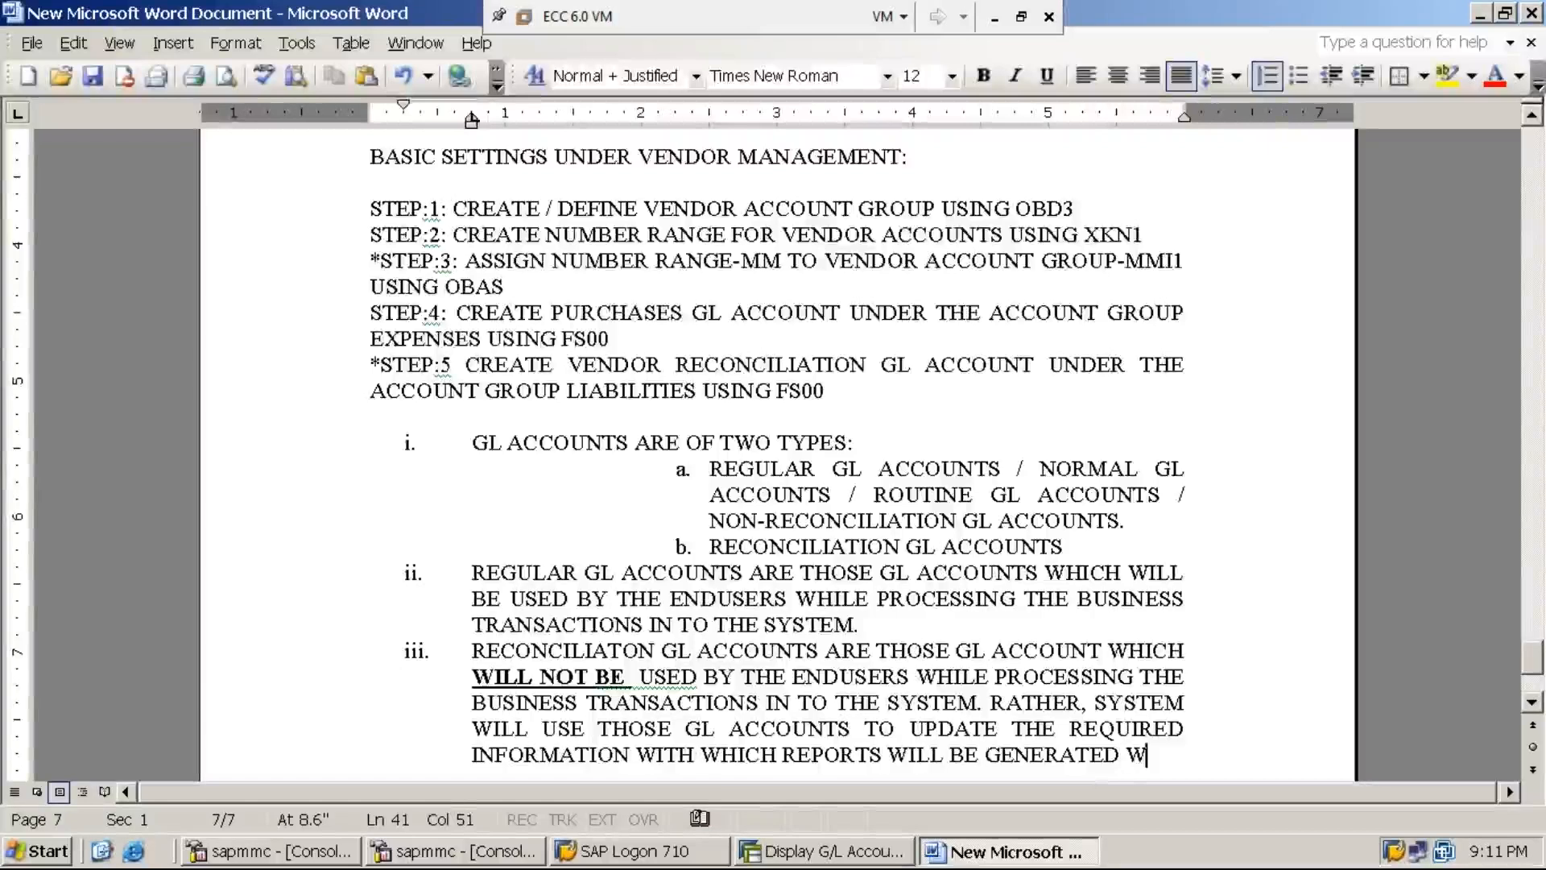
{"action": "type", "text": "CH IN TU"}
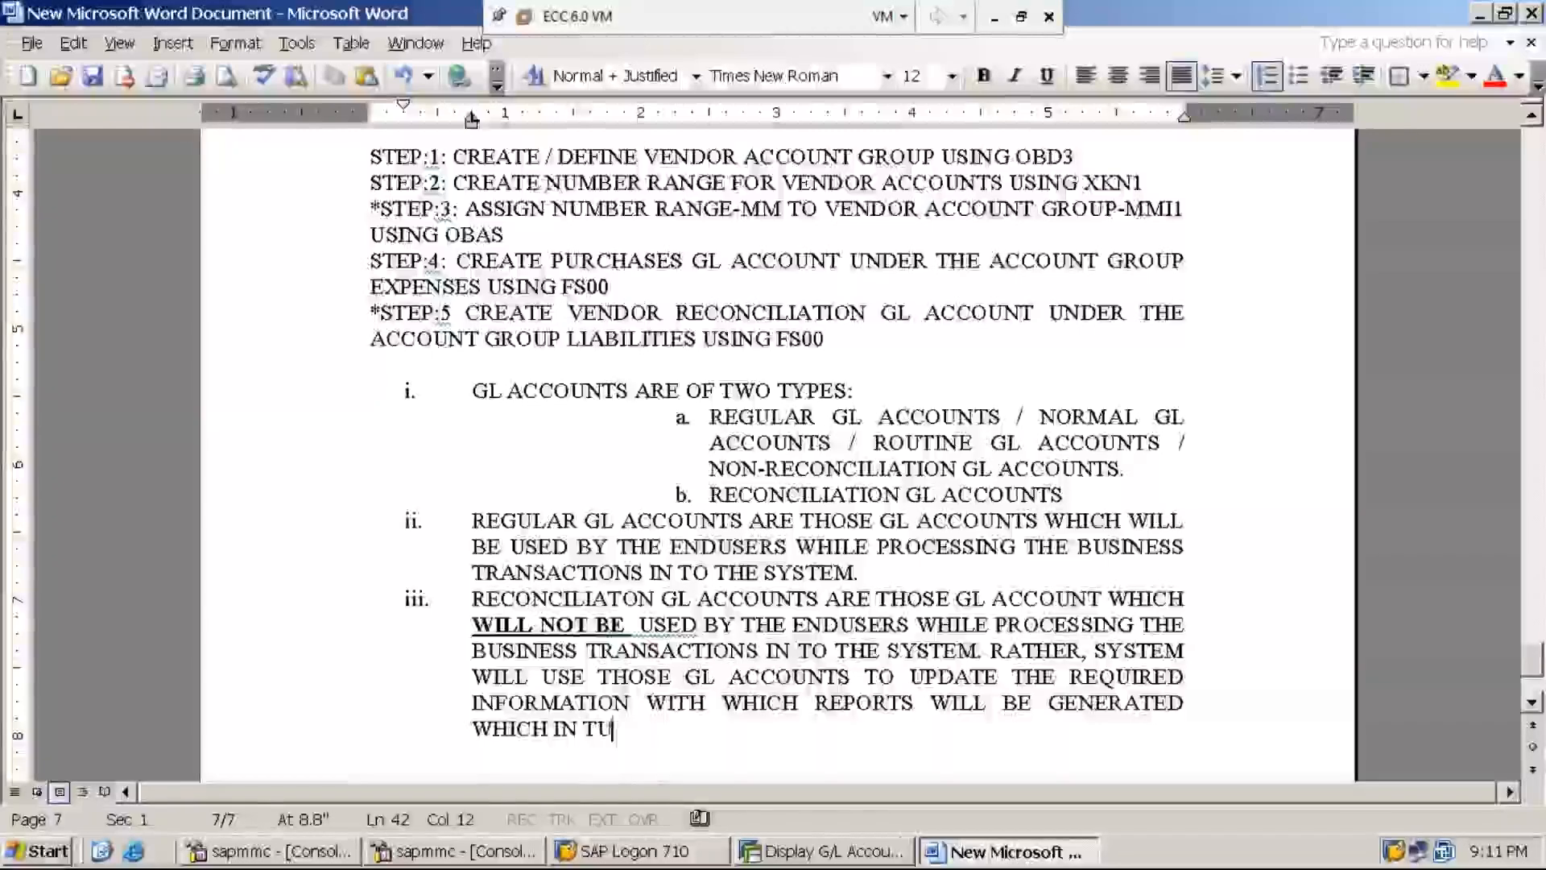
{"action": "type", "text": "RN WILL BE "}
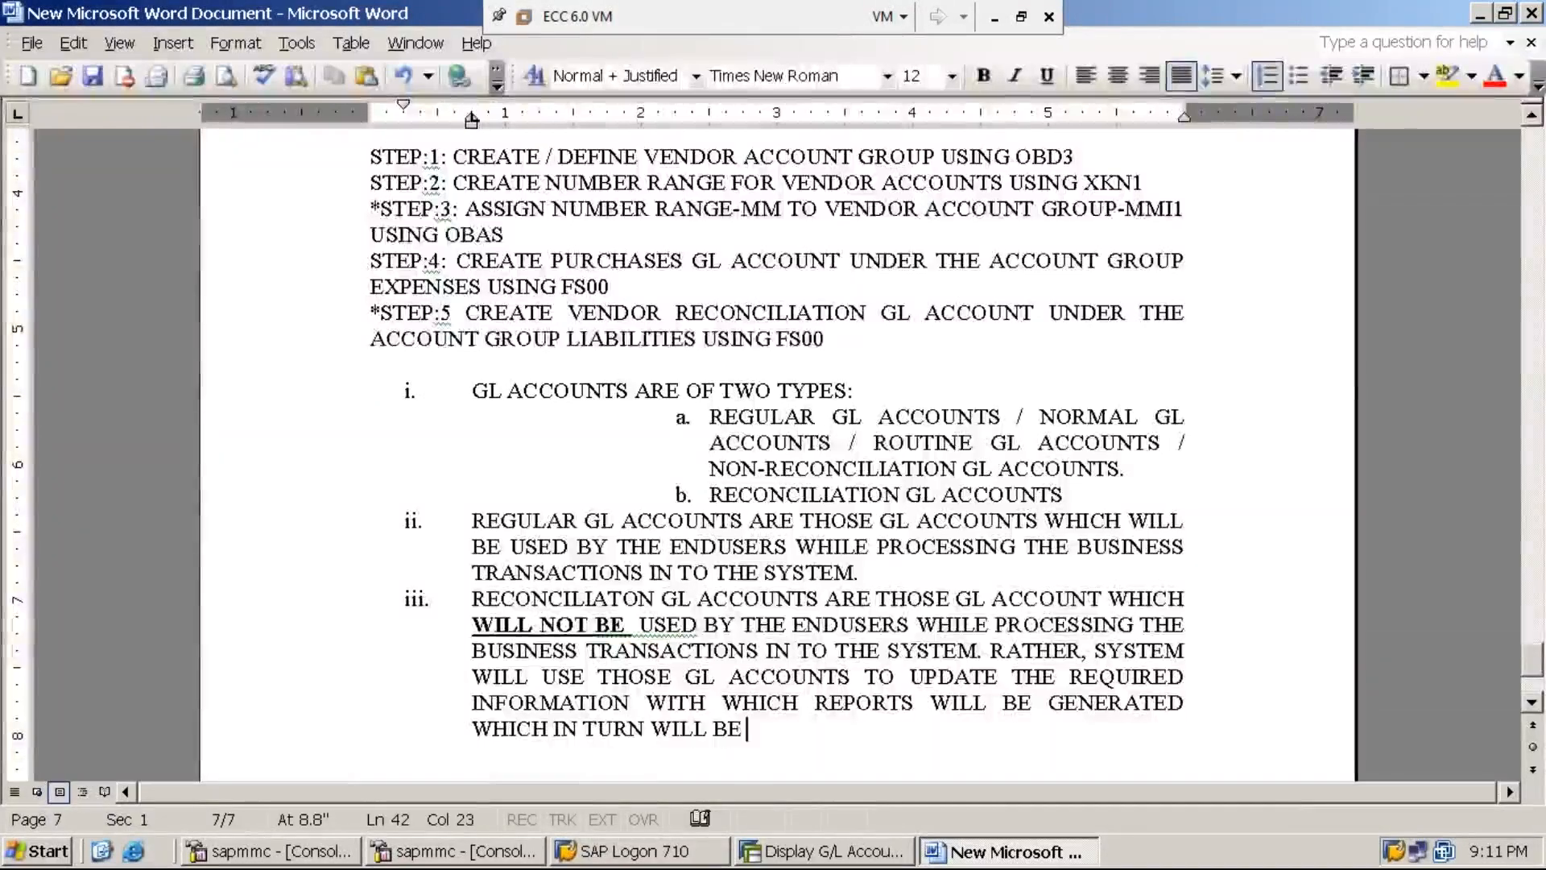
{"action": "type", "text": "USED "}
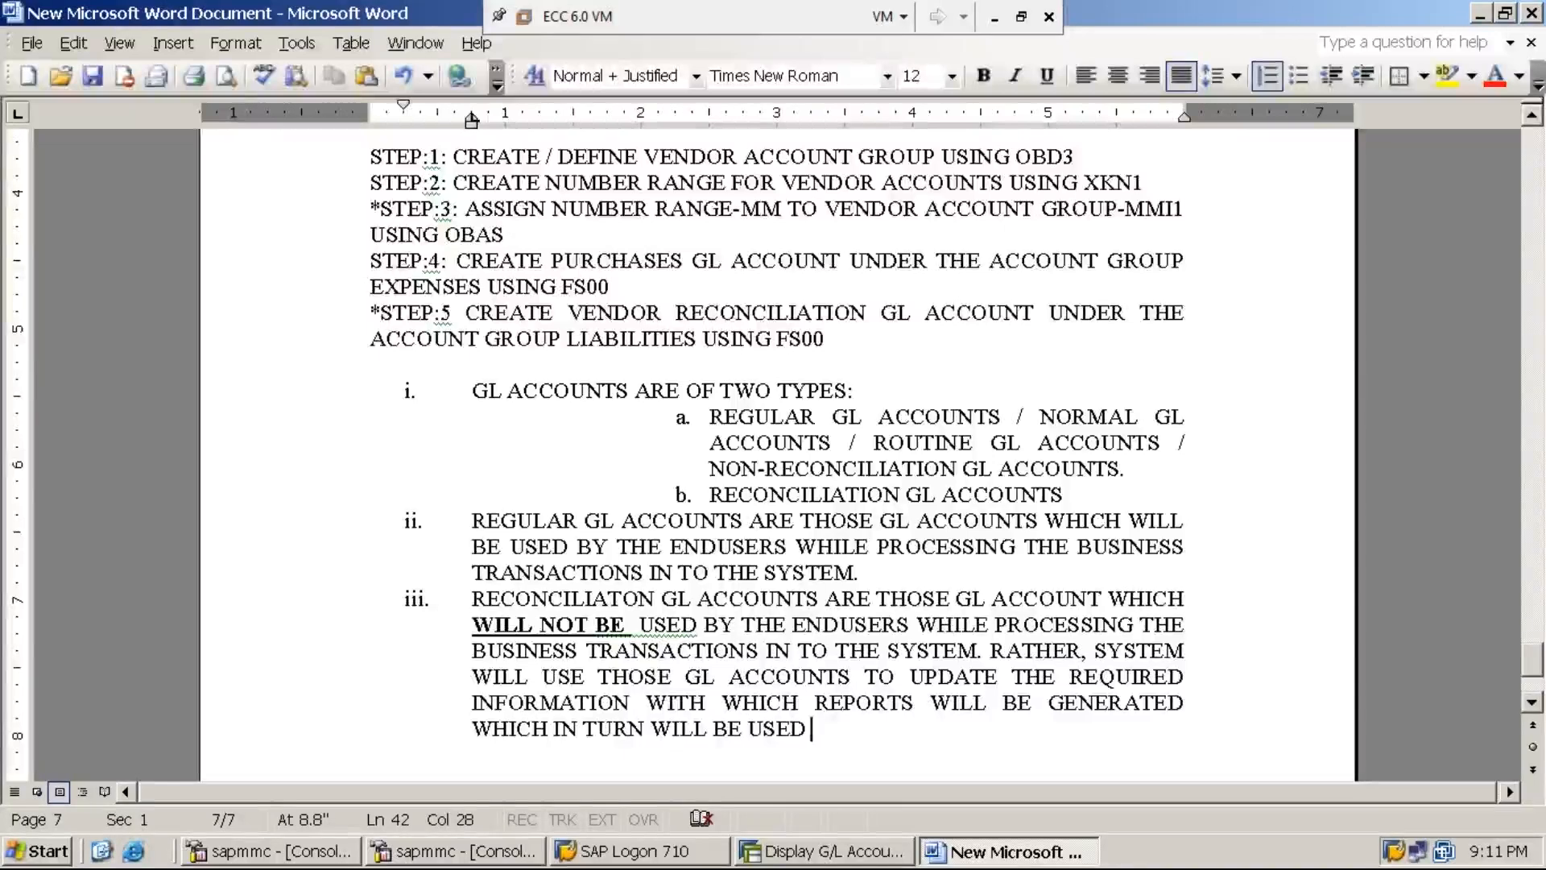
{"action": "type", "text": "FOR ANALY"}
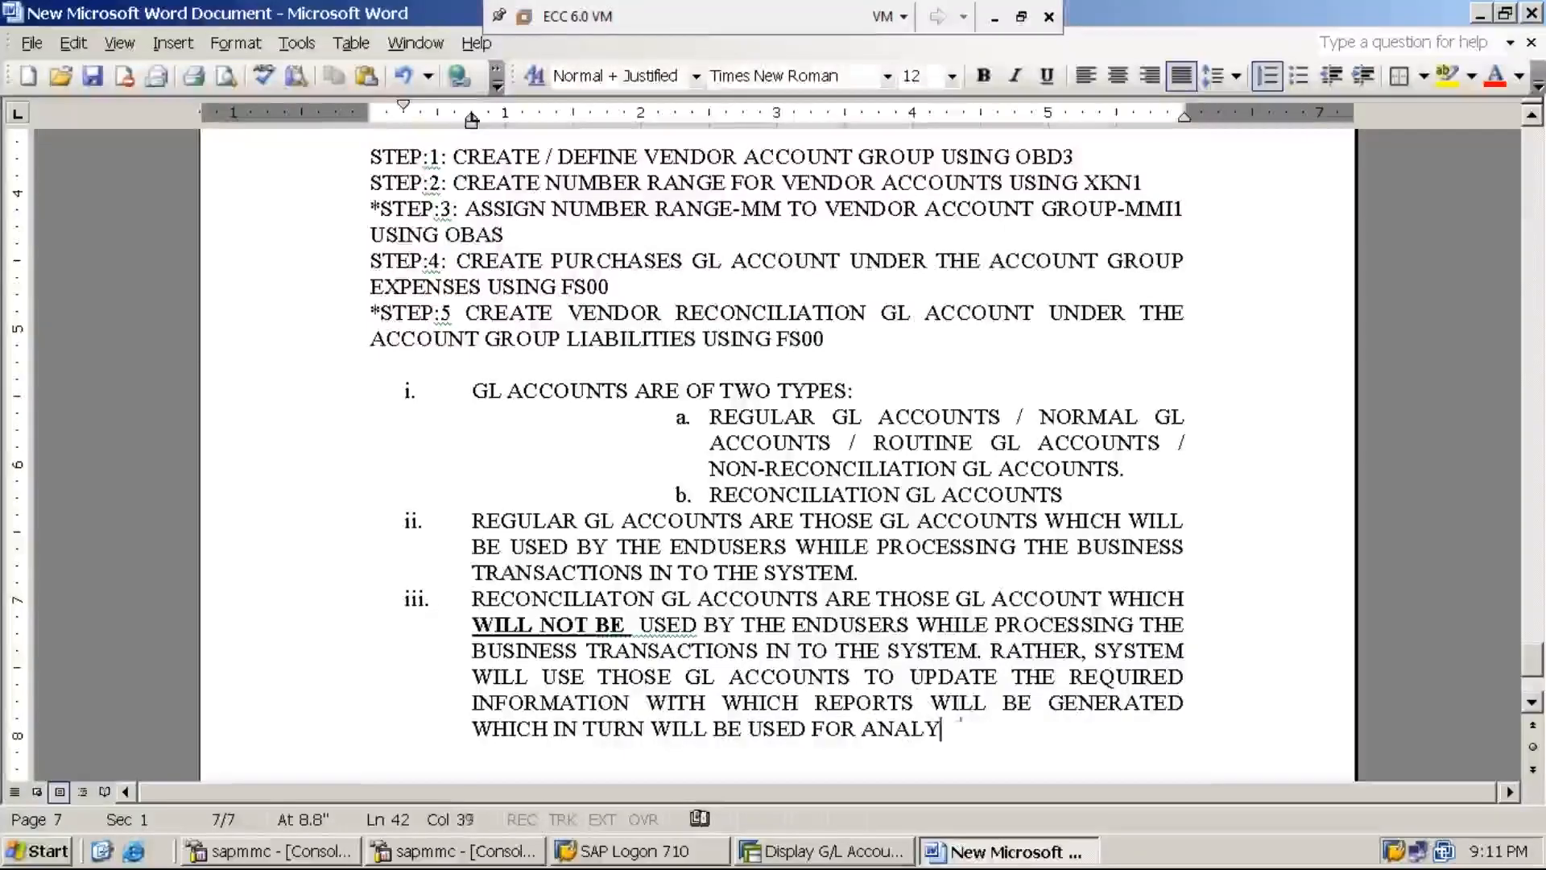
{"action": "type", "text": "SIS PURP"}
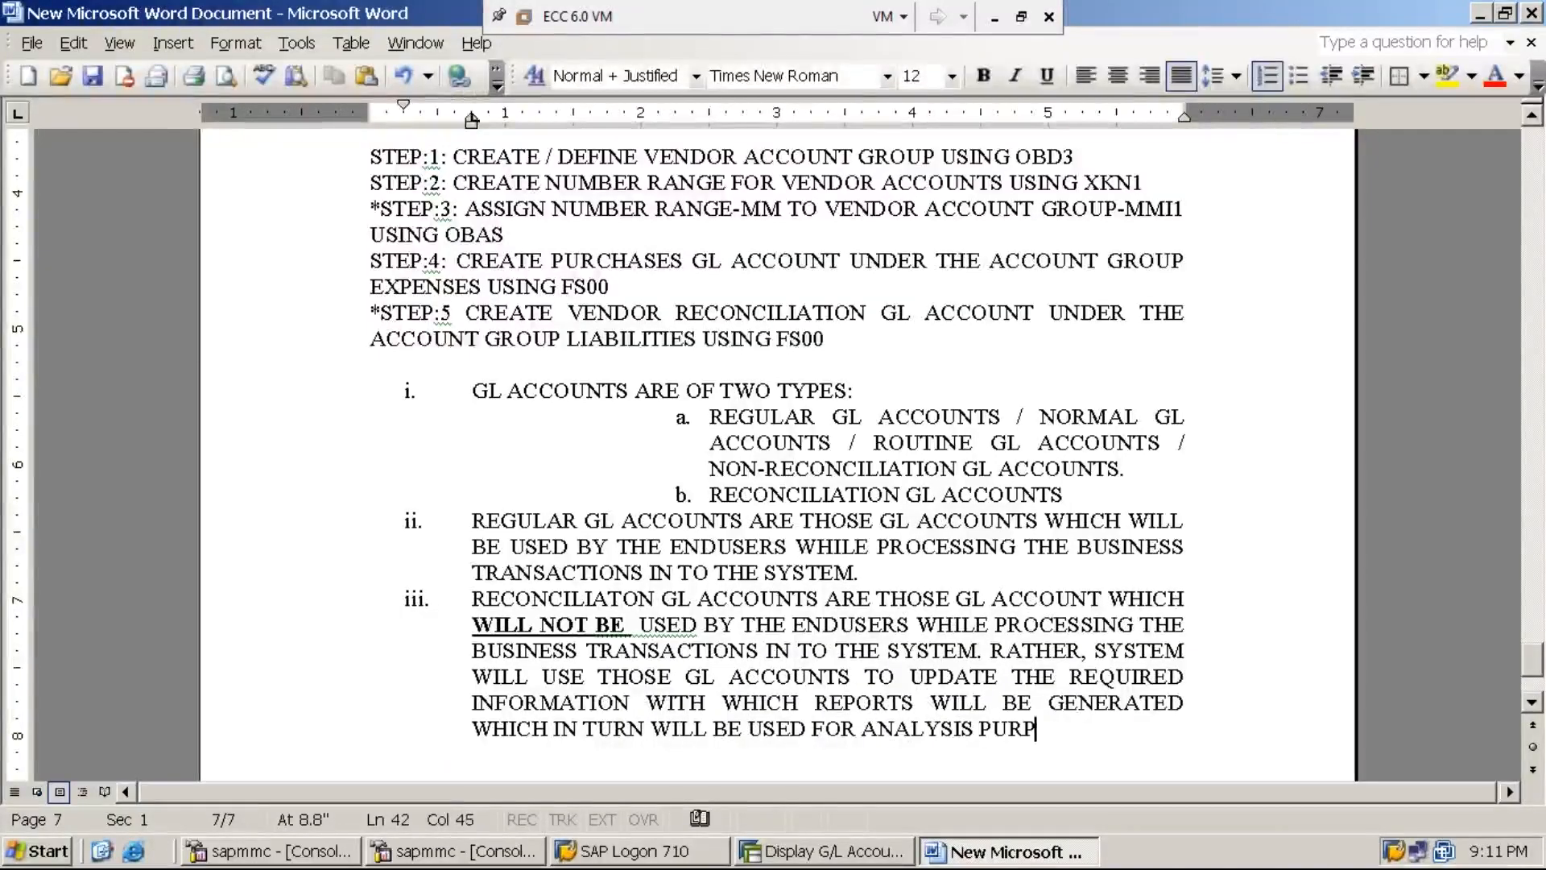
{"action": "type", "text": "OSE"}
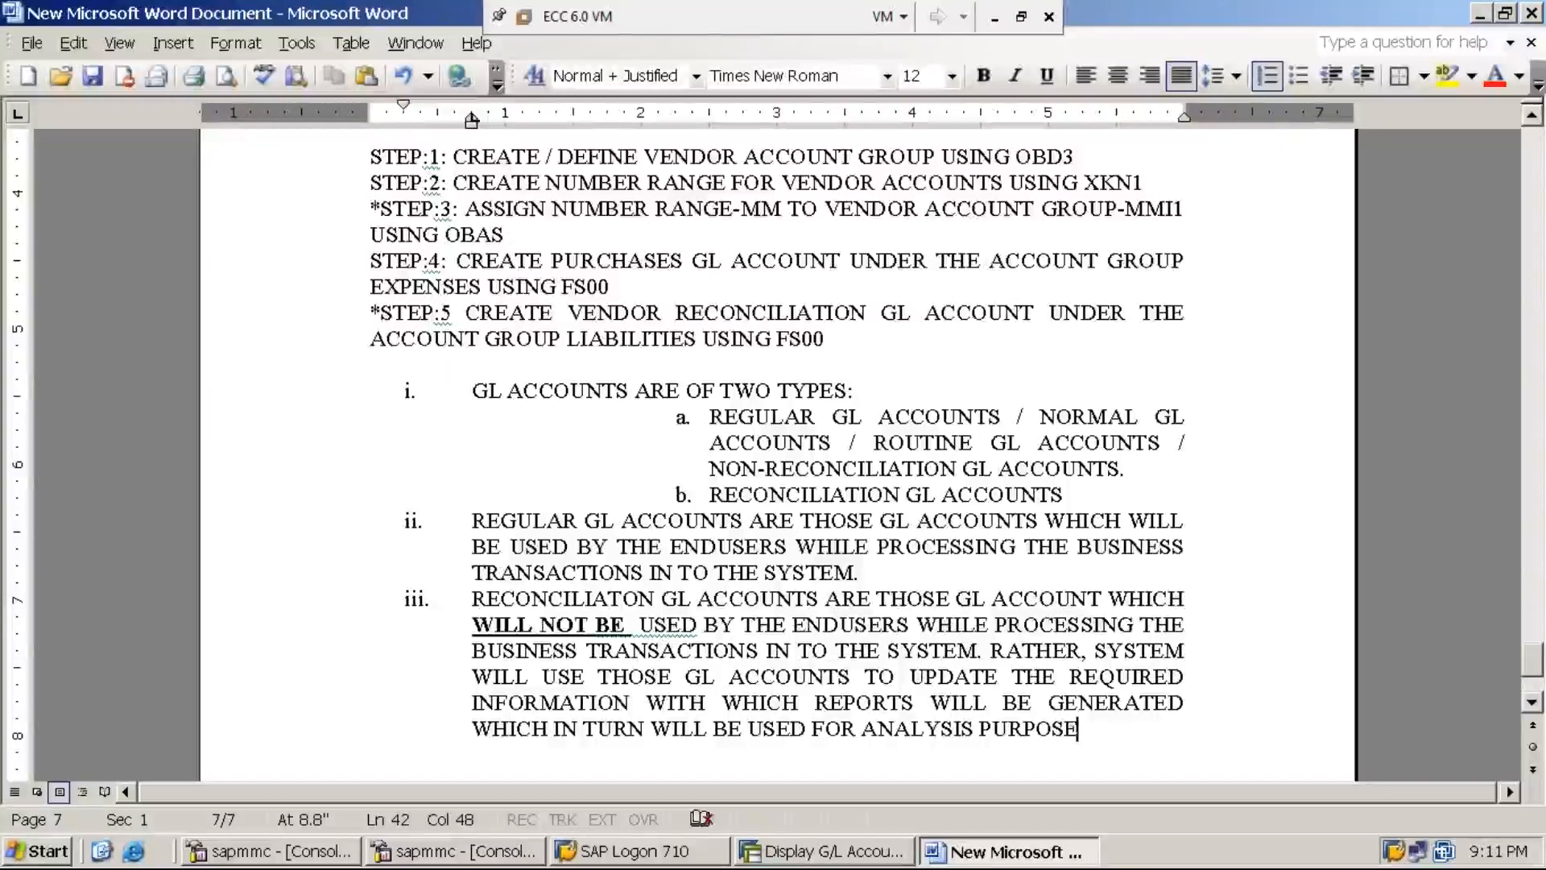
{"action": "type", "text": "."}
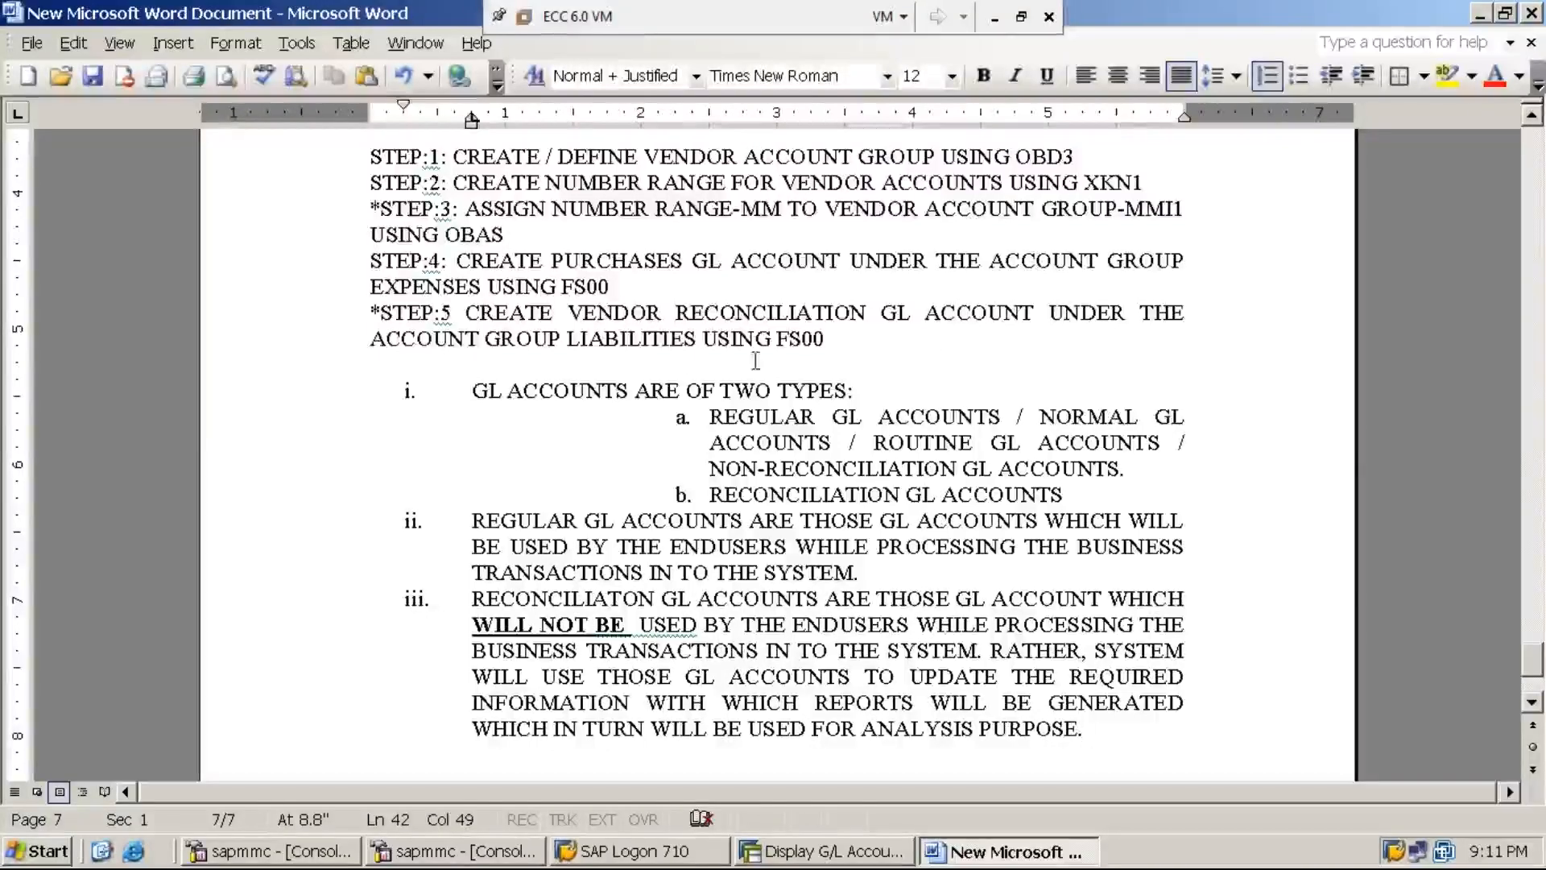
- Return to the SAP window and run /NFS00 to open Edit G/L Account Centrally
{"action": "left_click", "coordinate": [997, 16]}
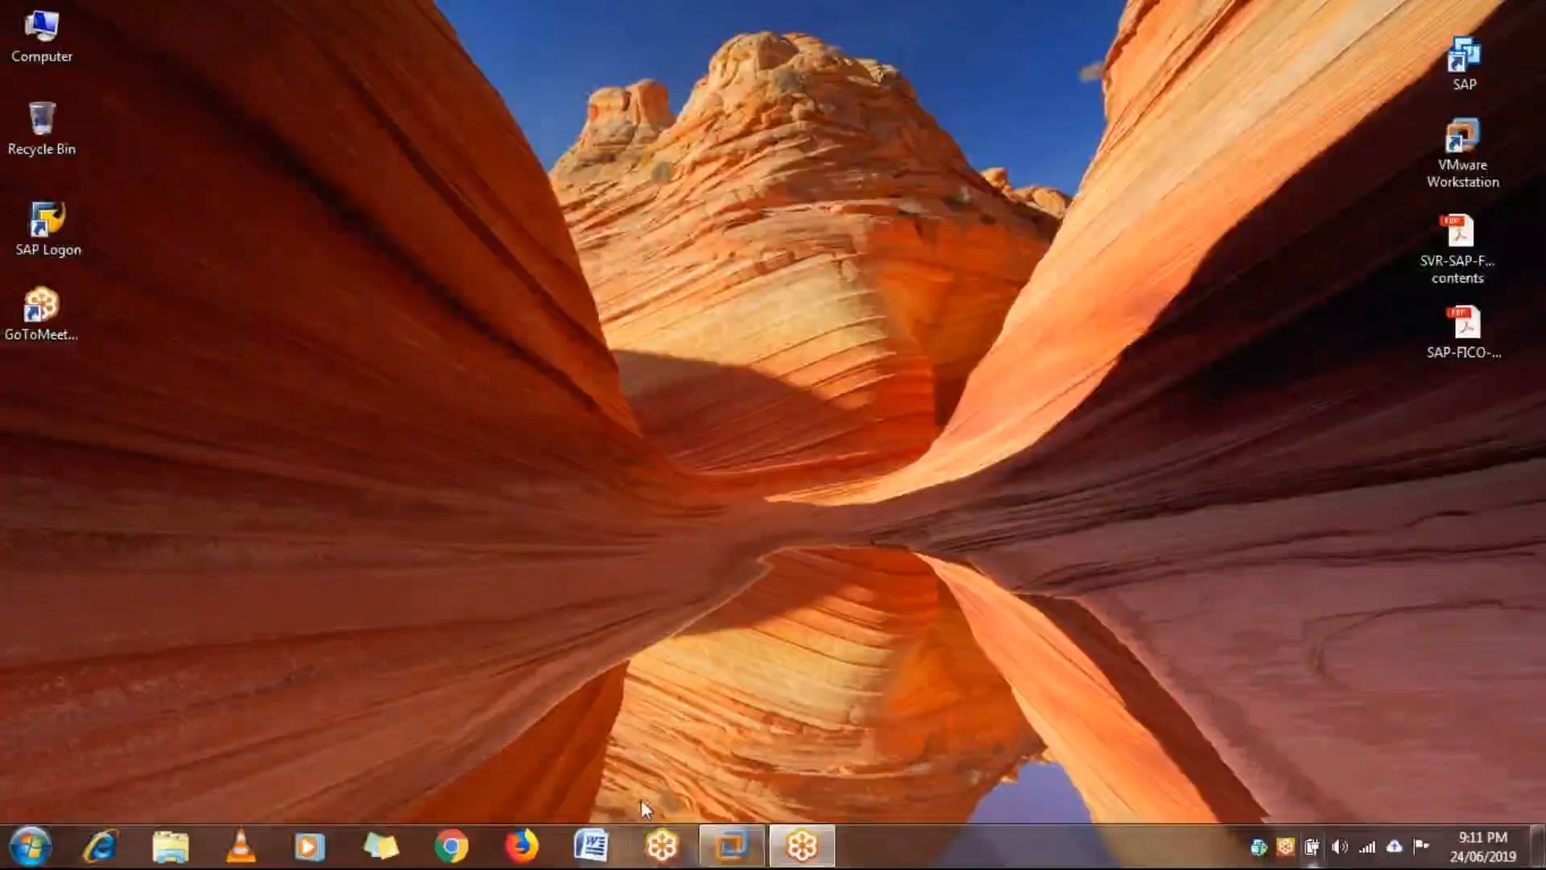
{"action": "left_click", "coordinate": [717, 849]}
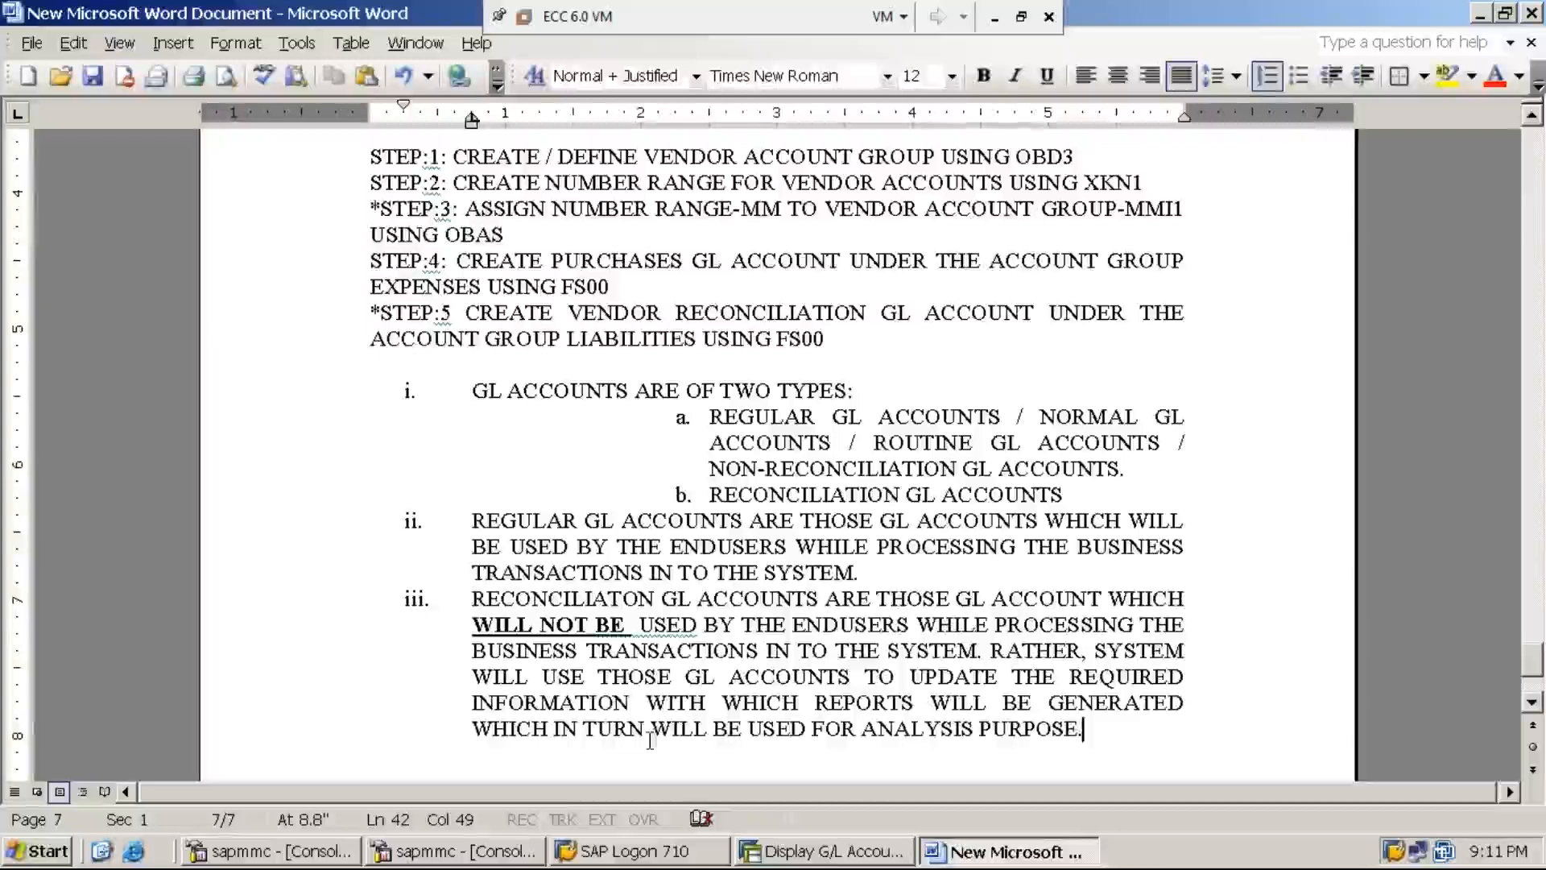
{"action": "left_click", "coordinate": [830, 851]}
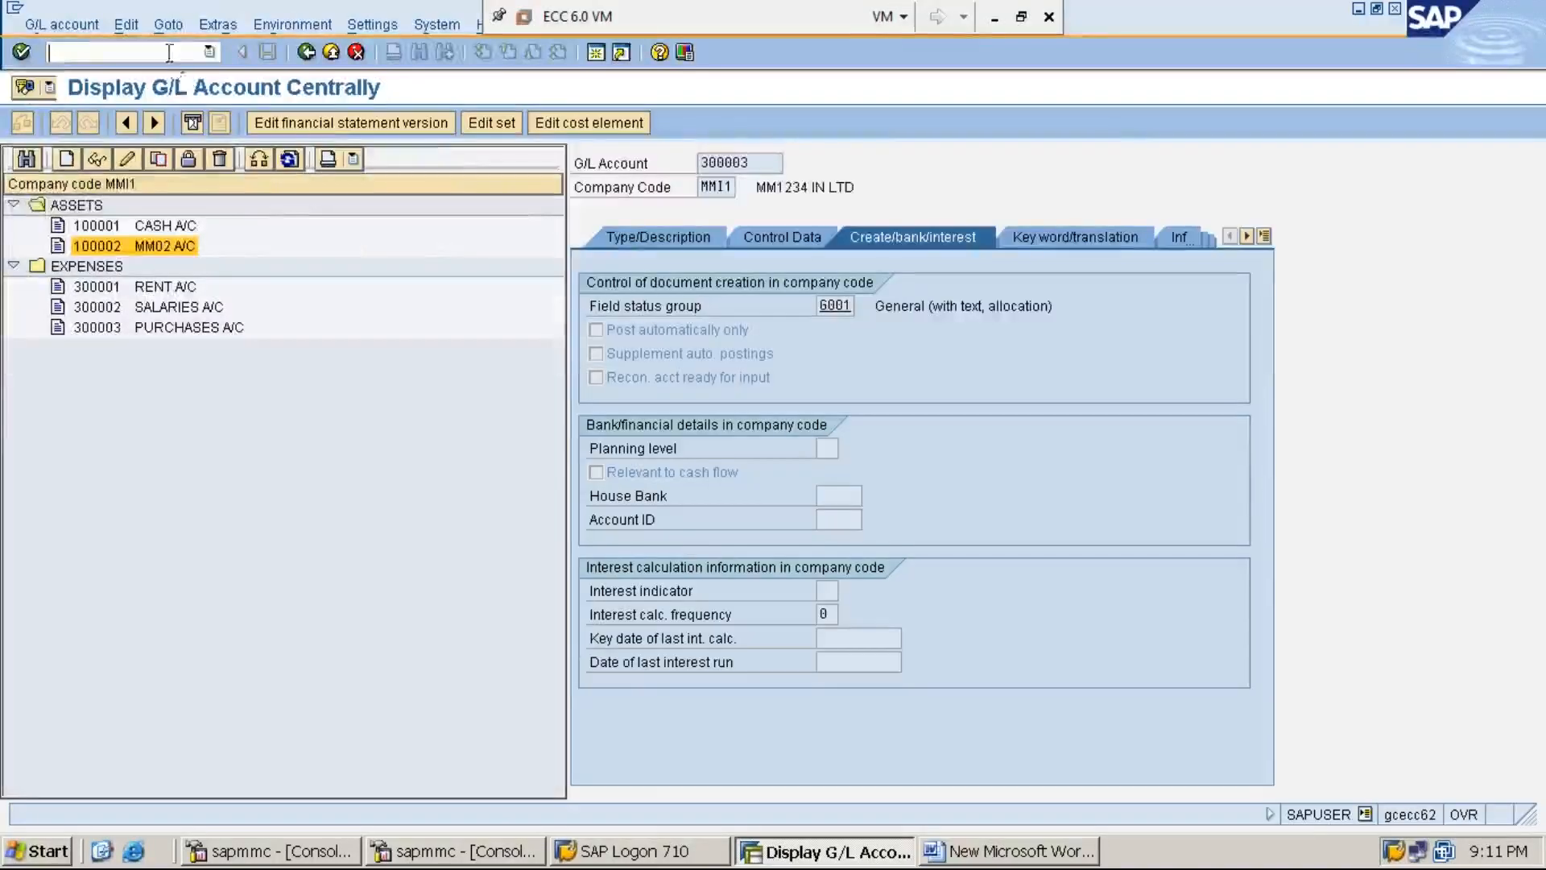
{"action": "type", "text": "/N"}
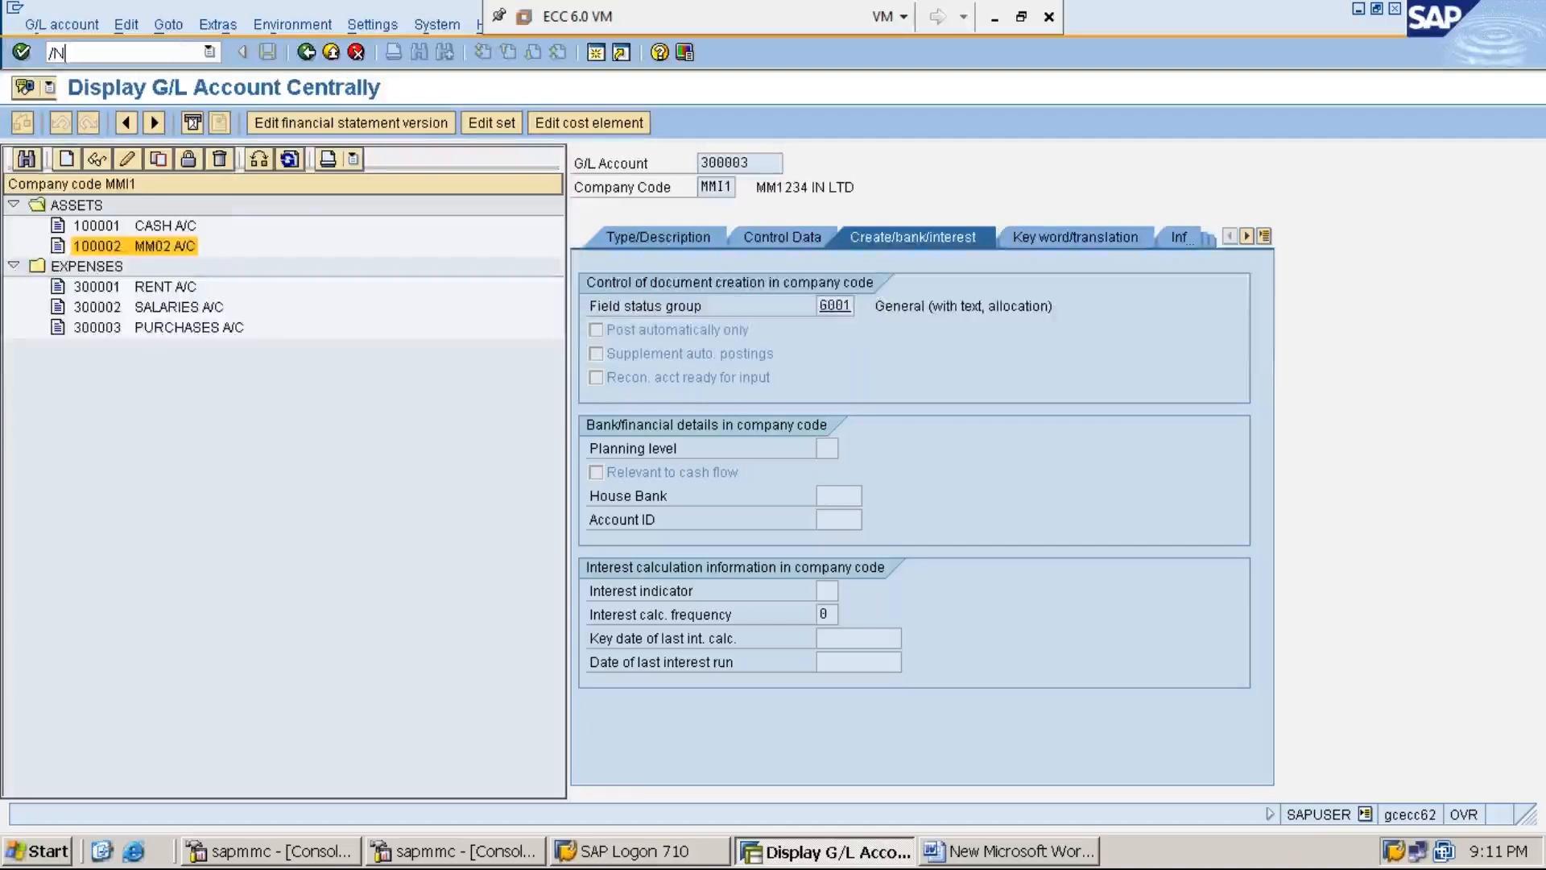
{"action": "type", "text": "FS00"}
{"action": "key", "text": "Return"}
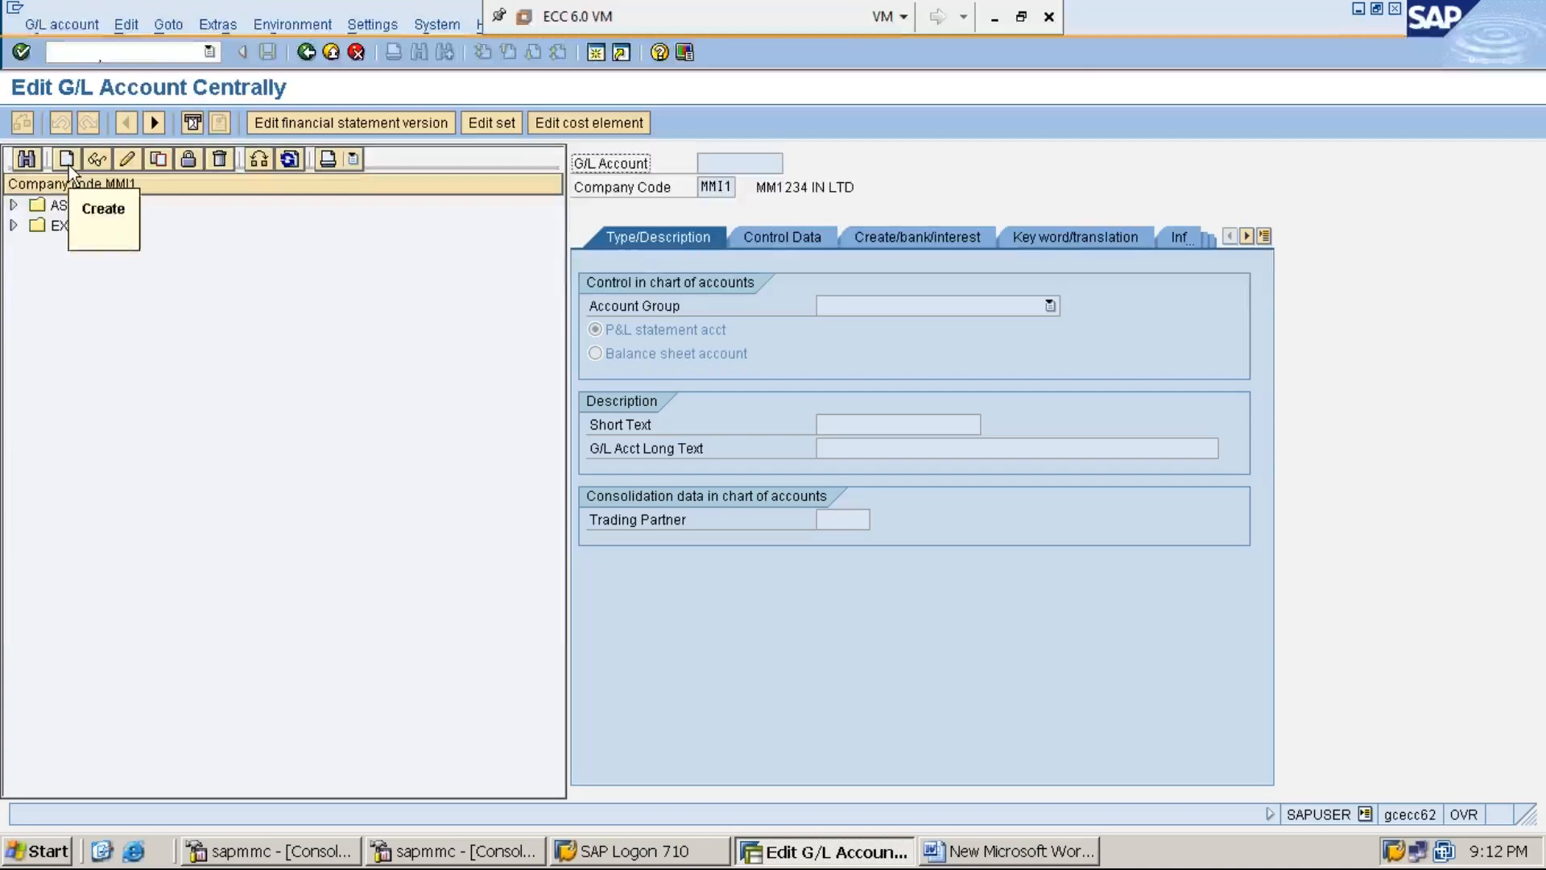
- Start creating G/L account 200003 in company code MMI1
{"action": "left_click", "coordinate": [68, 164]}
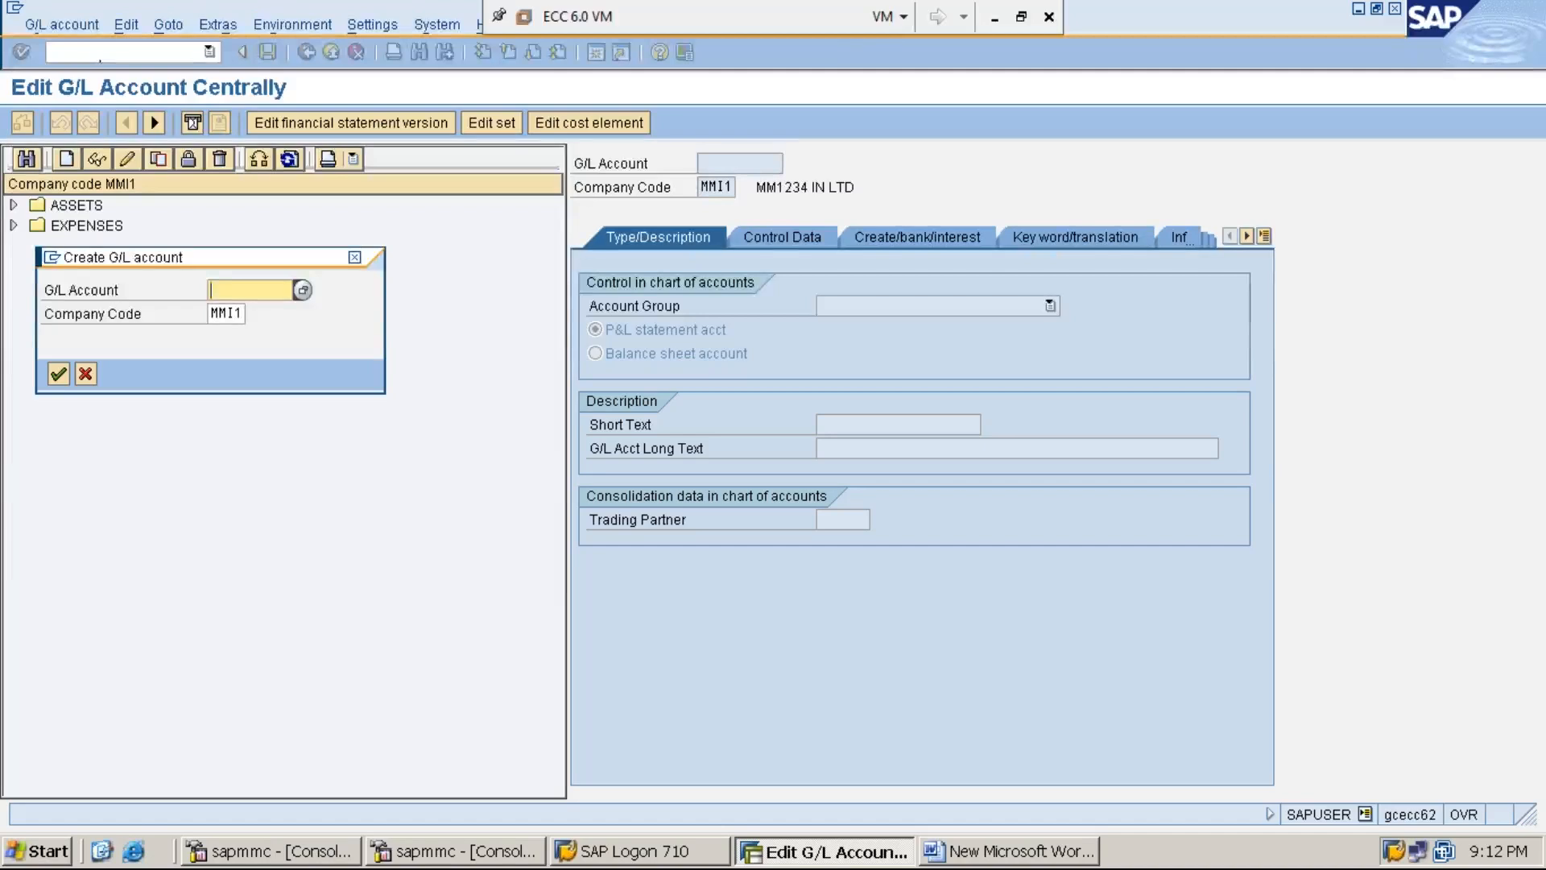
{"action": "type", "text": "2"}
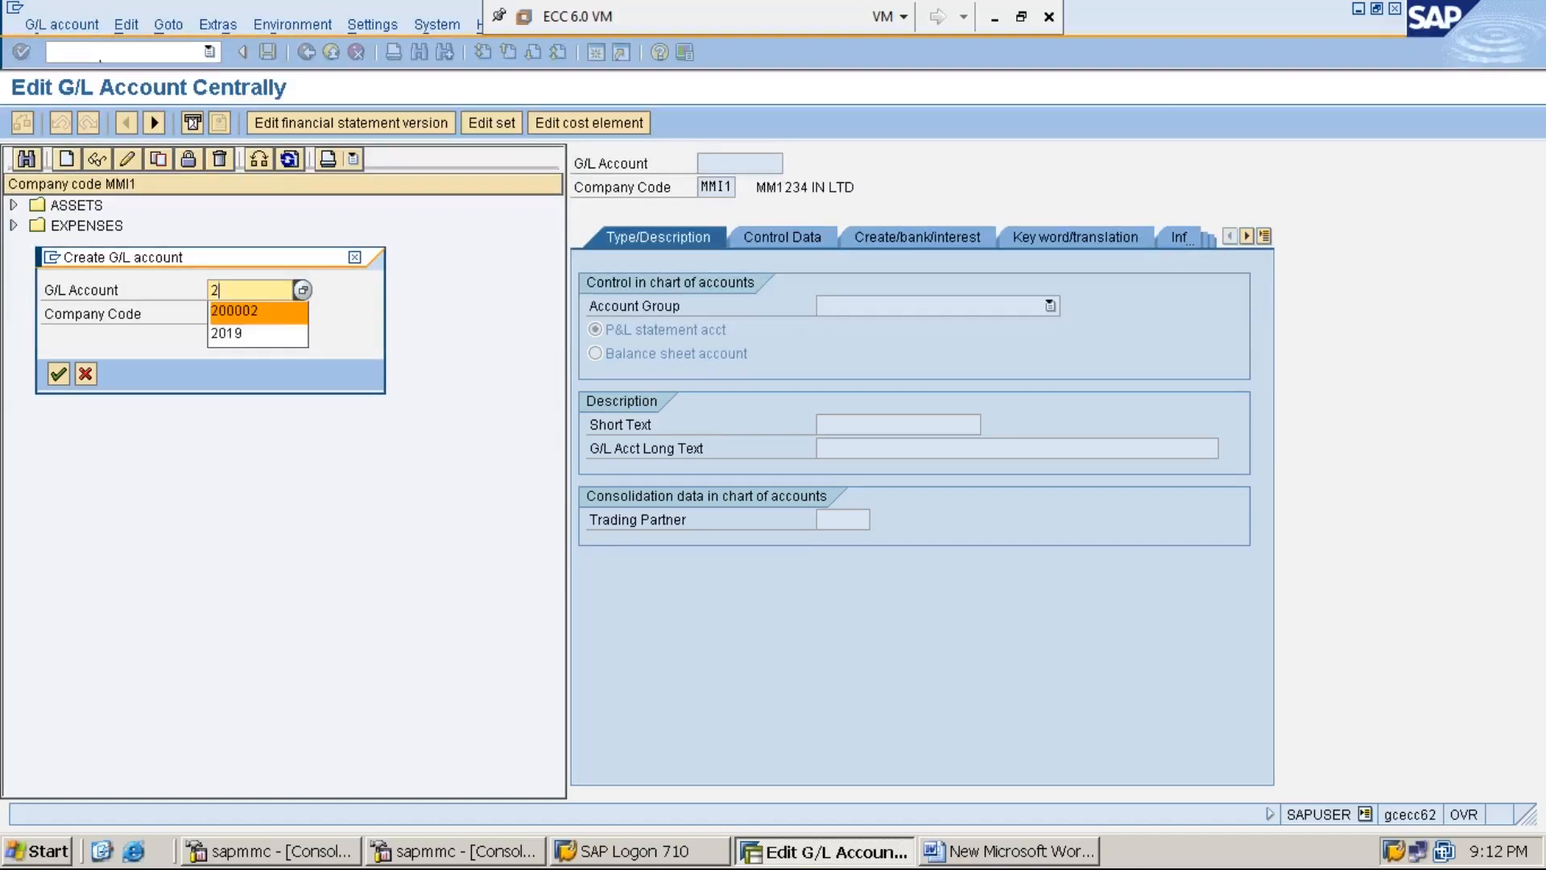
{"action": "type", "text": "00003"}
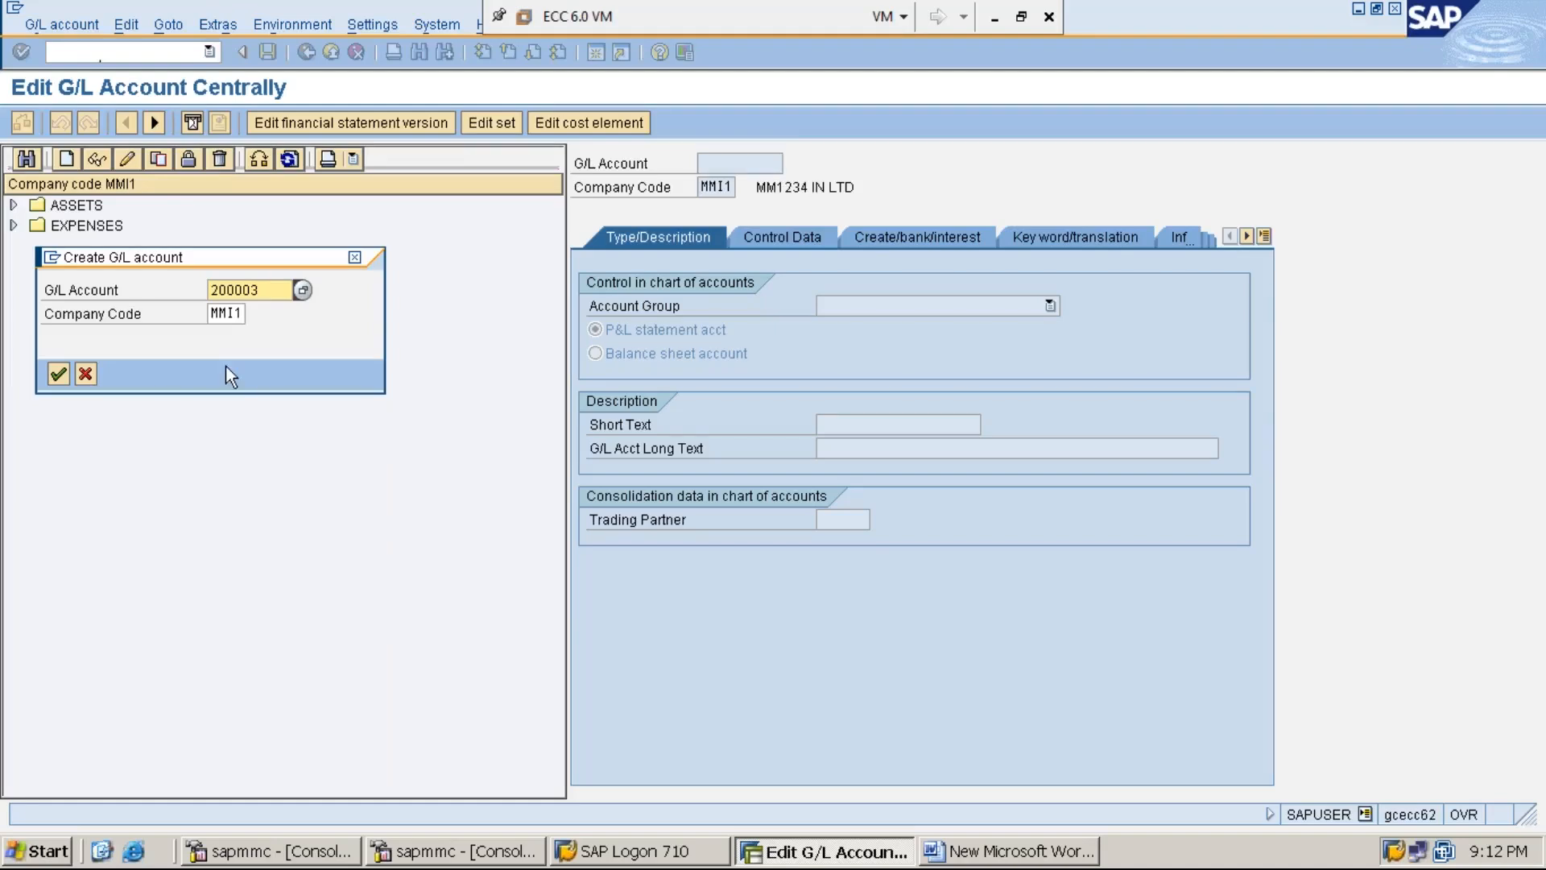
{"action": "left_click", "coordinate": [230, 315]}
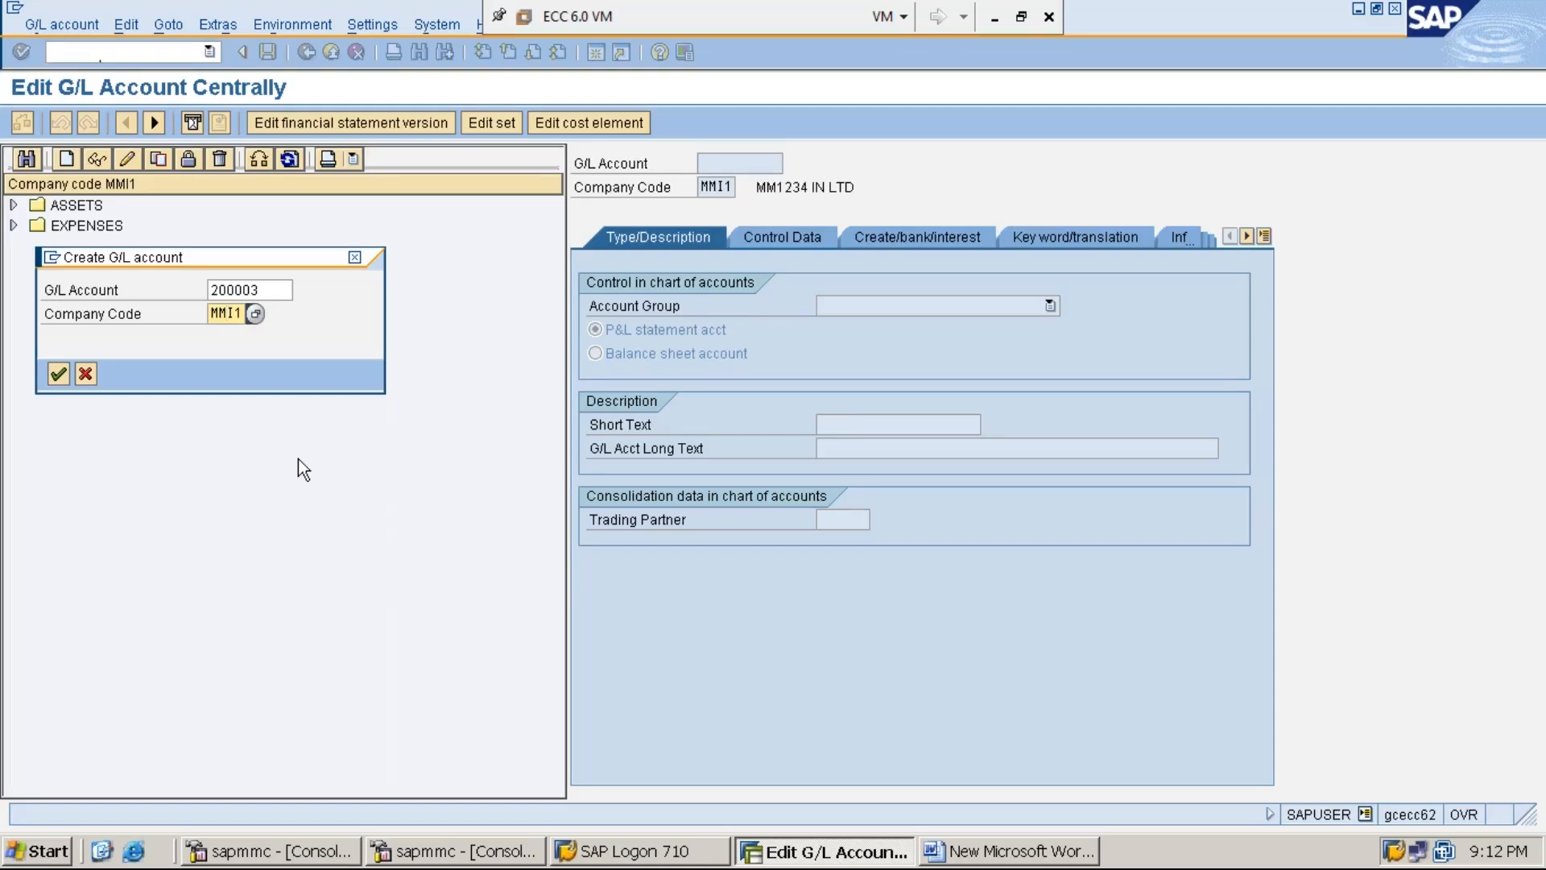
{"action": "left_click", "coordinate": [57, 380]}
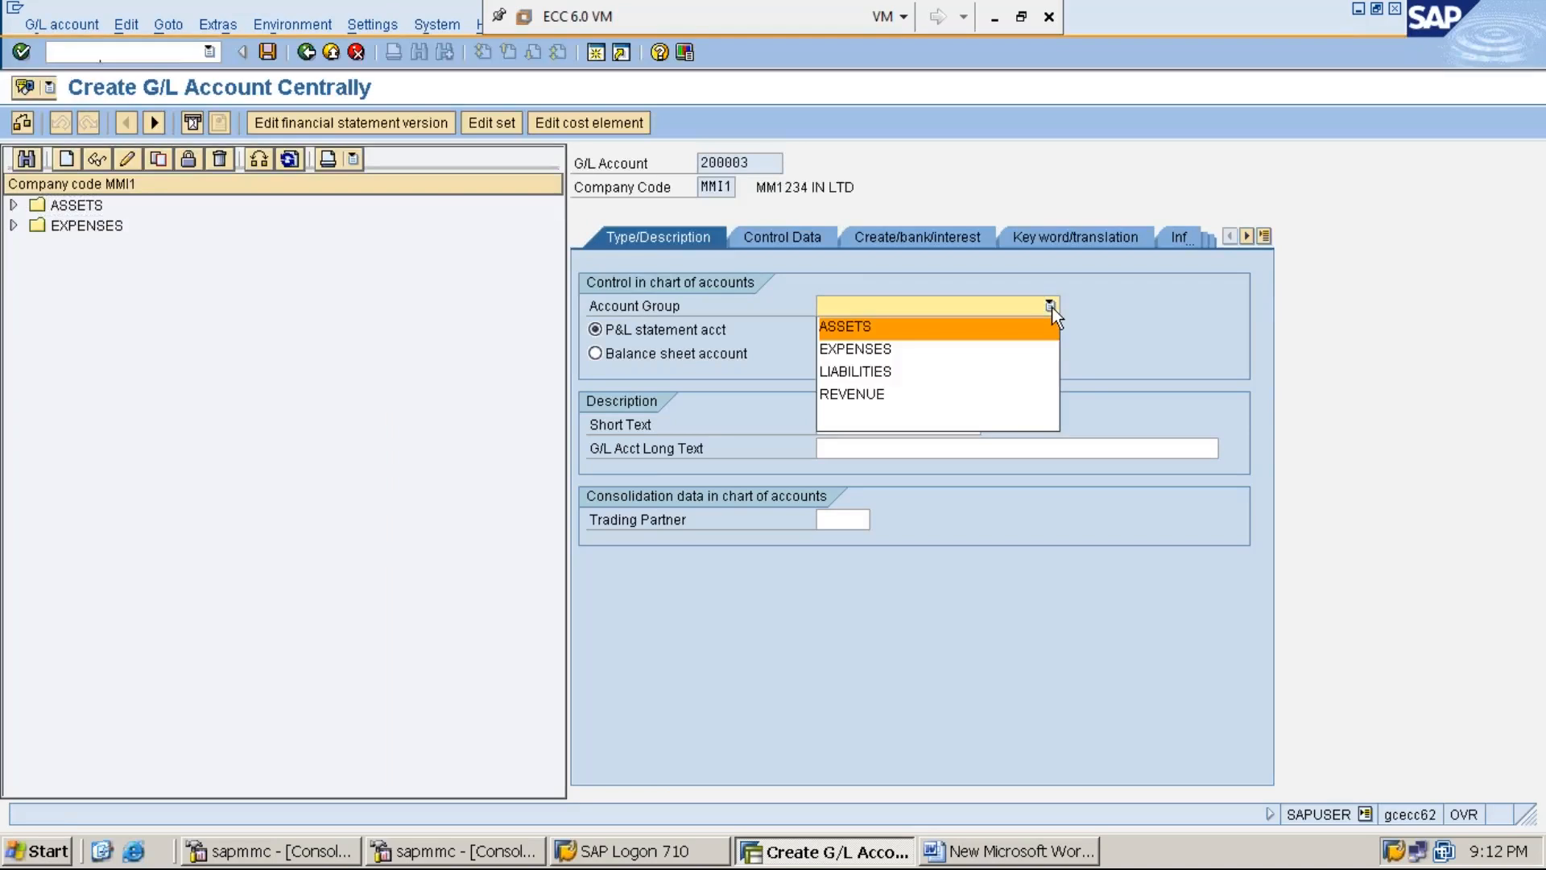
- Assign account group LIABILITIES and mark account 200003 as a balance sheet account
{"action": "left_click", "coordinate": [1012, 373]}
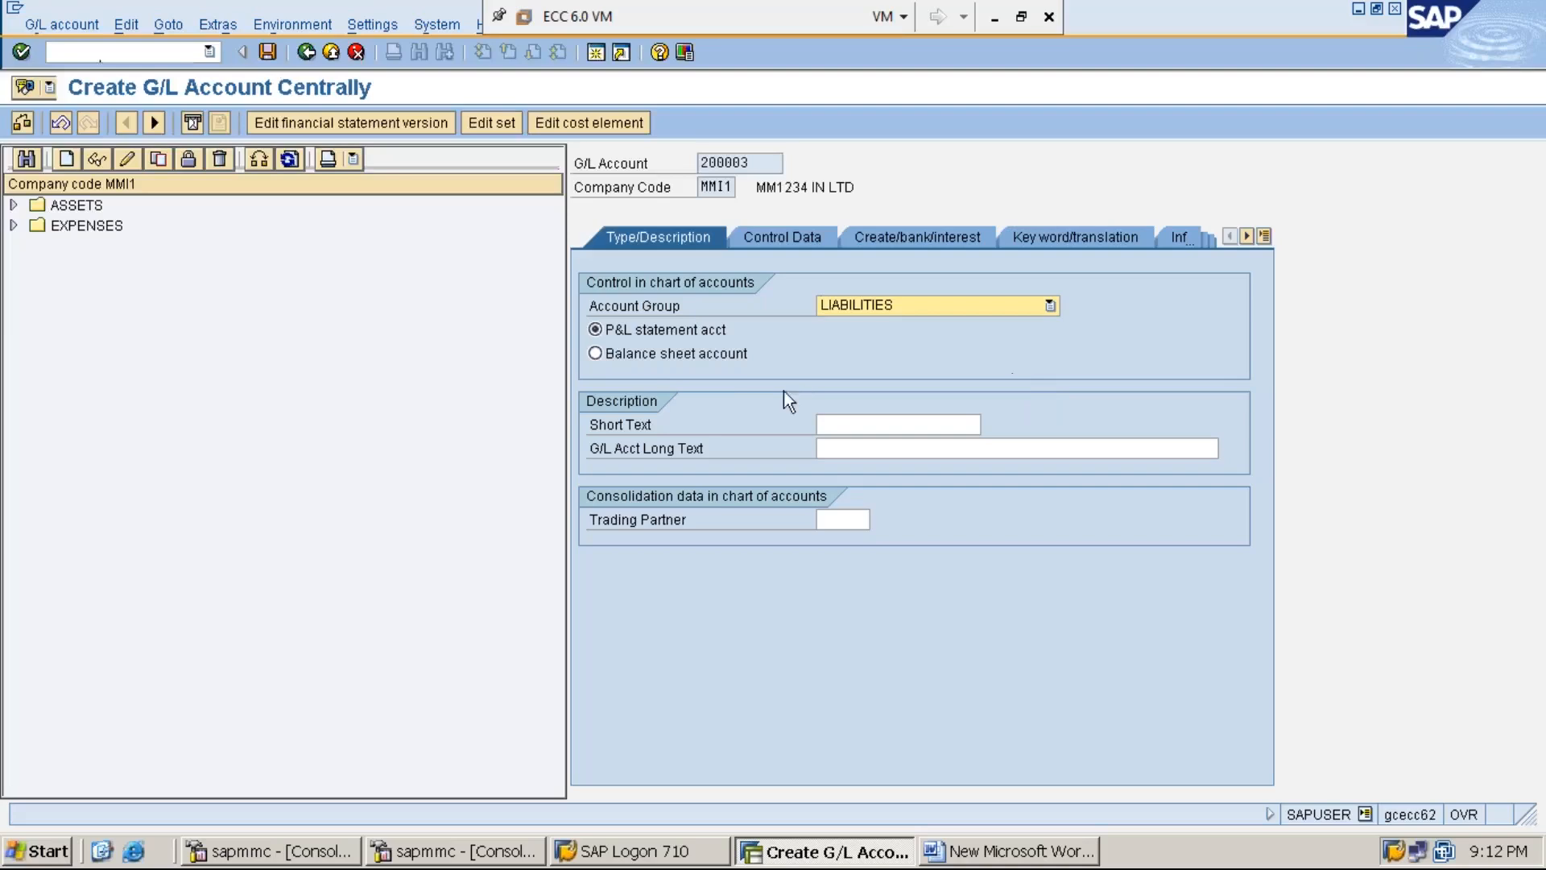
{"action": "left_click", "coordinate": [602, 357]}
{"action": "left_click", "coordinate": [854, 428]}
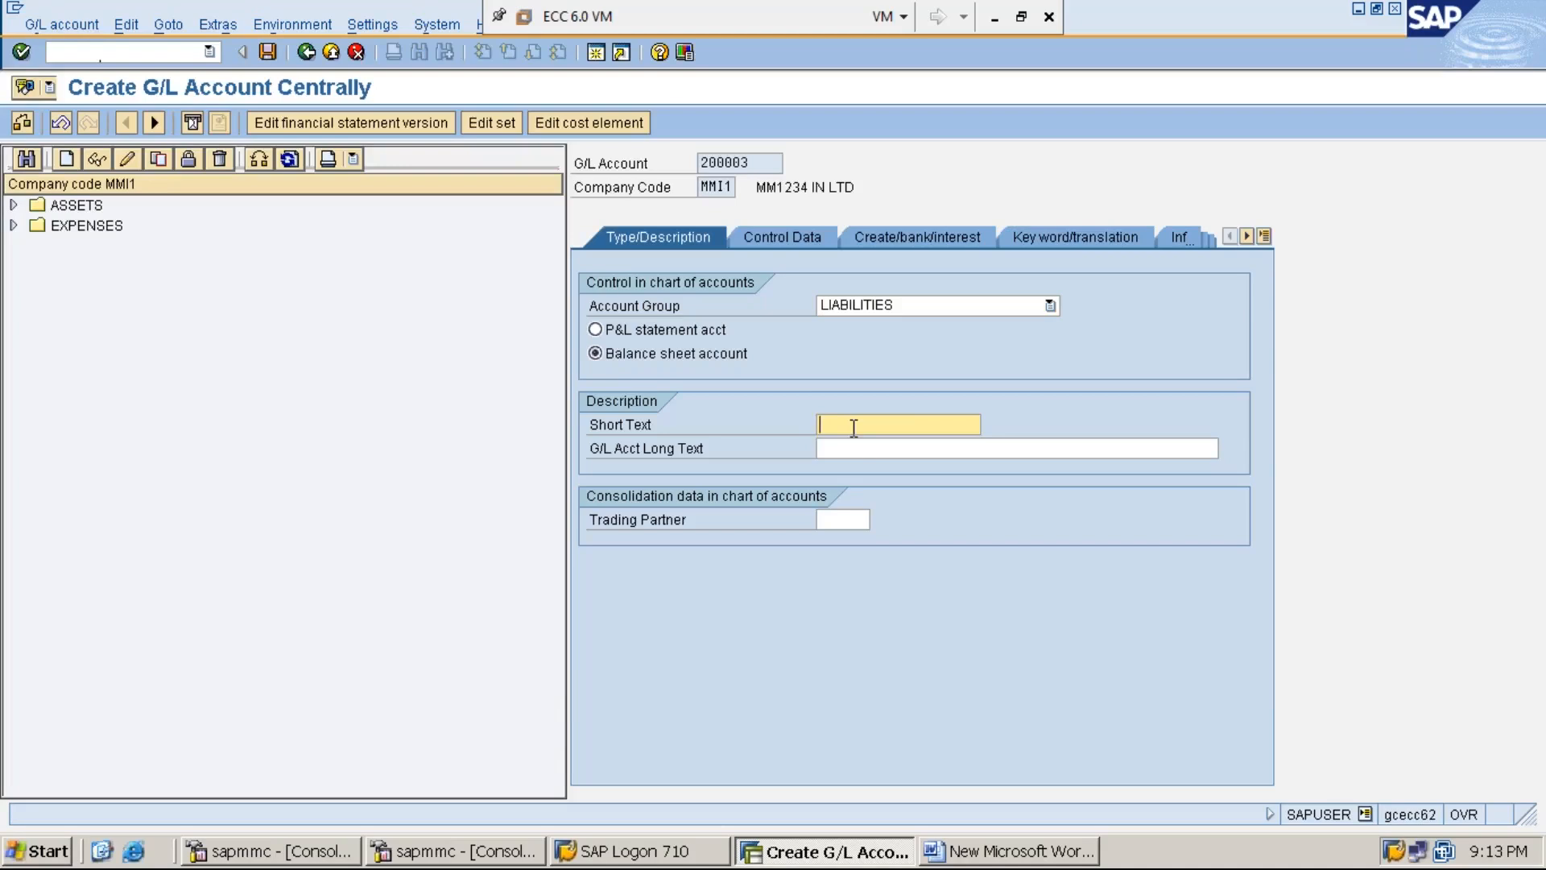
- Enter short text SUNDRY CRS A/C, fixing the SUNDERY typo, then long text SUNDRY CREDITORS ACCOUNT
{"action": "type", "text": "SUNDERY CRS"}
{"action": "left_click", "coordinate": [870, 424]}
{"action": "key", "text": "BackSpace"}
{"action": "left_click", "coordinate": [921, 423]}
{"action": "type", "text": "A/C"}
{"action": "left_click", "coordinate": [913, 424]}
{"action": "type", "text": "A/C"}
{"action": "left_click", "coordinate": [887, 449]}
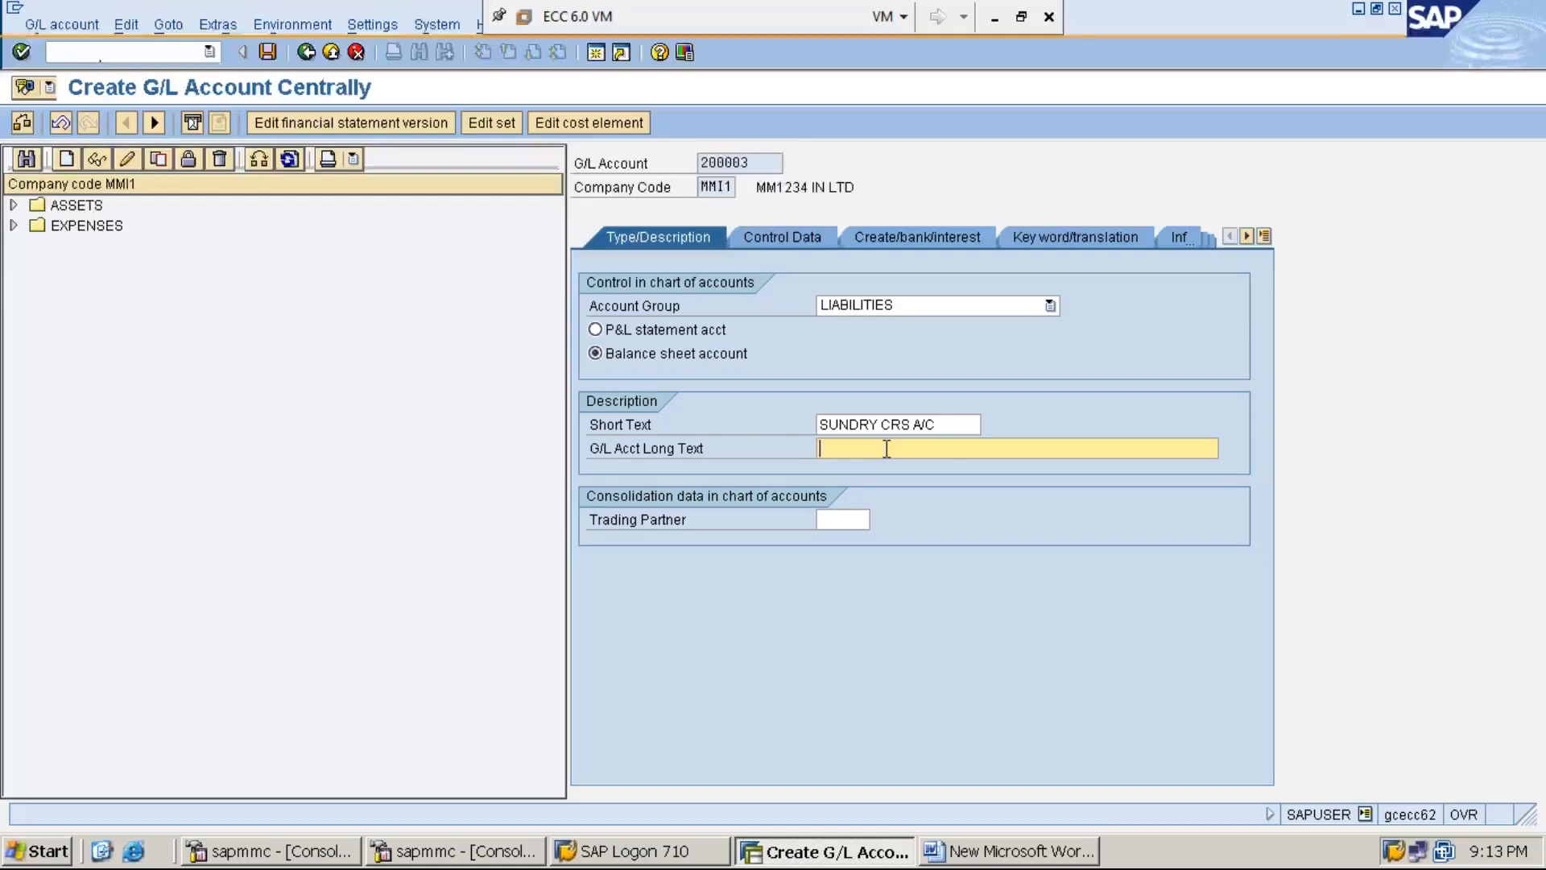
{"action": "type", "text": "SUNDRY CRED"}
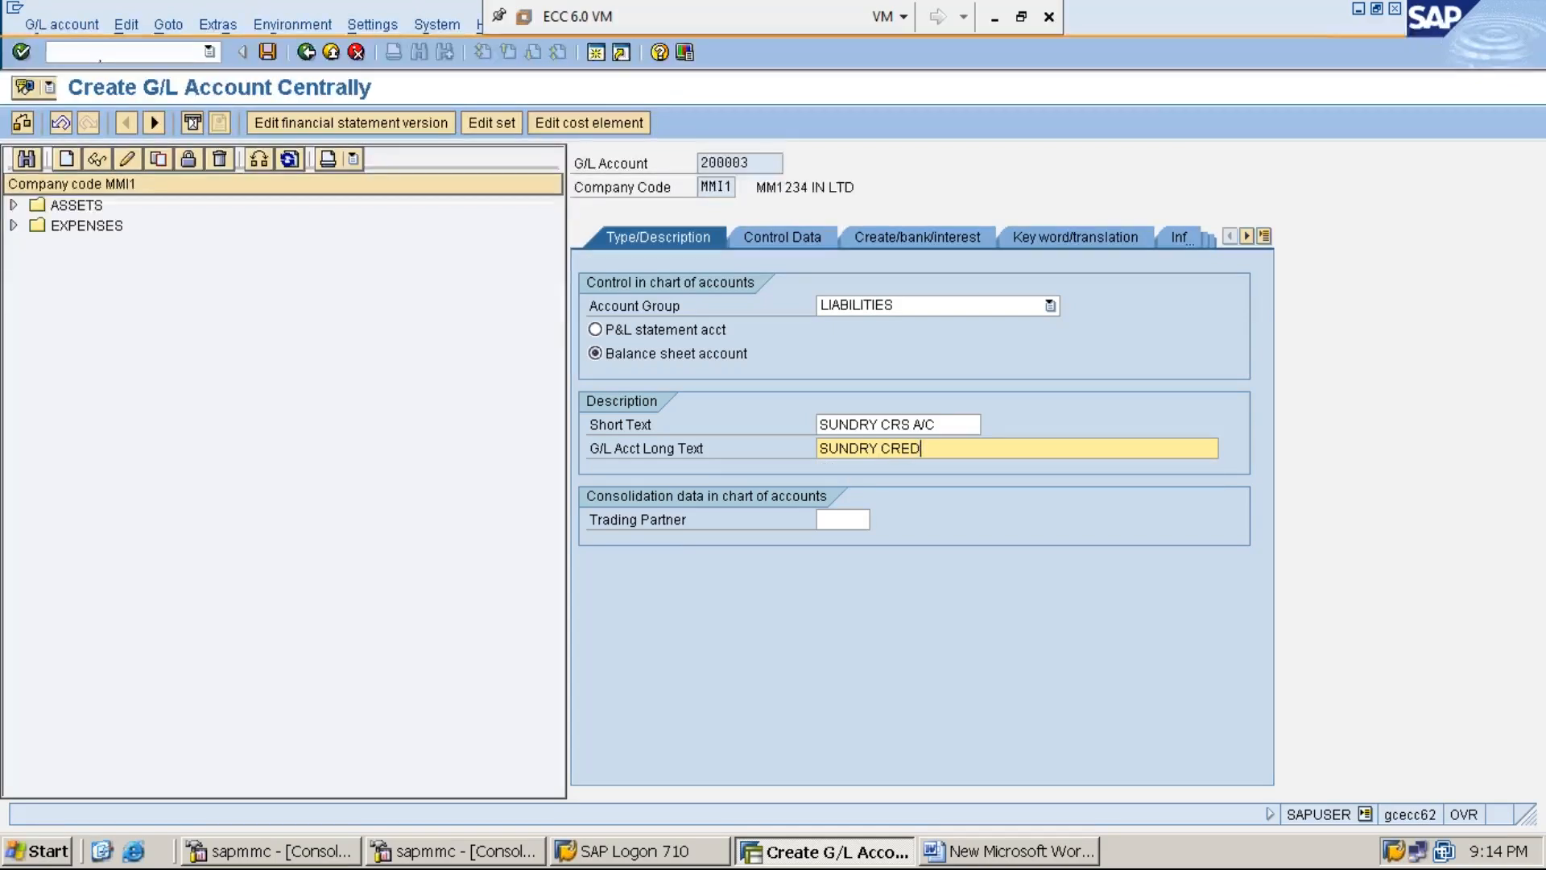
{"action": "type", "text": "ITORS ACCOUNT"}
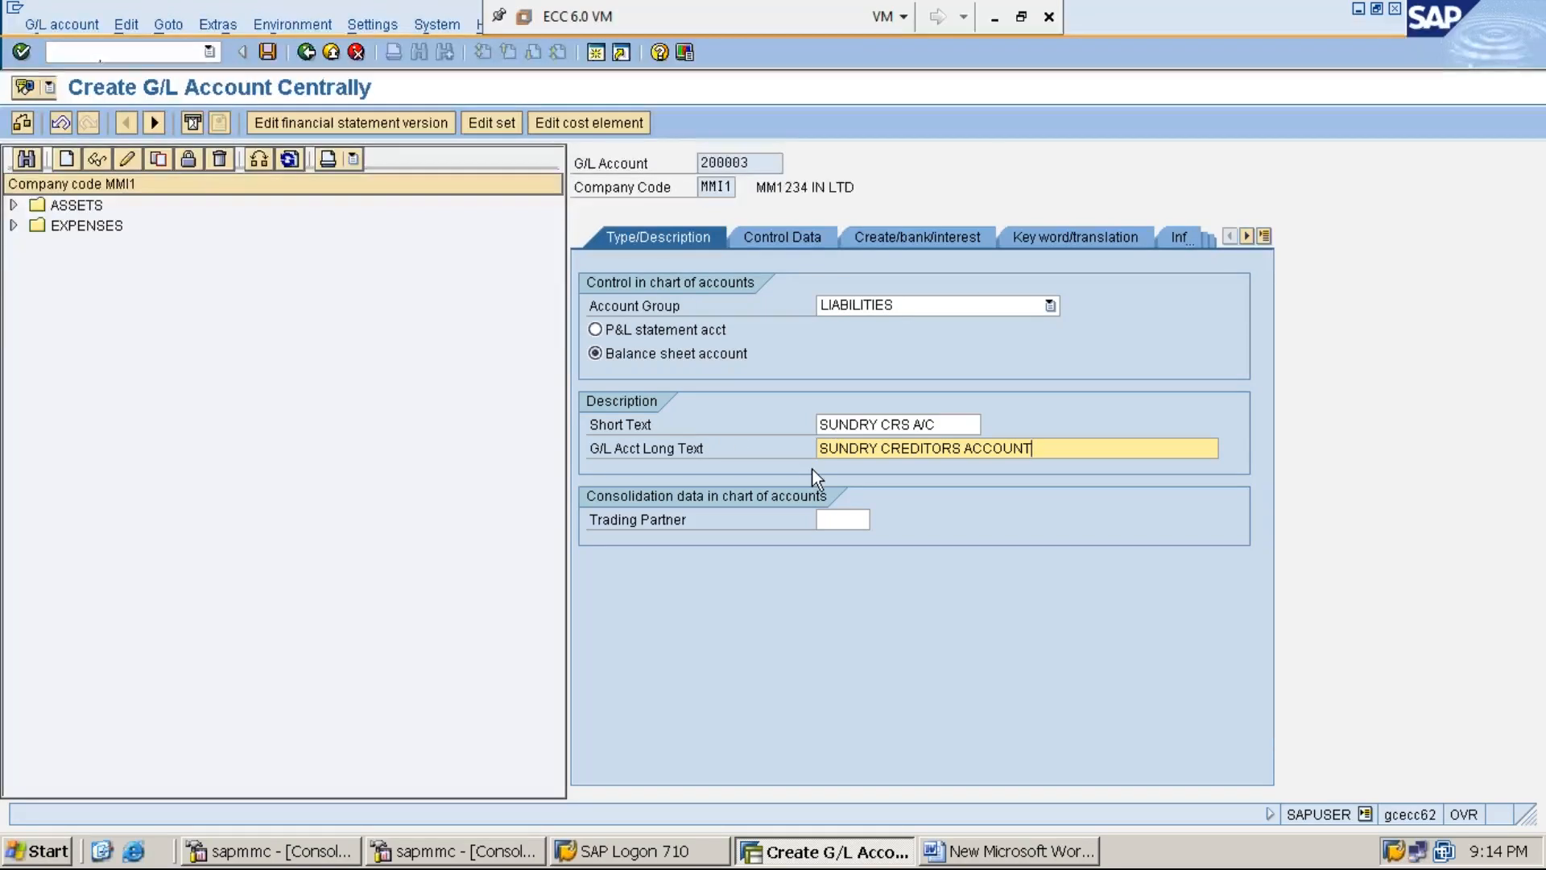
- In the control data, set the reconciliation account type to Vendors
{"action": "left_click", "coordinate": [784, 242]}
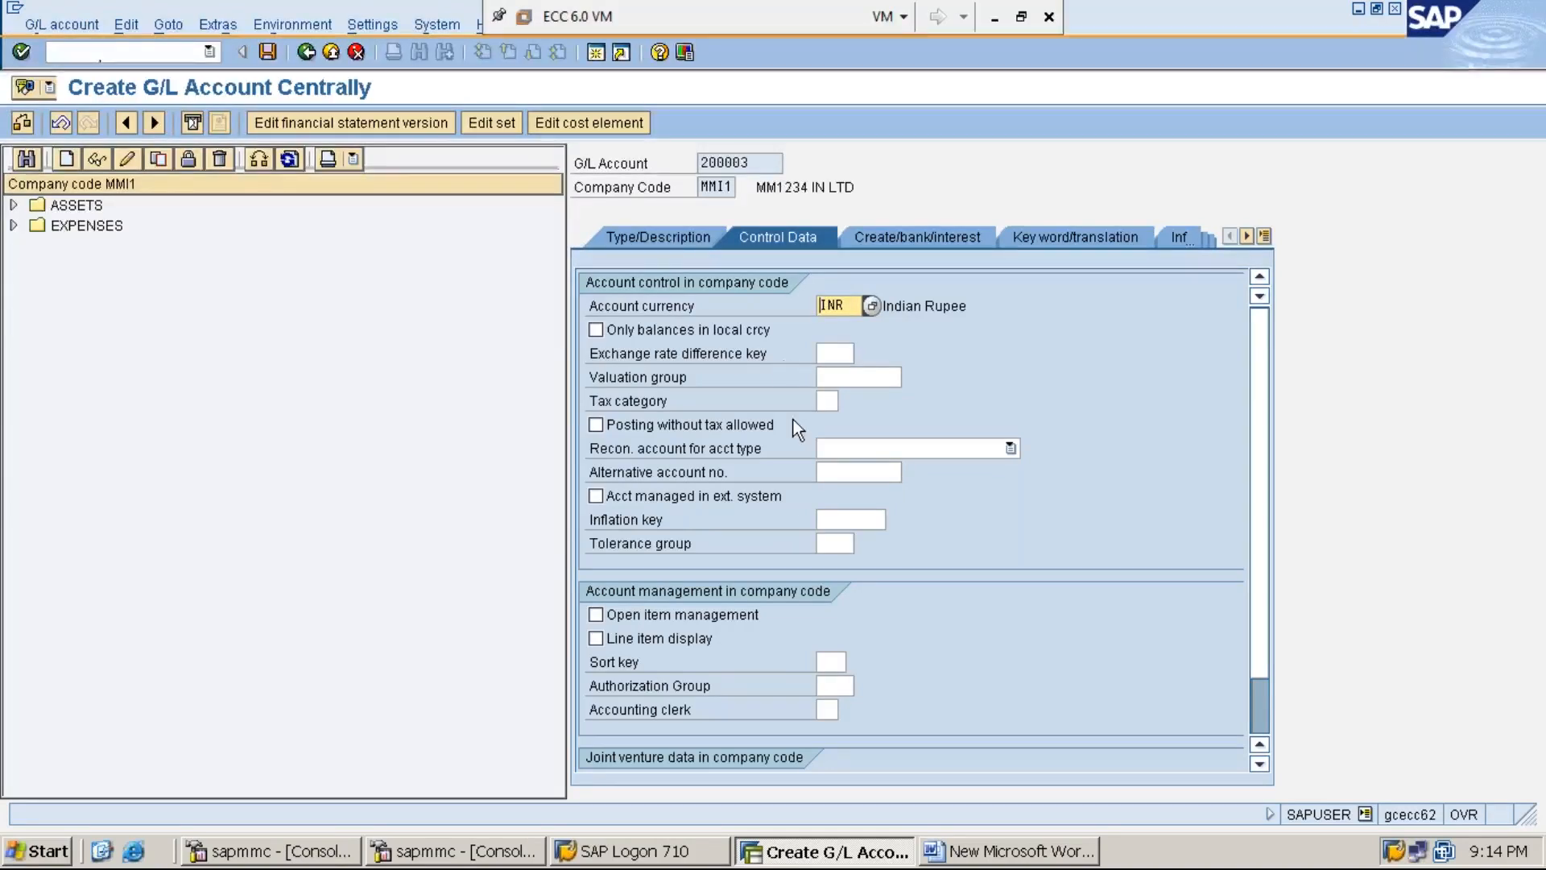
{"action": "left_click", "coordinate": [680, 450]}
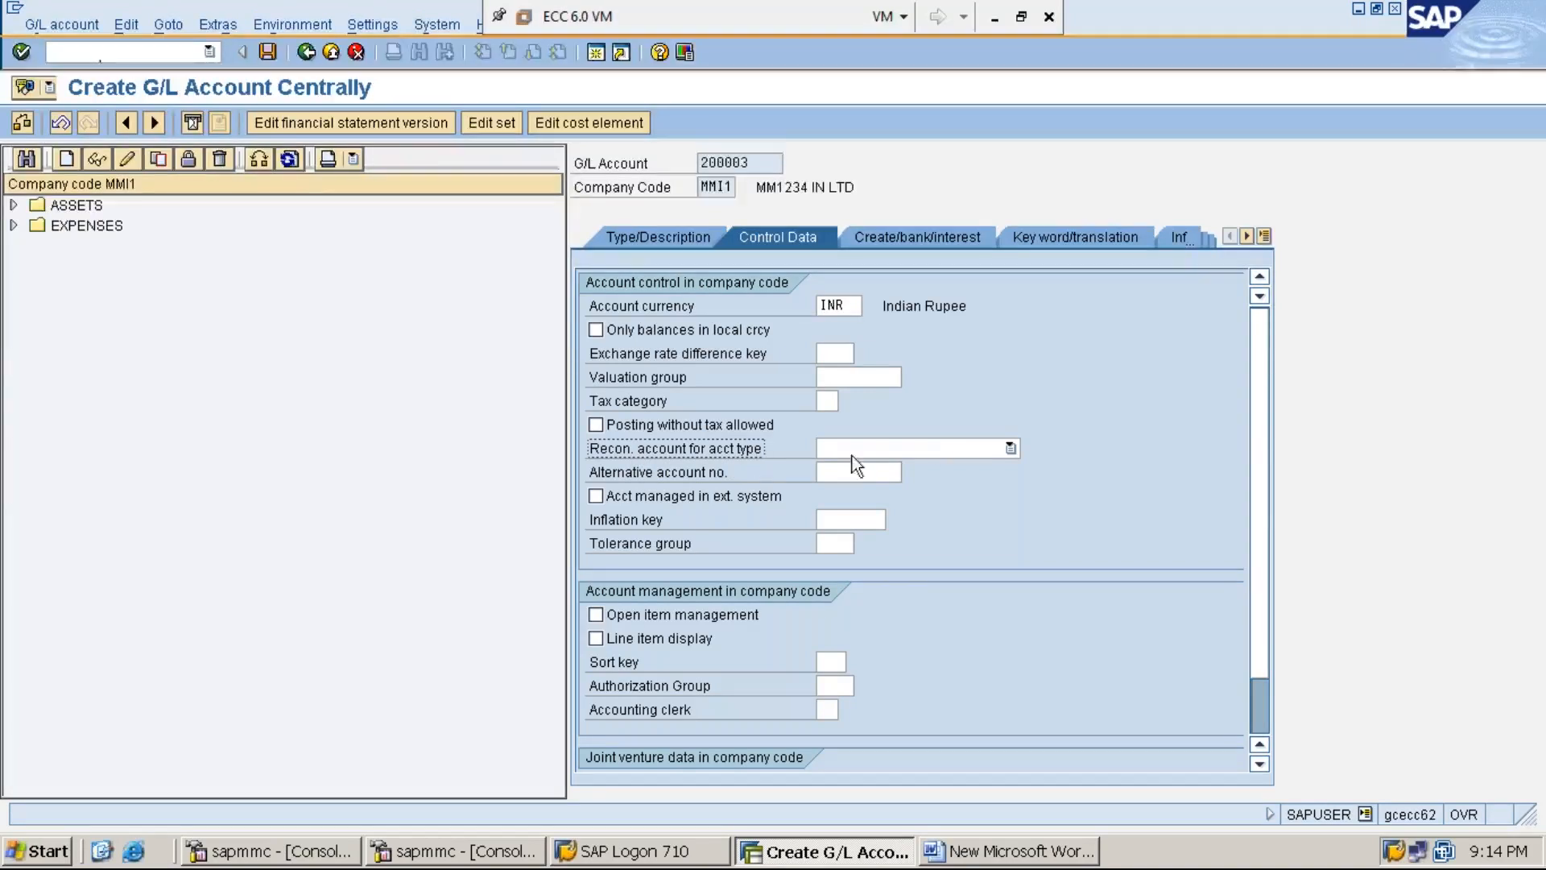
{"action": "left_click", "coordinate": [1010, 449]}
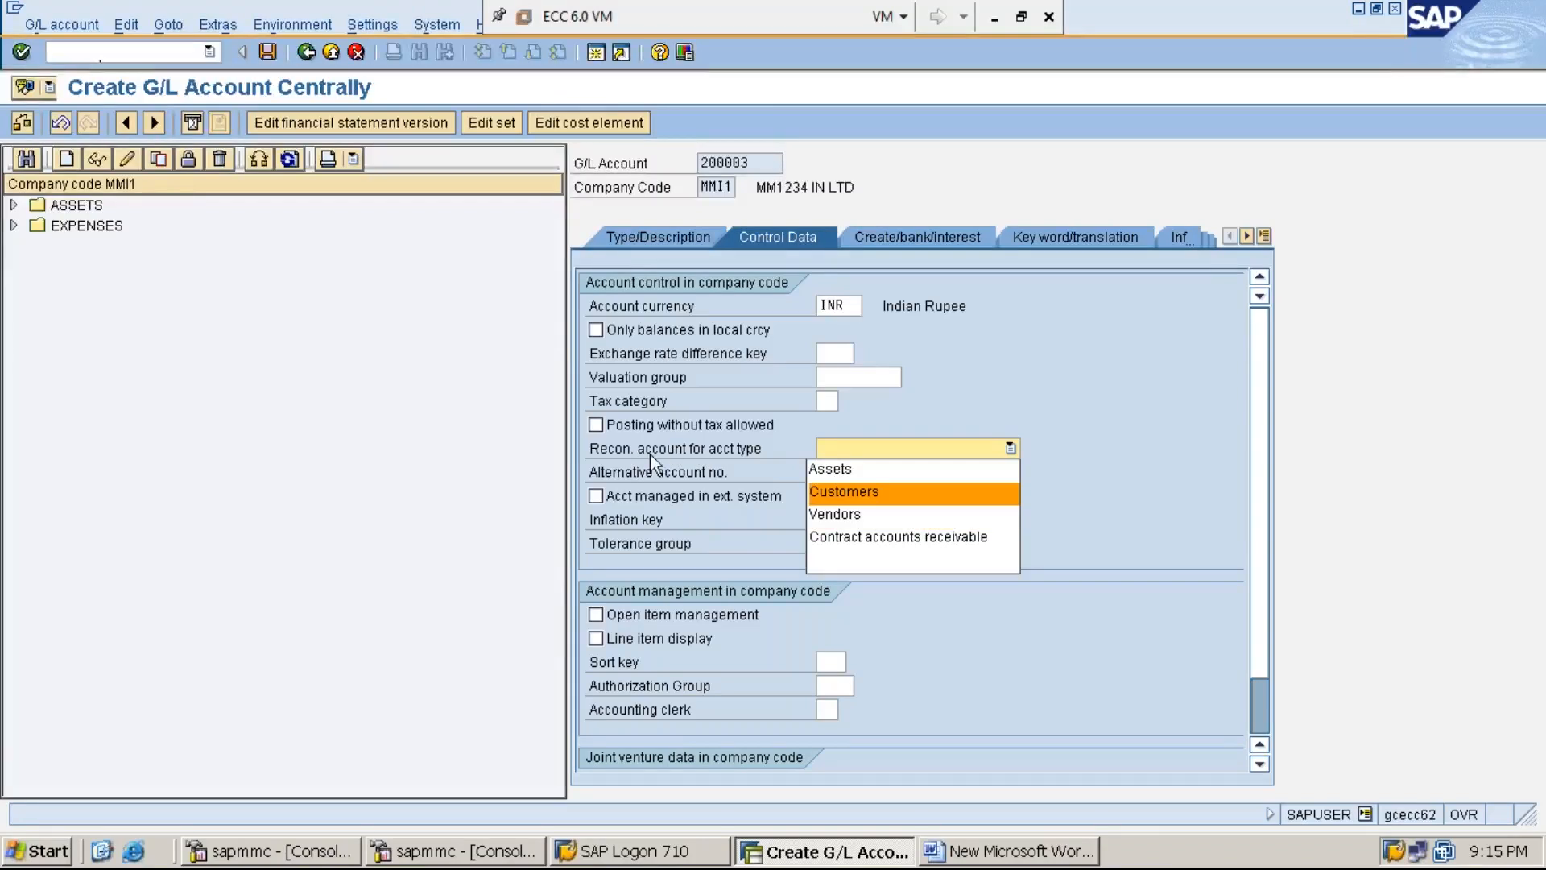
{"action": "left_click", "coordinate": [871, 515]}
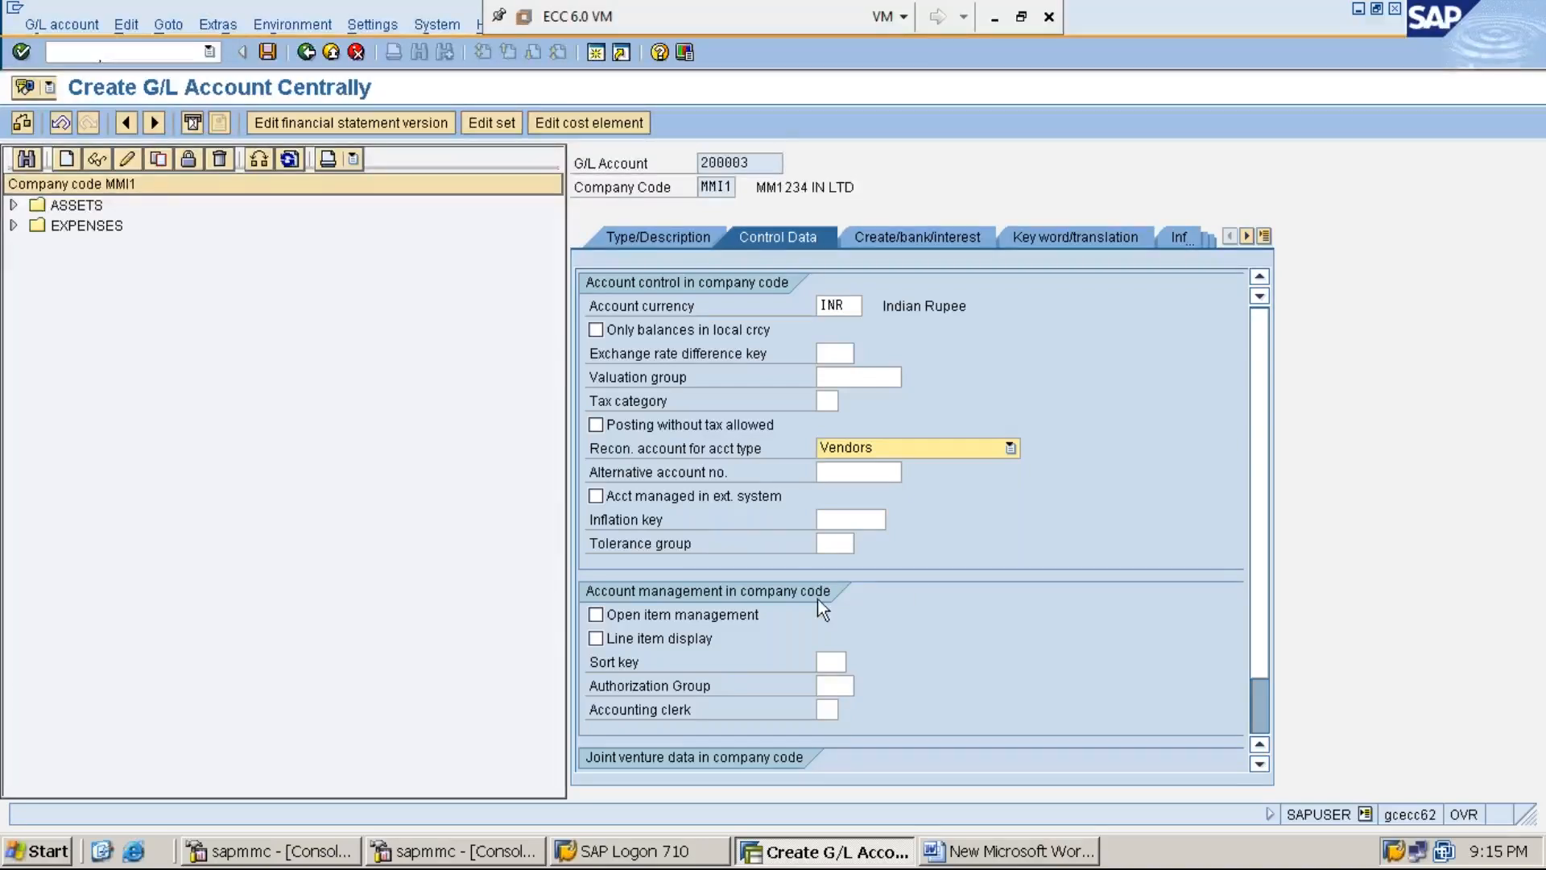
- Turn on line item display and choose sort key 012 Vendor number
{"action": "left_click", "coordinate": [596, 639]}
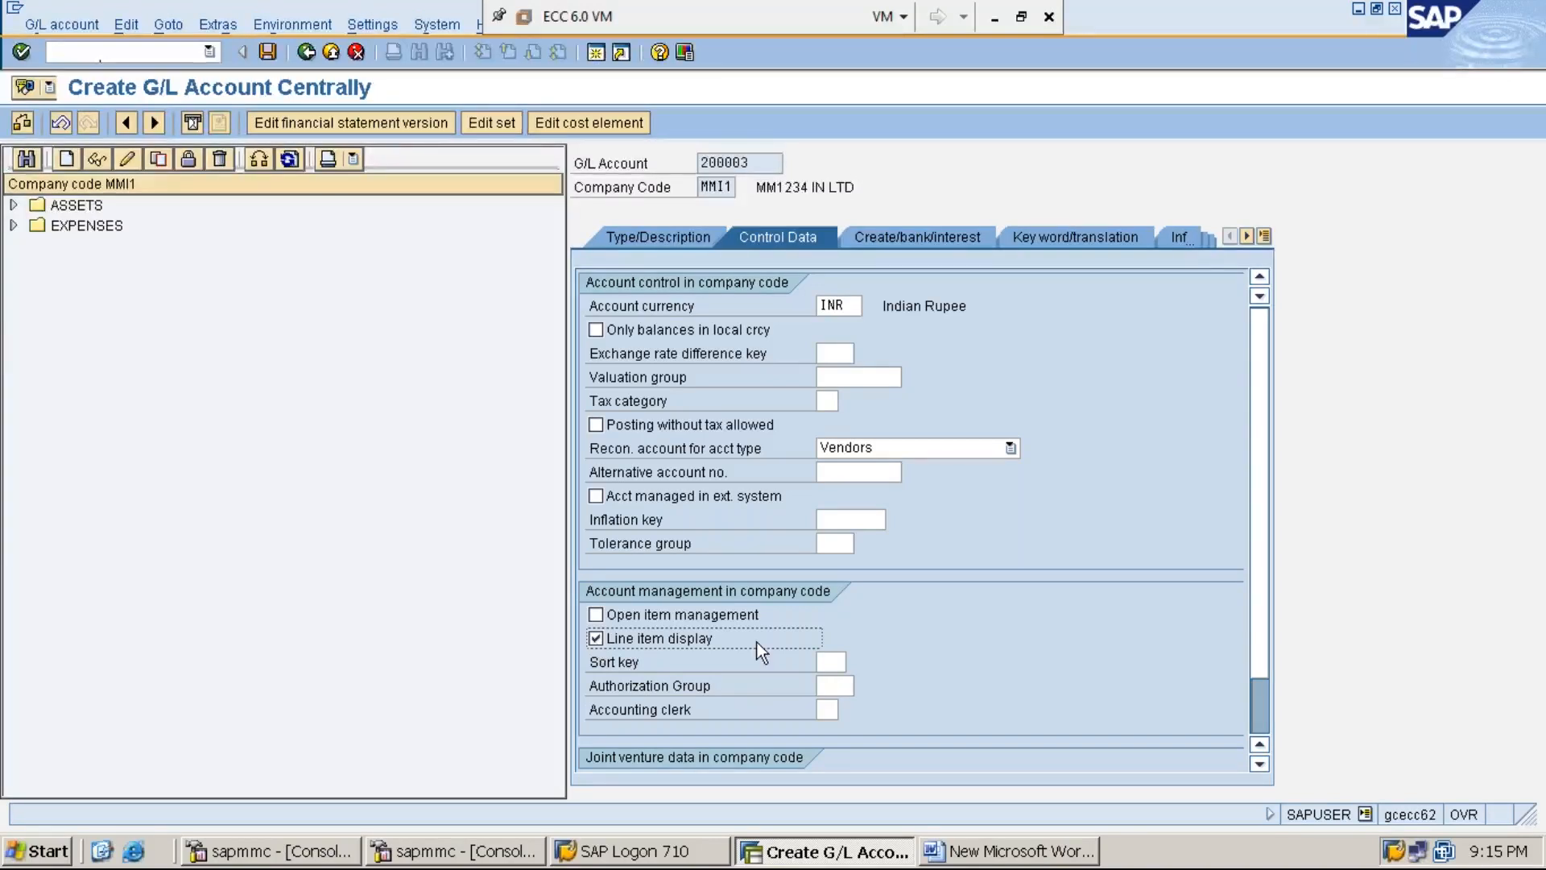
{"action": "left_click", "coordinate": [826, 661]}
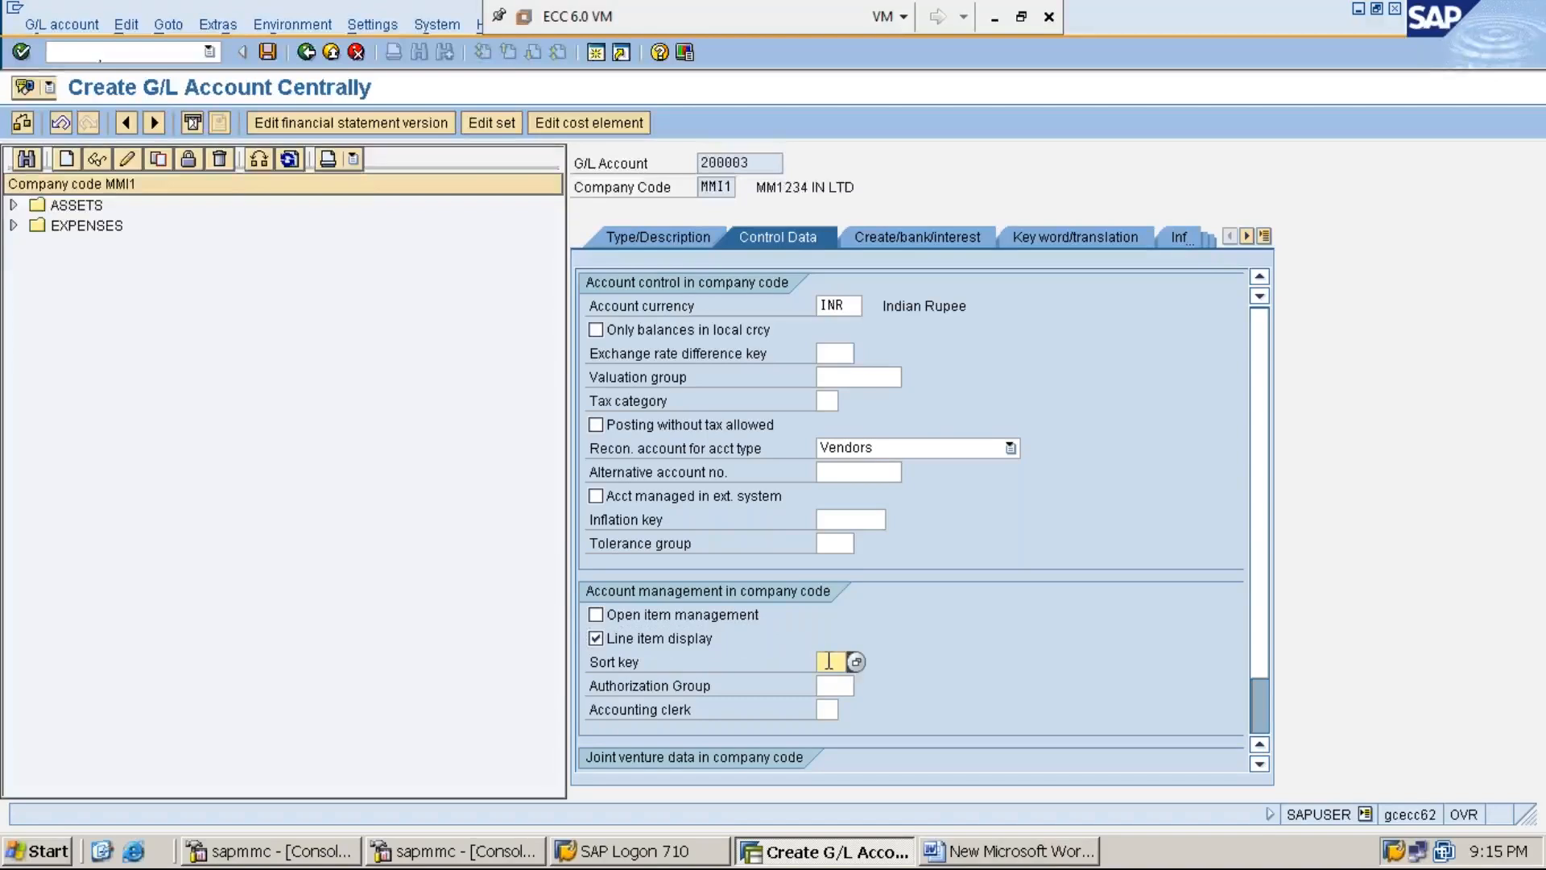
{"action": "left_click", "coordinate": [857, 665]}
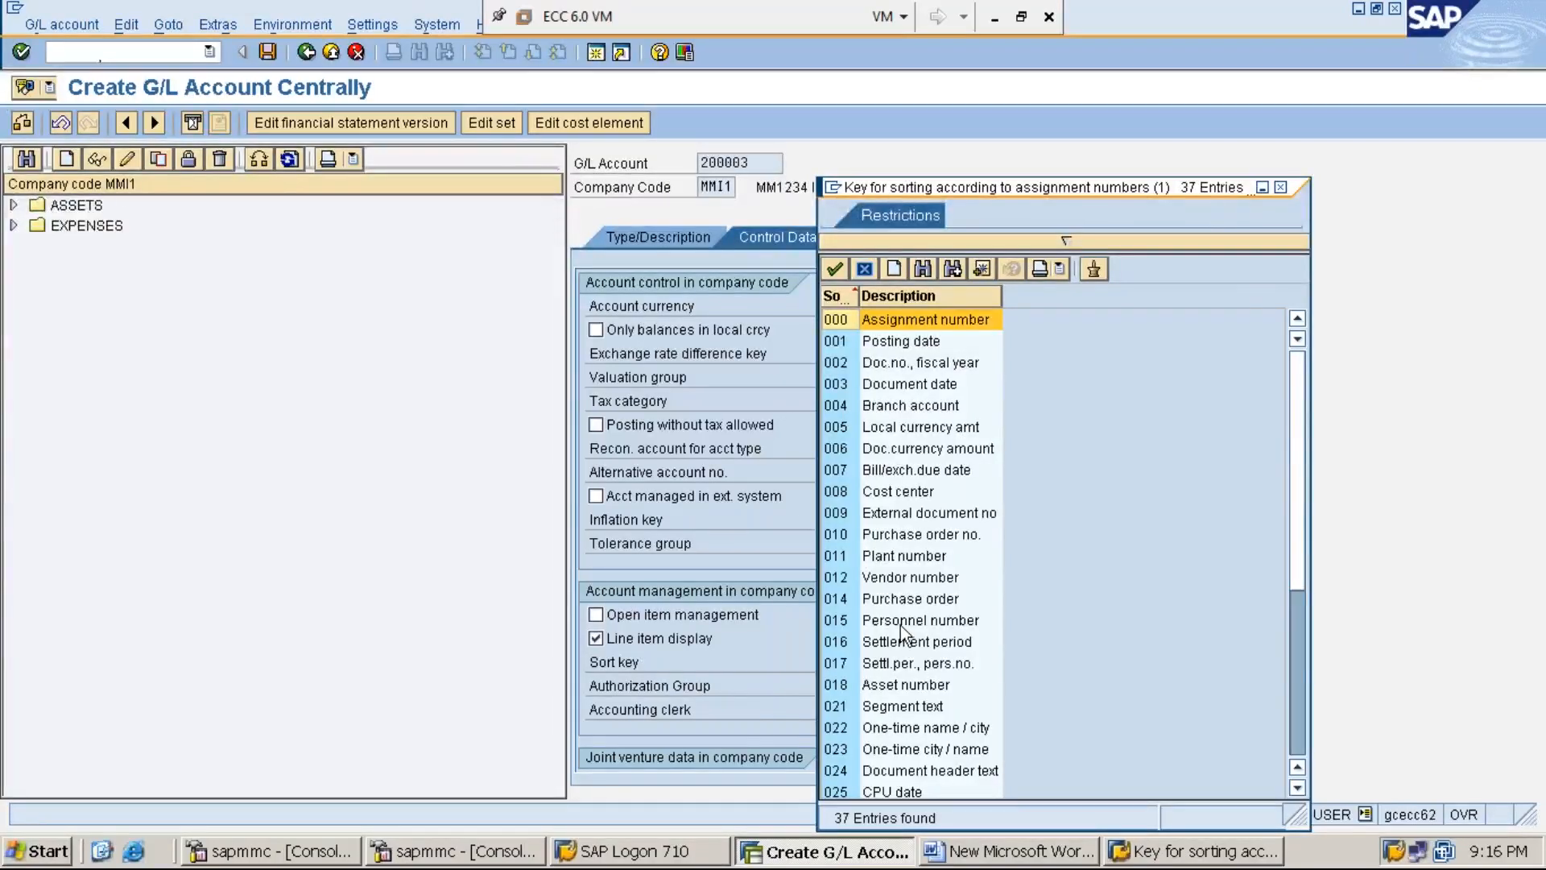
{"action": "left_click", "coordinate": [939, 577]}
{"action": "double_click", "coordinate": [939, 577]}
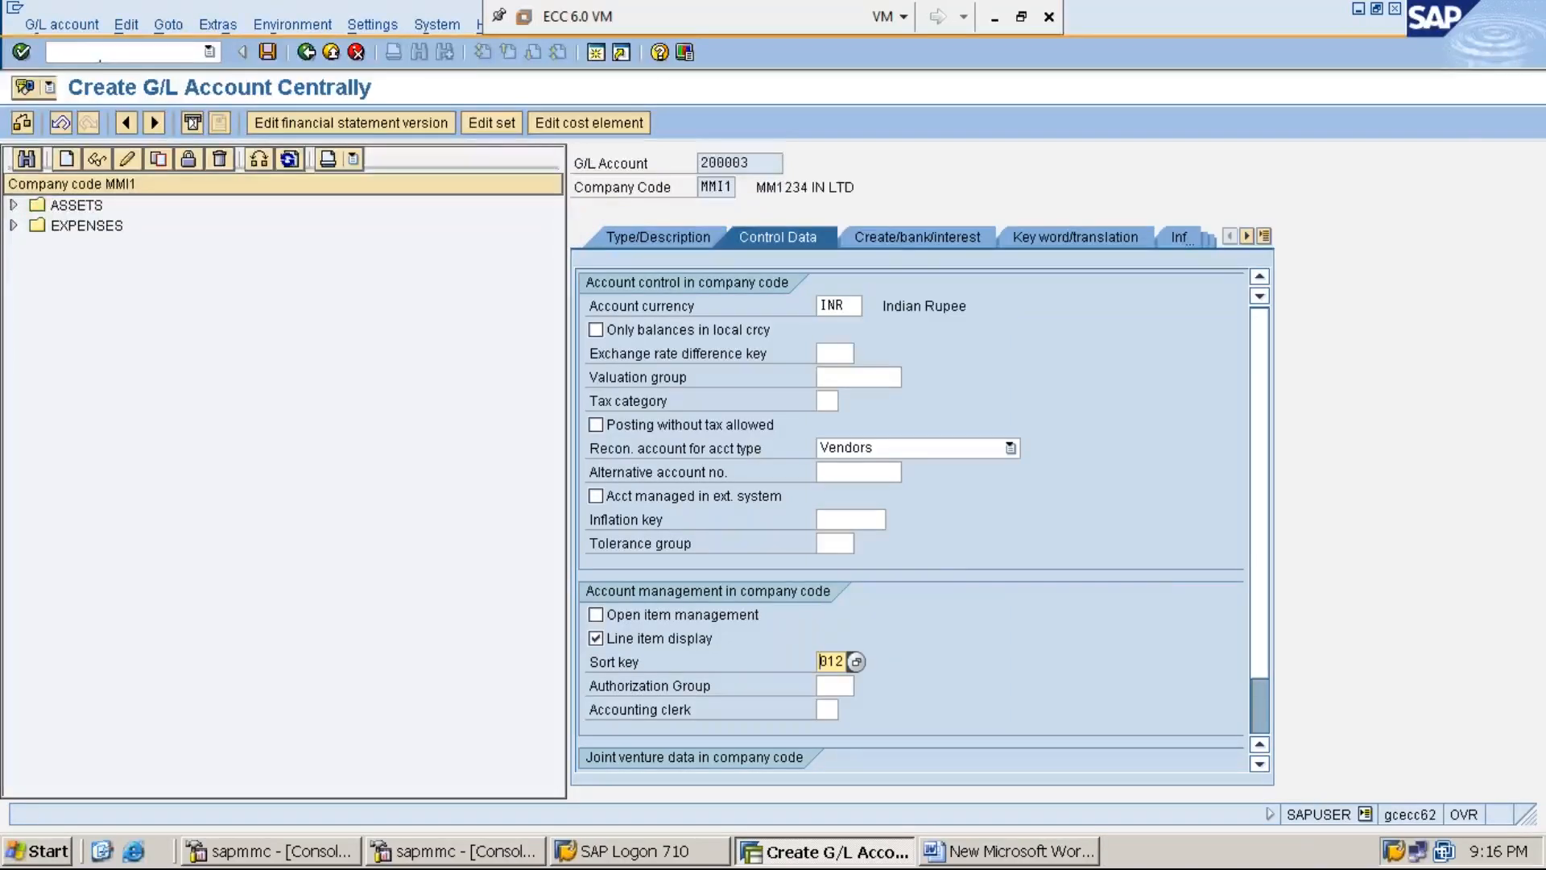
- Choose field status group G067 (Reconciliation accounts) from the MMI1 field status group list
{"action": "left_click", "coordinate": [906, 238]}
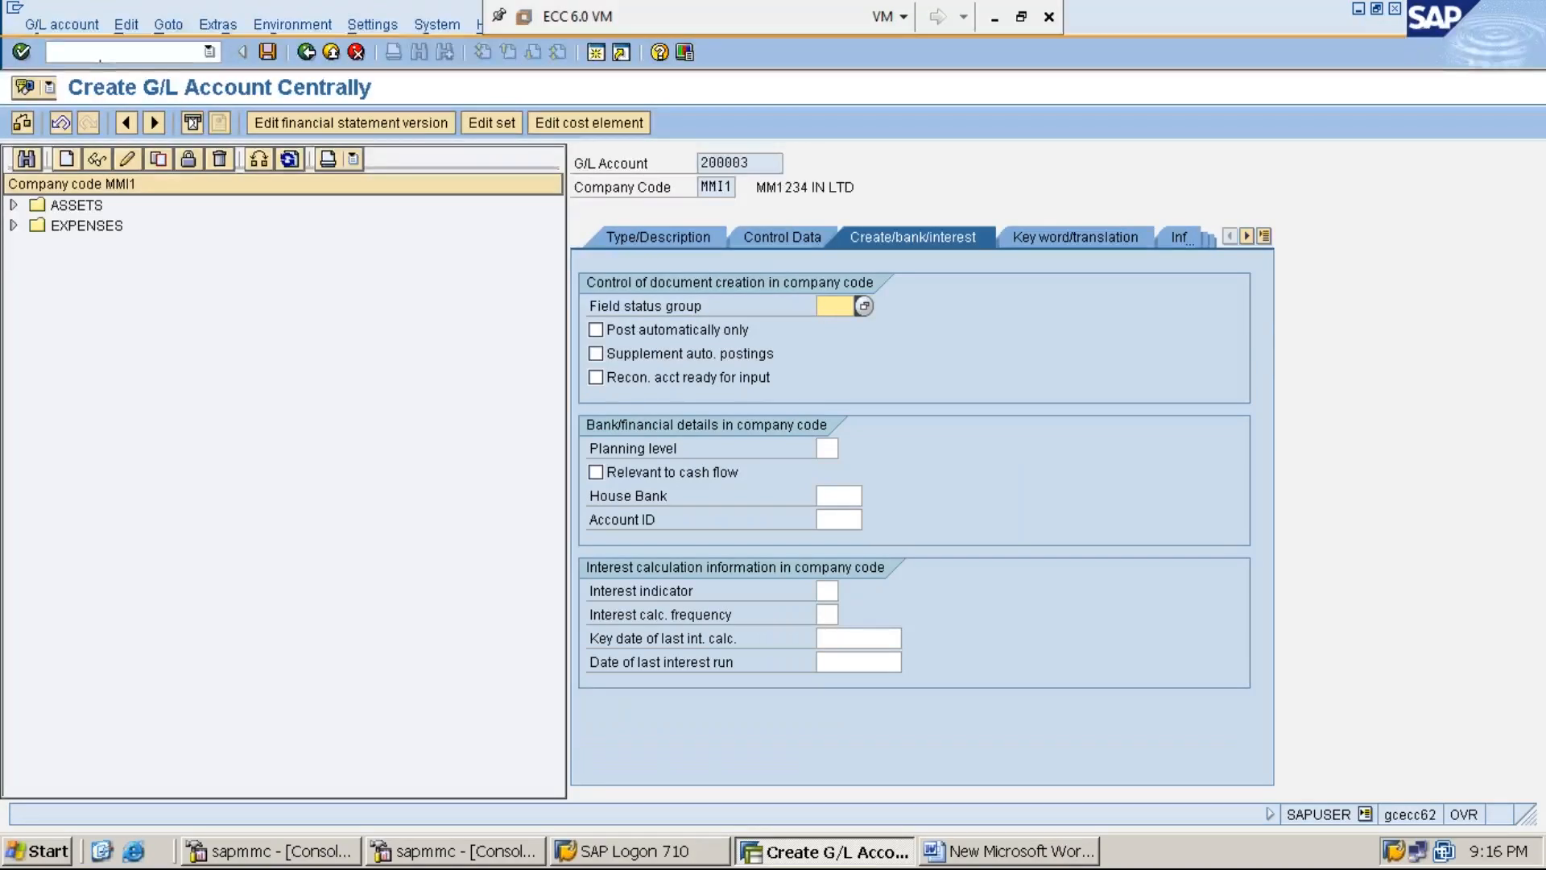
{"action": "left_click", "coordinate": [864, 311]}
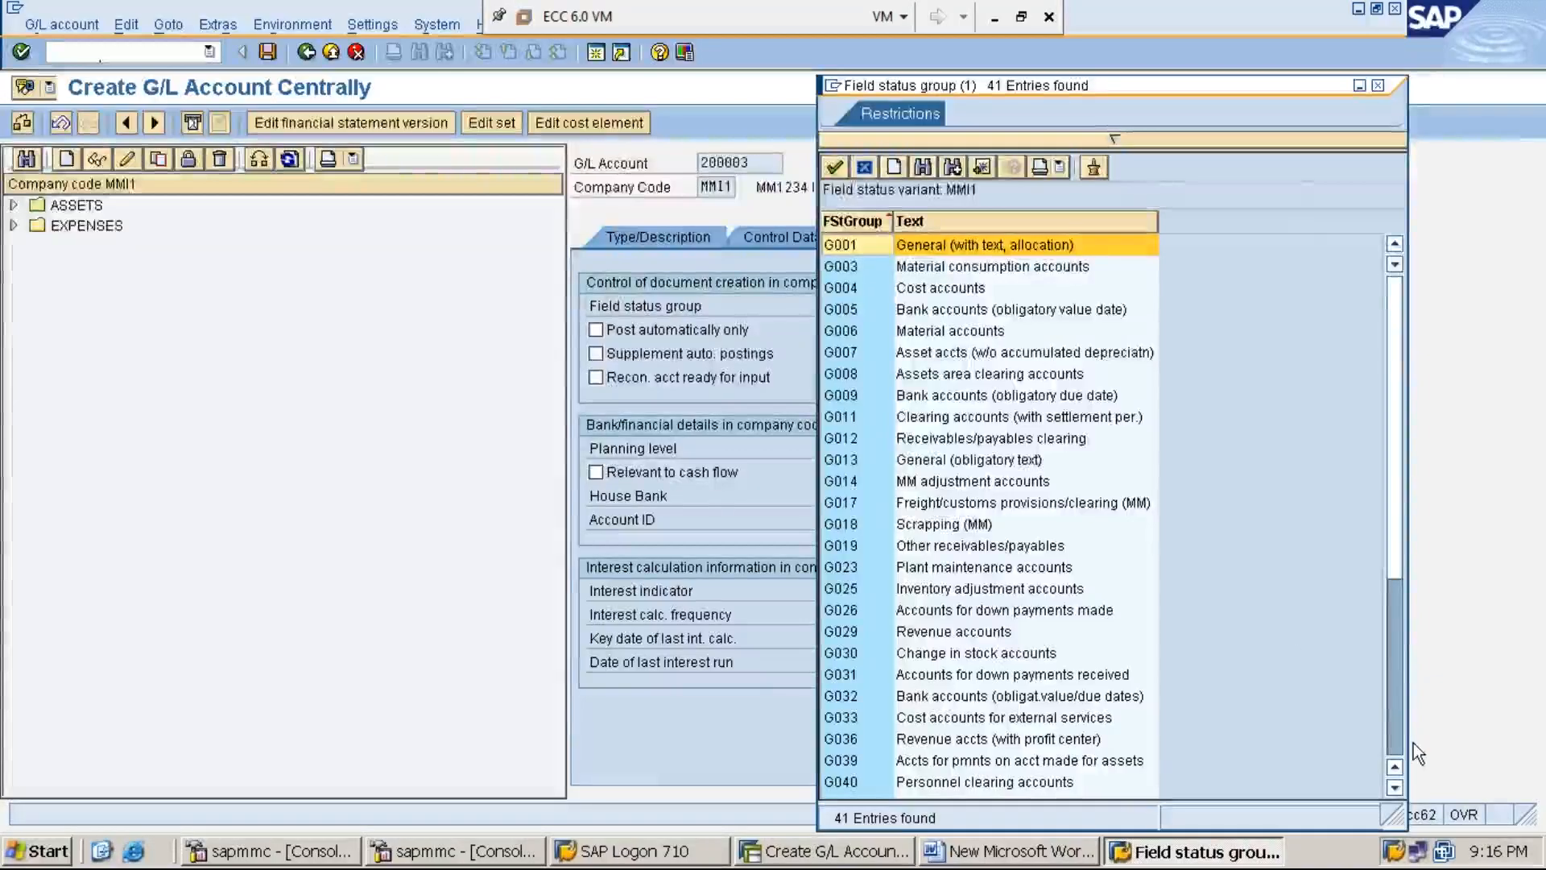
{"action": "left_click", "coordinate": [1395, 788]}
{"action": "left_click", "coordinate": [1395, 788]}
{"action": "left_click", "coordinate": [1396, 788]}
{"action": "scroll", "coordinate": [1111, 516], "scroll_direction": "down", "scroll_amount": 8}
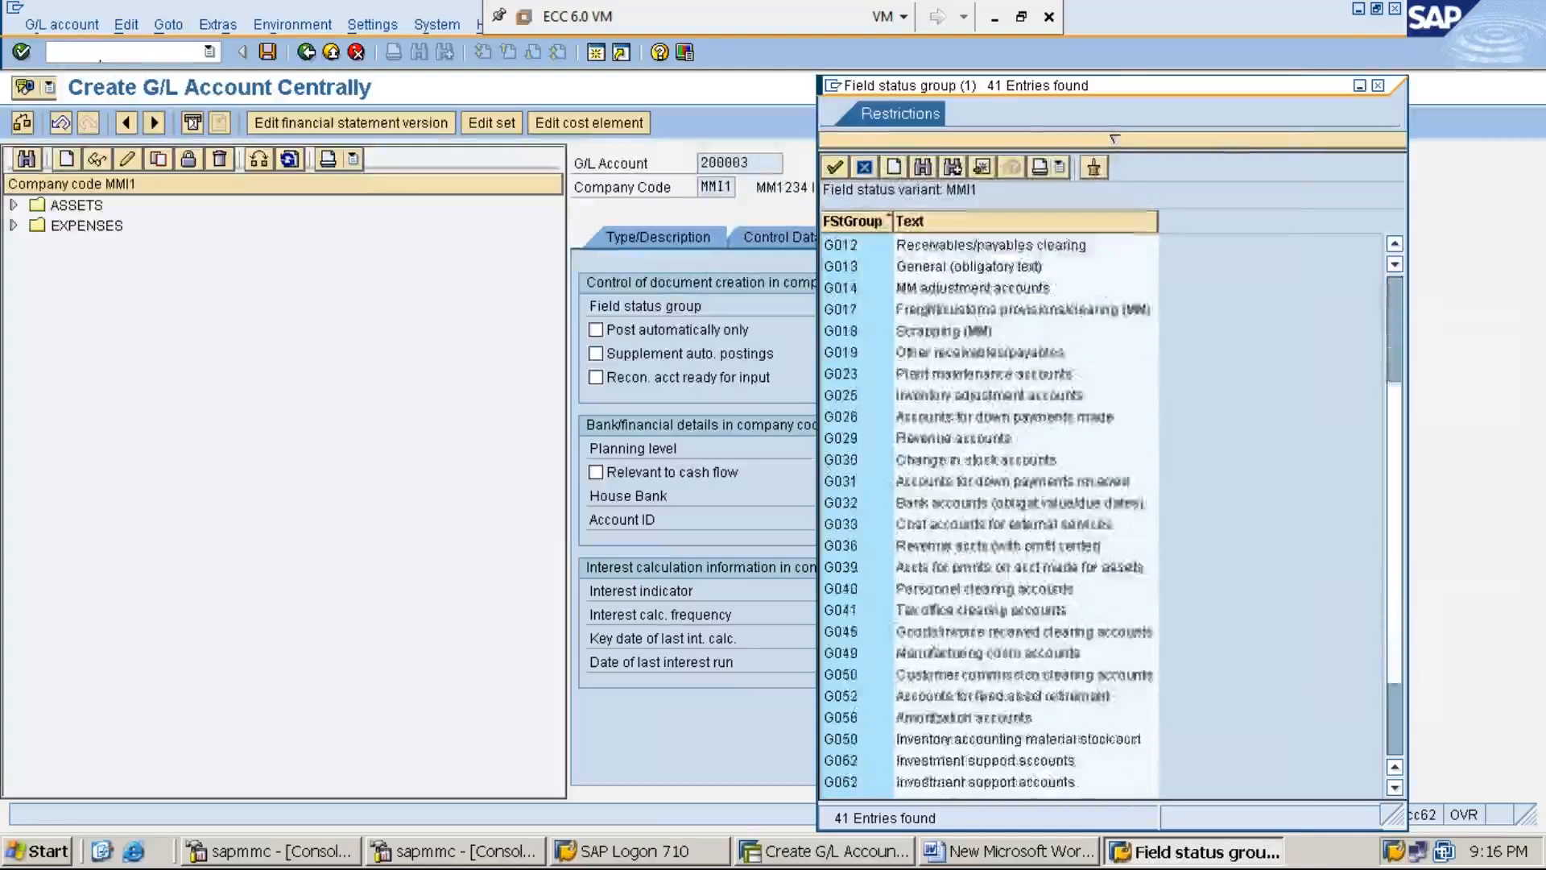
{"action": "scroll", "coordinate": [1047, 769], "scroll_direction": "down", "scroll_amount": 4}
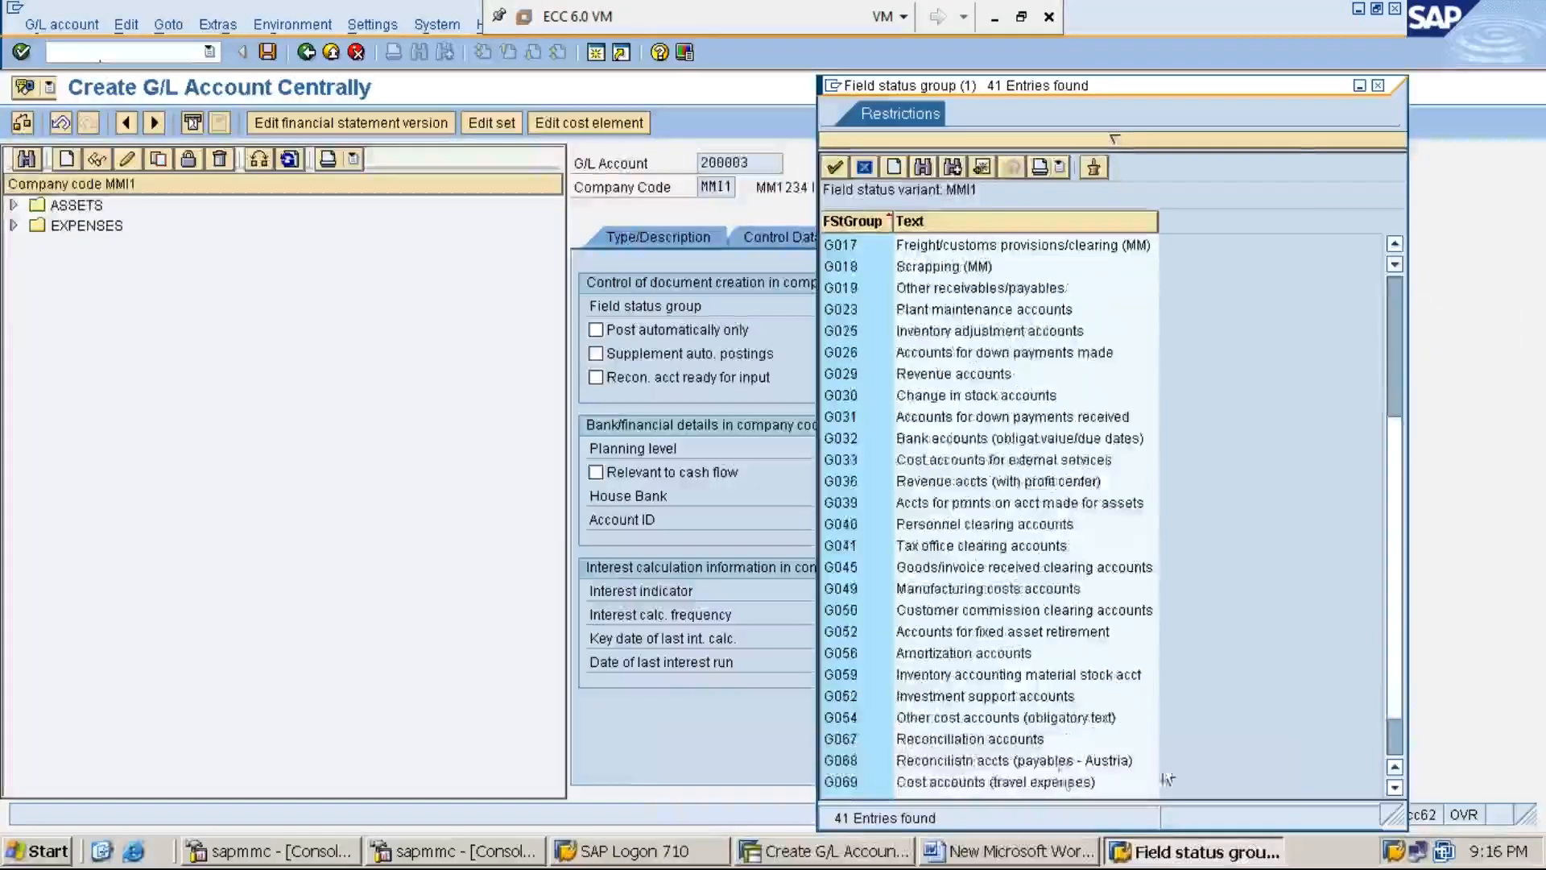
{"action": "left_click", "coordinate": [957, 742]}
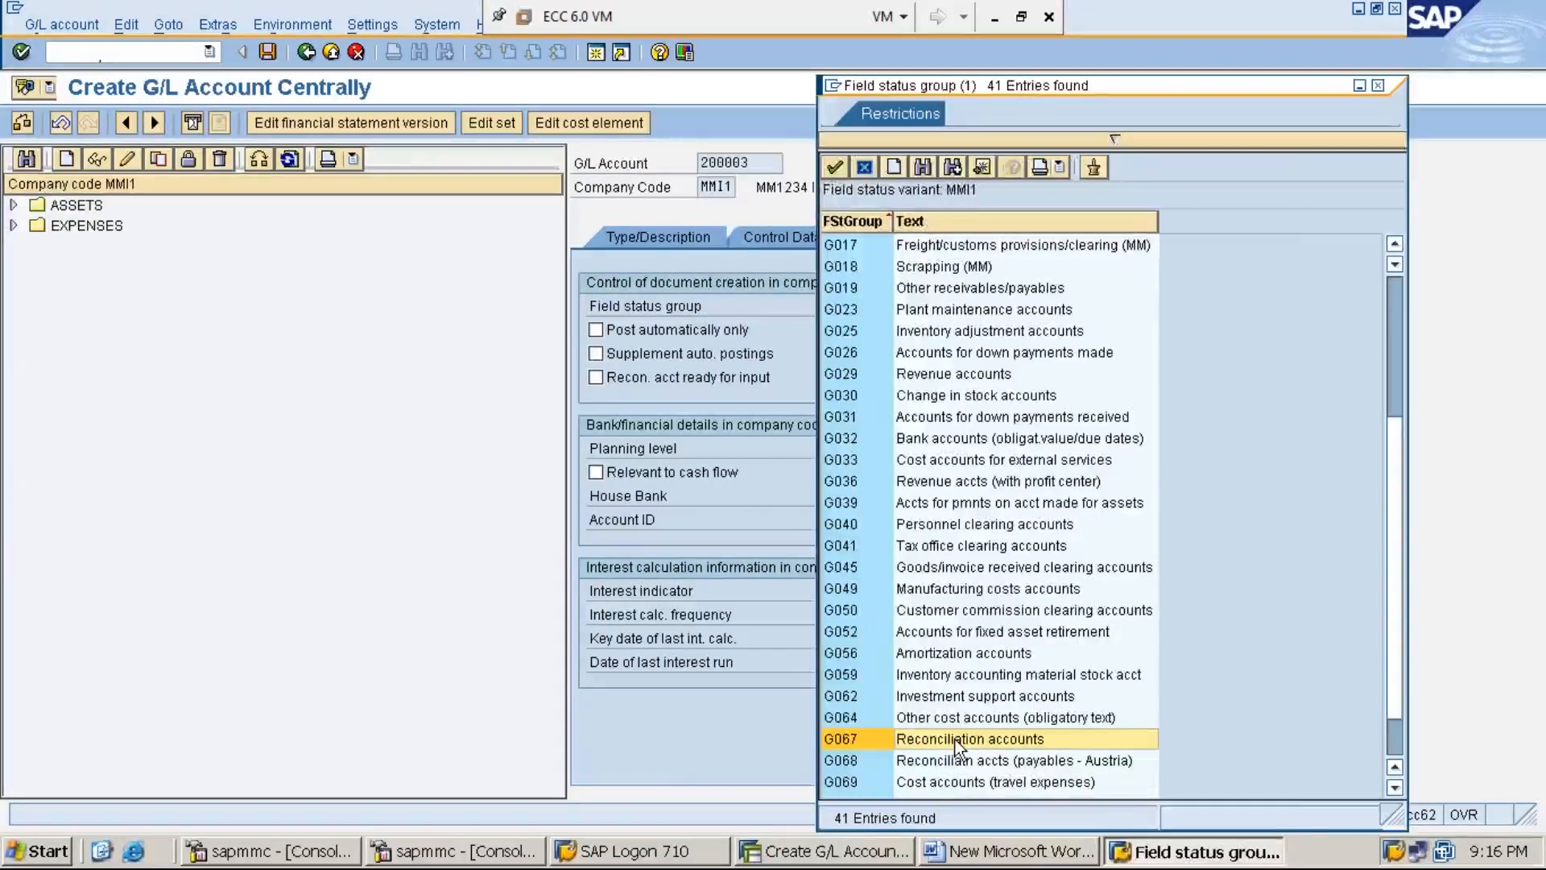
{"action": "double_click", "coordinate": [955, 740]}
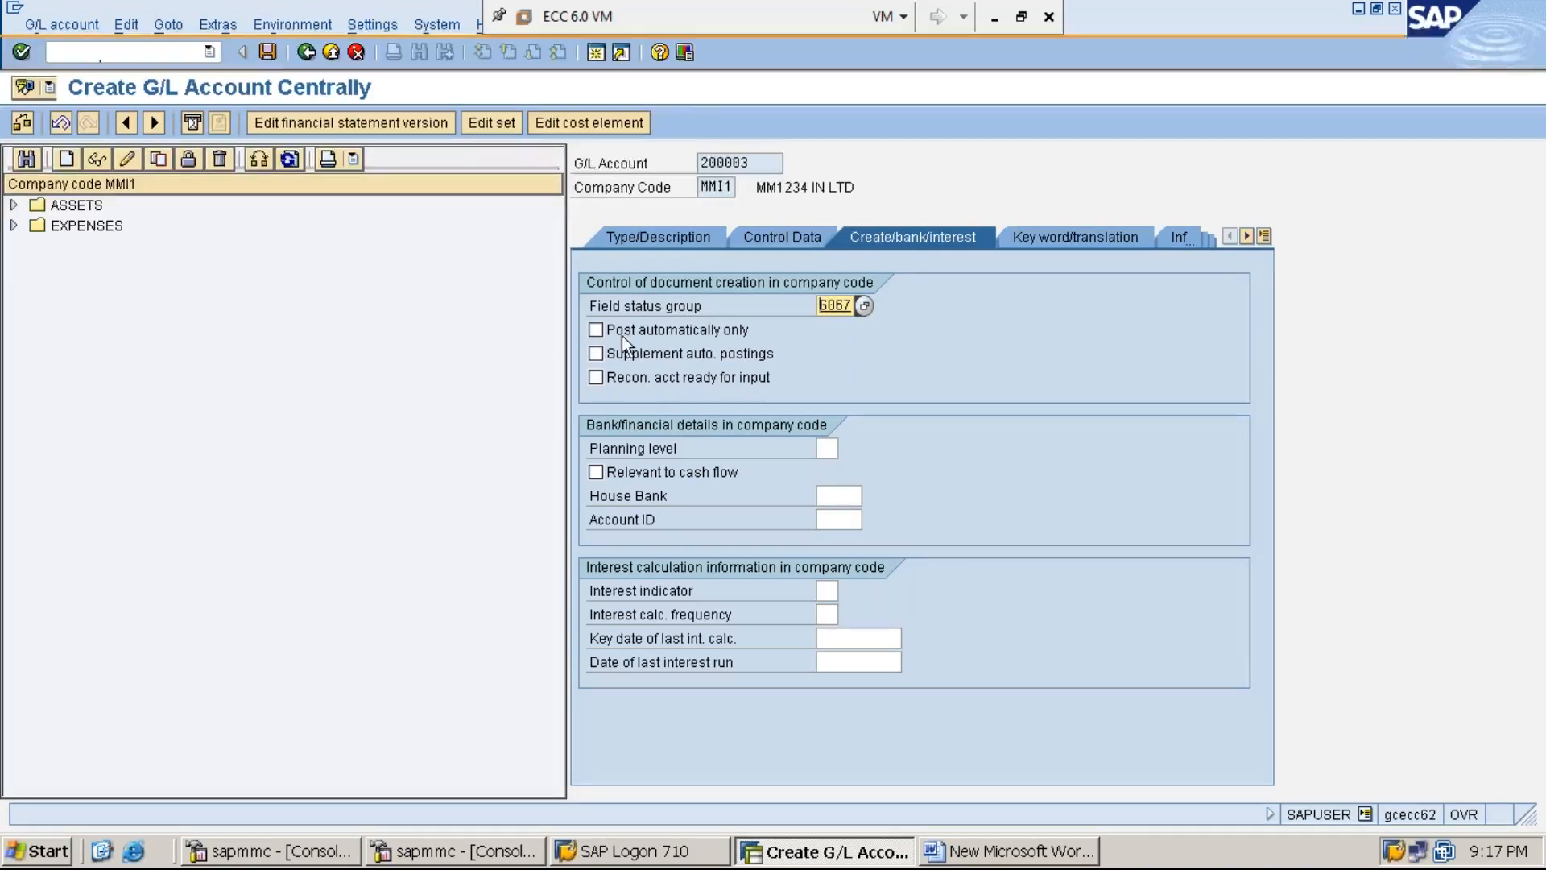
- Save G/L account 200003, then minimize SAP and save the Word notes
{"action": "left_click", "coordinate": [269, 50]}
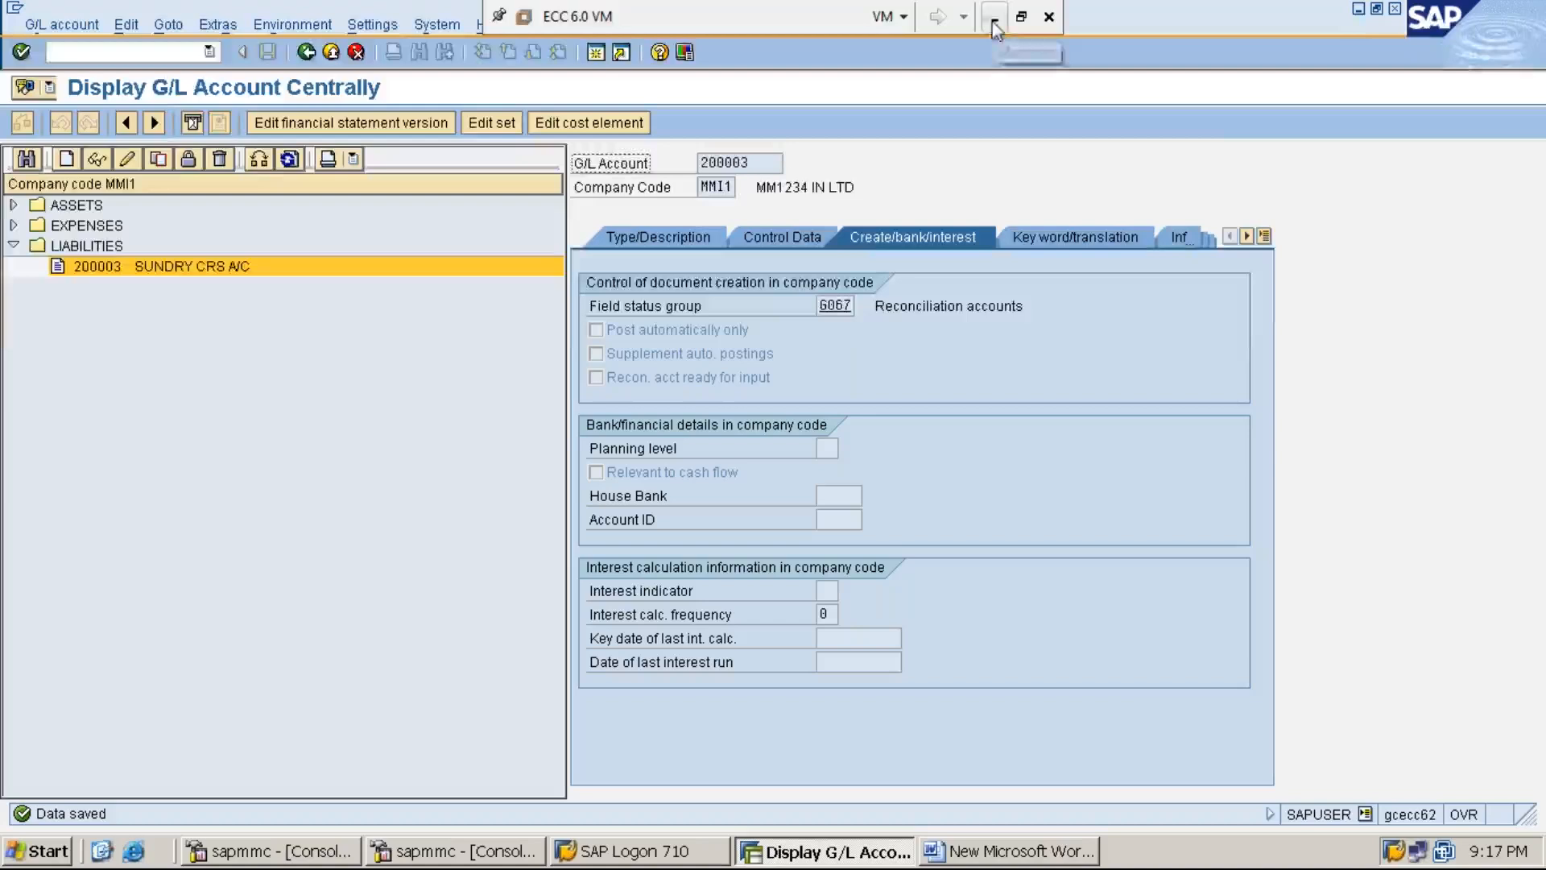
{"action": "left_click", "coordinate": [1359, 12]}
{"action": "key", "text": "ctrl+s"}
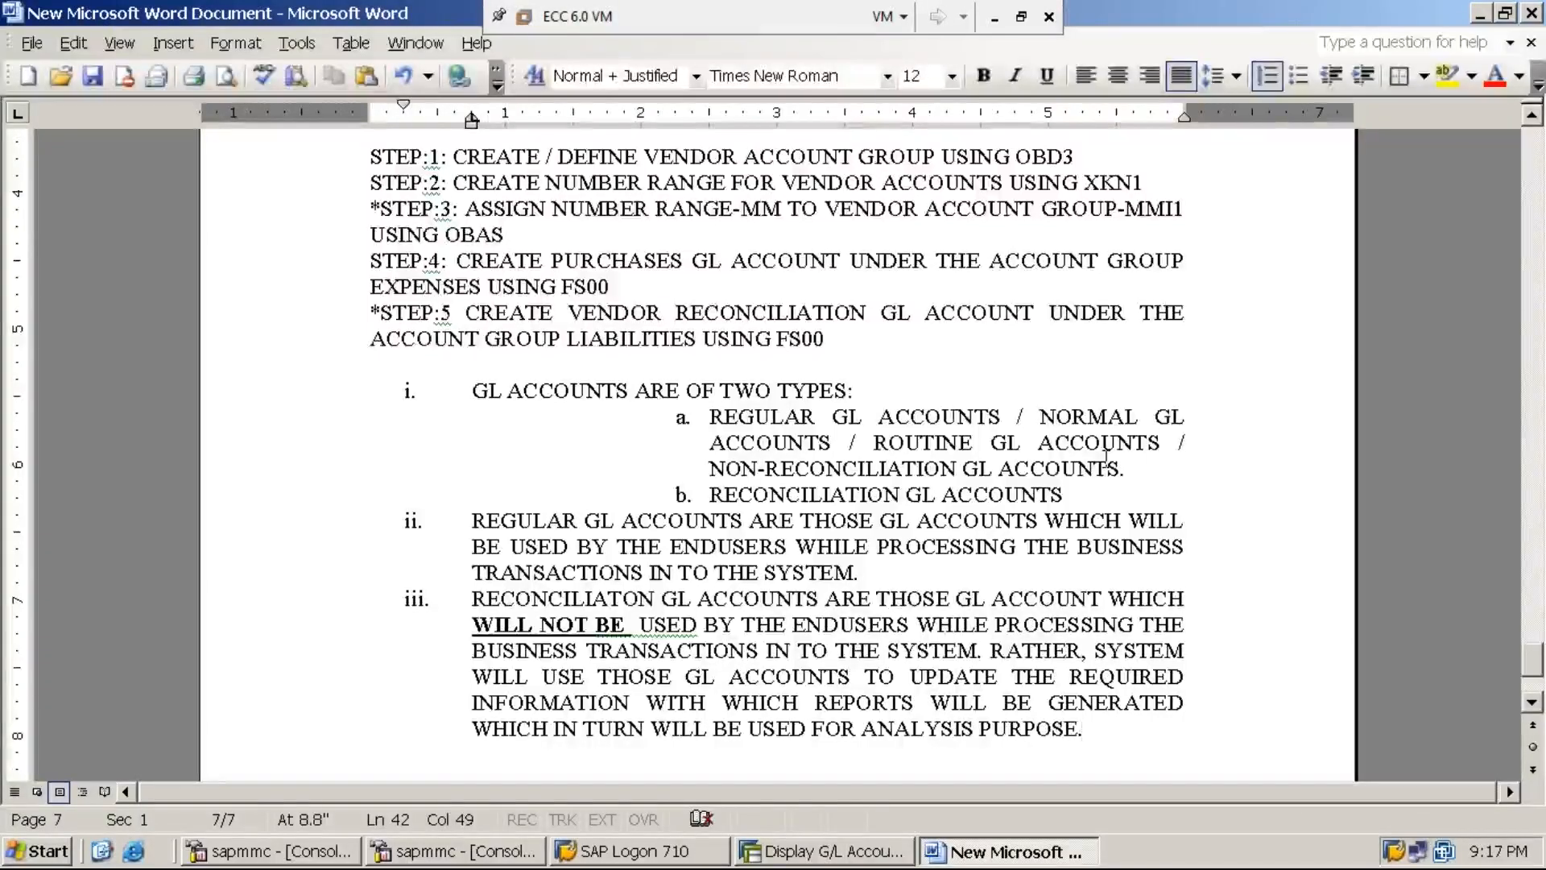
- Add an unnumbered line 'STEP:6: CREATE VENDOR MASTER DATA USING FK01 / XK01' after a blank line
{"action": "key", "text": "Return"}
{"action": "key", "text": "BackSpace"}
{"action": "key", "text": "BackSpace"}
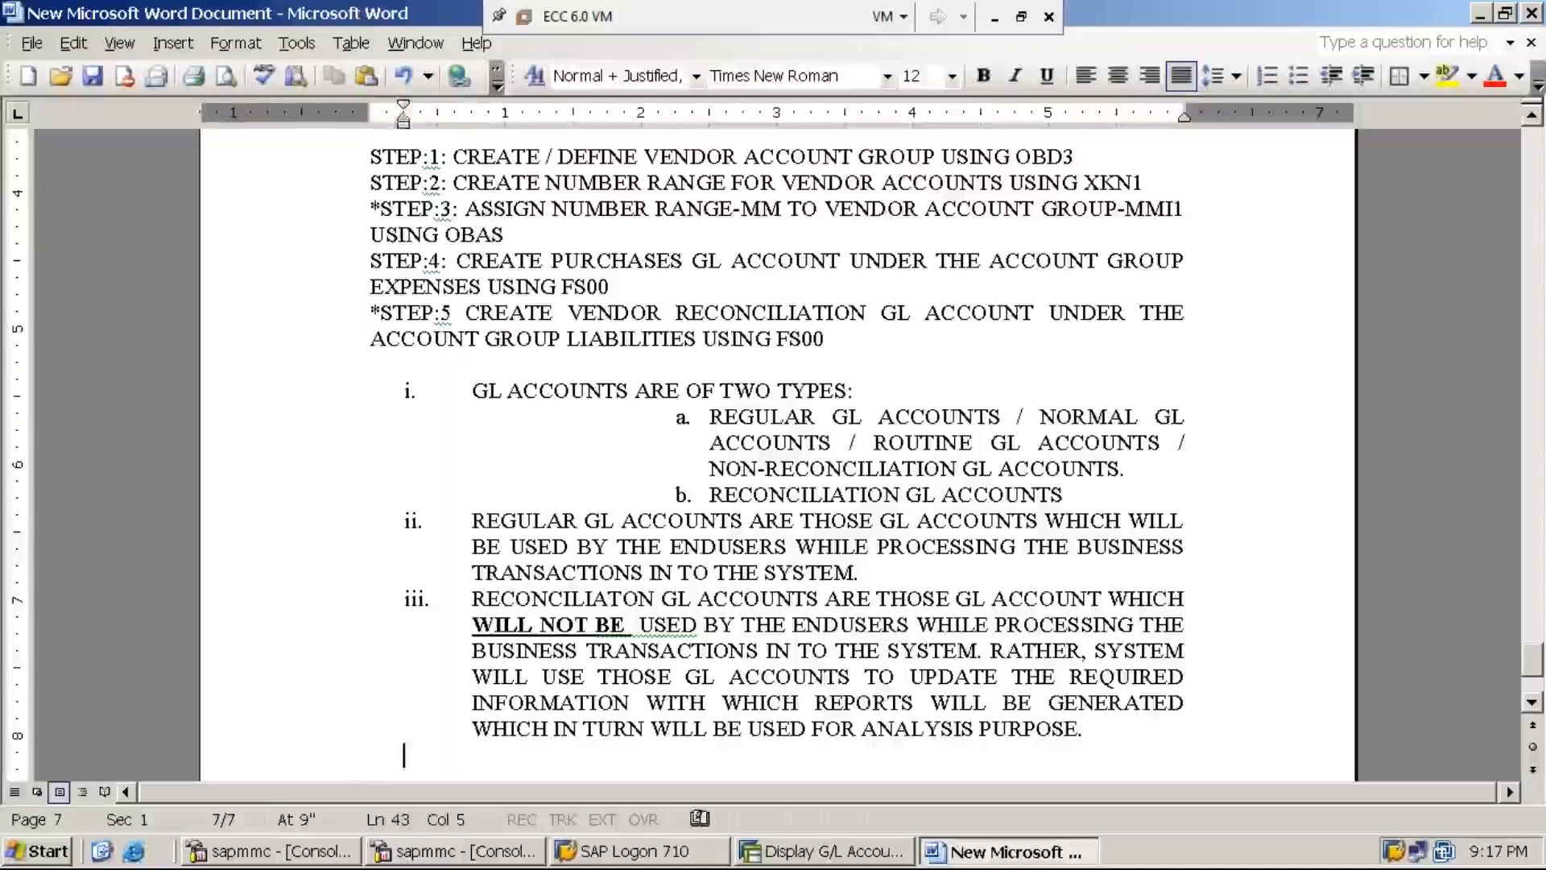
{"action": "type", "text": "STEP"}
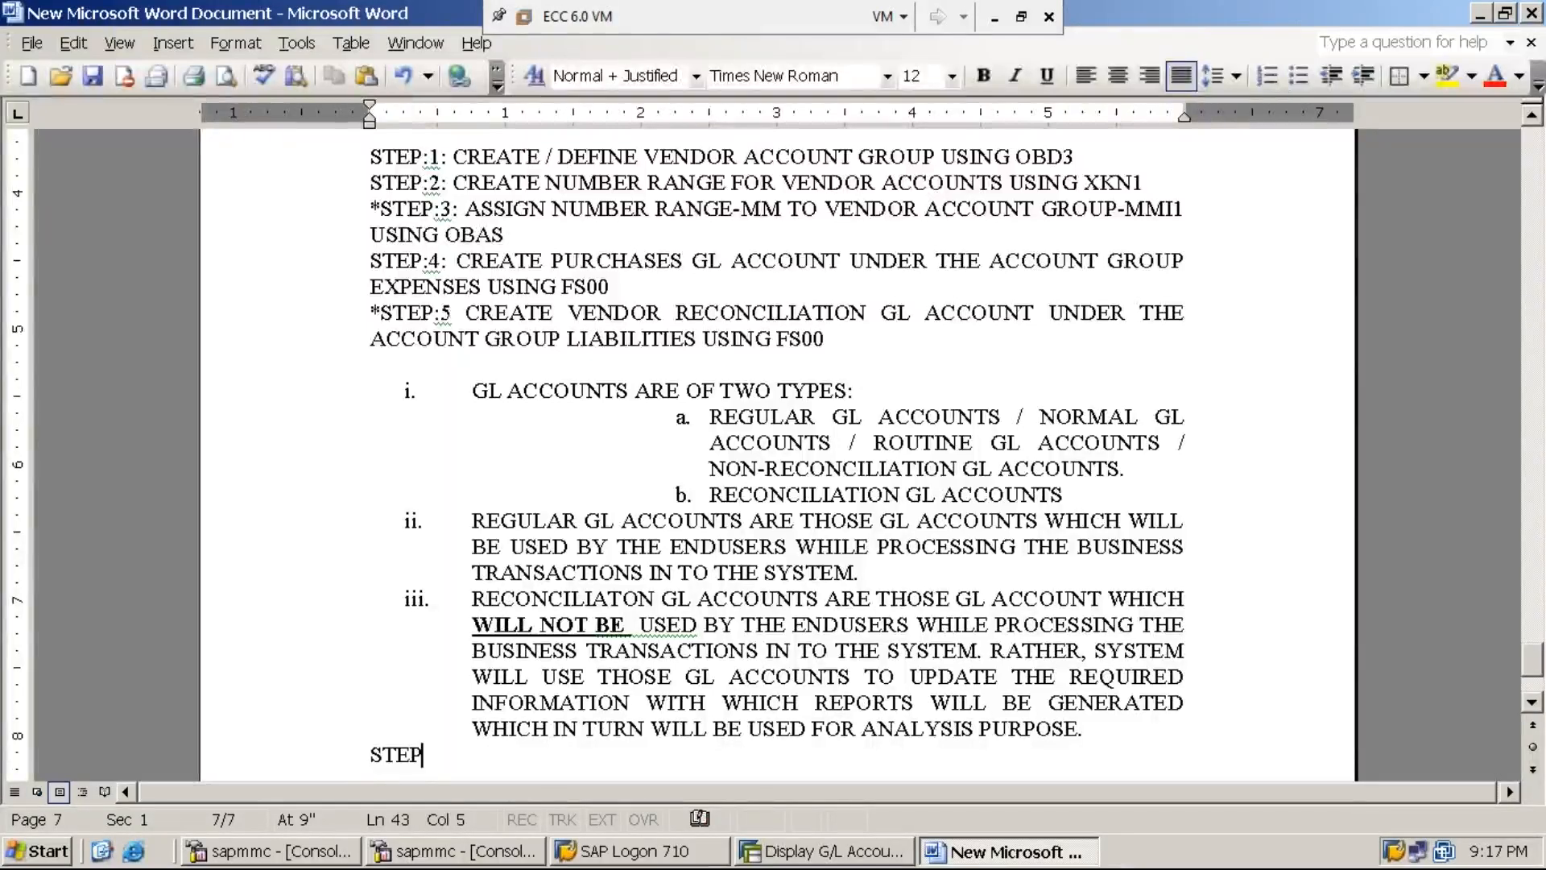
{"action": "type", "text": ":6: CREATE"}
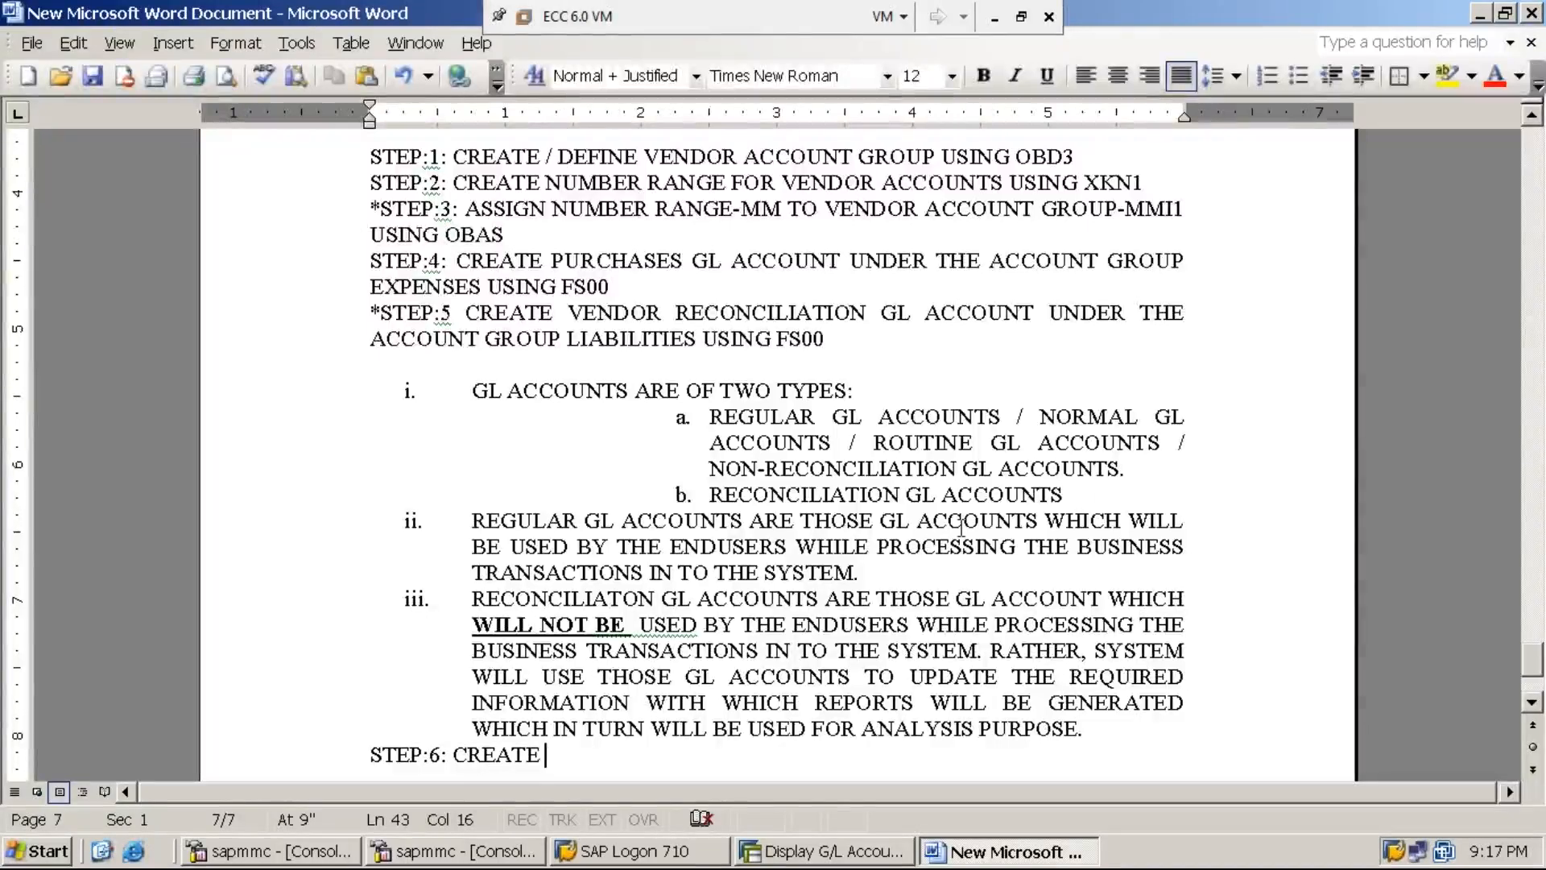
{"action": "key", "text": "Home"}
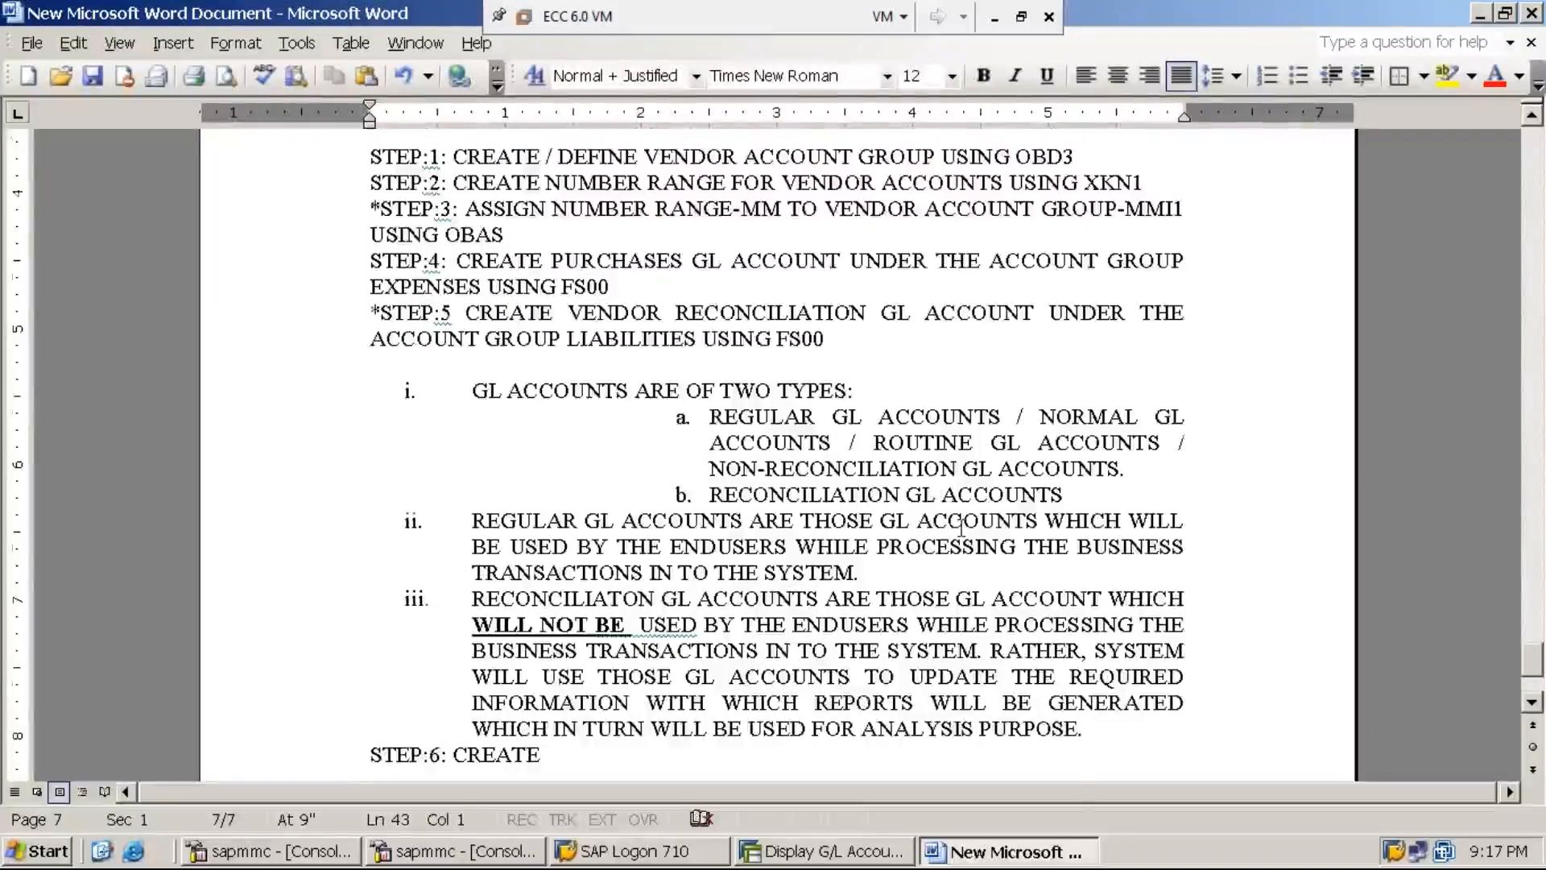
{"action": "key", "text": "Return"}
{"action": "key", "text": "End"}
{"action": "type", "text": "VENDOR "}
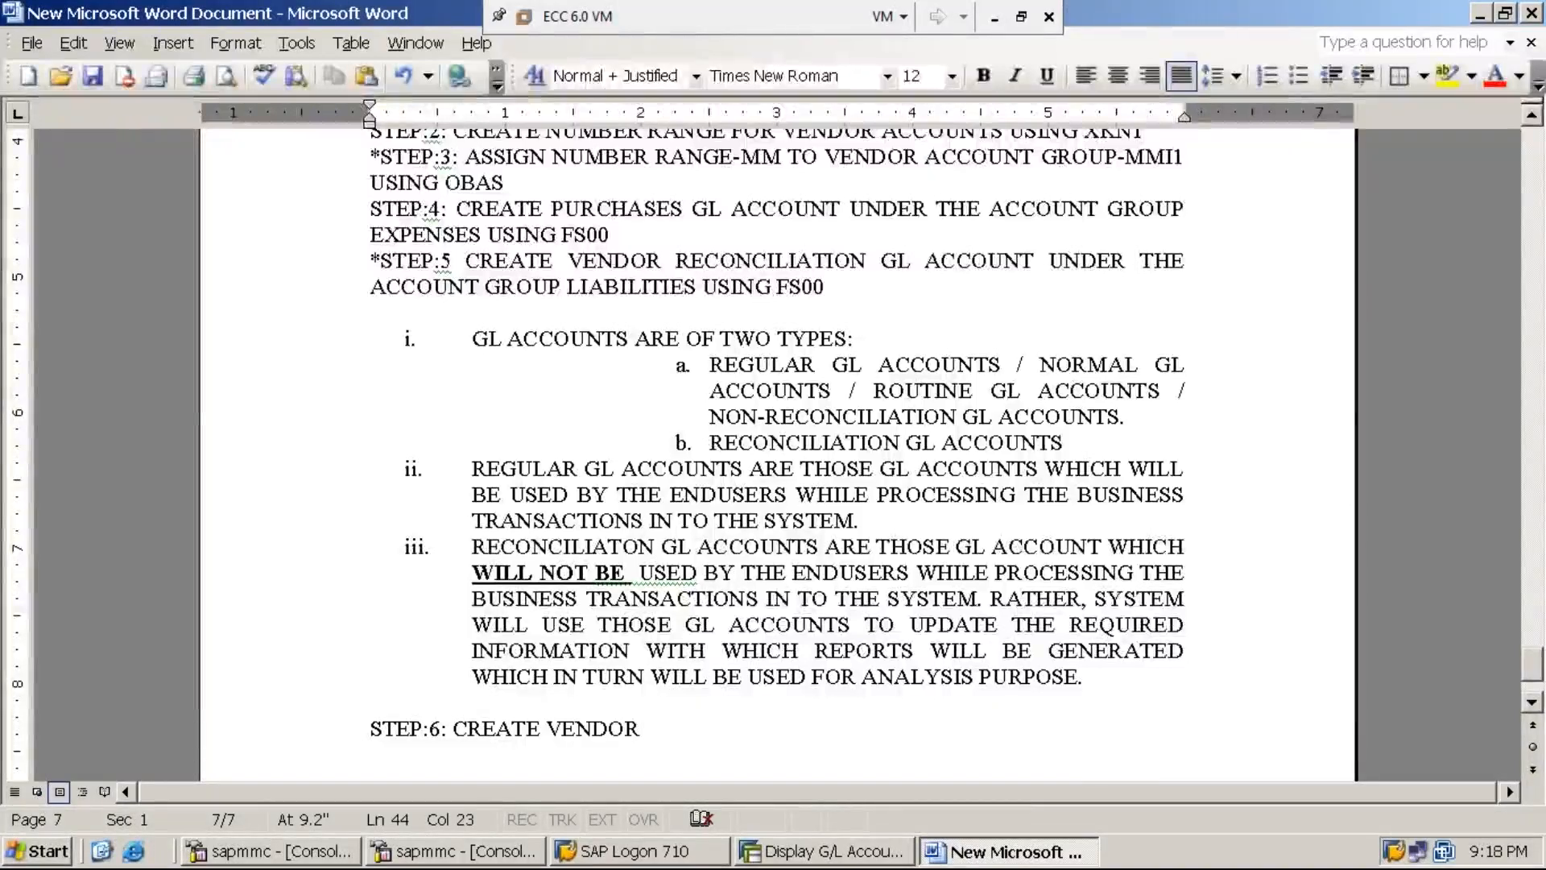
{"action": "type", "text": "MASTER DATA"}
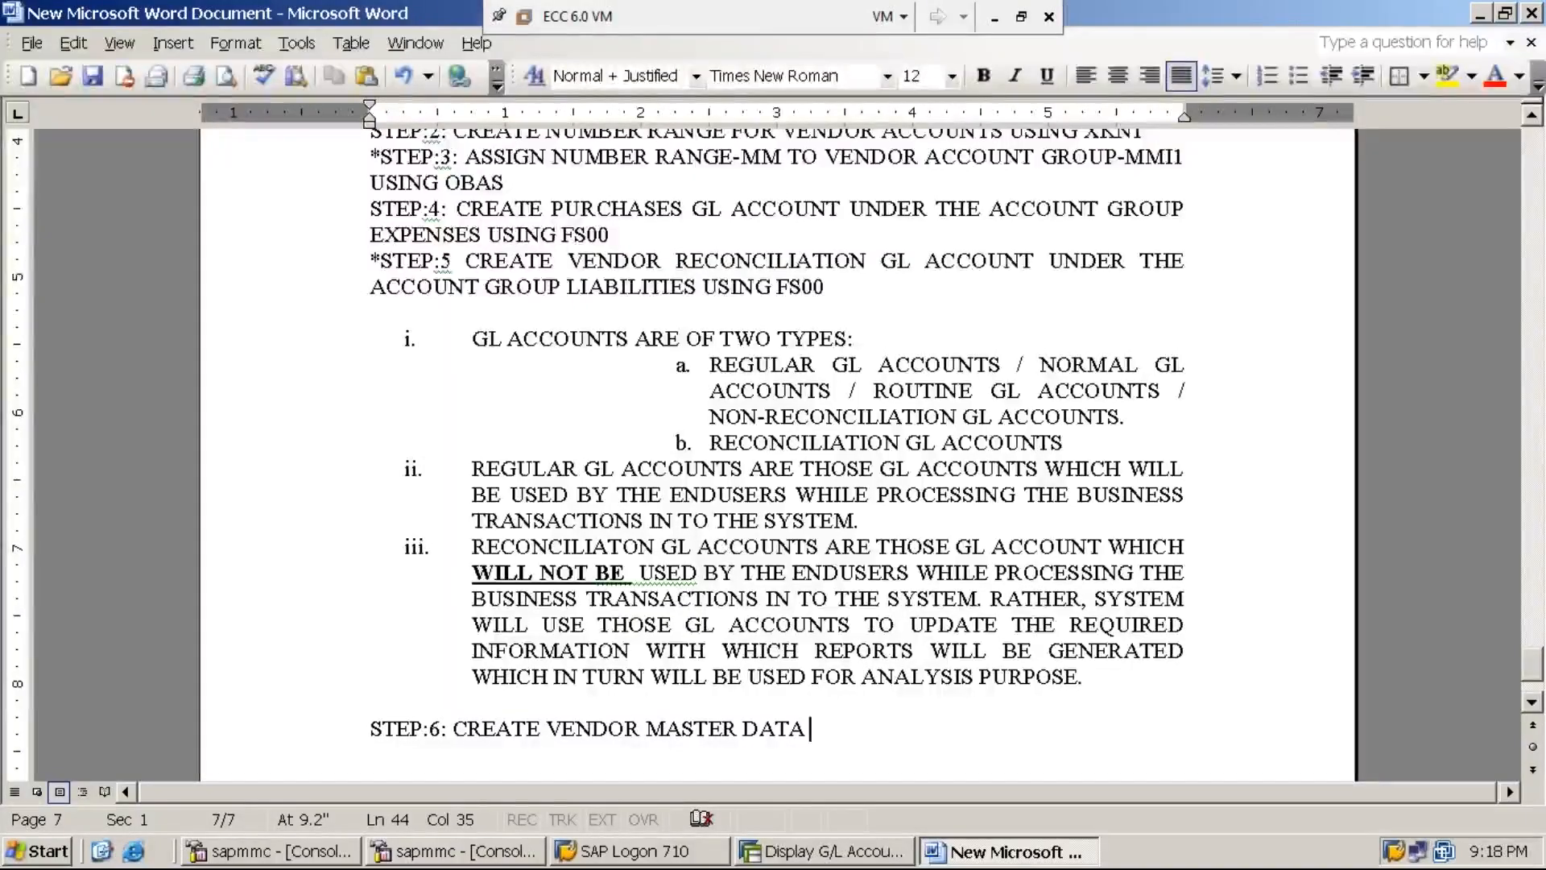
{"action": "type", "text": "USING "}
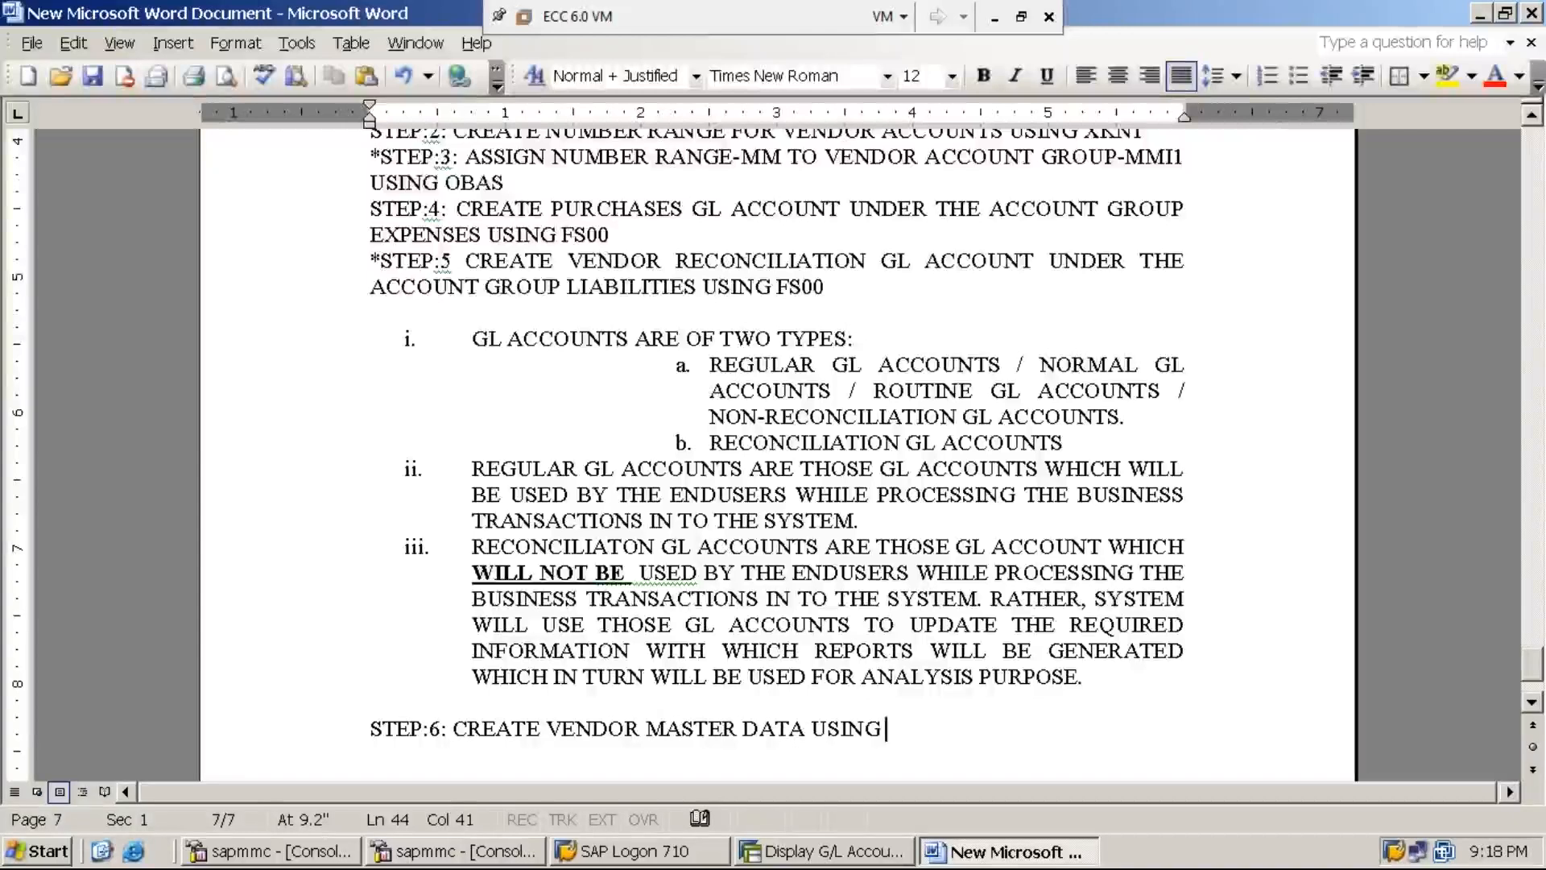
{"action": "type", "text": "FK01"}
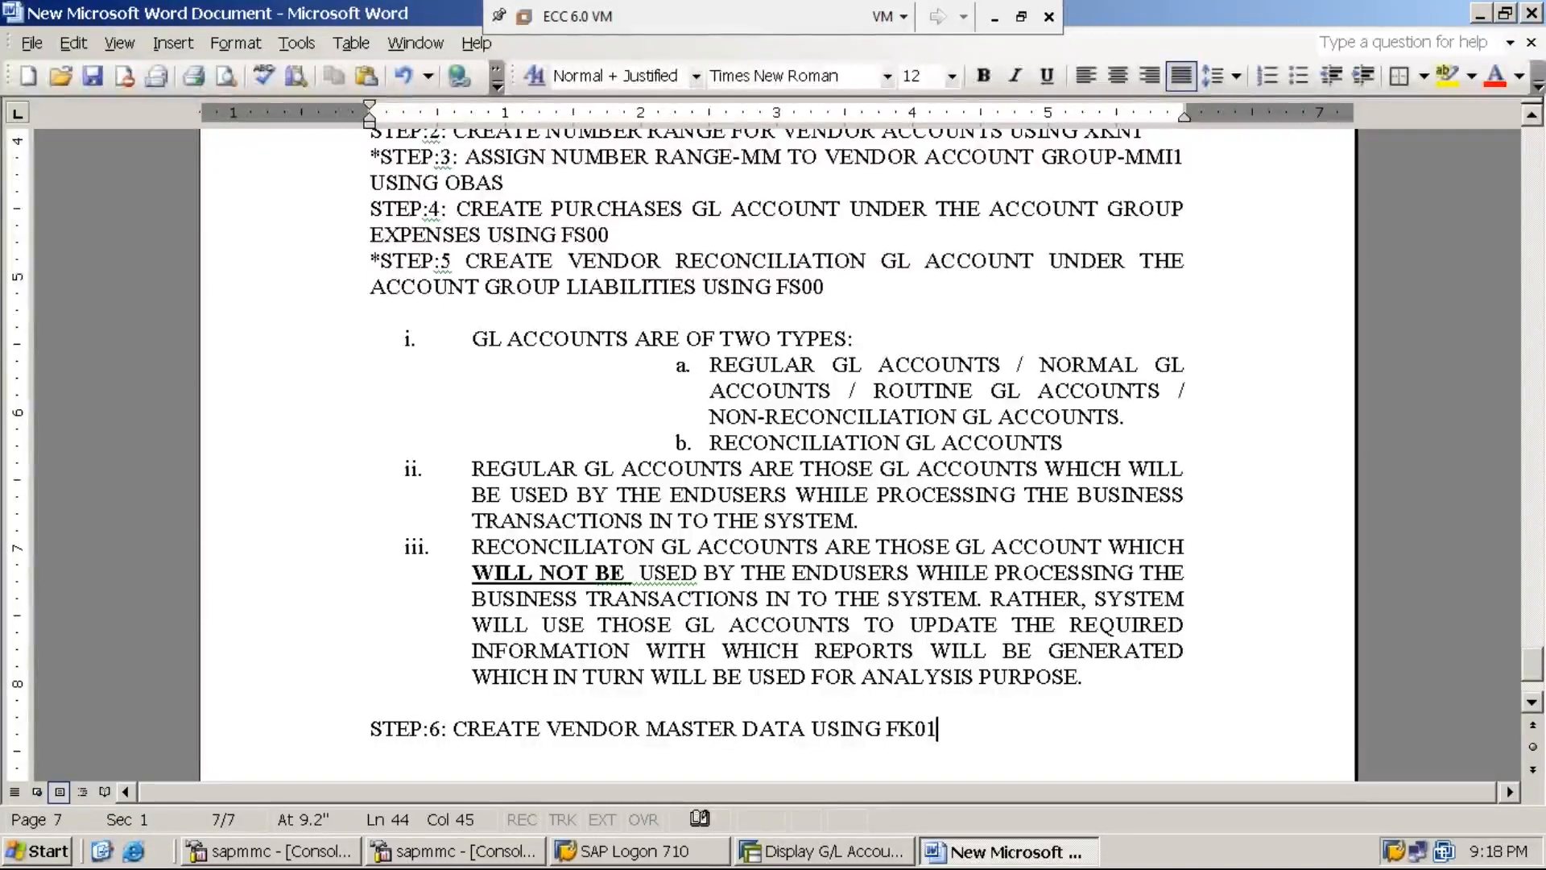
{"action": "type", "text": " /"}
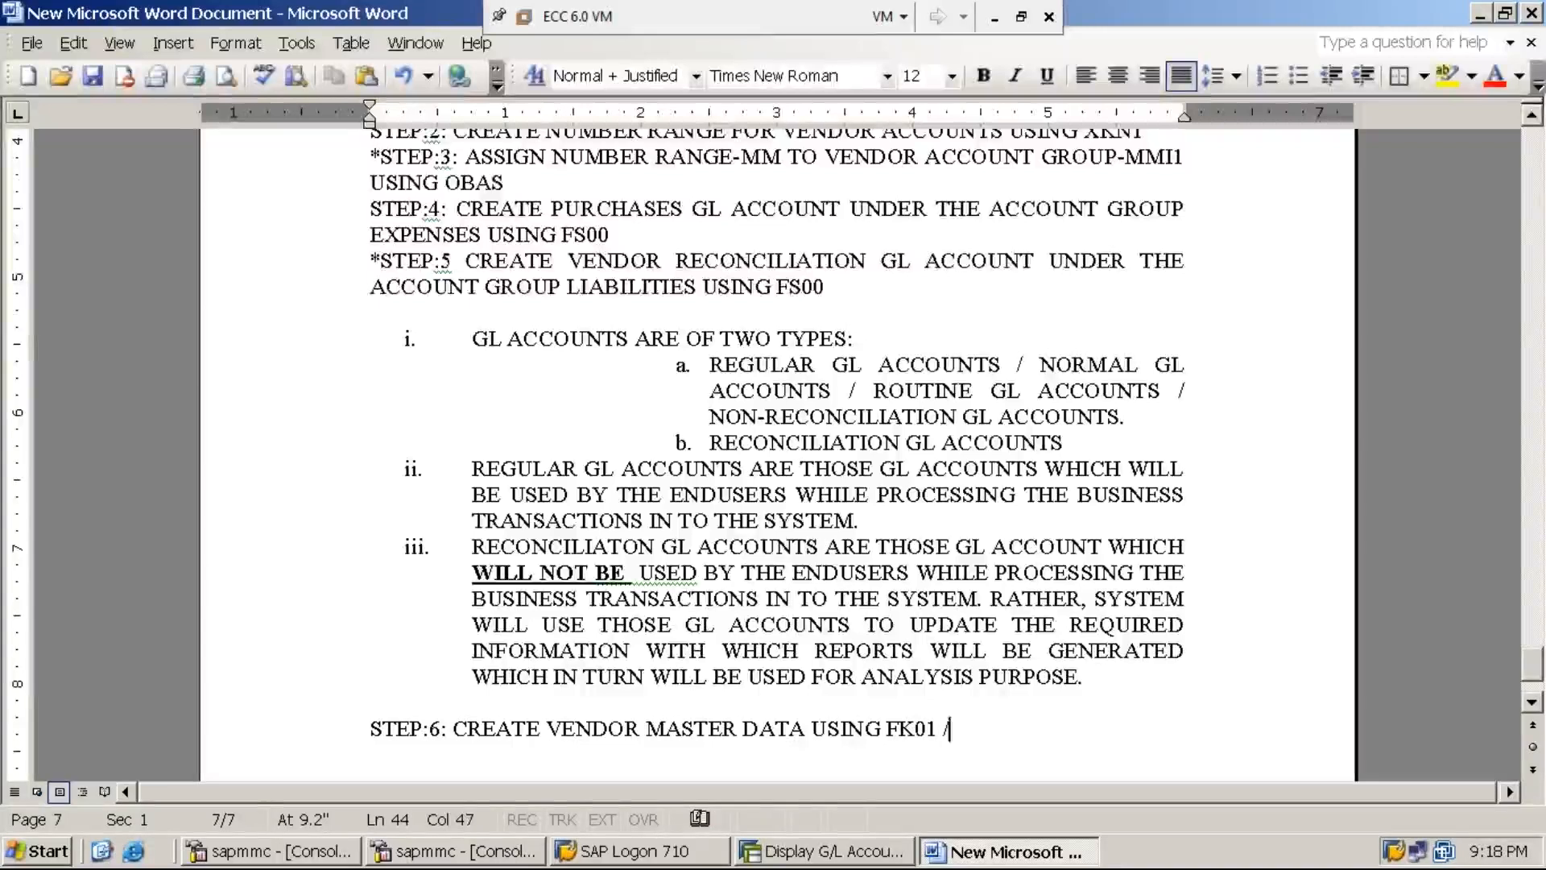
{"action": "type", "text": " XK01"}
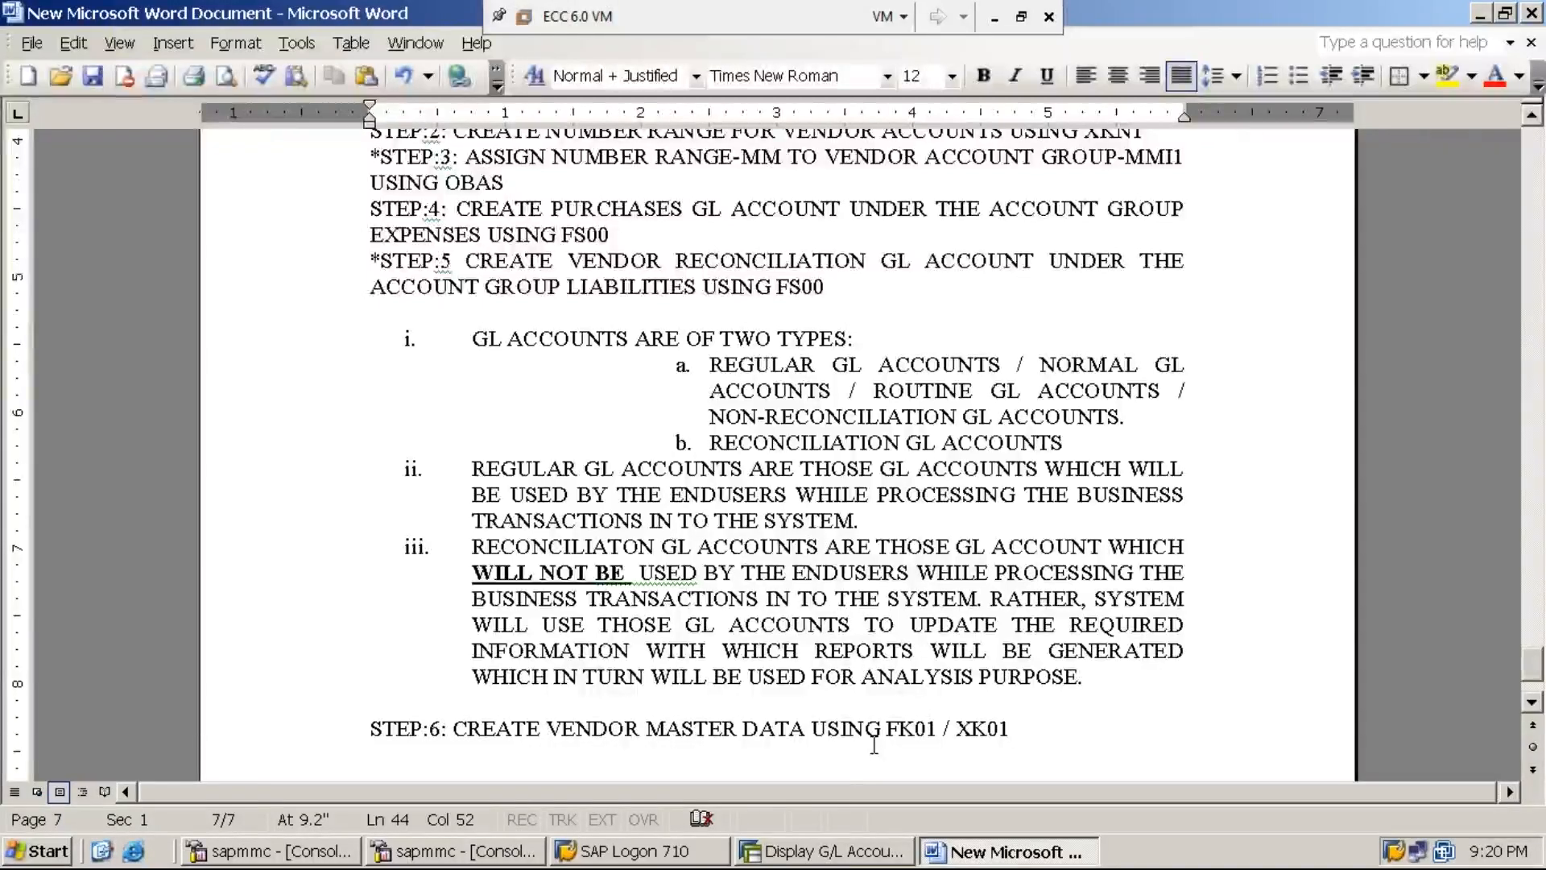
- Return to SAP Easy Access and expand Accounting > Financial Accounting
{"action": "left_click", "coordinate": [851, 859]}
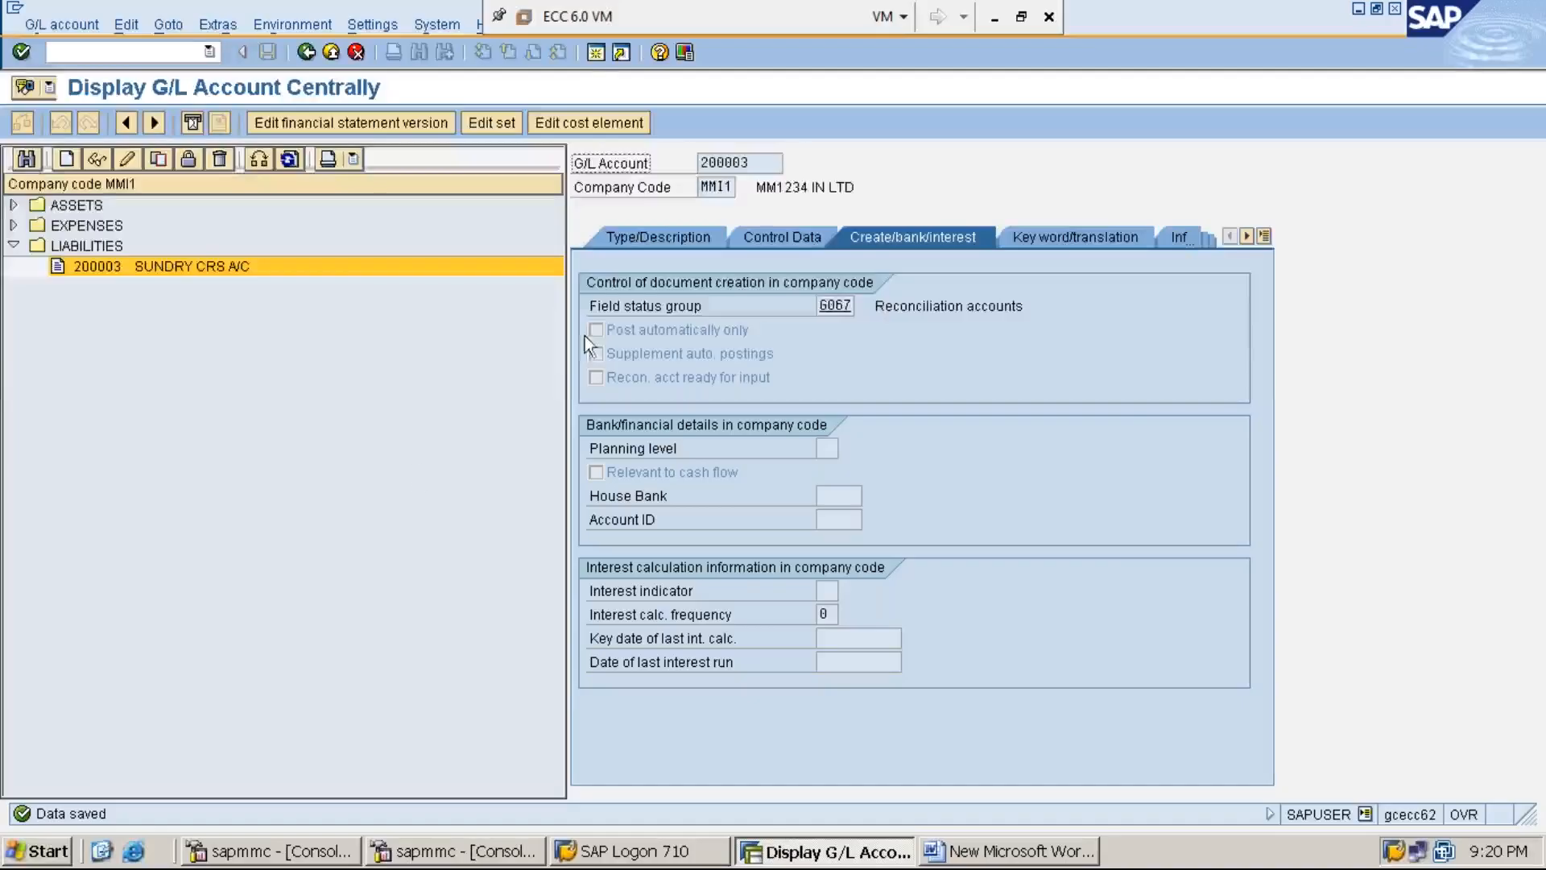
{"action": "left_click", "coordinate": [596, 59]}
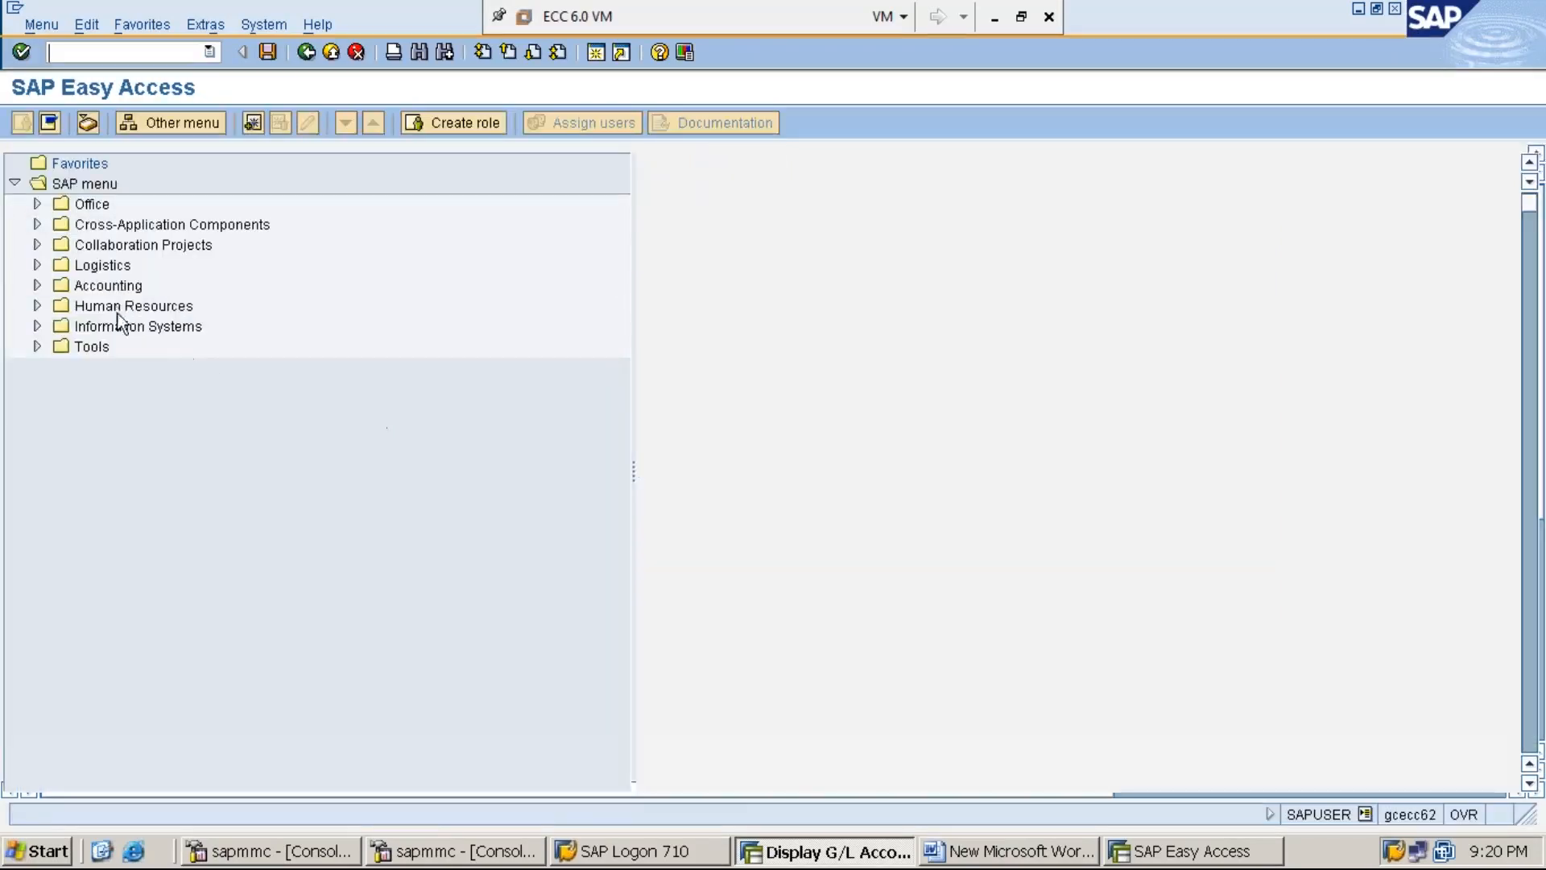
{"action": "double_click", "coordinate": [126, 290]}
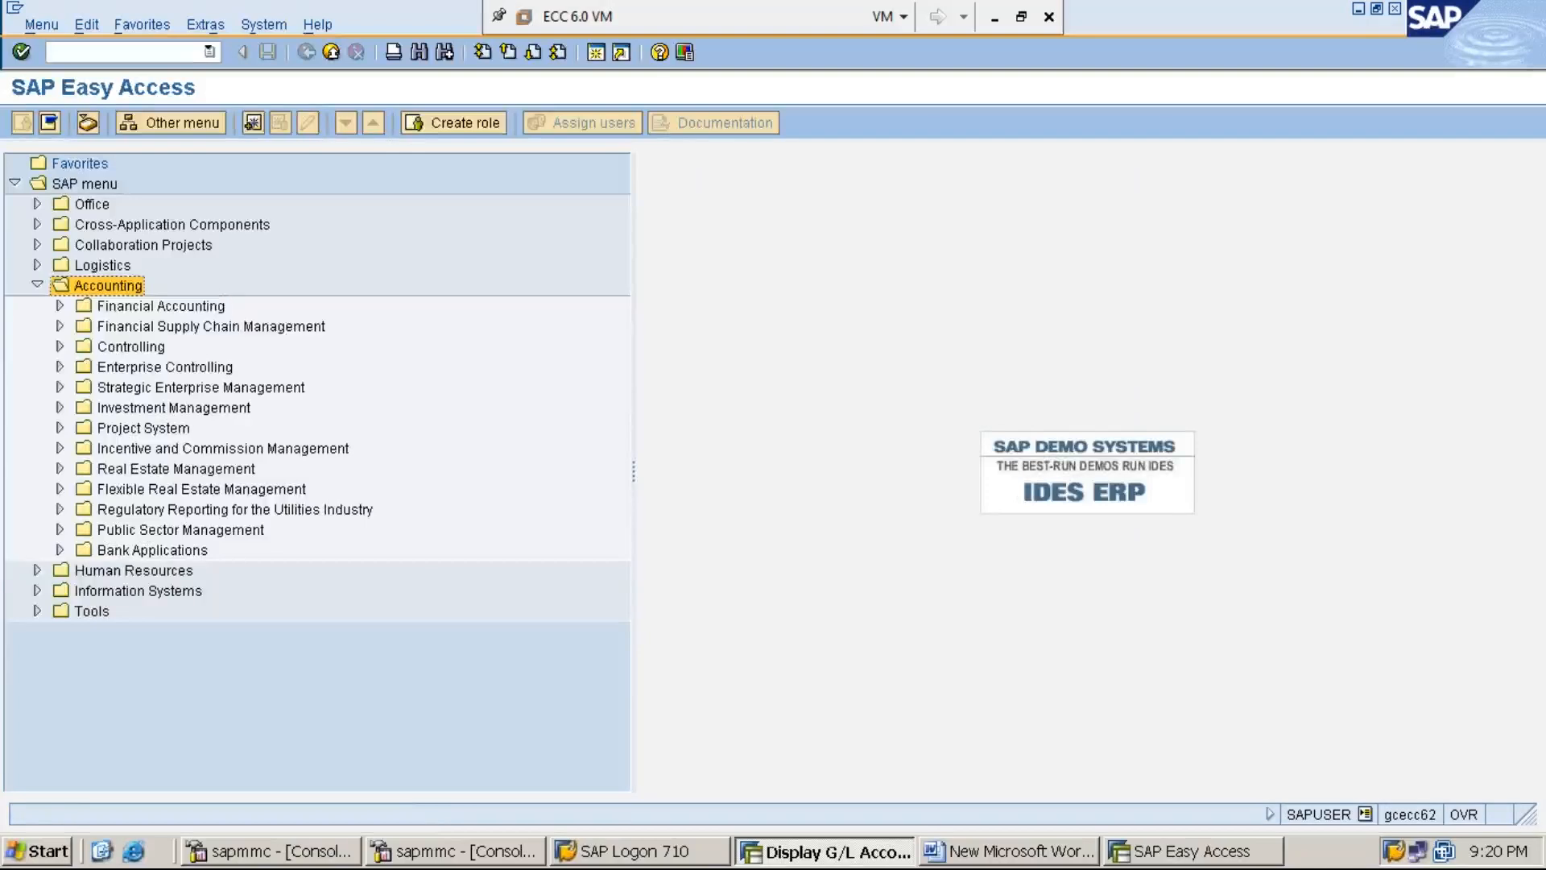
{"action": "double_click", "coordinate": [160, 307]}
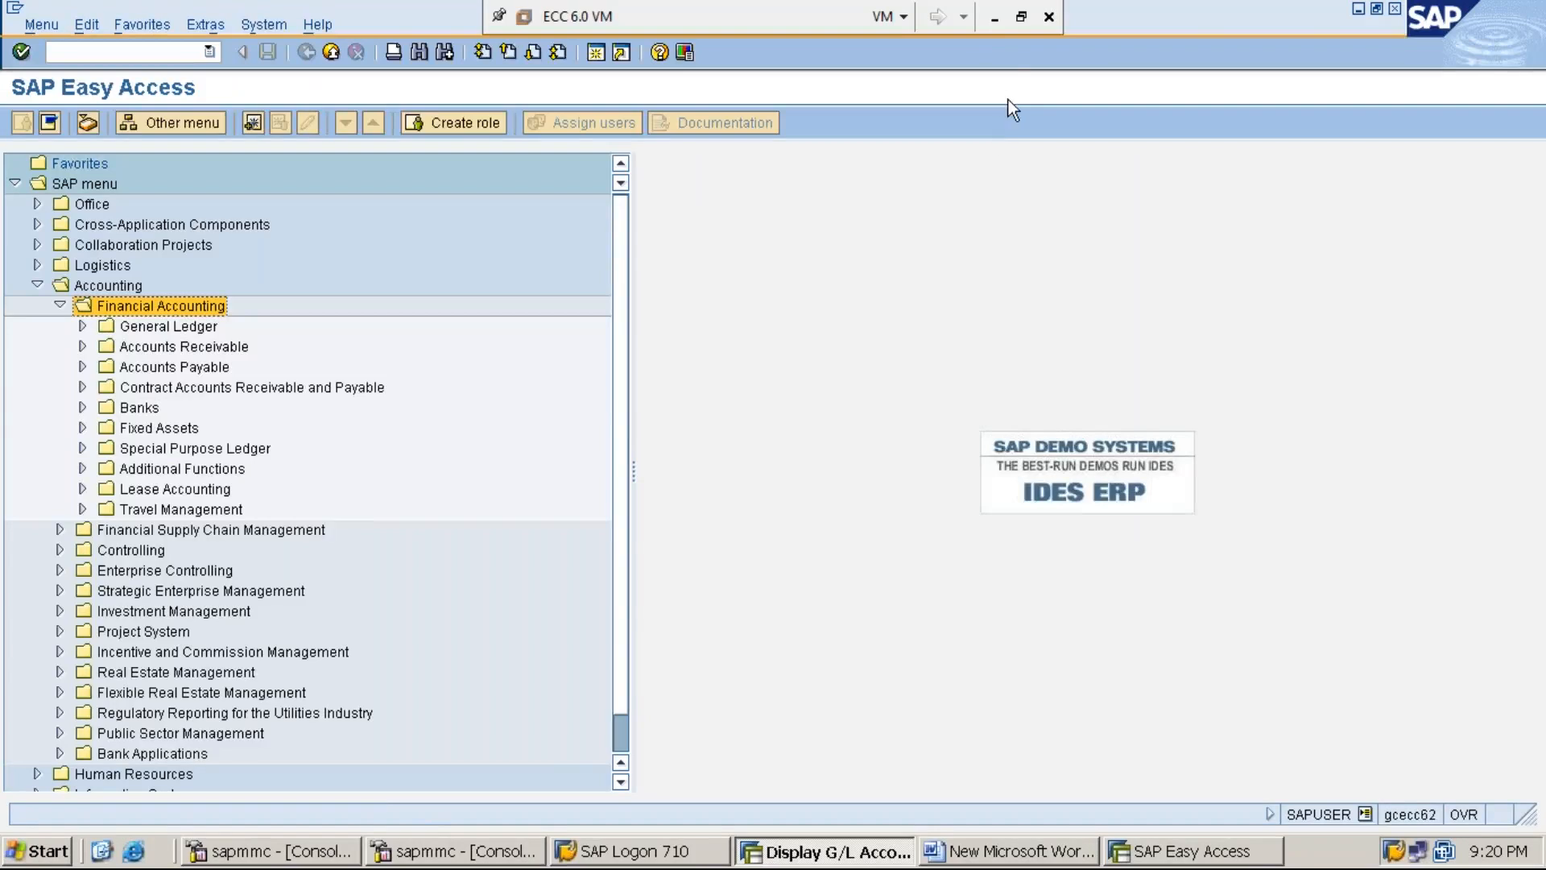
- Expand Accounts Payable > Master Records, highlight FK01 - Create, and switch to the Word notes
{"action": "left_click", "coordinate": [996, 18]}
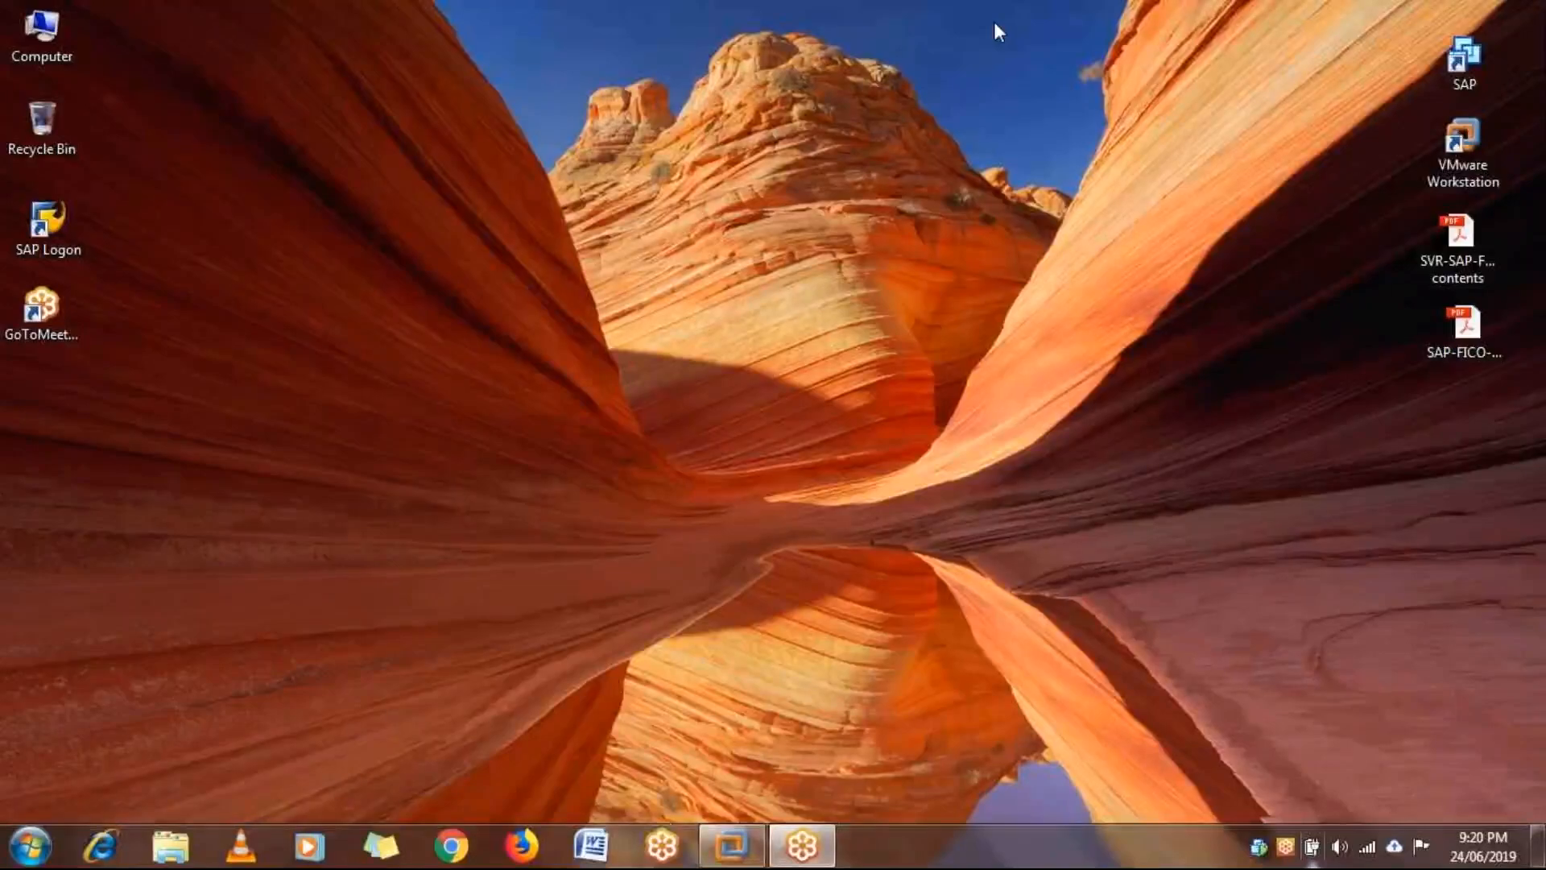
{"action": "mouse_move", "coordinate": [747, 857]}
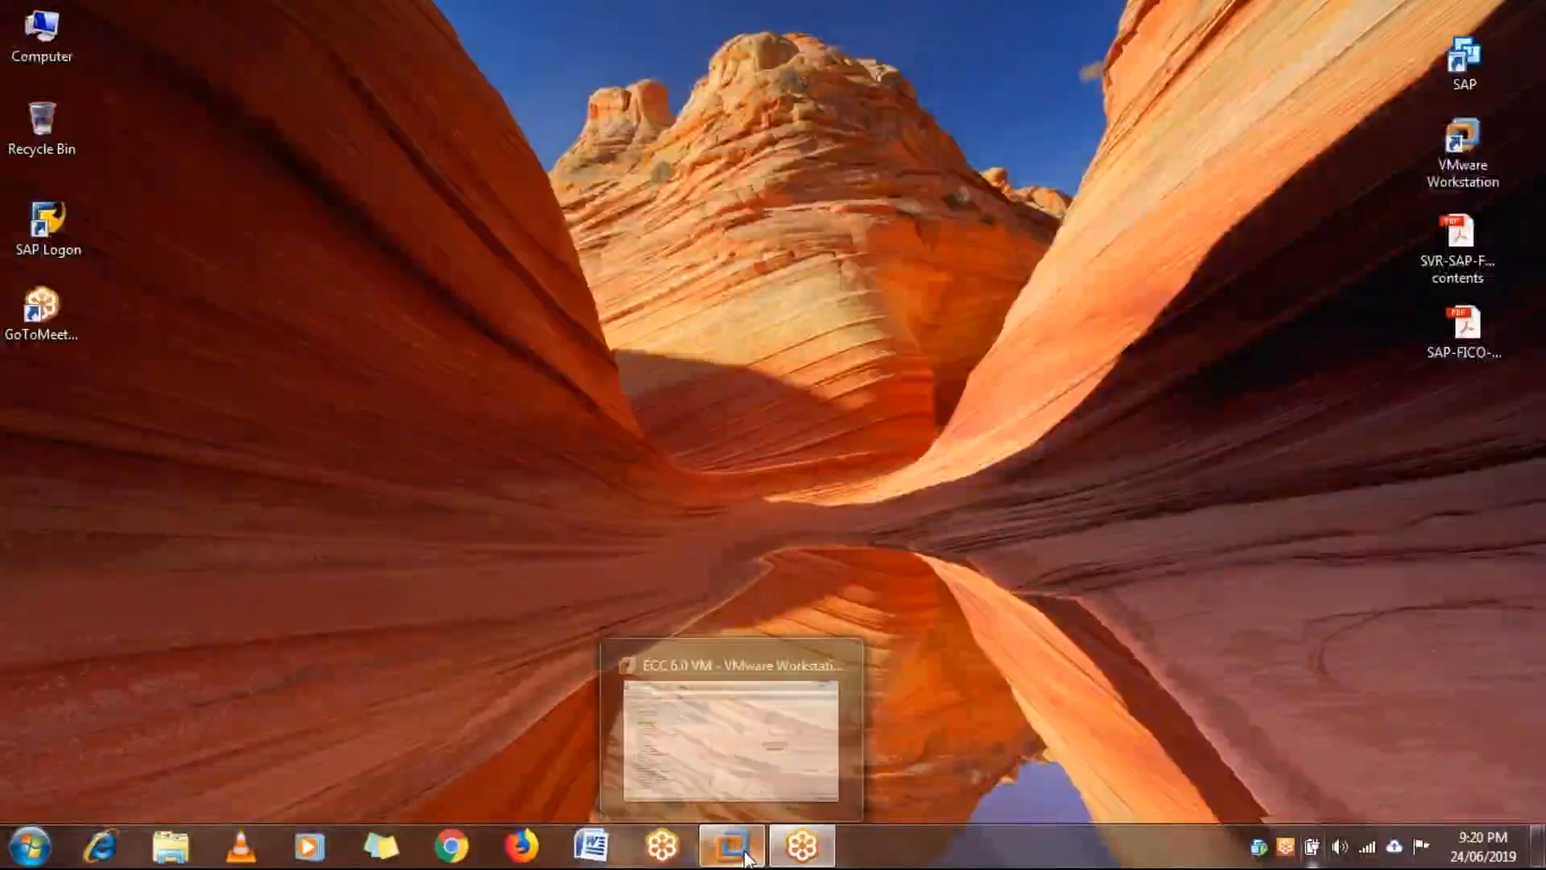
{"action": "left_click", "coordinate": [808, 737]}
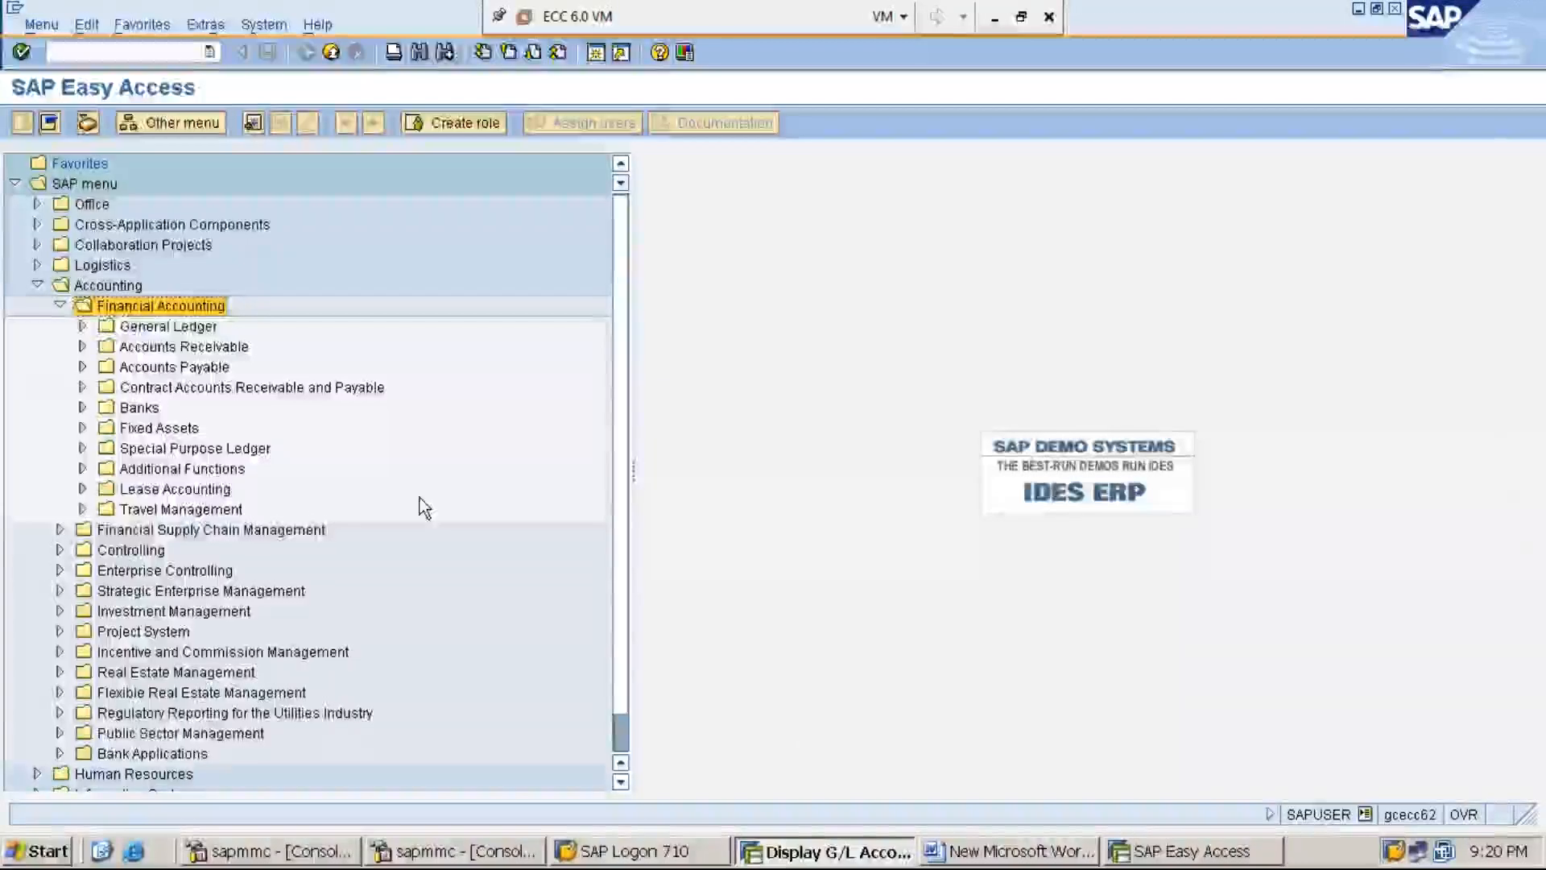
{"action": "key", "text": "Down"}
{"action": "key", "text": "Down"}
{"action": "key", "text": "Down"}
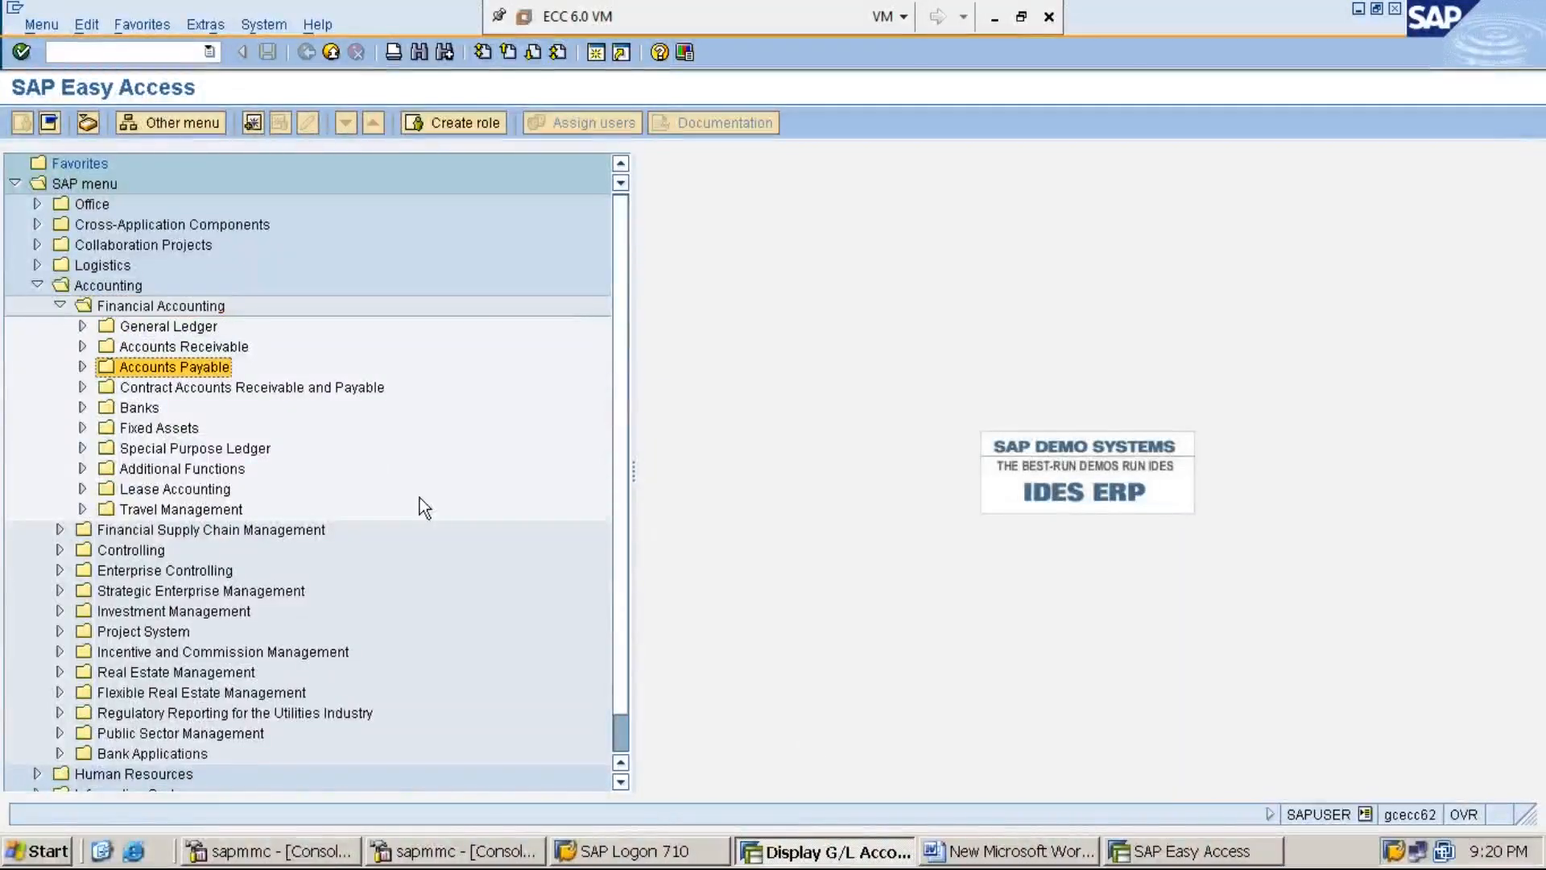
{"action": "key", "text": "Right"}
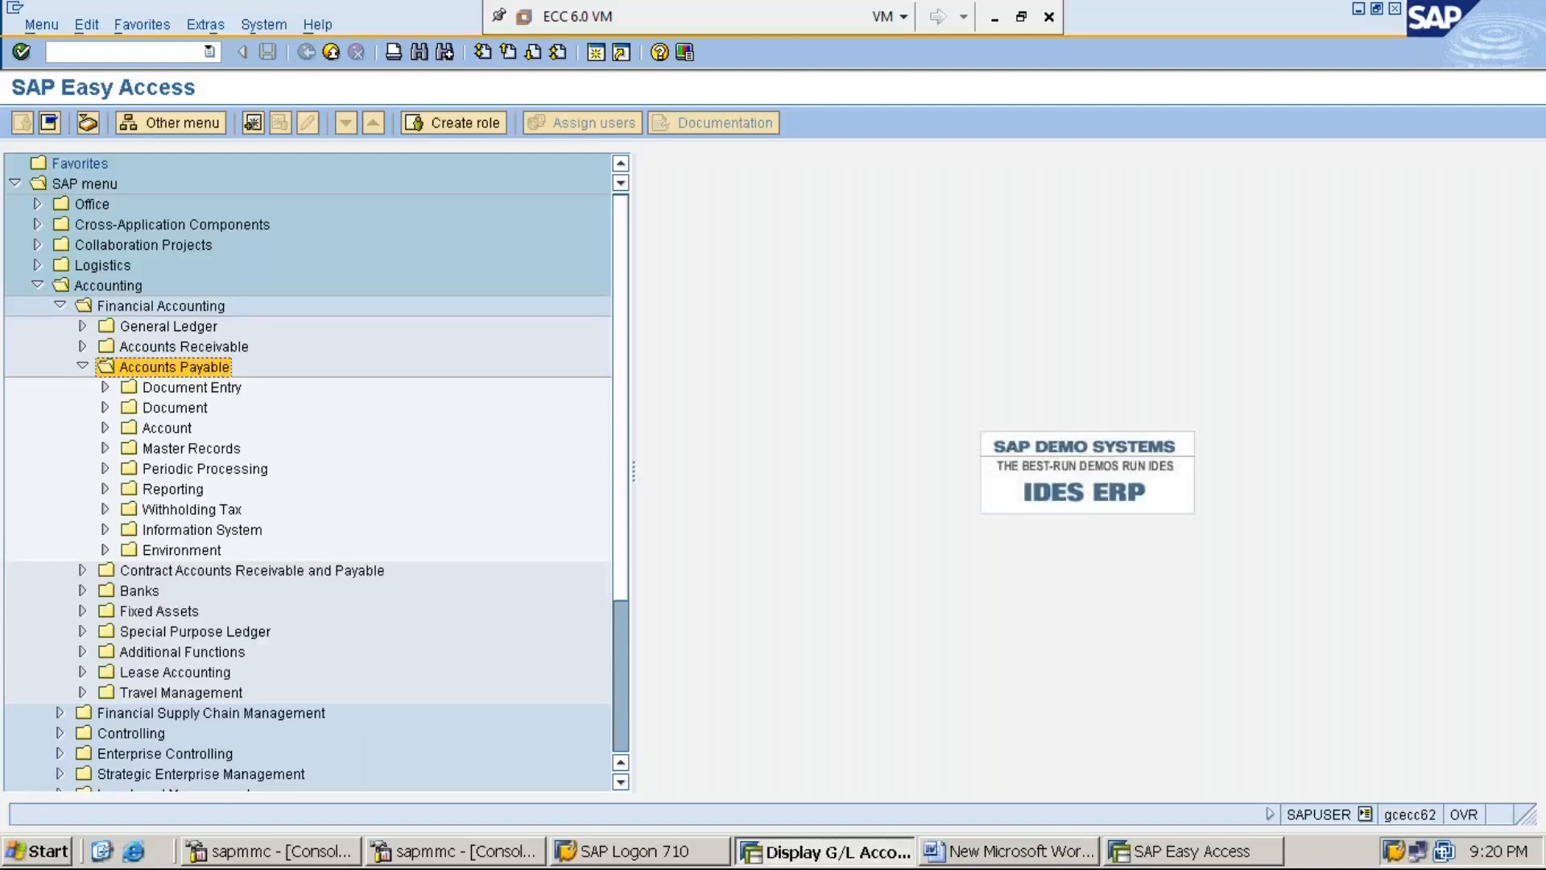
{"action": "key", "text": "Down"}
{"action": "key", "text": "Down"}
{"action": "key", "text": "Down"}
{"action": "key", "text": "Down"}
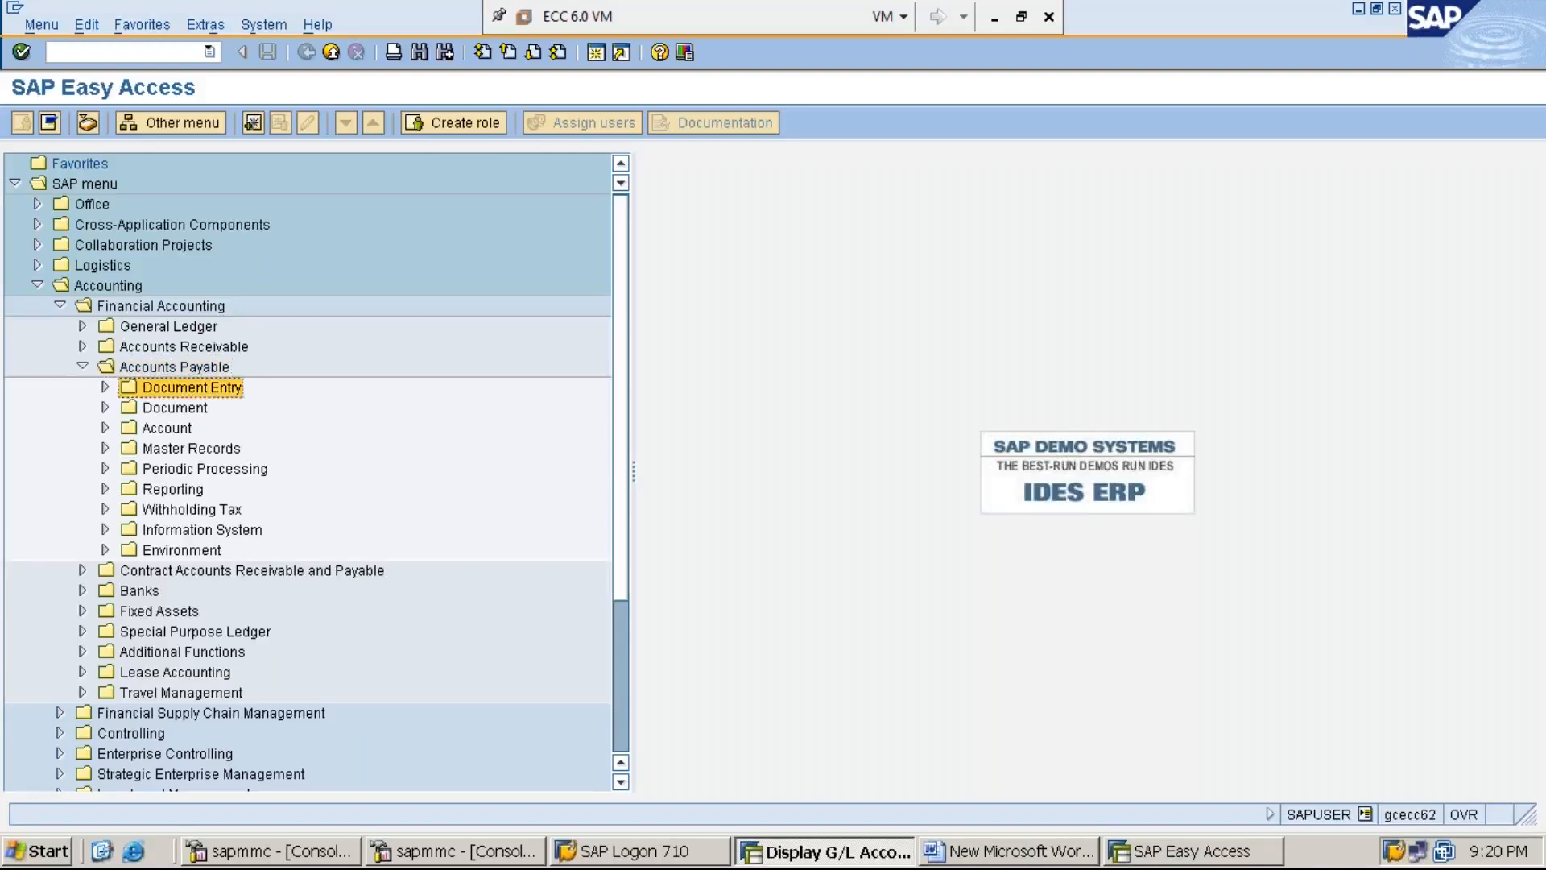
{"action": "key", "text": "Right"}
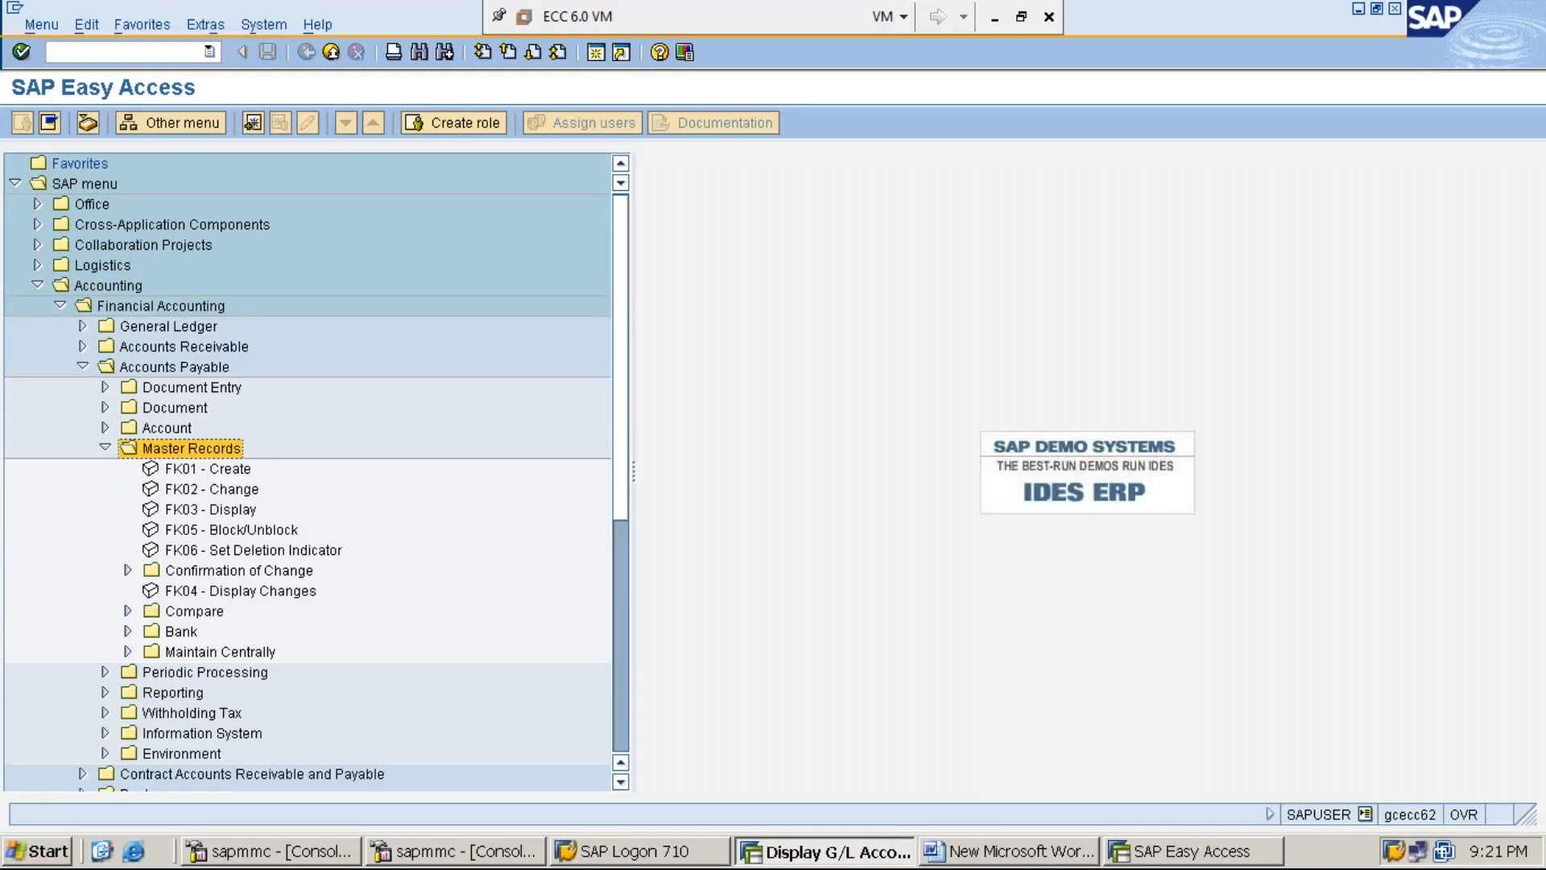
{"action": "key", "text": "Down"}
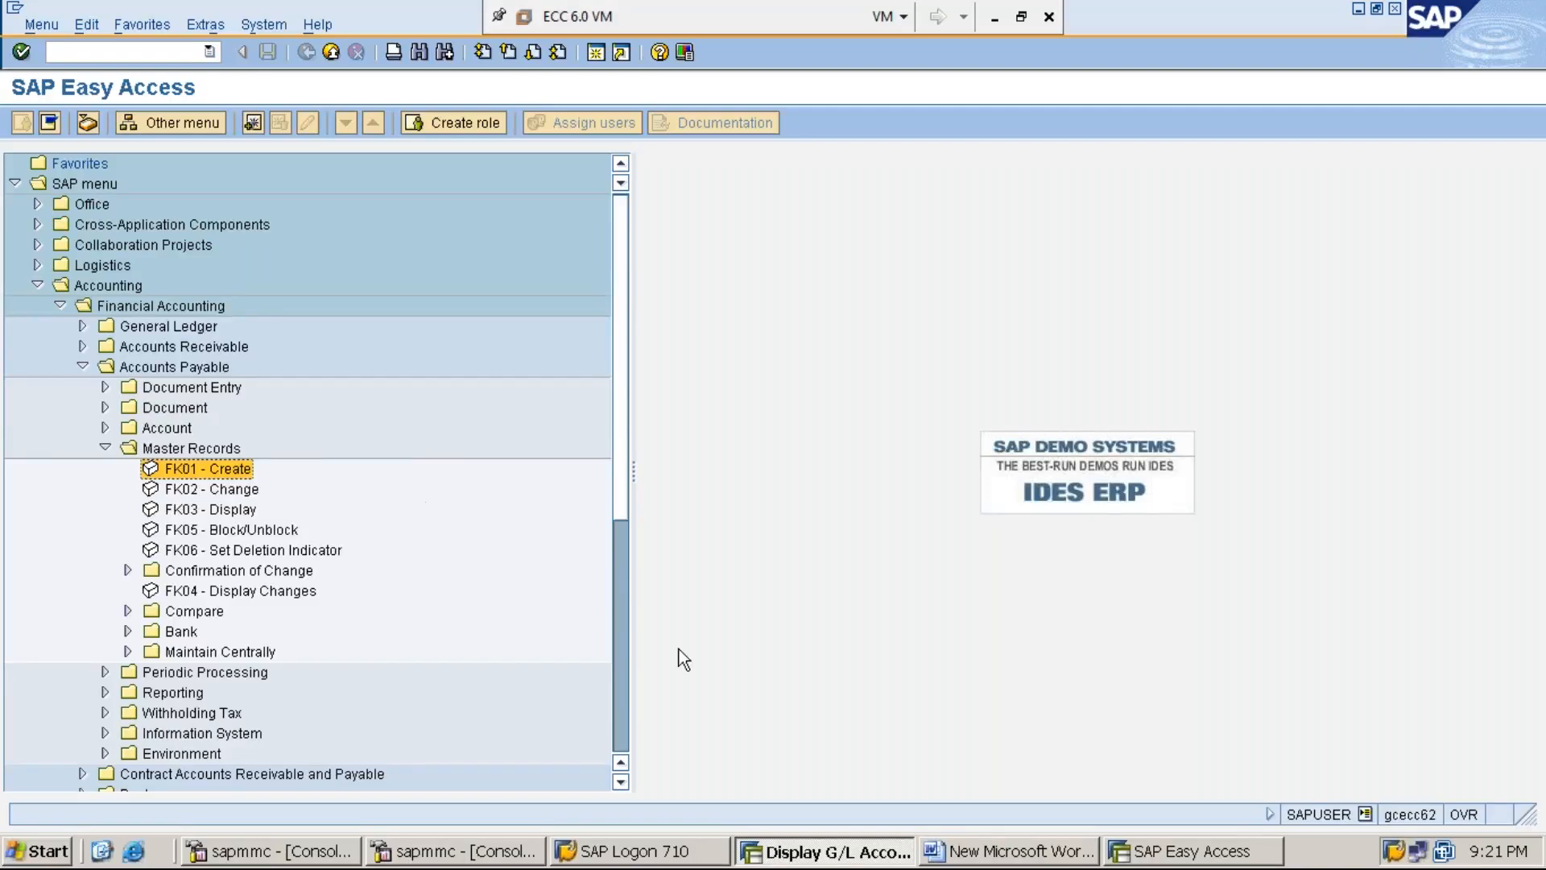
{"action": "left_click", "coordinate": [1020, 857]}
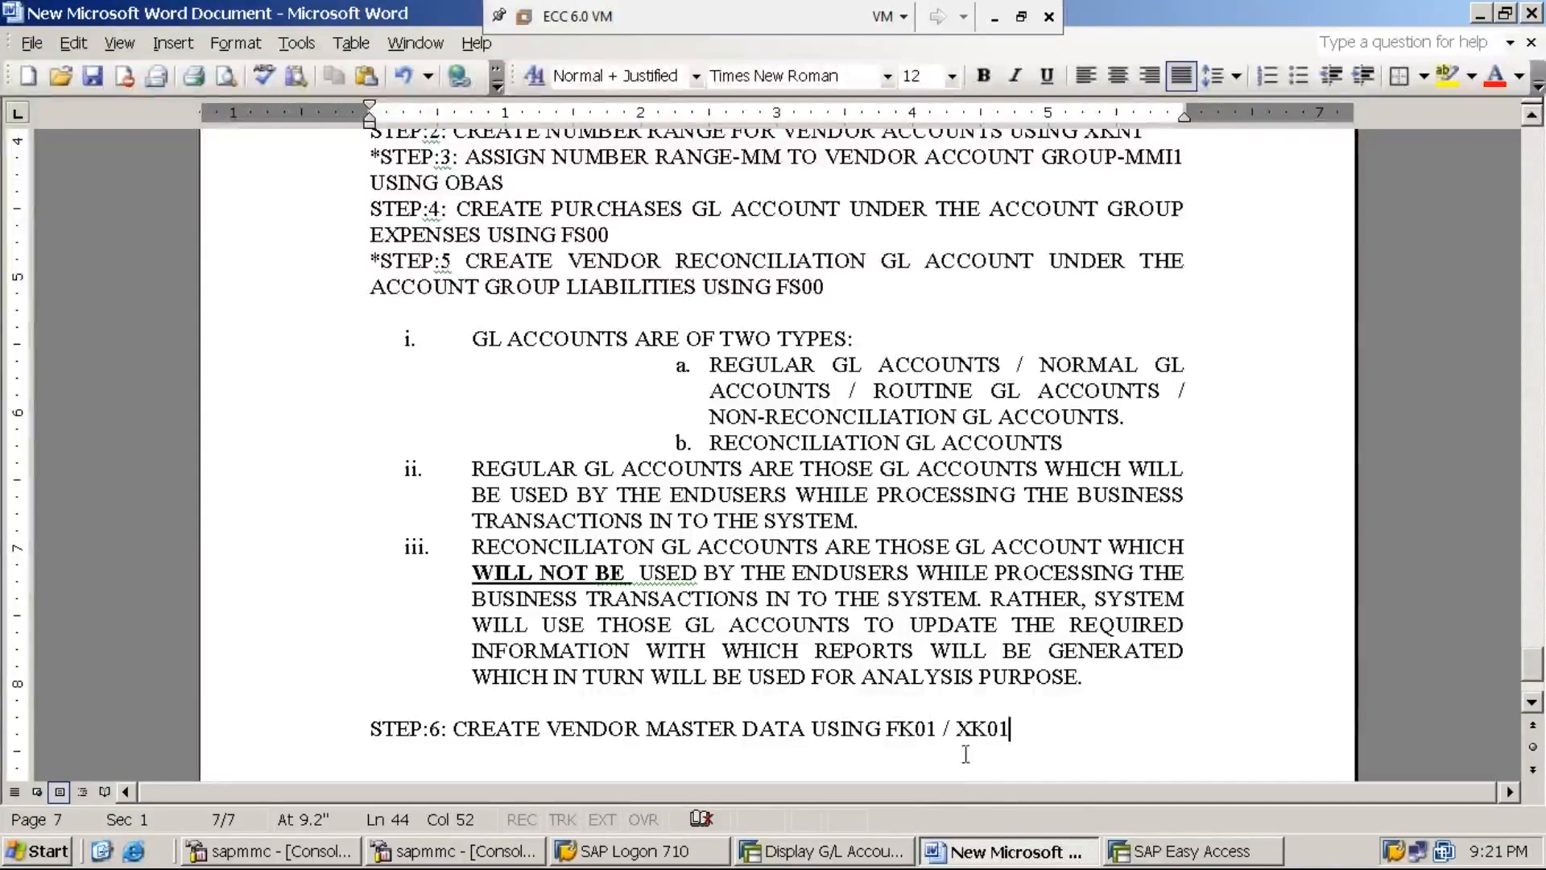
- Launch FK01 - Create from SAP Easy Access to reach the Create Vendor screen for company code MMI1
{"action": "left_click", "coordinate": [1180, 859]}
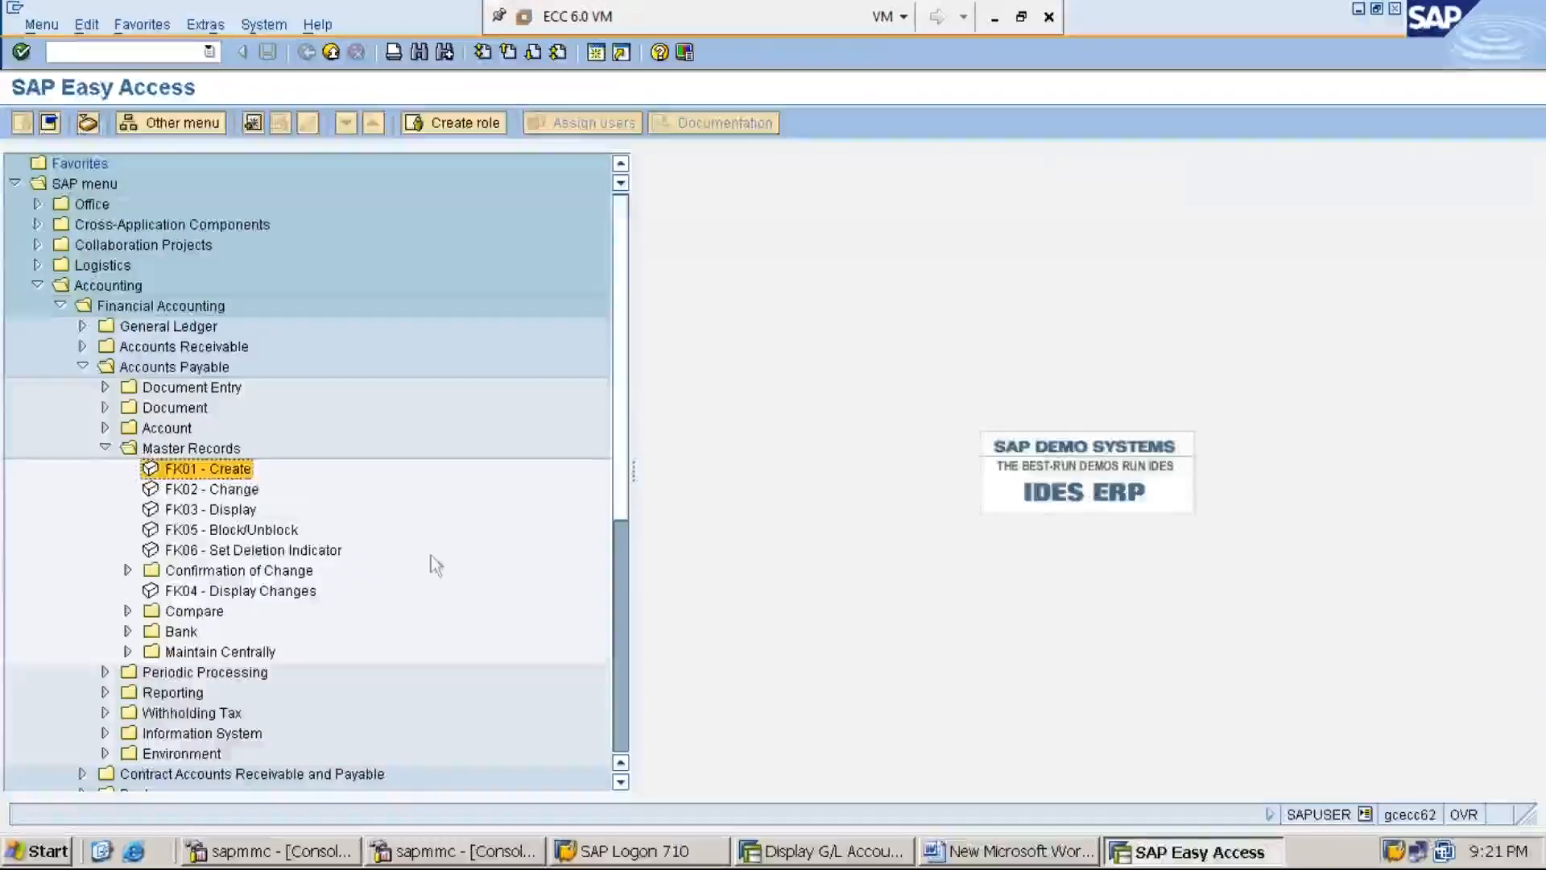
{"action": "double_click", "coordinate": [233, 470]}
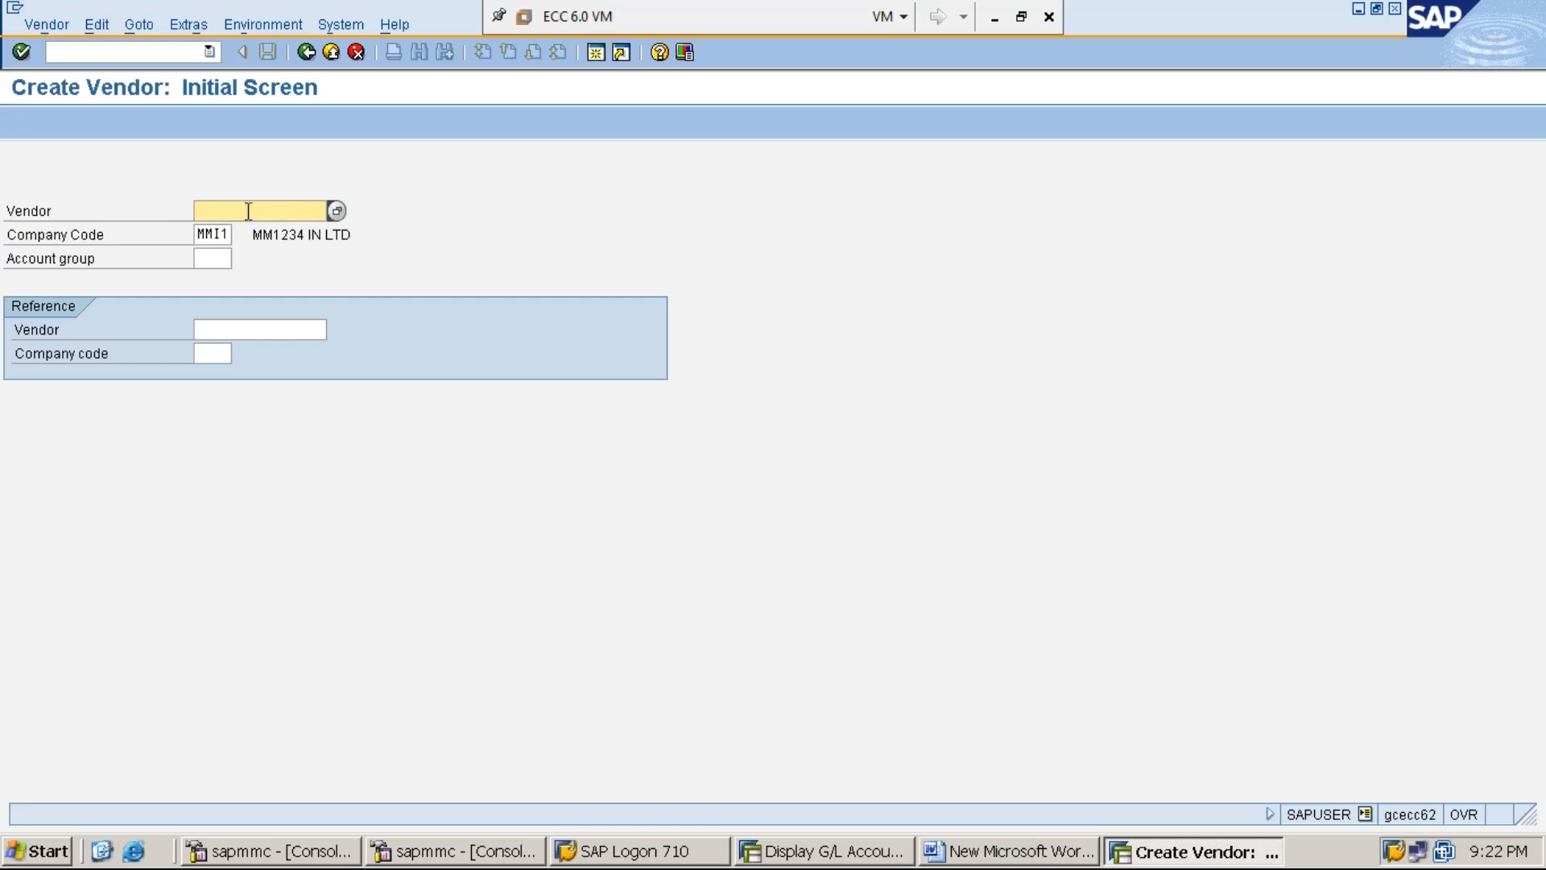
{"action": "left_click", "coordinate": [201, 235]}
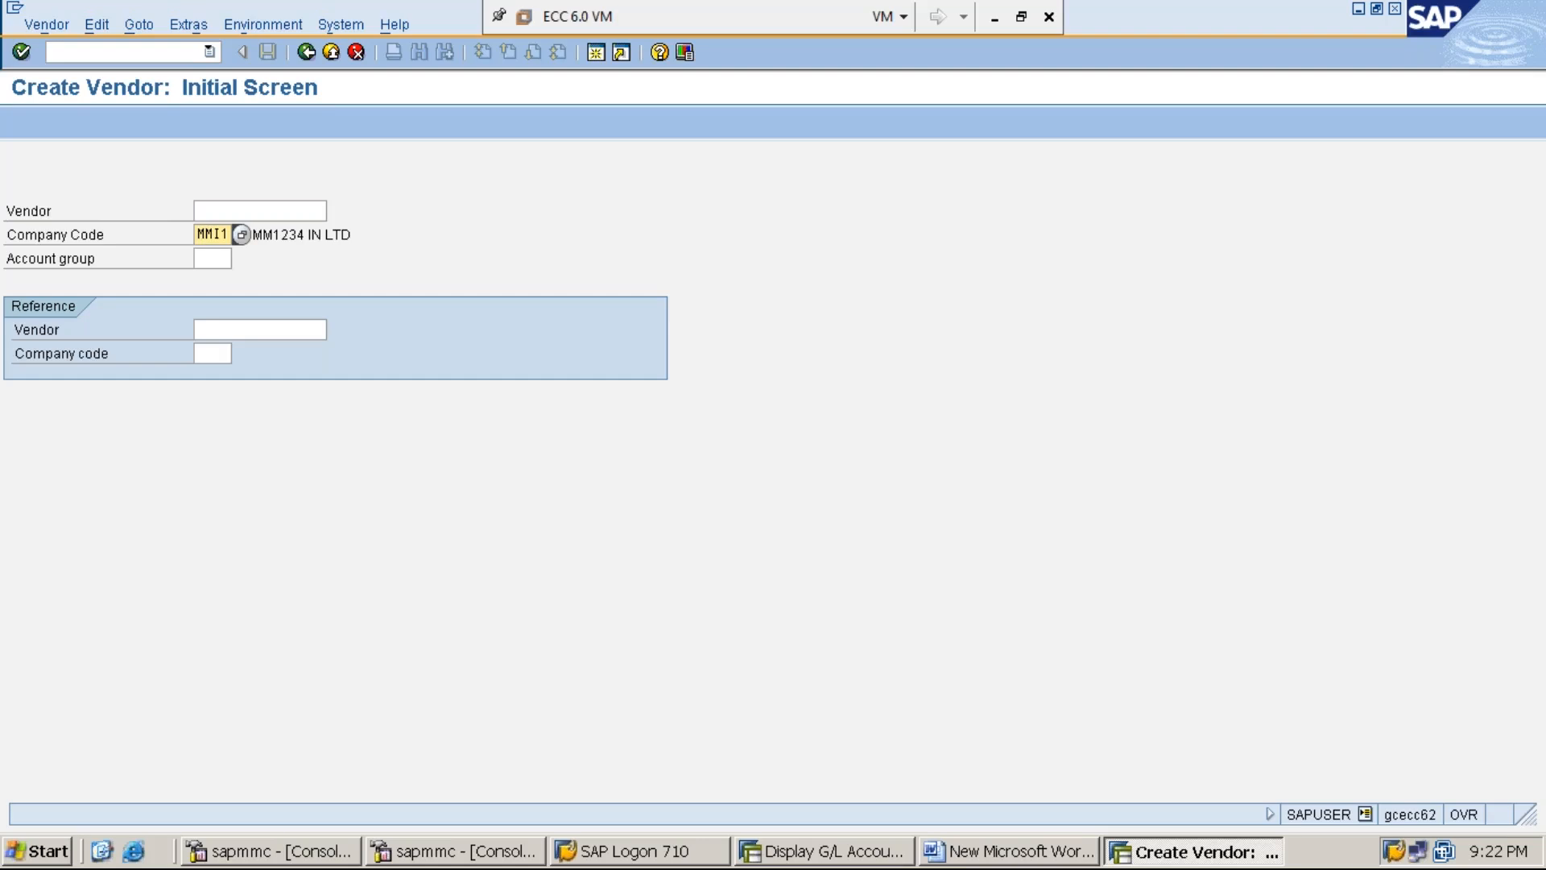
{"action": "left_click", "coordinate": [216, 258]}
{"action": "left_click", "coordinate": [61, 264]}
{"action": "left_click", "coordinate": [211, 257]}
{"action": "left_click", "coordinate": [1029, 855]}
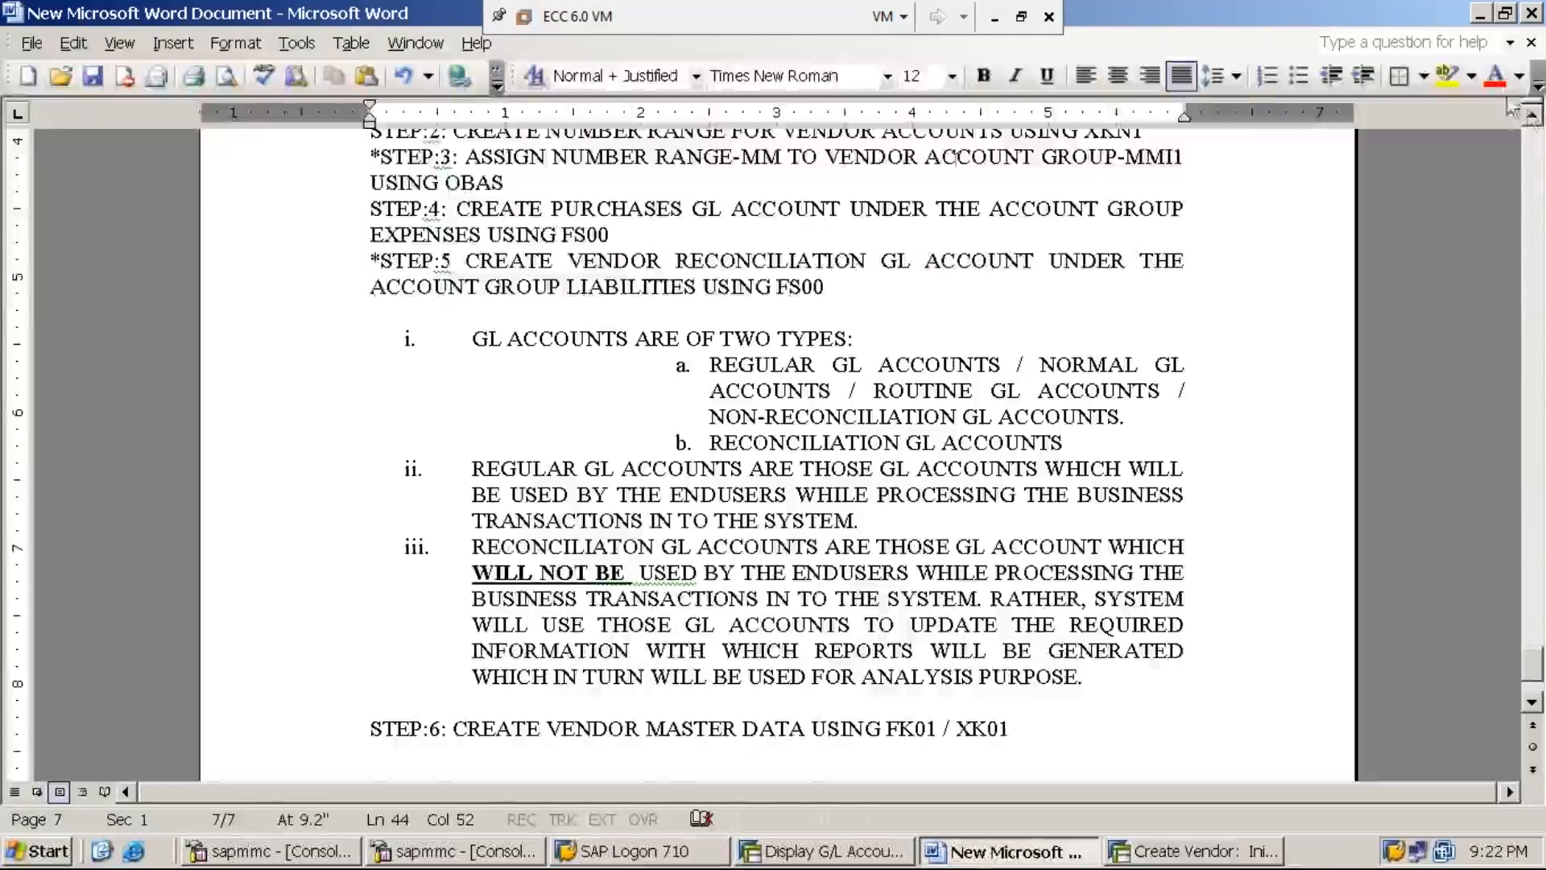
{"action": "left_click", "coordinate": [1532, 115]}
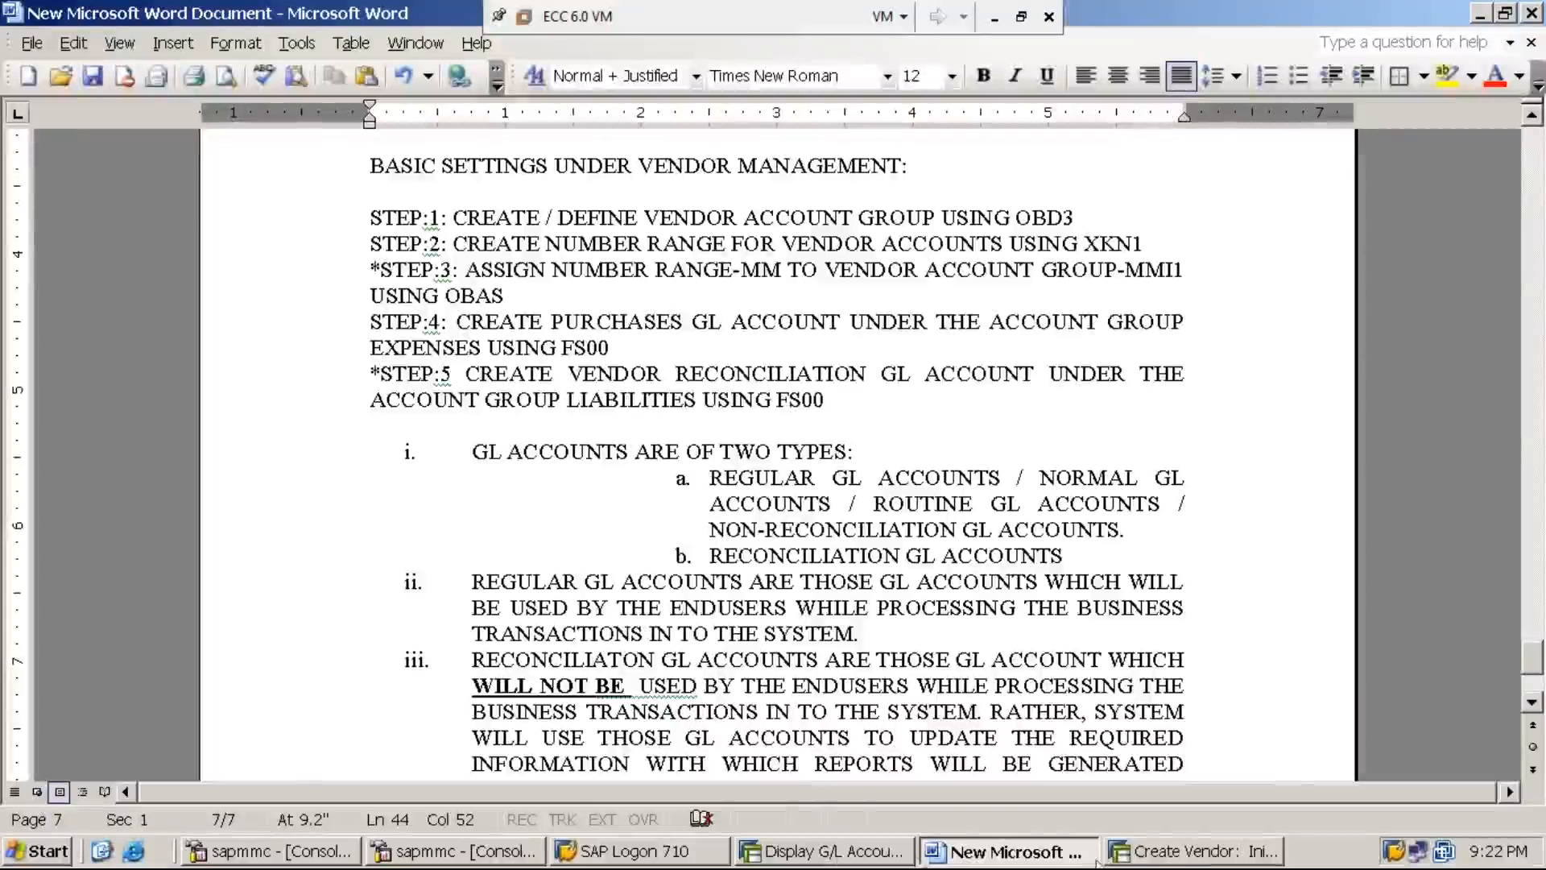
- Enter account group MMI1 on the Create Vendor initial screen and confirm
{"action": "left_click", "coordinate": [1186, 853]}
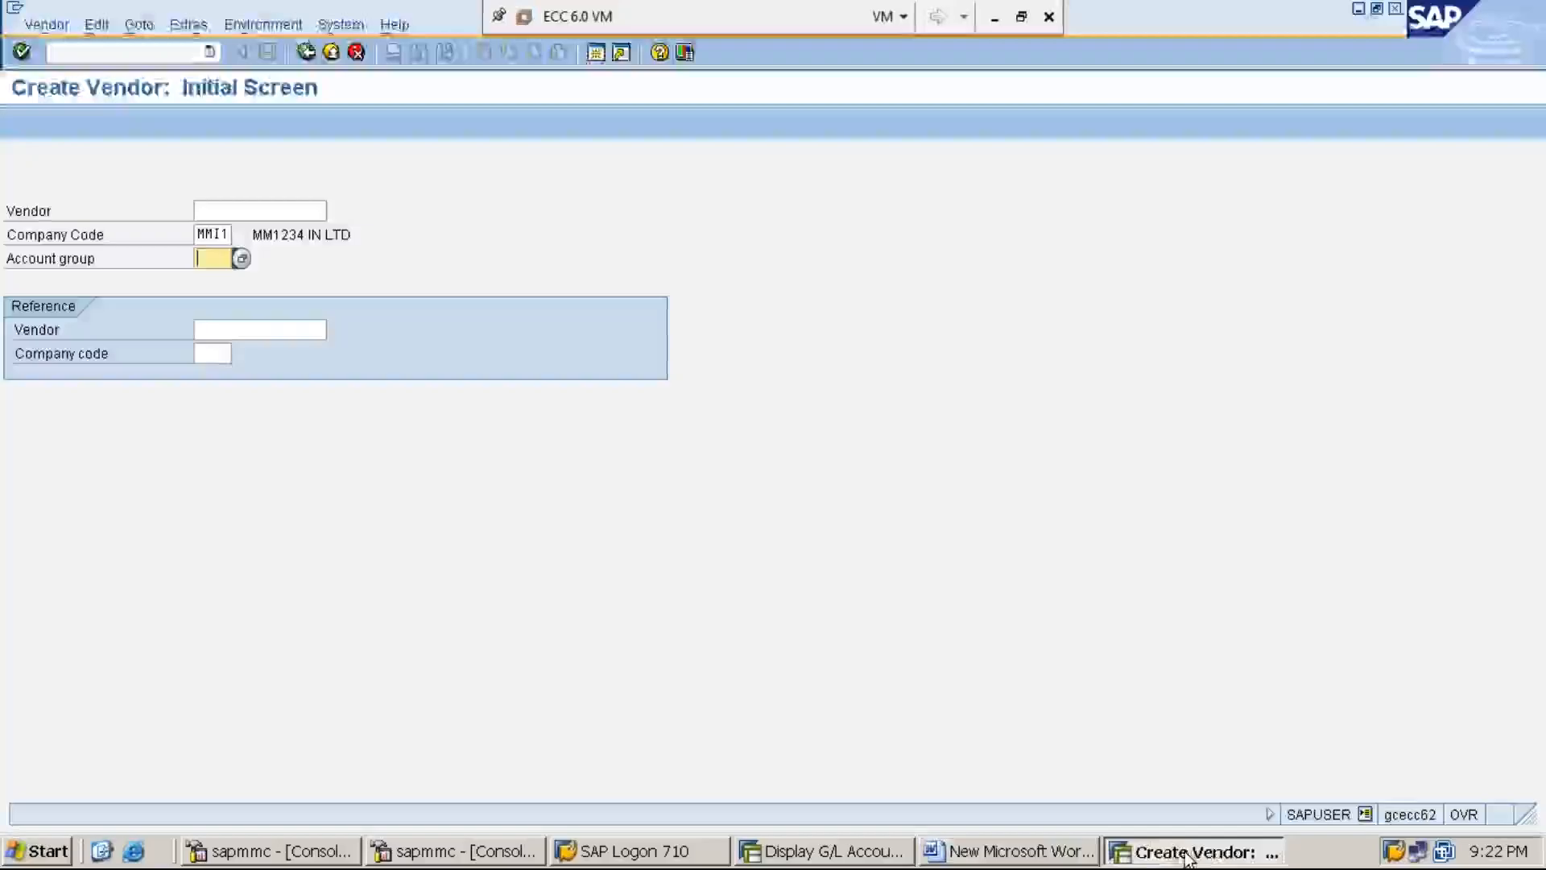
{"action": "type", "text": "MMI1"}
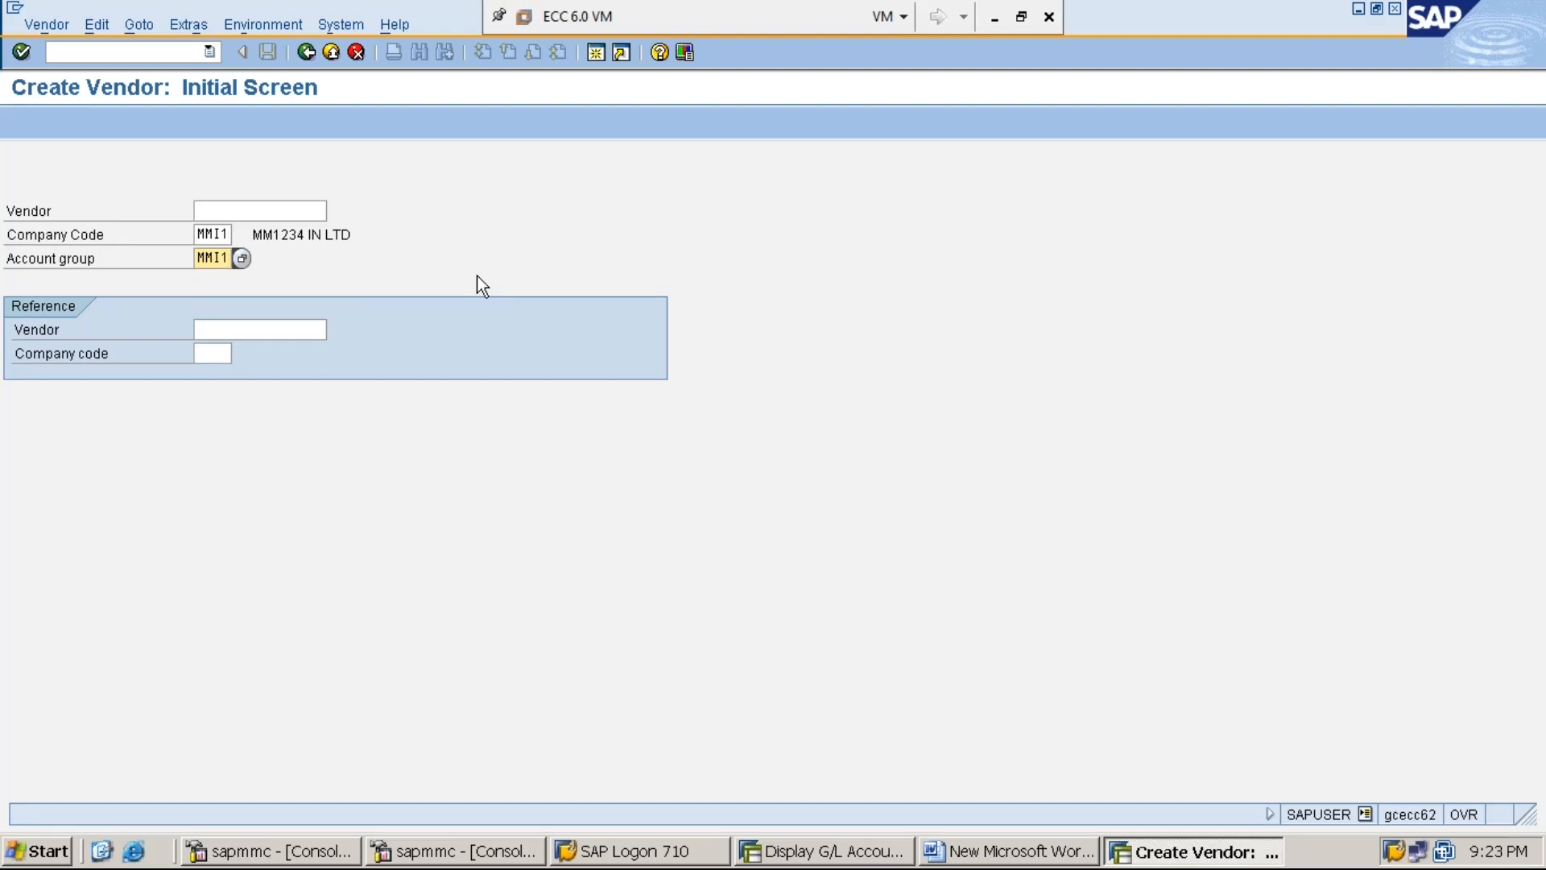
{"action": "key", "text": "Return"}
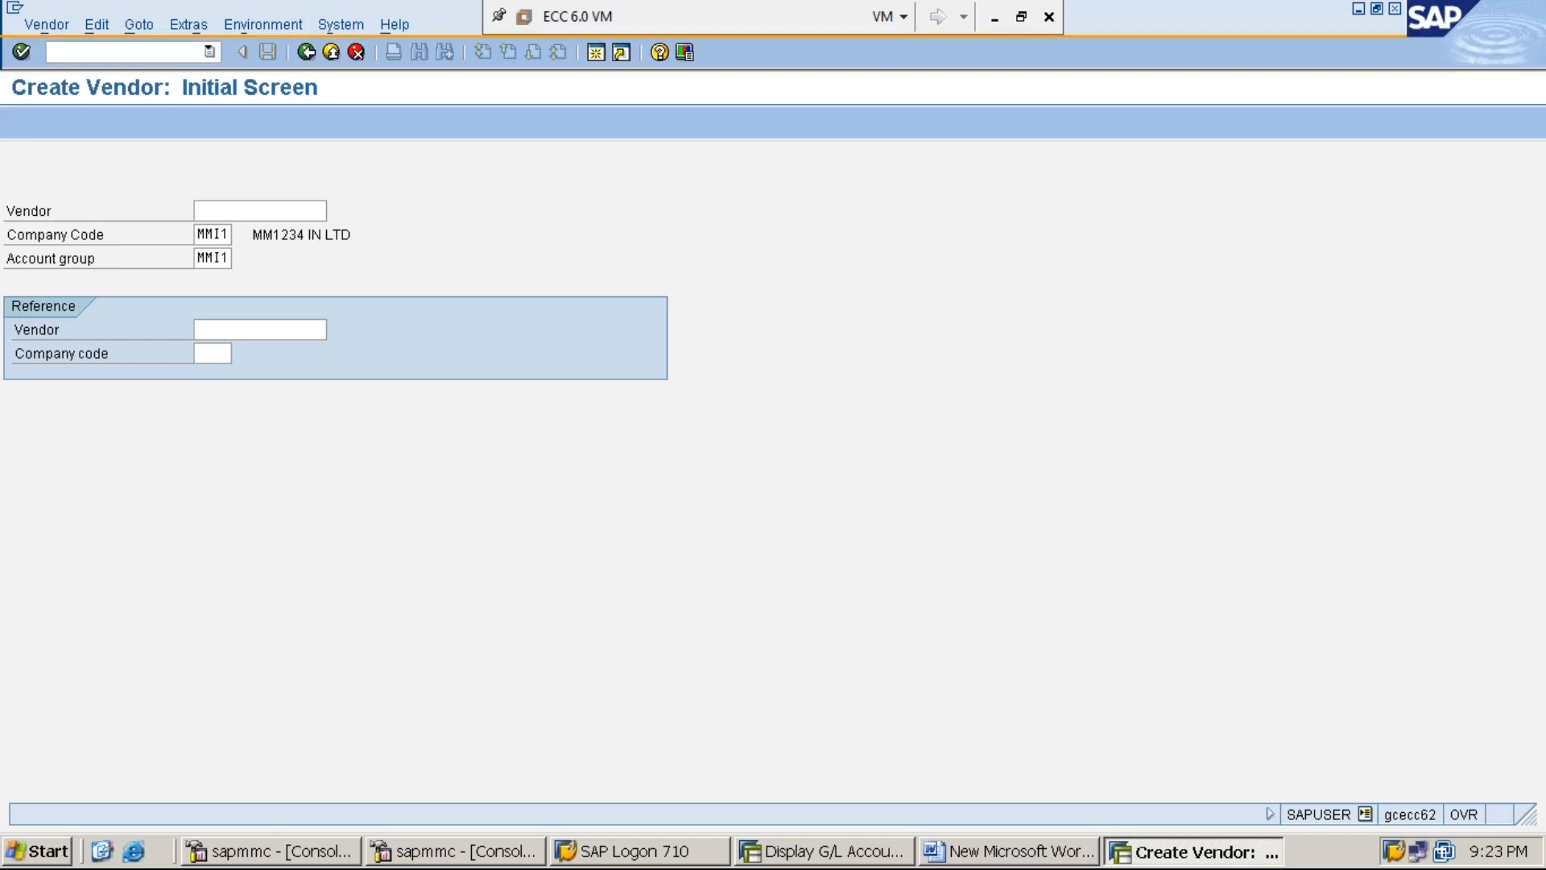
- Go to the vendor Address screen, choose title Dr., and enter the vendor's name
{"action": "key", "text": "Return"}
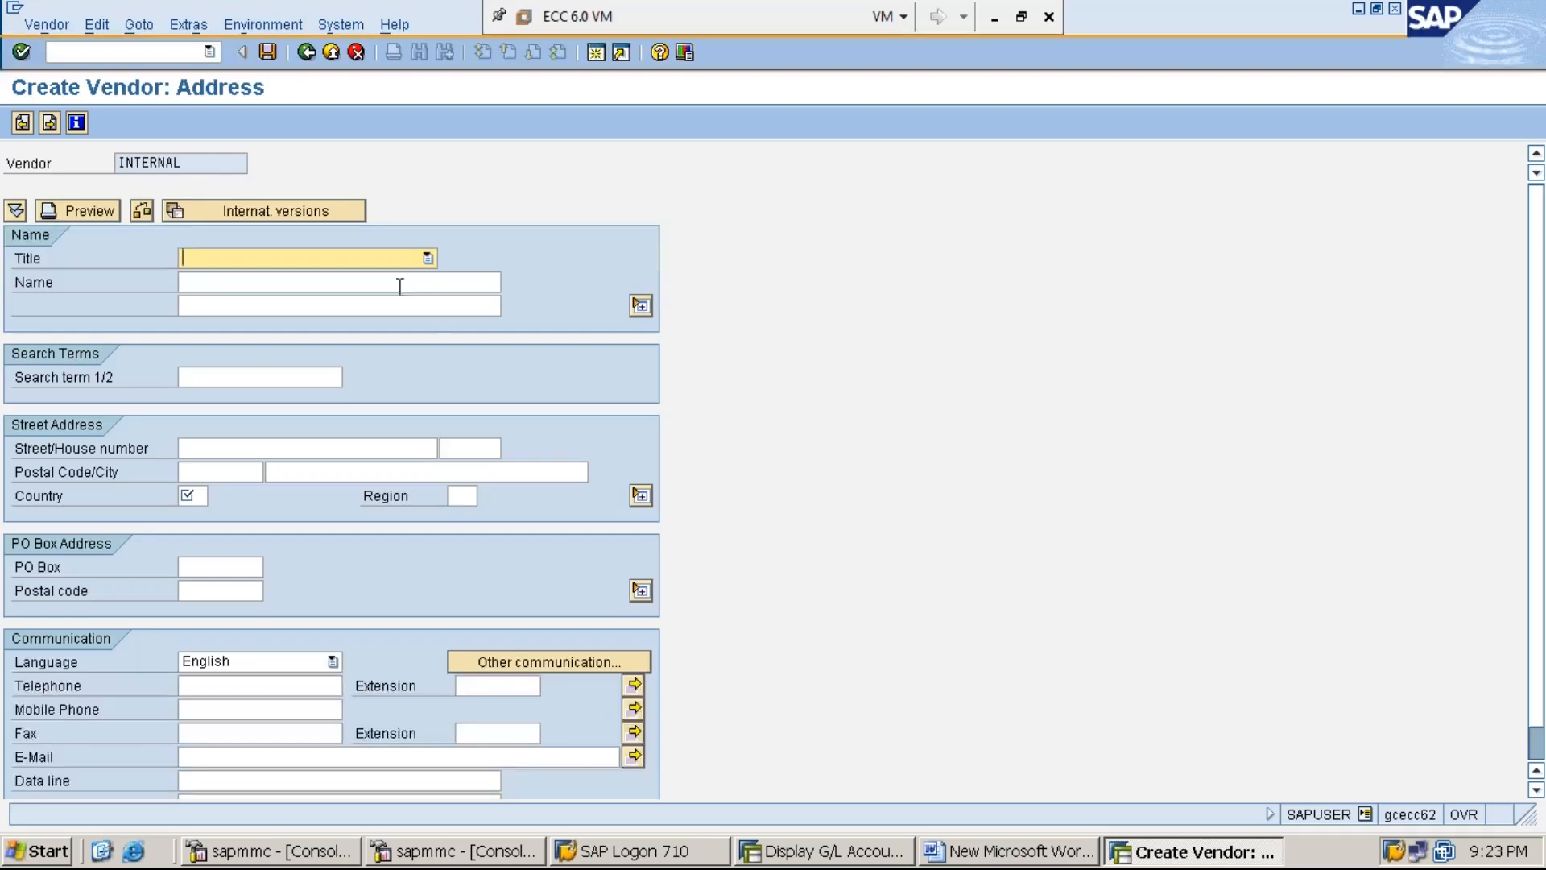
{"action": "left_click", "coordinate": [427, 259]}
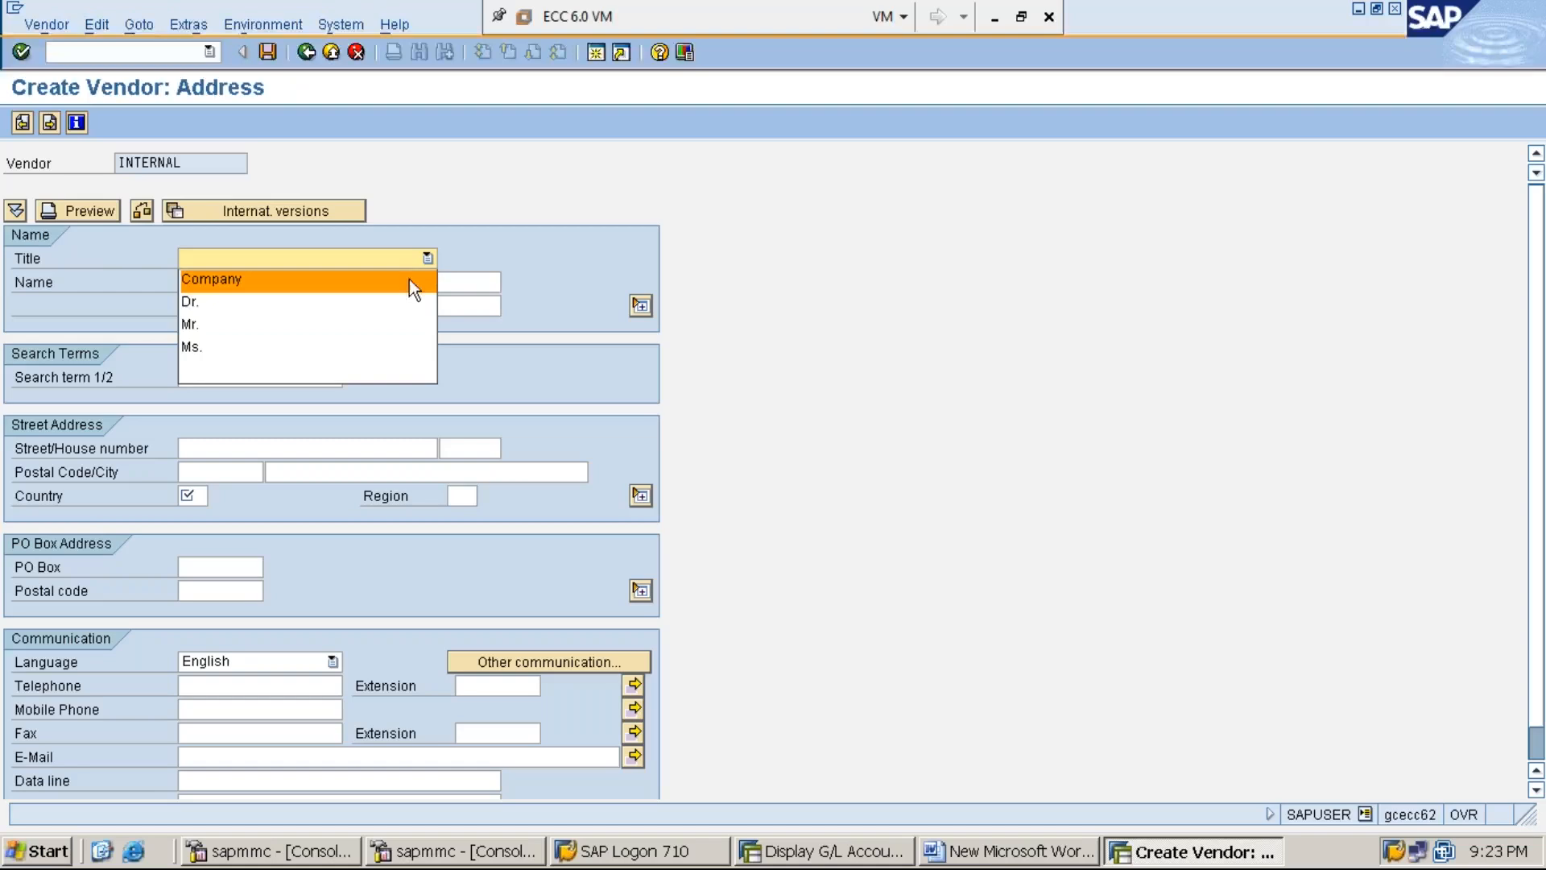
{"action": "left_click", "coordinate": [391, 301]}
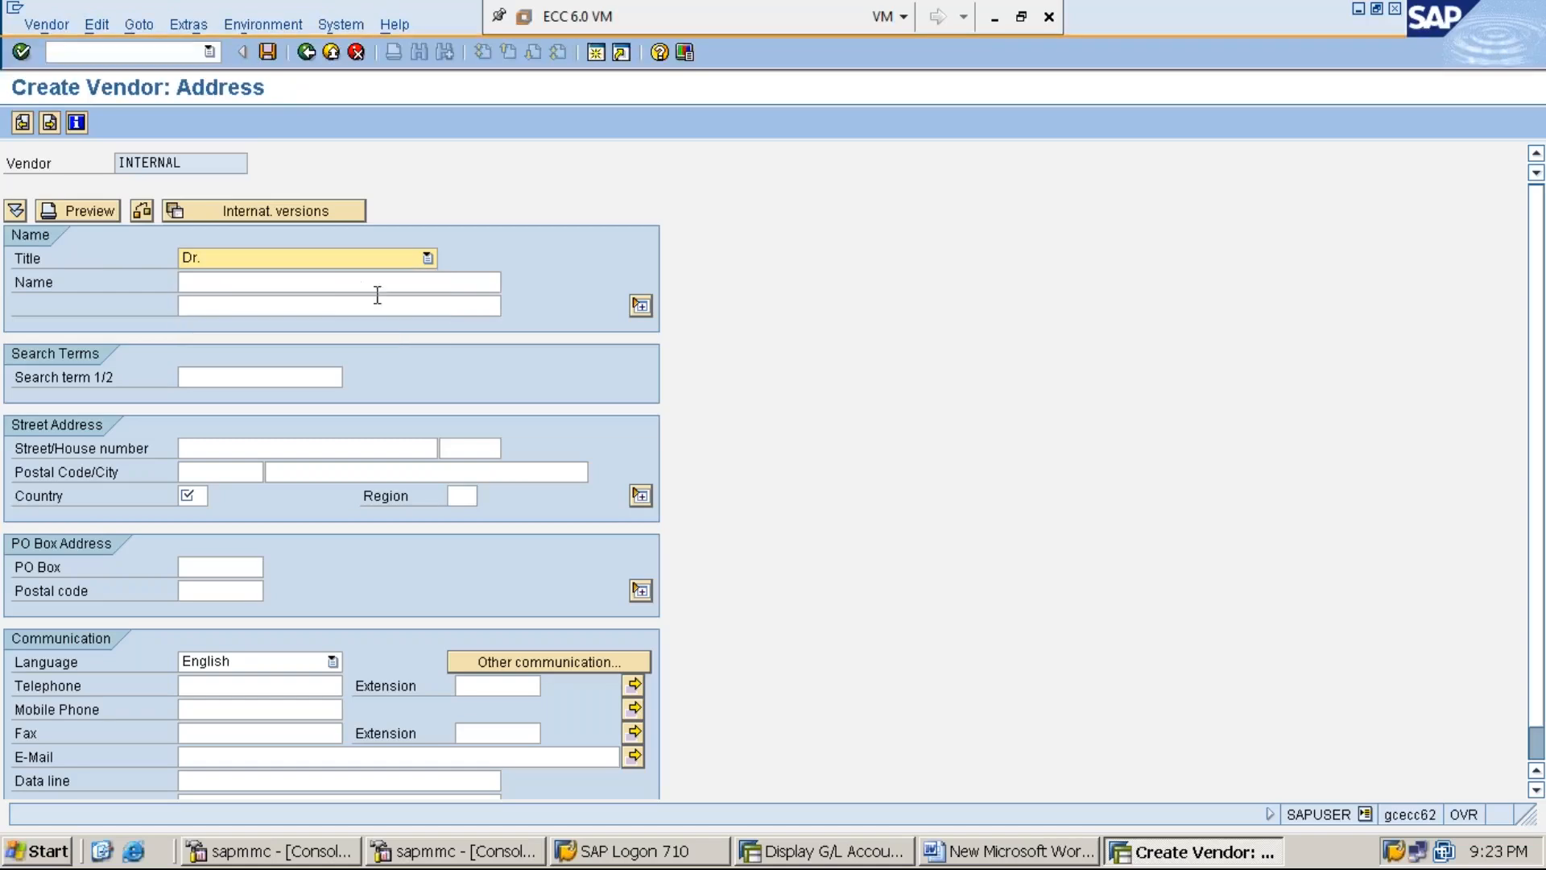
{"action": "left_click", "coordinate": [346, 287]}
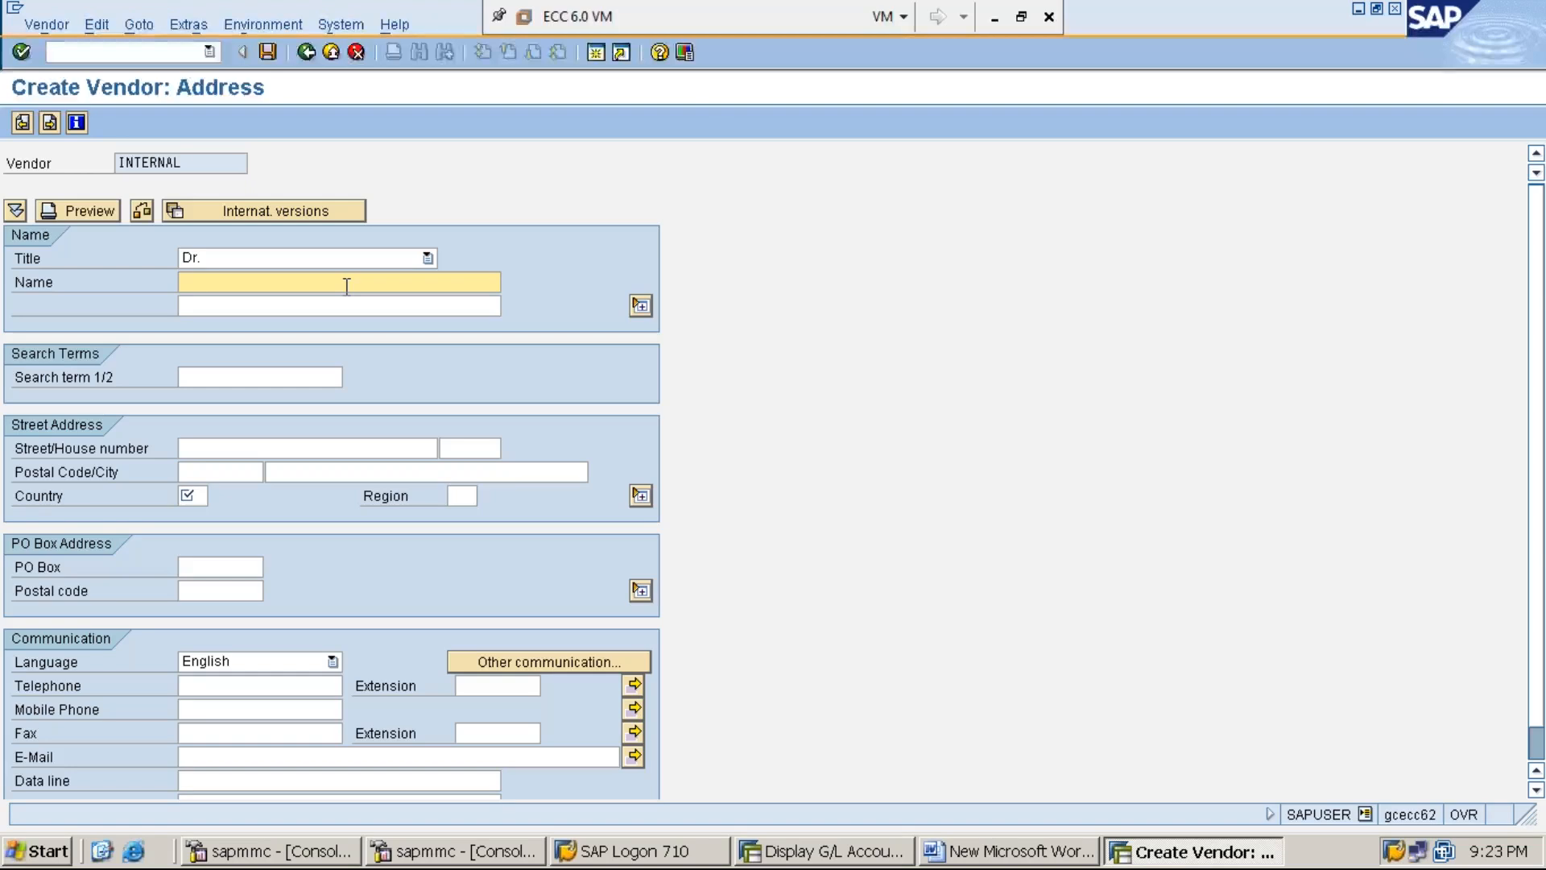
{"action": "type", "text": "MEHRAJ"}
- Fill in the vendor's street, house number, postal code and city, with country IN
{"action": "left_click", "coordinate": [245, 451]}
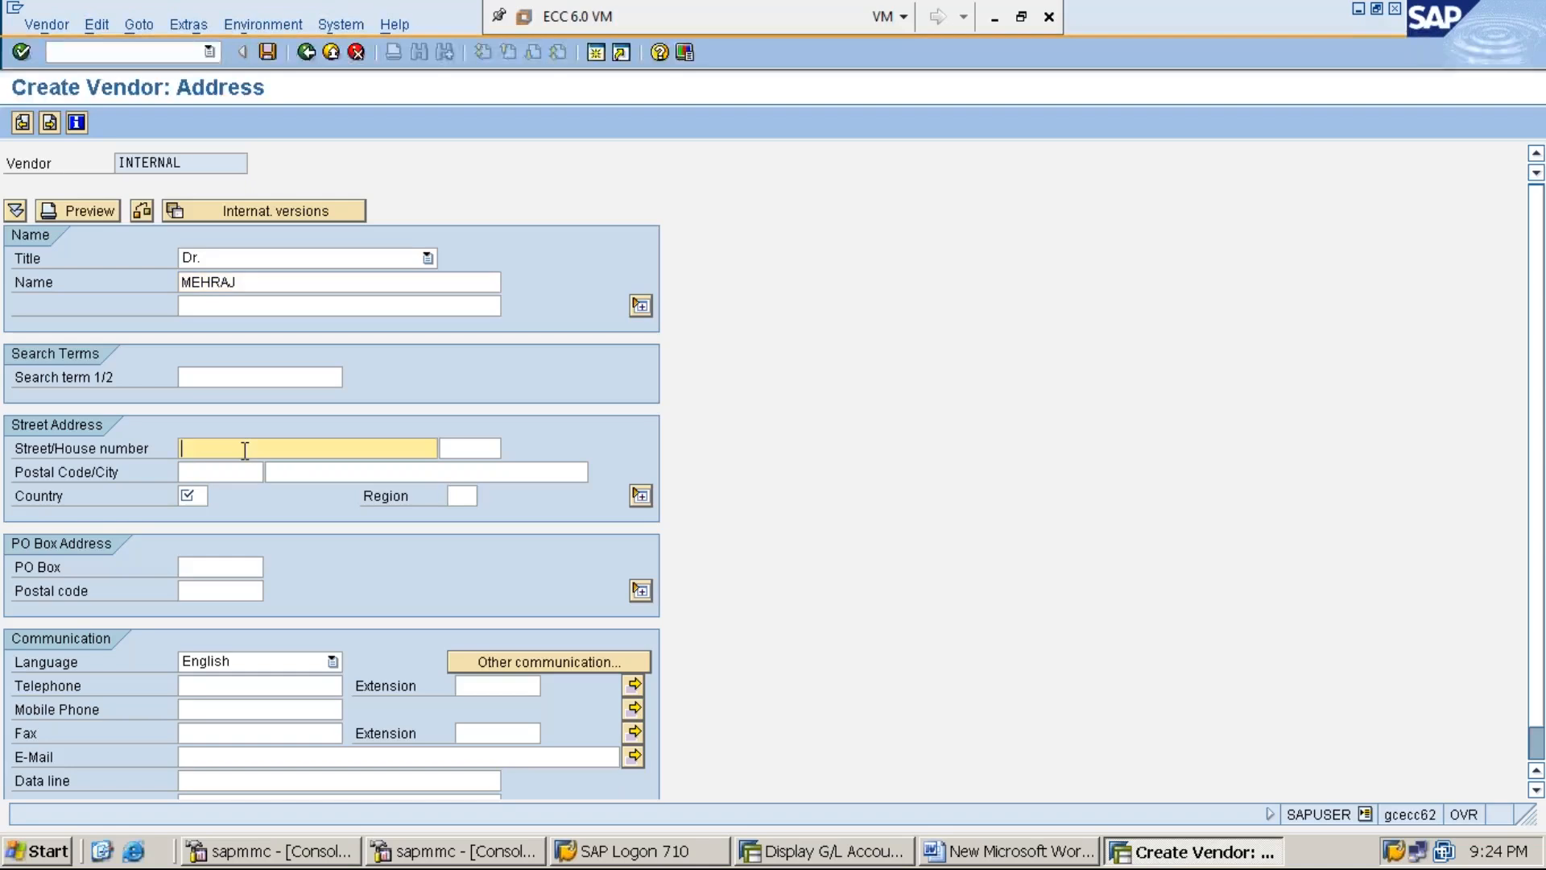
{"action": "type", "text": "BUSINESS STREET"}
{"action": "left_click", "coordinate": [467, 449]}
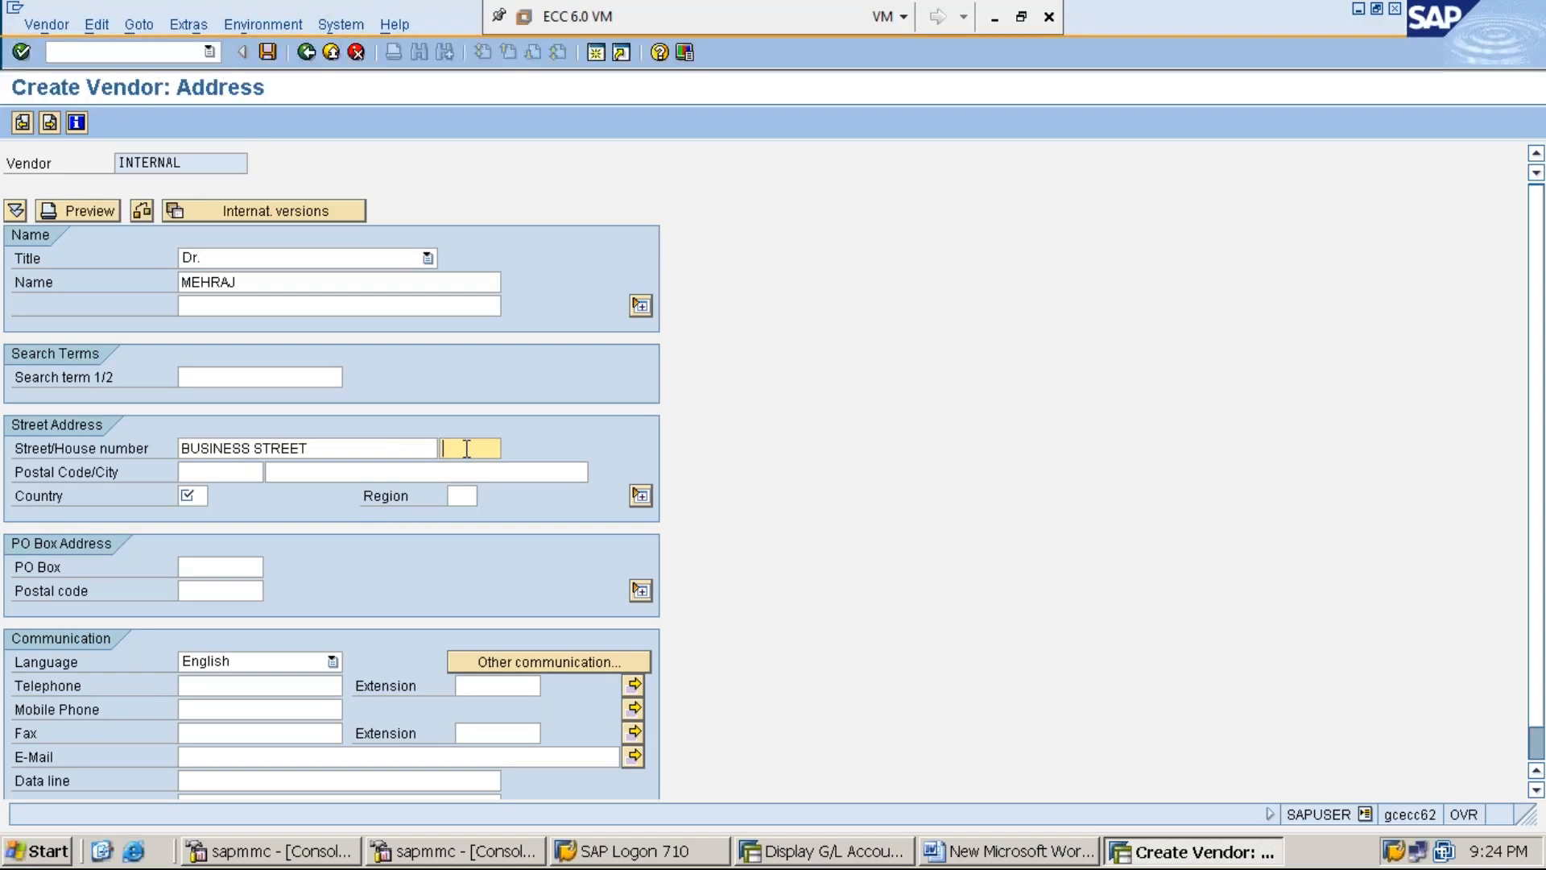
{"action": "type", "text": "3-1"}
{"action": "left_click", "coordinate": [244, 476]}
{"action": "type", "text": "500"}
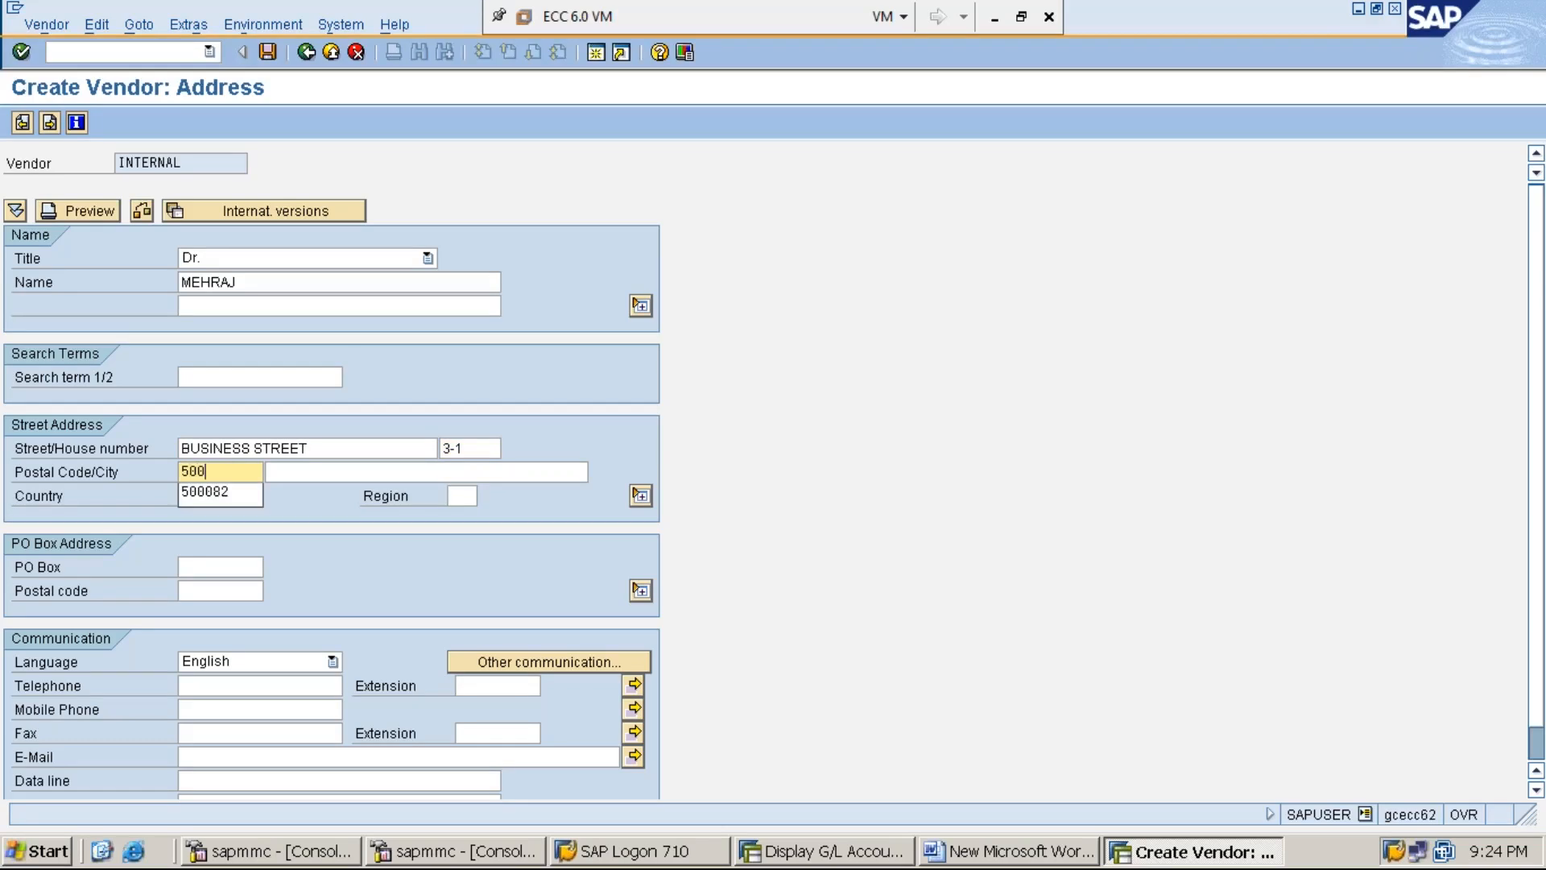
{"action": "type", "text": "082"}
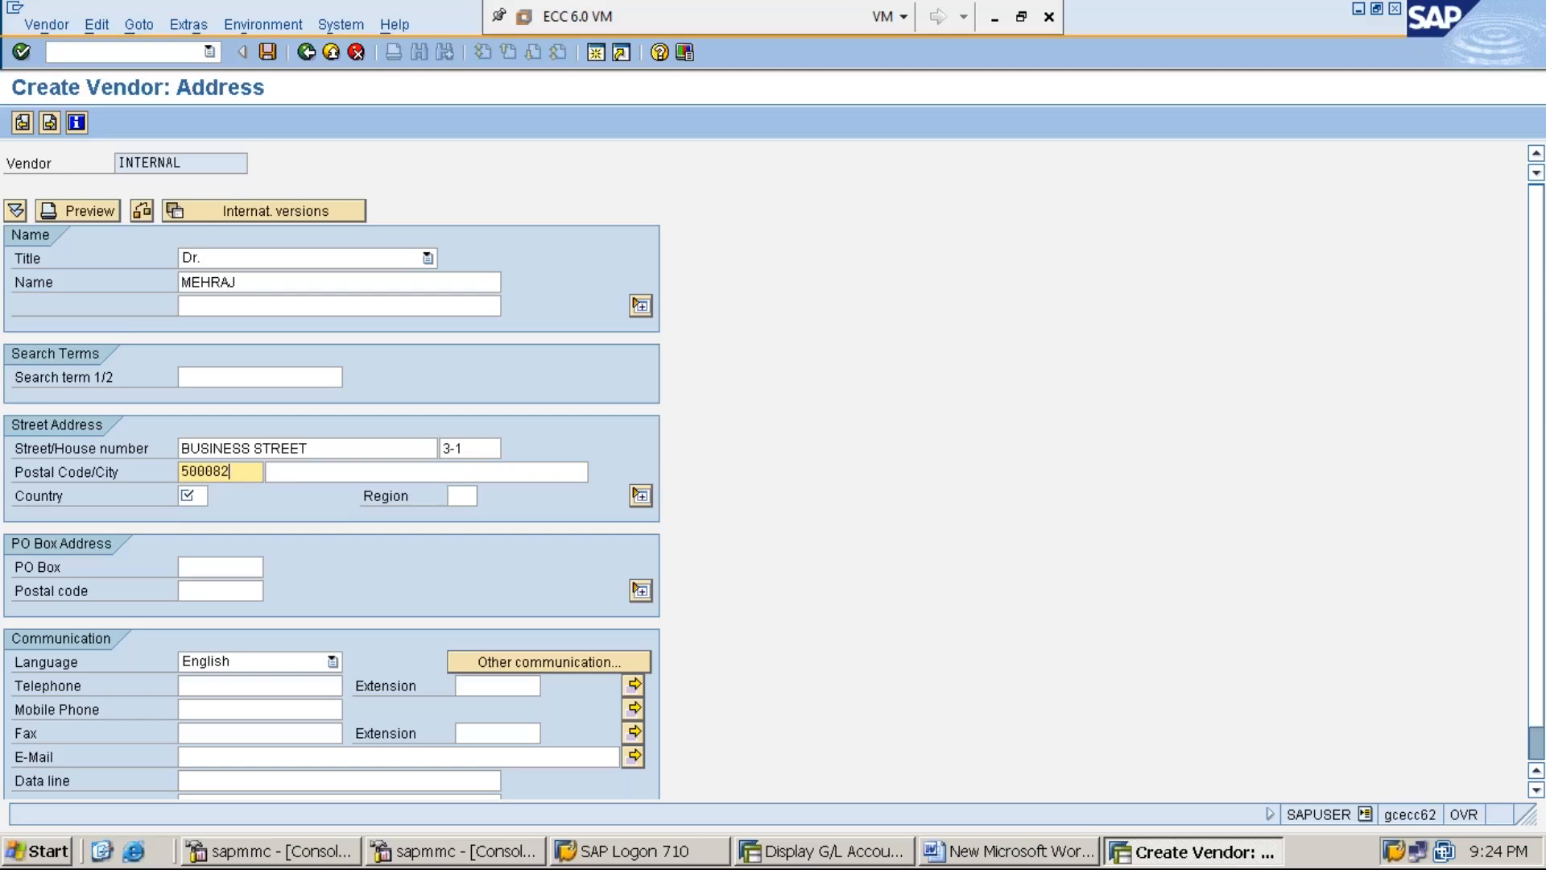
{"action": "left_click", "coordinate": [305, 471]}
{"action": "type", "text": "HYD"}
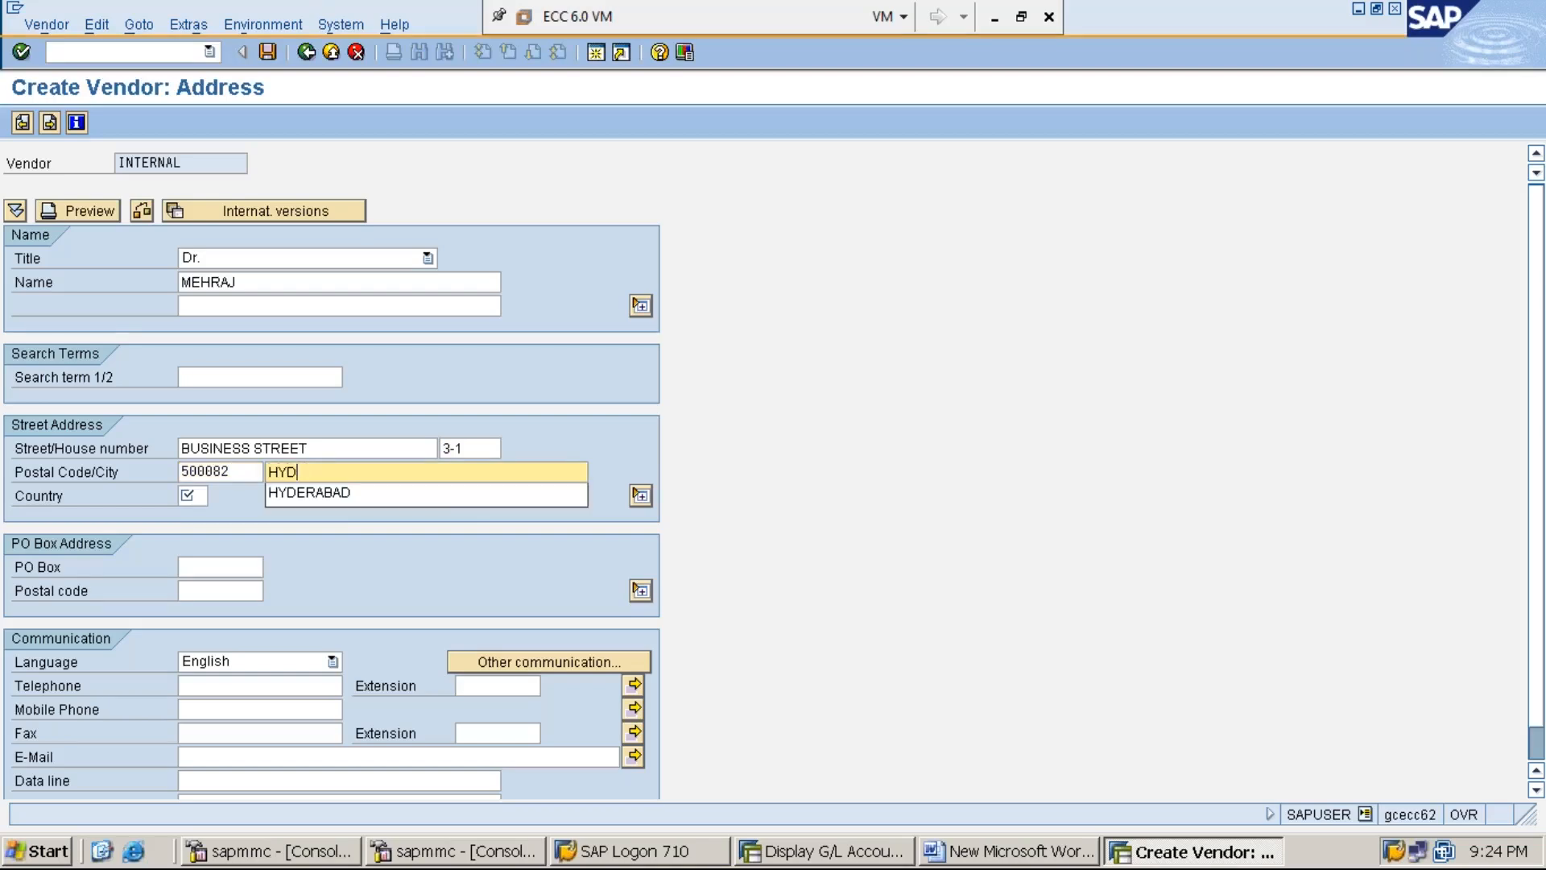
{"action": "type", "text": "ERABAD"}
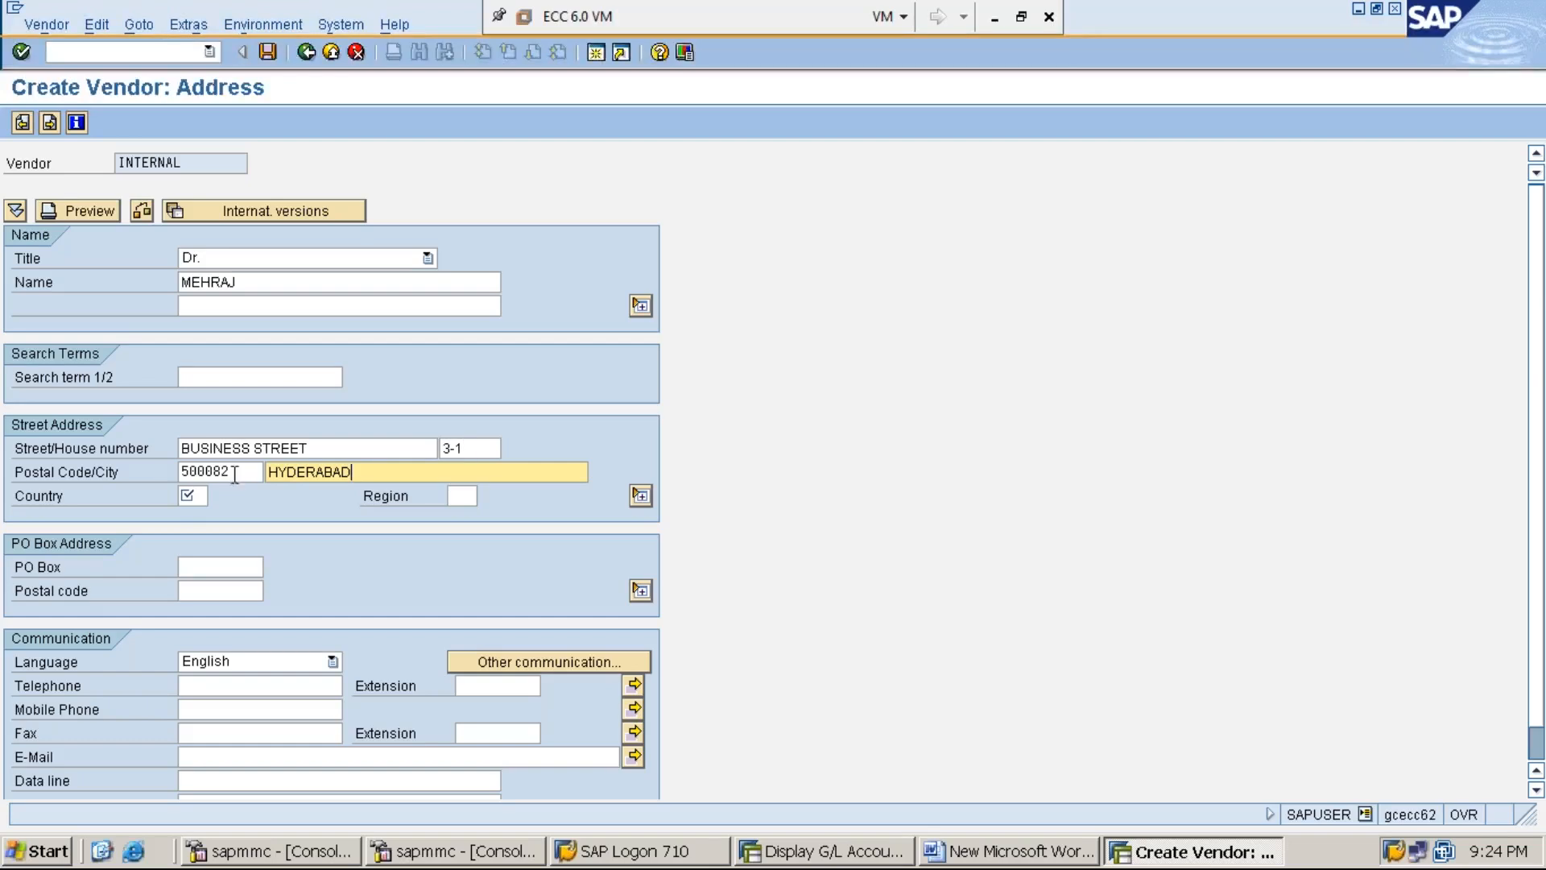
{"action": "left_click", "coordinate": [199, 495]}
{"action": "type", "text": "IN"}
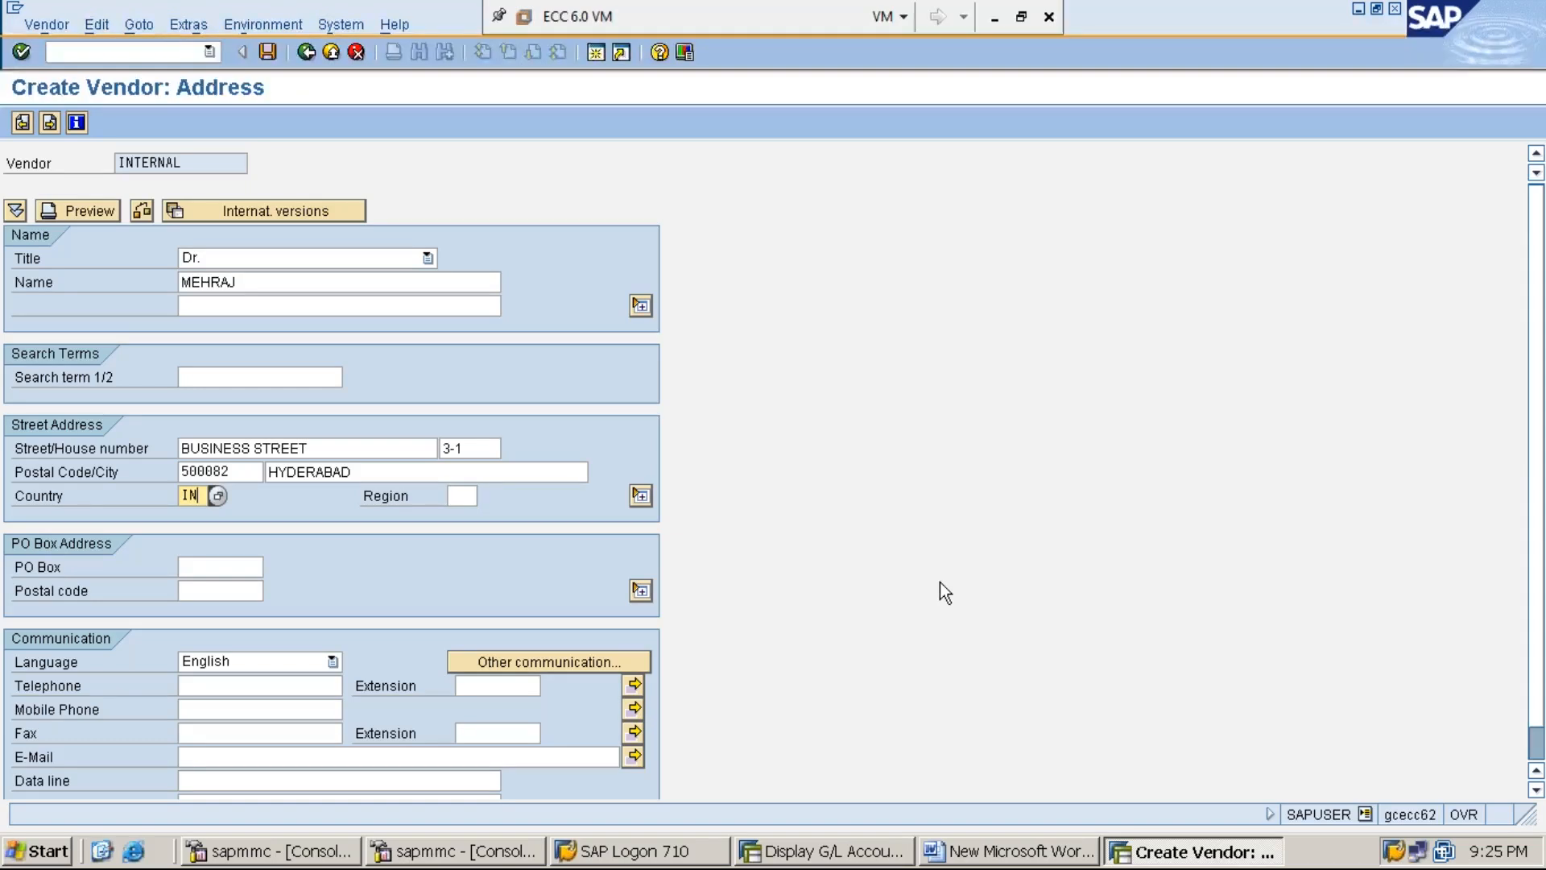
- Go past the address, control and payment data to Accounting information, then show the Word notes
{"action": "key", "text": "Return"}
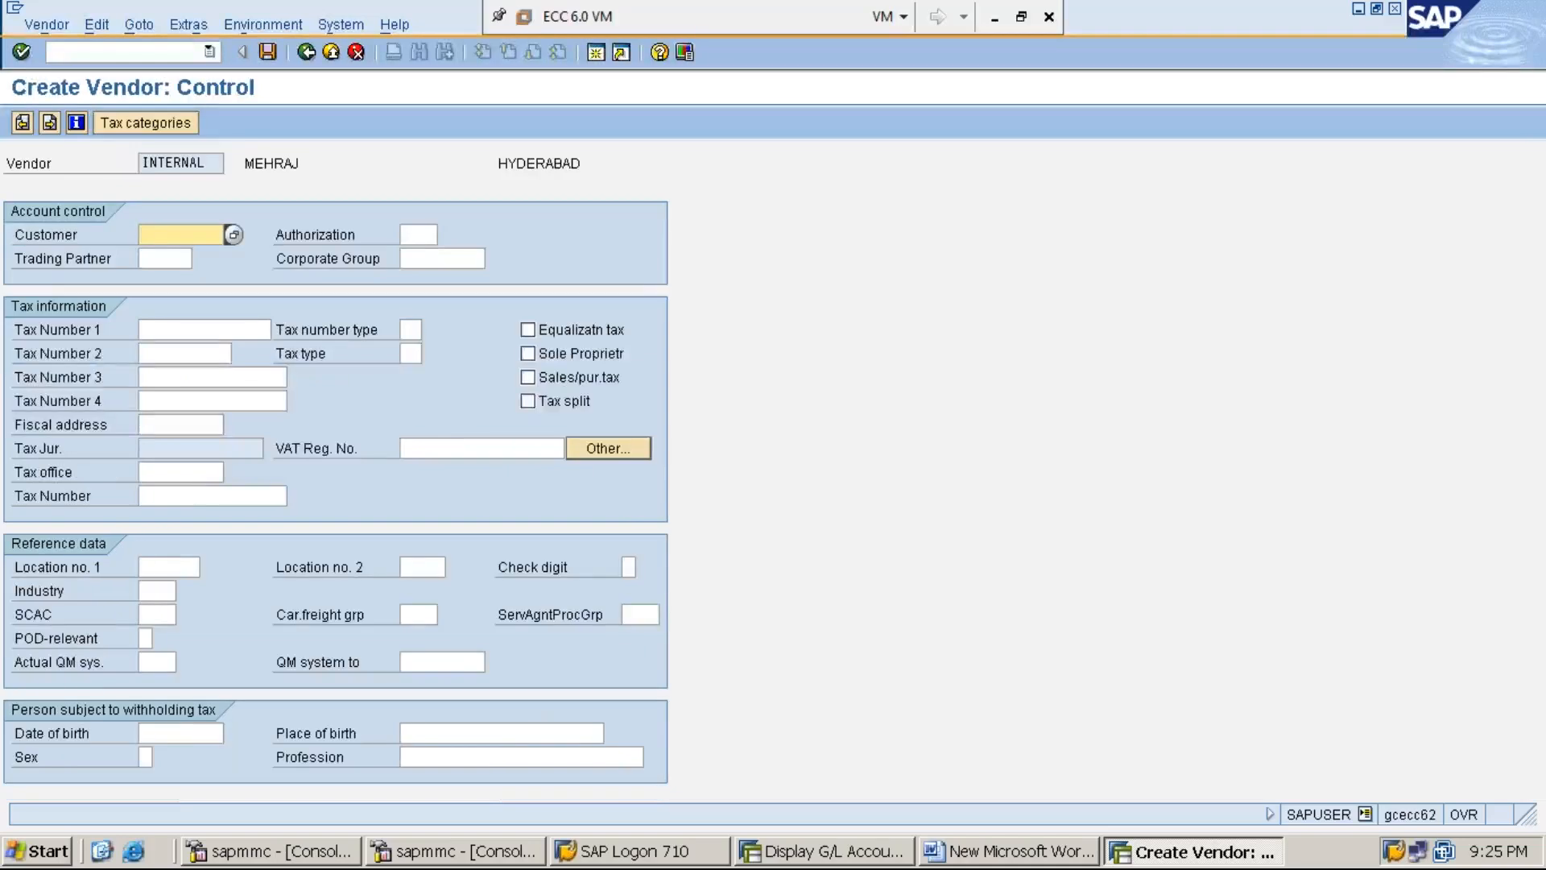
{"action": "key", "text": "Return"}
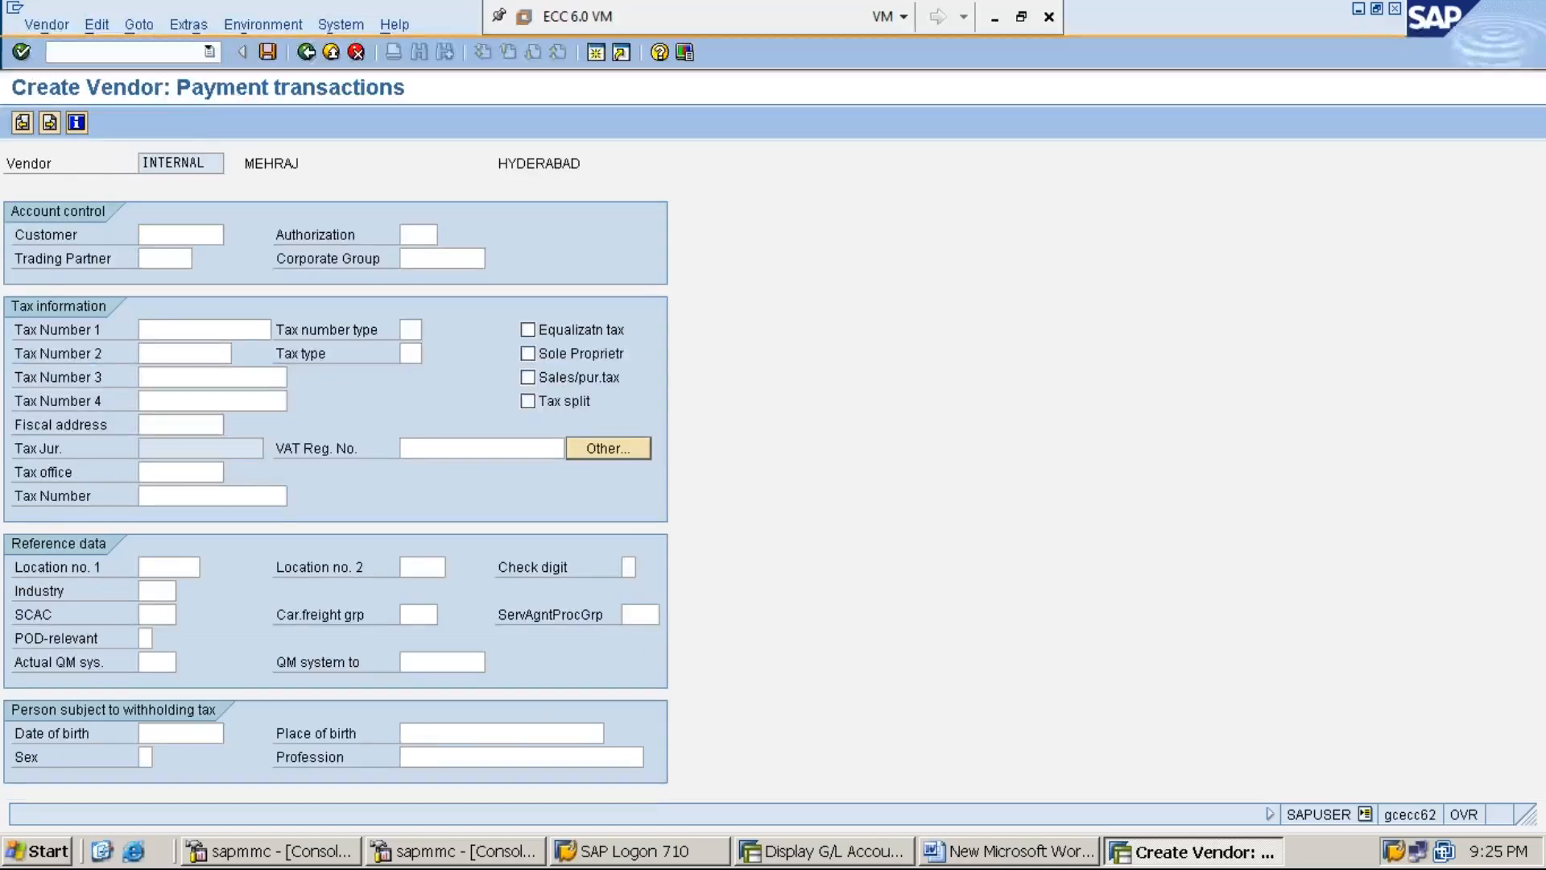
{"action": "key", "text": "Return"}
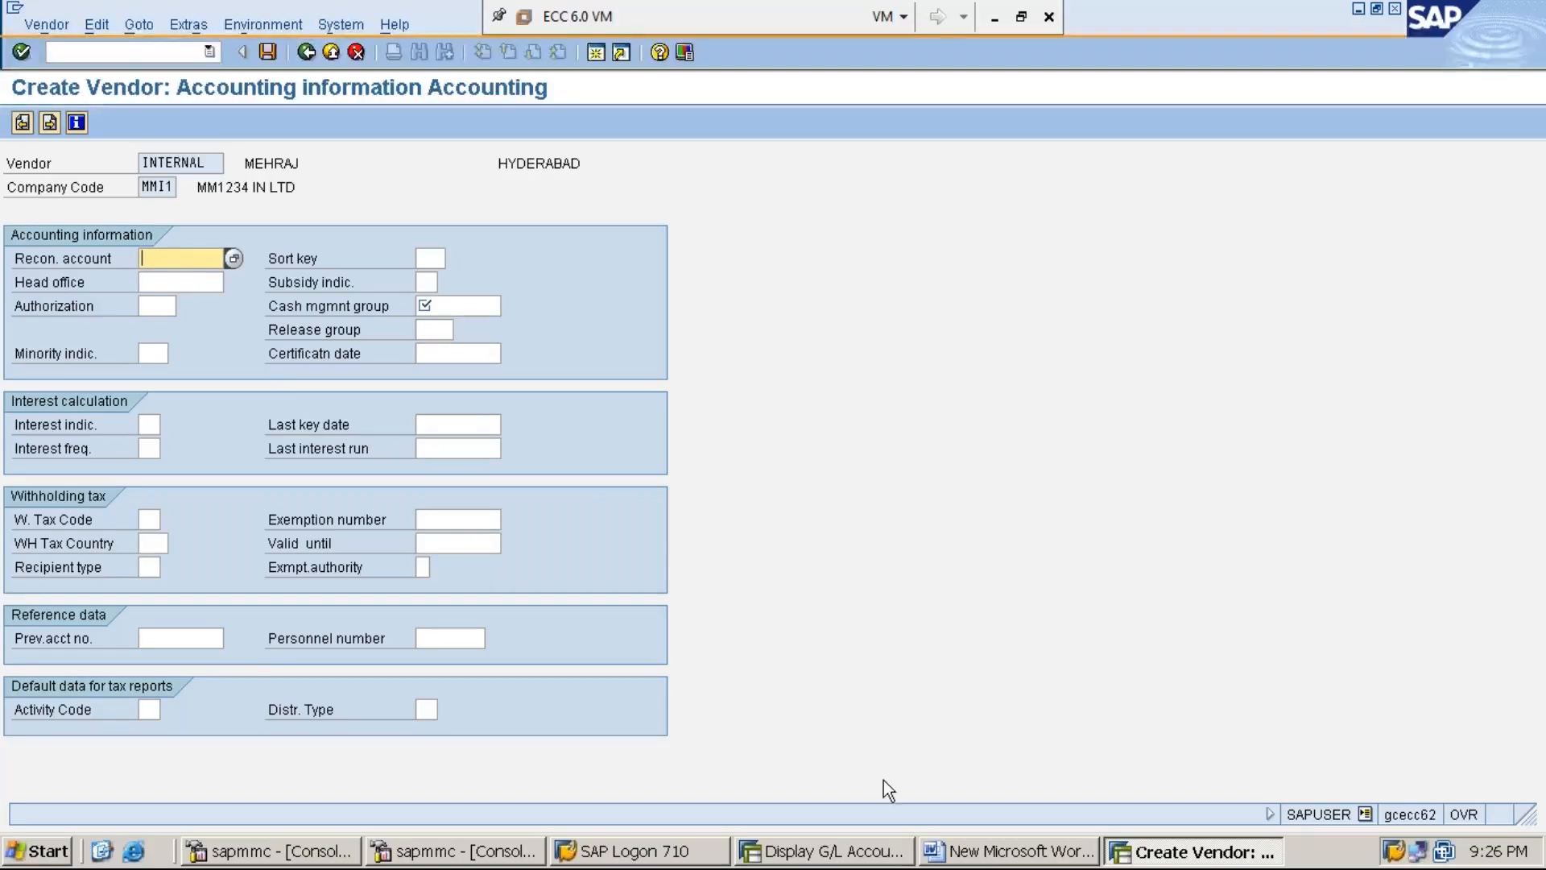
{"action": "left_click", "coordinate": [985, 859]}
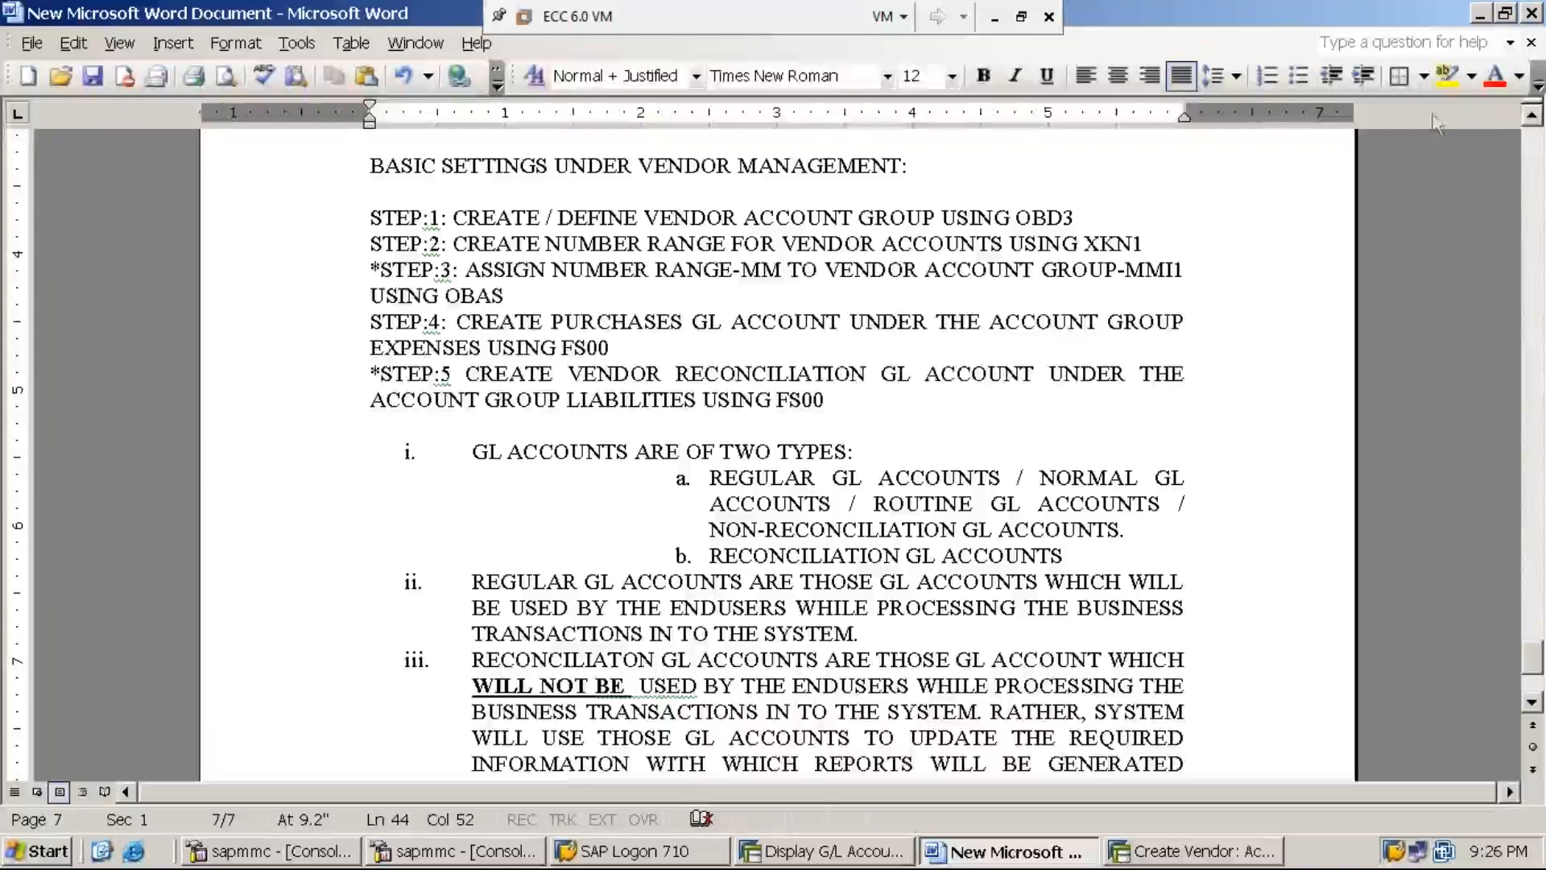
- Minimize Word to return to the MMI1 Accounting information screen
{"action": "left_click", "coordinate": [1483, 14]}
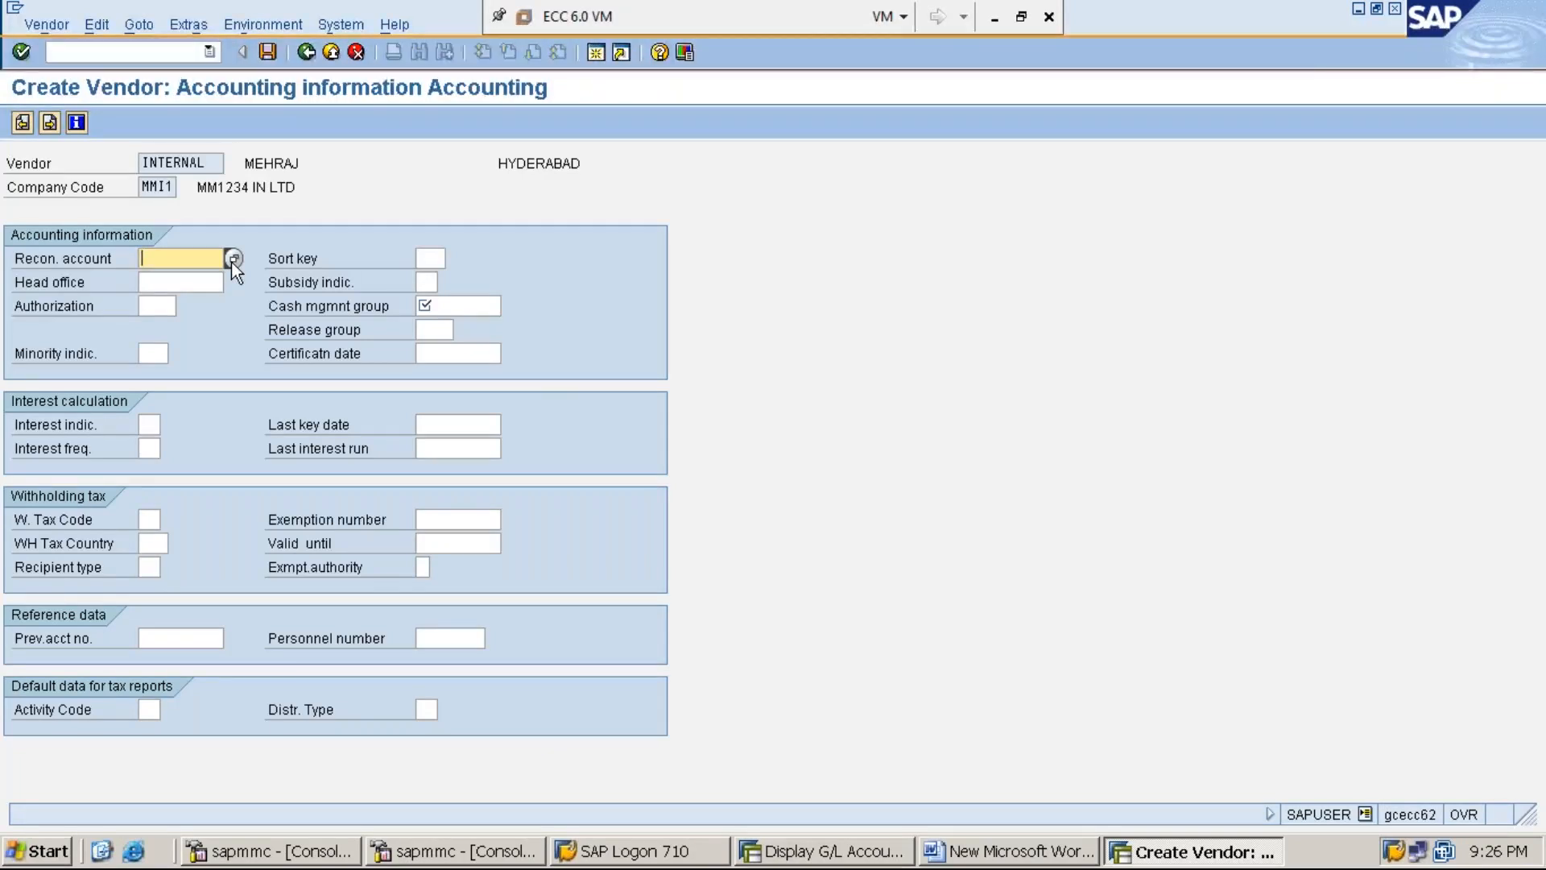
- Pick 200003 SUNDRY CREDITORS ACCOUNT from the value list as the reconciliation account
{"action": "left_click", "coordinate": [232, 260]}
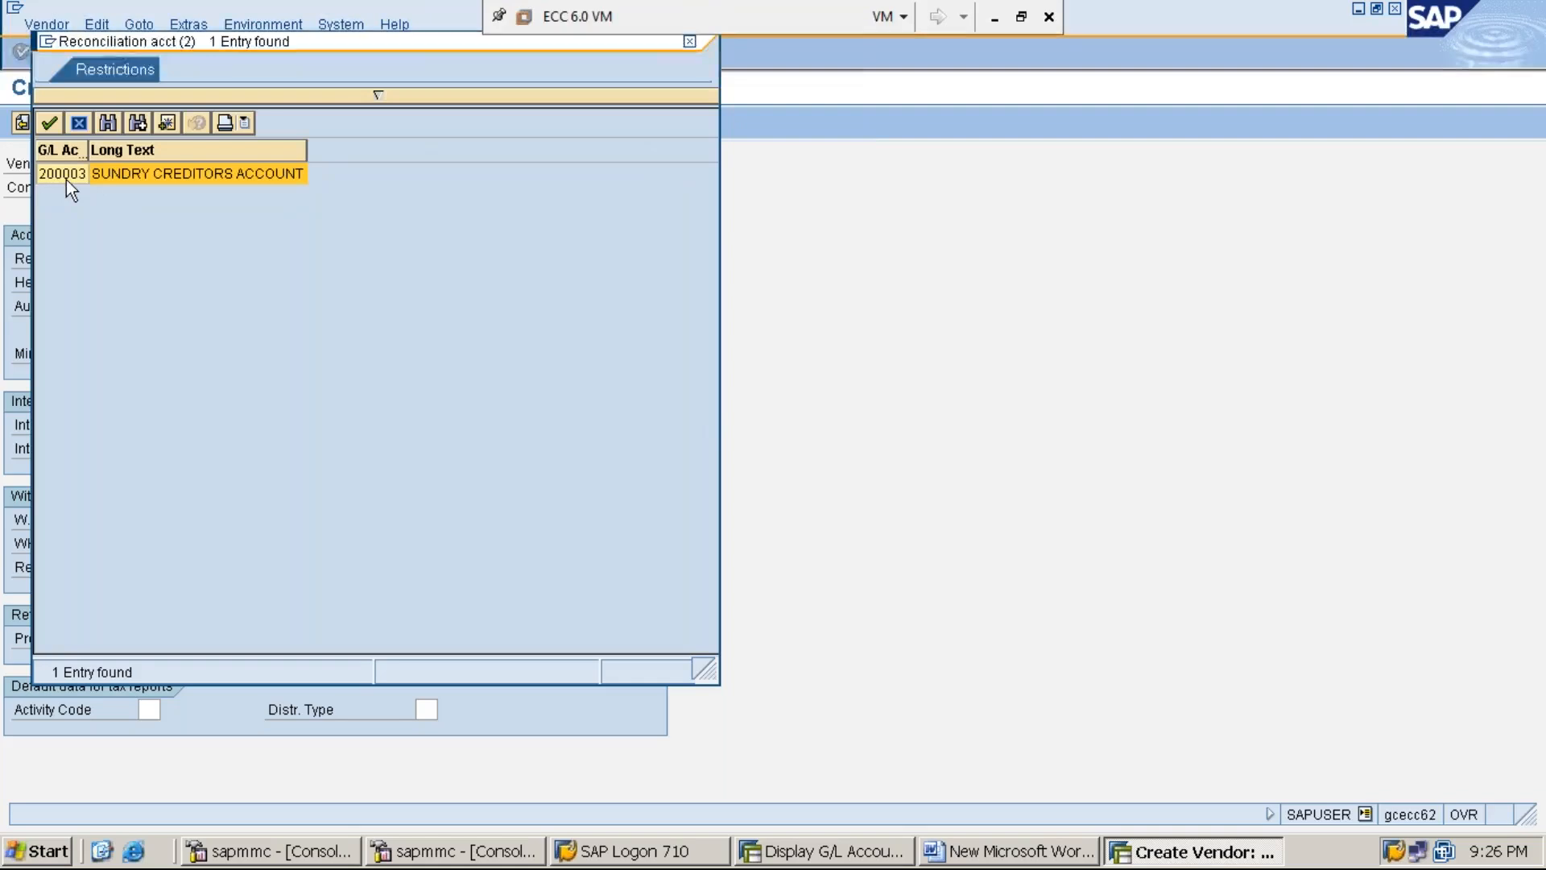
{"action": "left_click", "coordinate": [75, 120]}
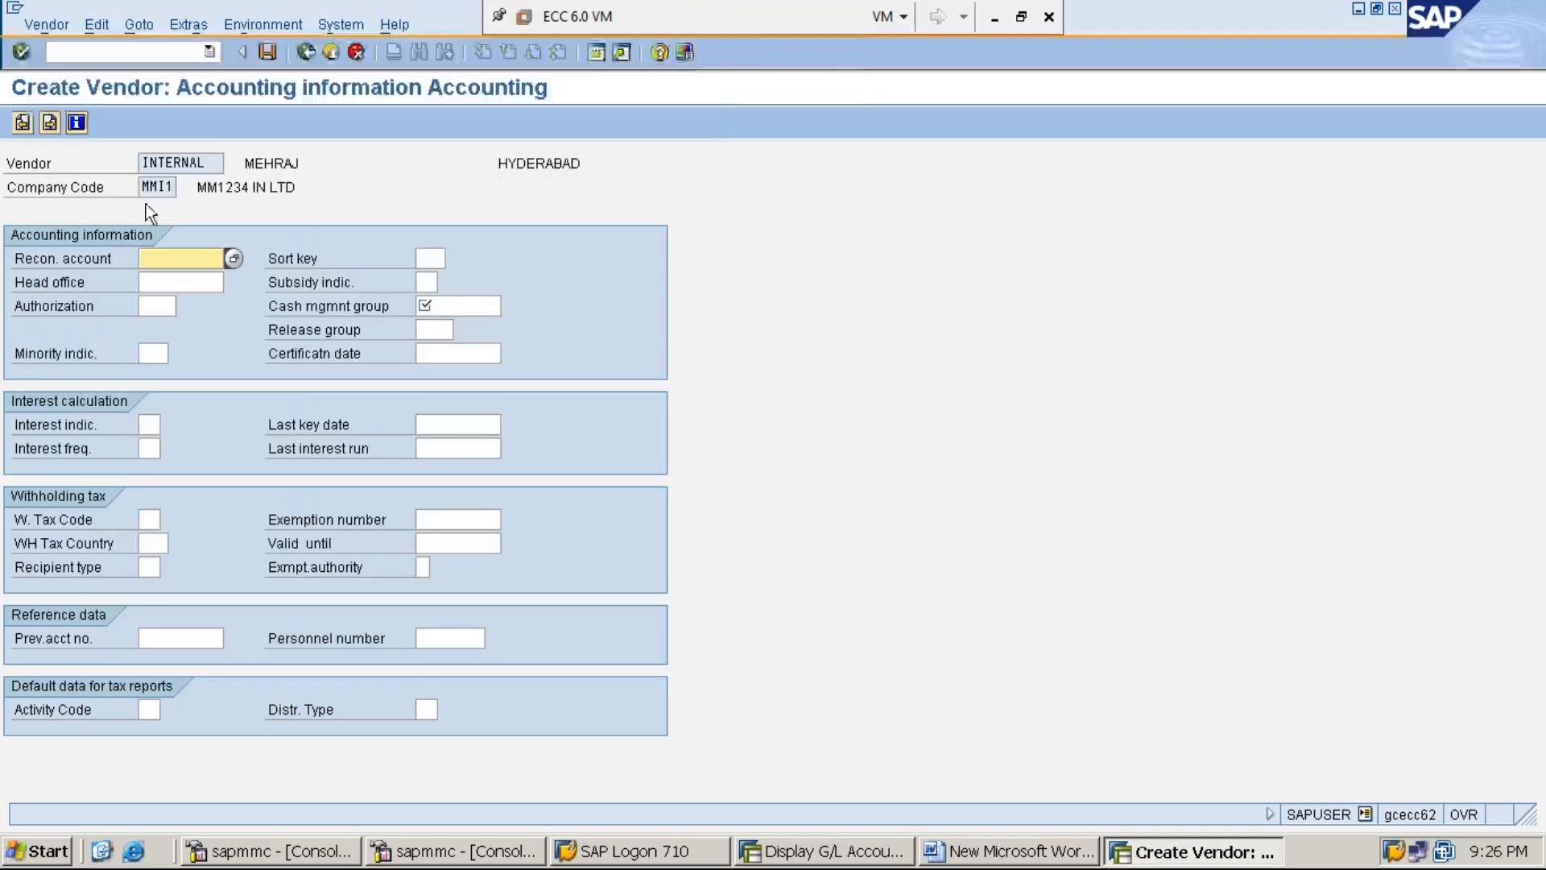
{"action": "left_click", "coordinate": [234, 258]}
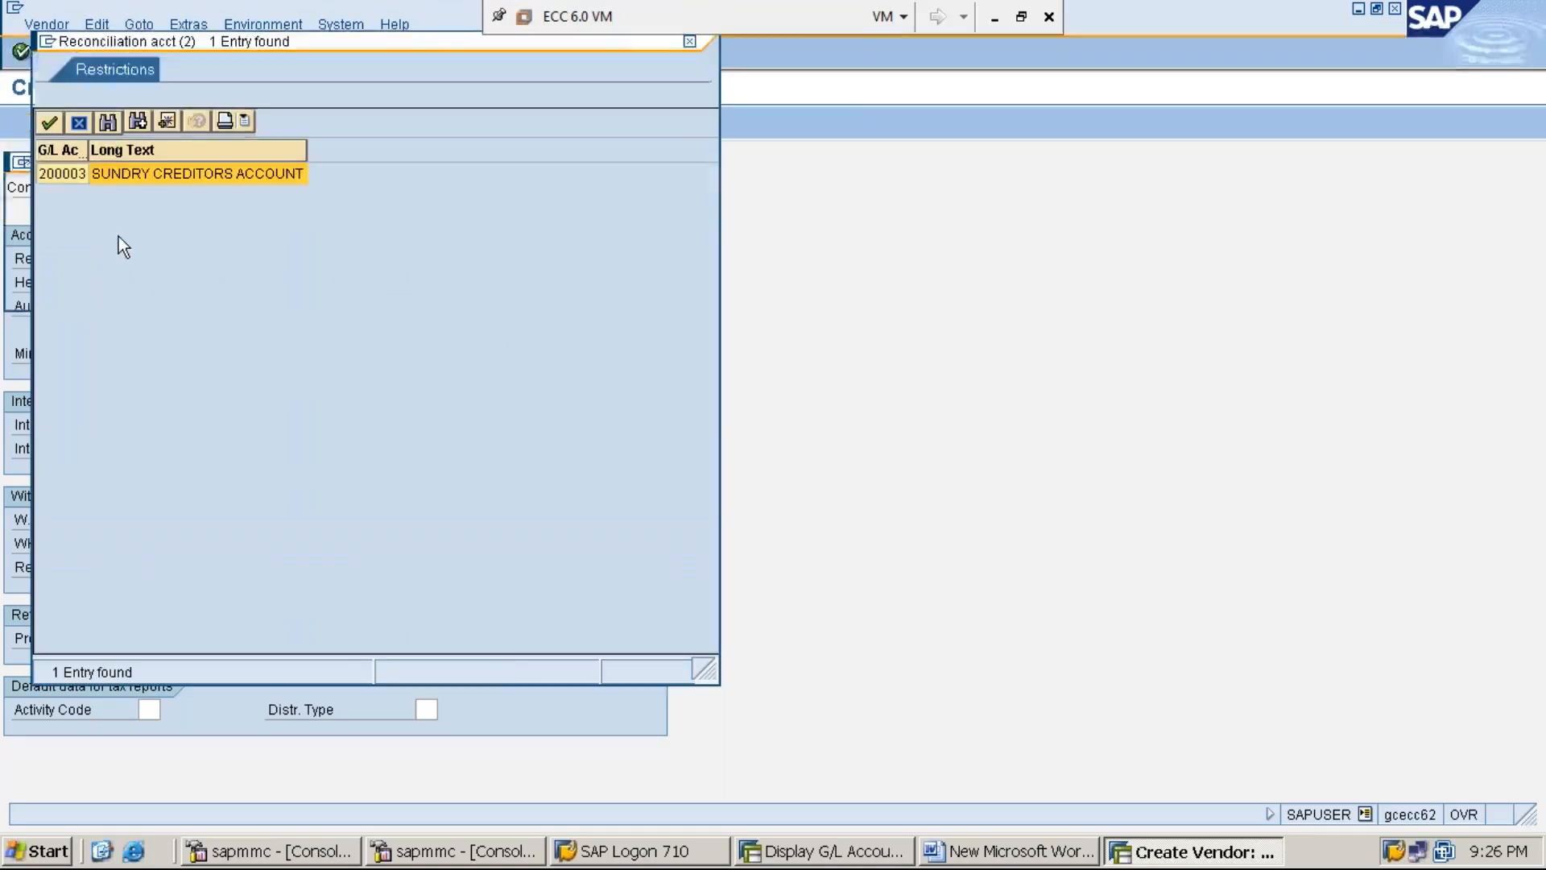
{"action": "double_click", "coordinate": [71, 176]}
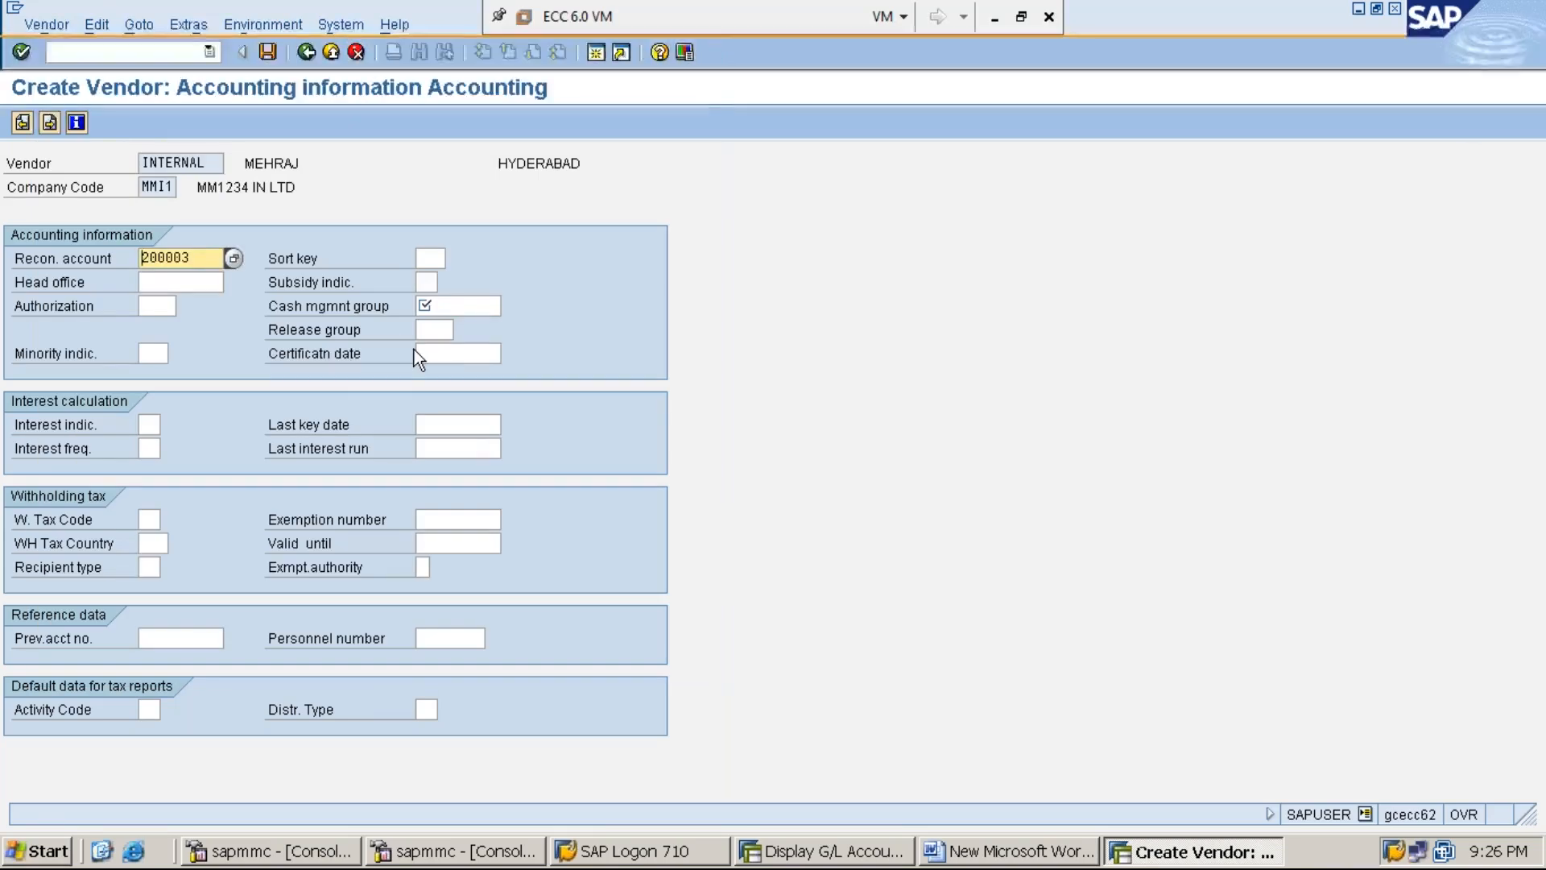
{"action": "left_click", "coordinate": [453, 305]}
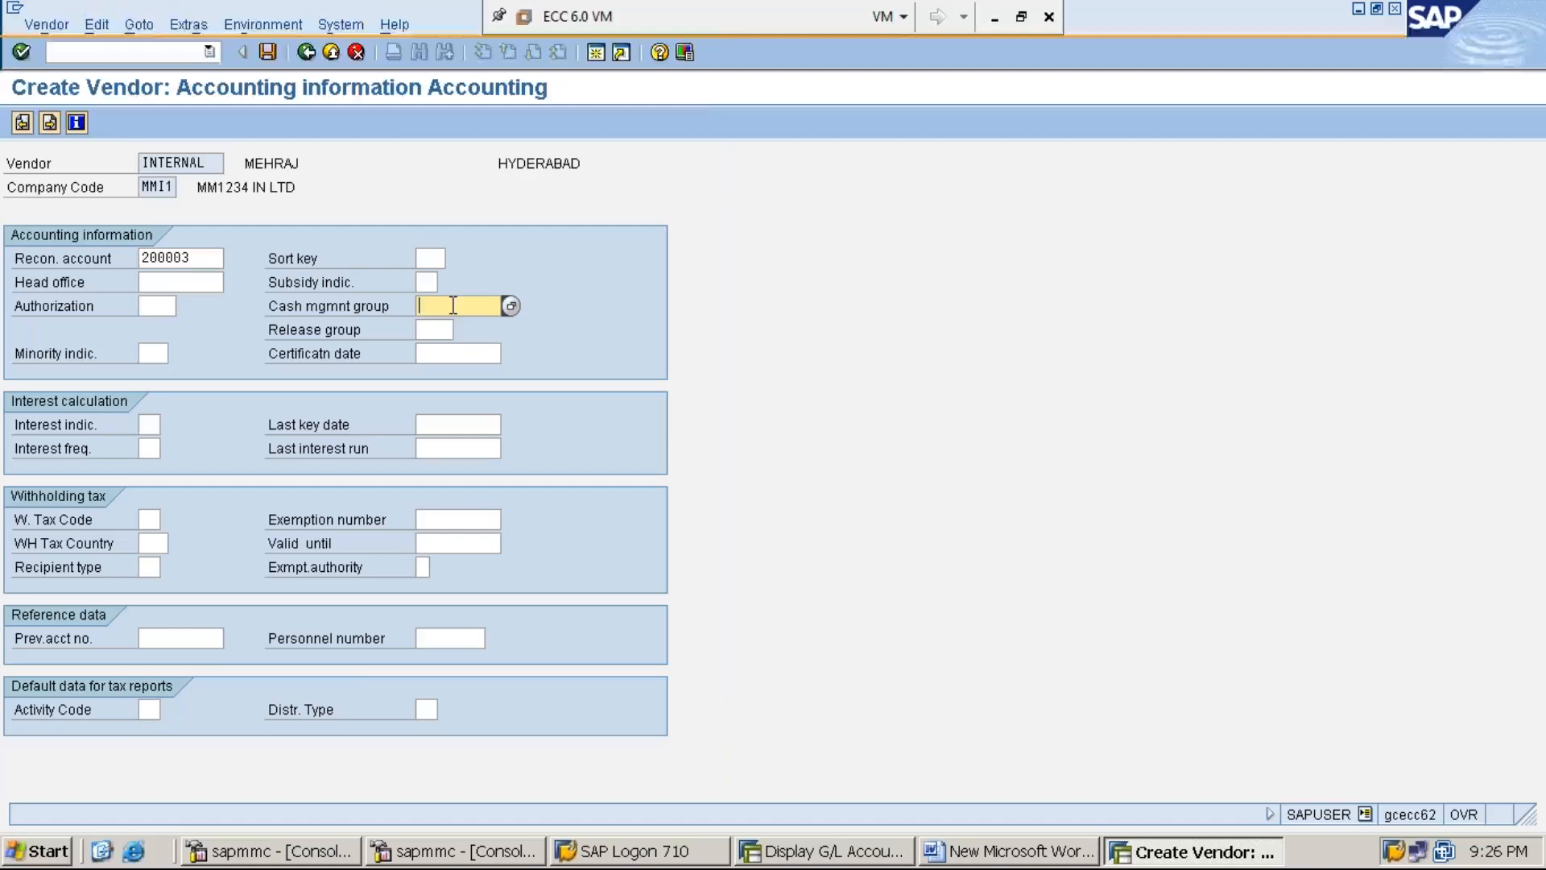
- Choose cash management group A1 Domestic and save the vendor record
{"action": "left_click", "coordinate": [512, 306]}
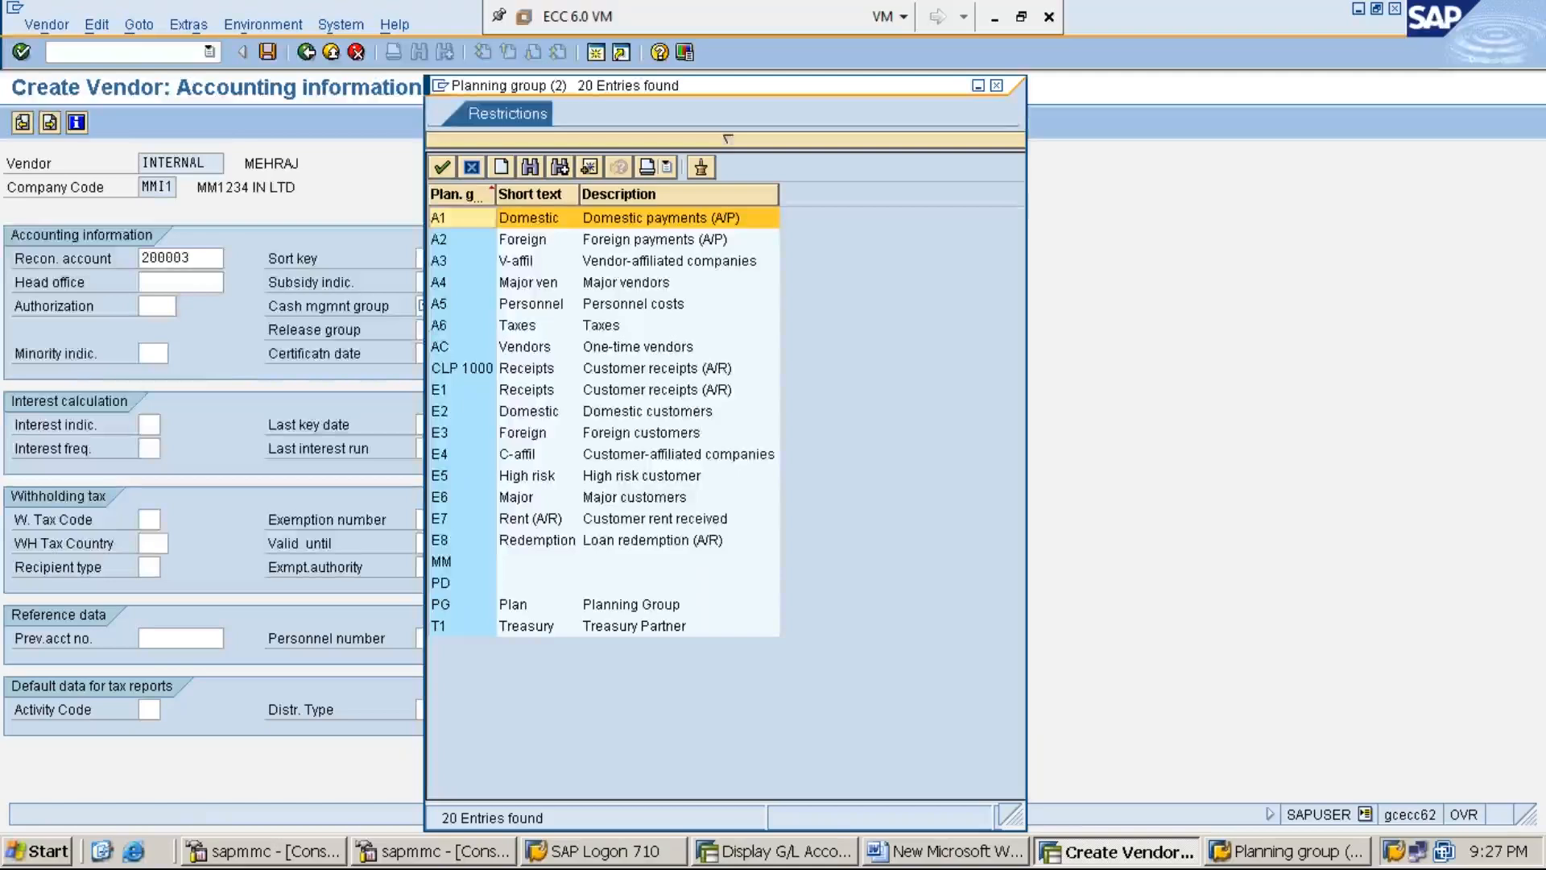
{"action": "double_click", "coordinate": [544, 219]}
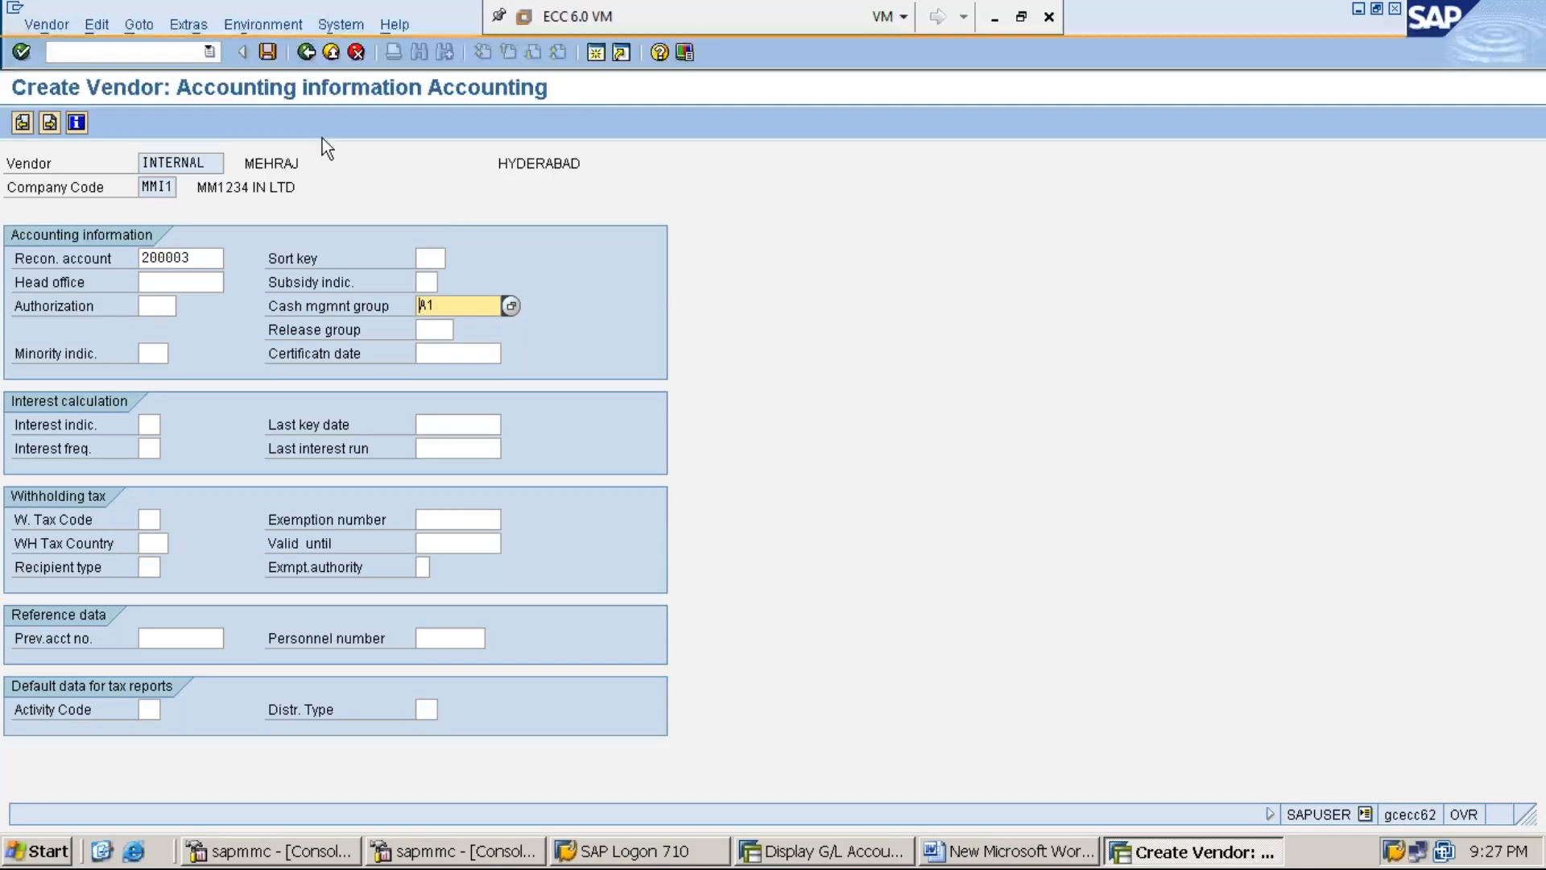
{"action": "left_click", "coordinate": [267, 53]}
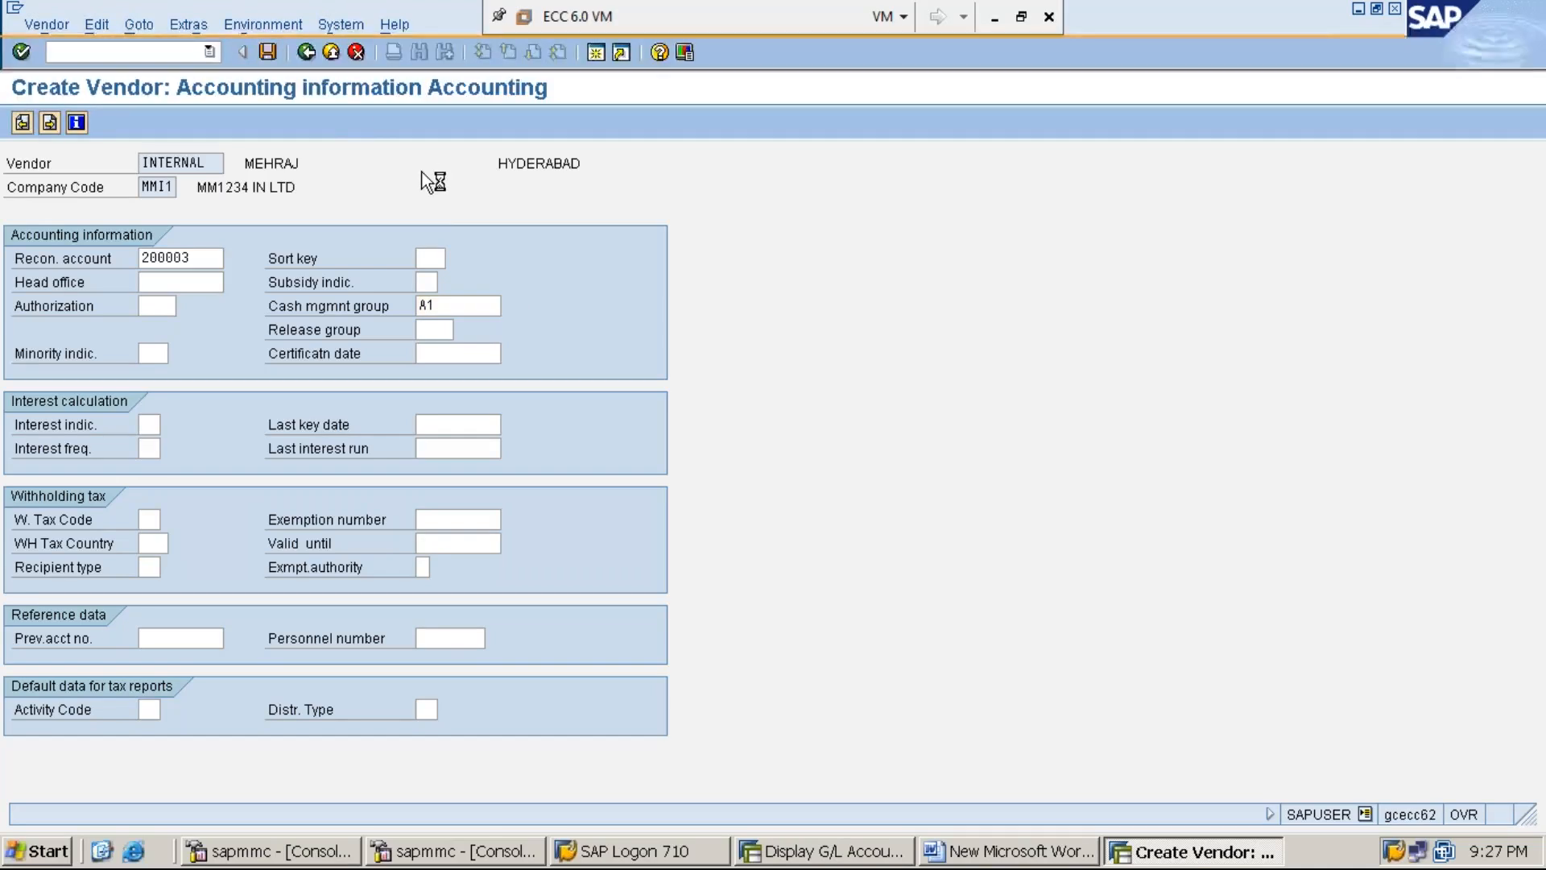
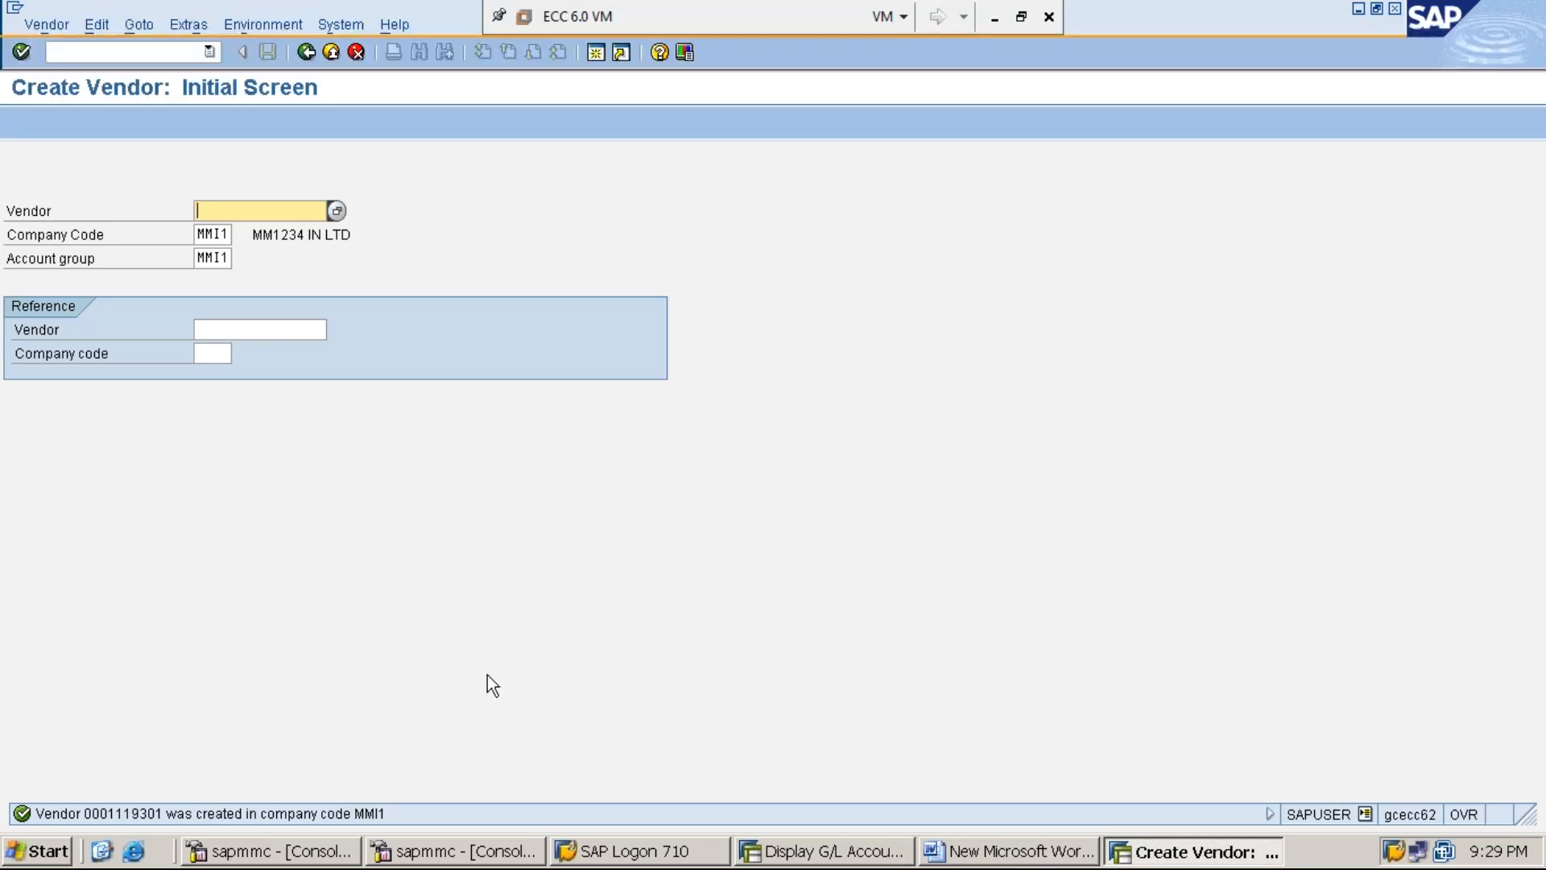
- From the G/L account 200003 window, run /NXKN to open vendor number ranges
{"action": "left_click", "coordinate": [816, 852]}
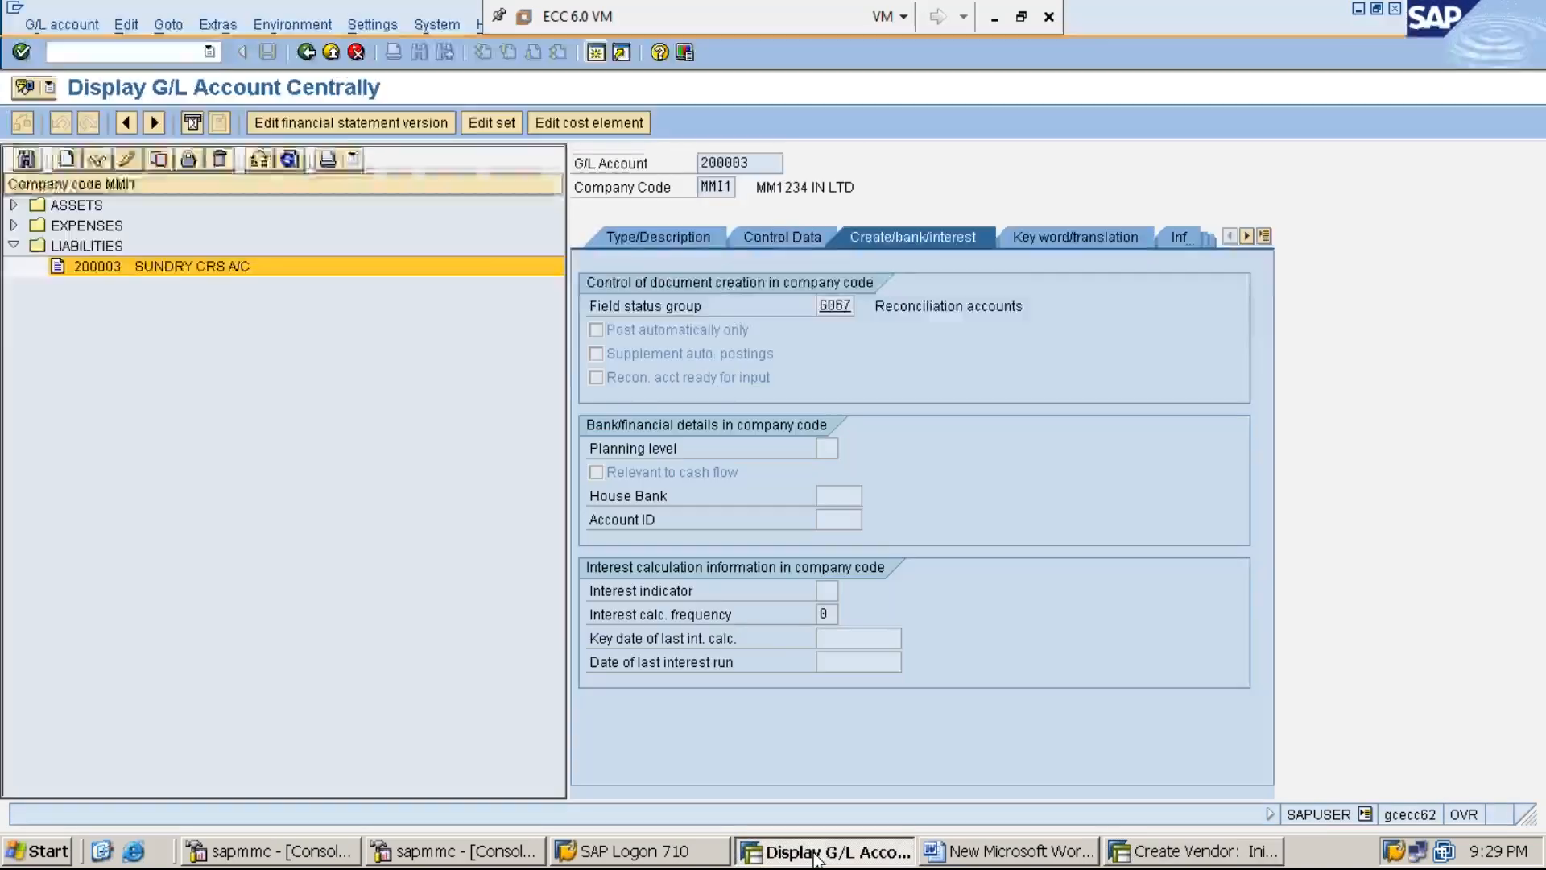
{"action": "left_click", "coordinate": [170, 56]}
{"action": "type", "text": "/N"}
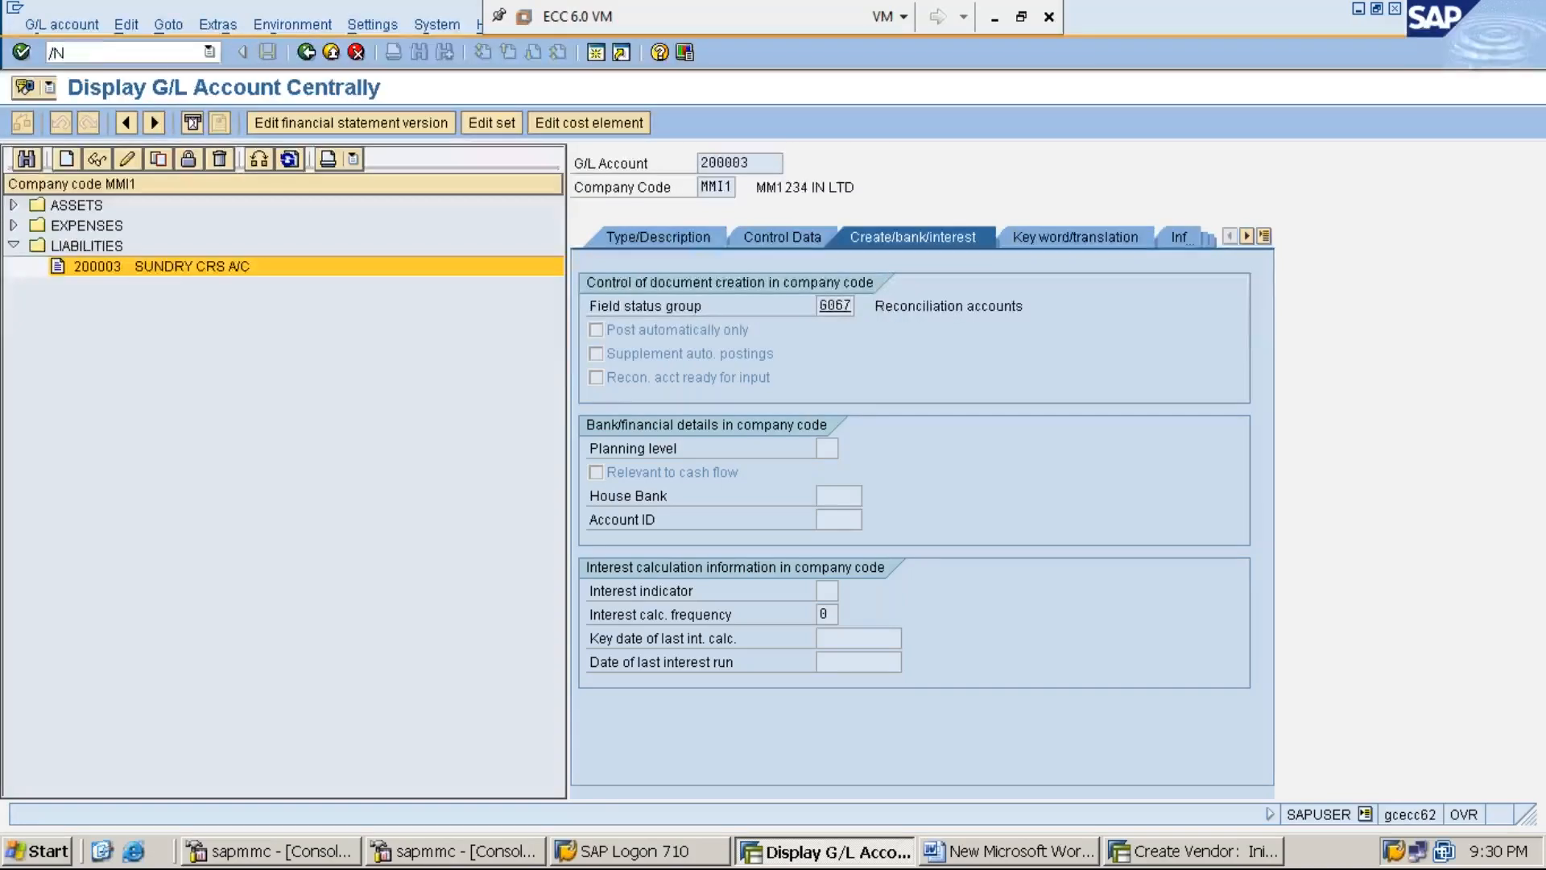
{"action": "type", "text": "XKN"}
{"action": "key", "text": "Return"}
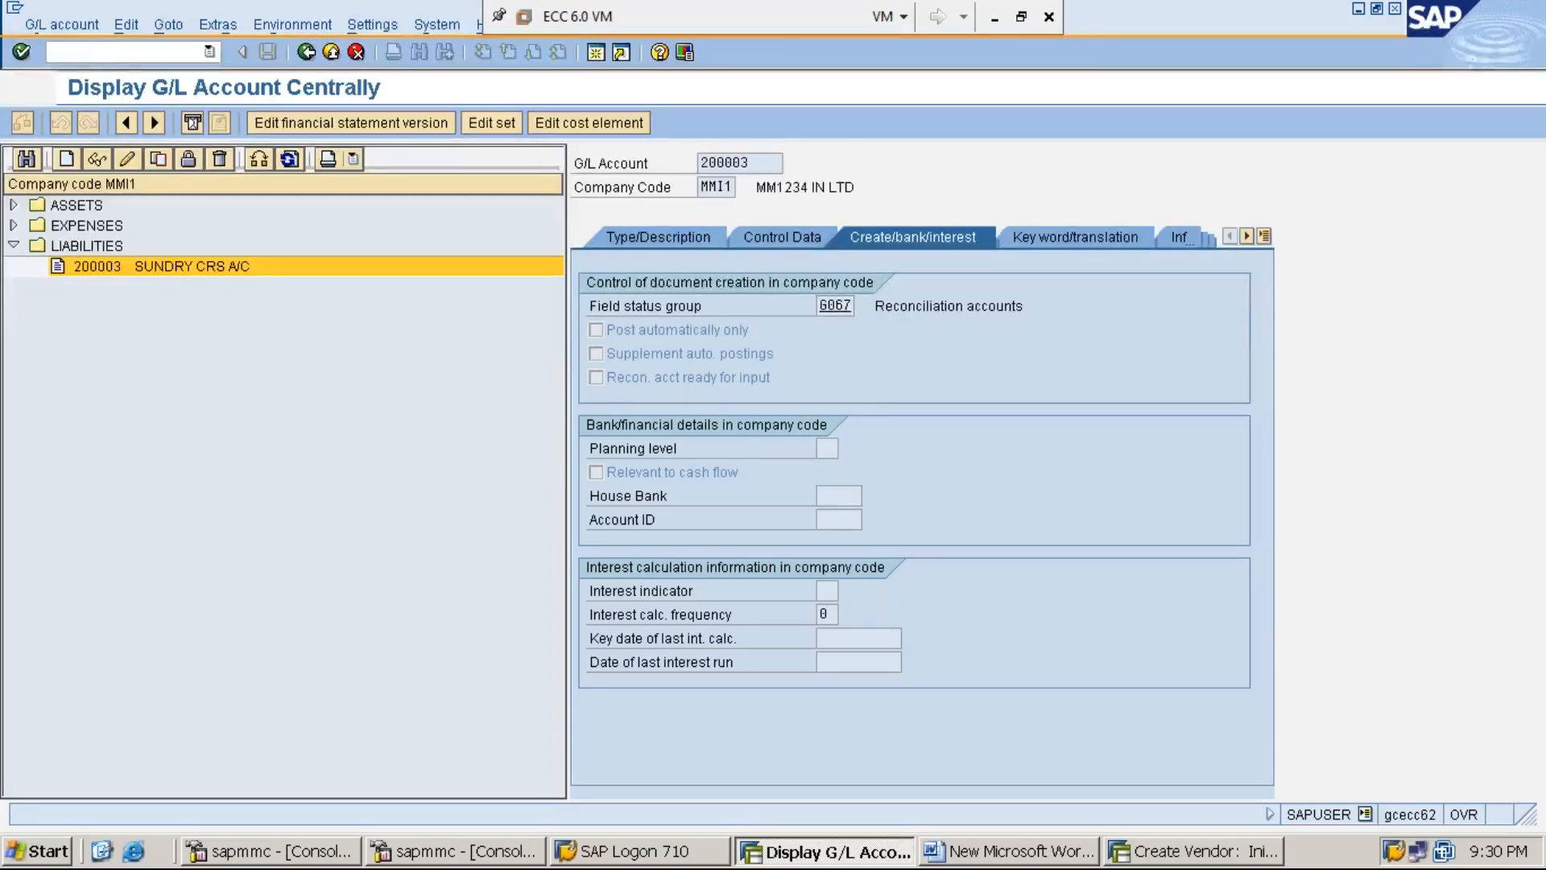
{"action": "left_click", "coordinate": [124, 190]}
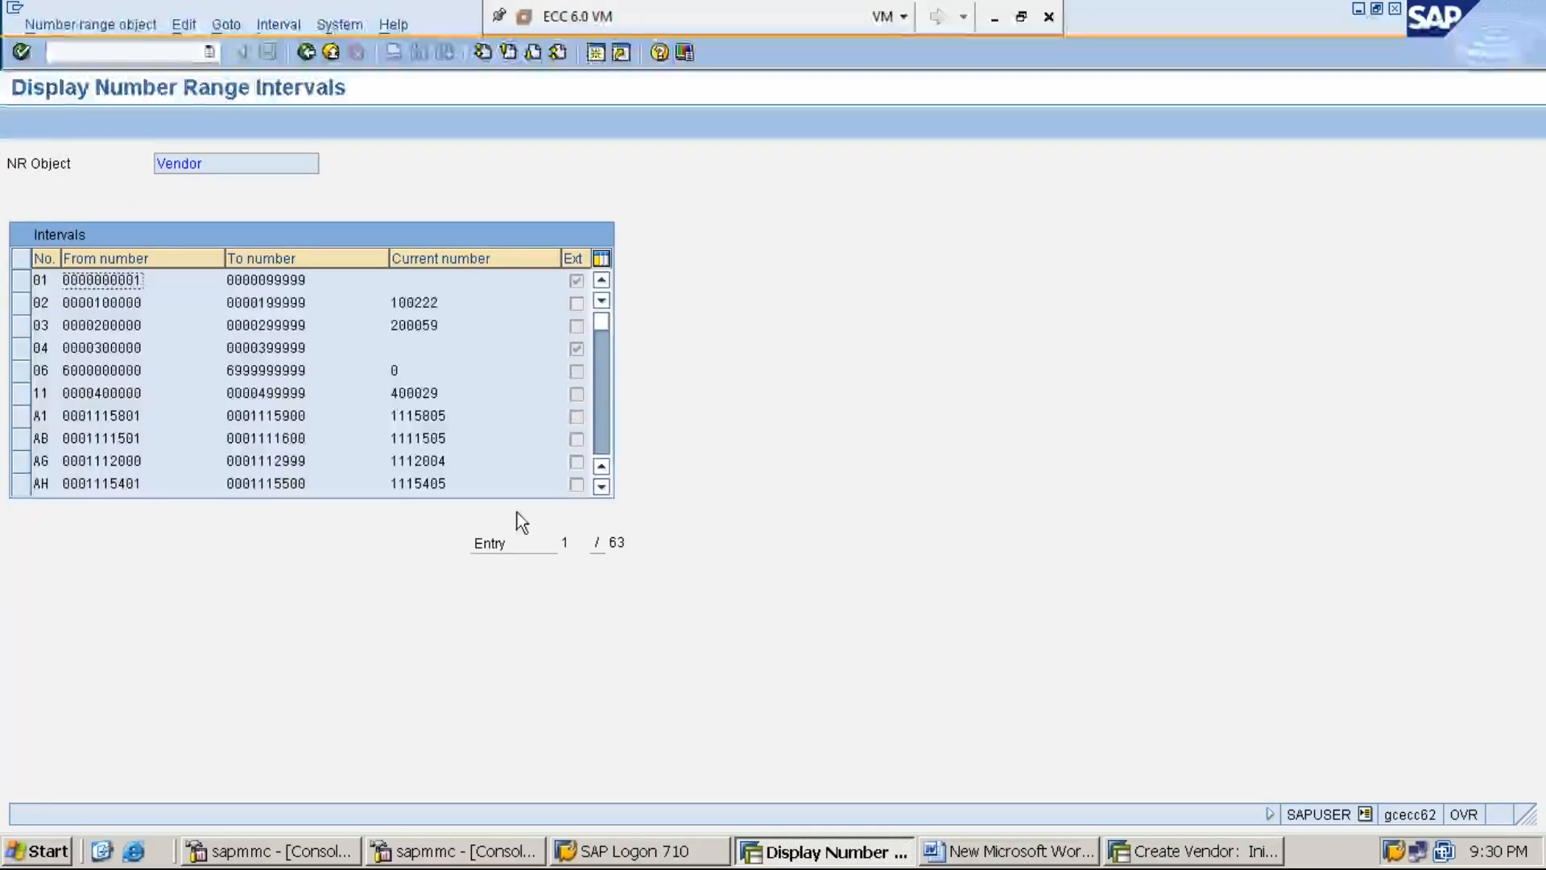
{"action": "left_click", "coordinate": [606, 490]}
{"action": "left_click", "coordinate": [606, 490]}
{"action": "left_click", "coordinate": [605, 489]}
{"action": "left_click", "coordinate": [605, 490]}
{"action": "left_click", "coordinate": [606, 490]}
{"action": "left_click", "coordinate": [605, 490]}
{"action": "left_click", "coordinate": [606, 489]}
{"action": "left_click", "coordinate": [606, 490]}
{"action": "left_click", "coordinate": [606, 490]}
{"action": "left_click", "coordinate": [606, 490]}
{"action": "left_click", "coordinate": [606, 489]}
{"action": "left_click", "coordinate": [605, 489]}
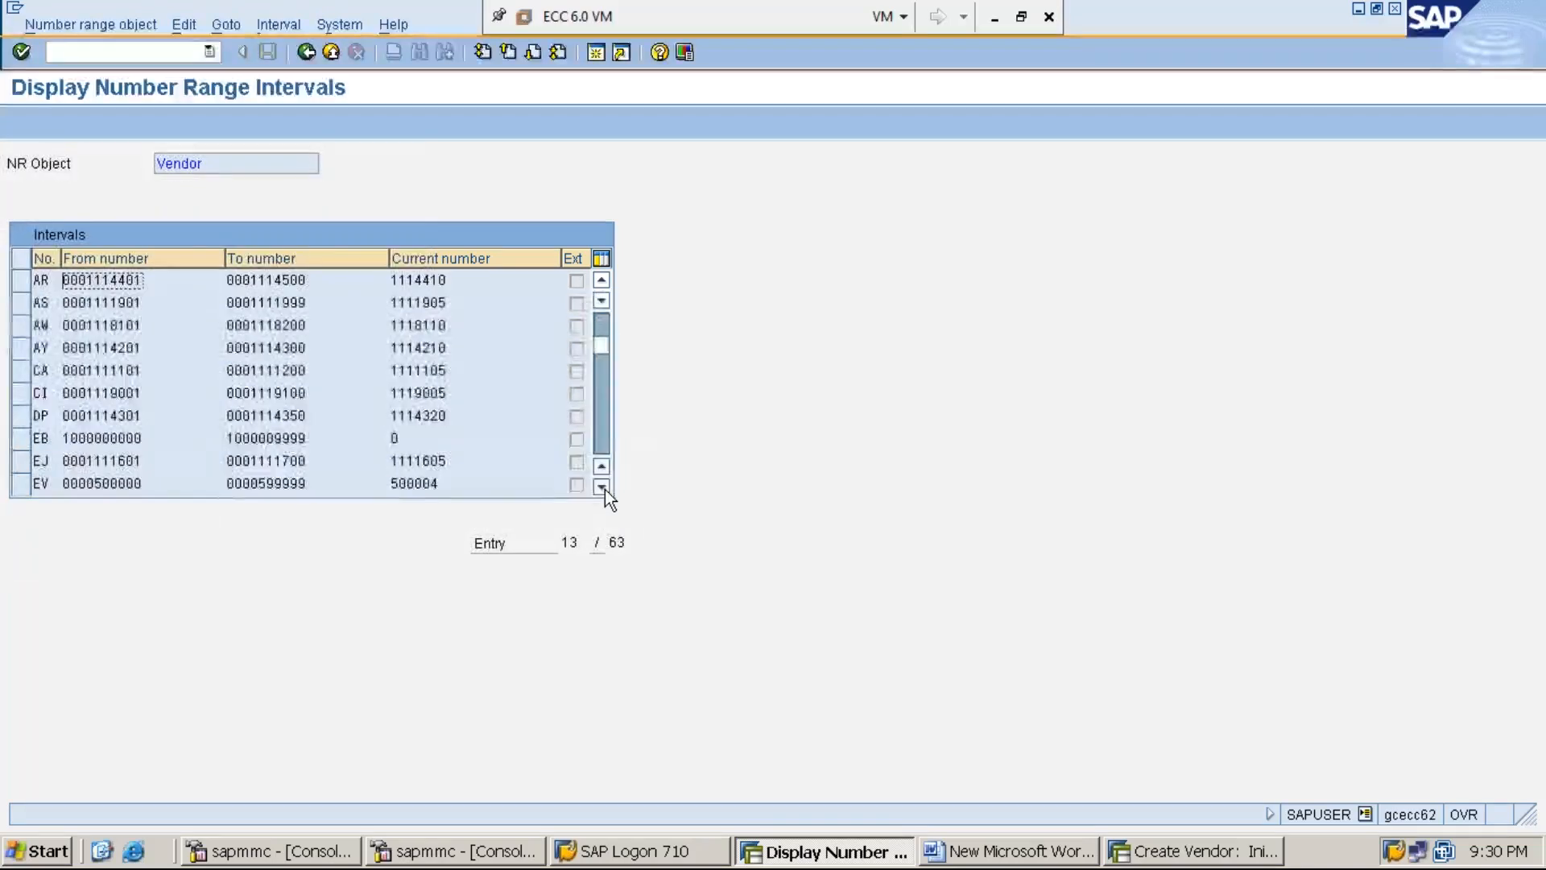
{"action": "left_click", "coordinate": [606, 490]}
{"action": "left_click", "coordinate": [605, 489]}
{"action": "left_click", "coordinate": [606, 489]}
{"action": "left_click", "coordinate": [605, 490]}
{"action": "left_click", "coordinate": [606, 490]}
{"action": "left_click", "coordinate": [605, 490]}
{"action": "left_click", "coordinate": [605, 490]}
{"action": "left_click", "coordinate": [605, 490]}
{"action": "left_click", "coordinate": [605, 490]}
{"action": "left_click", "coordinate": [605, 490]}
{"action": "left_click", "coordinate": [606, 490]}
{"action": "left_click", "coordinate": [605, 489]}
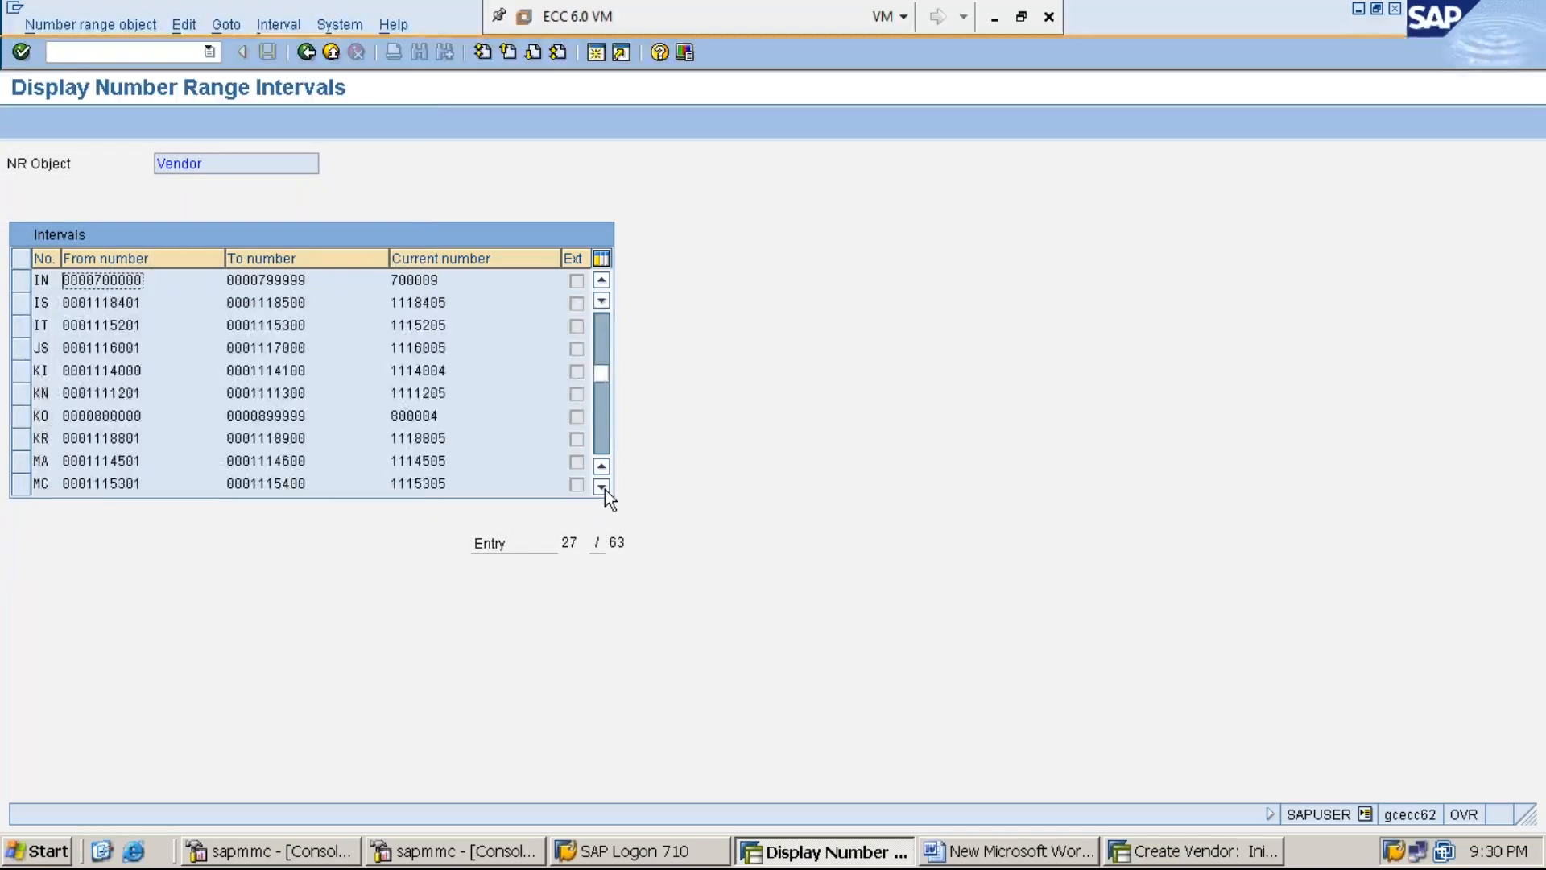
{"action": "left_click", "coordinate": [605, 490]}
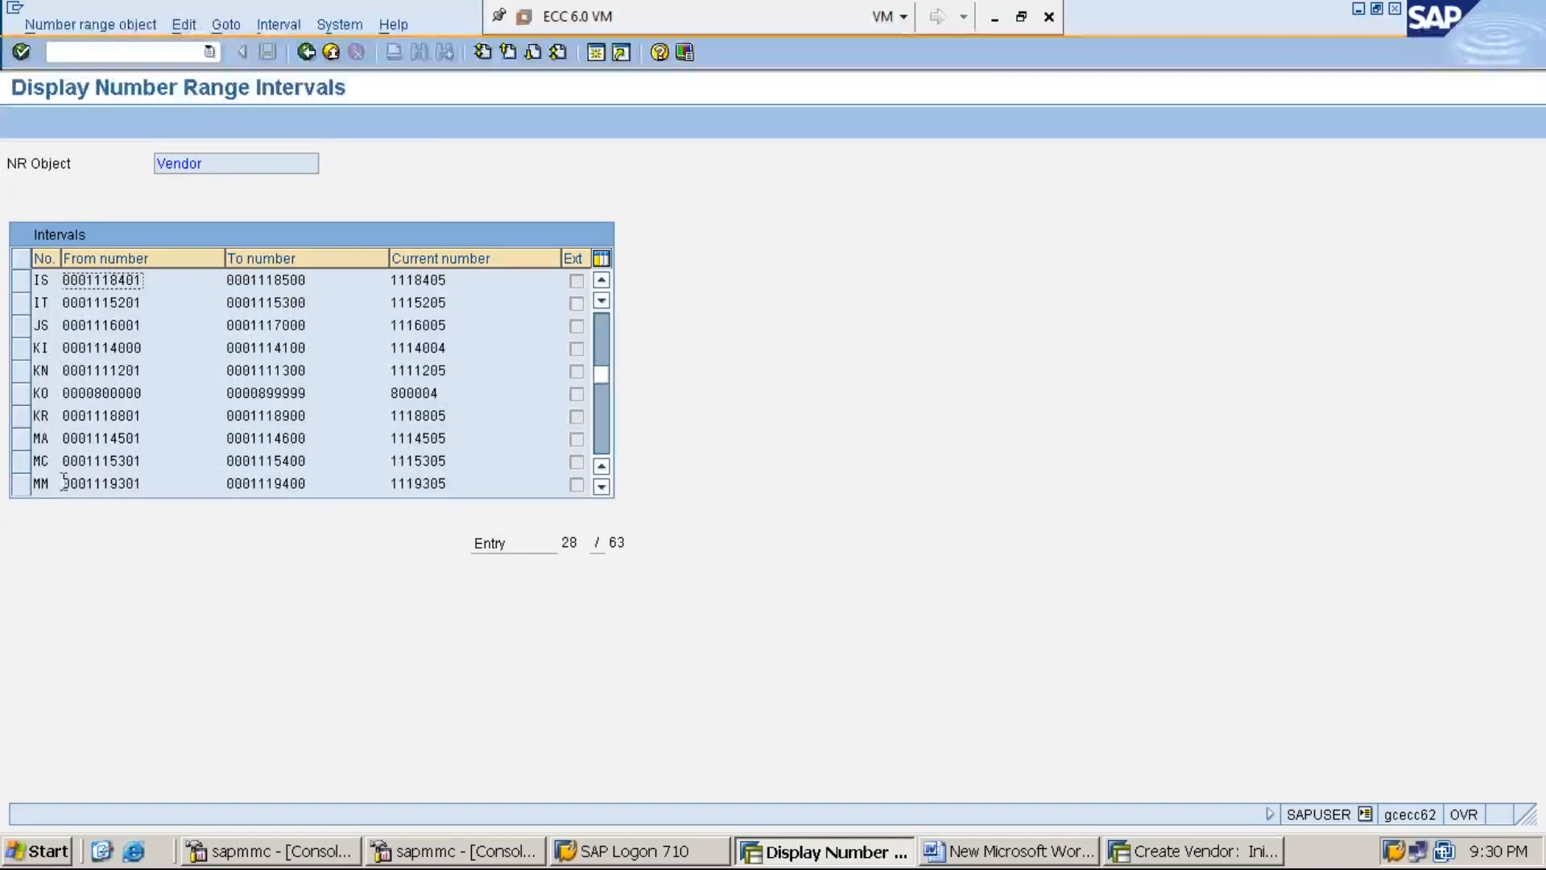
{"action": "left_click", "coordinate": [21, 484]}
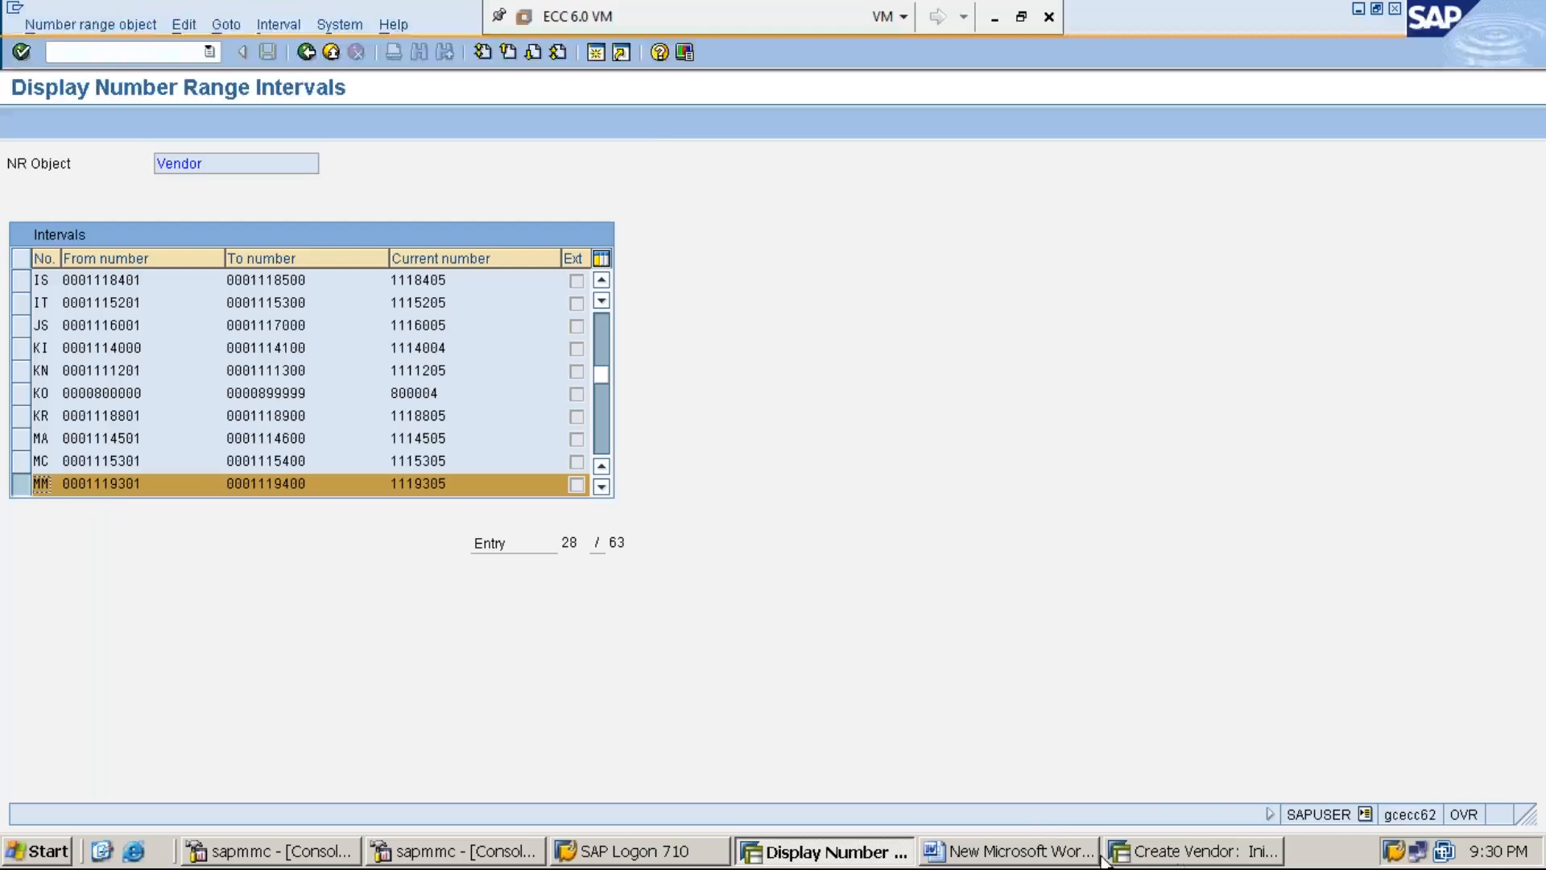
{"action": "left_click", "coordinate": [1196, 852]}
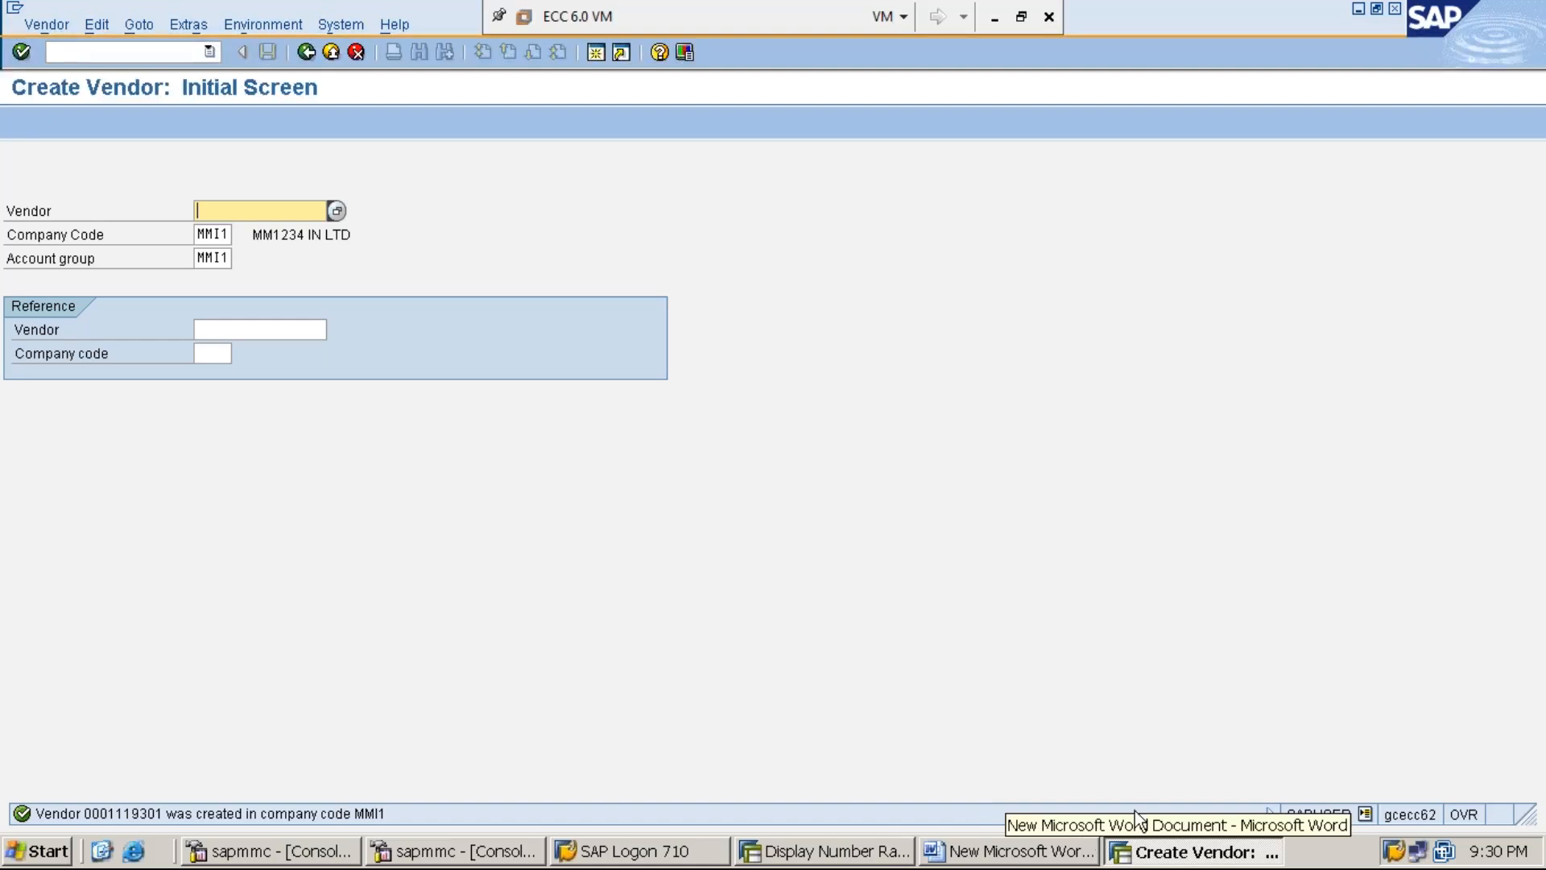
- Run /NOBD3 from the Create Vendor window to list the 92 vendor account groups
{"action": "left_click", "coordinate": [821, 860]}
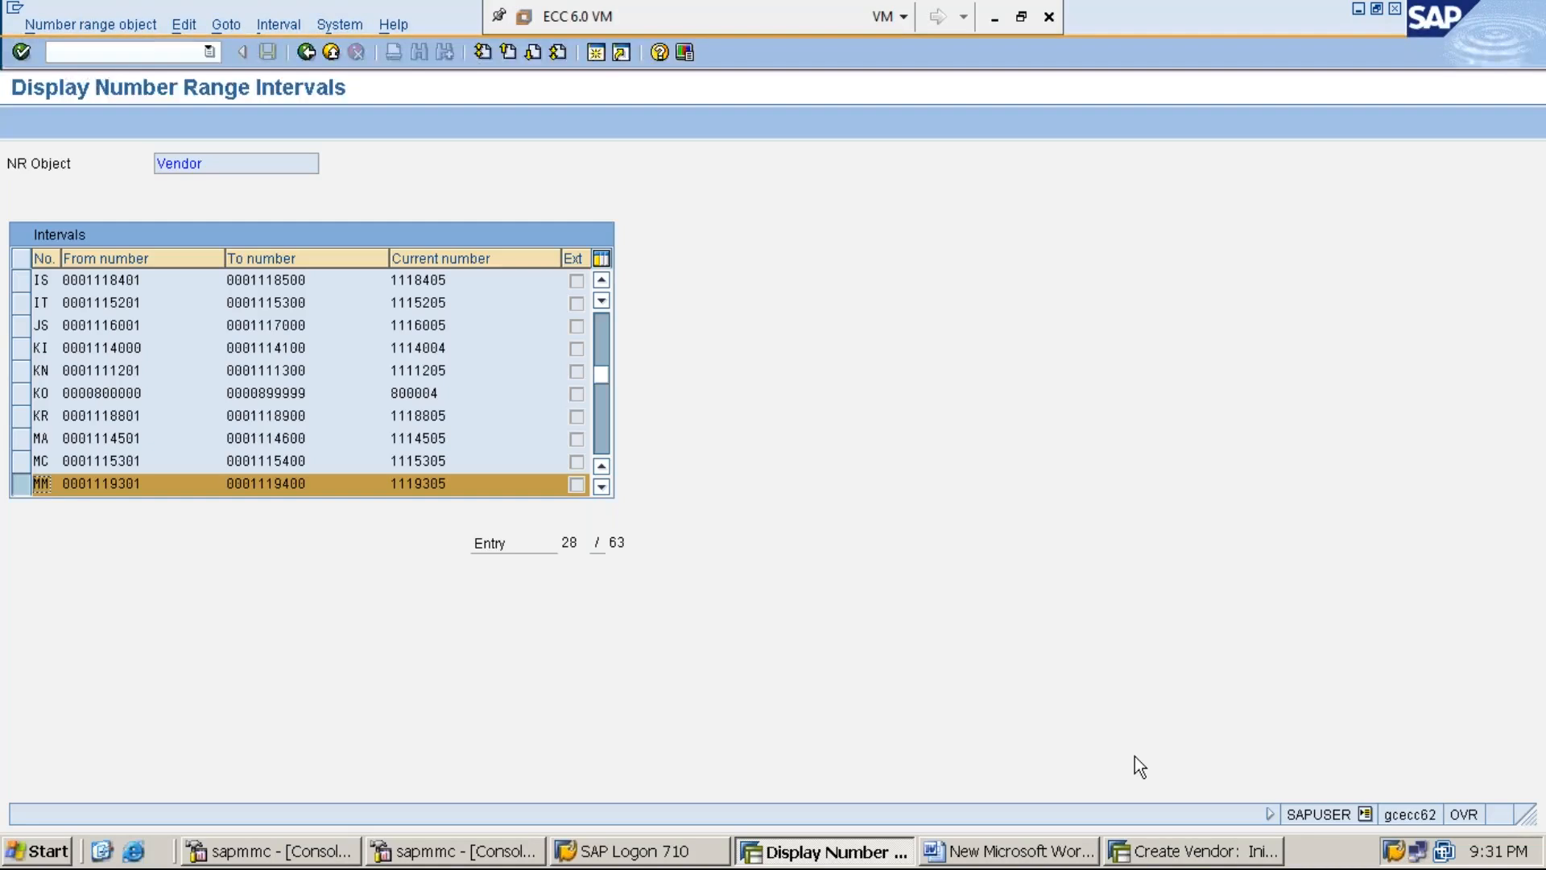
{"action": "left_click", "coordinate": [1176, 853]}
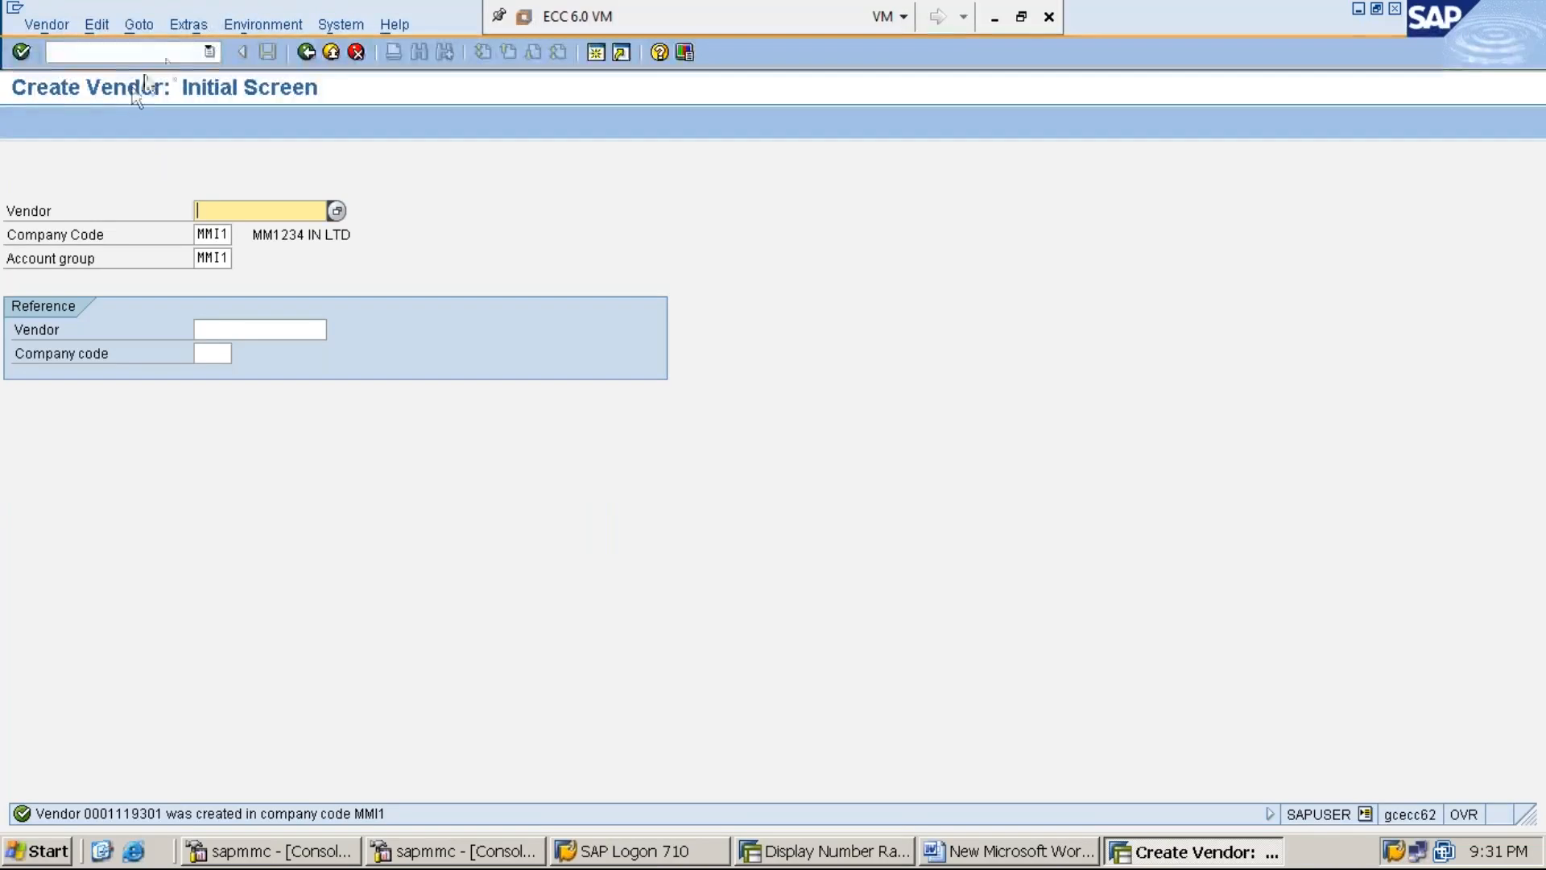
{"action": "left_click", "coordinate": [184, 52]}
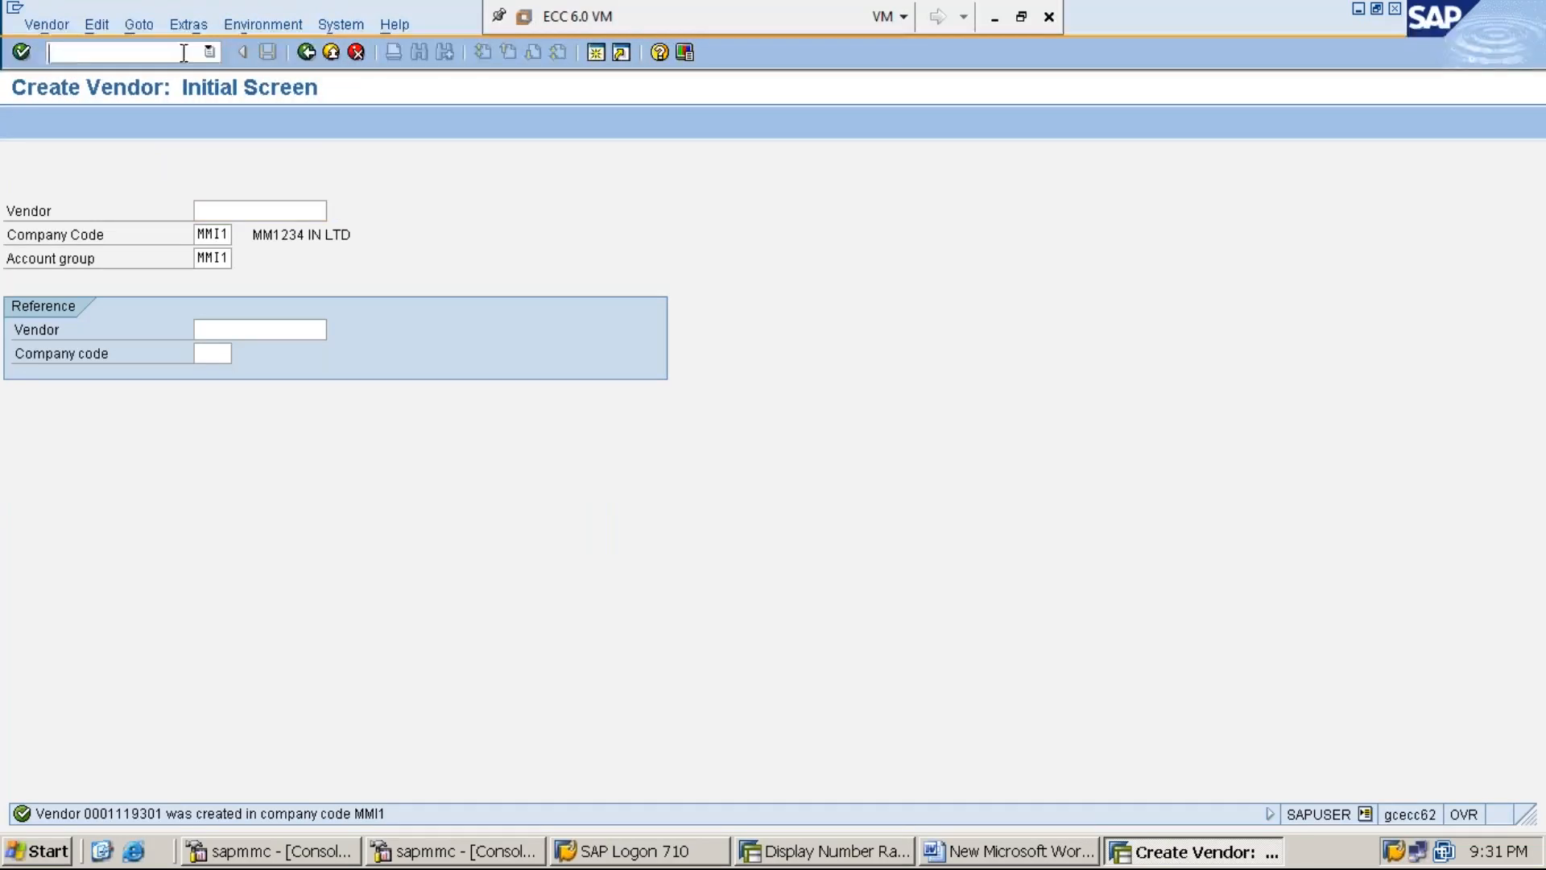
{"action": "type", "text": "/NOBD3"}
{"action": "key", "text": "Return"}
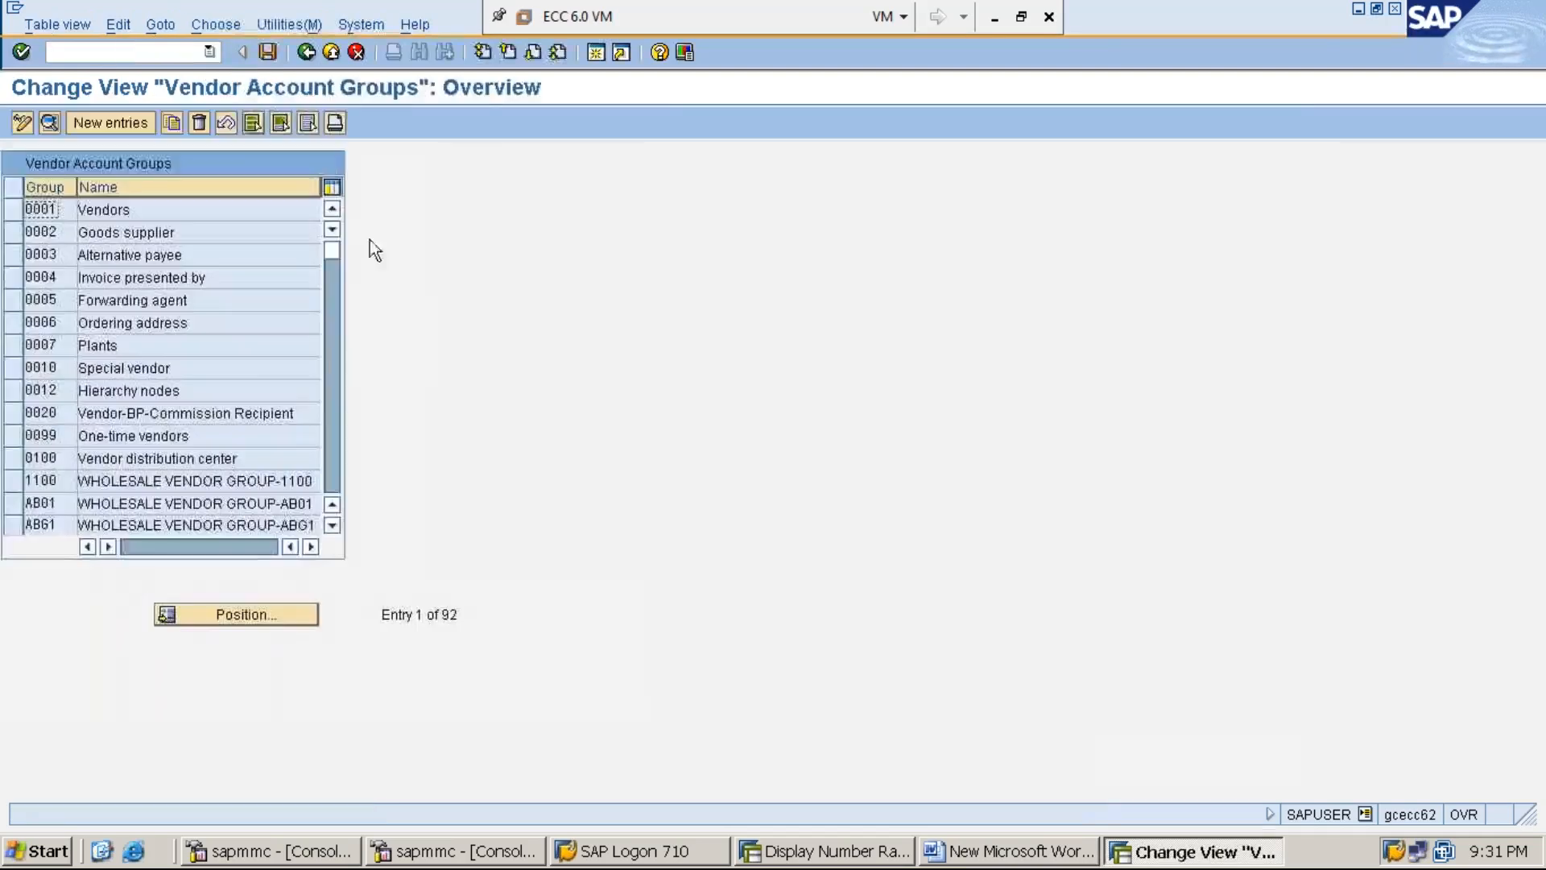
- Position the account group list to MMI1 in display mode and select its WHOLE SALE VENDORS GROUP row
{"action": "left_click", "coordinate": [269, 617]}
{"action": "type", "text": "MMI1"}
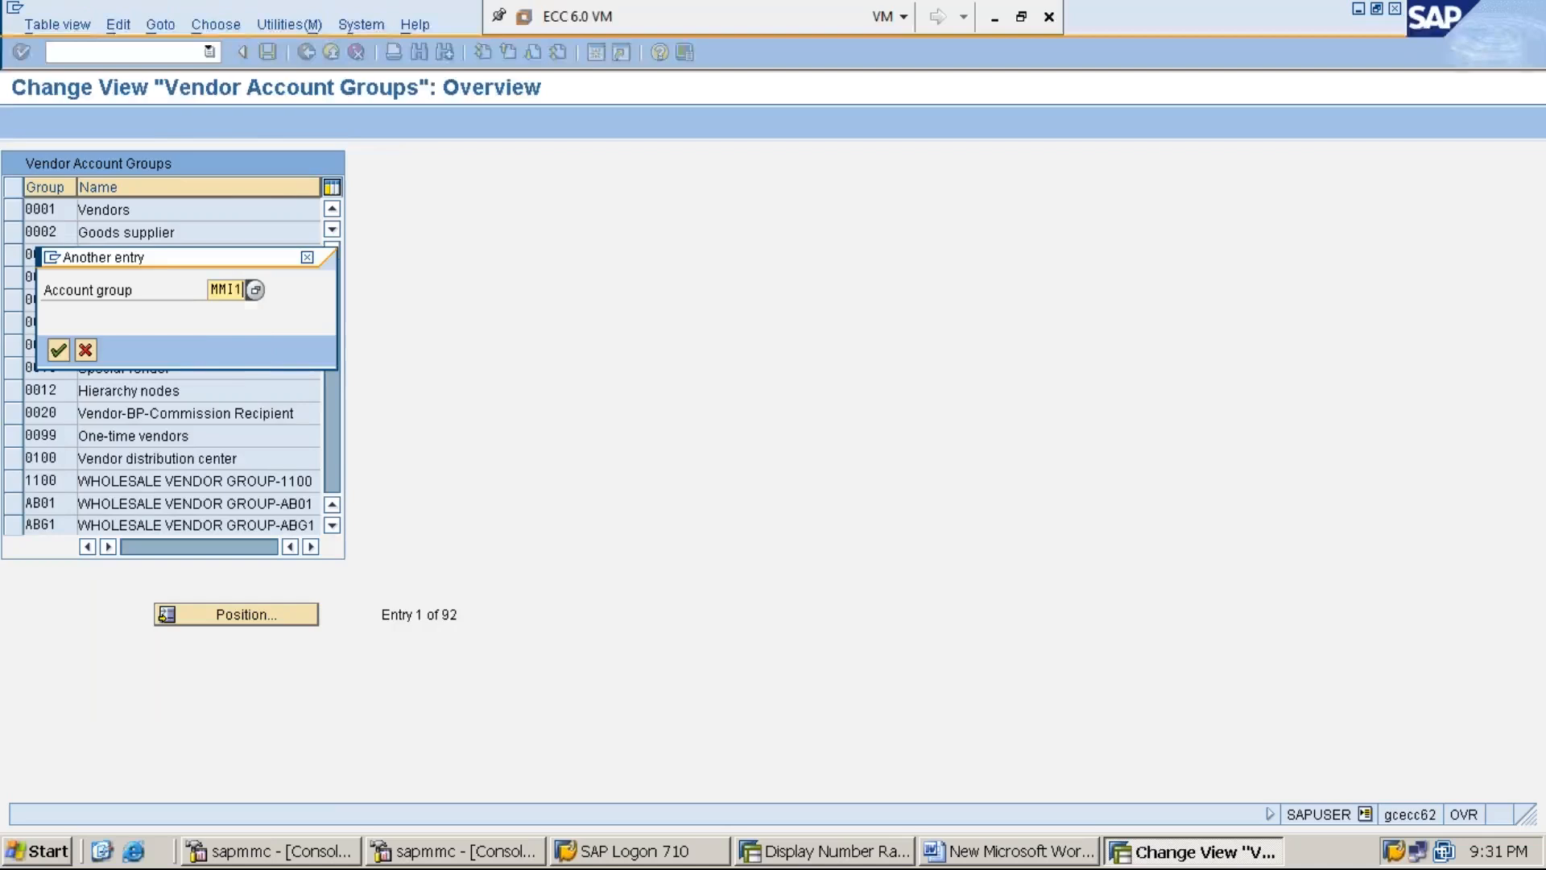
{"action": "key", "text": "Return"}
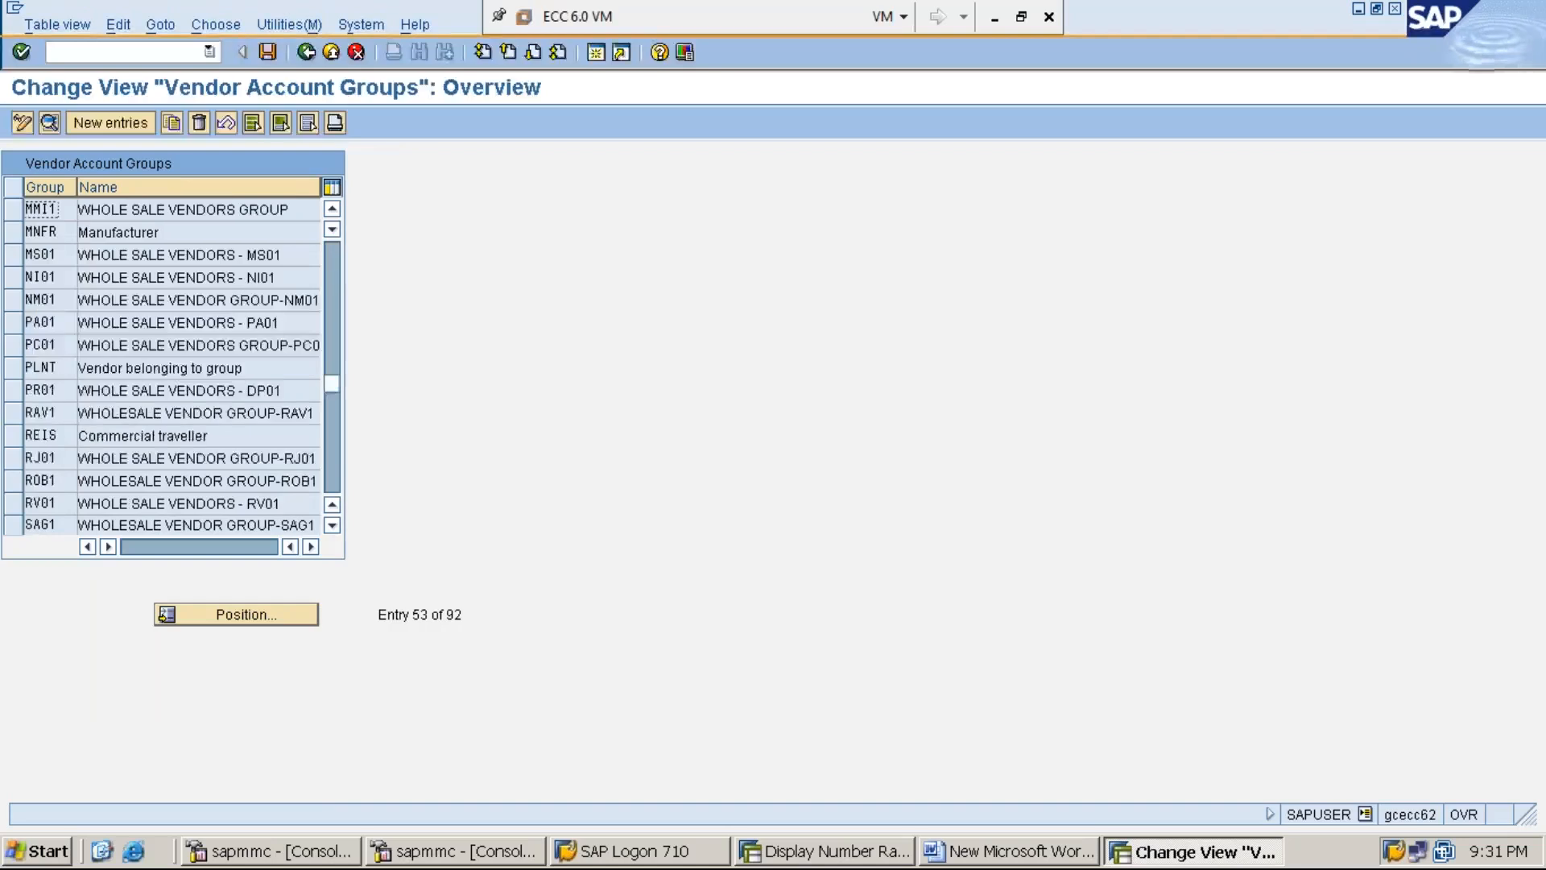
{"action": "left_click", "coordinate": [22, 123]}
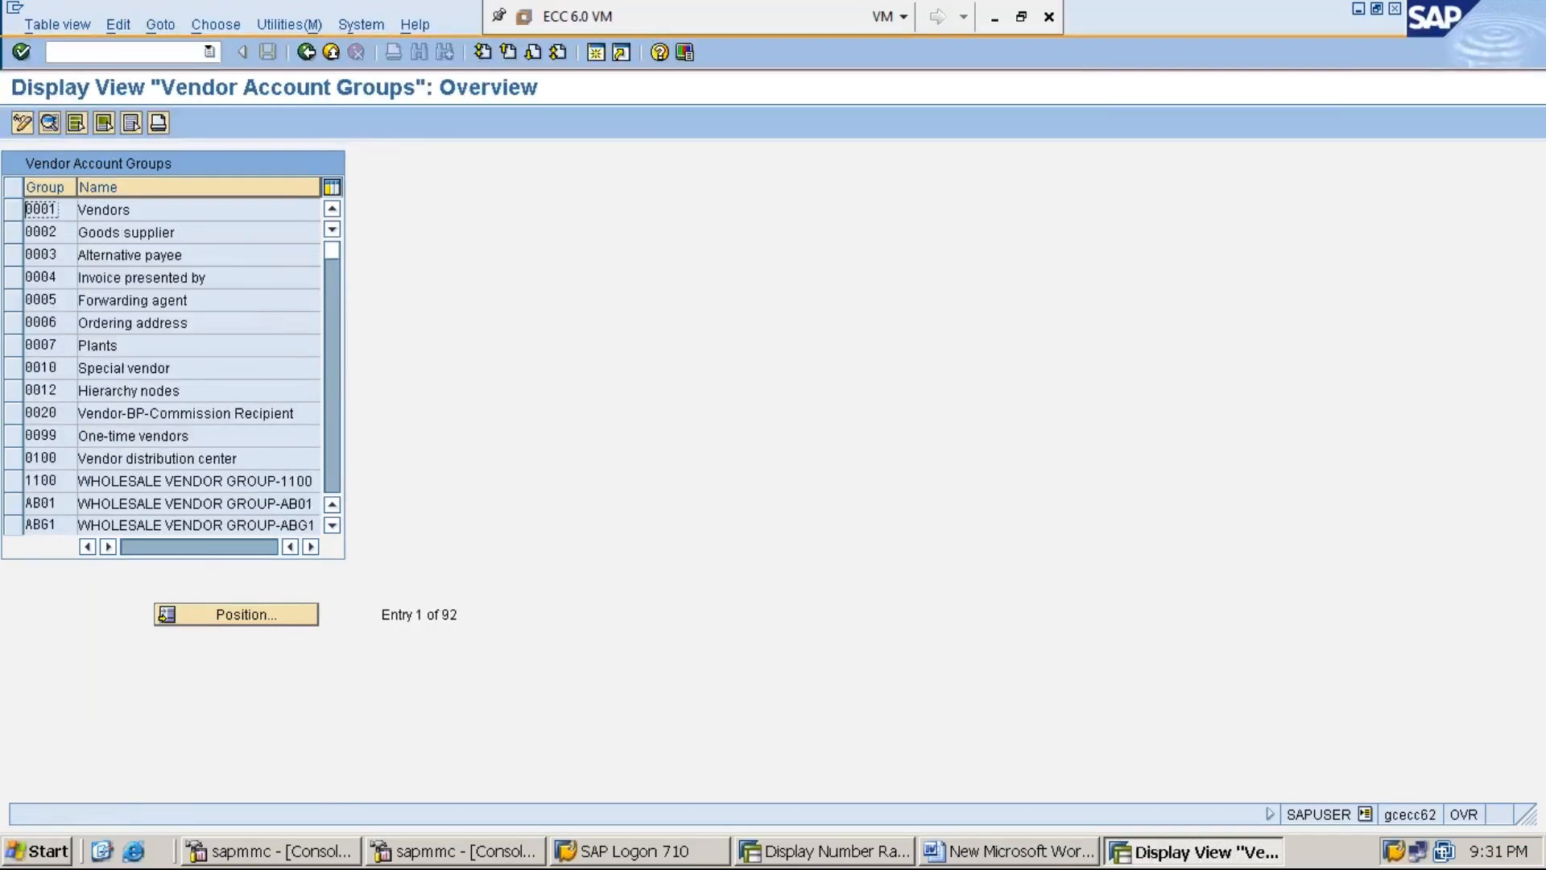
{"action": "left_click", "coordinate": [267, 616]}
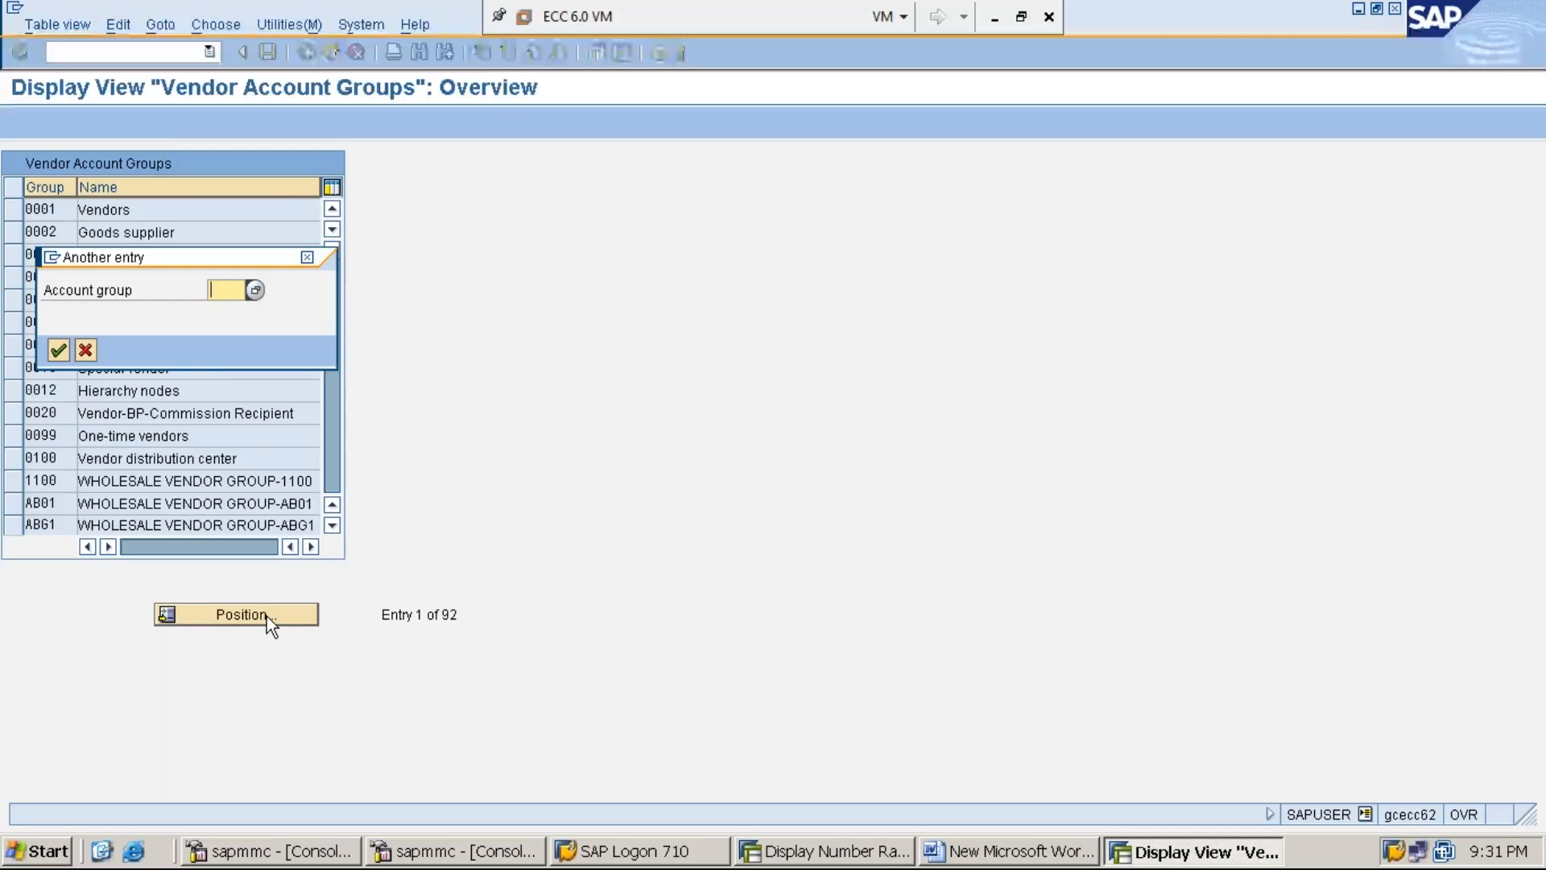
{"action": "type", "text": "MMI1"}
{"action": "key", "text": "Return"}
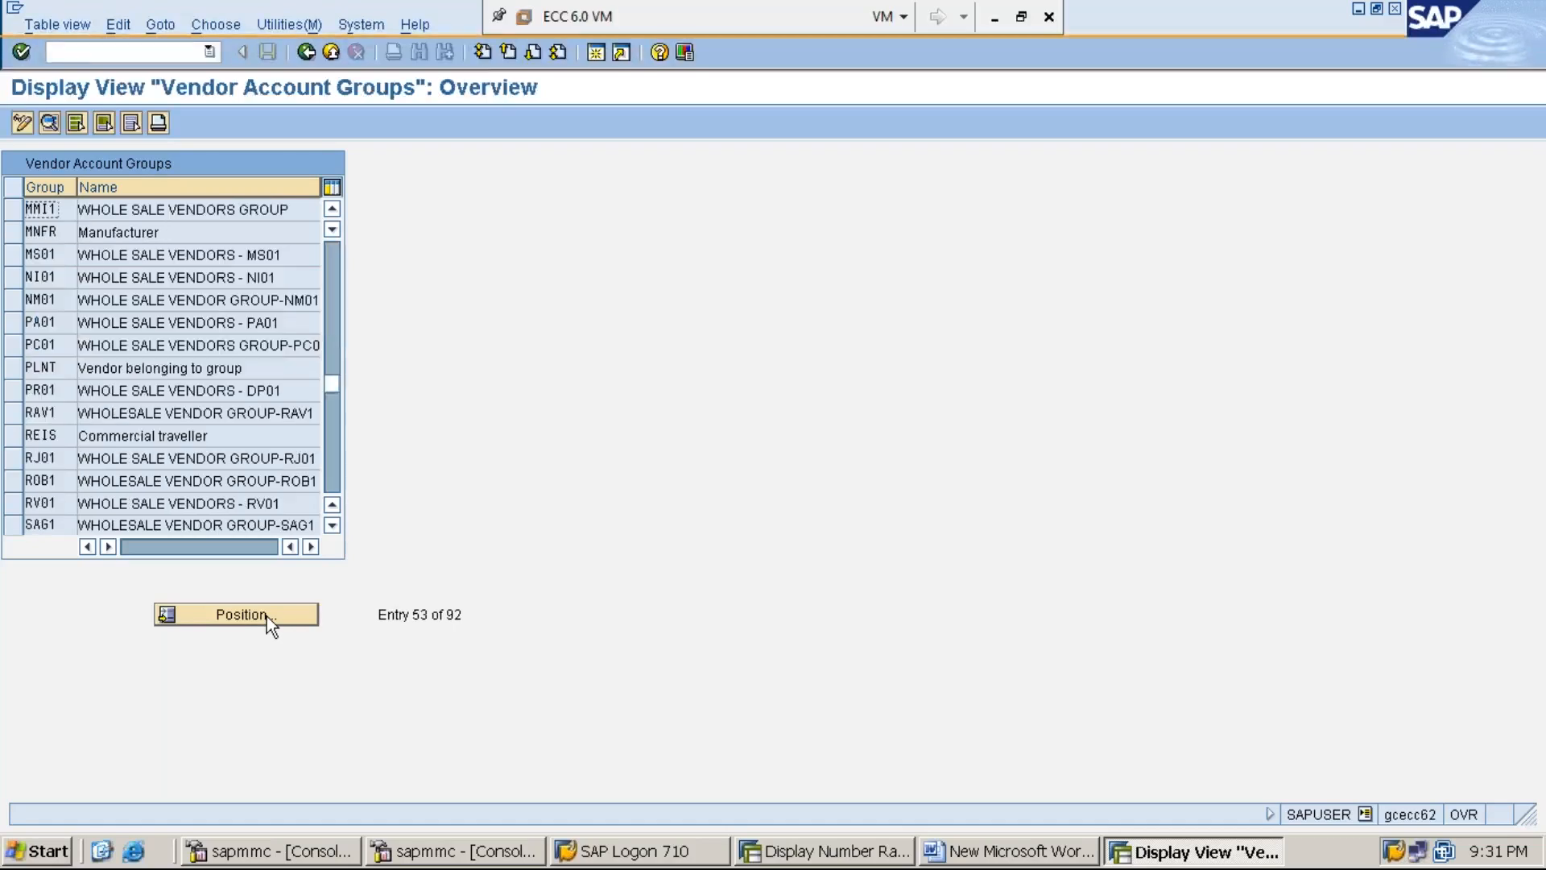
{"action": "left_click", "coordinate": [15, 211]}
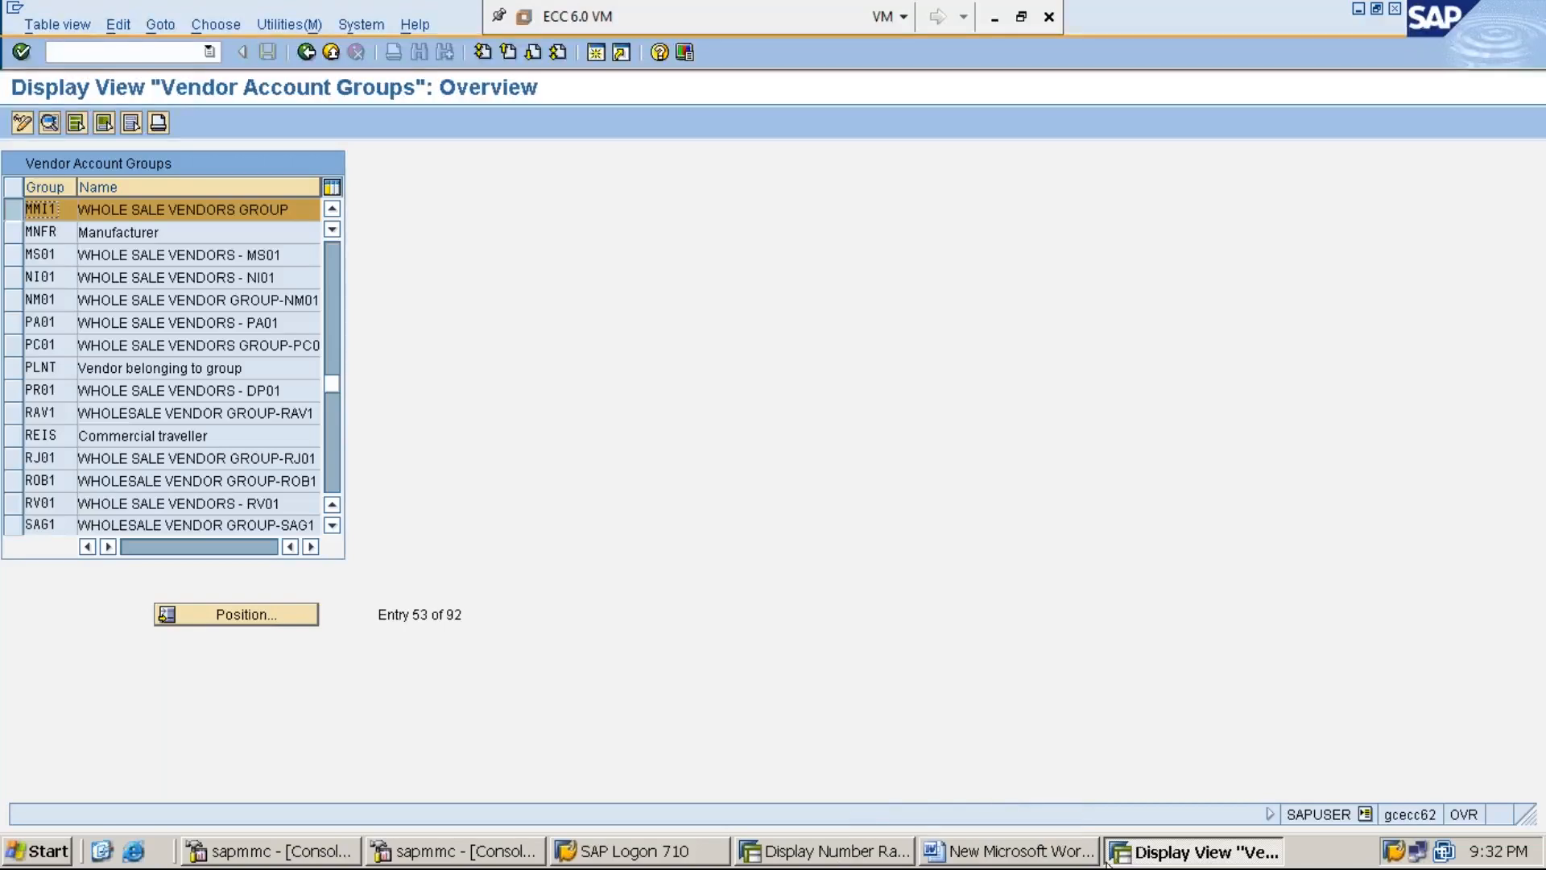
{"action": "left_click", "coordinate": [888, 861]}
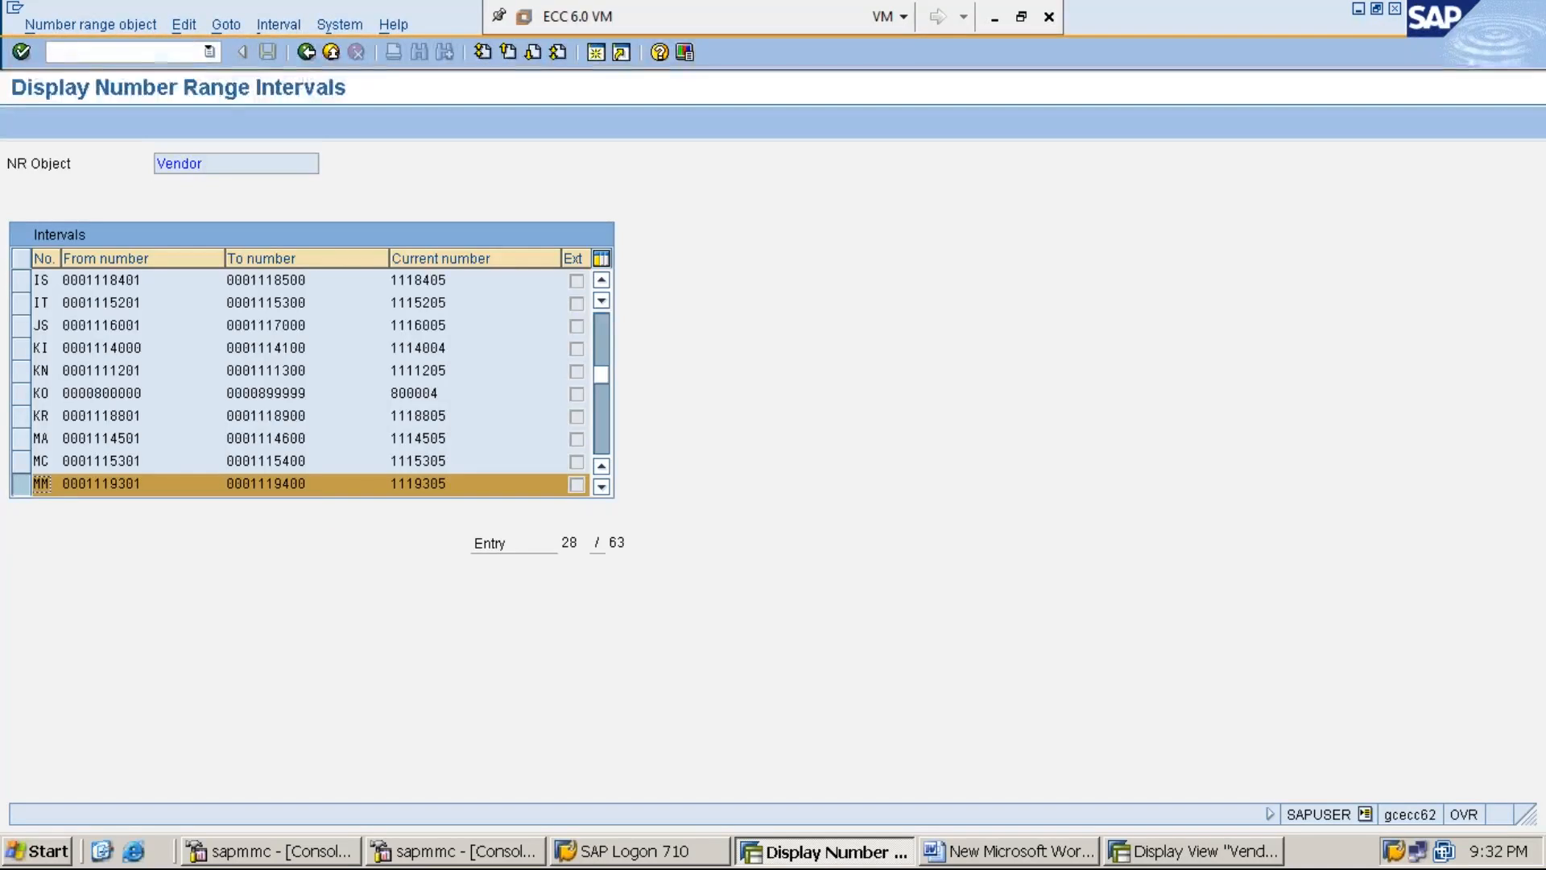
- Open the account group to number range assignments with /OOBAS in display-only mode
{"action": "type", "text": "/OOBAS"}
{"action": "key", "text": "Return"}
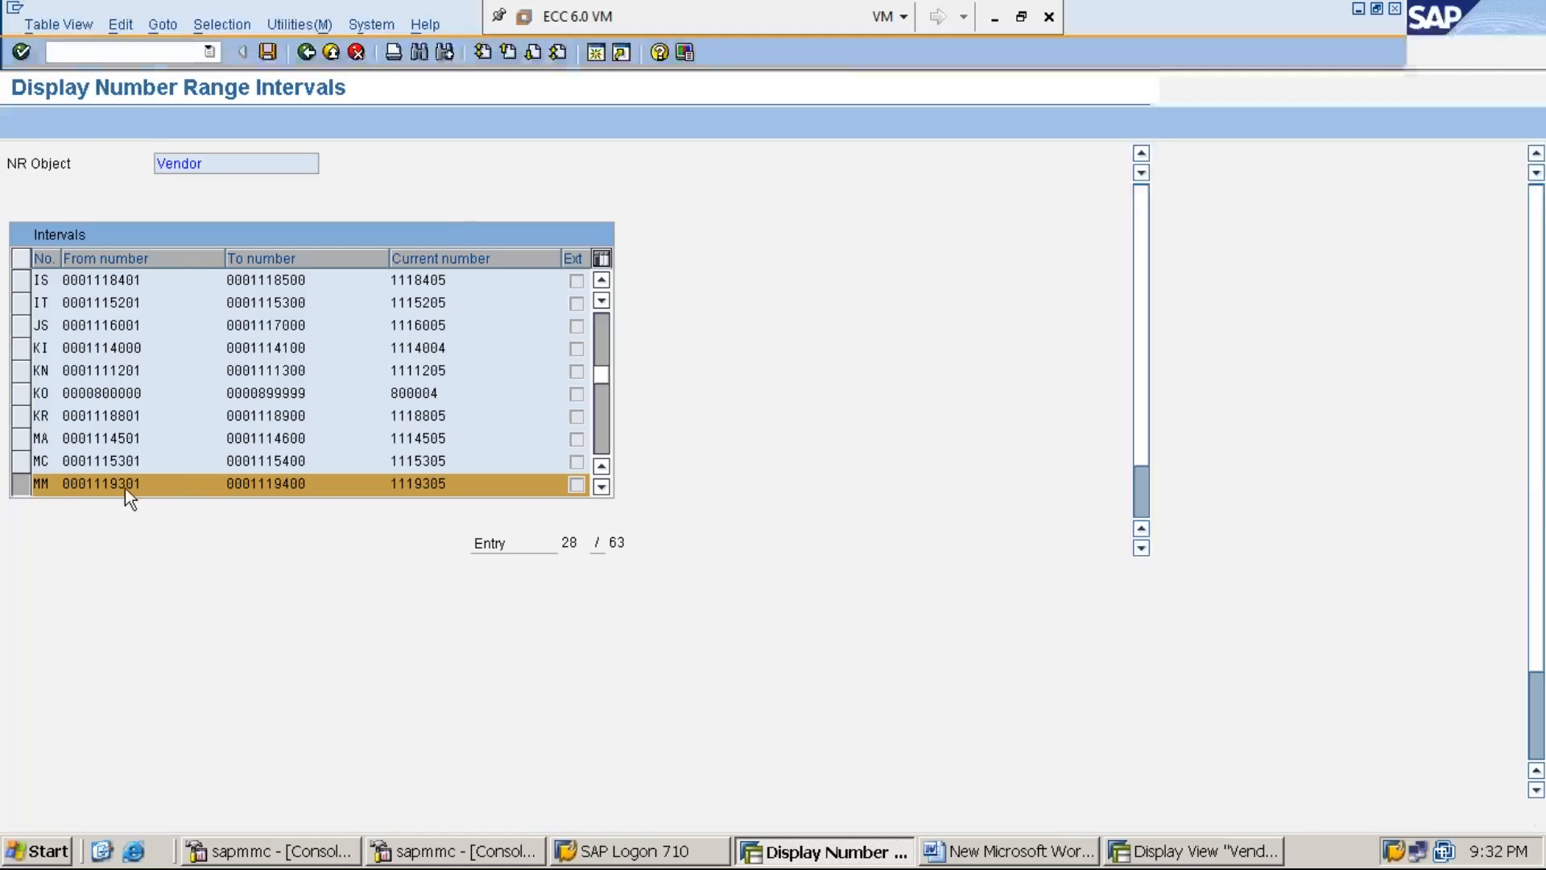
{"action": "left_click", "coordinate": [239, 616]}
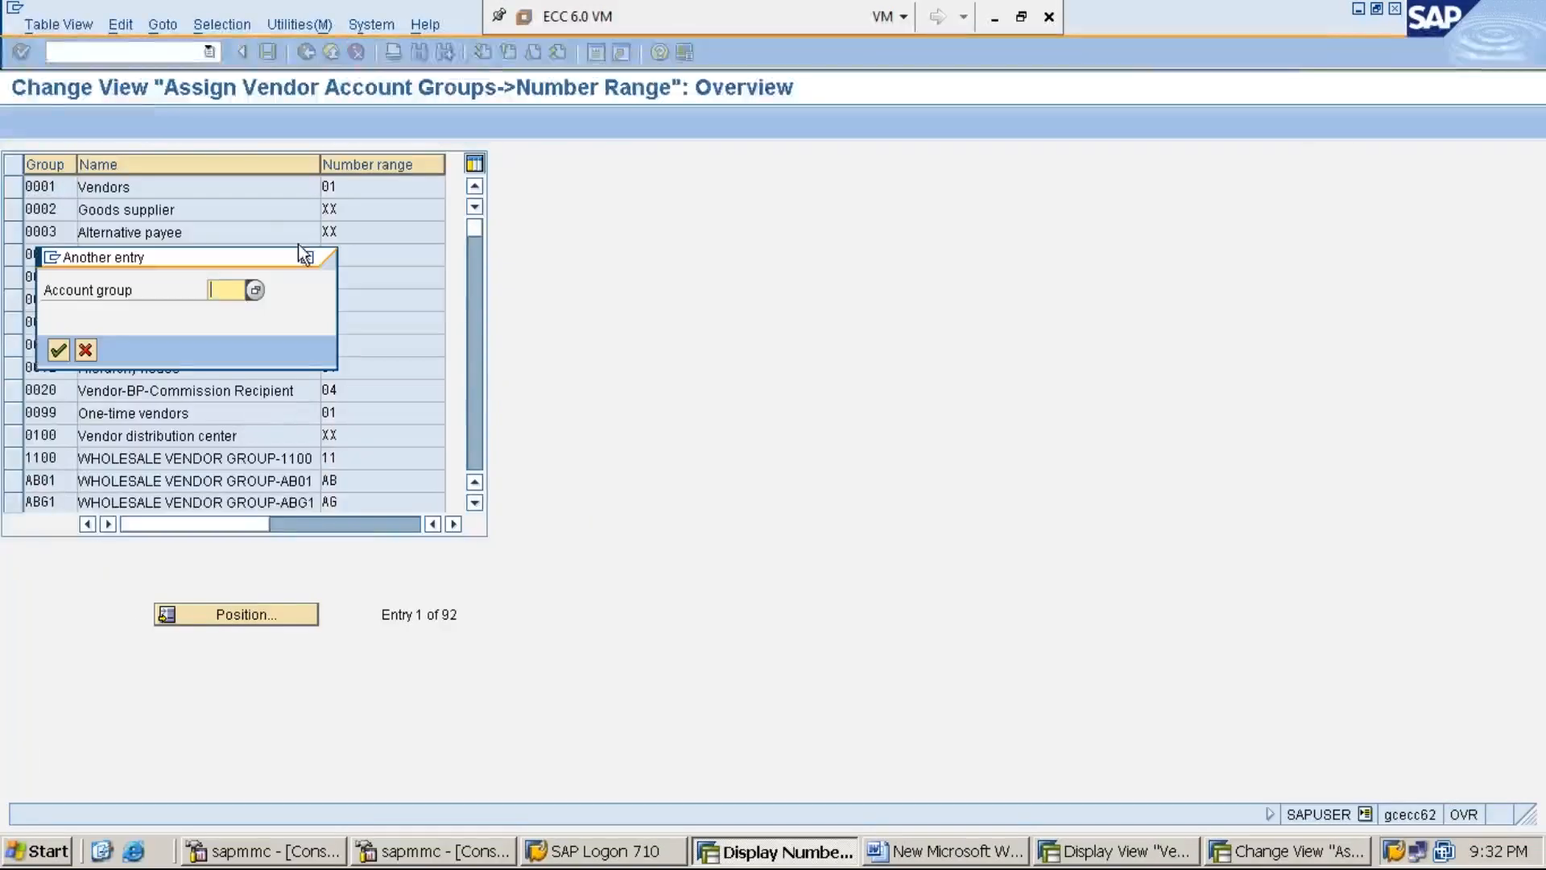
{"action": "left_click", "coordinate": [308, 258]}
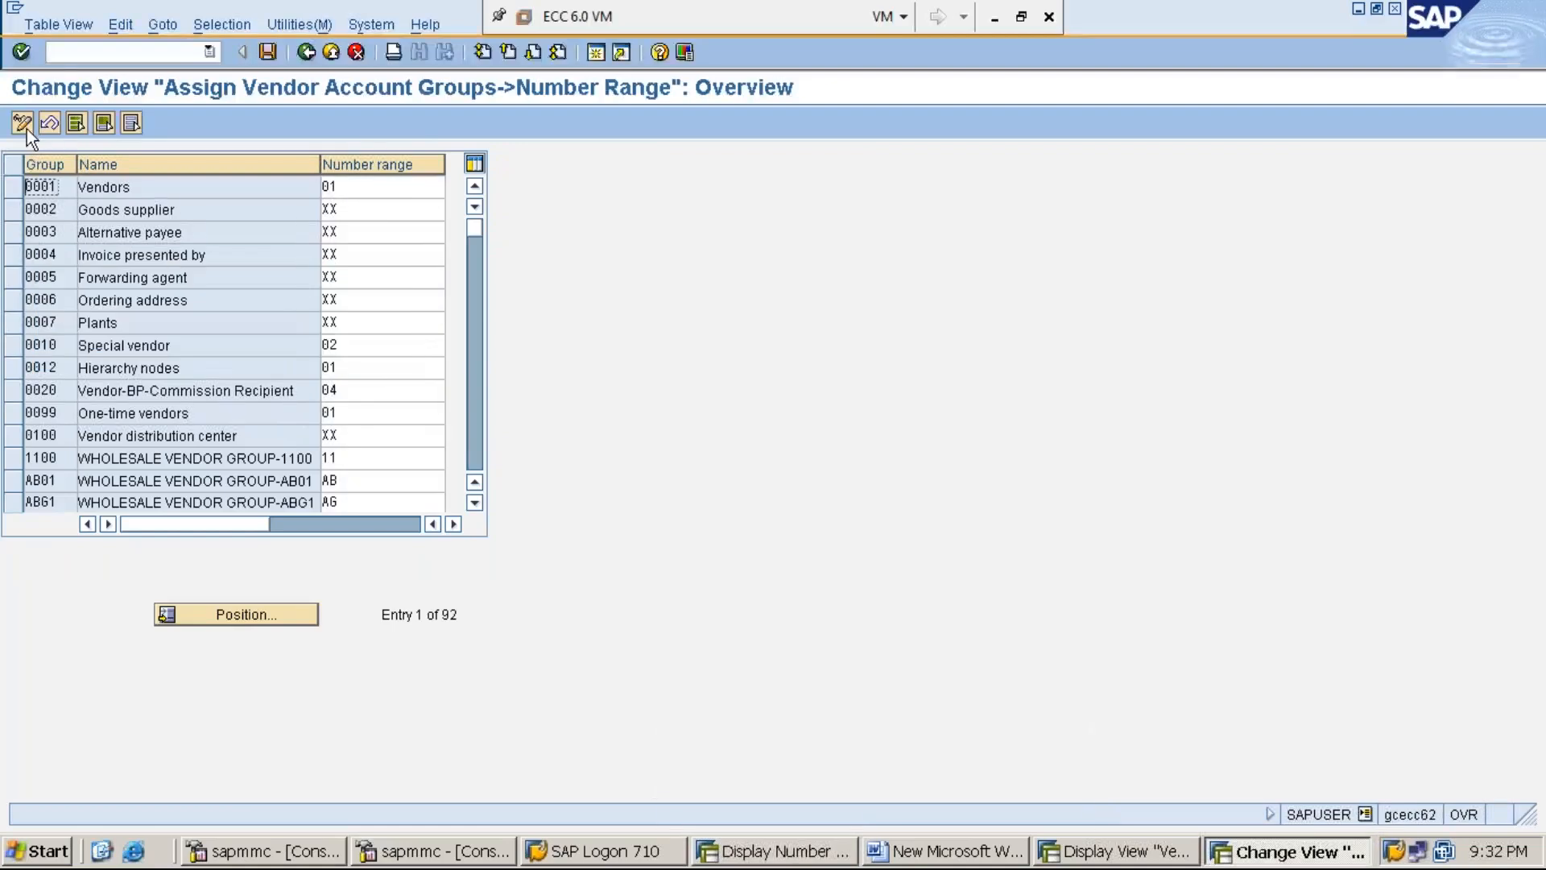
{"action": "left_click", "coordinate": [22, 123]}
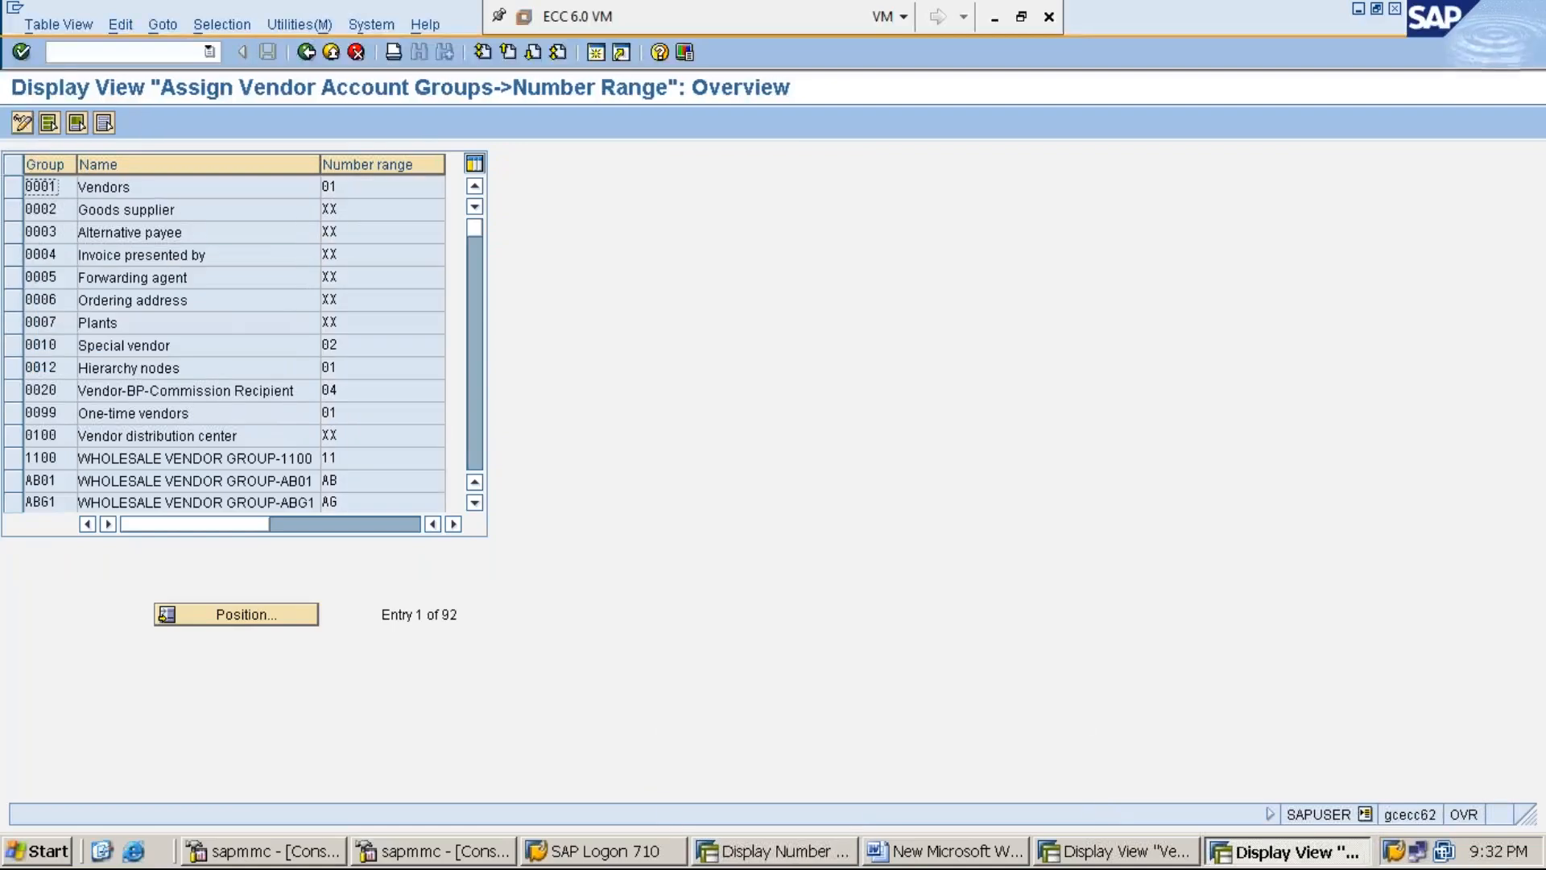
- Position to account group MMI1 and confirm it is assigned number range MM
{"action": "left_click", "coordinate": [274, 612]}
{"action": "type", "text": "MMI1"}
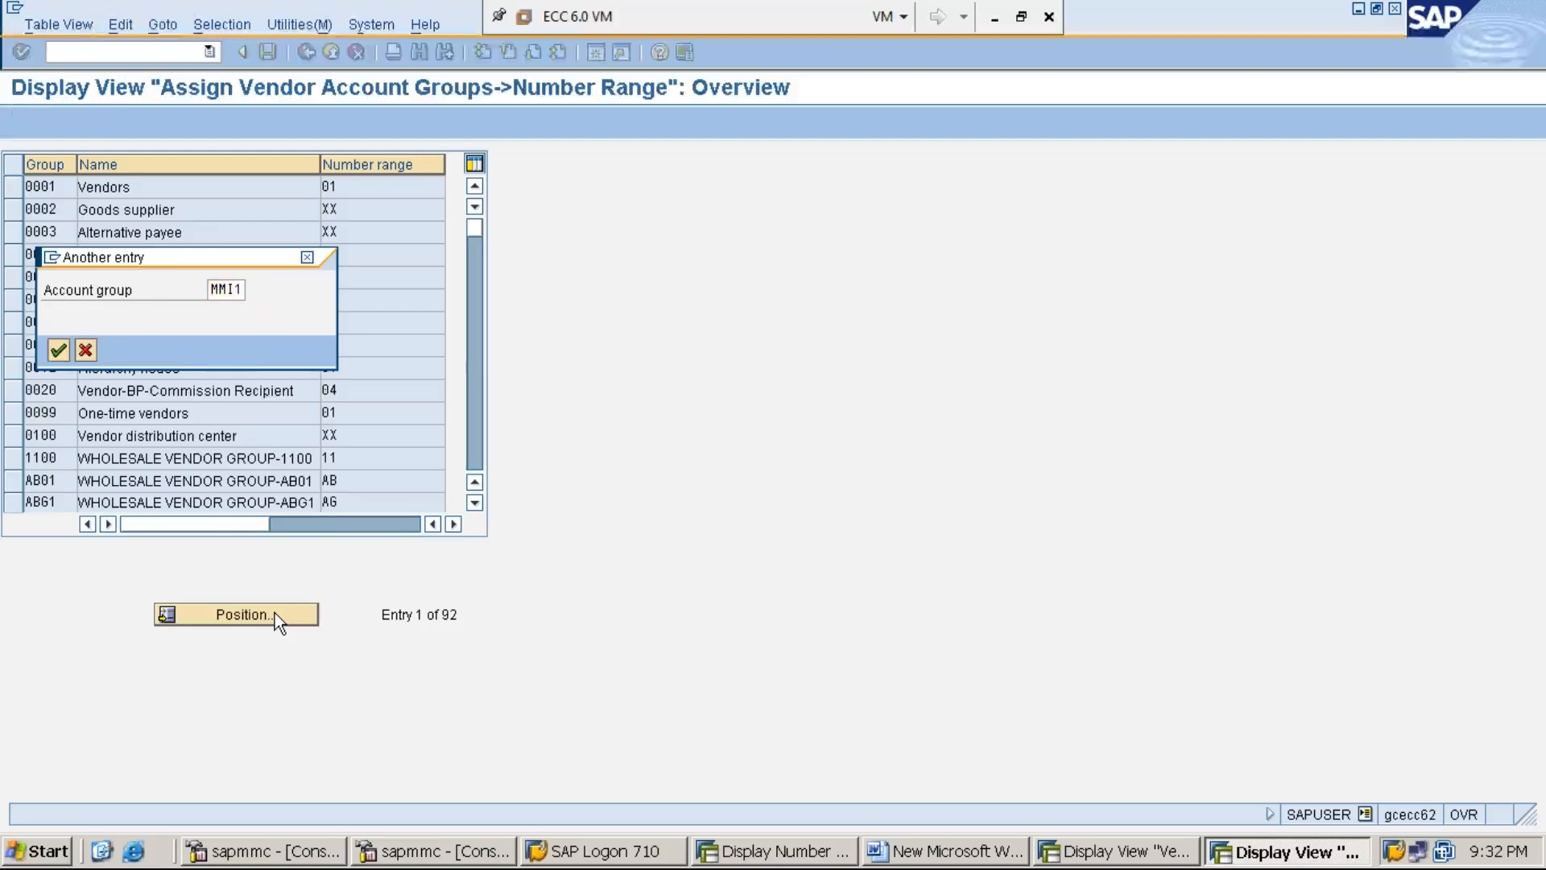
{"action": "key", "text": "Return"}
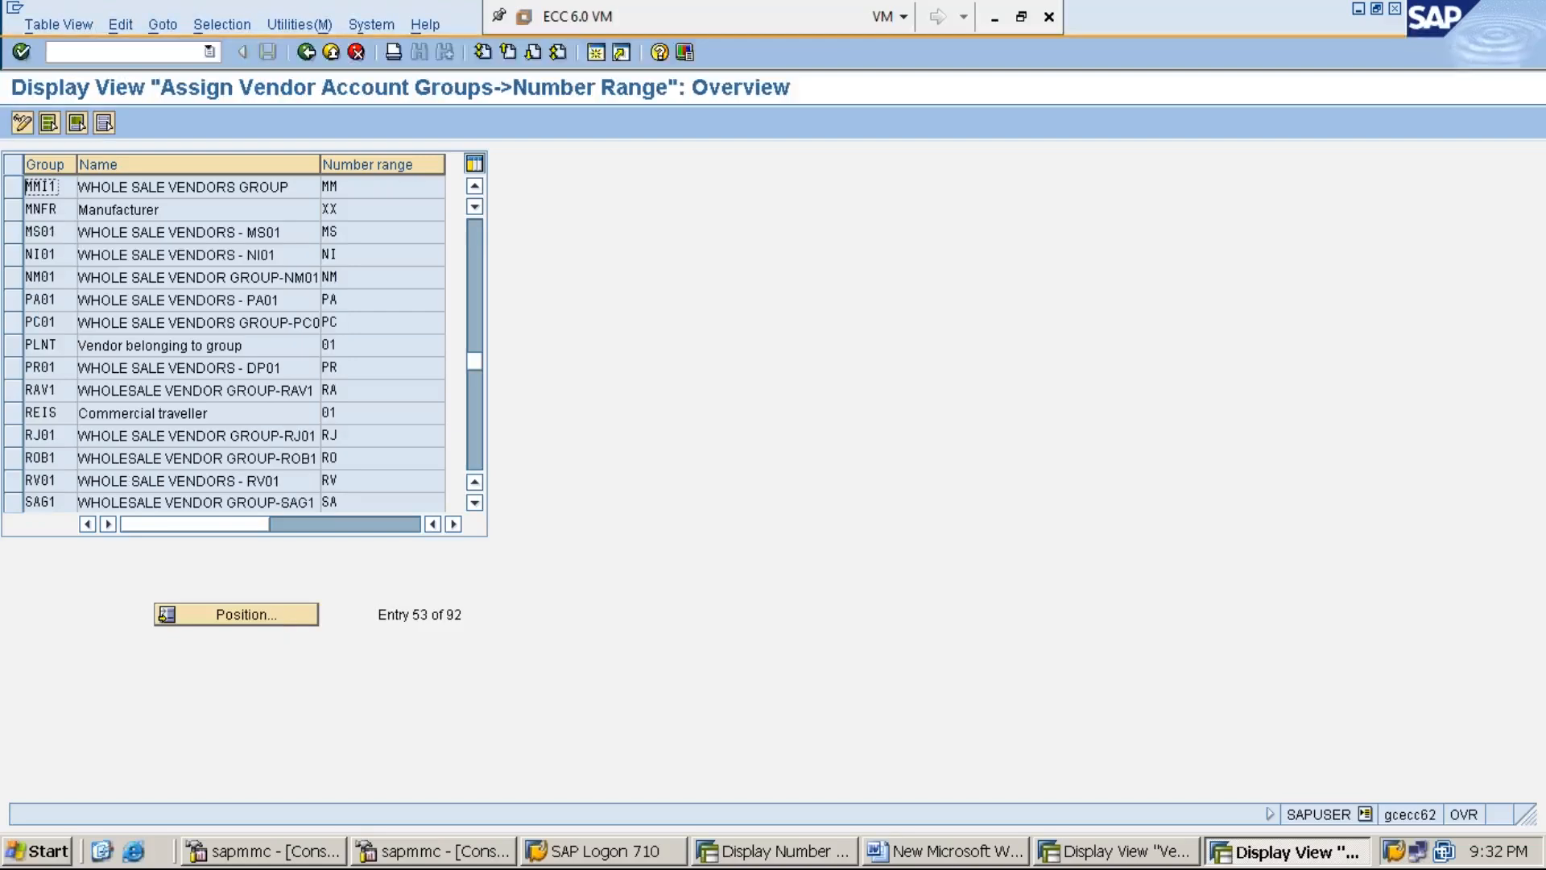
{"action": "left_click", "coordinate": [13, 187]}
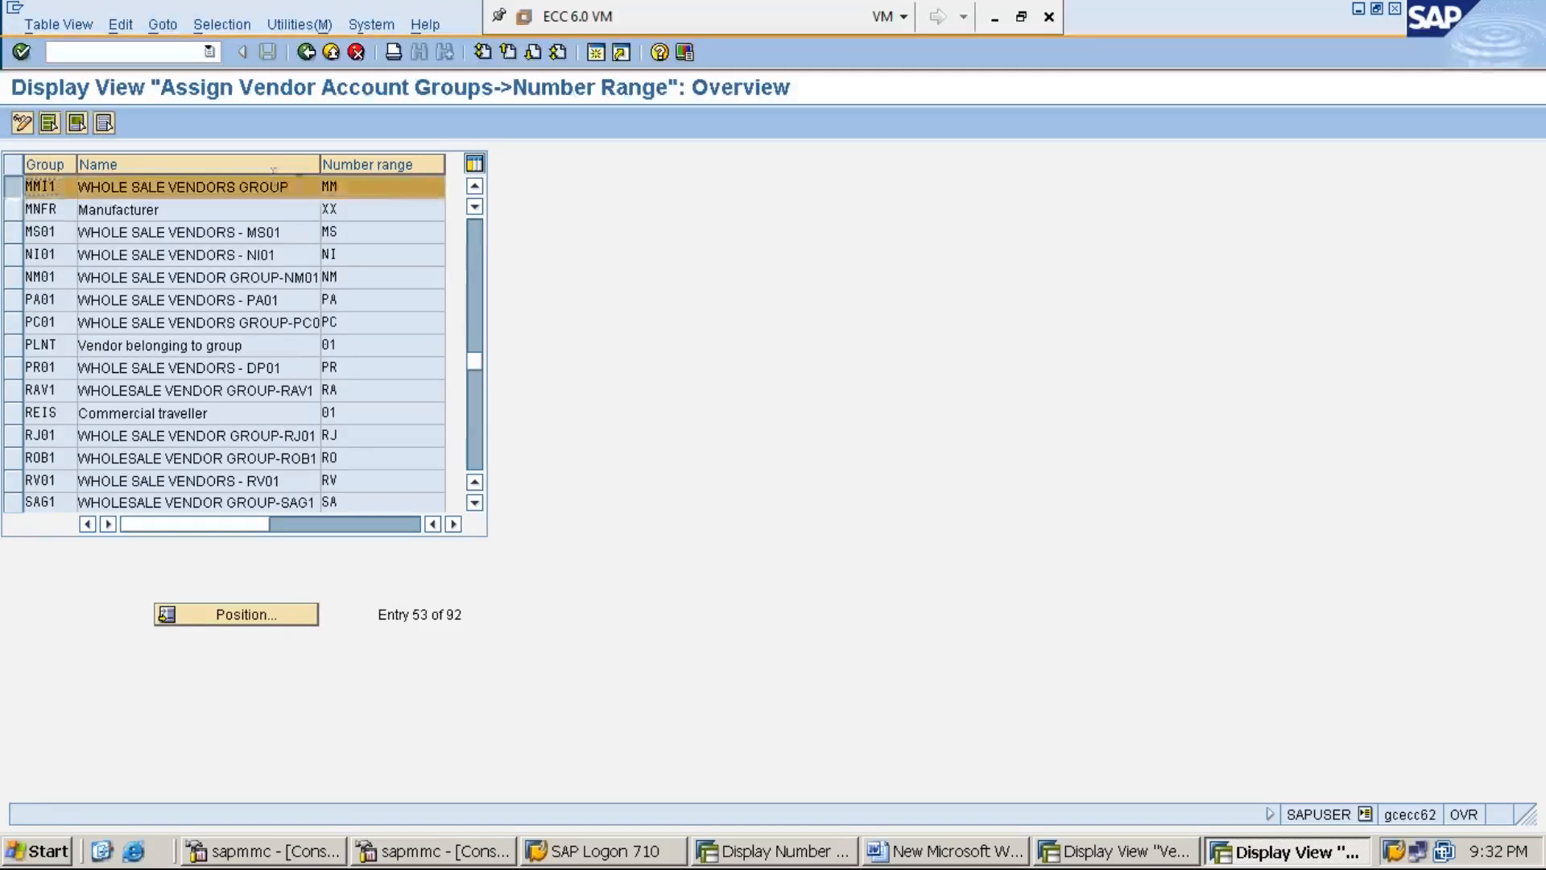
{"action": "left_click", "coordinate": [393, 189]}
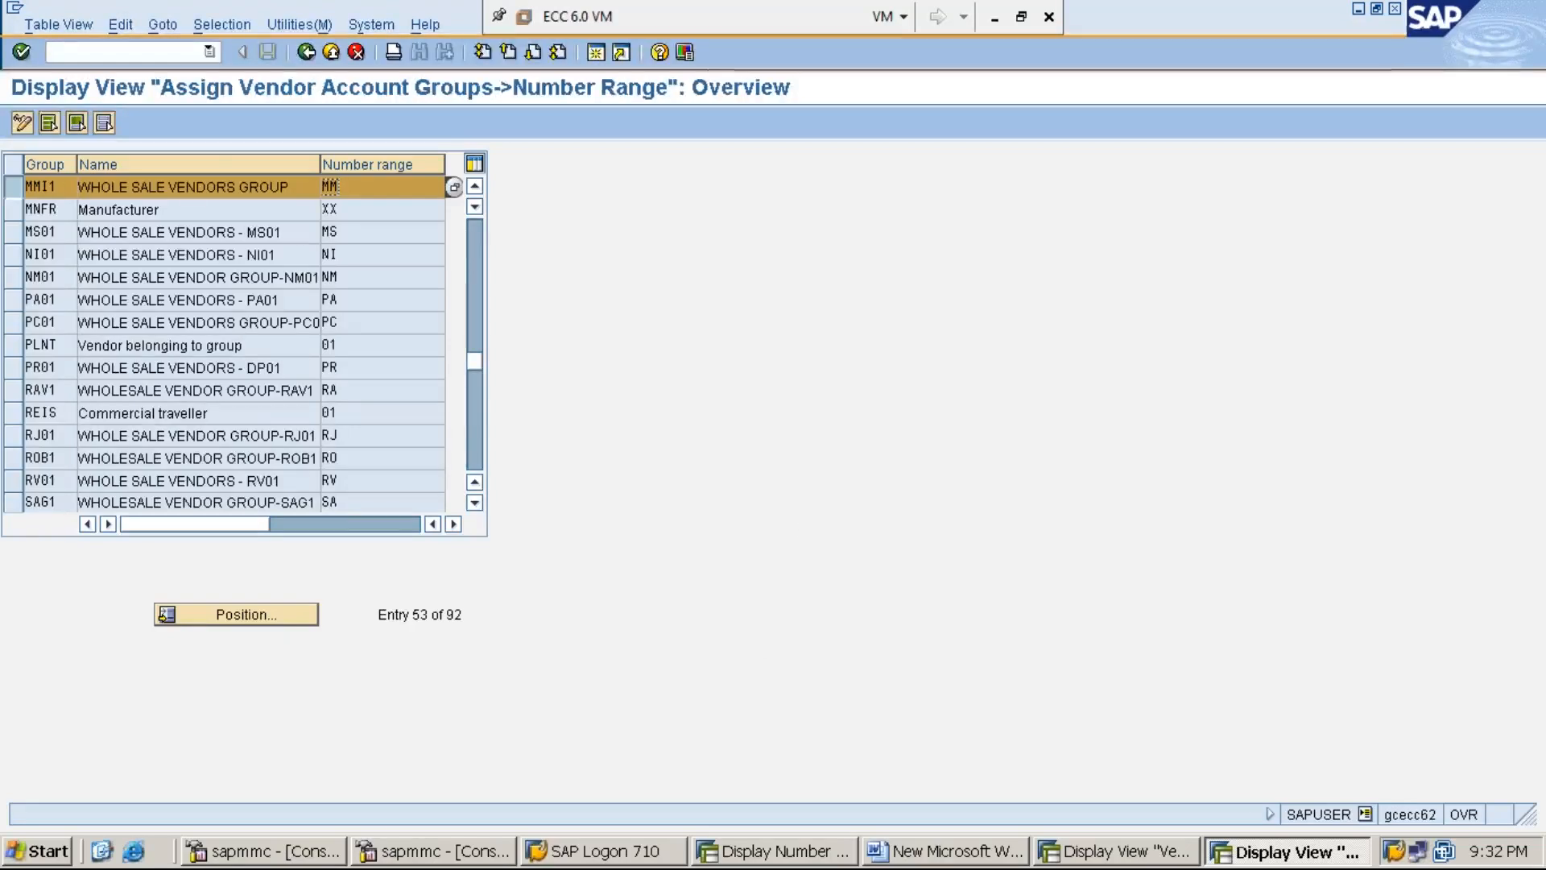
{"action": "left_click", "coordinate": [800, 852]}
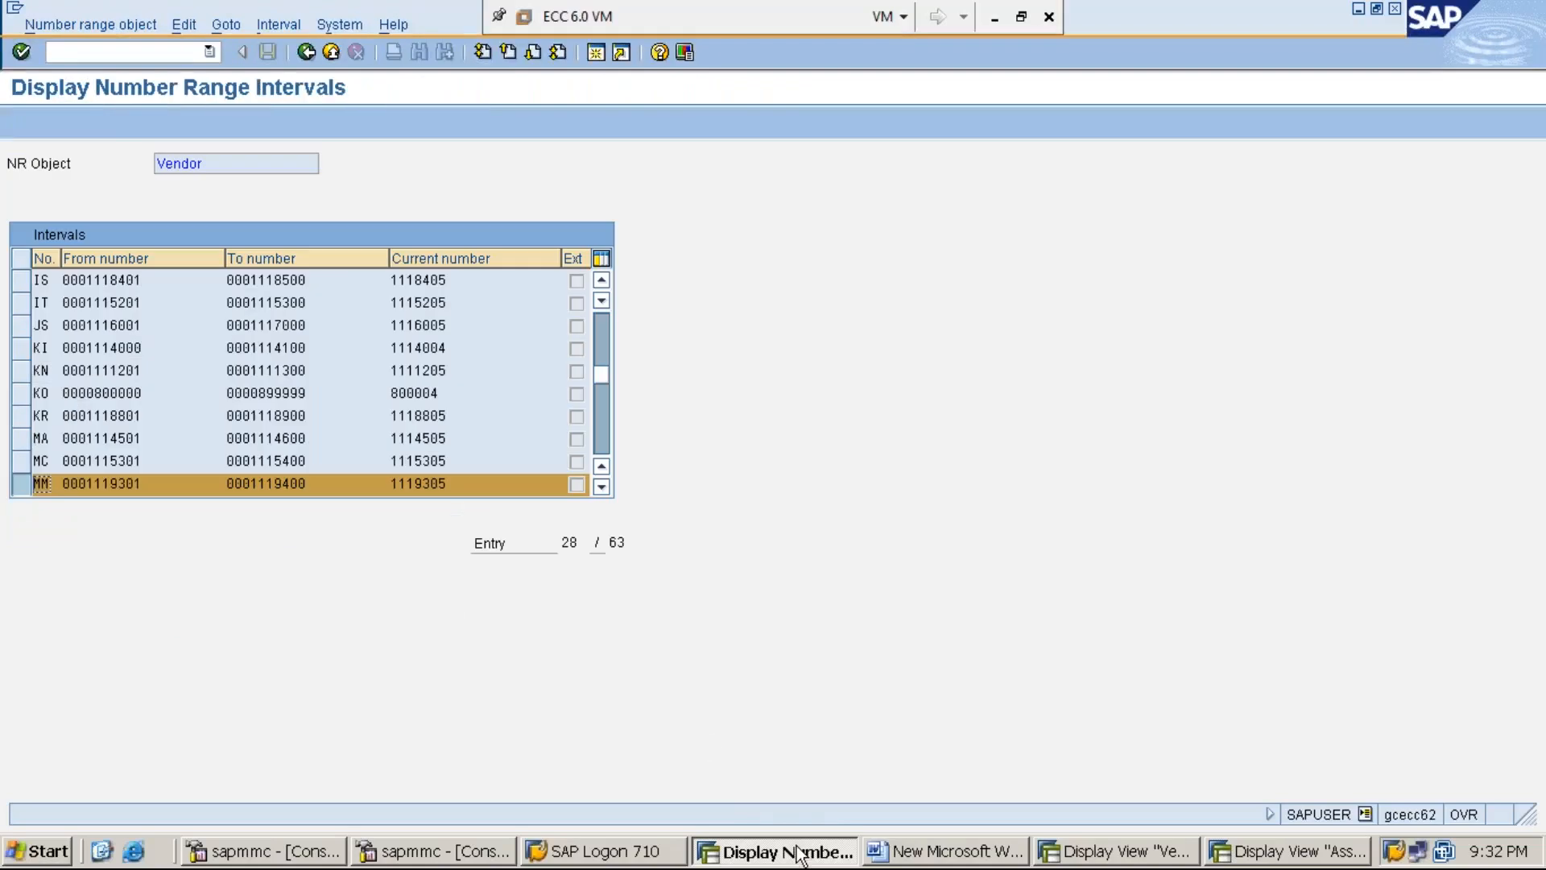
- Run /nXK01 to reach the vendor initial screen for company code MMI1
{"action": "left_click", "coordinate": [173, 53]}
{"action": "type", "text": "/"}
{"action": "type", "text": "nXK01"}
{"action": "key", "text": "Return"}
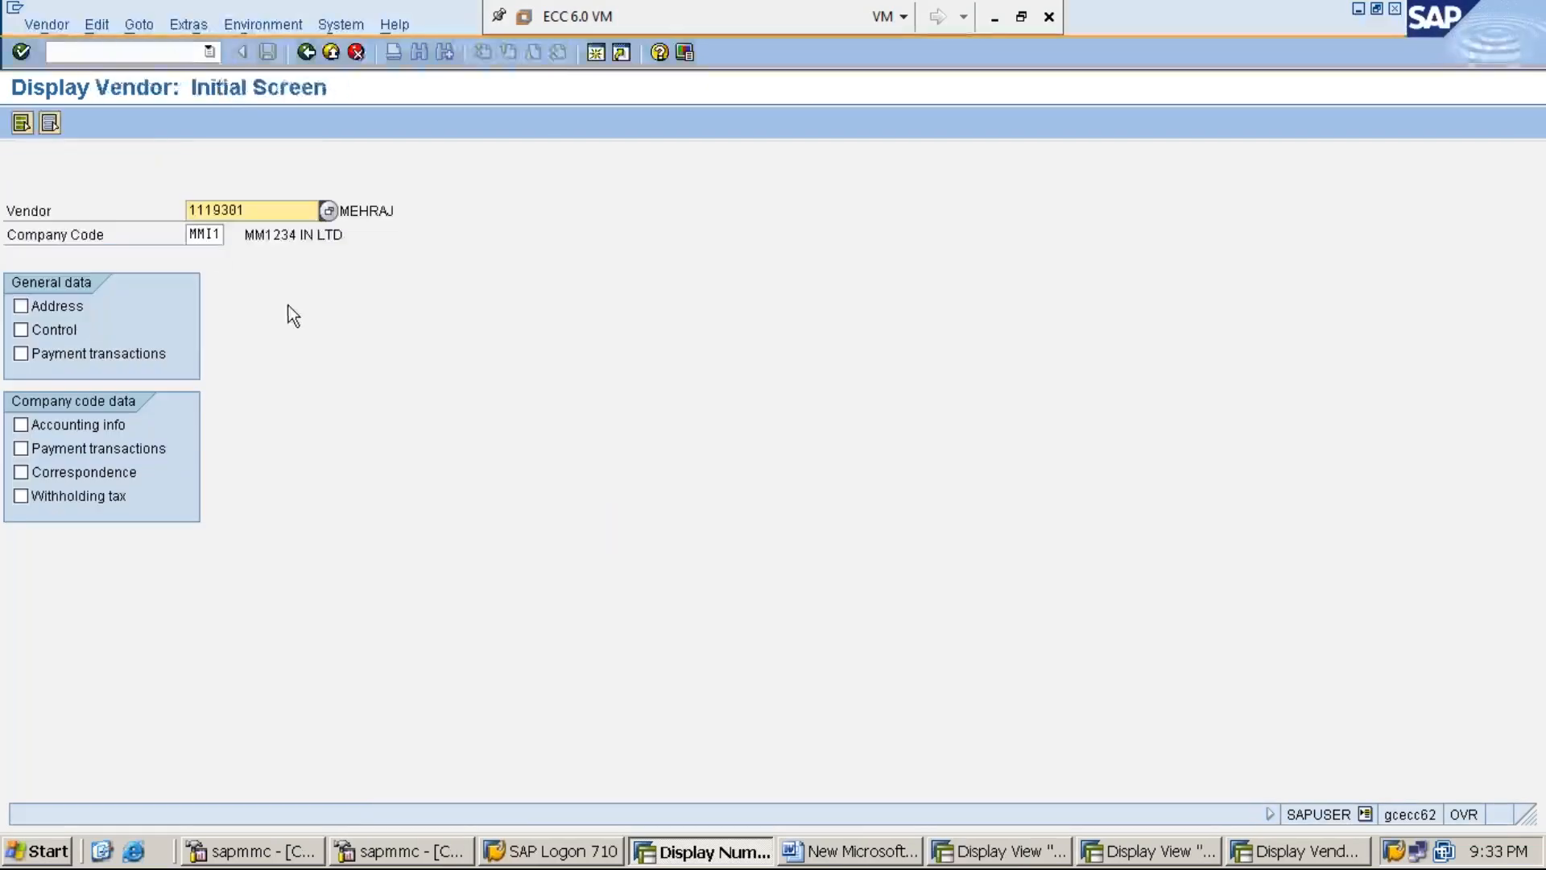
- View the vendor's accounting information, then its address data
{"action": "left_click", "coordinate": [18, 424]}
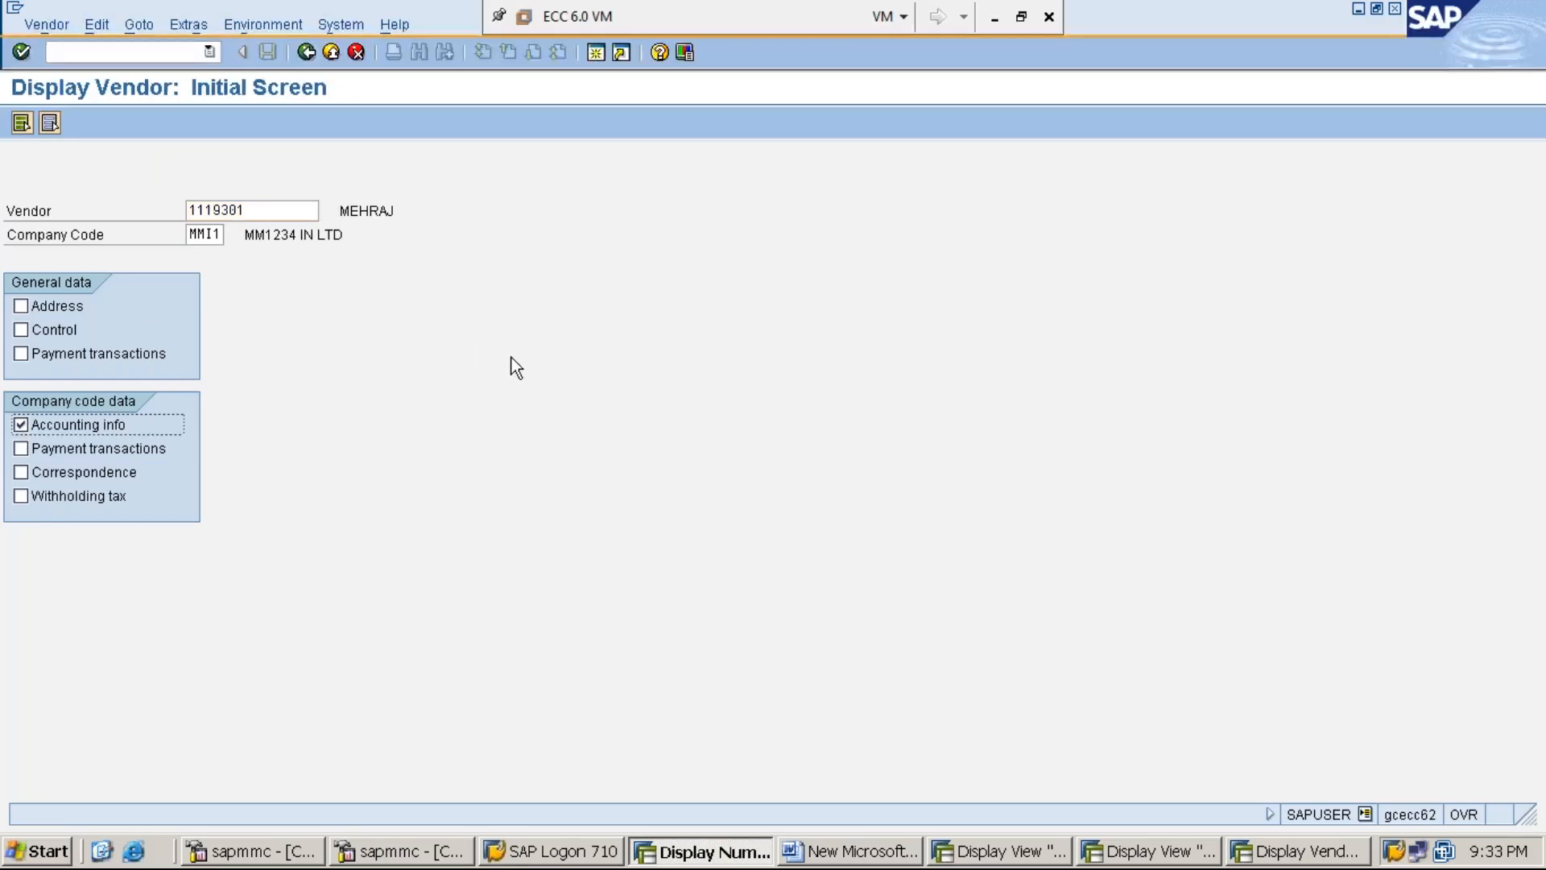
{"action": "key", "text": "Return"}
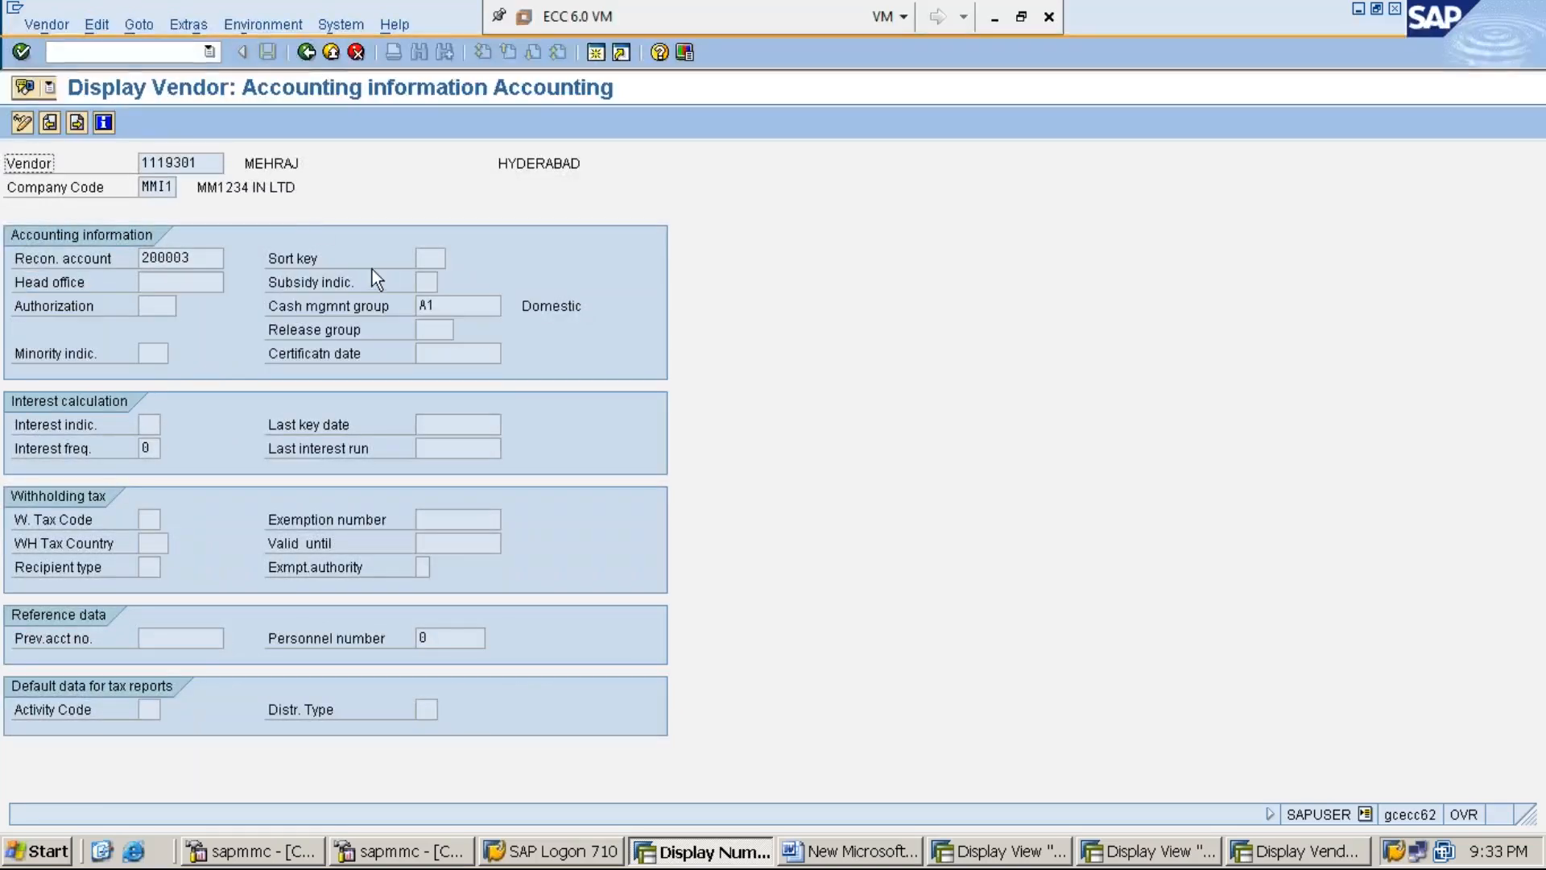
{"action": "left_click", "coordinate": [307, 53]}
{"action": "left_click", "coordinate": [21, 306]}
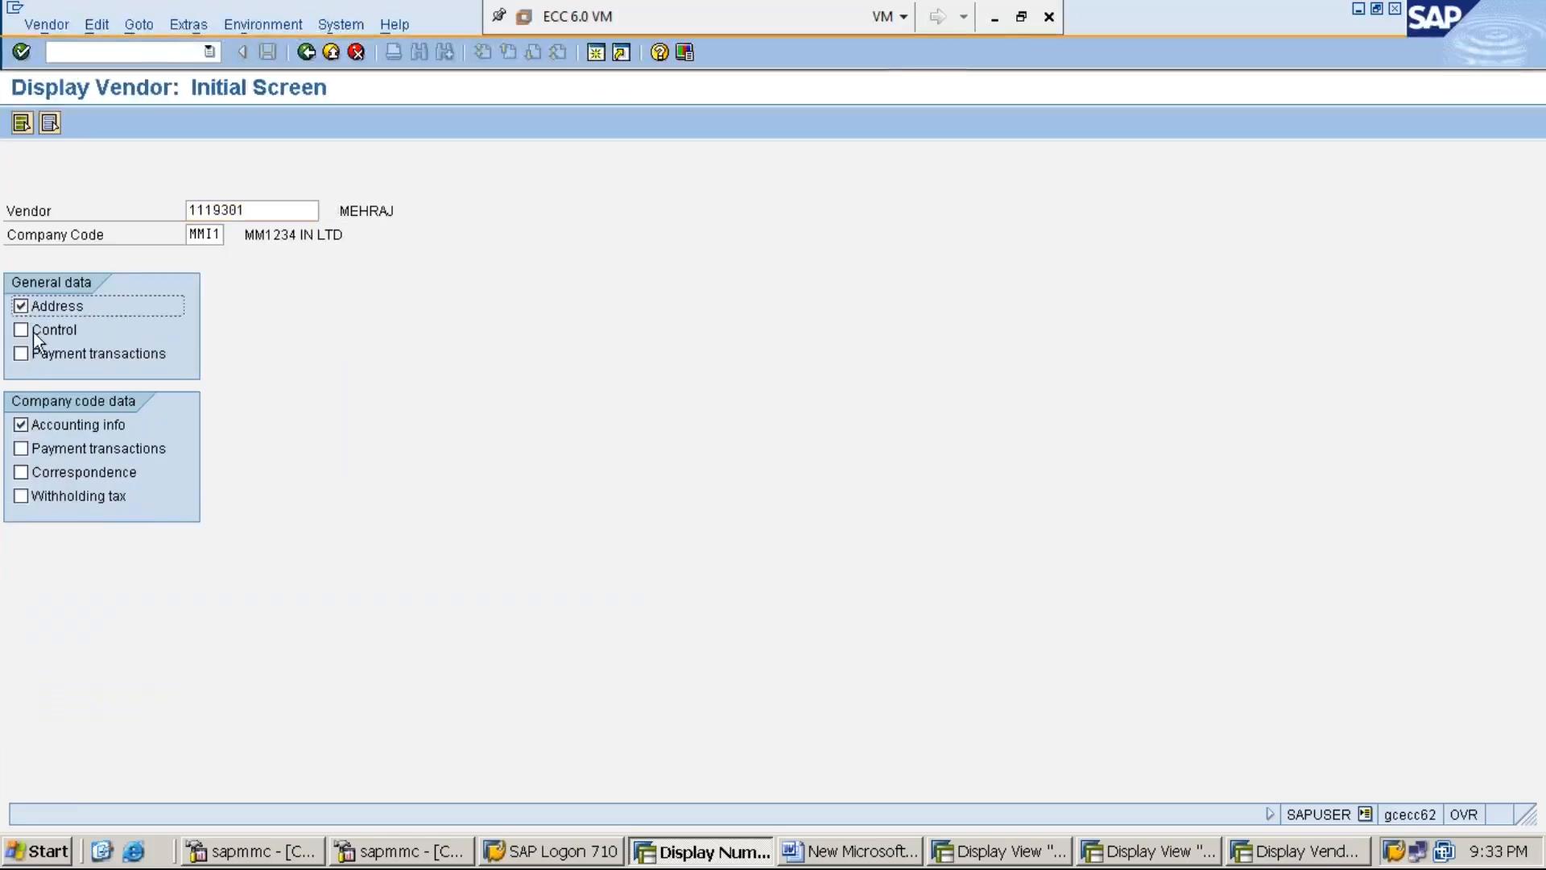
{"action": "key", "text": "Return"}
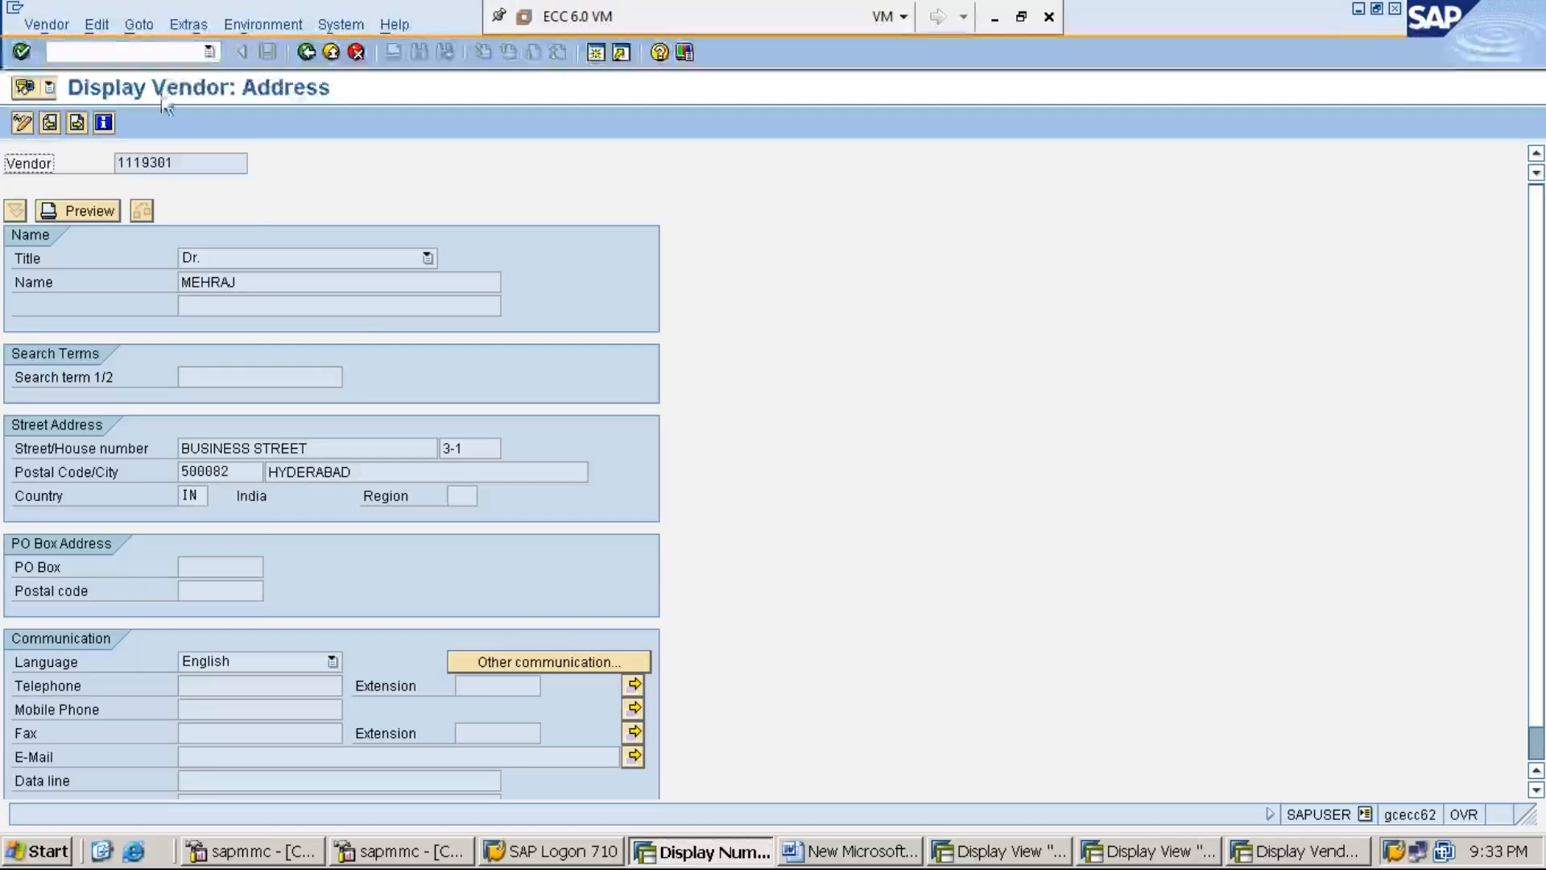
- Go to company code data accounting info showing reconciliation account 200003 and cash group A1
{"action": "left_click", "coordinate": [189, 27]}
{"action": "left_click", "coordinate": [232, 26]}
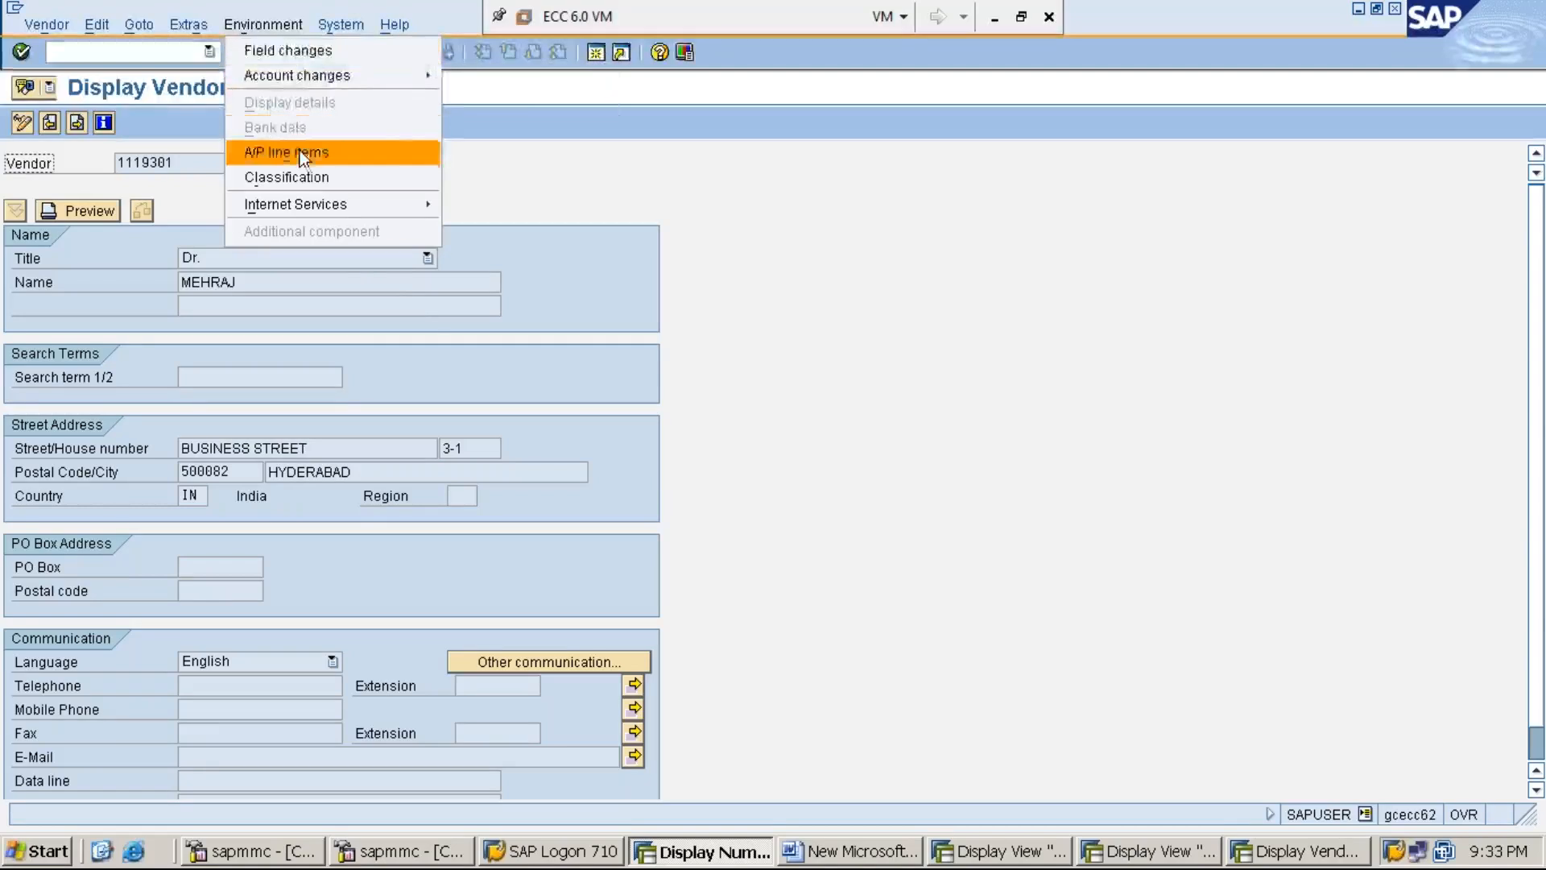
{"action": "left_click", "coordinate": [290, 29]}
{"action": "left_click", "coordinate": [286, 25]}
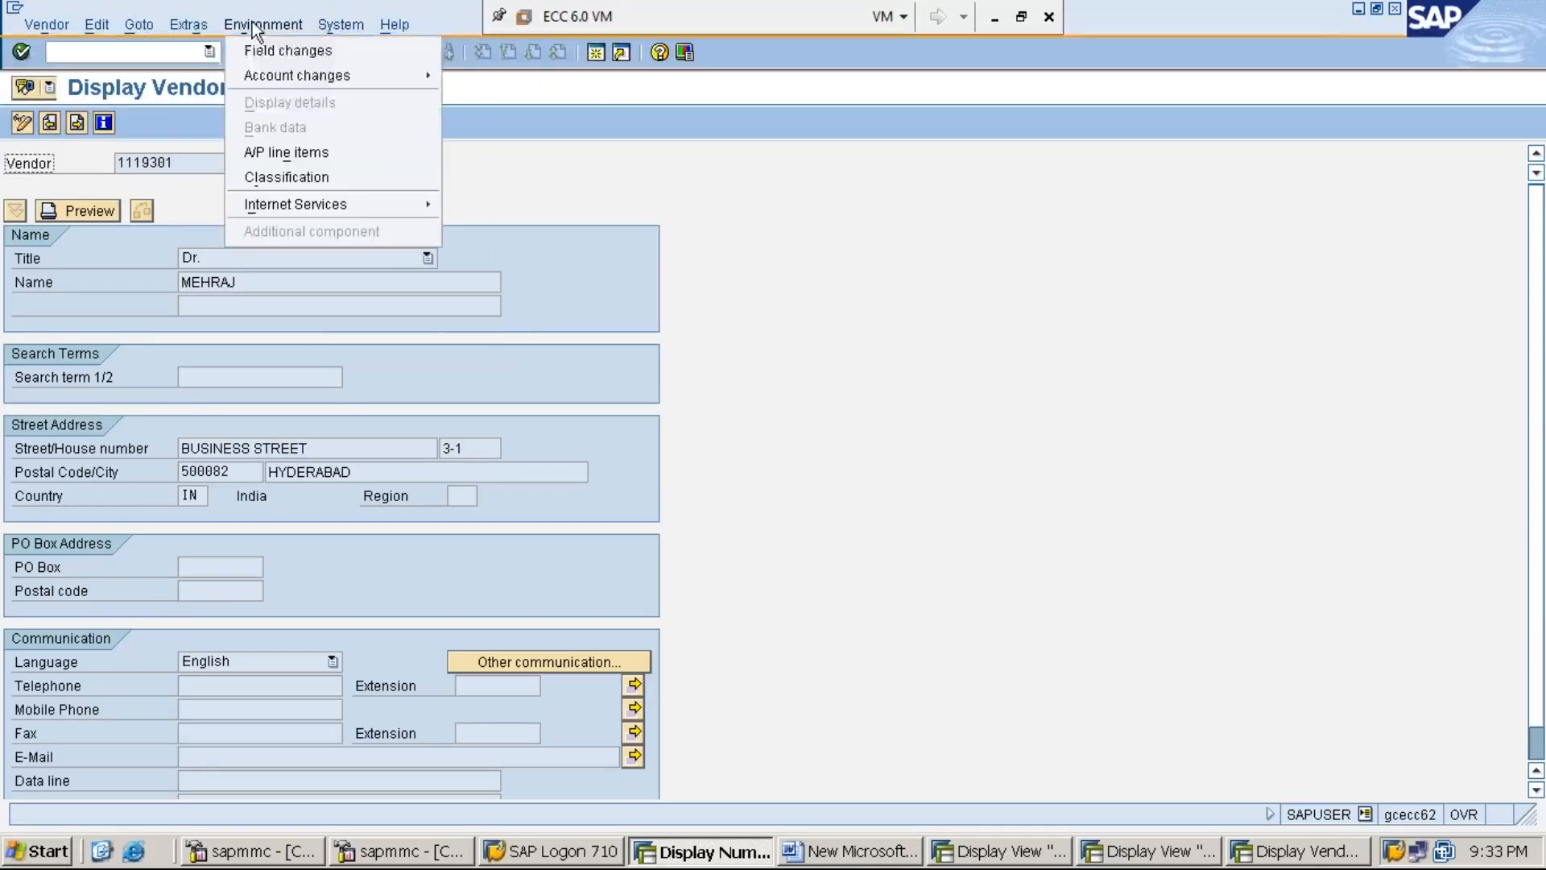
{"action": "mouse_move", "coordinate": [173, 29]}
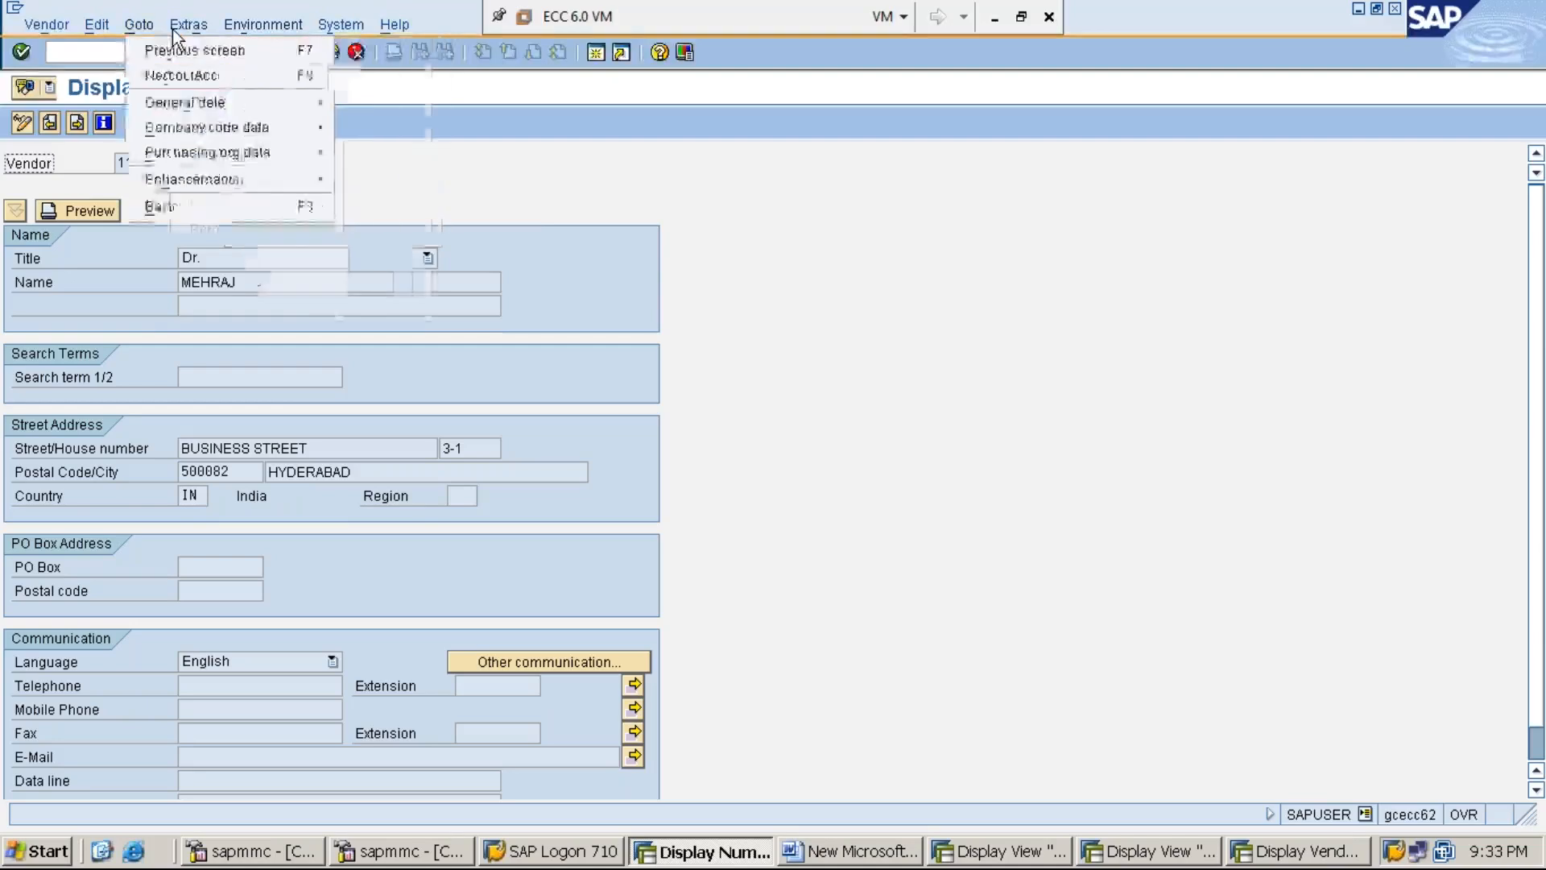
{"action": "left_click", "coordinate": [497, 190]}
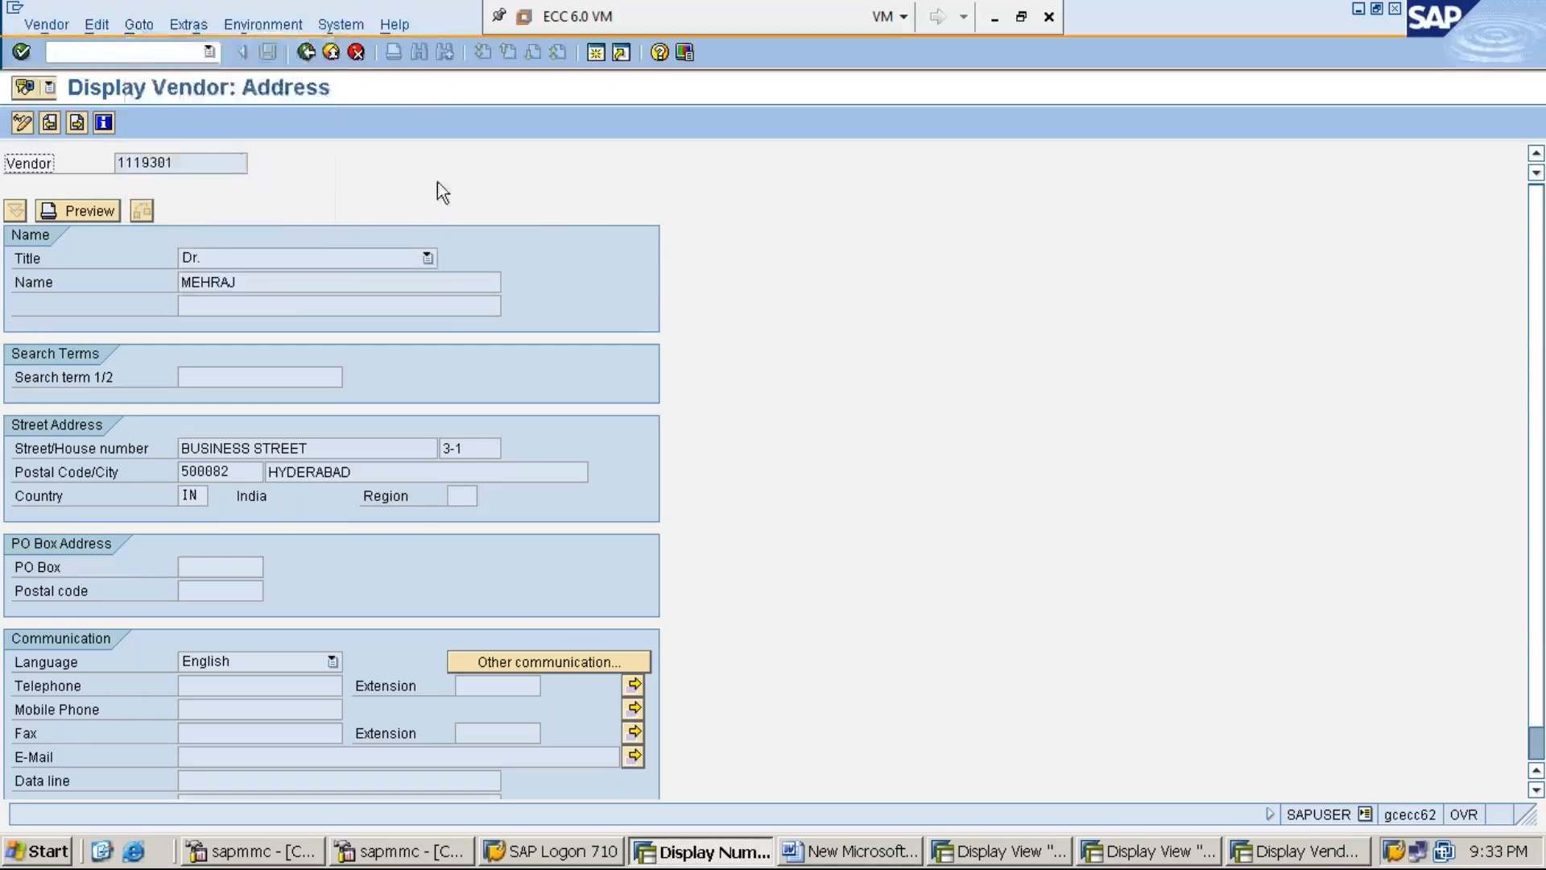
{"action": "left_click", "coordinate": [139, 27]}
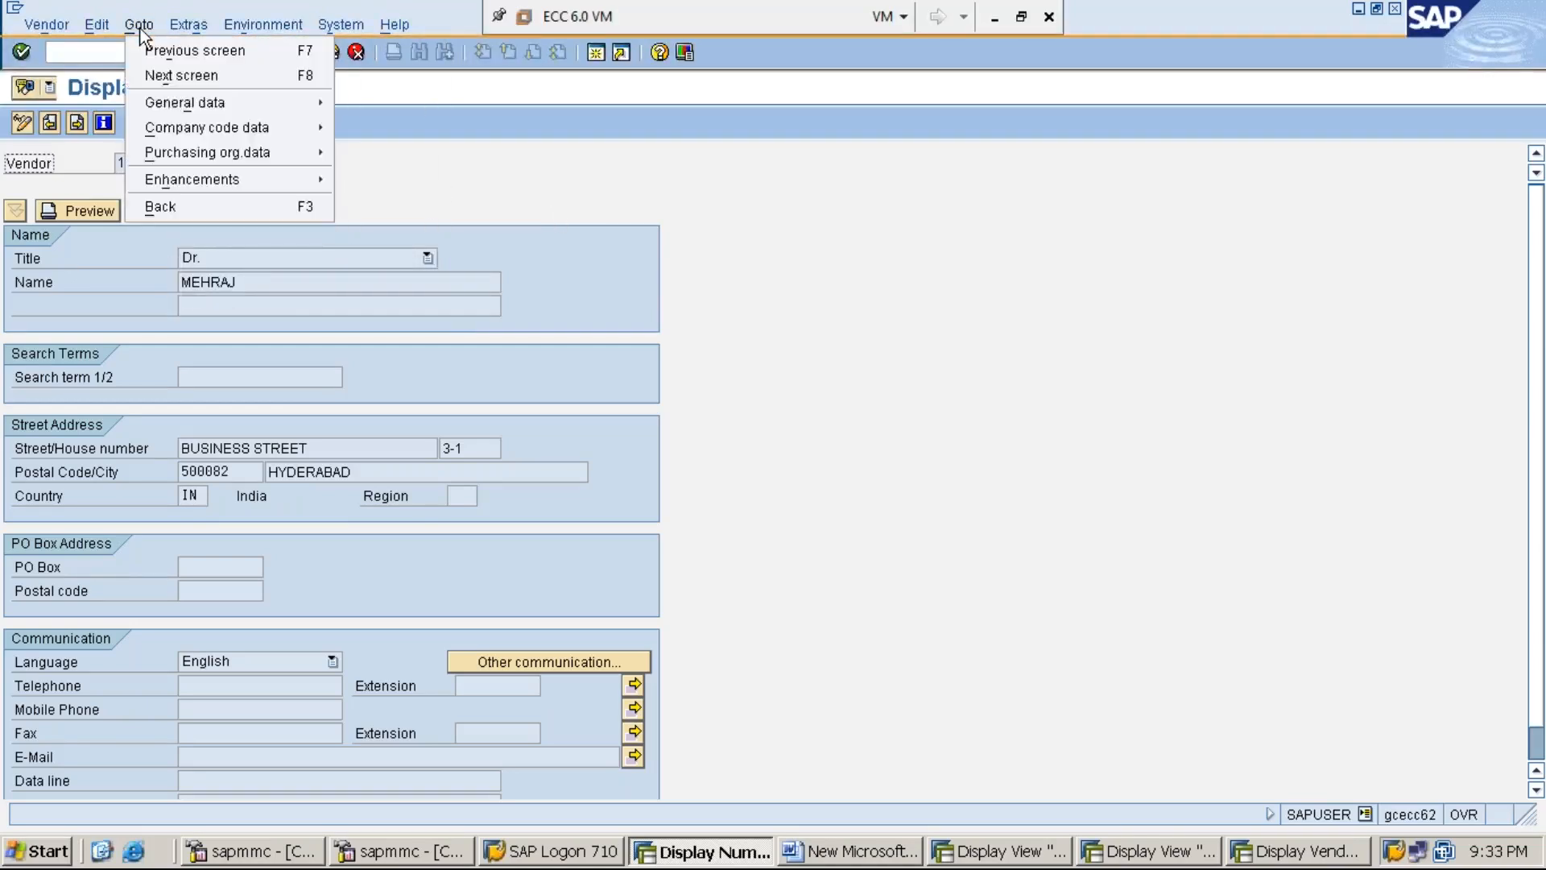
{"action": "mouse_move", "coordinate": [273, 103]}
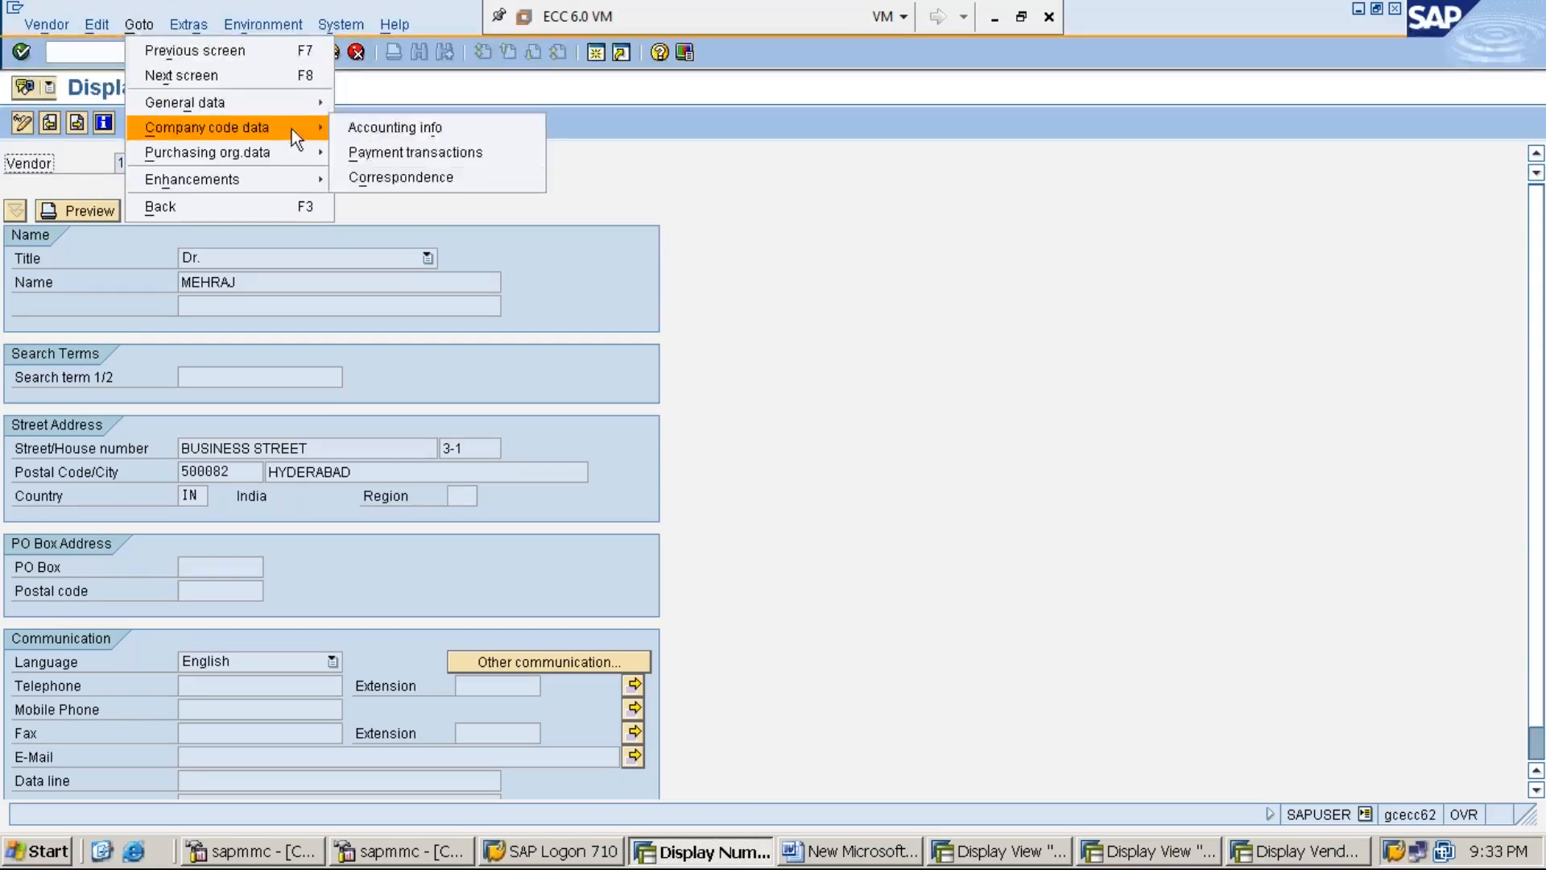
{"action": "left_click", "coordinate": [389, 130]}
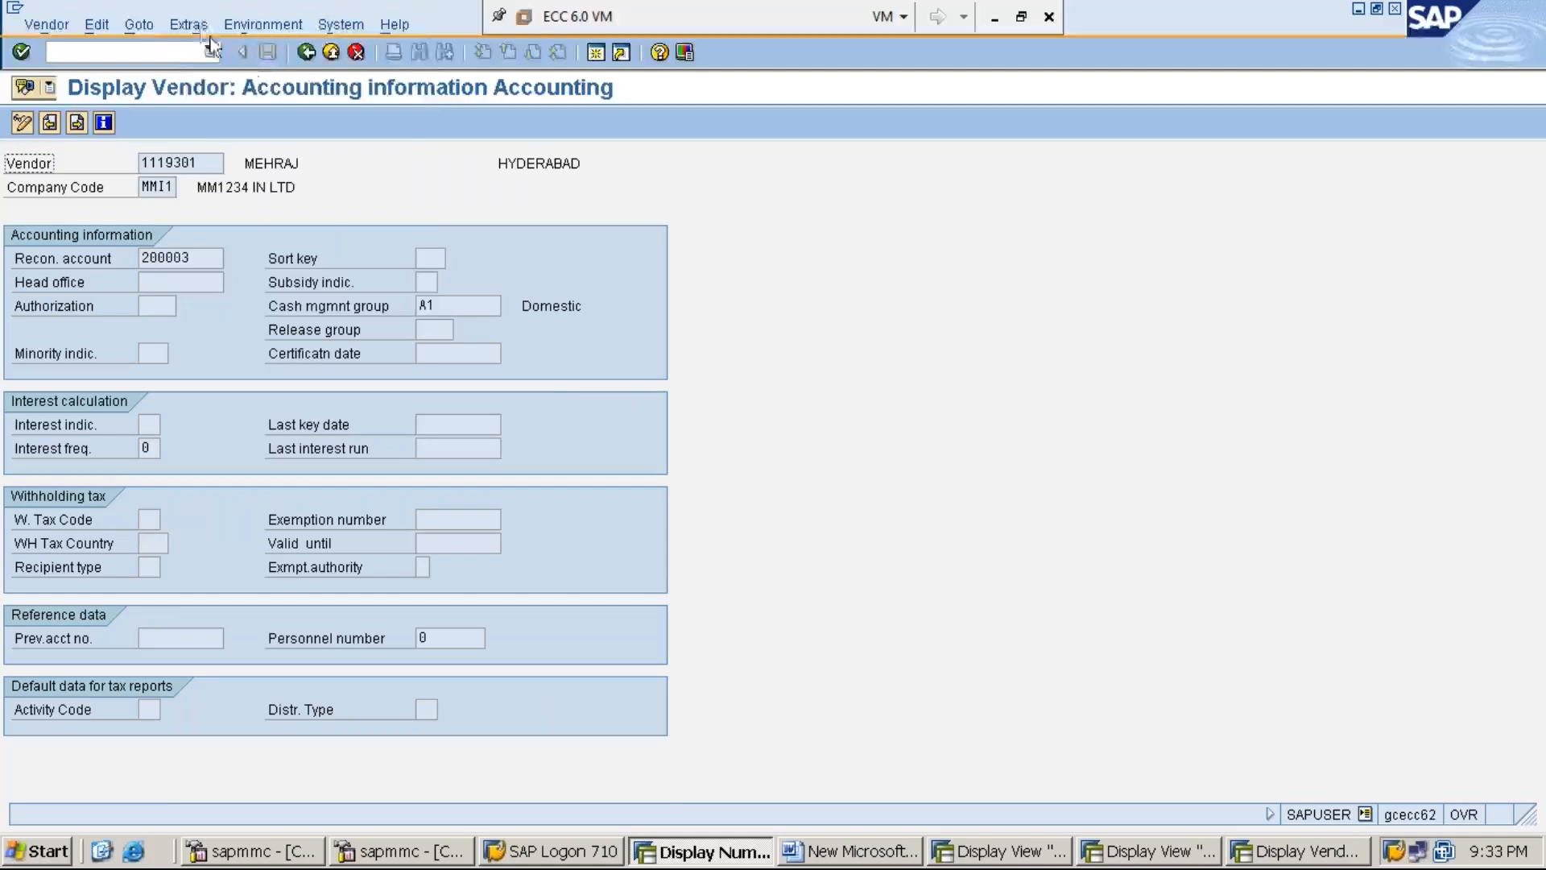
{"action": "left_click", "coordinate": [196, 24]}
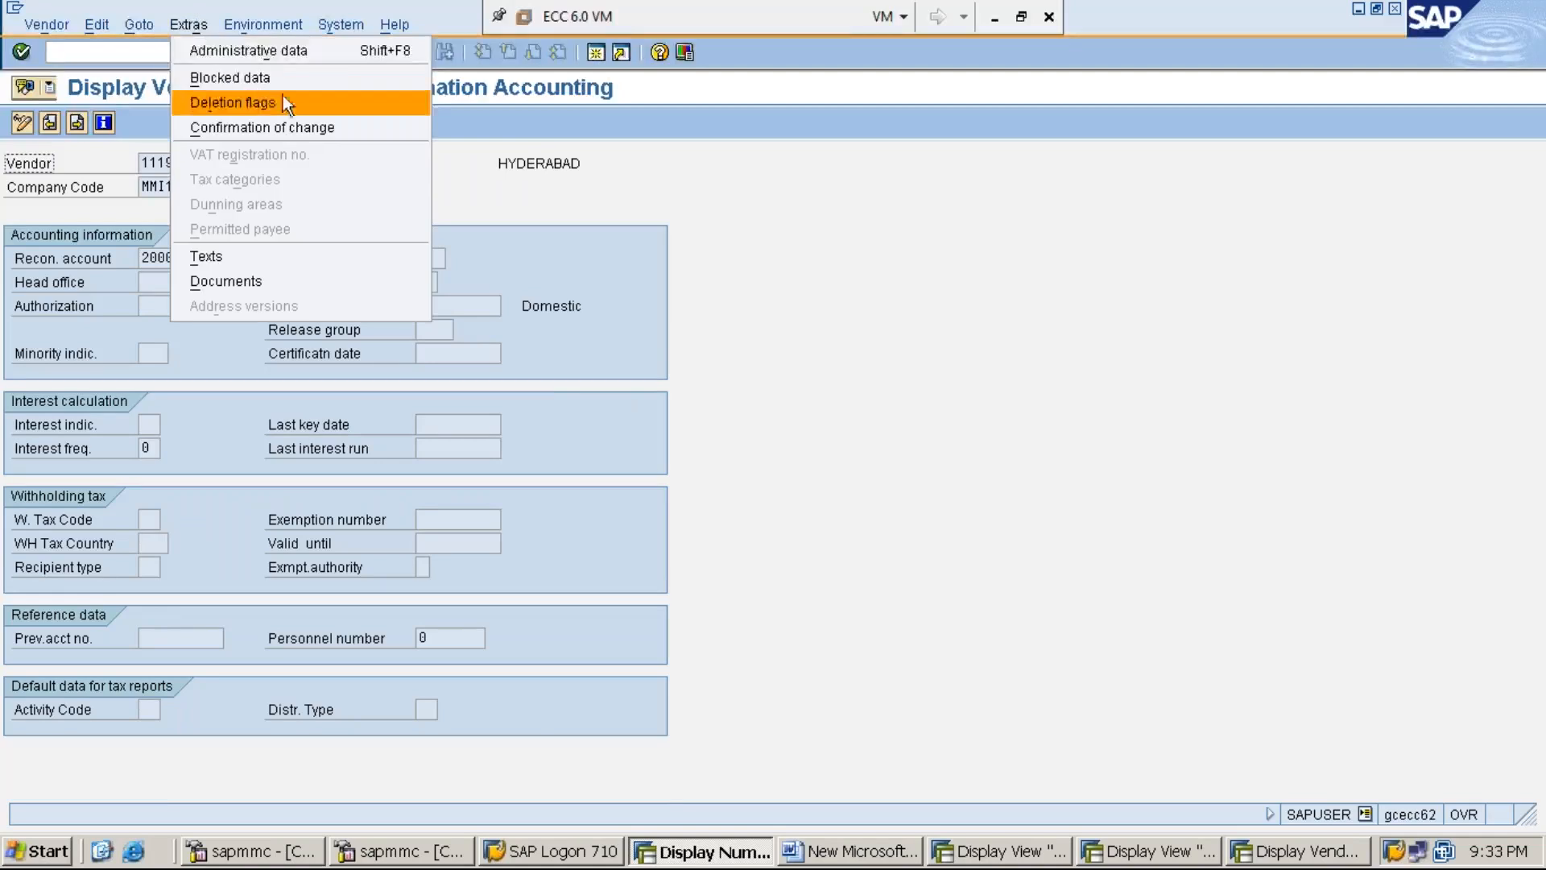
- Check the vendor's administrative data showing account group MMI1, WHOLE SALE VENDORS GROUP
{"action": "left_click", "coordinate": [277, 50]}
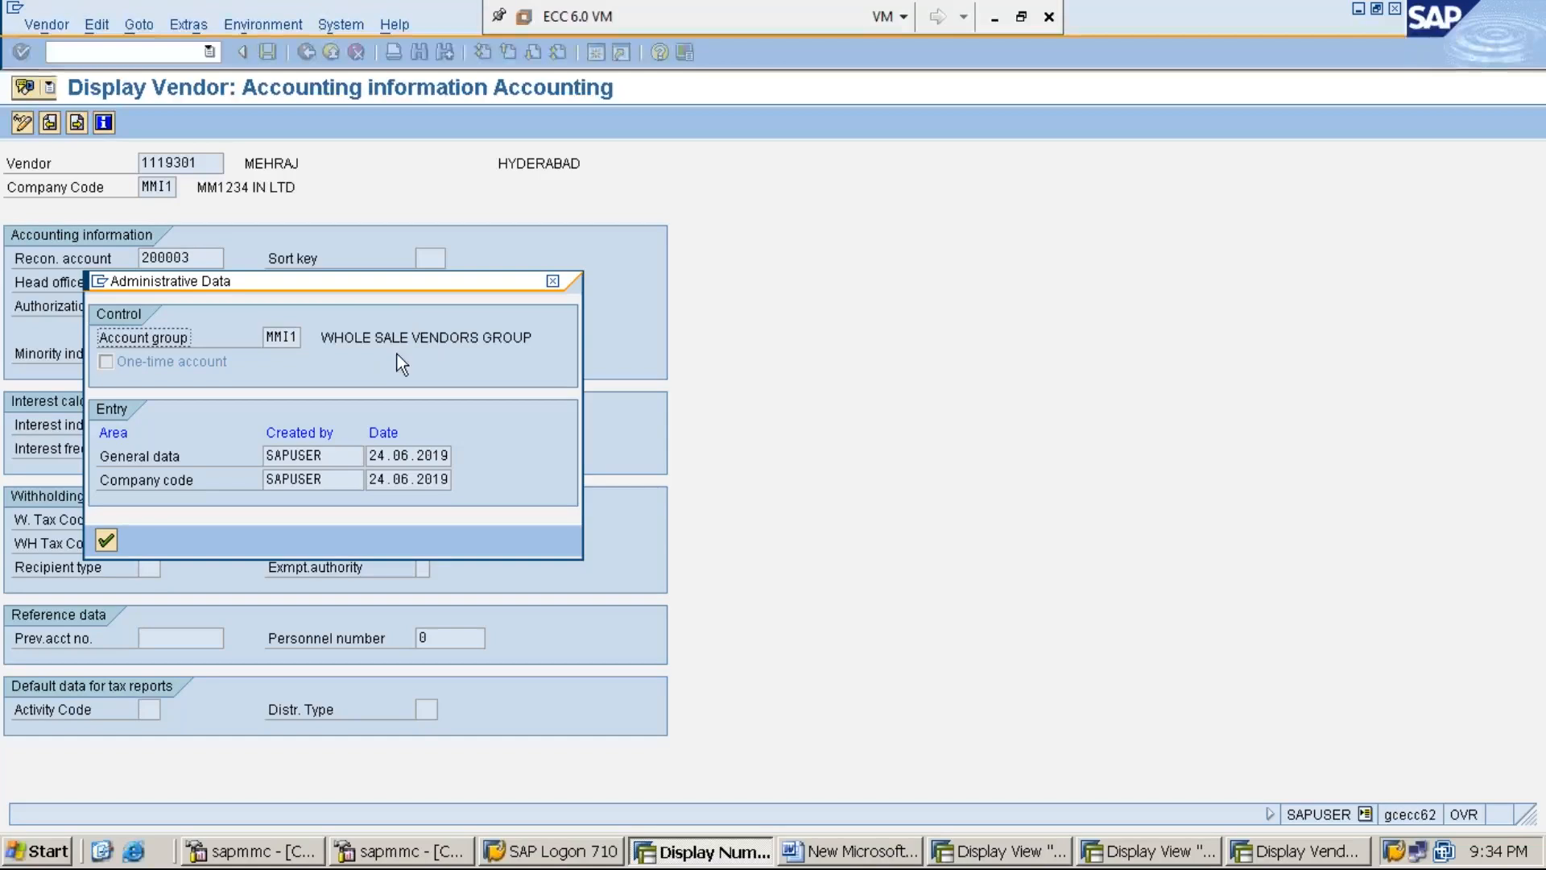
{"action": "left_click", "coordinate": [429, 338]}
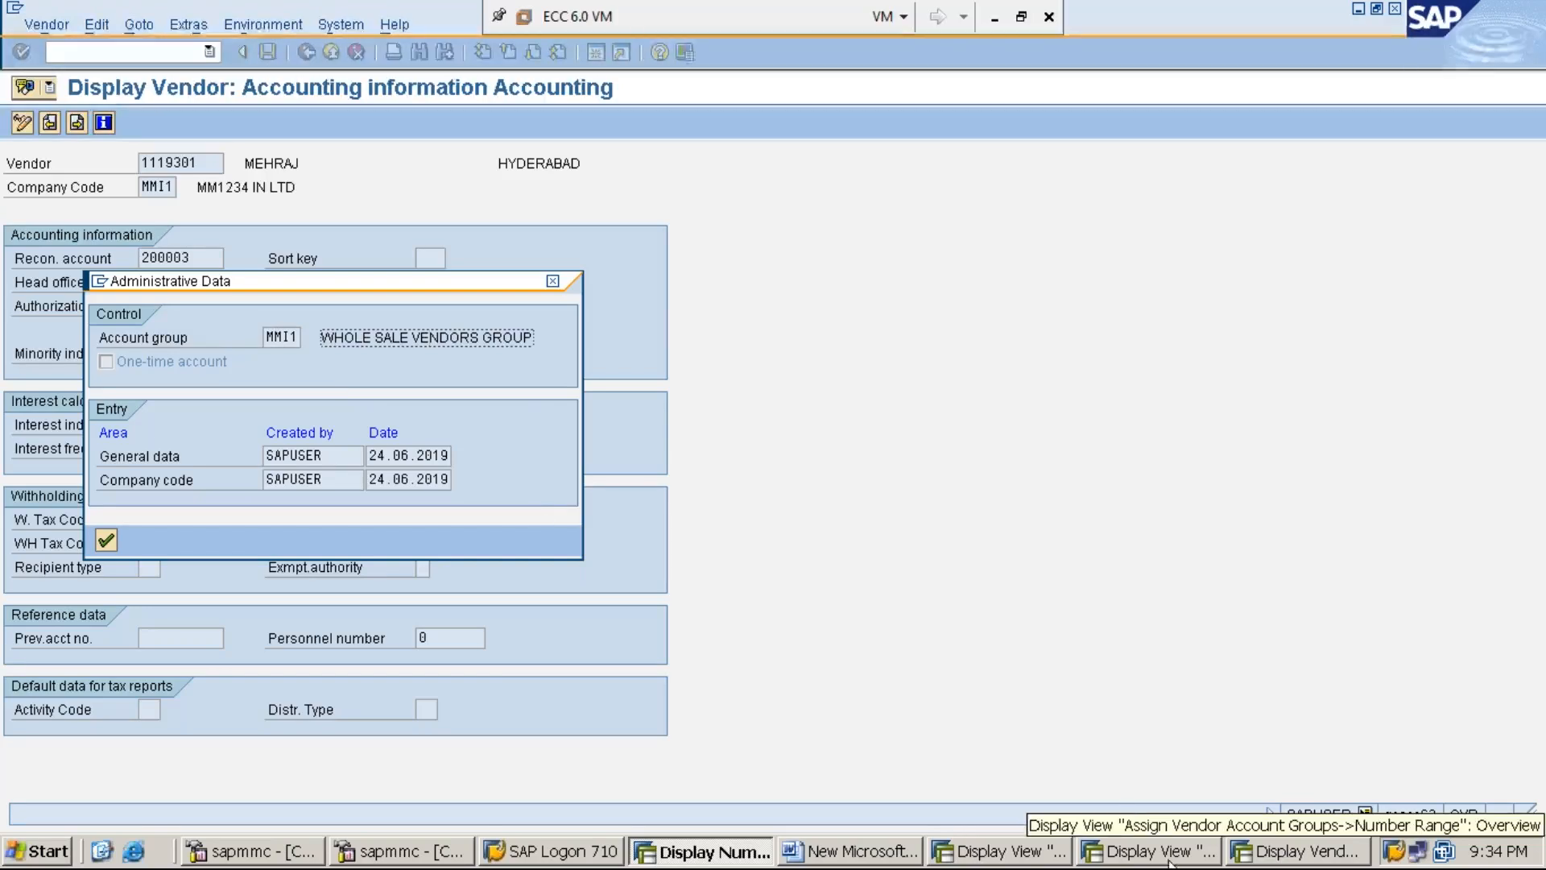
{"action": "left_click", "coordinate": [1141, 860]}
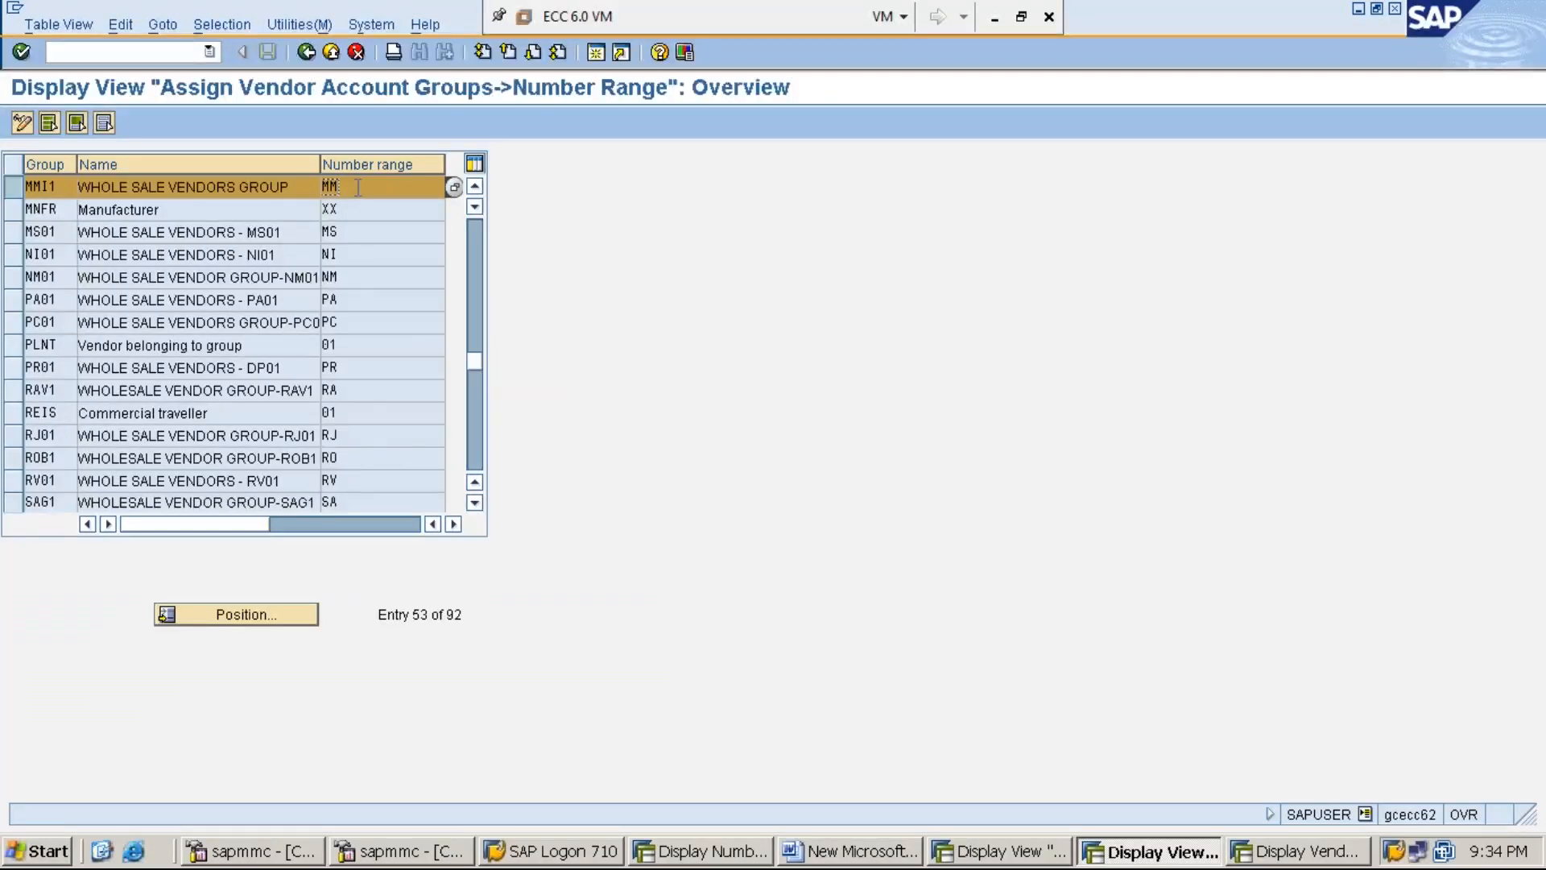
- Compare the vendor's administrative data with the MM number range intervals
{"action": "left_click", "coordinate": [1321, 855]}
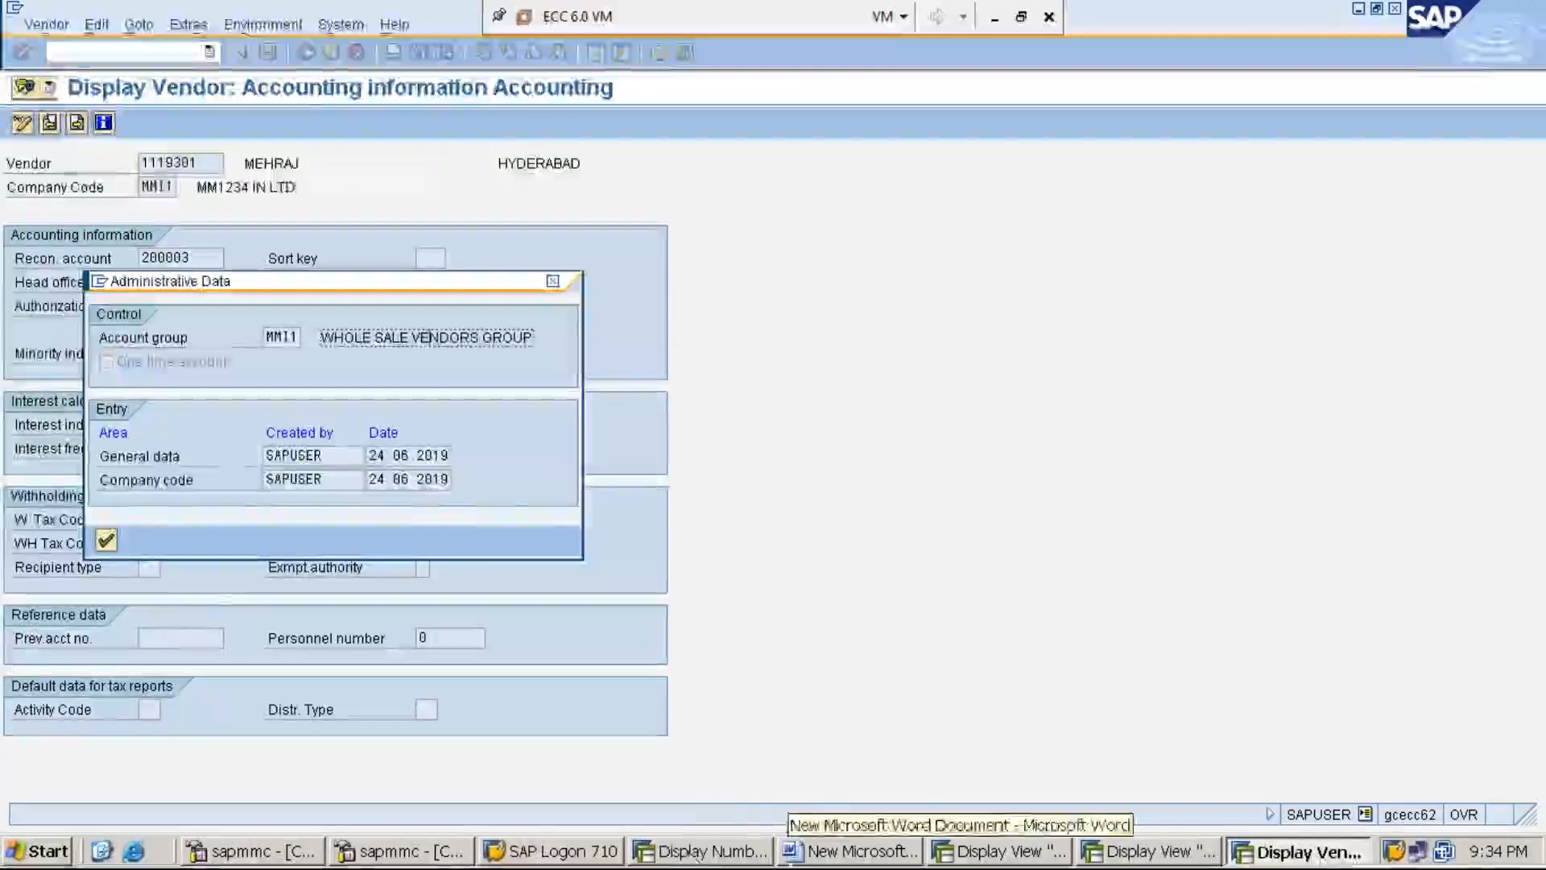
{"action": "left_click", "coordinate": [707, 855]}
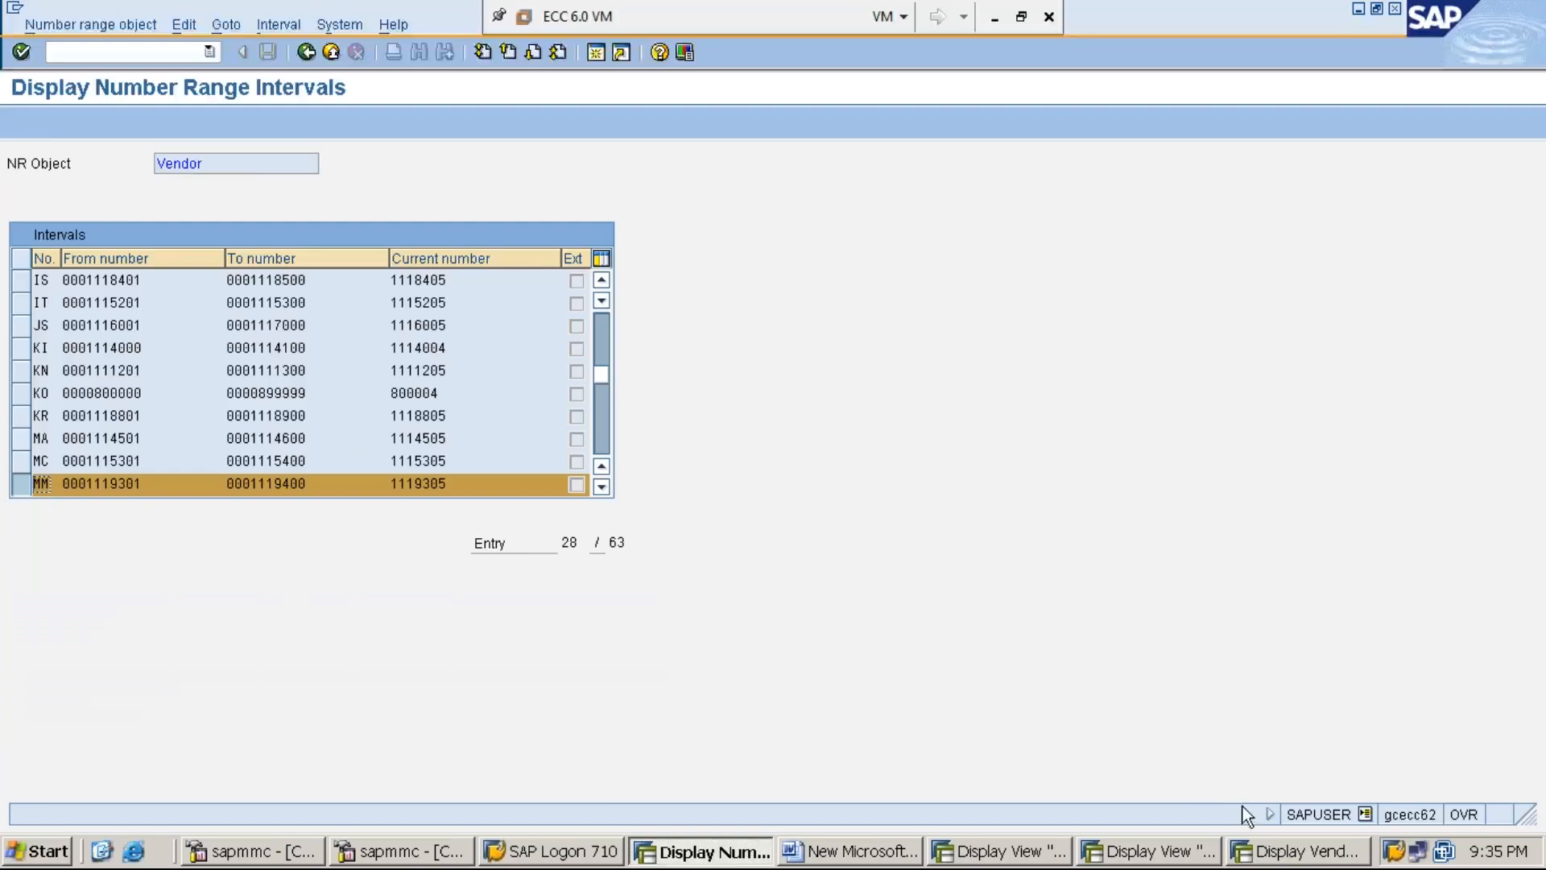
{"action": "left_click", "coordinate": [1293, 861]}
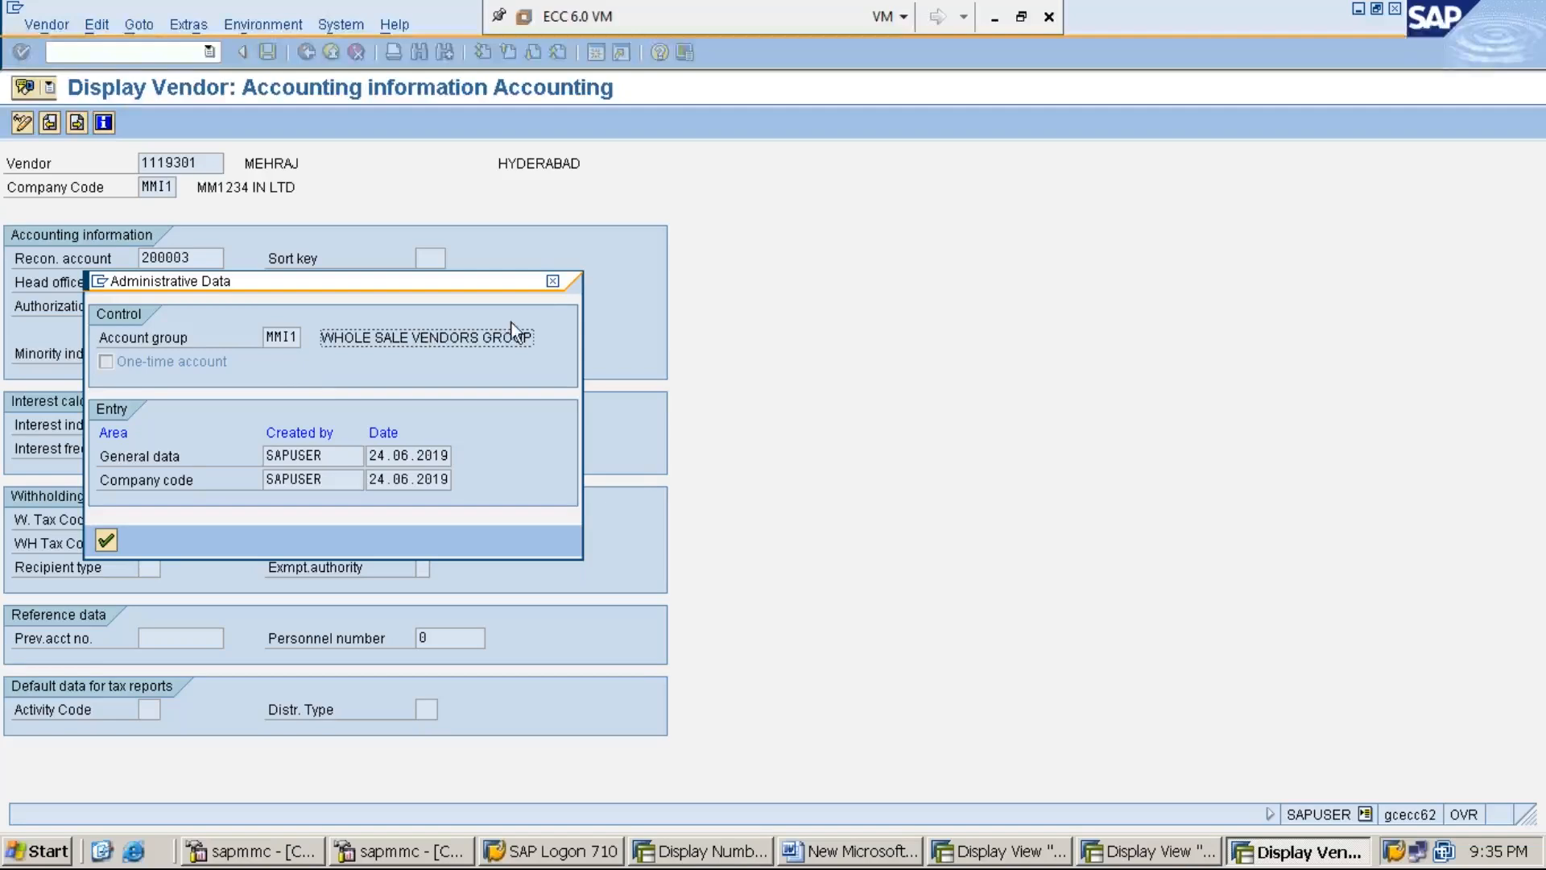
- Close the Administrative Data popup, review the MMI1–MM assignment, and minimize the SAP VM
{"action": "left_click", "coordinate": [553, 283]}
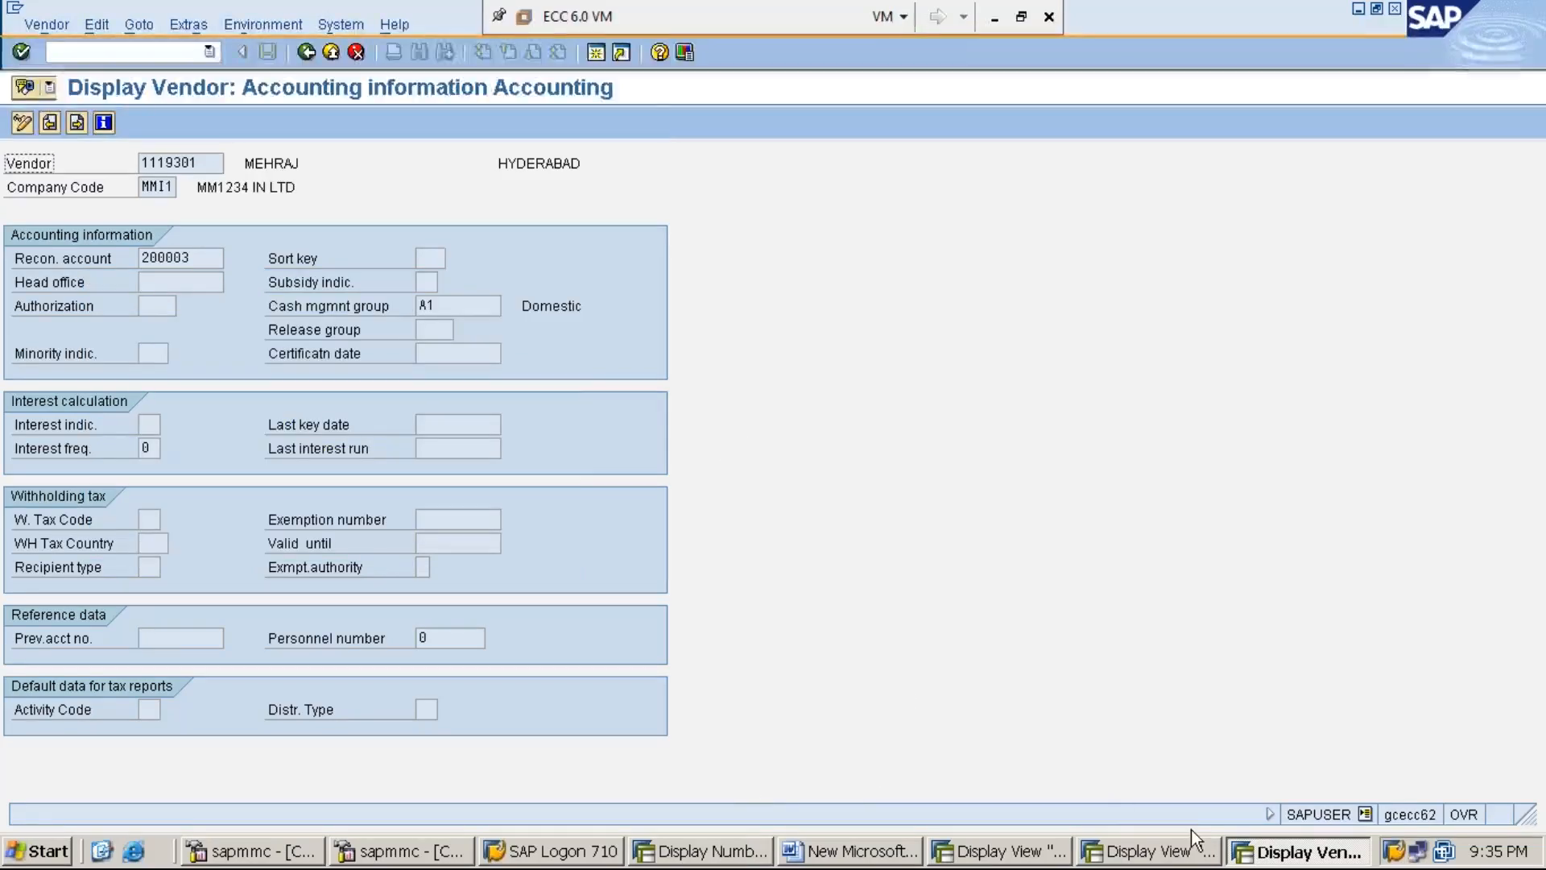
{"action": "left_click", "coordinate": [1160, 854]}
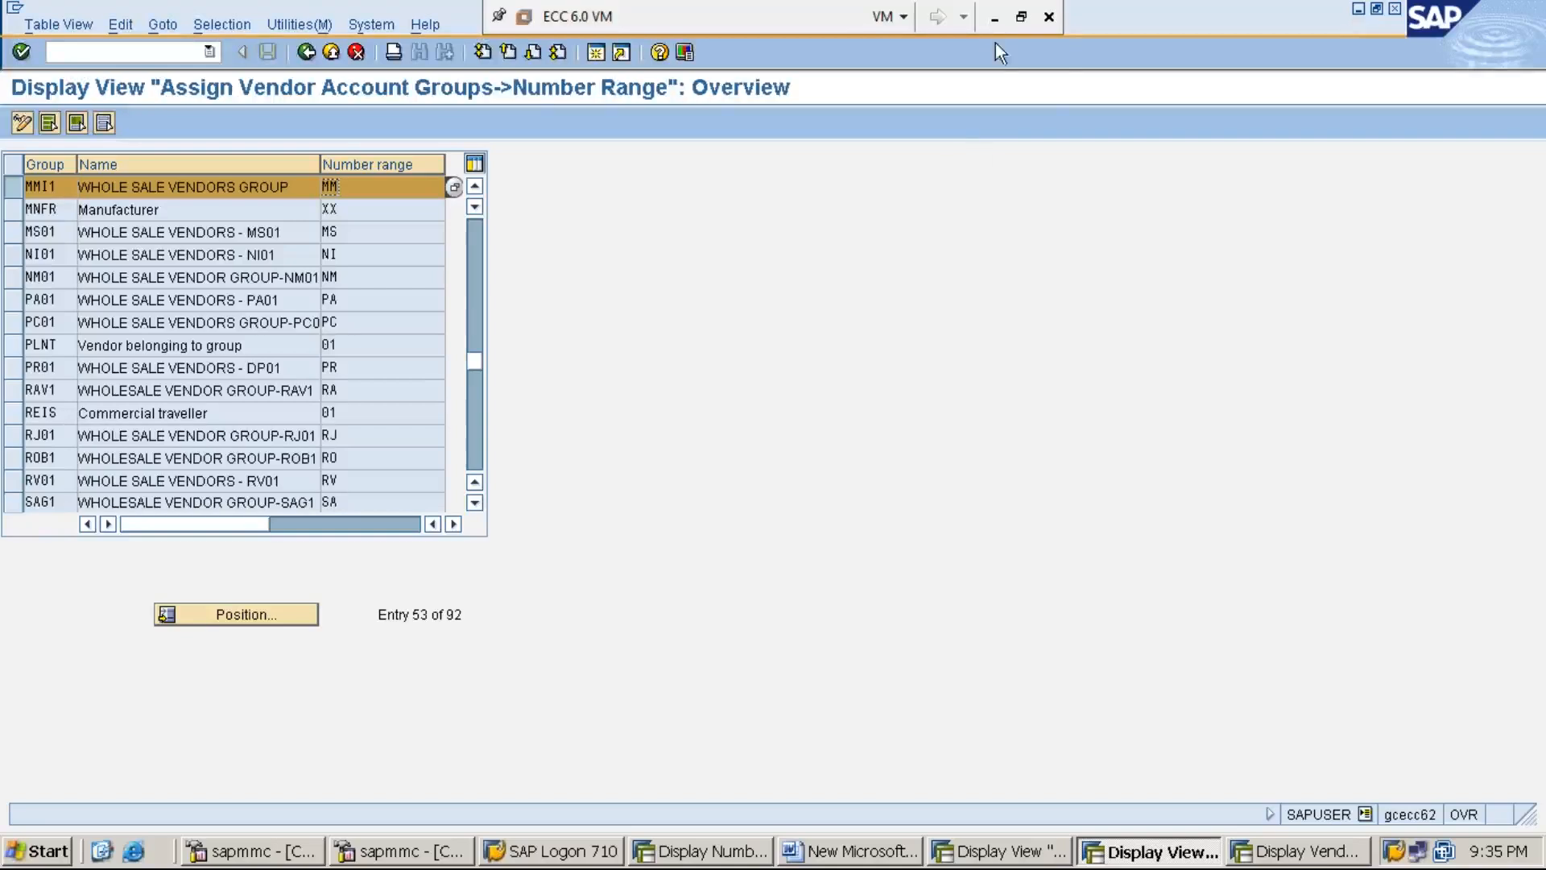
{"action": "left_click", "coordinate": [996, 17]}
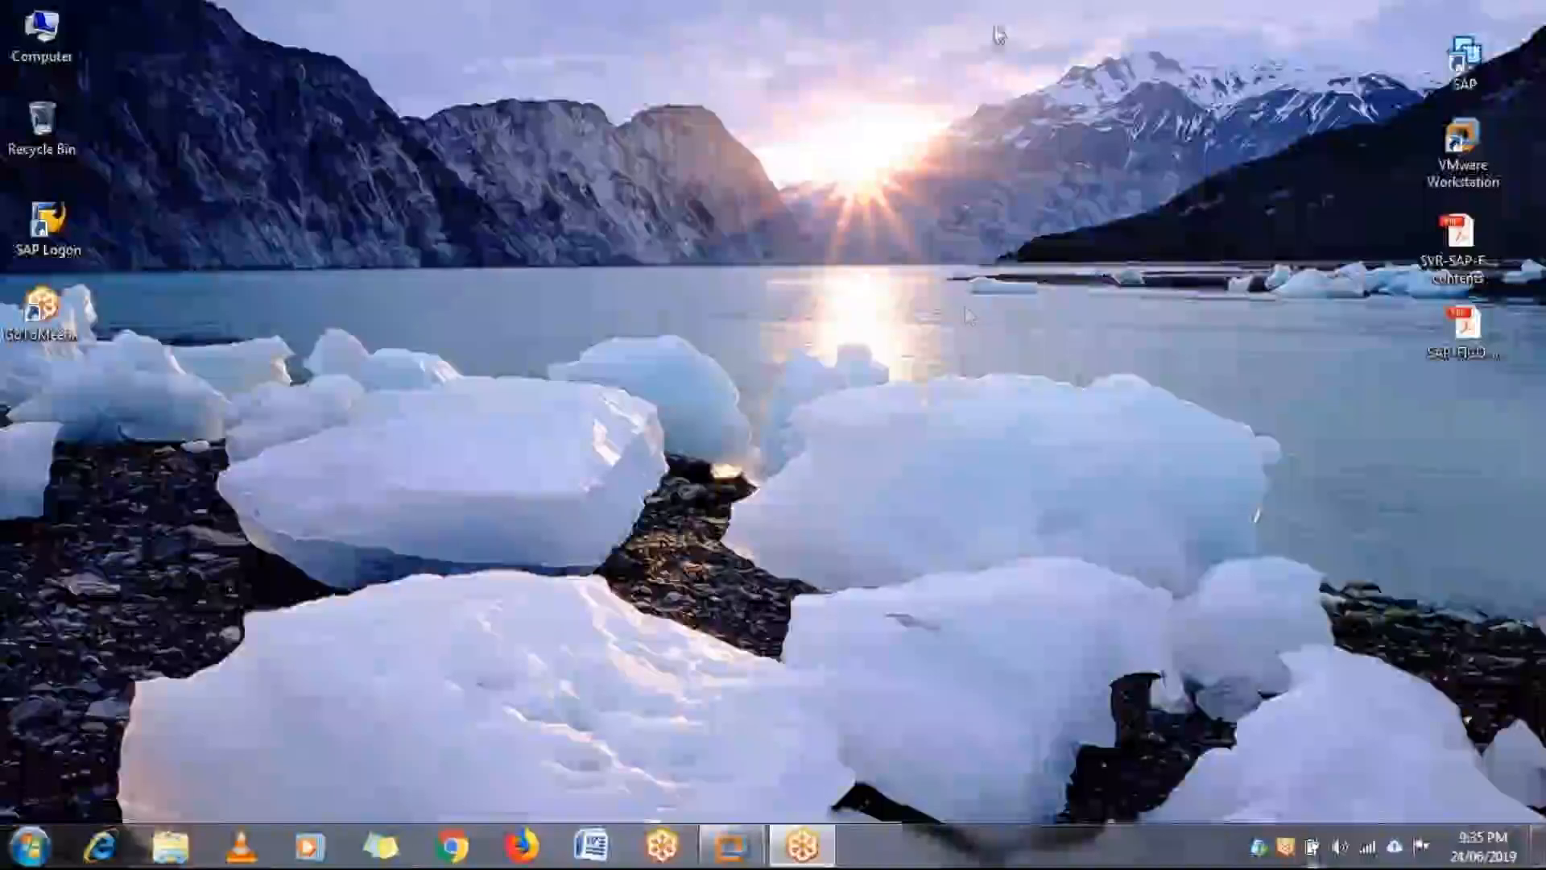